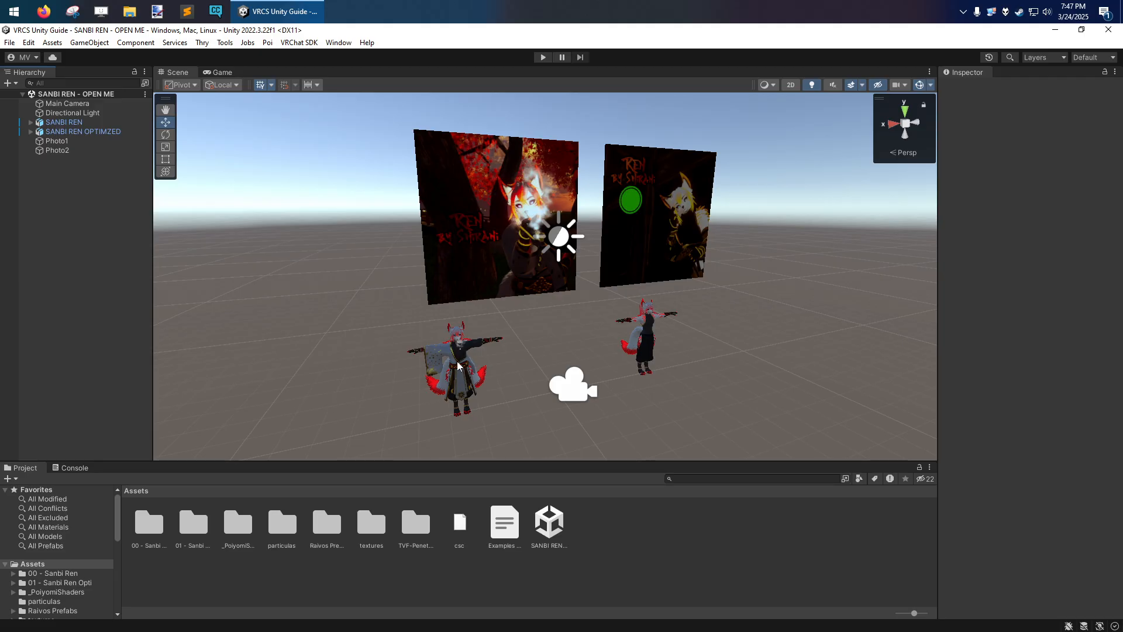
Step: Open the Animation window and dock it next to the Console
{"action": "left_click", "coordinate": [454, 380]}
{"action": "left_click", "coordinate": [310, 383]}
{"action": "left_click", "coordinate": [340, 44]}
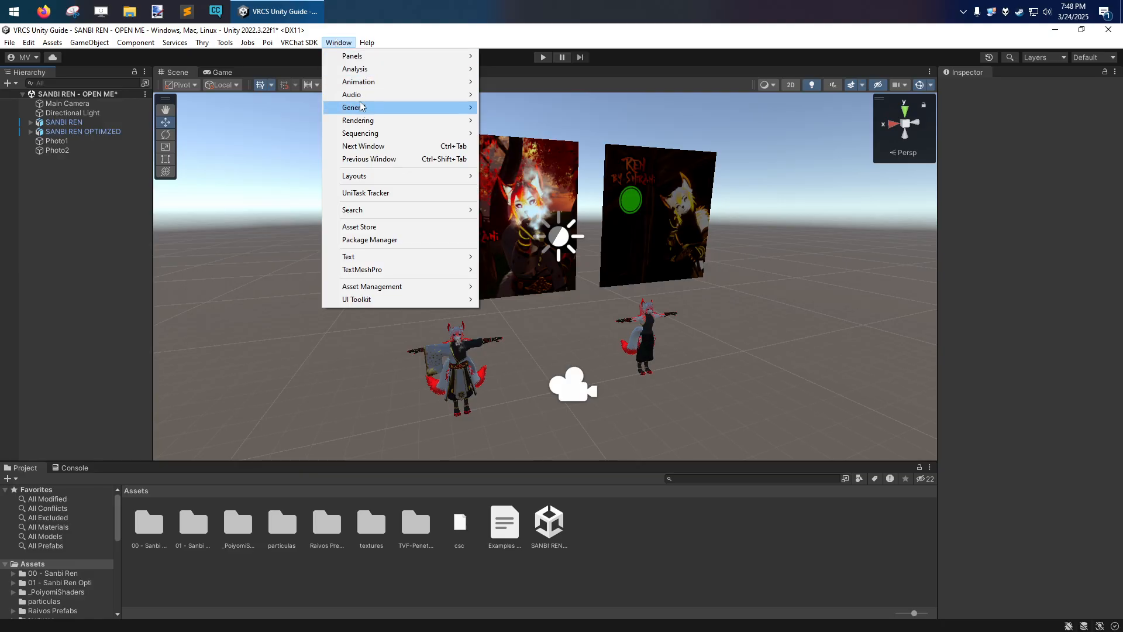
{"action": "mouse_move", "coordinate": [381, 83]}
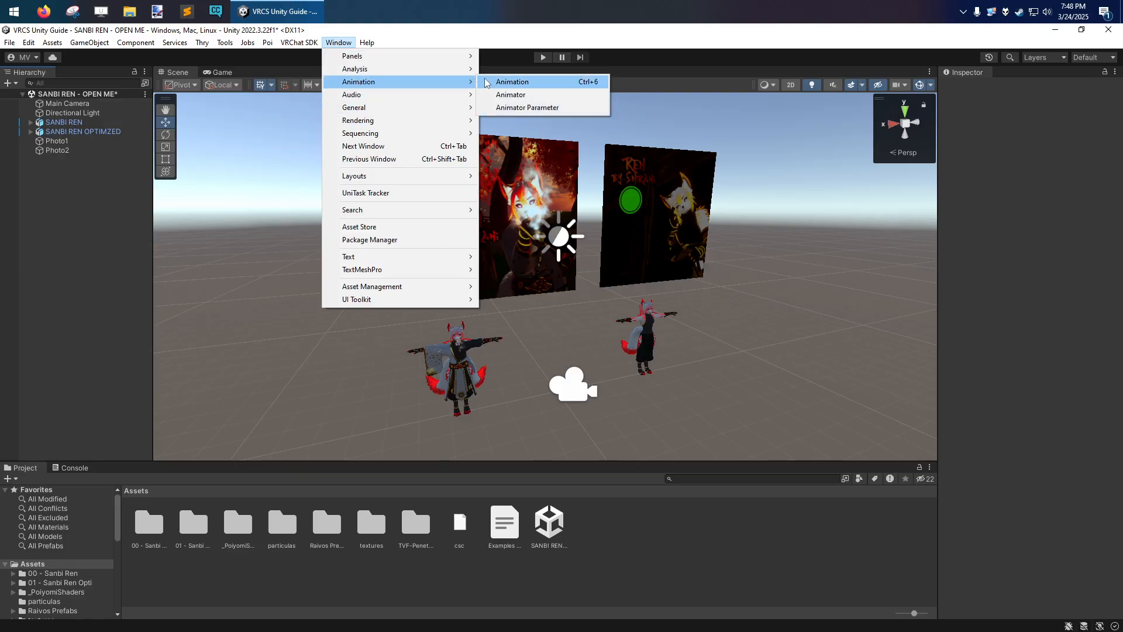
{"action": "left_click", "coordinate": [513, 84]}
{"action": "left_click_drag", "start_coordinate": [133, 347], "coordinate": [117, 475]}
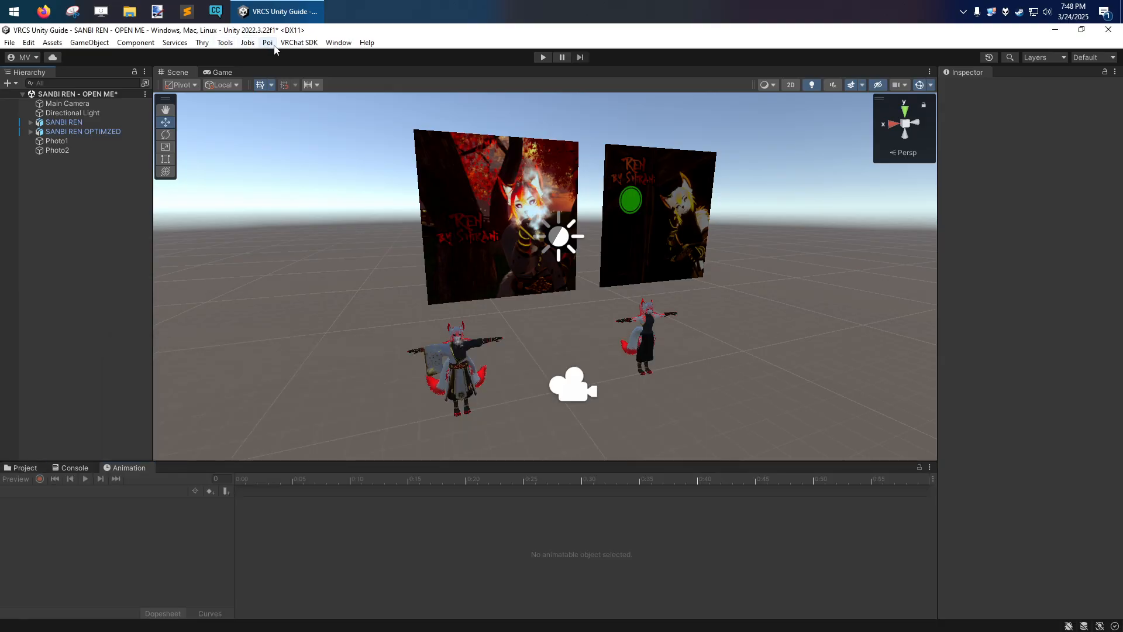
Step: Open the Animator window alongside the Game view, and bring the Scene view back to the front
{"action": "left_click", "coordinate": [338, 43]}
{"action": "mouse_move", "coordinate": [353, 83]}
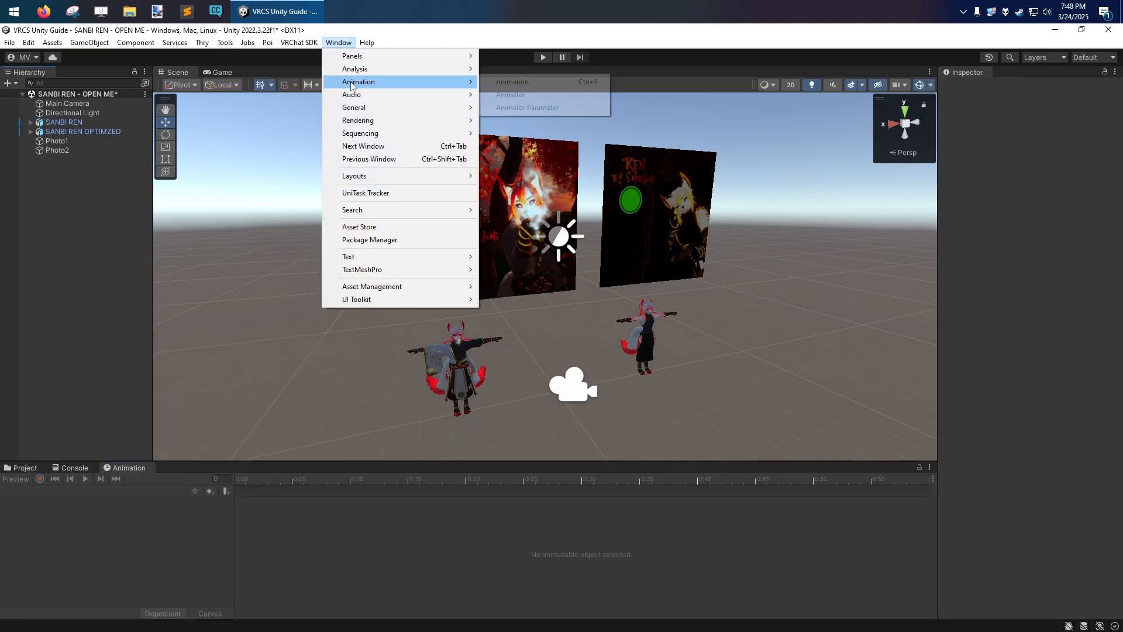
{"action": "left_click", "coordinate": [517, 94]}
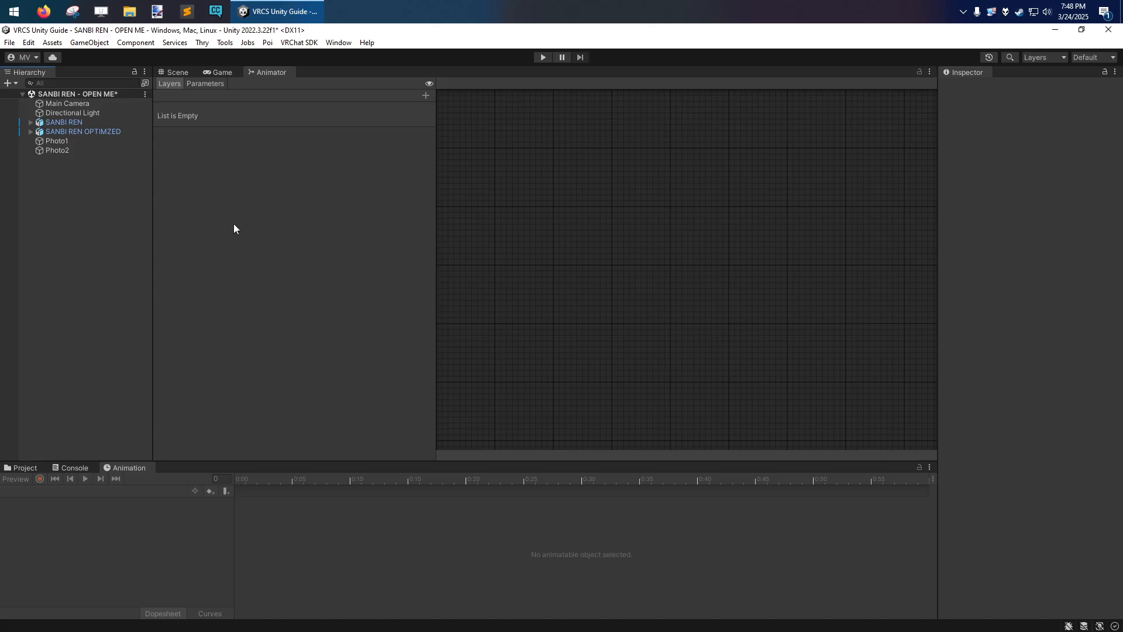
{"action": "left_click", "coordinate": [169, 72]}
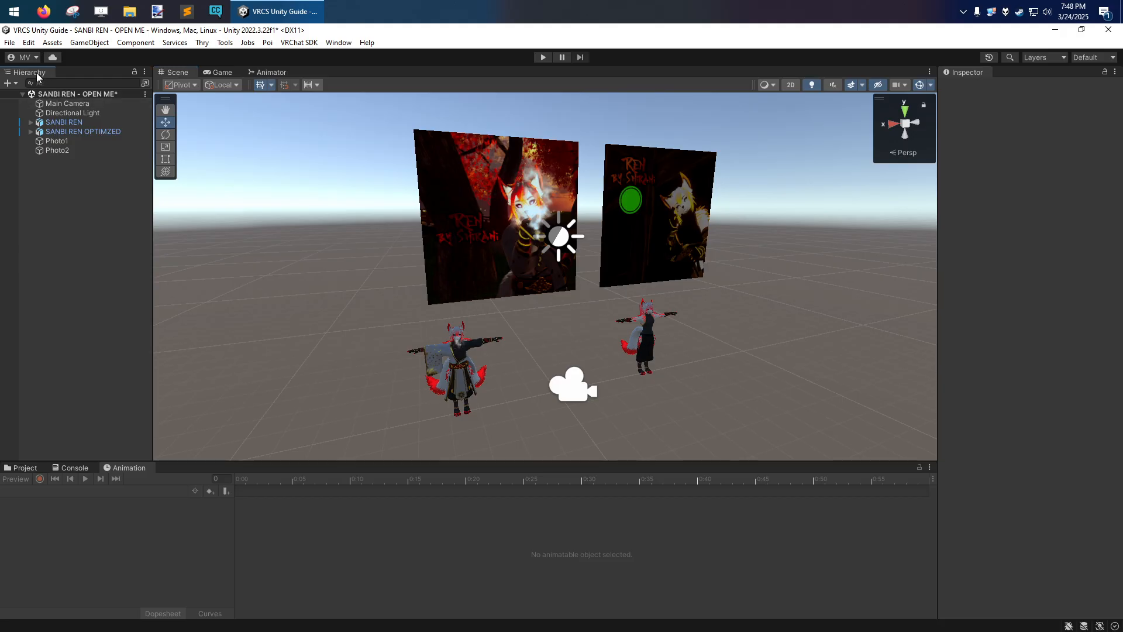
Step: Examine Main Camera, Directional Light and the child objects of SANBI REN OPTIMZED down to the armature's Hips, and clear the selection
{"action": "left_click", "coordinate": [63, 104]}
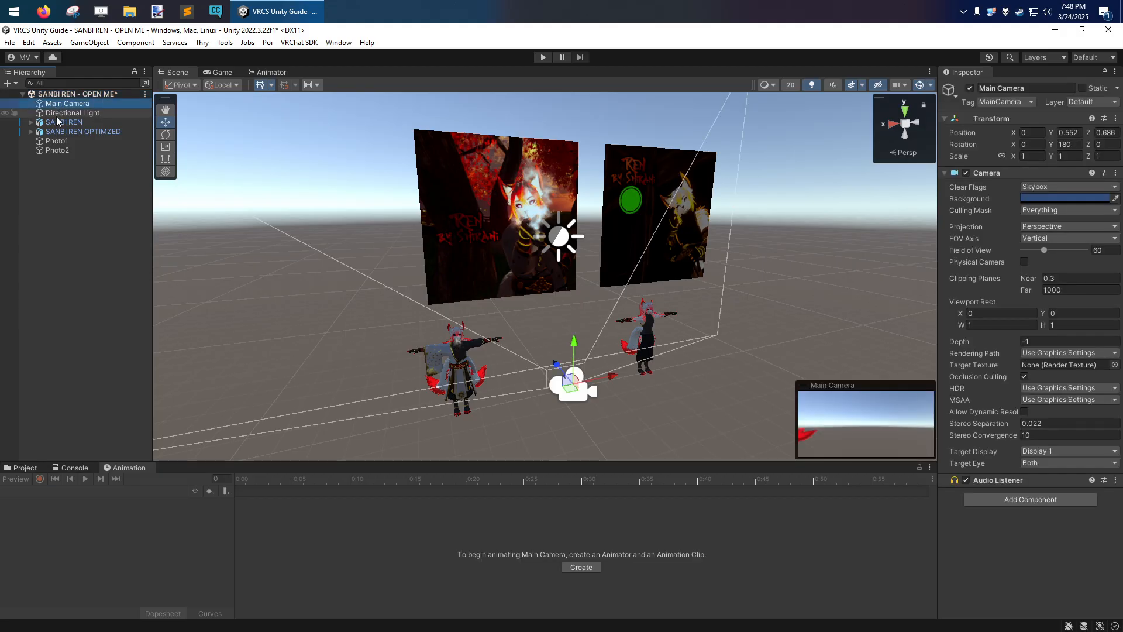
{"action": "left_click", "coordinate": [56, 114]}
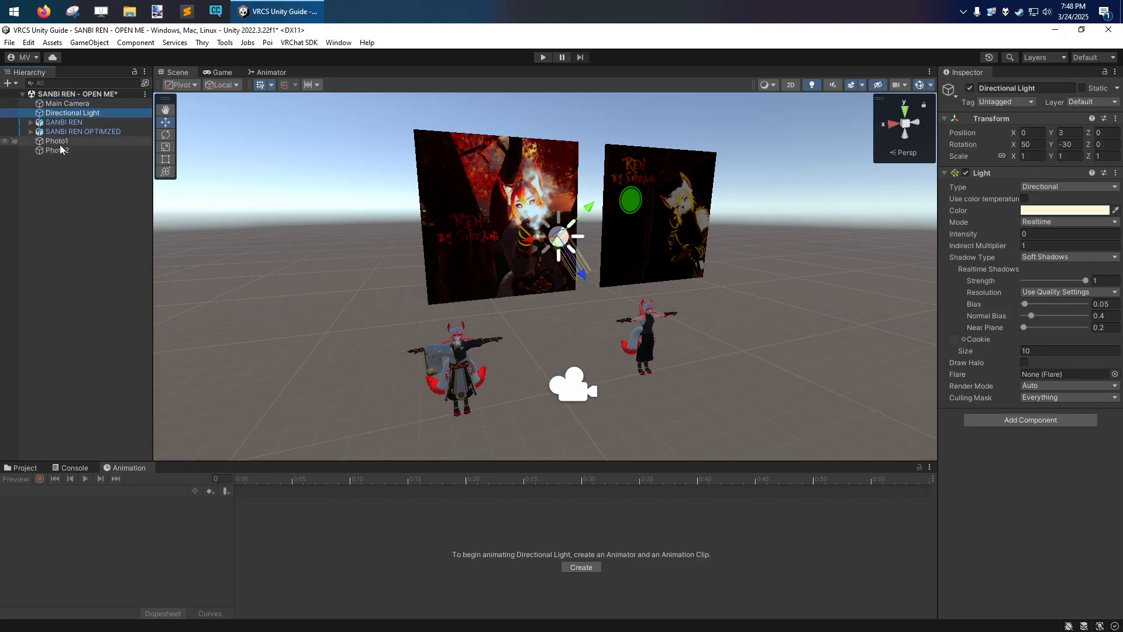
{"action": "left_click", "coordinate": [31, 132]}
{"action": "left_click", "coordinate": [66, 142]}
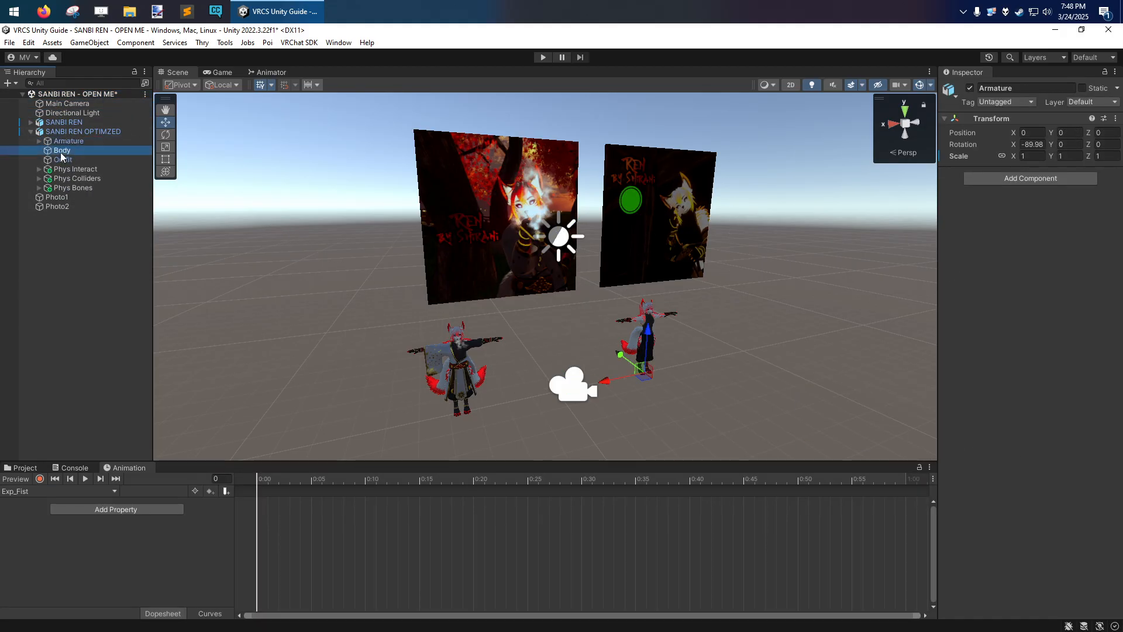
{"action": "left_click", "coordinate": [62, 151]}
{"action": "left_click", "coordinate": [39, 141]}
{"action": "left_click", "coordinate": [47, 151]}
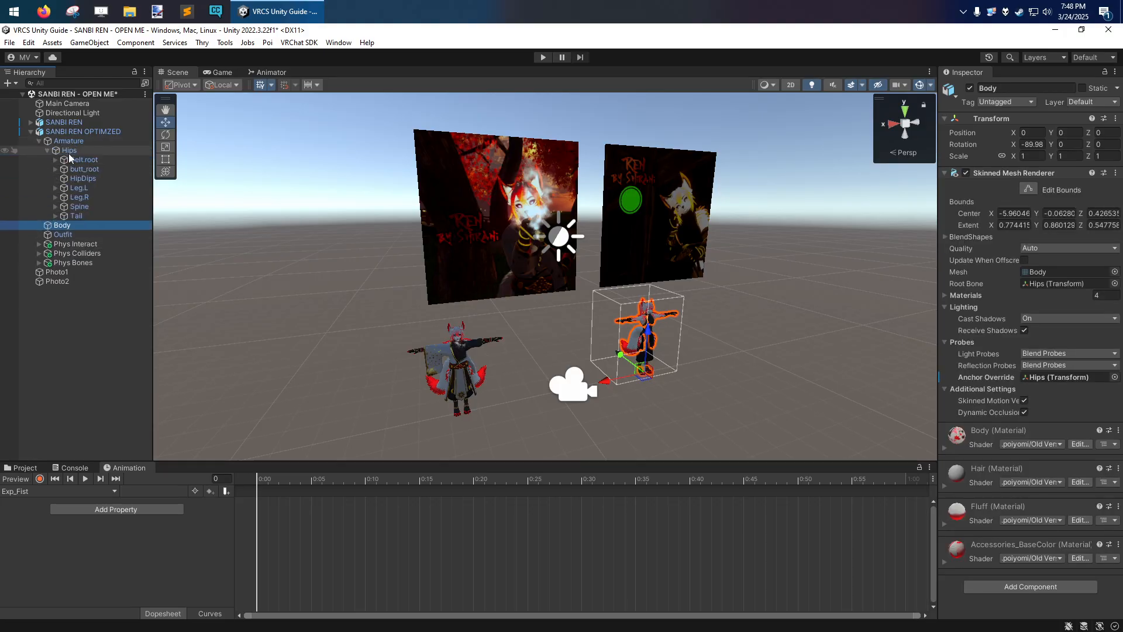
{"action": "left_click", "coordinate": [69, 151]}
{"action": "left_click", "coordinate": [31, 132]}
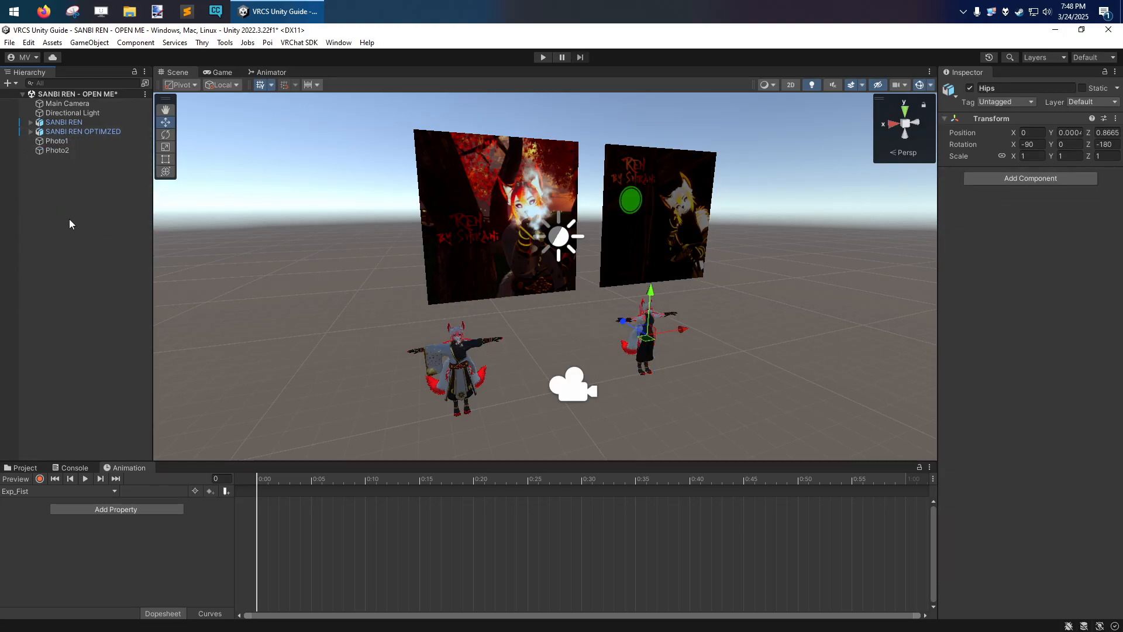
{"action": "left_click", "coordinate": [80, 230]}
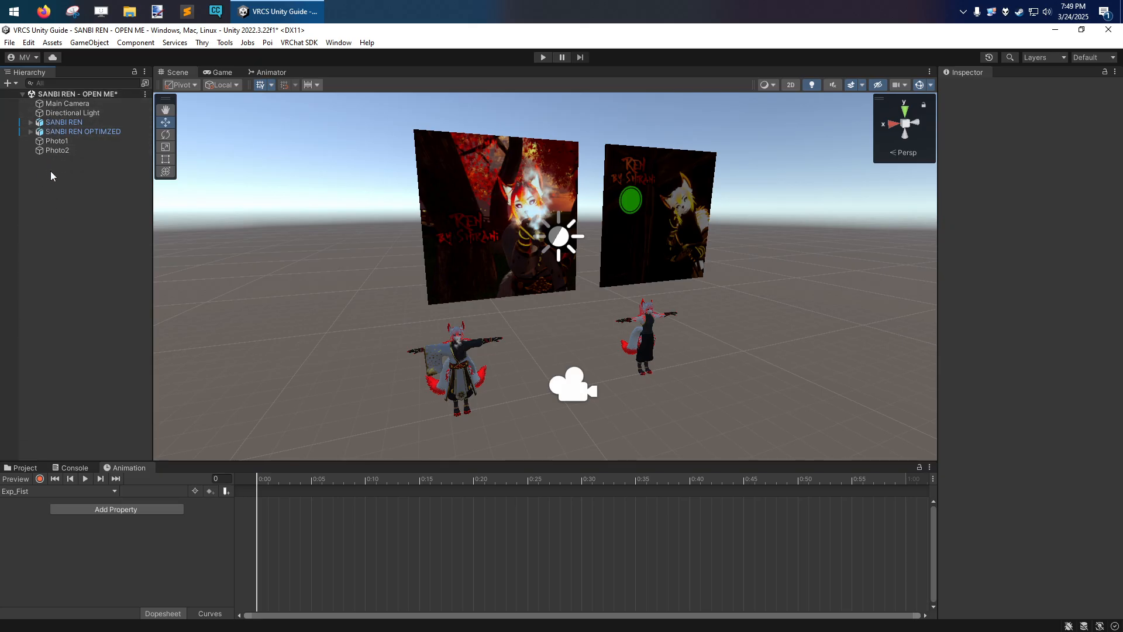
Step: Examine the components and properties of the two avatars, Main Camera and Directional Light
{"action": "left_click", "coordinate": [70, 131]}
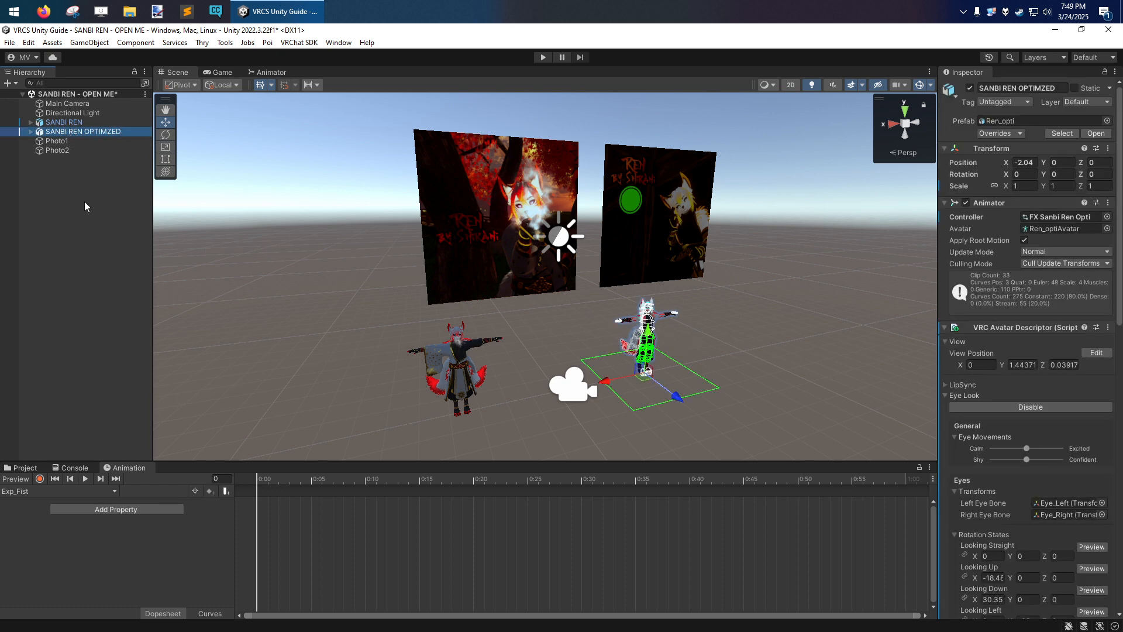
{"action": "left_click", "coordinate": [58, 122]}
{"action": "left_click", "coordinate": [72, 206]}
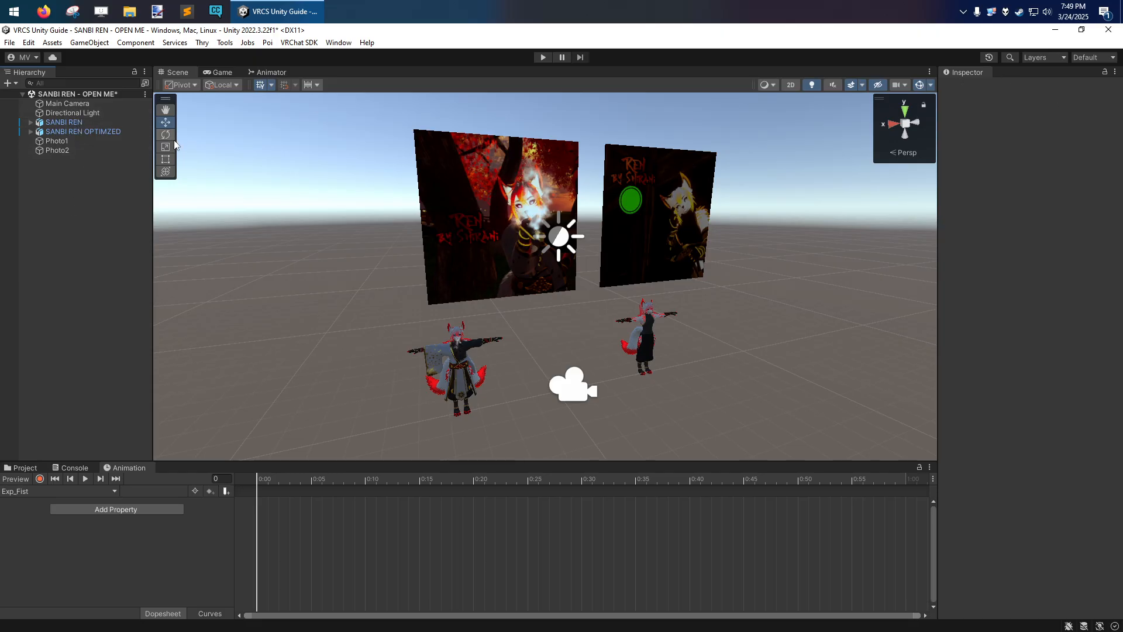
{"action": "left_click", "coordinate": [65, 104]}
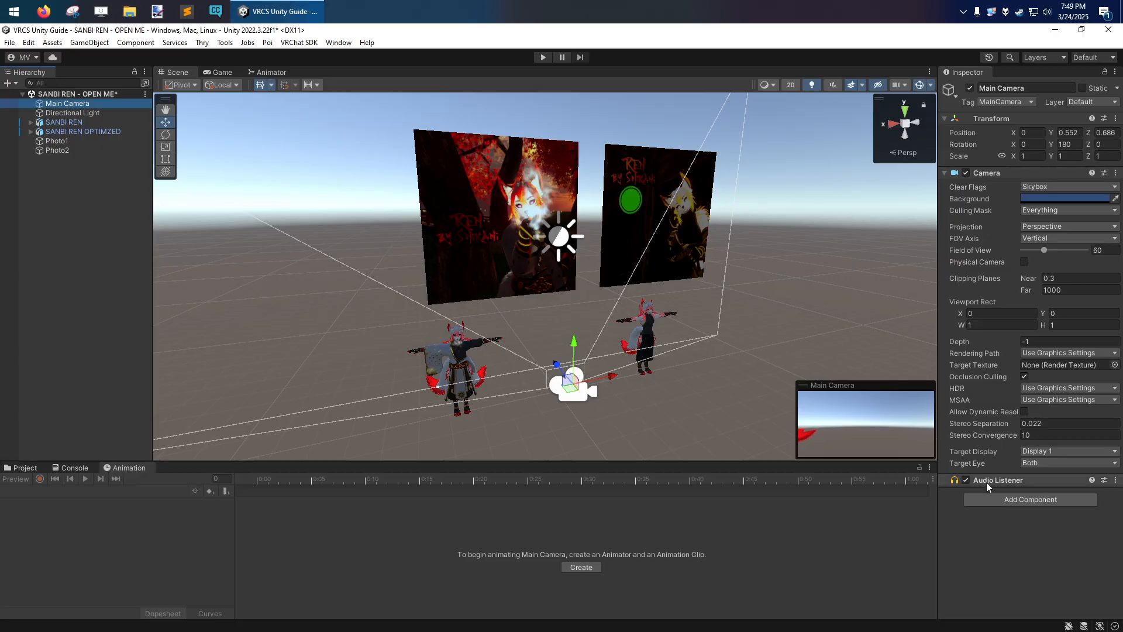
{"action": "left_click", "coordinate": [59, 122]}
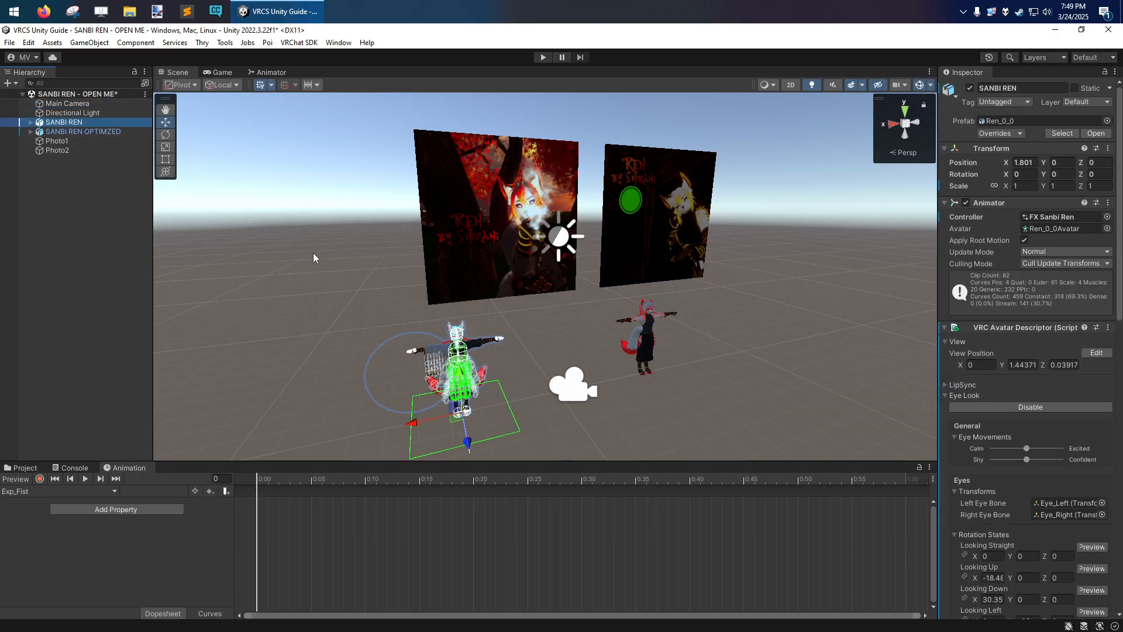
{"action": "scroll", "coordinate": [992, 351], "scroll_direction": "down", "scroll_amount": 1}
{"action": "scroll", "coordinate": [992, 351], "scroll_direction": "down", "scroll_amount": 7}
{"action": "scroll", "coordinate": [992, 351], "scroll_direction": "up", "scroll_amount": 7}
{"action": "scroll", "coordinate": [1015, 456], "scroll_direction": "down", "scroll_amount": 5}
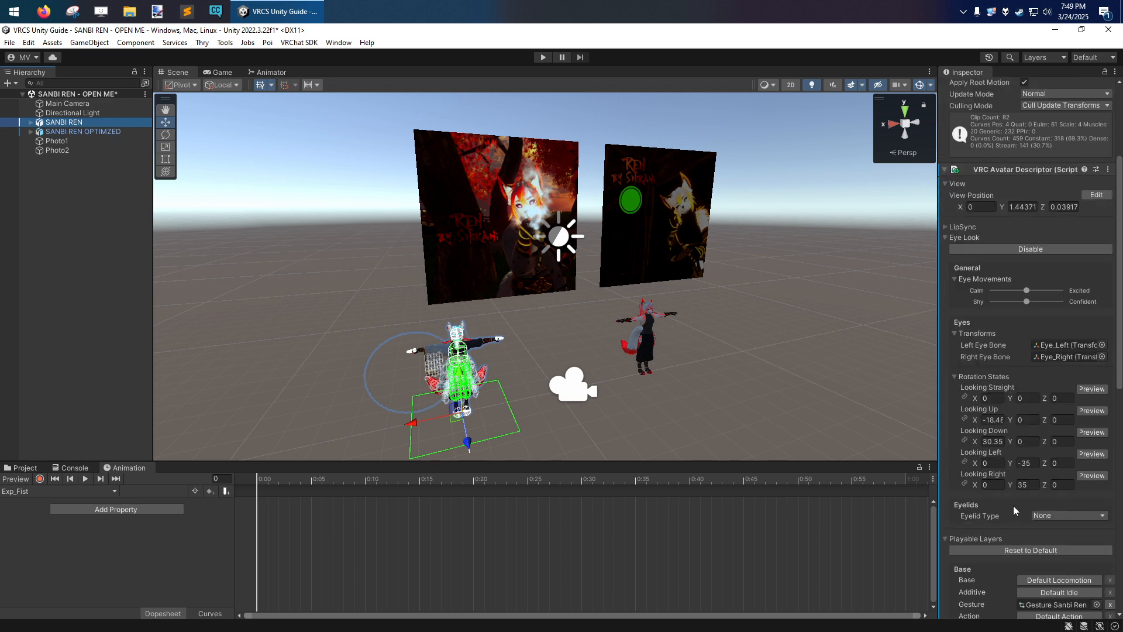
{"action": "scroll", "coordinate": [1021, 494], "scroll_direction": "up", "scroll_amount": 6}
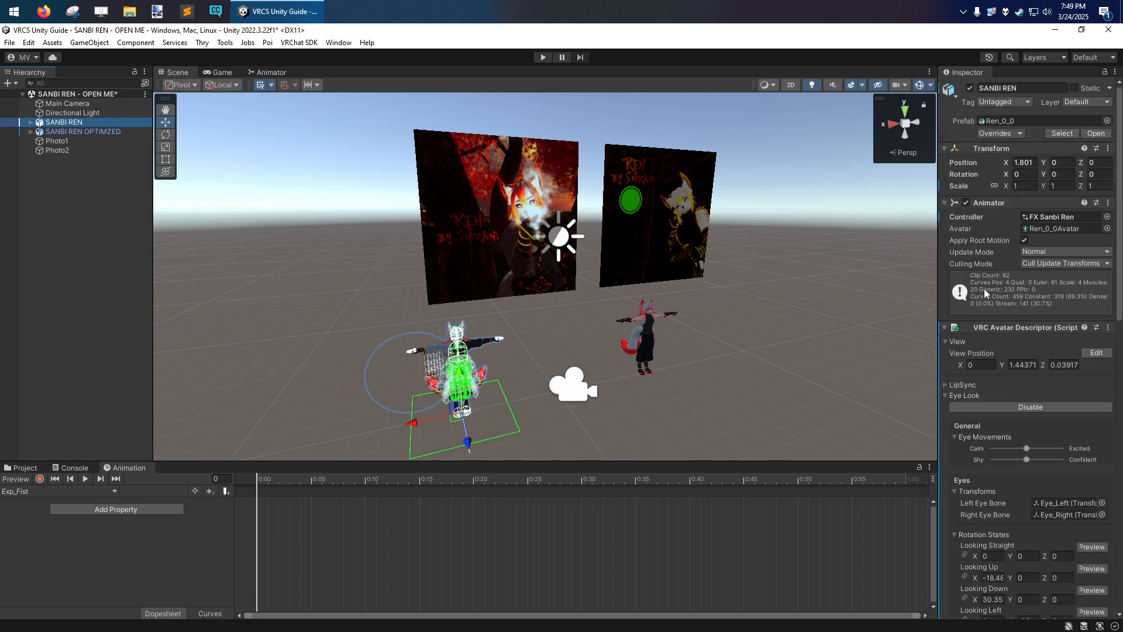
{"action": "left_click", "coordinate": [78, 114]}
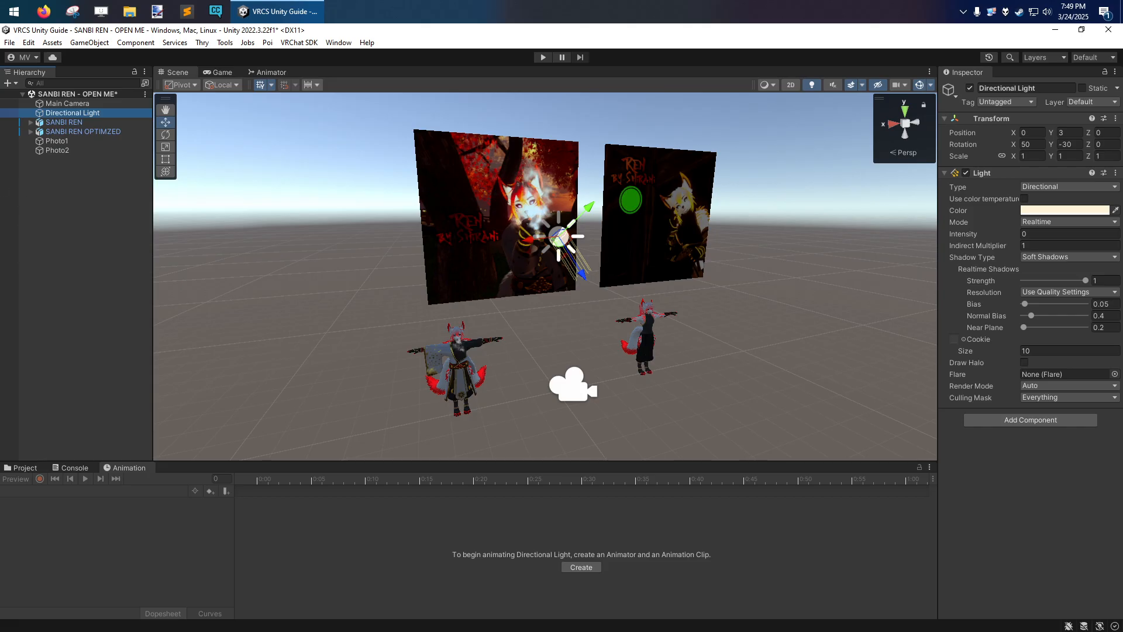
Step: Show the project's asset files and enlarge the area that displays them
{"action": "left_click", "coordinate": [25, 467]}
{"action": "left_click_drag", "start_coordinate": [199, 461], "coordinate": [199, 394]}
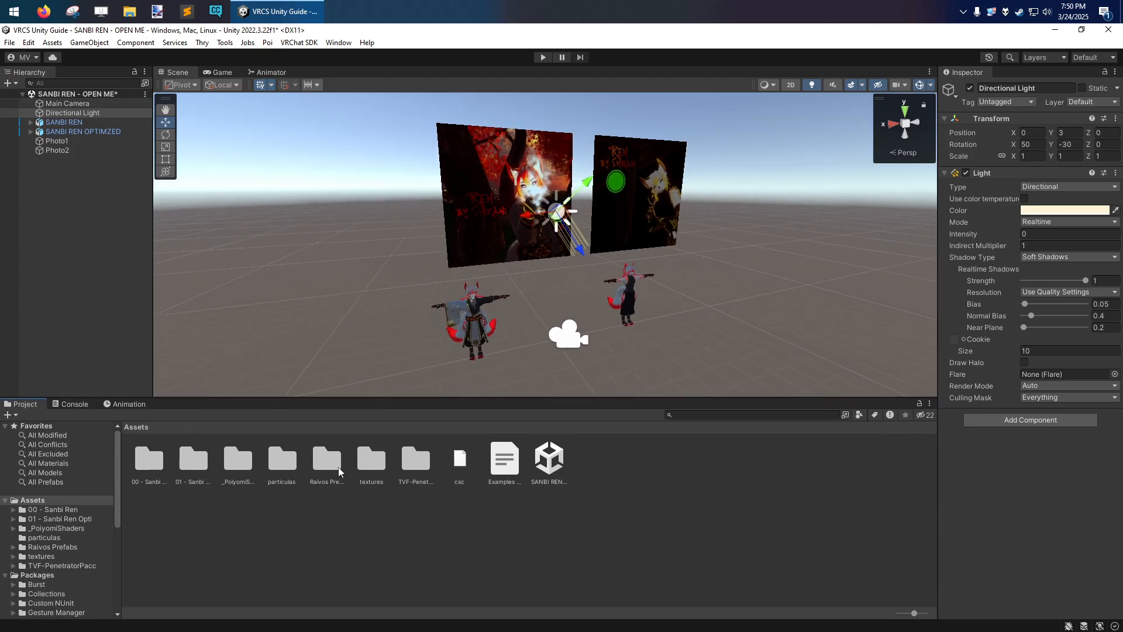
{"action": "scroll", "coordinate": [54, 523], "scroll_direction": "down", "scroll_amount": 2}
{"action": "scroll", "coordinate": [74, 523], "scroll_direction": "up", "scroll_amount": 2}
Step: Look through the asset folders from 00 - Sanbi Ren to particulas, inspect the sakura prefab, and return to the Assets root
{"action": "left_click", "coordinate": [42, 511]}
{"action": "left_click", "coordinate": [64, 520]}
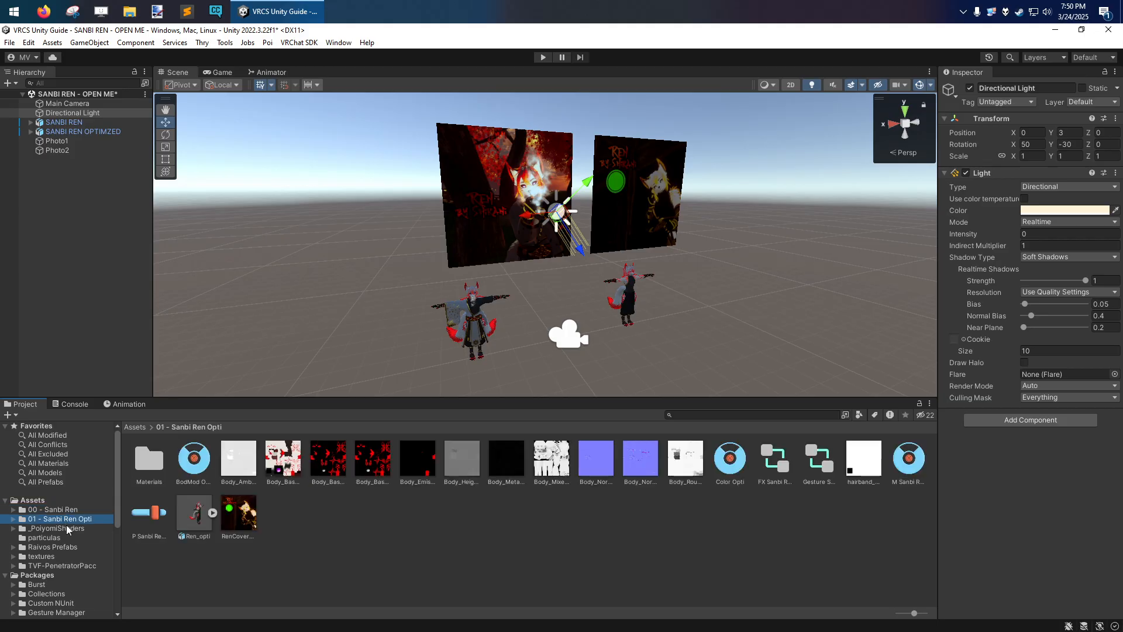
{"action": "left_click", "coordinate": [64, 529]}
{"action": "left_click", "coordinate": [49, 538]}
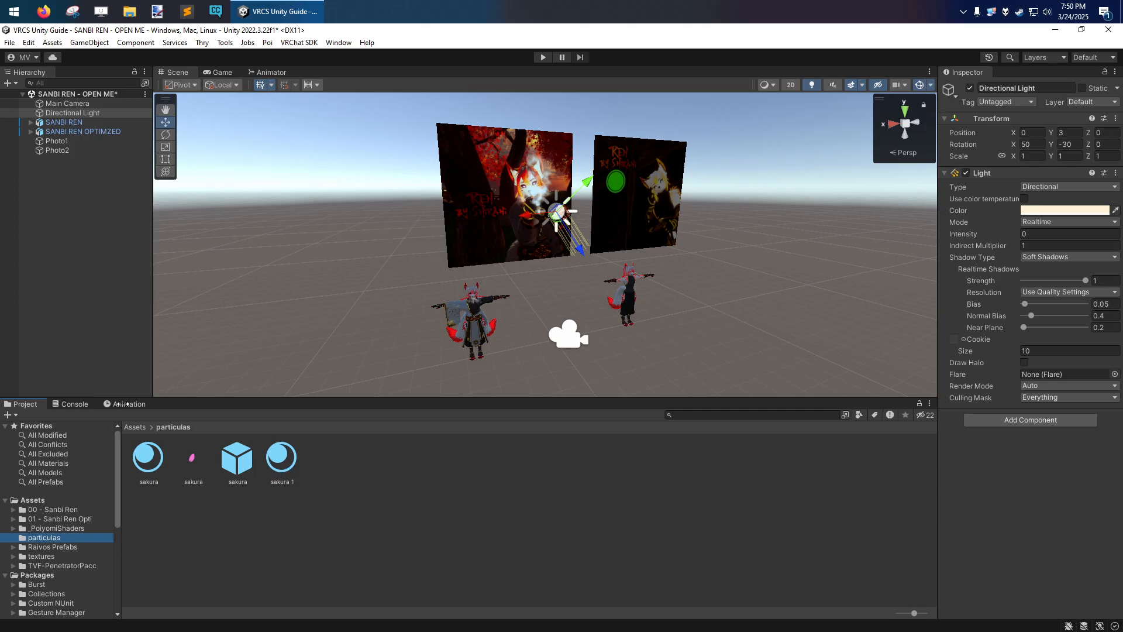
{"action": "left_click", "coordinate": [278, 469]}
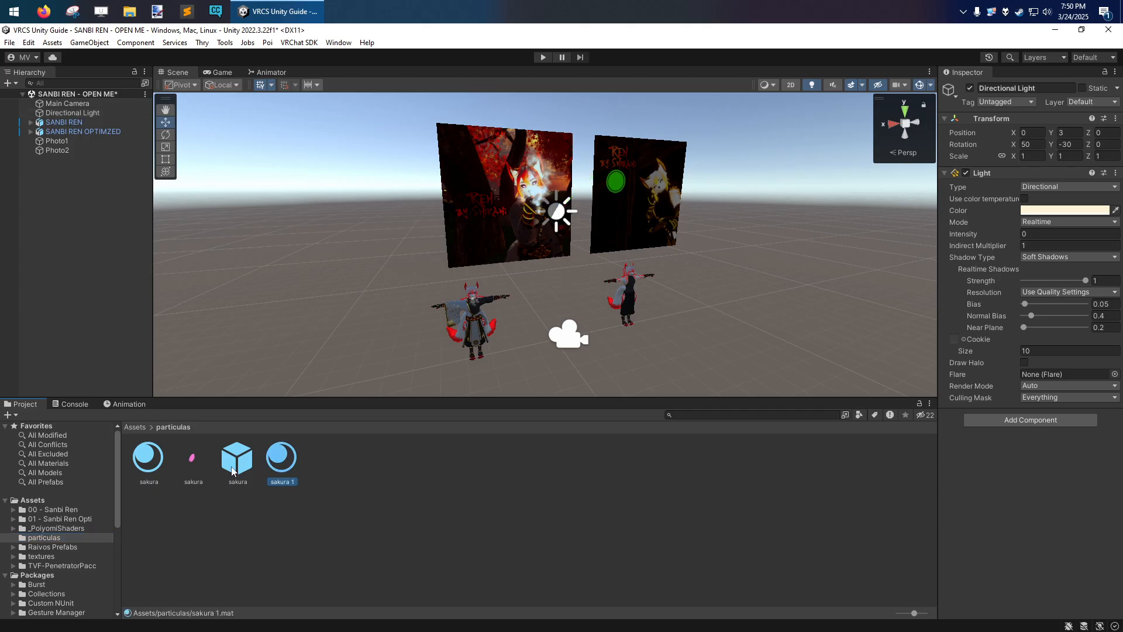
{"action": "left_click", "coordinate": [232, 467]}
{"action": "left_click", "coordinate": [35, 500]}
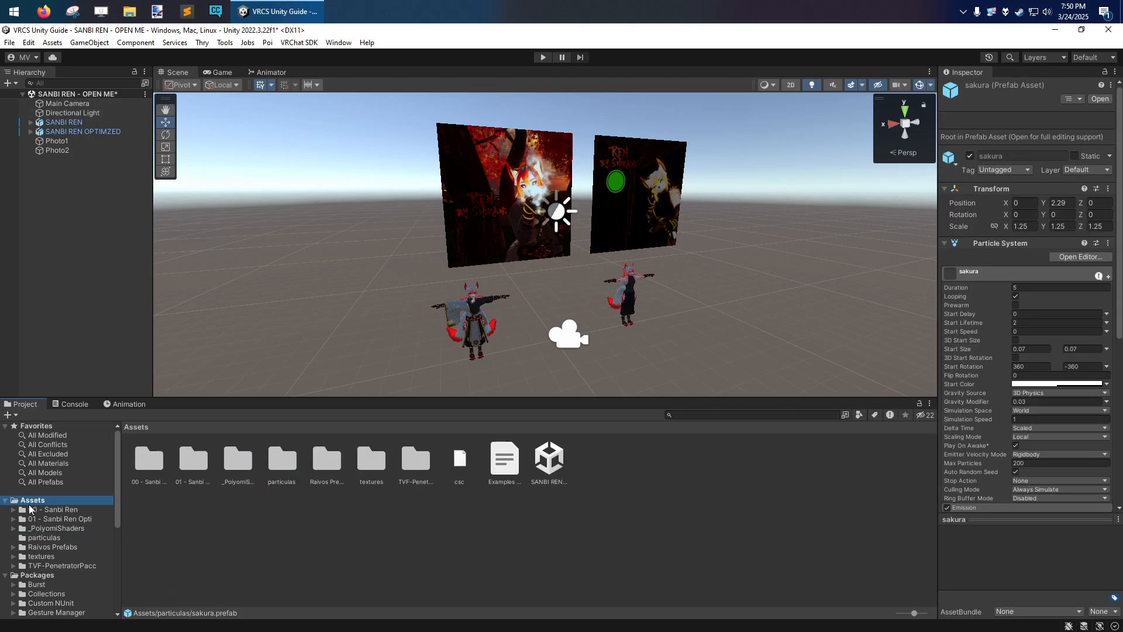
Step: View the Console log and return to the Animation timeline
{"action": "left_click", "coordinate": [76, 404]}
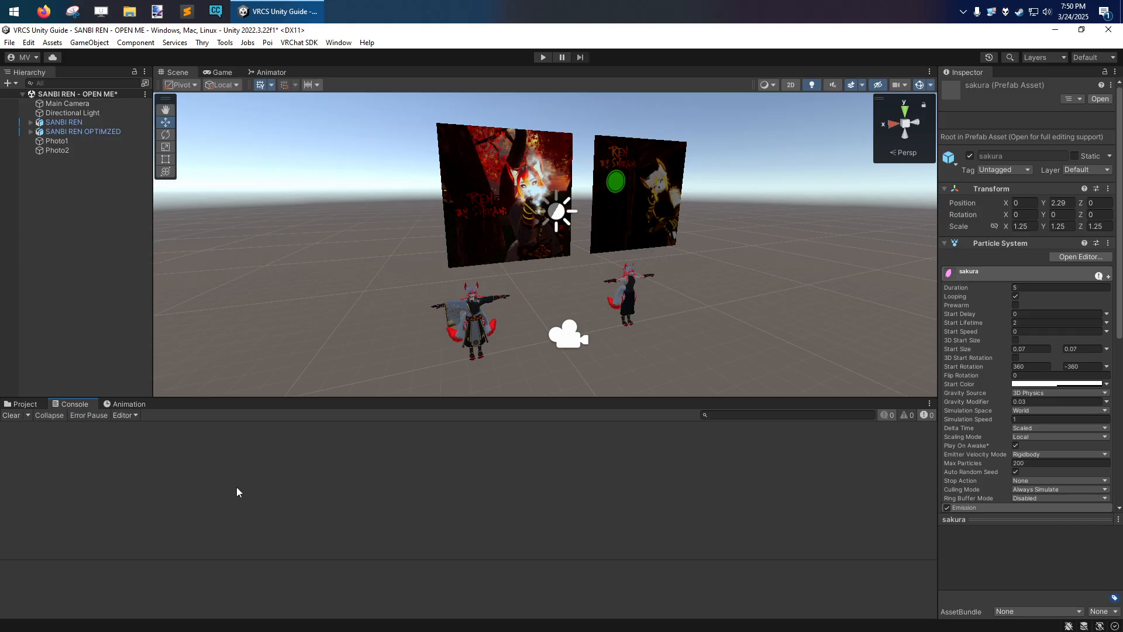
{"action": "left_click", "coordinate": [129, 404]}
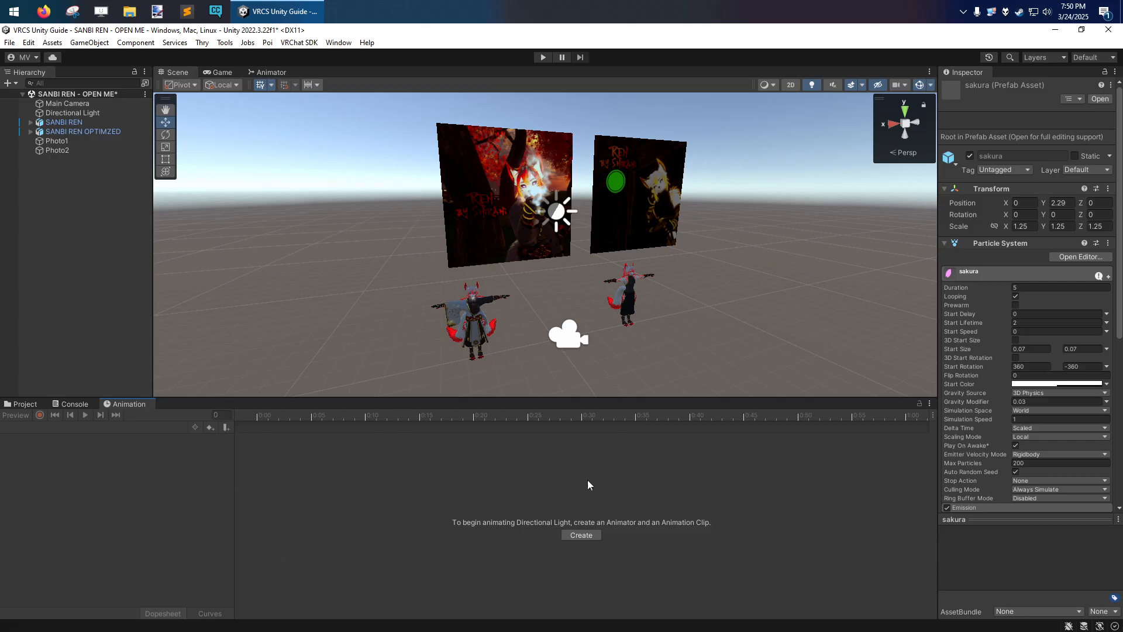
Step: Show the Game view and compare its display choices with Main Camera's Target Display setting
{"action": "left_click", "coordinate": [219, 73]}
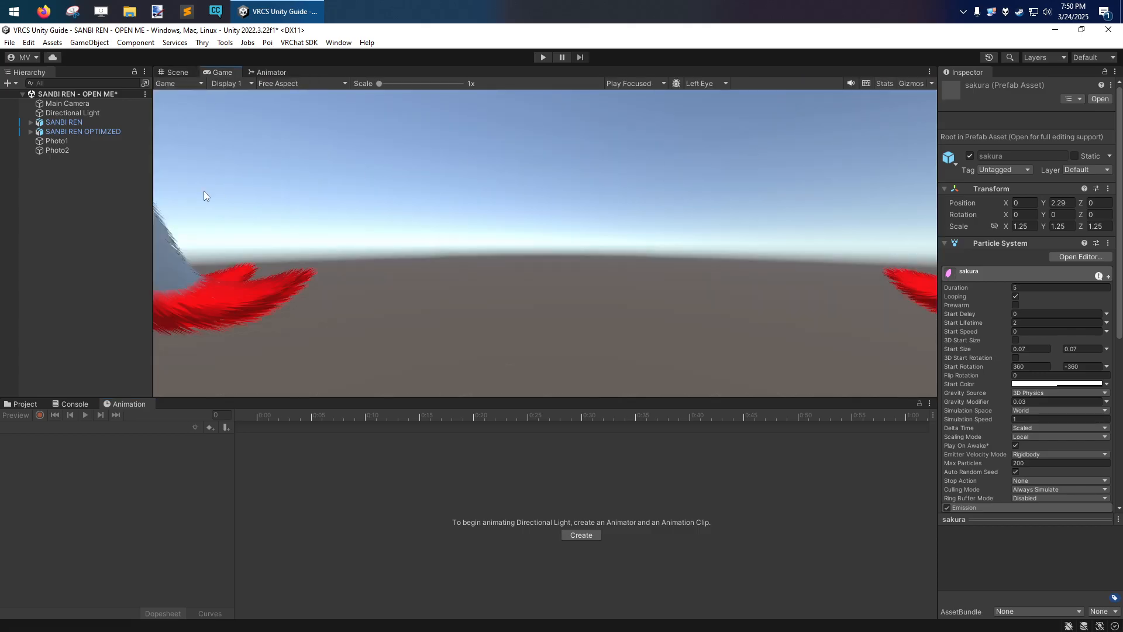
{"action": "left_click", "coordinate": [73, 104]}
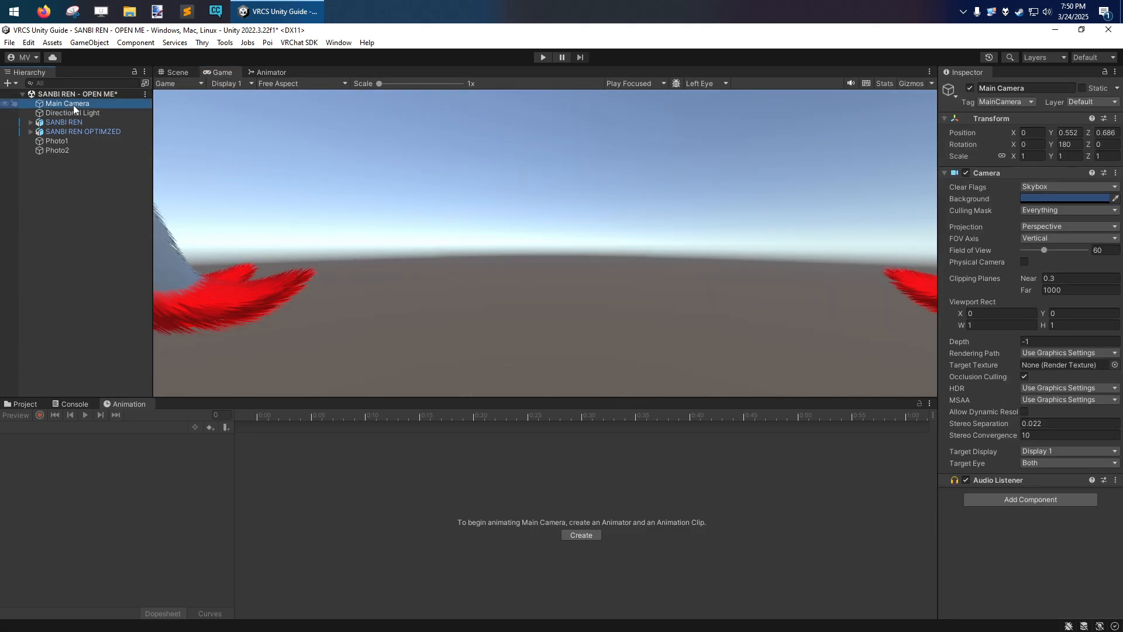
{"action": "left_click", "coordinate": [244, 88]}
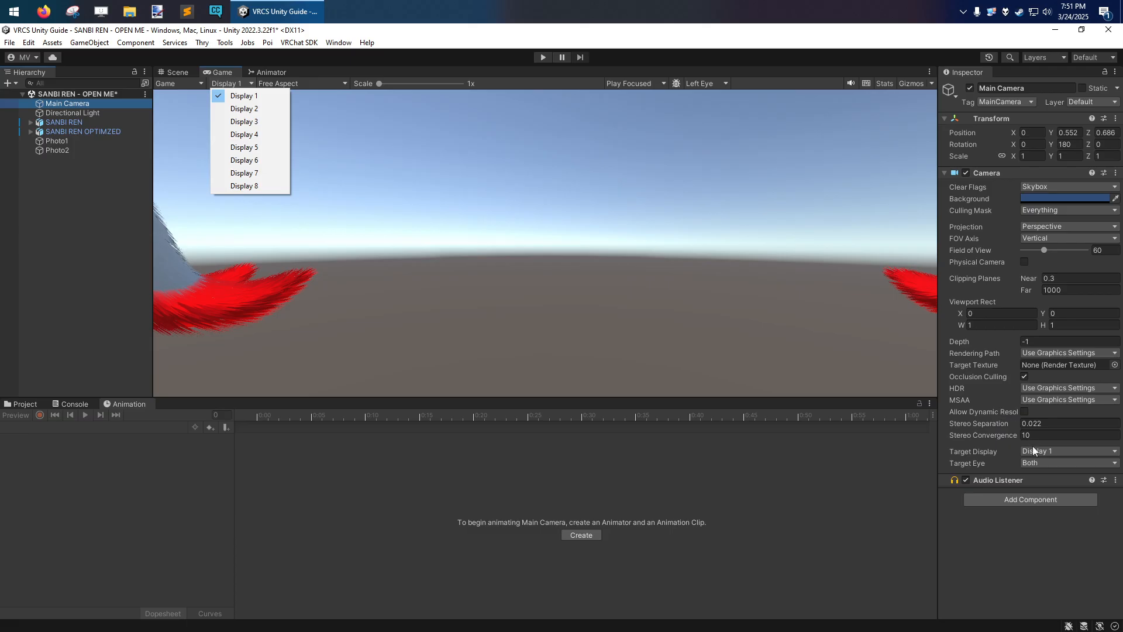
{"action": "left_click", "coordinate": [985, 454]}
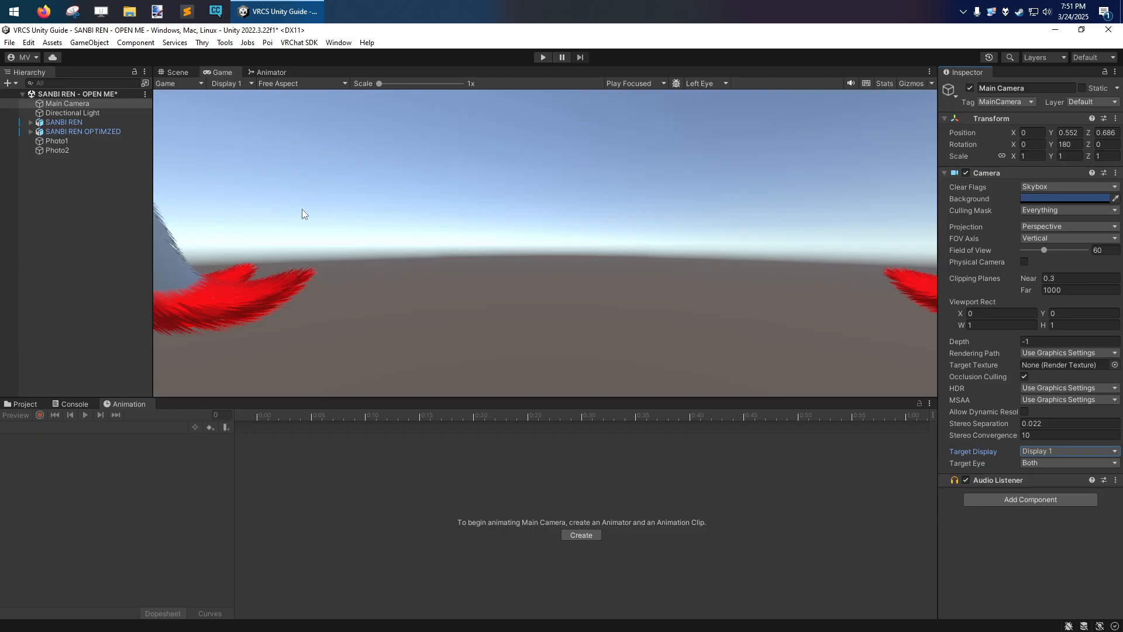
Step: Examine the Animator's Parameters and Layers lists with Main Camera selected
{"action": "left_click", "coordinate": [276, 71]}
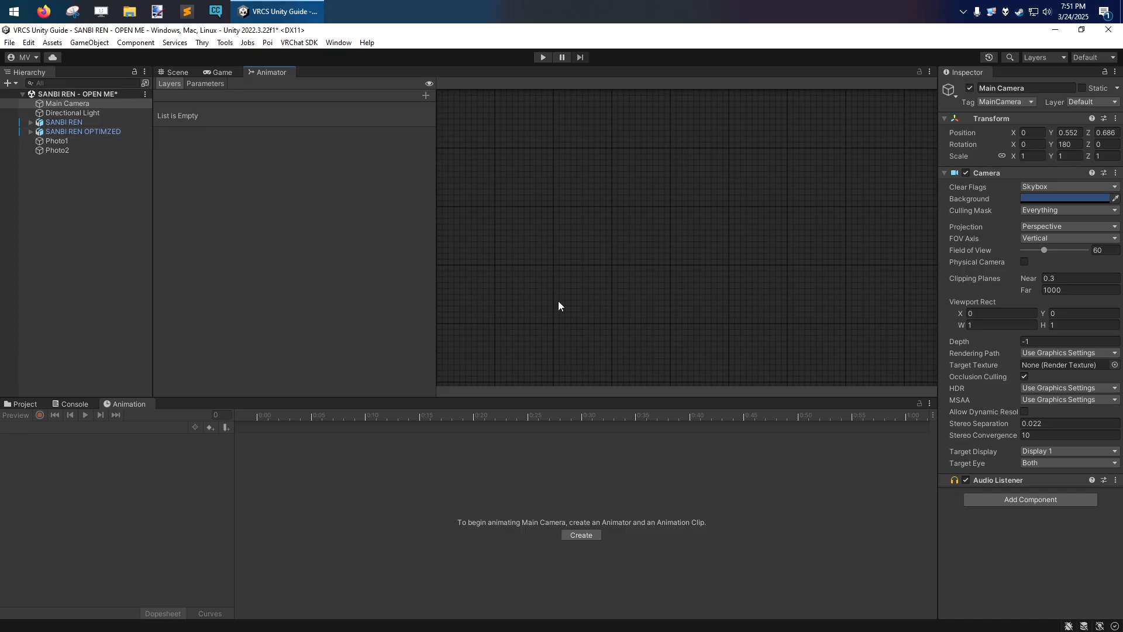
{"action": "left_click", "coordinate": [206, 84]}
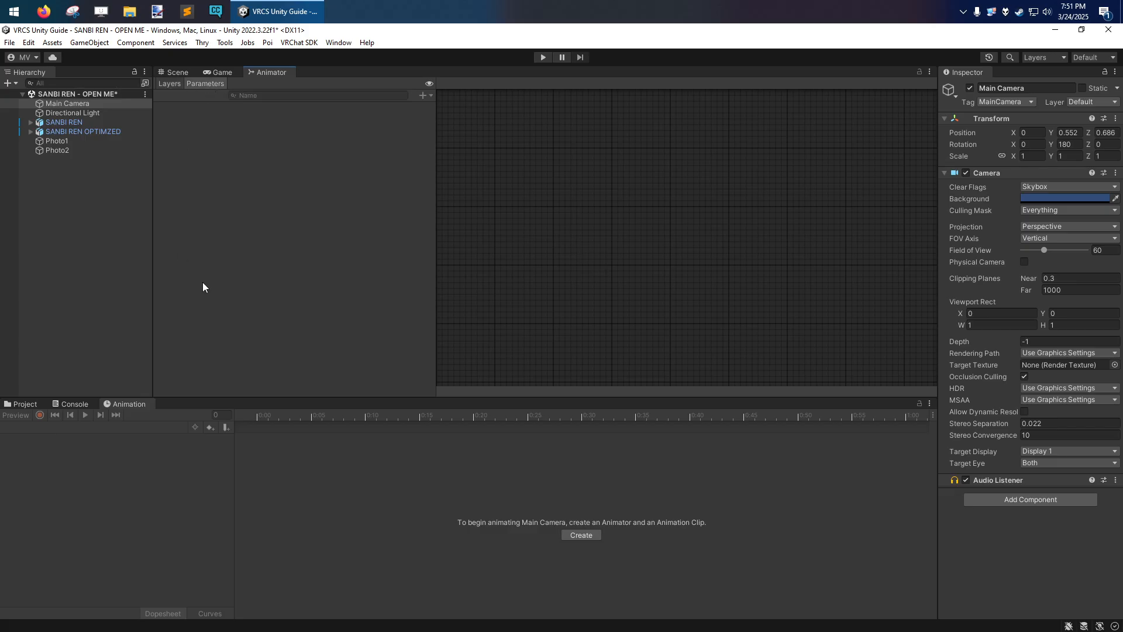
{"action": "left_click", "coordinate": [168, 84]}
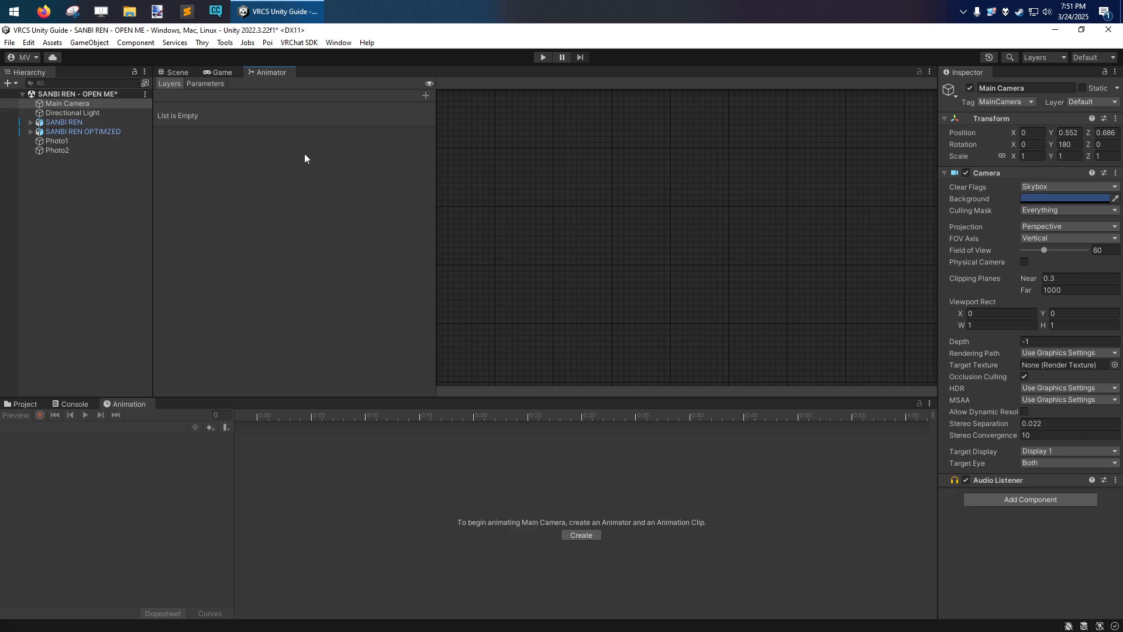
{"action": "left_click", "coordinate": [72, 102]}
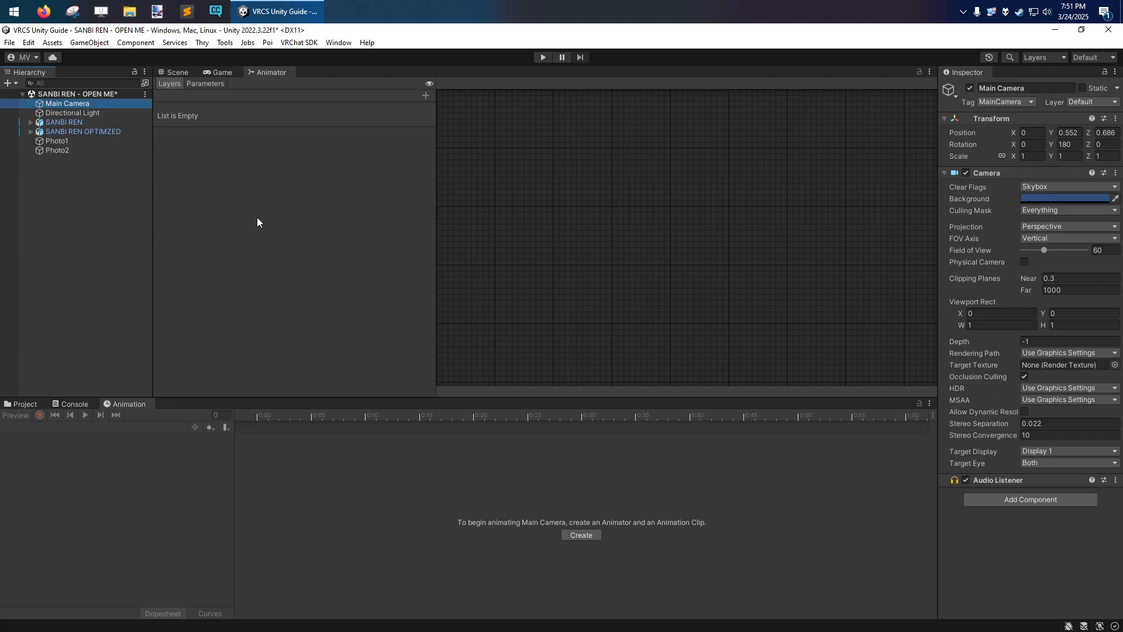
{"action": "left_click", "coordinate": [228, 218]}
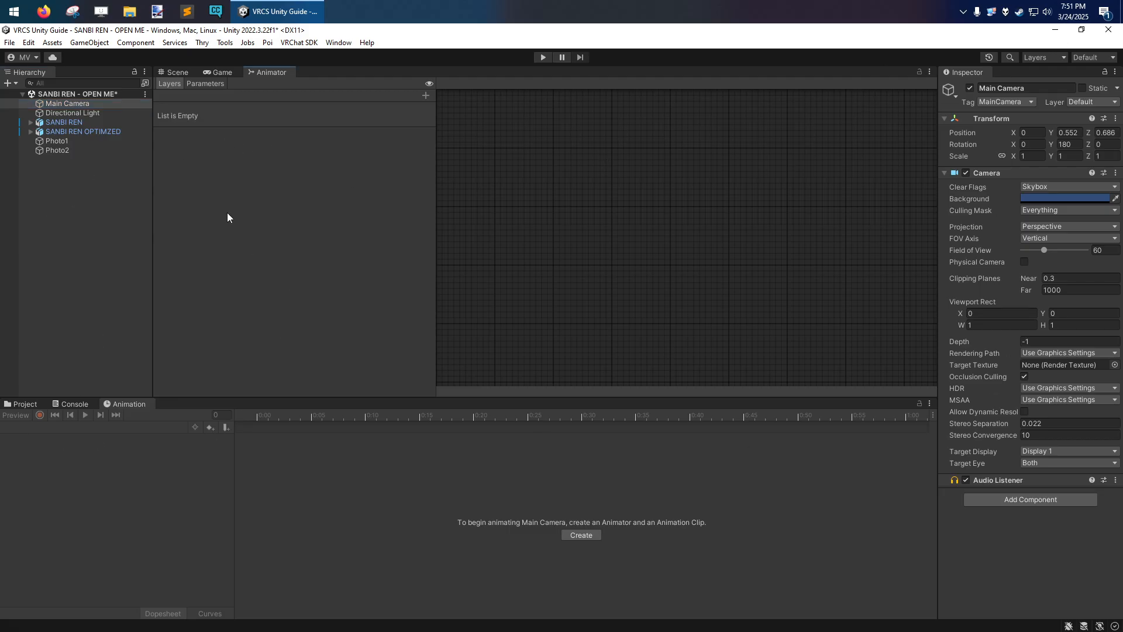
Step: Switch the editor to the 4 Split layout and try out its perspective Scene view
{"action": "left_click", "coordinate": [1088, 57]}
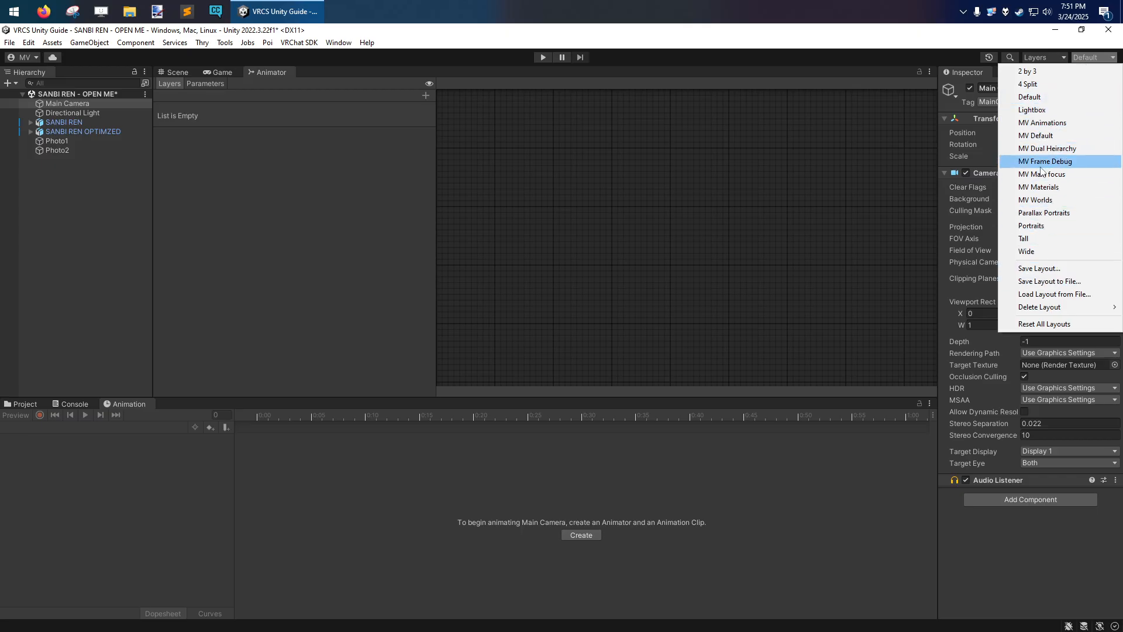
{"action": "left_click", "coordinate": [1030, 85]}
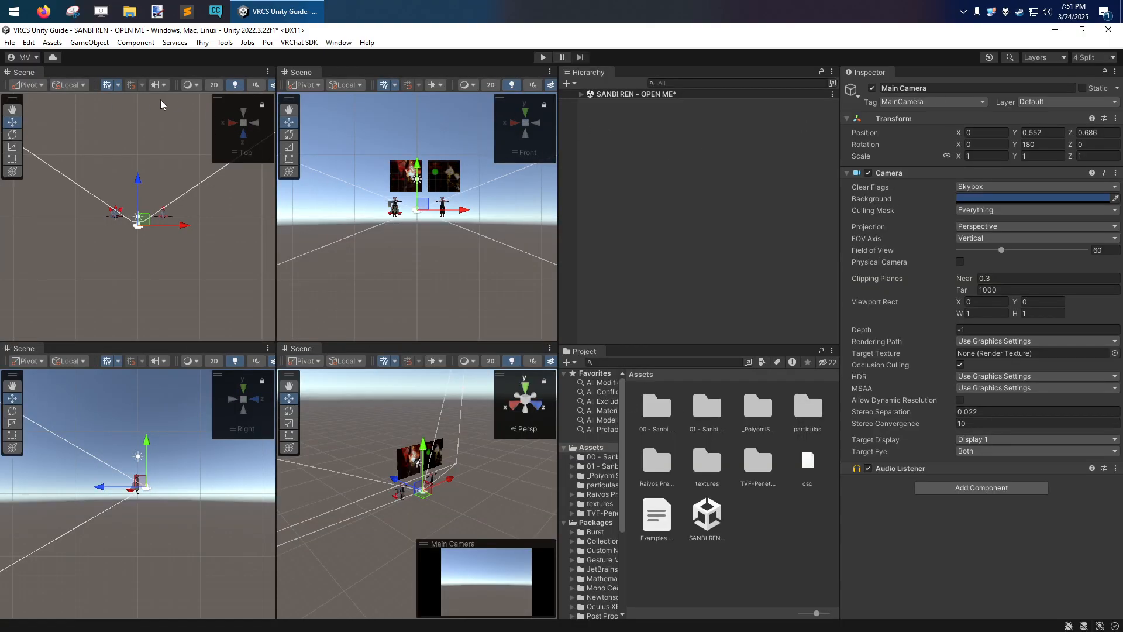
{"action": "mouse_move", "coordinate": [393, 459]}
{"action": "right_mouse_down"}
{"action": "mouse_move", "coordinate": [407, 477]}
{"action": "mouse_move", "coordinate": [410, 462]}
{"action": "right_mouse_up"}
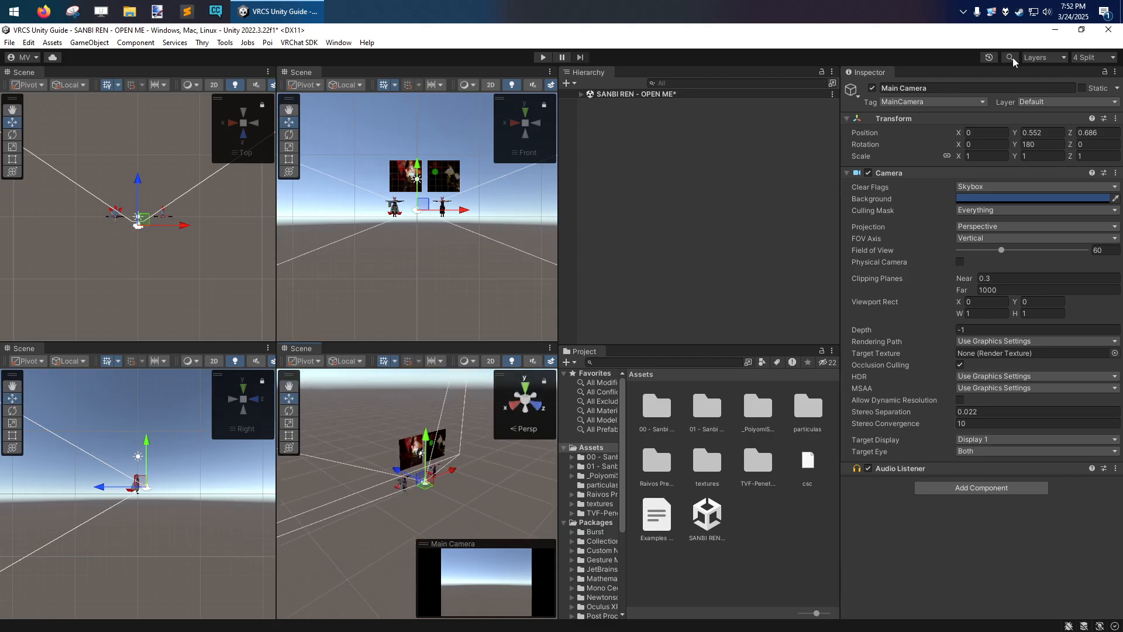
Step: Load the MV Default layout, check its Inspector, and bring its floating Project and Animation window over the editor
{"action": "left_click", "coordinate": [1094, 57]}
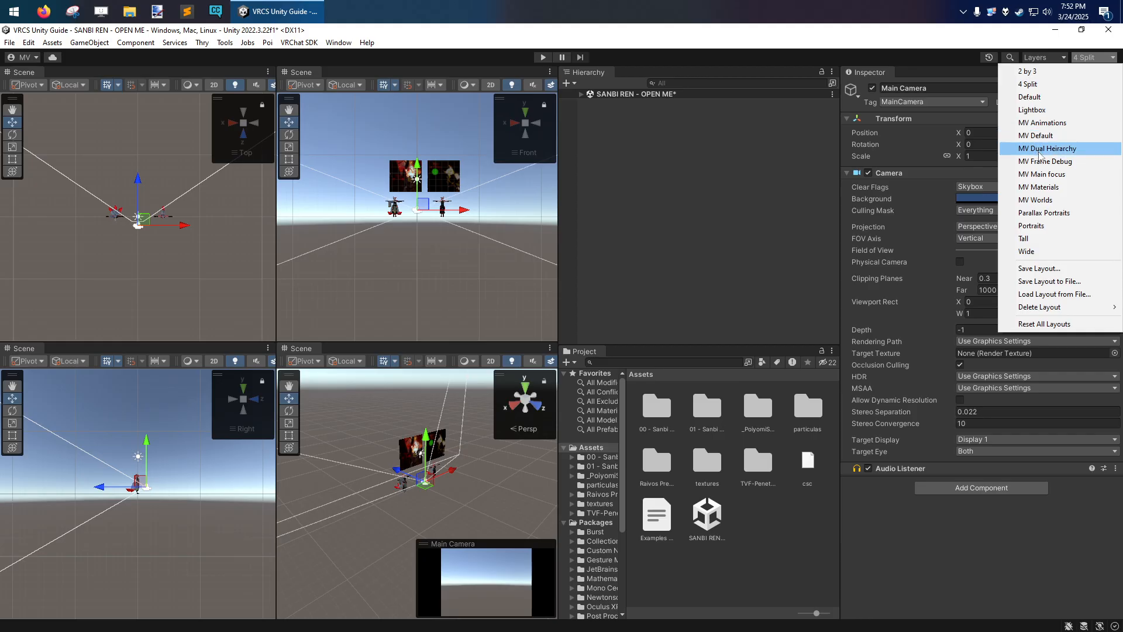
{"action": "left_click", "coordinate": [1037, 136]}
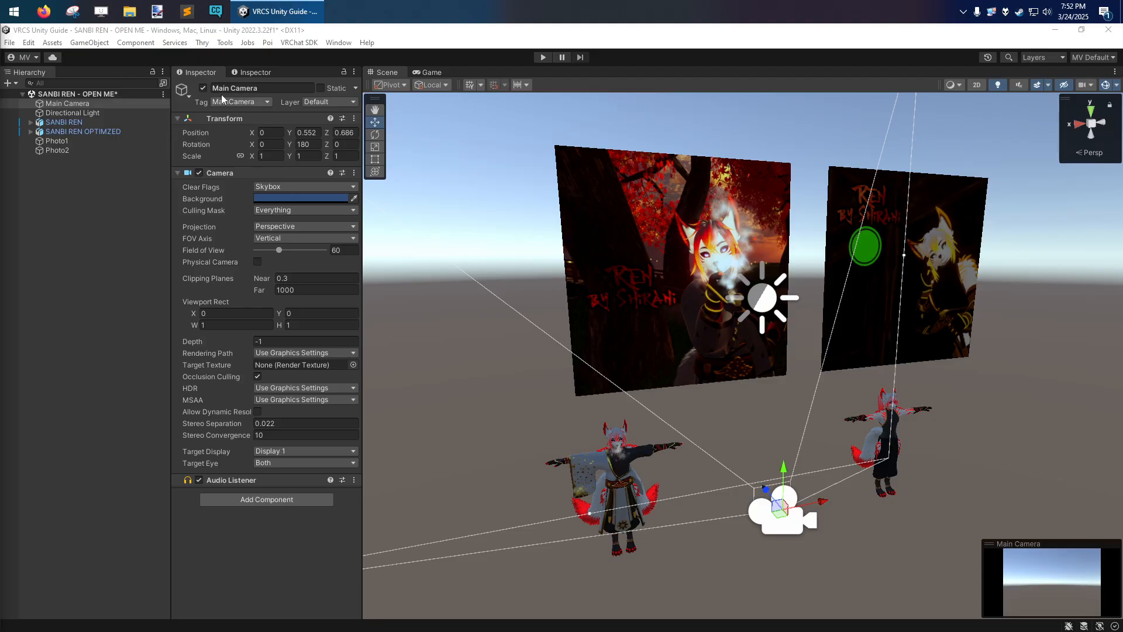
{"action": "left_click", "coordinate": [226, 73]}
{"action": "left_click", "coordinate": [199, 72]}
{"action": "left_click_drag", "start_coordinate": [0, 41], "coordinate": [388, 36]}
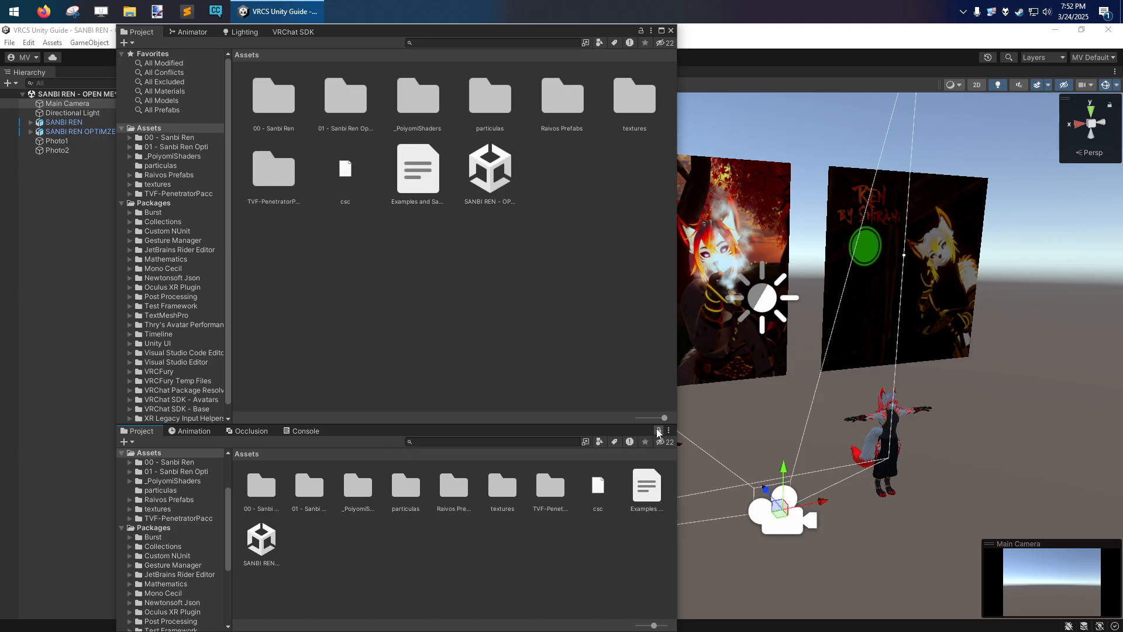
Step: Look through the floating window's Animator and Lighting settings, and return to its Project view
{"action": "left_click", "coordinate": [189, 32]}
{"action": "left_click", "coordinate": [253, 33]}
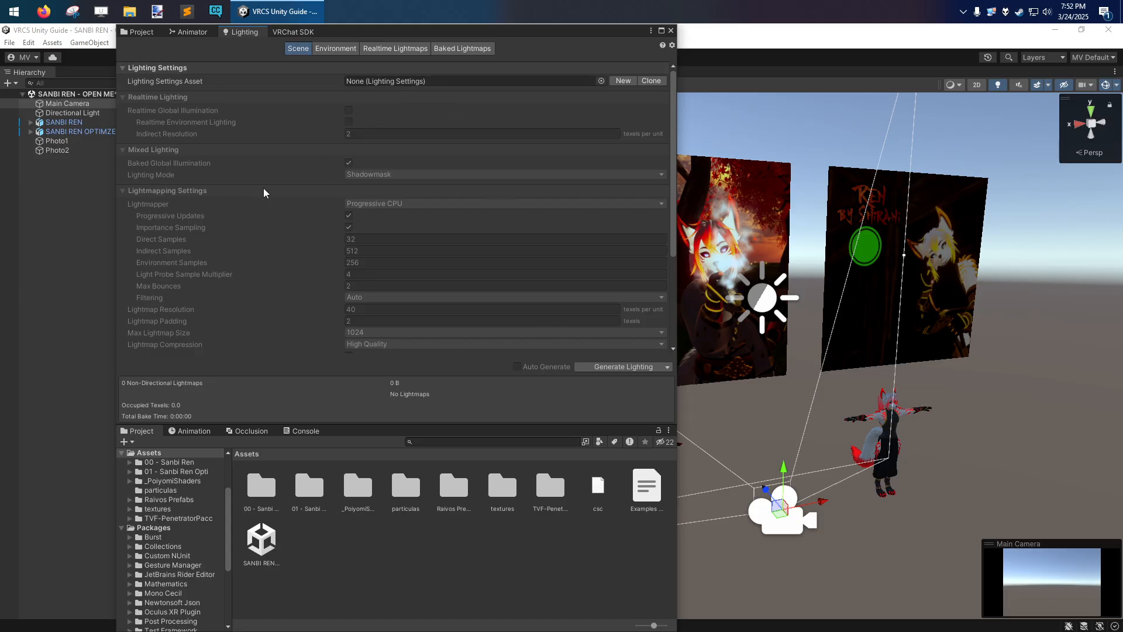
{"action": "scroll", "coordinate": [305, 236], "scroll_direction": "down", "scroll_amount": 3}
{"action": "scroll", "coordinate": [305, 176], "scroll_direction": "up", "scroll_amount": 3}
{"action": "left_click", "coordinate": [141, 32]}
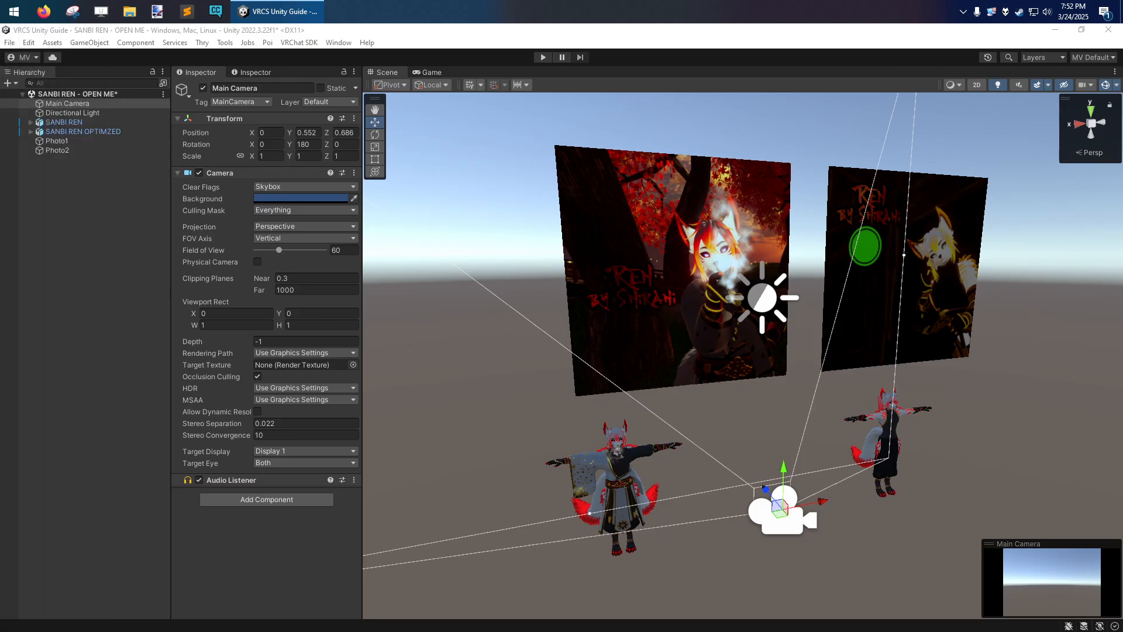
Step: Restore the editor to the Default layout and deselect Main Camera
{"action": "left_click", "coordinate": [1076, 56]}
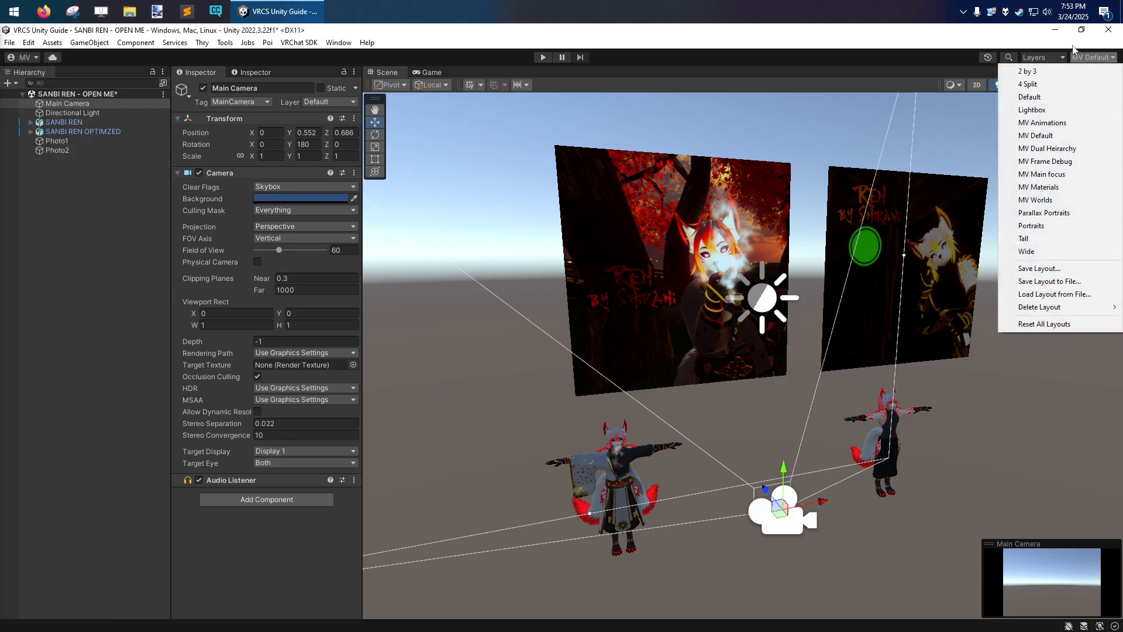
{"action": "left_click", "coordinate": [1041, 135]}
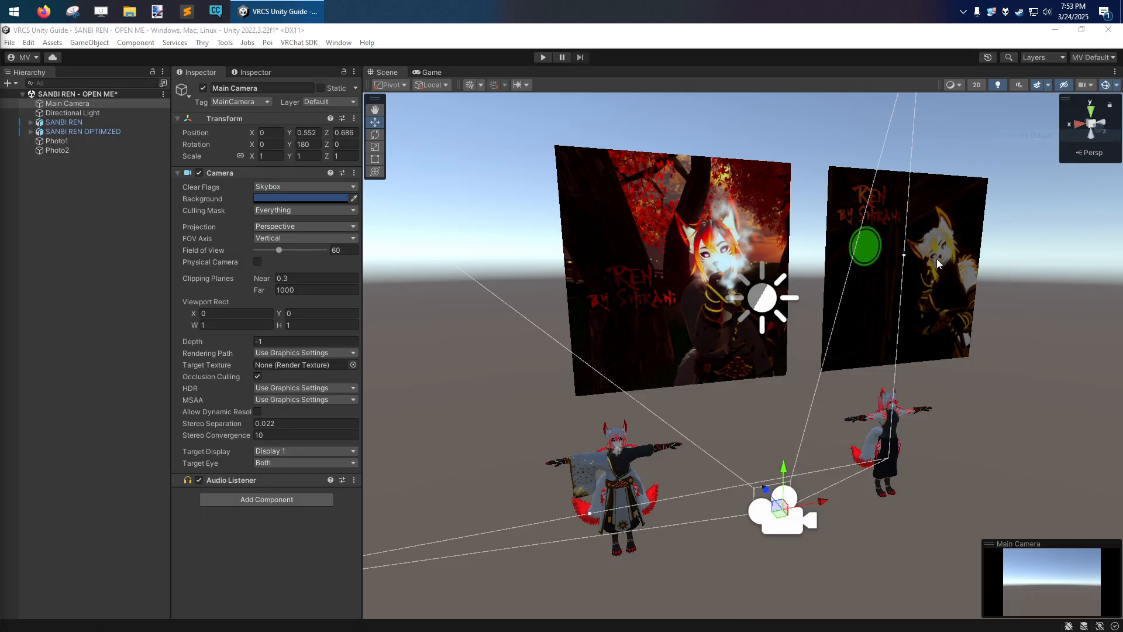
{"action": "left_click", "coordinate": [1085, 57]}
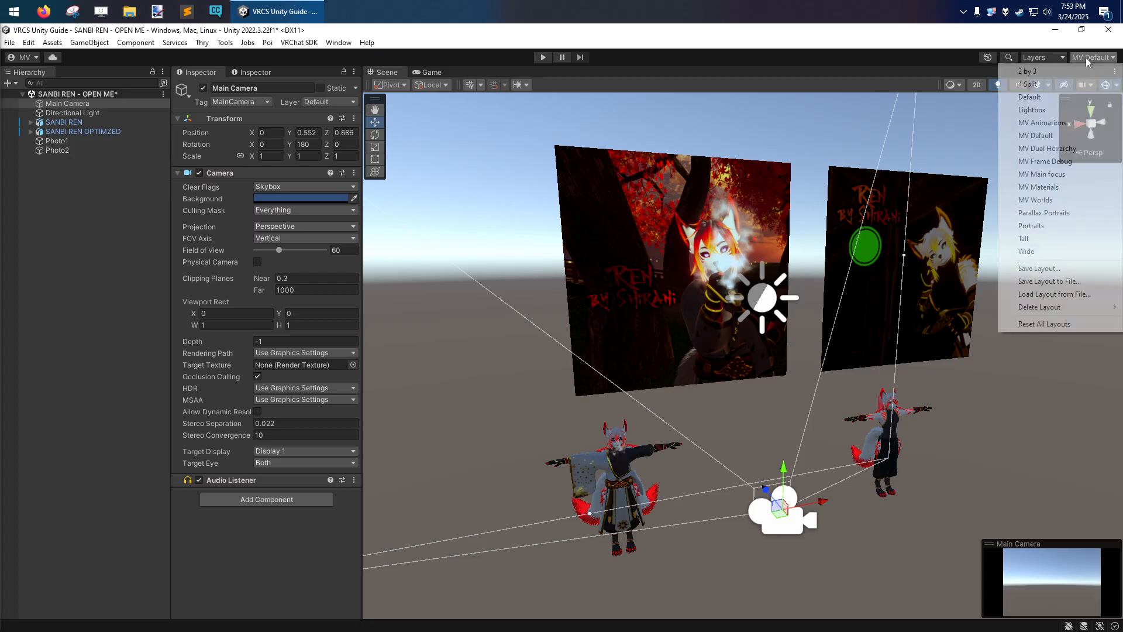
{"action": "left_click", "coordinate": [1039, 103]}
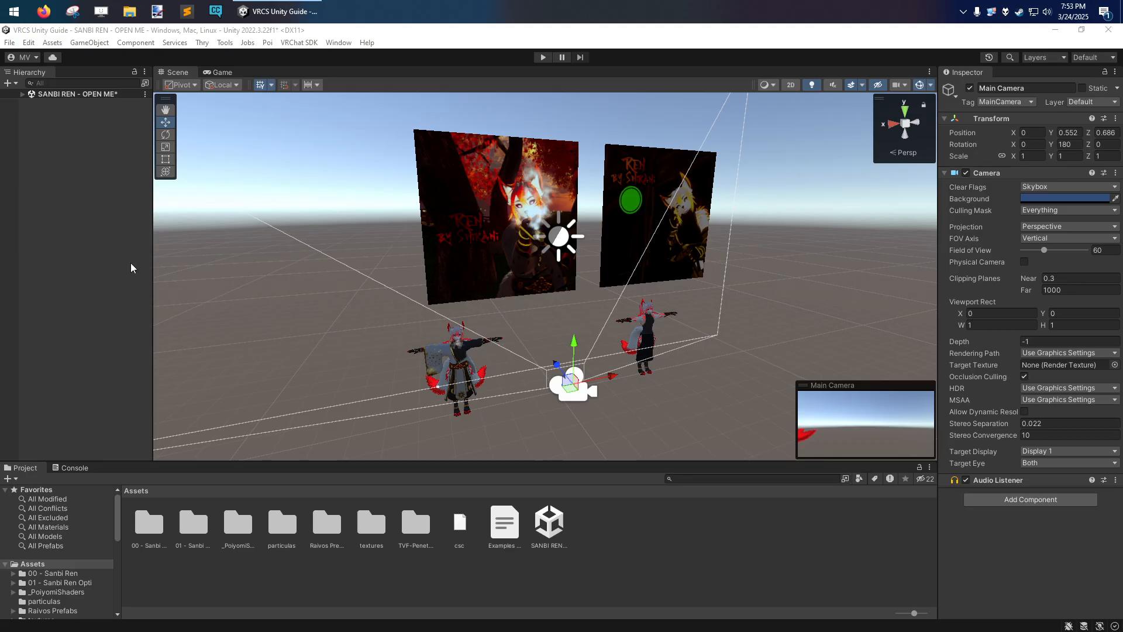
{"action": "left_click", "coordinate": [70, 274]}
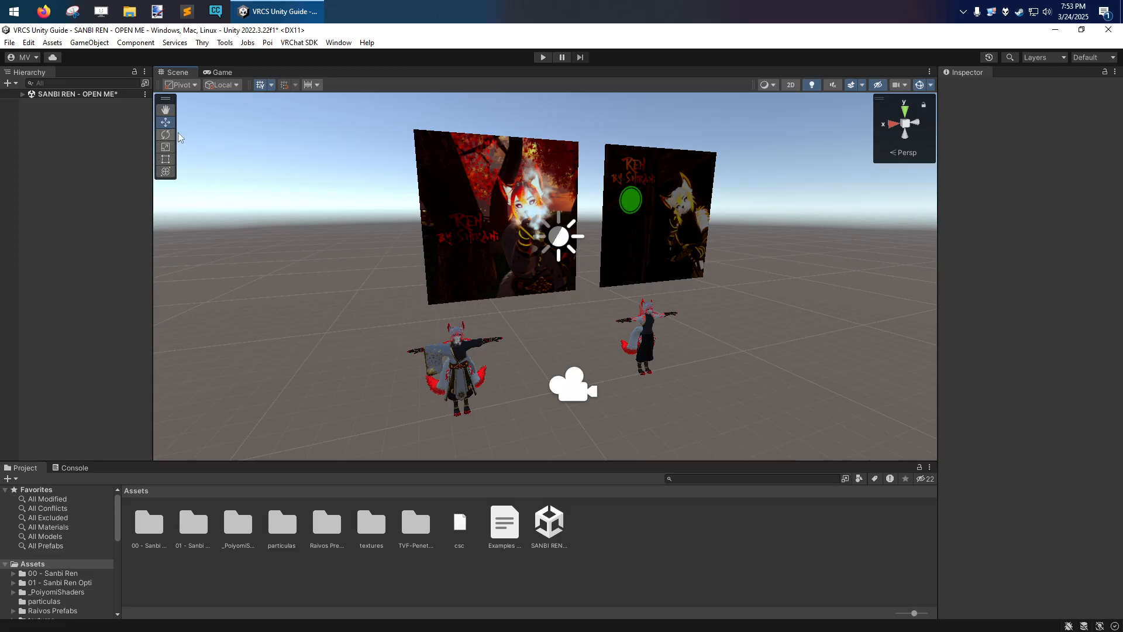
Step: View the Game view, return to the Scene view, and examine which tabs can be added to that panel
{"action": "left_click", "coordinate": [227, 74]}
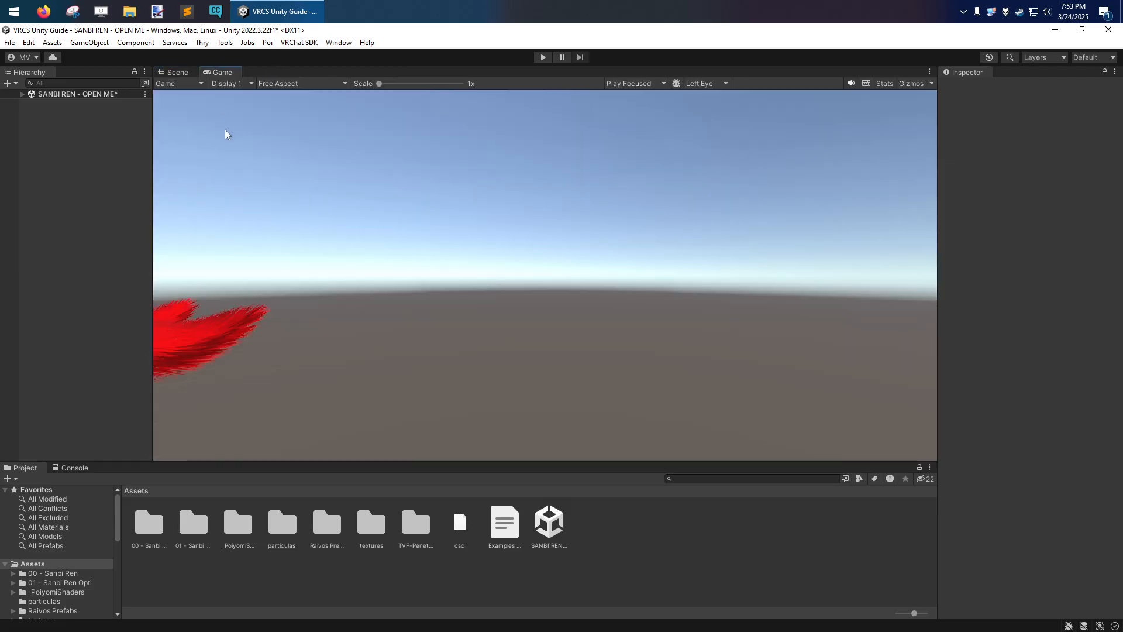
{"action": "left_click", "coordinate": [184, 74]}
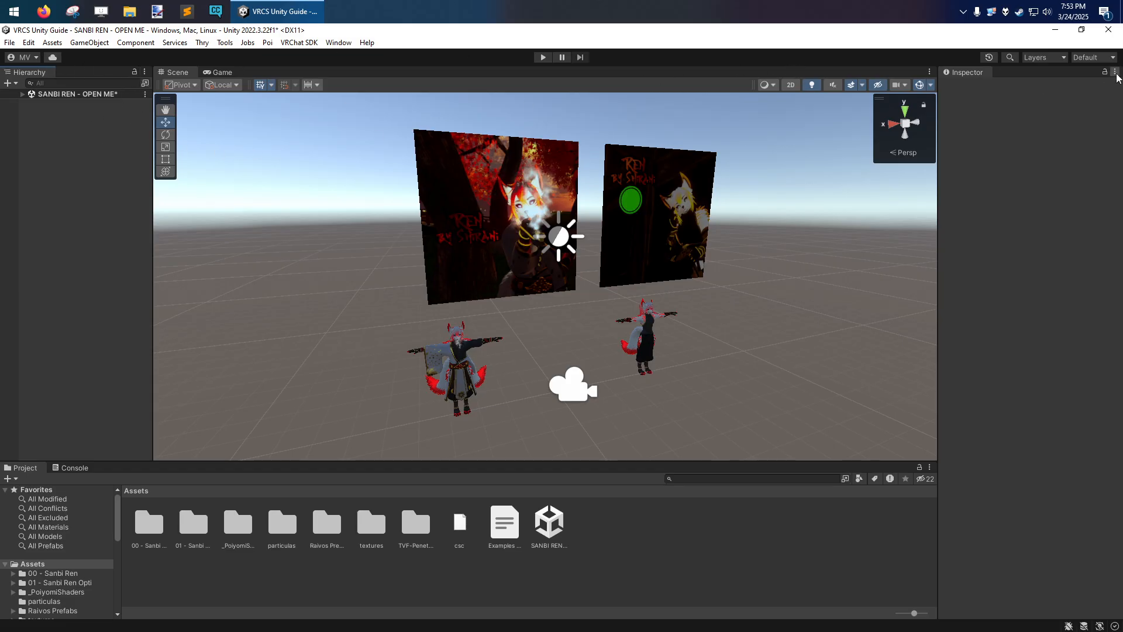
{"action": "left_click", "coordinate": [929, 71]}
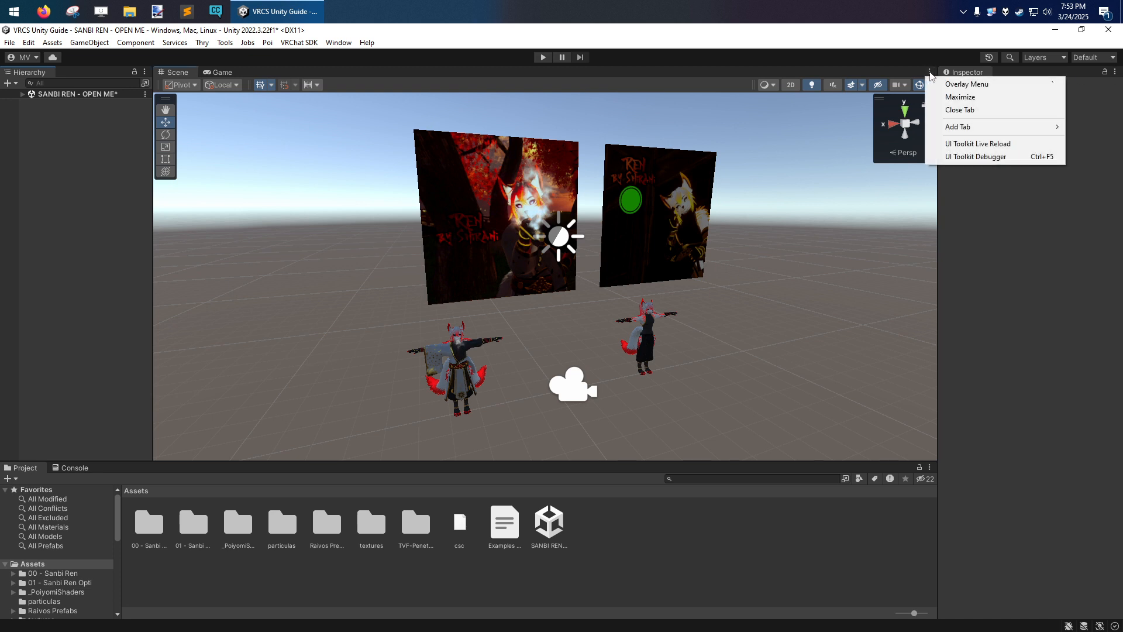
{"action": "mouse_move", "coordinate": [957, 128]}
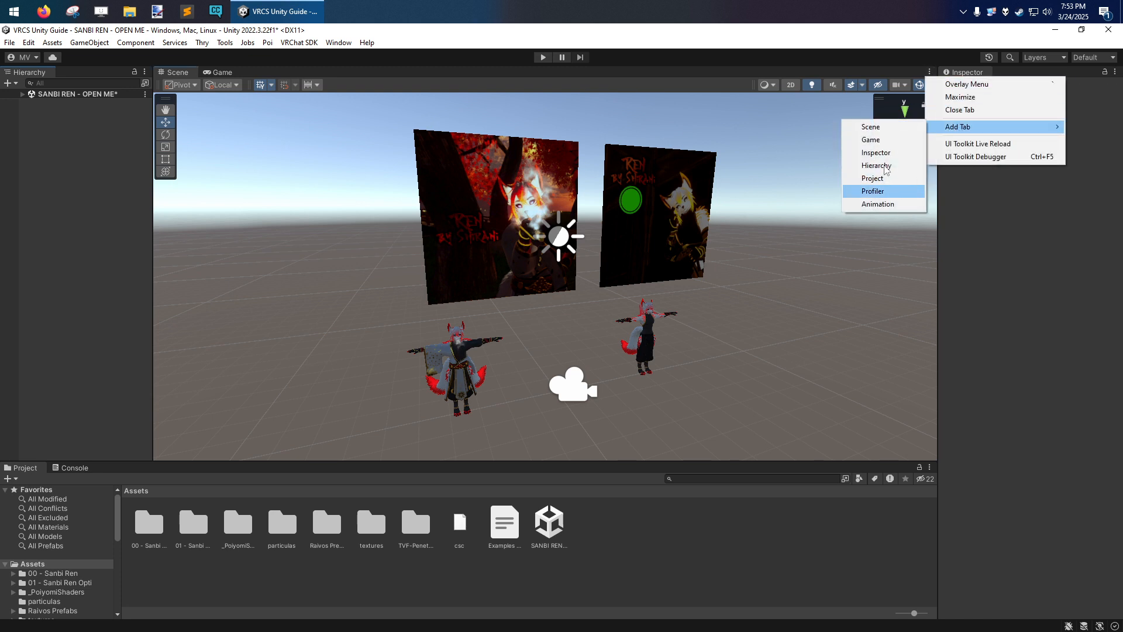
{"action": "left_click", "coordinate": [433, 77]}
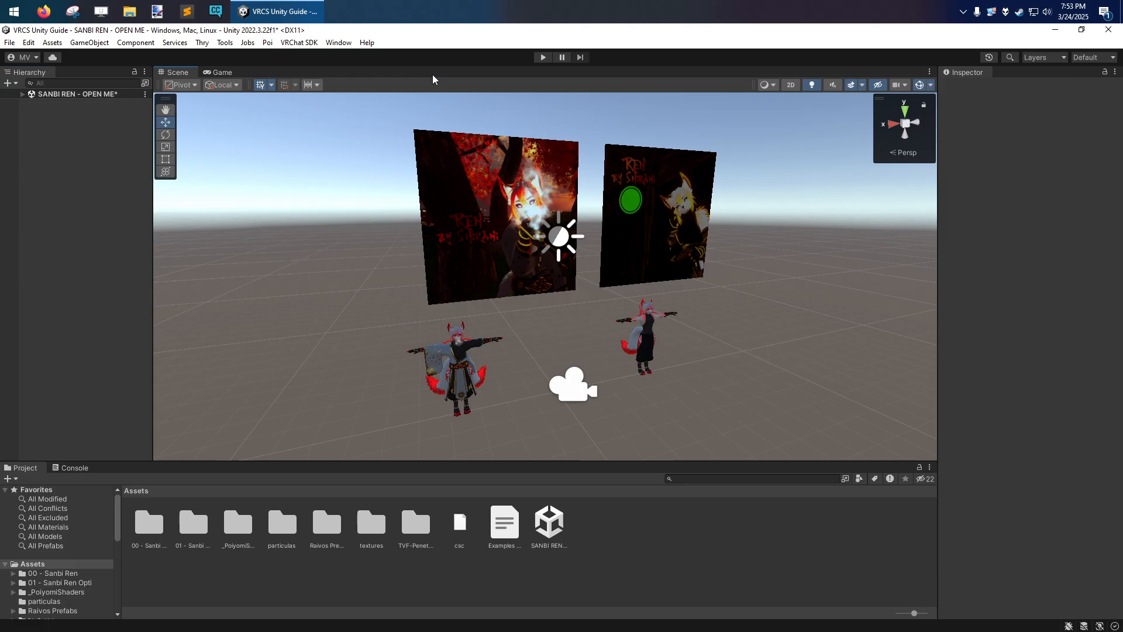
Step: Open the VRChat SDK control panel and dock it above the Scene view
{"action": "left_click", "coordinate": [331, 46]}
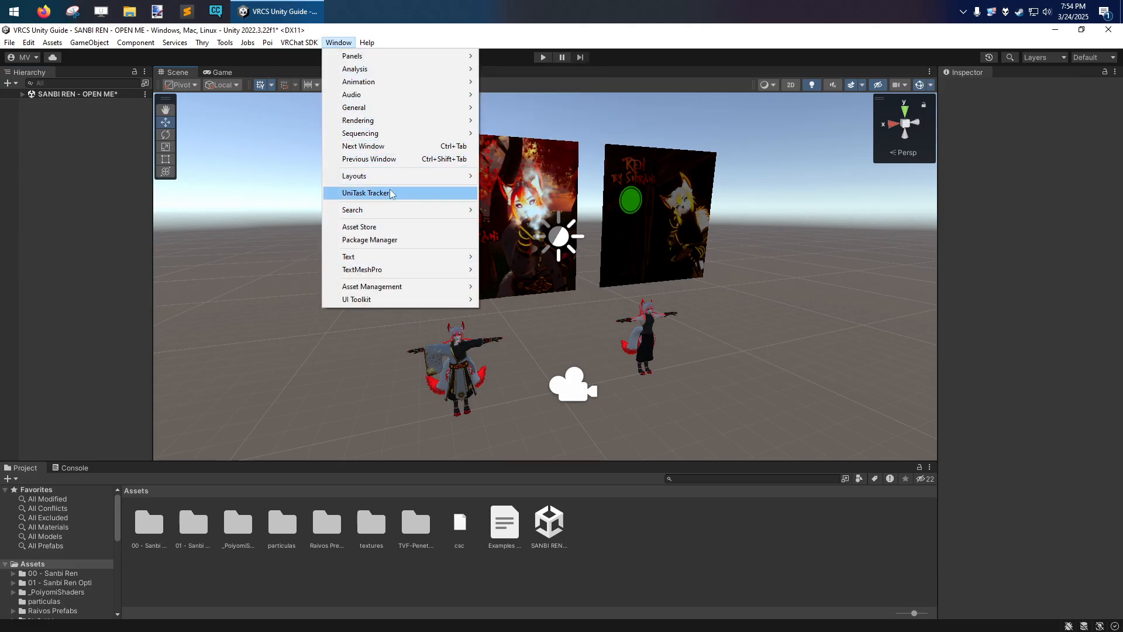
{"action": "mouse_move", "coordinate": [305, 46]}
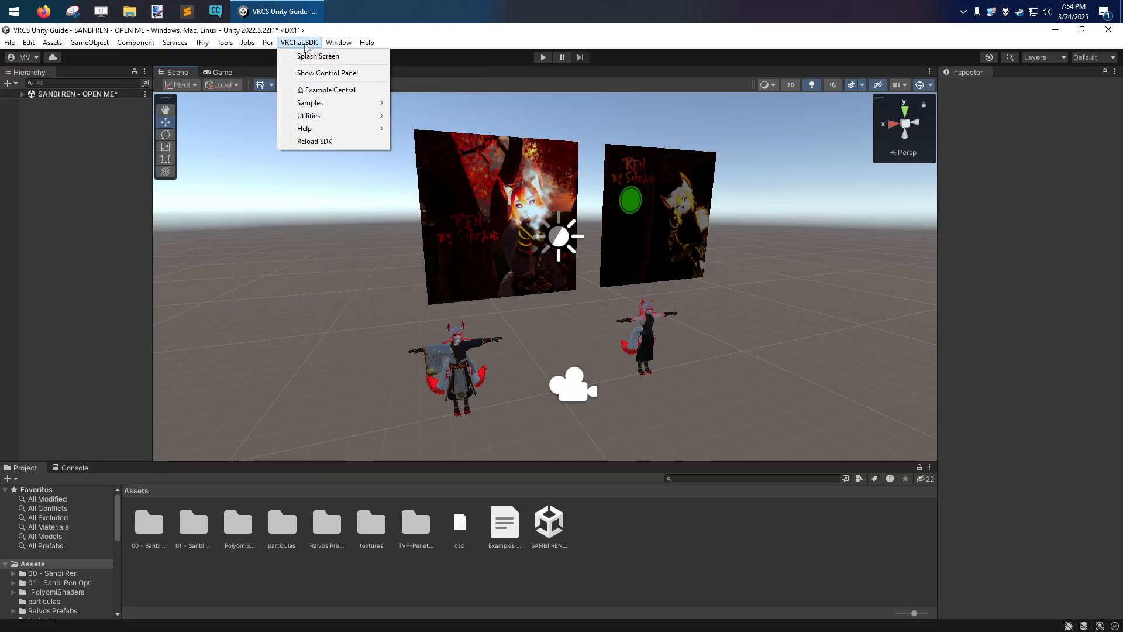
{"action": "left_click", "coordinate": [328, 73]}
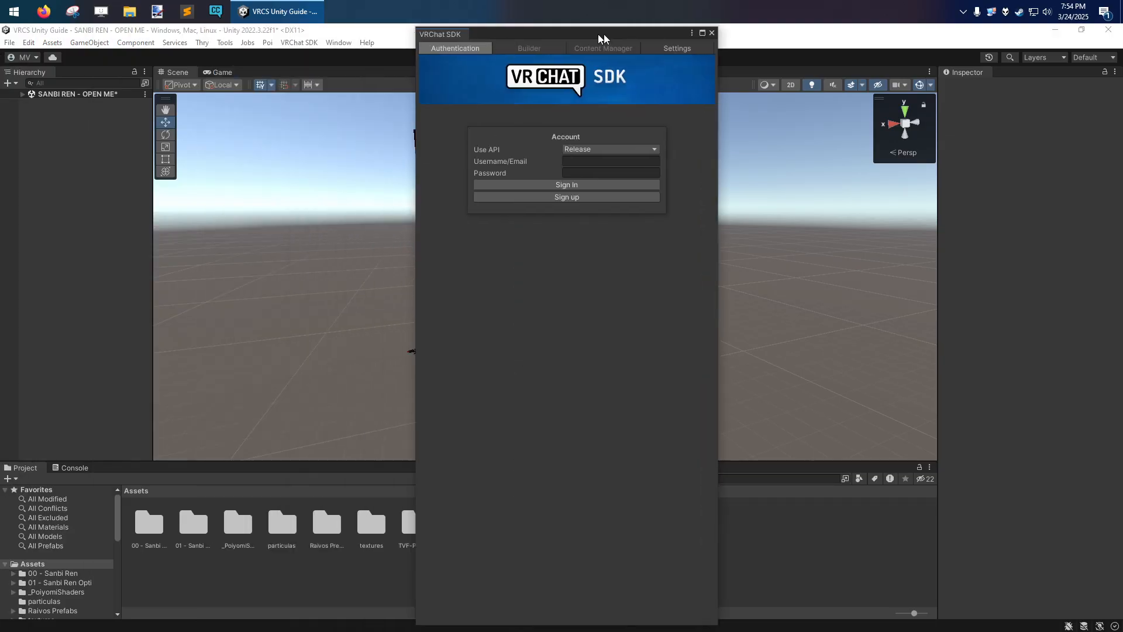
{"action": "left_click_drag", "start_coordinate": [476, 53], "coordinate": [376, 140]}
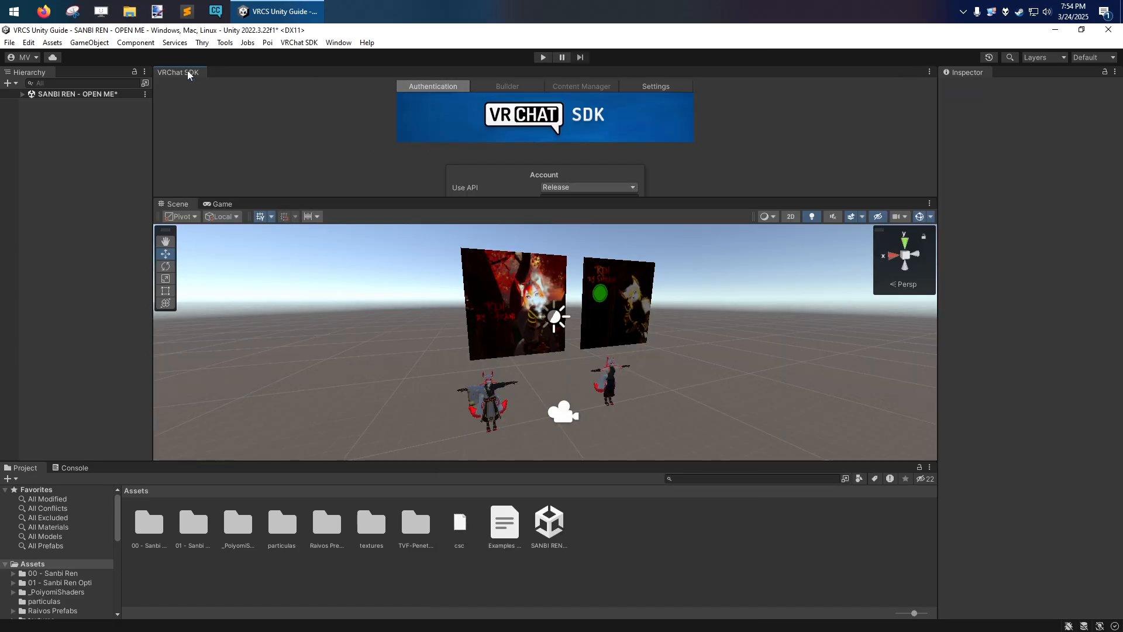
Step: Move the VRChat SDK panel into the Hierarchy's tab group and switch between the two tabs
{"action": "left_click_drag", "start_coordinate": [181, 74], "coordinate": [90, 121]}
{"action": "left_click", "coordinate": [32, 71]}
{"action": "left_click", "coordinate": [81, 72]}
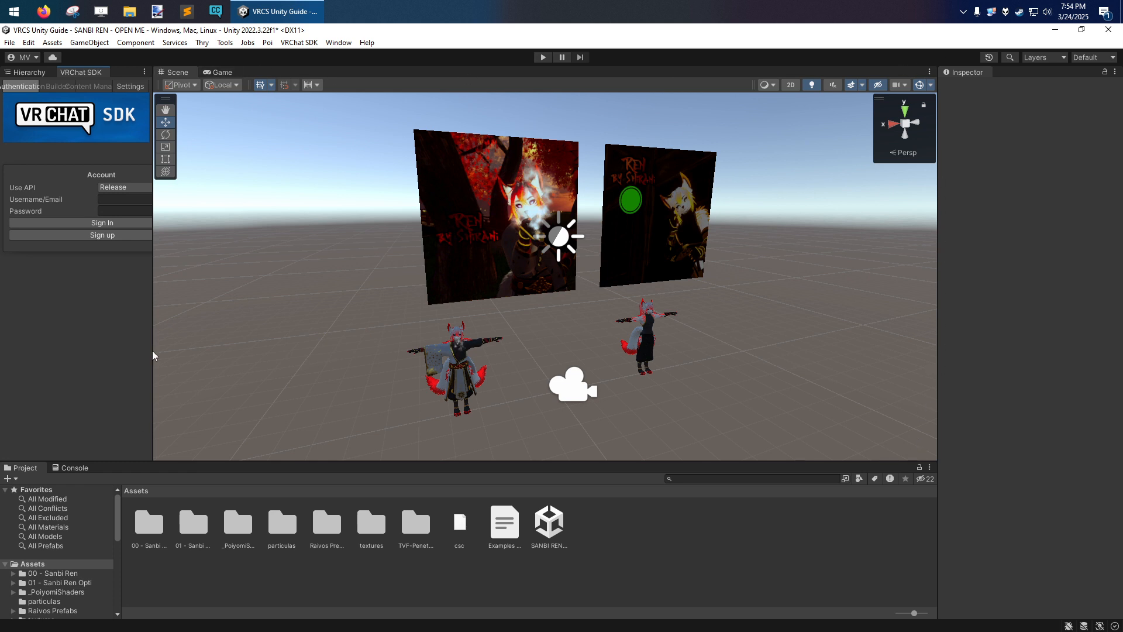
Step: Dock the VRChat SDK panel as its own column on the outer side of the Inspector, and widen the Inspector
{"action": "left_click_drag", "start_coordinate": [83, 74], "coordinate": [260, 291]}
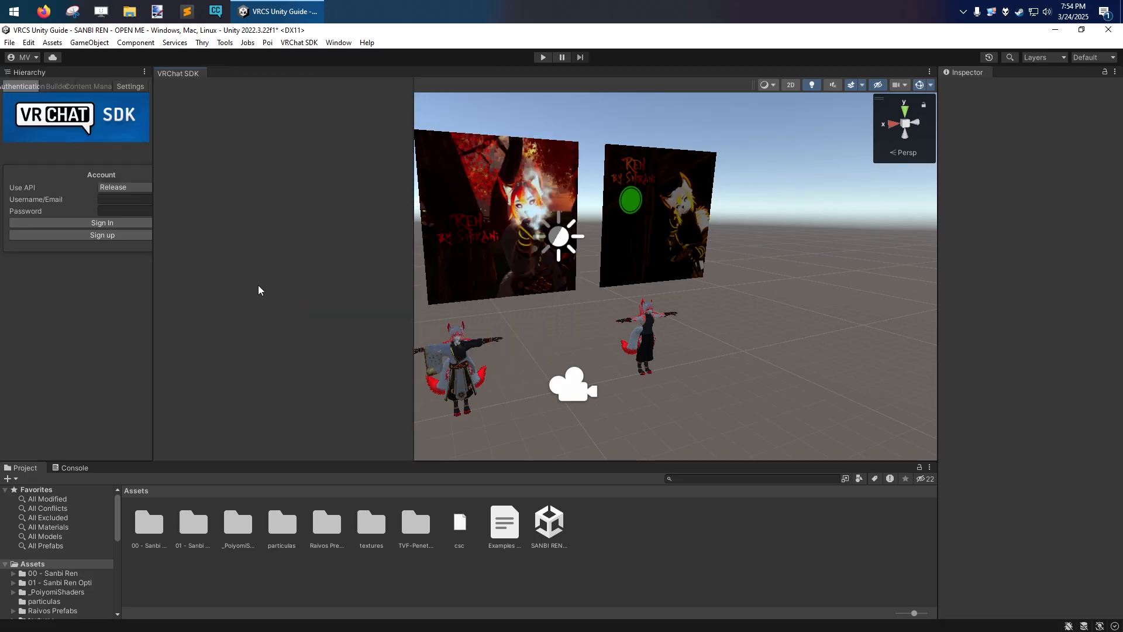
{"action": "left_click_drag", "start_coordinate": [178, 73], "coordinate": [967, 278]}
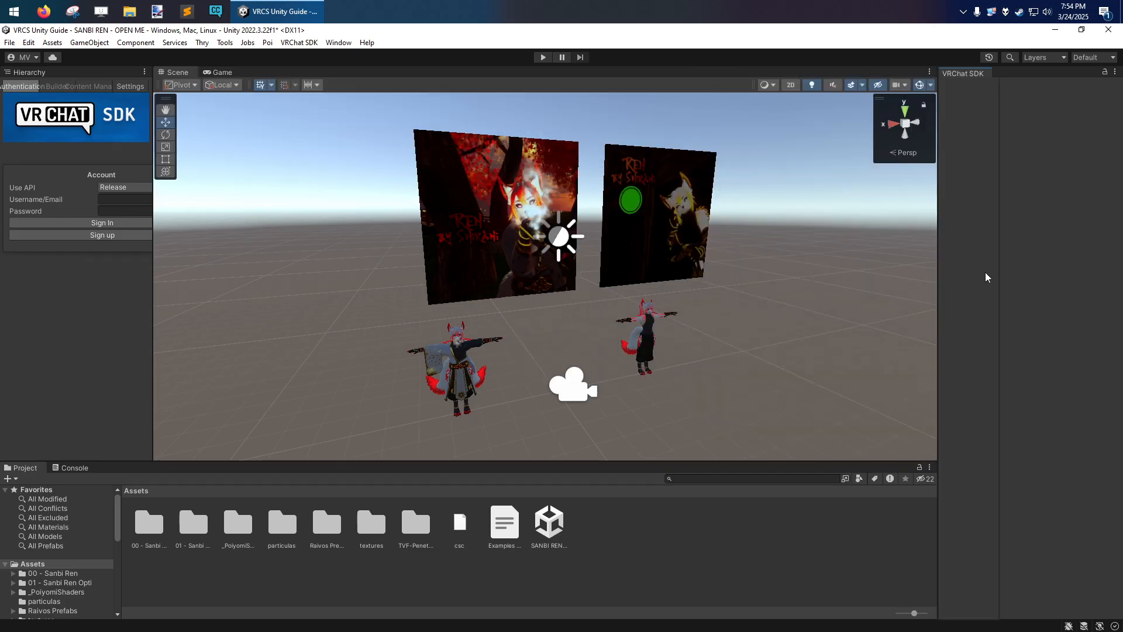
{"action": "left_click_drag", "start_coordinate": [1052, 206], "coordinate": [1078, 309]}
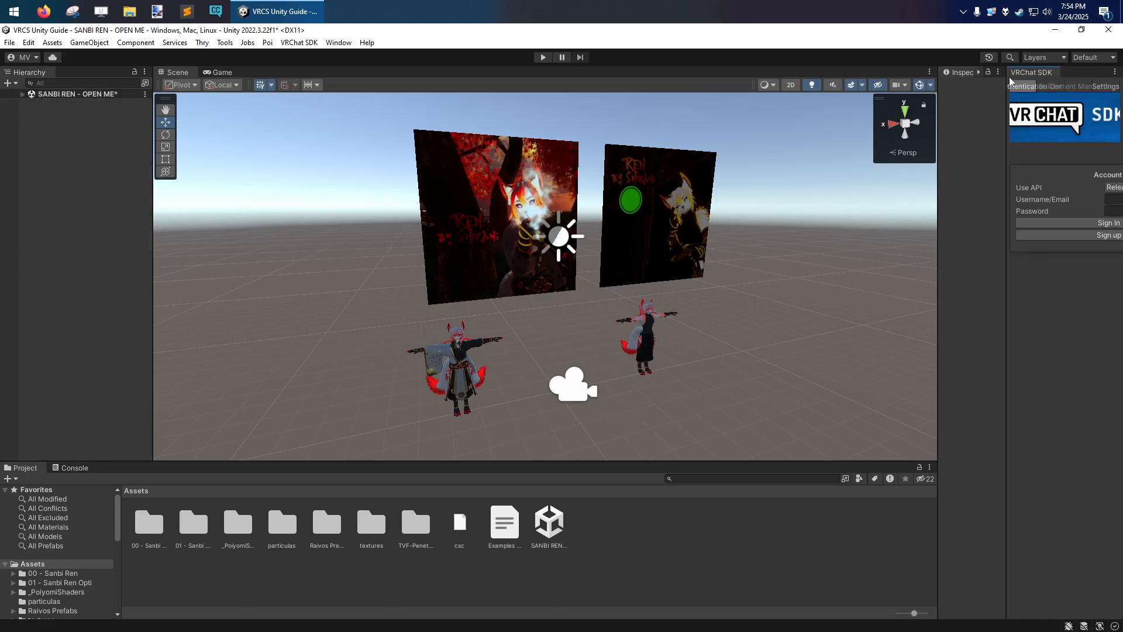
{"action": "left_click_drag", "start_coordinate": [937, 153], "coordinate": [819, 148]}
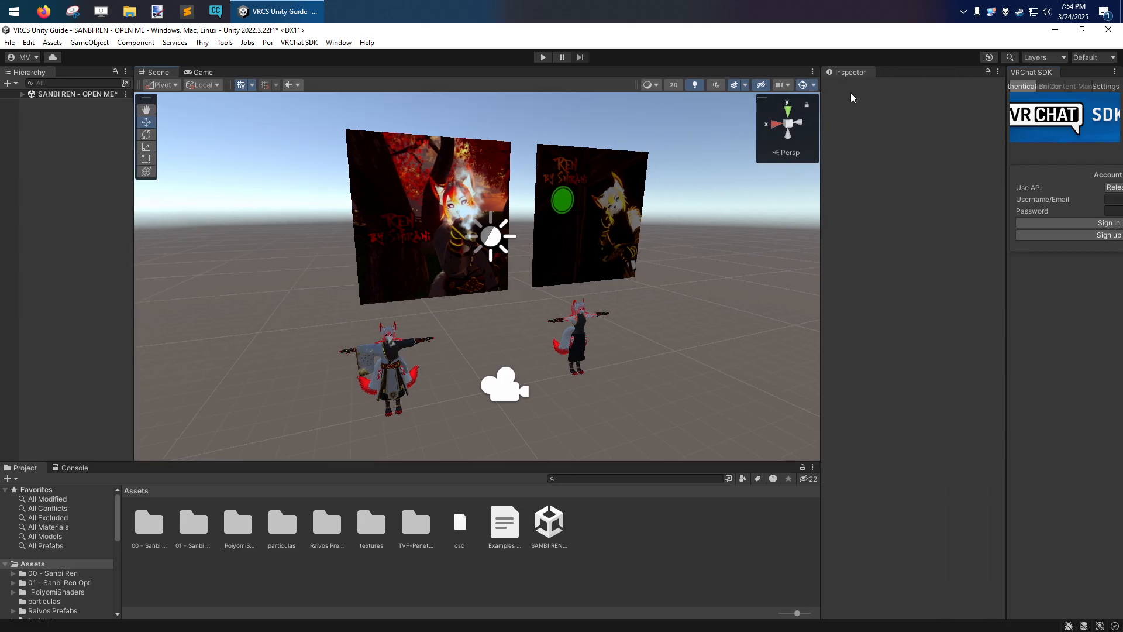
Step: Add a second Inspector, dock it below the first one, and enlarge it to nearly half the column
{"action": "left_click", "coordinate": [998, 71]}
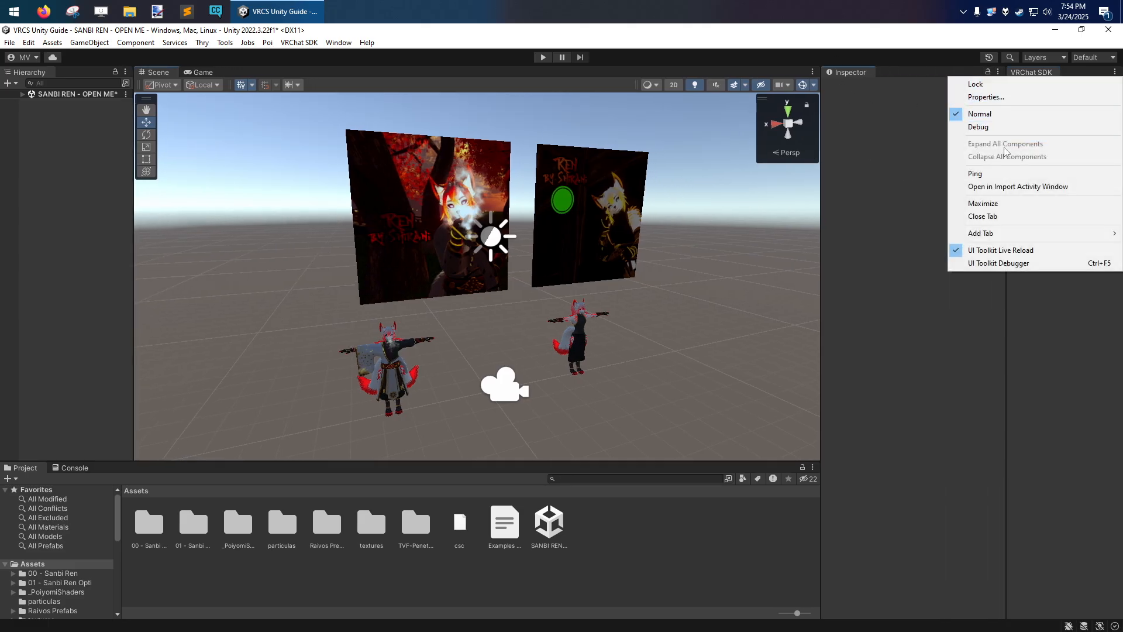
{"action": "left_click", "coordinate": [914, 75]}
{"action": "left_click", "coordinate": [998, 73]}
{"action": "mouse_move", "coordinate": [1006, 234]}
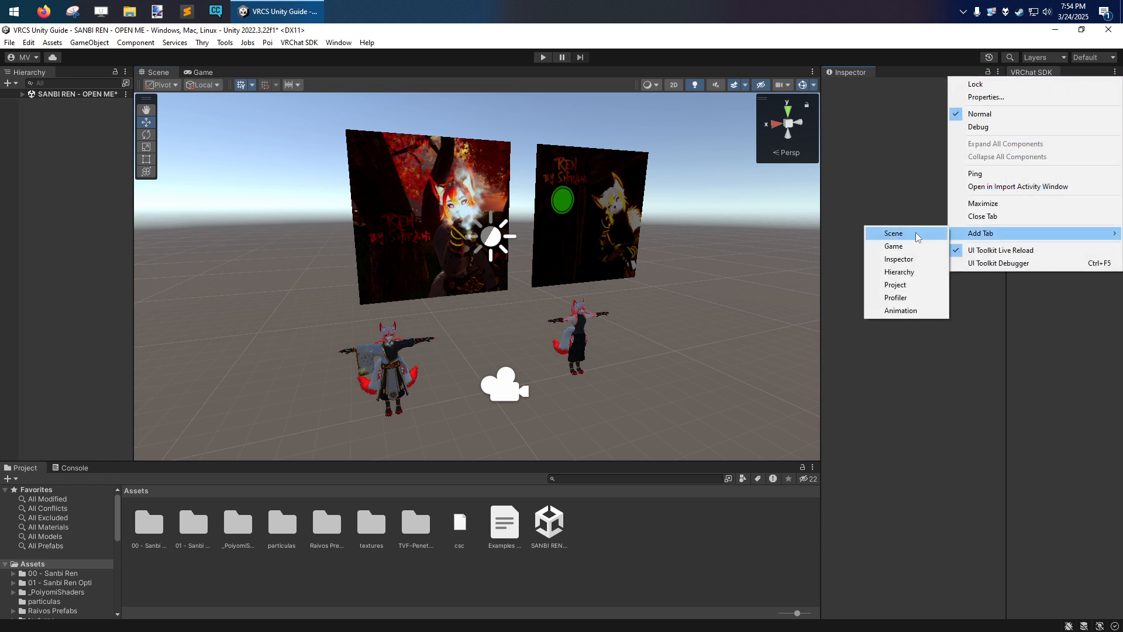
{"action": "left_click", "coordinate": [901, 261]}
{"action": "left_click_drag", "start_coordinate": [901, 72], "coordinate": [889, 522]}
{"action": "left_click_drag", "start_coordinate": [913, 447], "coordinate": [913, 379]}
Step: Expand the SANBI REN scene in the Hierarchy and lock the upper Inspector on Directional Light
{"action": "left_click", "coordinate": [24, 95]}
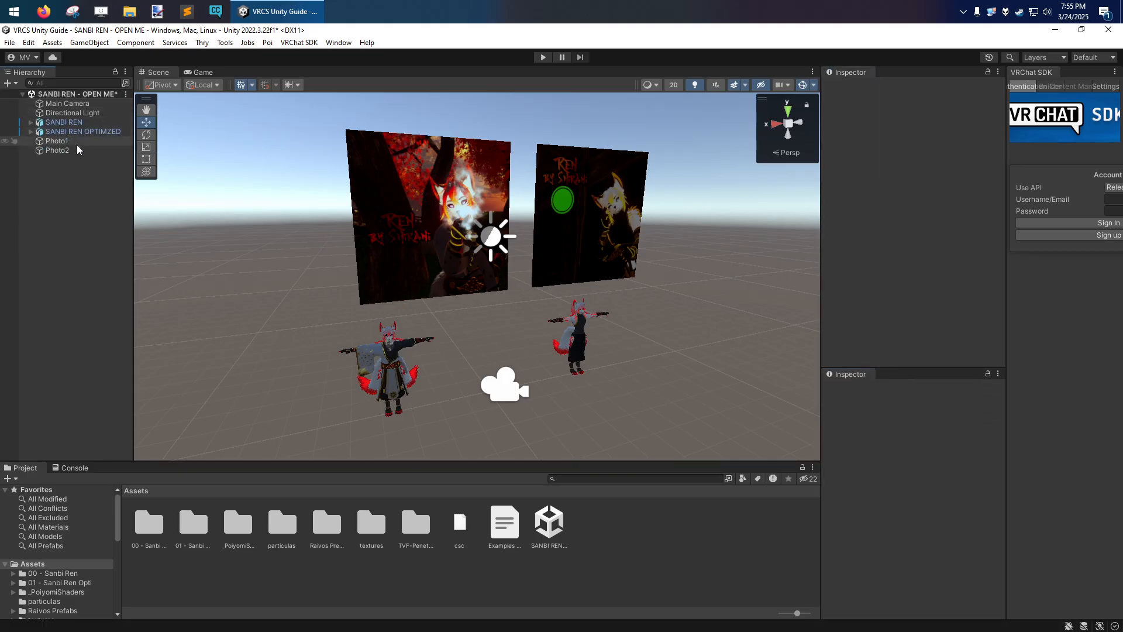
{"action": "left_click", "coordinate": [58, 113]}
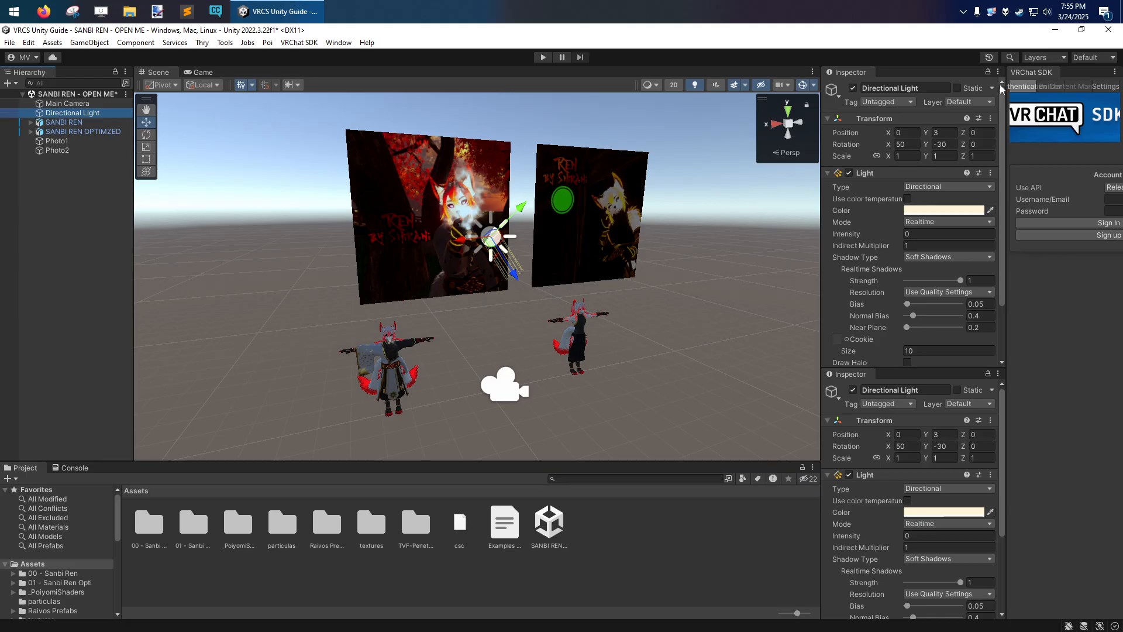
{"action": "left_click", "coordinate": [988, 72]}
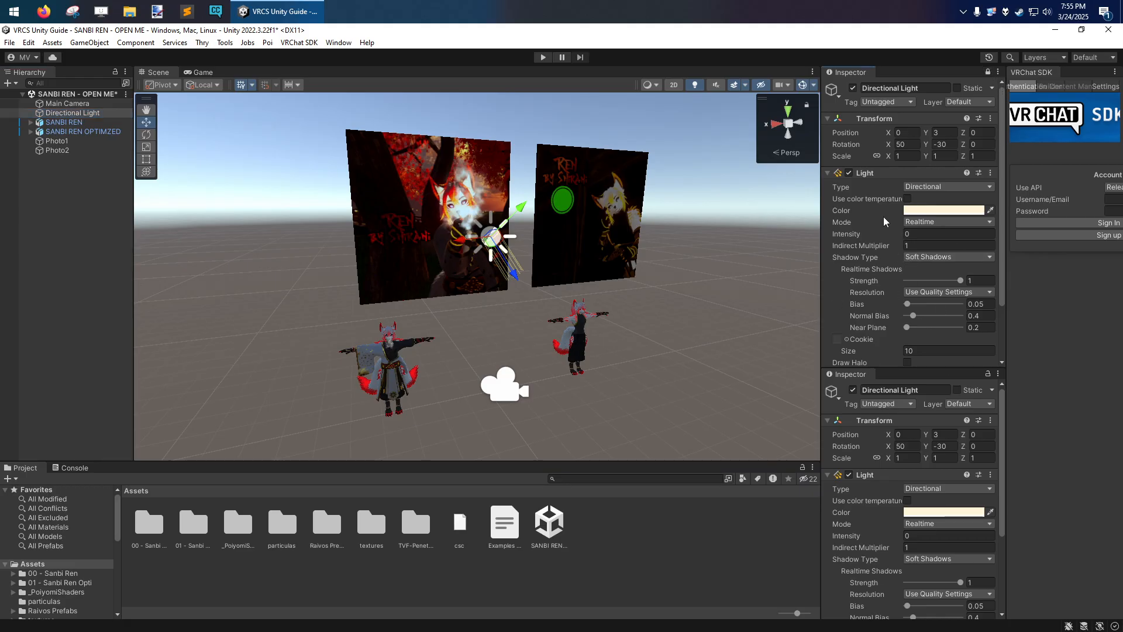
Step: Show Photo1 in the unlocked Inspector and dock that panel between the Scene view and the locked Inspector
{"action": "left_click", "coordinate": [59, 141]}
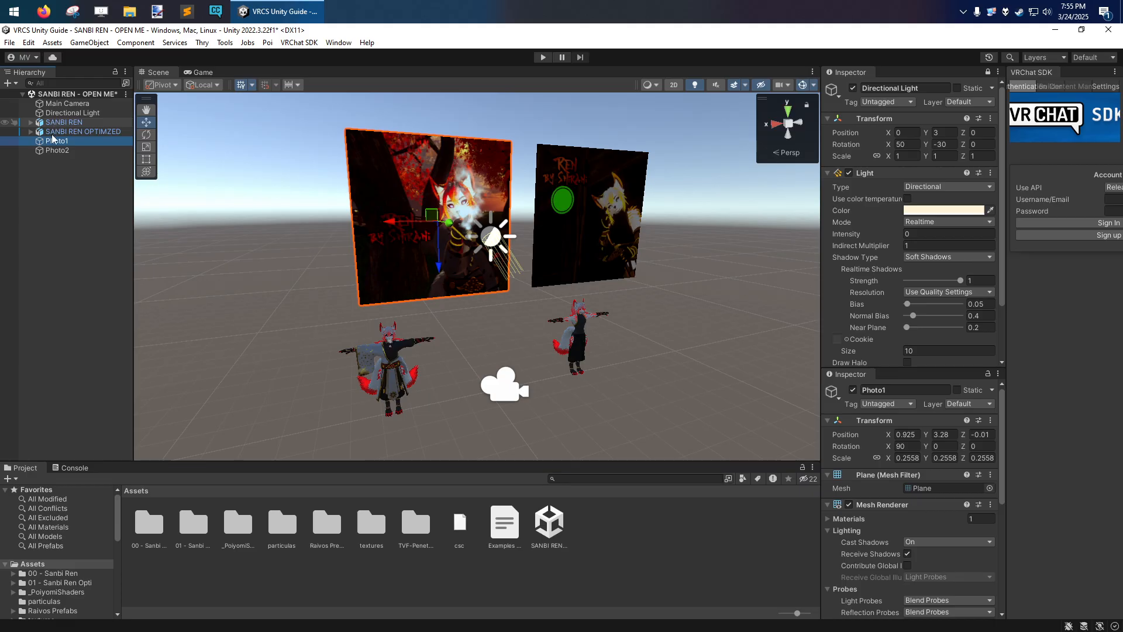
{"action": "scroll", "coordinate": [849, 490], "scroll_direction": "down", "scroll_amount": 3}
{"action": "scroll", "coordinate": [849, 490], "scroll_direction": "up", "scroll_amount": 3}
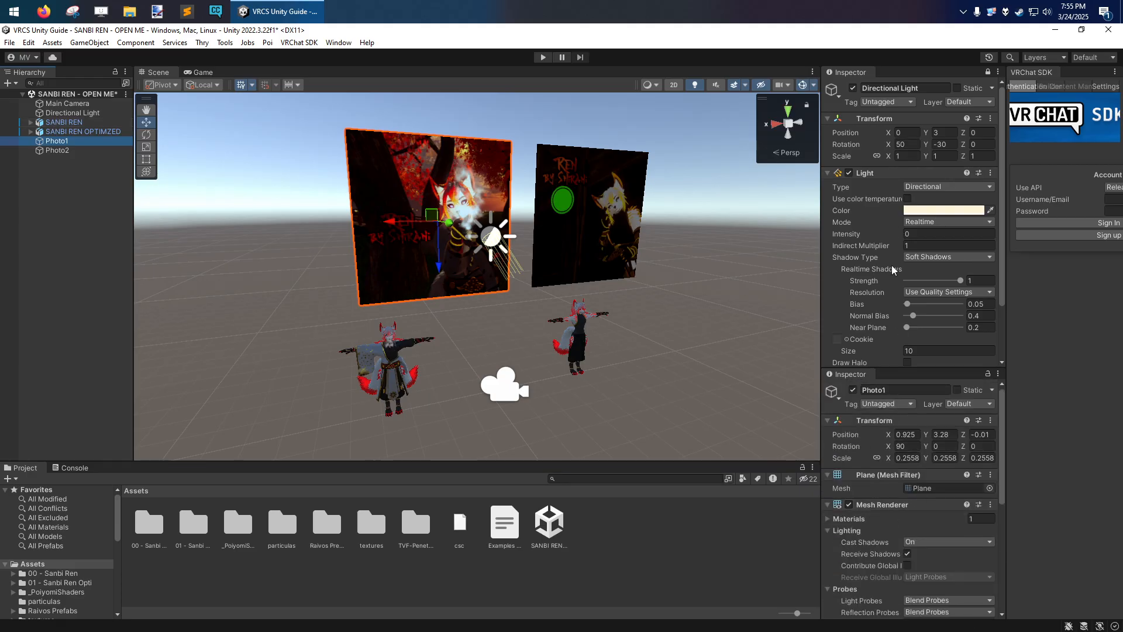
{"action": "left_click_drag", "start_coordinate": [859, 376], "coordinate": [722, 251]}
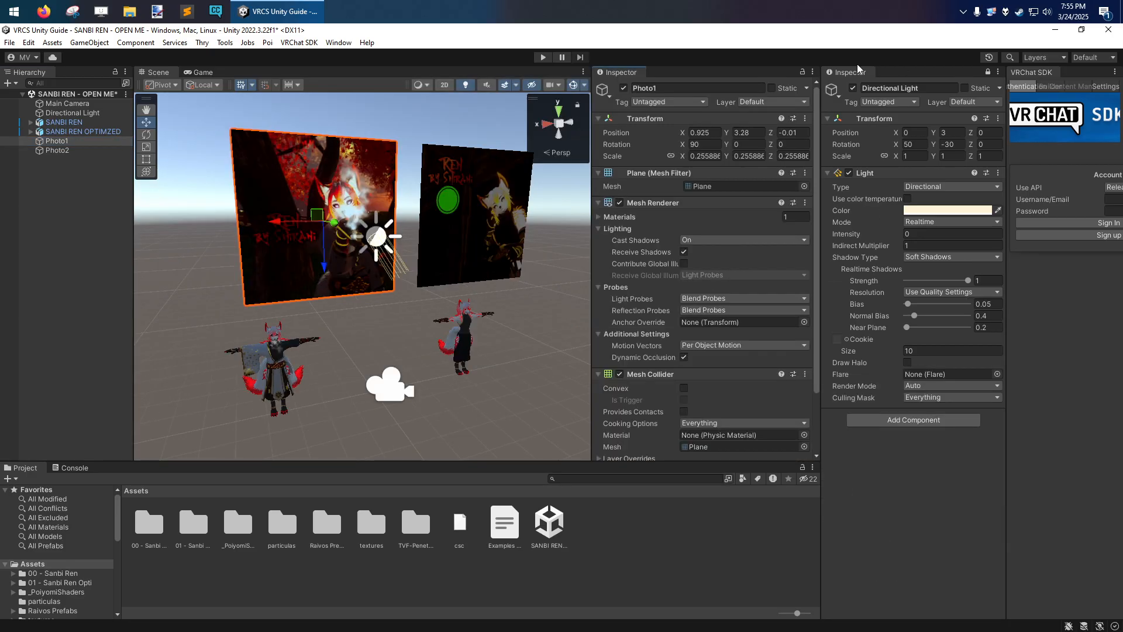
Step: Dock the locked Directional Light Inspector as a tab beside the VRChat SDK panel, and switch the editor to the MV Default layout
{"action": "left_click_drag", "start_coordinate": [851, 73], "coordinate": [1056, 85]}
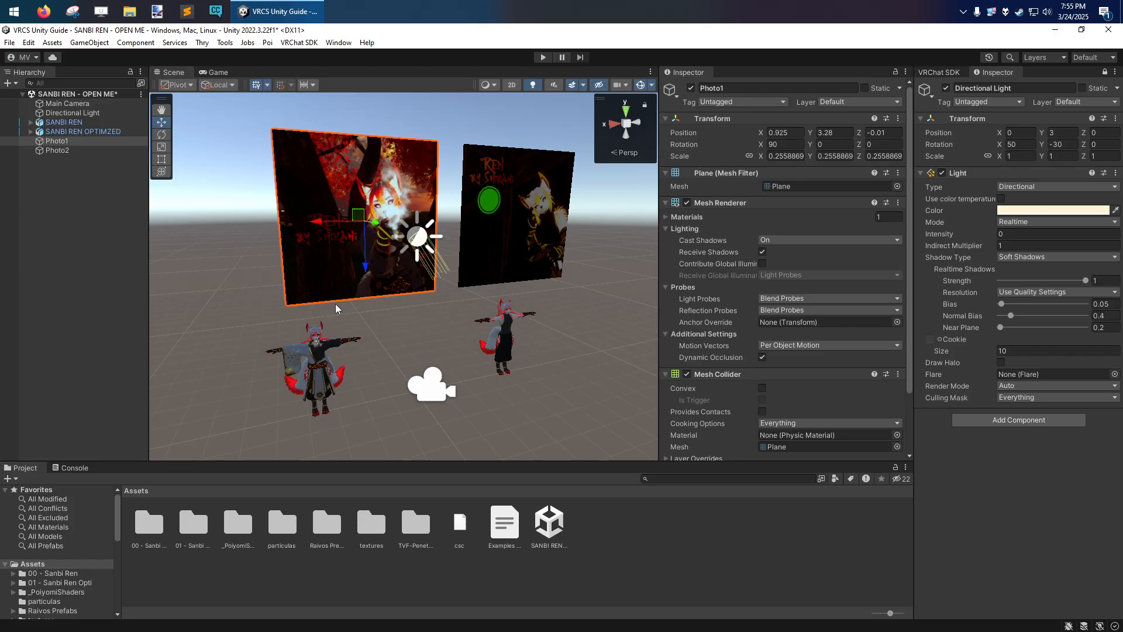
{"action": "left_click", "coordinate": [1092, 57]}
{"action": "left_click", "coordinate": [1032, 135]}
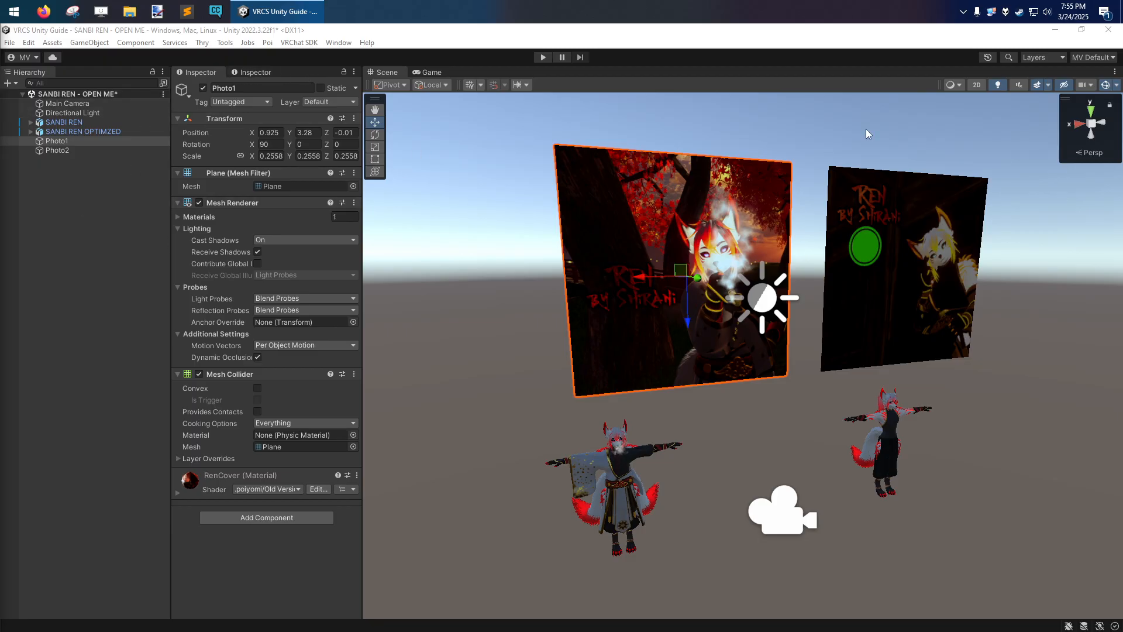
Step: Switch the editor to the Default layout, clear the selection, and expand the SANBI REN - OPEN ME scene in the Hierarchy
{"action": "left_click", "coordinate": [1093, 56]}
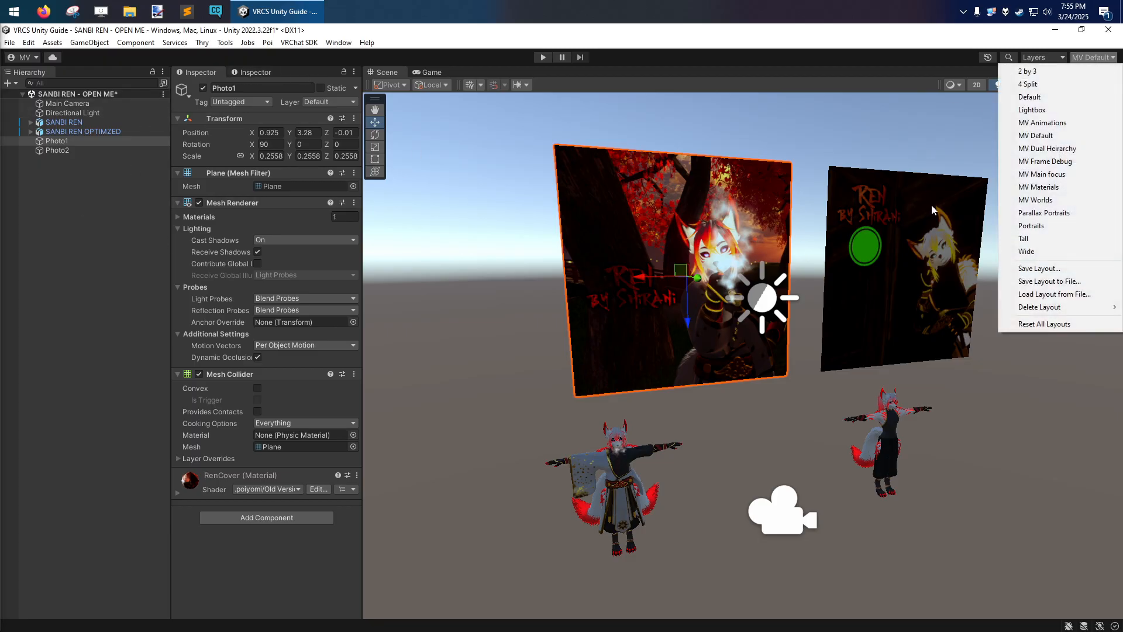
{"action": "left_click", "coordinate": [1030, 98]}
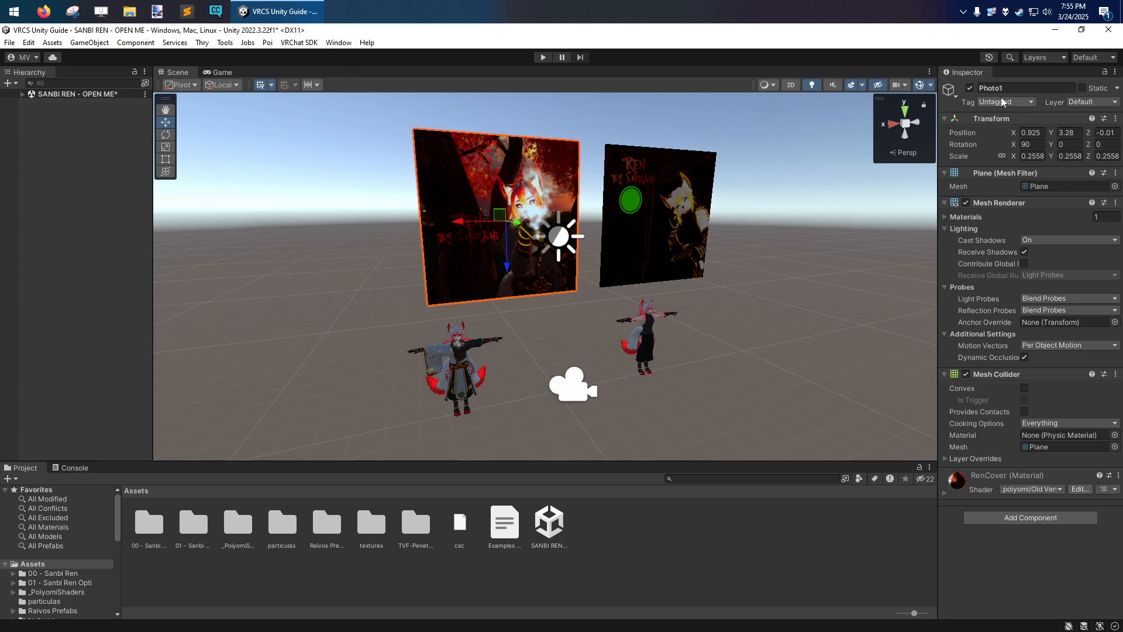
{"action": "left_click", "coordinate": [88, 176]}
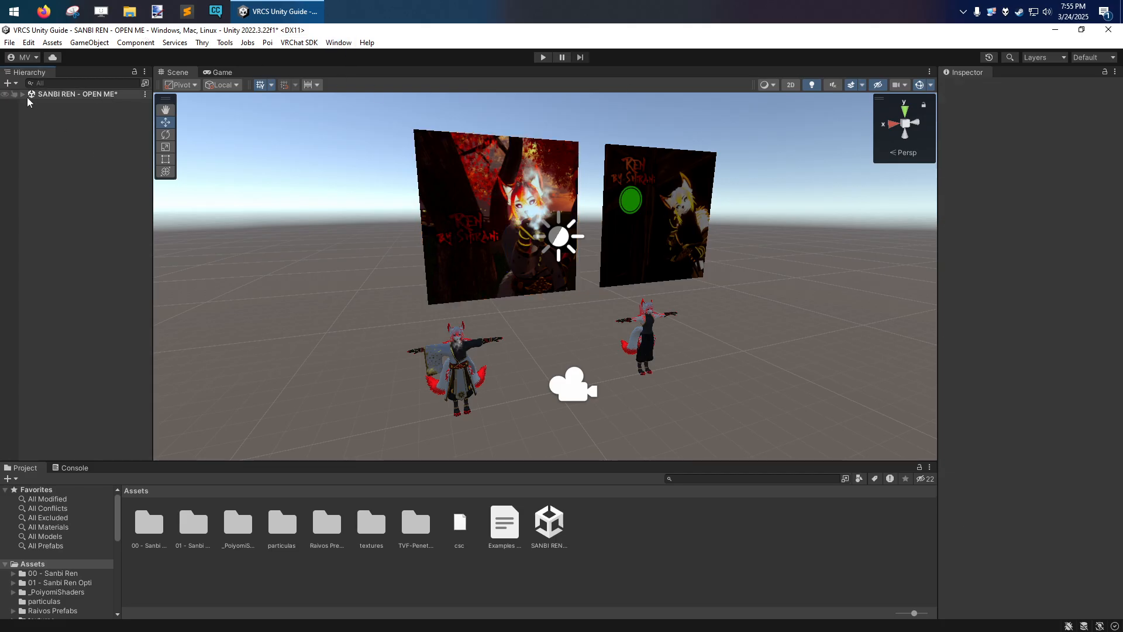
{"action": "left_click", "coordinate": [23, 95]}
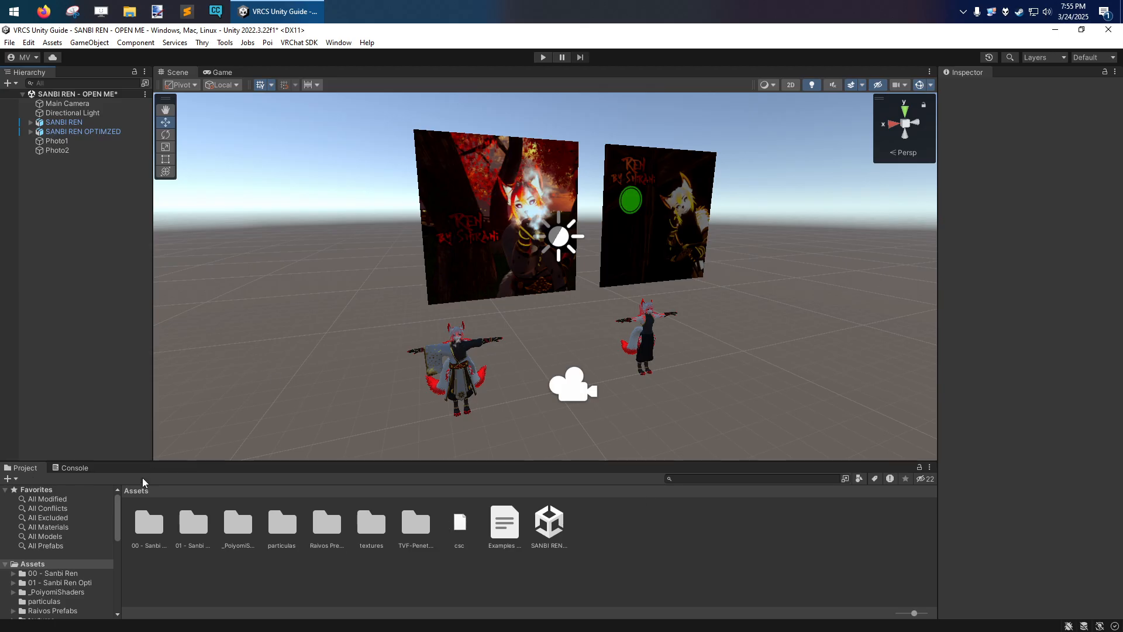
Step: Show the Console, try docking it as a full-width strip above the other panels, and return it beside the Project tab
{"action": "left_click", "coordinate": [27, 468]}
{"action": "left_click", "coordinate": [65, 469]}
{"action": "left_click", "coordinate": [30, 469]}
{"action": "left_click", "coordinate": [74, 469]}
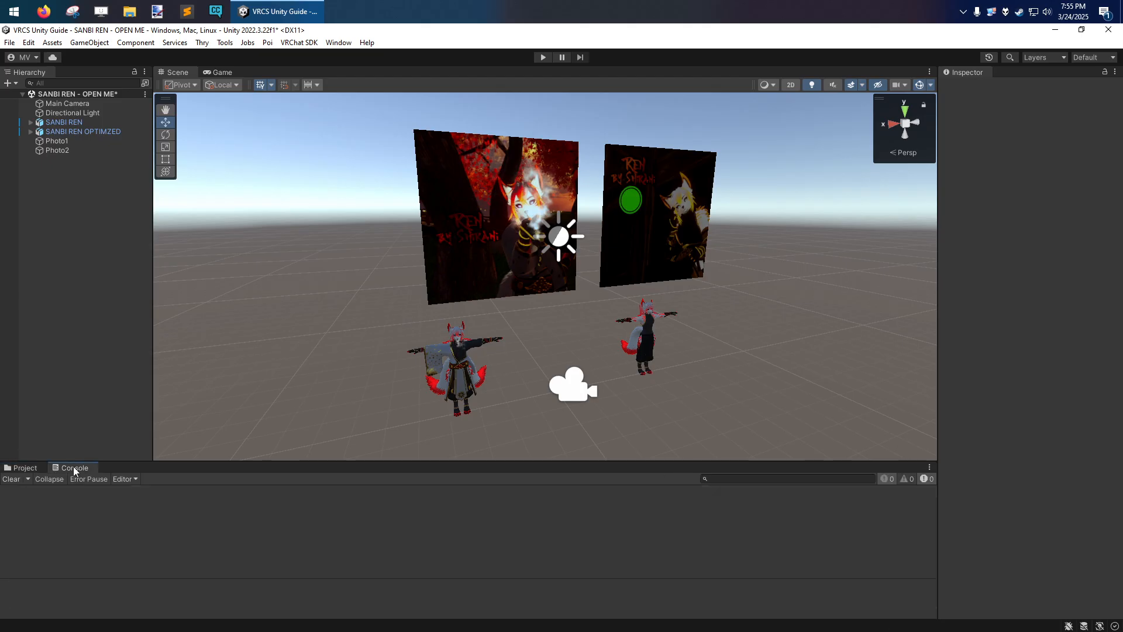
{"action": "left_click_drag", "start_coordinate": [639, 499], "coordinate": [435, 51]}
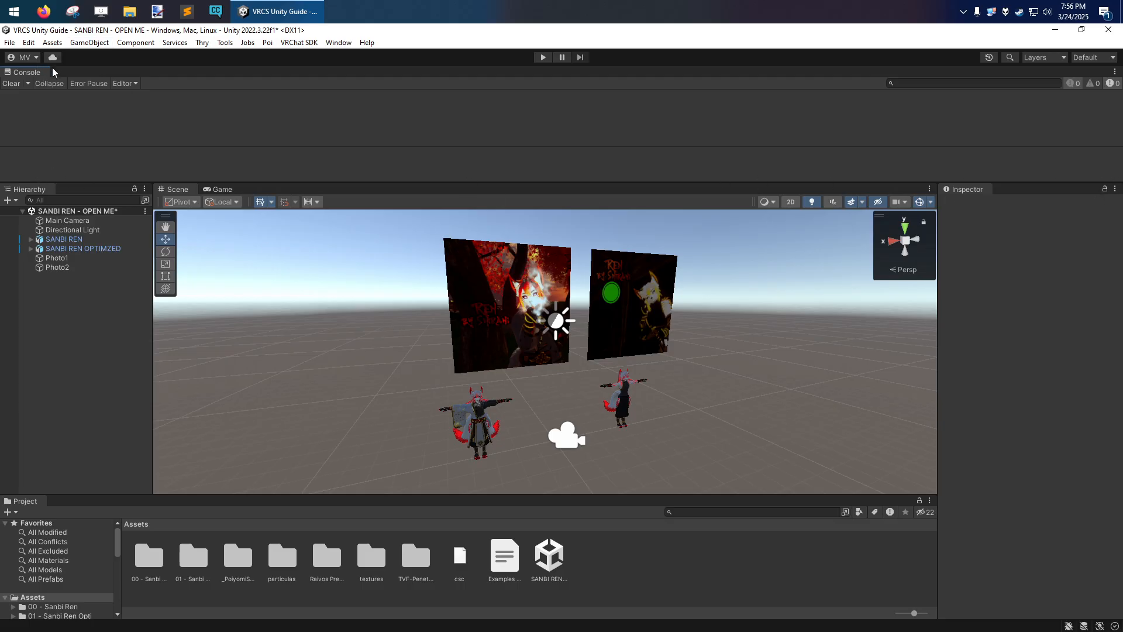
{"action": "left_click_drag", "start_coordinate": [31, 72], "coordinate": [83, 502]}
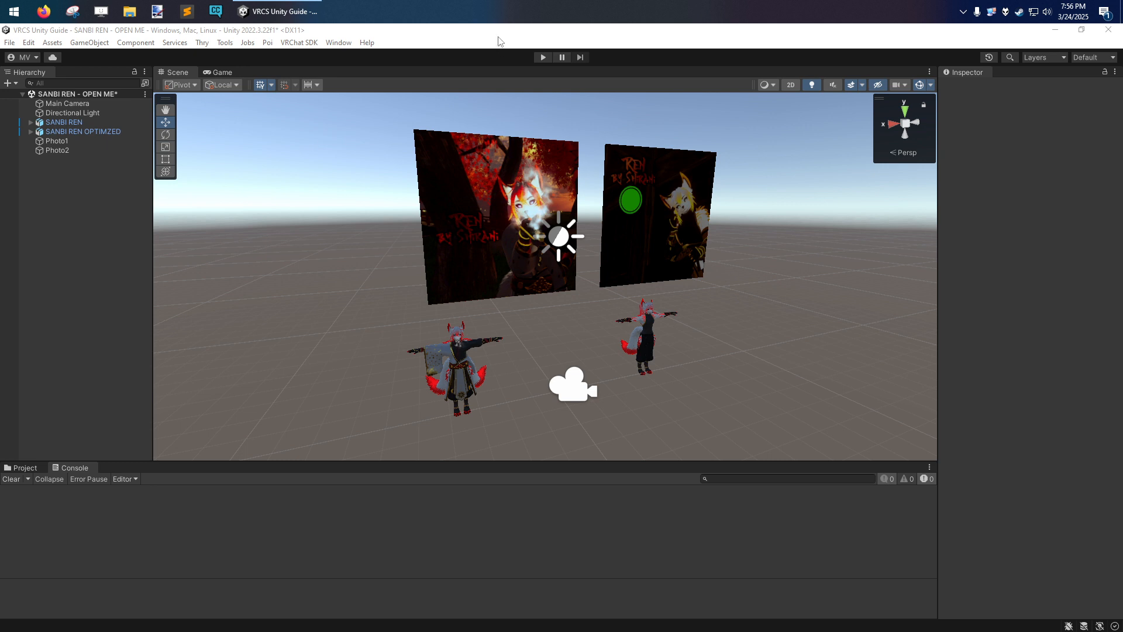
Step: Widen the Hierarchy panel slightly and select the SANBI REN - OPEN ME scene header
{"action": "left_click", "coordinate": [451, 30]}
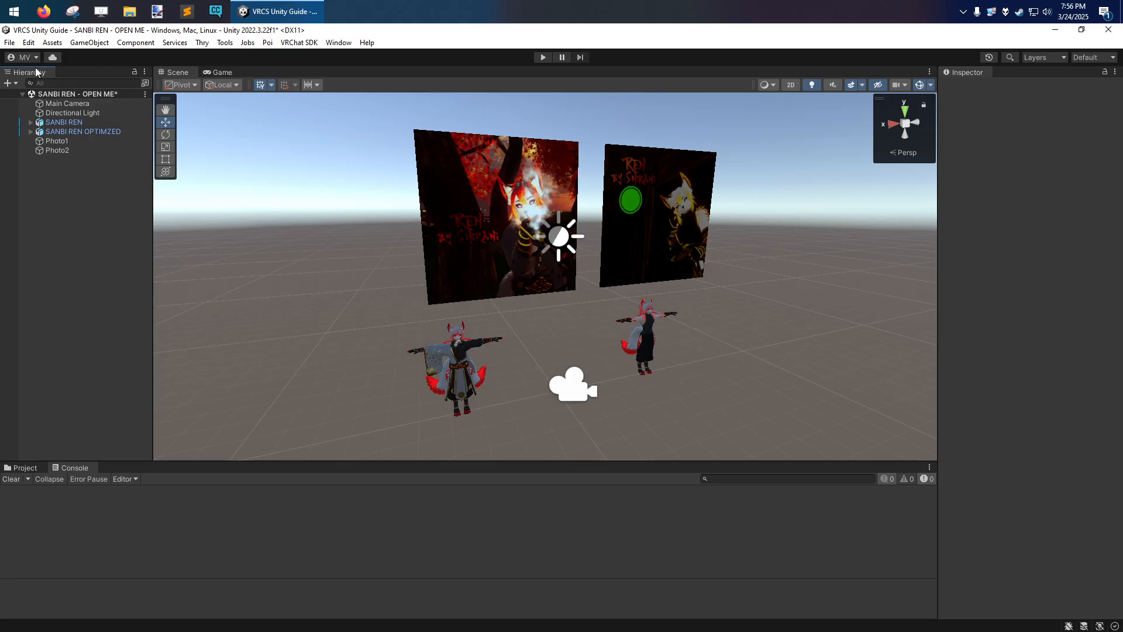
{"action": "left_click_drag", "start_coordinate": [151, 189], "coordinate": [165, 190]}
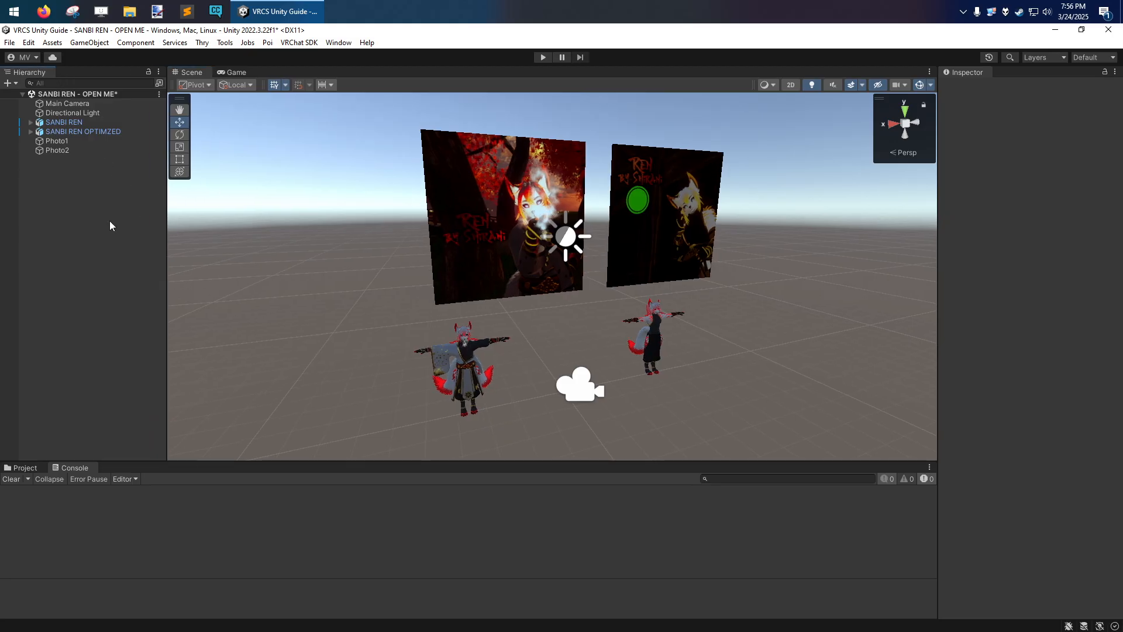
{"action": "left_click", "coordinate": [84, 94]}
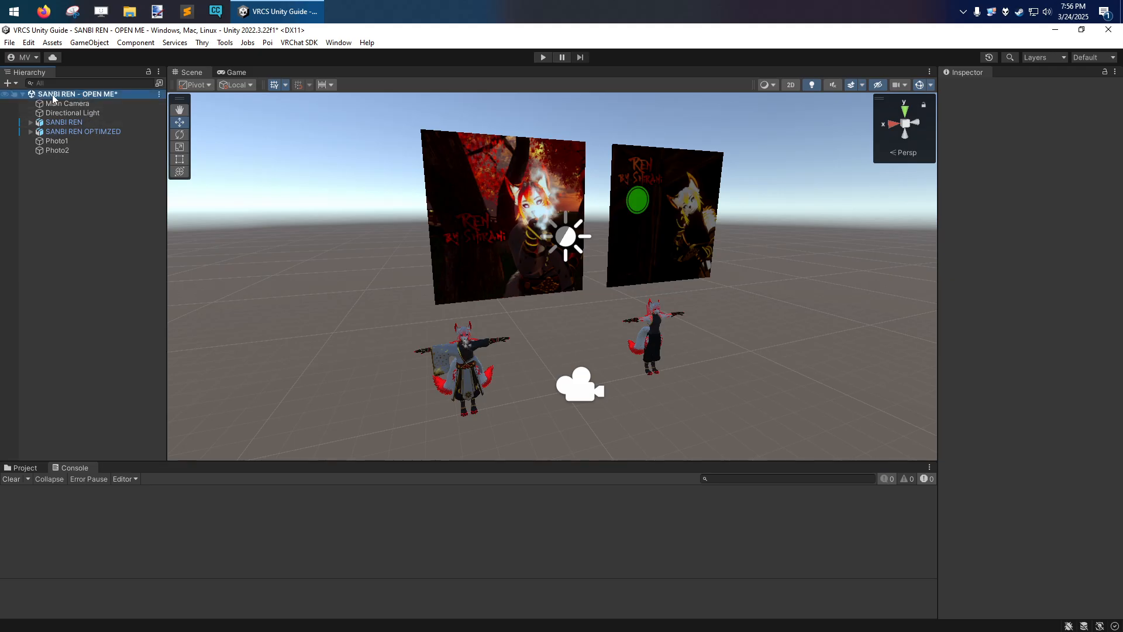
Step: Show the Project panel, select the SANBI REN - OPEN ME scene asset, and make the panel taller
{"action": "left_click", "coordinate": [26, 468]}
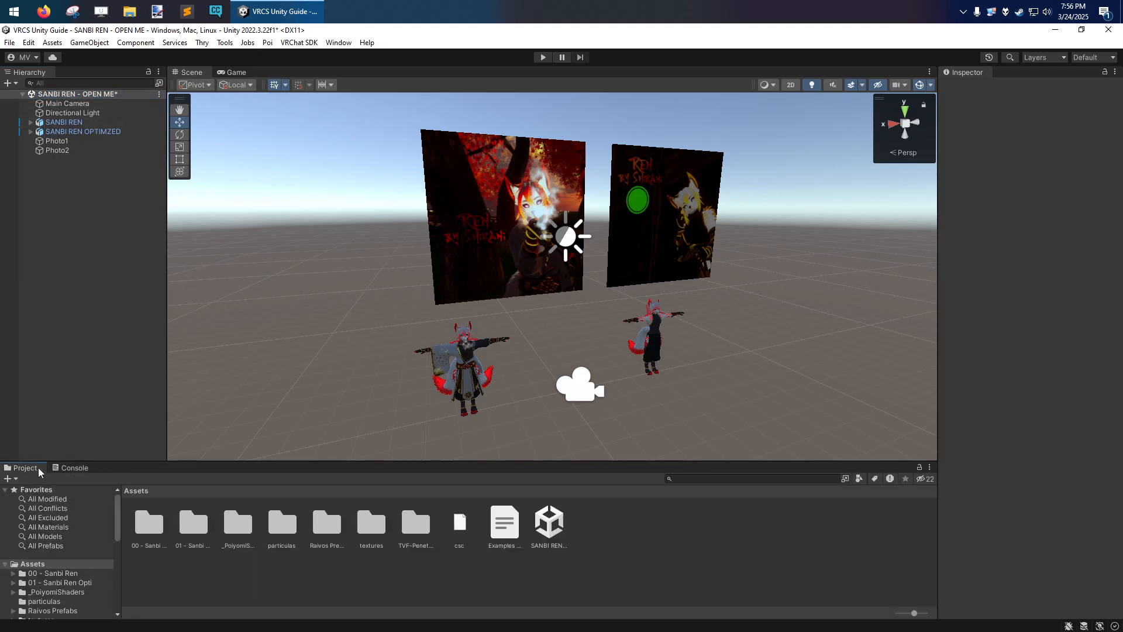
{"action": "left_click", "coordinate": [547, 532]}
{"action": "left_click_drag", "start_coordinate": [570, 461], "coordinate": [569, 406]}
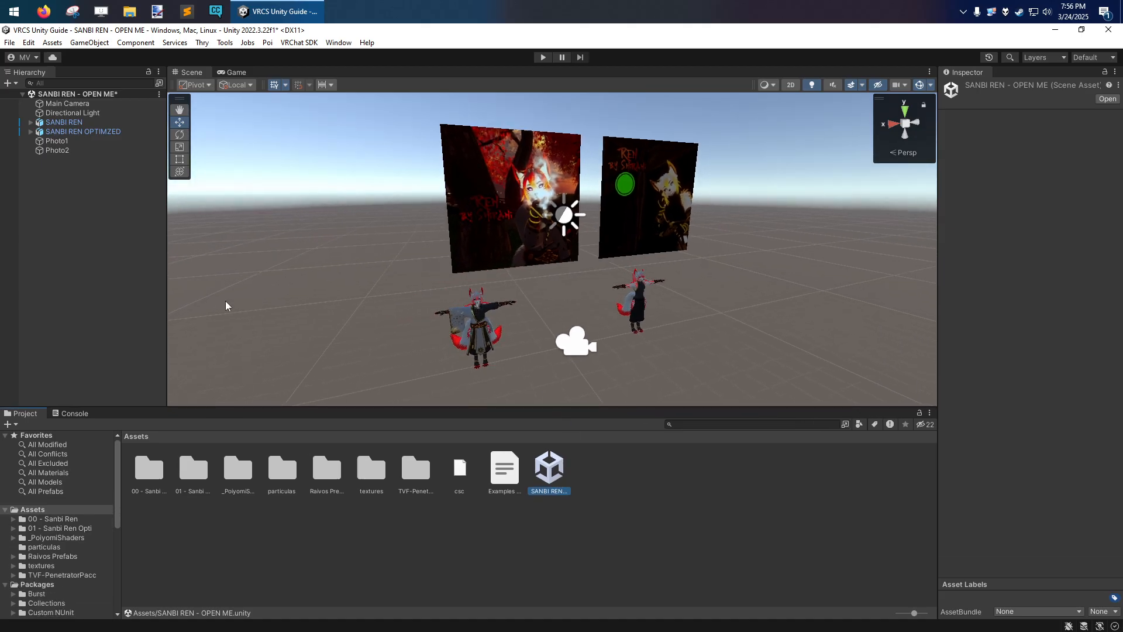
Step: Examine each scene object from Main Camera to Photo2 in the Inspector, followed by the SANBI REN - OPEN ME scene asset
{"action": "left_click", "coordinate": [65, 105]}
{"action": "left_click", "coordinate": [64, 113]}
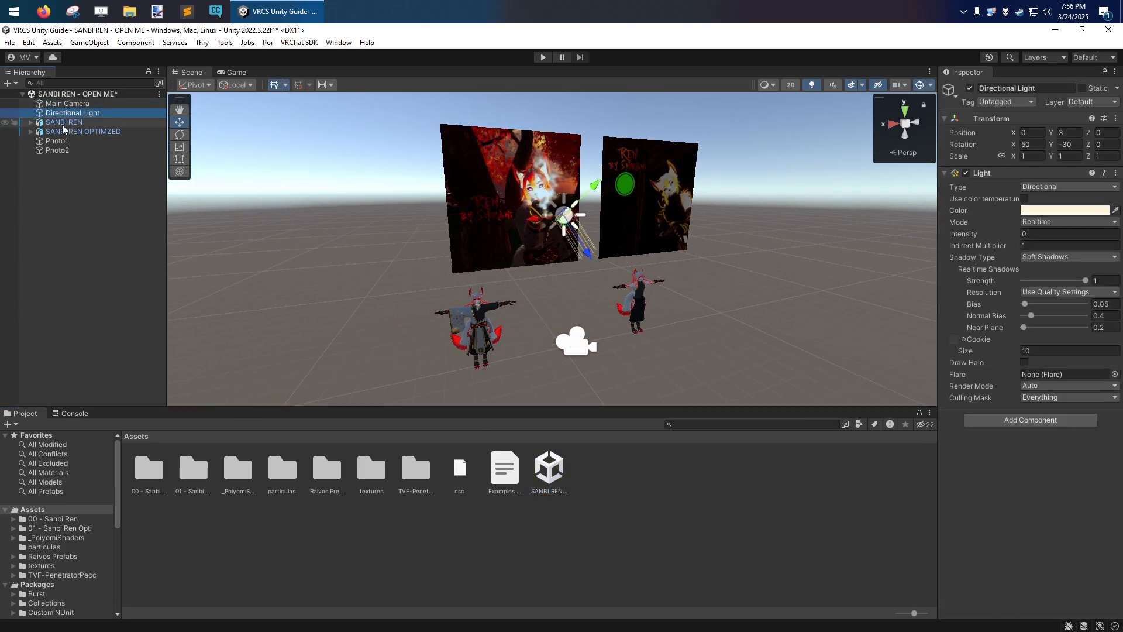
{"action": "left_click", "coordinate": [64, 123]}
{"action": "left_click", "coordinate": [63, 131]}
{"action": "left_click", "coordinate": [62, 142]}
{"action": "left_click", "coordinate": [63, 150]}
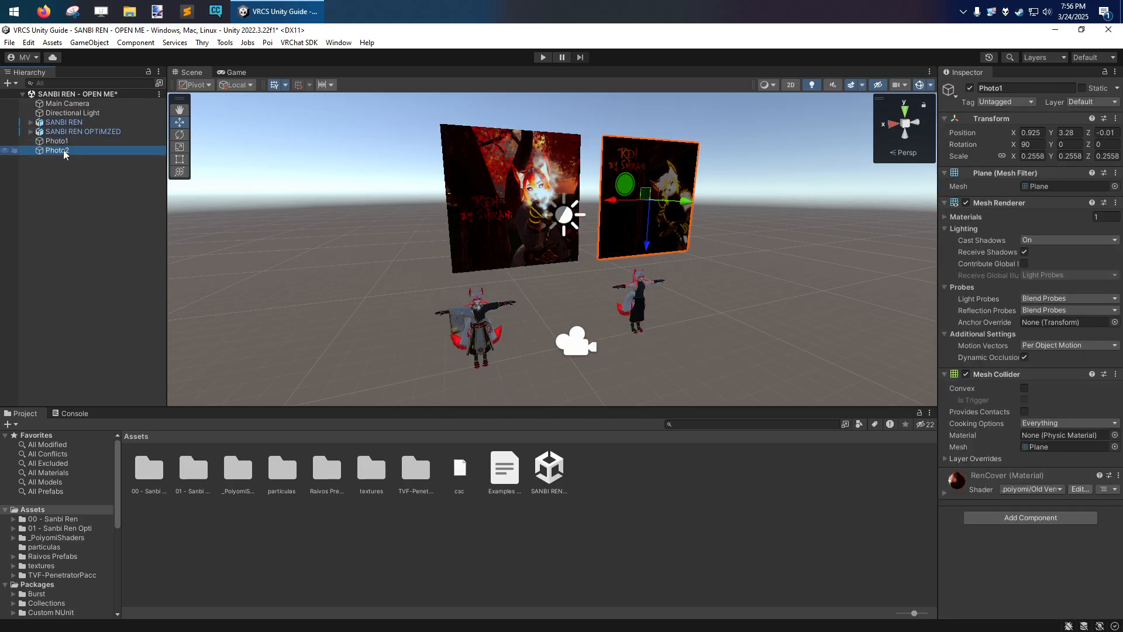
{"action": "left_click", "coordinate": [552, 475]}
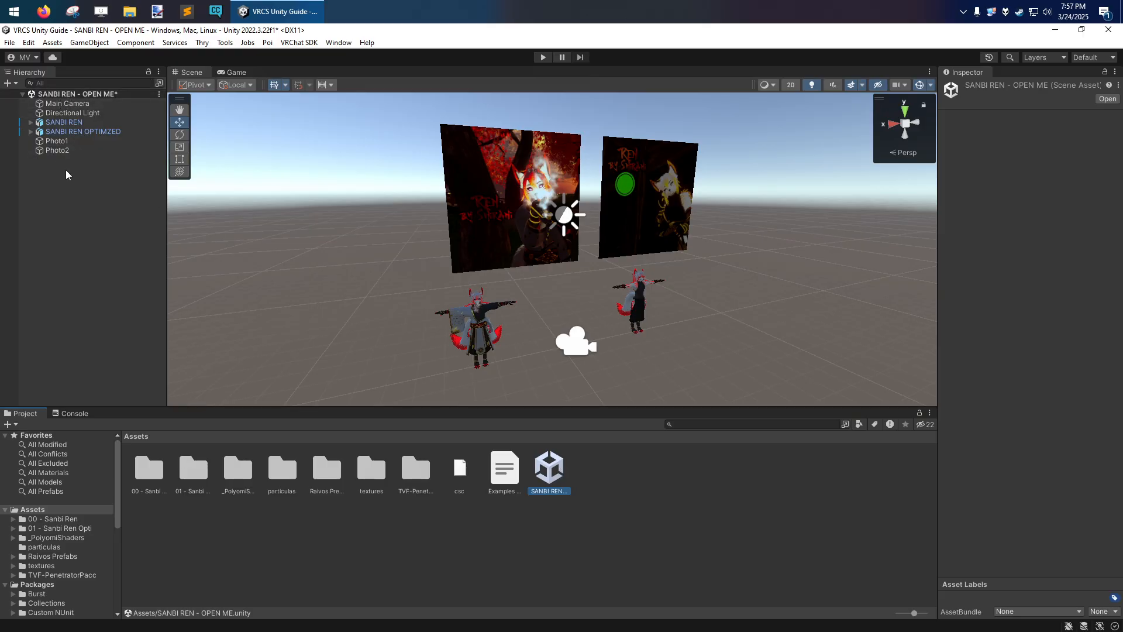
Step: Examine Main Camera and Directional Light in the Inspector, and view the scene's context options without choosing any
{"action": "left_click", "coordinate": [72, 104]}
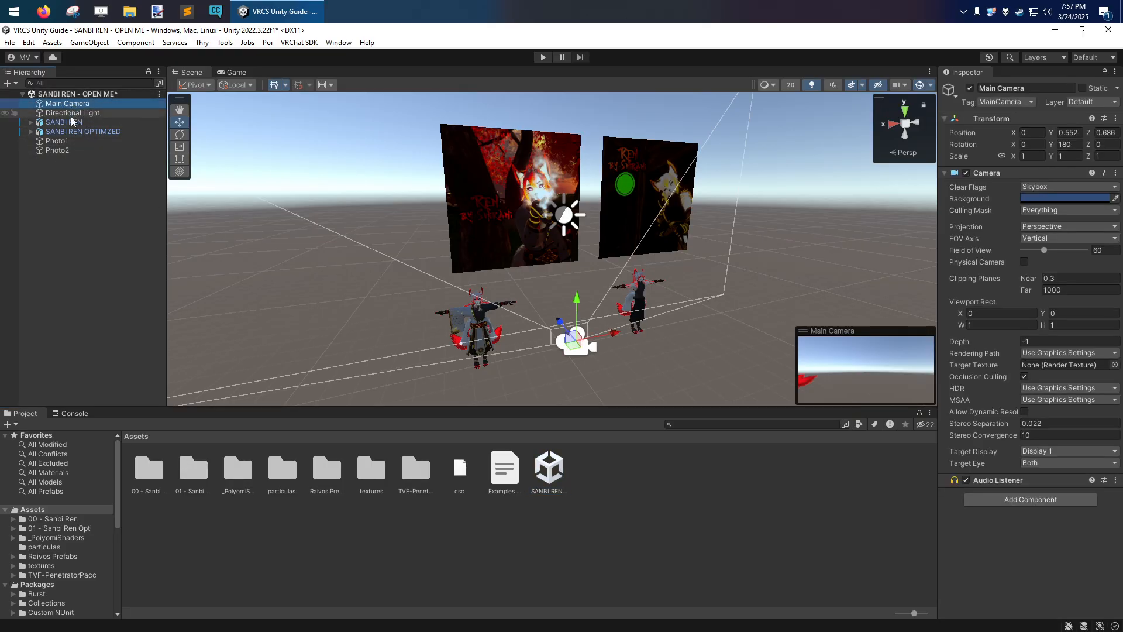
{"action": "left_click", "coordinate": [71, 115]}
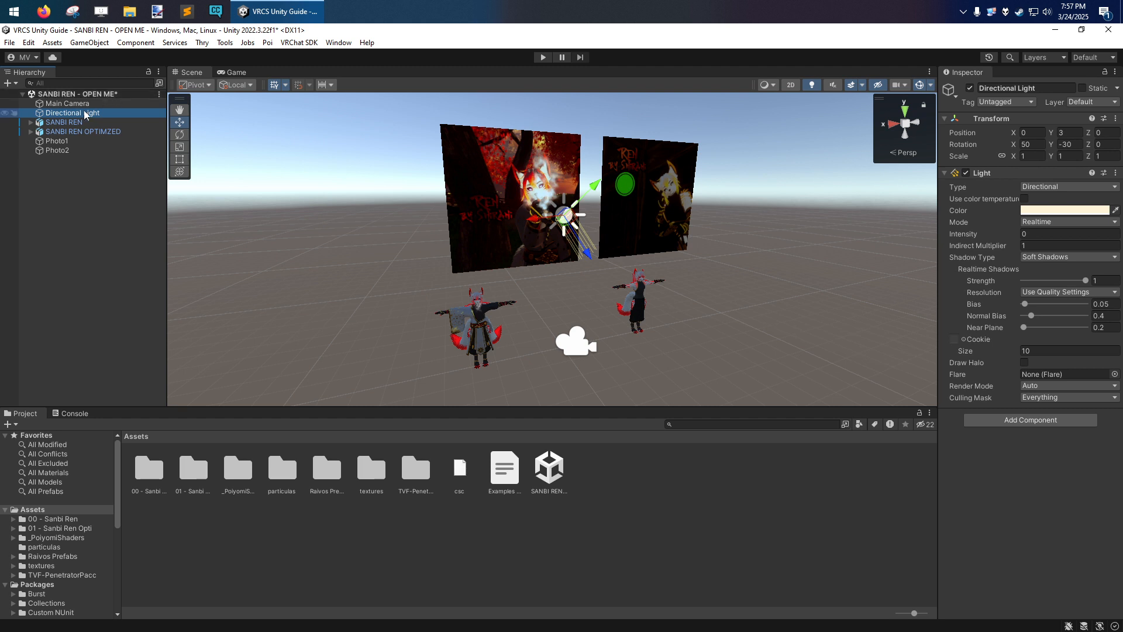
{"action": "left_click", "coordinate": [69, 103]}
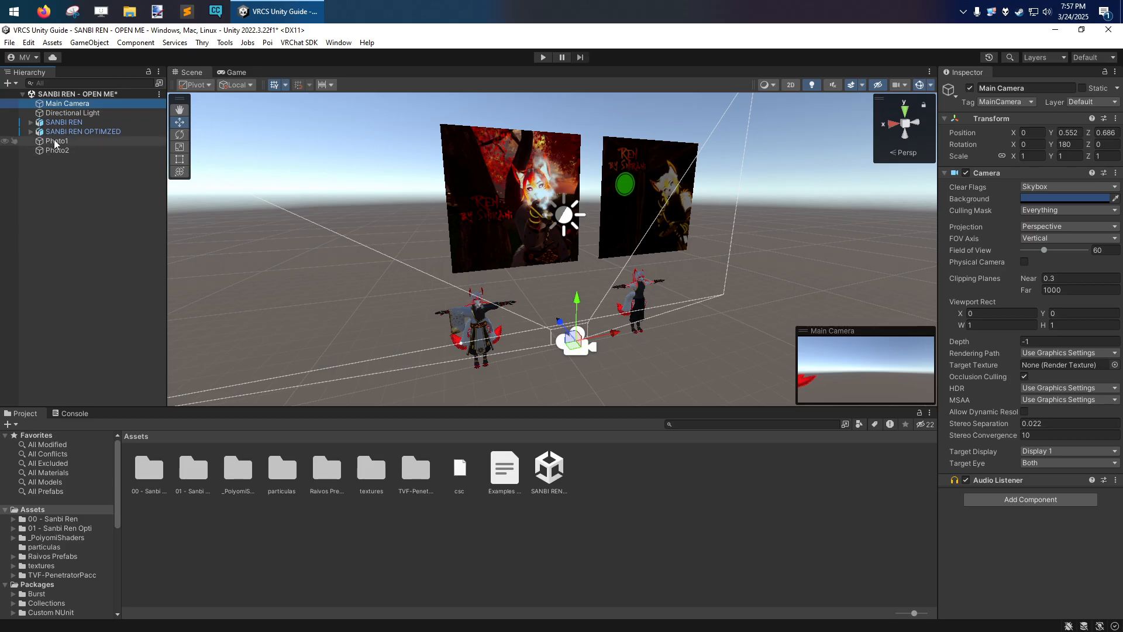
{"action": "left_click", "coordinate": [89, 201]}
{"action": "right_click", "coordinate": [87, 95]}
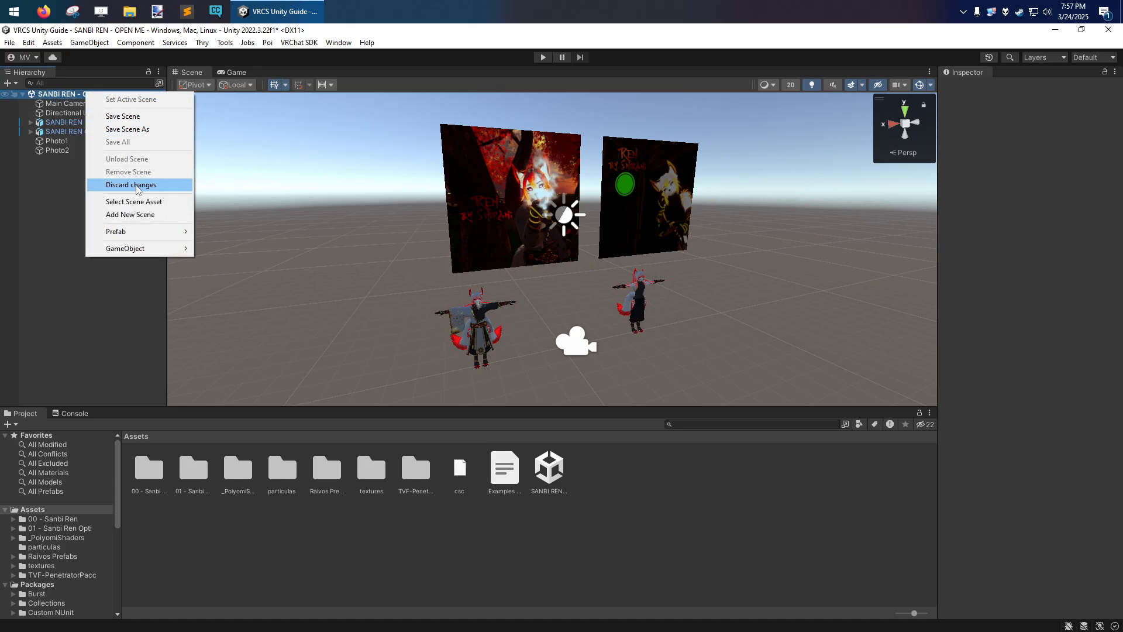
{"action": "left_click", "coordinate": [52, 192]}
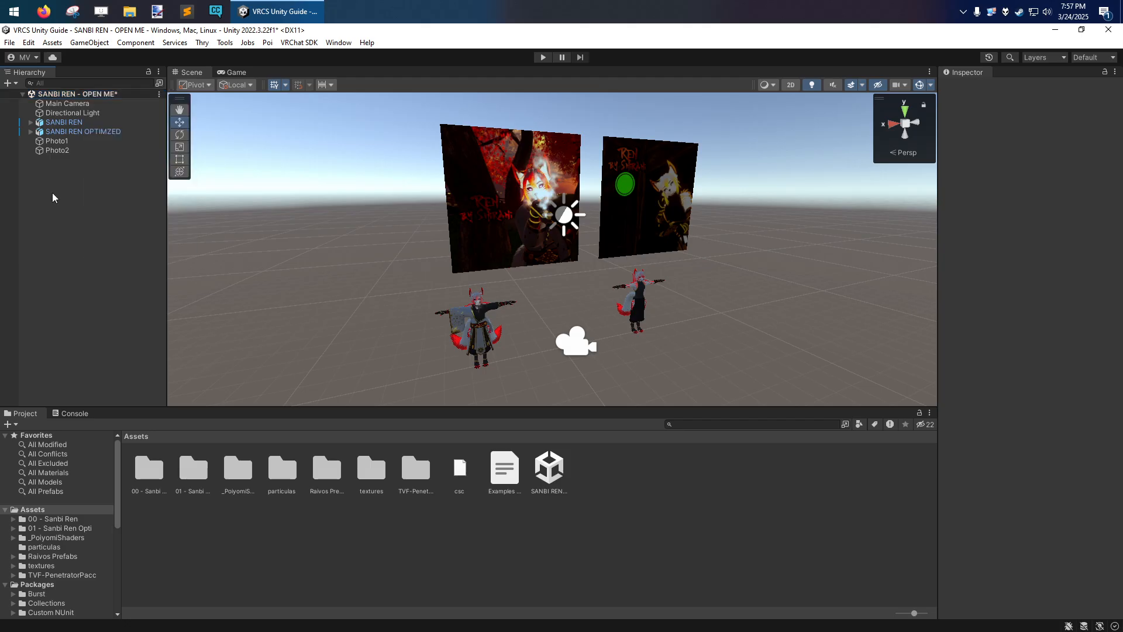
Step: Examine the components of Directional Light, Main Camera and the SANBI REN avatar, and clear the selection
{"action": "left_click", "coordinate": [65, 111]}
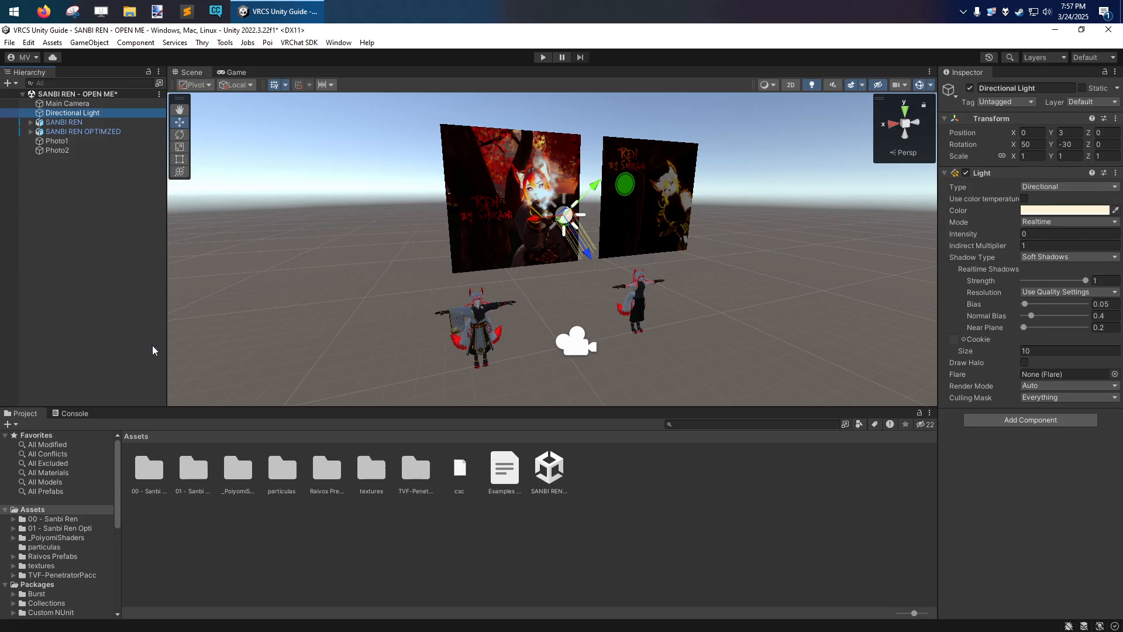
{"action": "left_click", "coordinate": [107, 251]}
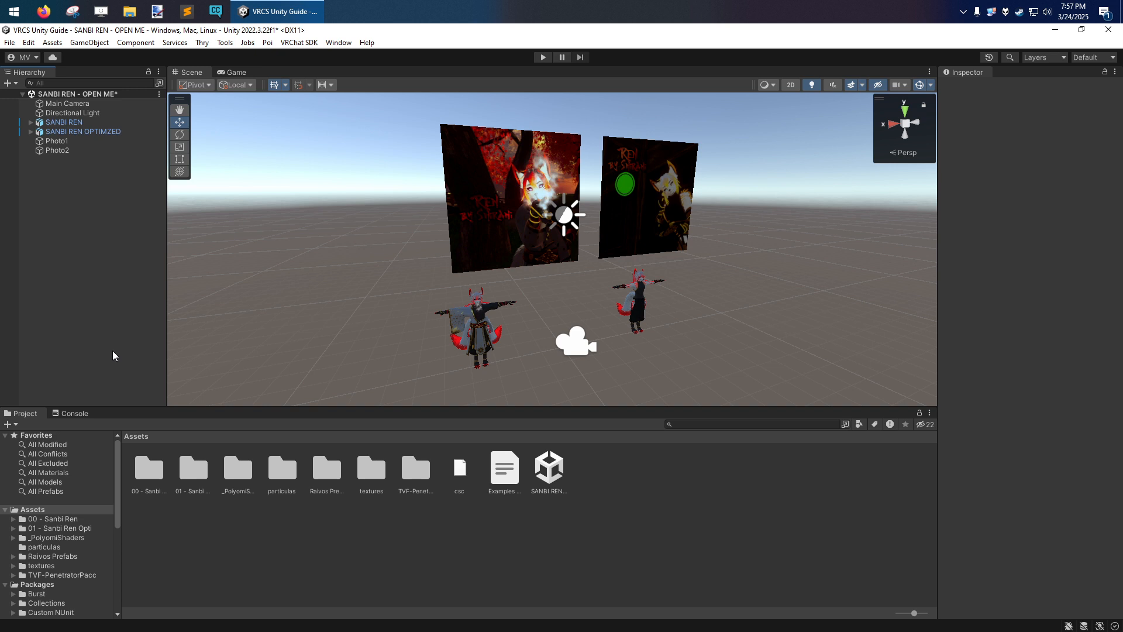
{"action": "left_click", "coordinate": [73, 103]}
{"action": "left_click", "coordinate": [72, 123]}
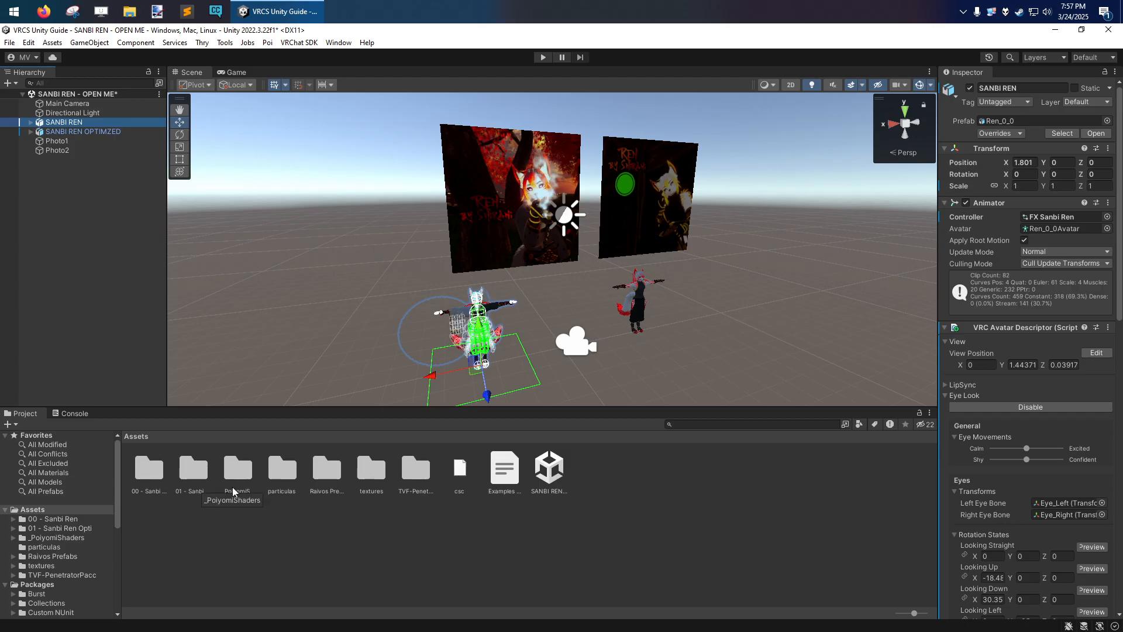
{"action": "left_click", "coordinate": [79, 111]}
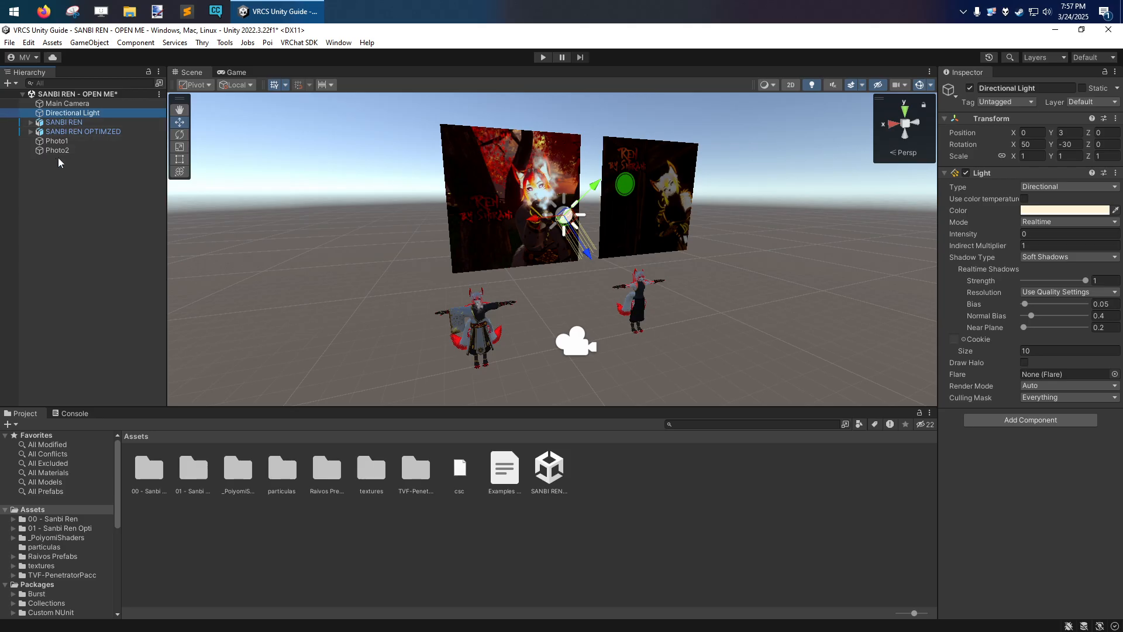
{"action": "left_click", "coordinate": [96, 193]}
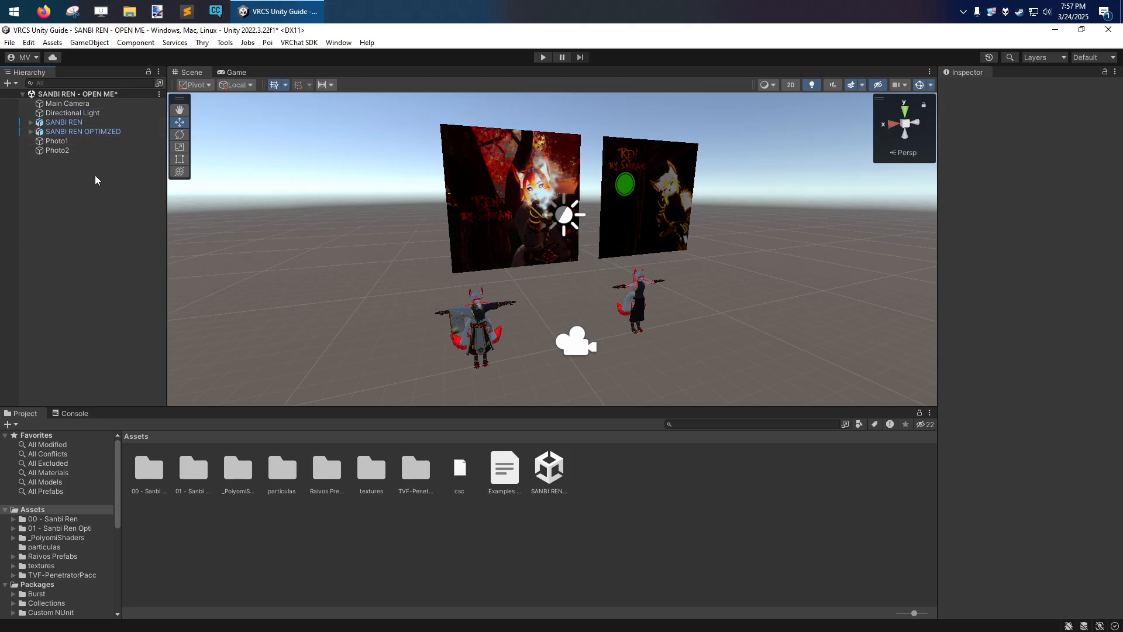
Step: Compare the components of Main Camera and Directional Light in the Inspector, ending with Main Camera selected
{"action": "left_click", "coordinate": [81, 105]}
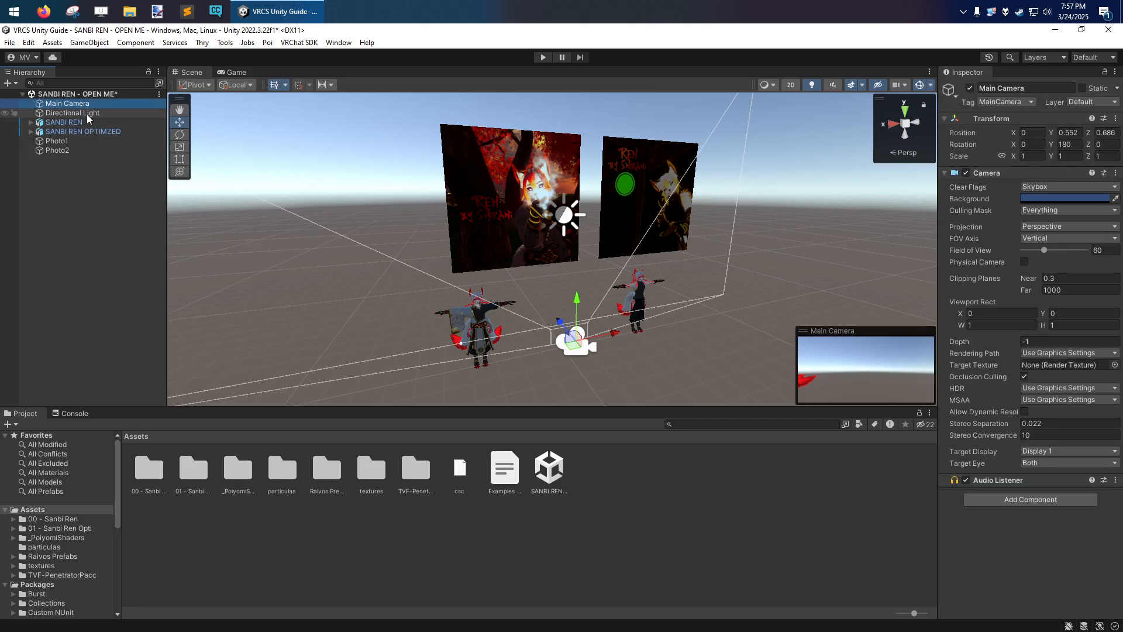
{"action": "left_click", "coordinate": [86, 114]}
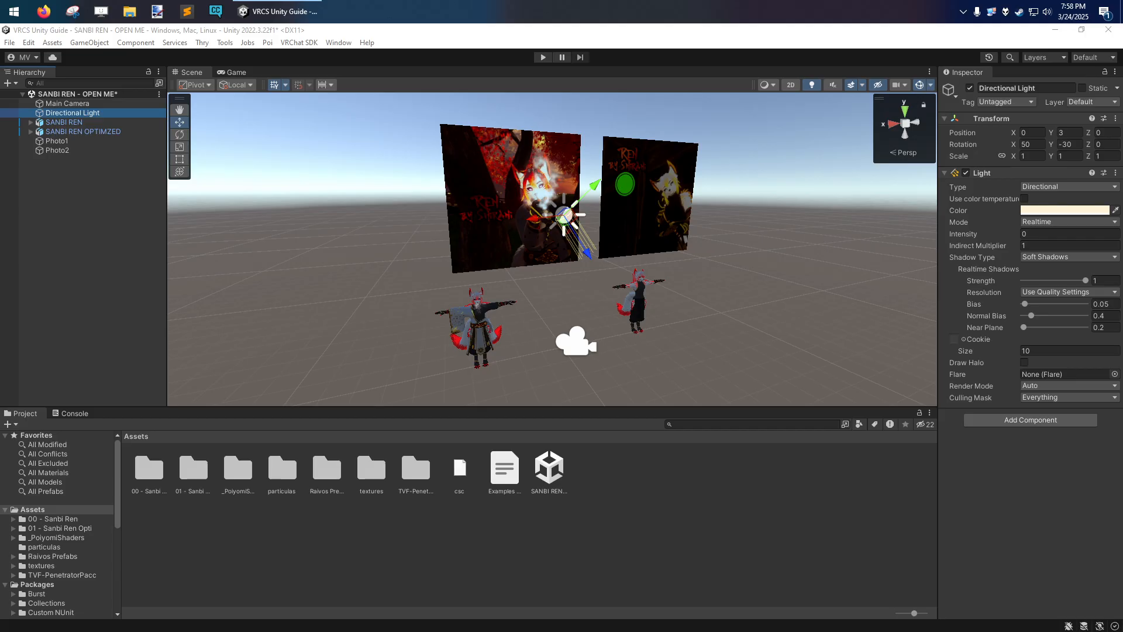
{"action": "left_click", "coordinate": [54, 222]}
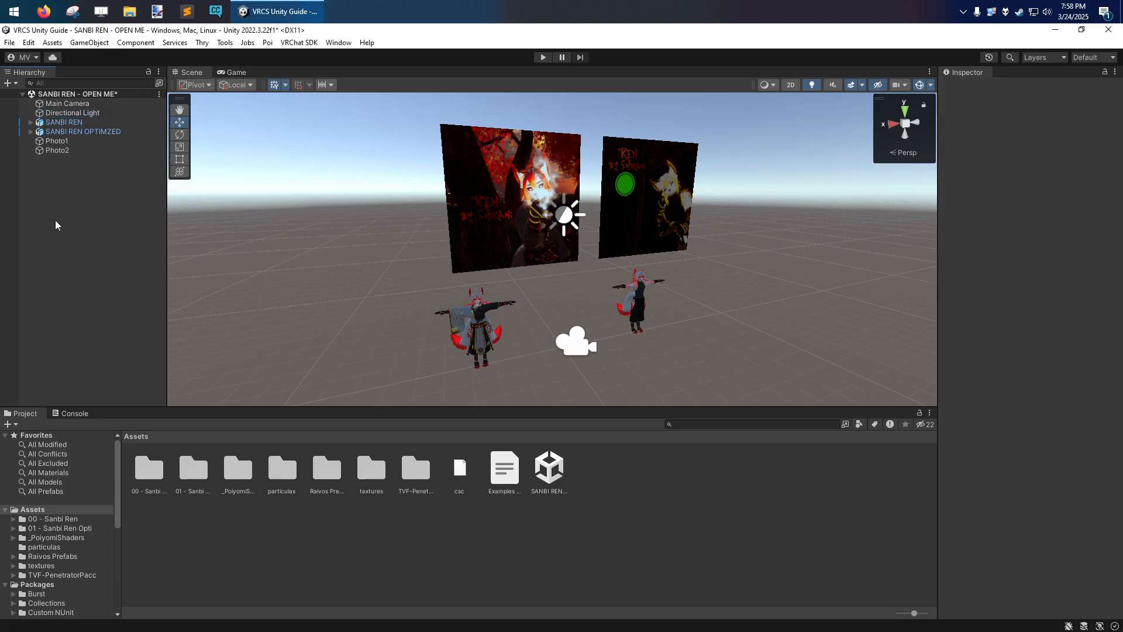
{"action": "left_click", "coordinate": [96, 112]}
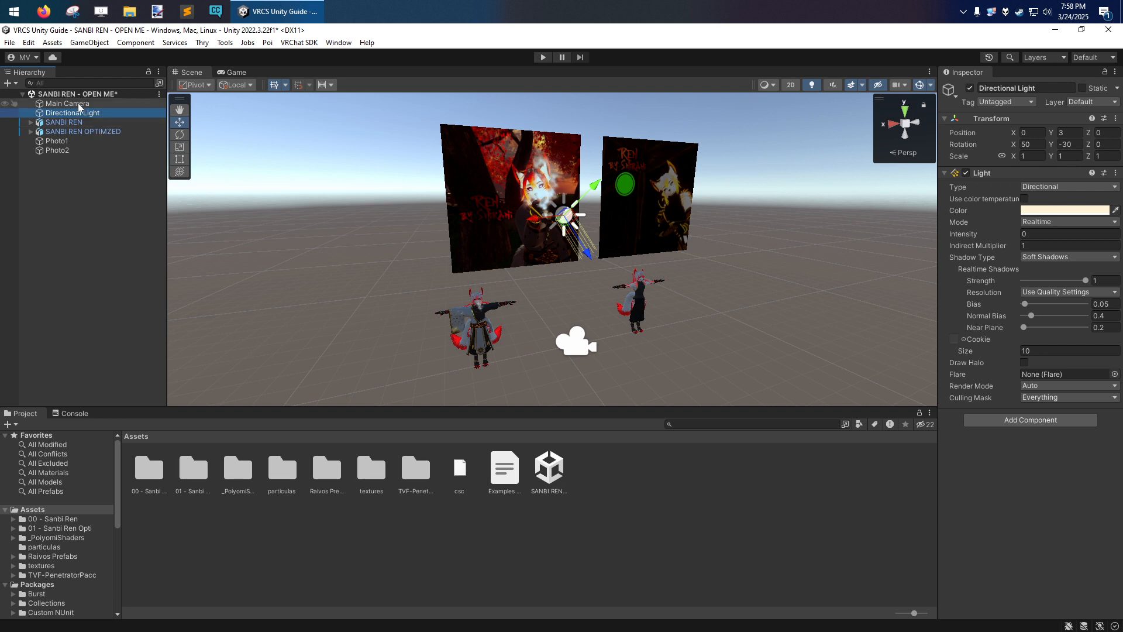
{"action": "left_click", "coordinate": [78, 103]}
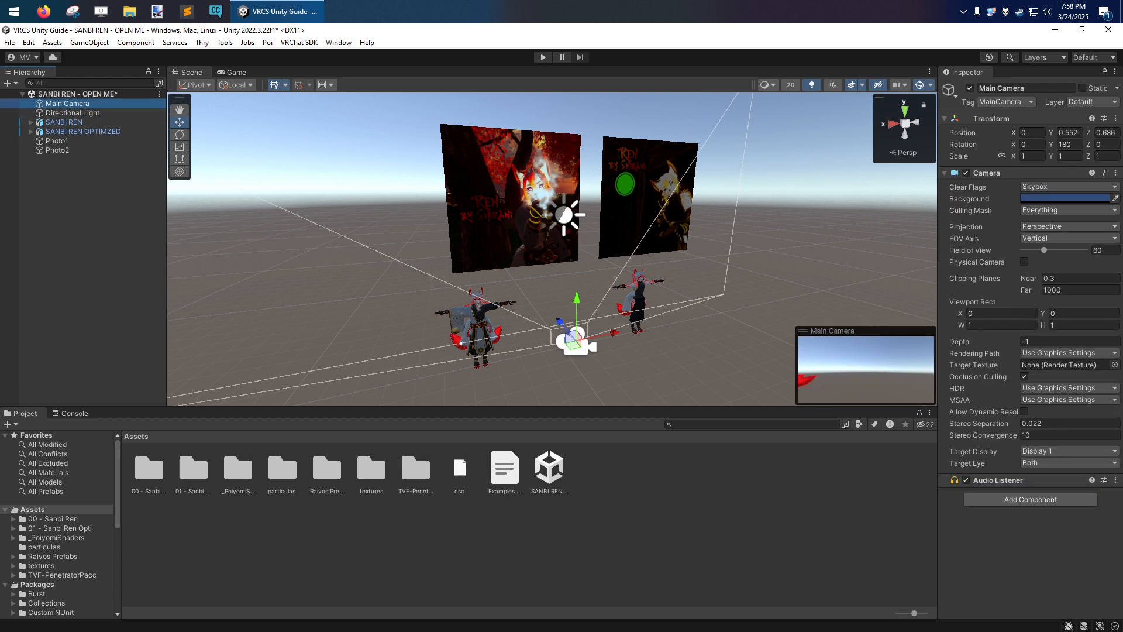
{"action": "left_click", "coordinate": [91, 190]}
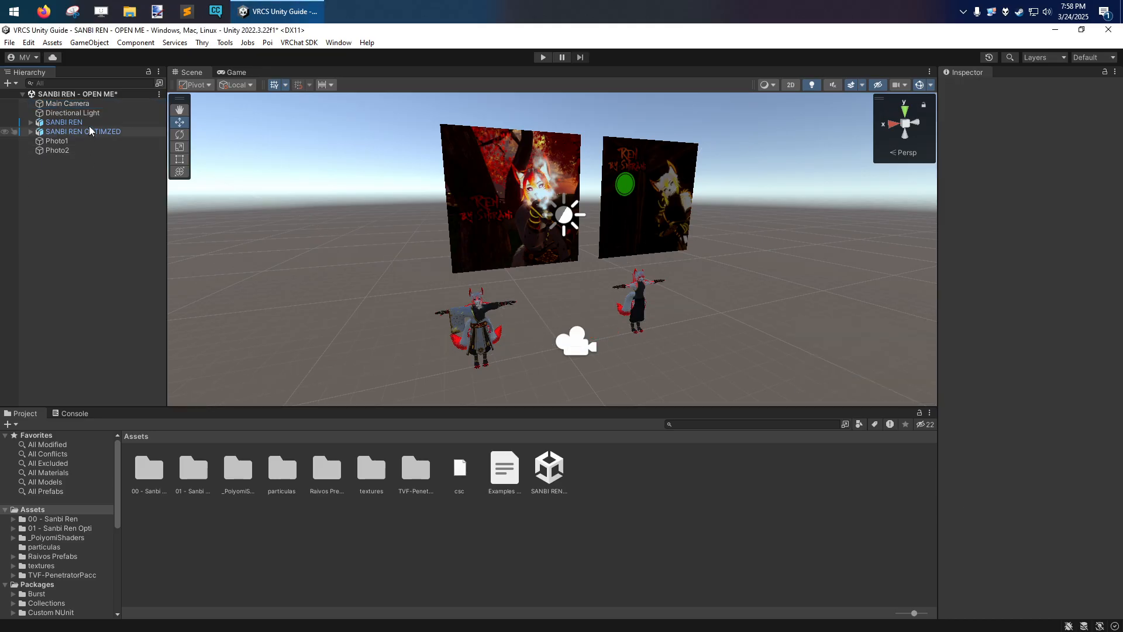
{"action": "left_click", "coordinate": [77, 104]}
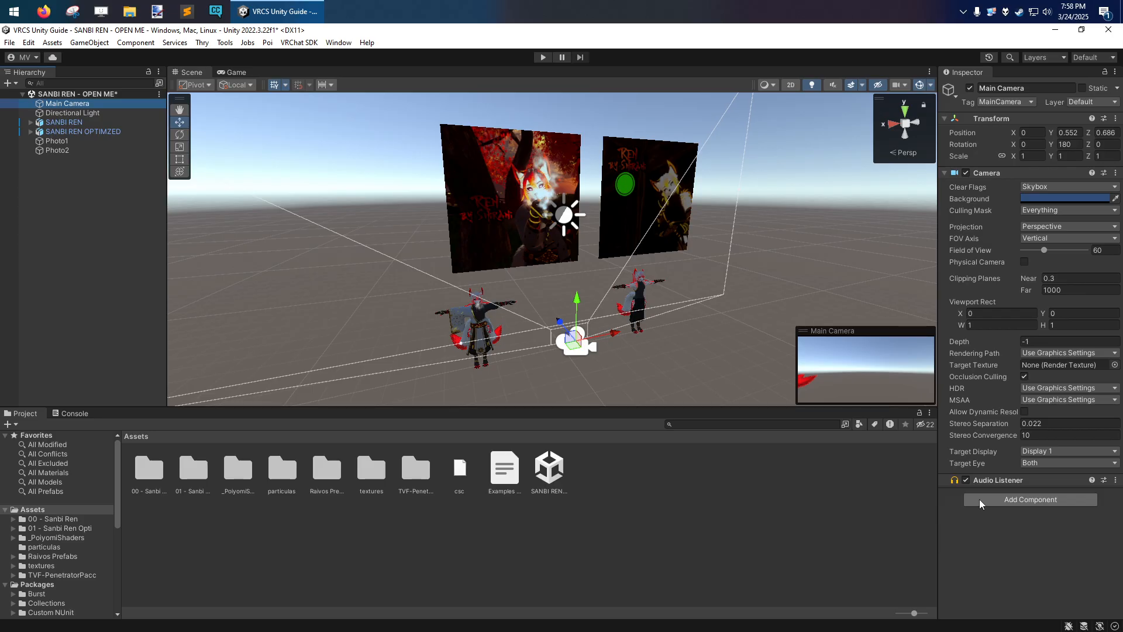
{"action": "left_click", "coordinate": [67, 112]}
{"action": "left_click", "coordinate": [64, 104]}
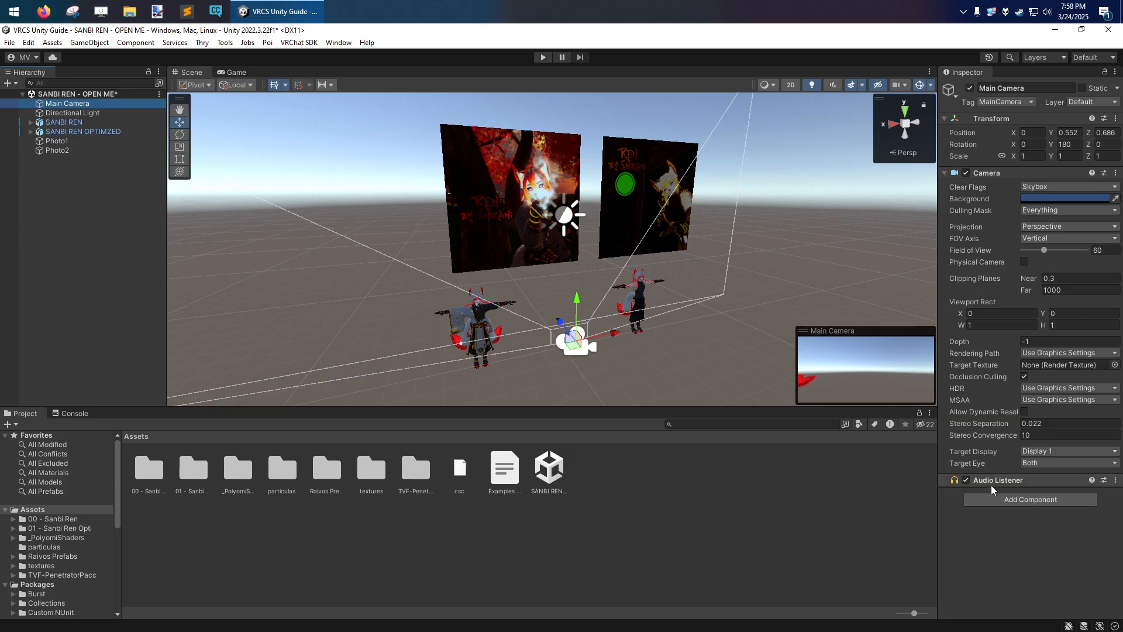
Step: Switch the Directional Light's shadow type to No Shadows, restore Soft Shadows, and clear the selection
{"action": "left_click", "coordinate": [93, 113]}
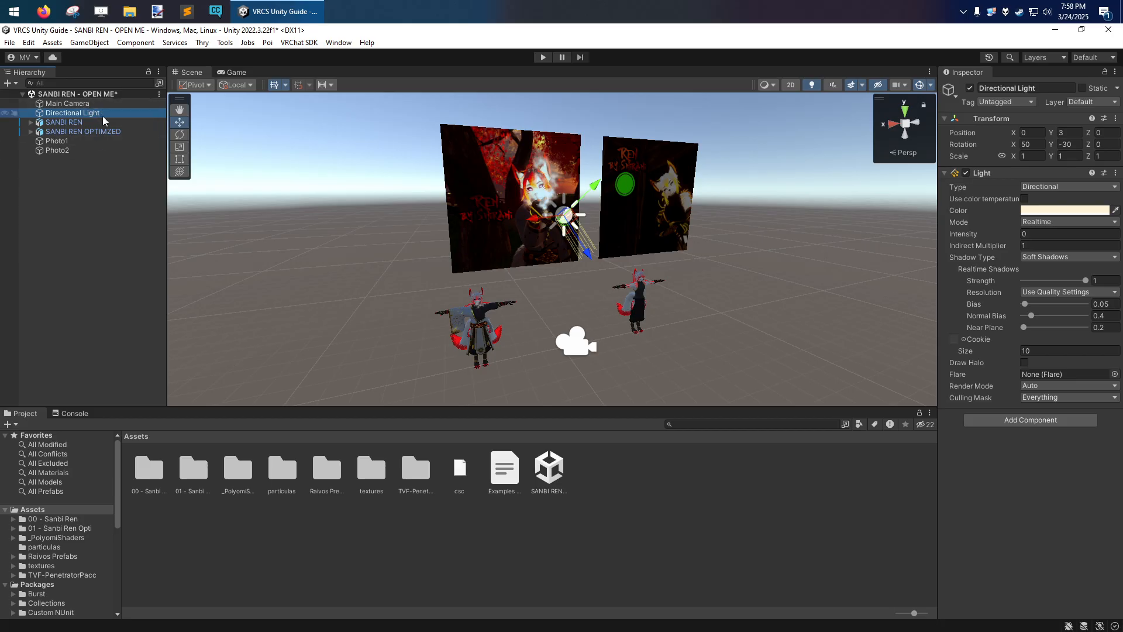
{"action": "left_click", "coordinate": [1033, 256]}
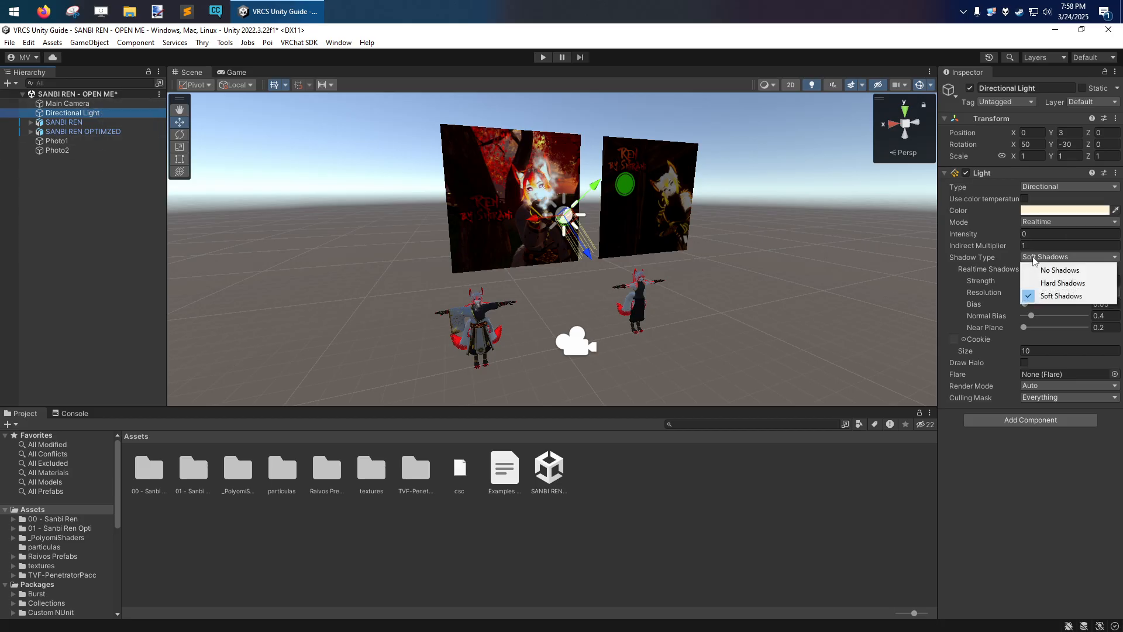
{"action": "left_click", "coordinate": [1038, 270]}
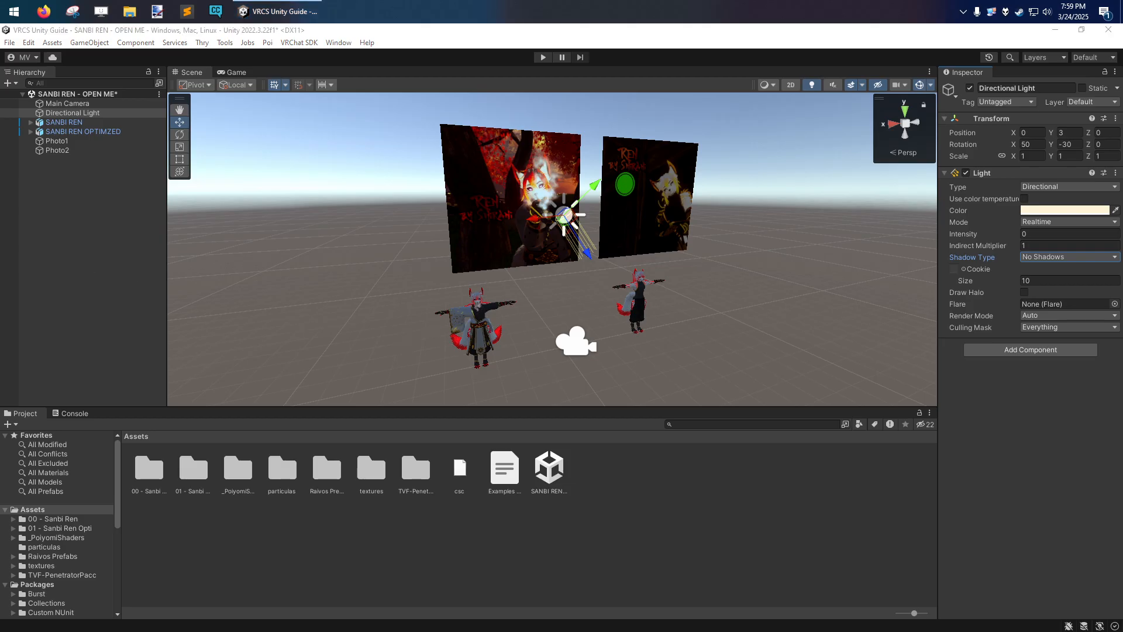
{"action": "left_click", "coordinate": [1042, 256]}
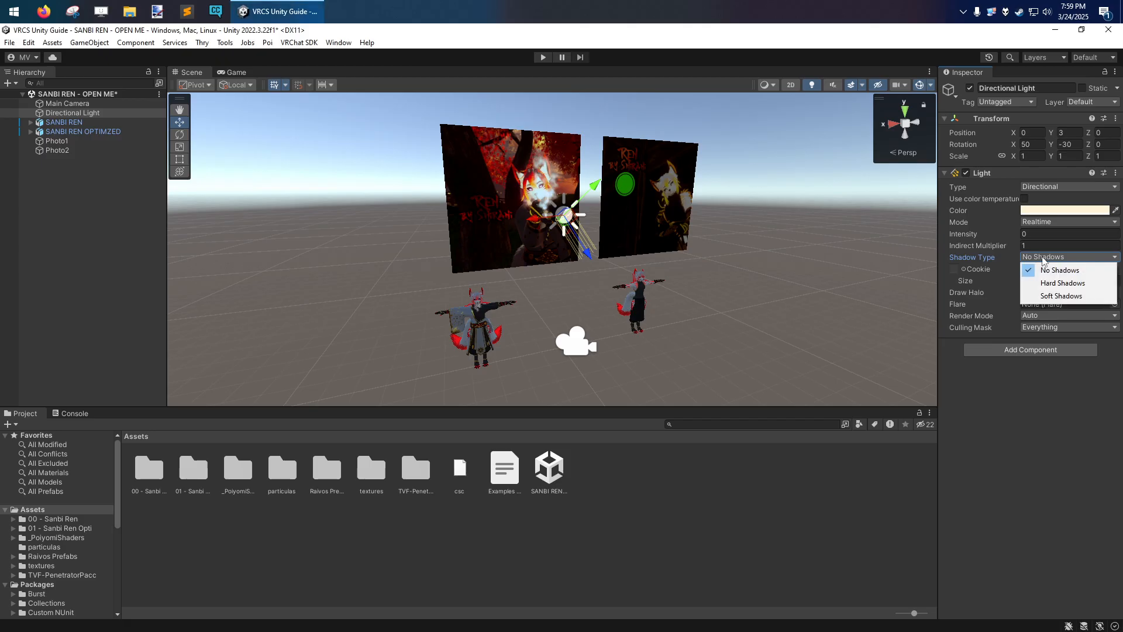
{"action": "left_click", "coordinate": [1052, 295]}
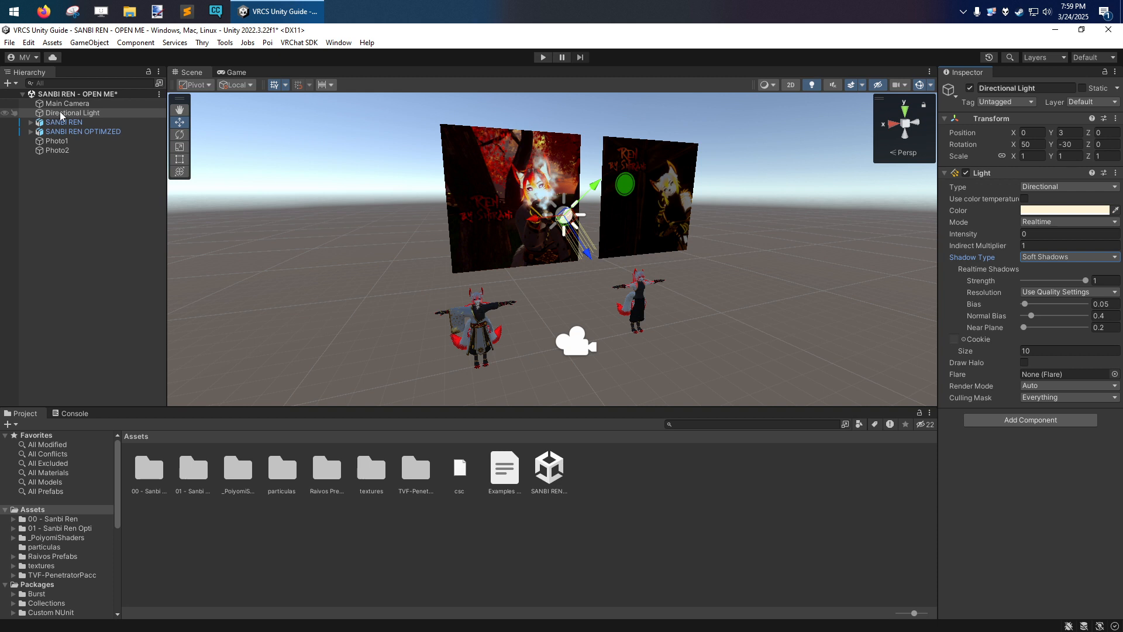
{"action": "left_click", "coordinate": [77, 191]}
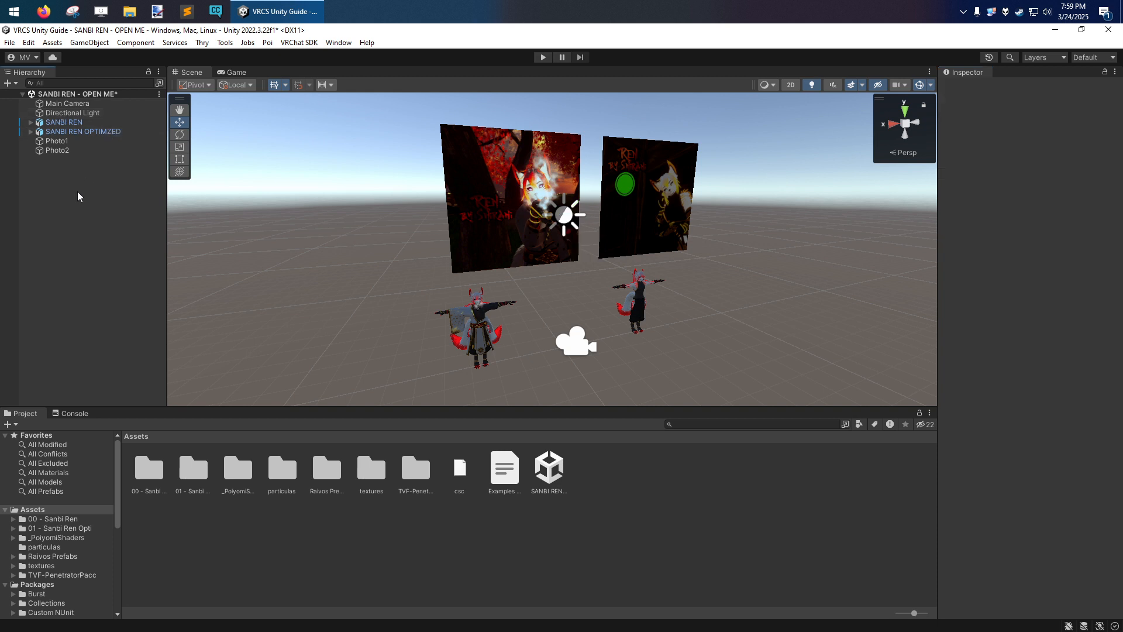
Step: Review the Directional Light's components in the Inspector once more and clear the selection
{"action": "left_click", "coordinate": [78, 113]}
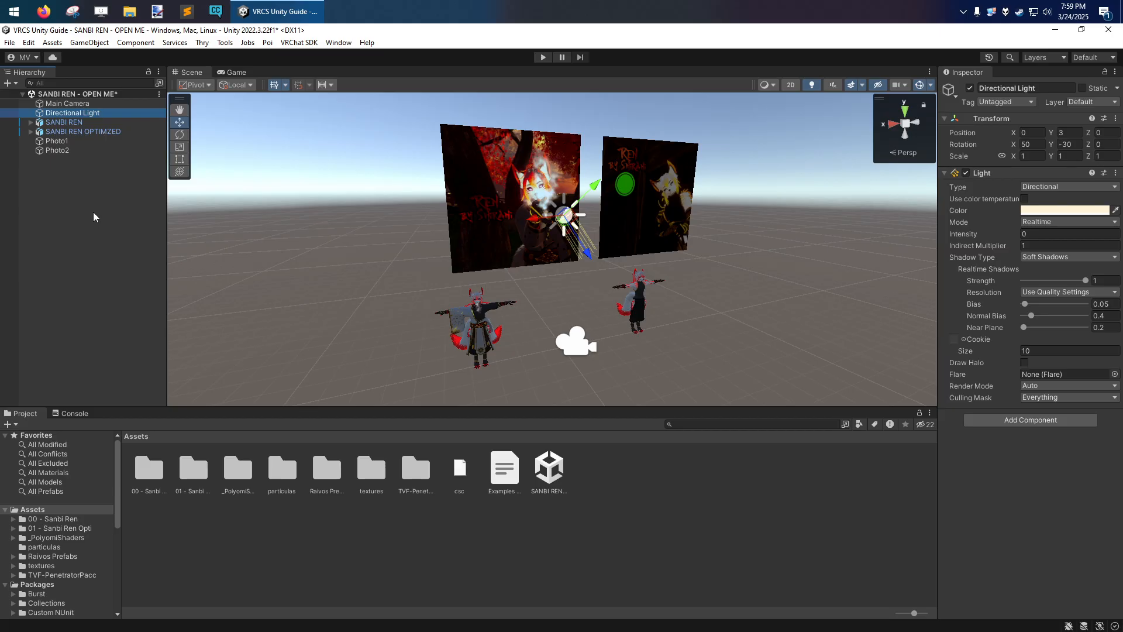
{"action": "left_click", "coordinate": [65, 107]}
{"action": "left_click", "coordinate": [66, 113]}
{"action": "left_click", "coordinate": [97, 188]}
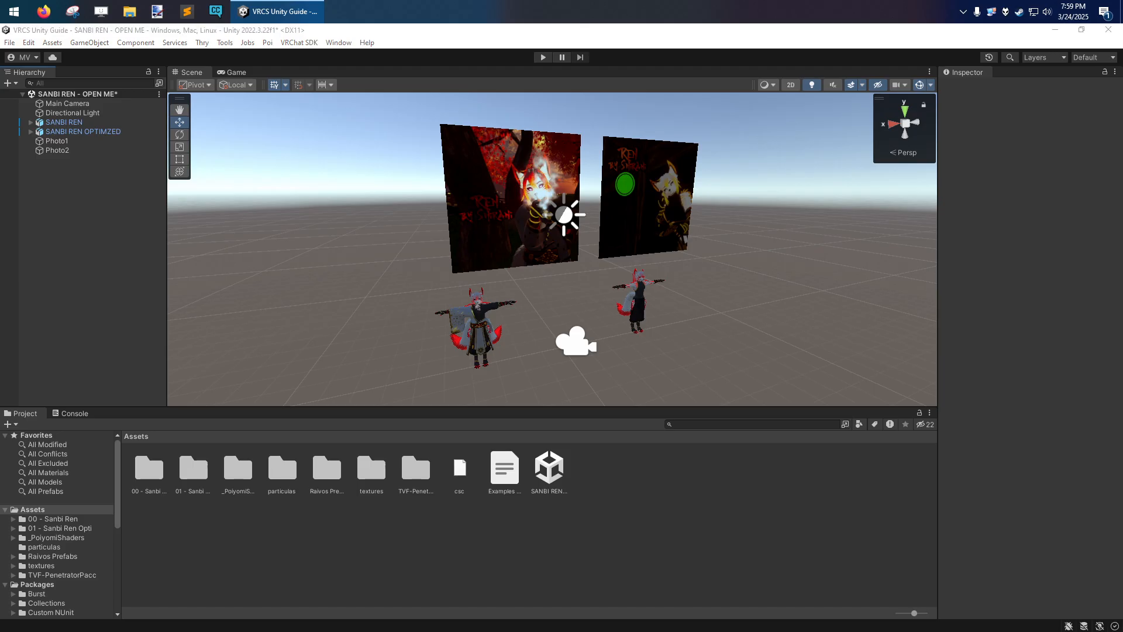
{"action": "left_click", "coordinate": [46, 218]}
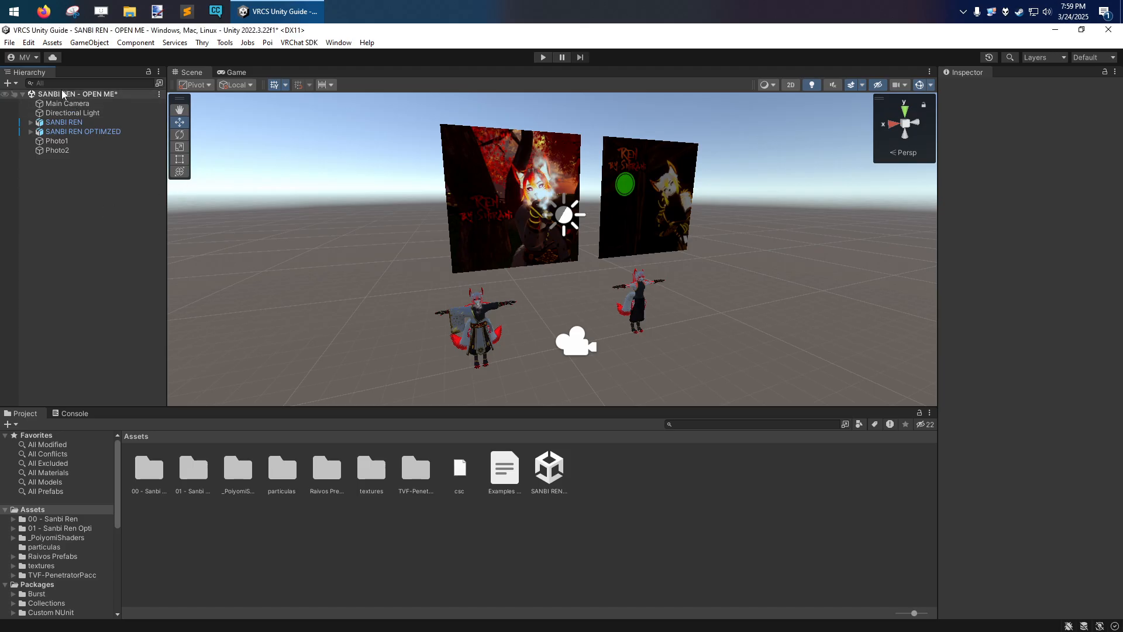
Step: Duplicate the SANBI REN - OPEN ME scene asset and add the copy to the Hierarchy below the original scene
{"action": "left_click", "coordinate": [547, 468]}
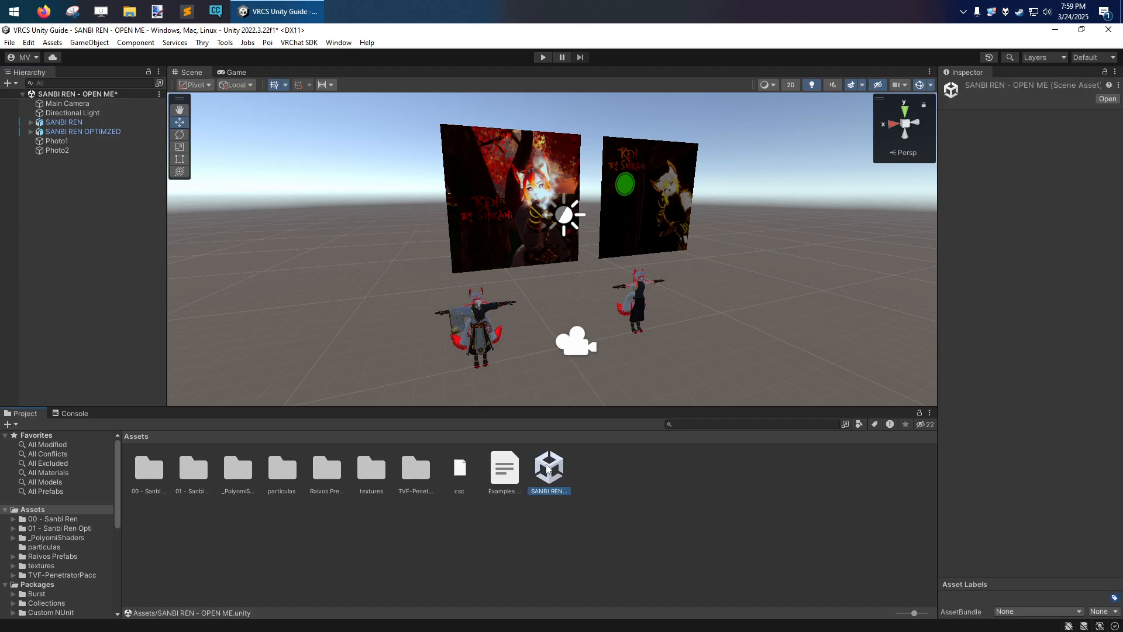
{"action": "key", "text": "ctrl+d"}
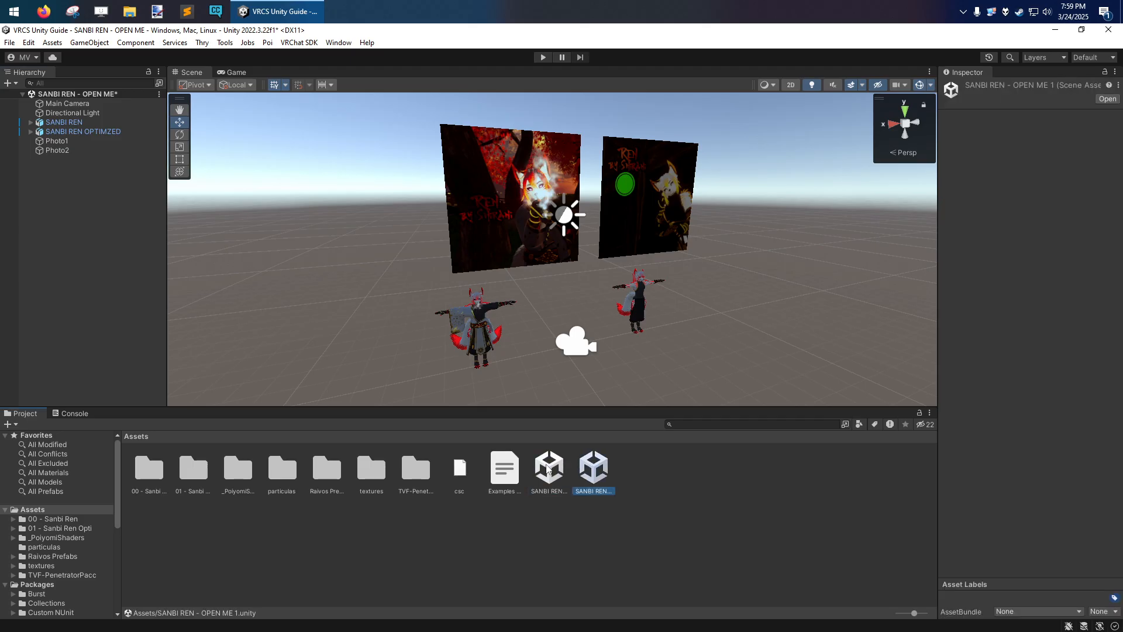
{"action": "left_click_drag", "start_coordinate": [592, 477], "coordinate": [126, 233]}
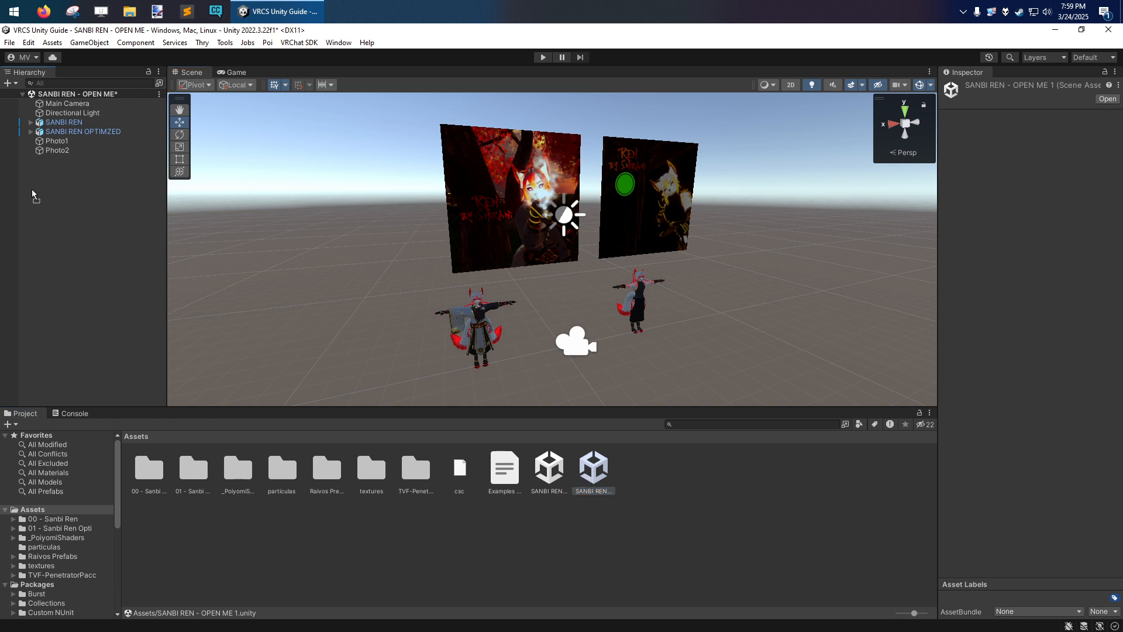
{"action": "left_click_drag", "start_coordinate": [23, 190], "coordinate": [24, 191]}
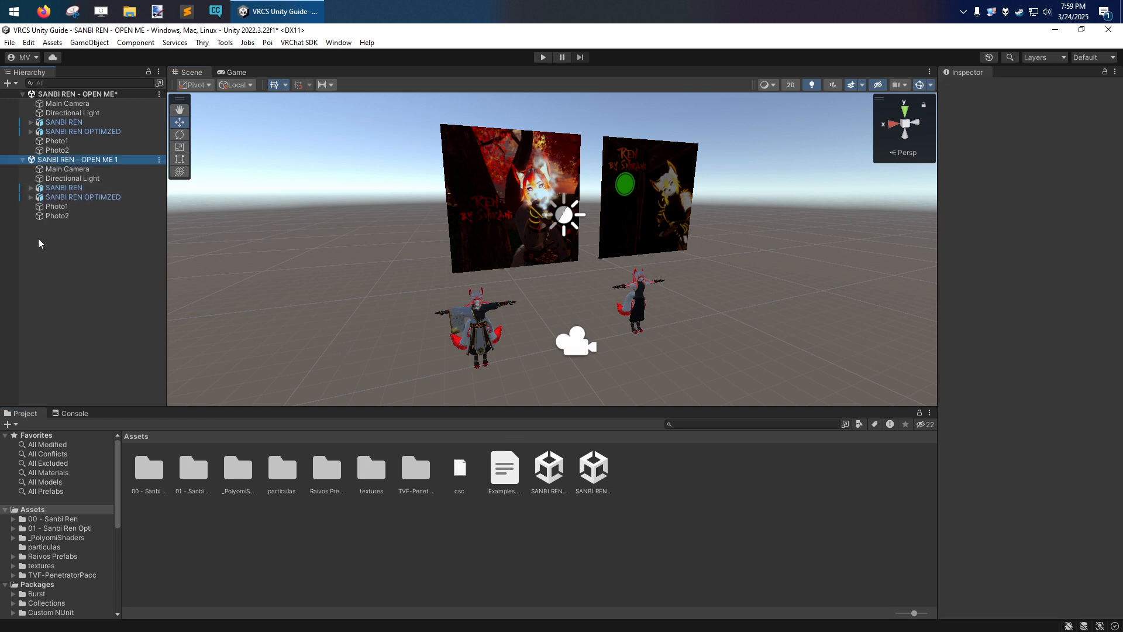
Step: Examine the duplicated scene's Main Camera, Directional Light and SANBI REN OPTIMZED avatar, including the avatar's child objects
{"action": "left_click", "coordinate": [76, 169]}
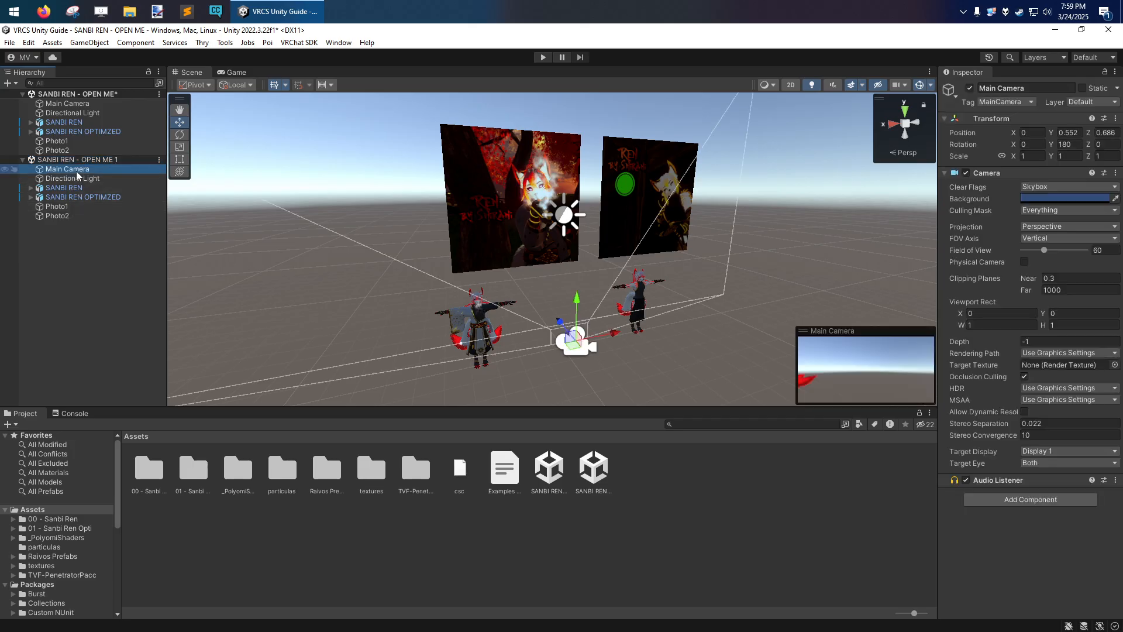
{"action": "left_click", "coordinate": [82, 162]}
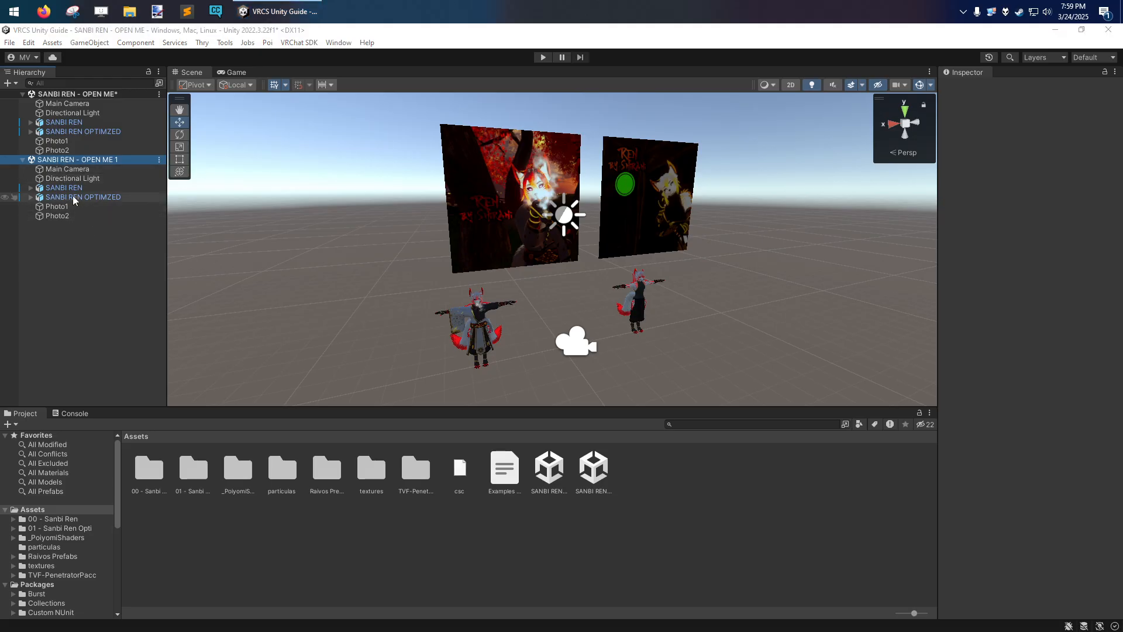
{"action": "left_click", "coordinate": [41, 199]}
{"action": "left_click", "coordinate": [30, 197]}
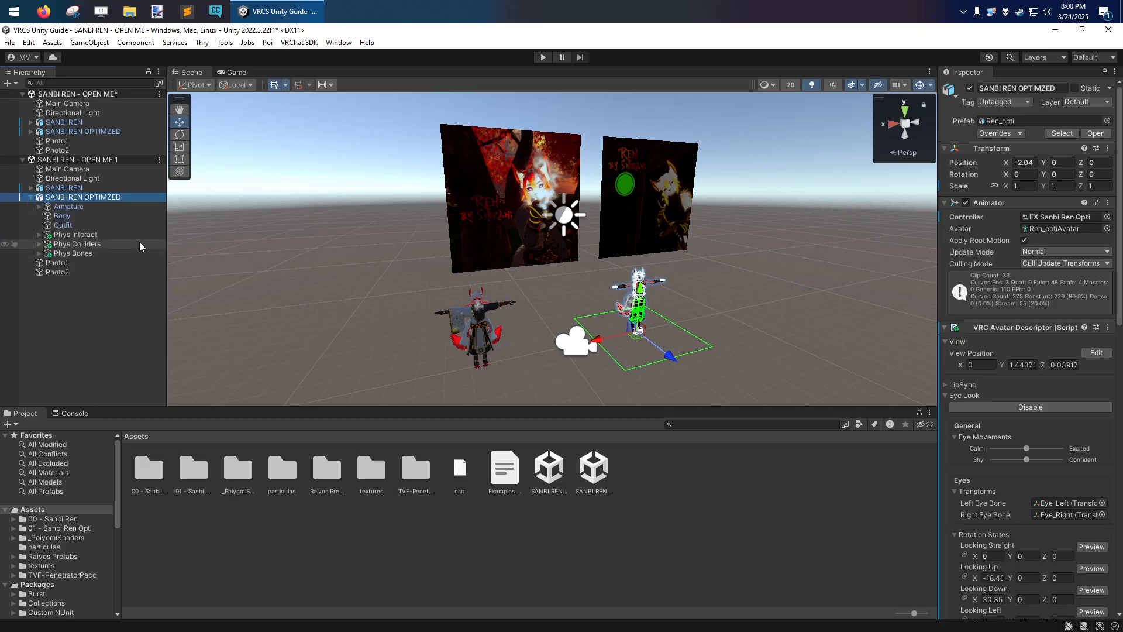
{"action": "left_click", "coordinate": [70, 161]}
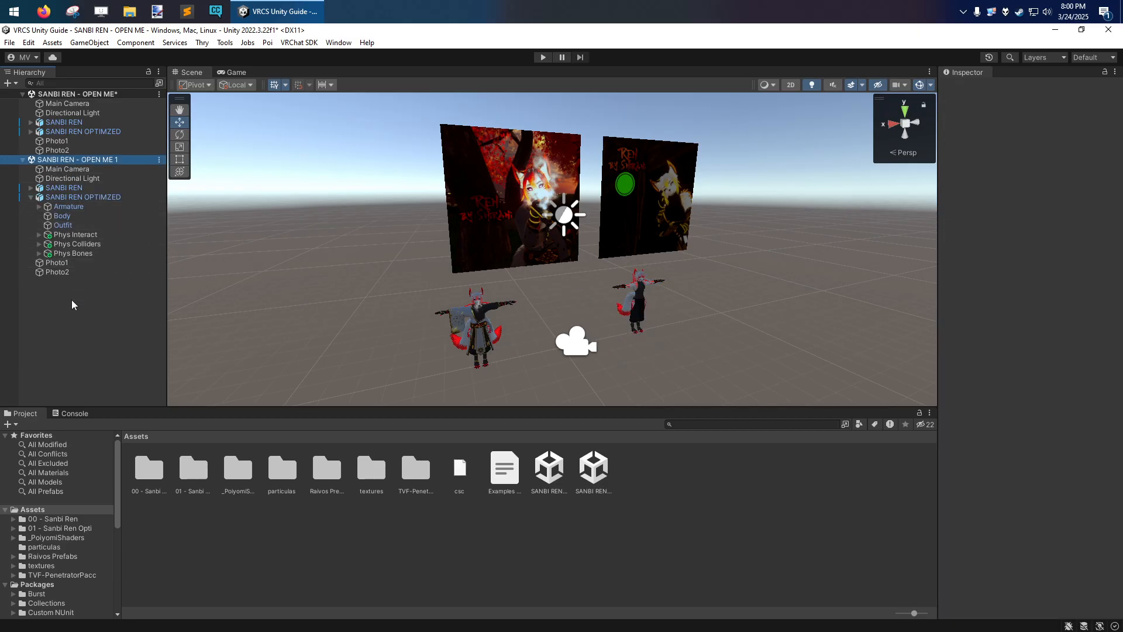
{"action": "left_click", "coordinate": [69, 169]}
{"action": "left_click", "coordinate": [72, 179]}
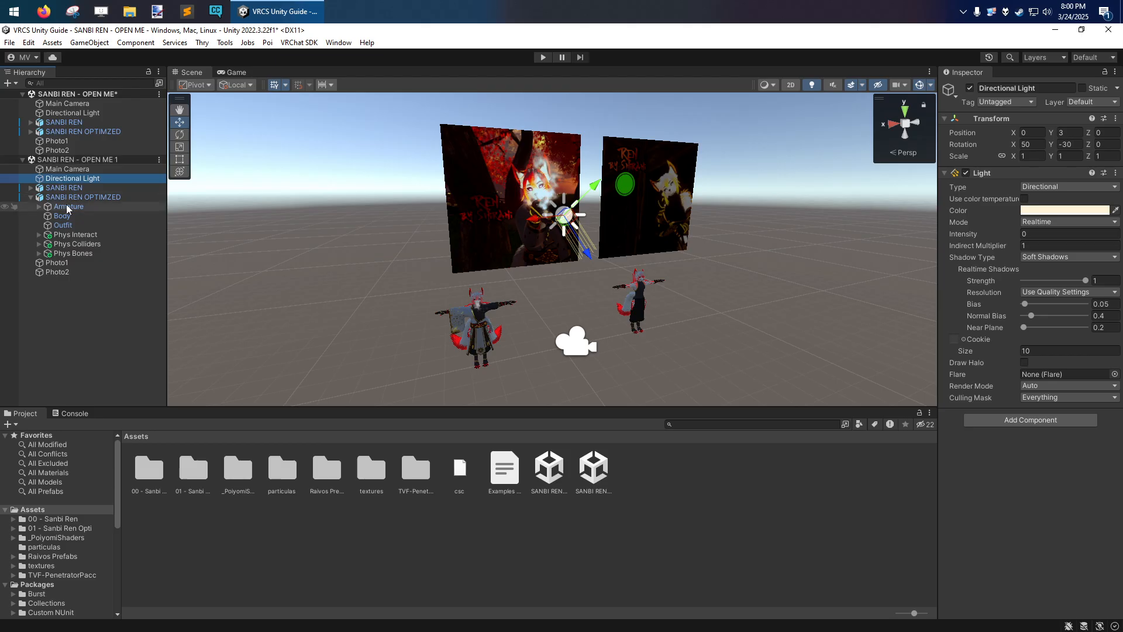
{"action": "left_click", "coordinate": [80, 333]}
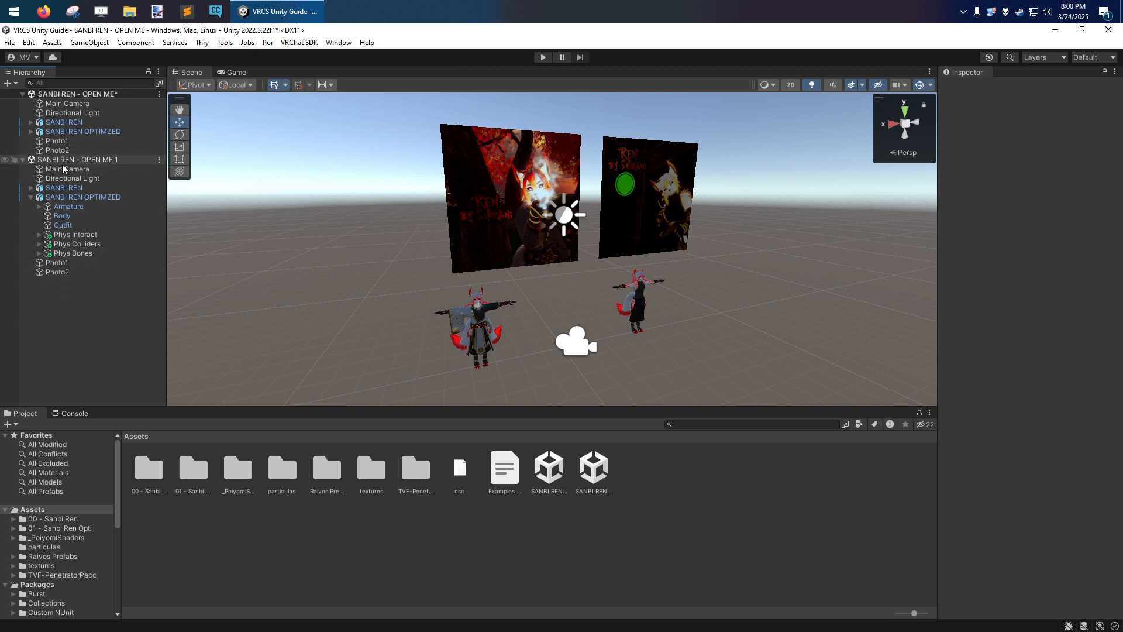
Step: Collapse the original scene in the Hierarchy and compare the two scene assets in the Assets folder
{"action": "left_click", "coordinate": [23, 94]}
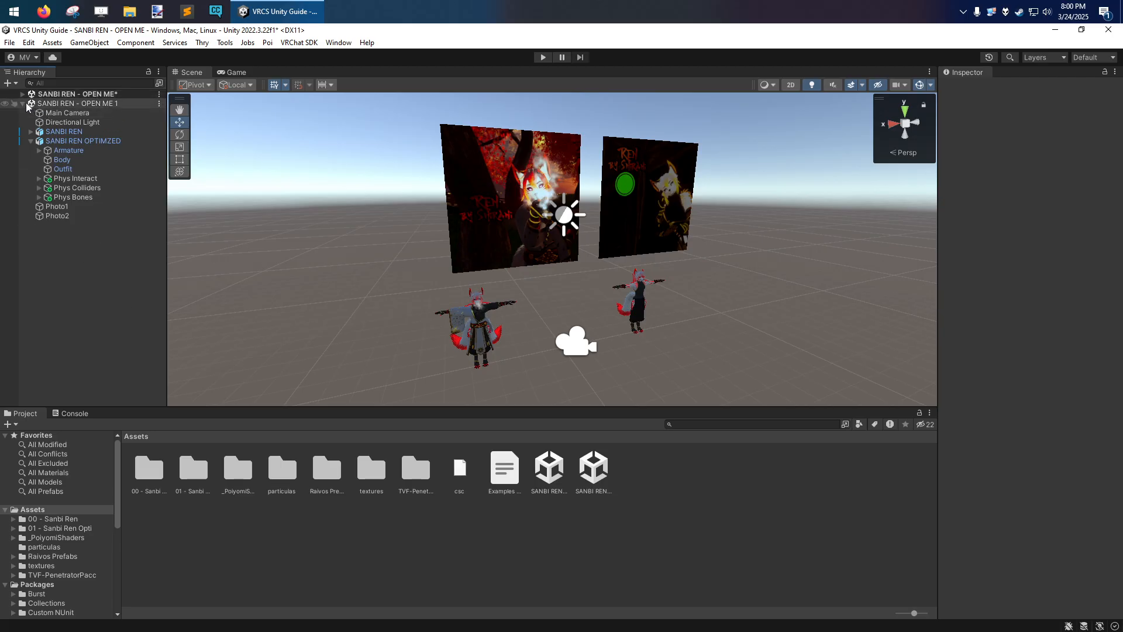
{"action": "left_click", "coordinate": [548, 471]}
{"action": "left_click", "coordinate": [592, 471]}
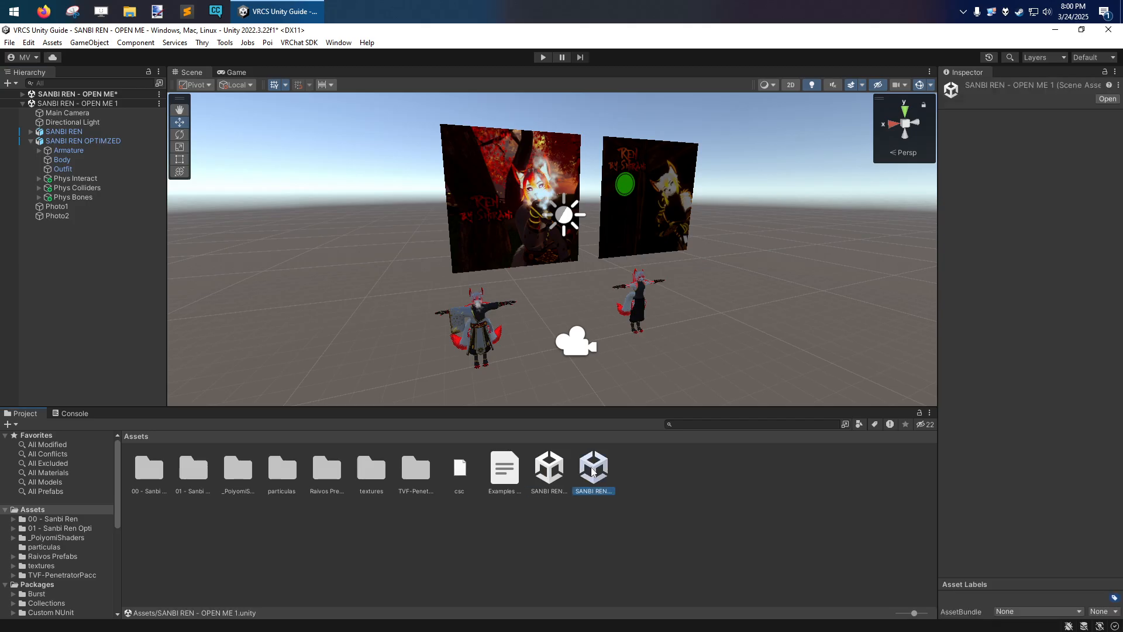
{"action": "left_click", "coordinate": [538, 468]}
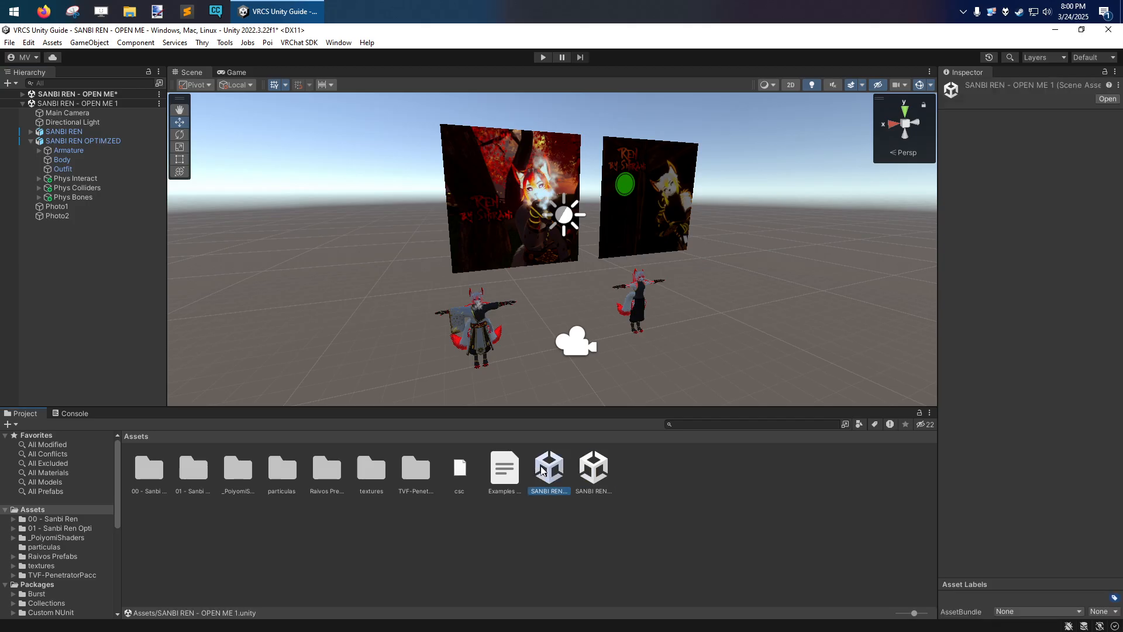
Step: Step through the duplicated scene's objects from Main Camera to SANBI REN OPTIMZED, ending with the scene itself selected
{"action": "left_click", "coordinate": [60, 113]}
{"action": "key", "text": "Down"}
{"action": "key", "text": "Down"}
{"action": "key", "text": "Down"}
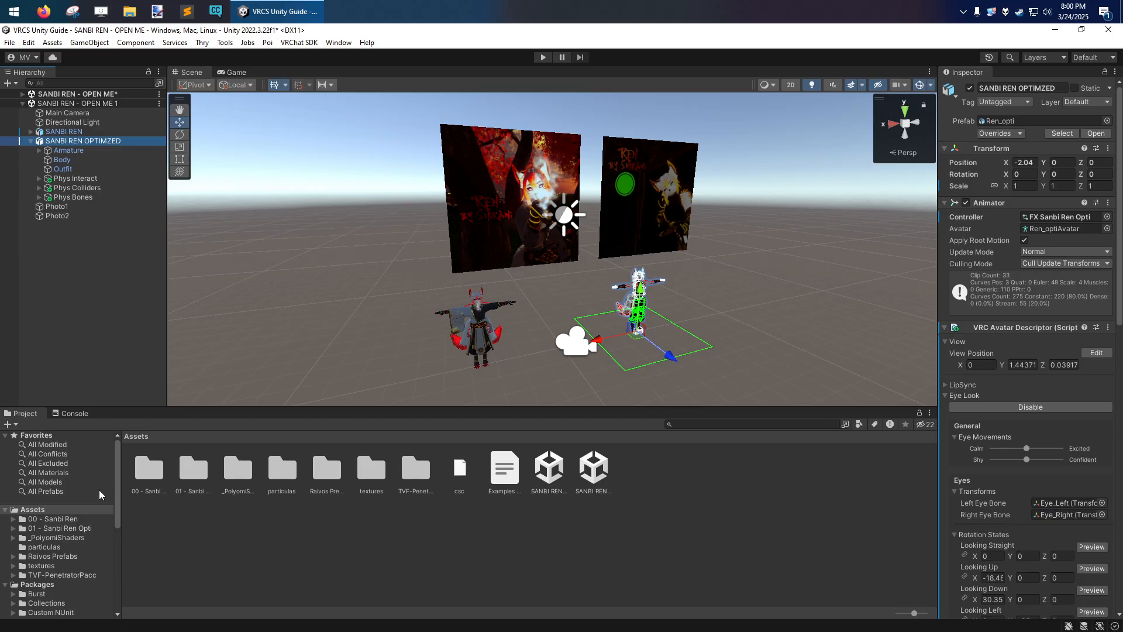
{"action": "left_click", "coordinate": [65, 114]}
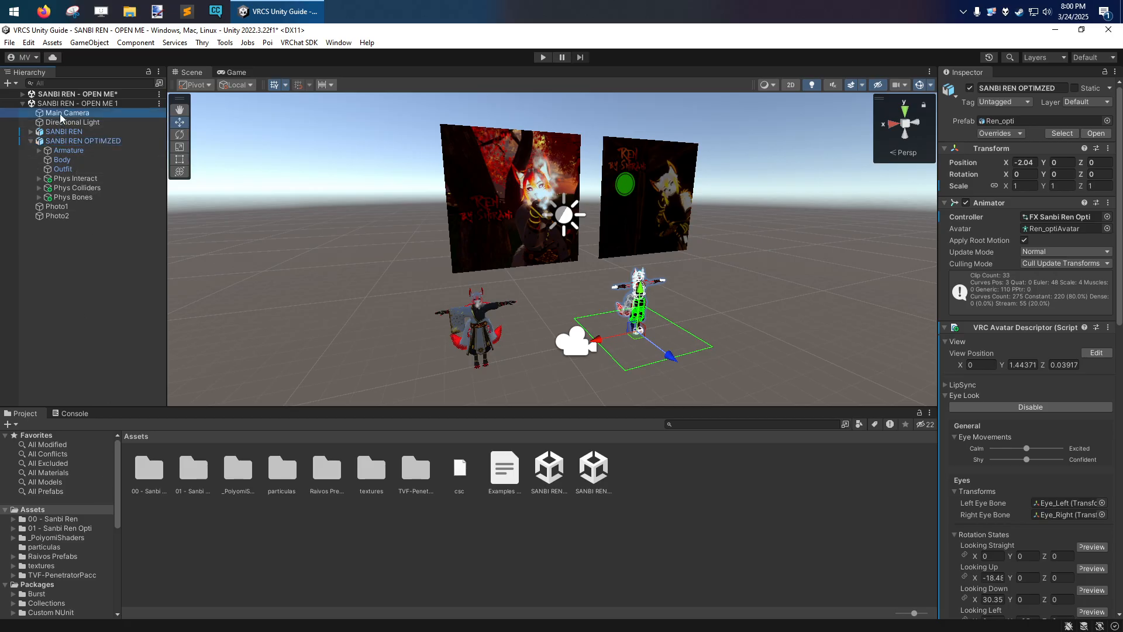
{"action": "left_click", "coordinate": [66, 121]}
{"action": "left_click", "coordinate": [71, 103]}
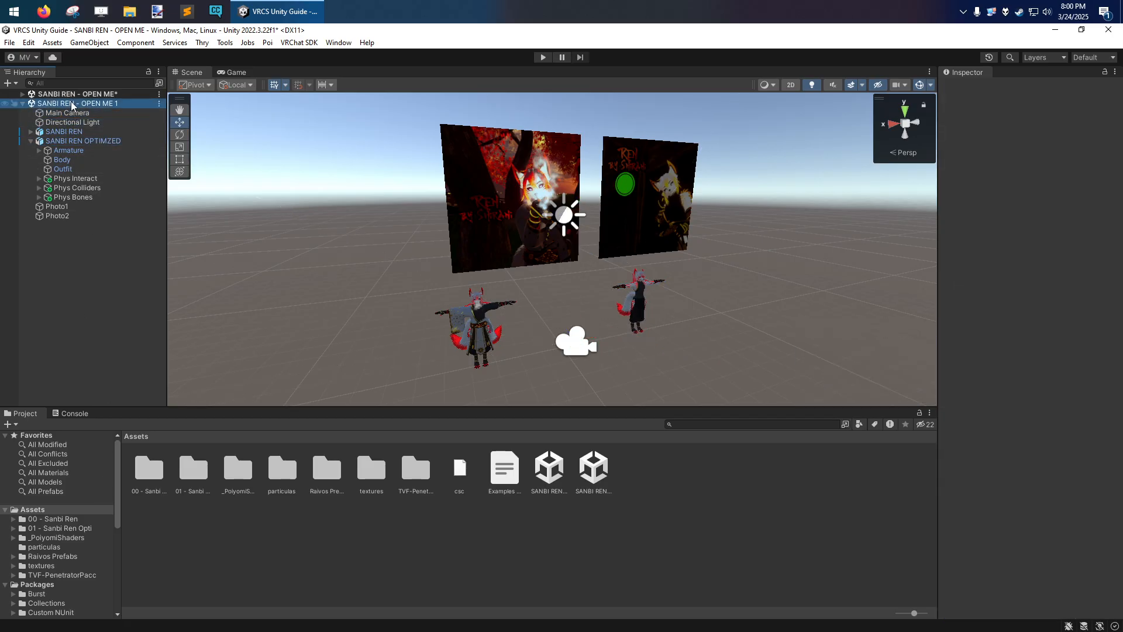
Step: Unload the duplicated scene, keeping its entry listed in the Hierarchy
{"action": "left_click", "coordinate": [86, 93]}
{"action": "left_click", "coordinate": [79, 104]}
{"action": "right_click", "coordinate": [79, 103]}
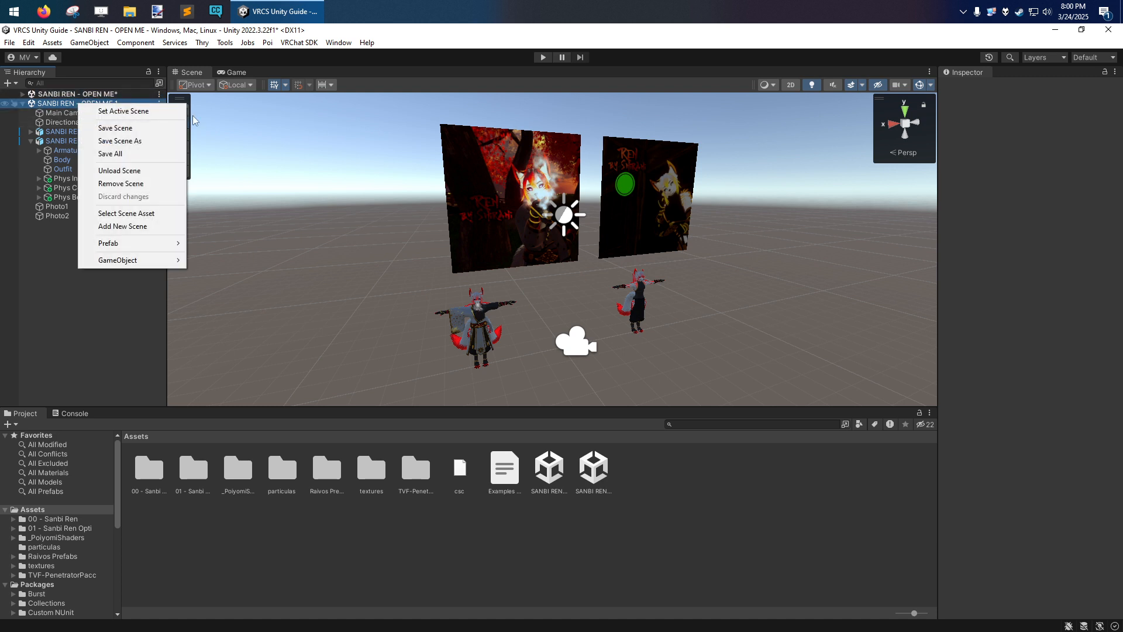
{"action": "left_click", "coordinate": [135, 174]}
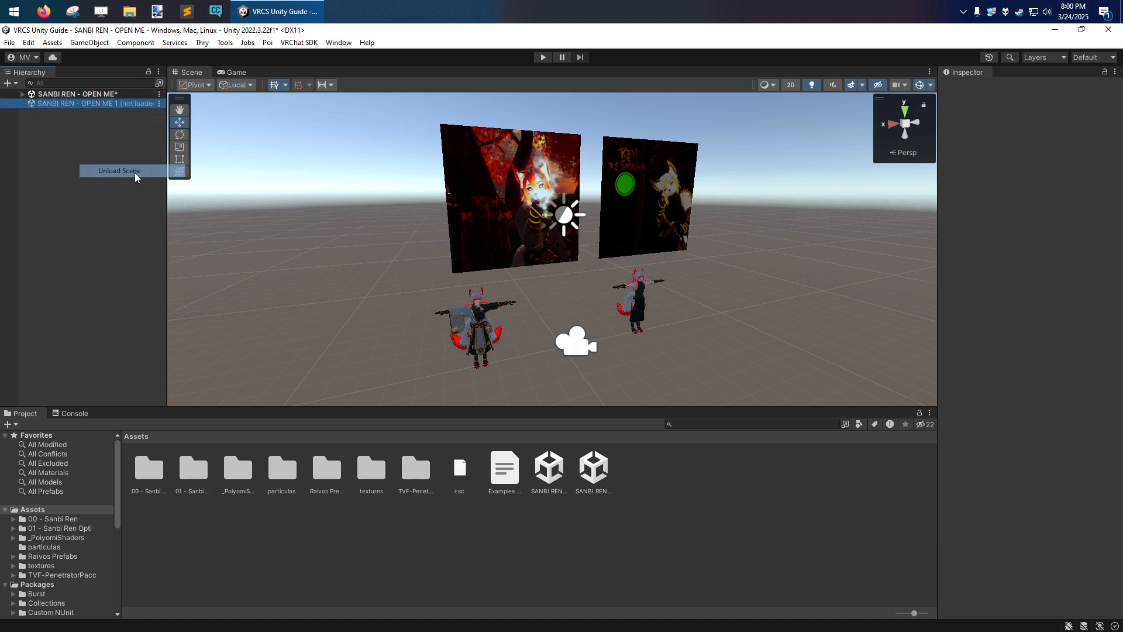
{"action": "right_click", "coordinate": [96, 106]}
{"action": "left_click", "coordinate": [70, 127]}
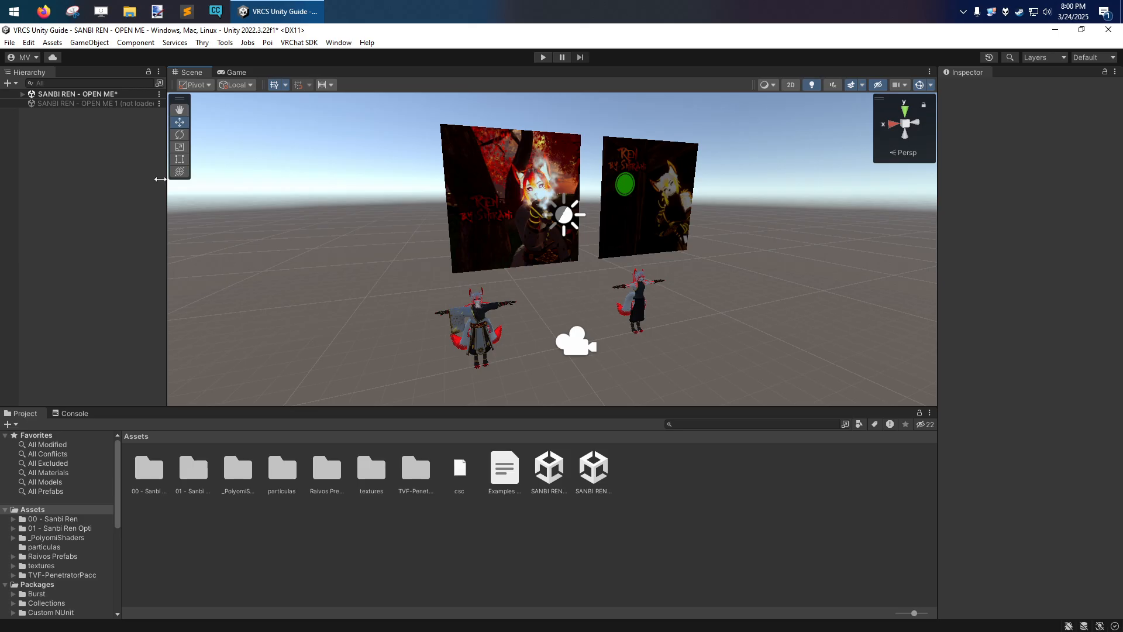
{"action": "left_click", "coordinate": [92, 104]}
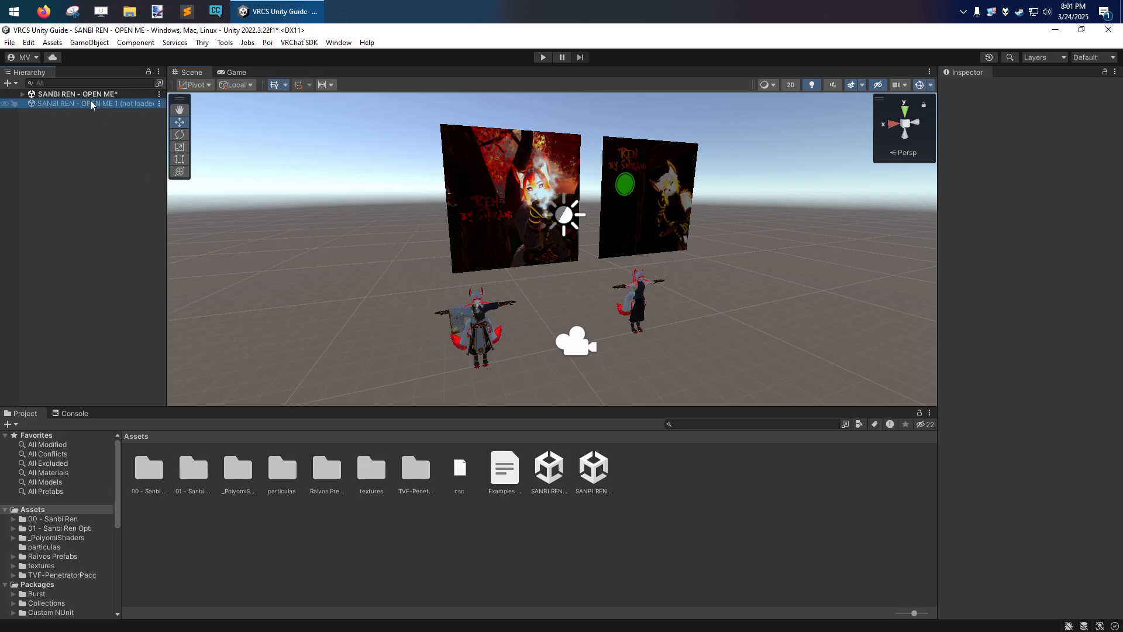
{"action": "left_click", "coordinate": [79, 145]}
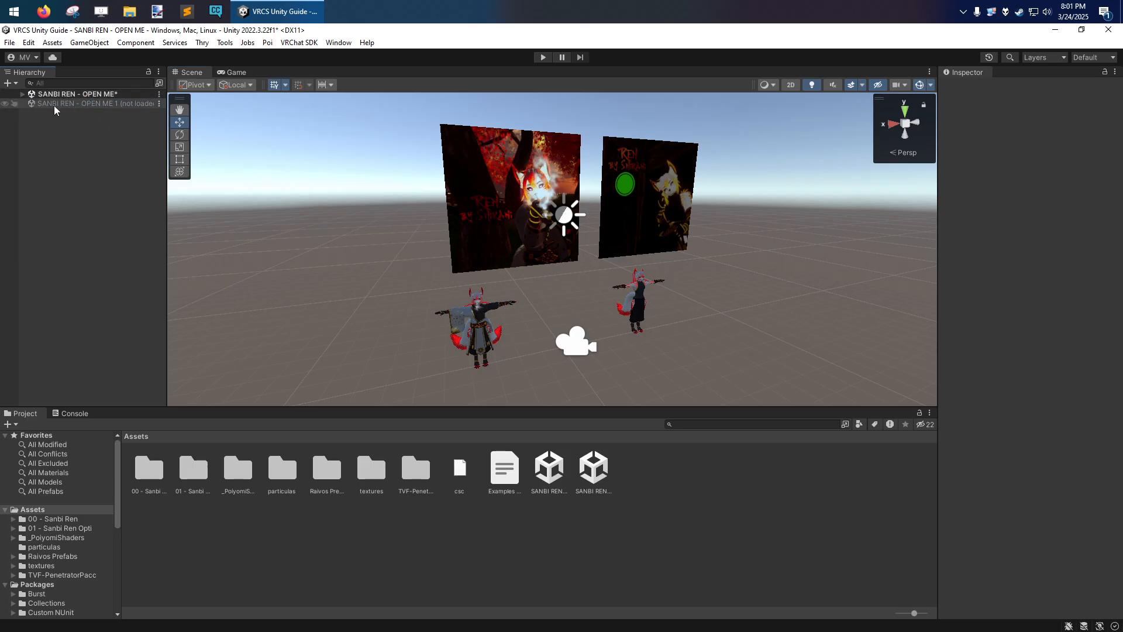
{"action": "left_click", "coordinate": [114, 106]}
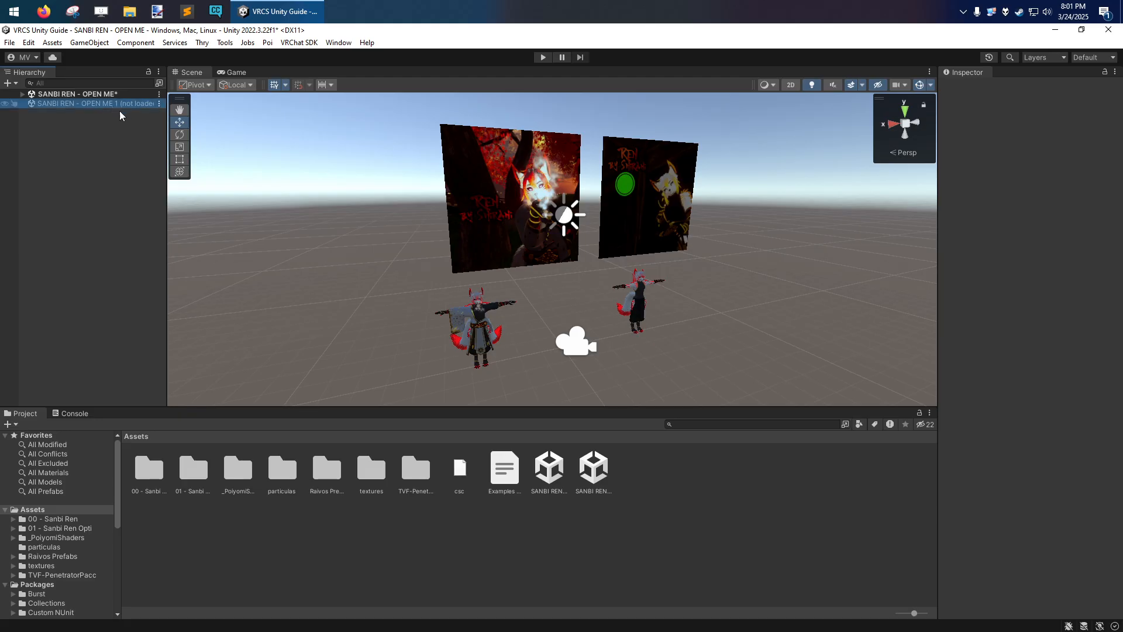
Step: Expand the original scene and examine SANBI REN, Photo1 and Main Camera in the Inspector
{"action": "left_click", "coordinate": [22, 94]}
{"action": "left_click", "coordinate": [87, 139]}
{"action": "left_click", "coordinate": [77, 122]}
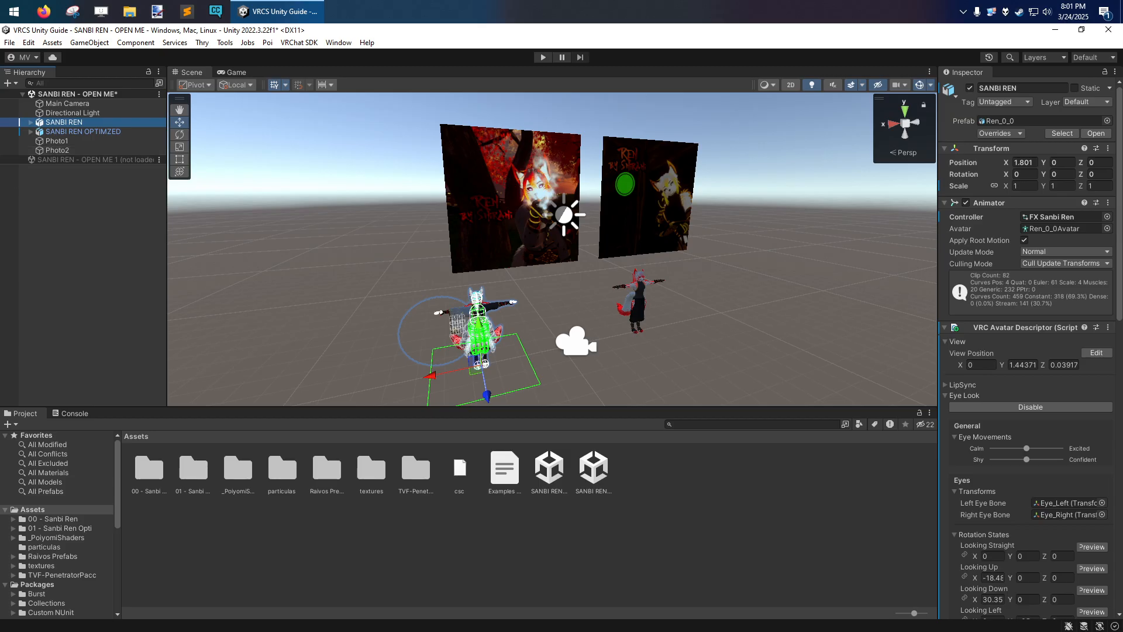
{"action": "left_click", "coordinate": [64, 203]}
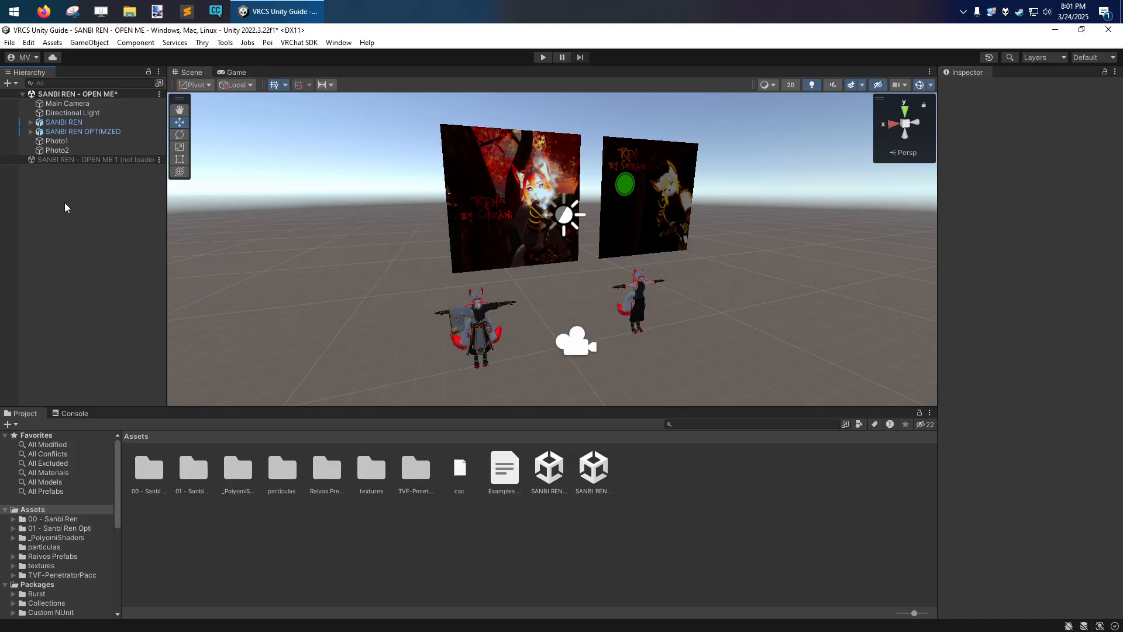
{"action": "left_click", "coordinate": [48, 143]}
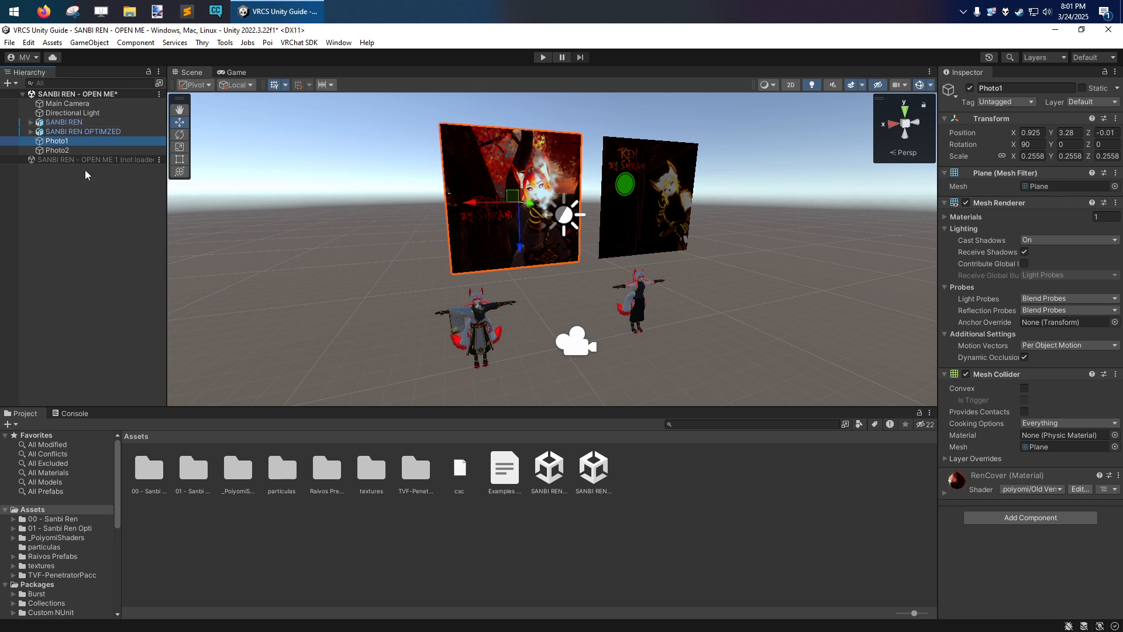
{"action": "left_click", "coordinate": [72, 103]}
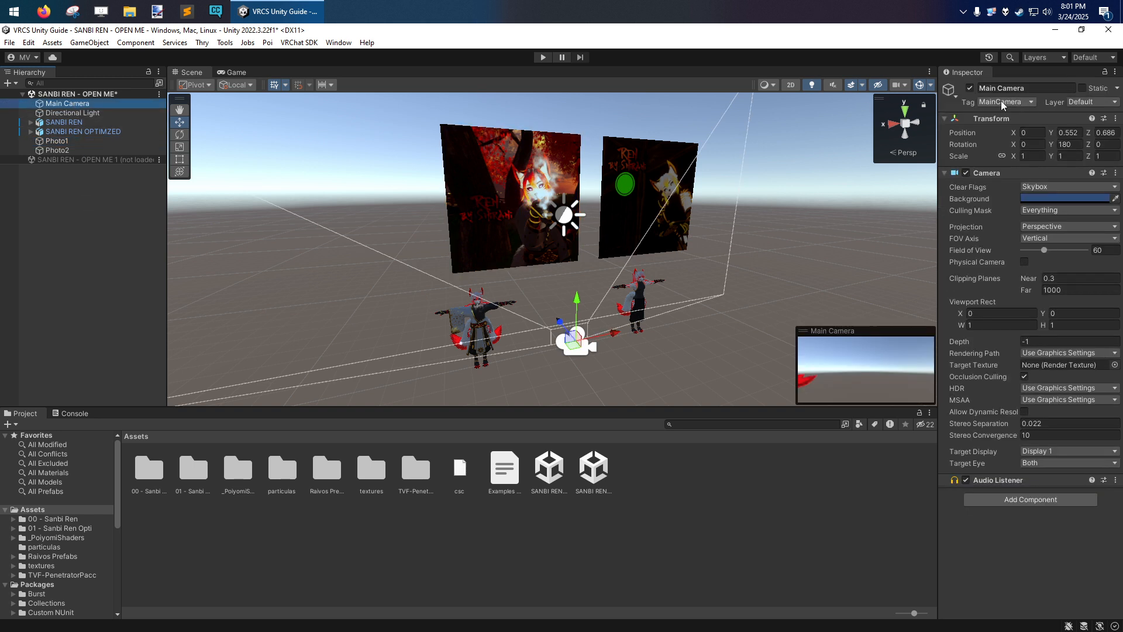
Step: Examine Main Camera's components in the Inspector and clear the selection
{"action": "left_click", "coordinate": [111, 245]}
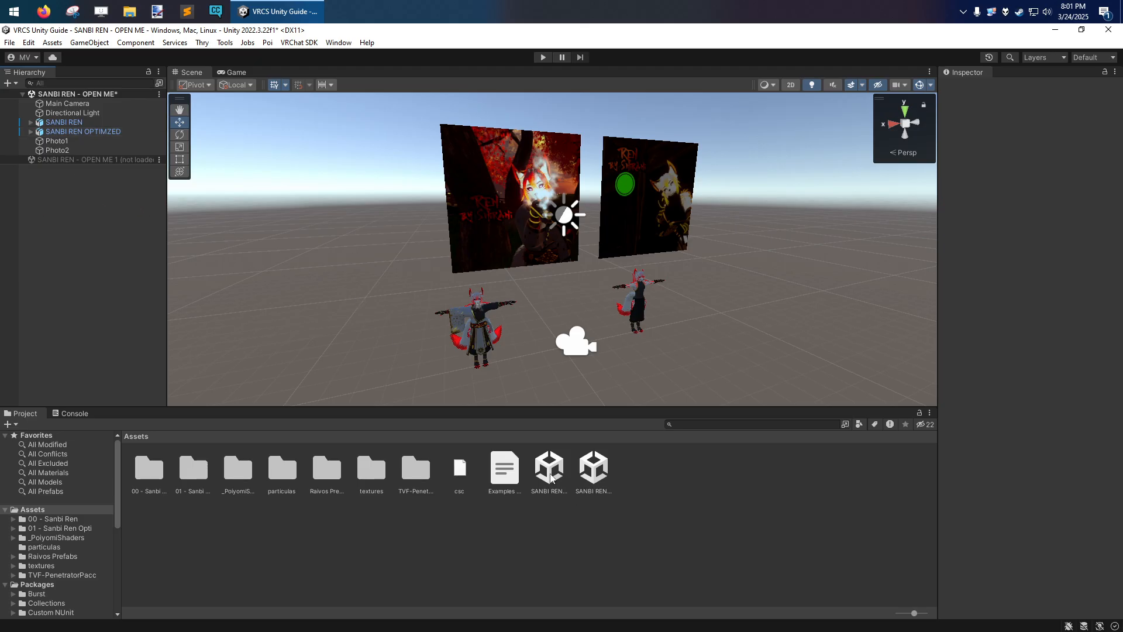
{"action": "left_click", "coordinate": [66, 103]}
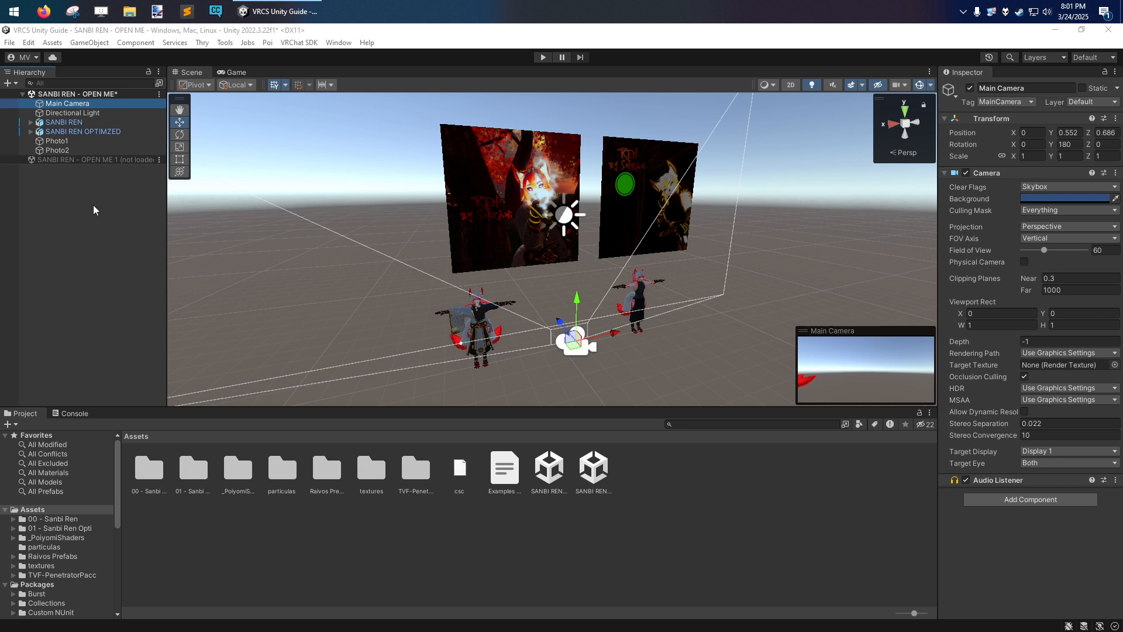
{"action": "left_click", "coordinate": [135, 209]}
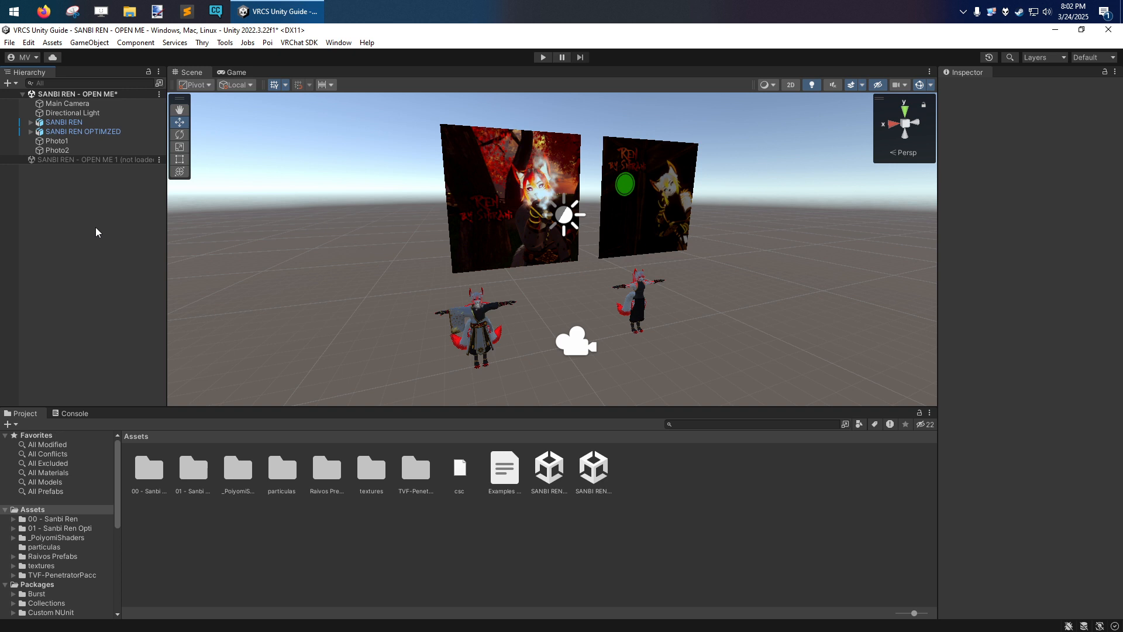
Step: Review the child objects of SANBI REN OPTIMZED and the original scene's options, leaving the avatar collapsed
{"action": "left_click", "coordinate": [30, 131]}
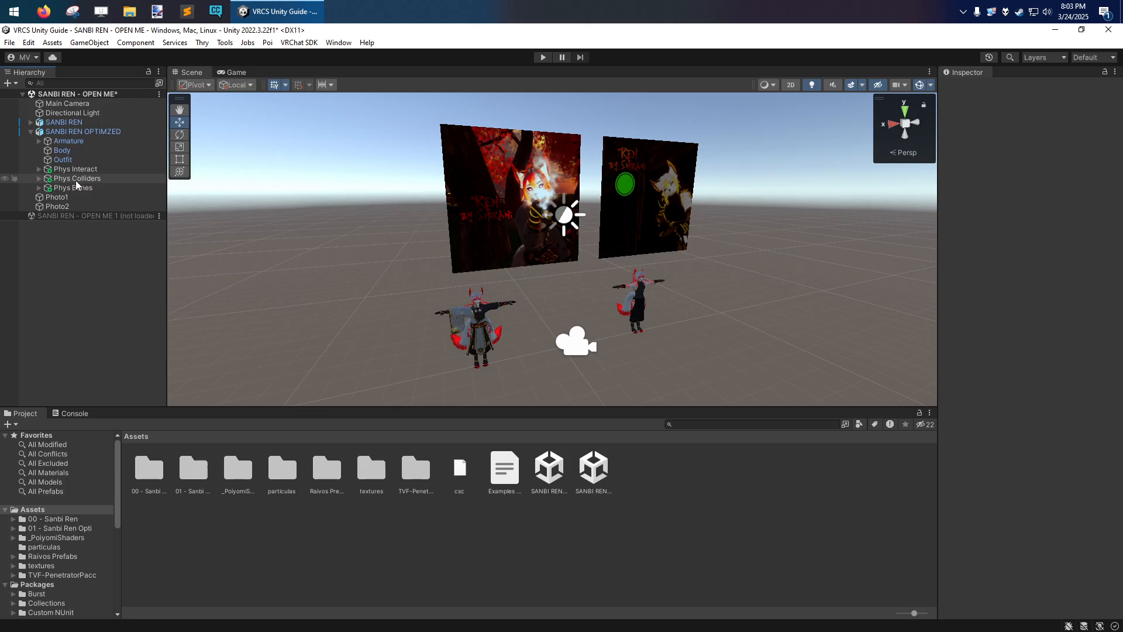
{"action": "right_click", "coordinate": [58, 94]}
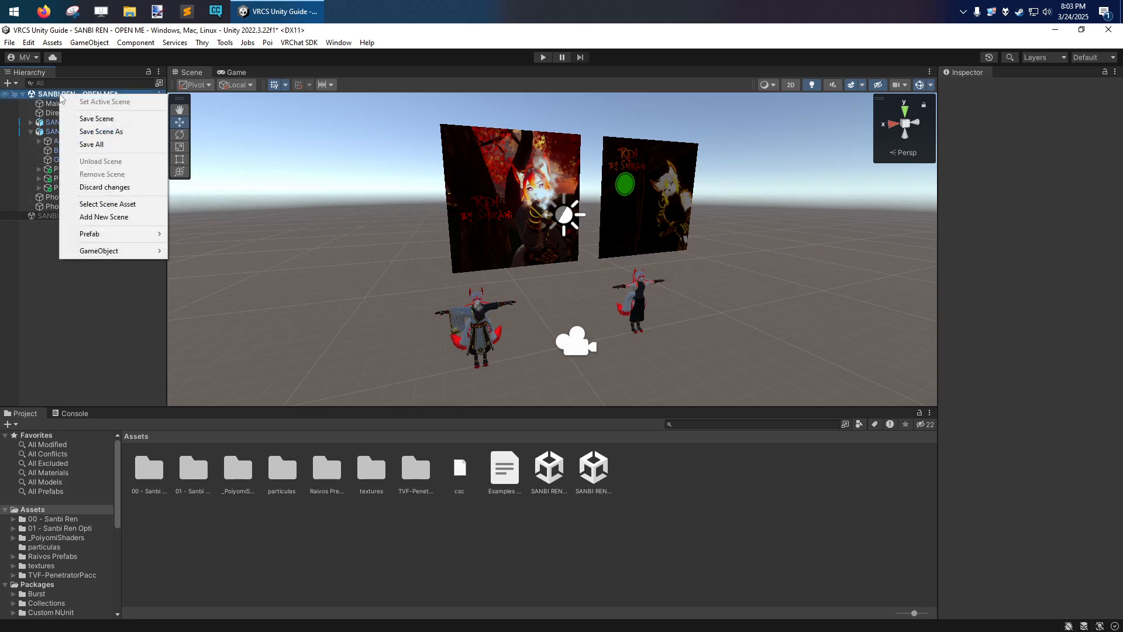
{"action": "left_click", "coordinate": [82, 353]}
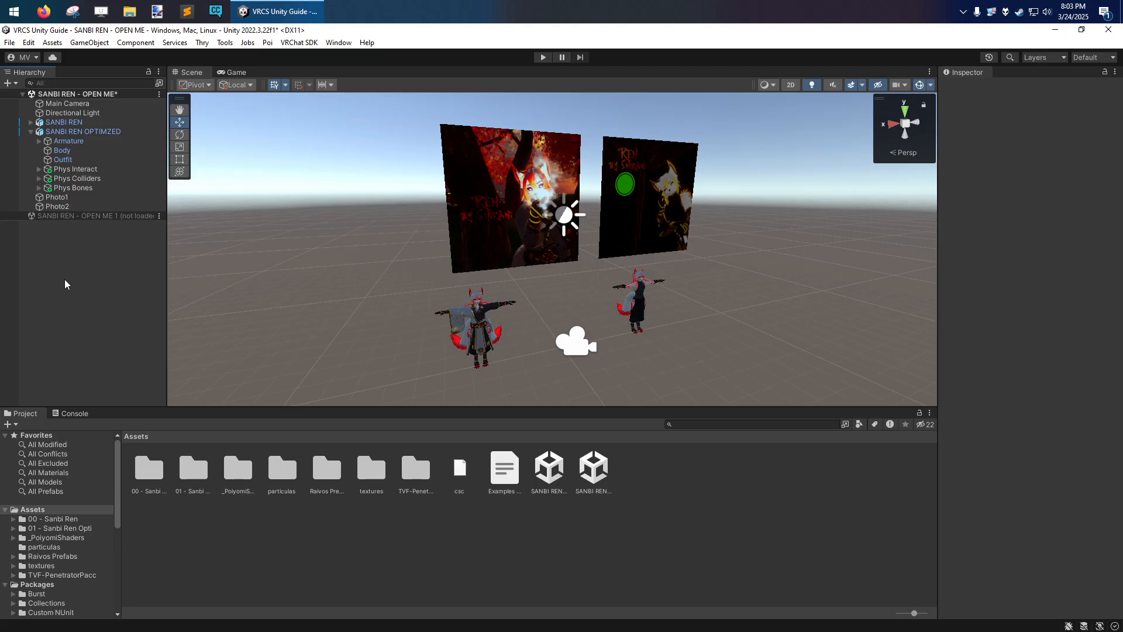
{"action": "left_click", "coordinate": [31, 132]}
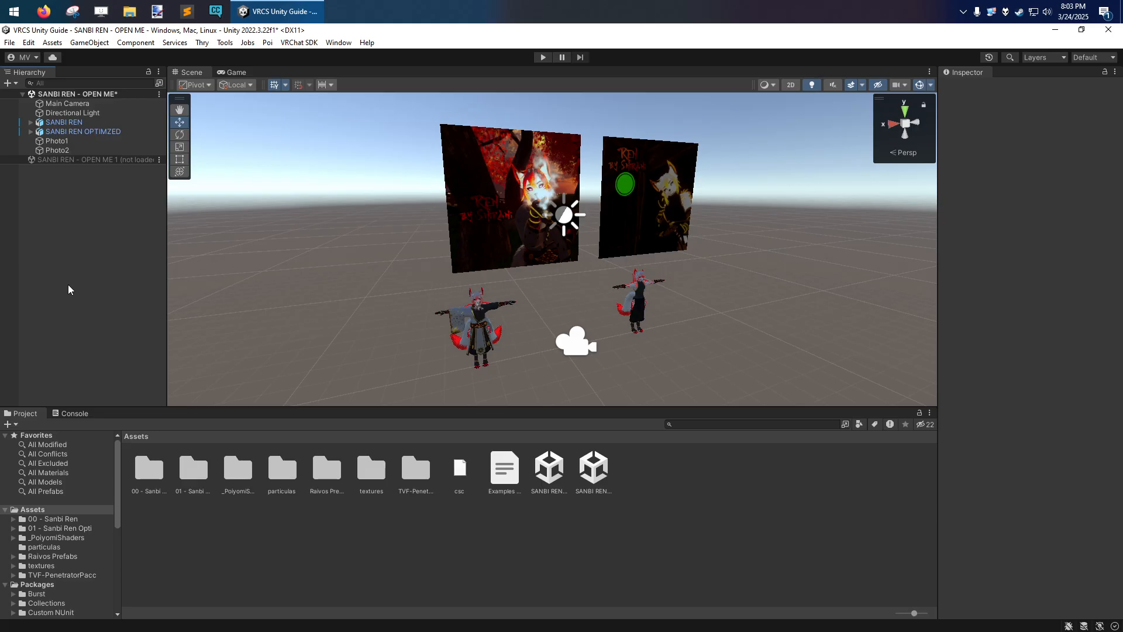
Step: Load the unloaded SANBI REN - OPEN ME 1 scene back into the Hierarchy
{"action": "right_click", "coordinate": [75, 160]}
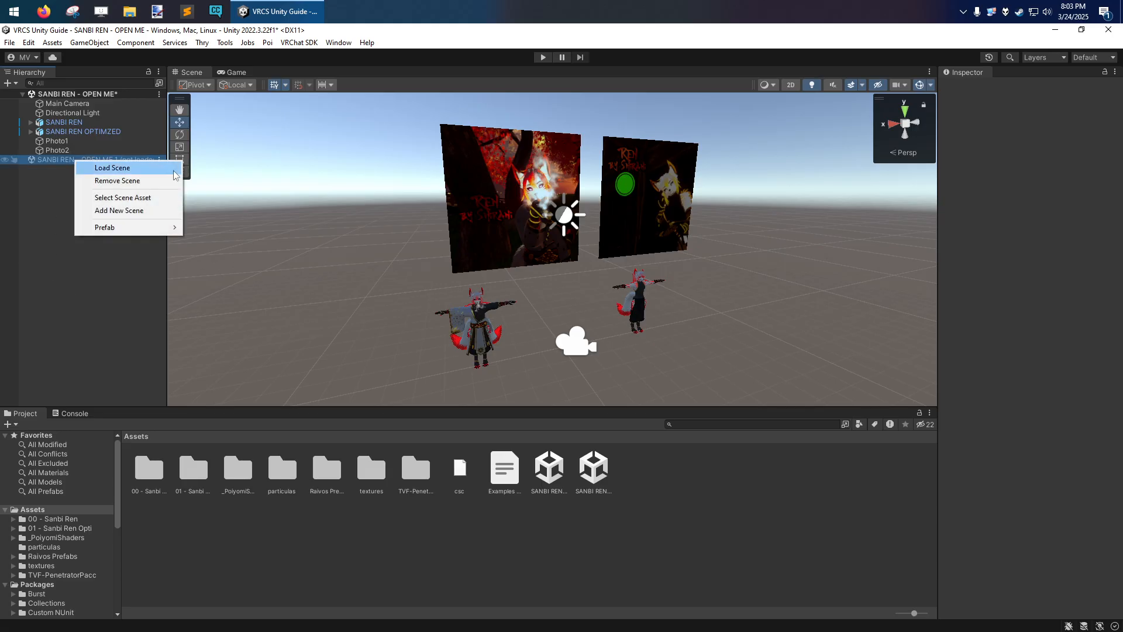
{"action": "left_click", "coordinate": [113, 168]}
{"action": "left_click", "coordinate": [93, 282]}
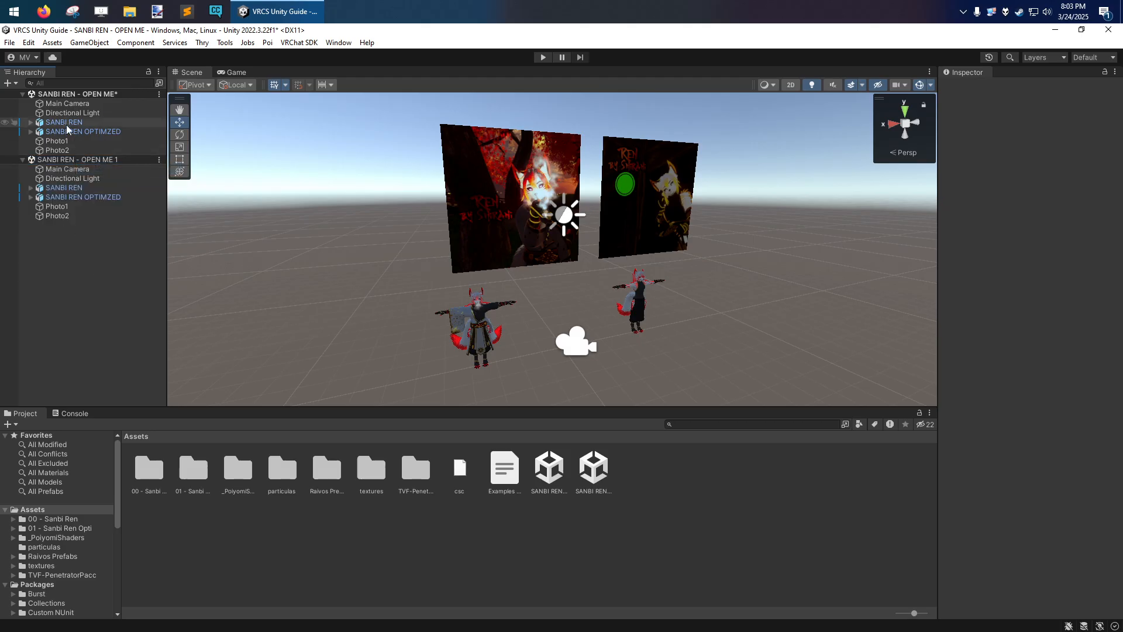
Step: Move the original scene's Directional Light into the SANBI REN - OPEN ME 1 scene, below Photo2
{"action": "left_click", "coordinate": [61, 103]}
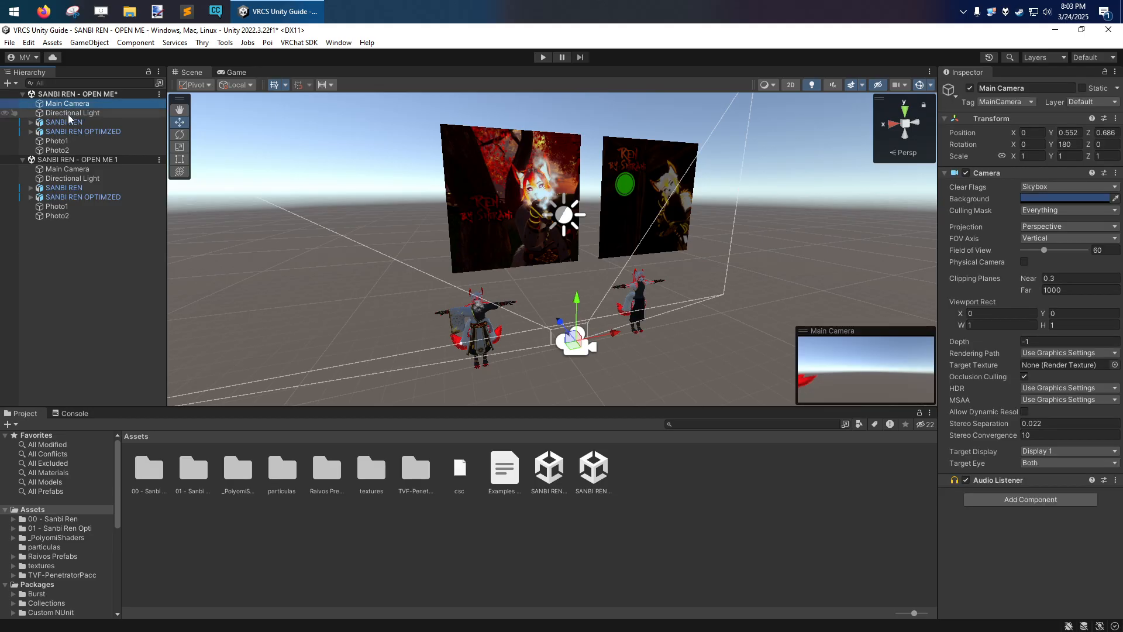
{"action": "left_click", "coordinate": [68, 113]}
{"action": "left_click", "coordinate": [76, 104]}
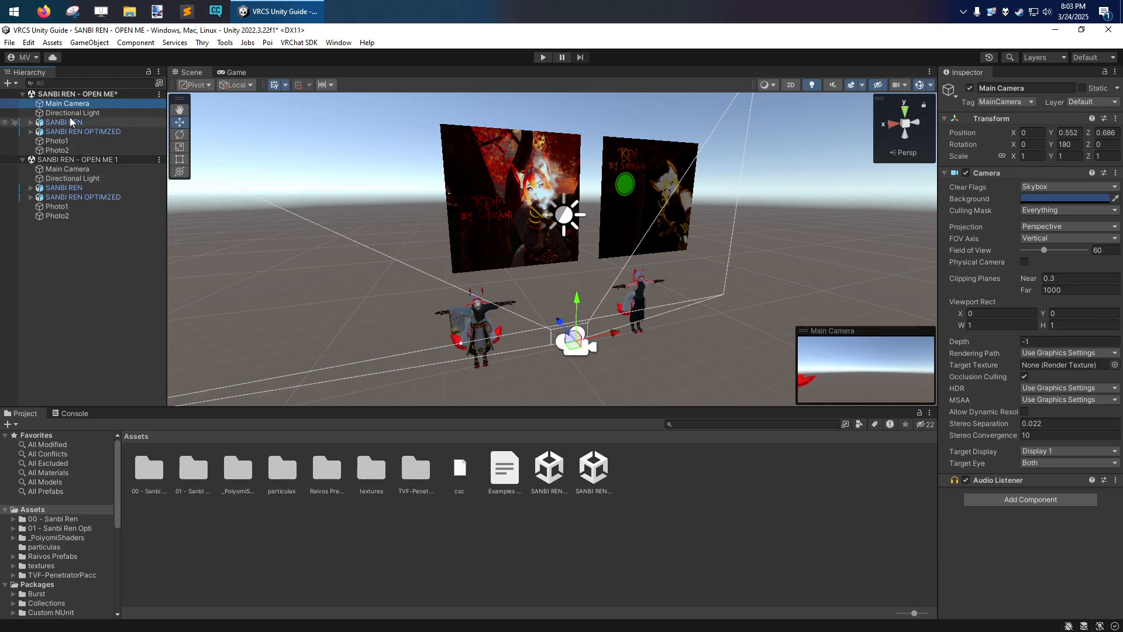
{"action": "left_click", "coordinate": [78, 113]}
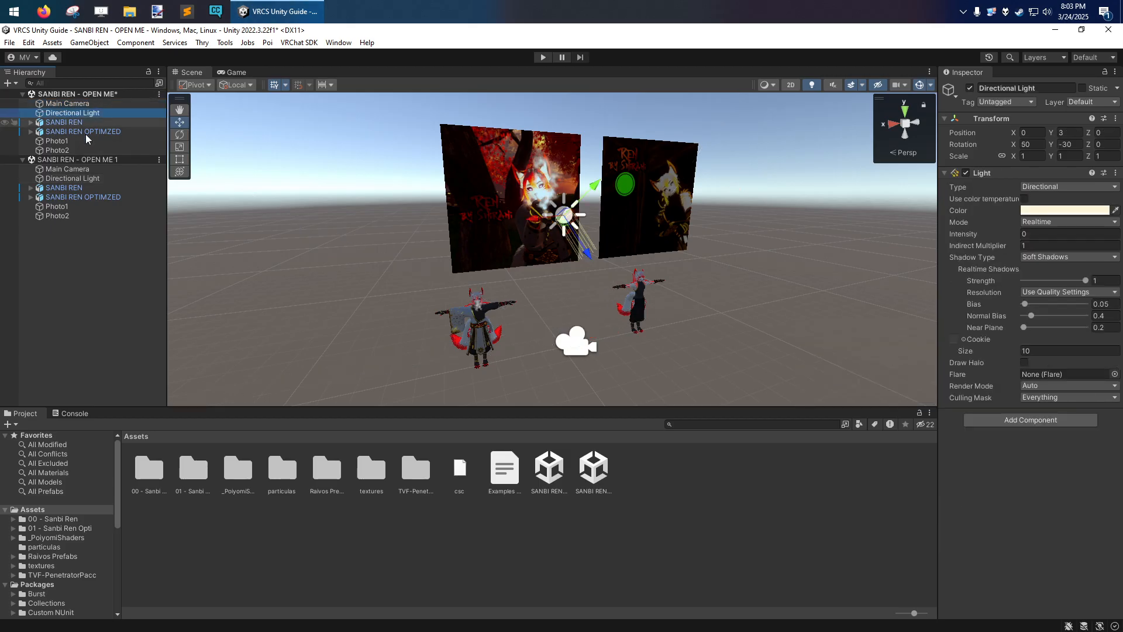
{"action": "left_click_drag", "start_coordinate": [57, 120], "coordinate": [65, 224]}
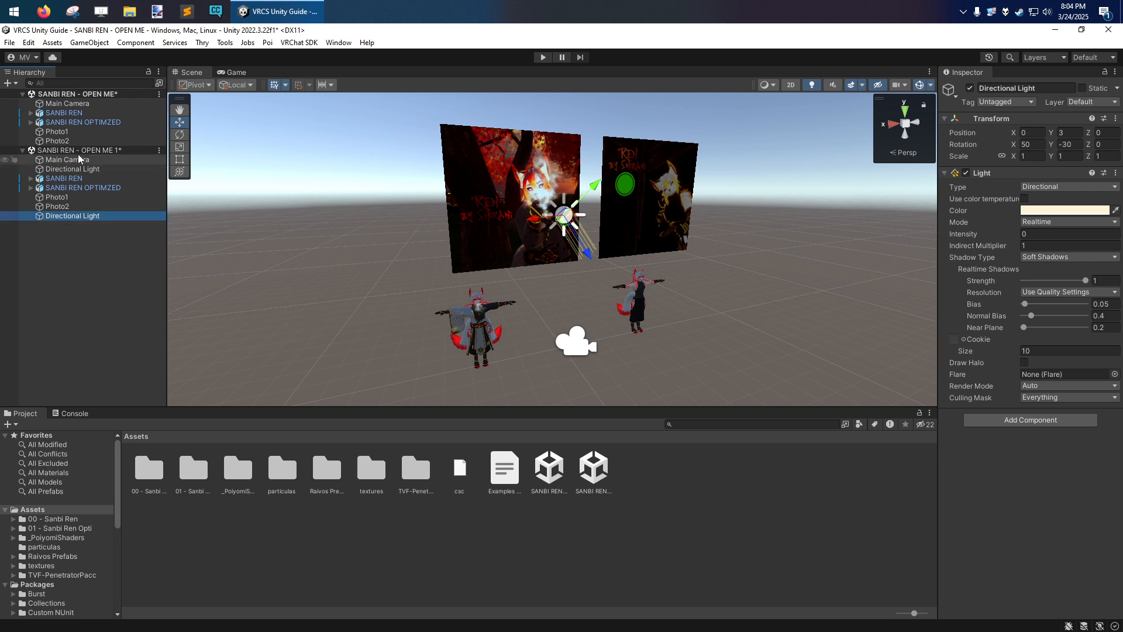
{"action": "left_click", "coordinate": [79, 153]}
{"action": "left_click", "coordinate": [75, 216]}
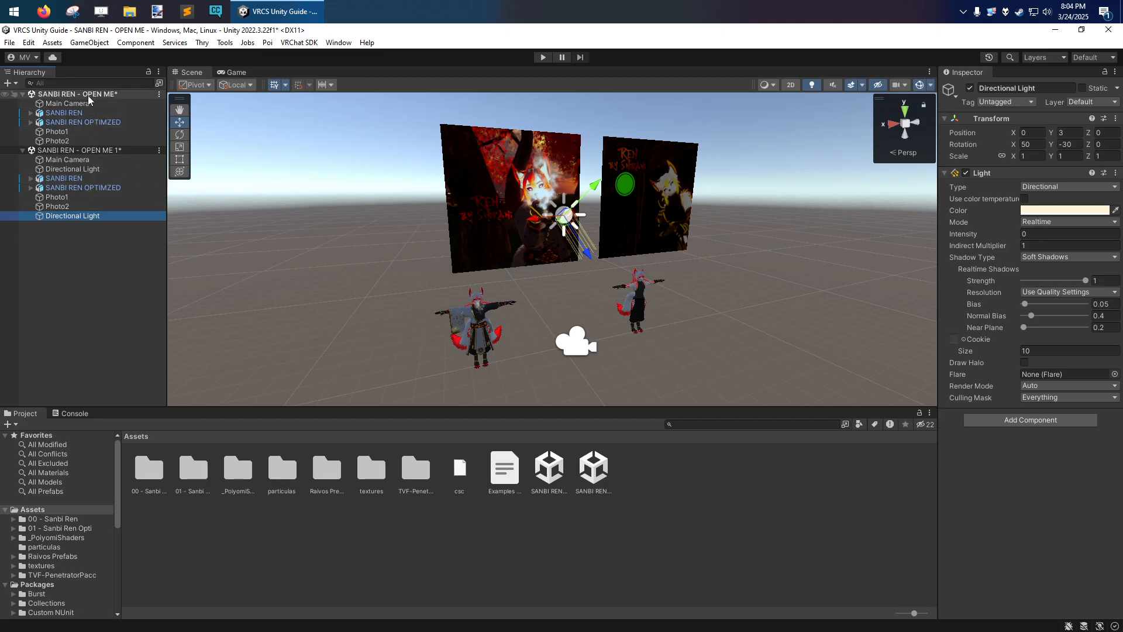
Step: Compare objects of both loaded scenes in the Inspector, including Main Camera, the moved Directional Light, Photo1 and SANBI REN OPTIMZED
{"action": "left_click", "coordinate": [75, 104]}
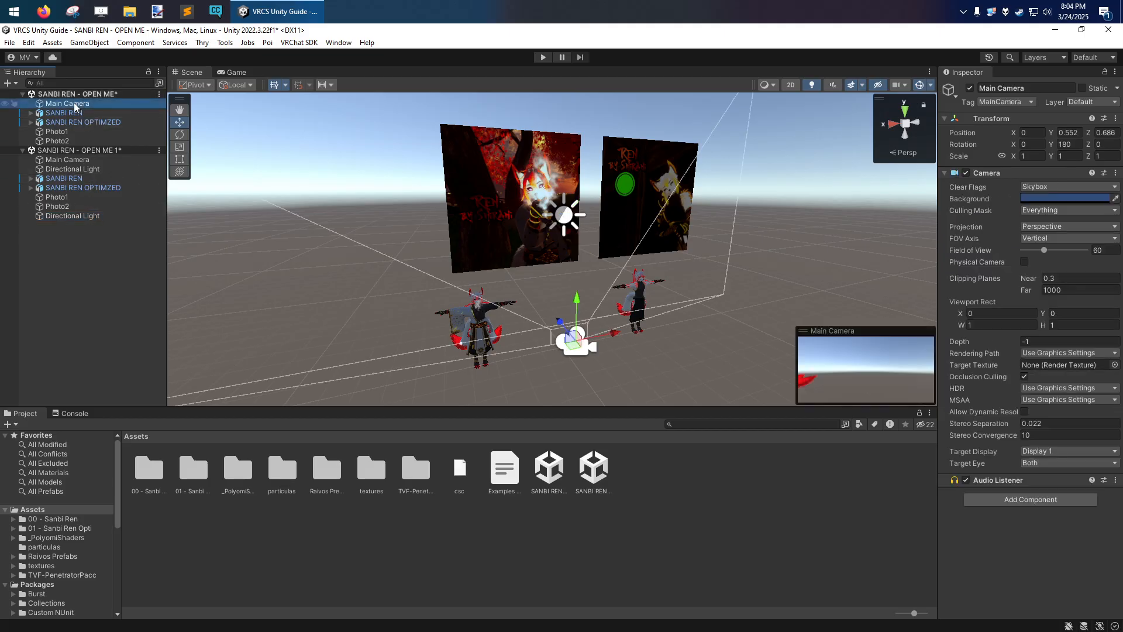
{"action": "left_click", "coordinate": [83, 151]}
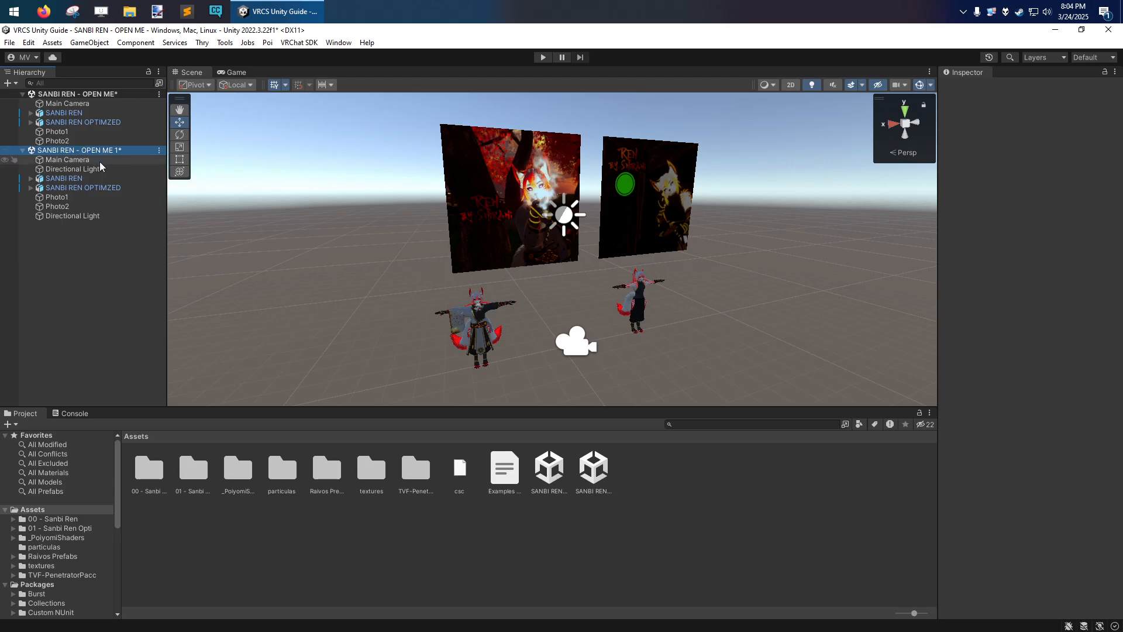
{"action": "left_click", "coordinate": [76, 215]}
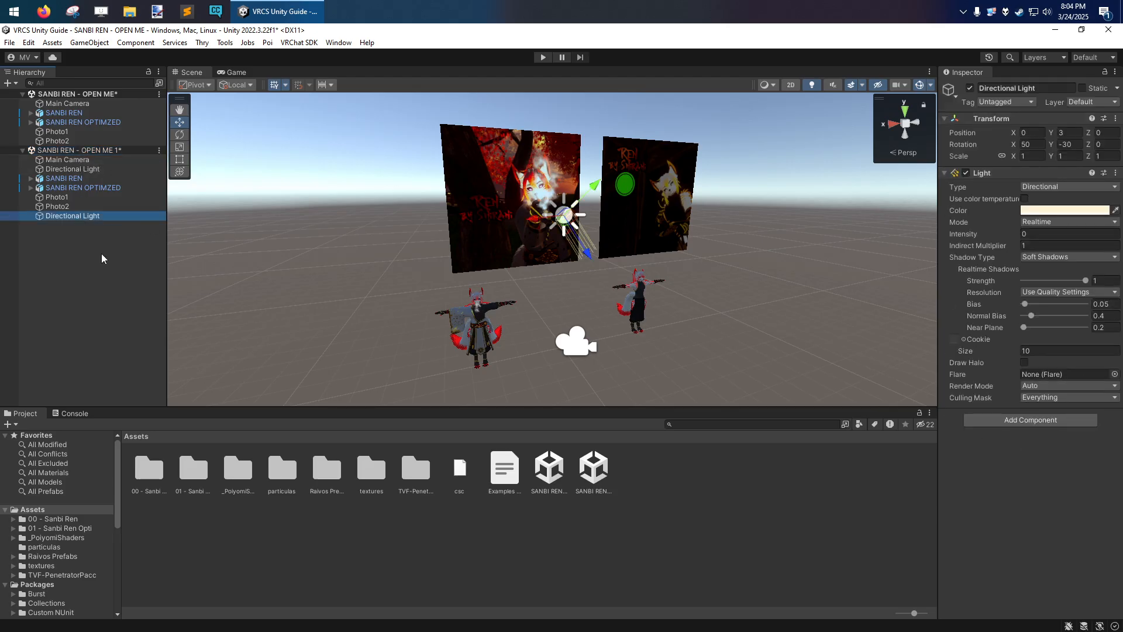
{"action": "left_click", "coordinate": [63, 160]}
{"action": "left_click", "coordinate": [71, 214]}
{"action": "left_click", "coordinate": [57, 198]}
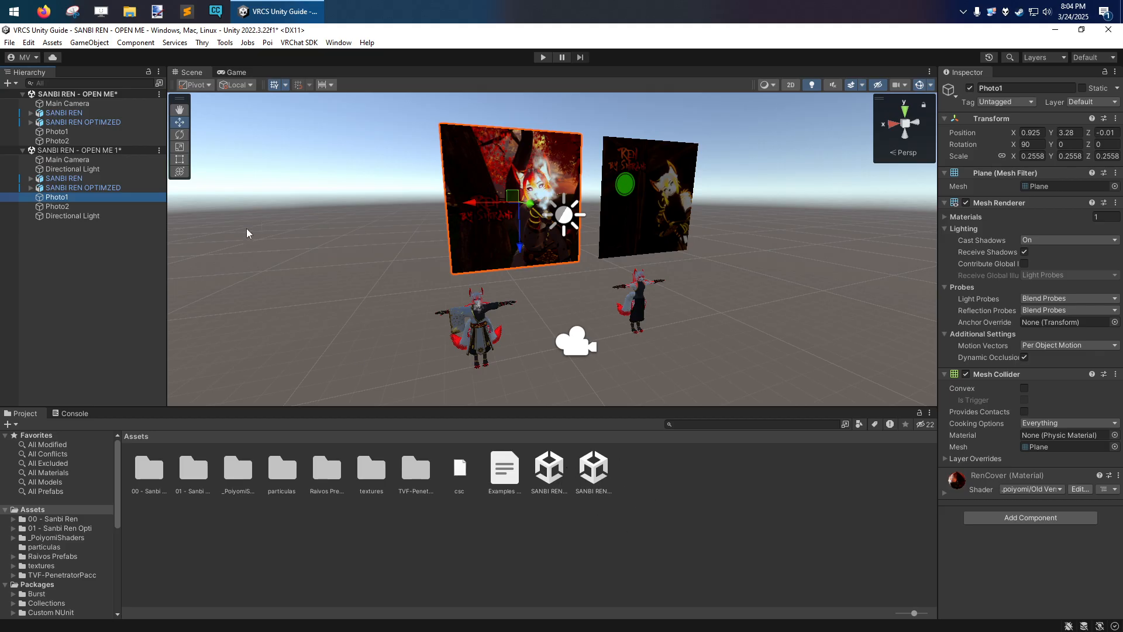
{"action": "left_click", "coordinate": [72, 122]}
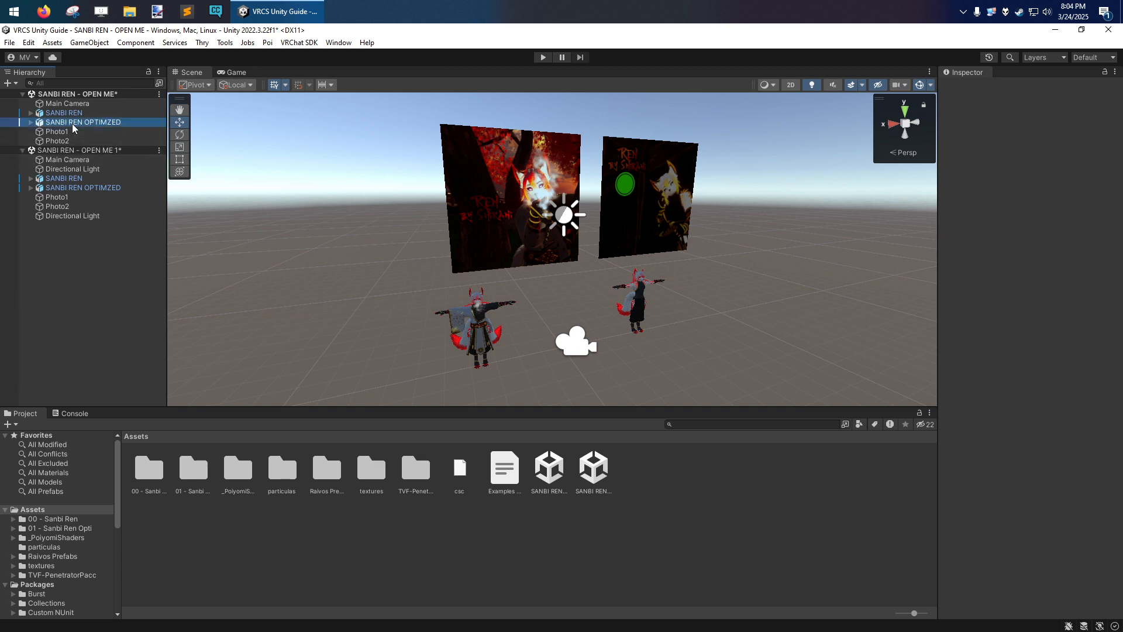
{"action": "left_click", "coordinate": [44, 295]}
Step: Move the Directional Light at the end of the duplicated scene back into the original scene, below Main Camera
{"action": "left_click", "coordinate": [76, 215]}
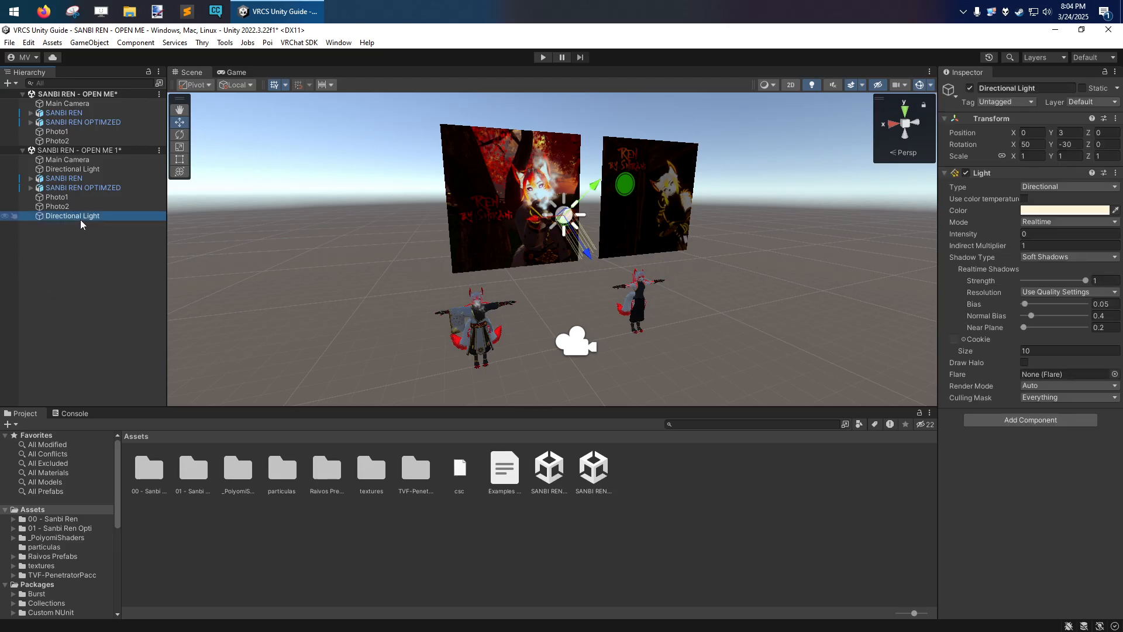
{"action": "left_click_drag", "start_coordinate": [76, 216], "coordinate": [73, 113]}
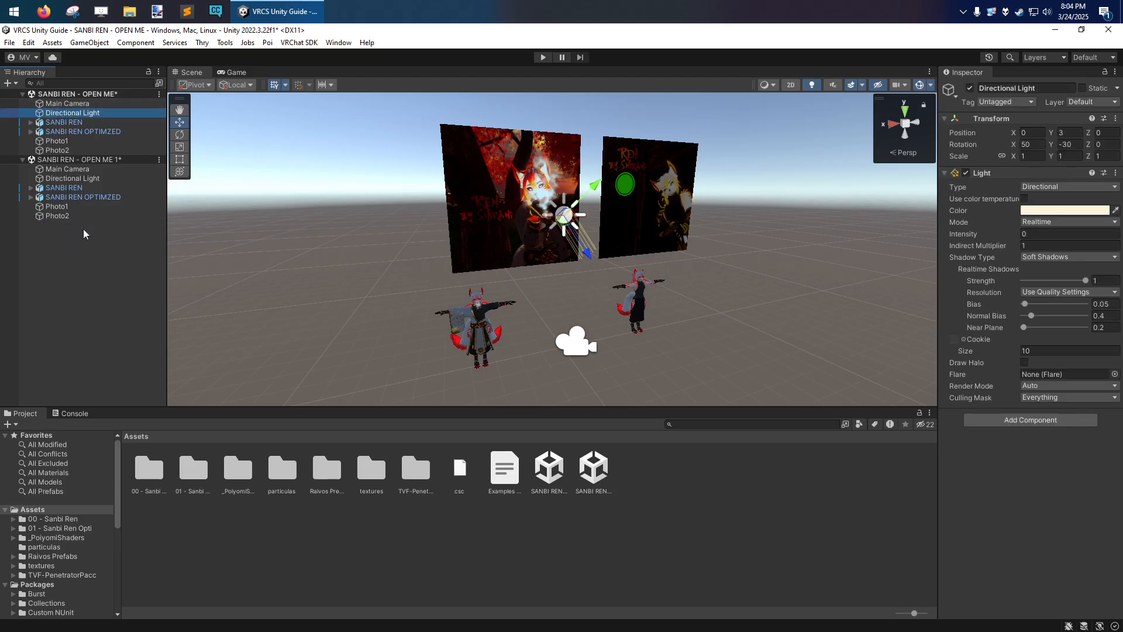
{"action": "left_click", "coordinate": [87, 241]}
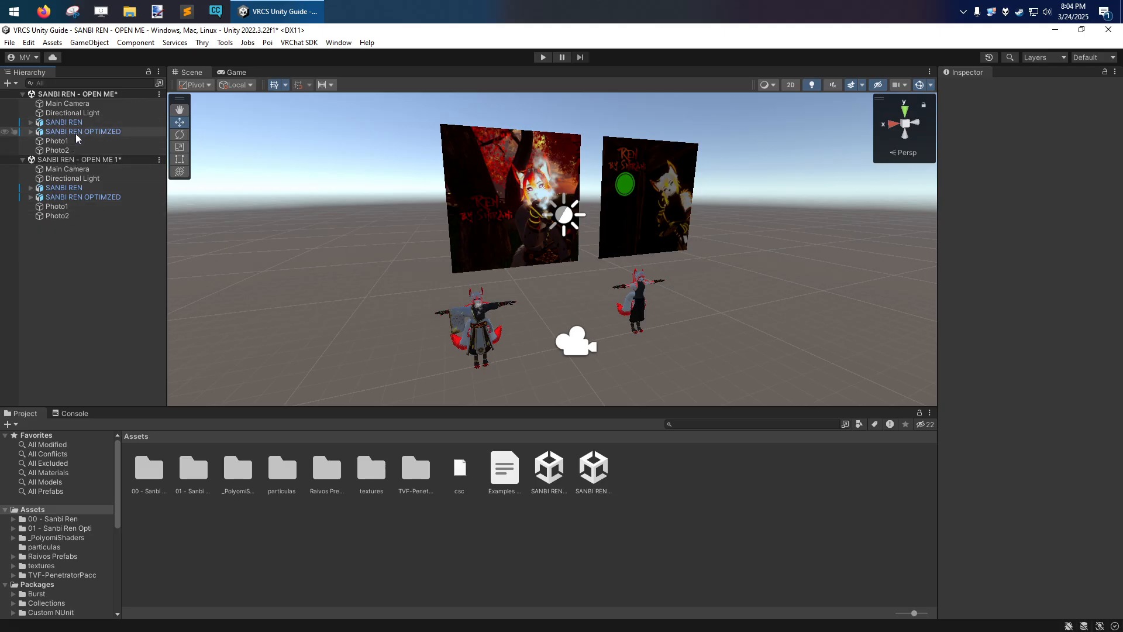
Step: Examine SANBI REN OPTIMZED, its Phys Colliders and the Directional Light, and collapse the avatar and the duplicated scene
{"action": "left_click", "coordinate": [30, 131]}
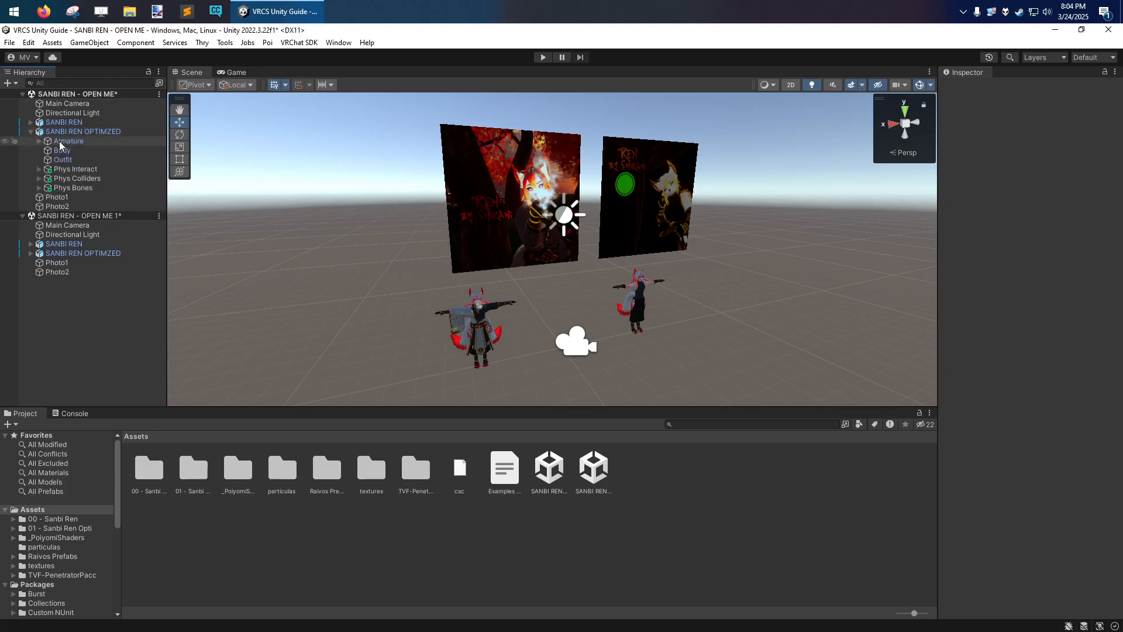
{"action": "left_click", "coordinate": [64, 132]}
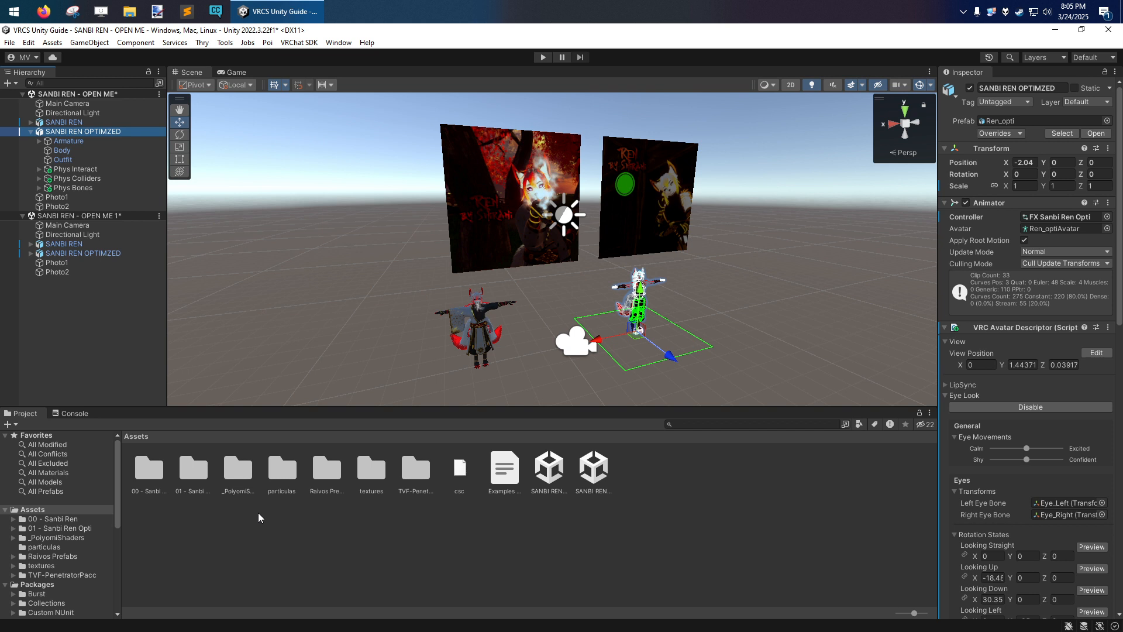
{"action": "left_click", "coordinate": [82, 178]}
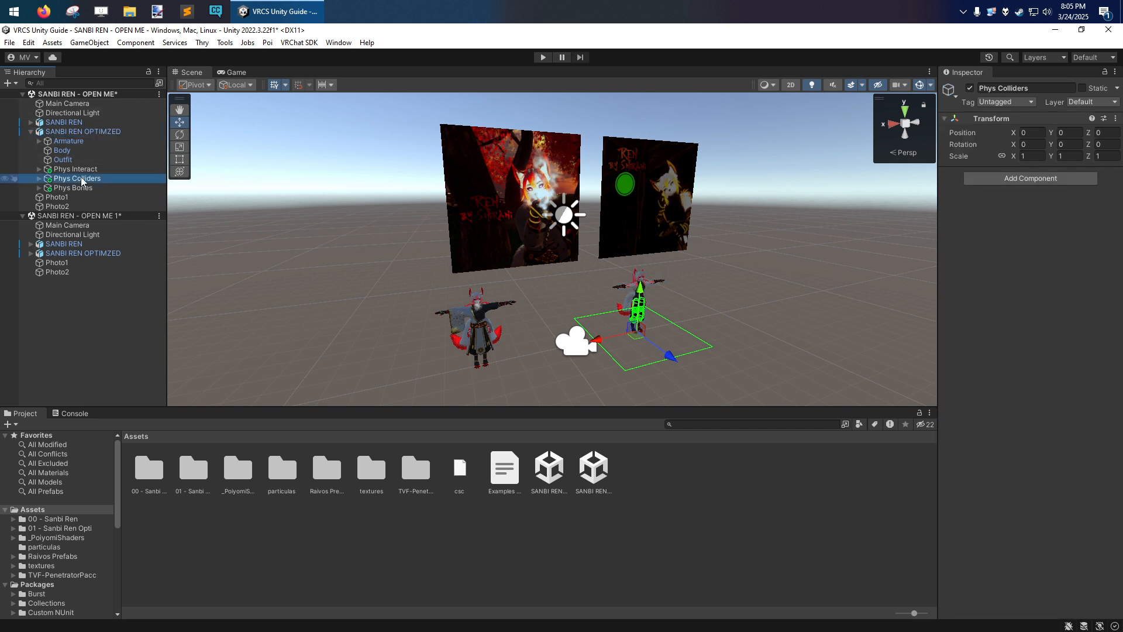
{"action": "left_click", "coordinate": [68, 115]}
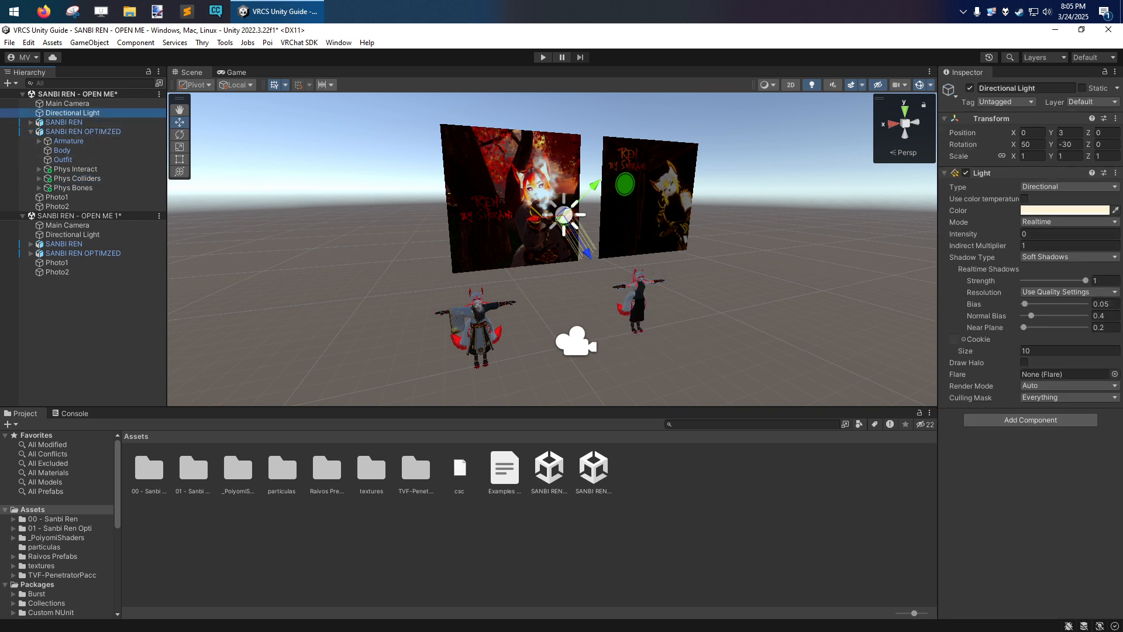
{"action": "left_click", "coordinate": [104, 94]}
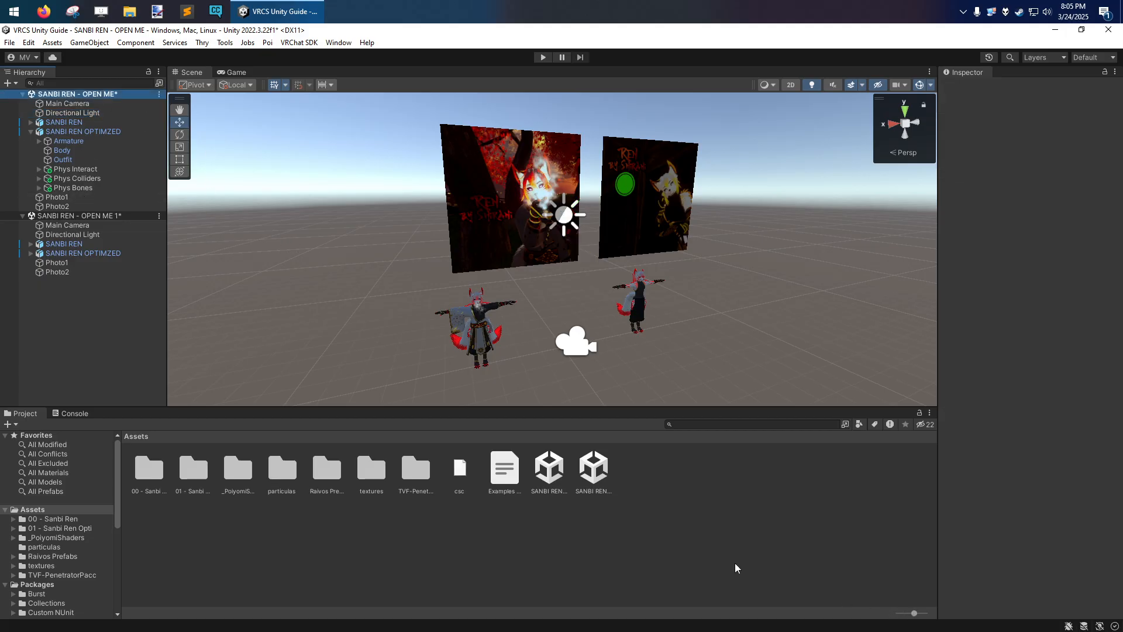
{"action": "left_click", "coordinate": [23, 216]}
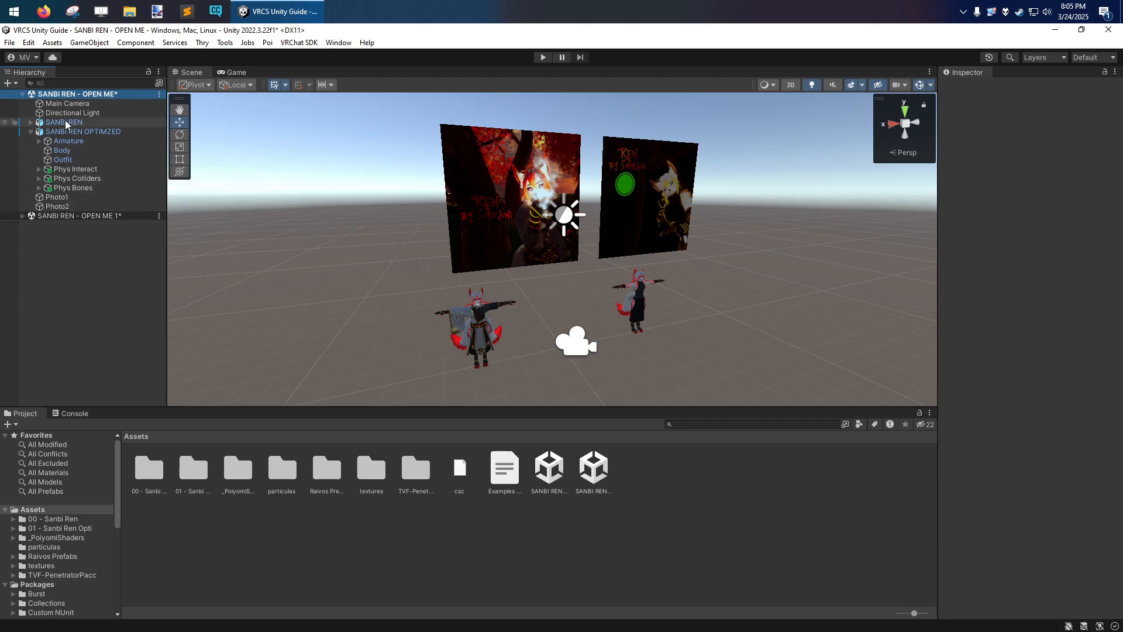
{"action": "left_click", "coordinate": [31, 131]}
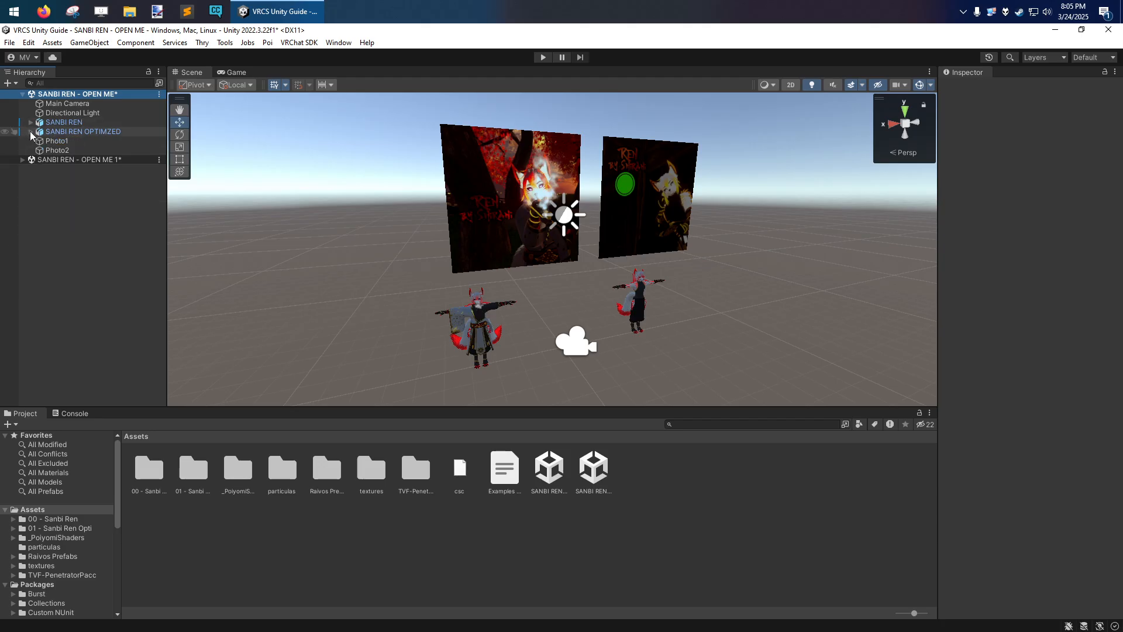
Step: Compare the components of Directional Light and Main Camera in the original scene, ending with Main Camera selected
{"action": "left_click", "coordinate": [64, 112]}
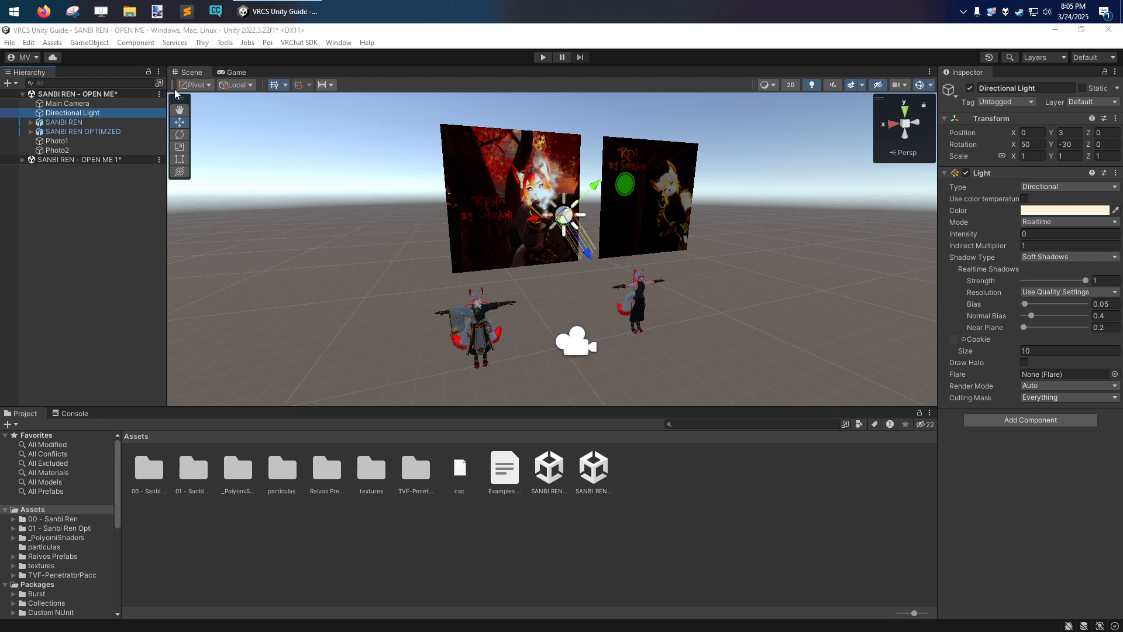
{"action": "left_click", "coordinate": [67, 103]}
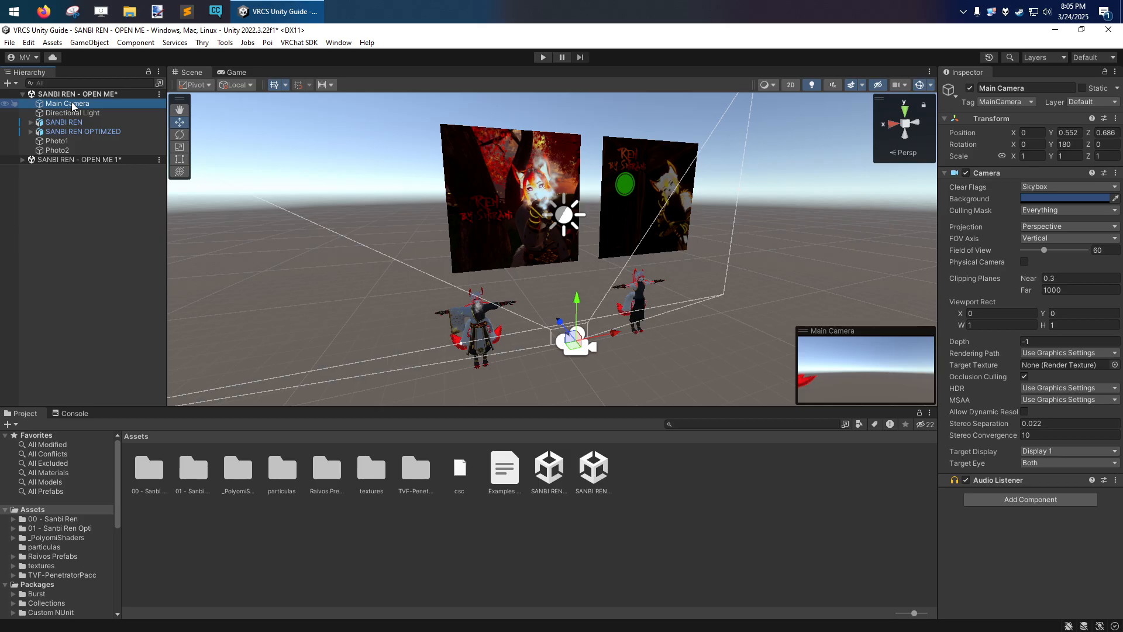
{"action": "left_click", "coordinate": [87, 113]}
{"action": "left_click", "coordinate": [76, 104]}
{"action": "left_click", "coordinate": [69, 111]}
{"action": "left_click", "coordinate": [72, 104]}
Step: View the tags available for Main Camera, keeping MainCamera assigned
{"action": "left_click", "coordinate": [1013, 103]}
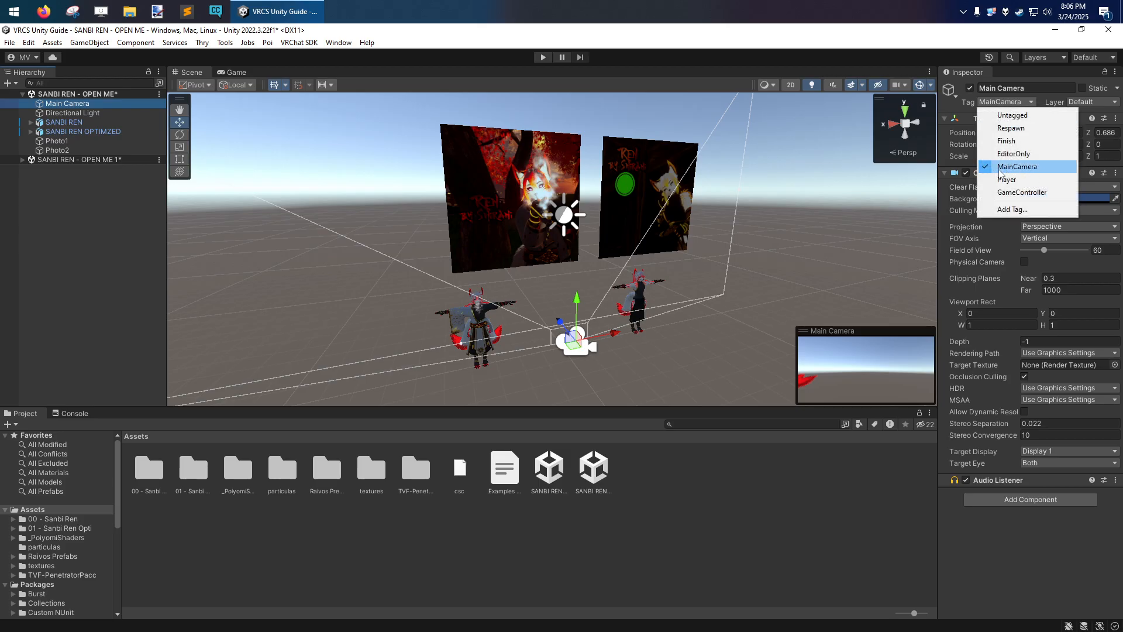
{"action": "left_click", "coordinate": [992, 102]}
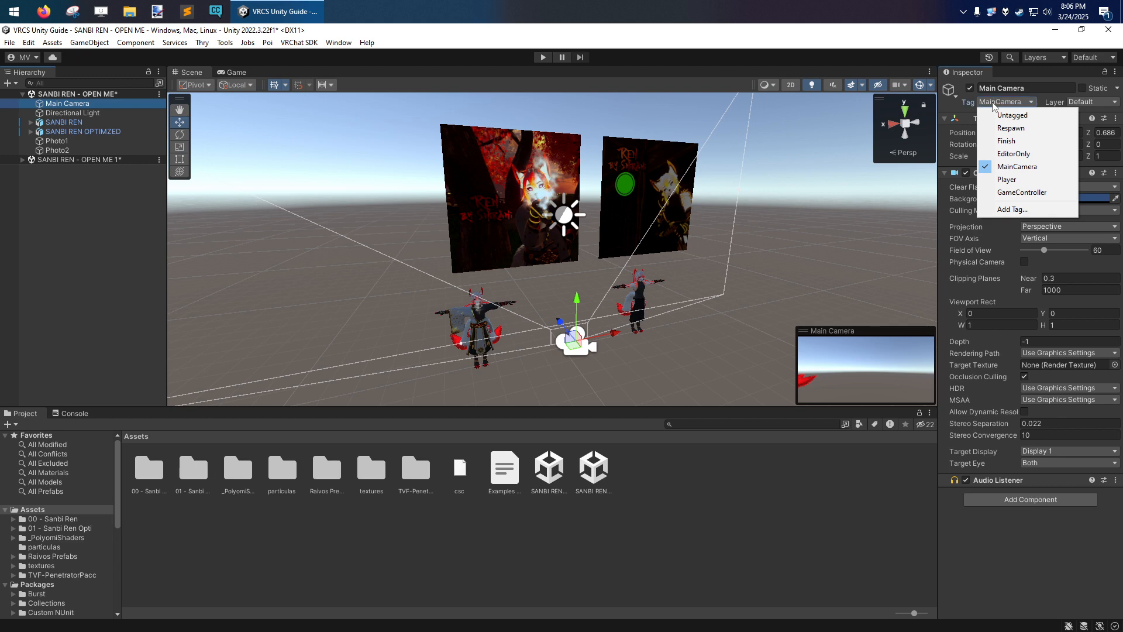
{"action": "left_click", "coordinate": [993, 105]}
Step: Duplicate Main Camera and align the copy with a close-up view of the SANBI REN OPTIMZED avatar's face
{"action": "left_click", "coordinate": [73, 112]}
{"action": "left_click", "coordinate": [72, 105]}
{"action": "key", "text": "ctrl+d"}
{"action": "right_click_drag", "start_coordinate": [667, 316], "coordinate": [547, 284]}
{"action": "key", "text": "w"}
{"action": "key", "text": "ctrl+shift+f"}
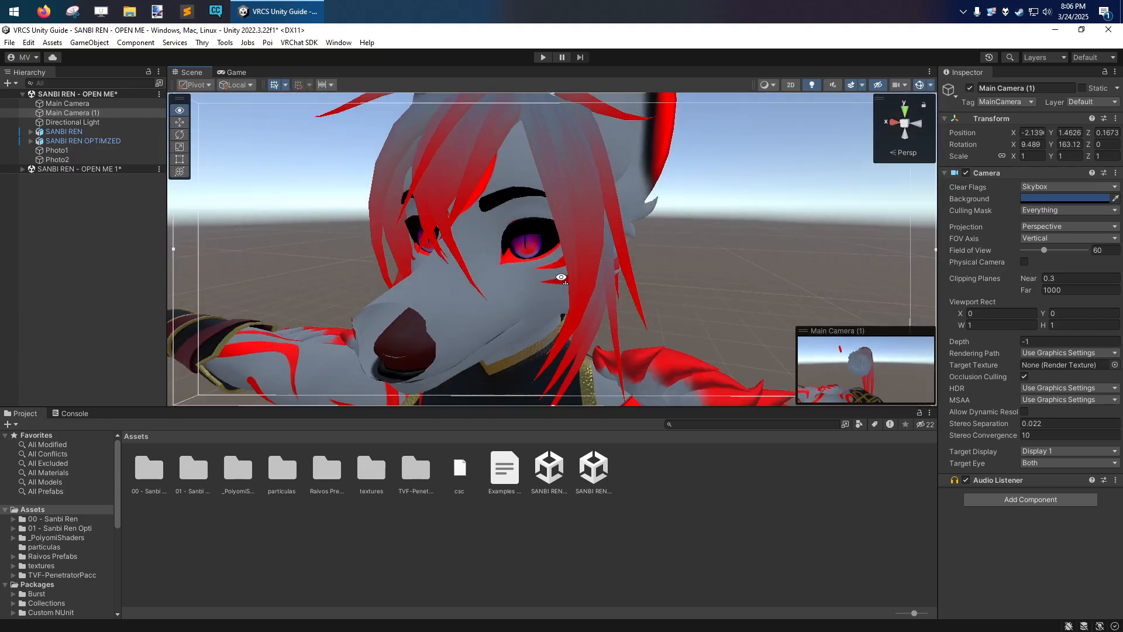
{"action": "key", "text": "f"}
{"action": "right_click_drag", "start_coordinate": [542, 272], "coordinate": [569, 241]}
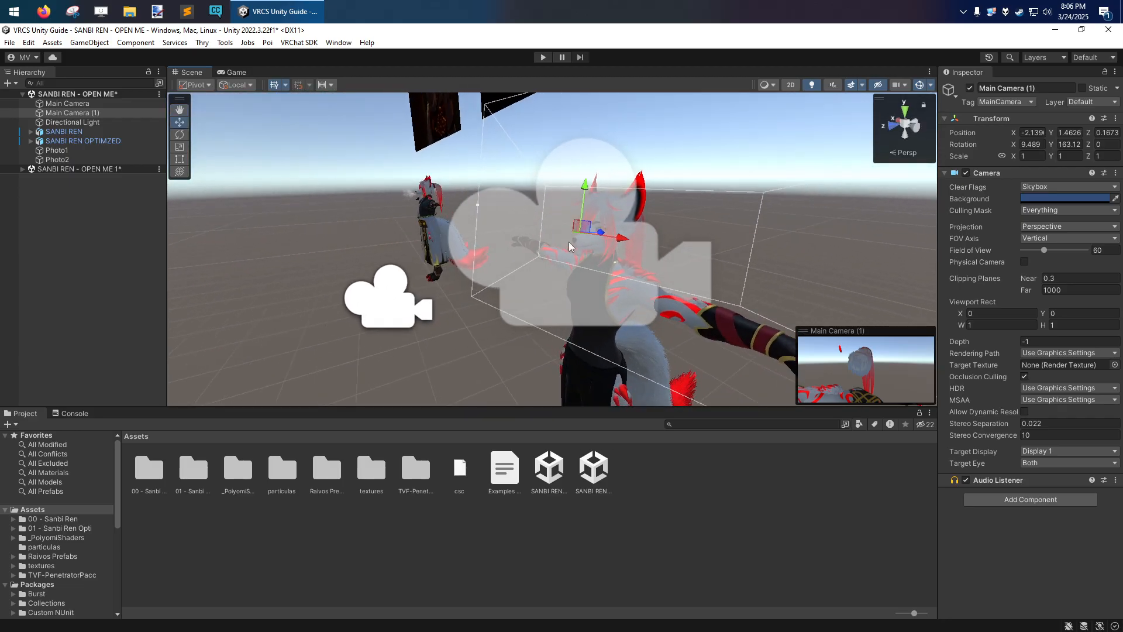
Step: Show the Game view and set the tag of Main Camera (1) to Untagged
{"action": "left_click", "coordinate": [229, 72]}
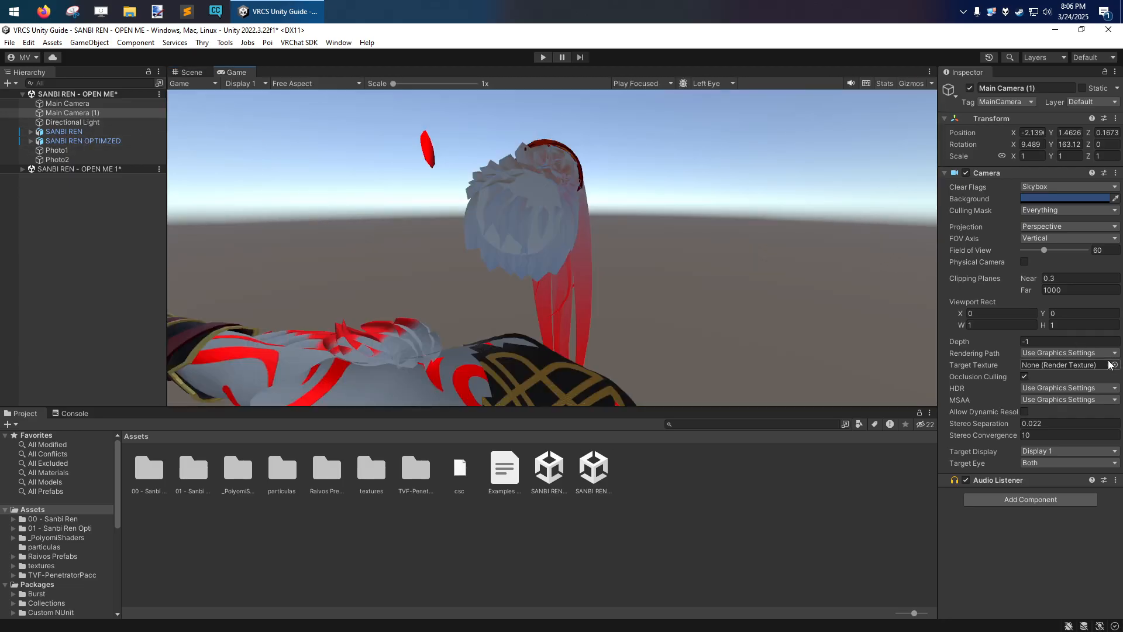
{"action": "left_click", "coordinate": [1004, 101]}
{"action": "left_click", "coordinate": [1012, 113]}
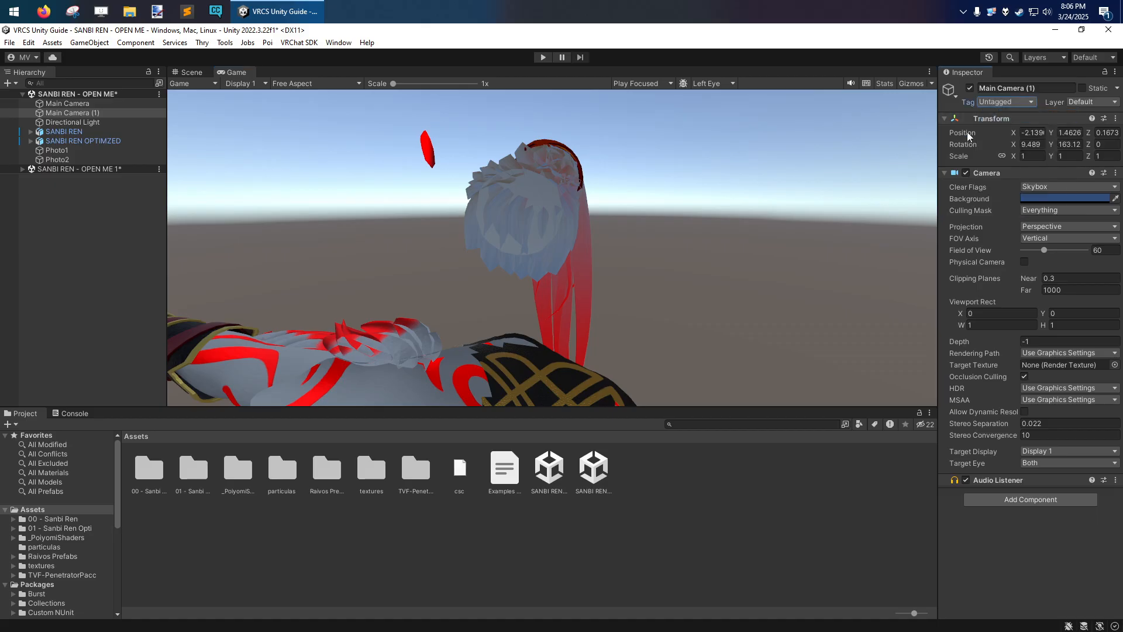
Step: Set the target display of Main Camera (1) to Display 2 and show Display 2 in the Game view
{"action": "left_click", "coordinate": [1047, 451]}
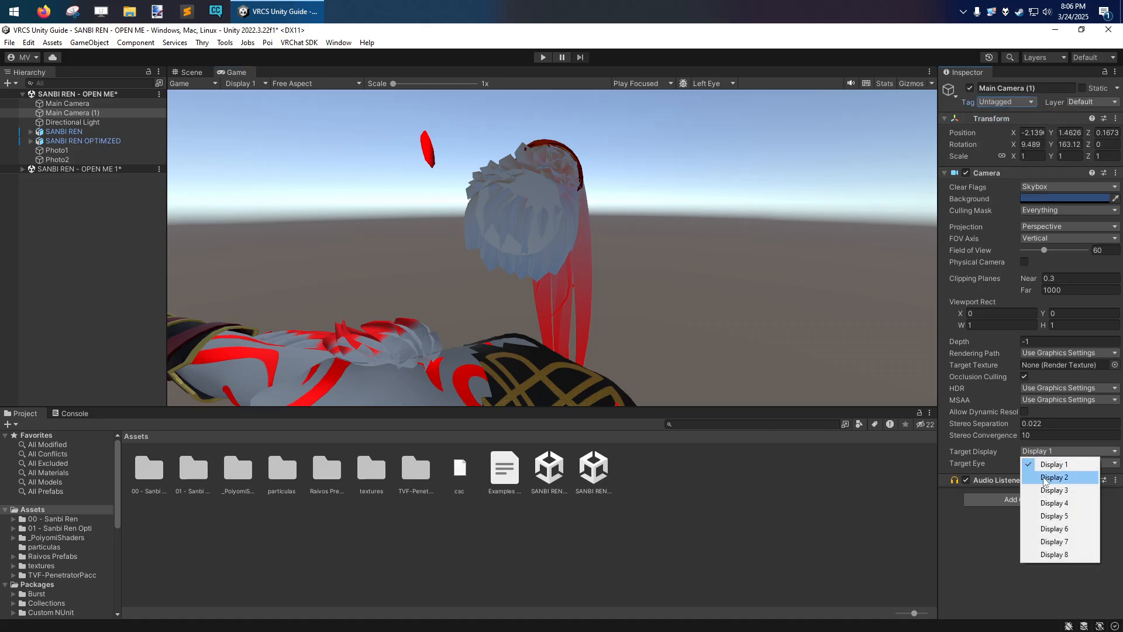
{"action": "left_click", "coordinate": [1047, 475]}
{"action": "left_click", "coordinate": [241, 84]}
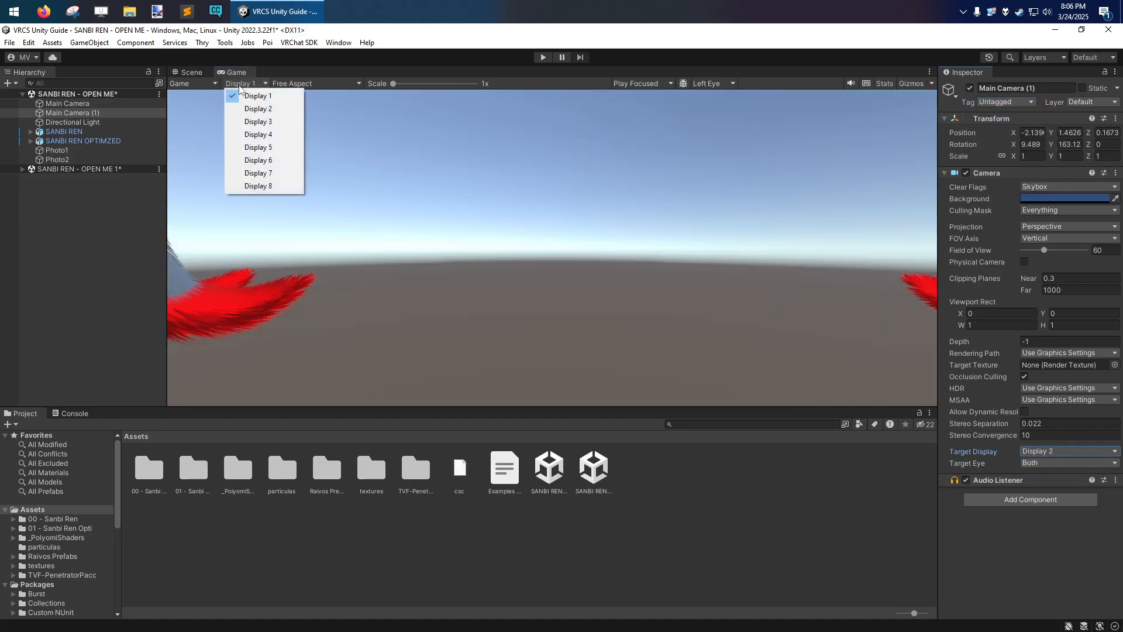
{"action": "left_click", "coordinate": [261, 109]}
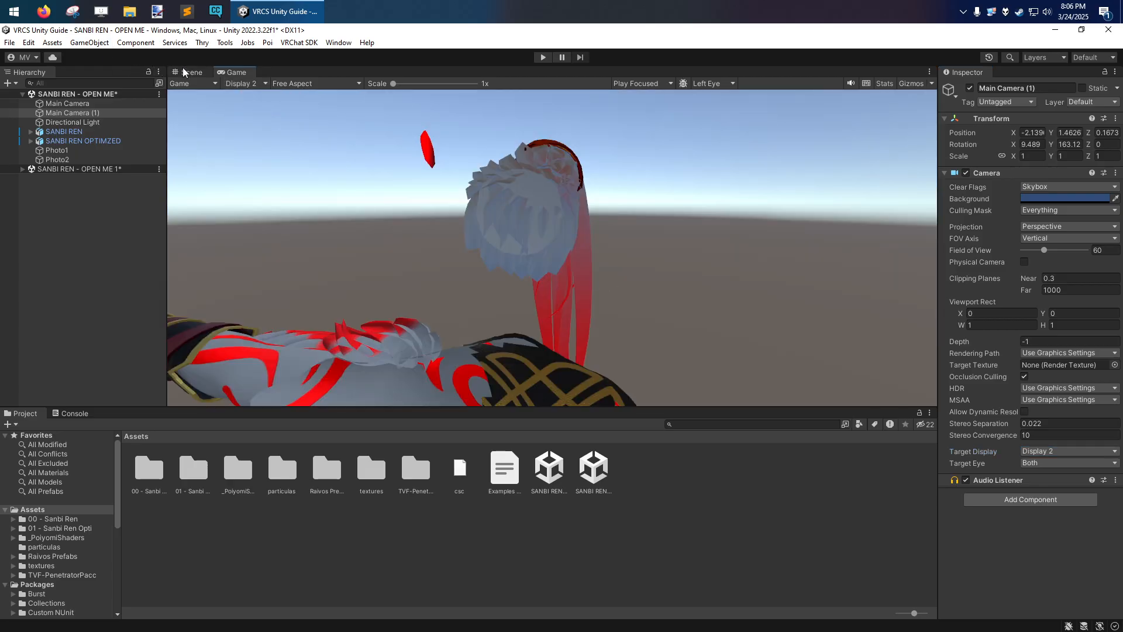
Step: Move Main Camera (1) in front of SANBI REN OPTIMZED to about X -2.254, Y 1.528, Z 0.543 and check its Game view
{"action": "left_click", "coordinate": [201, 74]}
{"action": "right_click_drag", "start_coordinate": [624, 276], "coordinate": [524, 272]}
{"action": "key", "text": "d"}
{"action": "left_click_drag", "start_coordinate": [441, 245], "coordinate": [267, 227]}
{"action": "right_click_drag", "start_coordinate": [411, 272], "coordinate": [447, 275]}
{"action": "key", "text": "a"}
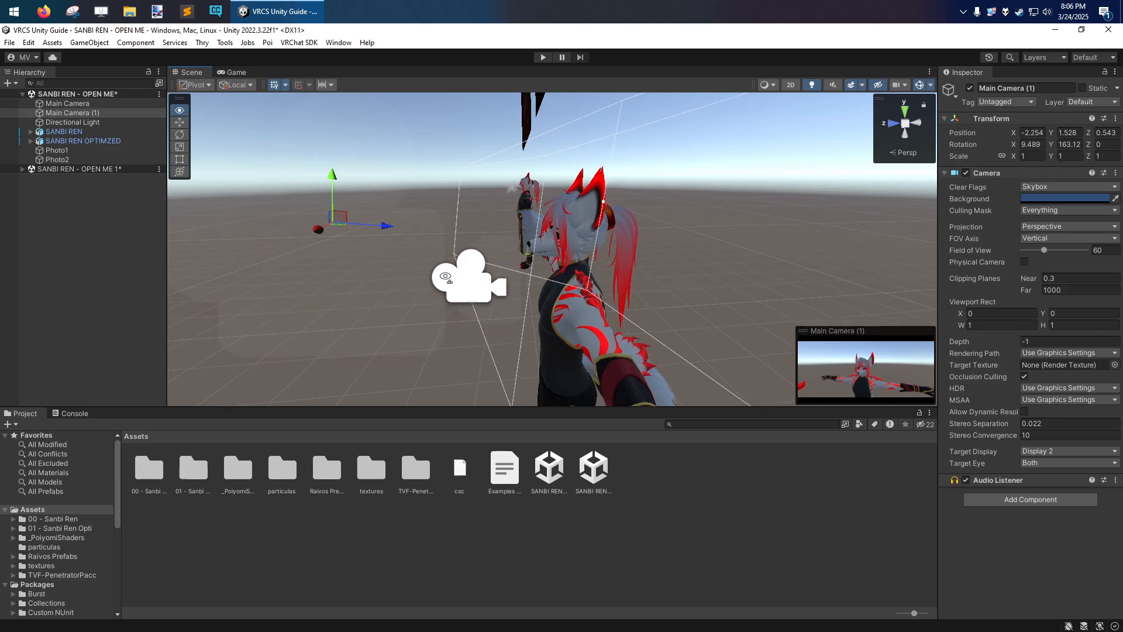
{"action": "left_click", "coordinate": [235, 73]}
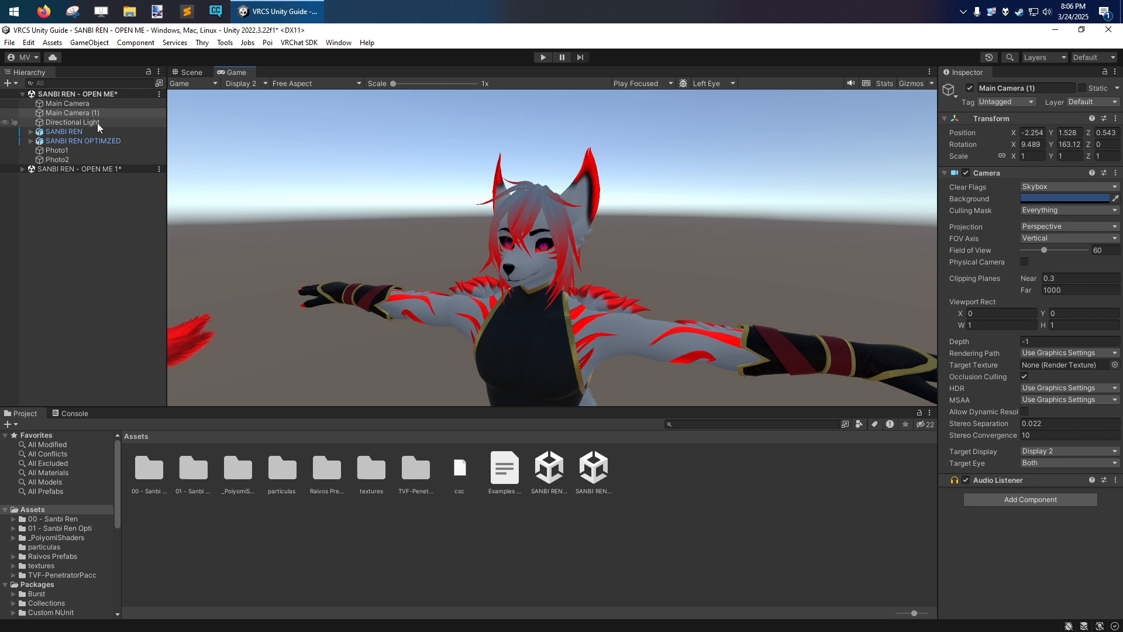
Step: Compare the Inspector components of Main Camera (1) and SANBI REN, and clear the selection
{"action": "left_click", "coordinate": [73, 112]}
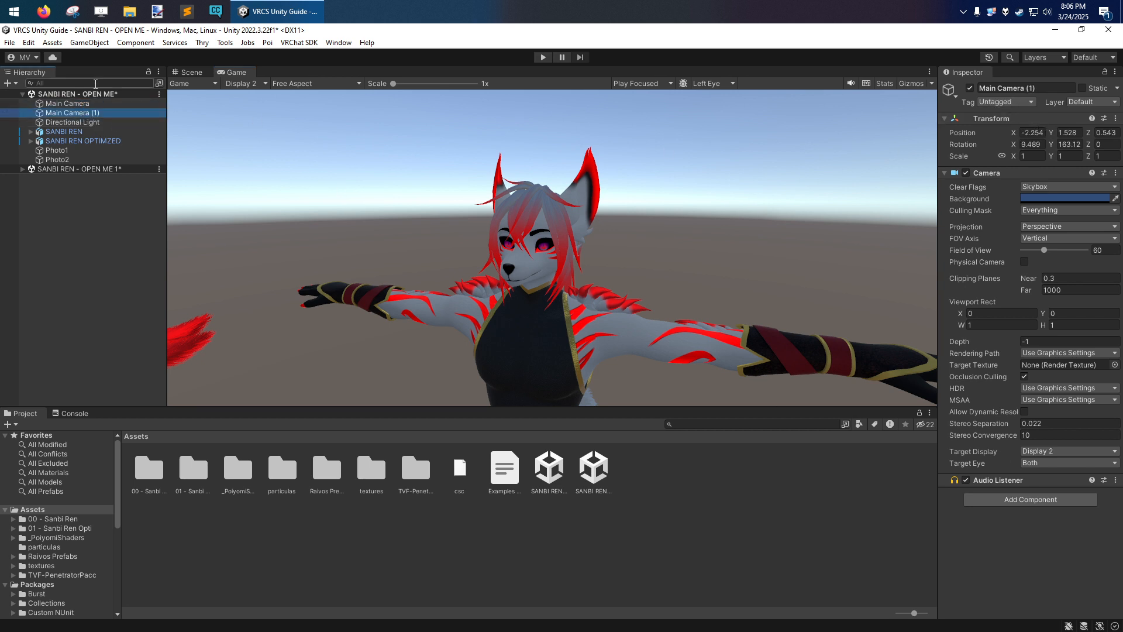
{"action": "left_click", "coordinate": [64, 131]}
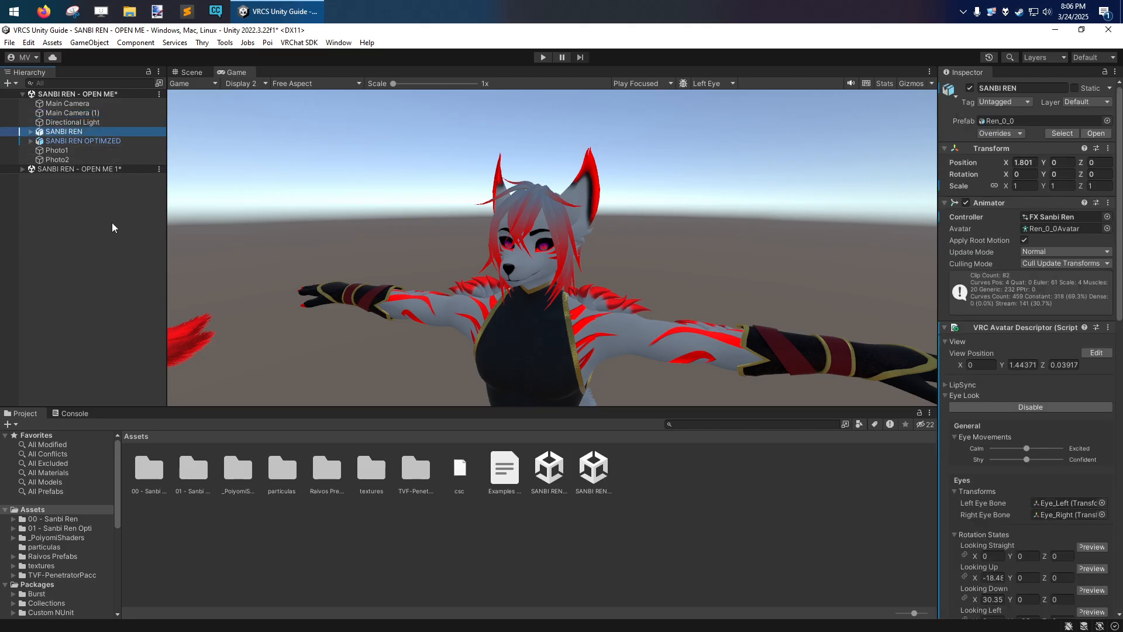
{"action": "left_click", "coordinate": [72, 188]}
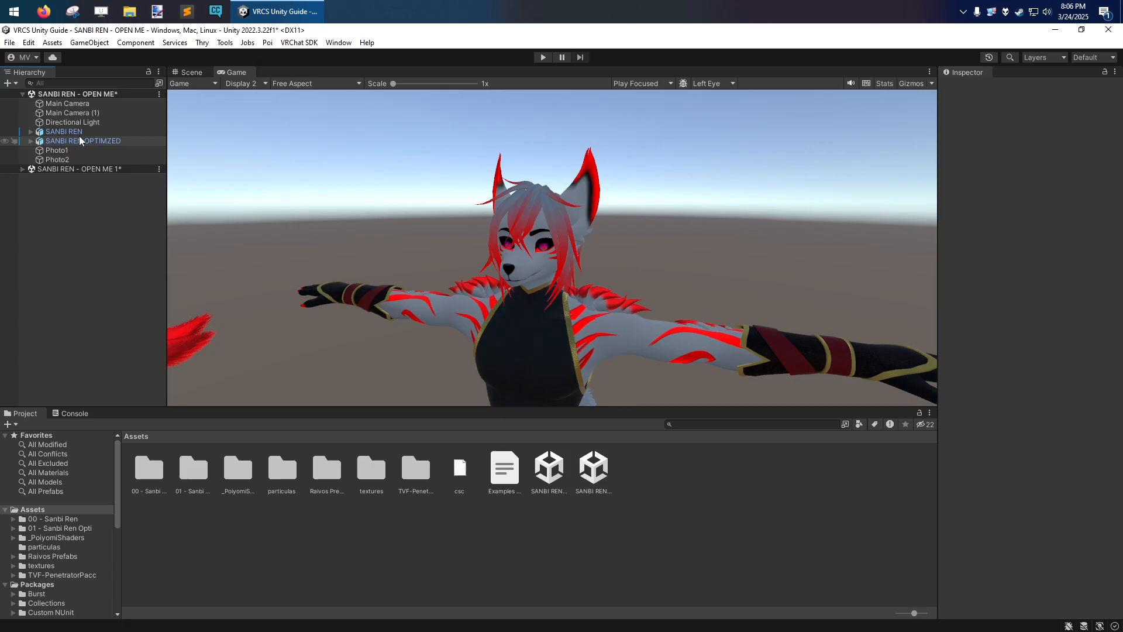
{"action": "left_click", "coordinate": [73, 113]}
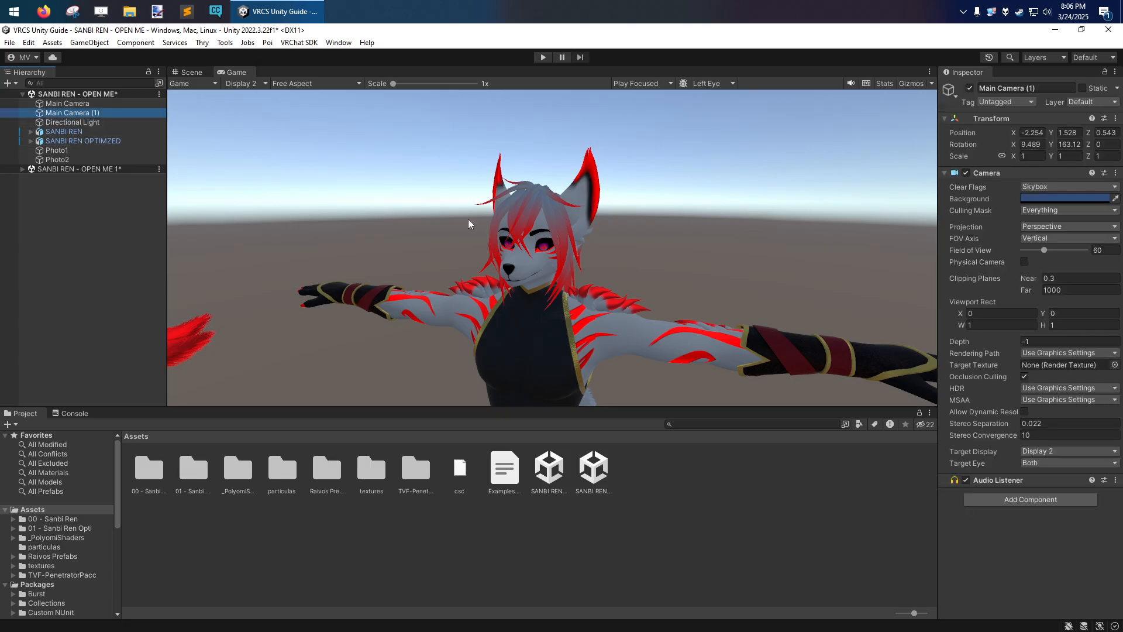
{"action": "left_click", "coordinate": [85, 267]}
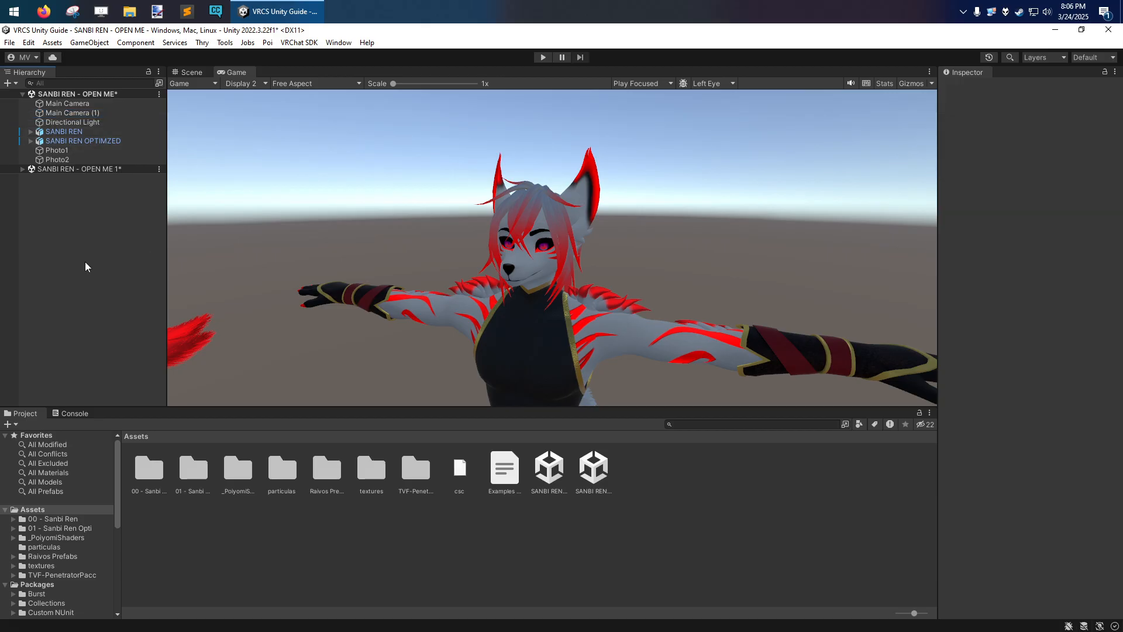
Step: Return to the Scene view and examine the Directional Light's components
{"action": "left_click", "coordinate": [192, 72]}
{"action": "right_click_drag", "start_coordinate": [336, 206], "coordinate": [576, 235]}
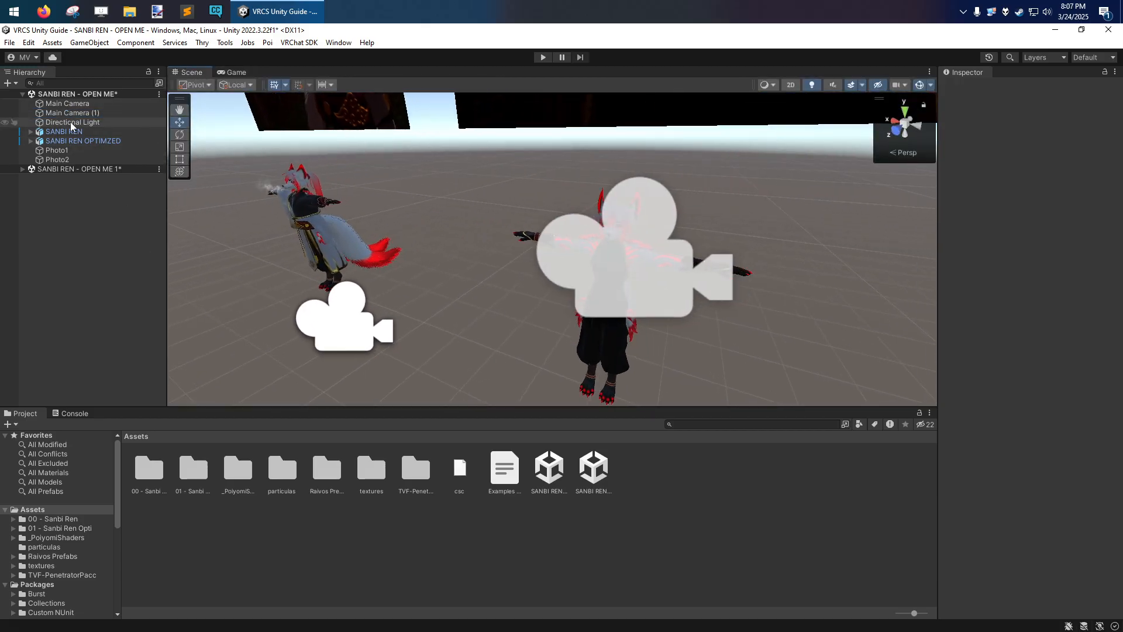
{"action": "left_click", "coordinate": [70, 121]}
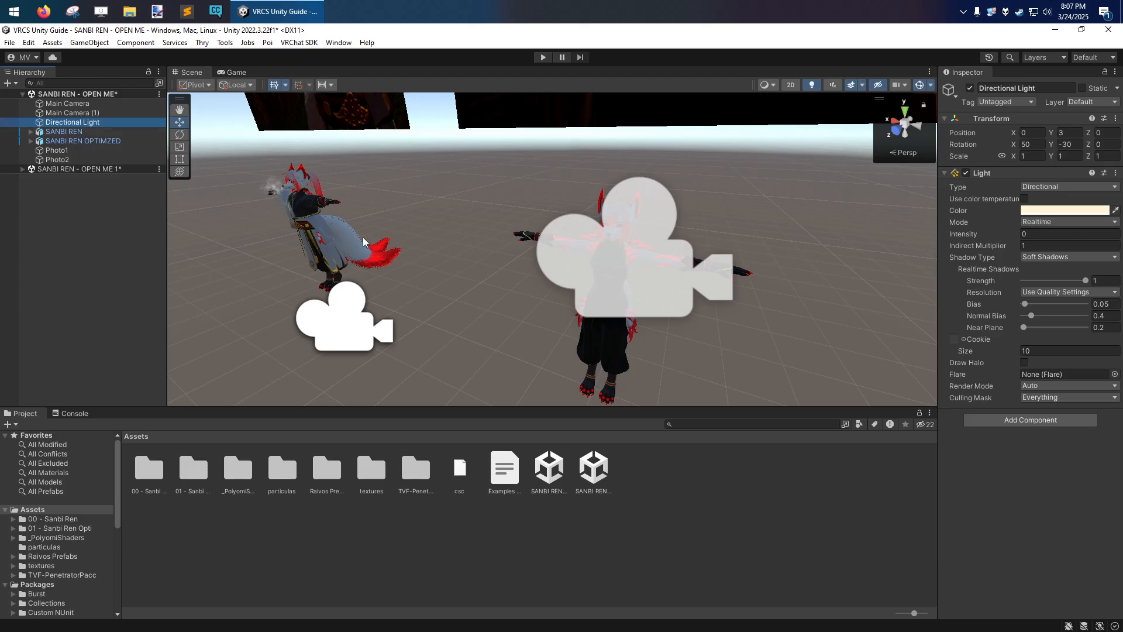
{"action": "right_click_drag", "start_coordinate": [427, 241], "coordinate": [396, 247]}
{"action": "key", "text": "w"}
Step: Examine the Photo1 and Photo2 planes and the SANBI REN OPTIMZED avatar in the Inspector
{"action": "left_click", "coordinate": [49, 152]}
{"action": "right_click_drag", "start_coordinate": [359, 319], "coordinate": [396, 240]}
{"action": "key", "text": "s"}
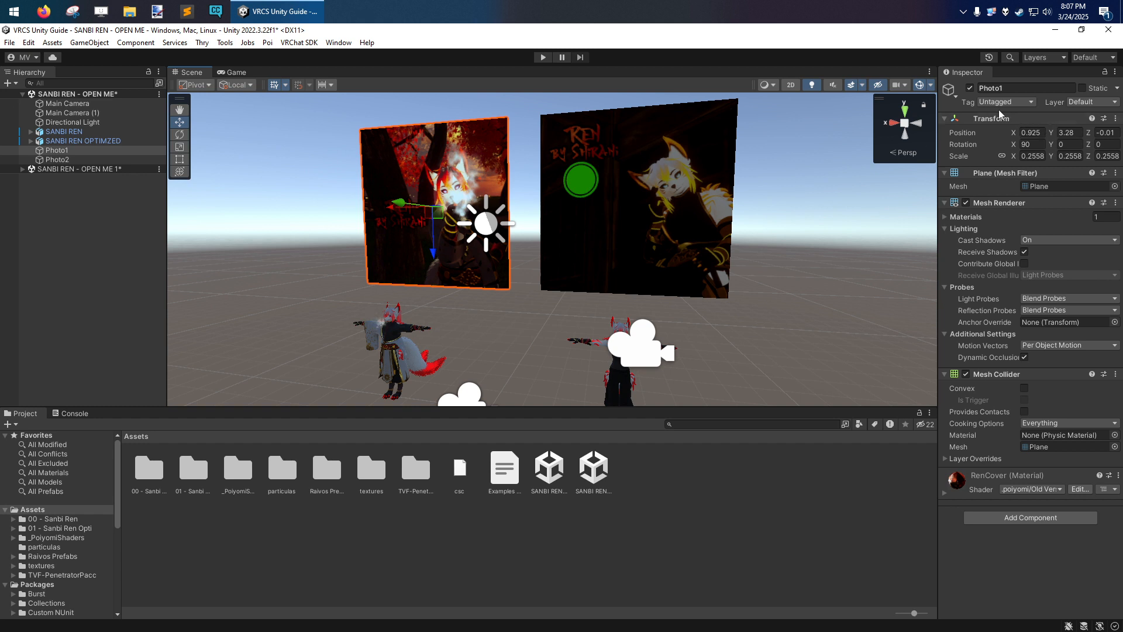
{"action": "left_click", "coordinate": [64, 160]}
{"action": "left_click", "coordinate": [64, 151]}
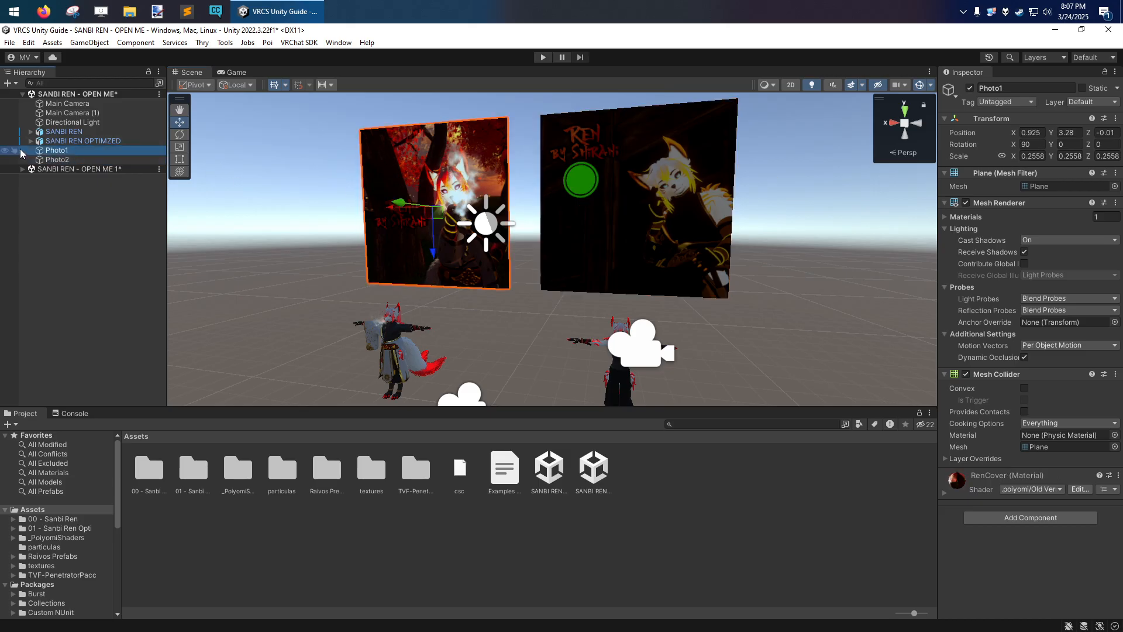
{"action": "left_click", "coordinate": [65, 142]}
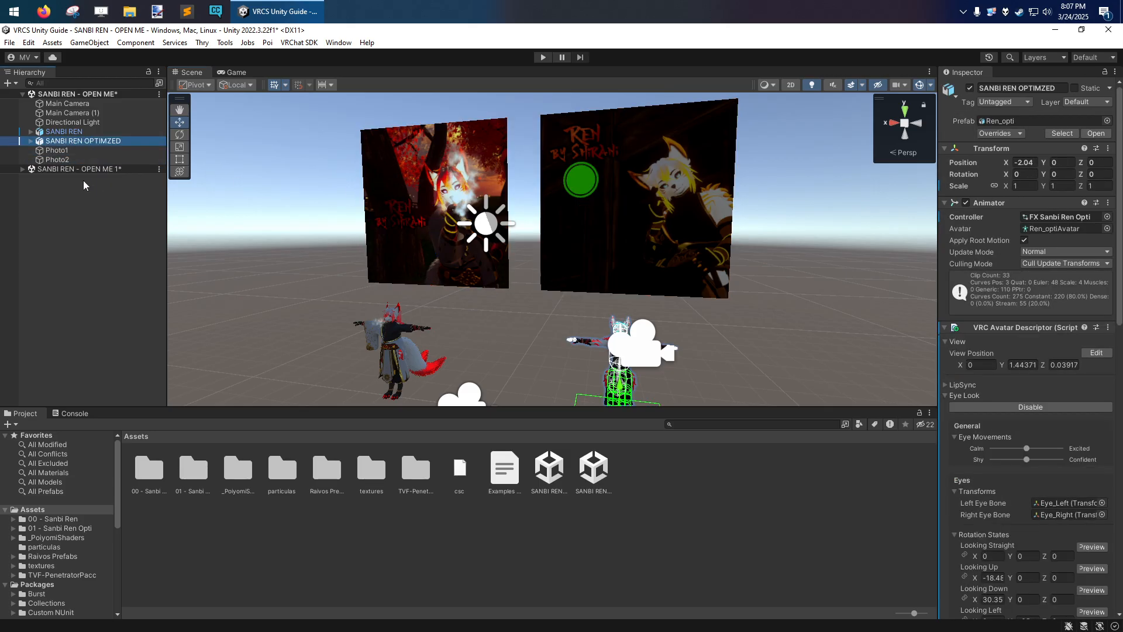
Step: Set the tag of Photo1 to EditorOnly
{"action": "left_click", "coordinate": [60, 152]}
{"action": "right_click_drag", "start_coordinate": [479, 258], "coordinate": [552, 263]}
{"action": "key", "text": "a"}
{"action": "key", "text": "w"}
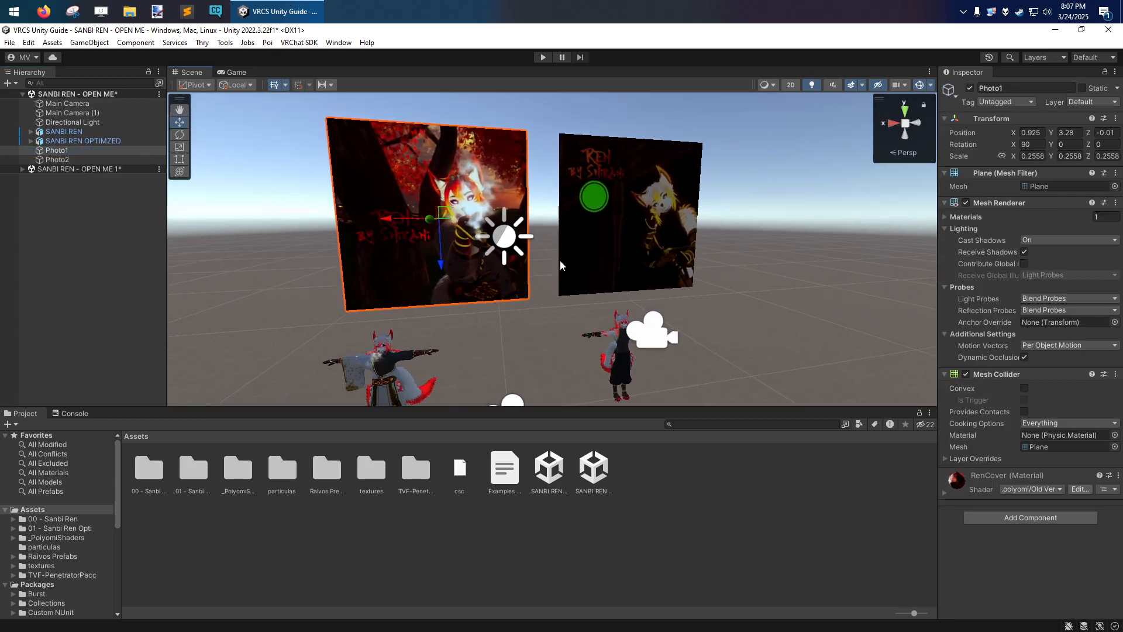
{"action": "left_click", "coordinate": [1015, 100]}
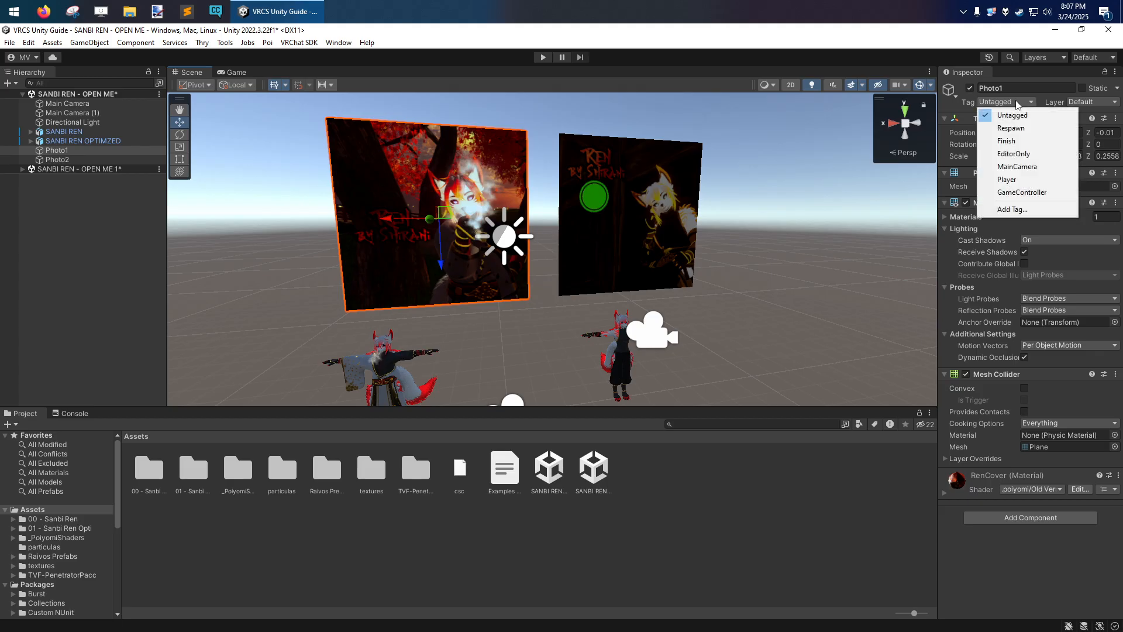
{"action": "left_click", "coordinate": [1018, 154]}
{"action": "left_click_drag", "start_coordinate": [600, 249], "coordinate": [507, 253], "text": "alt"}
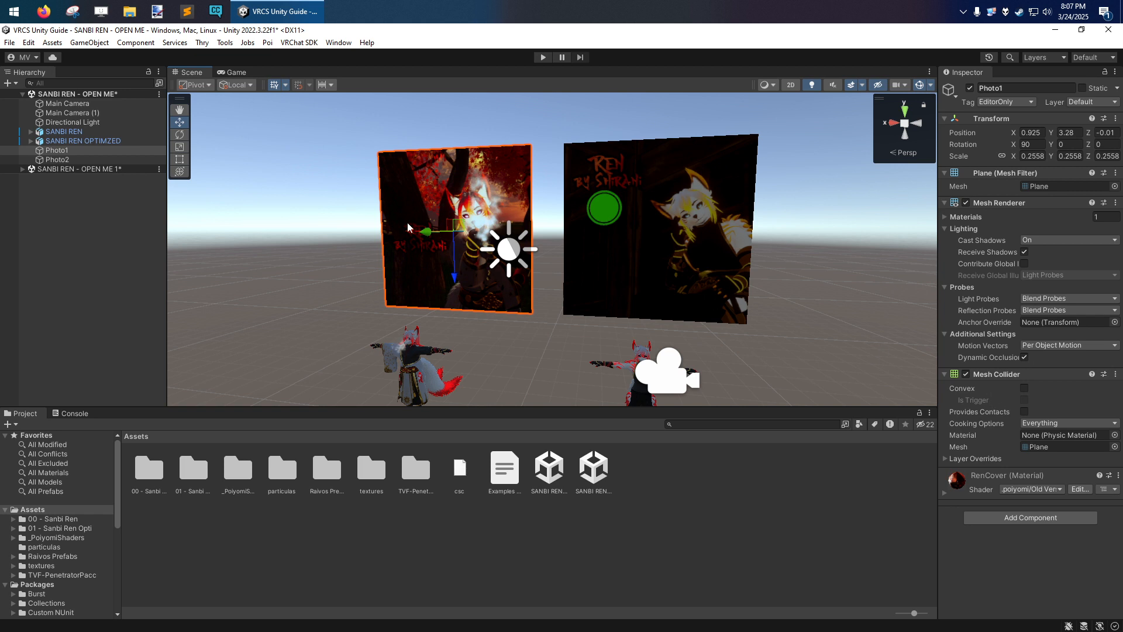
{"action": "middle_click_drag", "start_coordinate": [410, 227], "coordinate": [395, 227]}
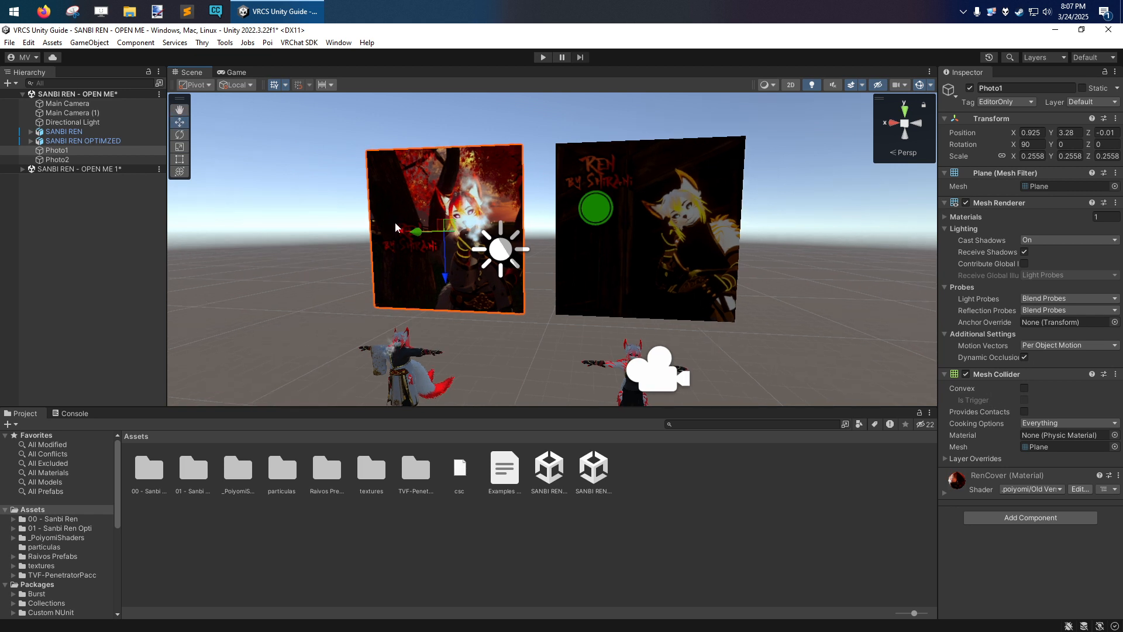
{"action": "left_click_drag", "start_coordinate": [487, 229], "coordinate": [499, 250], "text": "alt"}
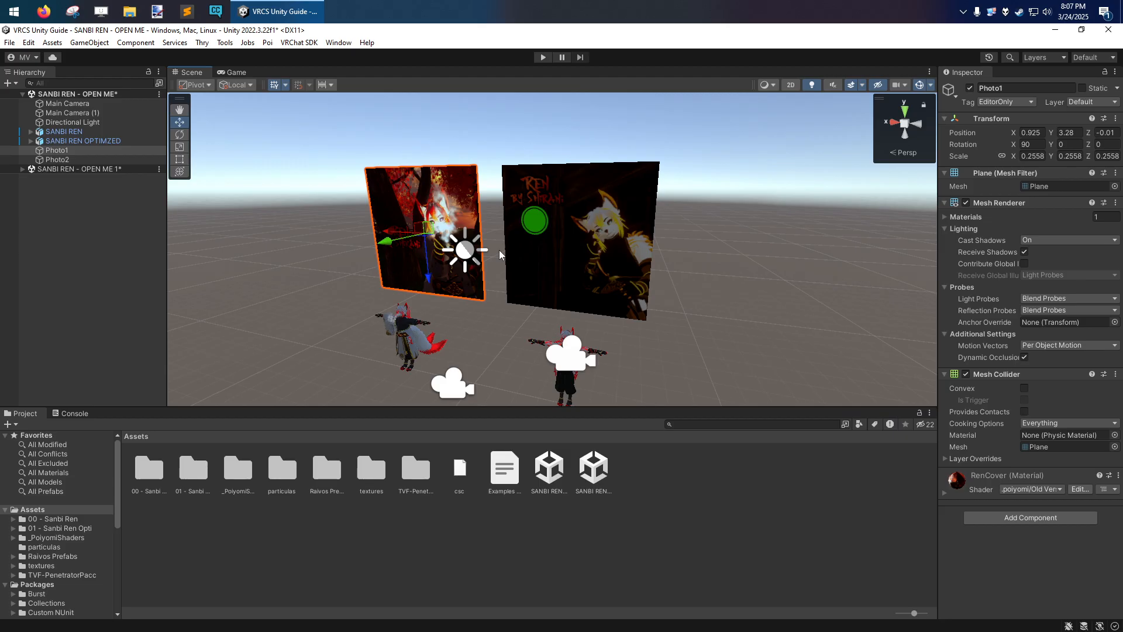
{"action": "left_click_drag", "start_coordinate": [499, 250], "coordinate": [507, 269], "text": "alt"}
{"action": "right_click_drag", "start_coordinate": [506, 269], "coordinate": [489, 166]}
{"action": "scroll", "coordinate": [489, 165], "scroll_direction": "down", "scroll_amount": 5}
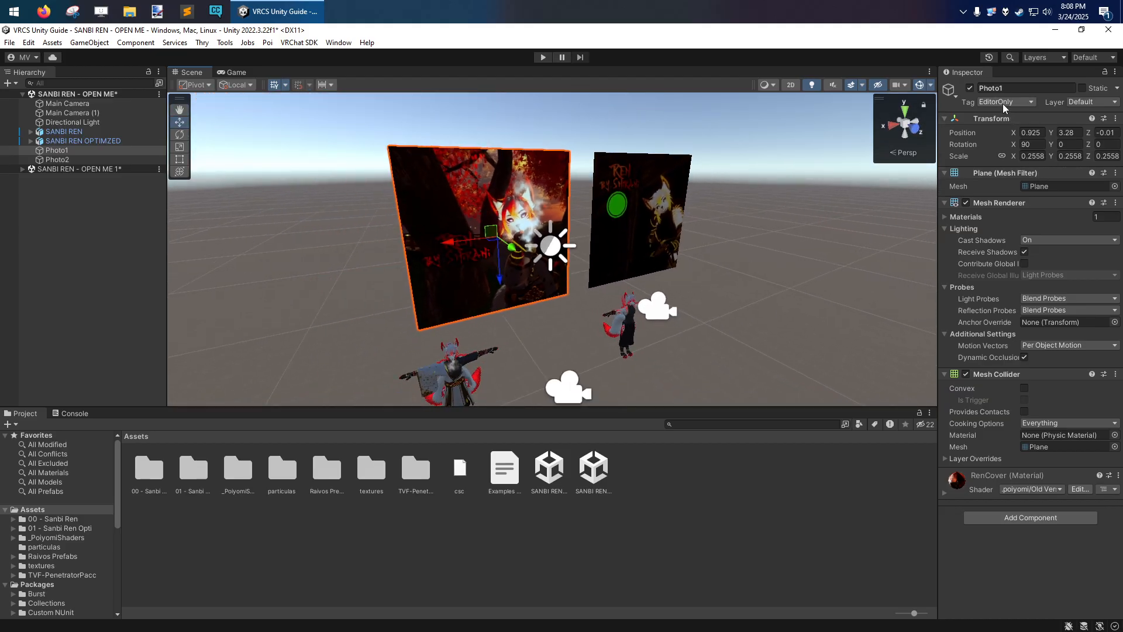
Step: View the tags available for Photo1, keeping EditorOnly assigned
{"action": "left_click", "coordinate": [1004, 103]}
{"action": "left_click", "coordinate": [1004, 104]}
{"action": "right_click_drag", "start_coordinate": [689, 304], "coordinate": [639, 310]}
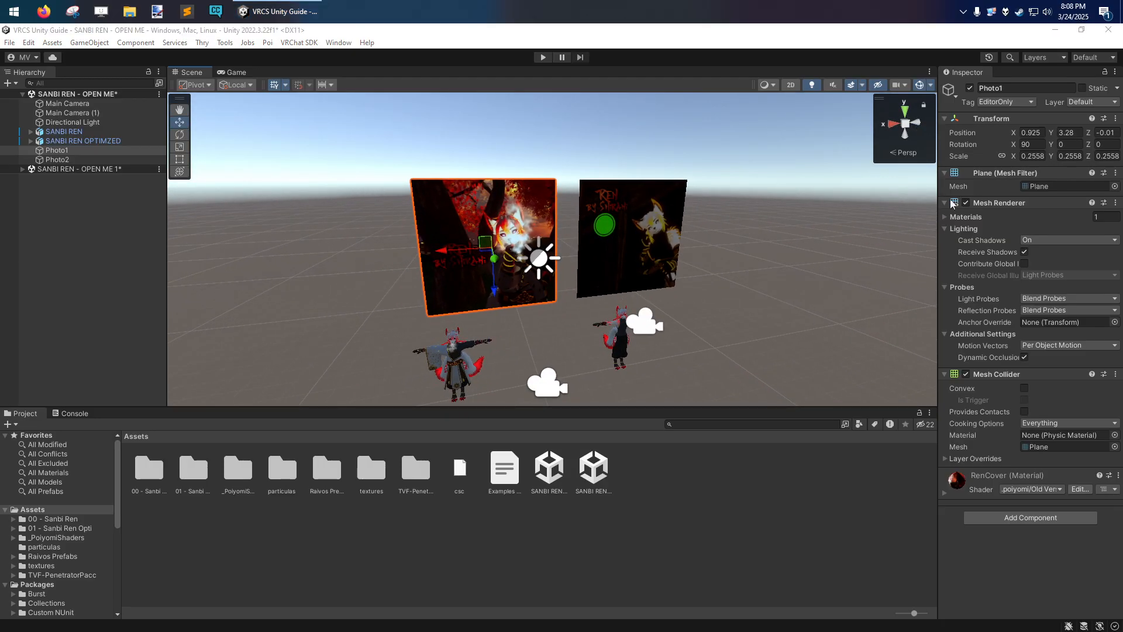
{"action": "key", "text": "Right"}
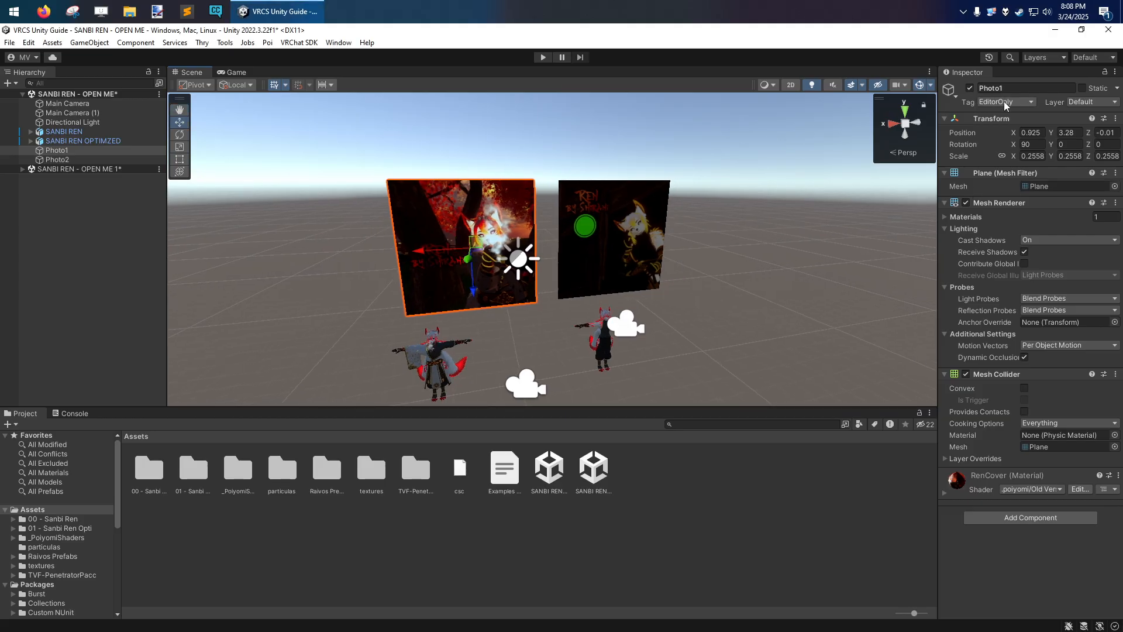
{"action": "left_click", "coordinate": [996, 102]}
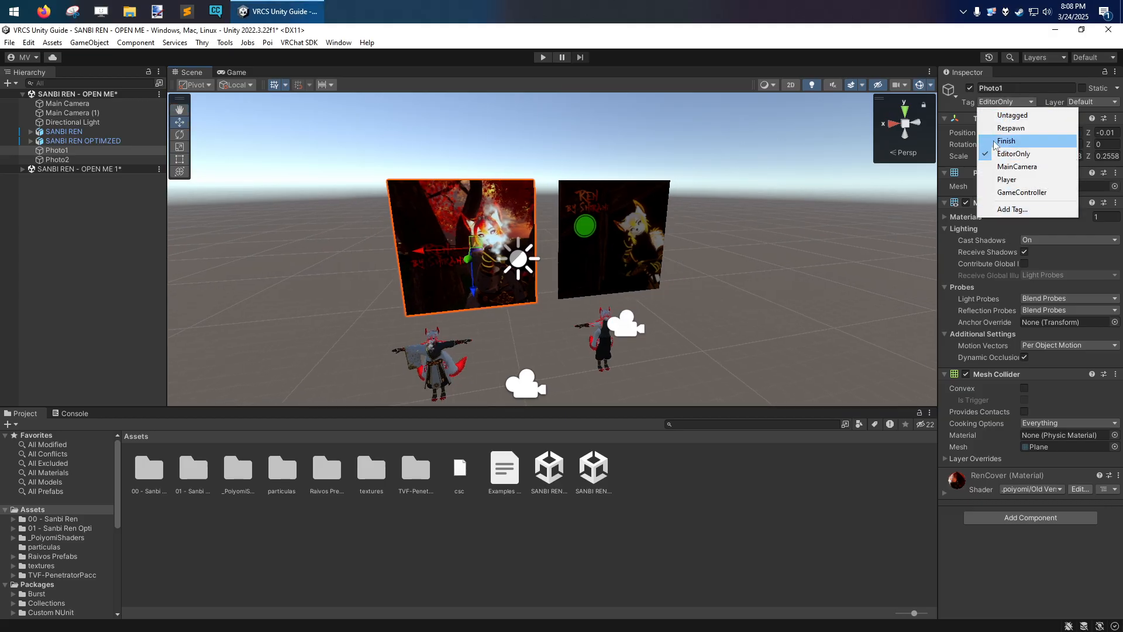
{"action": "left_click", "coordinate": [966, 105]}
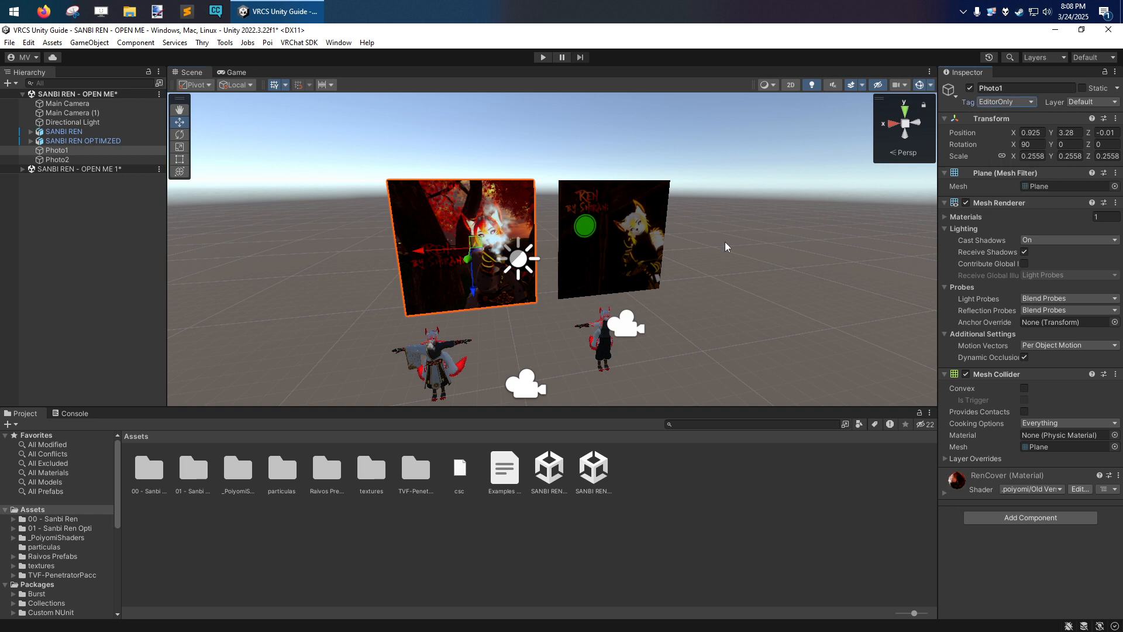
Step: Deselect Photo1 and view the list of layers for the Scene view without changing their visibility
{"action": "right_click_drag", "start_coordinate": [719, 254], "coordinate": [658, 261]}
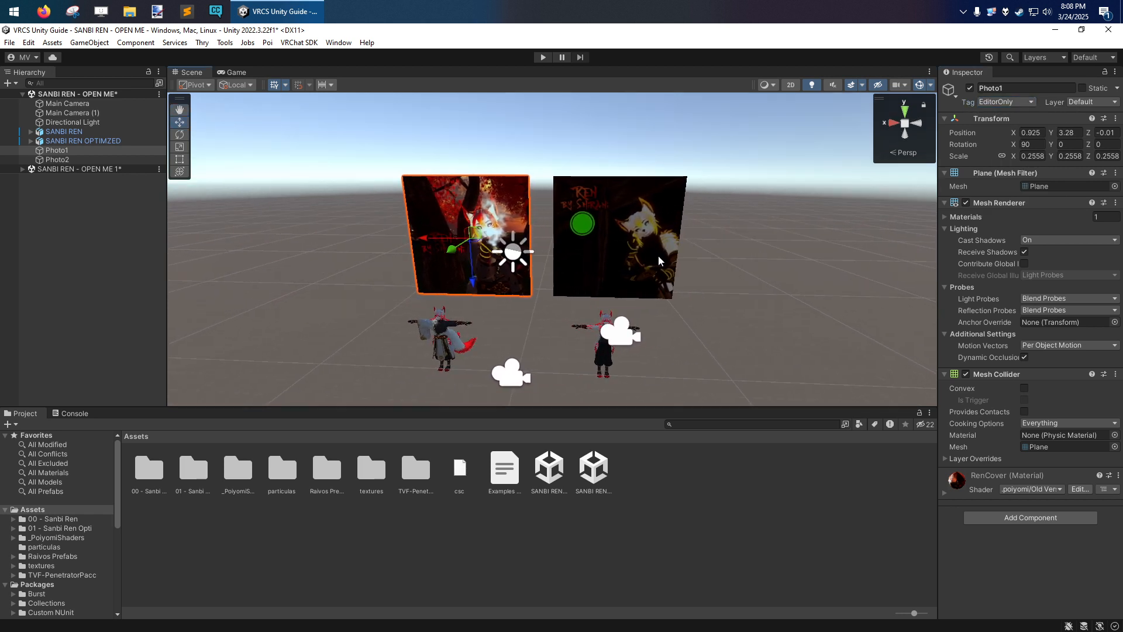
{"action": "right_click_drag", "start_coordinate": [658, 305], "coordinate": [660, 299]}
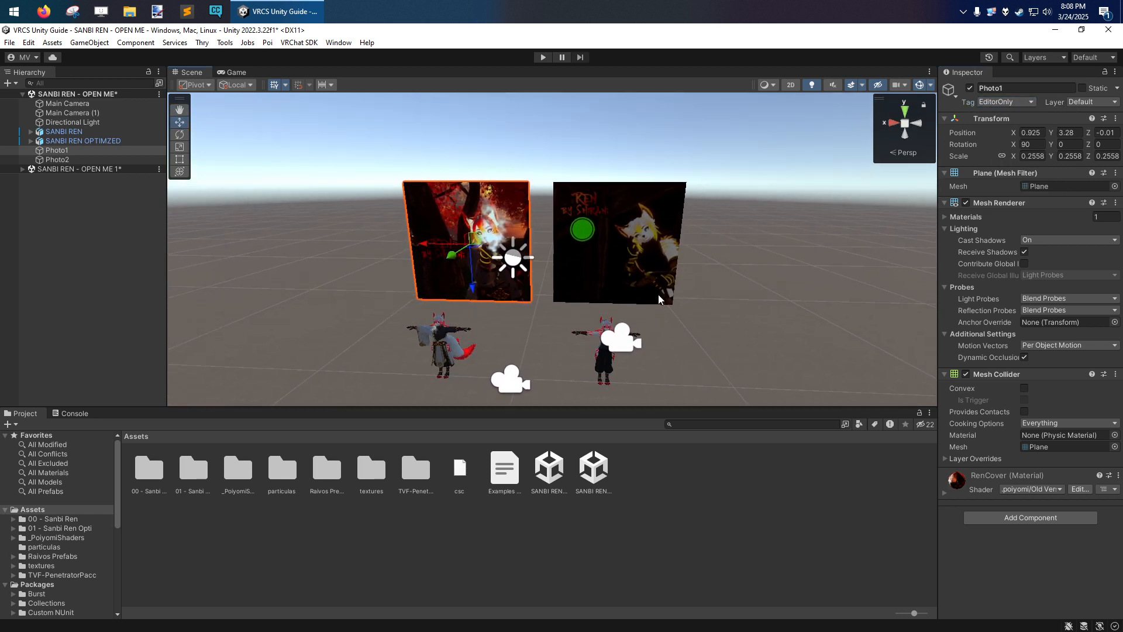
{"action": "mouse_move", "coordinate": [707, 339]}
{"action": "right_mouse_down"}
{"action": "mouse_move", "coordinate": [726, 338]}
{"action": "mouse_move", "coordinate": [705, 336]}
{"action": "right_mouse_up"}
{"action": "key", "text": "d"}
{"action": "left_click", "coordinate": [705, 336]}
{"action": "scroll", "coordinate": [716, 287], "scroll_direction": "up", "scroll_amount": 3}
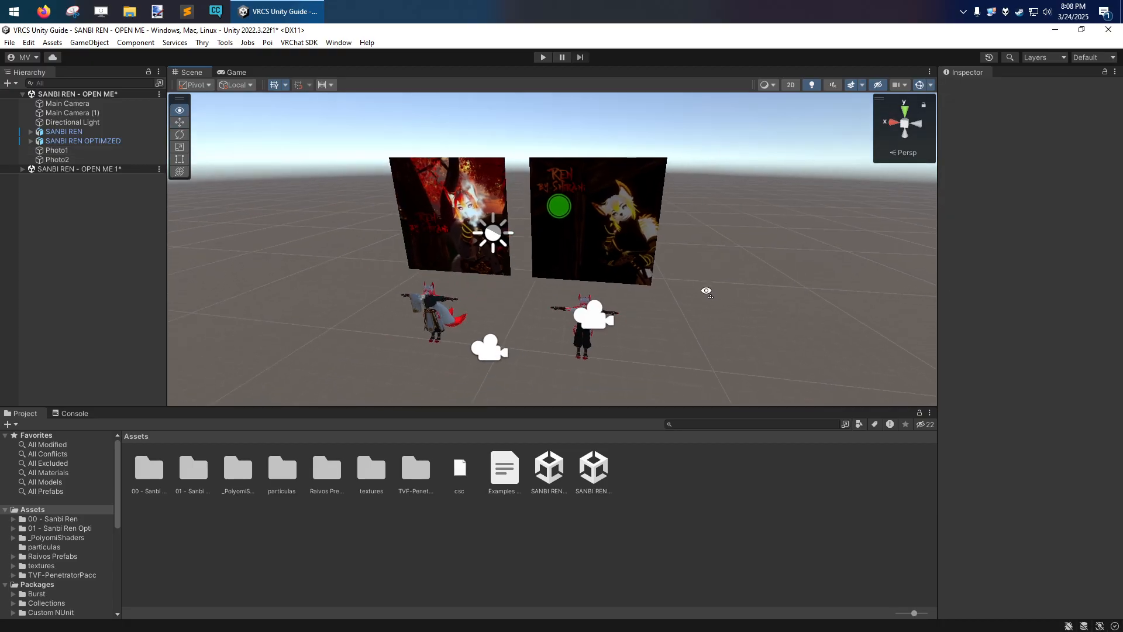
{"action": "left_click", "coordinate": [1058, 57]}
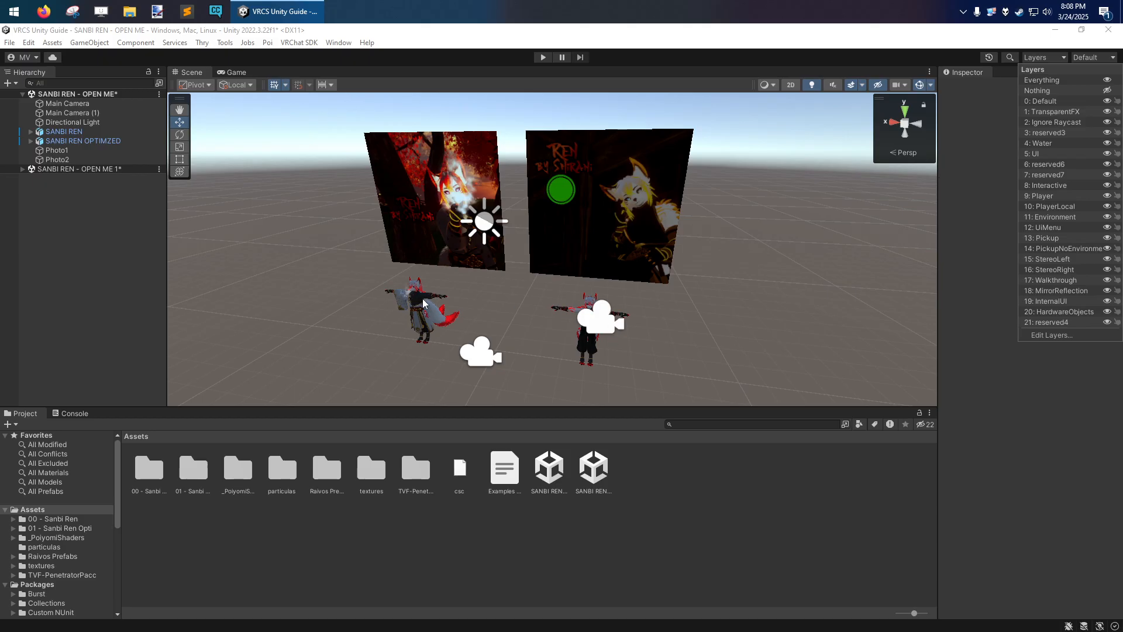
{"action": "left_click", "coordinate": [790, 275]}
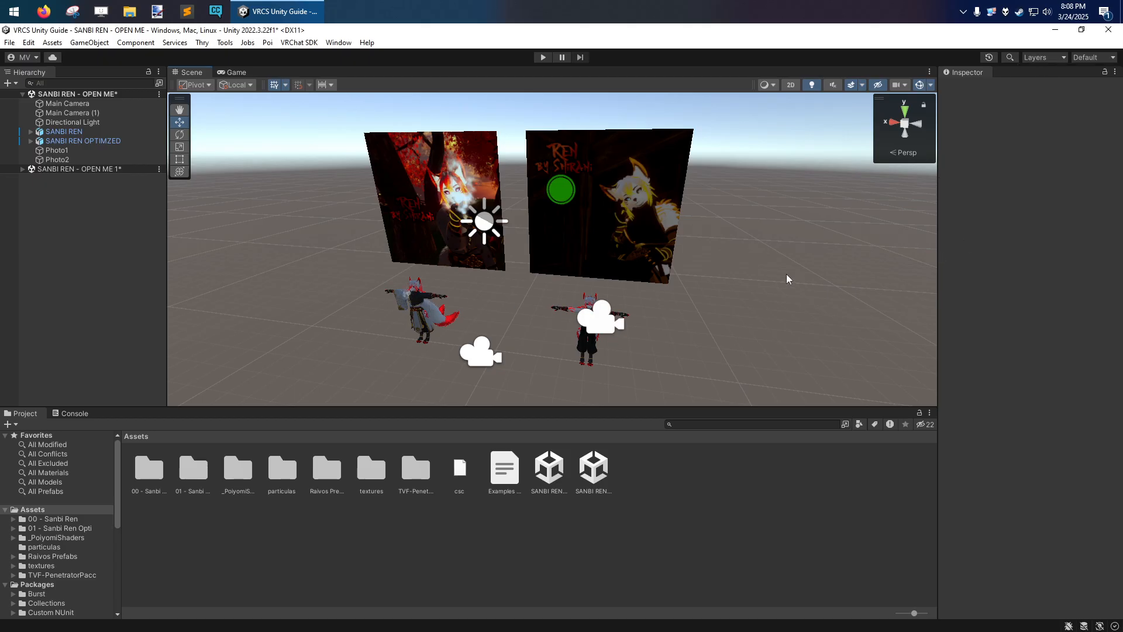
{"action": "right_click_drag", "start_coordinate": [787, 273], "coordinate": [783, 281]}
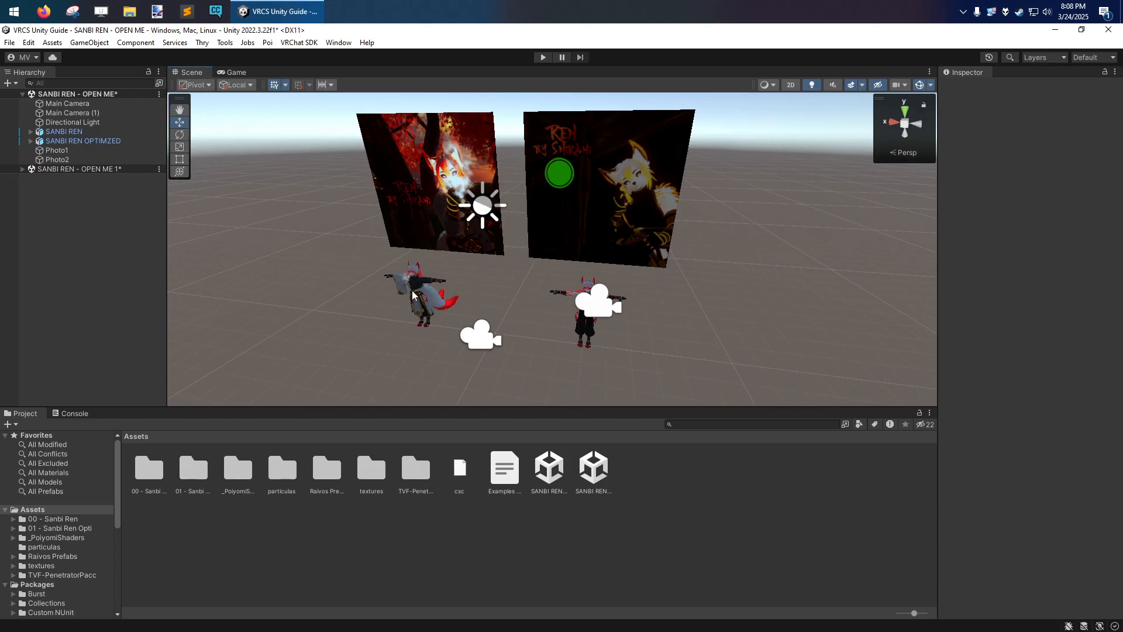
{"action": "right_click_drag", "start_coordinate": [458, 300], "coordinate": [457, 300]}
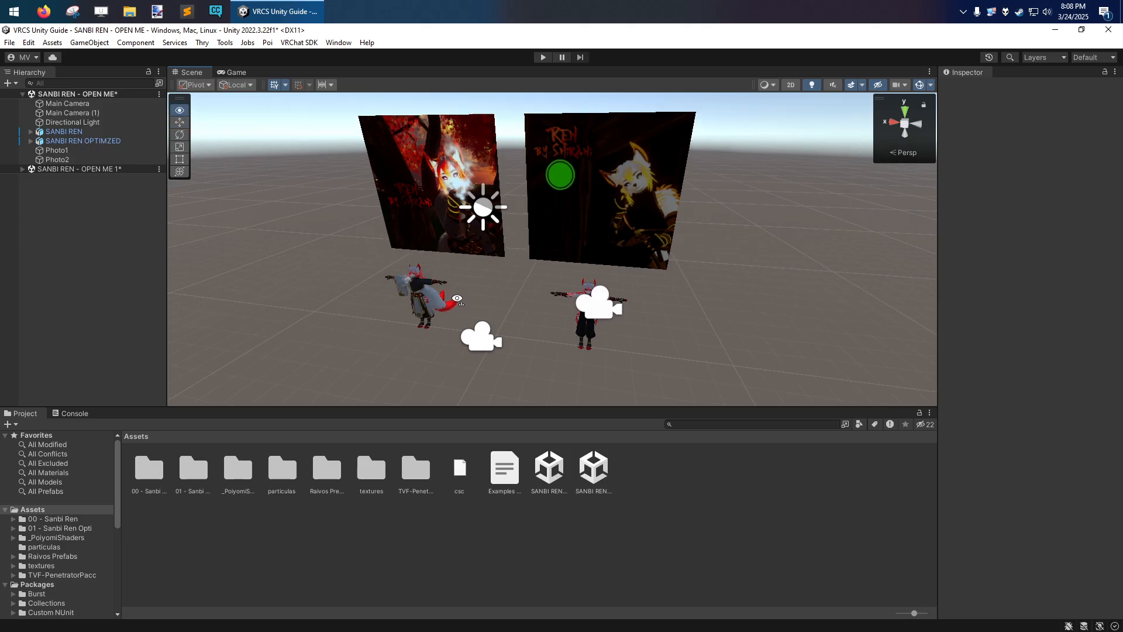
{"action": "right_click_drag", "start_coordinate": [407, 267], "coordinate": [414, 258]}
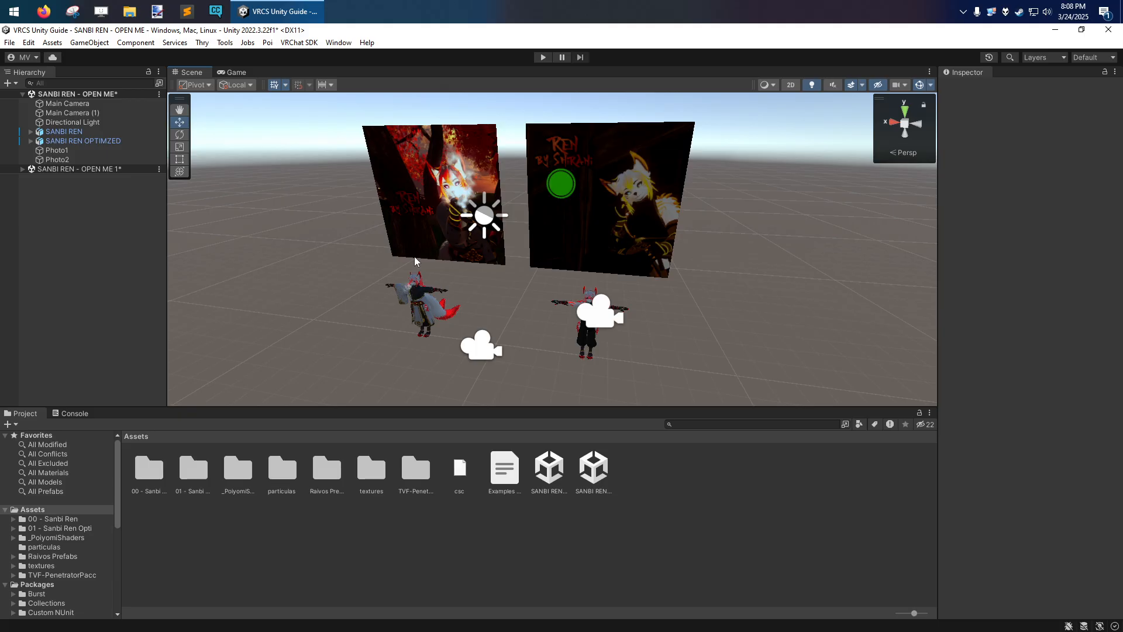
Step: Examine the sorting layers and the built-in and user layers in the Tags & Layers settings, collapse both lists and close the settings
{"action": "scroll", "coordinate": [512, 288], "scroll_direction": "up", "scroll_amount": 6}
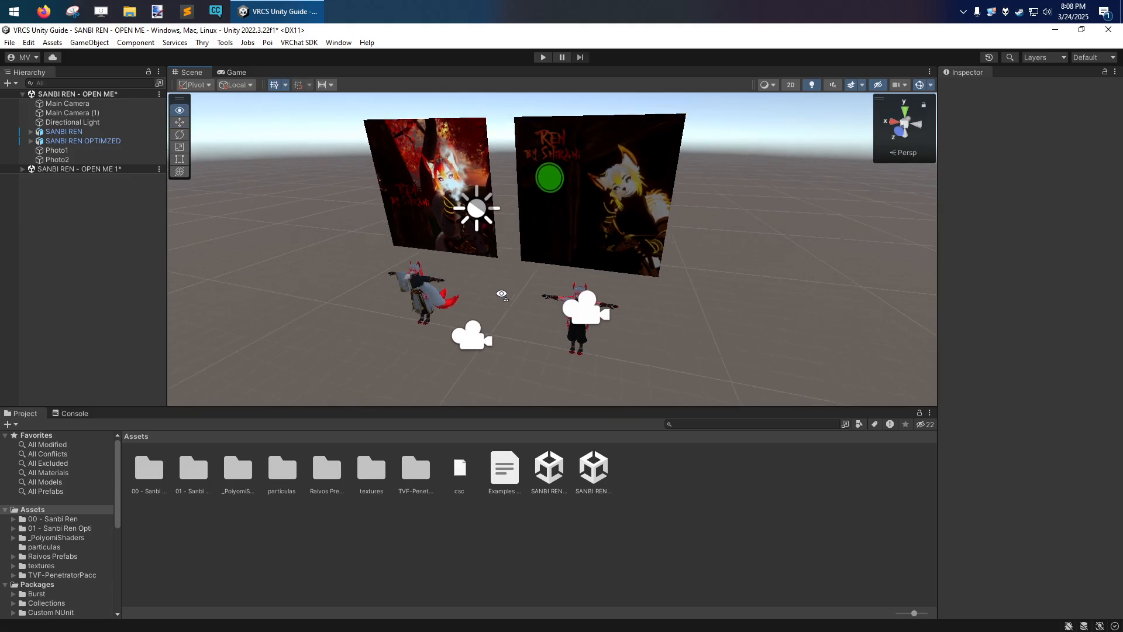
{"action": "left_click", "coordinate": [1060, 57]}
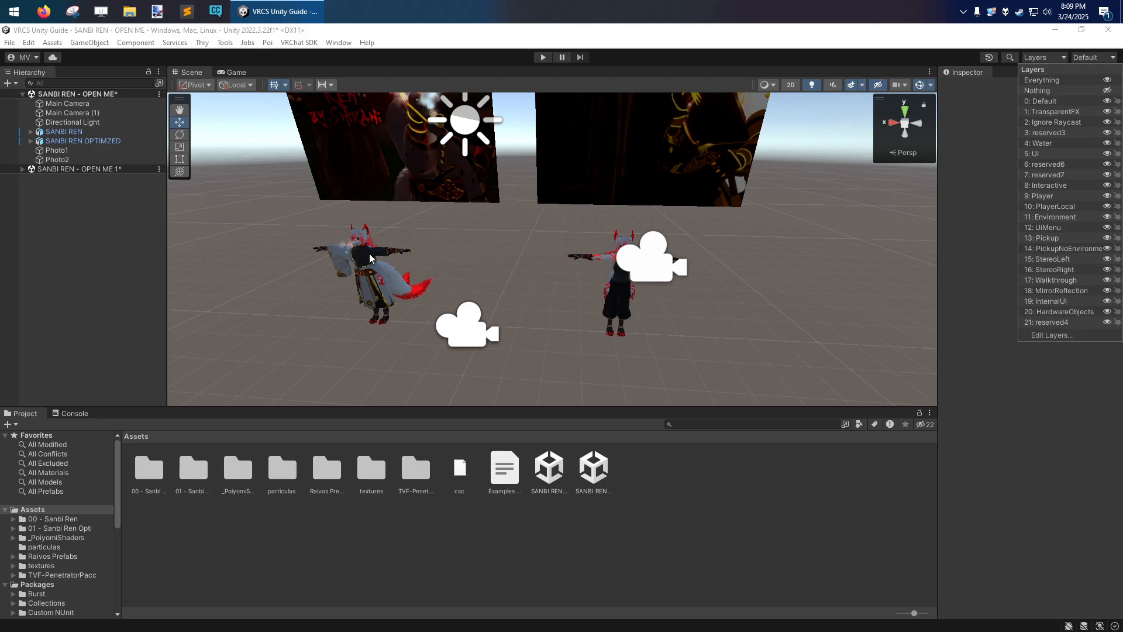
{"action": "left_click", "coordinate": [1039, 336]}
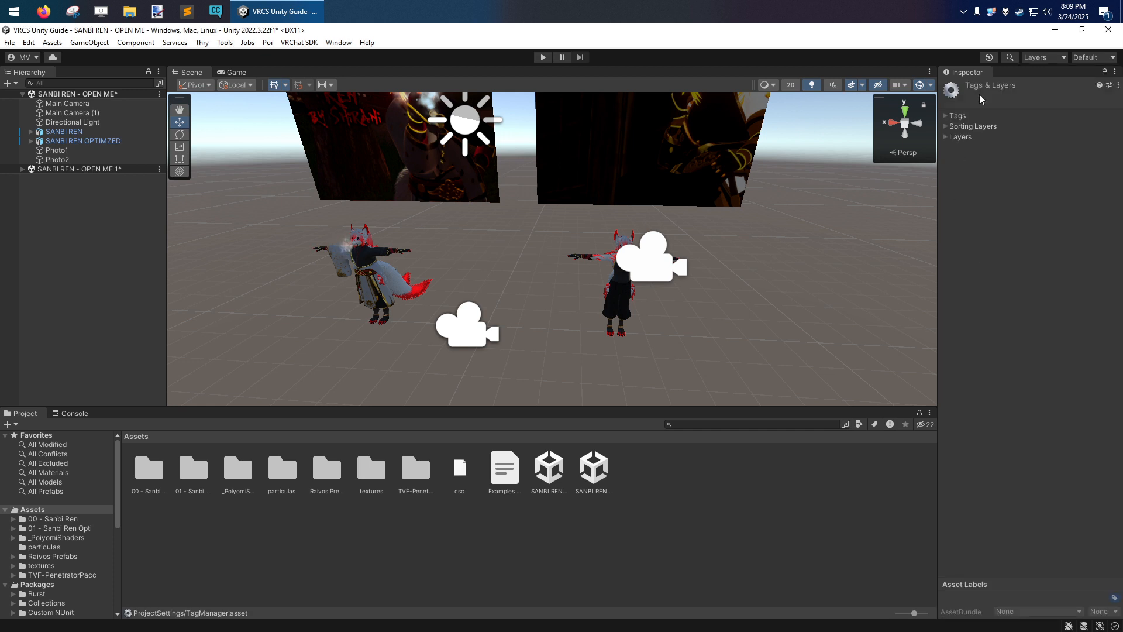
{"action": "left_click", "coordinate": [945, 126]}
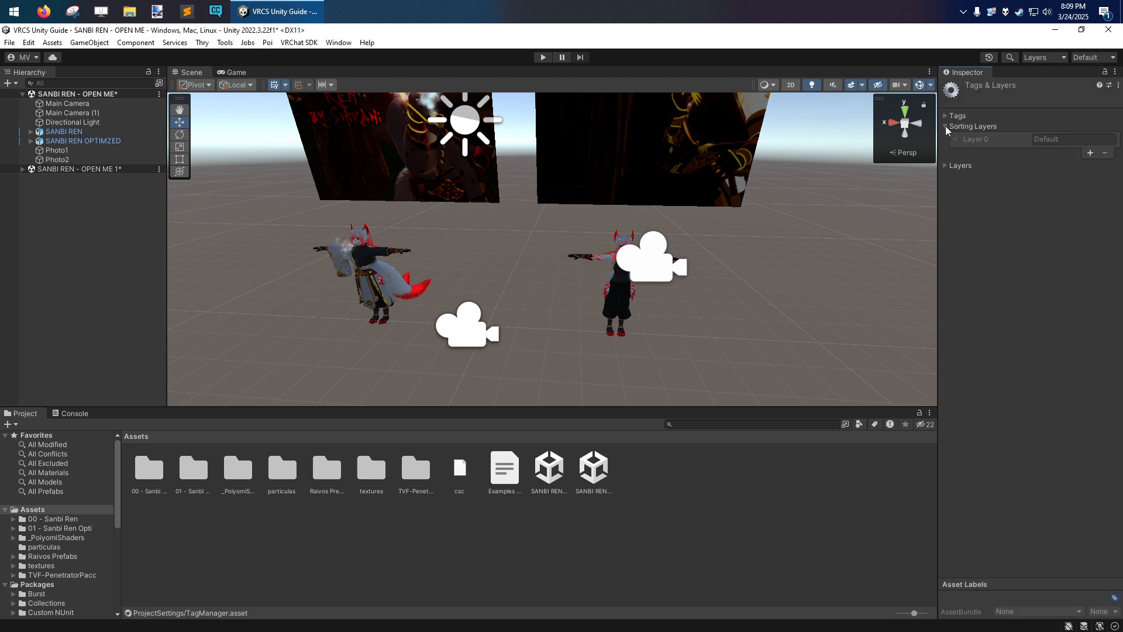
{"action": "left_click", "coordinate": [945, 165]}
{"action": "scroll", "coordinate": [1002, 309], "scroll_direction": "down", "scroll_amount": 1}
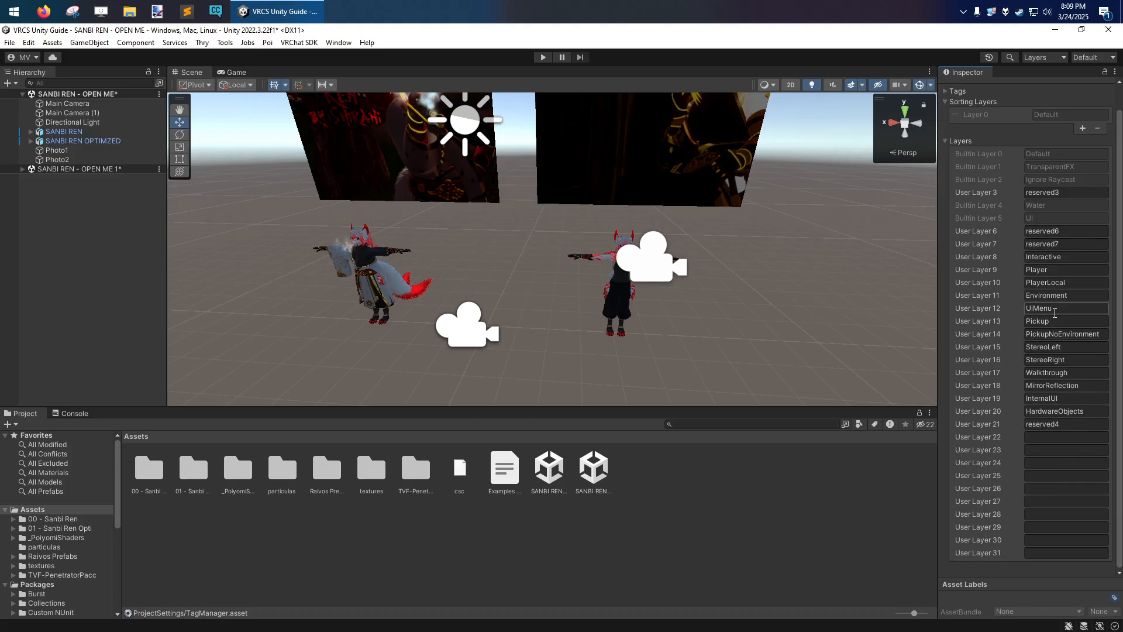
{"action": "scroll", "coordinate": [1056, 308], "scroll_direction": "up", "scroll_amount": 1}
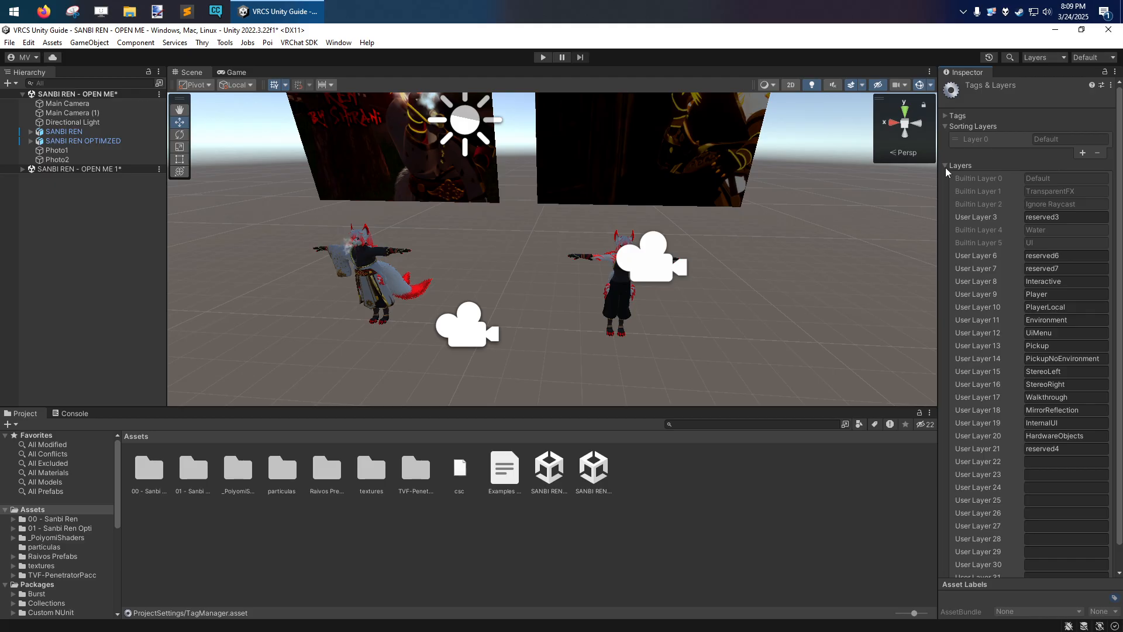
{"action": "left_click", "coordinate": [945, 126]}
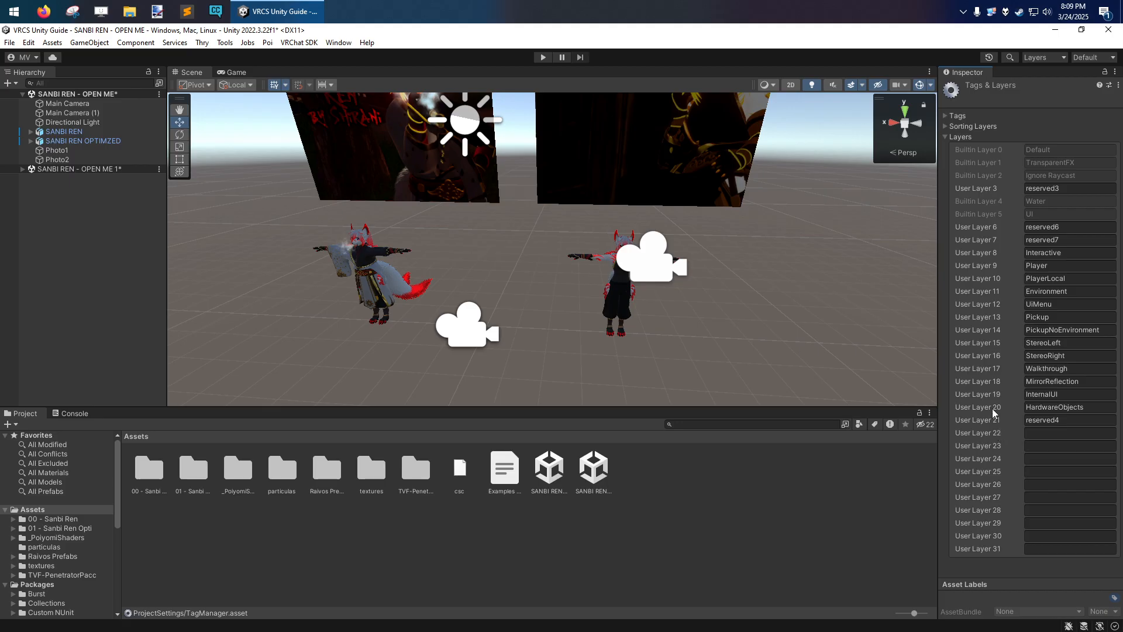
{"action": "left_click", "coordinate": [945, 136]}
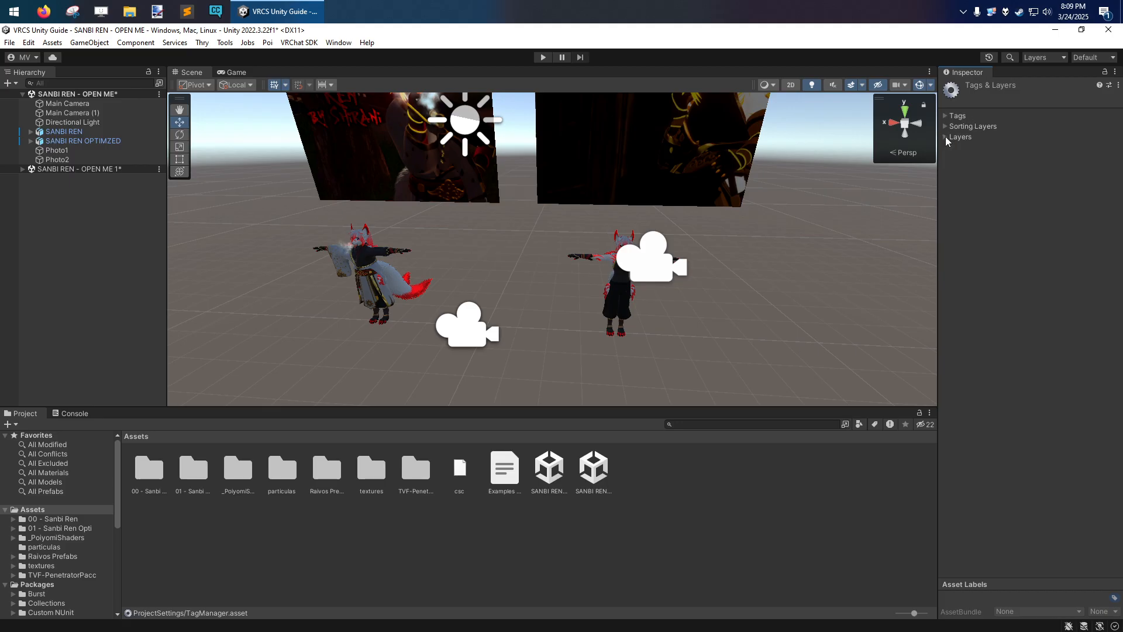
{"action": "left_click", "coordinate": [761, 278]}
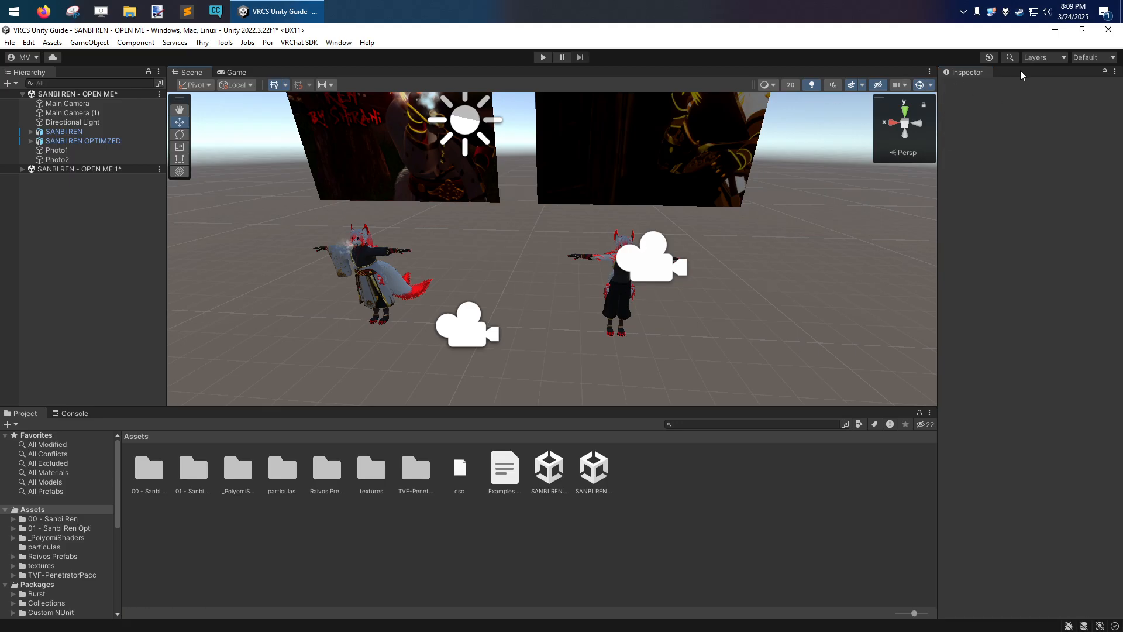
{"action": "right_click_drag", "start_coordinate": [719, 250], "coordinate": [720, 241]}
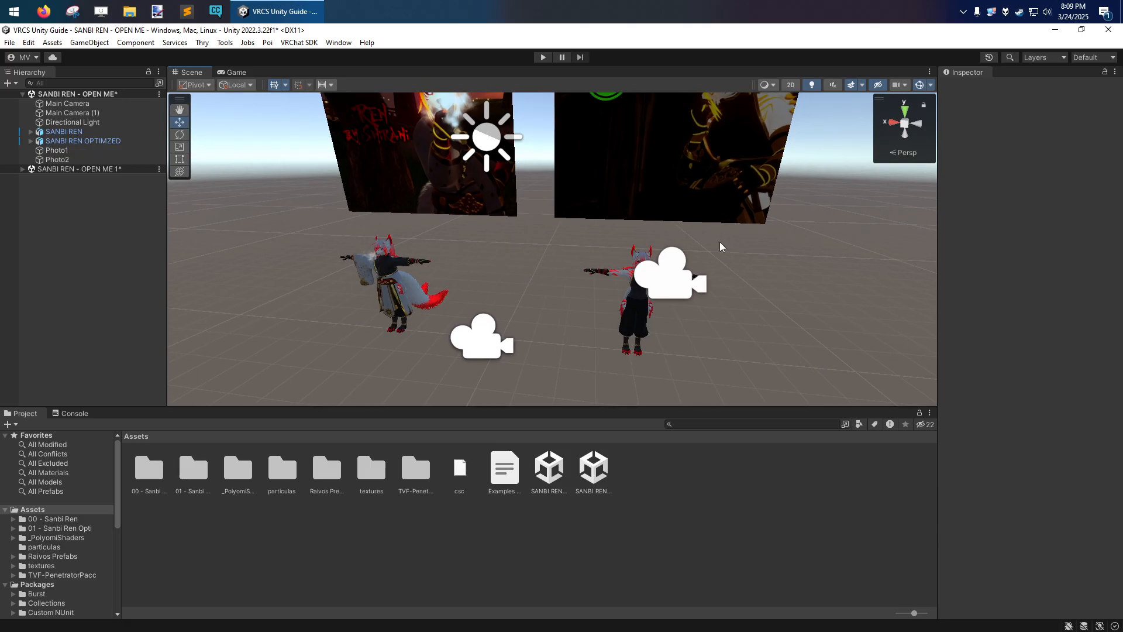
{"action": "right_click_drag", "start_coordinate": [509, 275], "coordinate": [535, 209]}
{"action": "key", "text": "w"}
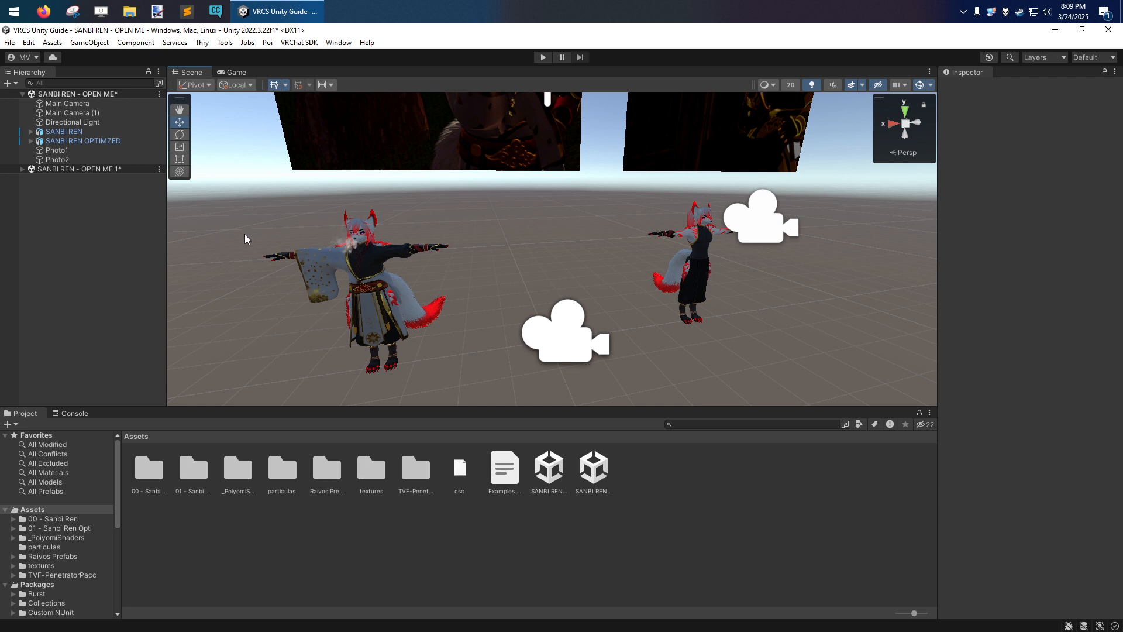
{"action": "right_click_drag", "start_coordinate": [309, 250], "coordinate": [347, 258]}
{"action": "key", "text": "s"}
{"action": "right_click_drag", "start_coordinate": [571, 266], "coordinate": [588, 275]}
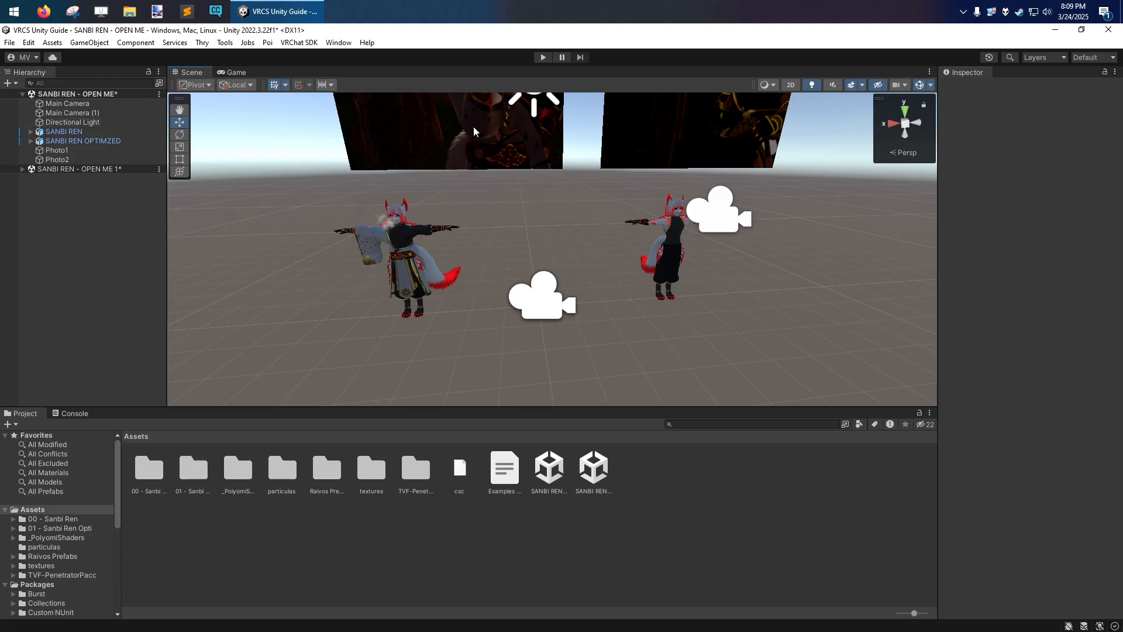
{"action": "right_click_drag", "start_coordinate": [679, 268], "coordinate": [620, 281]}
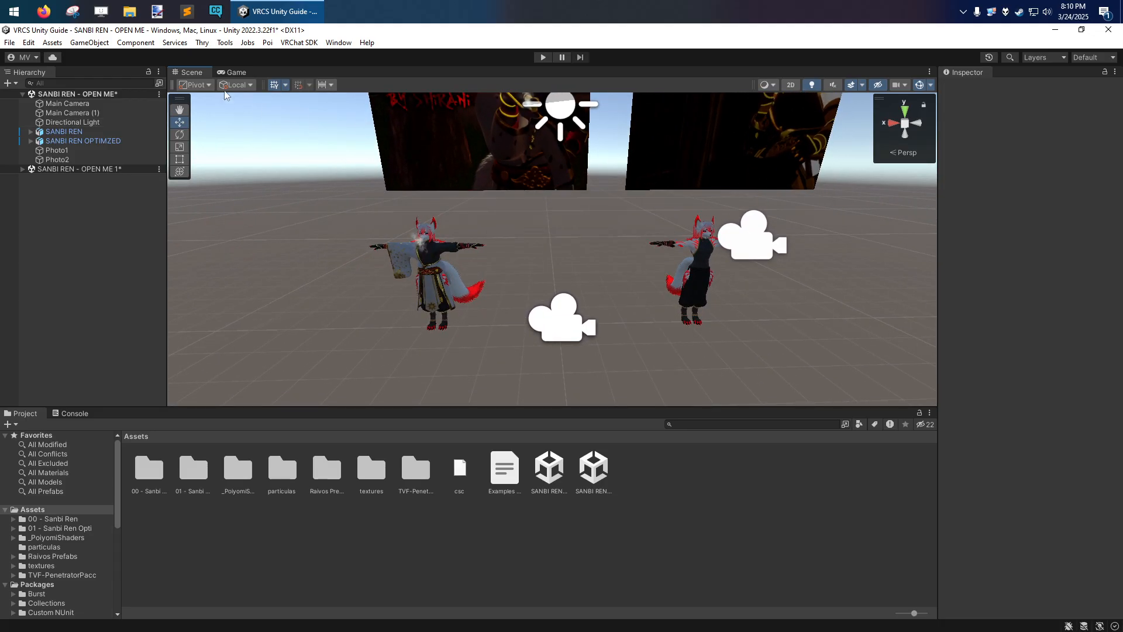
{"action": "right_click_drag", "start_coordinate": [454, 217], "coordinate": [615, 220]}
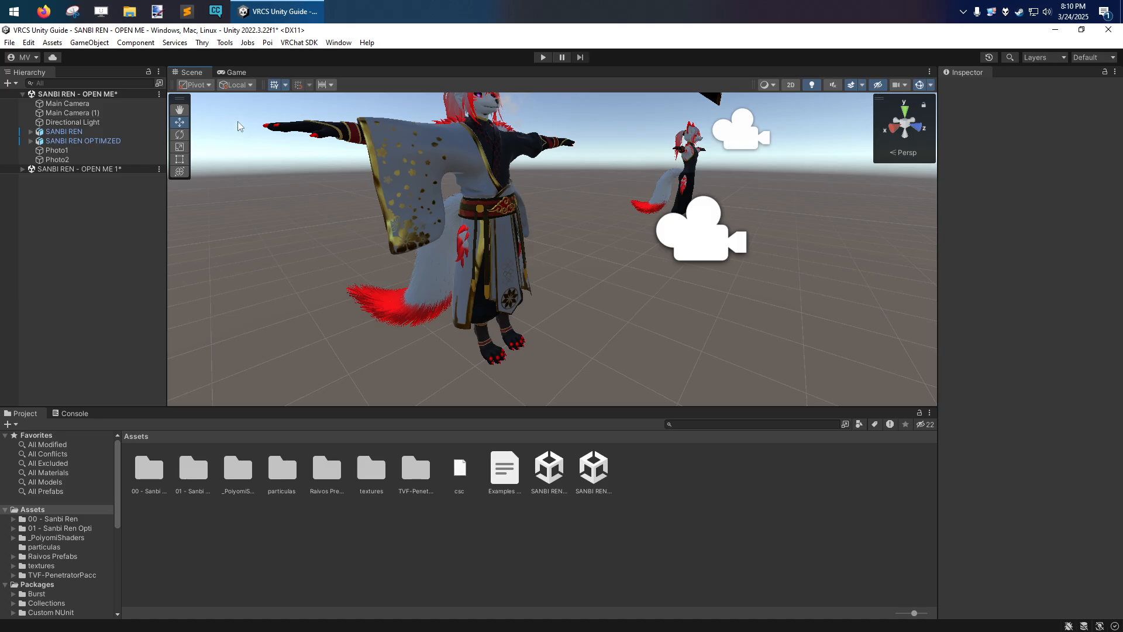
Step: View the available handle position and handle rotation options for the Scene view without changing them
{"action": "left_click", "coordinate": [206, 85]}
{"action": "left_click", "coordinate": [207, 83]}
{"action": "left_click", "coordinate": [207, 83]}
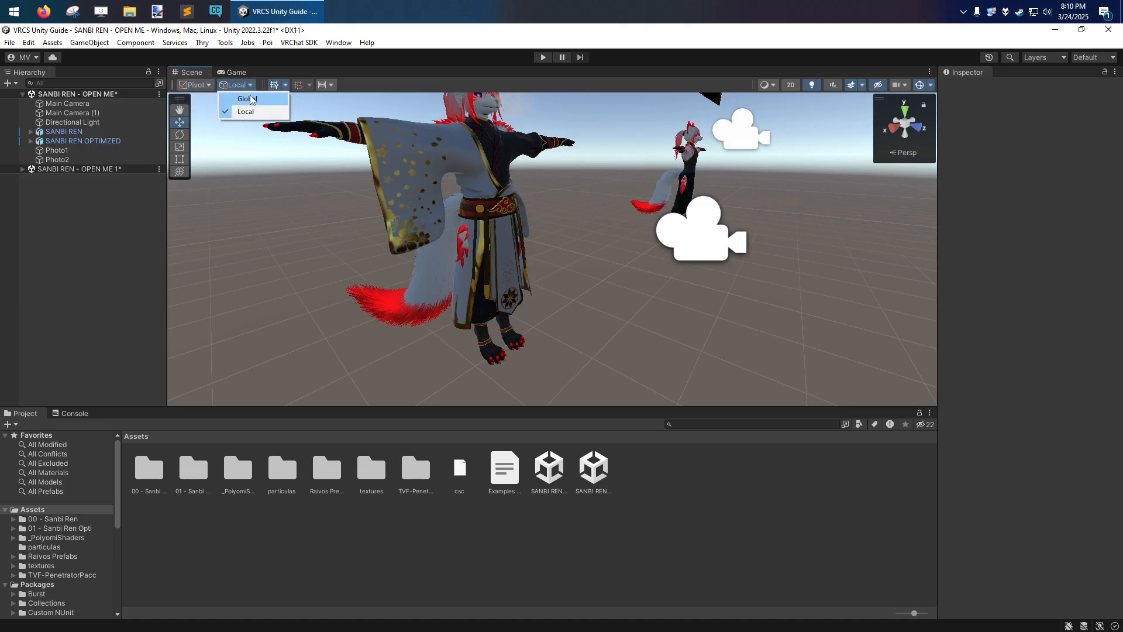
{"action": "left_click", "coordinate": [403, 83]}
Step: Select the Umbrella_fbx prop of the SANBI REN avatar in the SANBI REN - OPEN ME scene
{"action": "right_click_drag", "start_coordinate": [438, 245], "coordinate": [444, 266]}
{"action": "key", "text": "s"}
{"action": "left_click", "coordinate": [505, 276]}
{"action": "right_click_drag", "start_coordinate": [535, 301], "coordinate": [618, 339]}
{"action": "left_click_drag", "start_coordinate": [614, 274], "coordinate": [146, 288]}
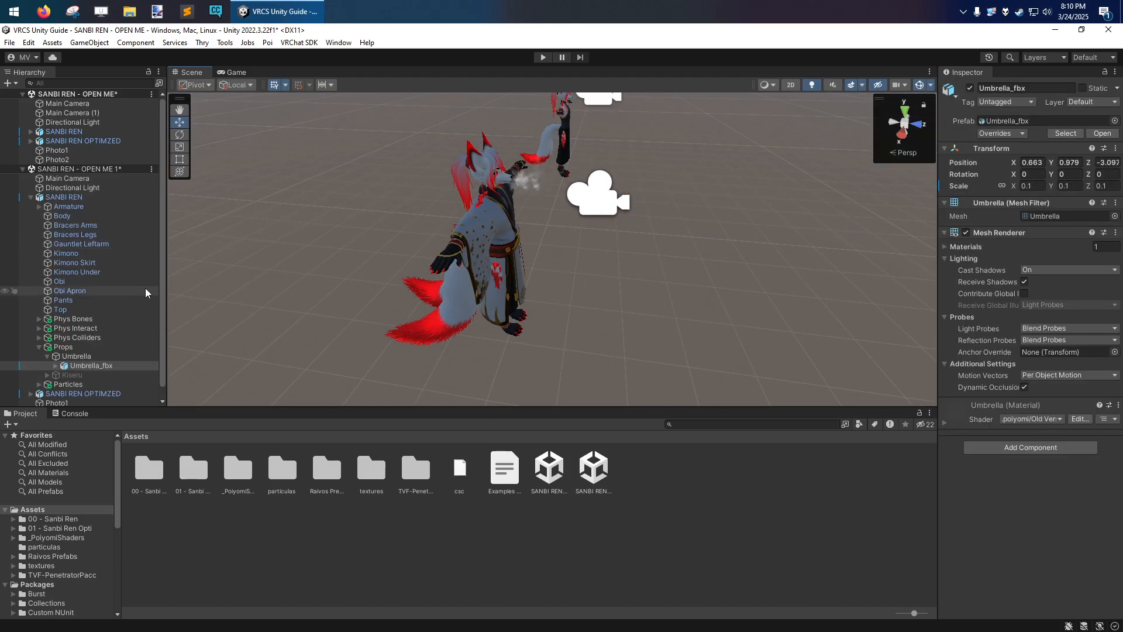
{"action": "left_click", "coordinate": [496, 212]}
{"action": "key", "text": "d"}
{"action": "right_click_drag", "start_coordinate": [496, 212], "coordinate": [397, 187]}
{"action": "key", "text": "w"}
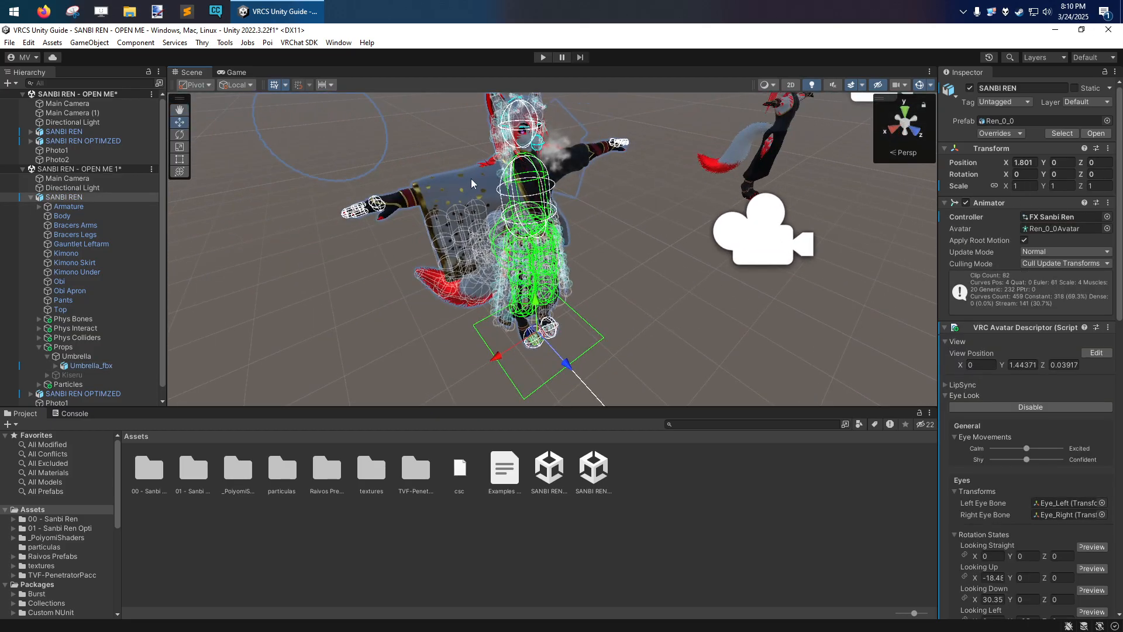
{"action": "left_click", "coordinate": [474, 199]}
{"action": "scroll", "coordinate": [120, 275], "scroll_direction": "down", "scroll_amount": 3}
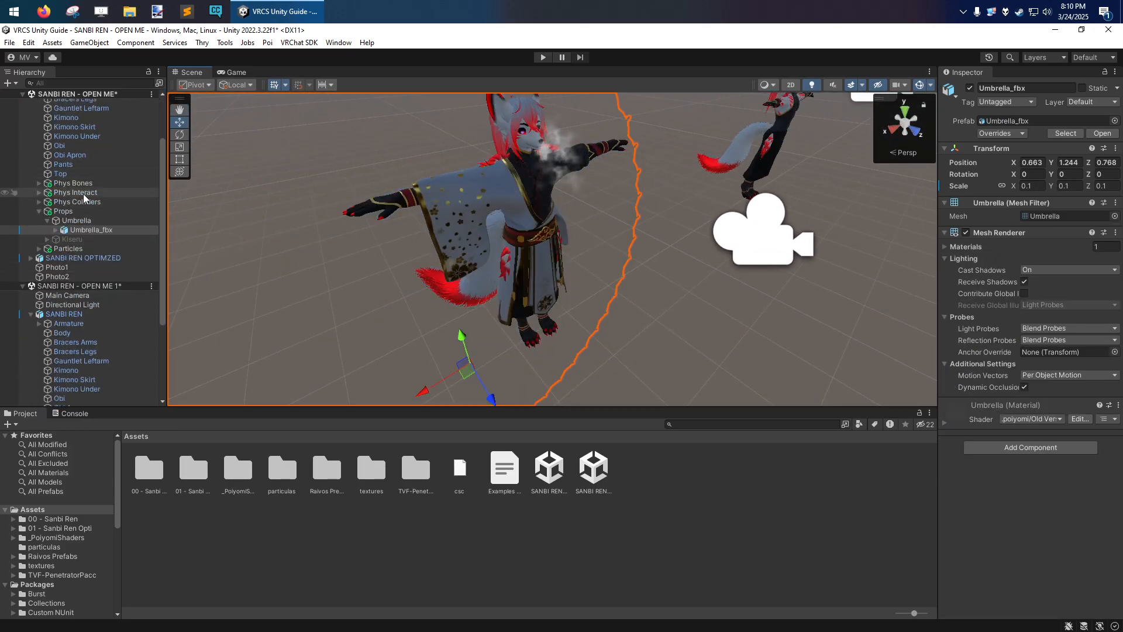
{"action": "scroll", "coordinate": [125, 236], "scroll_direction": "up", "scroll_amount": 3}
{"action": "left_click", "coordinate": [97, 291]}
{"action": "left_click", "coordinate": [96, 300]}
Step: Set the transform handle position to Center and examine the handle on the selected umbrella
{"action": "key", "text": "s"}
{"action": "key", "text": "a"}
{"action": "right_click_drag", "start_coordinate": [489, 305], "coordinate": [579, 316]}
{"action": "key", "text": "d"}
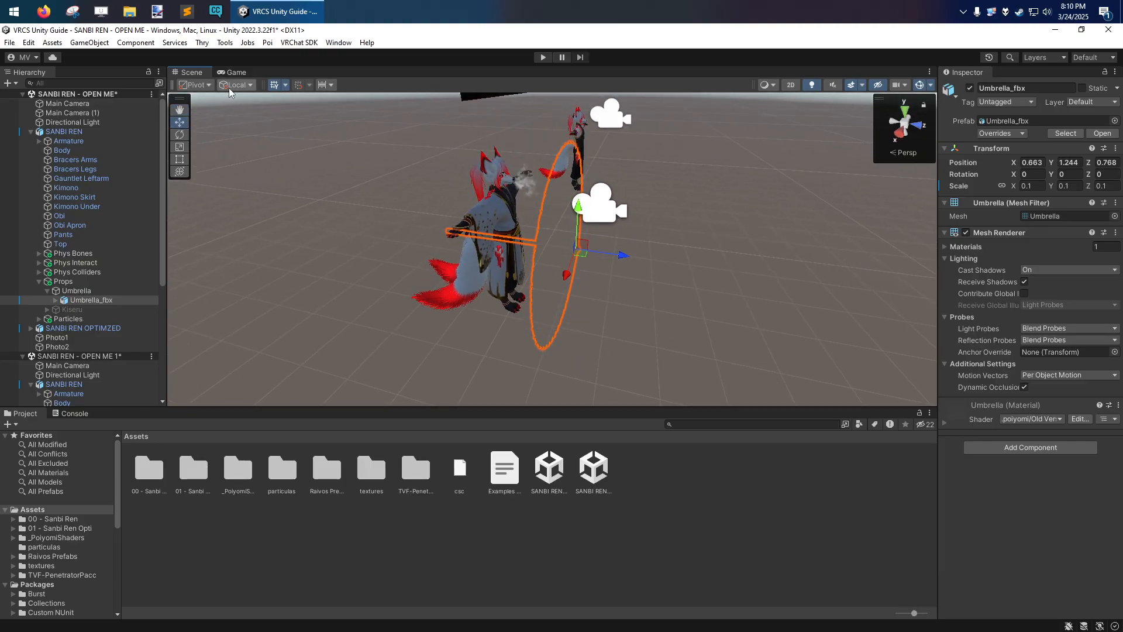
{"action": "left_click", "coordinate": [194, 86]}
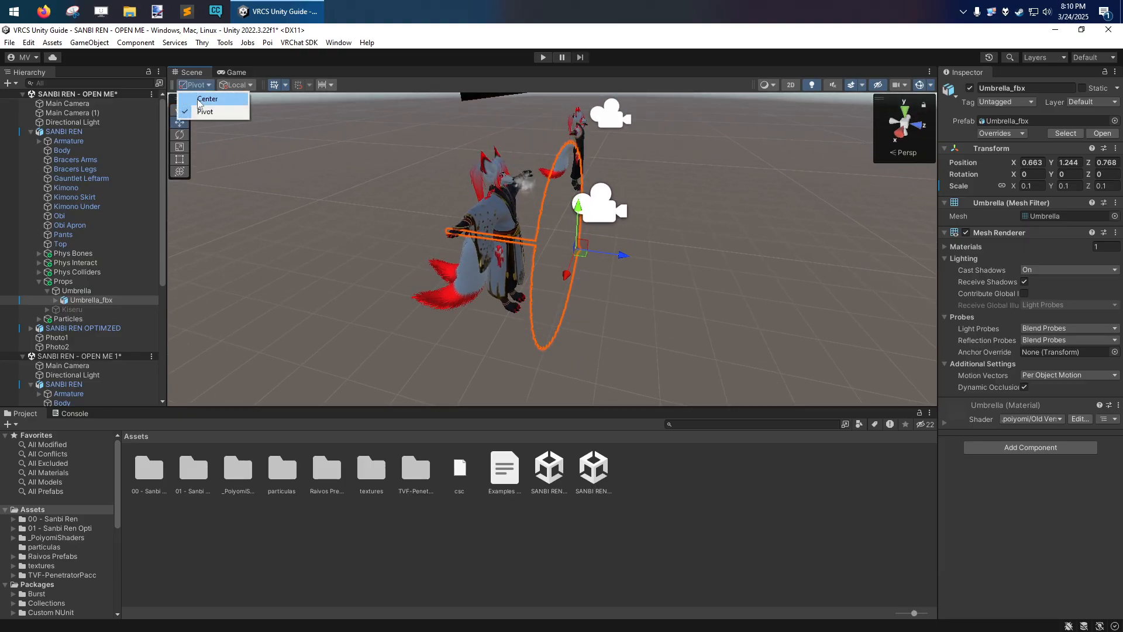
{"action": "left_click", "coordinate": [199, 100]}
{"action": "scroll", "coordinate": [600, 232], "scroll_direction": "up", "scroll_amount": 4}
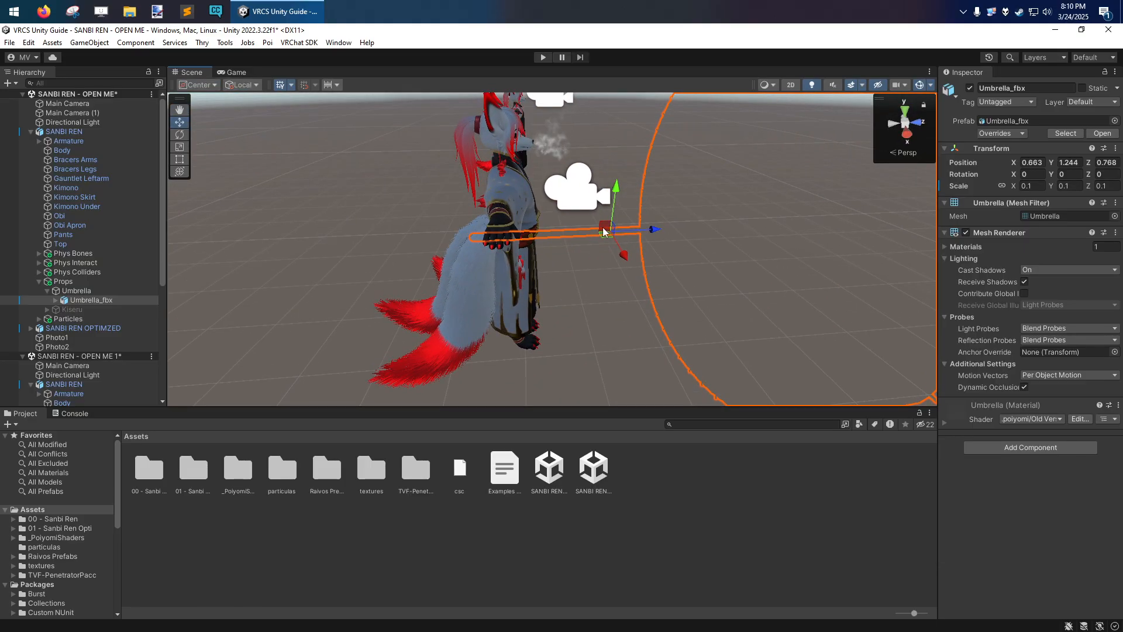
{"action": "right_click_drag", "start_coordinate": [599, 233], "coordinate": [566, 246]}
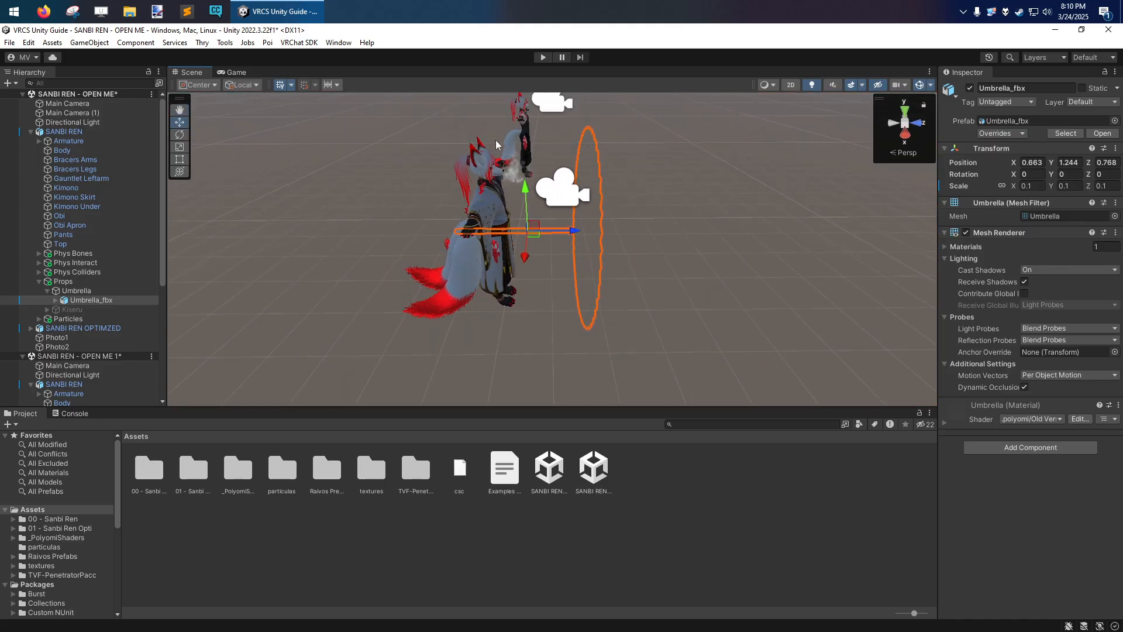
{"action": "right_click_drag", "start_coordinate": [543, 202], "coordinate": [514, 242]}
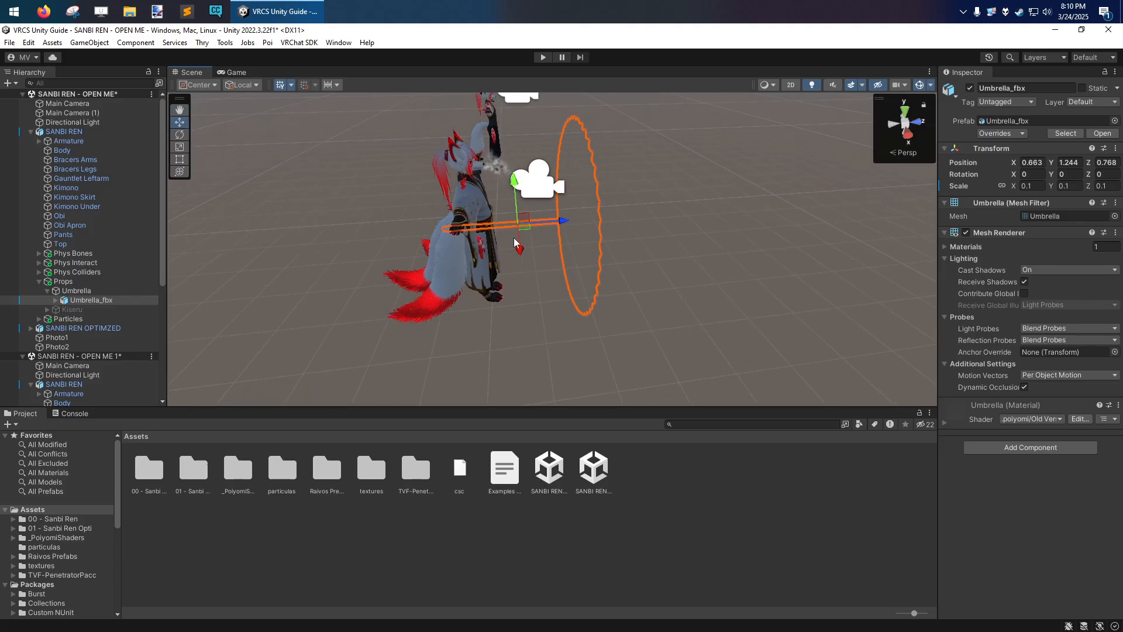
{"action": "scroll", "coordinate": [515, 243], "scroll_direction": "up", "scroll_amount": 3}
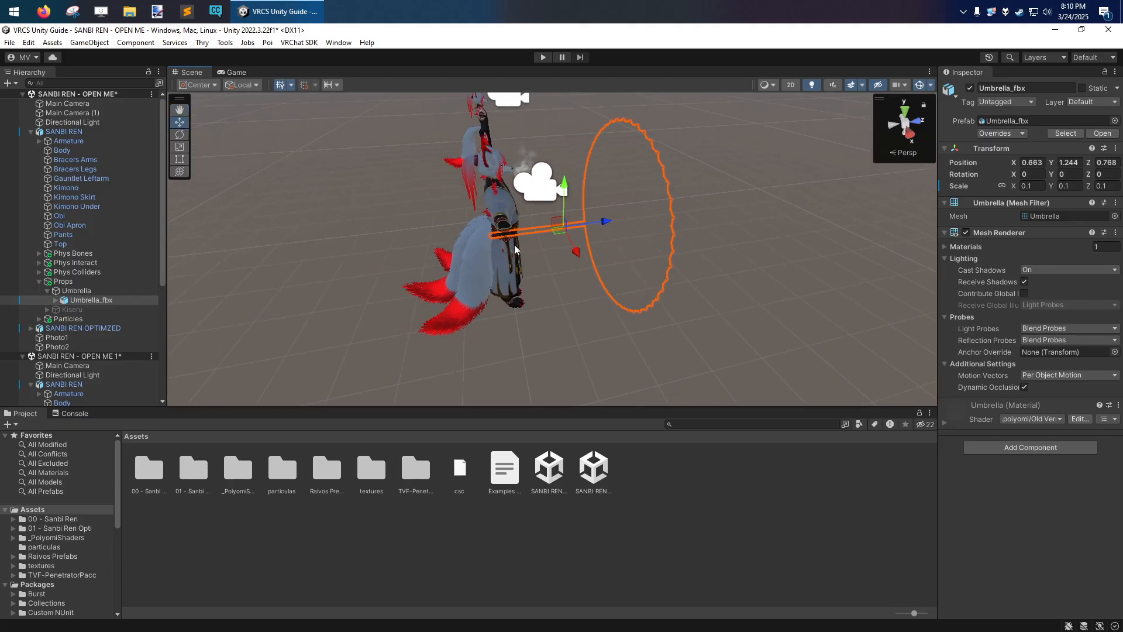
{"action": "scroll", "coordinate": [517, 245], "scroll_direction": "up", "scroll_amount": 3}
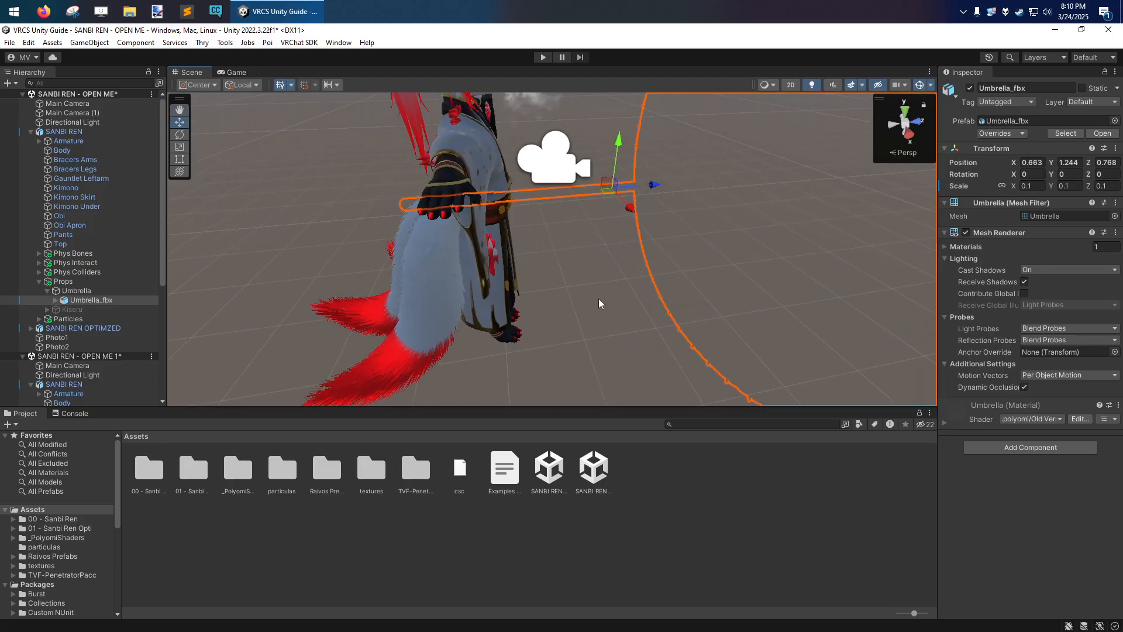
Step: Switch to the Rotate tool and try rotating Umbrella_fbx around its center
{"action": "scroll", "coordinate": [600, 304], "scroll_direction": "down", "scroll_amount": 4}
{"action": "right_click_drag", "start_coordinate": [690, 288], "coordinate": [643, 289]}
{"action": "key", "text": "e"}
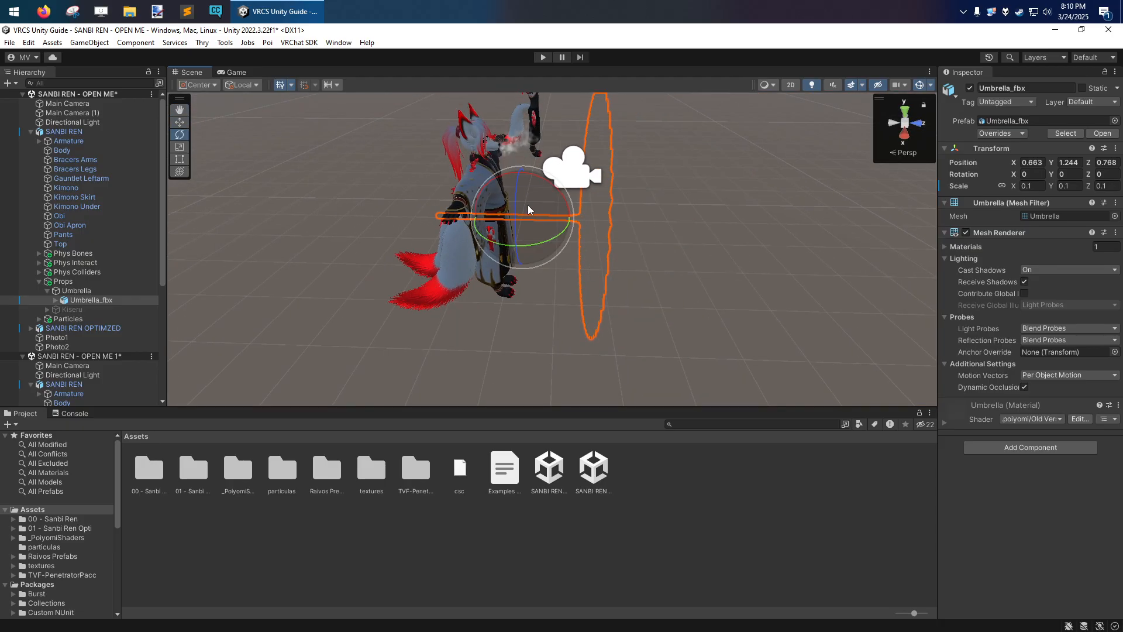
{"action": "left_click_drag", "start_coordinate": [529, 190], "coordinate": [501, 203]}
{"action": "left_click_drag", "start_coordinate": [536, 230], "coordinate": [562, 217]}
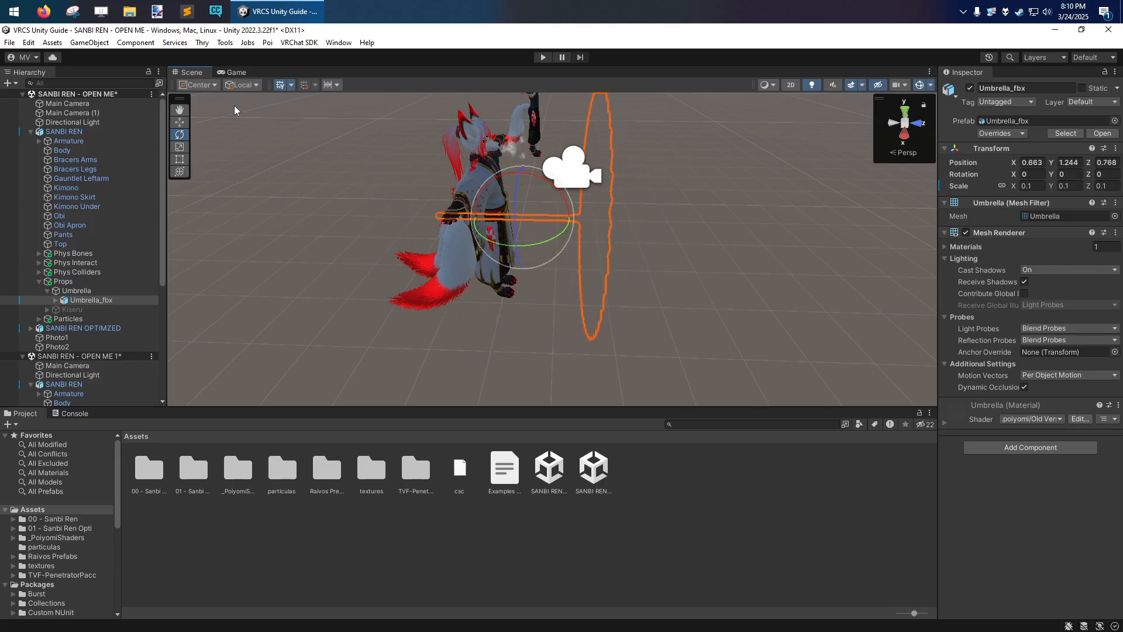
Step: Set the handle position to Pivot and examine the umbrella beside the avatar's hand
{"action": "left_click", "coordinate": [204, 113]}
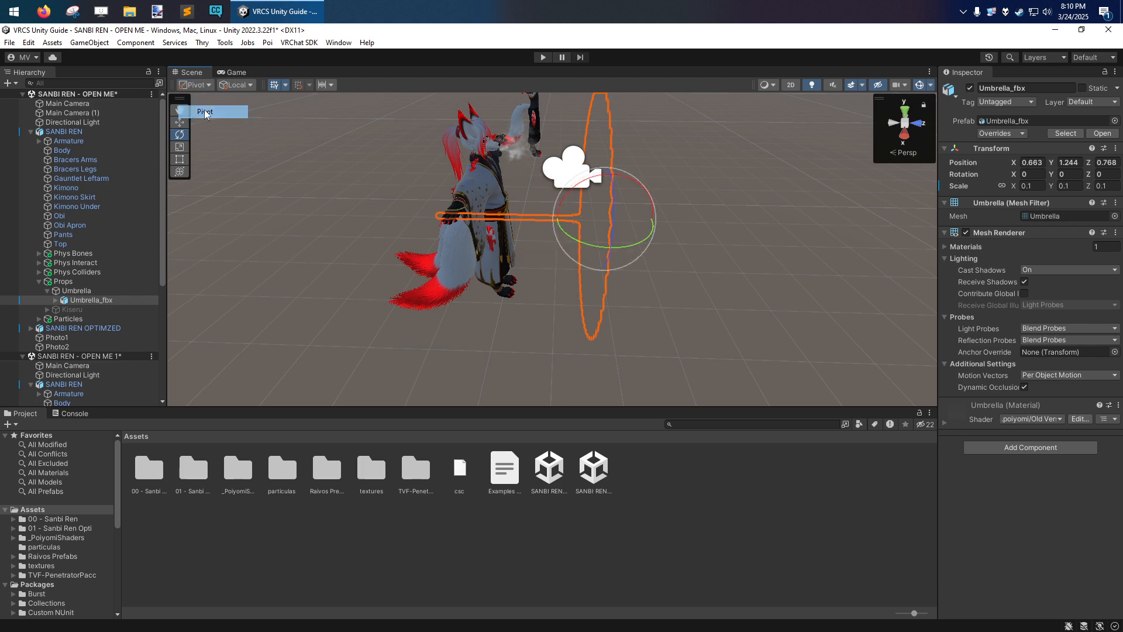
{"action": "left_click_drag", "start_coordinate": [603, 275], "coordinate": [490, 280], "text": "alt"}
{"action": "left_click_drag", "start_coordinate": [695, 232], "coordinate": [1100, 443], "text": "alt"}
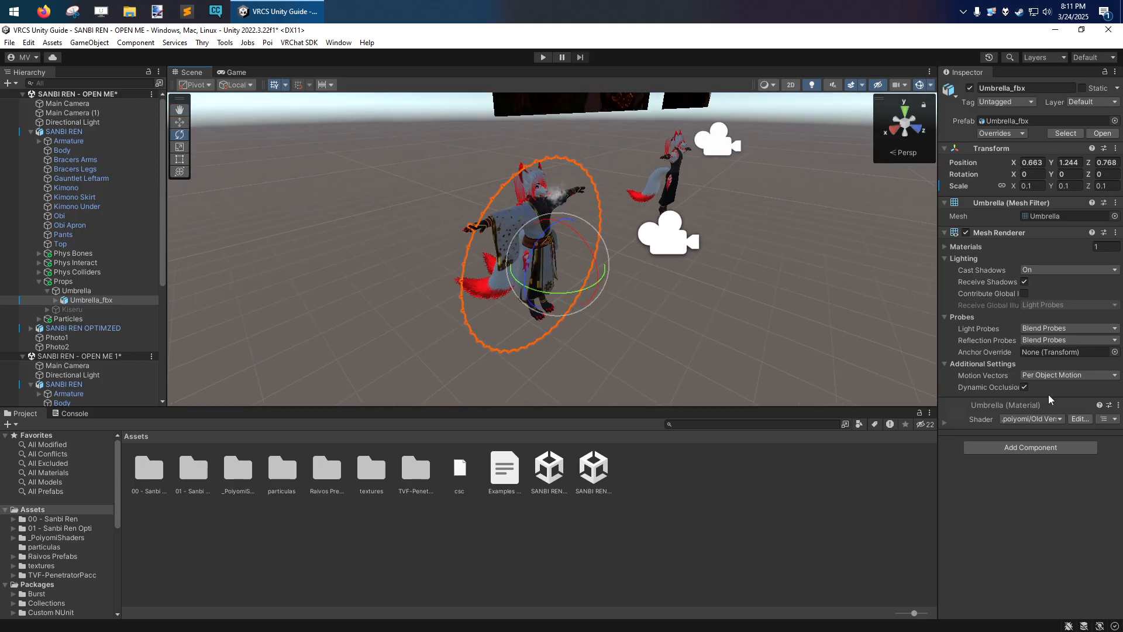
{"action": "left_click_drag", "start_coordinate": [586, 305], "coordinate": [694, 313], "text": "alt"}
{"action": "mouse_move", "coordinate": [523, 279]}
{"action": "left_mouse_down", "text": "alt"}
{"action": "mouse_move", "coordinate": [592, 311]}
{"action": "mouse_move", "coordinate": [504, 284]}
{"action": "left_mouse_up", "text": "alt"}
{"action": "scroll", "coordinate": [504, 284], "scroll_direction": "up", "scroll_amount": 5}
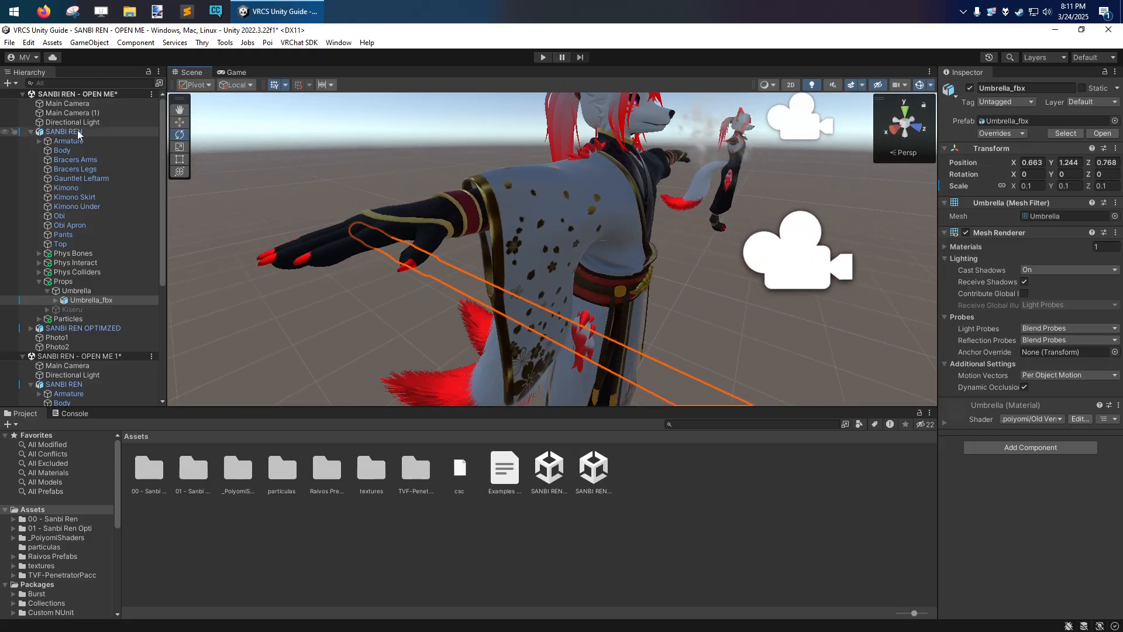
Step: Expand the SANBI REN armature through Hips, Spine, Chest and Shoulder.L, and select the Arm.L bone
{"action": "left_click", "coordinate": [38, 141]}
{"action": "left_click", "coordinate": [46, 150]}
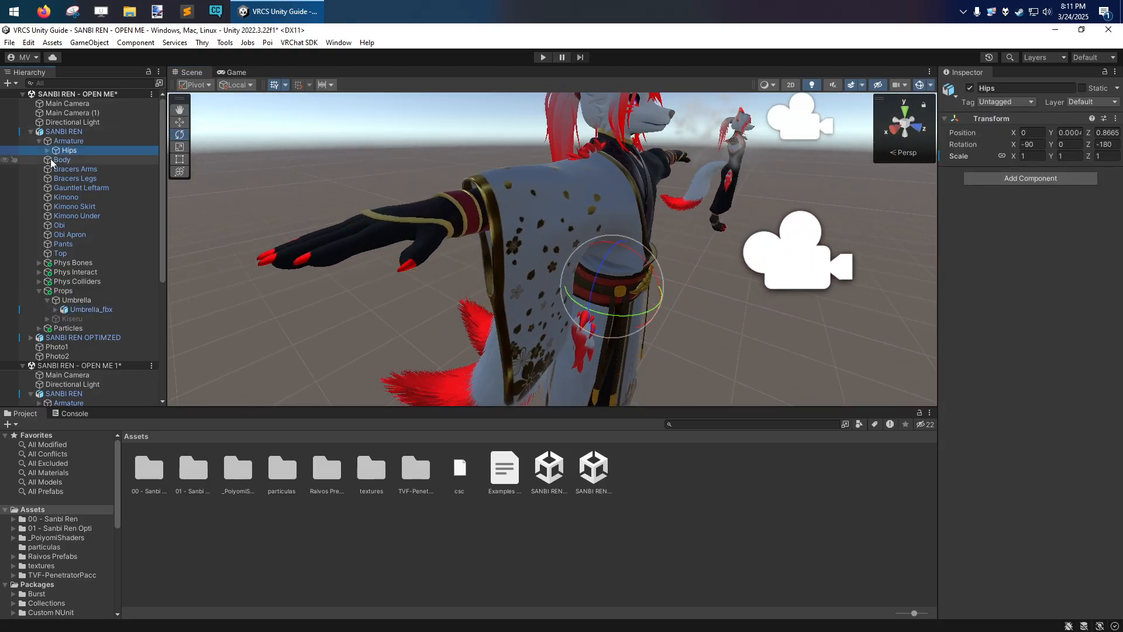
{"action": "left_click", "coordinate": [47, 151]}
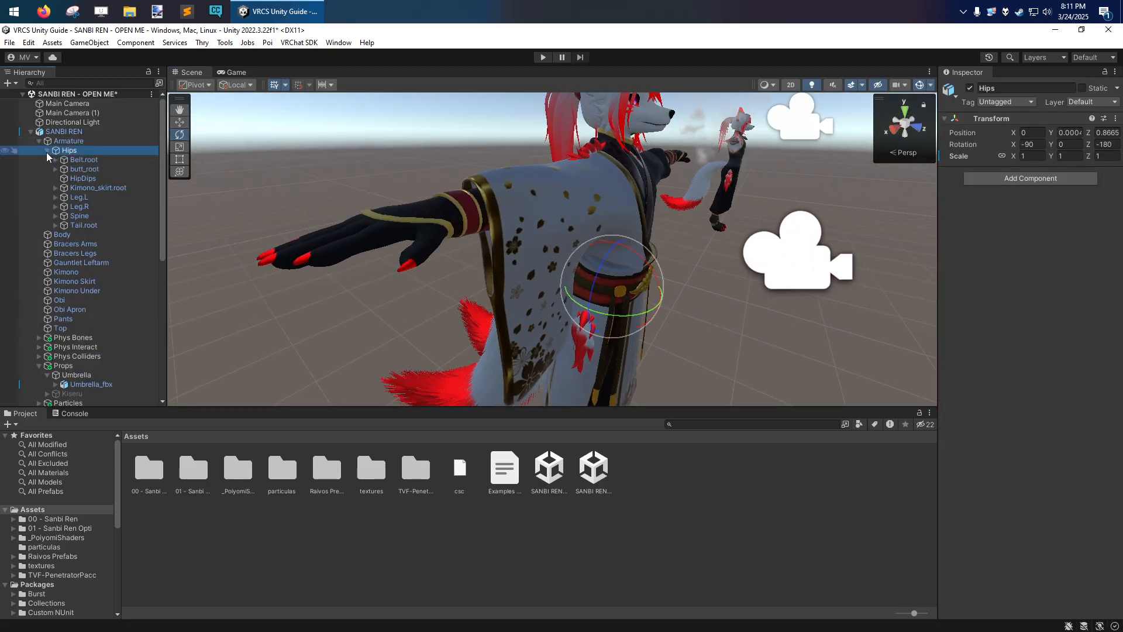
{"action": "left_click", "coordinate": [56, 216]}
{"action": "left_click", "coordinate": [62, 226]}
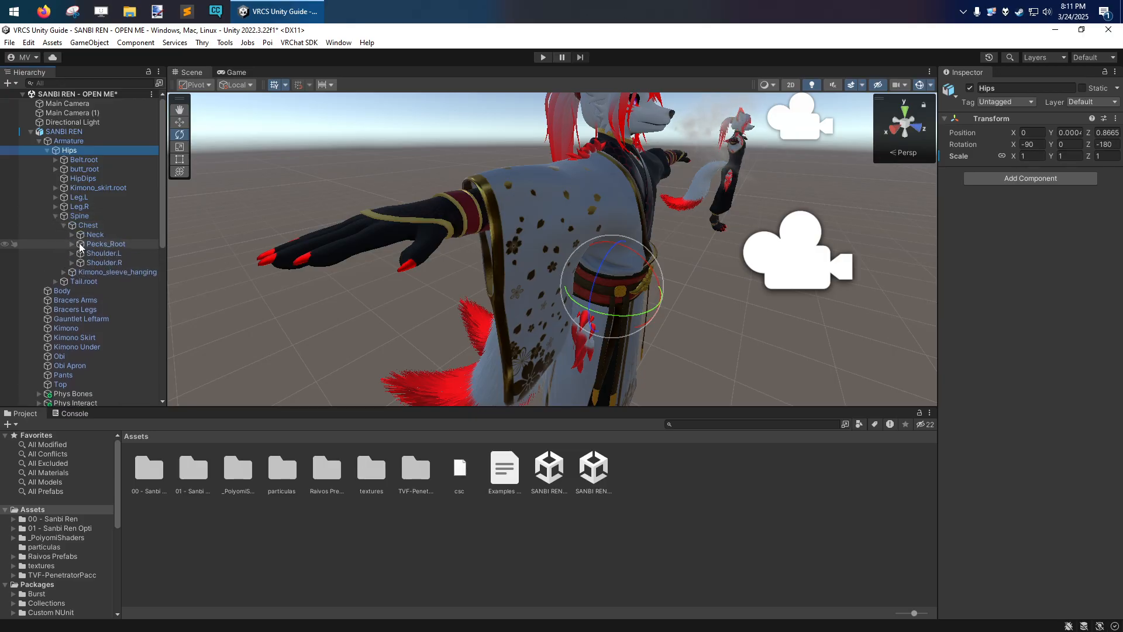
{"action": "left_click", "coordinate": [72, 253]}
{"action": "left_click", "coordinate": [103, 253]}
{"action": "left_click", "coordinate": [80, 263]}
{"action": "left_click", "coordinate": [106, 263]}
Step: Try rotating the Arm.L bone around its pivot and undo the rotation
{"action": "key", "text": "d"}
{"action": "right_click_drag", "start_coordinate": [596, 222], "coordinate": [487, 159]}
{"action": "key", "text": "q"}
{"action": "key", "text": "w"}
{"action": "key", "text": "s"}
{"action": "left_click_drag", "start_coordinate": [529, 230], "coordinate": [517, 193]}
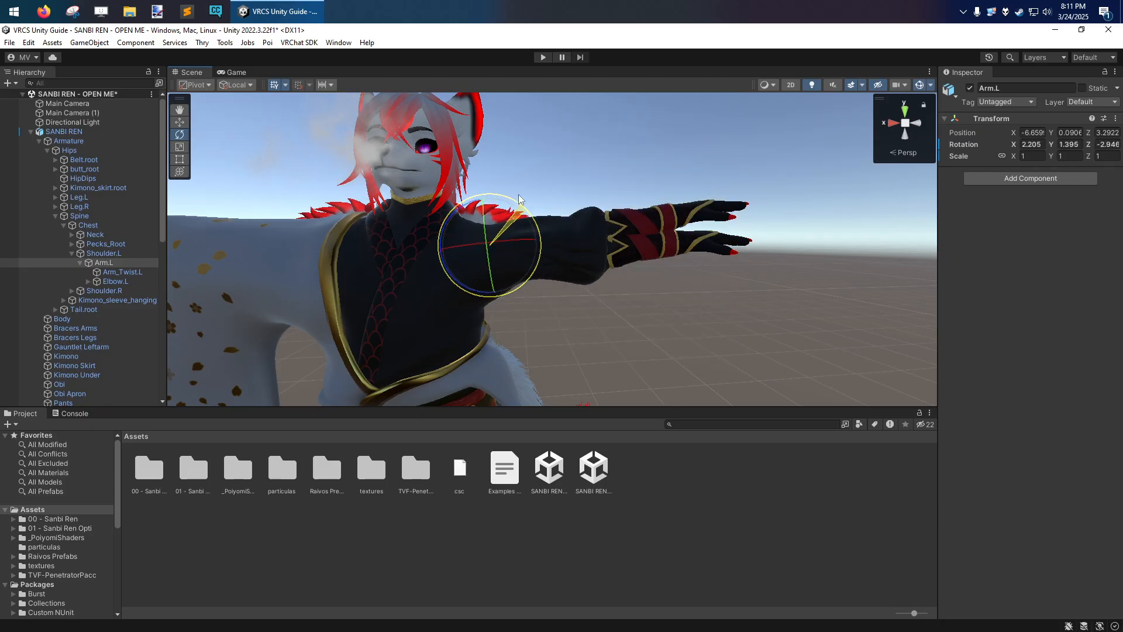
{"action": "key", "text": "ctrl+z"}
Step: Collapse the SANBI REN - OPEN ME scene in the Hierarchy
{"action": "left_click", "coordinate": [23, 94]}
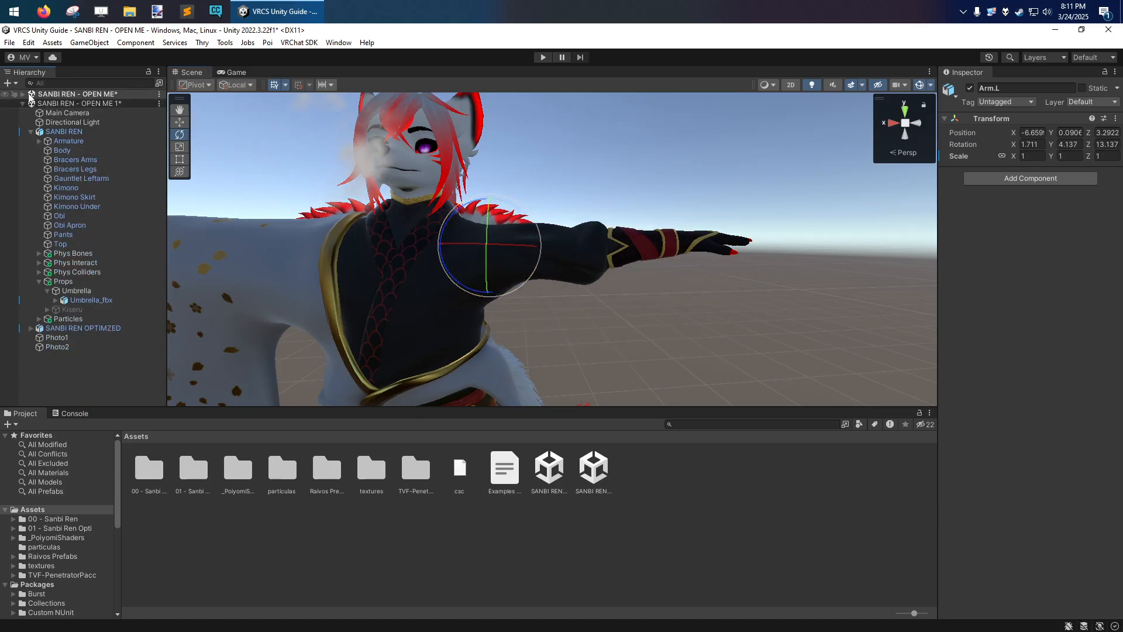
Step: Unload the SANBI REN - OPEN ME 1 scene from the Hierarchy
{"action": "right_click", "coordinate": [68, 104]}
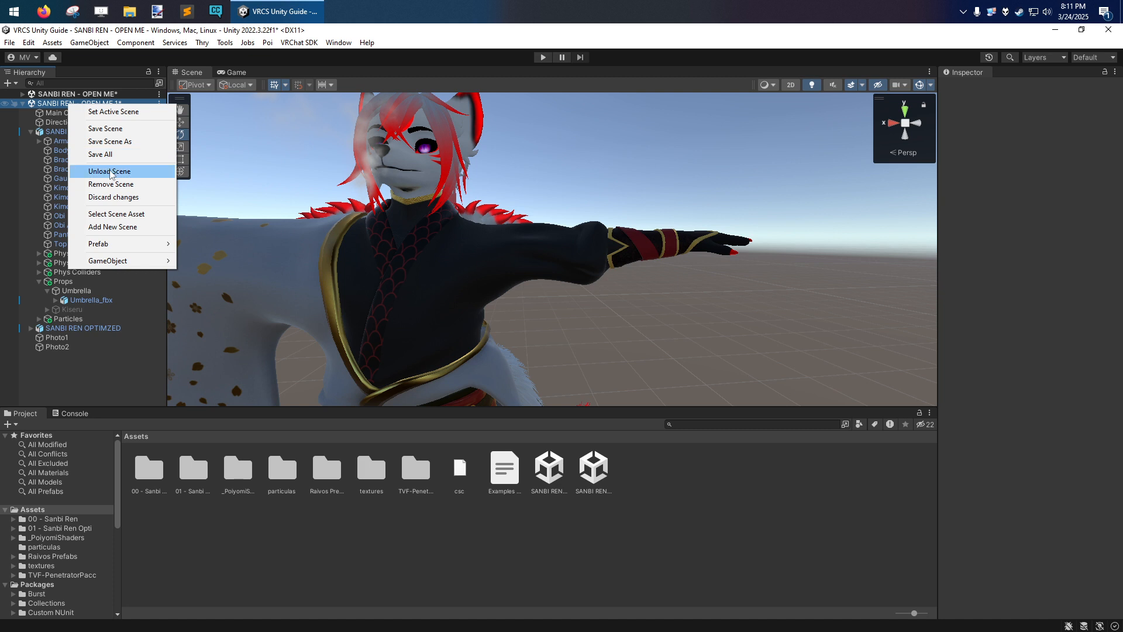
{"action": "left_click", "coordinate": [111, 172]}
{"action": "left_click", "coordinate": [597, 357]}
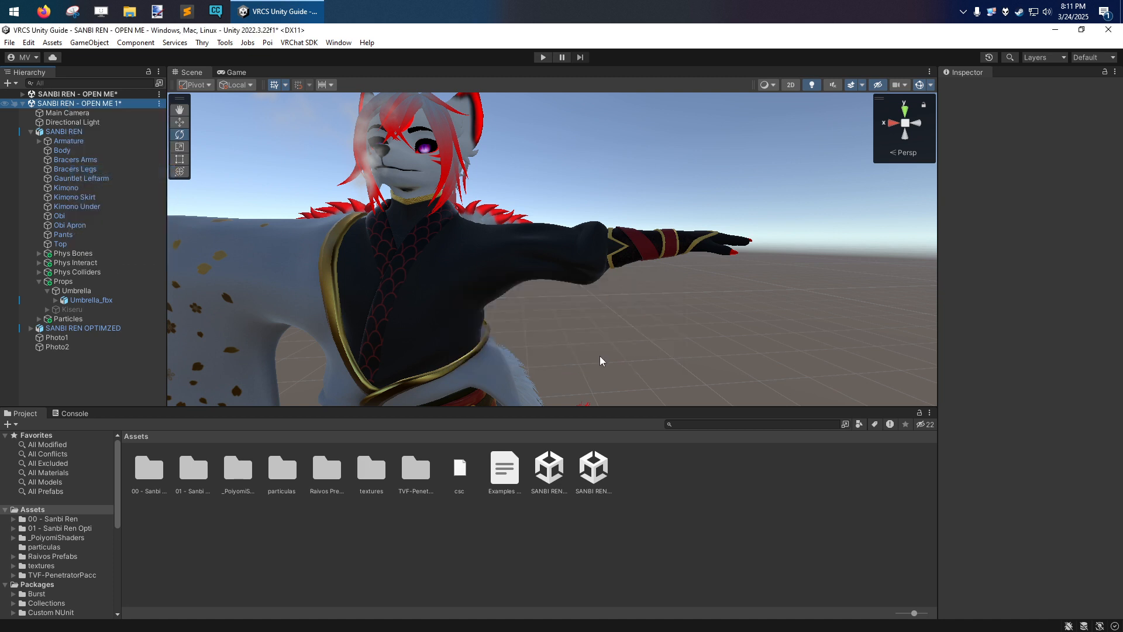
Step: Expand the SANBI REN - OPEN ME scene and select the Arm.L bone under Shoulder.L
{"action": "left_click", "coordinate": [37, 94]}
{"action": "left_click", "coordinate": [22, 94]}
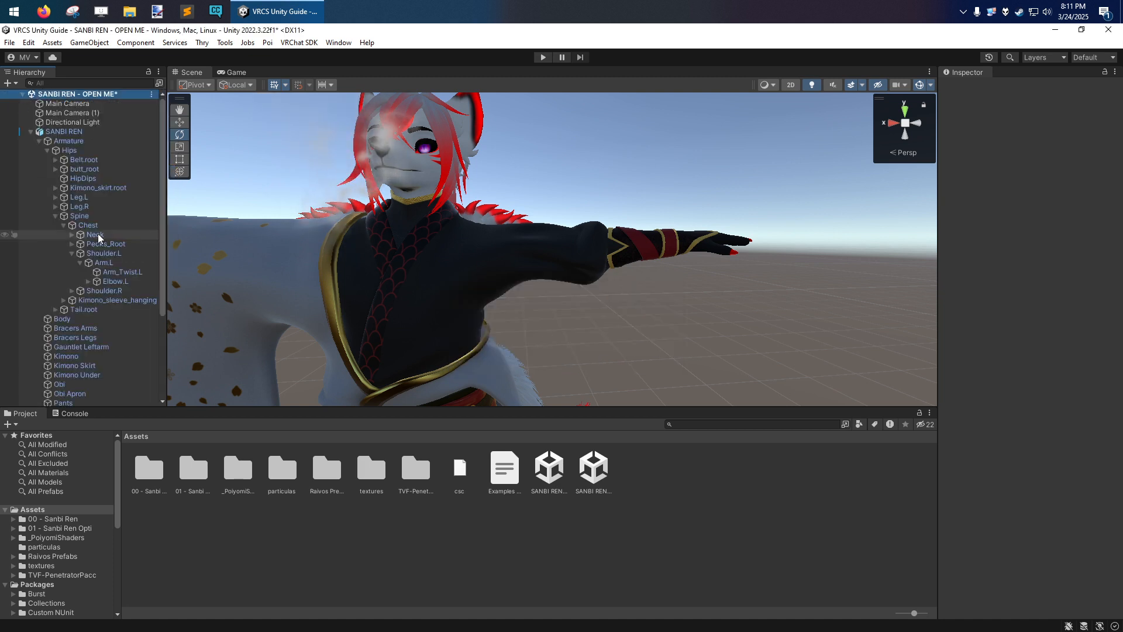
{"action": "left_click", "coordinate": [111, 263]}
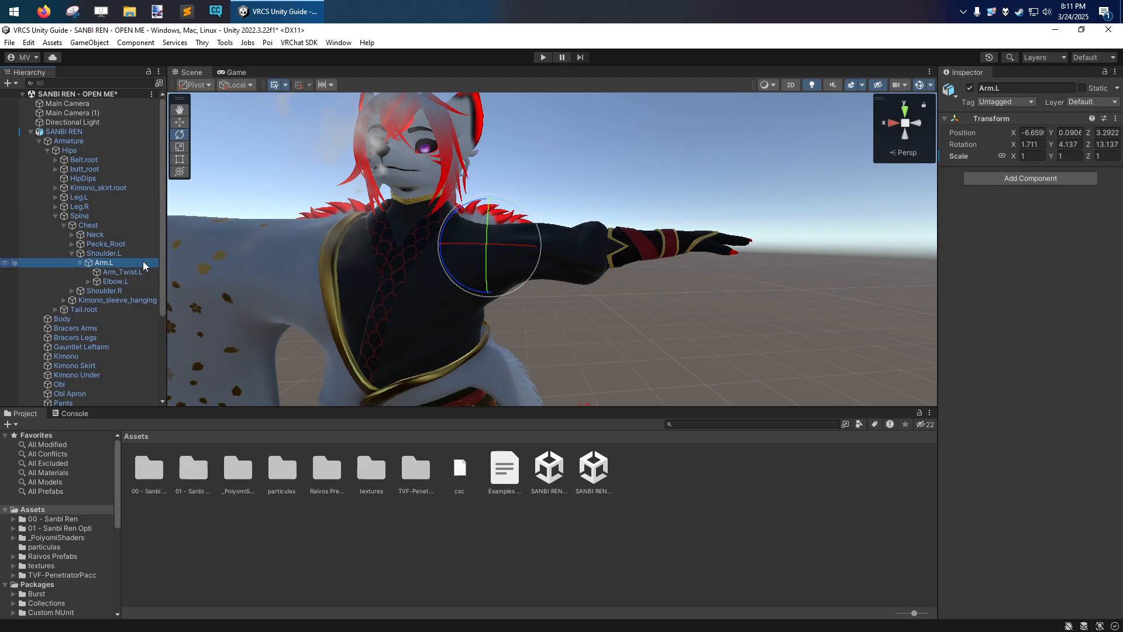
Step: Set the handle position to Center and rotate the Arm.L bone with the Rotate tool
{"action": "left_click", "coordinate": [209, 83]}
{"action": "left_click", "coordinate": [209, 99]}
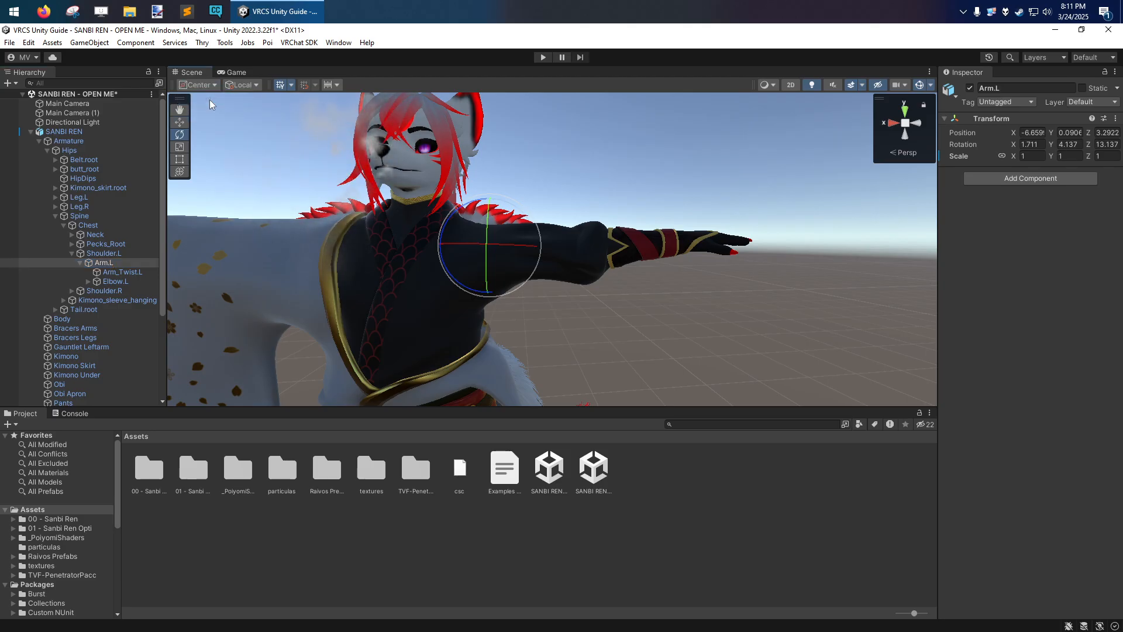
{"action": "right_click_drag", "start_coordinate": [528, 227], "coordinate": [510, 303]}
{"action": "key", "text": "e"}
{"action": "left_click_drag", "start_coordinate": [510, 303], "coordinate": [351, 274]}
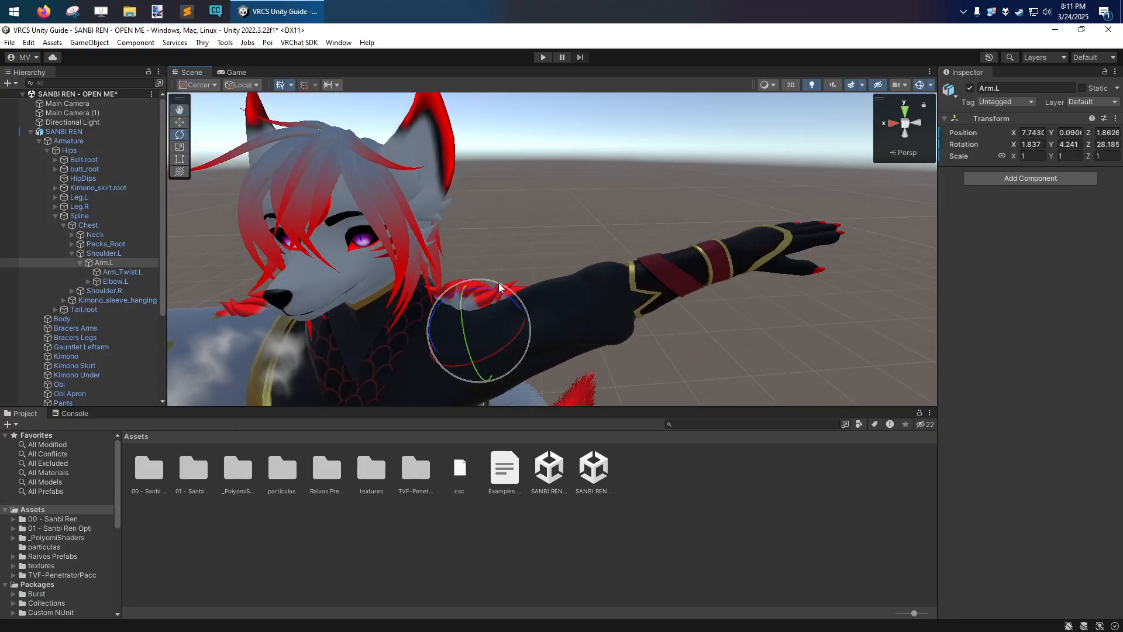
Step: Examine where the rotation handle sits on the Elbow.L, Arm.L and Shoulder.L bones
{"action": "left_click", "coordinate": [89, 281]}
{"action": "left_click", "coordinate": [106, 282]}
{"action": "right_click_drag", "start_coordinate": [475, 250], "coordinate": [504, 202]}
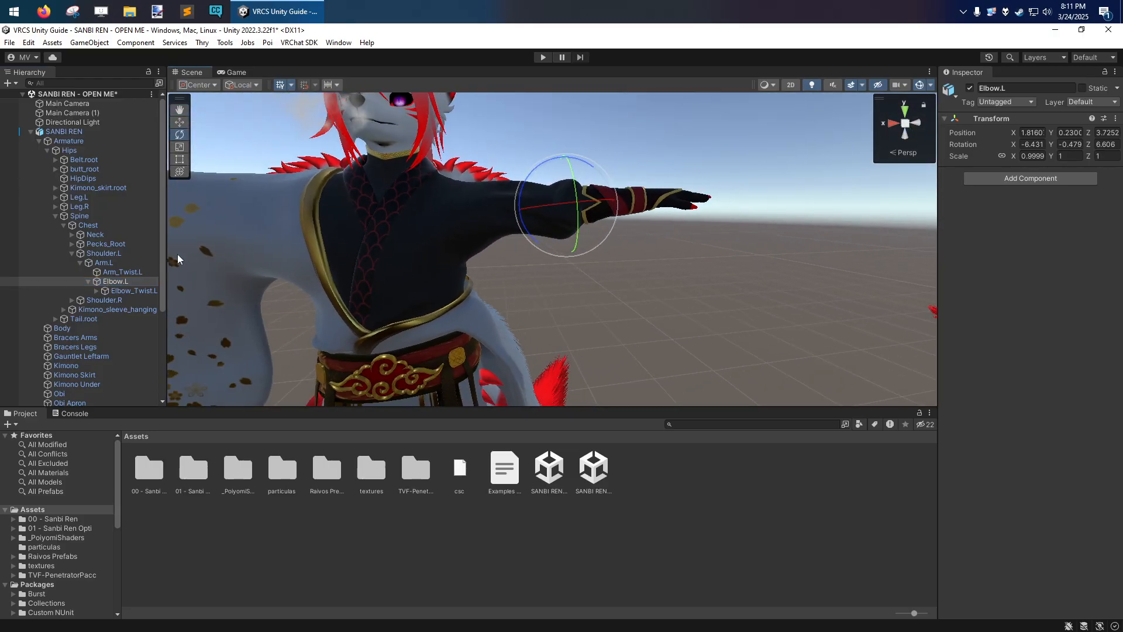
{"action": "left_click", "coordinate": [98, 263]}
{"action": "left_click", "coordinate": [104, 253]}
{"action": "right_click_drag", "start_coordinate": [438, 258], "coordinate": [502, 263]}
Step: Try rotating the Arm.L bone with the Center handle position and undo the rotation
{"action": "left_click", "coordinate": [106, 264]}
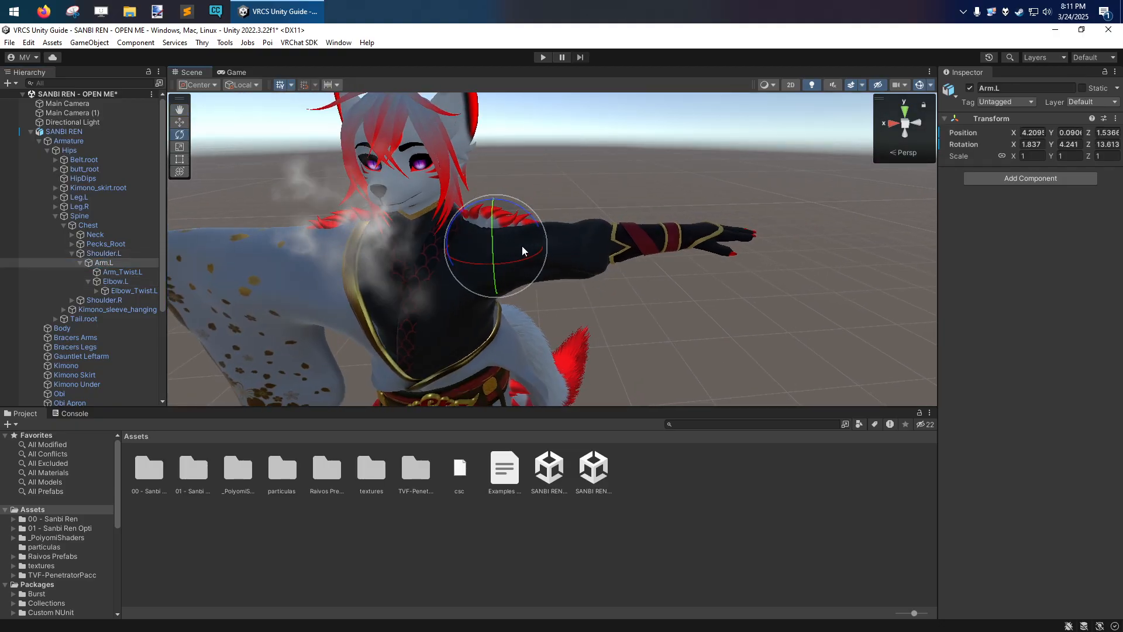
{"action": "mouse_move", "coordinate": [525, 212]}
{"action": "left_mouse_down"}
{"action": "mouse_move", "coordinate": [471, 173]}
{"action": "mouse_move", "coordinate": [566, 256]}
{"action": "mouse_move", "coordinate": [508, 189]}
{"action": "mouse_move", "coordinate": [521, 192]}
{"action": "left_mouse_up"}
{"action": "key", "text": "ctrl+z"}
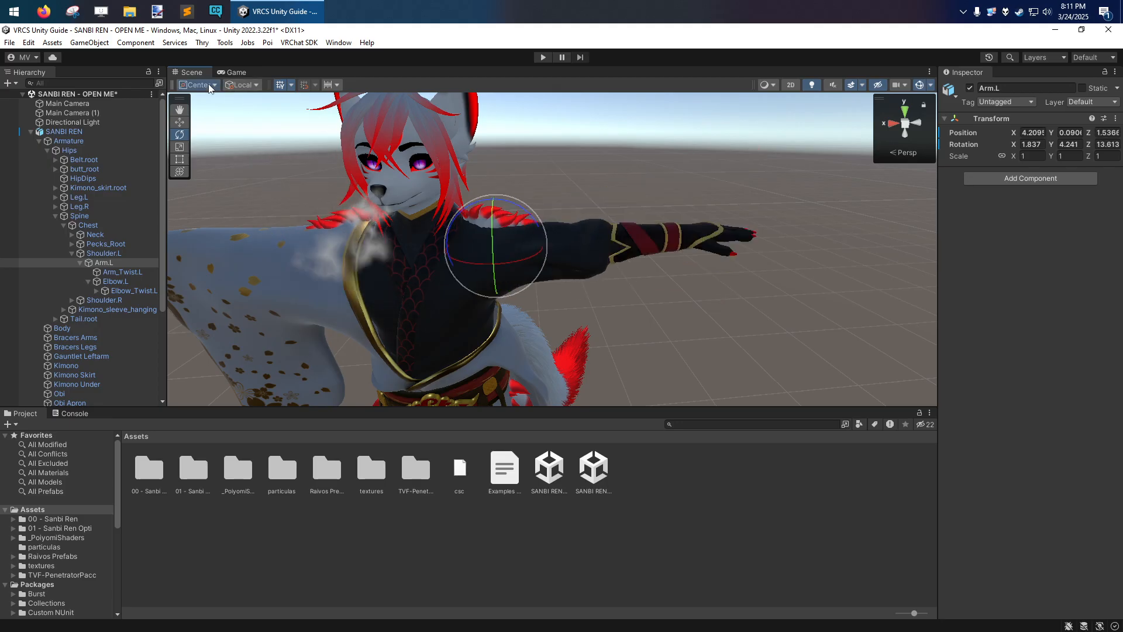
Step: Set the handle position to Pivot, try rotating the Arm.L bone, and undo the rotation
{"action": "left_click", "coordinate": [209, 86]}
{"action": "left_click", "coordinate": [205, 111]}
{"action": "left_click_drag", "start_coordinate": [554, 246], "coordinate": [591, 271]}
{"action": "key", "text": "ctrl+z"}
Step: Select the Arm_Twist.L bone and compare the Center and Pivot handle positions, ending on Pivot
{"action": "left_click", "coordinate": [121, 273]}
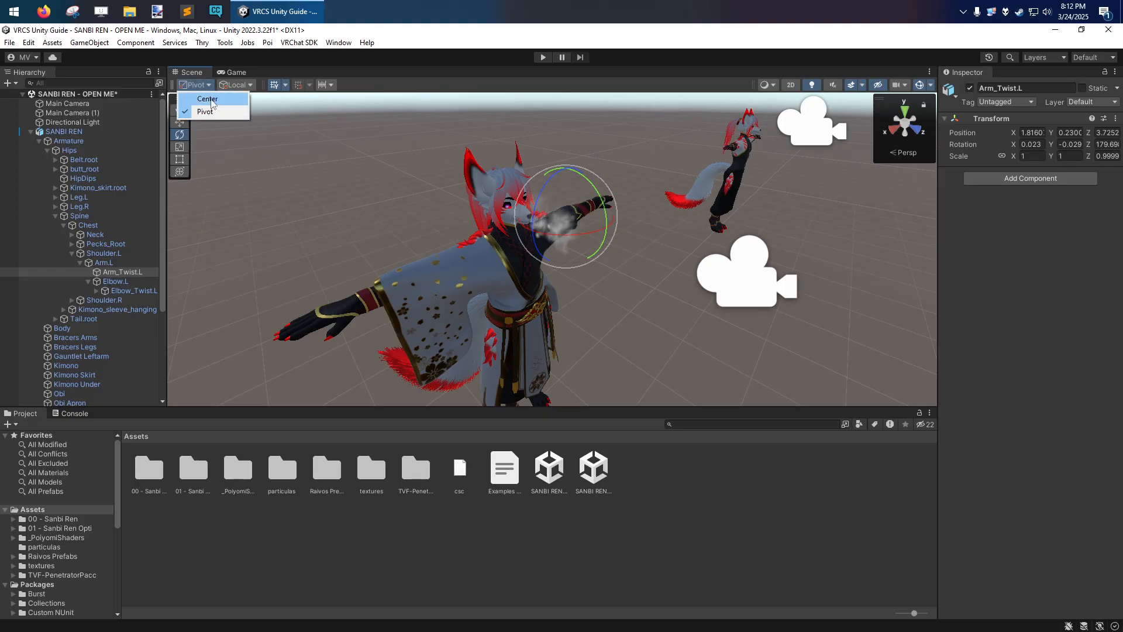
{"action": "left_click", "coordinate": [211, 102]}
{"action": "left_click_drag", "start_coordinate": [406, 240], "coordinate": [462, 252], "text": "alt"}
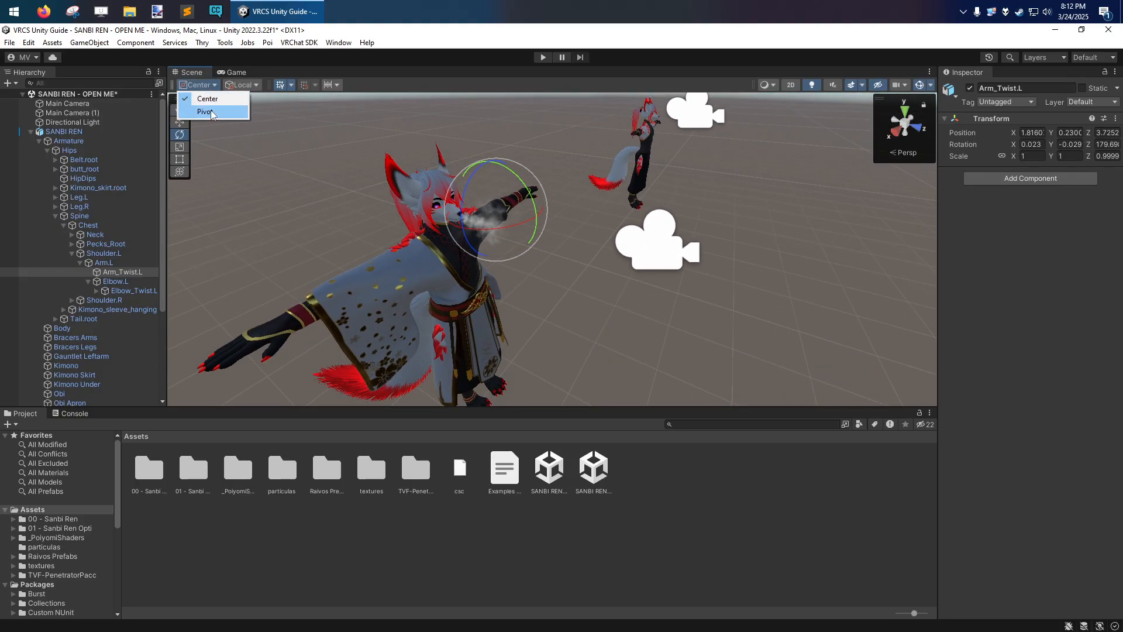
{"action": "left_click", "coordinate": [213, 114]}
{"action": "left_click_drag", "start_coordinate": [340, 176], "coordinate": [280, 182], "text": "alt"}
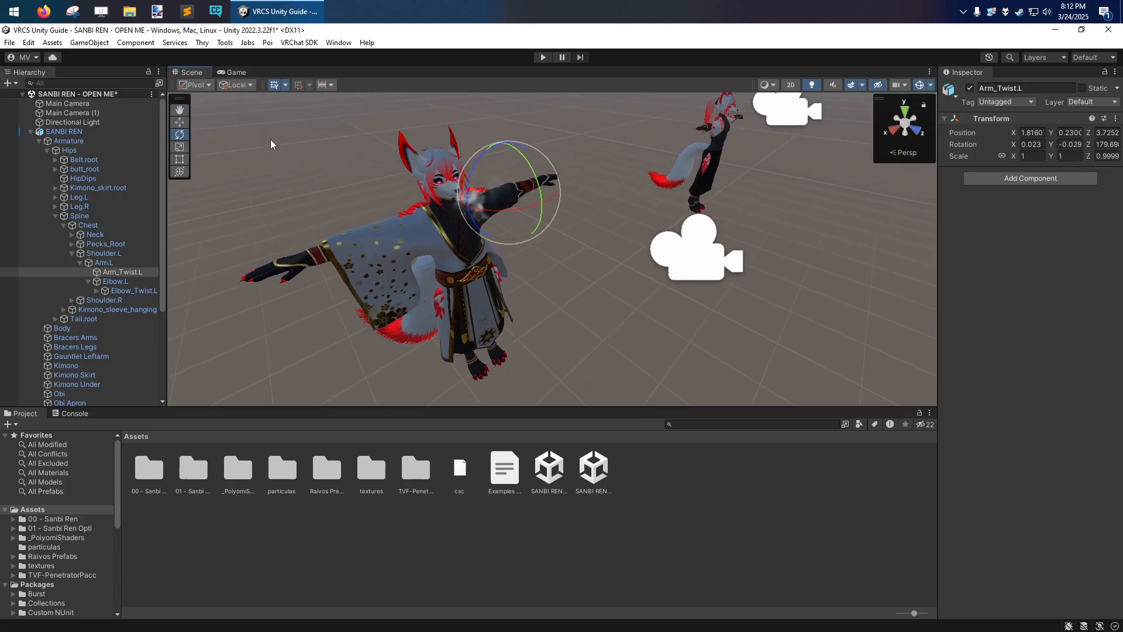
Step: Rotate the Arm_Twist.L bone slightly and widen the Inspector to show its full transform values
{"action": "right_click_drag", "start_coordinate": [508, 215], "coordinate": [515, 248]}
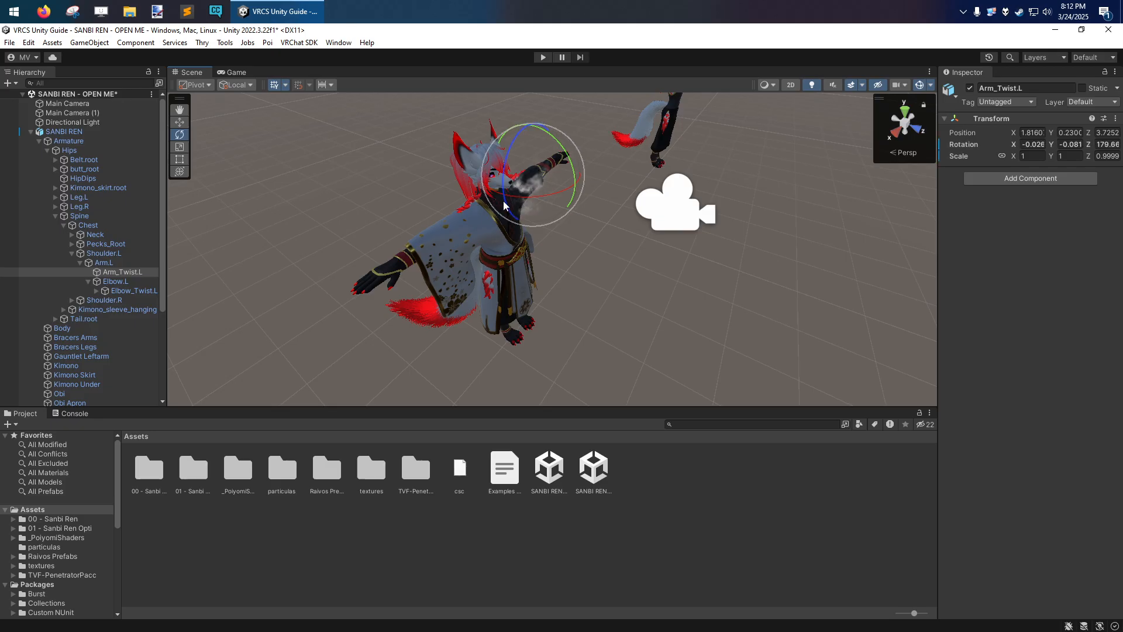
{"action": "key", "text": "f"}
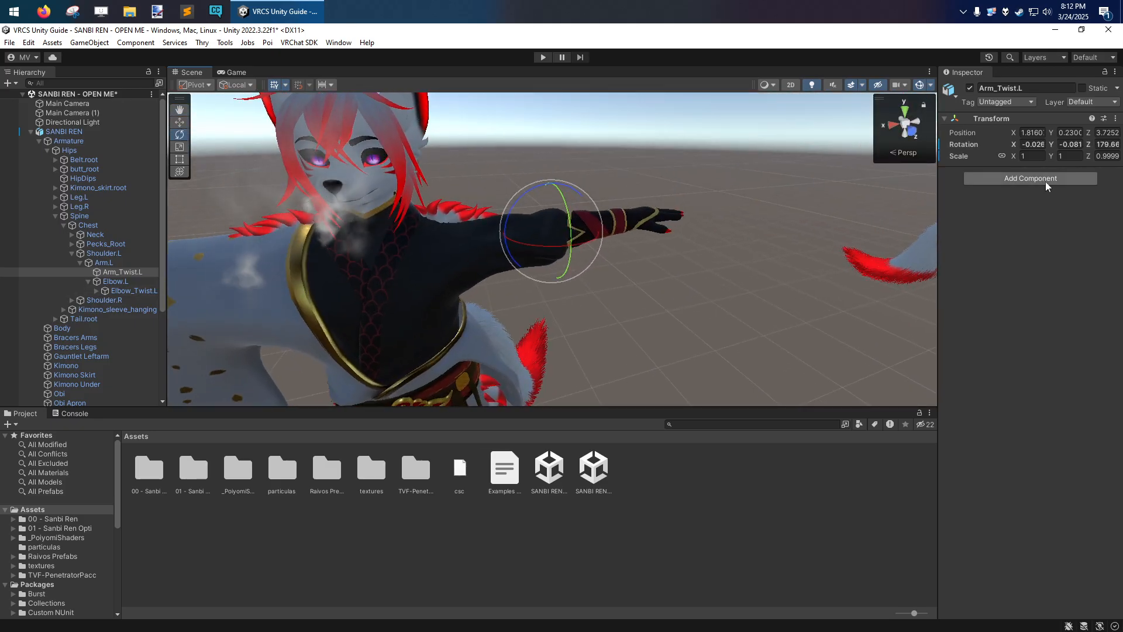
{"action": "left_click_drag", "start_coordinate": [938, 146], "coordinate": [877, 146]}
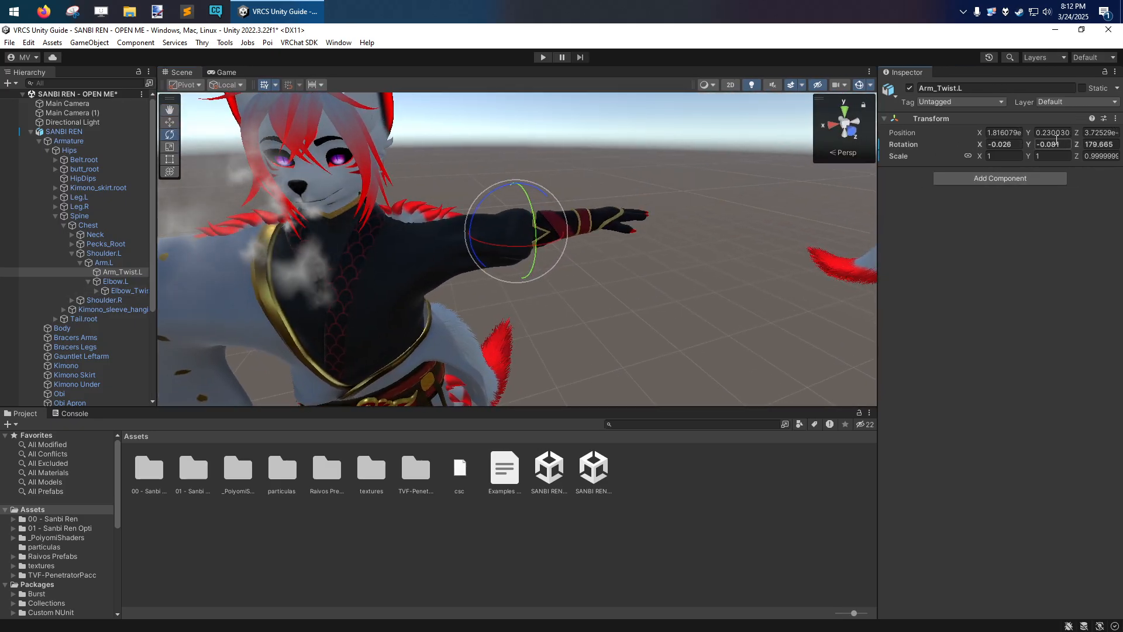
{"action": "left_click_drag", "start_coordinate": [388, 202], "coordinate": [340, 203], "text": "alt"}
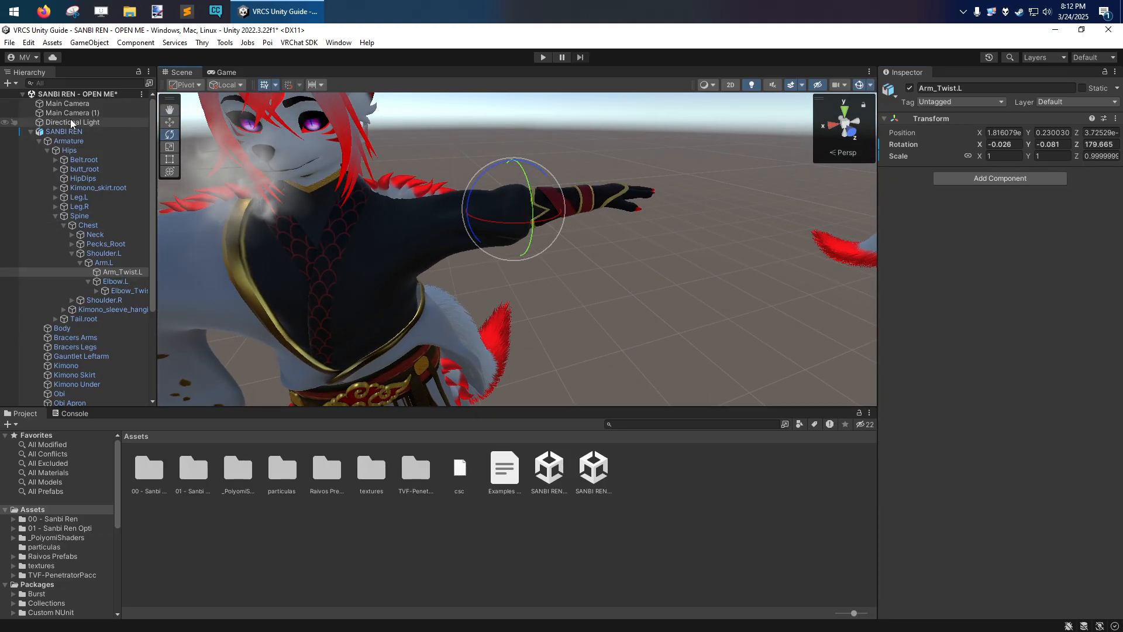
Step: Set the handle rotation to Global and examine the Arm_Twist.L move handle's axes from several angles
{"action": "left_click", "coordinate": [230, 85]}
{"action": "left_click", "coordinate": [236, 100]}
{"action": "right_click_drag", "start_coordinate": [272, 132], "coordinate": [557, 248]}
{"action": "key", "text": "s"}
{"action": "key", "text": "w"}
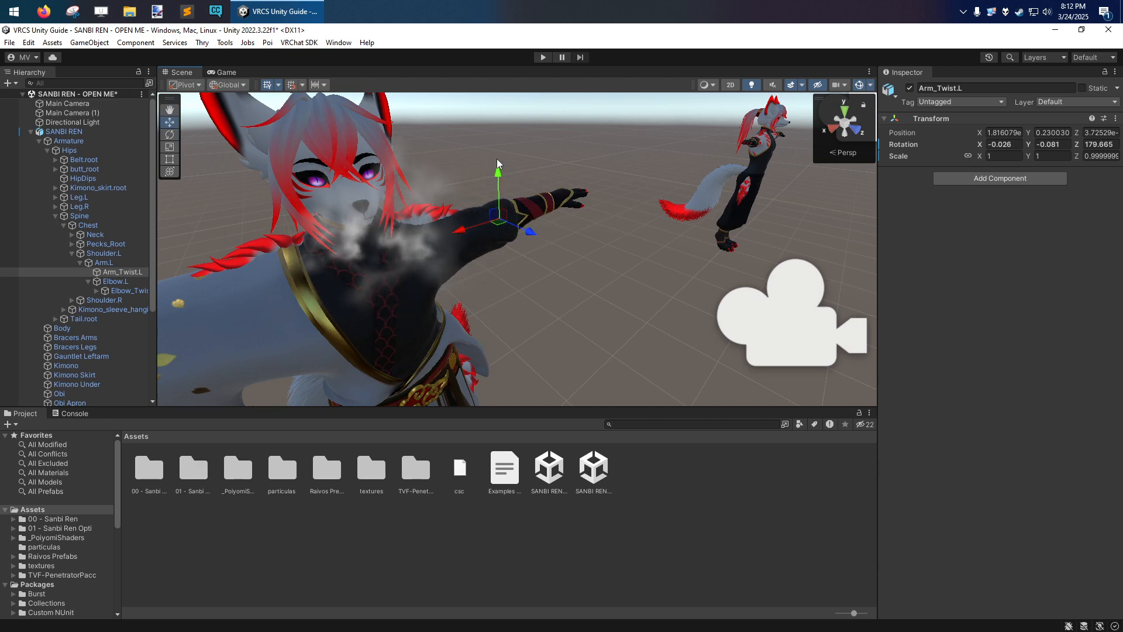
{"action": "left_click_drag", "start_coordinate": [517, 200], "coordinate": [650, 243], "text": "alt"}
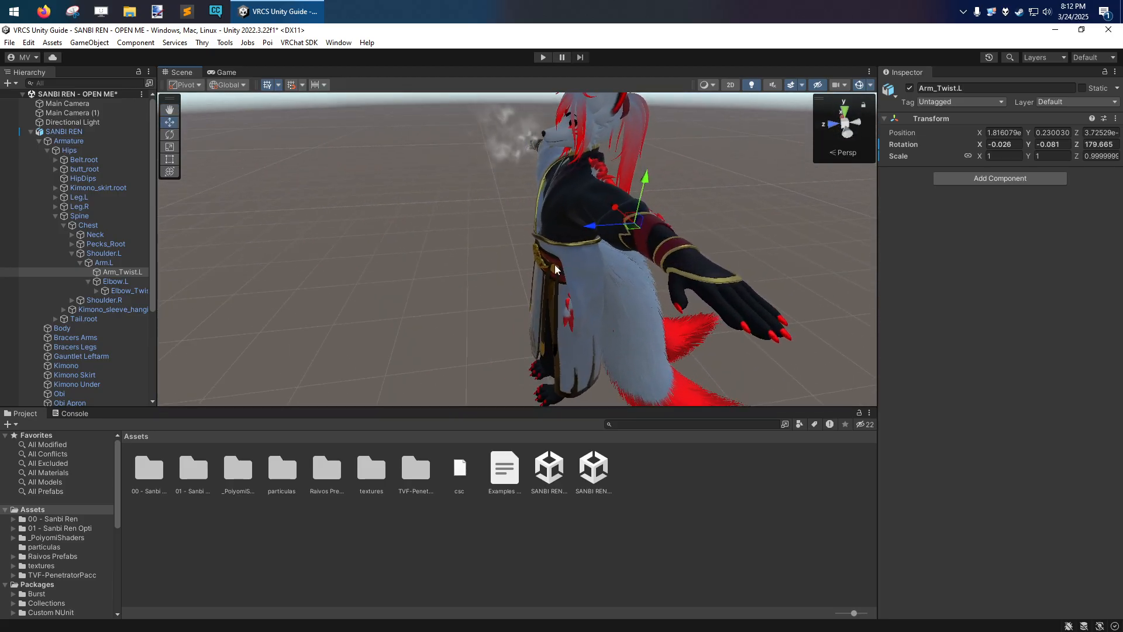
{"action": "right_click_drag", "start_coordinate": [481, 269], "coordinate": [574, 211]}
{"action": "right_click_drag", "start_coordinate": [468, 213], "coordinate": [585, 236]}
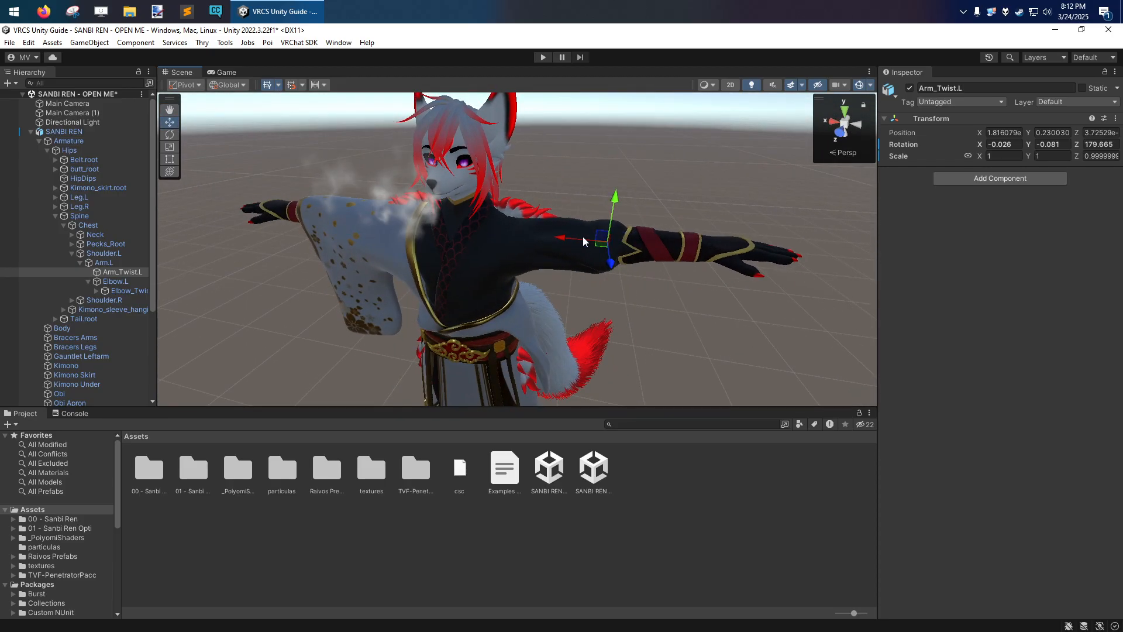
{"action": "right_click_drag", "start_coordinate": [448, 238], "coordinate": [521, 243]}
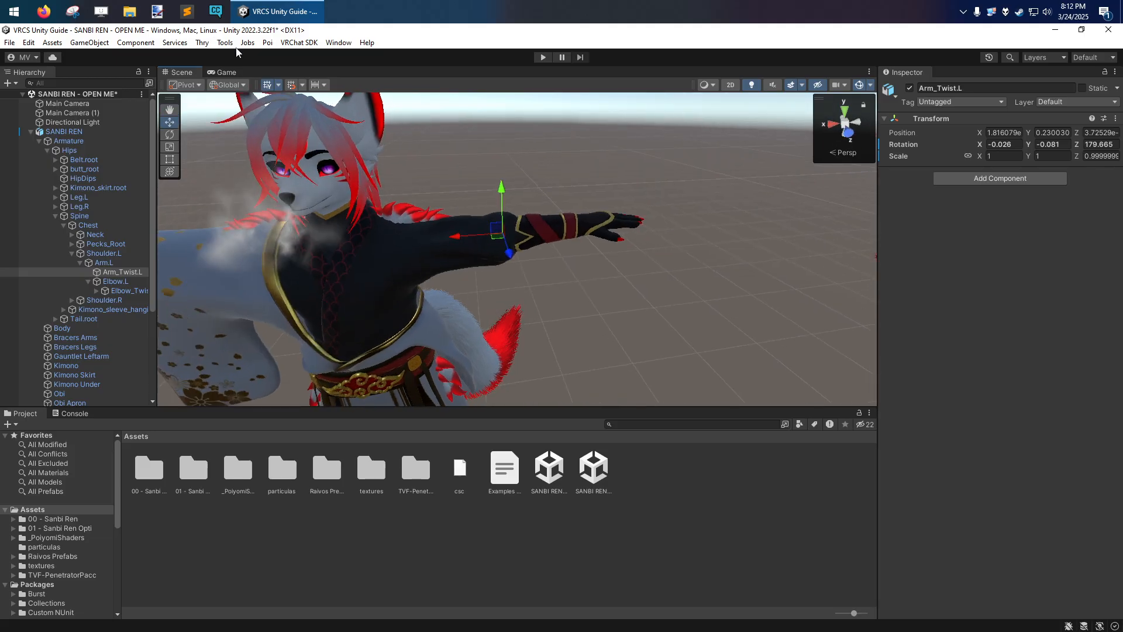
Step: Set the handle rotation to Local and examine how the move handle's axes align with the Arm_Twist.L bone
{"action": "left_click", "coordinate": [232, 88]}
{"action": "left_click", "coordinate": [237, 112]}
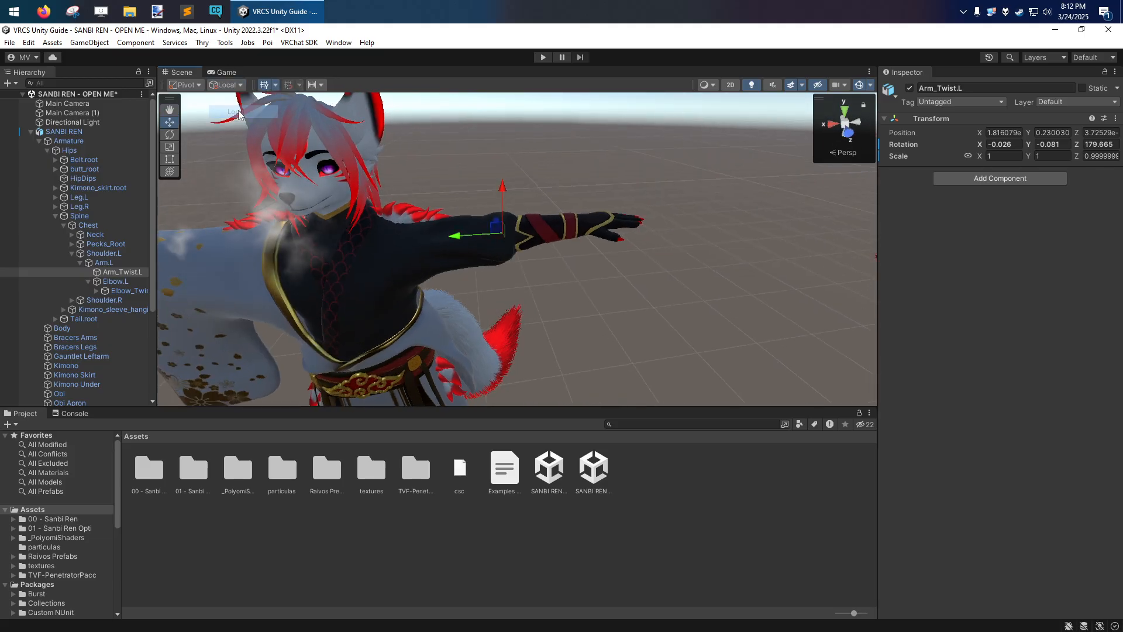
{"action": "right_click_drag", "start_coordinate": [299, 296], "coordinate": [515, 240]}
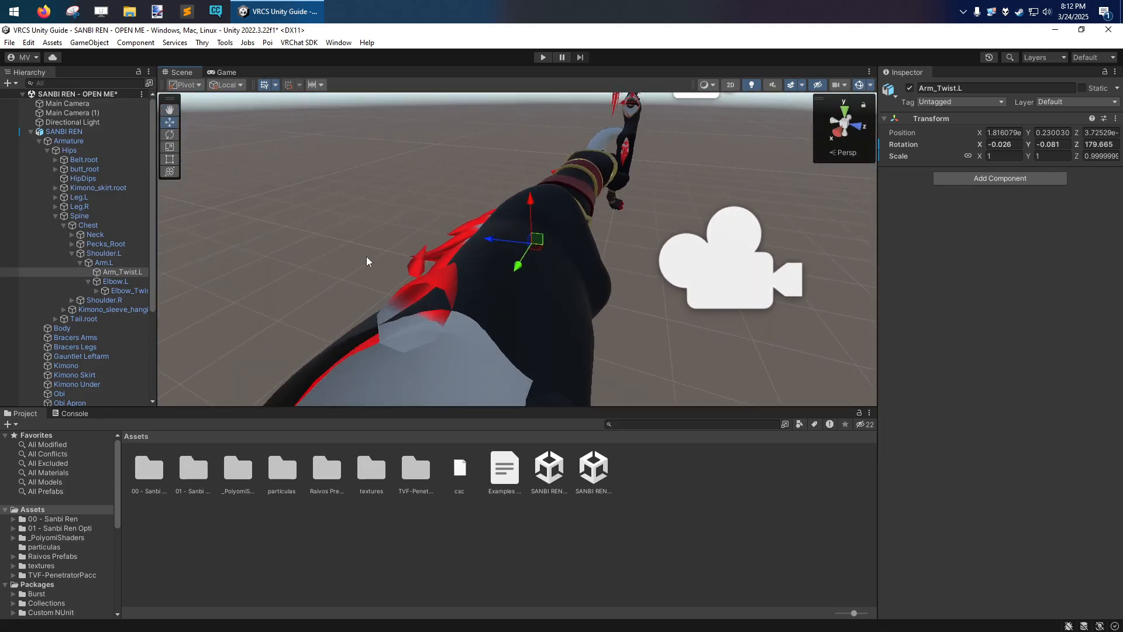
{"action": "right_click_drag", "start_coordinate": [570, 280], "coordinate": [478, 213]}
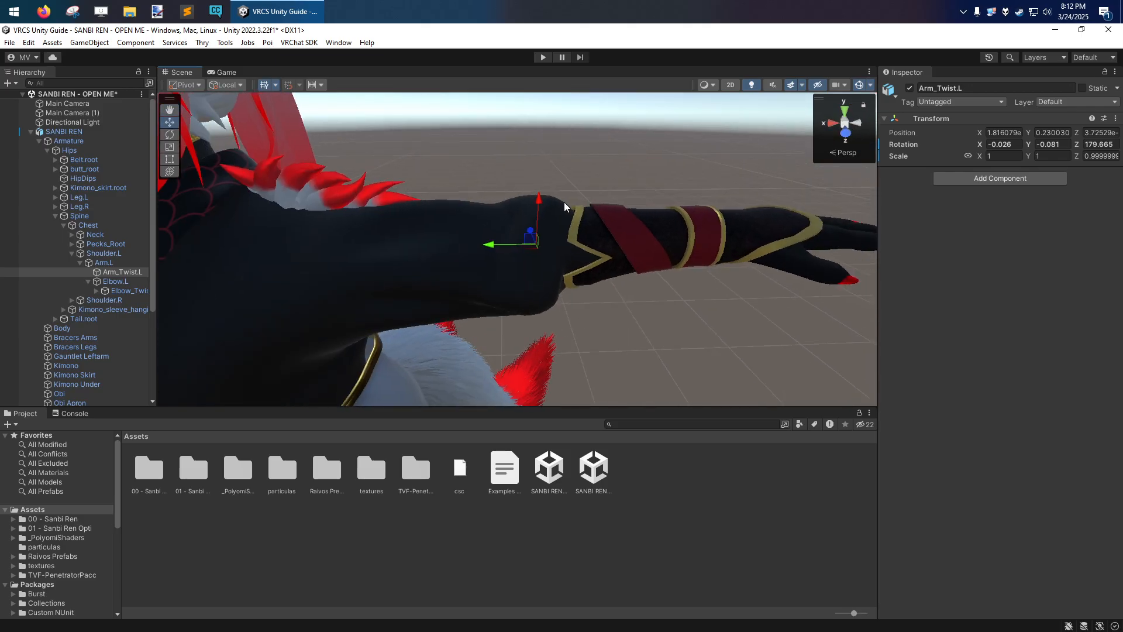
{"action": "right_click_drag", "start_coordinate": [587, 262], "coordinate": [538, 281]}
{"action": "scroll", "coordinate": [570, 284], "scroll_direction": "down", "scroll_amount": 4}
{"action": "left_click_drag", "start_coordinate": [571, 284], "coordinate": [520, 283], "text": "alt"}
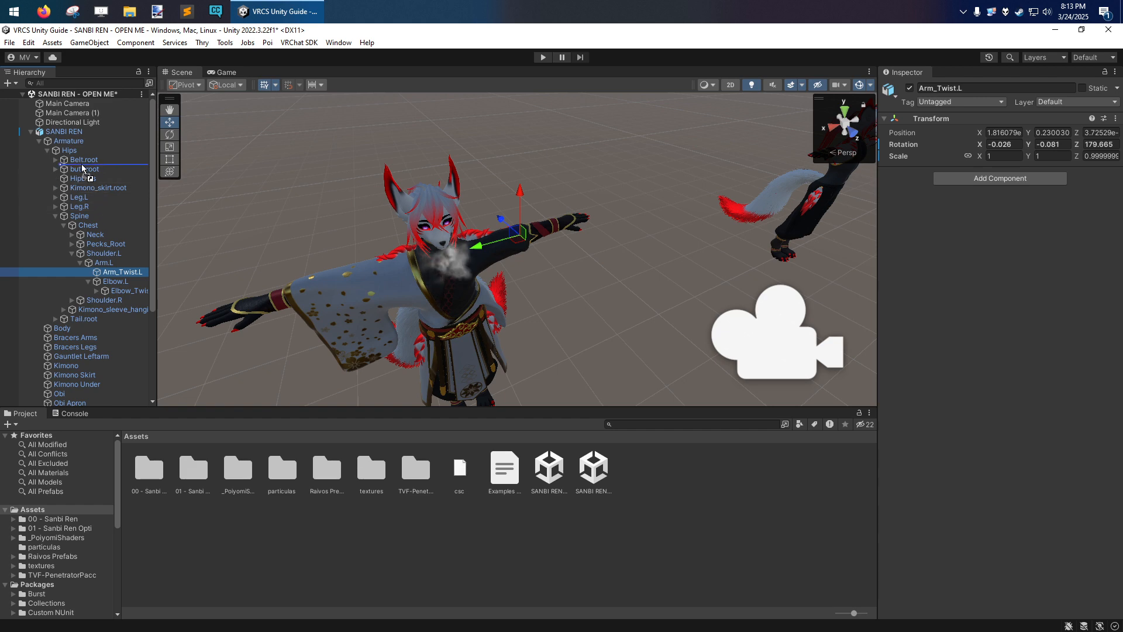
Step: Try to move the Arm_Twist.L bone out of the SANBI REN prefab to the scene root
{"action": "left_click_drag", "start_coordinate": [51, 125], "coordinate": [51, 125]}
{"action": "left_click", "coordinate": [639, 358]}
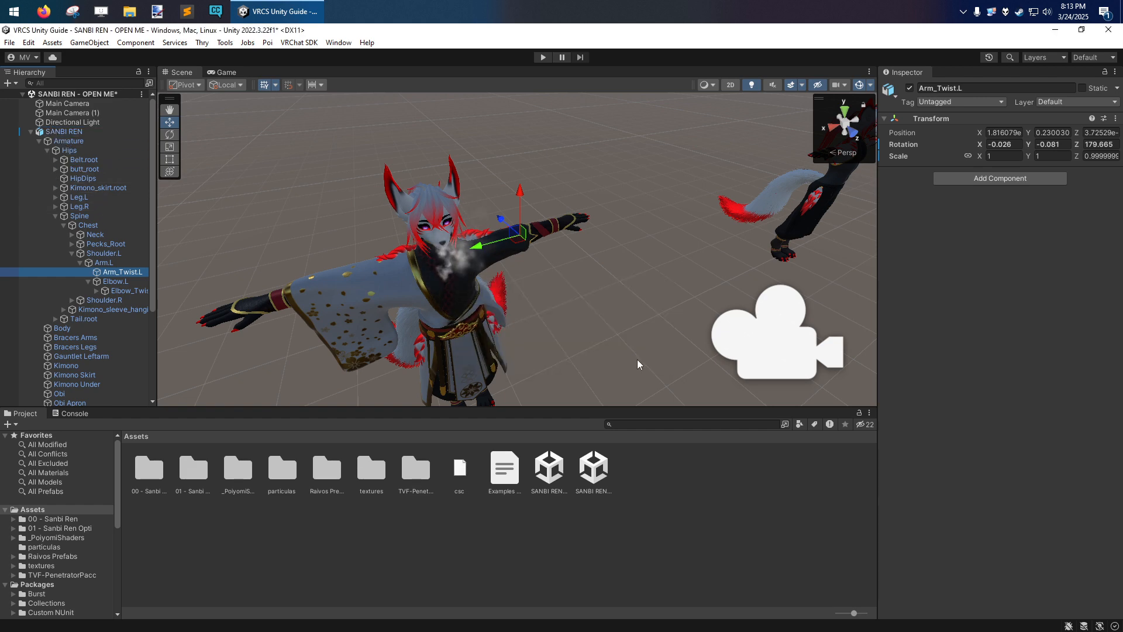
Step: Unpack the SANBI REN prefab and move the Arm_Twist.L bone to the scene root, just above SANBI REN
{"action": "right_click", "coordinate": [68, 132]}
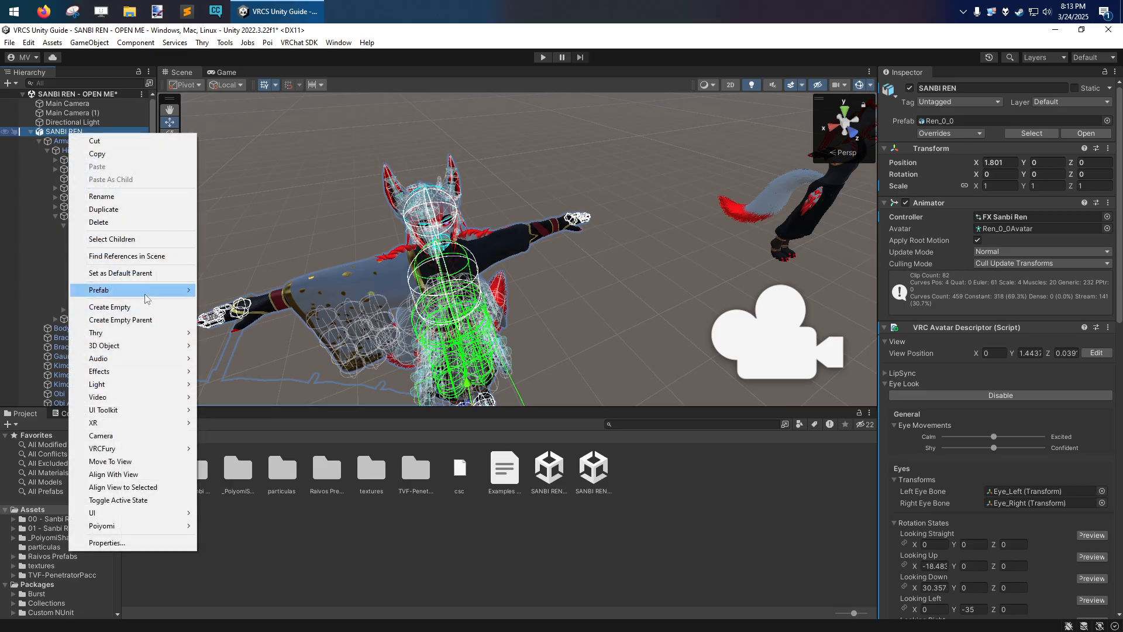
{"action": "mouse_move", "coordinate": [146, 295]}
{"action": "left_click", "coordinate": [236, 367]}
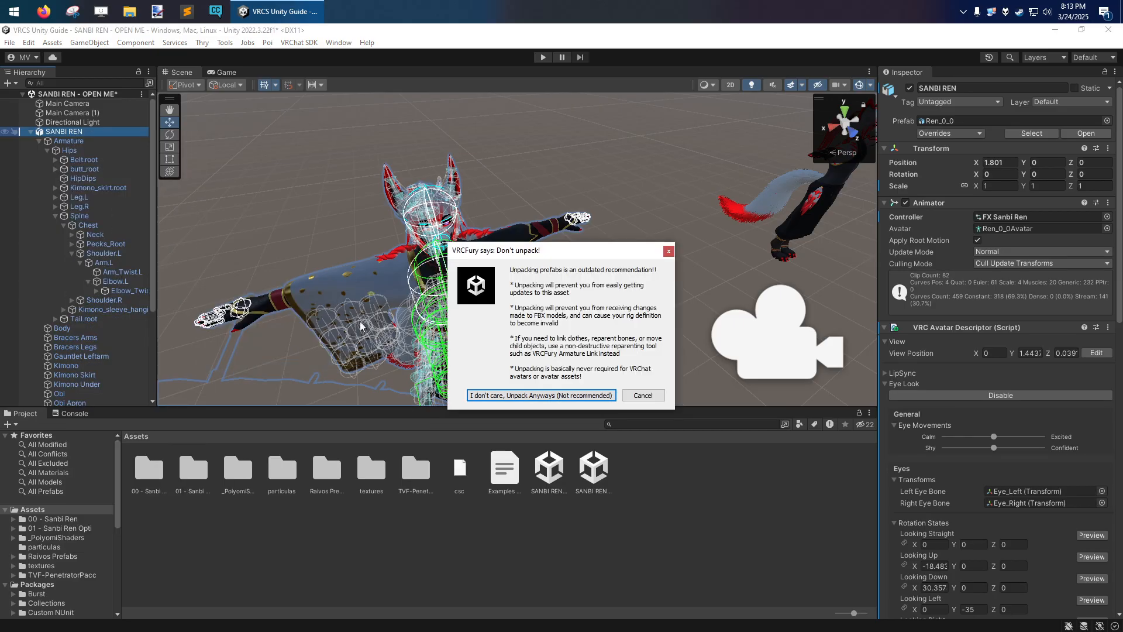
{"action": "left_click", "coordinate": [588, 396]}
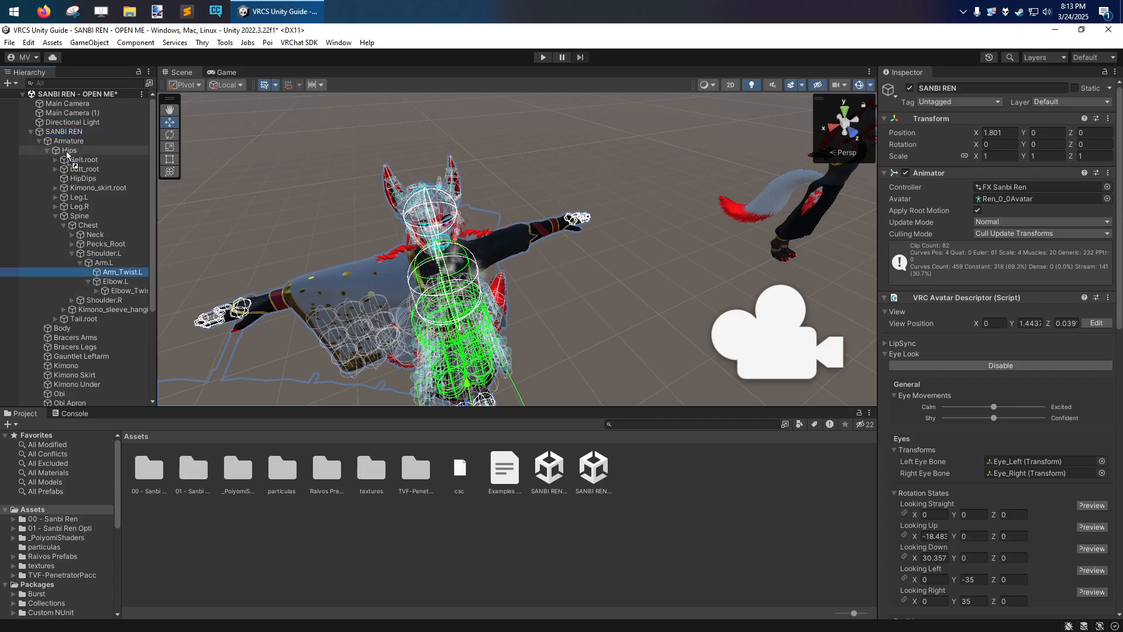
{"action": "left_click_drag", "start_coordinate": [55, 125], "coordinate": [55, 125]}
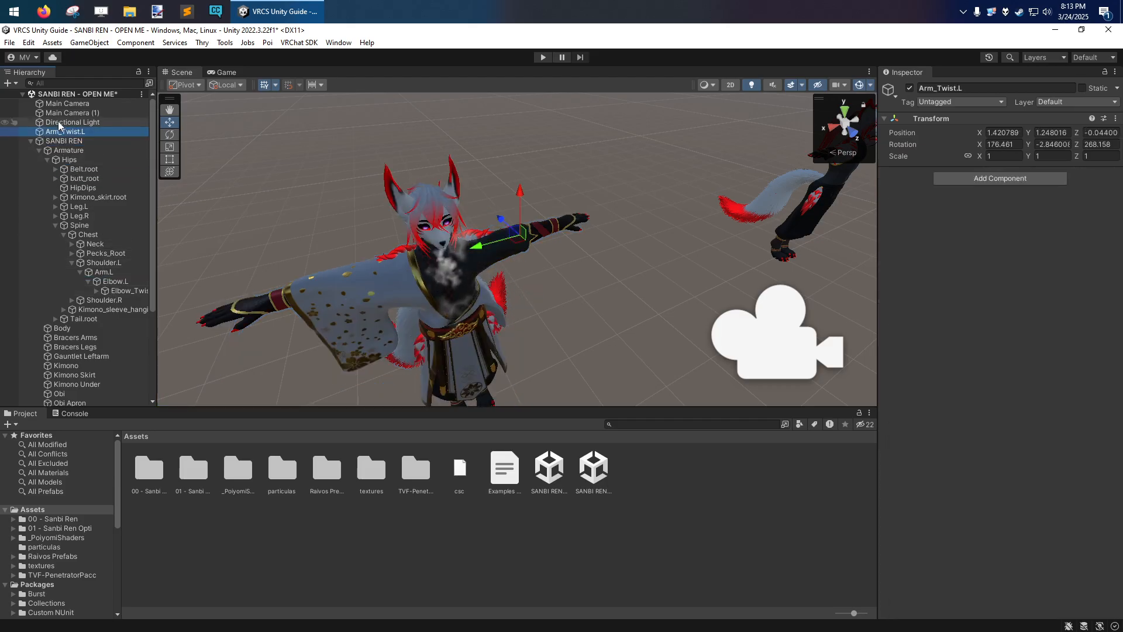
Step: Compare the transform values of SANBI REN, Armature, Hips and their child bones with those of the unparented Arm_Twist.L
{"action": "left_click", "coordinate": [62, 140]}
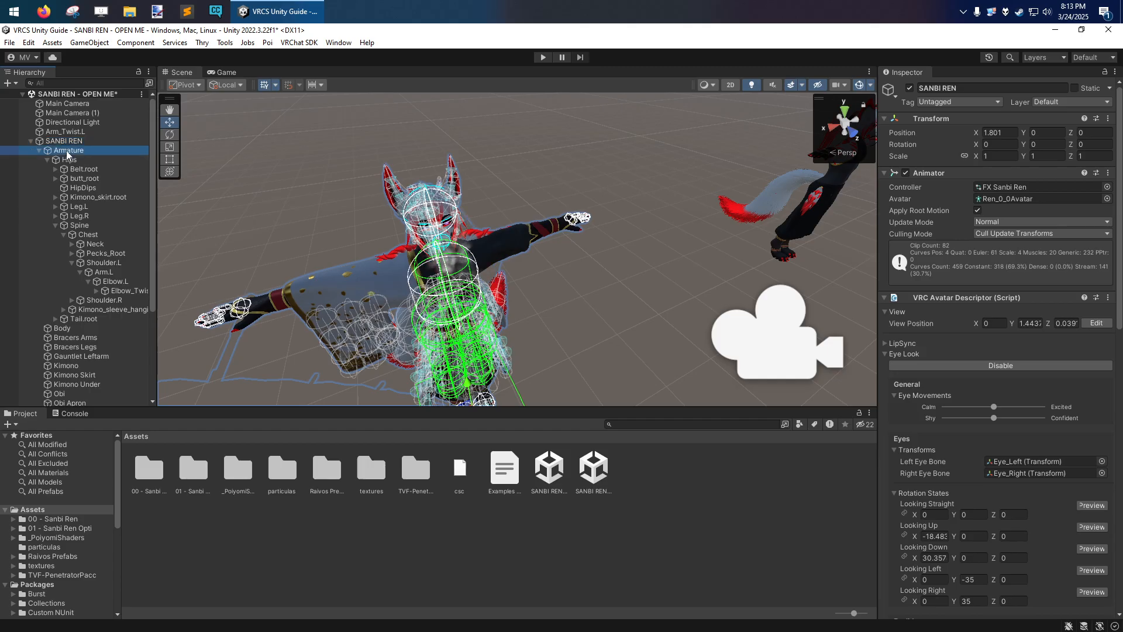
{"action": "left_click", "coordinate": [65, 149]}
{"action": "left_click", "coordinate": [71, 161]}
{"action": "left_click", "coordinate": [66, 142]}
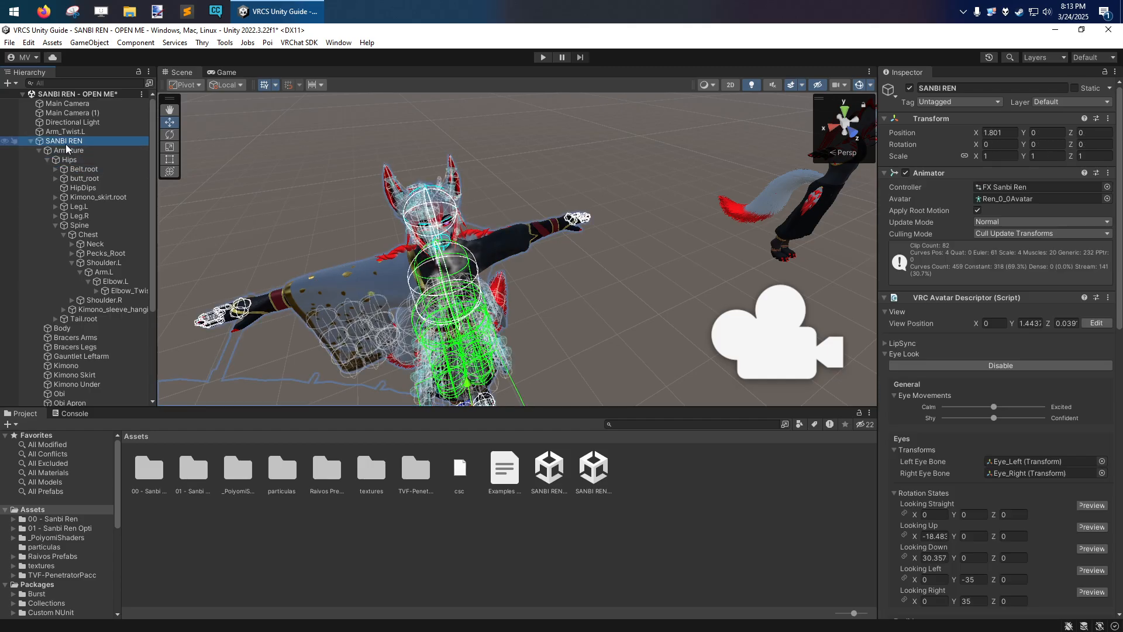
{"action": "left_click", "coordinate": [69, 151]}
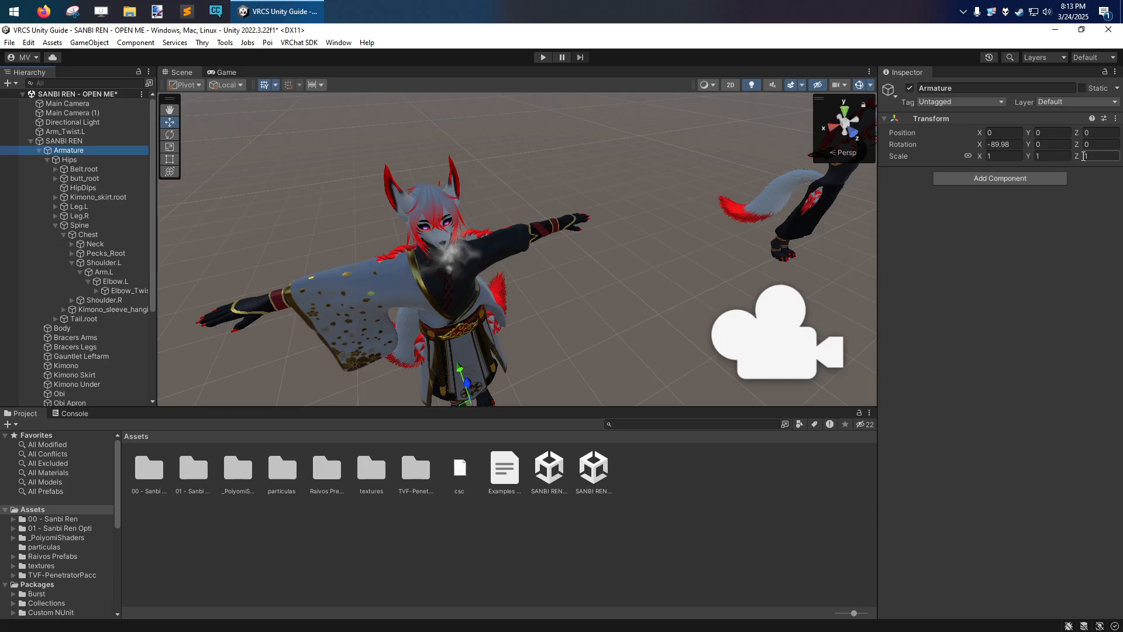
{"action": "left_click", "coordinate": [71, 160]}
{"action": "left_click", "coordinate": [88, 169]}
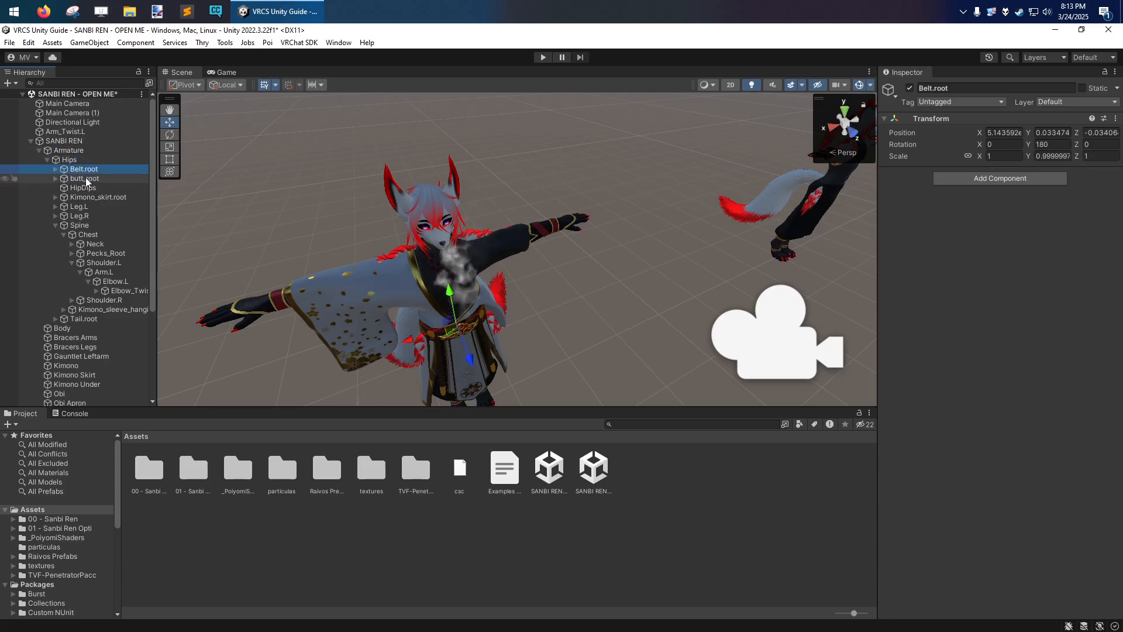
{"action": "left_click", "coordinate": [93, 188]}
{"action": "left_click", "coordinate": [64, 132]}
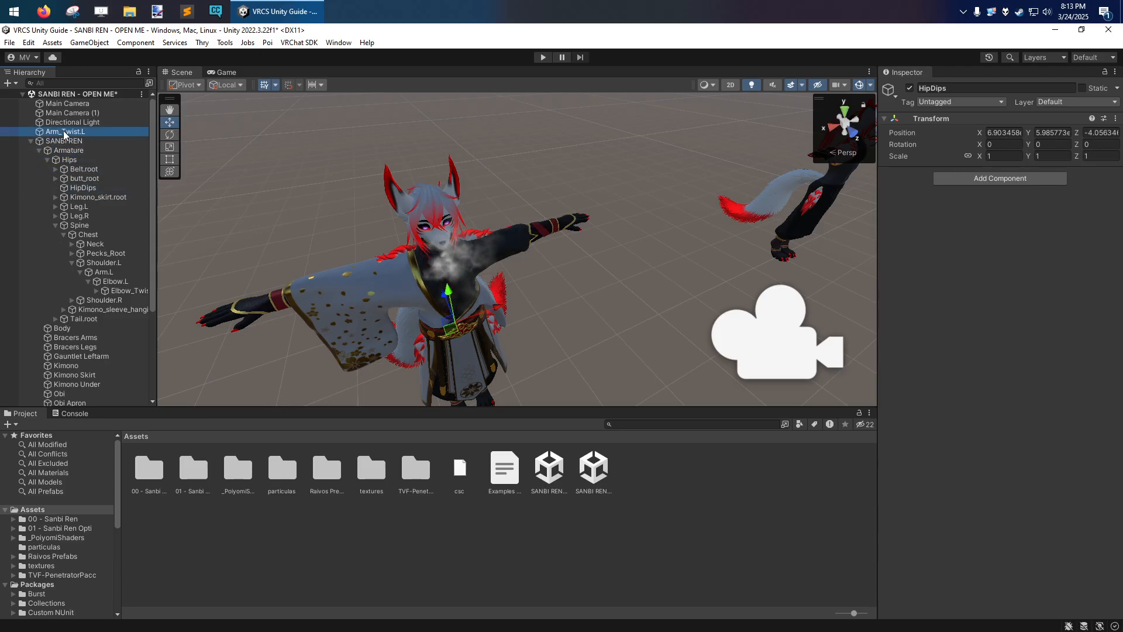
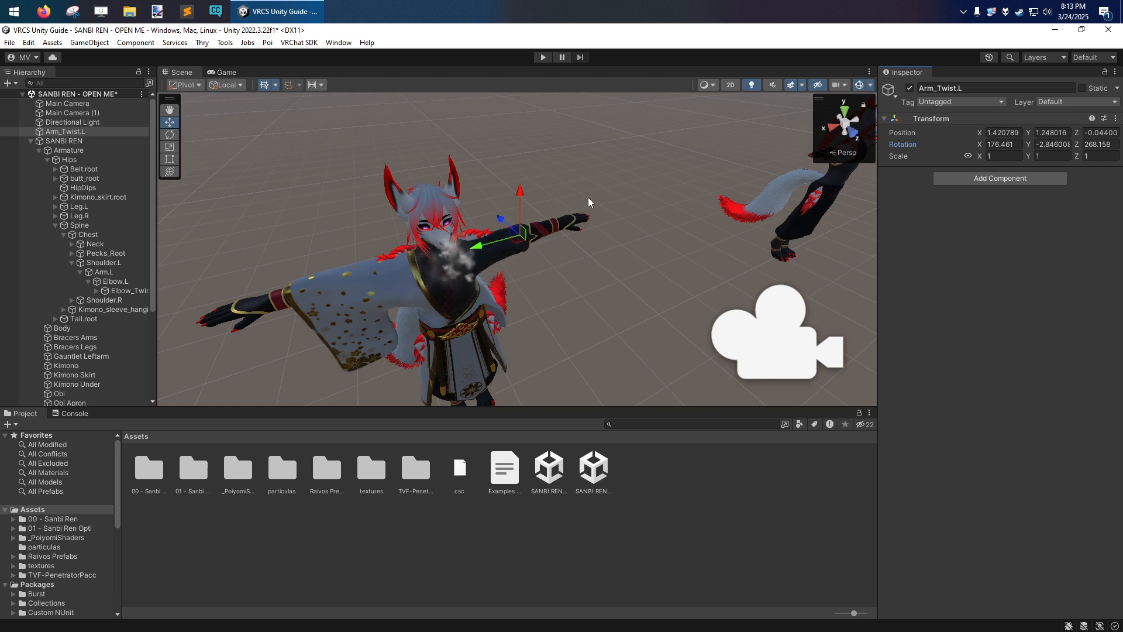
Step: Undo the unpacking-stage move of the Arm_Twist.L bone so that it sits under Arm.L in the SANBI REN armature
{"action": "right_click_drag", "start_coordinate": [546, 258], "coordinate": [529, 252]}
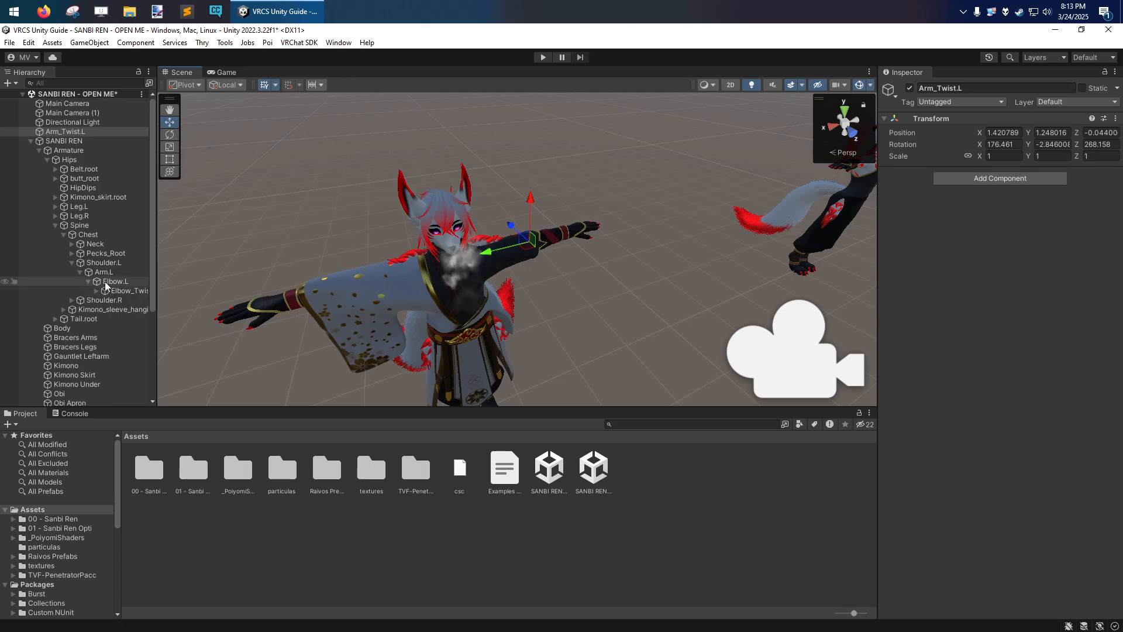
{"action": "right_click_drag", "start_coordinate": [452, 237], "coordinate": [436, 230]}
{"action": "left_click", "coordinate": [437, 230]}
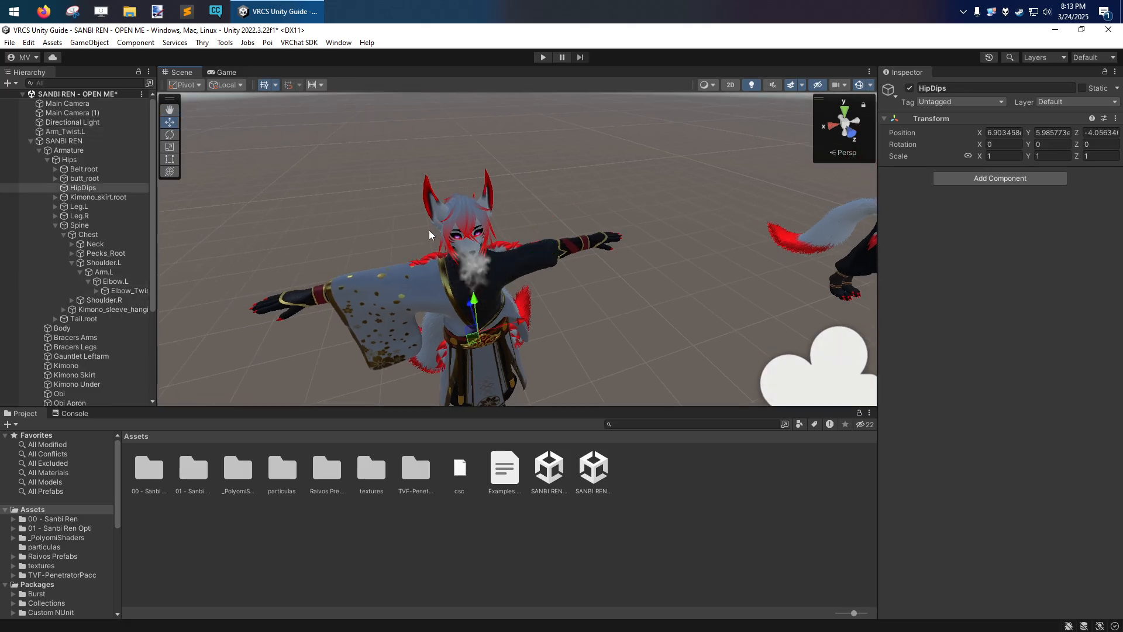
{"action": "key", "text": "ctrl+z"}
{"action": "key", "text": "ctrl+z"}
{"action": "key", "text": "ctrl+z"}
{"action": "key", "text": "ctrl+z"}
{"action": "key", "text": "ctrl+z"}
{"action": "key", "text": "ctrl+z"}
{"action": "key", "text": "ctrl+z"}
{"action": "key", "text": "ctrl+z"}
{"action": "key", "text": "ctrl+z"}
{"action": "key", "text": "ctrl+z"}
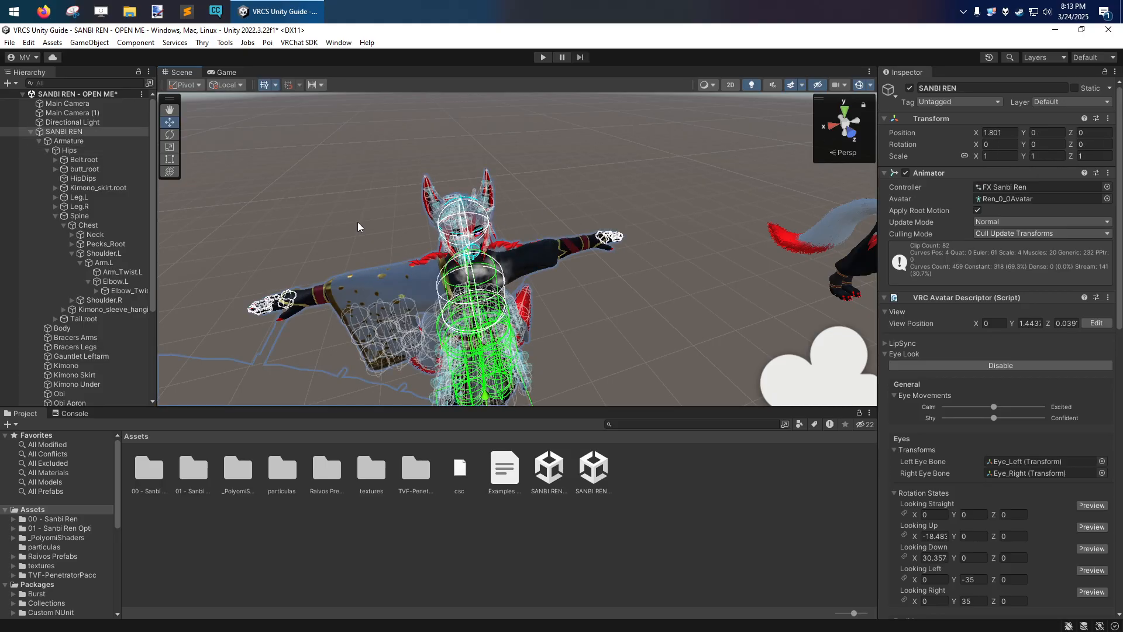
Step: Frame the Arm_Twist.L bone and compare its local transform values with those of its parent, Arm.L
{"action": "left_click", "coordinate": [114, 272]}
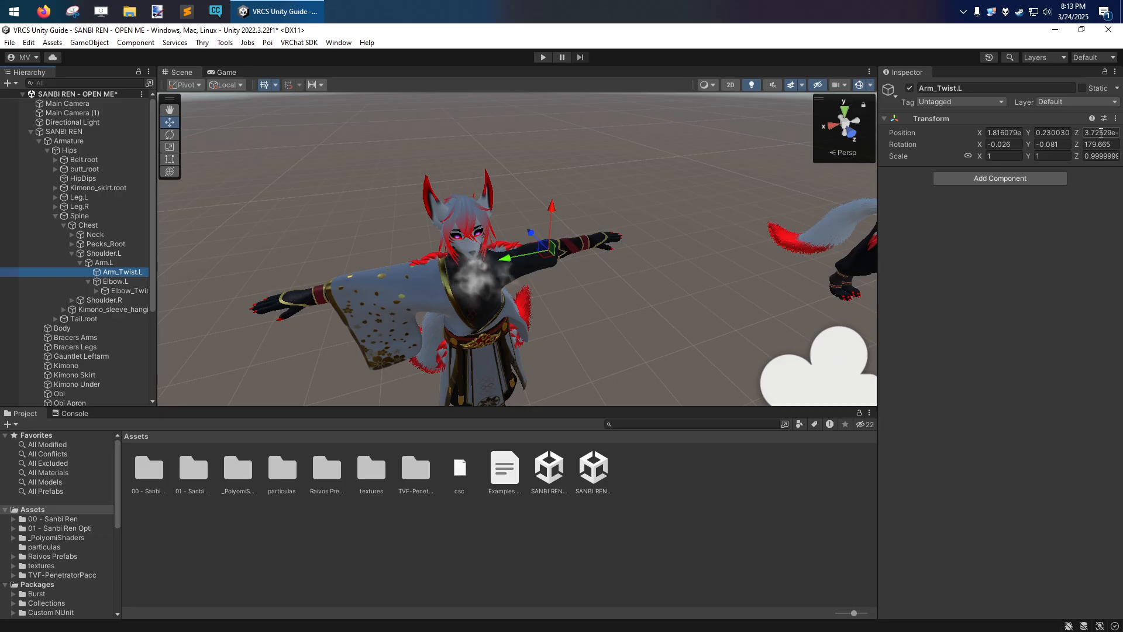
{"action": "key", "text": "f"}
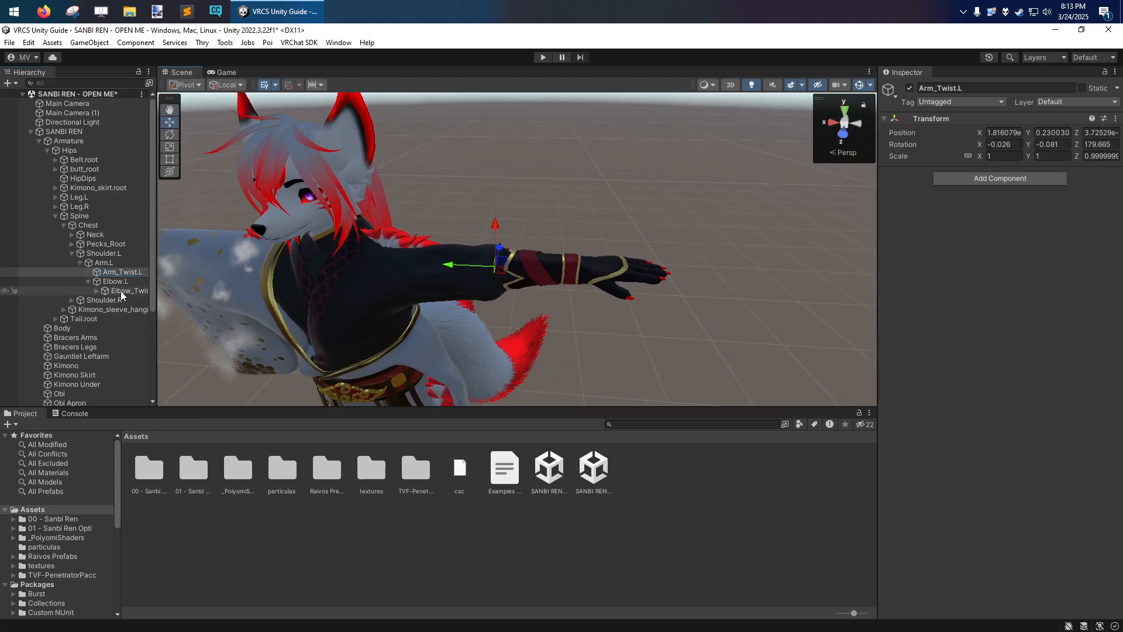
{"action": "left_click", "coordinate": [107, 272]}
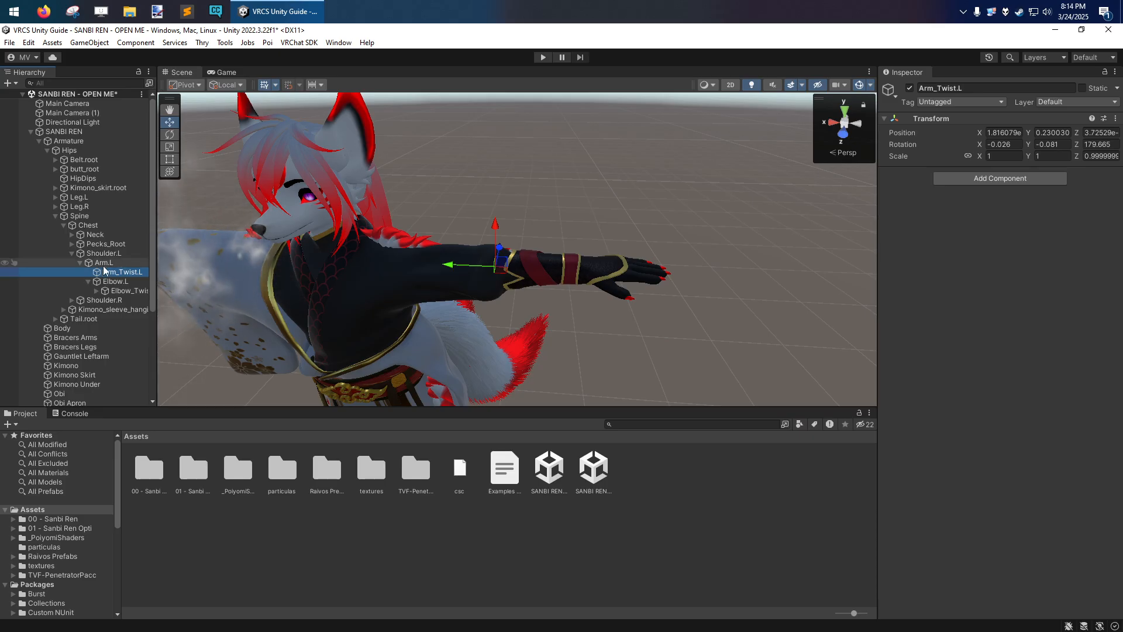
{"action": "key", "text": "Up"}
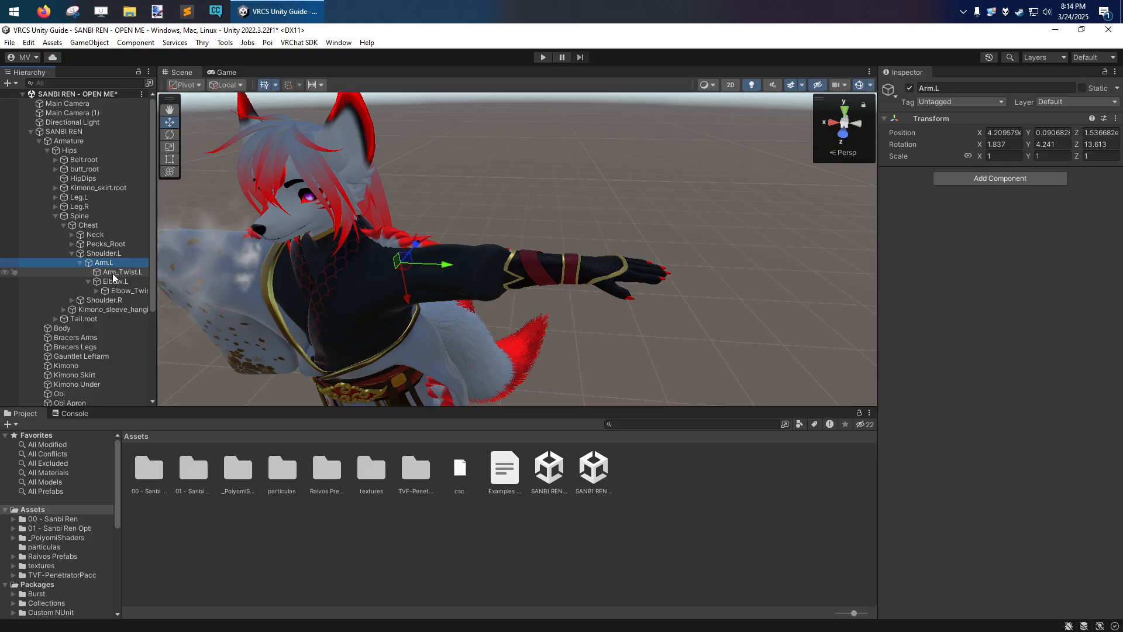
Step: Collapse the SANBI REN hierarchy and discard all unsaved changes in the SANBI REN - OPEN ME scene
{"action": "left_click", "coordinate": [38, 140]}
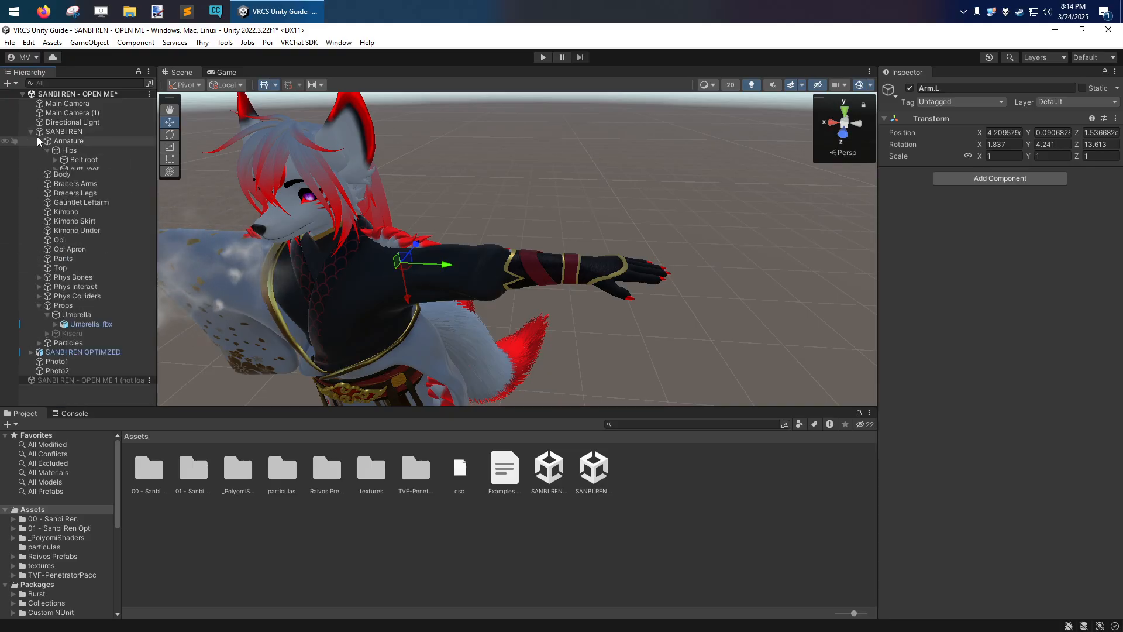
{"action": "left_click", "coordinate": [31, 131]}
{"action": "left_click", "coordinate": [63, 132]}
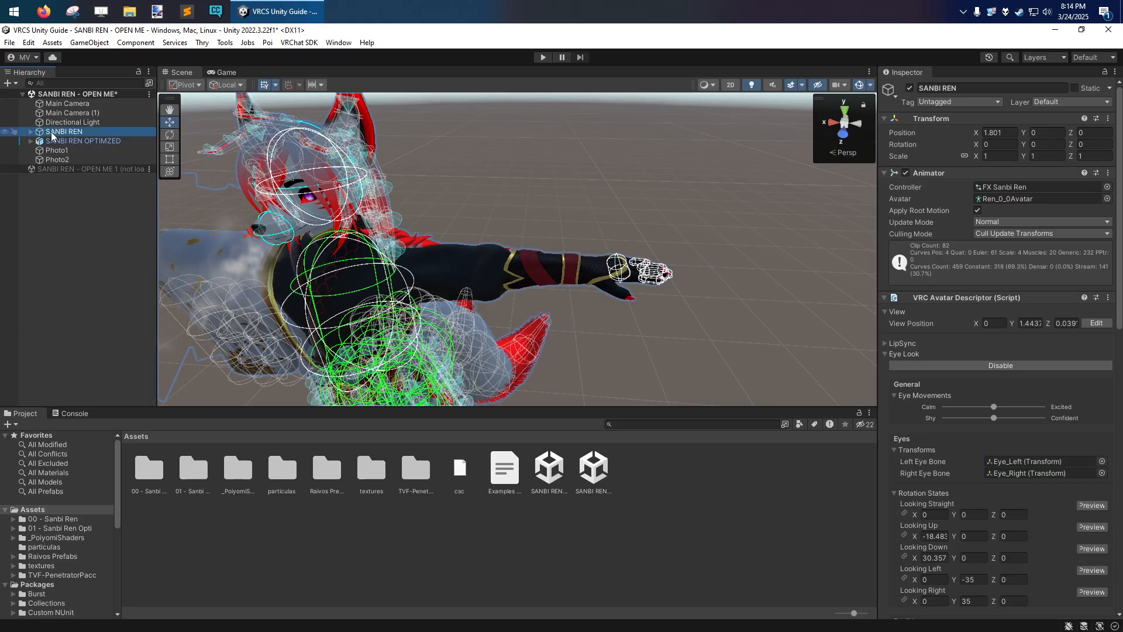
{"action": "right_click", "coordinate": [64, 95]}
{"action": "left_click", "coordinate": [97, 188]}
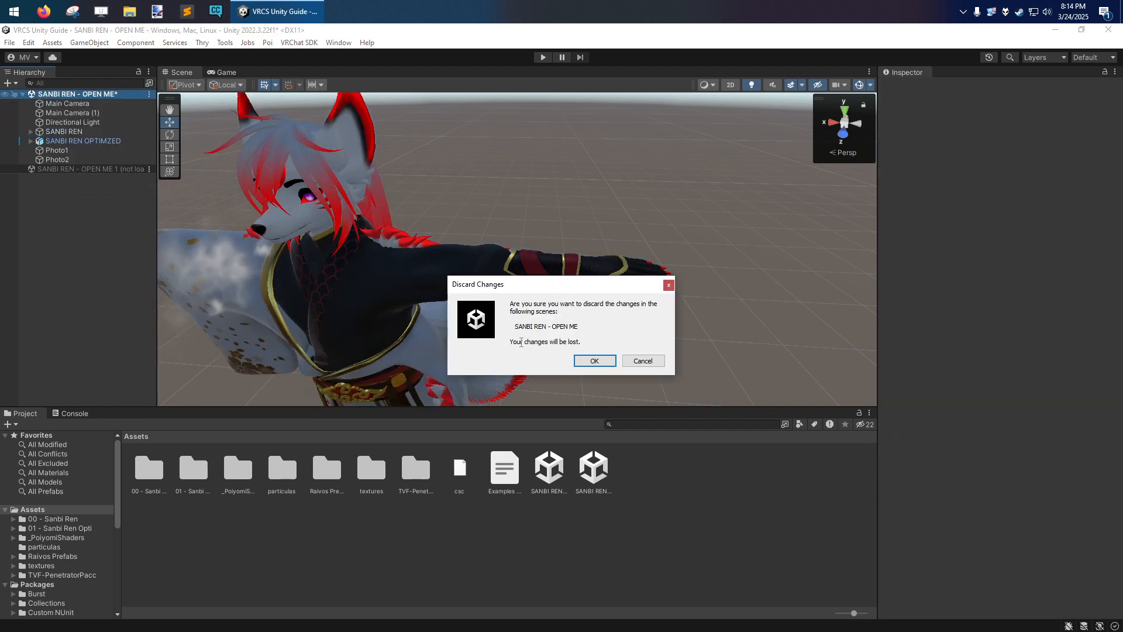
{"action": "left_click", "coordinate": [593, 360]}
Step: Set the Directional Light's shadow type to Hard Shadows
{"action": "key", "text": "s"}
{"action": "right_click_drag", "start_coordinate": [468, 202], "coordinate": [542, 243]}
{"action": "scroll", "coordinate": [542, 243], "scroll_direction": "up", "scroll_amount": 2}
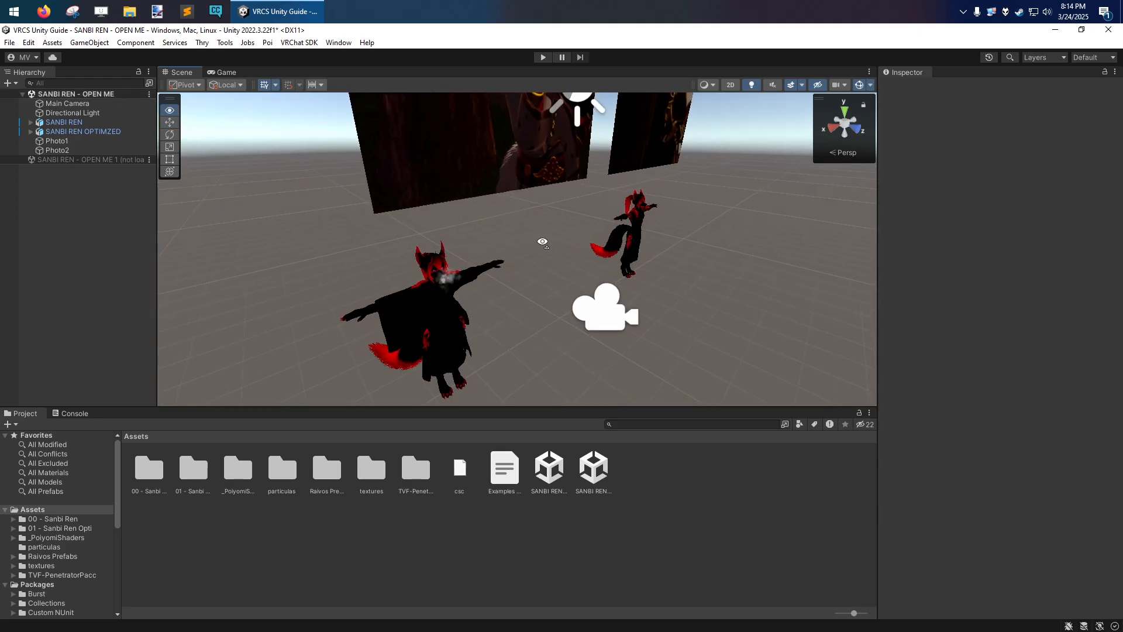
{"action": "left_click", "coordinate": [97, 114]}
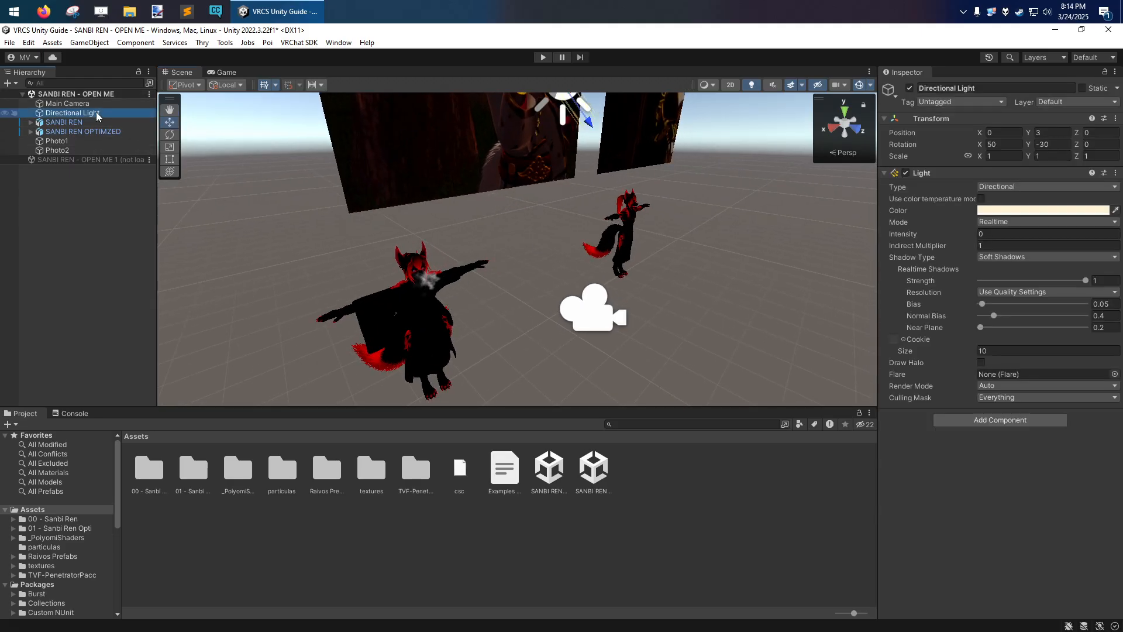
{"action": "left_click", "coordinate": [988, 257]}
{"action": "left_click", "coordinate": [1006, 283]}
Step: Check the Main Camera, and turn the Directional Light object off and back on to refresh the avatars' lighting
{"action": "right_click_drag", "start_coordinate": [631, 264], "coordinate": [631, 266]}
{"action": "left_click", "coordinate": [67, 103]}
{"action": "right_click_drag", "start_coordinate": [534, 255], "coordinate": [529, 253]}
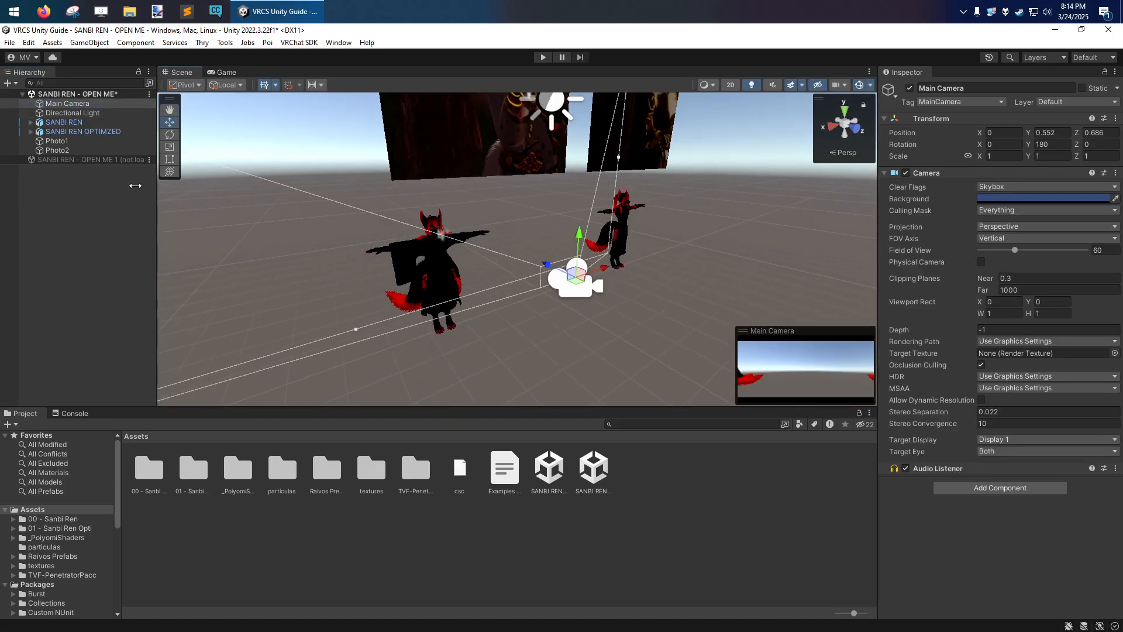
{"action": "left_click", "coordinate": [73, 113]}
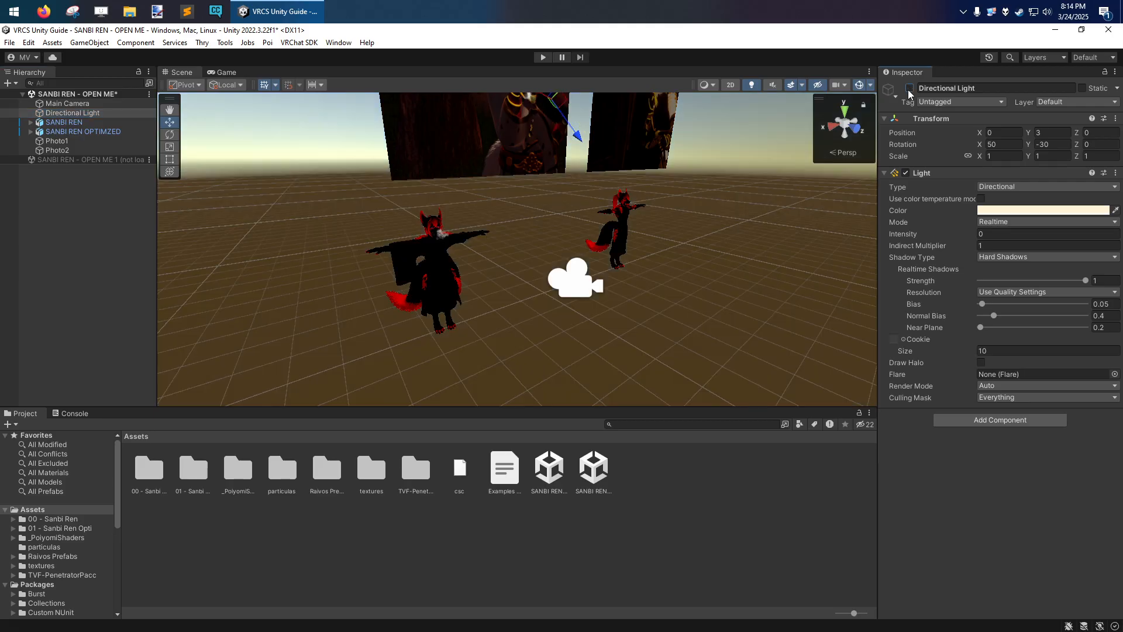
{"action": "scroll", "coordinate": [679, 243], "scroll_direction": "up", "scroll_amount": 3}
{"action": "left_click", "coordinate": [564, 254]}
{"action": "key", "text": "w"}
{"action": "right_click_drag", "start_coordinate": [564, 254], "coordinate": [528, 278]}
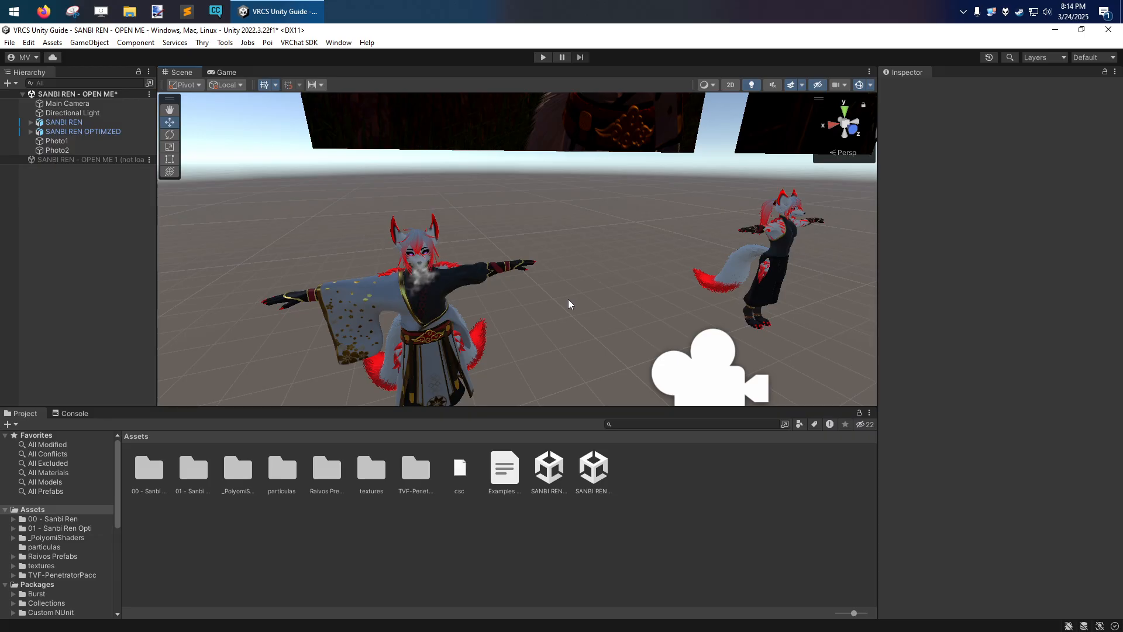
Step: Snap the Scene view to the right, front and top orientations
{"action": "key", "text": "s"}
{"action": "mouse_move", "coordinate": [568, 299]}
{"action": "right_mouse_down"}
{"action": "mouse_move", "coordinate": [551, 298]}
{"action": "mouse_move", "coordinate": [585, 304]}
{"action": "right_mouse_up"}
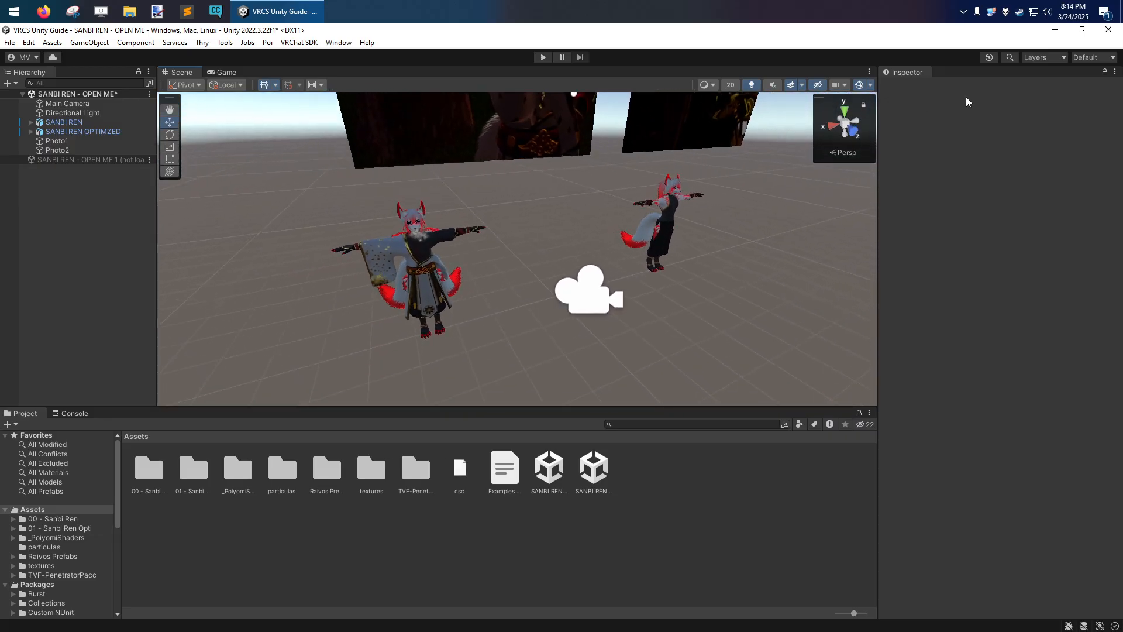
{"action": "right_click_drag", "start_coordinate": [601, 271], "coordinate": [831, 139]}
{"action": "left_click", "coordinate": [831, 125]}
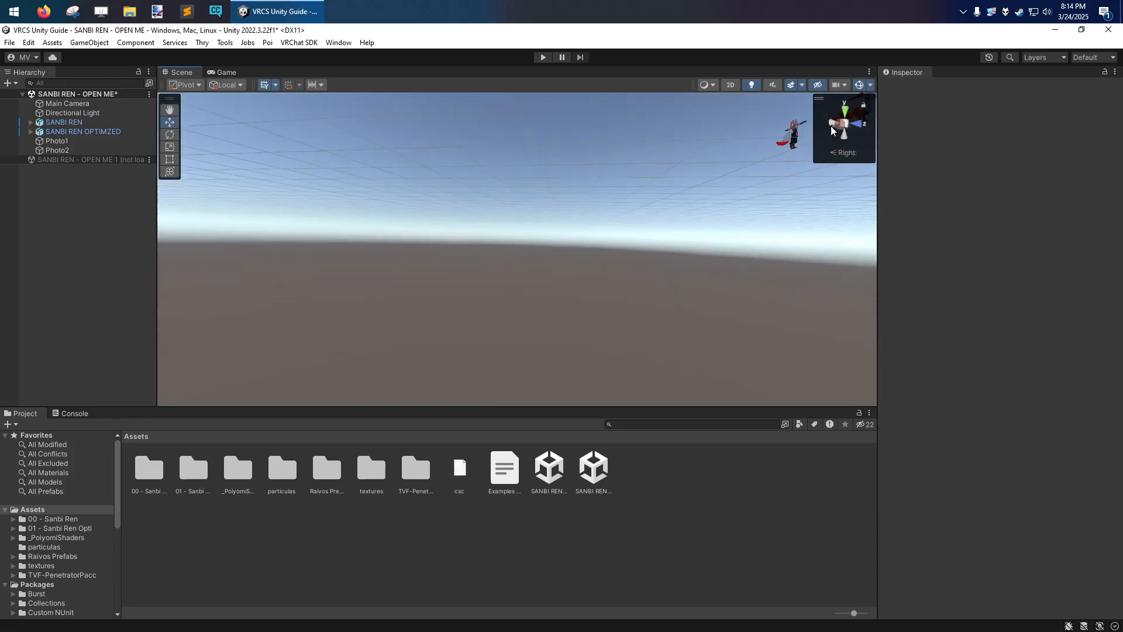
{"action": "left_click", "coordinate": [861, 125]}
{"action": "left_click", "coordinate": [844, 114]}
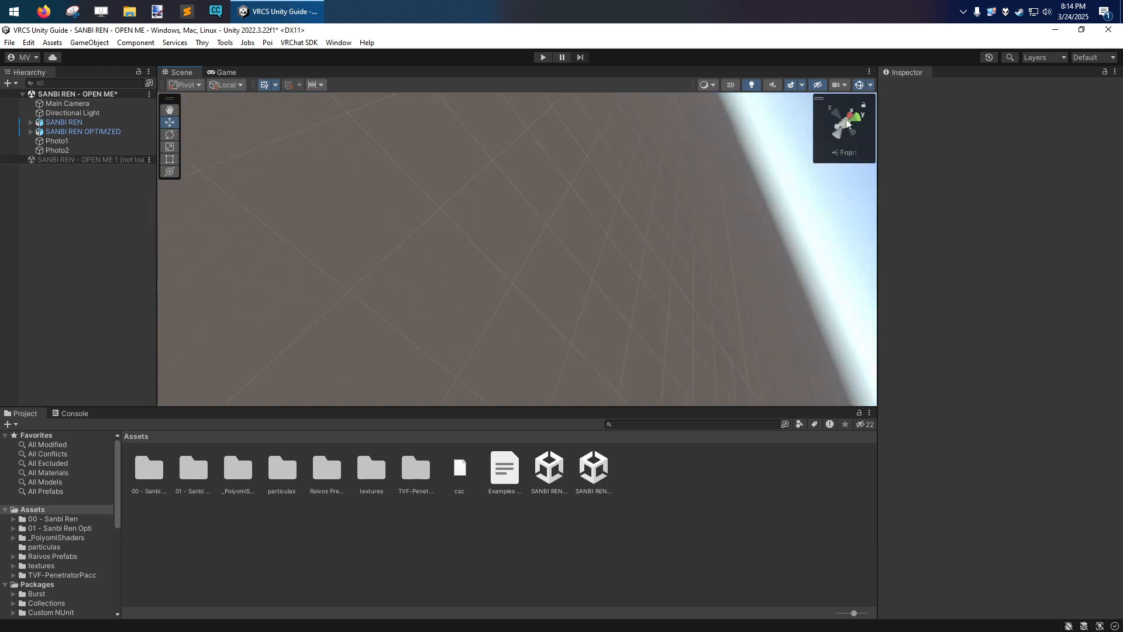
{"action": "scroll", "coordinate": [674, 262], "scroll_direction": "down", "scroll_amount": 2}
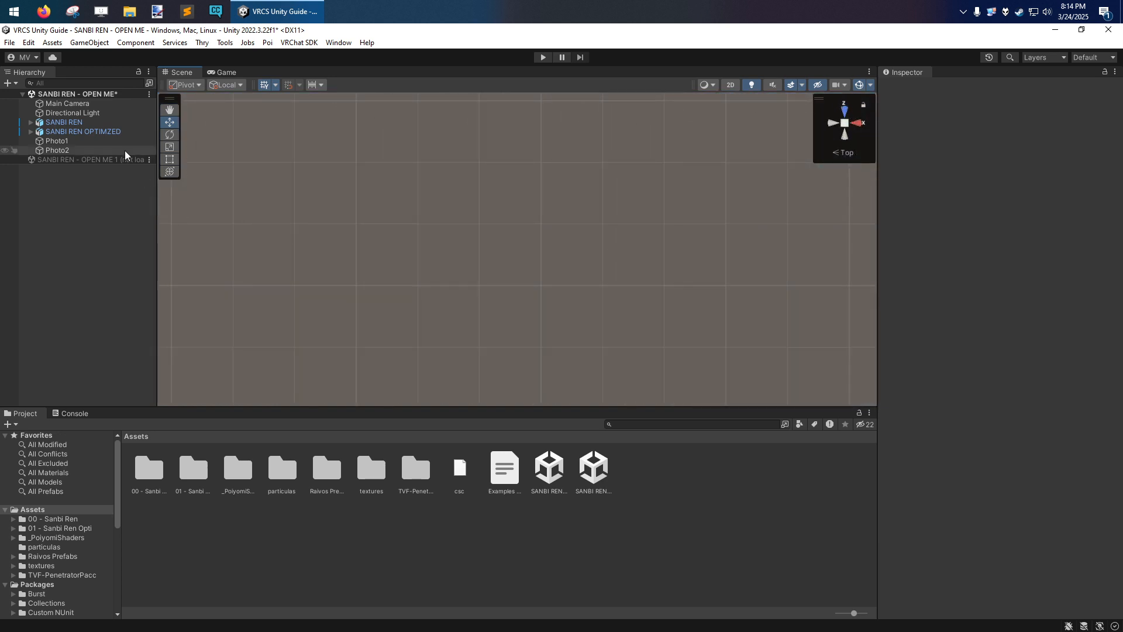
Step: Frame the SANBI REN avatar in the Scene view and examine it from the left and from the top
{"action": "double_click", "coordinate": [66, 122]}
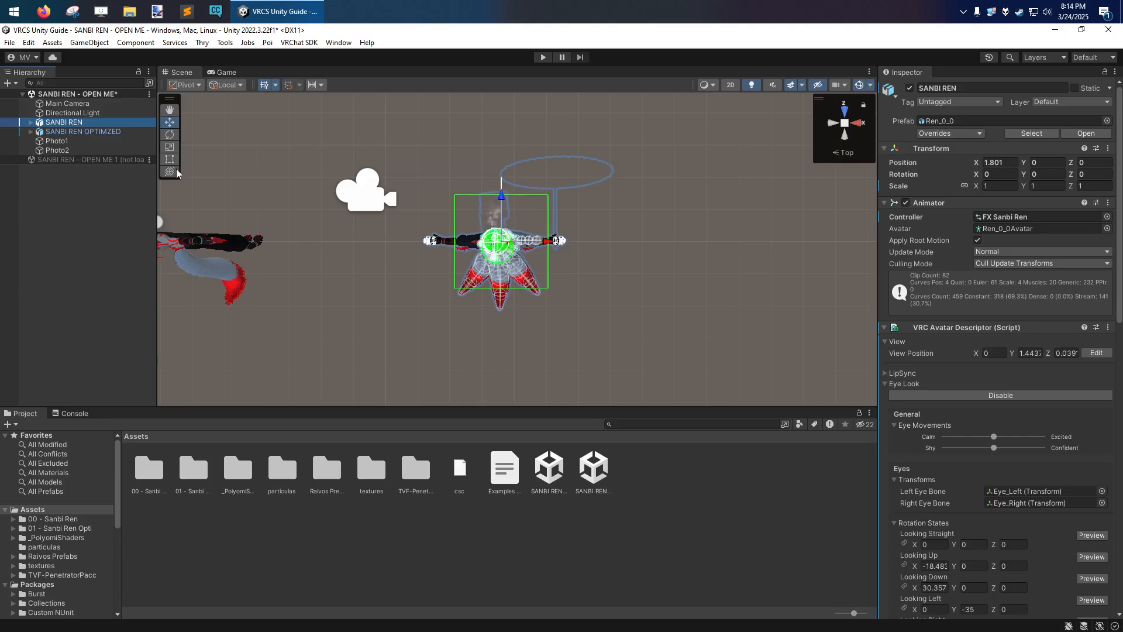
{"action": "double_click", "coordinate": [72, 112]}
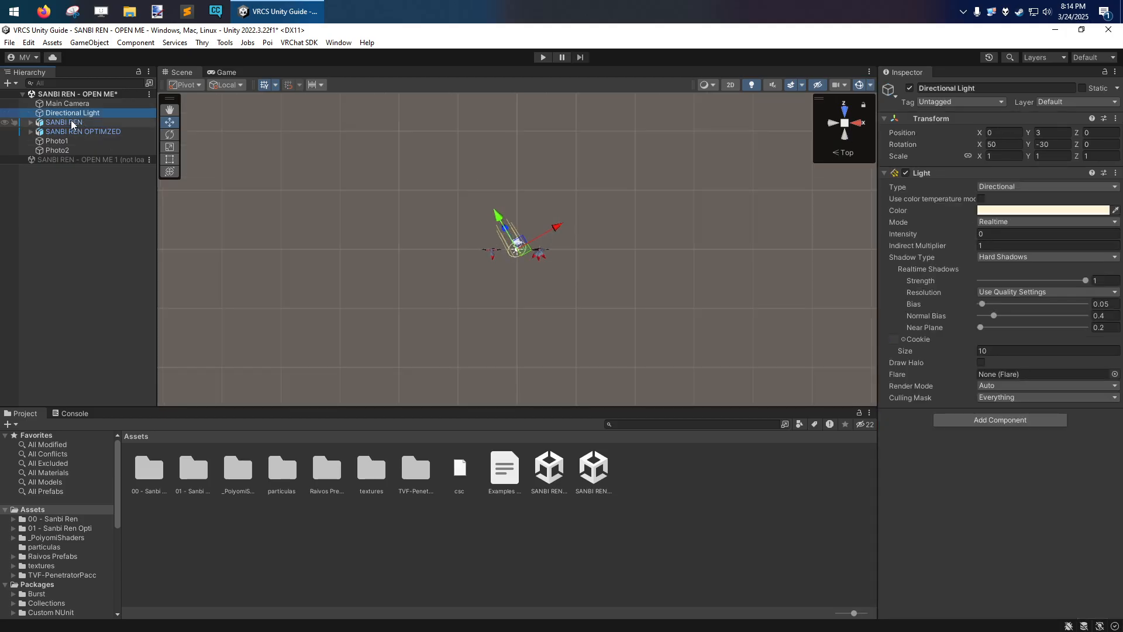
{"action": "double_click", "coordinate": [71, 121]}
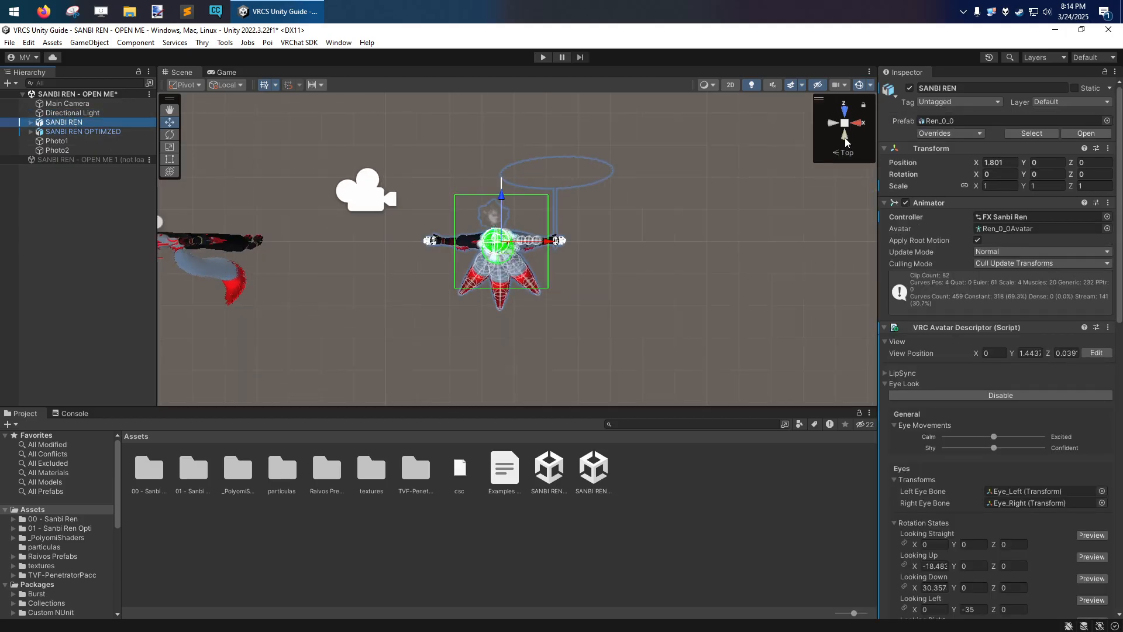
{"action": "left_click", "coordinate": [844, 143]}
{"action": "left_click", "coordinate": [857, 124]}
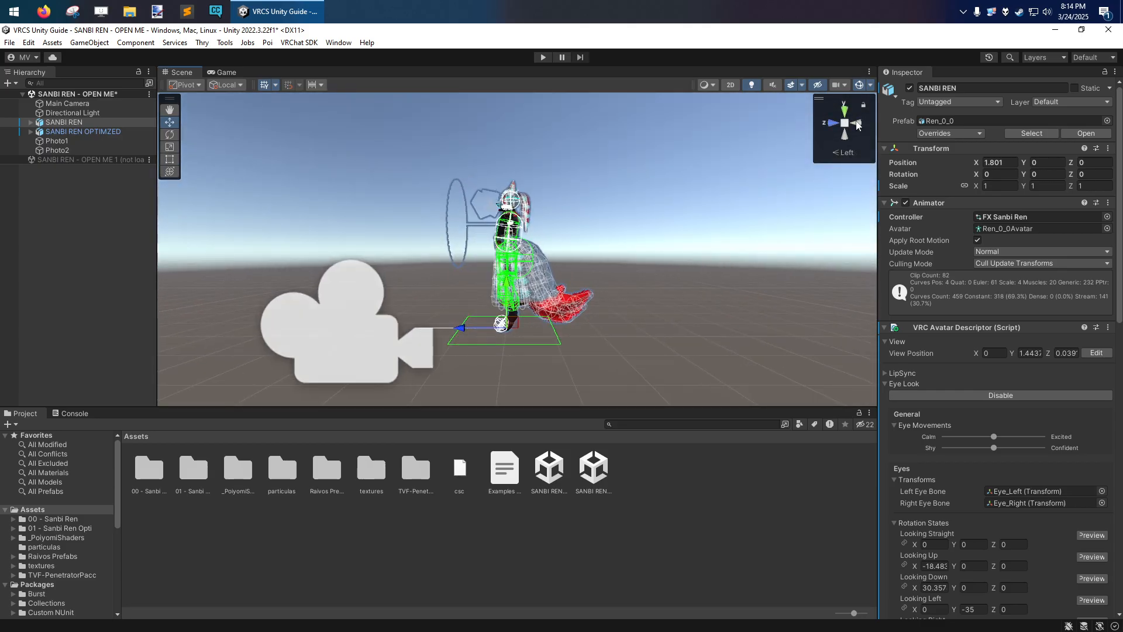
{"action": "left_click", "coordinate": [857, 123]}
{"action": "left_click", "coordinate": [845, 110]}
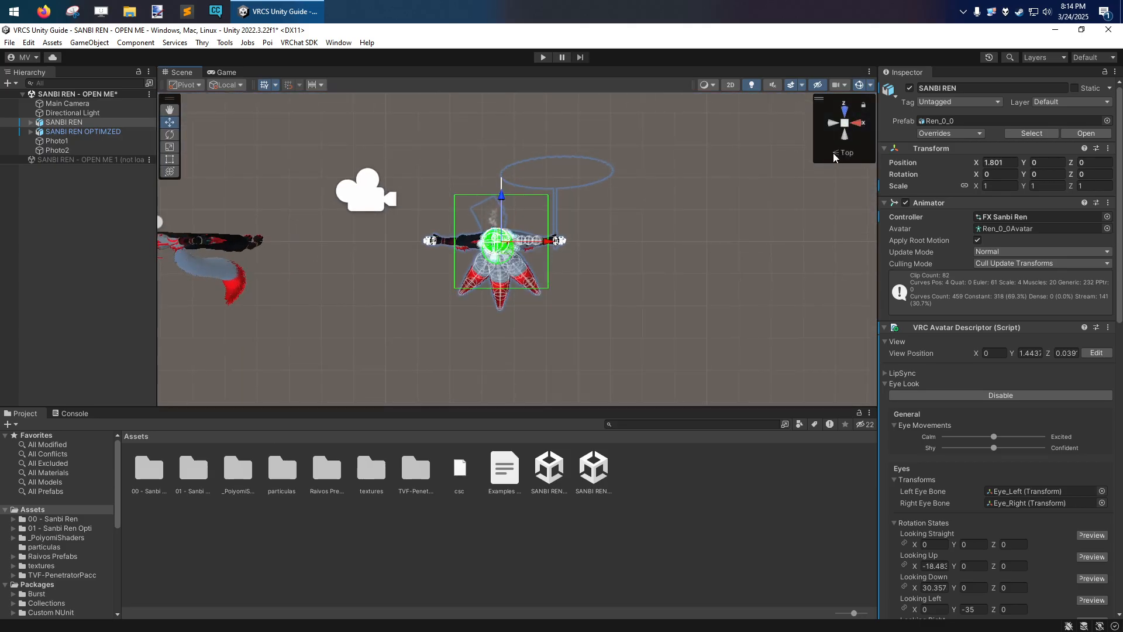
Step: Switch the Scene view to orthographic, look at SANBI REN from the front, and return to perspective
{"action": "left_click", "coordinate": [836, 153]}
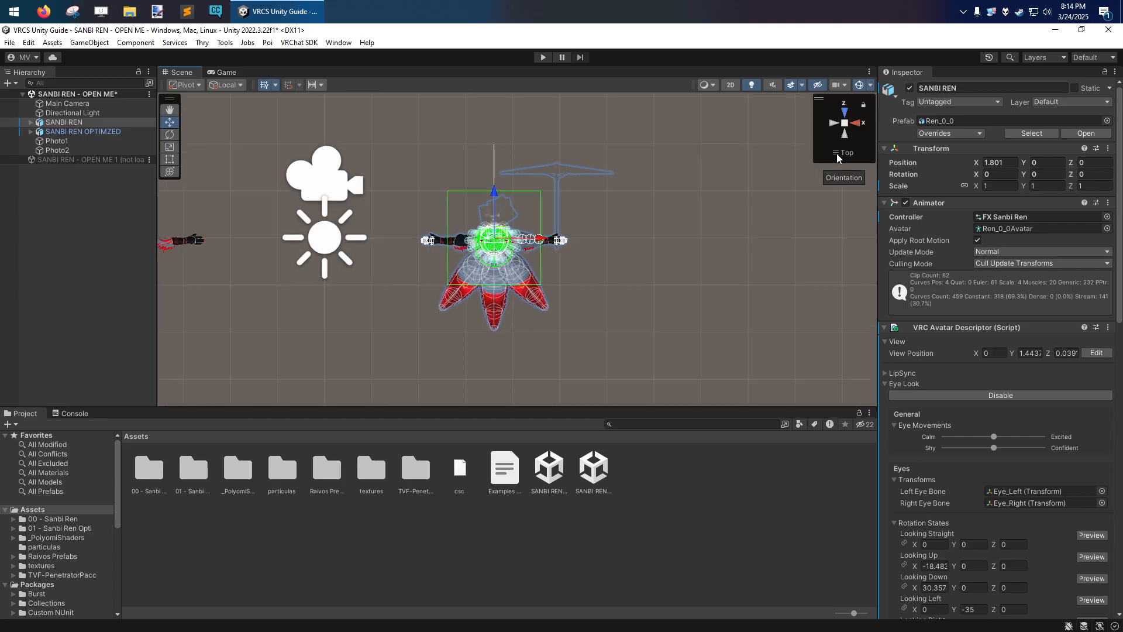
{"action": "left_click", "coordinate": [844, 113]}
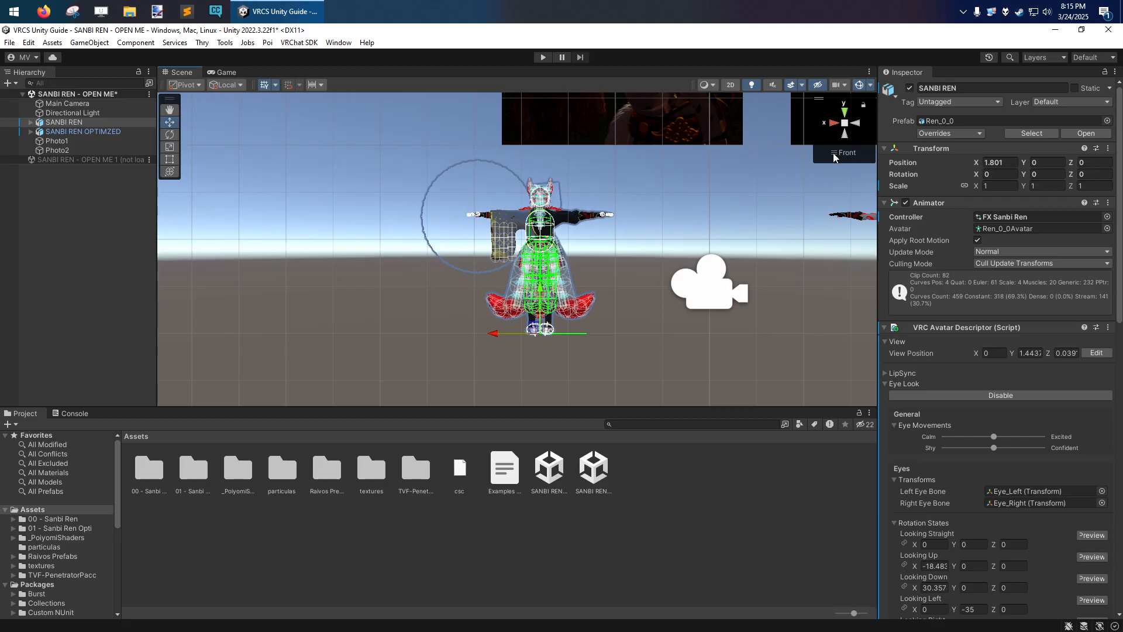
{"action": "left_click", "coordinate": [834, 153]}
{"action": "key", "text": "w"}
{"action": "right_click_drag", "start_coordinate": [424, 298], "coordinate": [549, 325]}
{"action": "key", "text": "a"}
{"action": "key", "text": "s"}
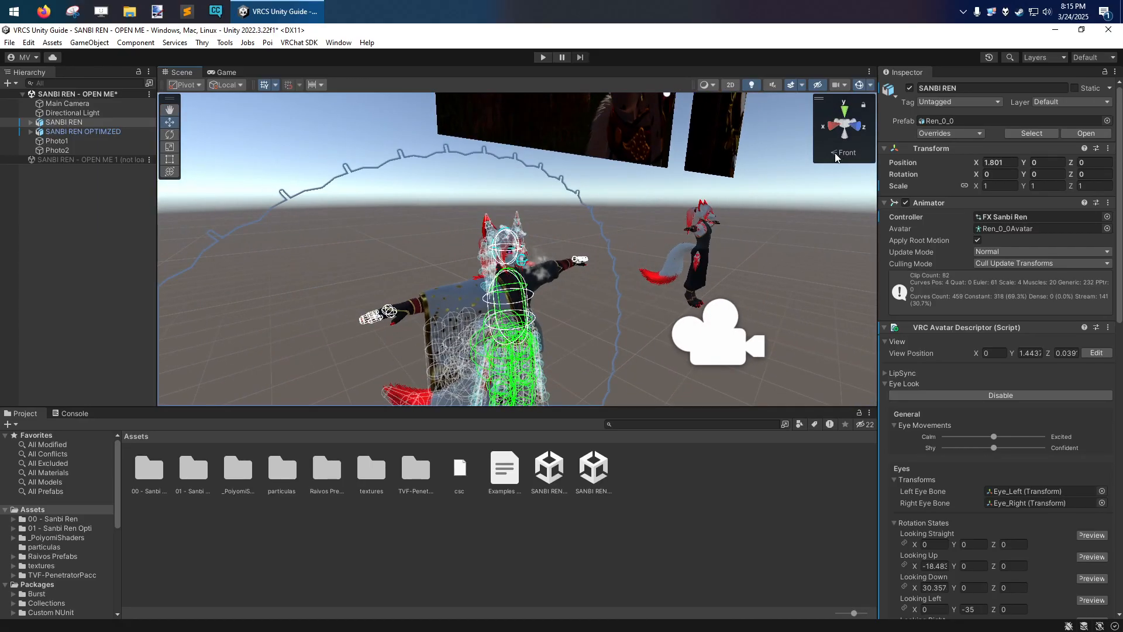
Step: Set the Scene view to orthographic and examine SANBI REN's profile from the right
{"action": "left_click", "coordinate": [835, 153]}
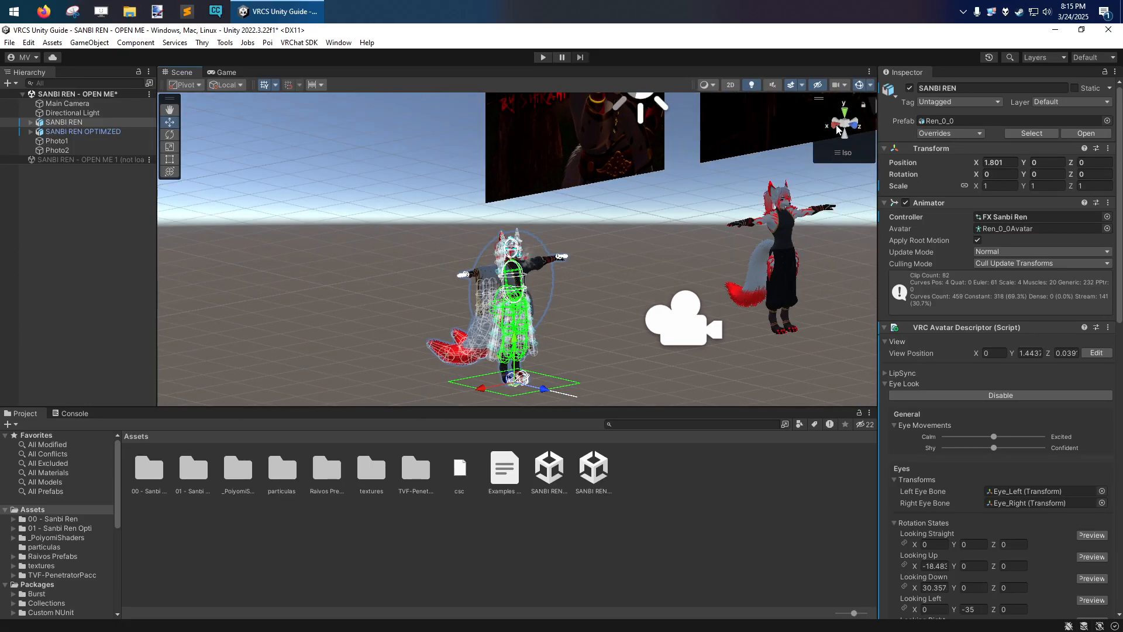
{"action": "left_click", "coordinate": [837, 125]}
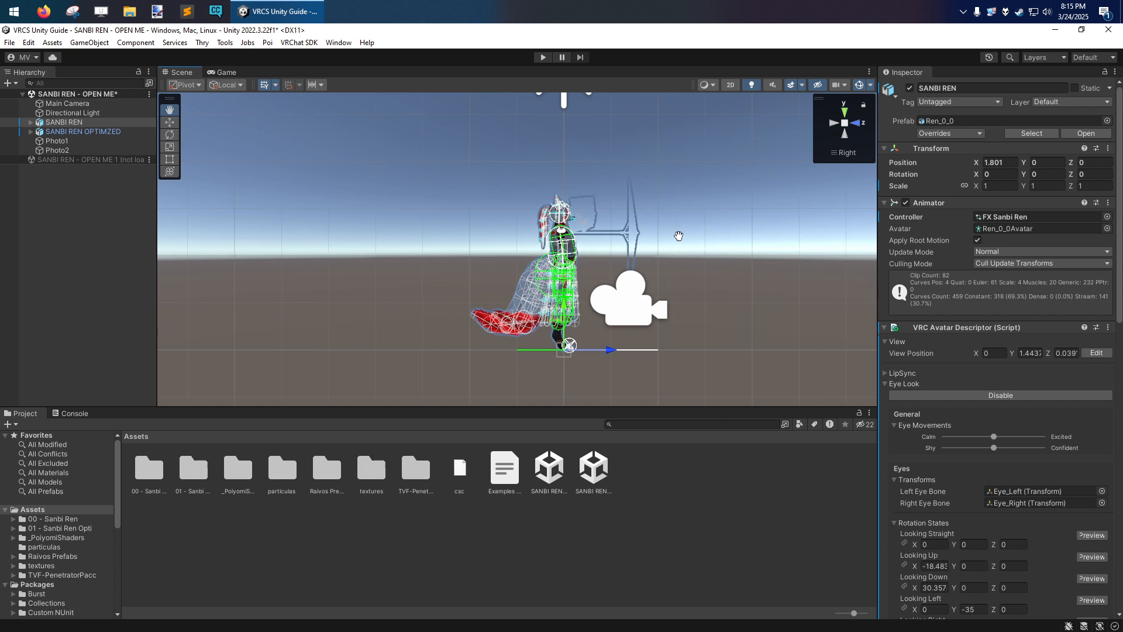
{"action": "left_click_drag", "start_coordinate": [678, 236], "coordinate": [581, 259]}
{"action": "left_click_drag", "start_coordinate": [474, 234], "coordinate": [622, 231]}
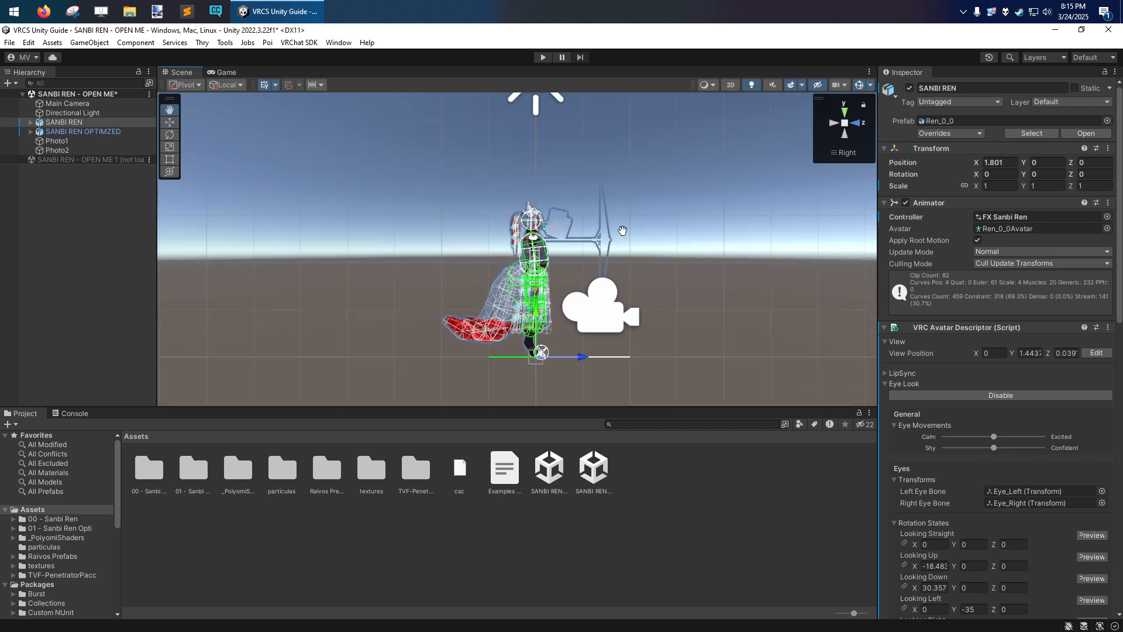
{"action": "scroll", "coordinate": [622, 230], "scroll_direction": "up", "scroll_amount": 5}
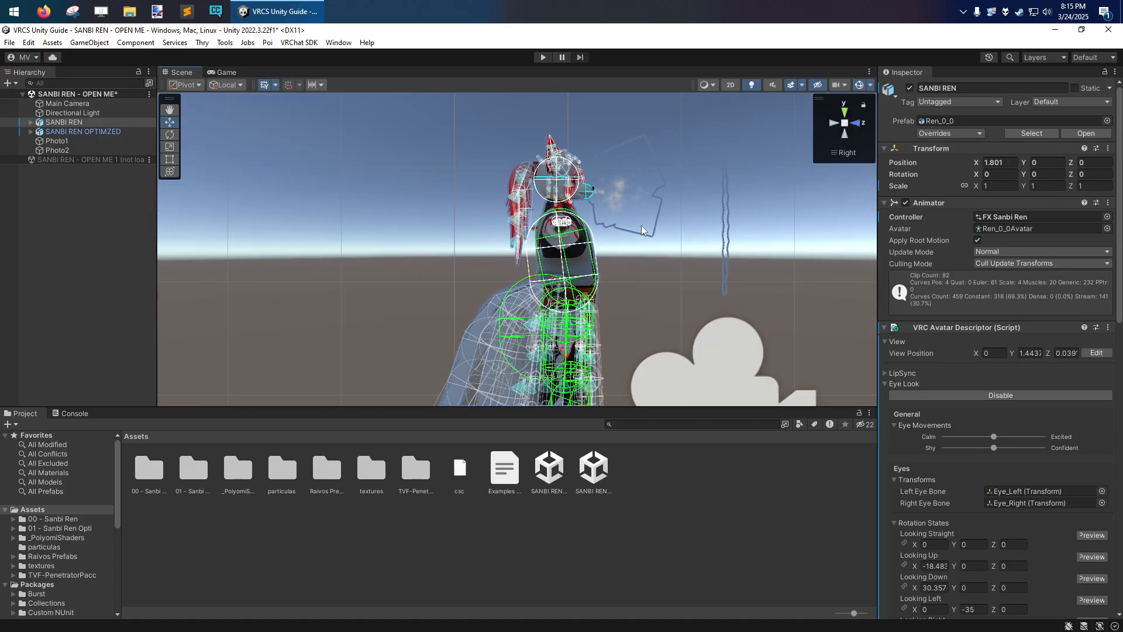
{"action": "scroll", "coordinate": [642, 226], "scroll_direction": "down", "scroll_amount": 4}
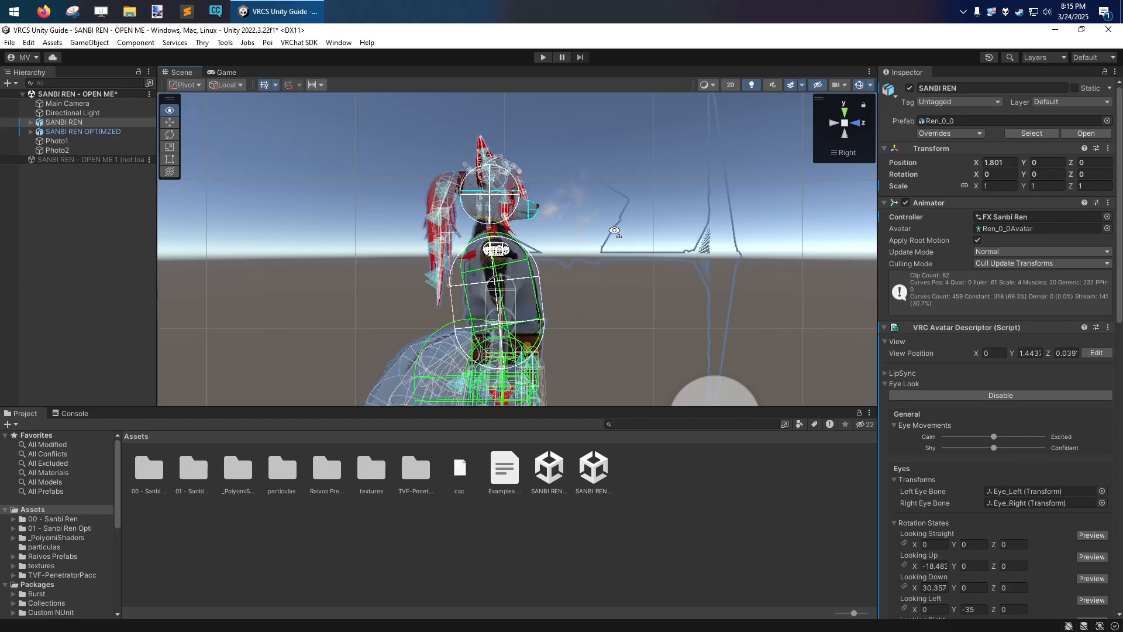
Step: Restore the perspective projection and view SANBI REN at an angle
{"action": "left_click", "coordinate": [835, 153]}
{"action": "right_click_drag", "start_coordinate": [630, 289], "coordinate": [451, 311]}
{"action": "key", "text": "a"}
{"action": "key", "text": "w"}
{"action": "key", "text": "s"}
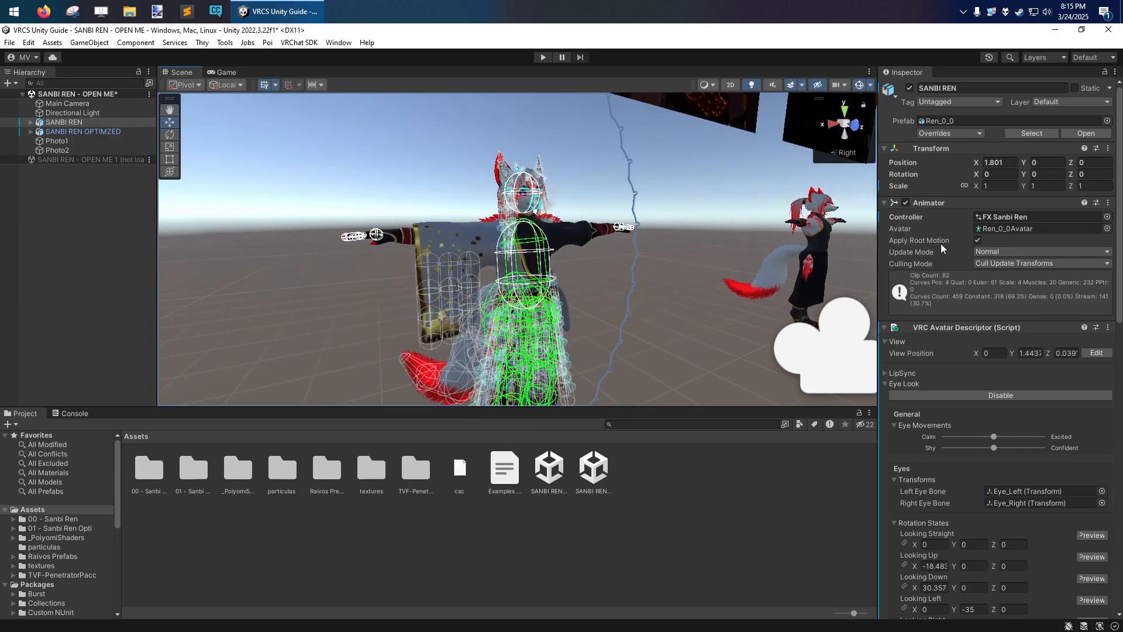
Step: Make the Scene view orthographic again and show SANBI REN's upper body from the front
{"action": "left_click", "coordinate": [835, 152]}
{"action": "left_click", "coordinate": [839, 153]}
{"action": "left_click", "coordinate": [839, 153]}
{"action": "left_click", "coordinate": [853, 127]}
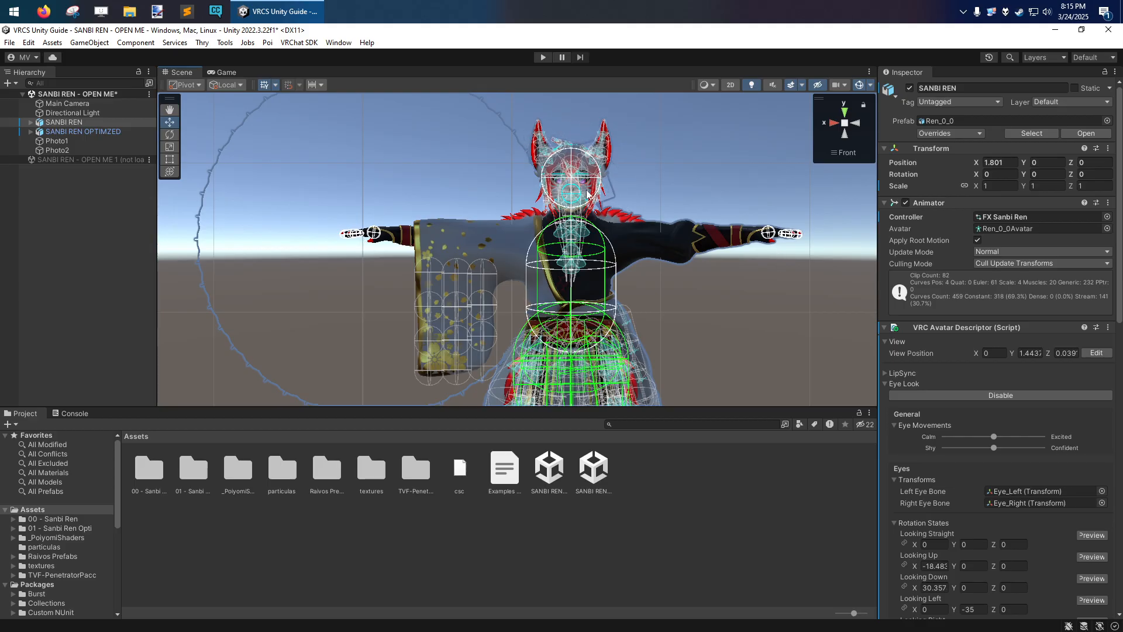
{"action": "middle_click_drag", "start_coordinate": [702, 297], "coordinate": [644, 298]}
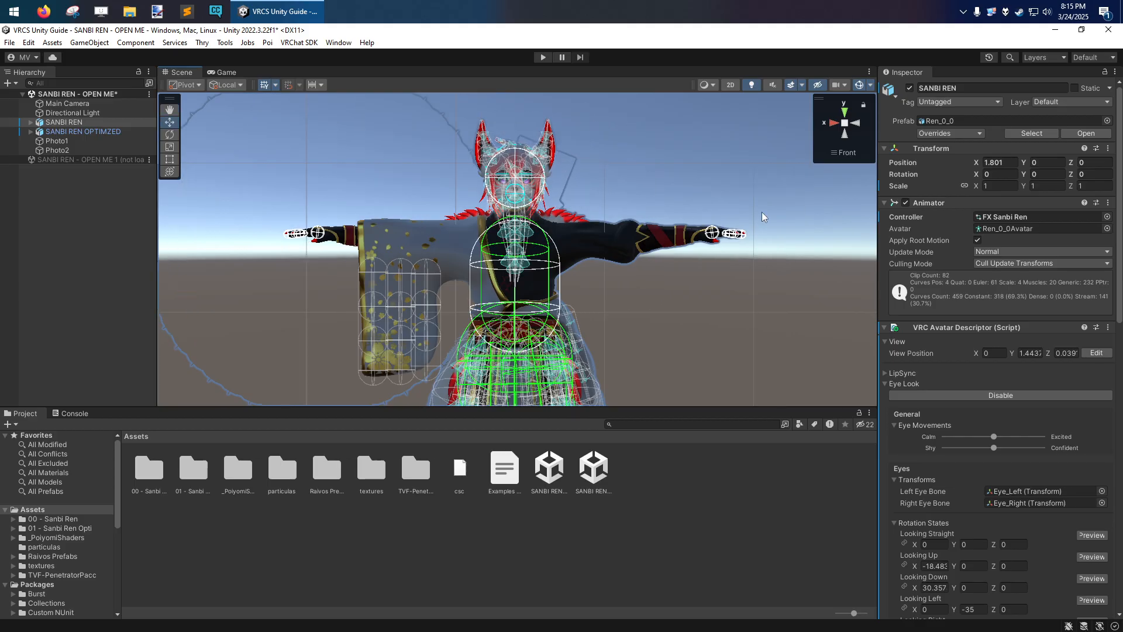
Step: Return the Scene view to perspective at an angle and look at the display options of the orientation overlay
{"action": "left_click", "coordinate": [839, 153]}
{"action": "right_click_drag", "start_coordinate": [588, 263], "coordinate": [690, 268]}
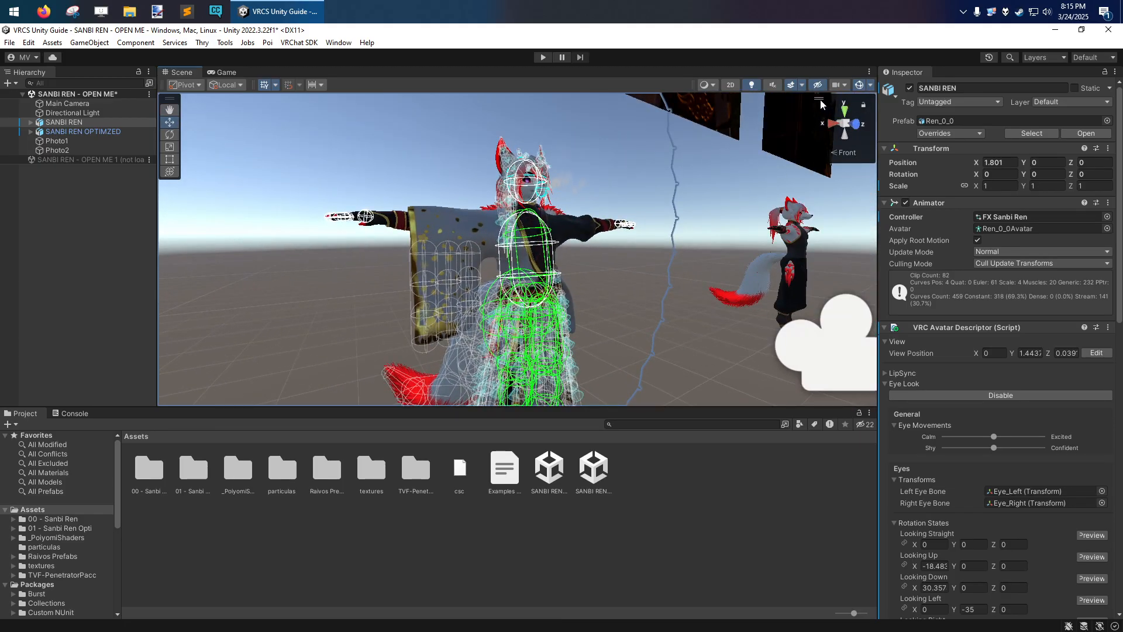
{"action": "mouse_move", "coordinate": [822, 104]}
{"action": "left_mouse_down"}
{"action": "mouse_move", "coordinate": [794, 239]}
{"action": "mouse_move", "coordinate": [810, 356]}
{"action": "mouse_move", "coordinate": [223, 183]}
{"action": "mouse_move", "coordinate": [187, 106]}
{"action": "mouse_move", "coordinate": [774, 142]}
{"action": "mouse_move", "coordinate": [818, 111]}
{"action": "mouse_move", "coordinate": [810, 121]}
{"action": "left_mouse_up"}
{"action": "right_click", "coordinate": [822, 103]}
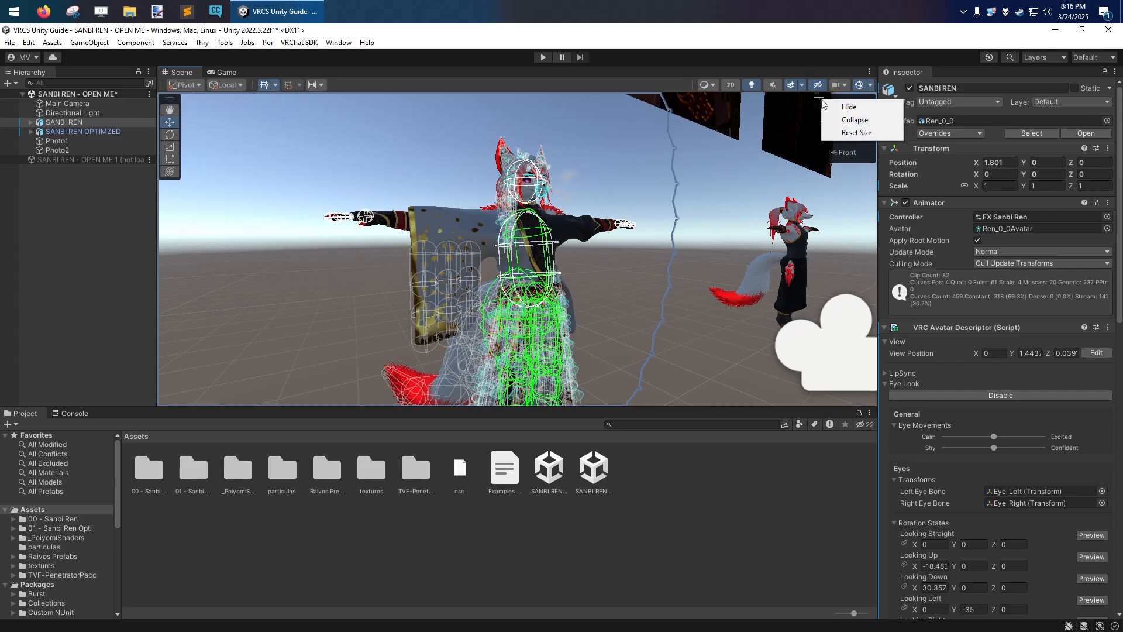
{"action": "left_click", "coordinate": [790, 99]}
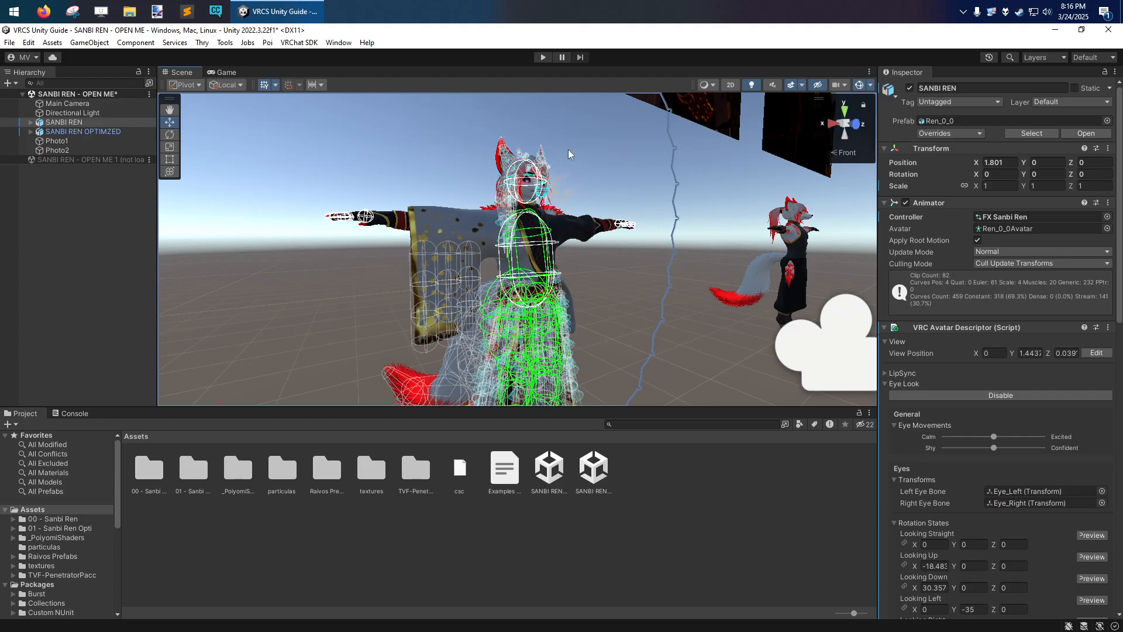
Step: Look through the list of editor panels that can be opened and close it without choosing one
{"action": "left_click_drag", "start_coordinate": [531, 209], "coordinate": [550, 246], "text": "alt"}
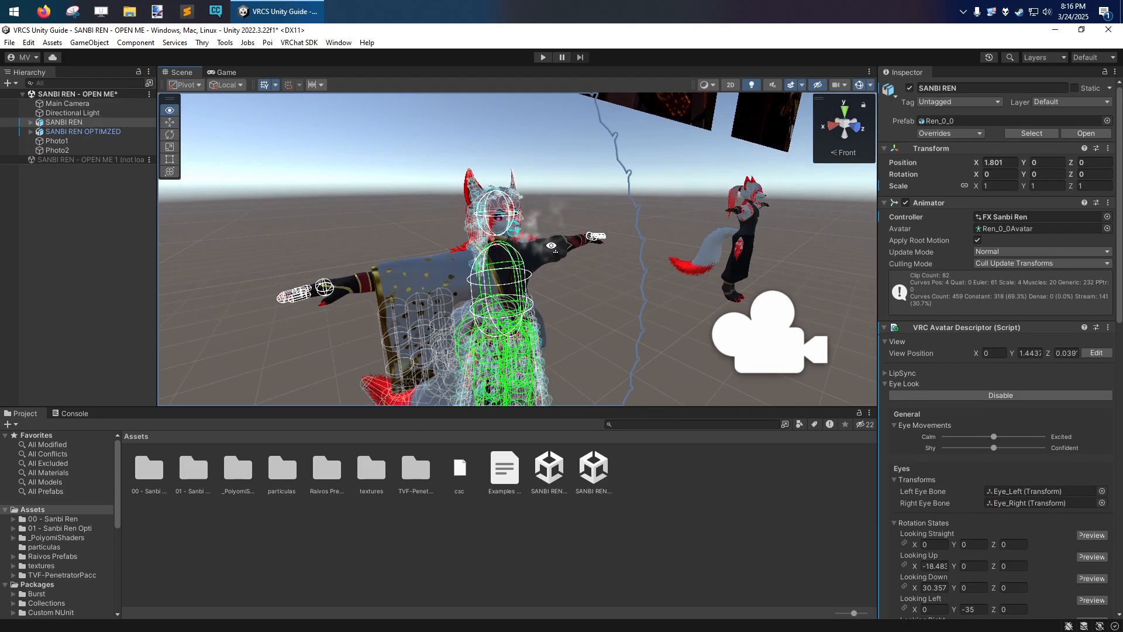
{"action": "scroll", "coordinate": [549, 247], "scroll_direction": "down", "scroll_amount": 3}
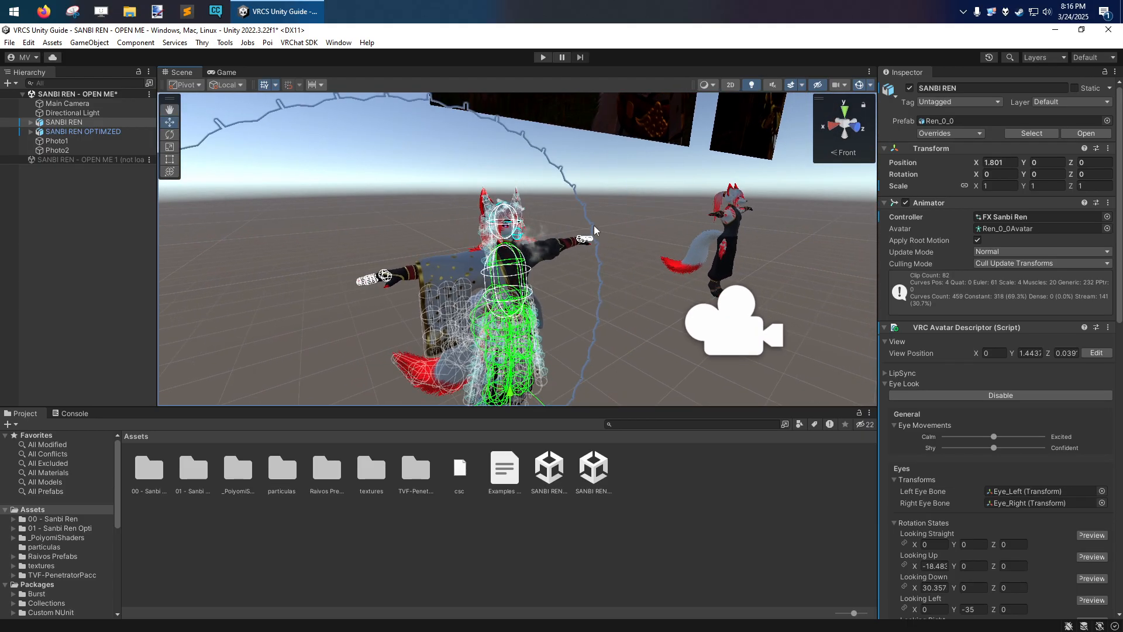
{"action": "right_click_drag", "start_coordinate": [598, 225], "coordinate": [550, 214]}
{"action": "left_click", "coordinate": [339, 43]}
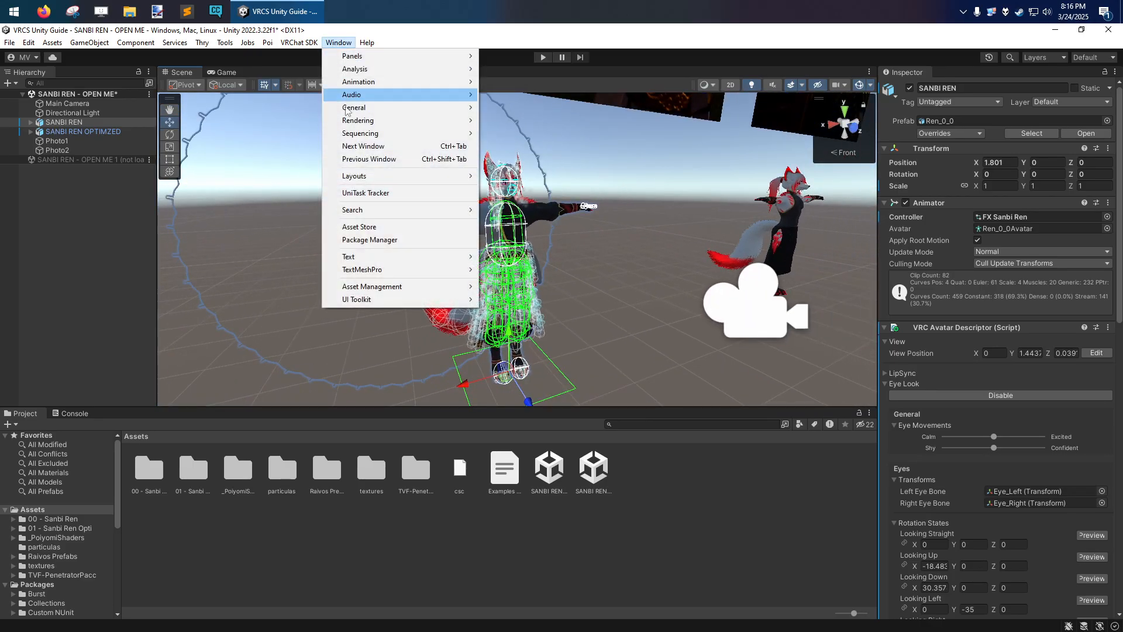
{"action": "mouse_move", "coordinate": [369, 56]}
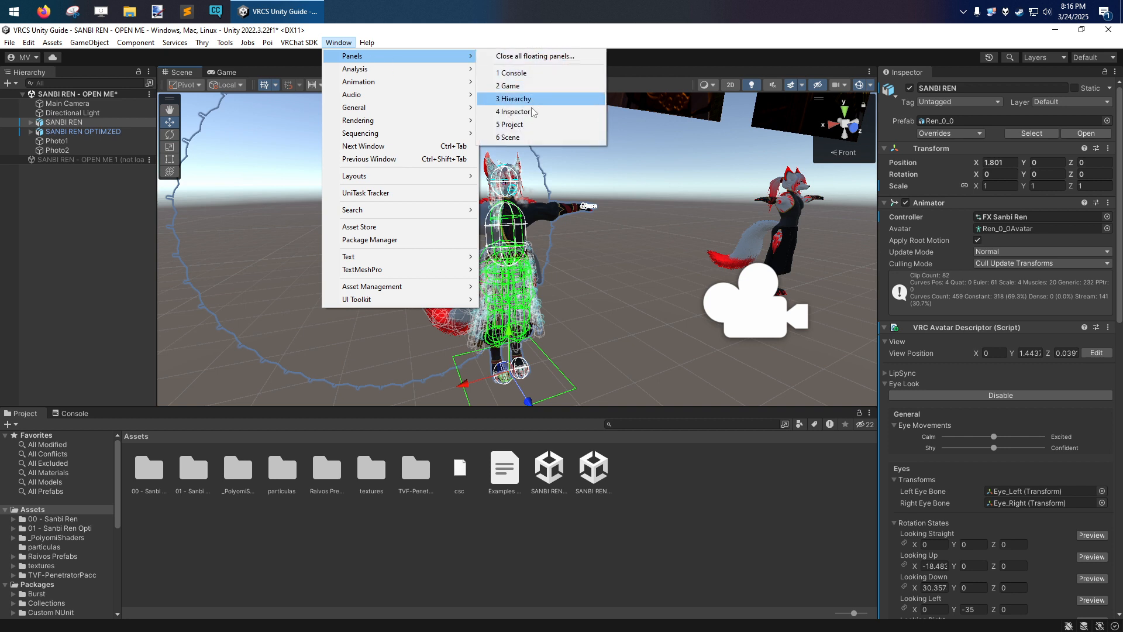
{"action": "left_click", "coordinate": [677, 57]}
Step: Clear the selection in the Scene view and look at SANBI REN up close
{"action": "key", "text": "w"}
{"action": "mouse_move", "coordinate": [564, 234]}
{"action": "right_mouse_down"}
{"action": "mouse_move", "coordinate": [560, 216]}
{"action": "mouse_move", "coordinate": [557, 234]}
{"action": "right_mouse_up"}
{"action": "scroll", "coordinate": [734, 219], "scroll_direction": "down", "scroll_amount": 3}
{"action": "left_click", "coordinate": [679, 211]}
{"action": "right_click_drag", "start_coordinate": [677, 211], "coordinate": [676, 233]}
{"action": "key", "text": "e"}
{"action": "key", "text": "w"}
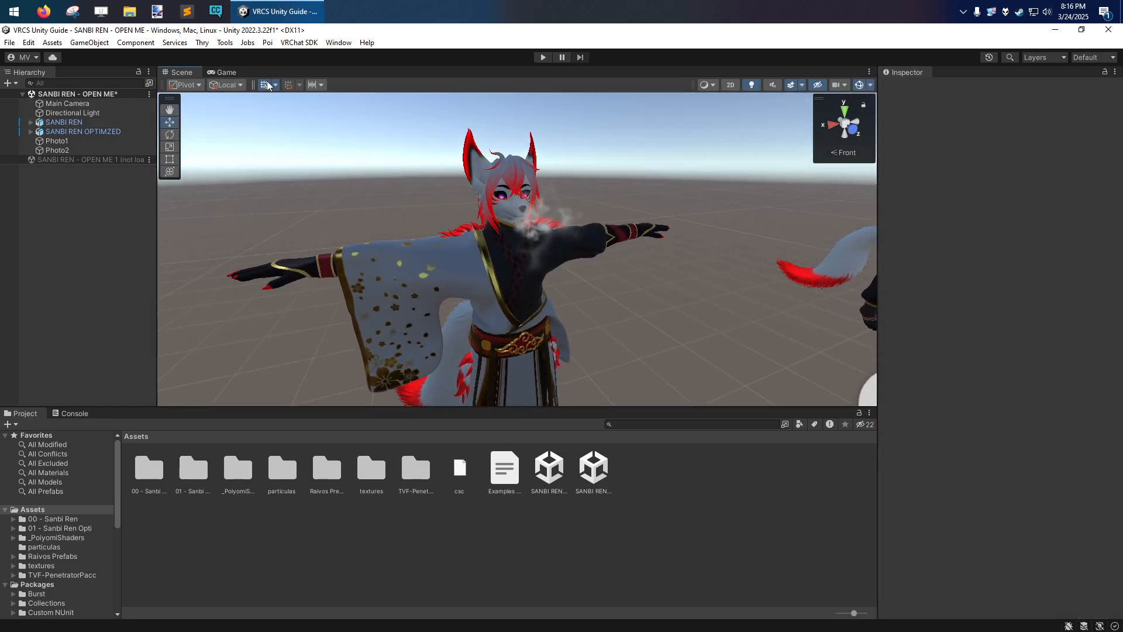
Step: Examine the grid visual and increment snapping settings, and select the Umbrella_fbx prop beside SANBI REN
{"action": "left_click", "coordinate": [274, 85]}
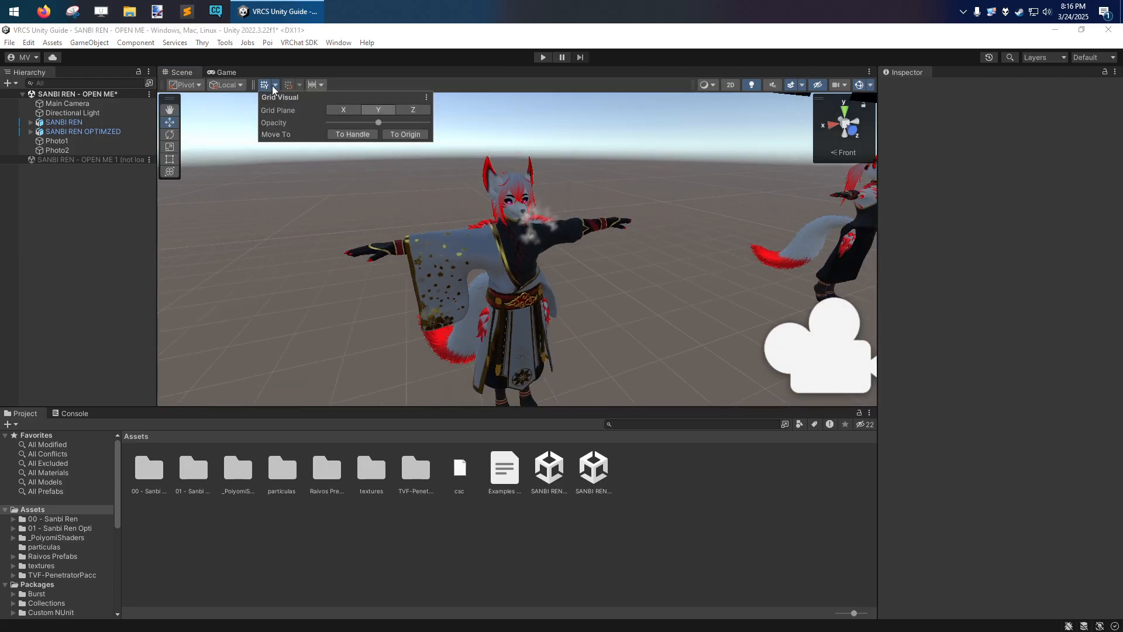
{"action": "left_click", "coordinate": [313, 85]}
{"action": "left_click", "coordinate": [321, 86]}
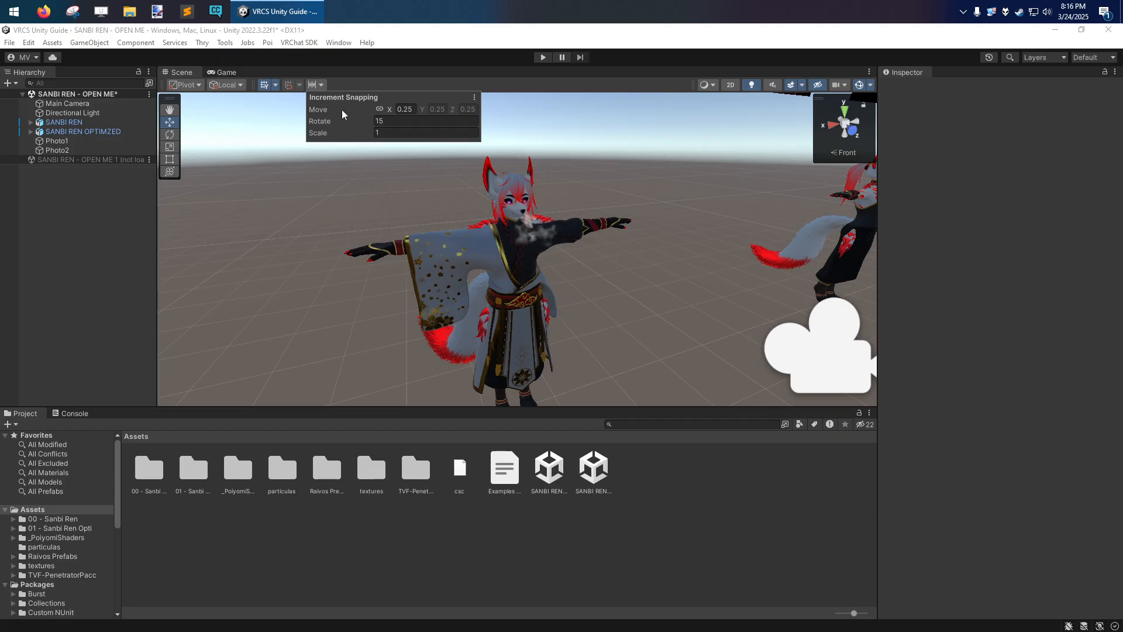
{"action": "left_click", "coordinate": [409, 209]}
{"action": "right_click_drag", "start_coordinate": [408, 209], "coordinate": [357, 212]}
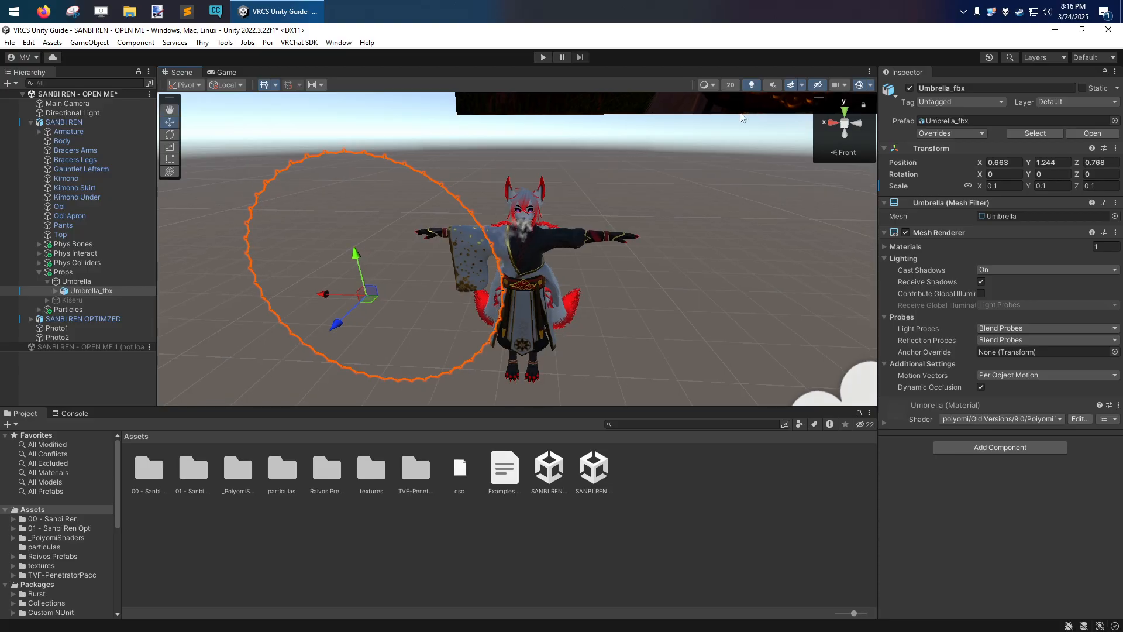
Step: Display the scene in Wireframe shading mode and examine the avatar and umbrella meshes
{"action": "left_click", "coordinate": [715, 85]}
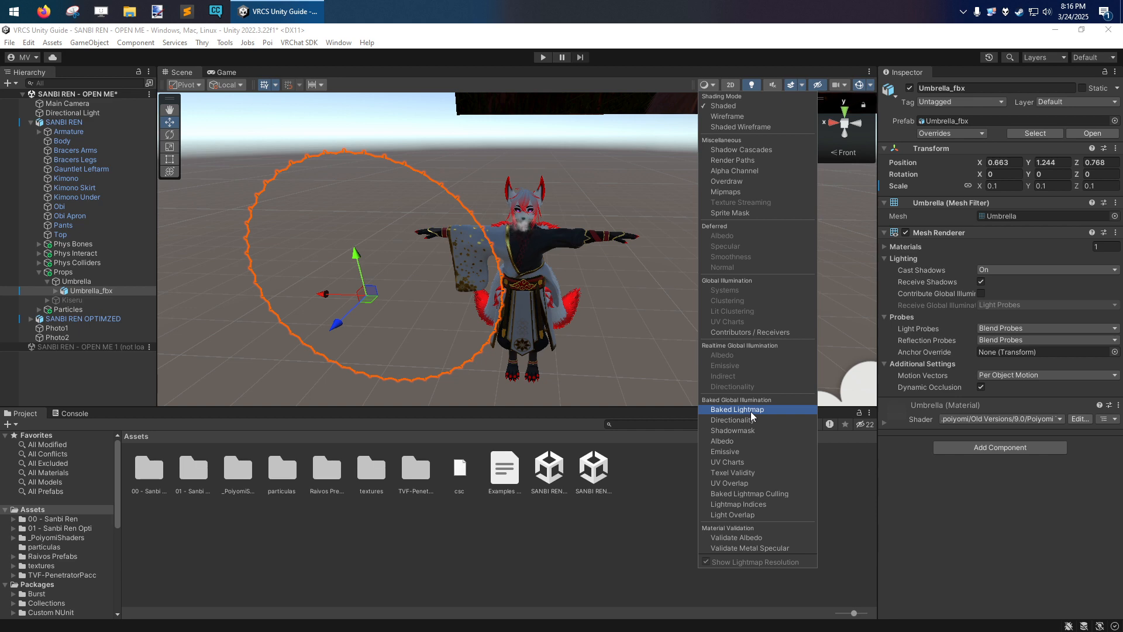
{"action": "left_click", "coordinate": [731, 117]}
{"action": "key", "text": "w"}
{"action": "mouse_move", "coordinate": [494, 277]}
{"action": "right_mouse_down"}
{"action": "mouse_move", "coordinate": [521, 275]}
{"action": "mouse_move", "coordinate": [459, 237]}
{"action": "mouse_move", "coordinate": [503, 293]}
{"action": "mouse_move", "coordinate": [379, 211]}
{"action": "mouse_move", "coordinate": [376, 240]}
{"action": "mouse_move", "coordinate": [416, 252]}
{"action": "mouse_move", "coordinate": [423, 284]}
{"action": "mouse_move", "coordinate": [446, 219]}
{"action": "mouse_move", "coordinate": [448, 240]}
{"action": "right_mouse_up"}
{"action": "key", "text": "s"}
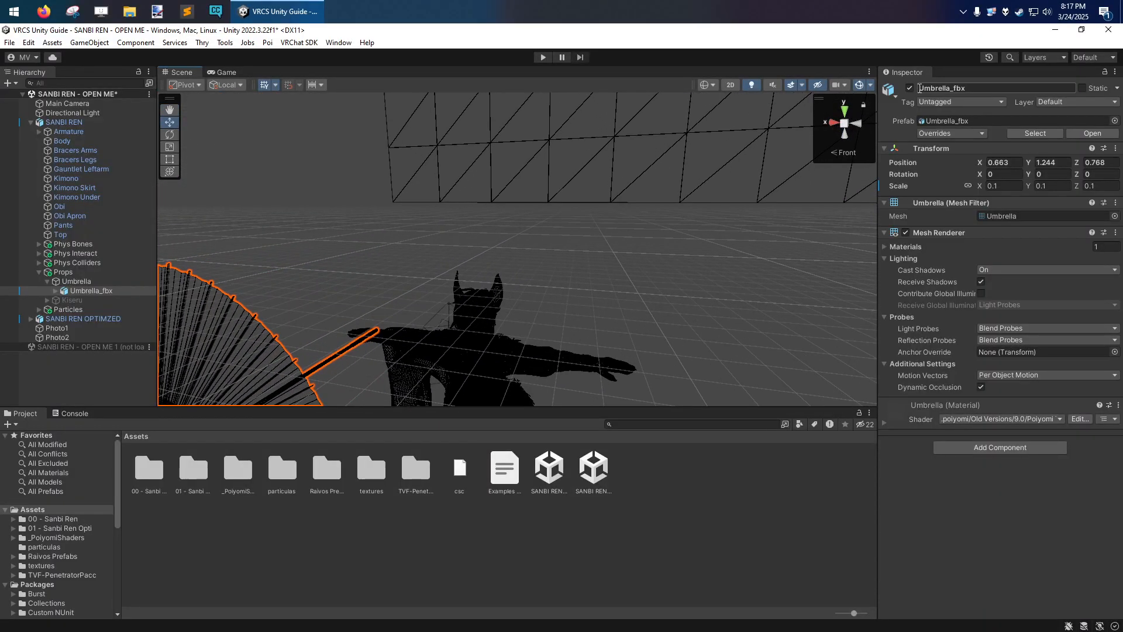
Step: Display the scene in Shaded Wireframe mode, examine the avatar and umbrella, and return to Shaded mode
{"action": "left_click", "coordinate": [709, 85]}
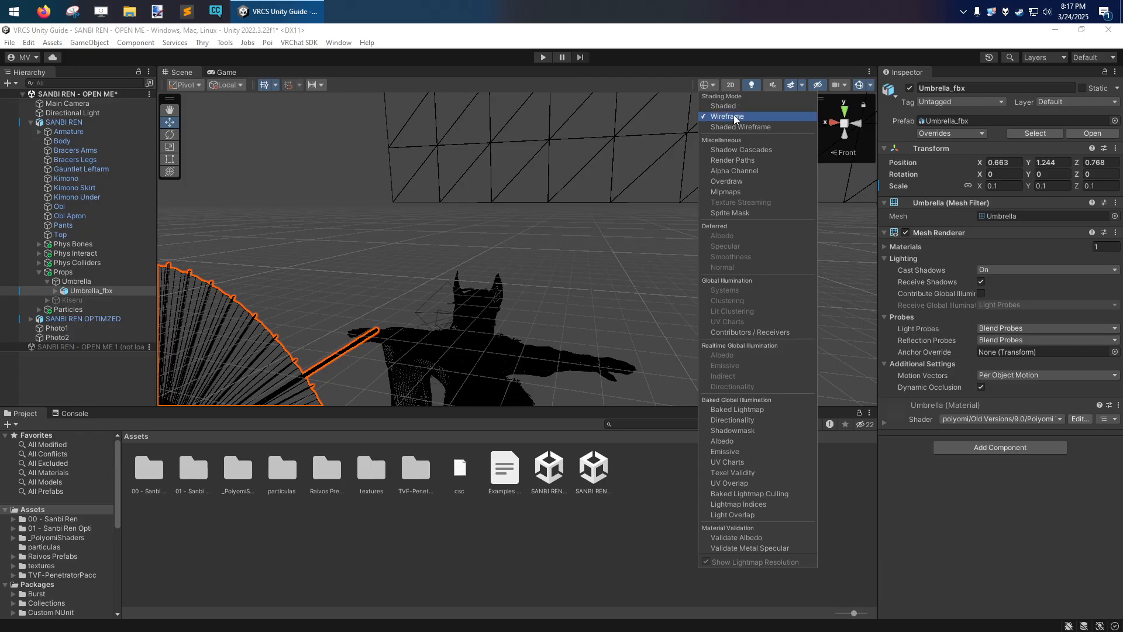
{"action": "left_click", "coordinate": [737, 126]}
{"action": "mouse_move", "coordinate": [432, 339]}
{"action": "right_mouse_down"}
{"action": "mouse_move", "coordinate": [431, 298]}
{"action": "mouse_move", "coordinate": [372, 319]}
{"action": "mouse_move", "coordinate": [386, 326]}
{"action": "right_mouse_up"}
{"action": "key", "text": "w"}
{"action": "key", "text": "s"}
{"action": "right_click_drag", "start_coordinate": [598, 297], "coordinate": [589, 294]}
{"action": "key", "text": "s"}
{"action": "left_click", "coordinate": [710, 84]}
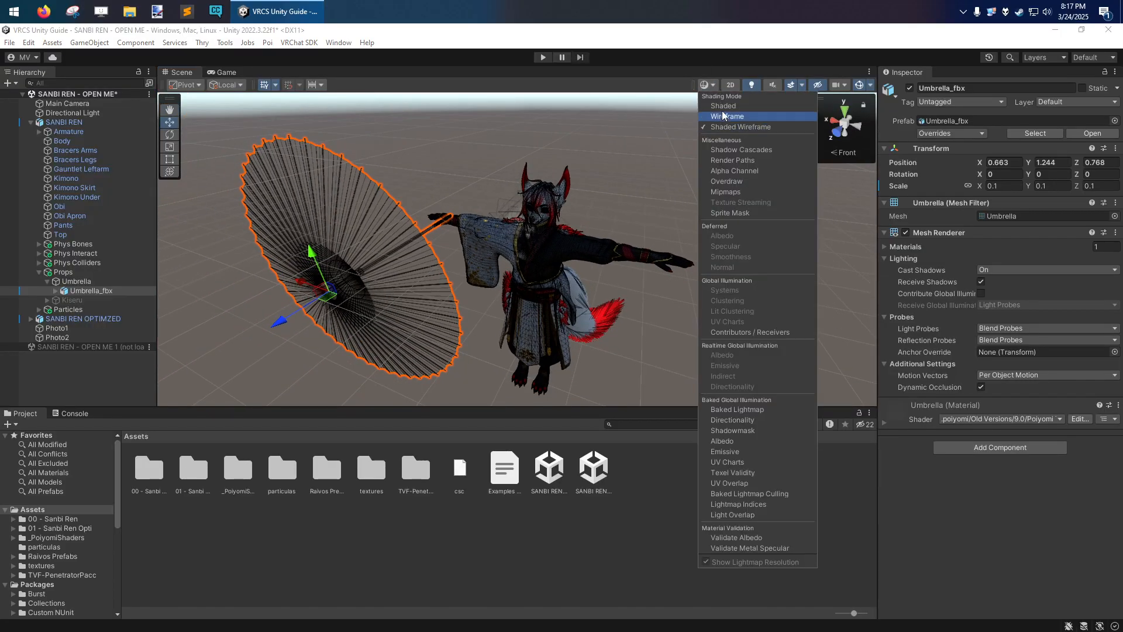
{"action": "left_click", "coordinate": [722, 107]}
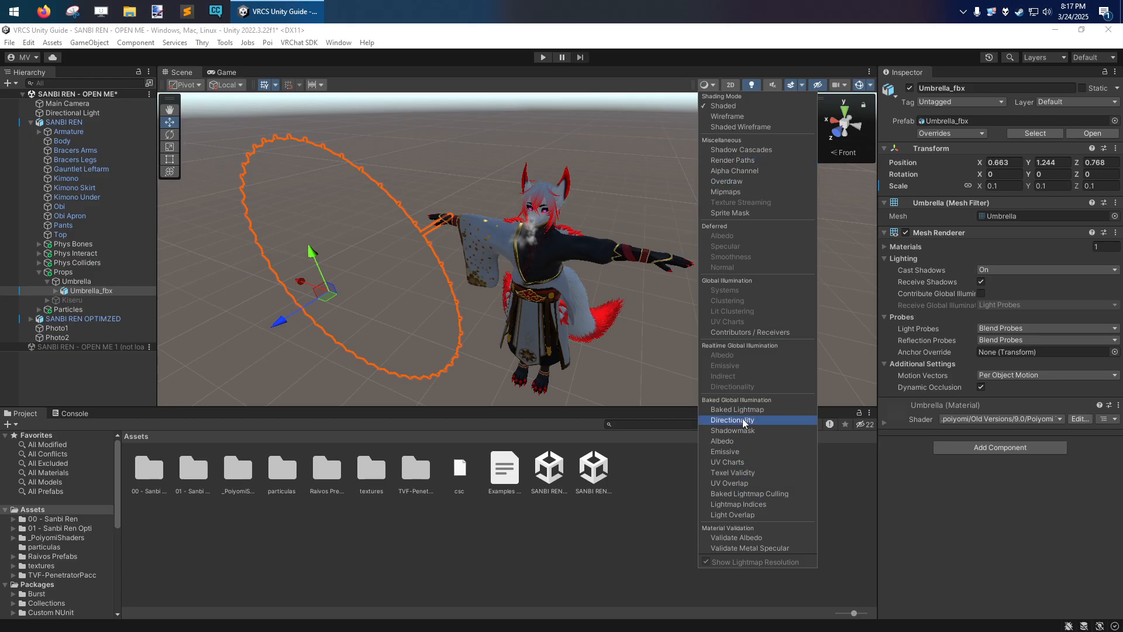
Step: View the scene in Alpha Channel mode, then restore Shaded mode
{"action": "left_click", "coordinate": [738, 171]}
{"action": "mouse_move", "coordinate": [349, 127]}
{"action": "left_mouse_down", "text": "alt"}
{"action": "mouse_move", "coordinate": [490, 302]}
{"action": "mouse_move", "coordinate": [371, 325]}
{"action": "left_mouse_up", "text": "alt"}
{"action": "left_click", "coordinate": [715, 89]}
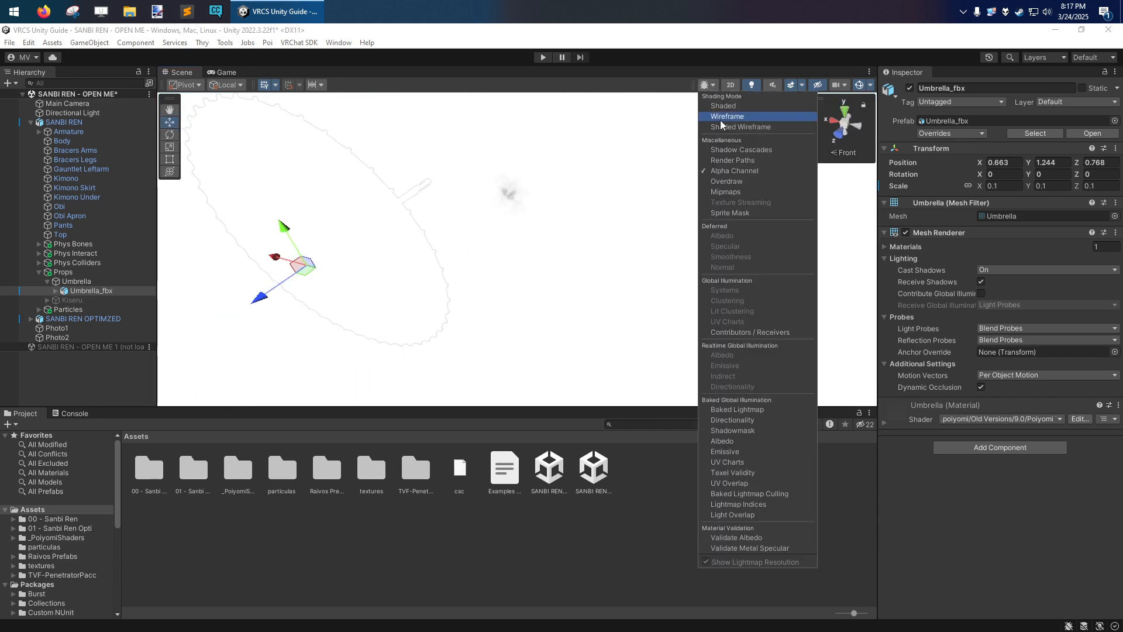
{"action": "left_click", "coordinate": [736, 108]}
{"action": "left_click_drag", "start_coordinate": [543, 209], "coordinate": [606, 175], "text": "alt"}
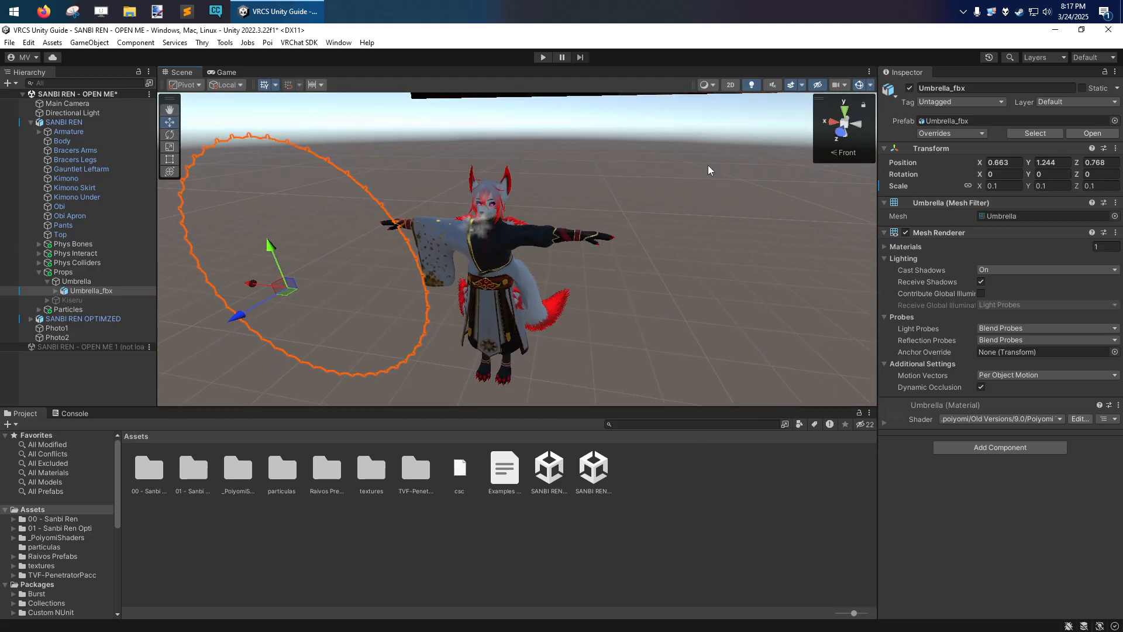
Step: View the scene in 2D mode, then return to 3D and face the front of the avatar
{"action": "left_click", "coordinate": [731, 84]}
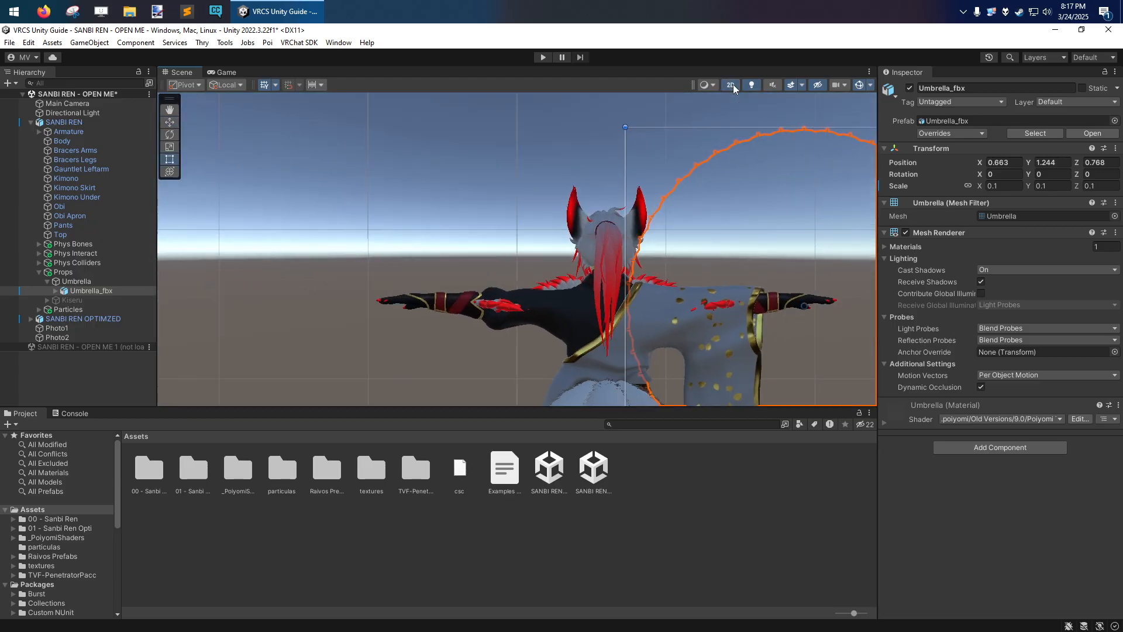
{"action": "scroll", "coordinate": [525, 222], "scroll_direction": "down", "scroll_amount": 4}
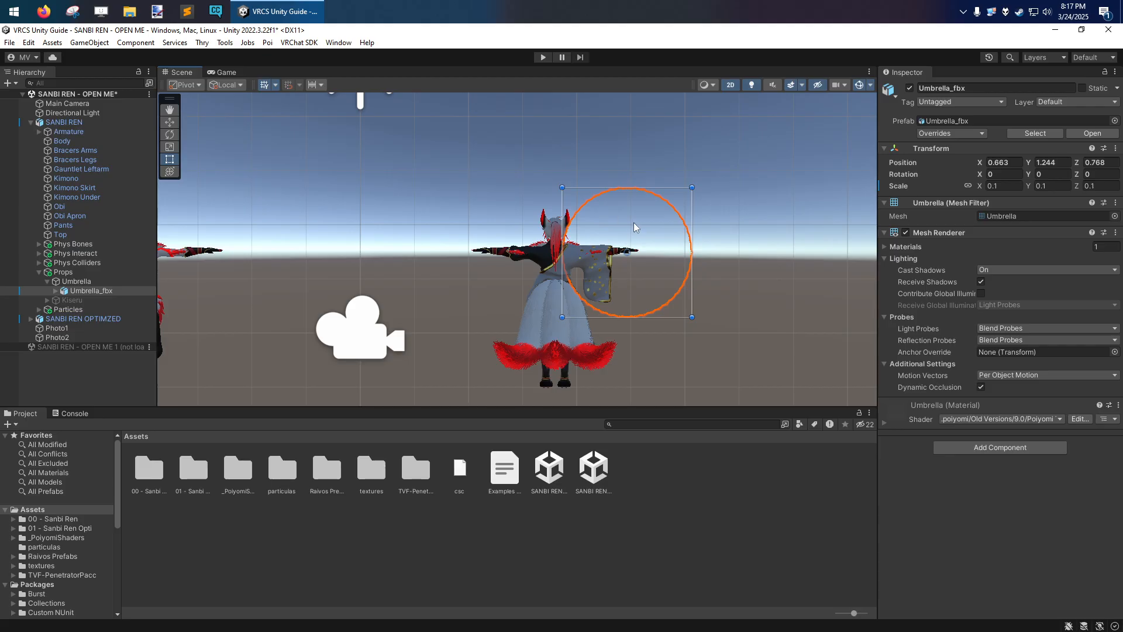
{"action": "left_click", "coordinate": [730, 84]}
{"action": "left_click_drag", "start_coordinate": [660, 248], "coordinate": [535, 218], "text": "alt"}
{"action": "right_click_drag", "start_coordinate": [535, 217], "coordinate": [637, 223]}
{"action": "key", "text": "w"}
{"action": "key", "text": "s"}
{"action": "key", "text": "s"}
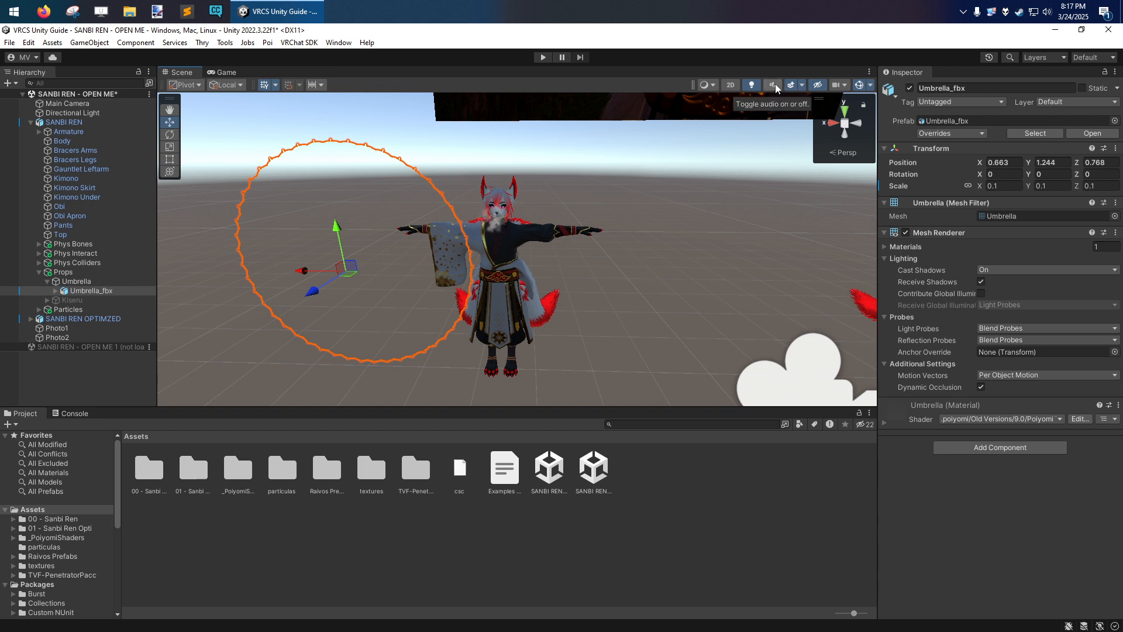
Step: Review the scene view's effects options and select the Breath Smoke by Raivo particle effect at the avatar's mouth
{"action": "scroll", "coordinate": [542, 268], "scroll_direction": "up", "scroll_amount": 2}
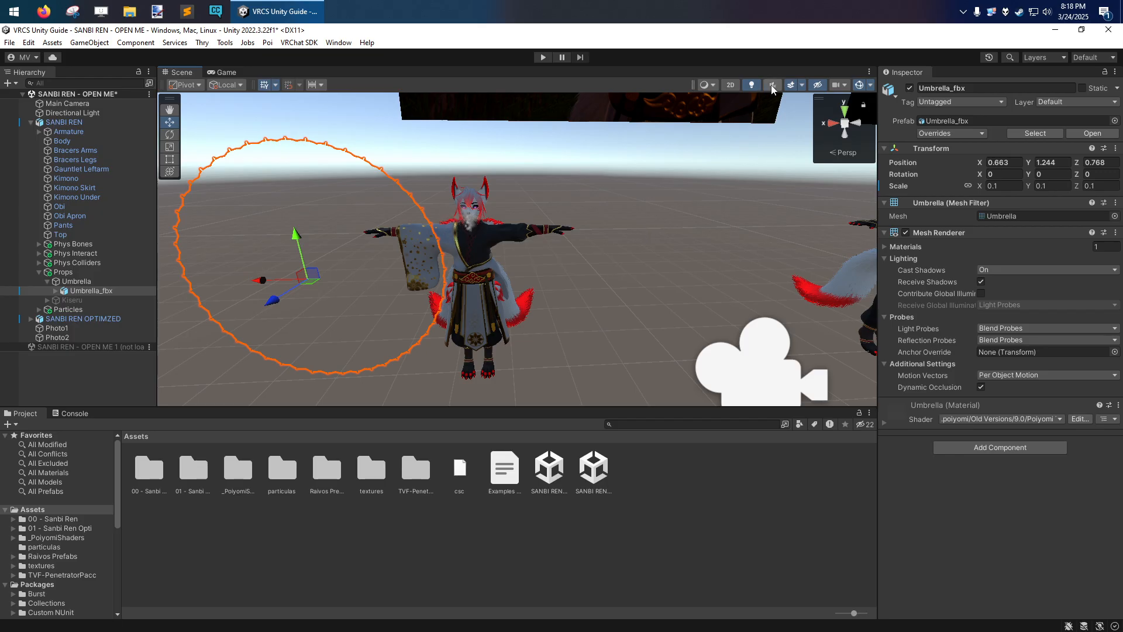
{"action": "left_click", "coordinate": [802, 85]}
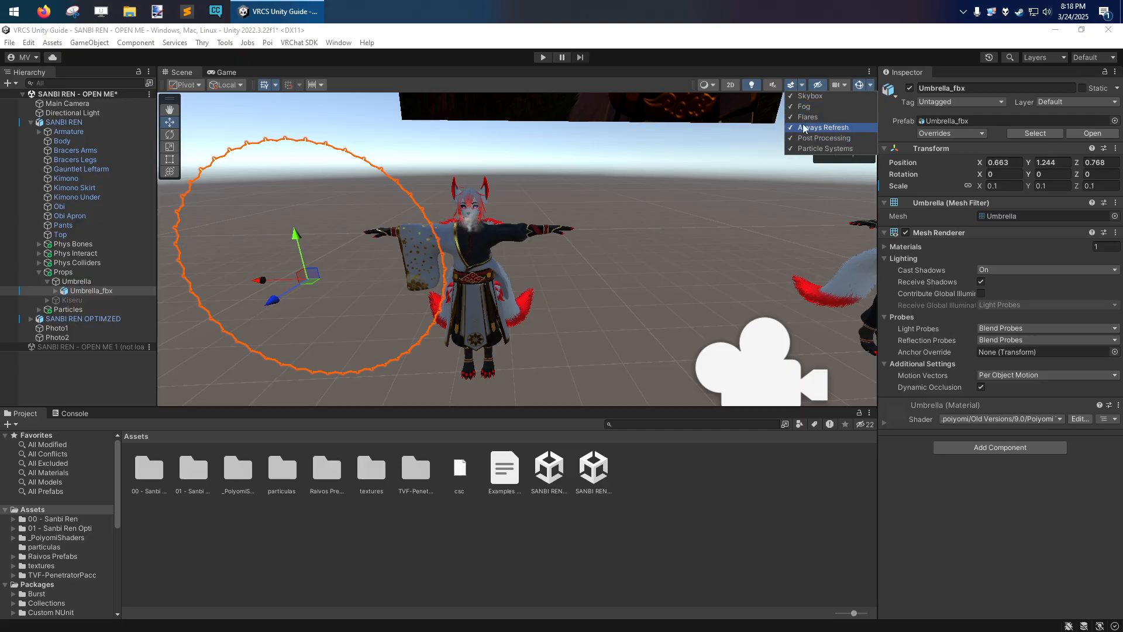
{"action": "left_click", "coordinate": [587, 272]}
{"action": "key", "text": "w"}
{"action": "right_click_drag", "start_coordinate": [588, 272], "coordinate": [705, 258]}
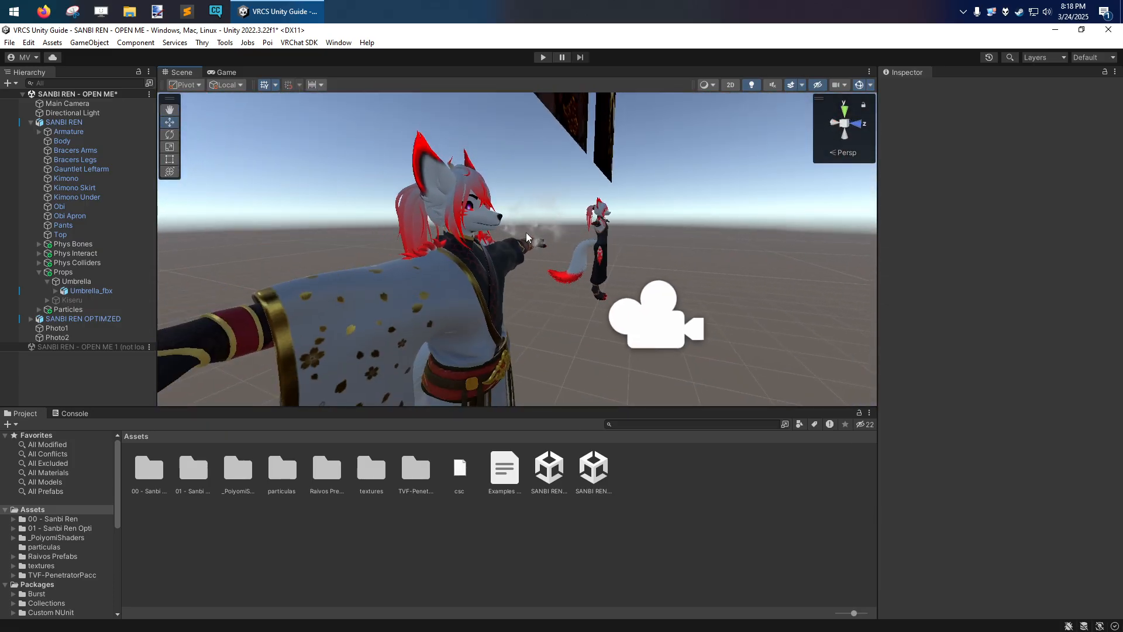
{"action": "left_click", "coordinate": [552, 228]}
{"action": "right_click_drag", "start_coordinate": [592, 329], "coordinate": [634, 297]}
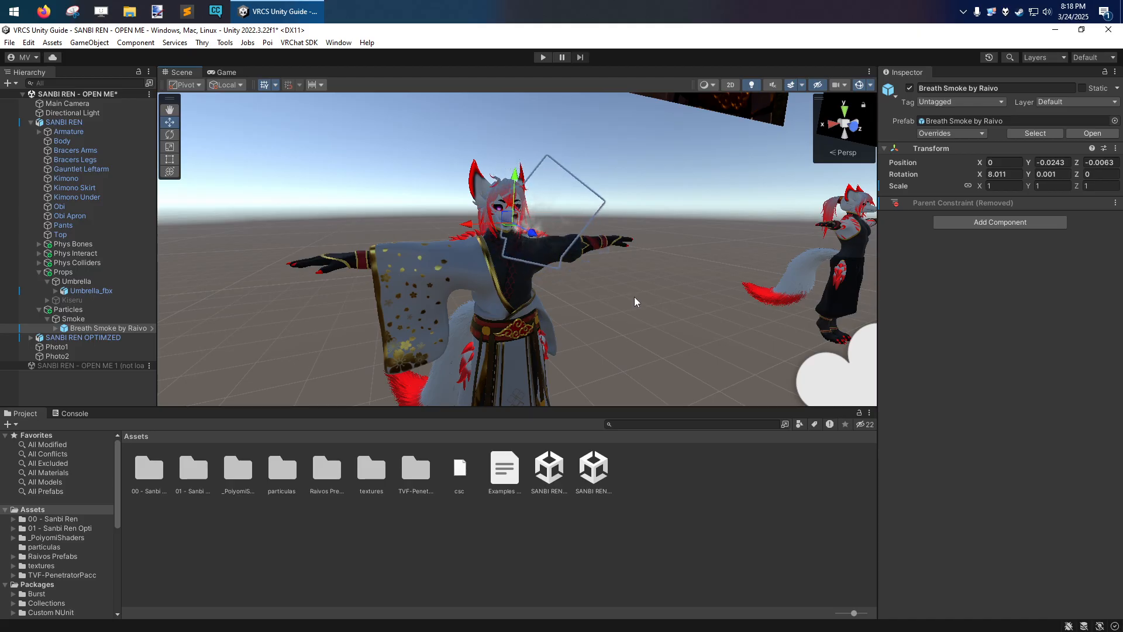
{"action": "right_click_drag", "start_coordinate": [607, 286], "coordinate": [591, 293]}
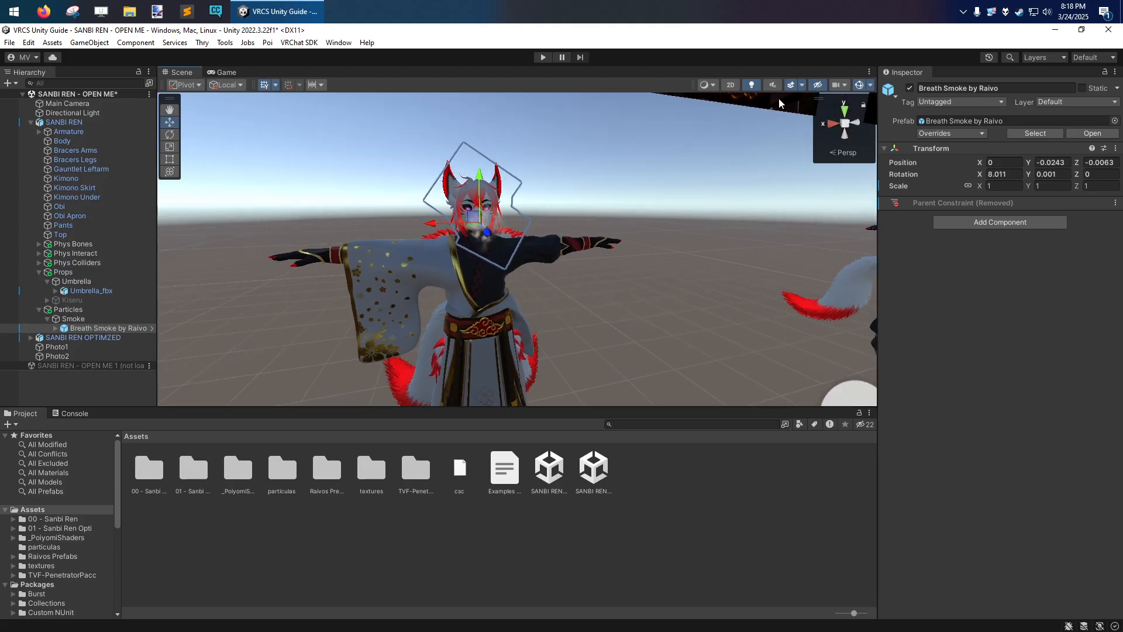
{"action": "left_click", "coordinate": [802, 84]}
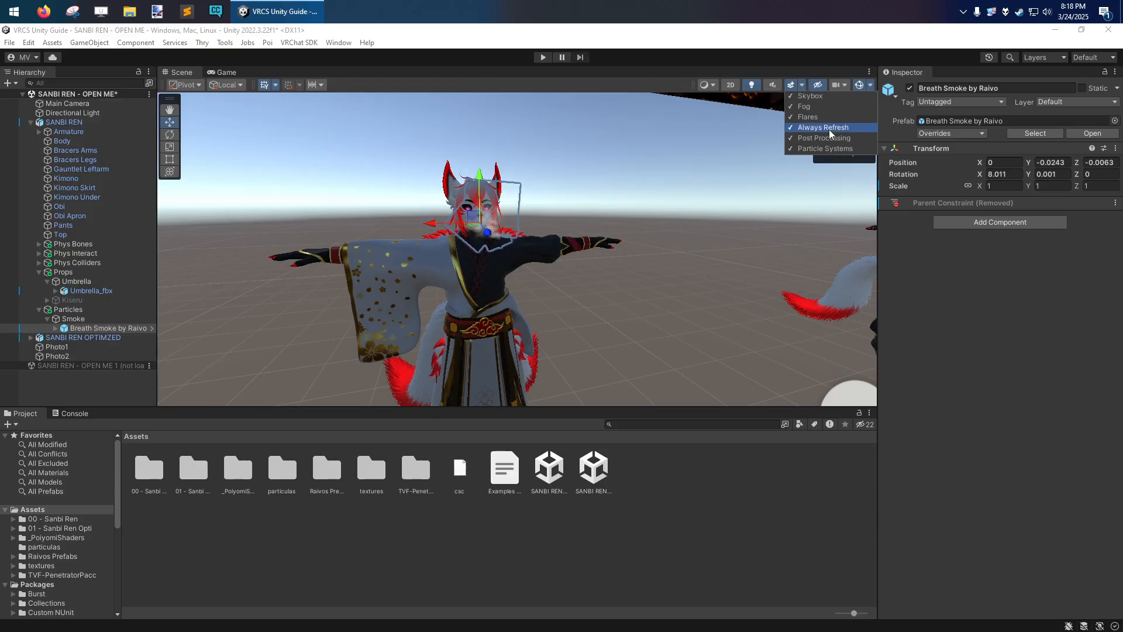
{"action": "right_click_drag", "start_coordinate": [575, 200], "coordinate": [562, 198]}
Step: Turn Particle Systems off in the scene view, check the avatar's smoke from the side, and turn them on again
{"action": "left_click", "coordinate": [802, 85]}
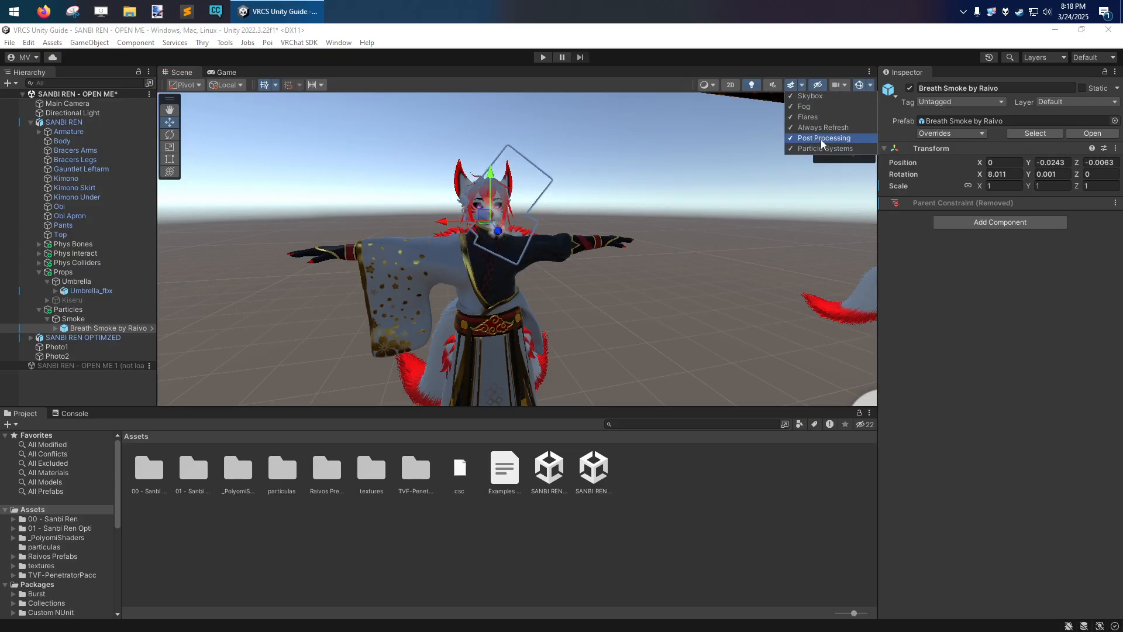
{"action": "left_click", "coordinate": [814, 139]}
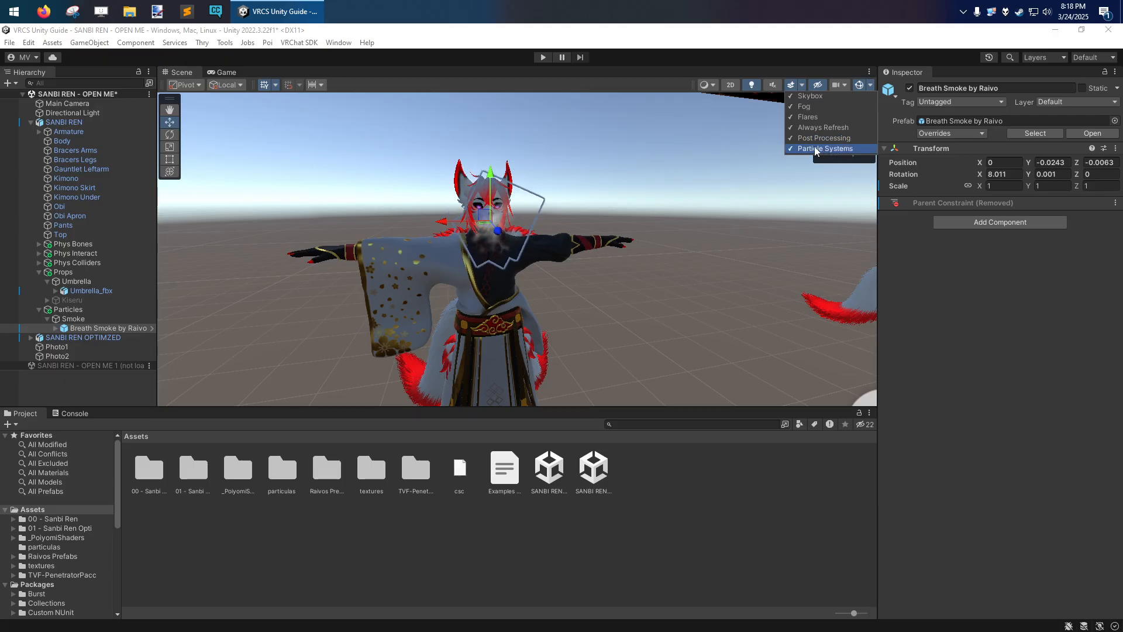
{"action": "left_click_drag", "start_coordinate": [468, 243], "coordinate": [659, 228], "text": "alt"}
{"action": "scroll", "coordinate": [659, 228], "scroll_direction": "up", "scroll_amount": 4}
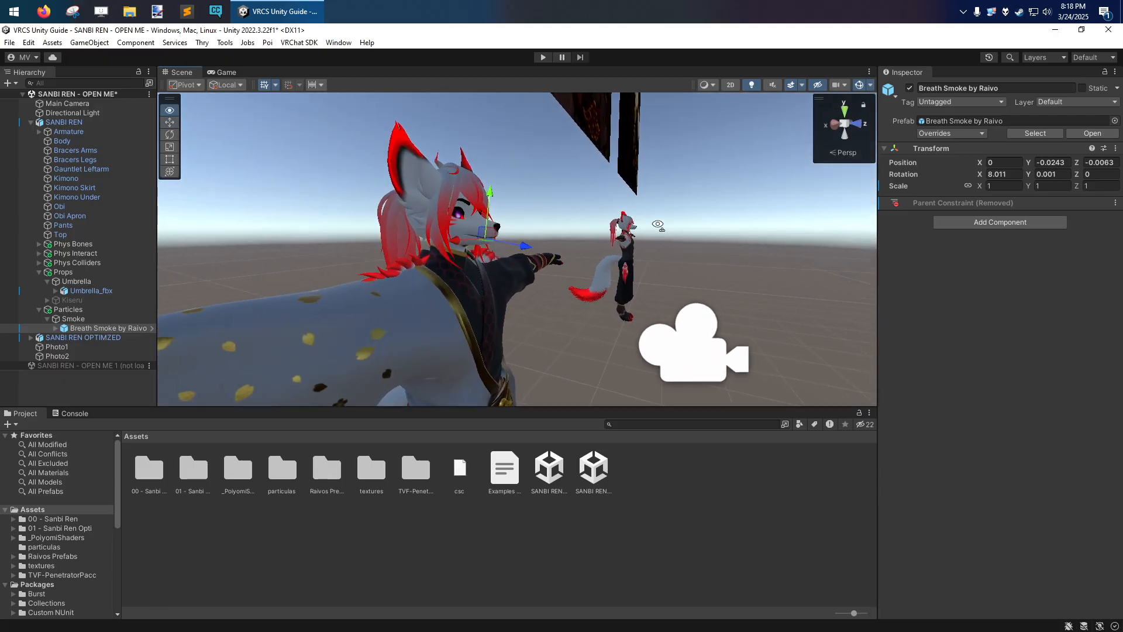
{"action": "left_click", "coordinate": [803, 85]}
{"action": "left_click", "coordinate": [825, 148]}
Step: Turn the Skybox off in the scene view, look at the background, and turn it on again
{"action": "left_click", "coordinate": [812, 97]}
{"action": "left_click_drag", "start_coordinate": [582, 251], "coordinate": [690, 216], "text": "alt"}
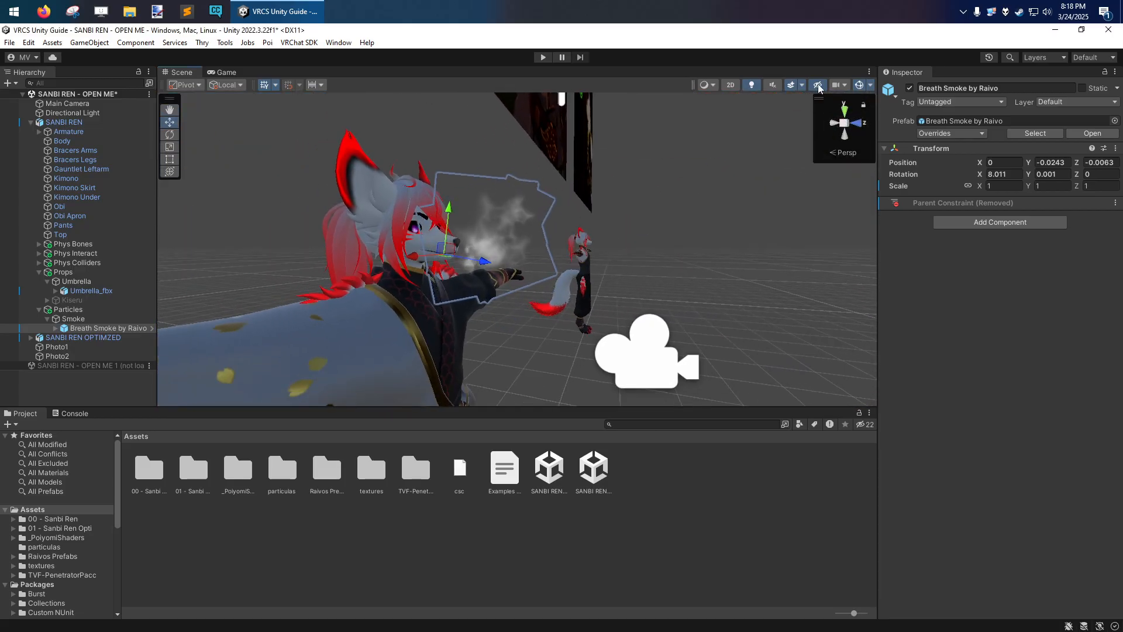
{"action": "left_click", "coordinate": [803, 85]}
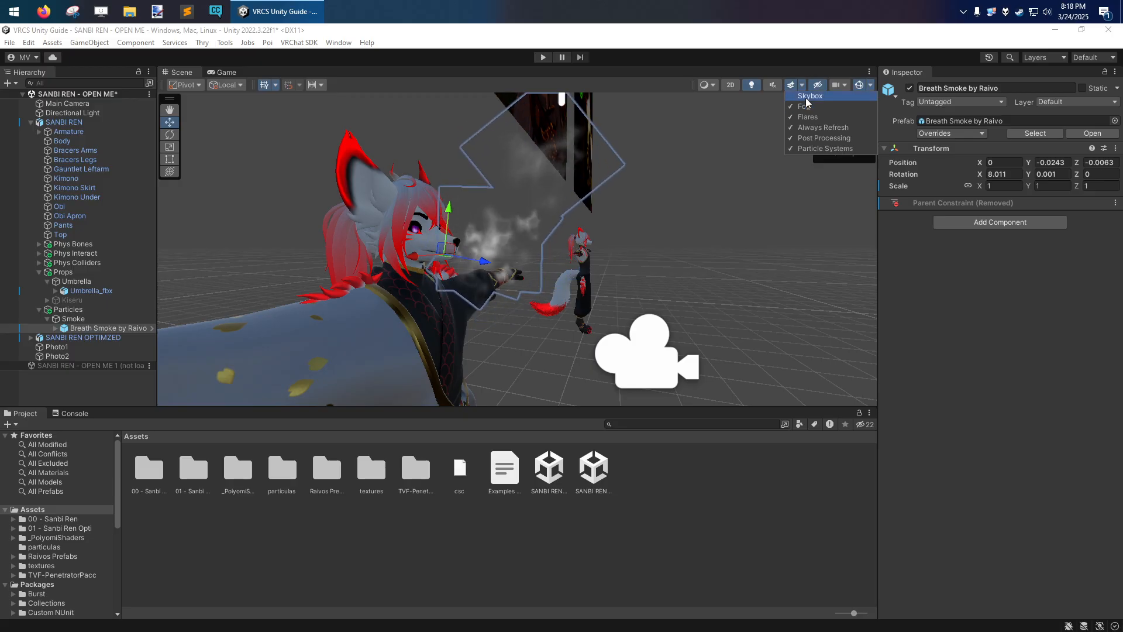
{"action": "left_click", "coordinate": [807, 97]}
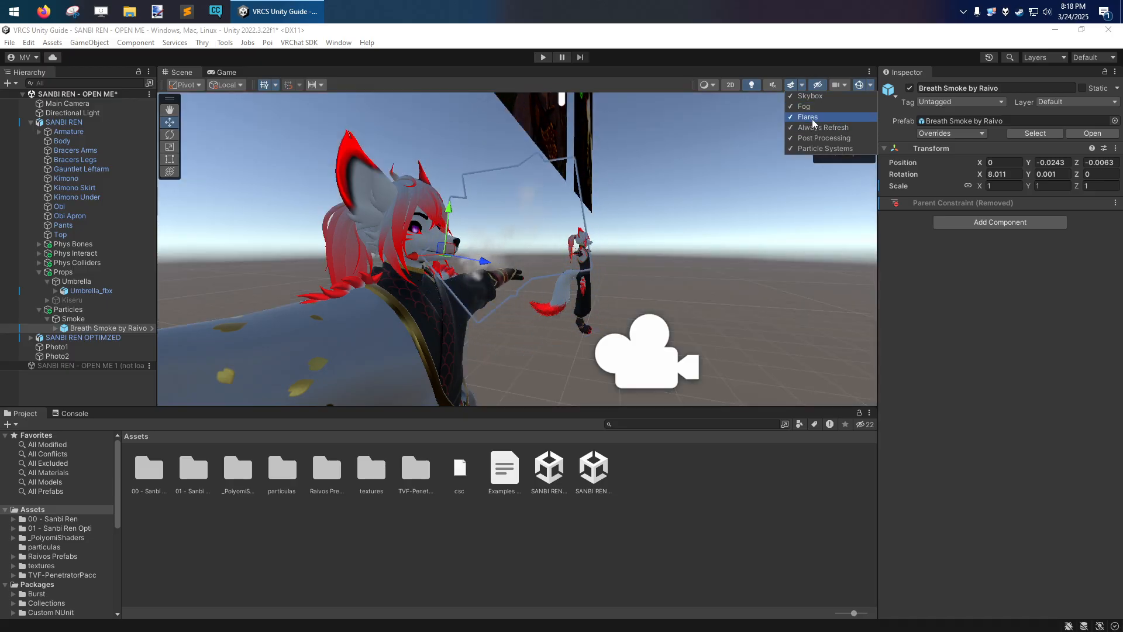
{"action": "left_click_drag", "start_coordinate": [662, 202], "coordinate": [554, 246], "text": "alt"}
{"action": "scroll", "coordinate": [592, 221], "scroll_direction": "down", "scroll_amount": 5}
Step: Deselect the smoke particle effect and review the scene view's effects options with both avatars in view
{"action": "left_click", "coordinate": [590, 216]}
{"action": "key", "text": "w"}
{"action": "right_click_drag", "start_coordinate": [554, 246], "coordinate": [545, 247]}
{"action": "key", "text": "a"}
{"action": "left_click", "coordinate": [802, 84]}
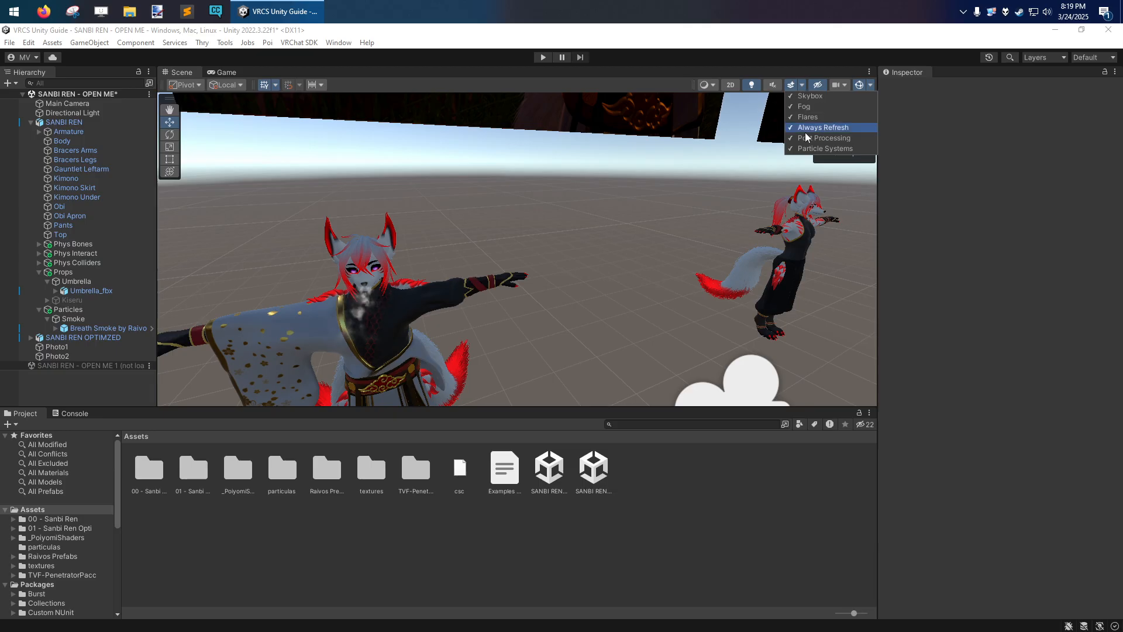
{"action": "right_click_drag", "start_coordinate": [574, 250], "coordinate": [524, 229]}
{"action": "key", "text": "s"}
{"action": "key", "text": "w"}
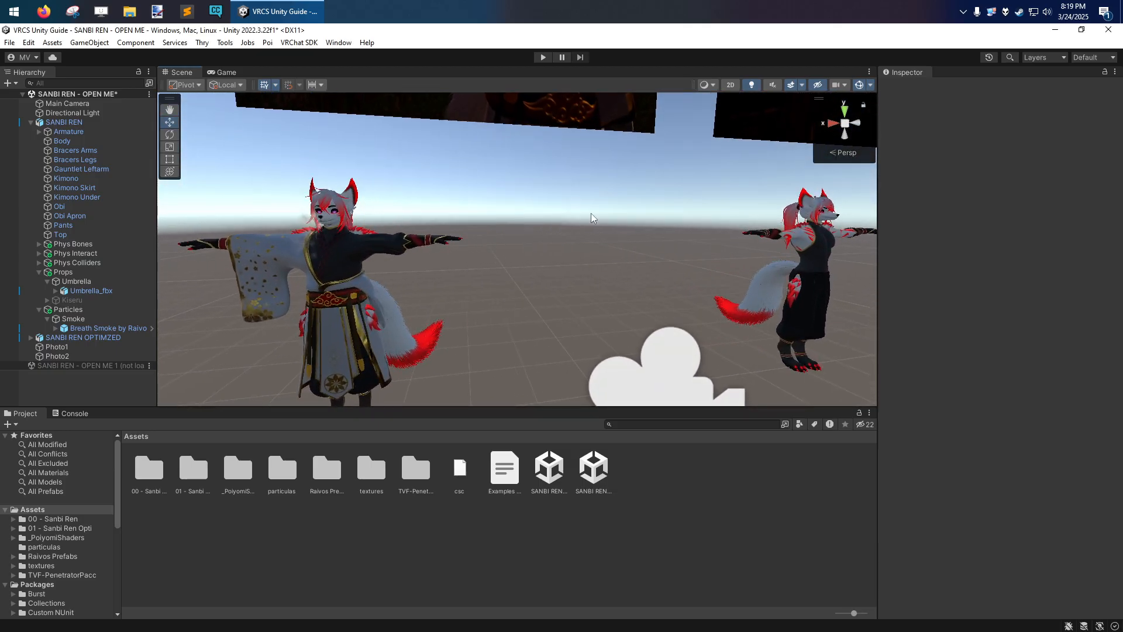
Step: Set the scene camera's near clipping plane to 0.001
{"action": "left_click", "coordinate": [843, 85]}
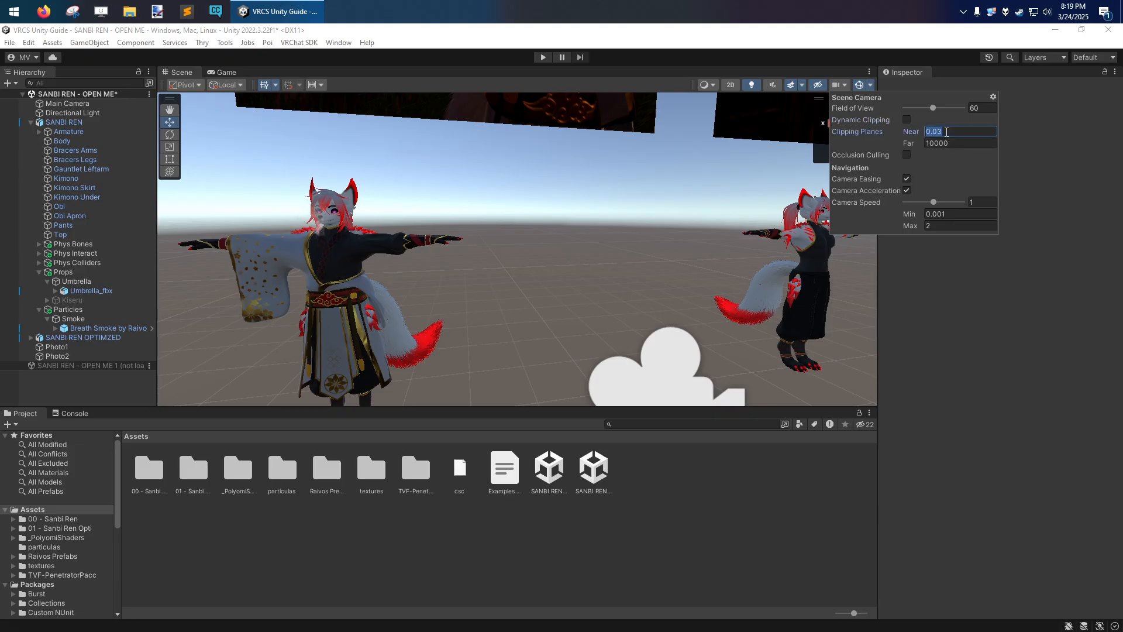
{"action": "type", "text": ".001"}
{"action": "left_click_drag", "start_coordinate": [910, 132], "coordinate": [848, 133]}
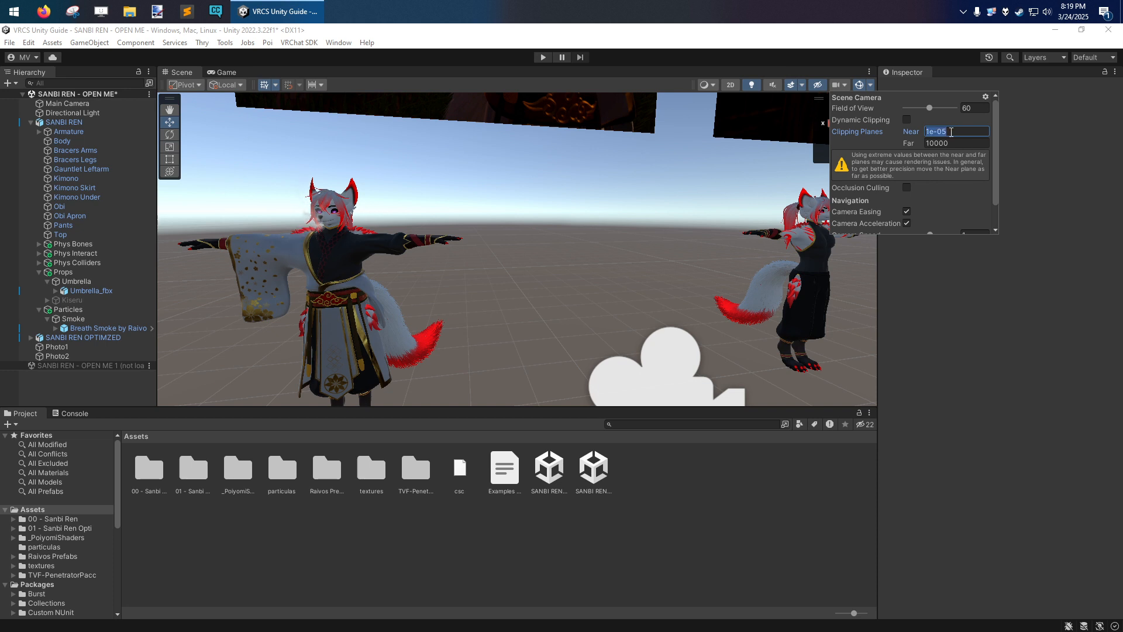
{"action": "type", "text": "1"}
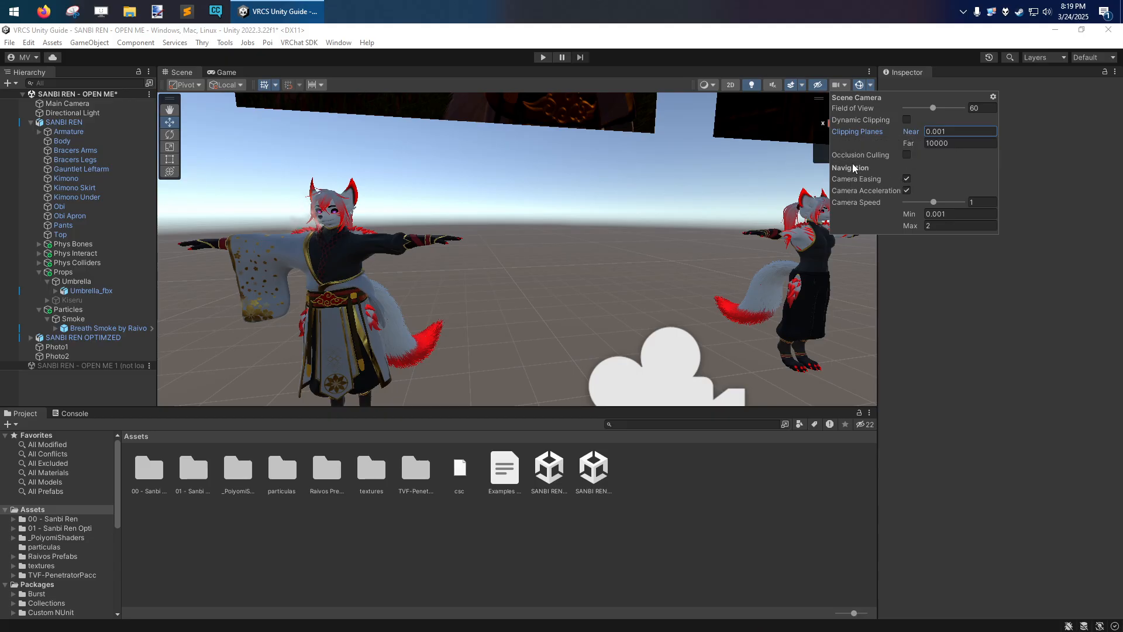
{"action": "scroll", "coordinate": [469, 255], "scroll_direction": "down", "scroll_amount": 4}
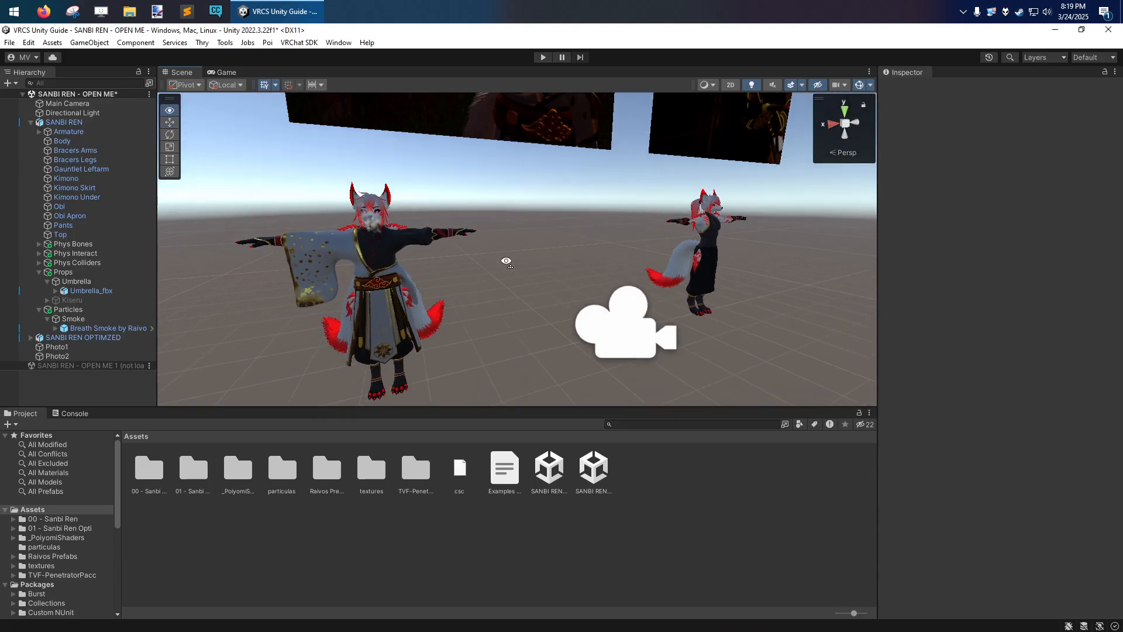
{"action": "scroll", "coordinate": [731, 199], "scroll_direction": "up", "scroll_amount": 2}
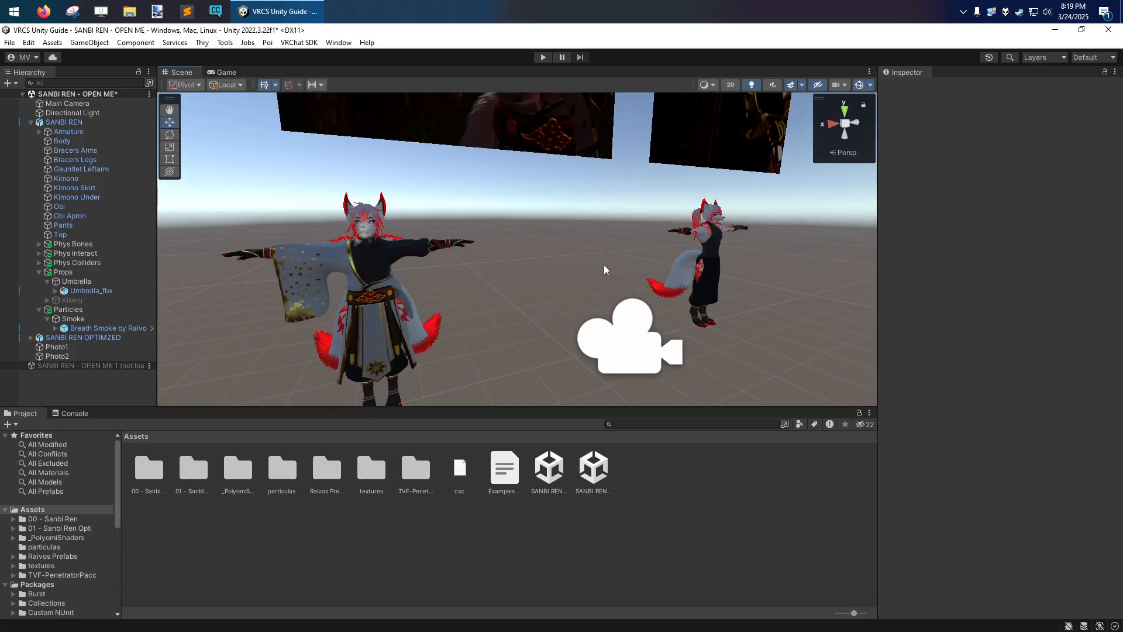
Step: Try a far clipping plane of 25 for the scene camera and look at the avatar from different distances
{"action": "left_click", "coordinate": [844, 86]}
{"action": "type", "text": "25"}
{"action": "right_click_drag", "start_coordinate": [438, 267], "coordinate": [487, 271]}
{"action": "key", "text": "s"}
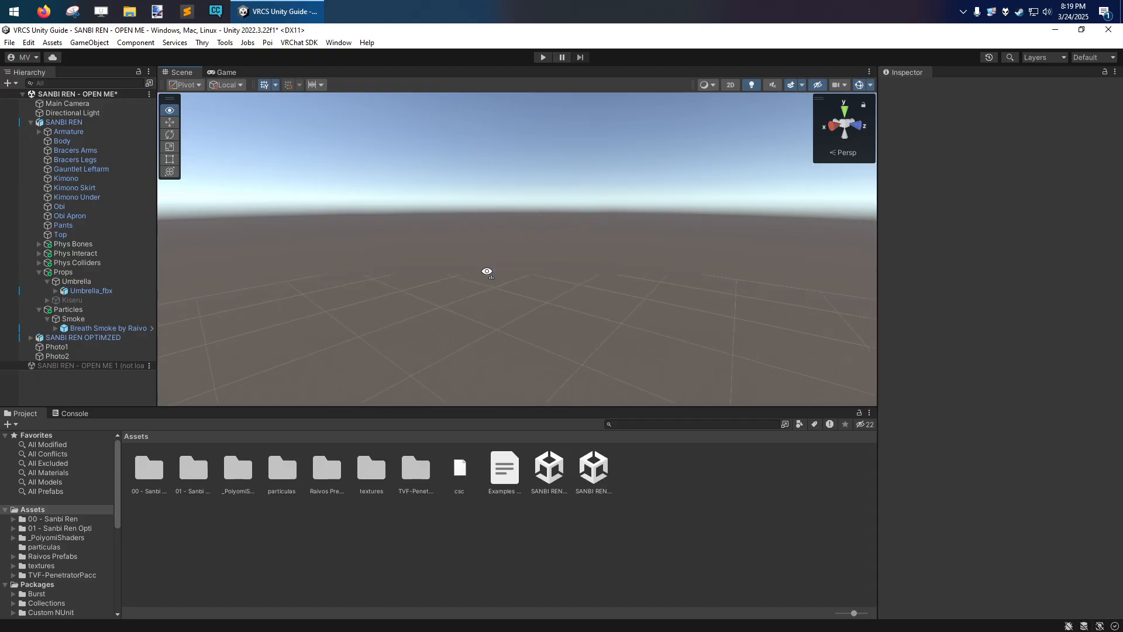
{"action": "key", "text": "w"}
{"action": "right_click_drag", "start_coordinate": [518, 298], "coordinate": [432, 256]}
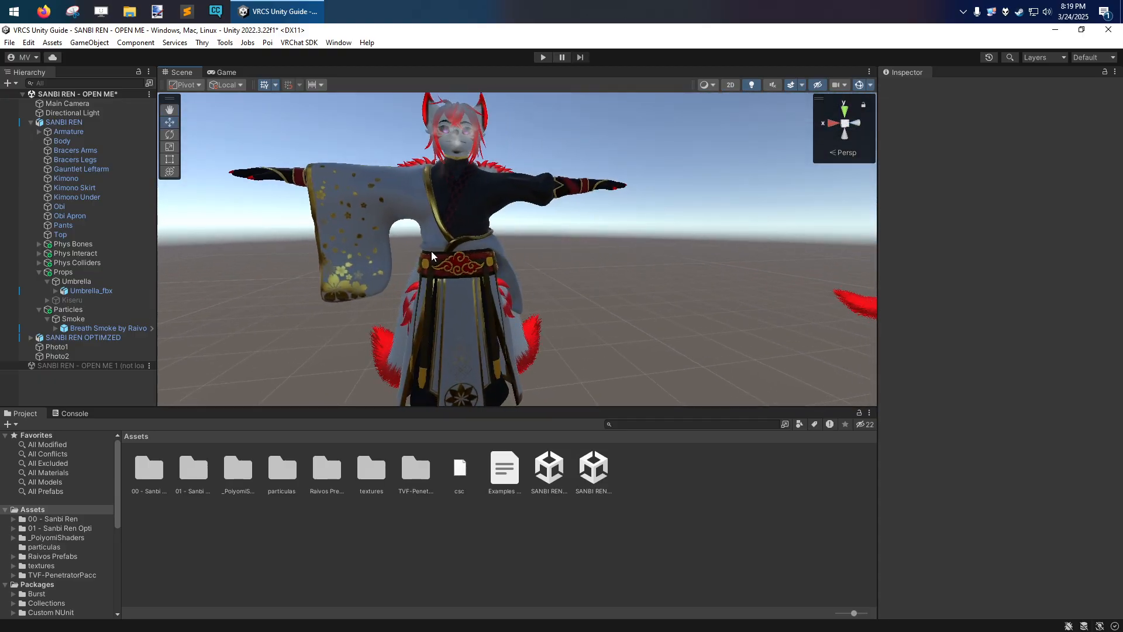
Step: Set the scene camera's far clipping plane to 100
{"action": "left_click", "coordinate": [846, 85]}
{"action": "type", "text": "100"}
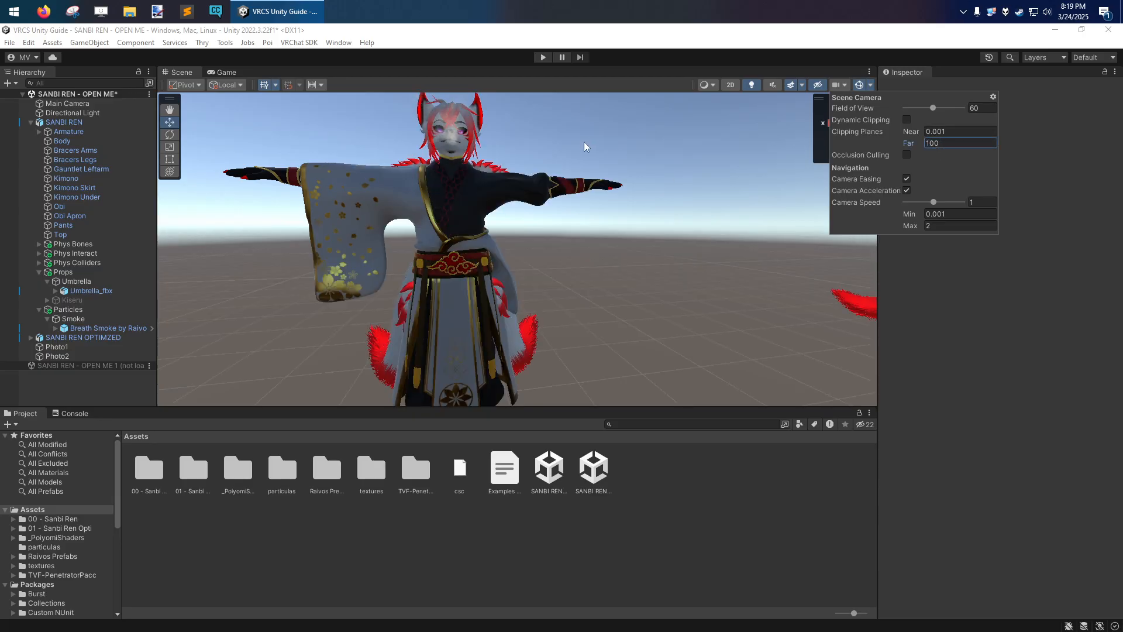
{"action": "right_click_drag", "start_coordinate": [585, 147], "coordinate": [592, 144]}
Step: Review the scene camera's navigation settings and fly around the avatar to test the current camera speed
{"action": "left_click", "coordinate": [846, 86]}
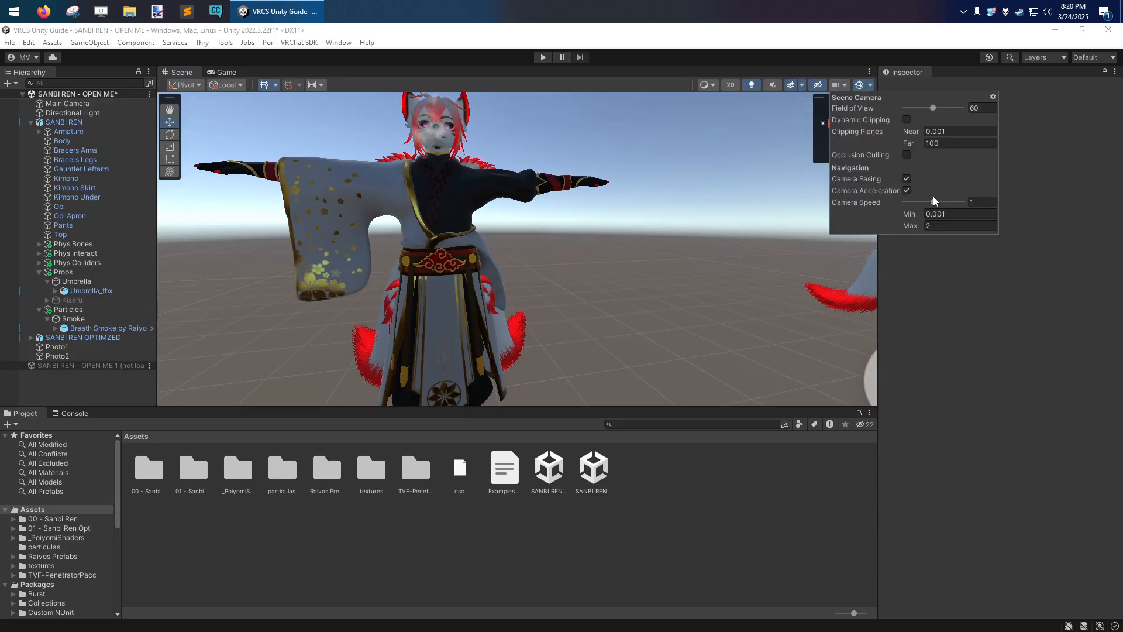
{"action": "mouse_move", "coordinate": [647, 230]}
{"action": "right_mouse_down"}
{"action": "mouse_move", "coordinate": [542, 233]}
{"action": "mouse_move", "coordinate": [590, 248]}
{"action": "mouse_move", "coordinate": [661, 243]}
{"action": "right_mouse_up"}
{"action": "key", "text": "s"}
{"action": "key", "text": "w"}
{"action": "key", "text": "a"}
{"action": "key", "text": "s"}
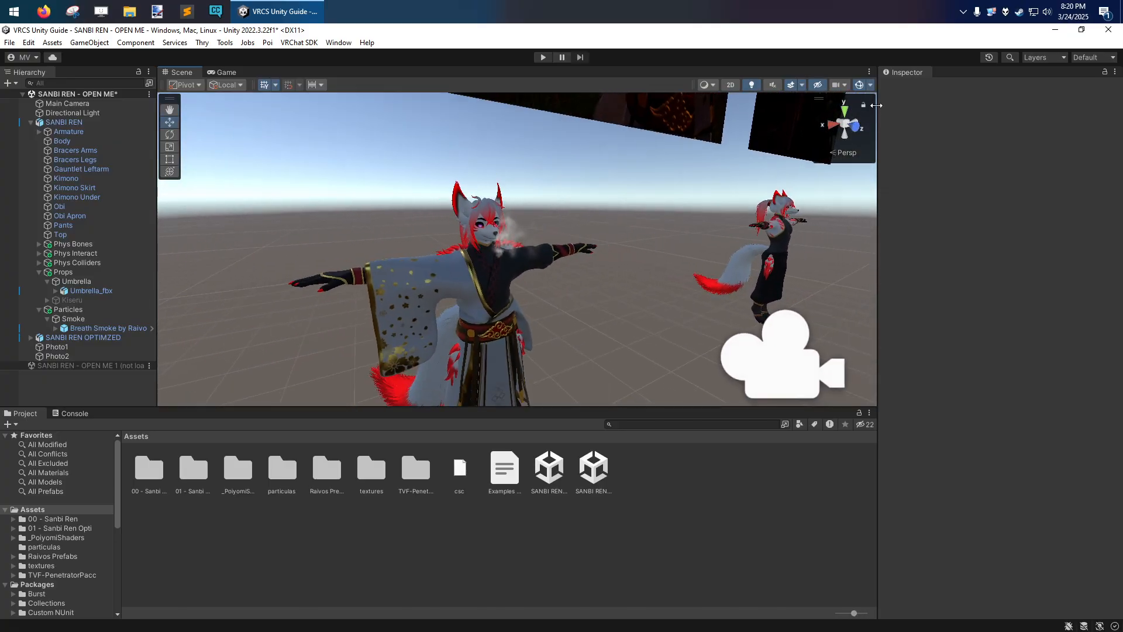
Step: Try a scene camera speed of 0.4 while flying around the avatar
{"action": "left_click", "coordinate": [846, 84]}
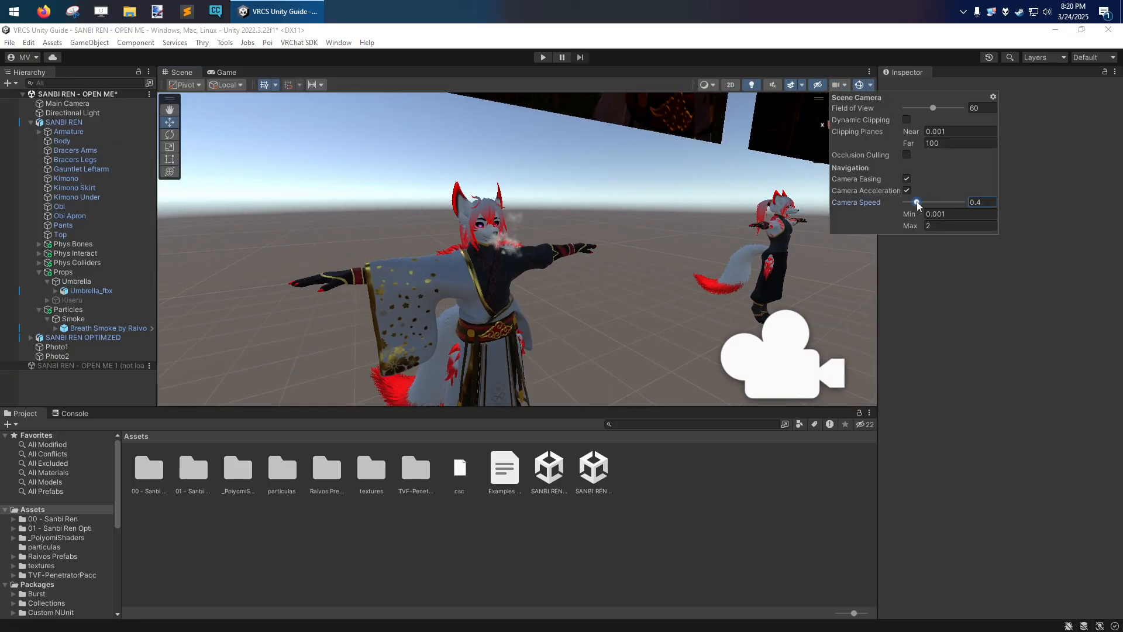
{"action": "right_click_drag", "start_coordinate": [621, 270], "coordinate": [431, 166]}
{"action": "key", "text": "w"}
{"action": "key", "text": "w"}
{"action": "key", "text": "d"}
{"action": "key", "text": "s"}
{"action": "mouse_move", "coordinate": [540, 211]}
{"action": "middle_mouse_down"}
{"action": "mouse_move", "coordinate": [529, 224]}
{"action": "mouse_move", "coordinate": [507, 210]}
{"action": "mouse_move", "coordinate": [579, 201]}
{"action": "mouse_move", "coordinate": [515, 193]}
{"action": "mouse_move", "coordinate": [552, 261]}
{"action": "mouse_move", "coordinate": [545, 212]}
{"action": "middle_mouse_up"}
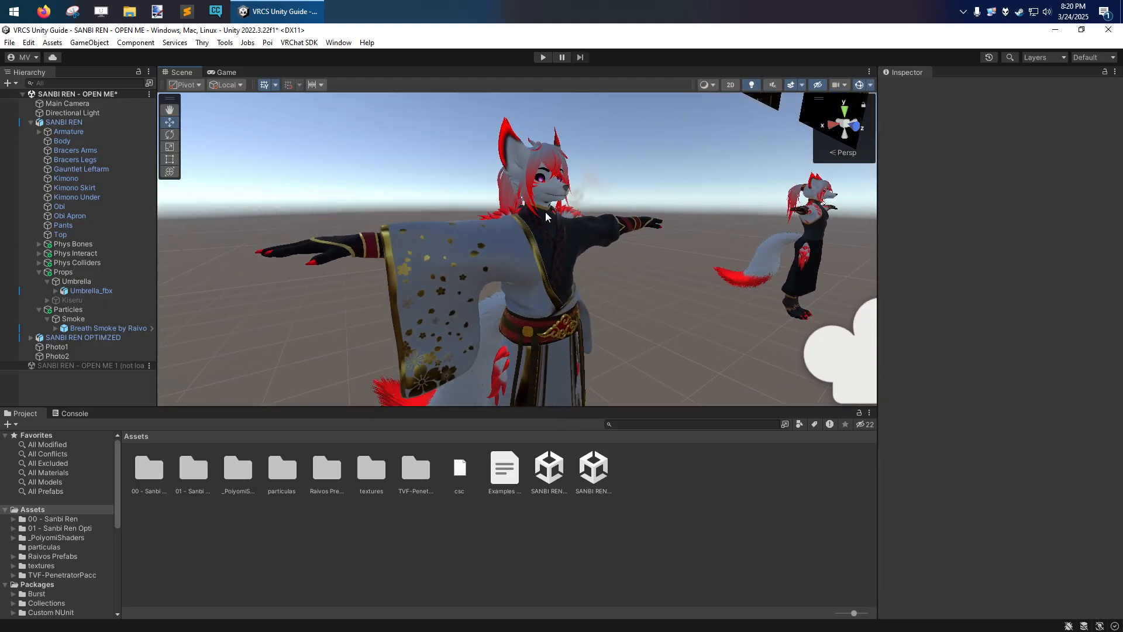
Step: Zoom in and out on the main avatar and orbit around it to compare the navigation movement
{"action": "scroll", "coordinate": [545, 215], "scroll_direction": "down", "scroll_amount": 3}
{"action": "scroll", "coordinate": [545, 217], "scroll_direction": "up", "scroll_amount": 3}
{"action": "scroll", "coordinate": [545, 216], "scroll_direction": "down", "scroll_amount": 4}
{"action": "scroll", "coordinate": [545, 216], "scroll_direction": "up", "scroll_amount": 5}
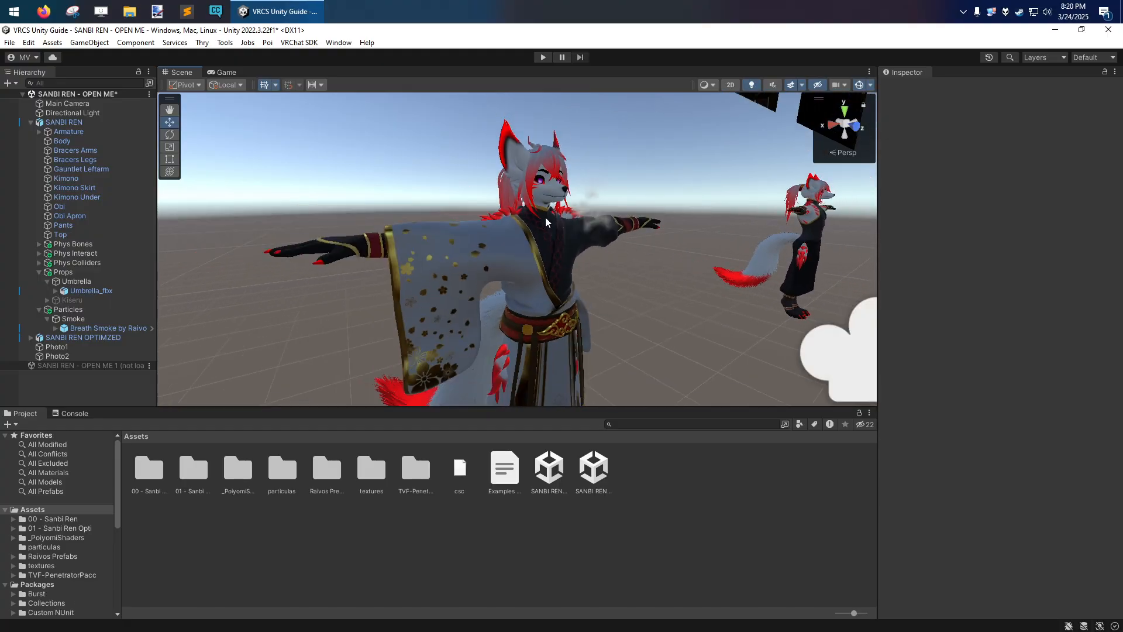
{"action": "scroll", "coordinate": [545, 216], "scroll_direction": "down", "scroll_amount": 5}
{"action": "left_click_drag", "start_coordinate": [546, 216], "coordinate": [585, 203], "text": "alt"}
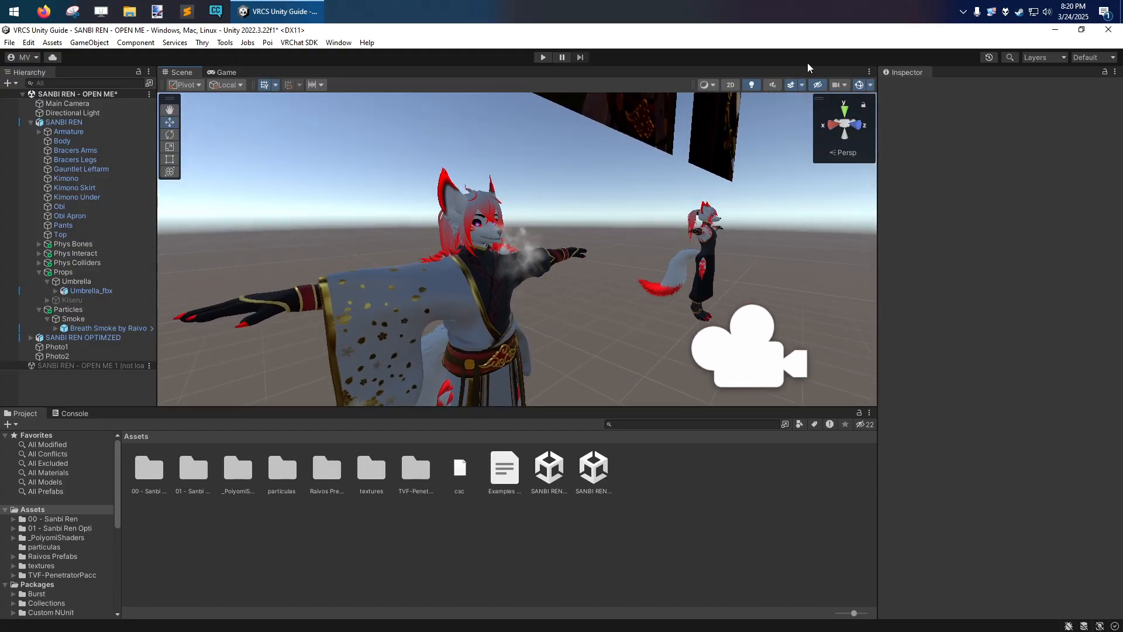
Step: Try changing the scene camera's speed on the fly while moving around the avatar
{"action": "left_click", "coordinate": [843, 84]}
{"action": "left_click_drag", "start_coordinate": [600, 303], "coordinate": [528, 261], "text": "alt"}
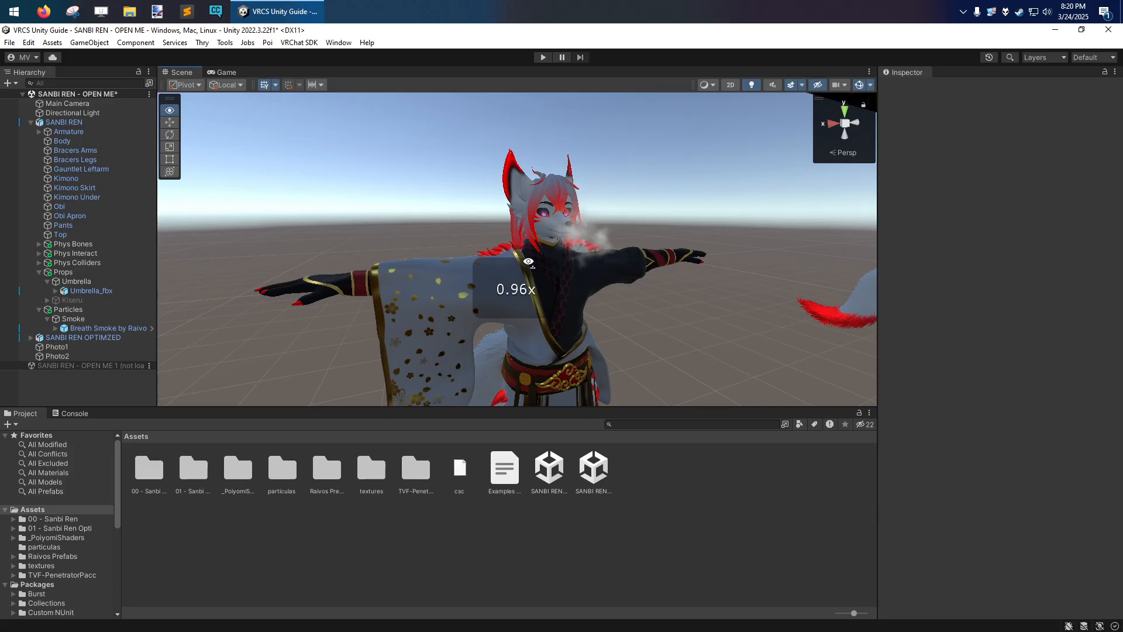
{"action": "scroll", "coordinate": [524, 261], "scroll_direction": "down", "scroll_amount": 3}
{"action": "right_click_drag", "start_coordinate": [528, 261], "coordinate": [608, 225]}
{"action": "key", "text": "w"}
{"action": "key", "text": "s"}
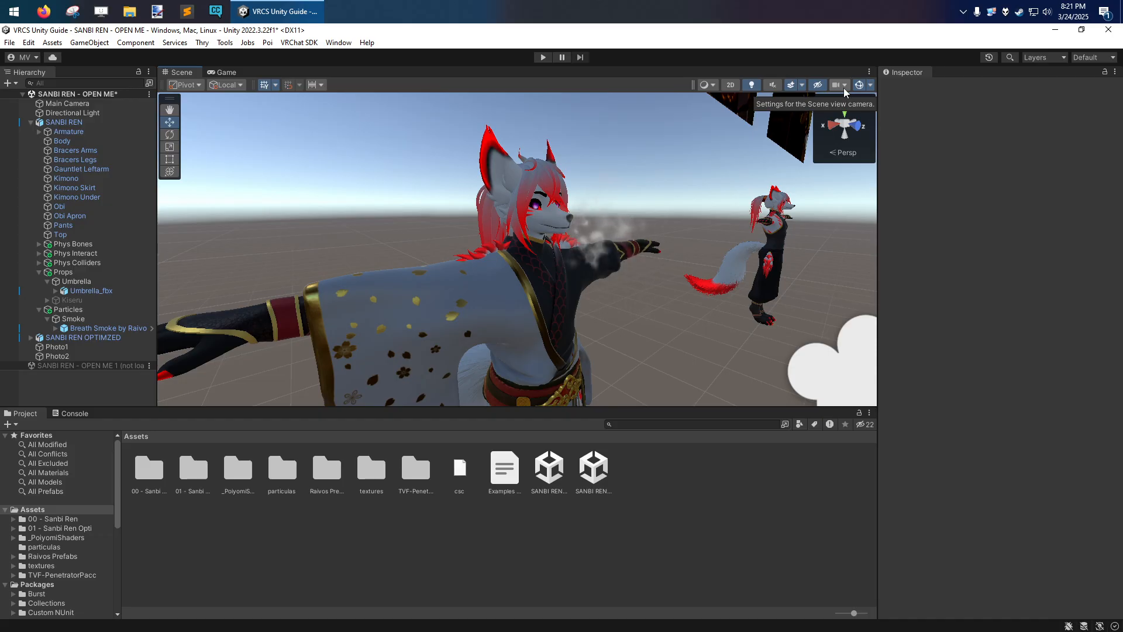
Step: Examine both avatars and the backdrop photos by orbiting, zooming and panning through the scene
{"action": "left_click_drag", "start_coordinate": [712, 205], "coordinate": [618, 249], "text": "alt"}
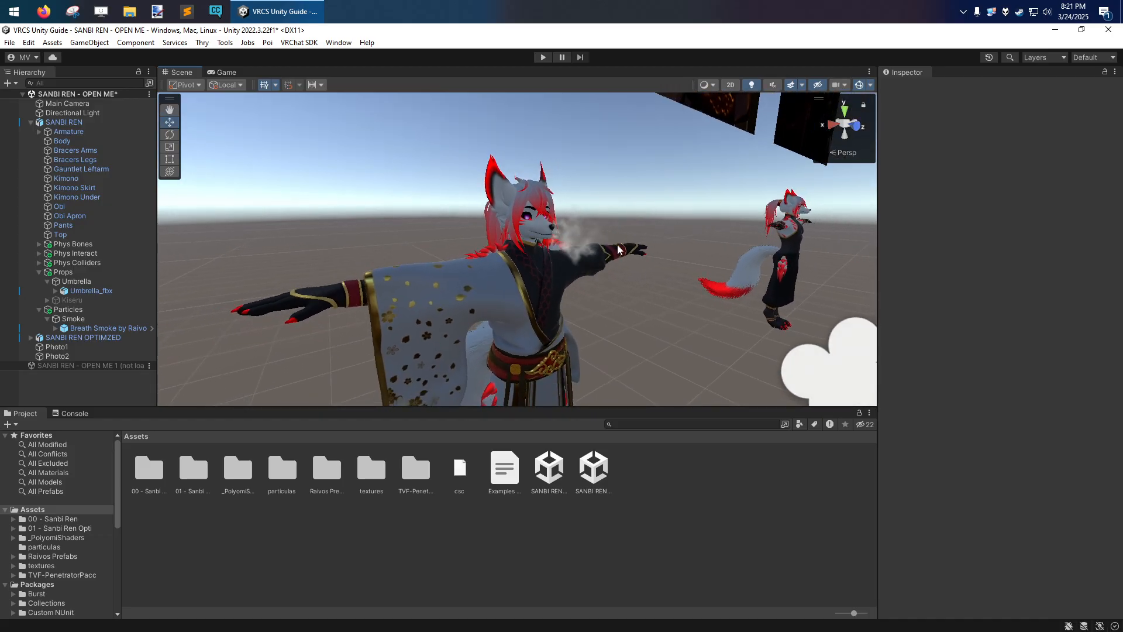
{"action": "right_click_drag", "start_coordinate": [599, 235], "coordinate": [596, 229], "text": "alt"}
{"action": "left_click_drag", "start_coordinate": [595, 229], "coordinate": [538, 235], "text": "alt"}
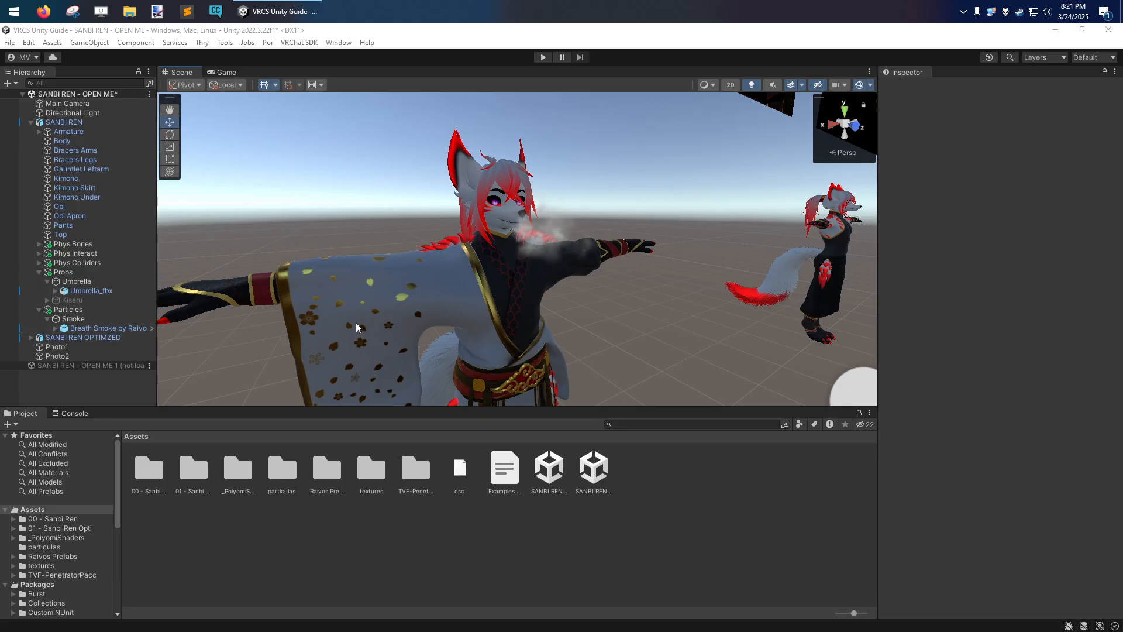
{"action": "mouse_move", "coordinate": [504, 239]}
{"action": "left_mouse_down", "text": "alt"}
{"action": "mouse_move", "coordinate": [518, 227]}
{"action": "mouse_move", "coordinate": [504, 253]}
{"action": "left_mouse_up", "text": "alt"}
{"action": "scroll", "coordinate": [500, 238], "scroll_direction": "down", "scroll_amount": 3}
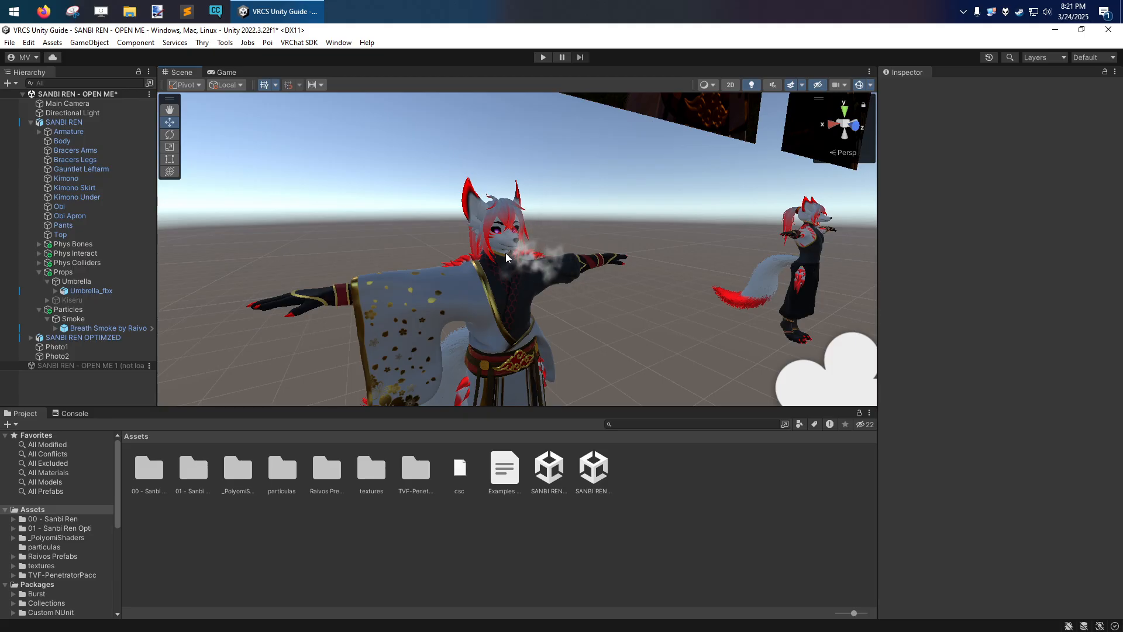
{"action": "middle_click_drag", "start_coordinate": [506, 253], "coordinate": [511, 254]}
{"action": "middle_click_drag", "start_coordinate": [804, 222], "coordinate": [398, 279]}
{"action": "middle_click_drag", "start_coordinate": [455, 136], "coordinate": [524, 263]}
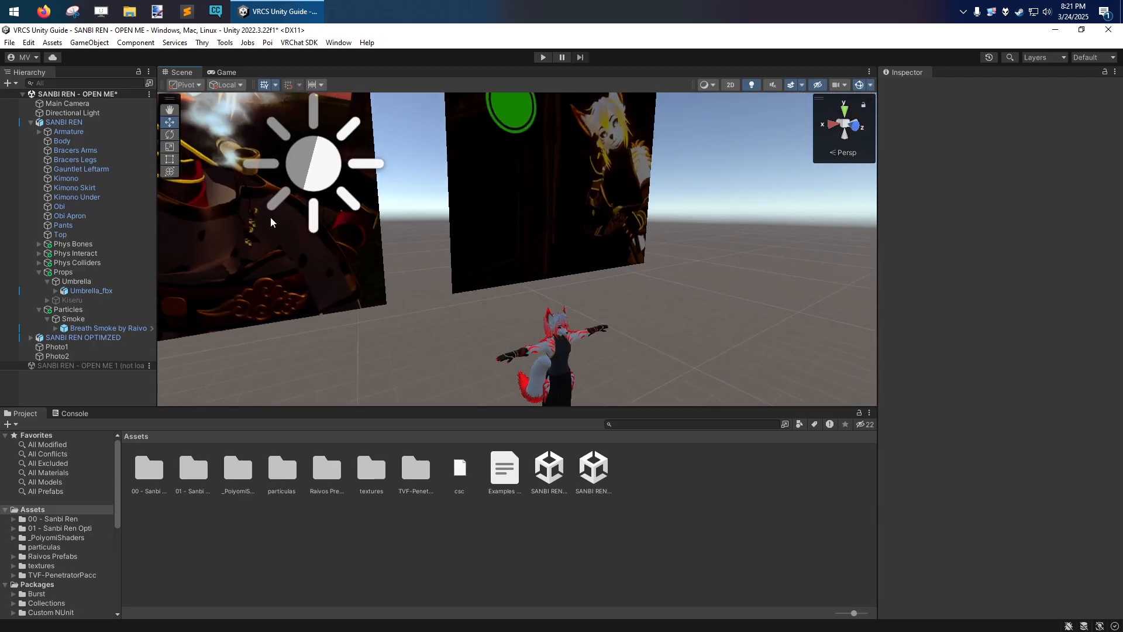
{"action": "middle_click_drag", "start_coordinate": [270, 216], "coordinate": [436, 242]}
{"action": "middle_click_drag", "start_coordinate": [686, 374], "coordinate": [465, 217]}
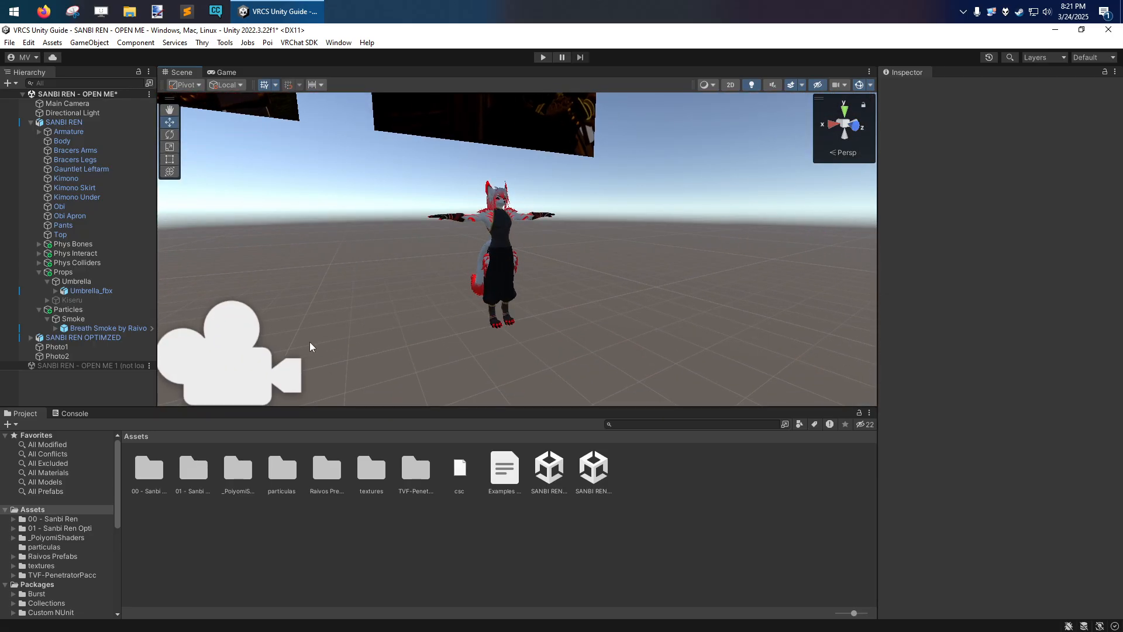
{"action": "scroll", "coordinate": [244, 360], "scroll_direction": "up", "scroll_amount": 5}
{"action": "middle_click_drag", "start_coordinate": [188, 226], "coordinate": [559, 291]}
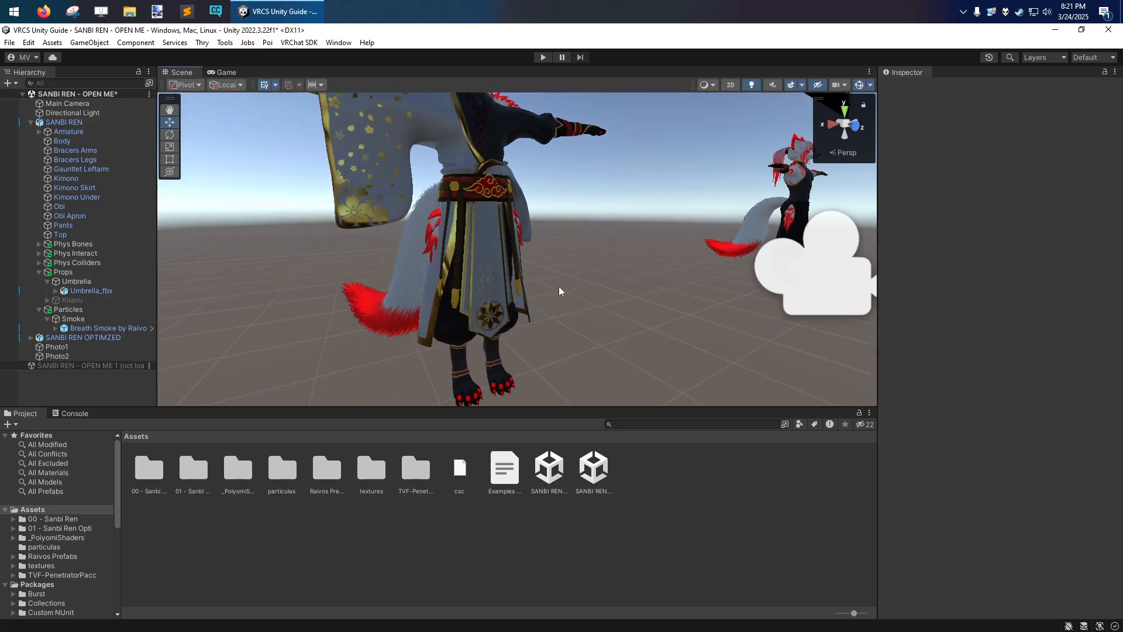
Step: Lower the scene camera's speed to 0.061 while flying around the avatars
{"action": "scroll", "coordinate": [559, 286], "scroll_direction": "down", "scroll_amount": 4}
{"action": "mouse_move", "coordinate": [559, 286]}
{"action": "right_mouse_down"}
{"action": "mouse_move", "coordinate": [542, 265]}
{"action": "mouse_move", "coordinate": [542, 275]}
{"action": "right_mouse_up"}
{"action": "scroll", "coordinate": [543, 287], "scroll_direction": "down", "scroll_amount": 4}
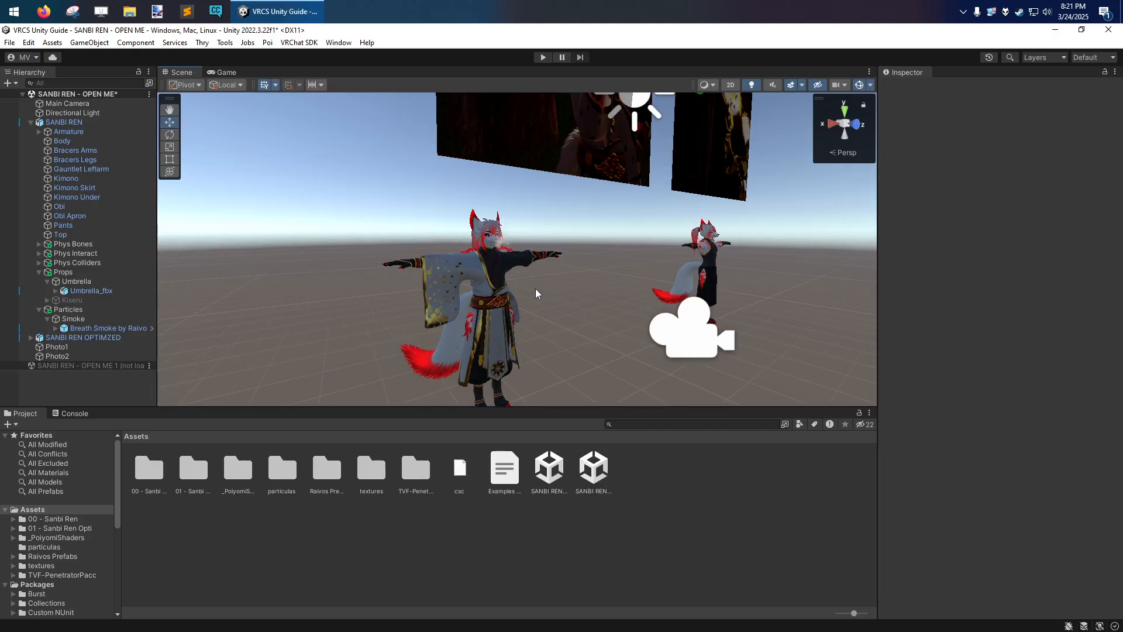
{"action": "mouse_move", "coordinate": [549, 286]}
{"action": "right_mouse_down"}
{"action": "mouse_move", "coordinate": [560, 275]}
{"action": "mouse_move", "coordinate": [547, 266]}
{"action": "mouse_move", "coordinate": [530, 285]}
{"action": "right_mouse_up"}
{"action": "key", "text": "w"}
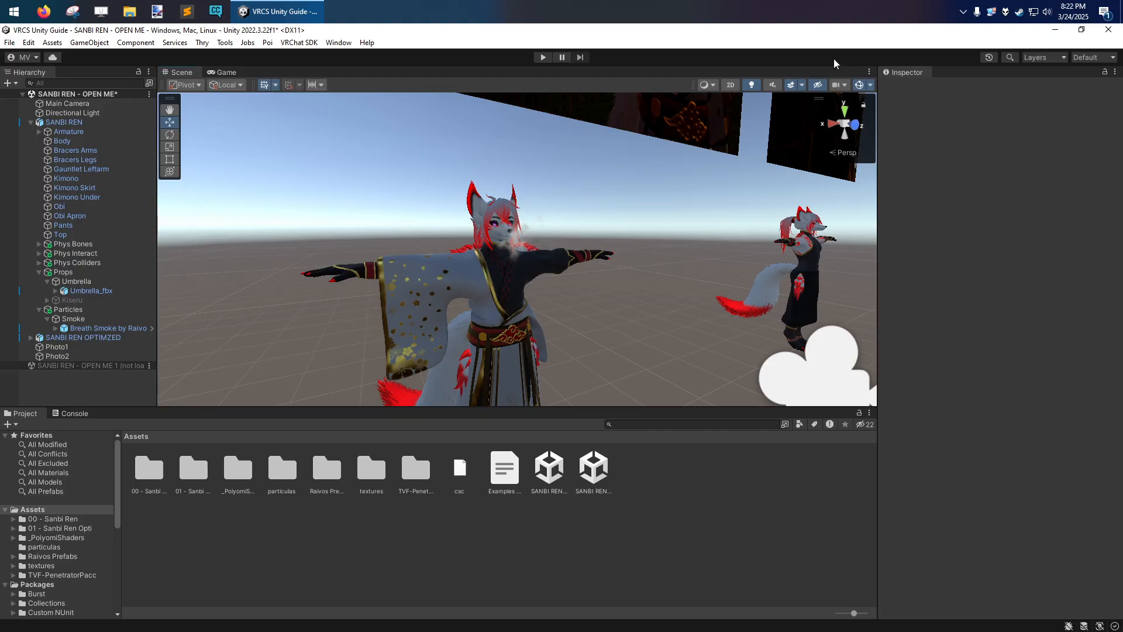
{"action": "right_click_drag", "start_coordinate": [605, 286], "coordinate": [564, 310]}
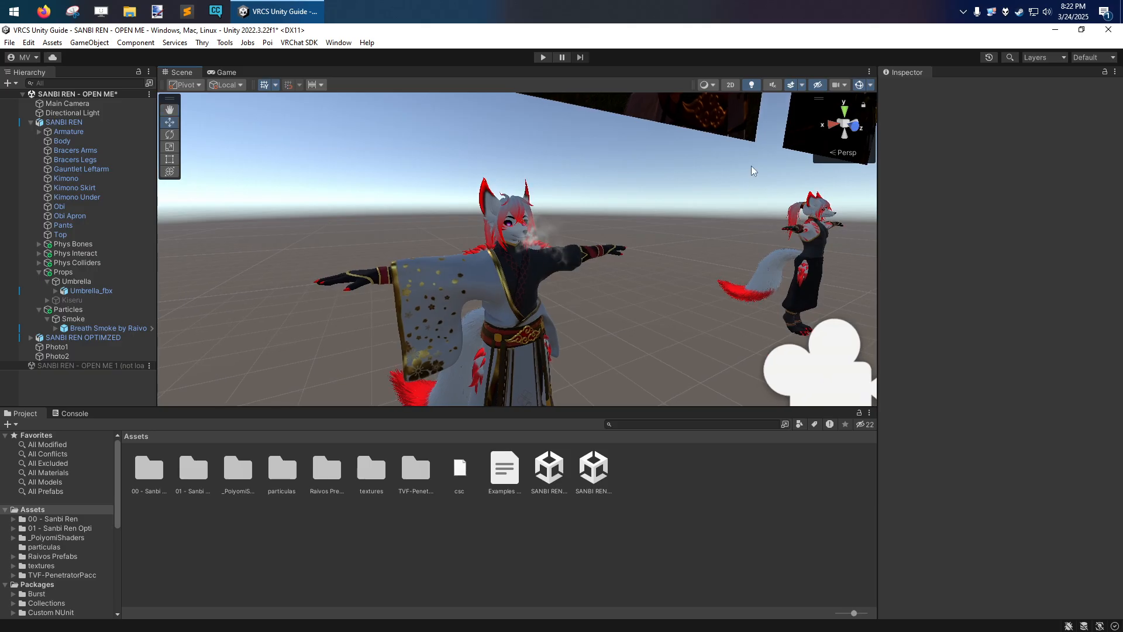
Step: Turn off the scene camera's acceleration and fly toward the avatar's face to test the movement
{"action": "left_click", "coordinate": [845, 86]}
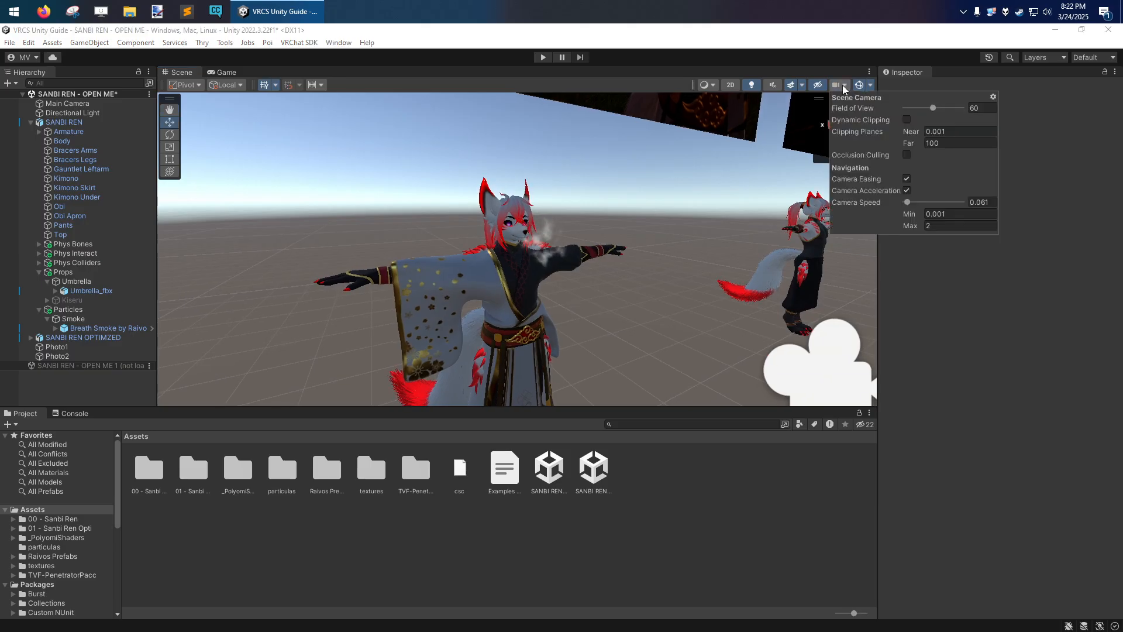
{"action": "left_click", "coordinate": [906, 191]}
{"action": "key", "text": "d"}
{"action": "mouse_move", "coordinate": [514, 270]}
{"action": "right_mouse_down"}
{"action": "mouse_move", "coordinate": [488, 277]}
{"action": "mouse_move", "coordinate": [515, 262]}
{"action": "right_mouse_up"}
{"action": "key", "text": "w"}
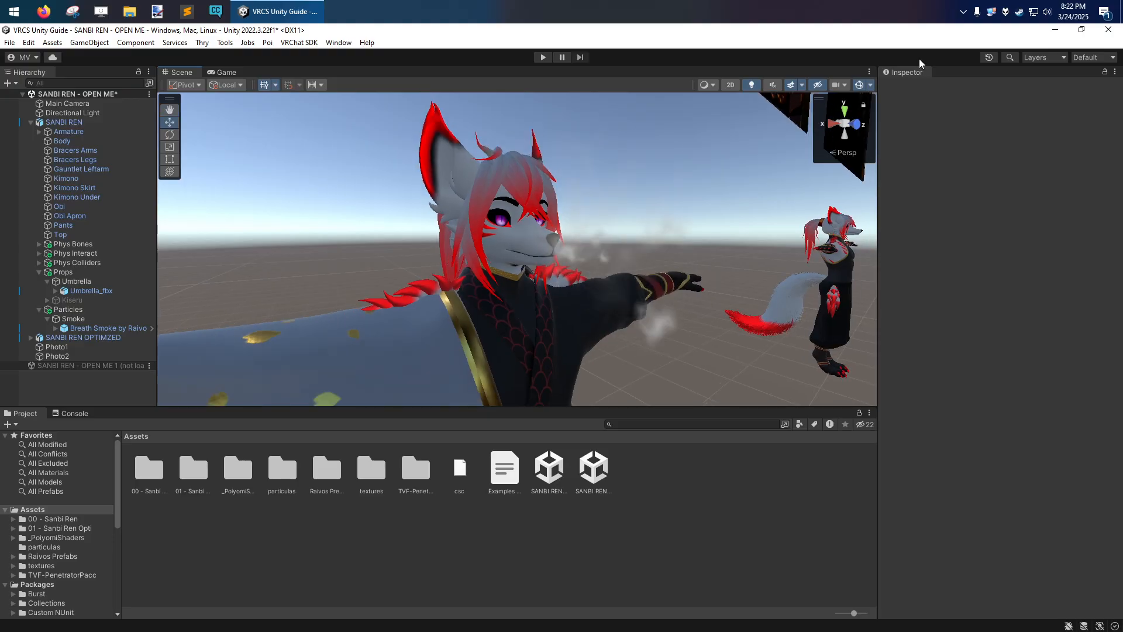
Step: Turn off the scene camera's easing and fly back and forth near the avatar to test it
{"action": "left_click", "coordinate": [842, 87]}
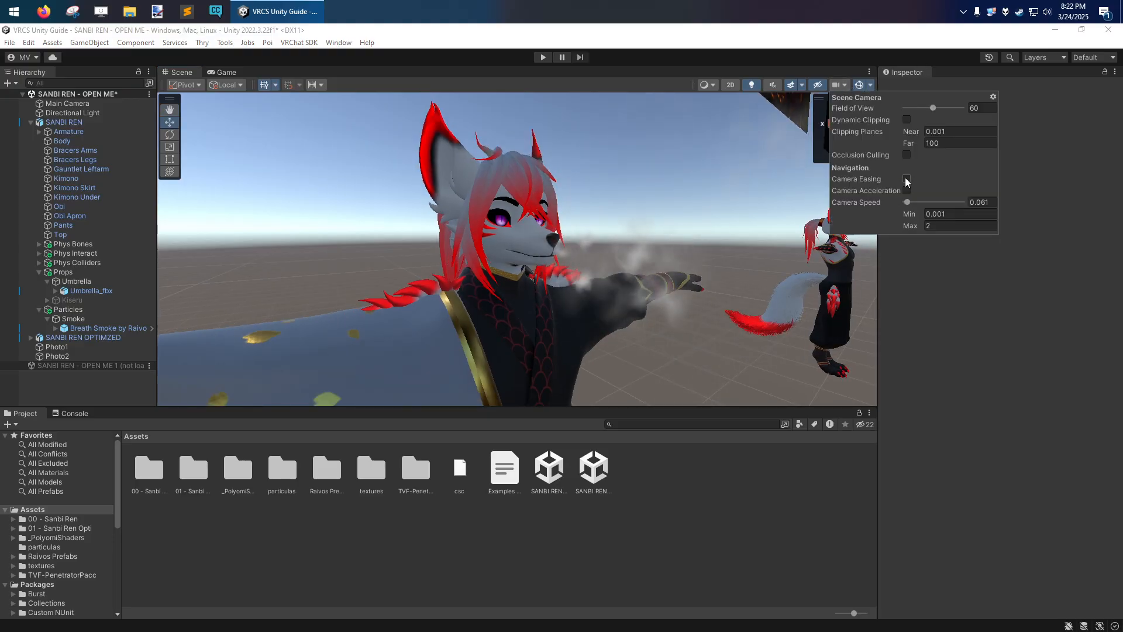
{"action": "right_click_drag", "start_coordinate": [593, 199], "coordinate": [621, 239]}
{"action": "key", "text": "s"}
{"action": "key", "text": "w"}
{"action": "key", "text": "s"}
Step: Turn the scene camera's acceleration back on and test flying, orbiting and panning around the avatar
{"action": "left_click", "coordinate": [838, 85]}
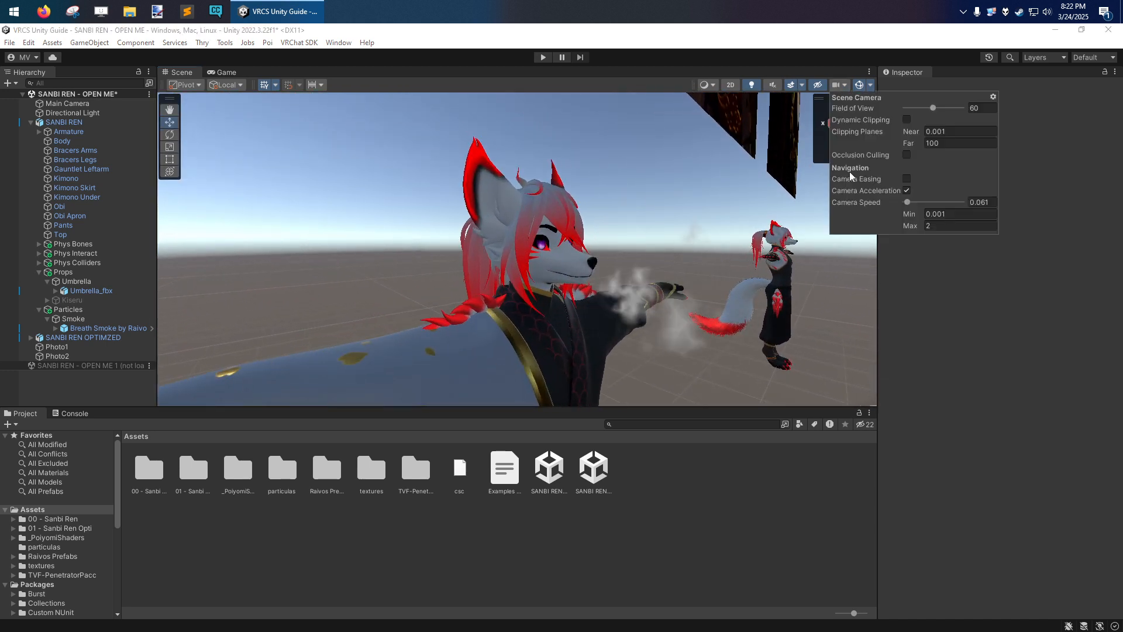
{"action": "right_click_drag", "start_coordinate": [578, 207], "coordinate": [548, 254]}
{"action": "key", "text": "d"}
{"action": "key", "text": "a"}
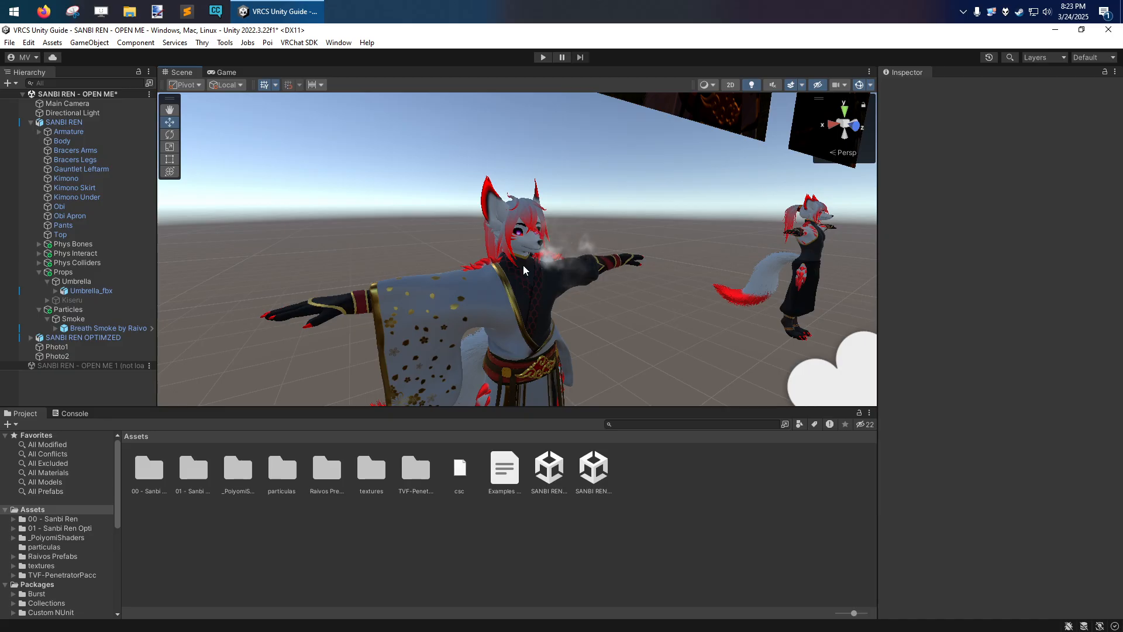
{"action": "right_click_drag", "start_coordinate": [523, 265], "coordinate": [520, 282]}
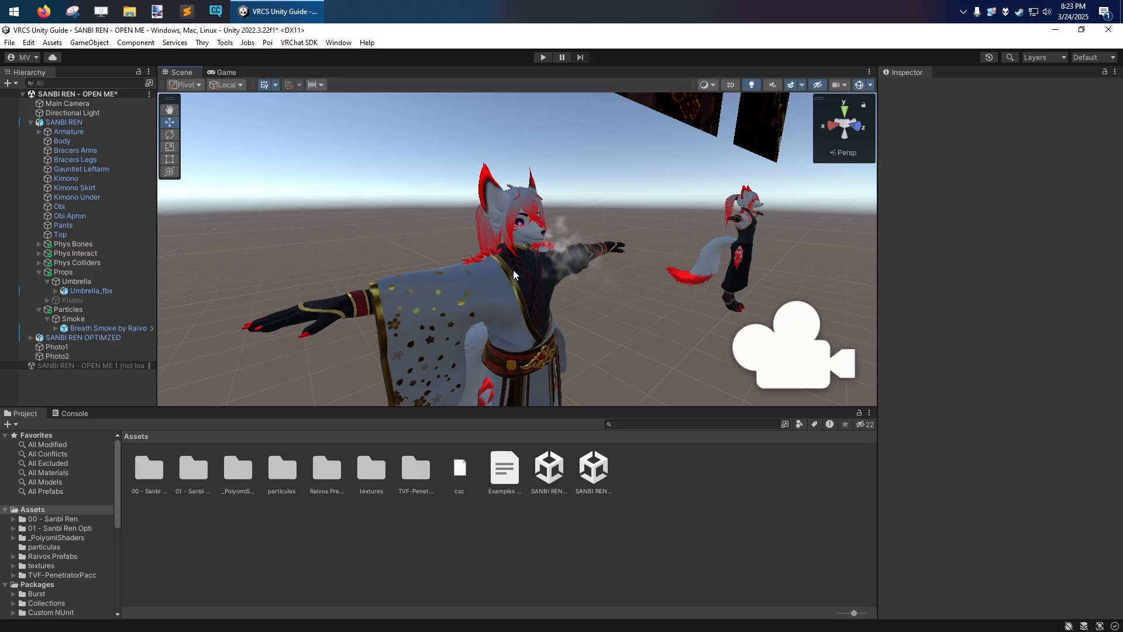
{"action": "left_click_drag", "start_coordinate": [516, 260], "coordinate": [665, 173], "text": "alt"}
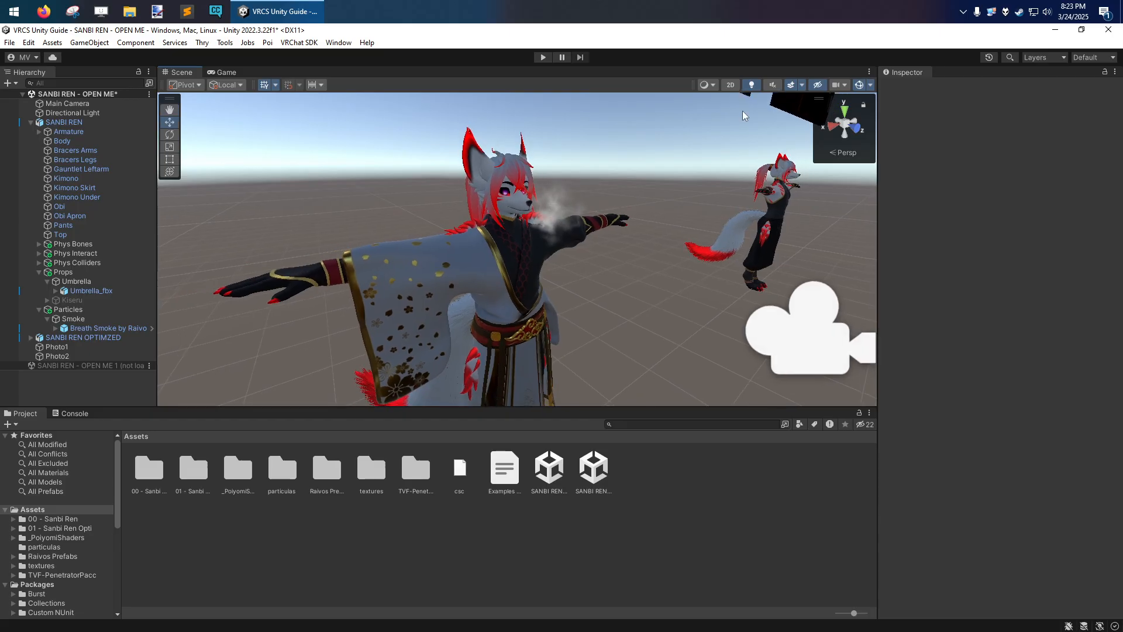
{"action": "left_click_drag", "start_coordinate": [525, 245], "coordinate": [527, 222], "text": "alt"}
{"action": "middle_click_drag", "start_coordinate": [701, 194], "coordinate": [678, 219]}
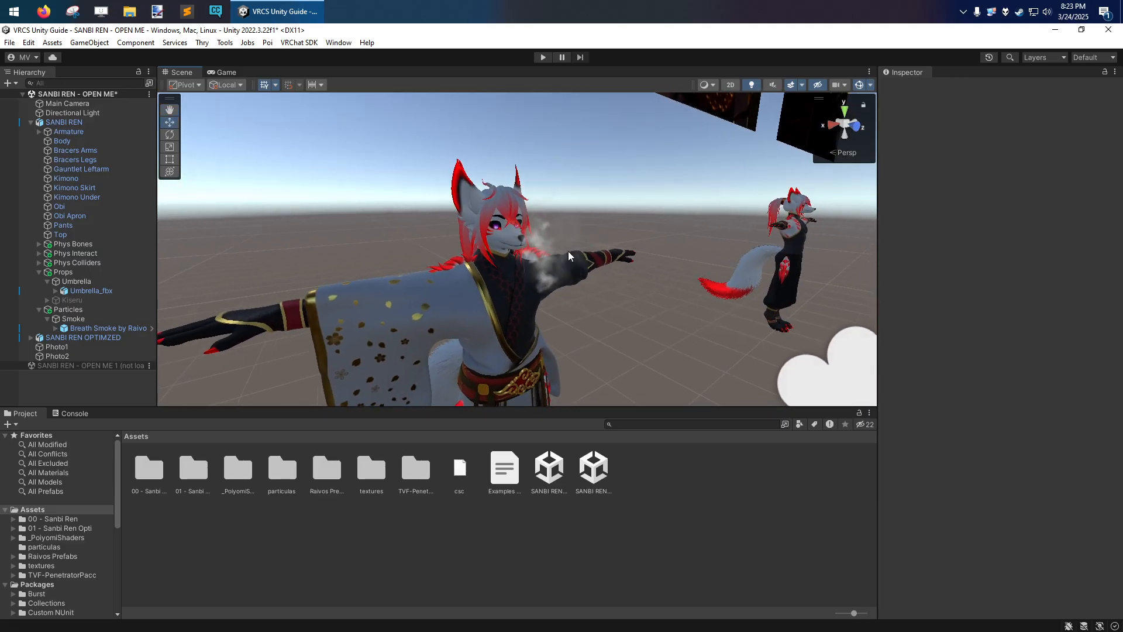
Step: Review the scene view's gizmo options and the list of script gizmos, with the avatar in view
{"action": "left_click", "coordinate": [870, 85]}
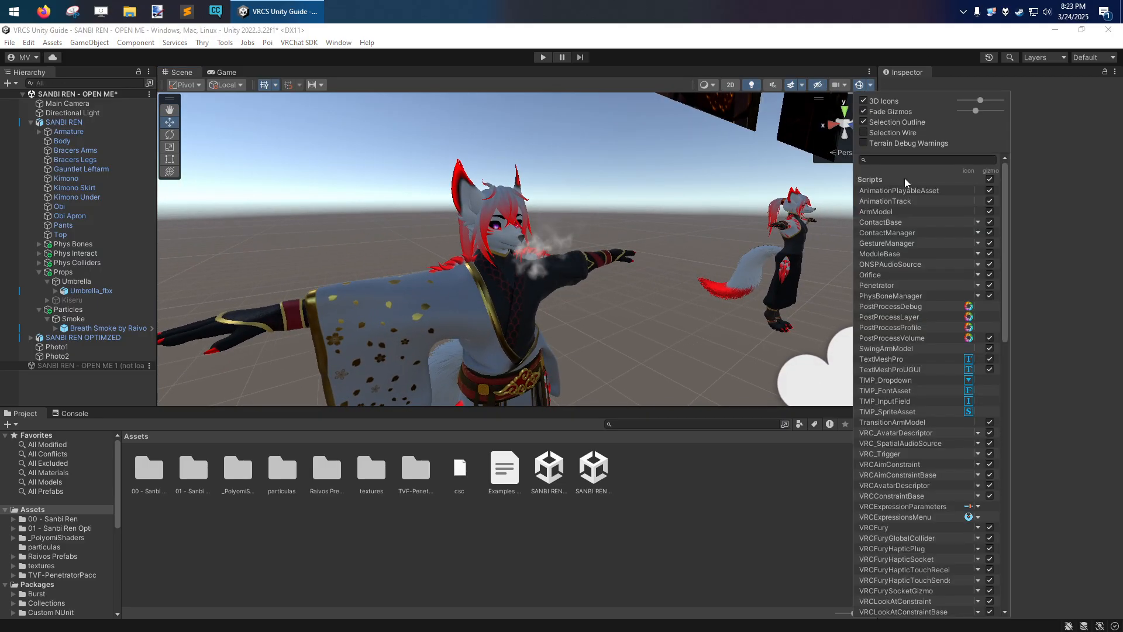
{"action": "mouse_move", "coordinate": [1006, 202]}
{"action": "left_mouse_down"}
{"action": "mouse_move", "coordinate": [994, 451]}
{"action": "mouse_move", "coordinate": [1009, 193]}
{"action": "left_mouse_up"}
{"action": "left_click", "coordinate": [644, 206]}
{"action": "right_click_drag", "start_coordinate": [644, 207], "coordinate": [450, 282]}
{"action": "left_click", "coordinate": [627, 287]}
{"action": "key", "text": "s"}
Step: Select the SANBI REN avatar and toggle the scene gizmos off and back on to compare its display
{"action": "left_click", "coordinate": [860, 85]}
{"action": "key", "text": "w"}
{"action": "left_click", "coordinate": [474, 304]}
{"action": "key", "text": "d"}
{"action": "left_click", "coordinate": [859, 85]}
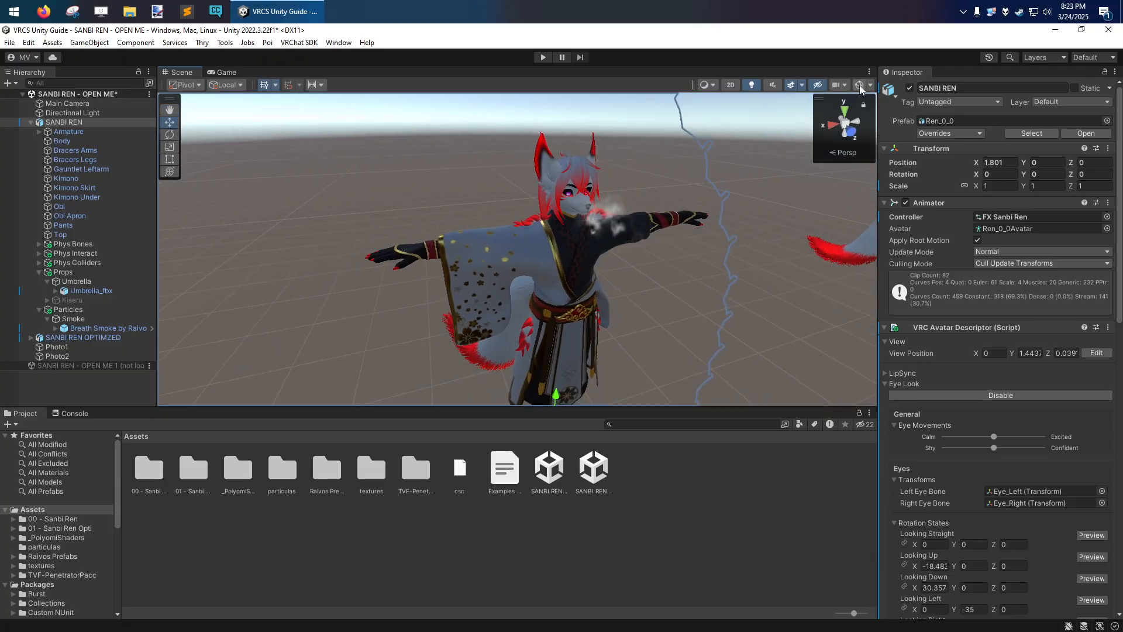
{"action": "left_click", "coordinate": [859, 86]}
Step: Reduce the size of the scene's 3D icons and check the camera icon from far away and close up
{"action": "left_click", "coordinate": [872, 86]}
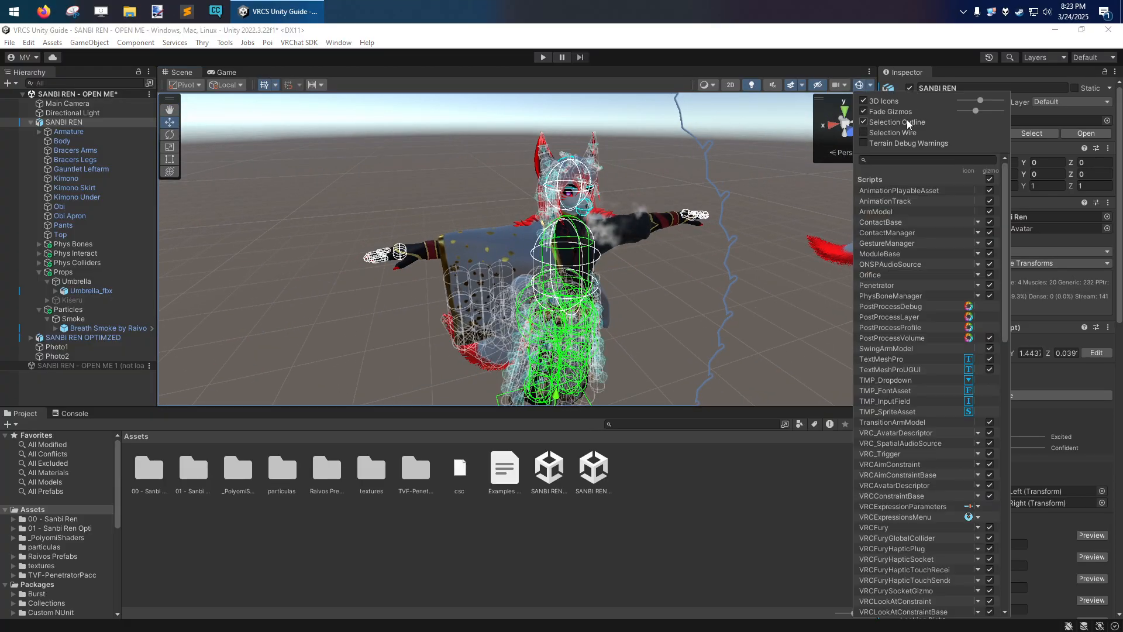
{"action": "right_click_drag", "start_coordinate": [749, 154], "coordinate": [858, 181]}
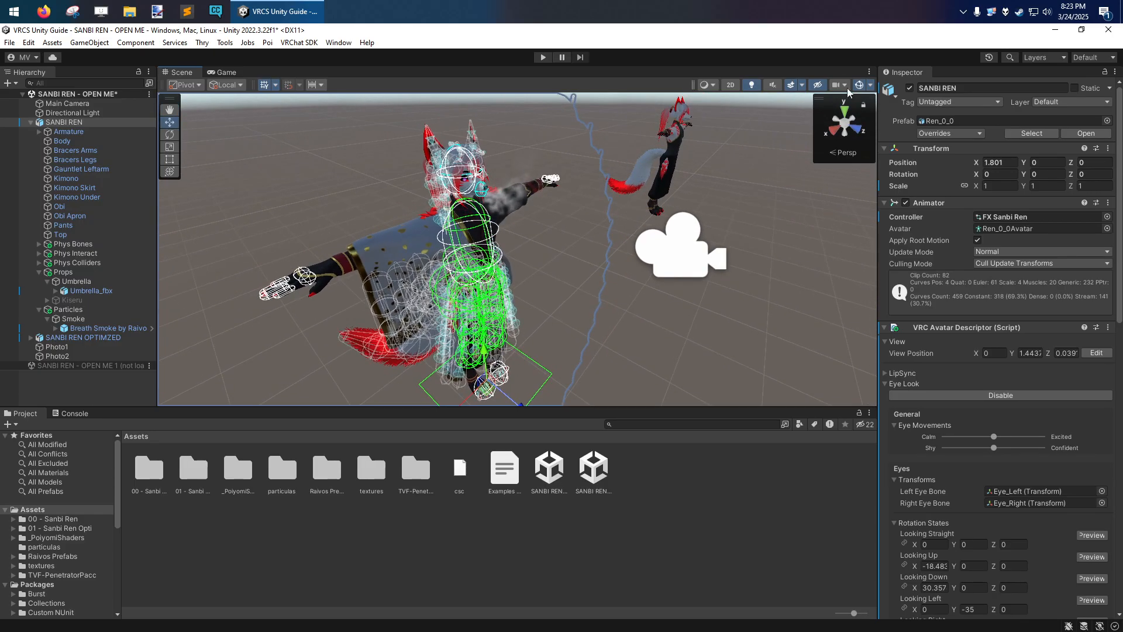
{"action": "left_click", "coordinate": [870, 86]}
{"action": "left_click_drag", "start_coordinate": [981, 100], "coordinate": [966, 102]}
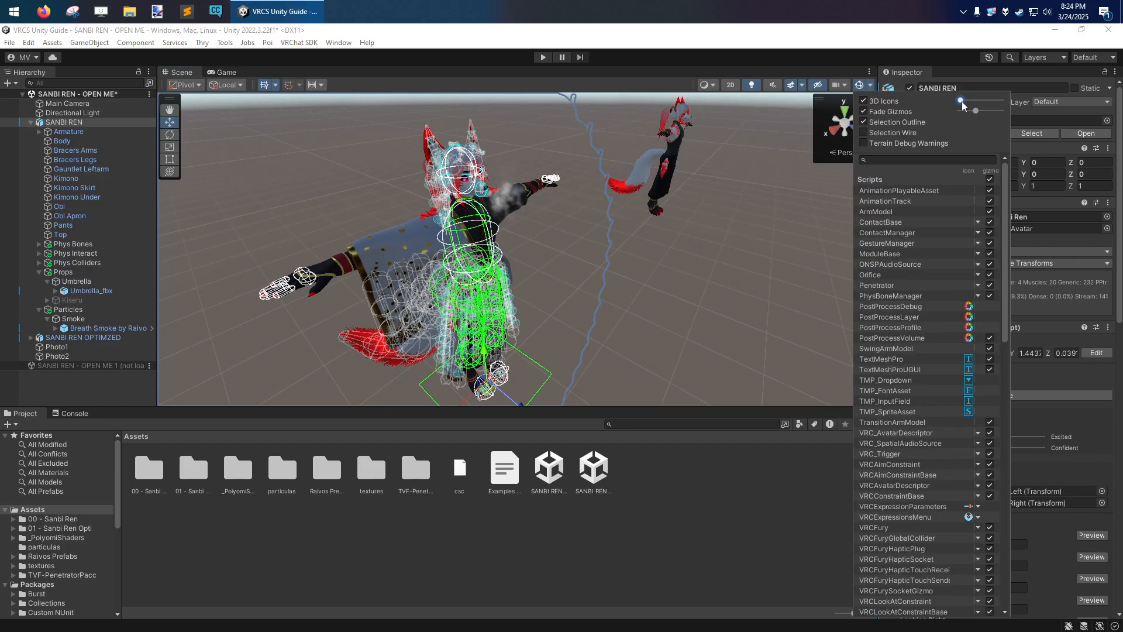
{"action": "right_click_drag", "start_coordinate": [532, 292], "coordinate": [382, 215]}
{"action": "key", "text": "w"}
{"action": "key", "text": "s"}
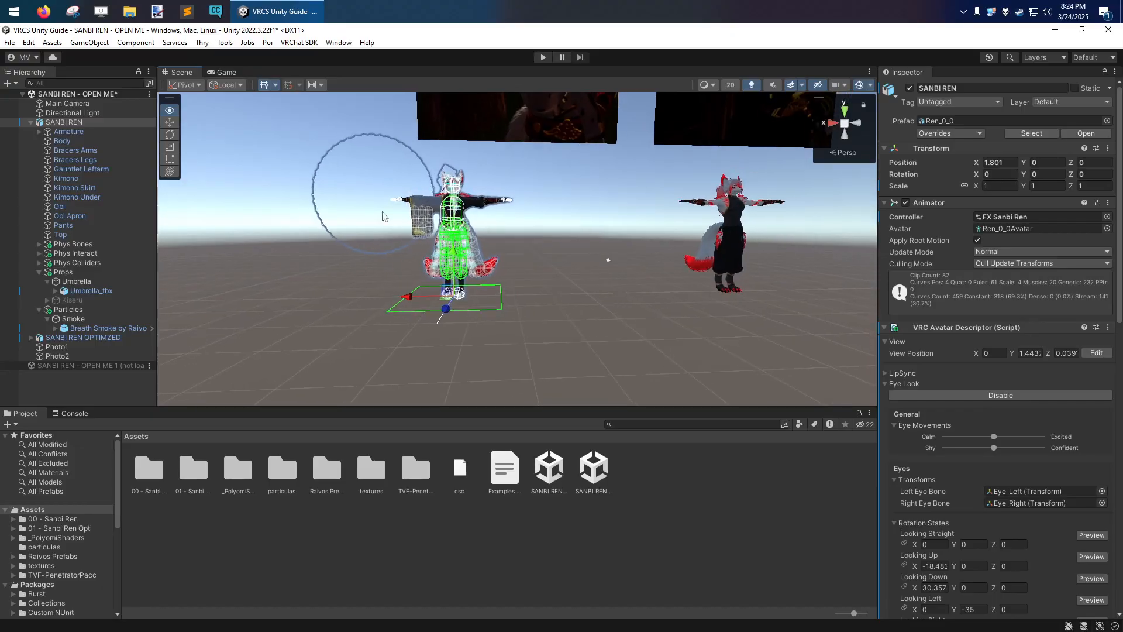
{"action": "left_click", "coordinate": [870, 85]}
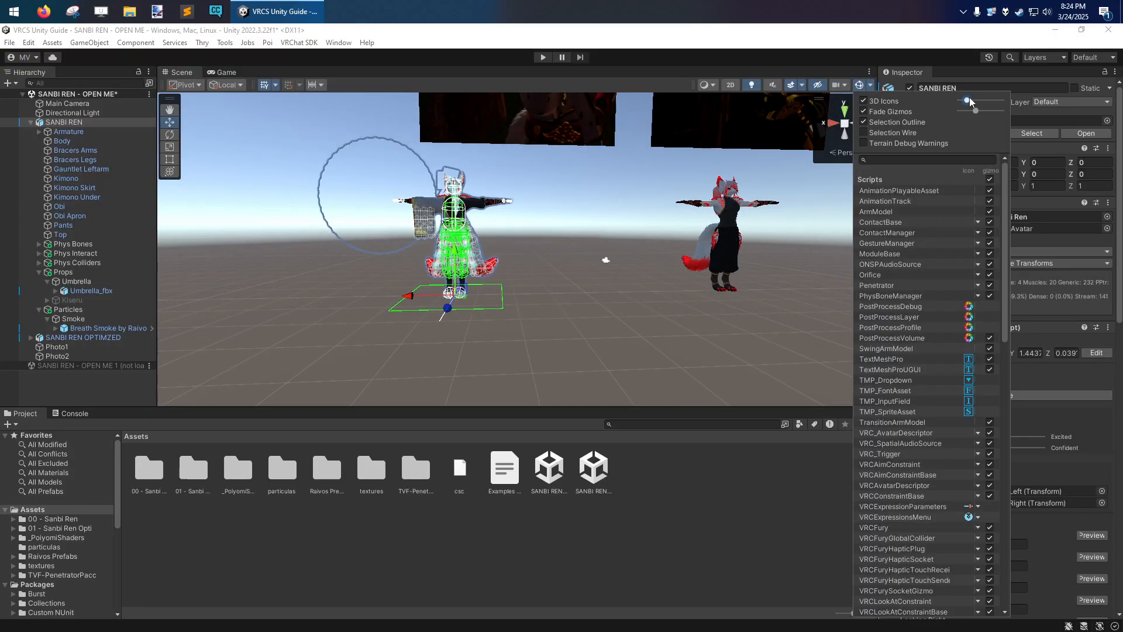
{"action": "left_click_drag", "start_coordinate": [980, 99], "coordinate": [977, 101]}
{"action": "right_click_drag", "start_coordinate": [450, 271], "coordinate": [638, 245]}
{"action": "key", "text": "w"}
Step: Turn off the selection outline and select the Bracers Arms mesh on the avatar to check the display
{"action": "left_click", "coordinate": [871, 85]}
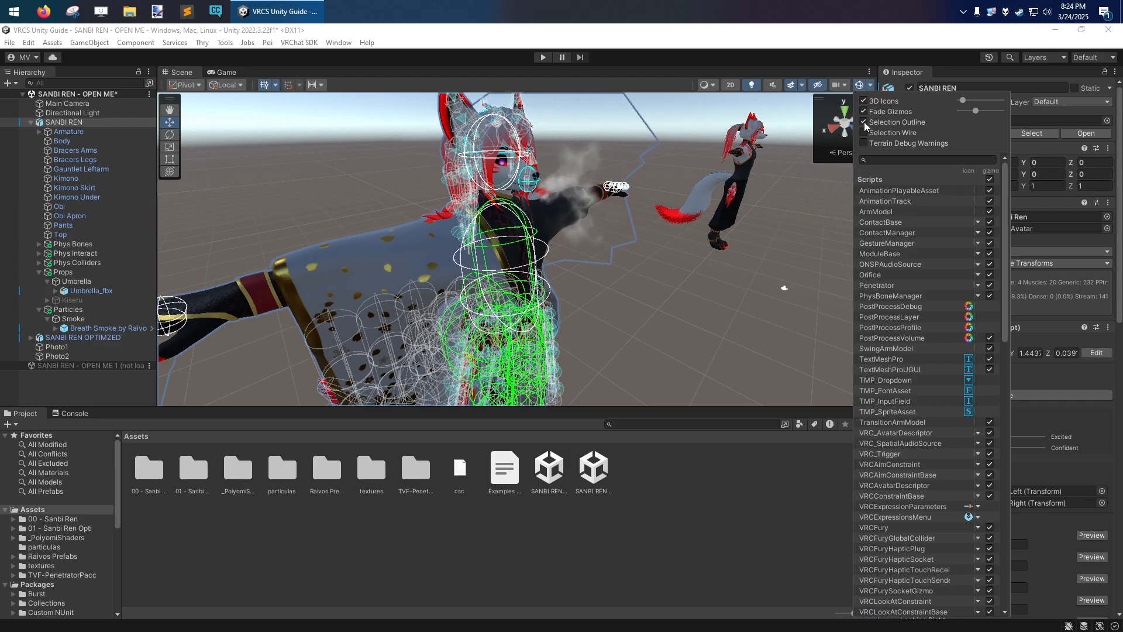
{"action": "right_click_drag", "start_coordinate": [845, 123], "coordinate": [839, 129]}
{"action": "right_click_drag", "start_coordinate": [605, 246], "coordinate": [597, 277]}
{"action": "left_click", "coordinate": [440, 281]}
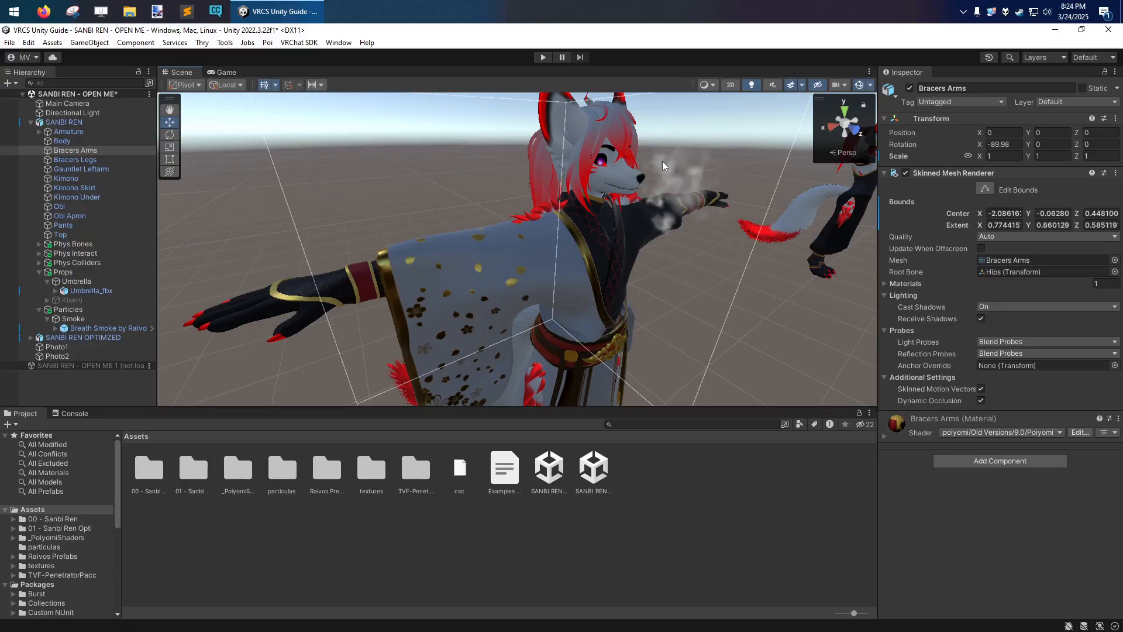
{"action": "left_click", "coordinate": [556, 271]}
{"action": "right_click_drag", "start_coordinate": [555, 271], "coordinate": [532, 270]}
{"action": "left_click", "coordinate": [387, 293]}
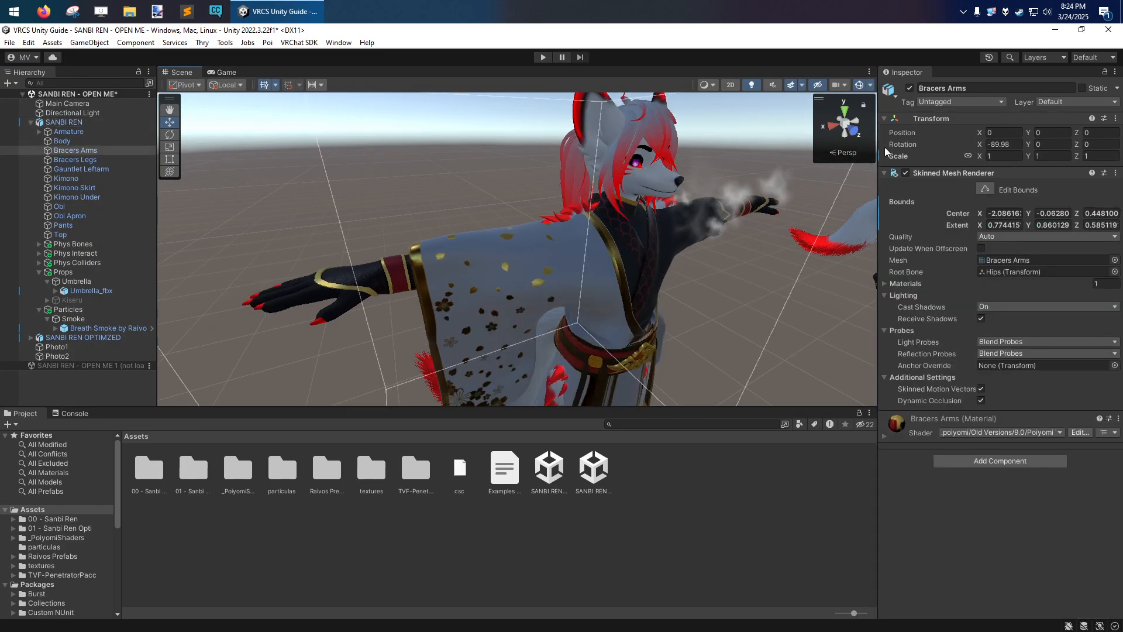
Step: Turn the selection outline back on and select the Main Camera in the scene
{"action": "left_click", "coordinate": [870, 85]}
{"action": "left_click", "coordinate": [864, 122]}
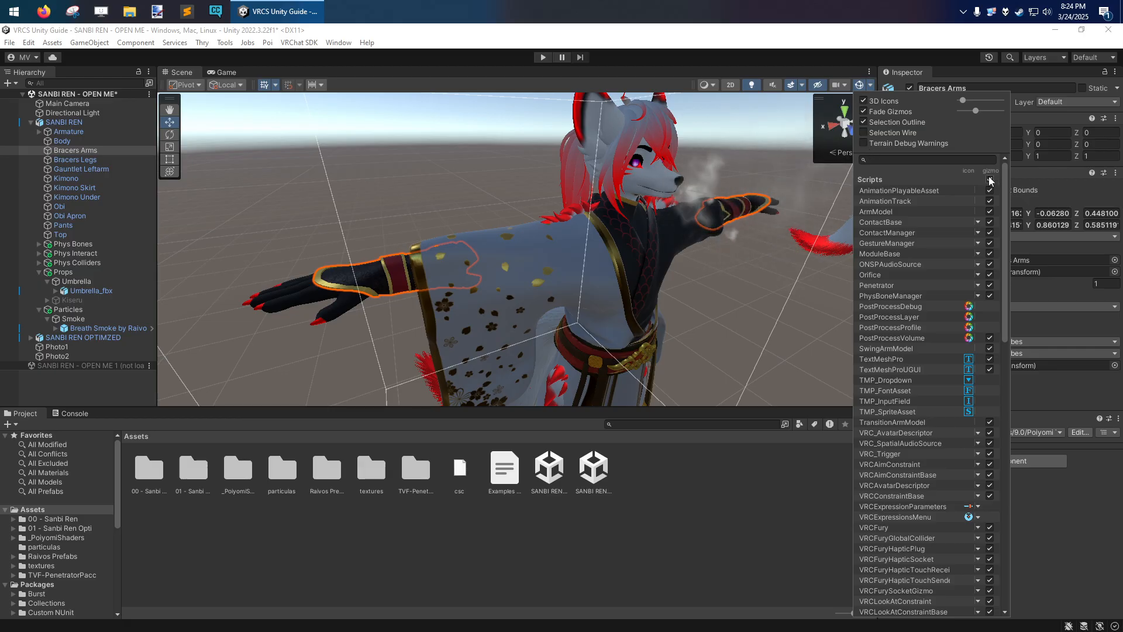
{"action": "right_click_drag", "start_coordinate": [635, 303], "coordinate": [680, 300]}
{"action": "left_click", "coordinate": [705, 265]}
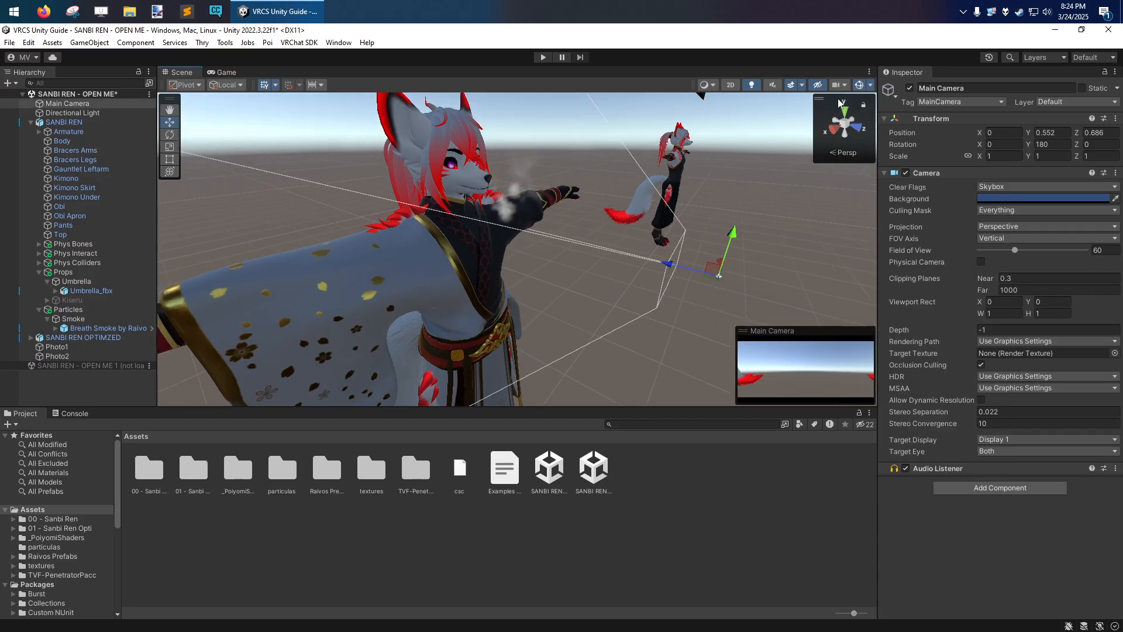
Step: Toggle the gizmo of the built-in Camera component off and back on to compare the Main Camera's outline
{"action": "left_click", "coordinate": [870, 85]}
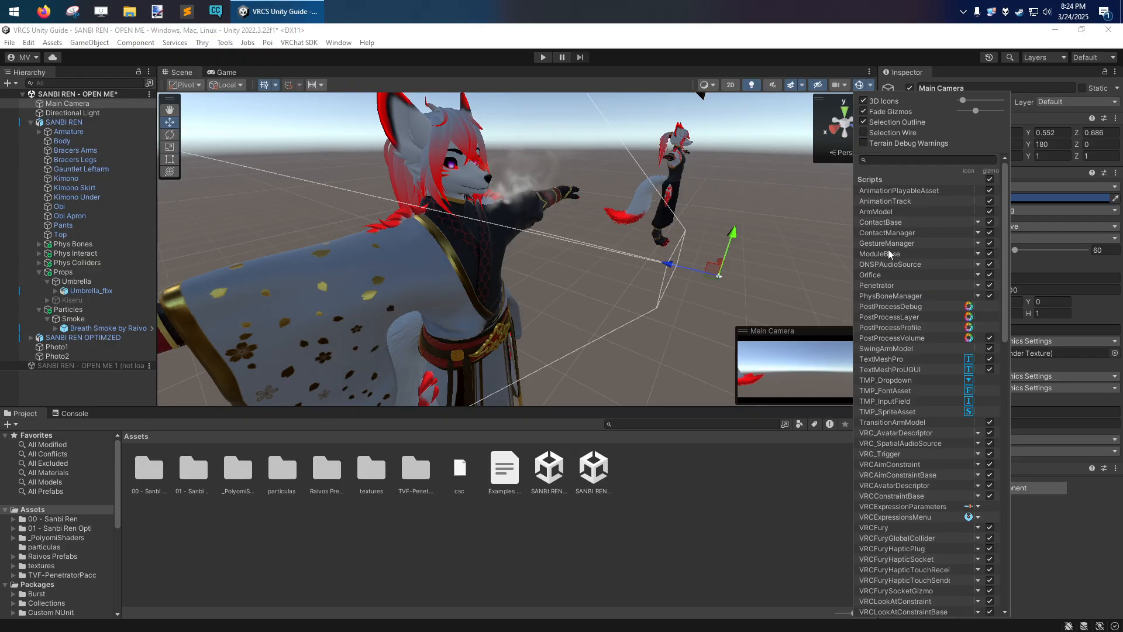
{"action": "left_click_drag", "start_coordinate": [1005, 196], "coordinate": [1014, 404]}
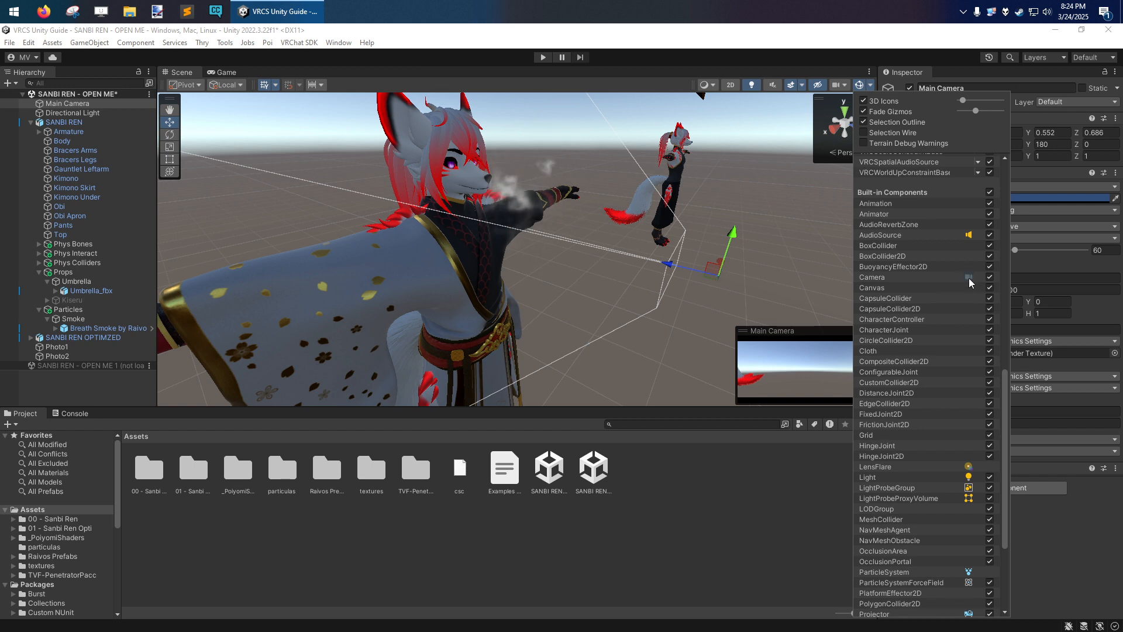
{"action": "left_click", "coordinate": [990, 277]}
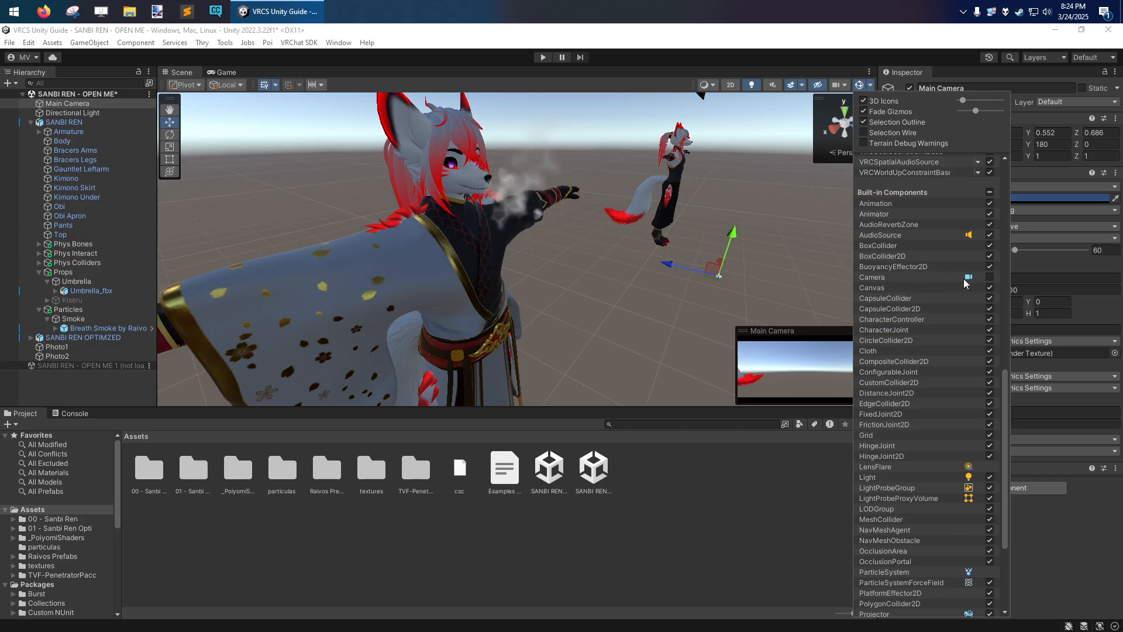
{"action": "left_click", "coordinate": [990, 277]}
Step: Toggle all scene gizmos off and back on with the Main Camera and avatar in view
{"action": "right_click_drag", "start_coordinate": [588, 300], "coordinate": [571, 293]}
{"action": "key", "text": "s"}
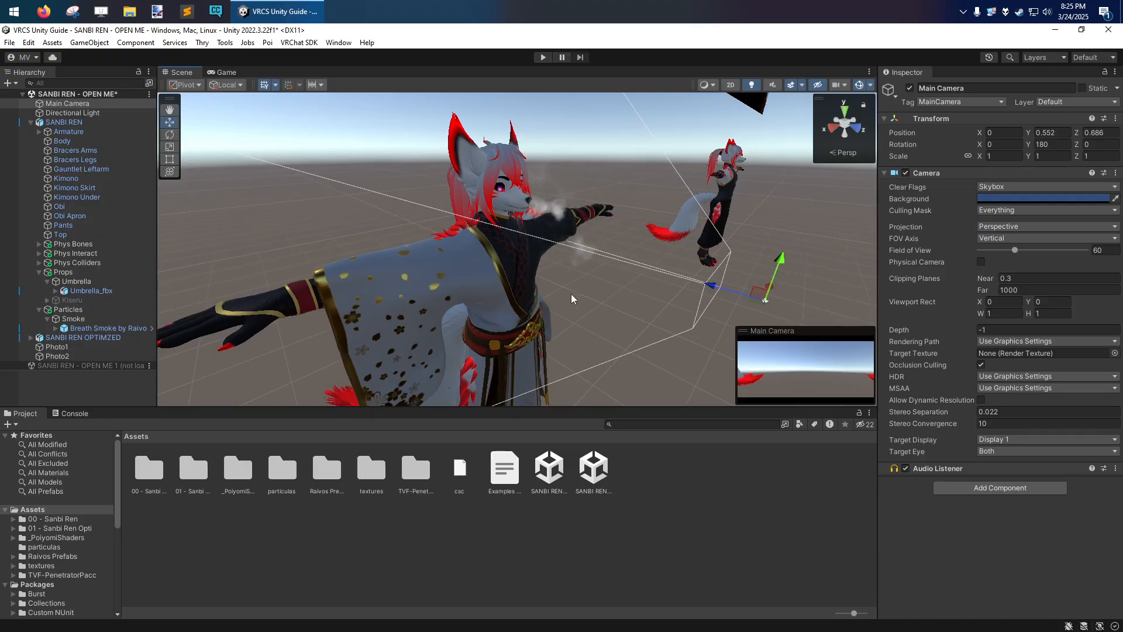
{"action": "right_click_drag", "start_coordinate": [564, 294], "coordinate": [550, 302]}
{"action": "key", "text": "d"}
{"action": "left_click", "coordinate": [860, 86]}
{"action": "left_click", "coordinate": [860, 86]}
Step: Select the Umbrella_fbx prop in the scene
{"action": "right_click_drag", "start_coordinate": [564, 256], "coordinate": [637, 140]}
{"action": "left_click", "coordinate": [636, 139]}
{"action": "key", "text": "s"}
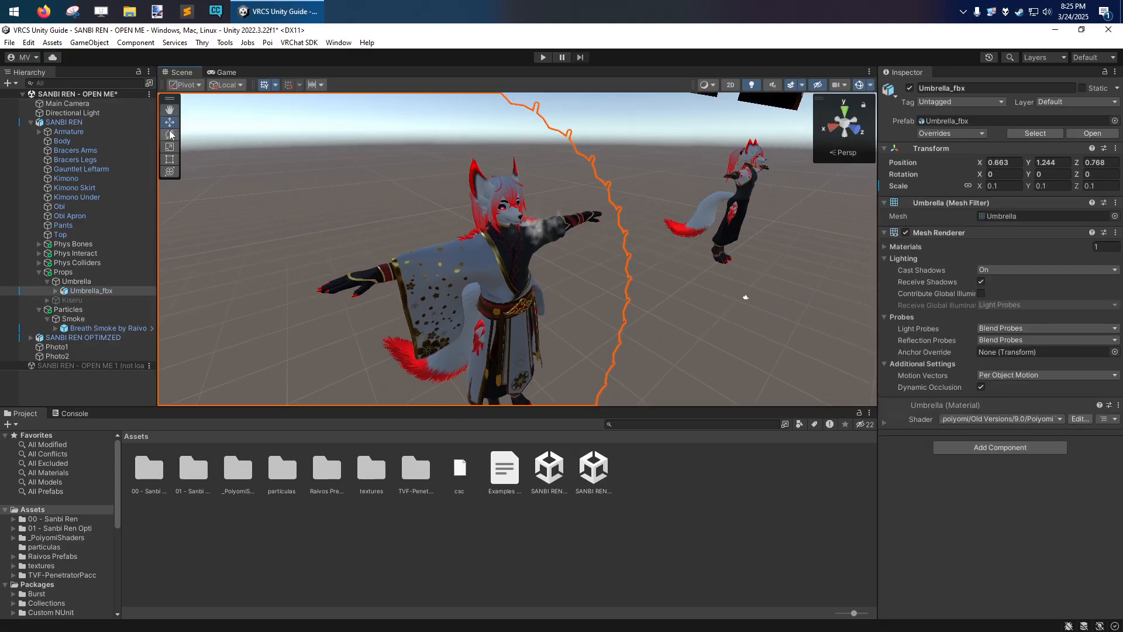
{"action": "right_click_drag", "start_coordinate": [411, 186], "coordinate": [397, 191]}
{"action": "key", "text": "d"}
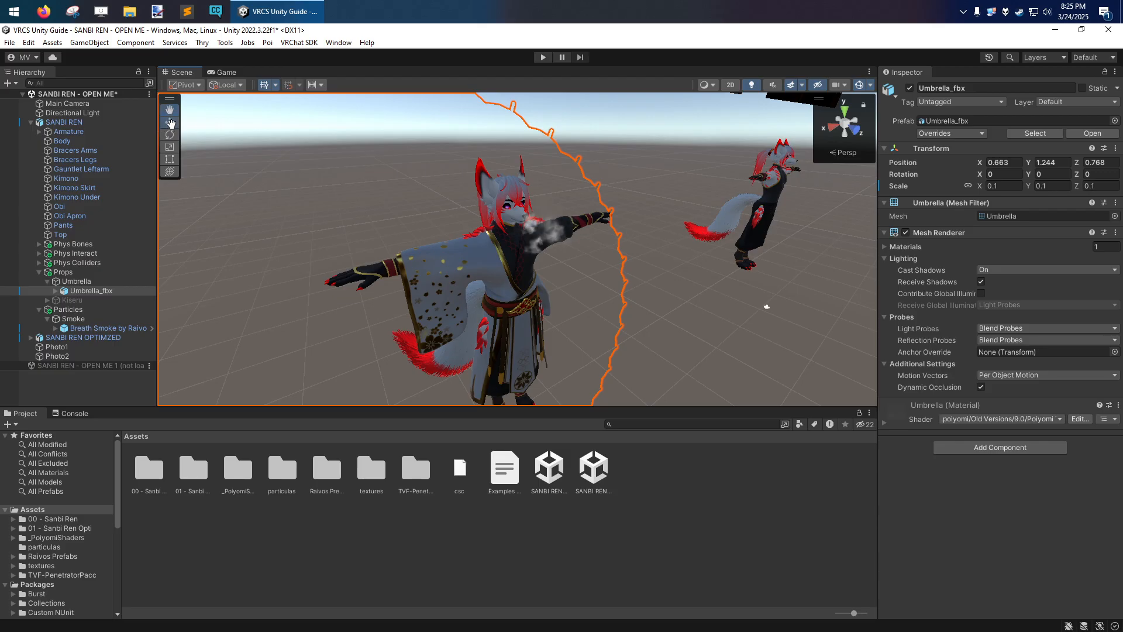
Step: Try shifting Umbrella_fbx with the Move tool and undo the change
{"action": "right_click_drag", "start_coordinate": [527, 261], "coordinate": [581, 244]}
{"action": "key", "text": "s"}
{"action": "key", "text": "a"}
{"action": "key", "text": "w"}
{"action": "key", "text": "d"}
{"action": "key", "text": "q"}
{"action": "middle_click_drag", "start_coordinate": [548, 225], "coordinate": [571, 228]}
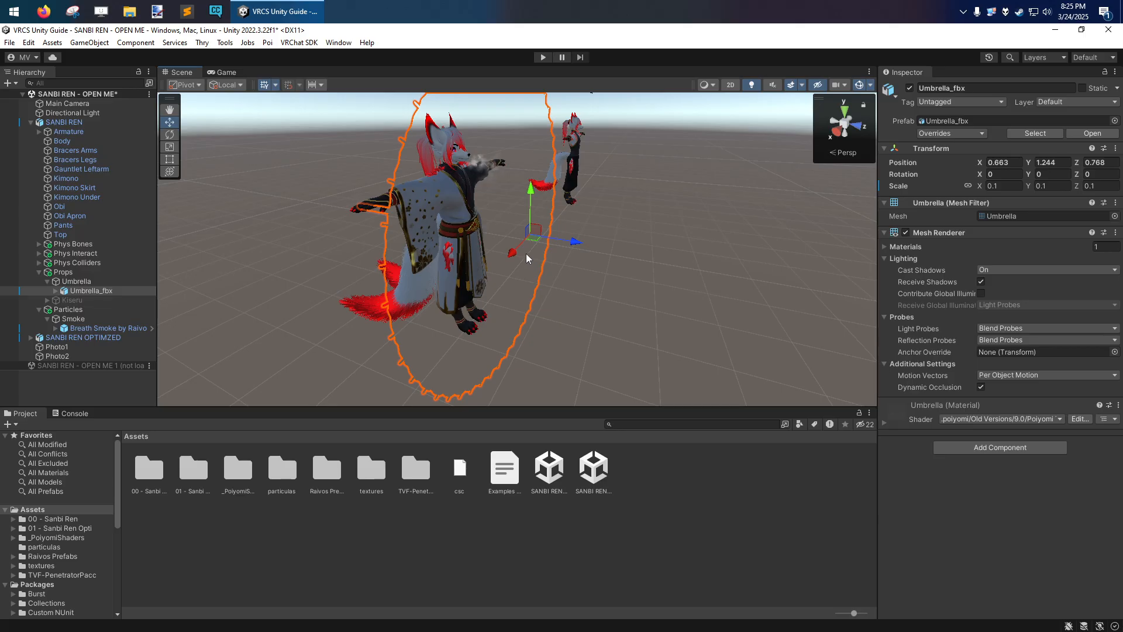
{"action": "mouse_move", "coordinate": [534, 230]}
{"action": "left_mouse_down"}
{"action": "mouse_move", "coordinate": [563, 226]}
{"action": "mouse_move", "coordinate": [531, 230]}
{"action": "left_mouse_up"}
{"action": "key", "text": "ctrl+z"}
Step: Try turning Umbrella_fbx with the Rotate tool and undo the rotation
{"action": "key", "text": "e"}
{"action": "left_click_drag", "start_coordinate": [531, 226], "coordinate": [500, 251]}
{"action": "key", "text": "ctrl+z"}
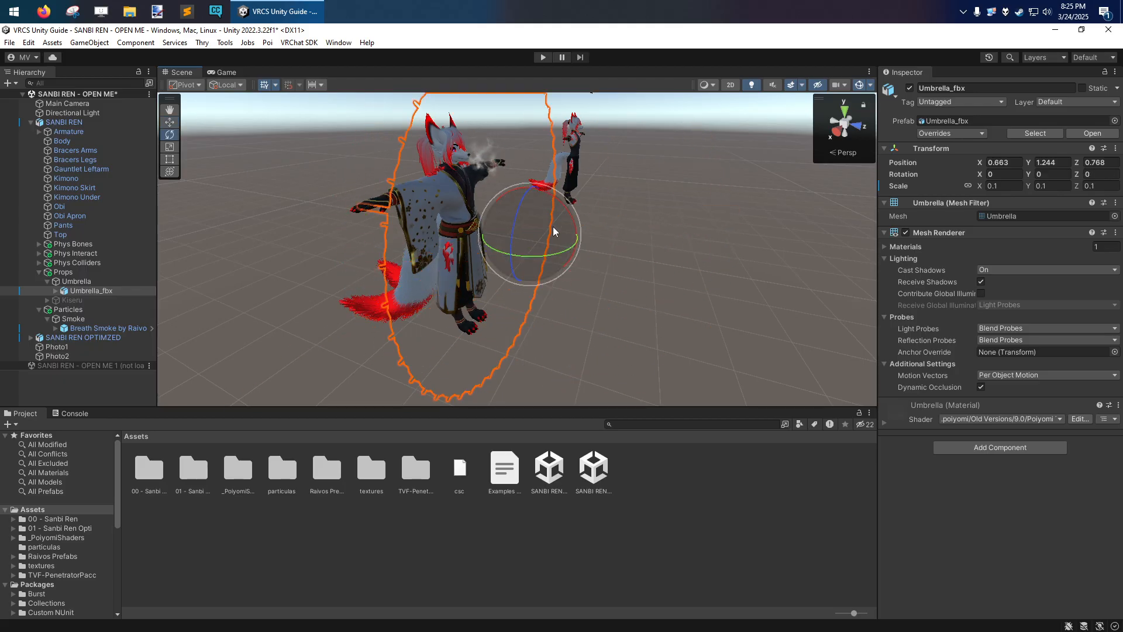
Step: Try the Scale tool on Umbrella_fbx, scaling it uniformly and along the Z axis, and undo each change
{"action": "key", "text": "r"}
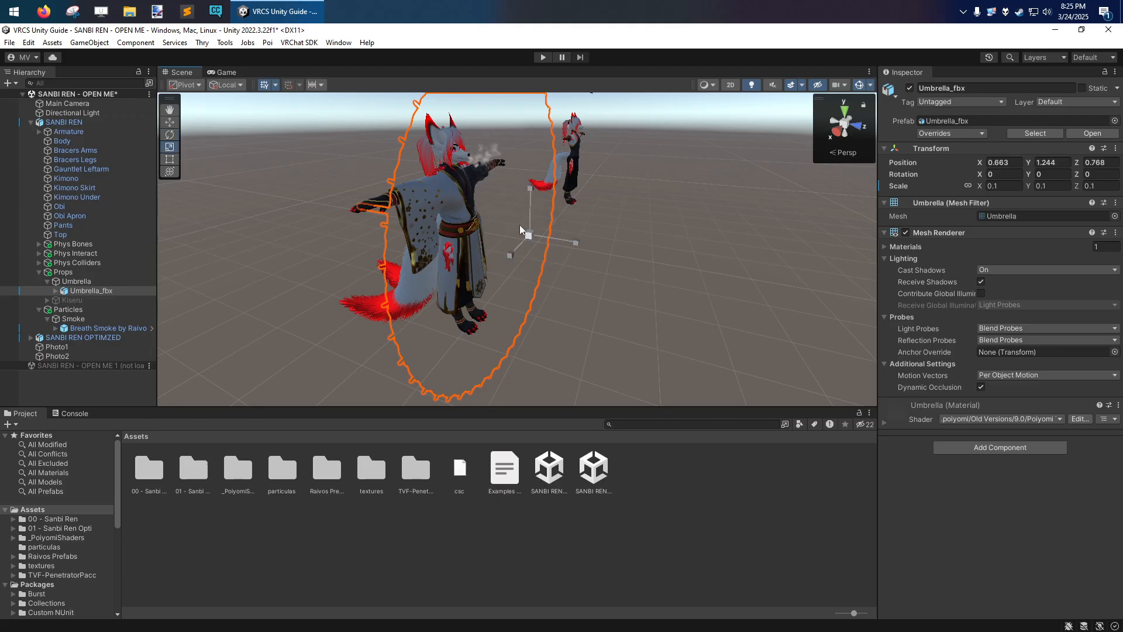
{"action": "mouse_move", "coordinate": [529, 236]}
{"action": "left_mouse_down"}
{"action": "mouse_move", "coordinate": [581, 223]}
{"action": "mouse_move", "coordinate": [529, 225]}
{"action": "left_mouse_up"}
{"action": "key", "text": "ctrl+z"}
{"action": "left_click_drag", "start_coordinate": [577, 244], "coordinate": [621, 251]}
{"action": "key", "text": "ctrl+z"}
Step: Toggle the constrained proportions link on the umbrella's scale, try scaling along Z and undo it
{"action": "left_click", "coordinate": [969, 186]}
{"action": "left_click_drag", "start_coordinate": [588, 241], "coordinate": [634, 244]}
{"action": "key", "text": "ctrl+z"}
Step: Try resizing the umbrella with the Rect tool and undo the change
{"action": "key", "text": "t"}
{"action": "left_click_drag", "start_coordinate": [637, 303], "coordinate": [528, 209], "text": "alt"}
{"action": "key", "text": "ctrl+z"}
Step: Switch to the front view, try stretching the umbrella's side edge with the Rect tool and undo it
{"action": "left_click_drag", "start_coordinate": [453, 319], "coordinate": [694, 320], "text": "alt"}
{"action": "left_click_drag", "start_coordinate": [612, 236], "coordinate": [521, 253], "text": "alt"}
{"action": "left_click_drag", "start_coordinate": [577, 283], "coordinate": [466, 234], "text": "alt"}
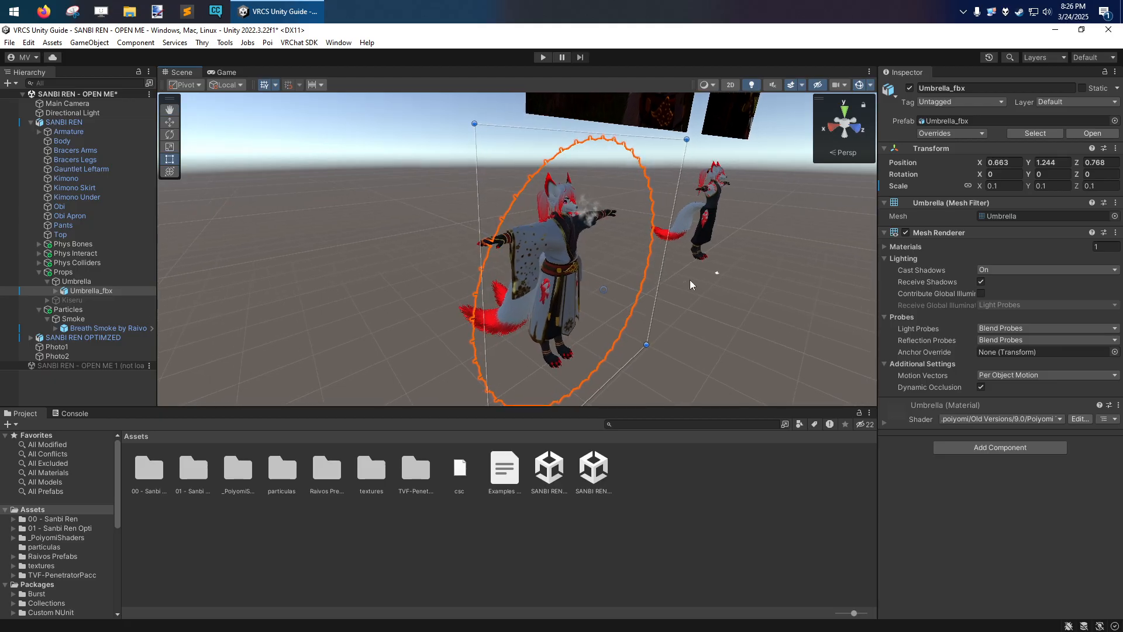
{"action": "left_click", "coordinate": [843, 128]}
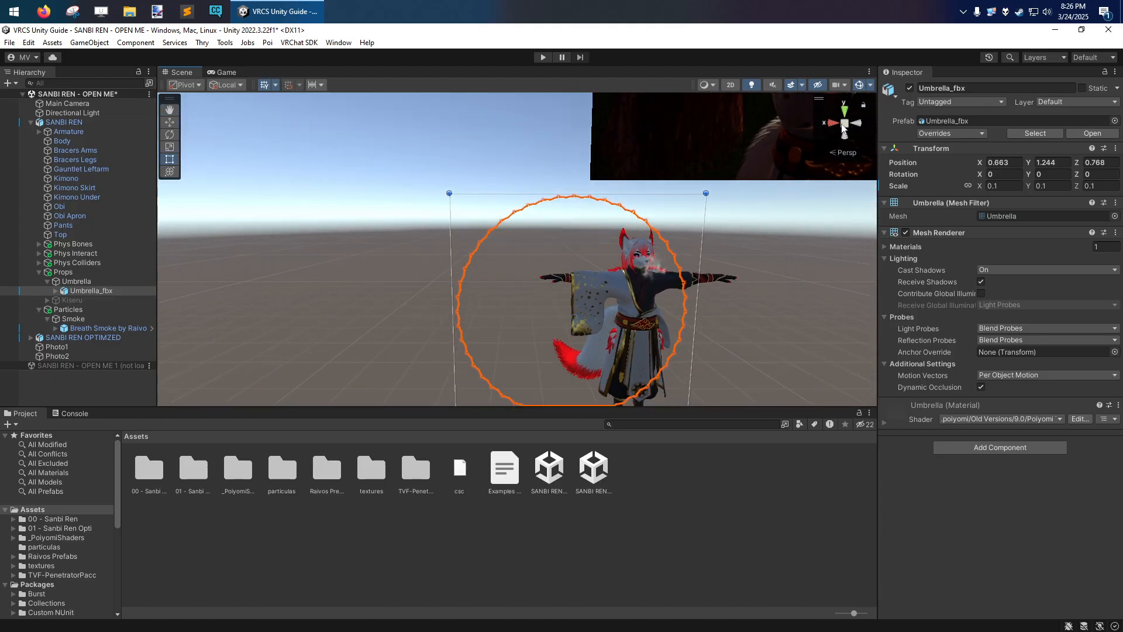
{"action": "left_click", "coordinate": [844, 125]}
{"action": "left_click_drag", "start_coordinate": [450, 296], "coordinate": [399, 296]}
{"action": "key", "text": "ctrl+z"}
Step: Try adjusting the umbrella with the combined Transform tool's centre and axis handles, undoing each change
{"action": "left_click_drag", "start_coordinate": [464, 321], "coordinate": [526, 278], "text": "alt"}
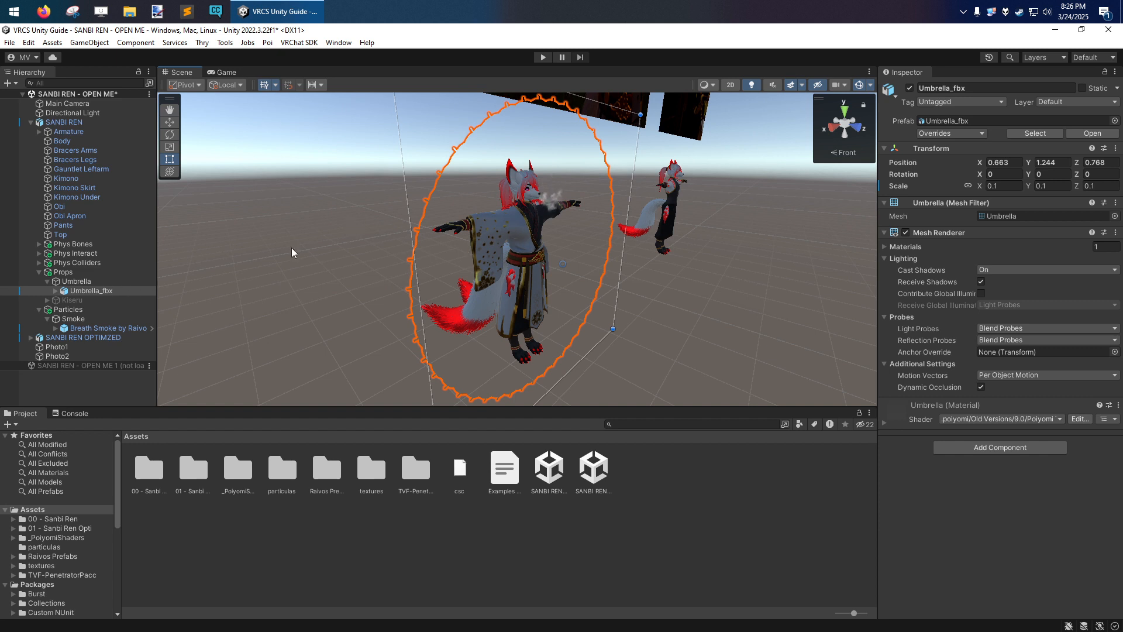
{"action": "left_click_drag", "start_coordinate": [531, 269], "coordinate": [576, 351], "text": "alt"}
{"action": "key", "text": "y"}
{"action": "key", "text": "s"}
{"action": "right_click_drag", "start_coordinate": [576, 351], "coordinate": [584, 349]}
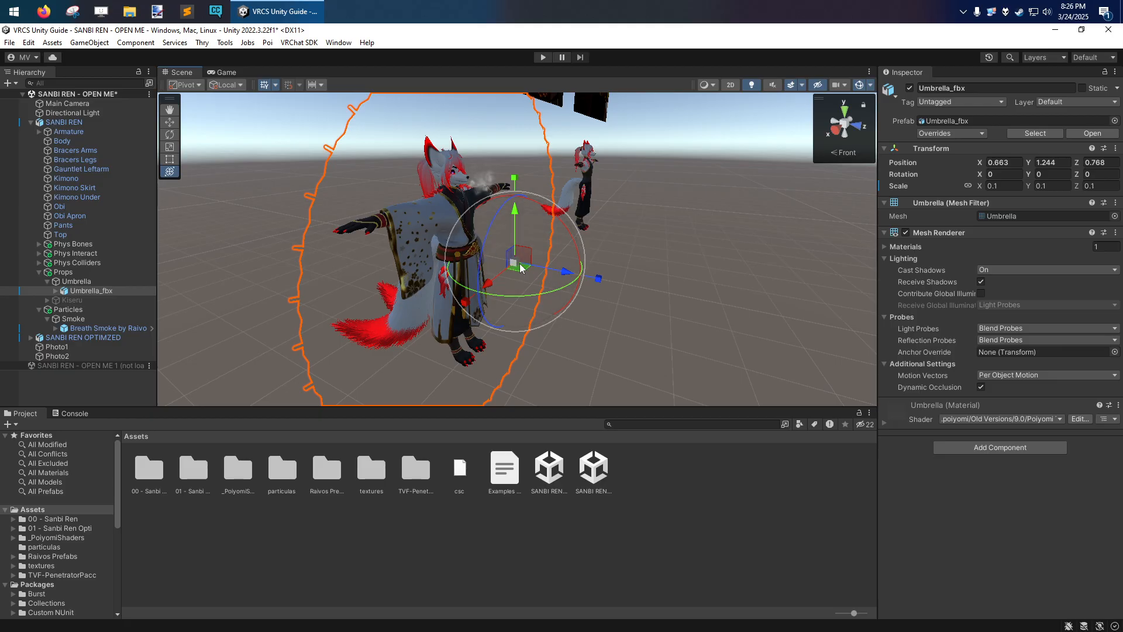
{"action": "left_click_drag", "start_coordinate": [515, 262], "coordinate": [489, 257]}
{"action": "key", "text": "ctrl+z"}
{"action": "key", "text": "ctrl+z"}
{"action": "key", "text": "ctrl+z"}
{"action": "mouse_move", "coordinate": [552, 272]}
{"action": "left_mouse_down"}
{"action": "mouse_move", "coordinate": [524, 272]}
{"action": "mouse_move", "coordinate": [549, 278]}
{"action": "left_mouse_up"}
{"action": "key", "text": "ctrl+z"}
Step: Try rotating the umbrella in several directions with the Transform tool's rotation handles, undoing each rotation
{"action": "left_click_drag", "start_coordinate": [505, 188], "coordinate": [578, 248]}
{"action": "key", "text": "ctrl+z"}
{"action": "mouse_move", "coordinate": [487, 233]}
{"action": "left_mouse_down"}
{"action": "mouse_move", "coordinate": [489, 257]}
{"action": "mouse_move", "coordinate": [495, 234]}
{"action": "left_mouse_up"}
{"action": "key", "text": "ctrl+z"}
{"action": "left_click_drag", "start_coordinate": [522, 191], "coordinate": [346, 289]}
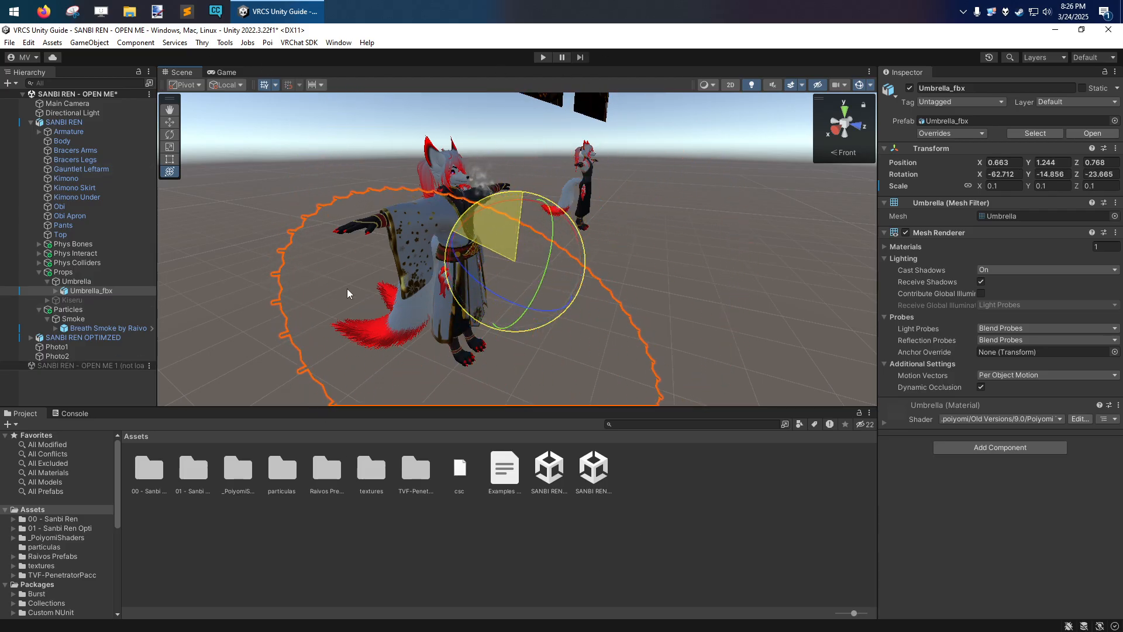
{"action": "key", "text": "ctrl+z"}
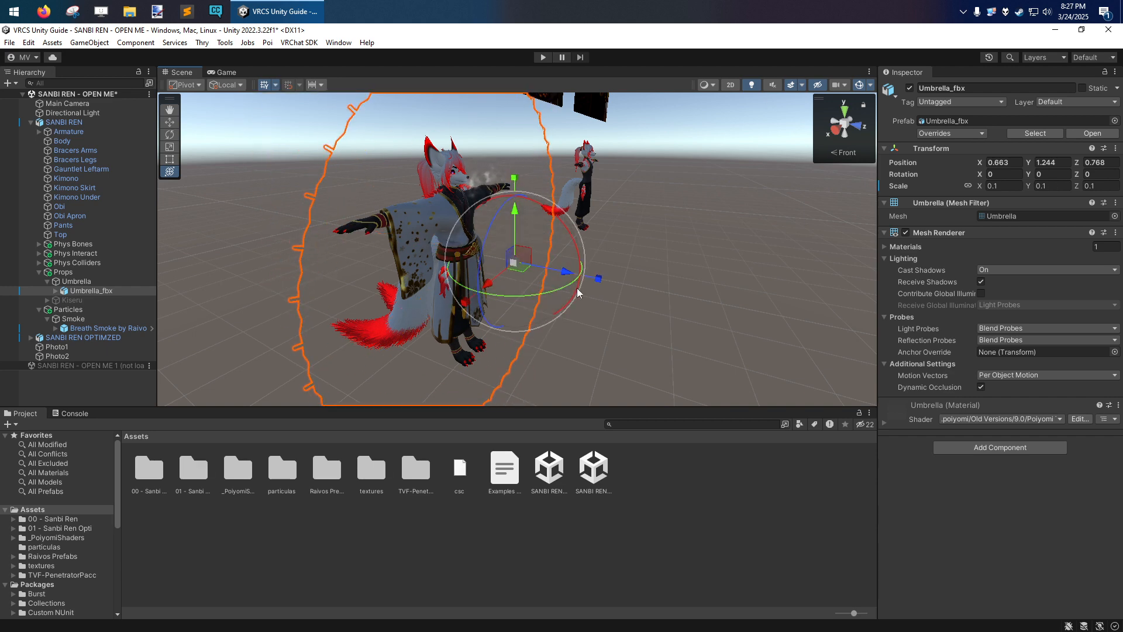
Step: Try the Transform tool's screen-aligned handles on the umbrella and flatten its Z scale to 0
{"action": "right_click_drag", "start_coordinate": [554, 290], "coordinate": [576, 309]}
{"action": "mouse_move", "coordinate": [593, 269]}
{"action": "left_mouse_down"}
{"action": "mouse_move", "coordinate": [633, 280]}
{"action": "mouse_move", "coordinate": [539, 261]}
{"action": "mouse_move", "coordinate": [583, 279]}
{"action": "left_mouse_up"}
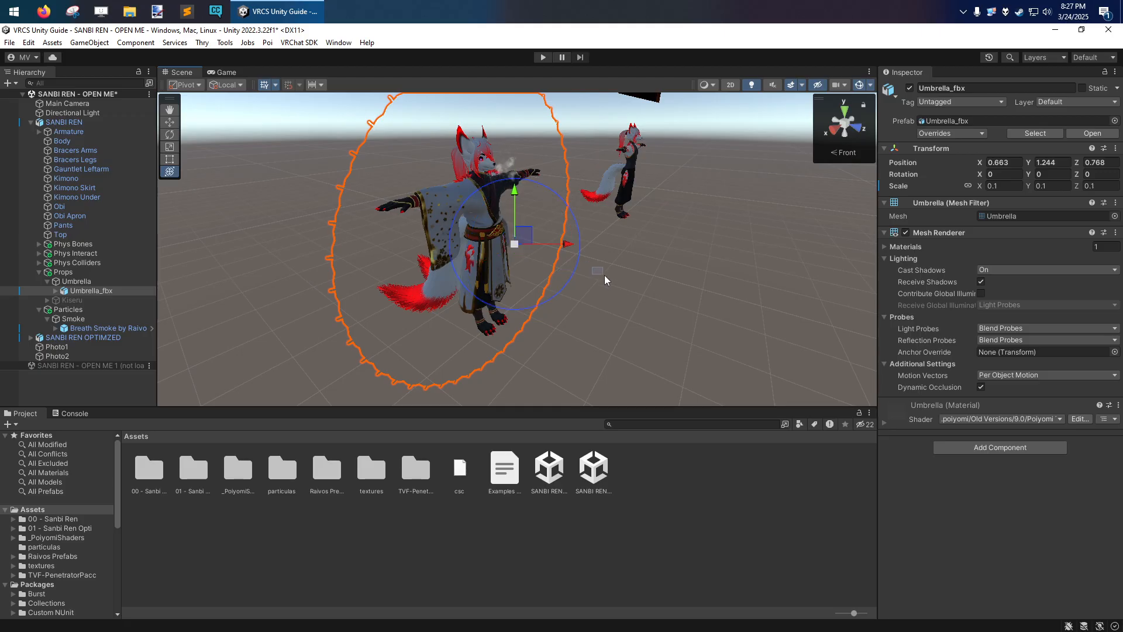
{"action": "left_click_drag", "start_coordinate": [585, 272], "coordinate": [560, 289]}
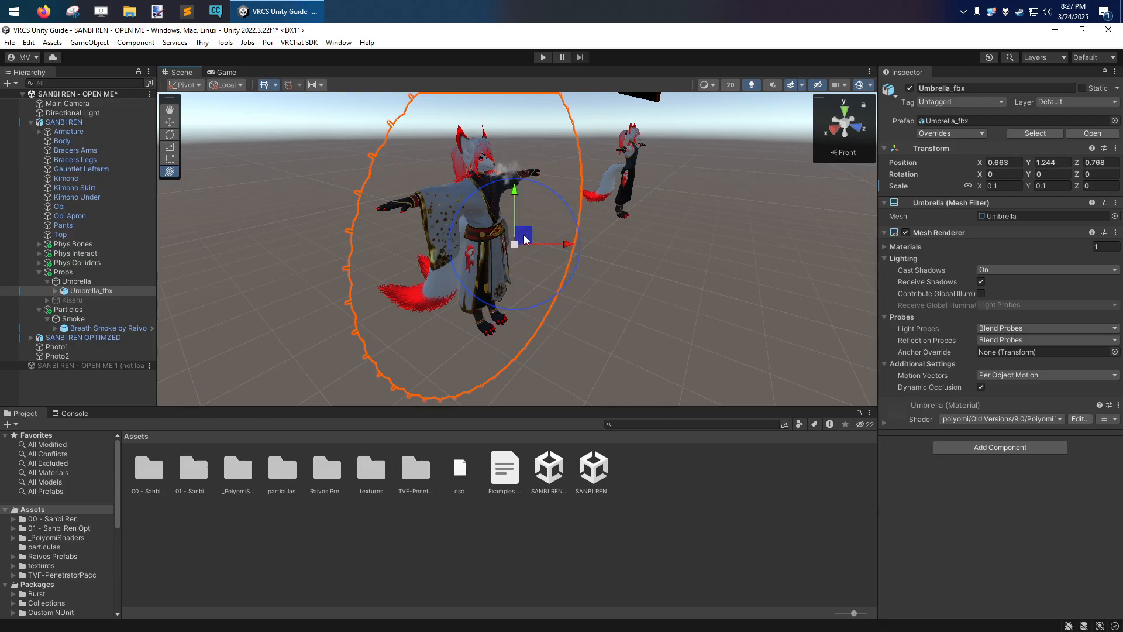
{"action": "left_click_drag", "start_coordinate": [528, 244], "coordinate": [565, 264], "text": "alt"}
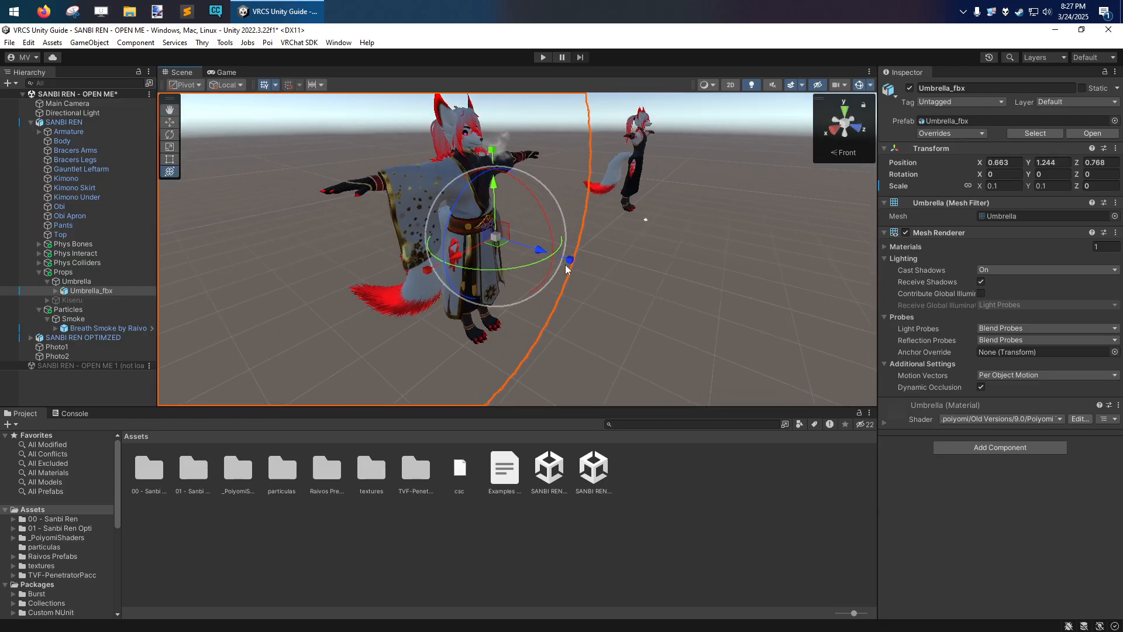
Step: Try shifting the umbrella along its axes with the Move tool
{"action": "key", "text": "w"}
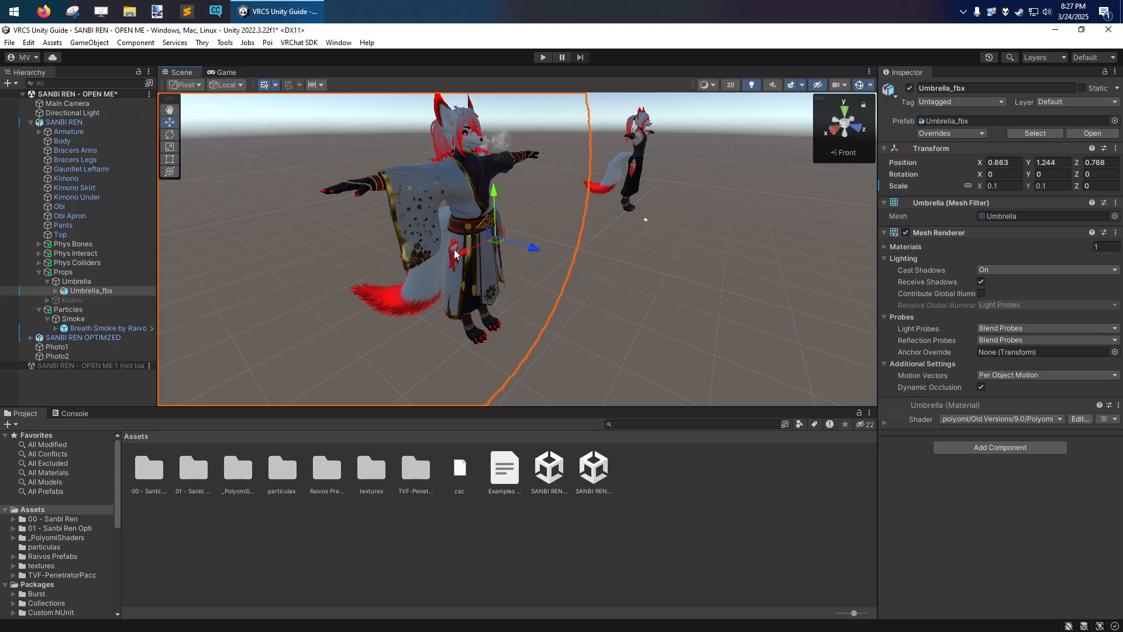
{"action": "left_click_drag", "start_coordinate": [533, 253], "coordinate": [537, 254]}
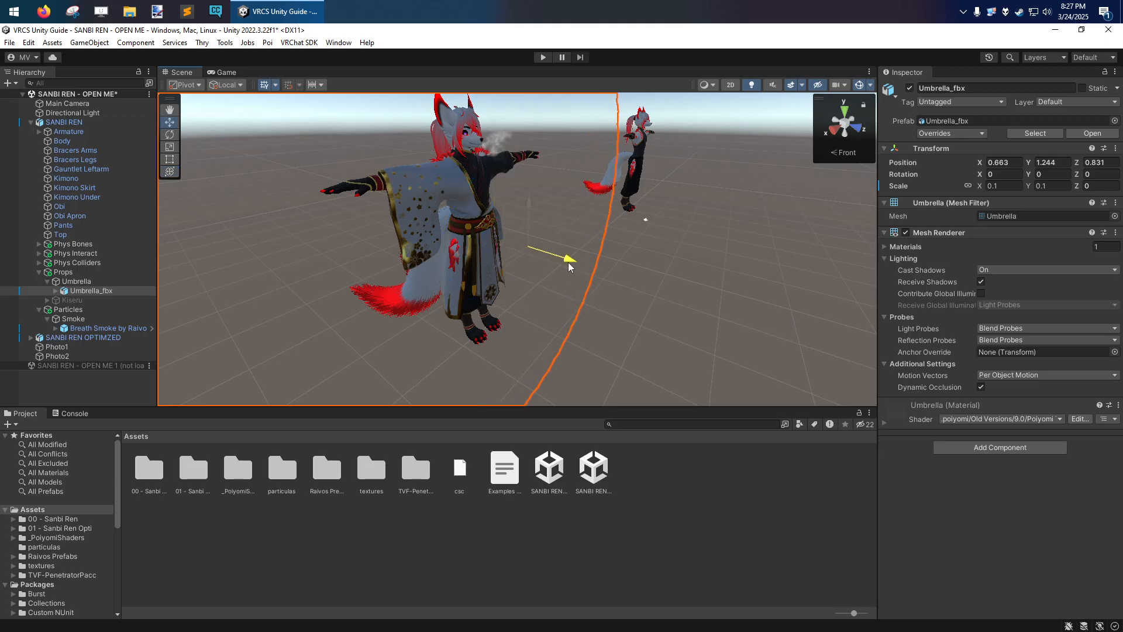
{"action": "mouse_move", "coordinate": [486, 265]}
{"action": "left_mouse_down"}
{"action": "mouse_move", "coordinate": [532, 265]}
{"action": "mouse_move", "coordinate": [448, 255]}
{"action": "mouse_move", "coordinate": [496, 277]}
{"action": "left_mouse_up"}
Step: Try adjusting the umbrella's Z position in its transform values and undo the remaining umbrella changes
{"action": "right_click_drag", "start_coordinate": [496, 279], "coordinate": [507, 274]}
{"action": "key", "text": "w"}
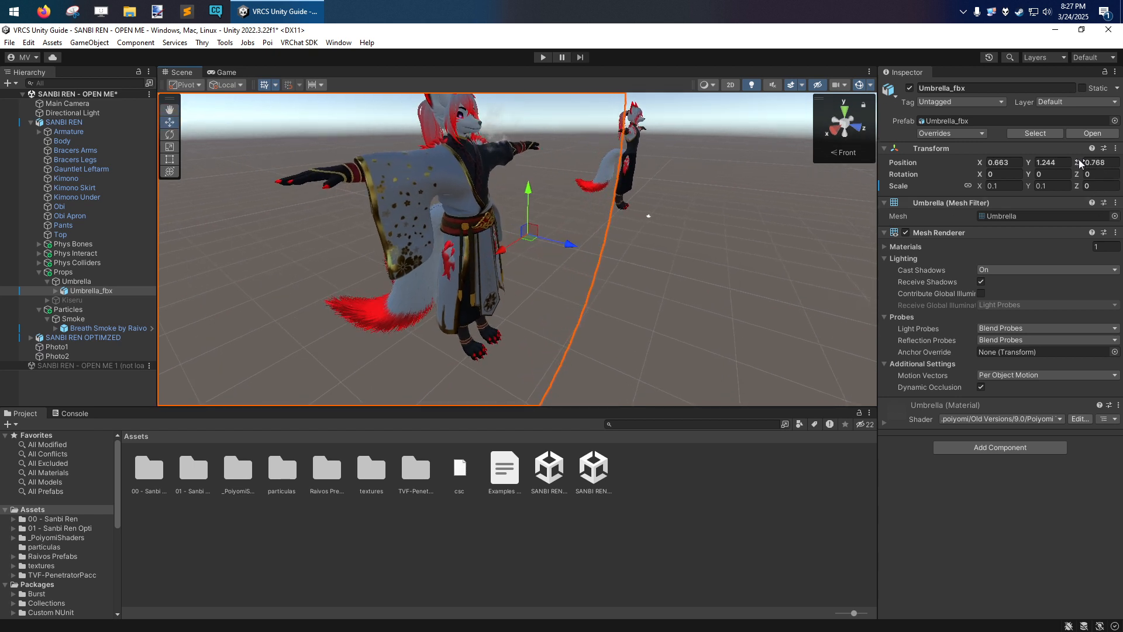
{"action": "mouse_move", "coordinate": [1076, 163]}
{"action": "left_mouse_down"}
{"action": "mouse_move", "coordinate": [1062, 163]}
{"action": "mouse_move", "coordinate": [1076, 162]}
{"action": "left_mouse_up"}
{"action": "key", "text": "ctrl+z"}
{"action": "left_click_drag", "start_coordinate": [718, 248], "coordinate": [611, 258], "text": "alt"}
{"action": "scroll", "coordinate": [655, 239], "scroll_direction": "down", "scroll_amount": 4}
{"action": "key", "text": "ctrl+z"}
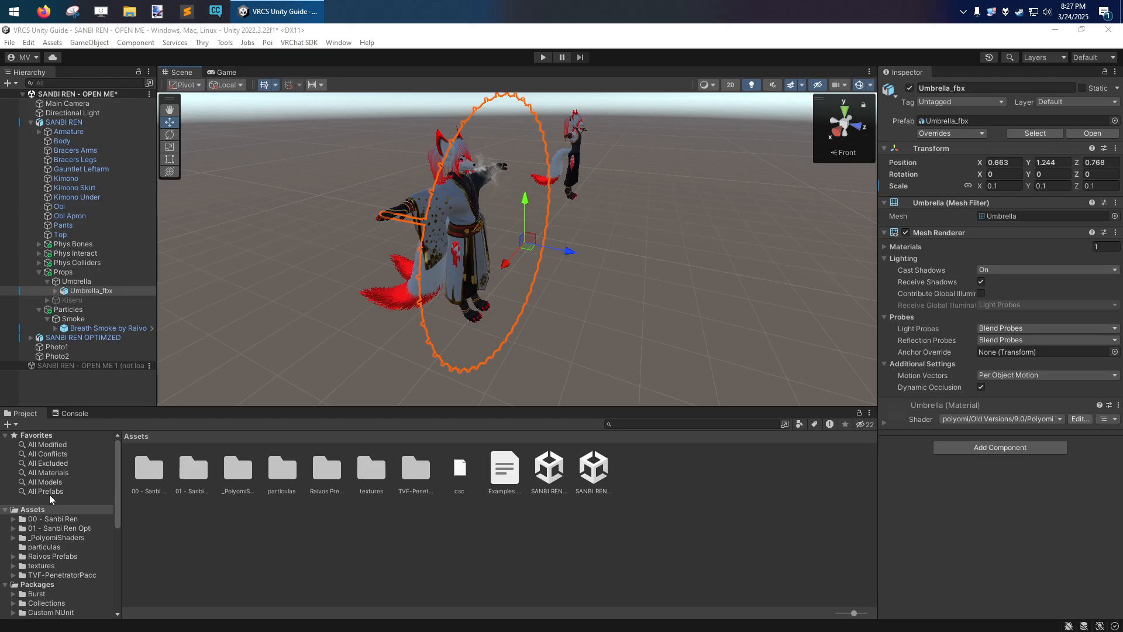
Step: Check the Console, clear the umbrella selection and inspect the SANBI REN avatar's components
{"action": "left_click", "coordinate": [66, 414]}
{"action": "right_click_drag", "start_coordinate": [374, 292], "coordinate": [349, 289]}
{"action": "left_click", "coordinate": [341, 288]}
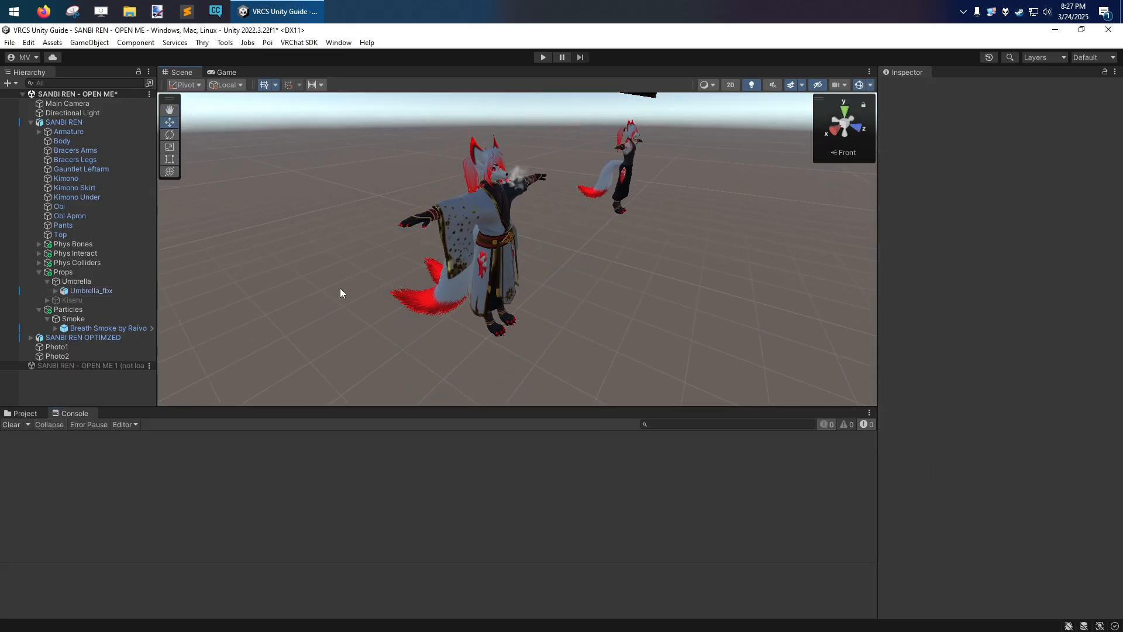
{"action": "left_click", "coordinate": [69, 123]}
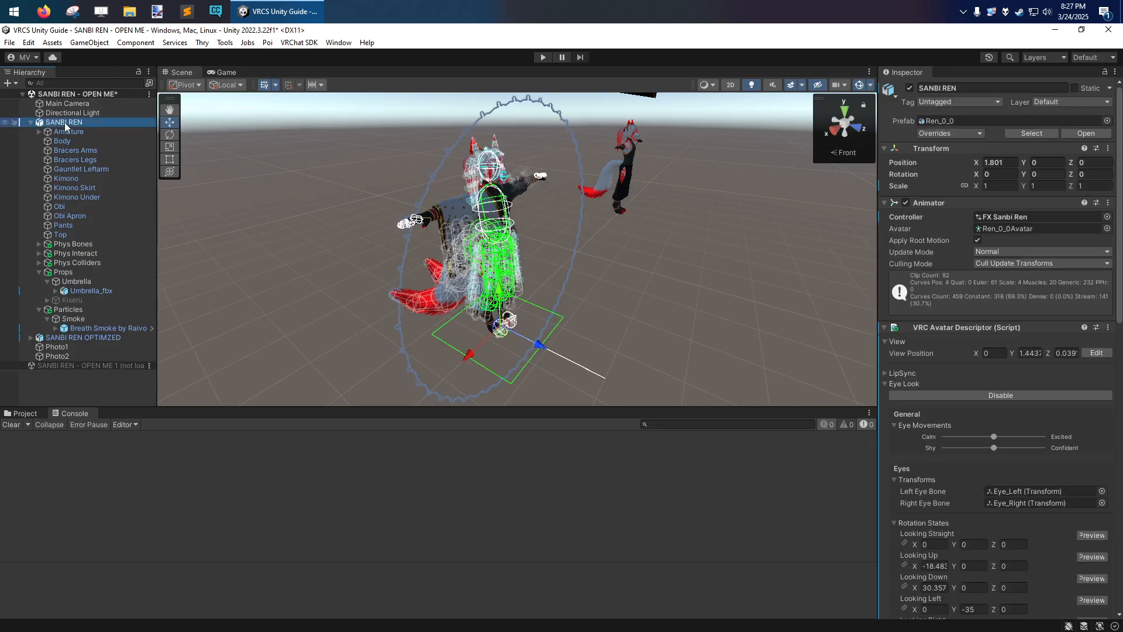
Step: Create a C# script with the default name in the project's Assets folder and deselect it
{"action": "left_click", "coordinate": [26, 413]}
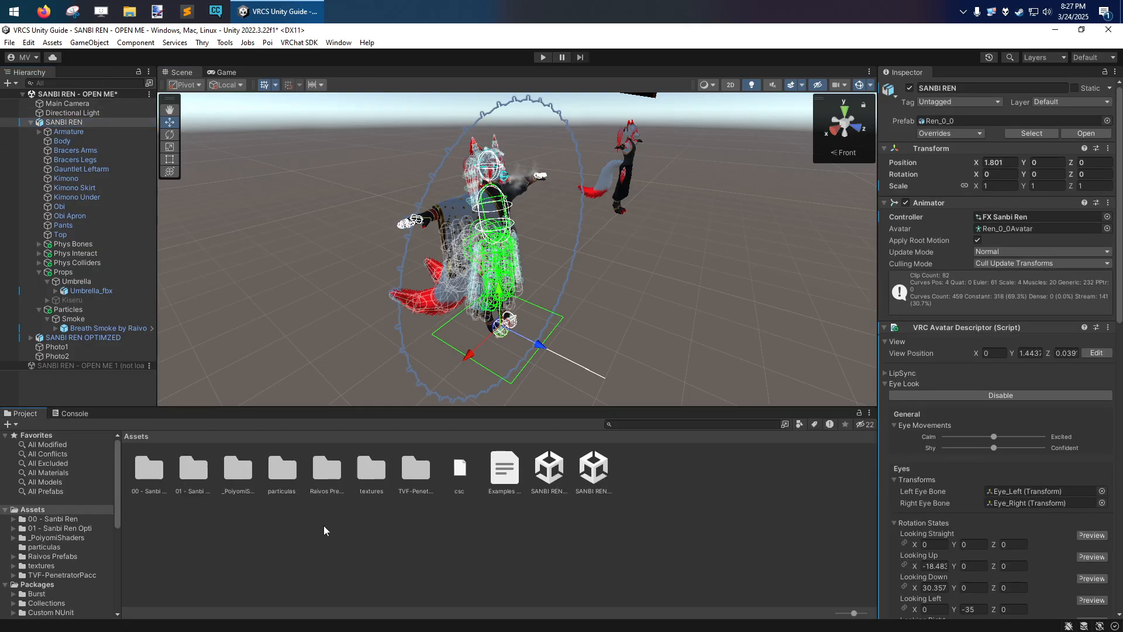
{"action": "right_click", "coordinate": [325, 538]}
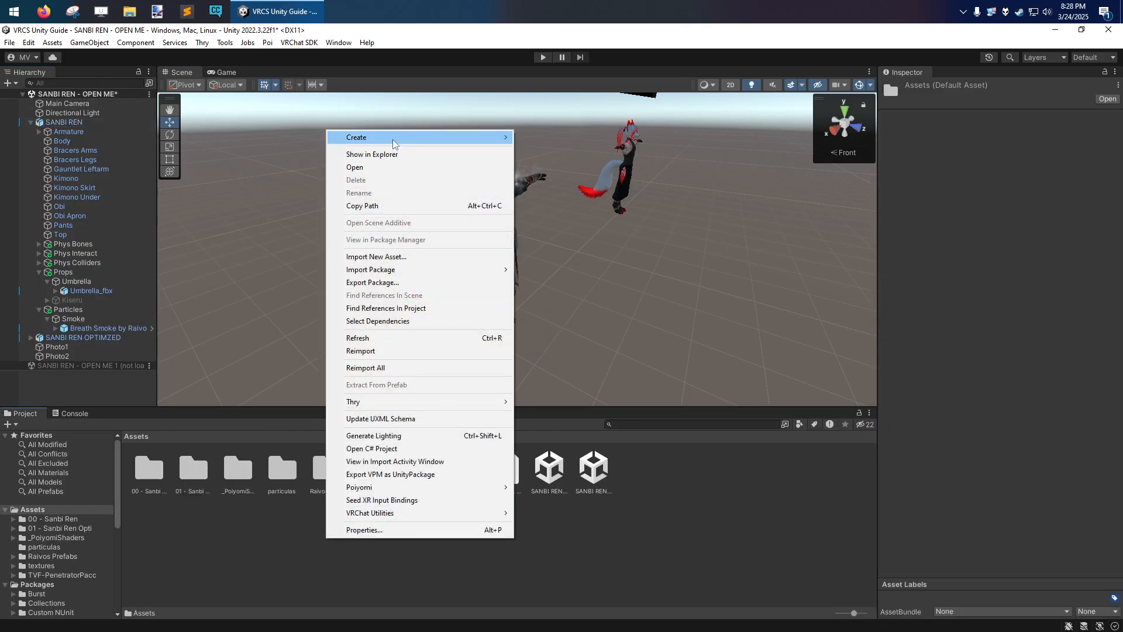
{"action": "mouse_move", "coordinate": [392, 139]}
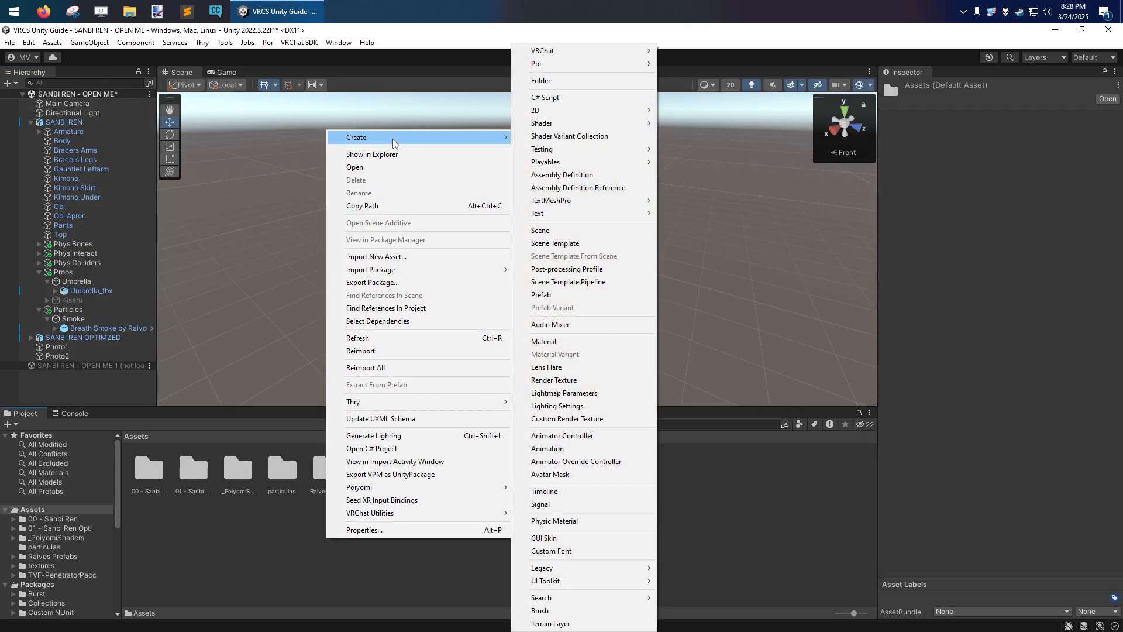
{"action": "left_click", "coordinate": [552, 98]}
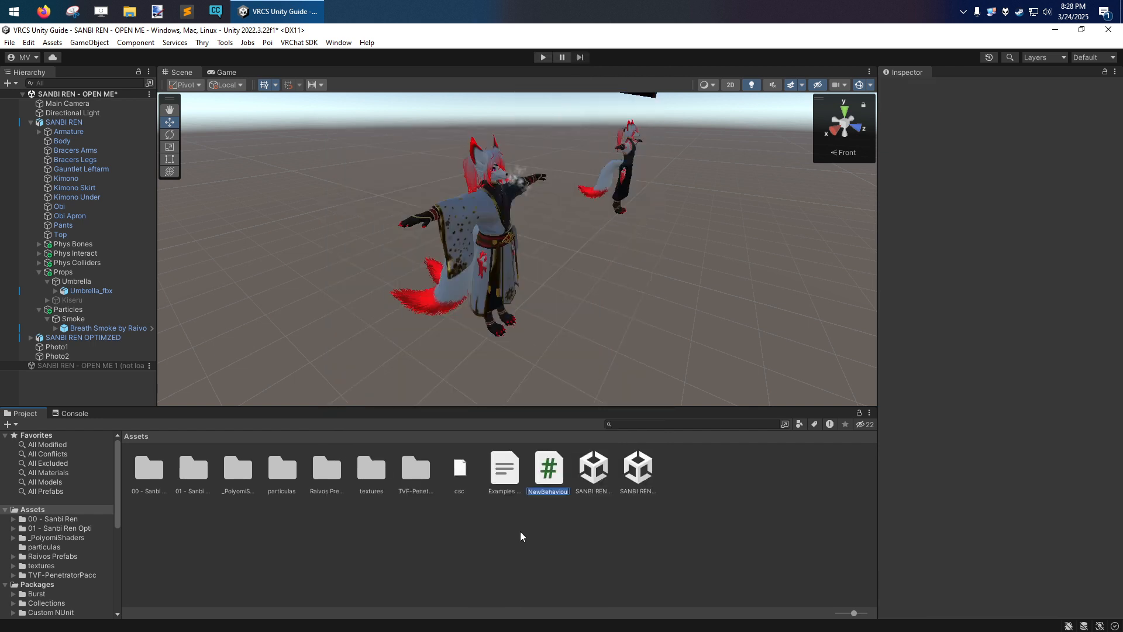
{"action": "key", "text": "Return"}
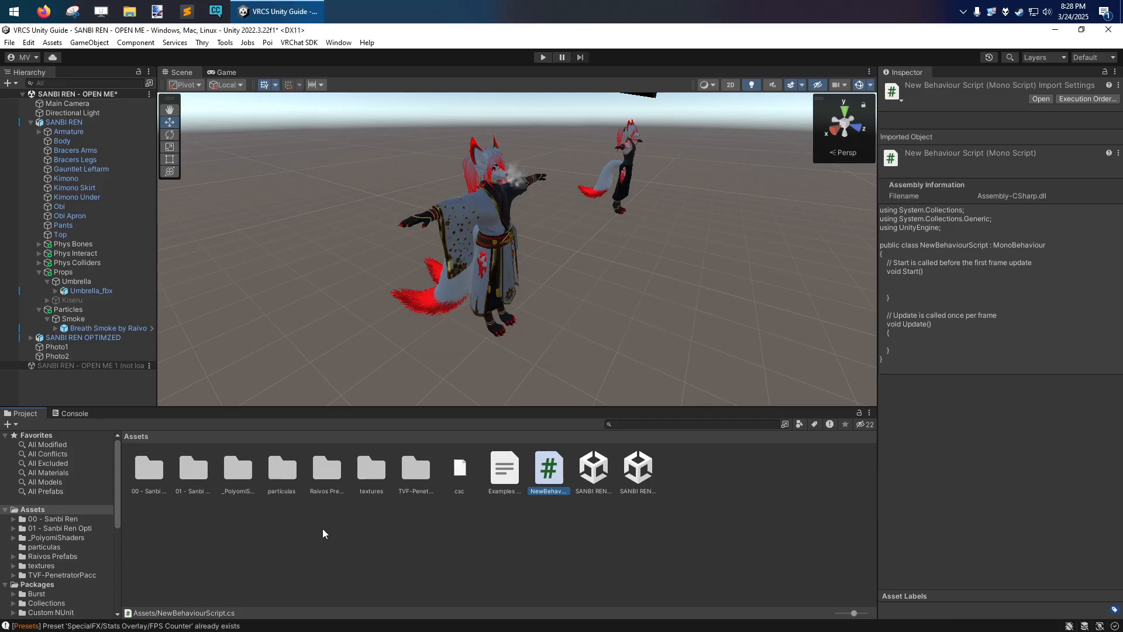
{"action": "left_click", "coordinate": [363, 553]}
Step: Open the Console and review its log messages back to the earliest entry
{"action": "right_click_drag", "start_coordinate": [713, 293], "coordinate": [688, 268]}
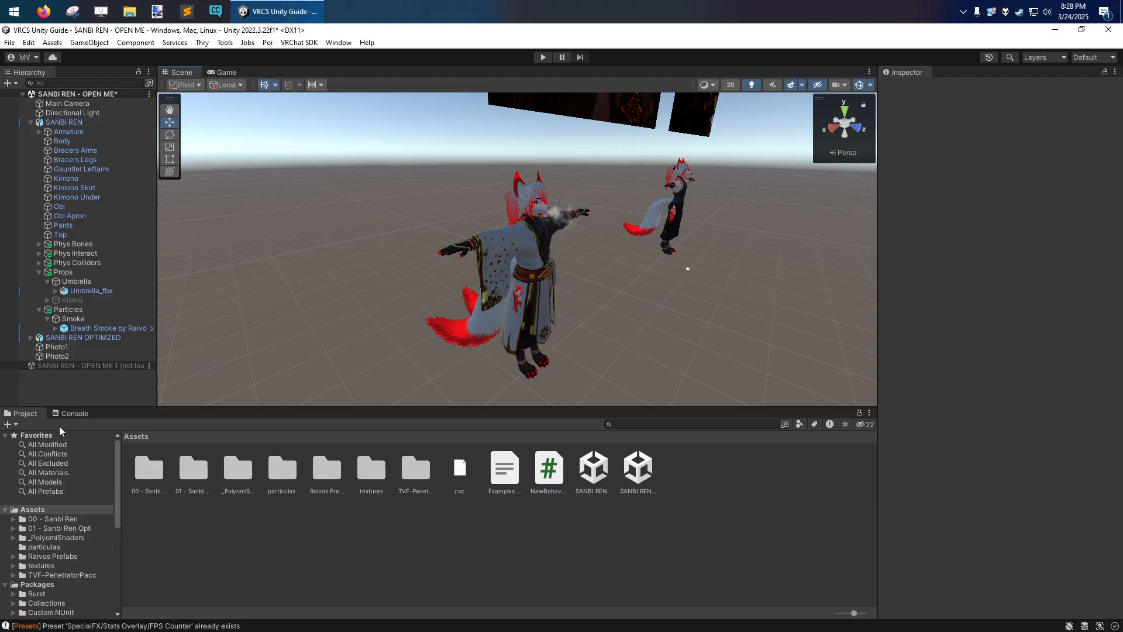
{"action": "left_click", "coordinate": [63, 412]}
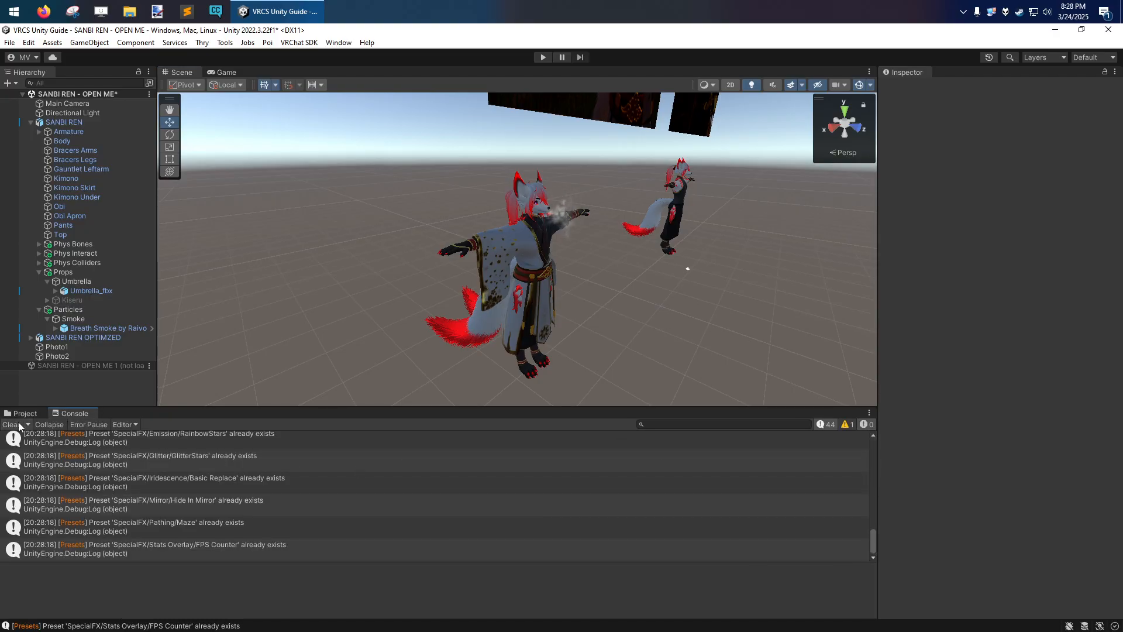
{"action": "right_click_drag", "start_coordinate": [312, 332], "coordinate": [361, 299]}
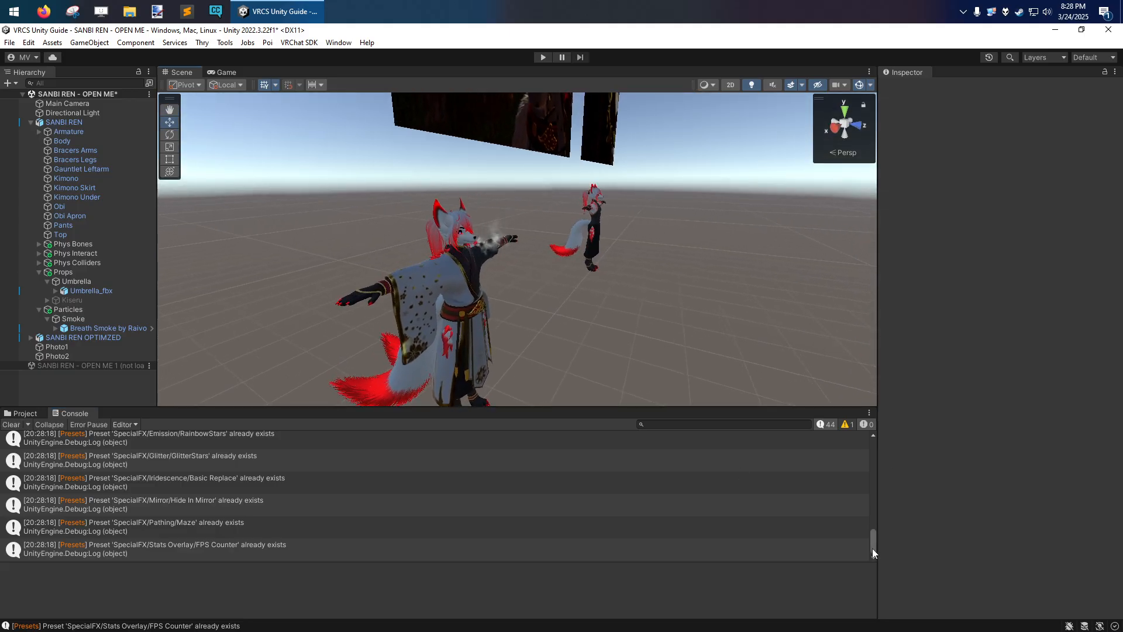
{"action": "left_click_drag", "start_coordinate": [872, 549], "coordinate": [873, 441]}
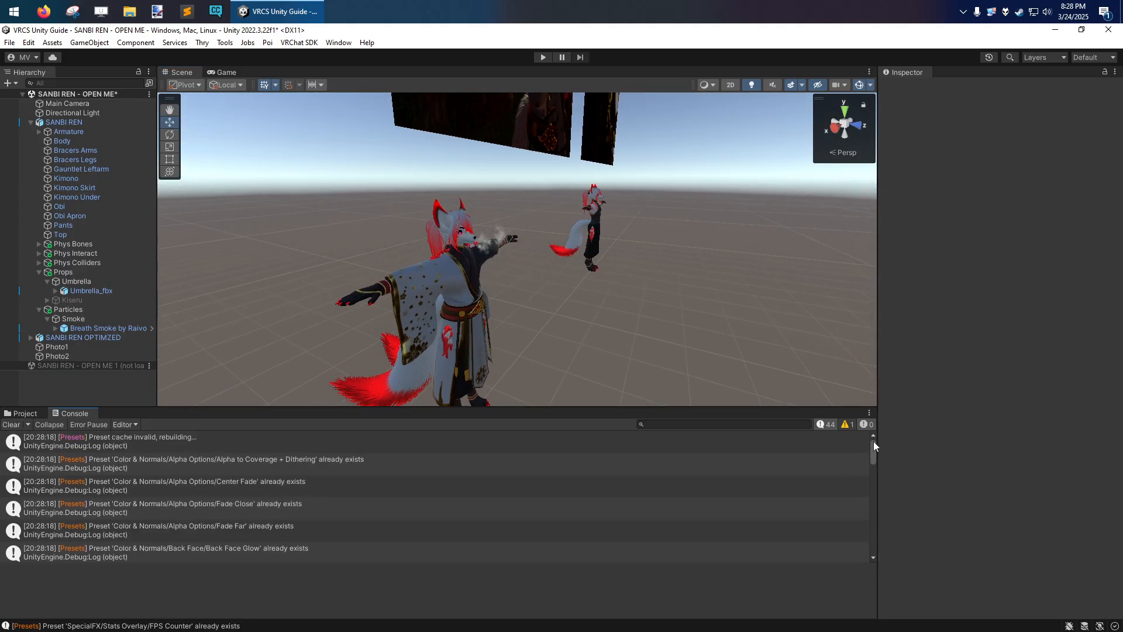
Step: Inspect individual preset log entries in the Console, ending on the first 'Preset cache invalid, rebuilding...' message
{"action": "left_click", "coordinate": [129, 462]}
{"action": "left_click", "coordinate": [140, 486]}
{"action": "left_click", "coordinate": [126, 446]}
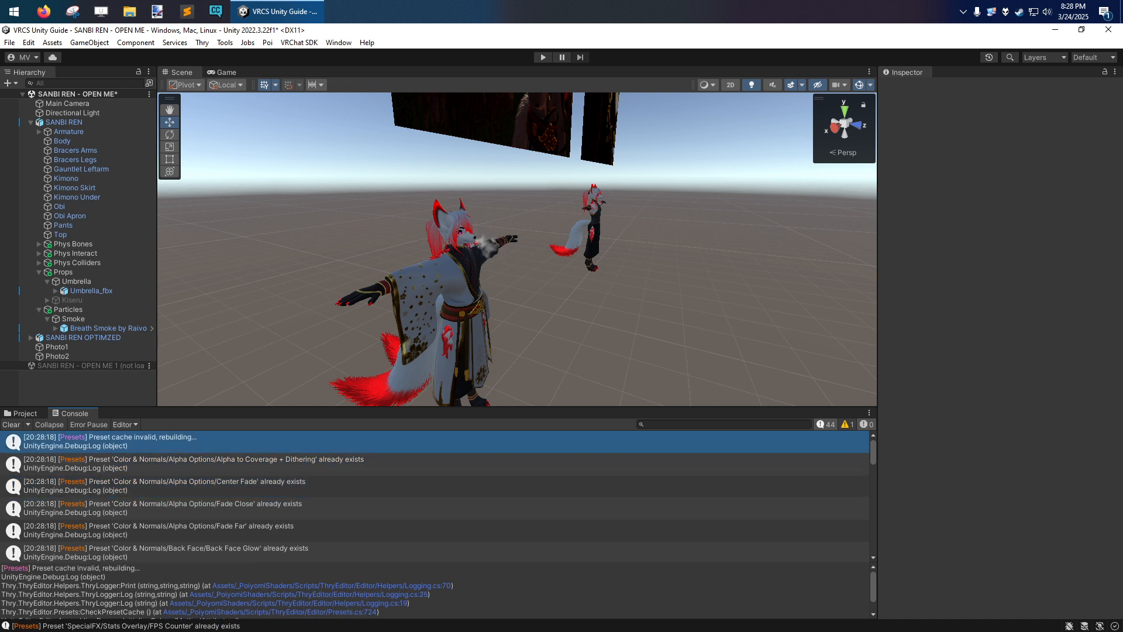
{"action": "left_click_drag", "start_coordinate": [286, 303], "coordinate": [328, 311], "text": "alt"}
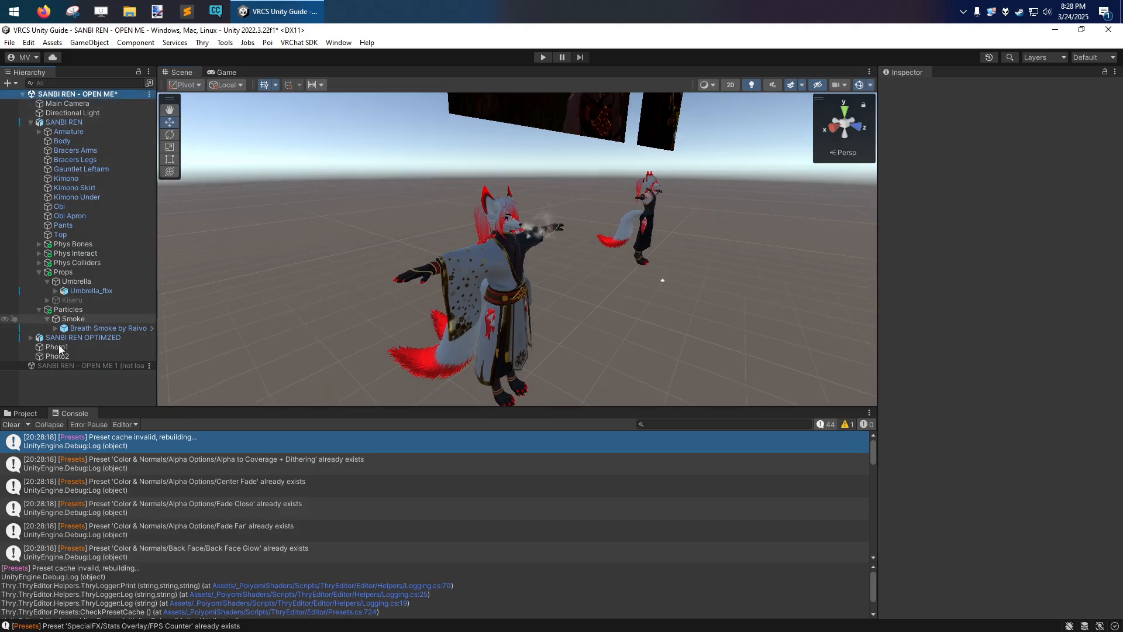
Step: Find the NewBehaviourScript asset in the project's Assets folder, inspect its code and open it in the external editor
{"action": "left_click", "coordinate": [22, 413]}
{"action": "left_click", "coordinate": [553, 475]}
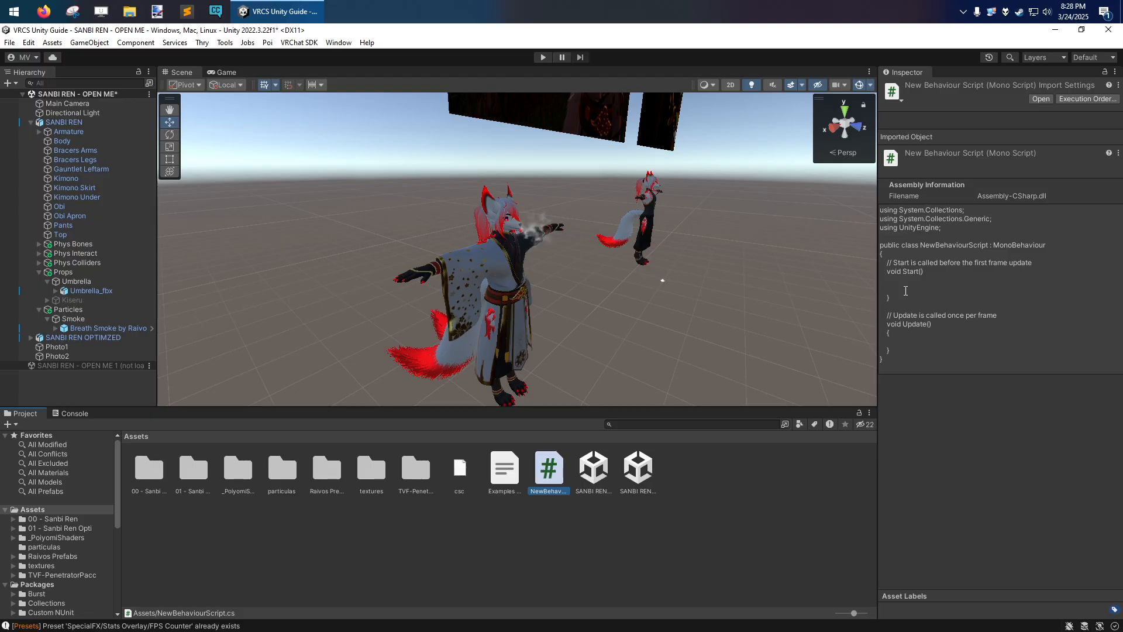
{"action": "double_click", "coordinate": [545, 484]}
{"action": "left_click", "coordinate": [594, 357]}
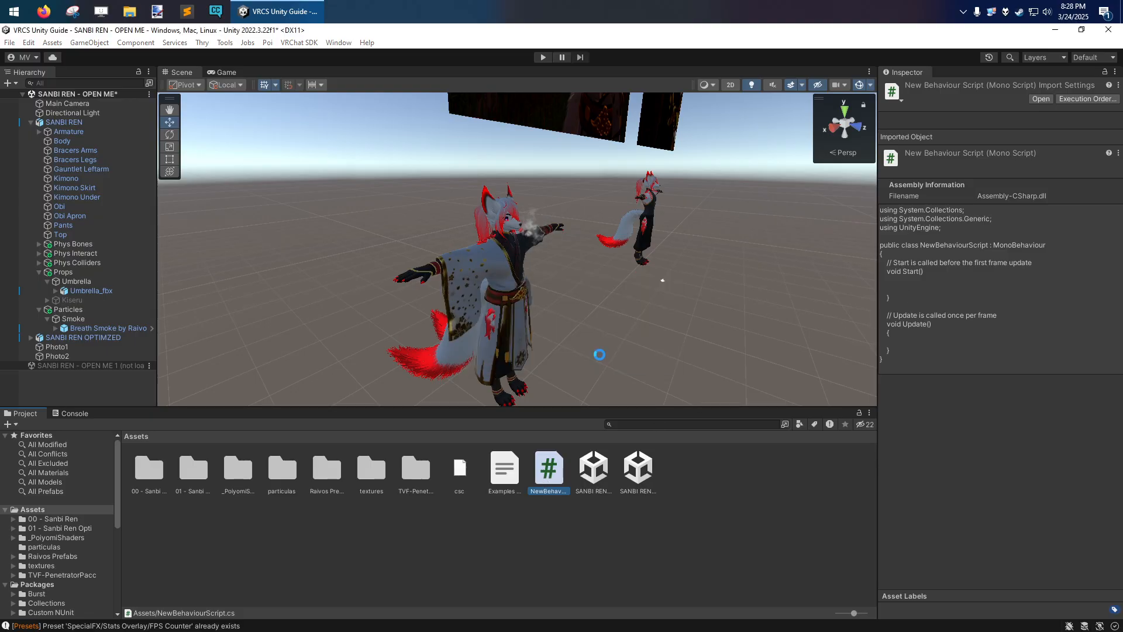
Step: Create a fresh C# script in the Assets folder and keep its default name
{"action": "right_click", "coordinate": [494, 520]}
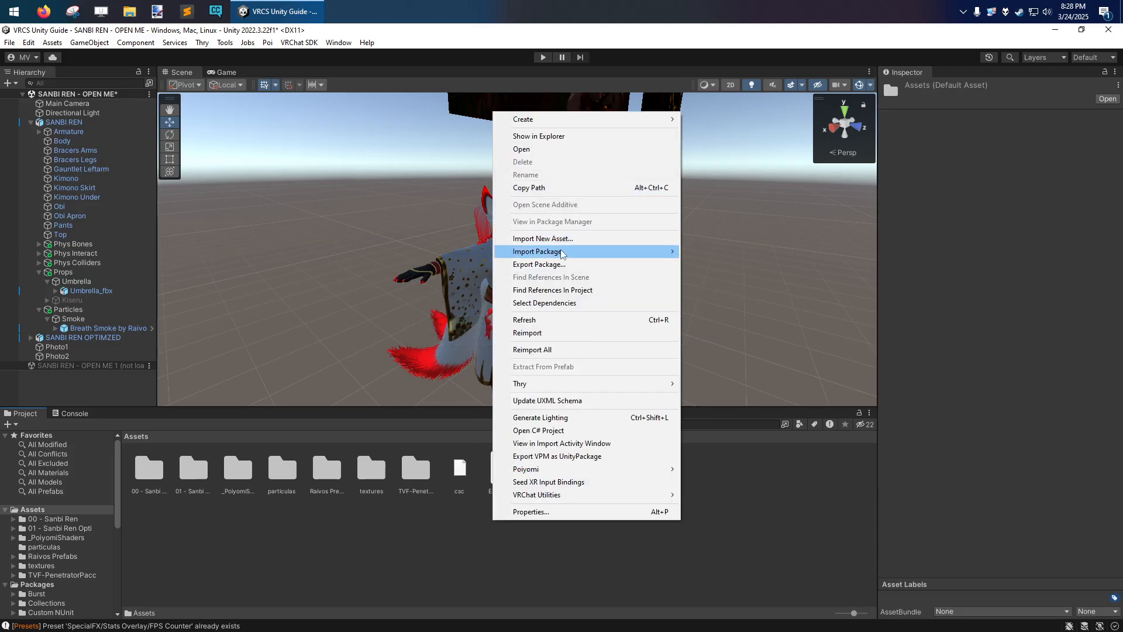
{"action": "mouse_move", "coordinate": [563, 253]}
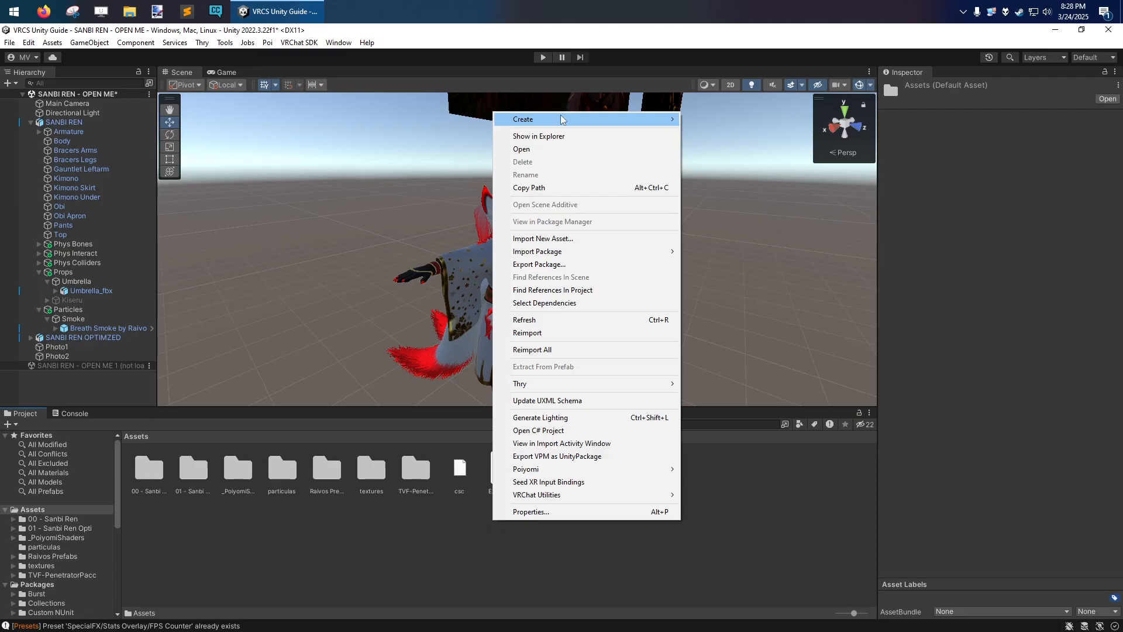
{"action": "mouse_move", "coordinate": [561, 119]}
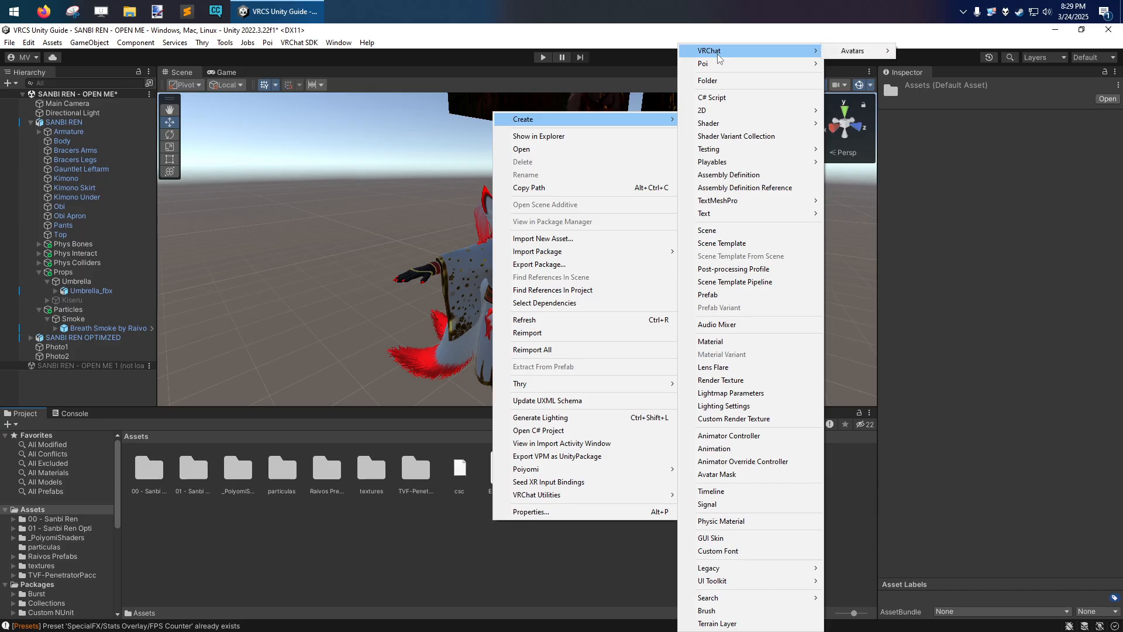
{"action": "left_click", "coordinate": [713, 97]}
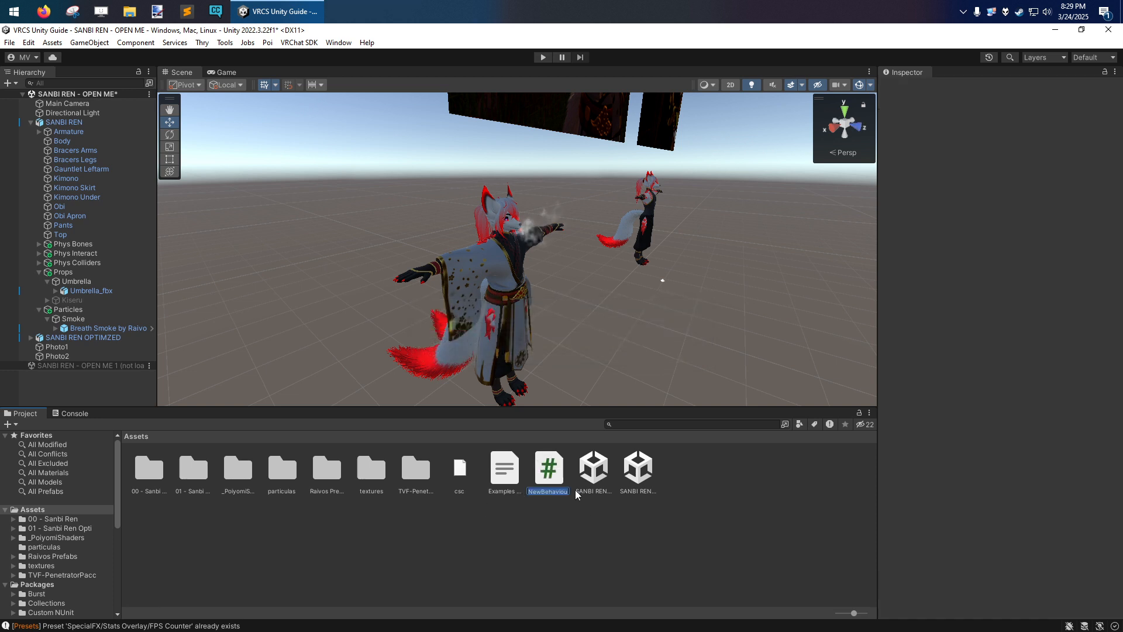
{"action": "key", "text": "Return"}
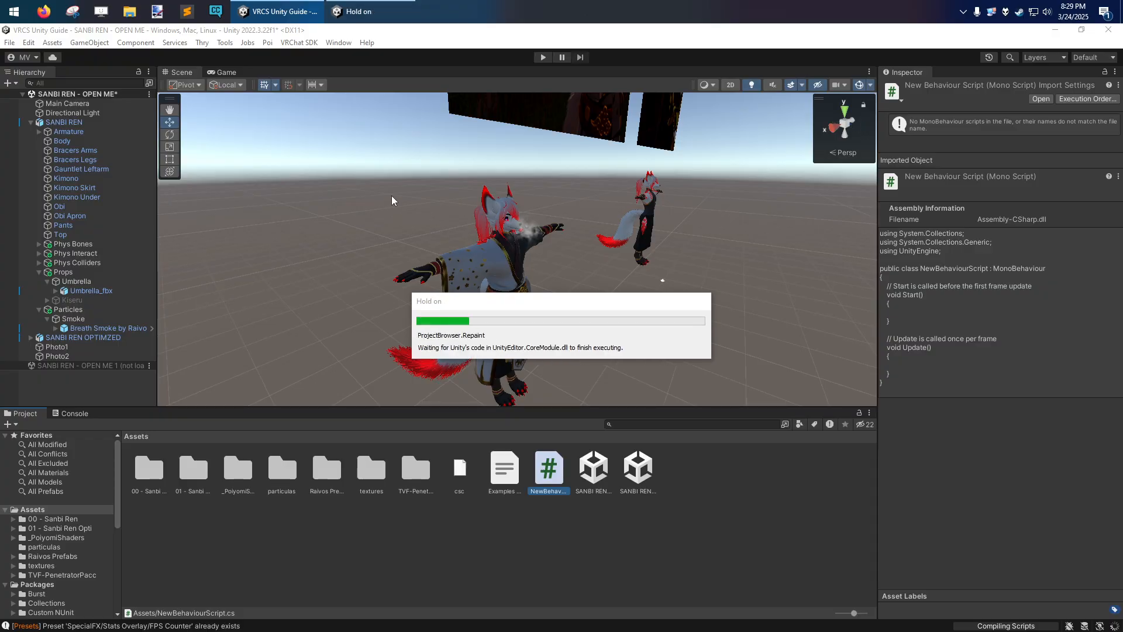
Step: Bring up the Console, enlarge its area and filter out the info logs while listing warnings and errors
{"action": "left_click", "coordinate": [75, 414]}
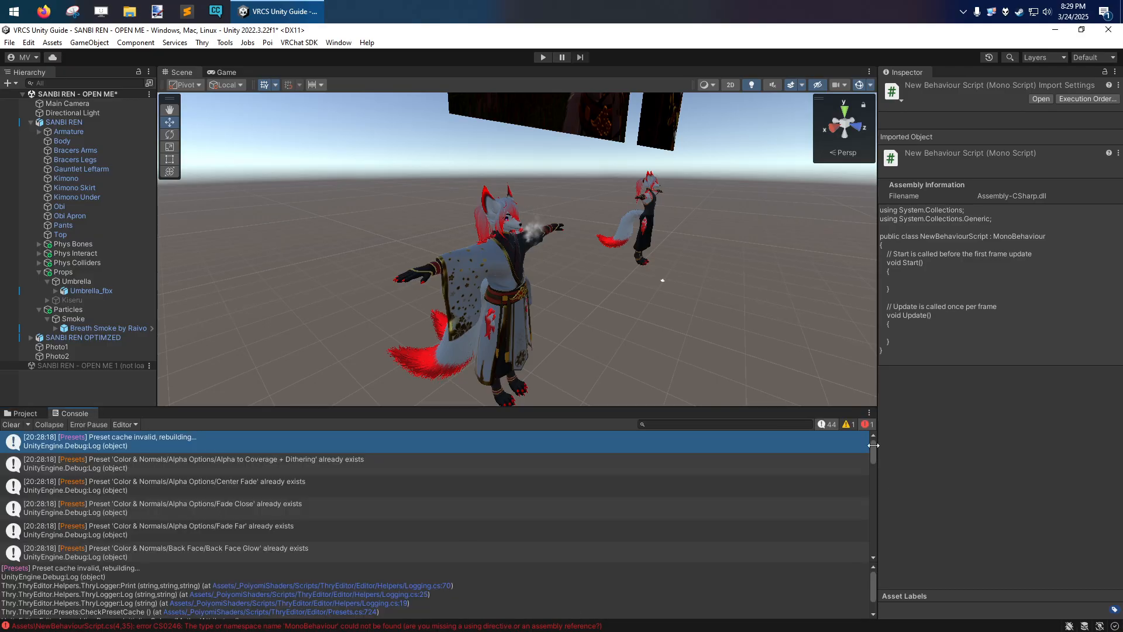
{"action": "left_click_drag", "start_coordinate": [834, 407], "coordinate": [819, 336]}
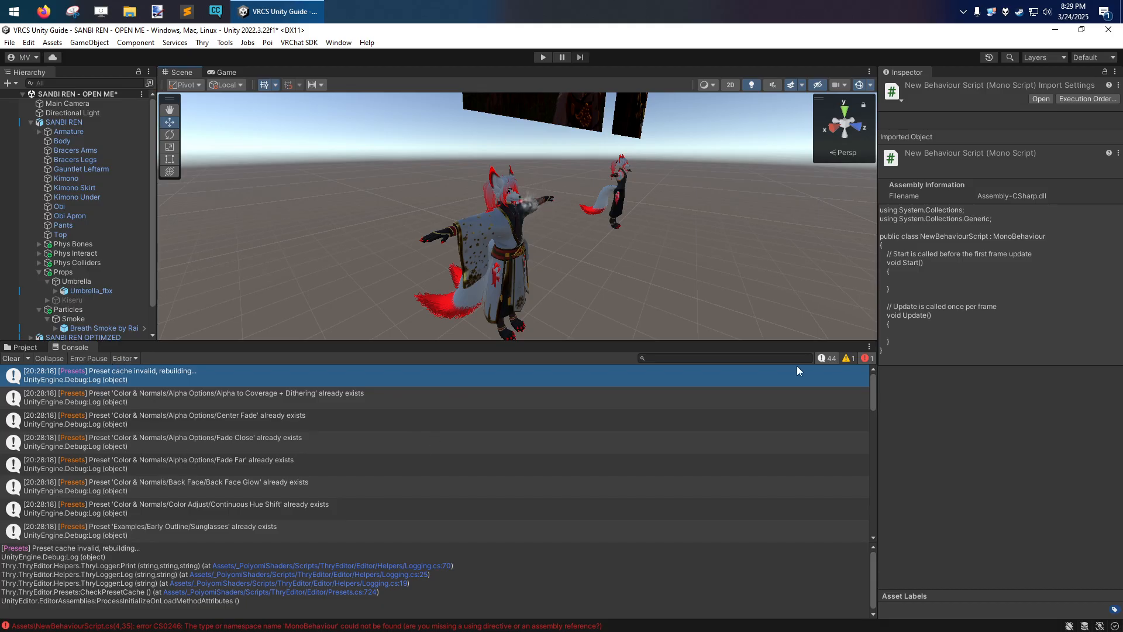
{"action": "left_click", "coordinate": [824, 359]}
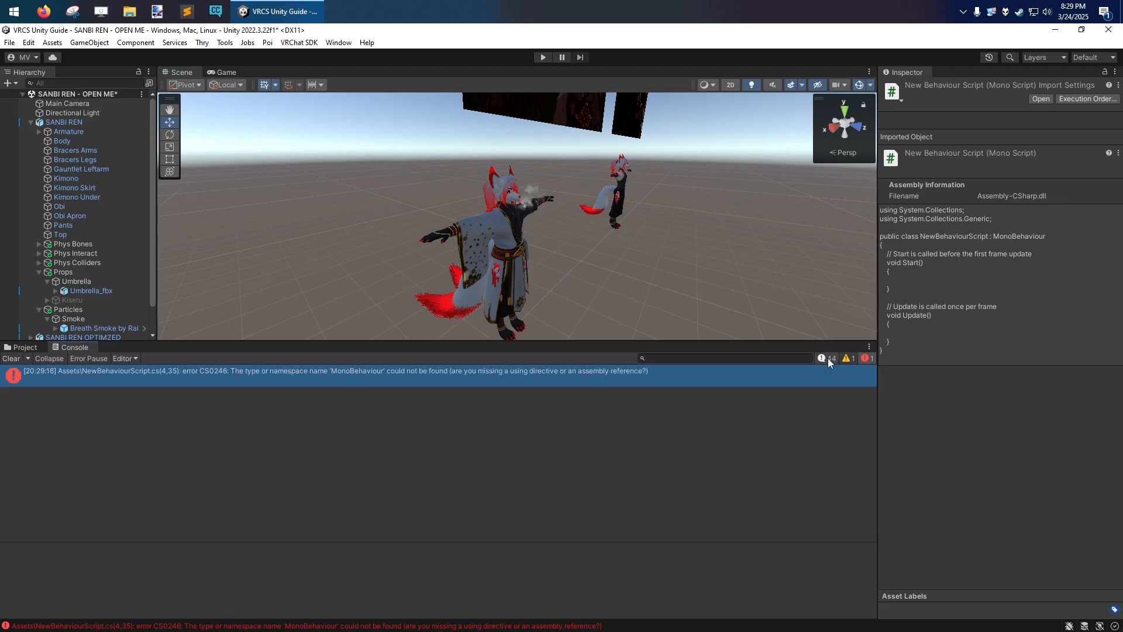
{"action": "left_click", "coordinate": [847, 359]}
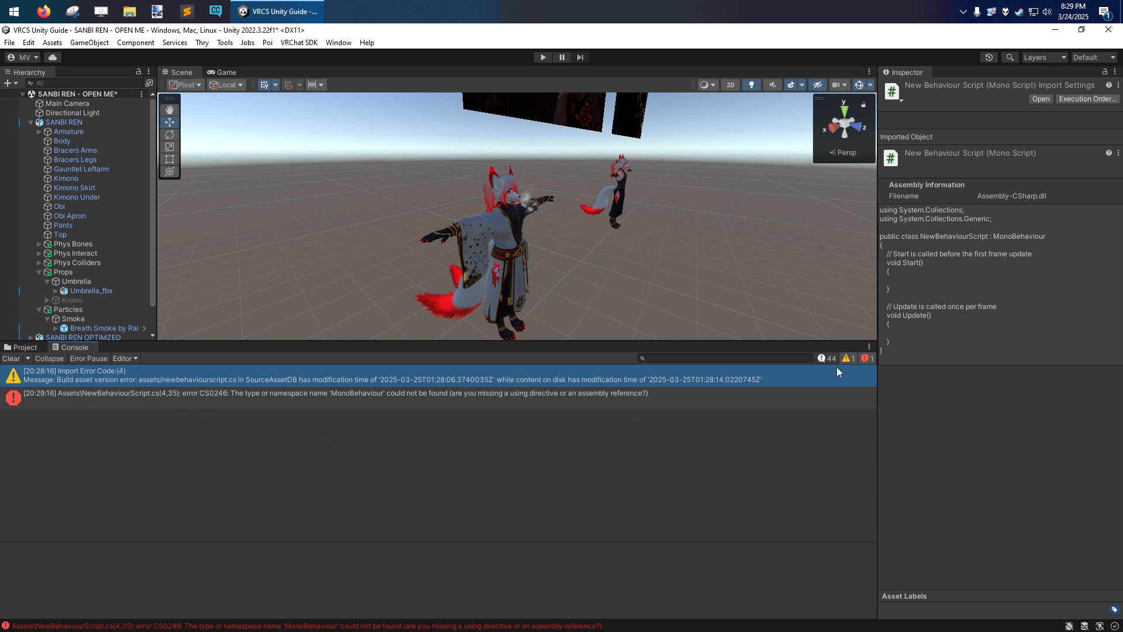
Step: Compare the import warning with the NewBehaviourScript.cs compiler error and examine the error's CS0246 code in the detail text
{"action": "left_click", "coordinate": [237, 393]}
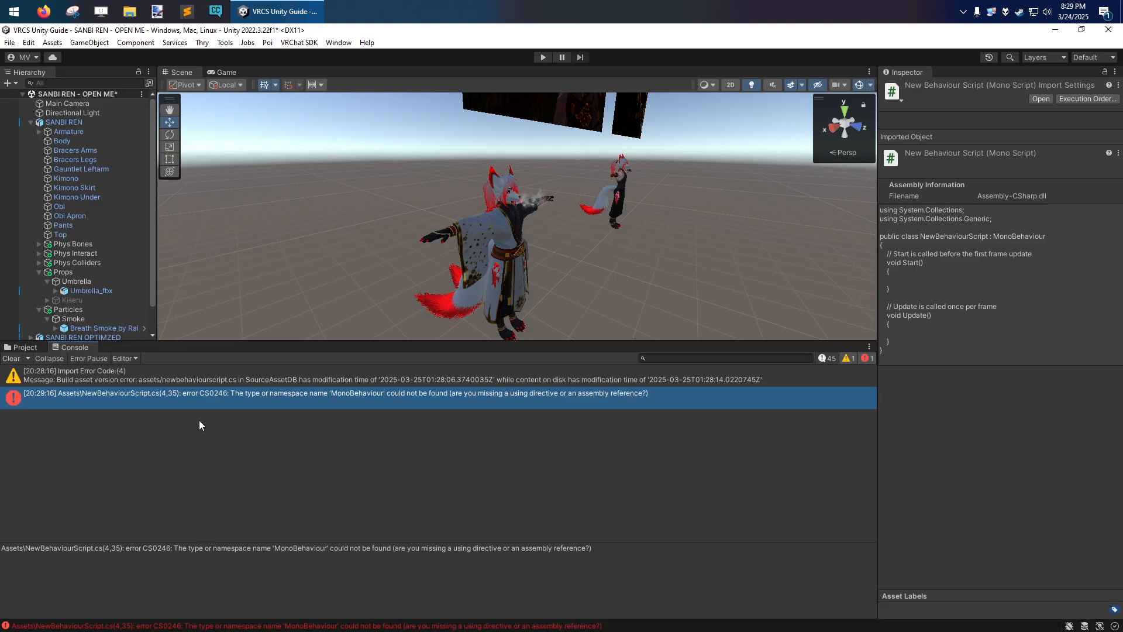
{"action": "left_click", "coordinate": [176, 377]}
{"action": "left_click", "coordinate": [181, 395]}
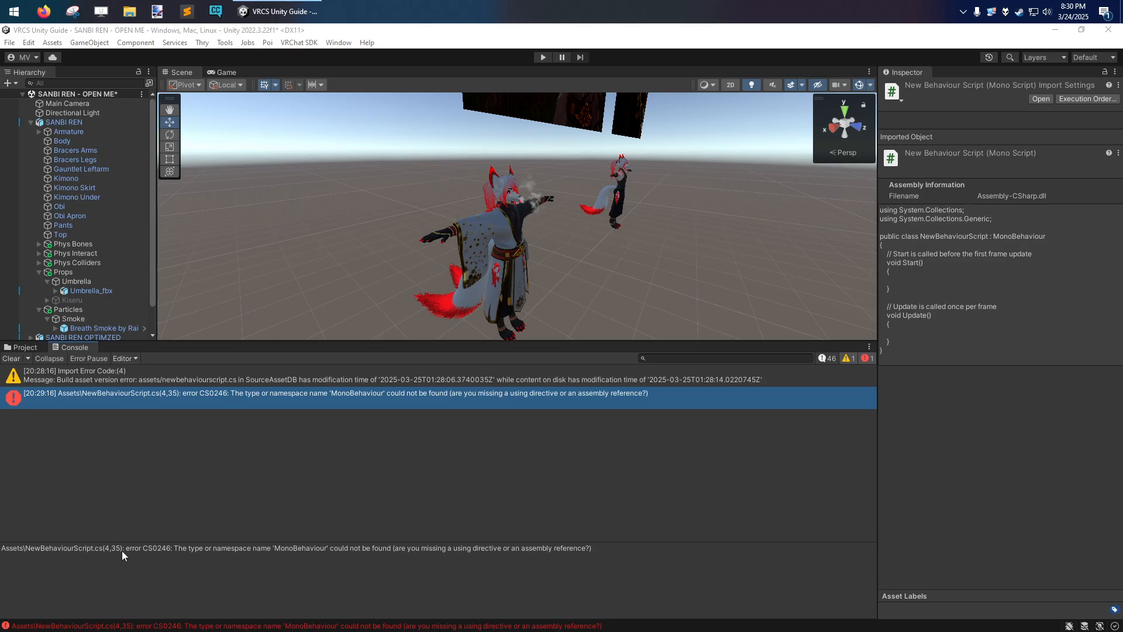
{"action": "left_click_drag", "start_coordinate": [127, 549], "coordinate": [353, 541]}
{"action": "left_click", "coordinate": [177, 548]}
{"action": "left_click", "coordinate": [214, 550]}
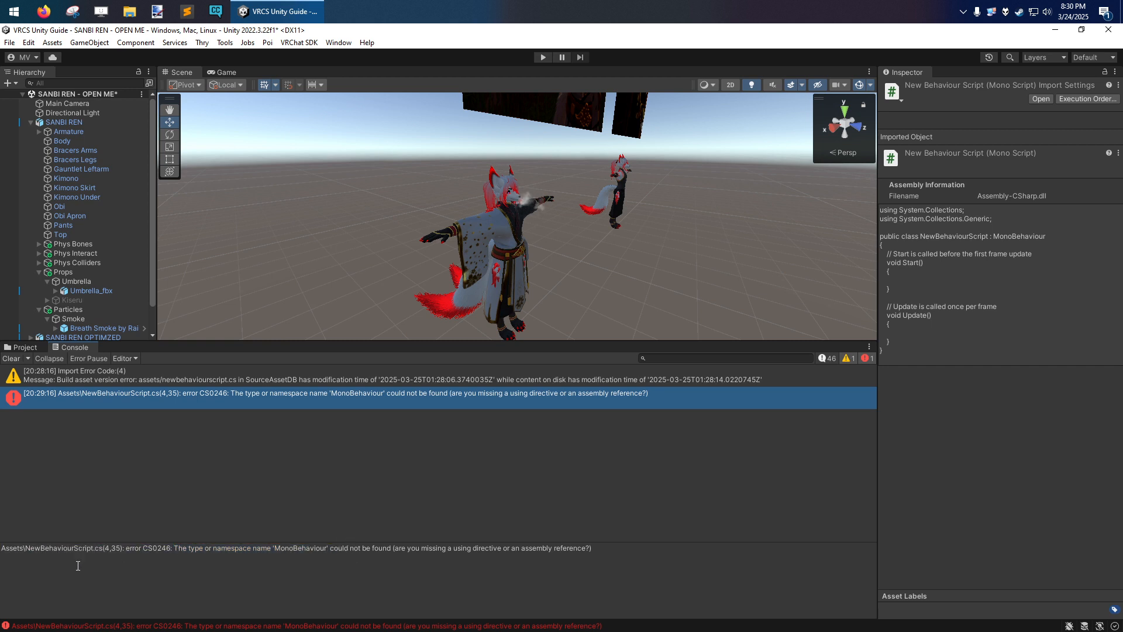
Step: Examine the error's file path, line number, MonoBehaviour type name and missing-directive hint in the Console detail text
{"action": "double_click", "coordinate": [48, 549]}
{"action": "double_click", "coordinate": [6, 549]}
{"action": "double_click", "coordinate": [50, 550]}
{"action": "double_click", "coordinate": [99, 549]}
{"action": "double_click", "coordinate": [108, 550]}
{"action": "double_click", "coordinate": [309, 550]}
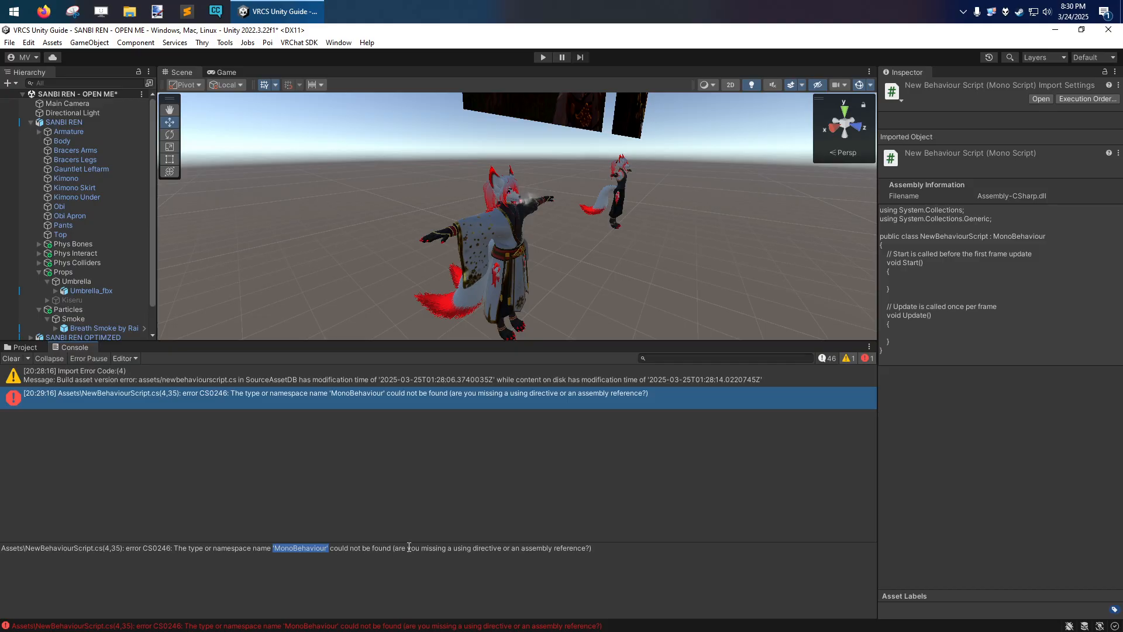
{"action": "double_click", "coordinate": [434, 550]}
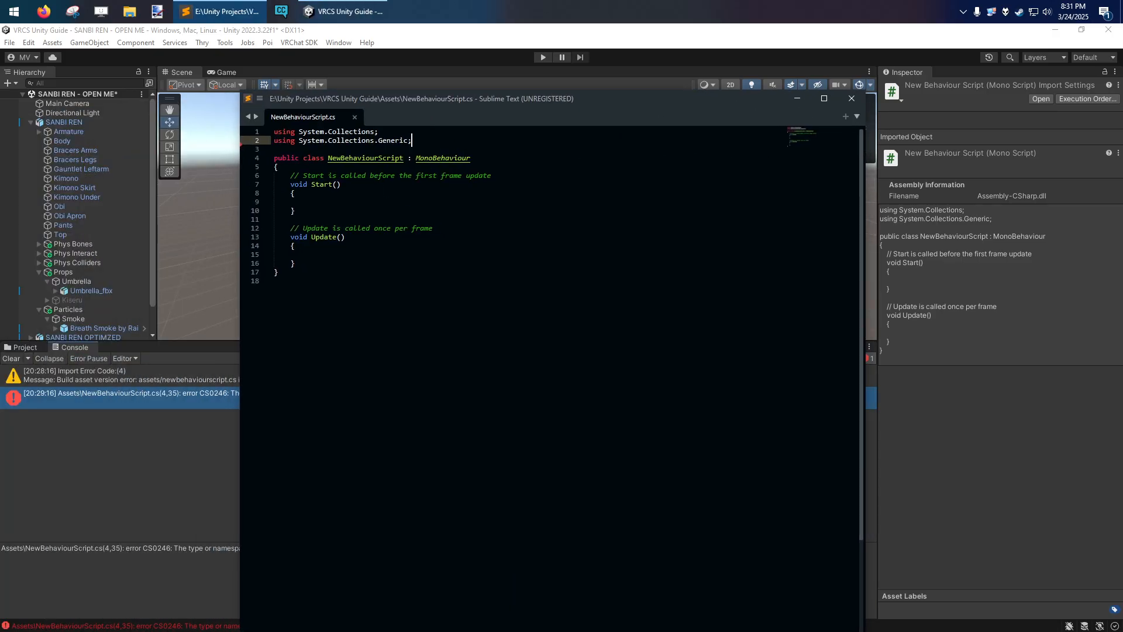
Step: In Sublime Text, undo the removal of 'using UnityEngine;' from NewBehaviourScript.cs and check the MonoBehaviour and UnityEngine names
{"action": "key", "text": "ctrl+z"}
{"action": "left_click", "coordinate": [346, 149]}
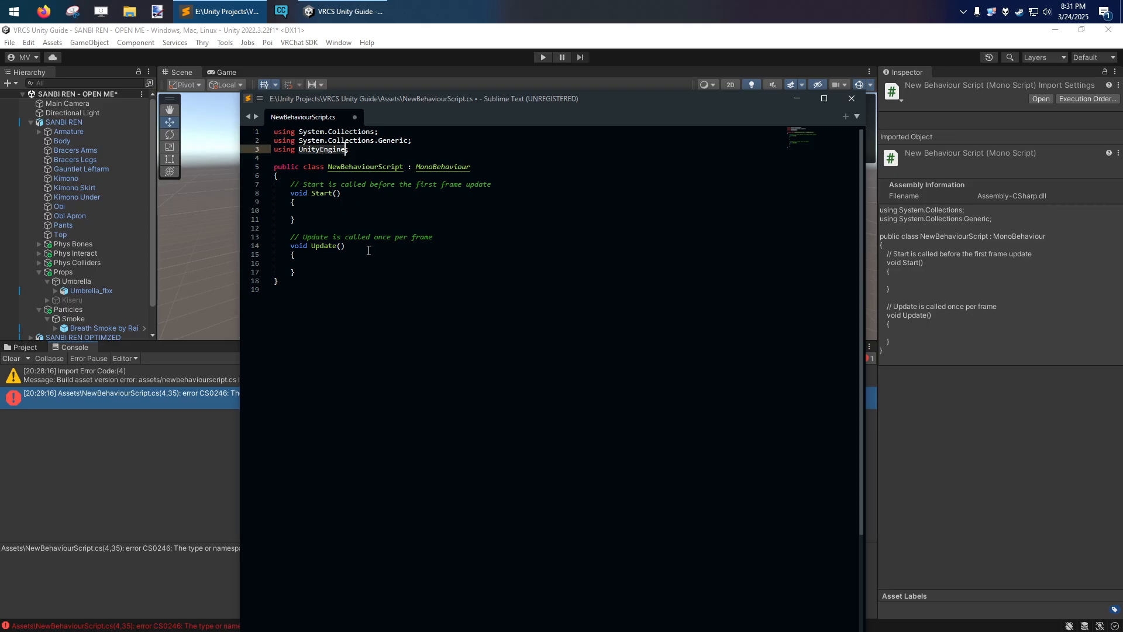
{"action": "left_click_drag", "start_coordinate": [420, 99], "coordinate": [625, 123]}
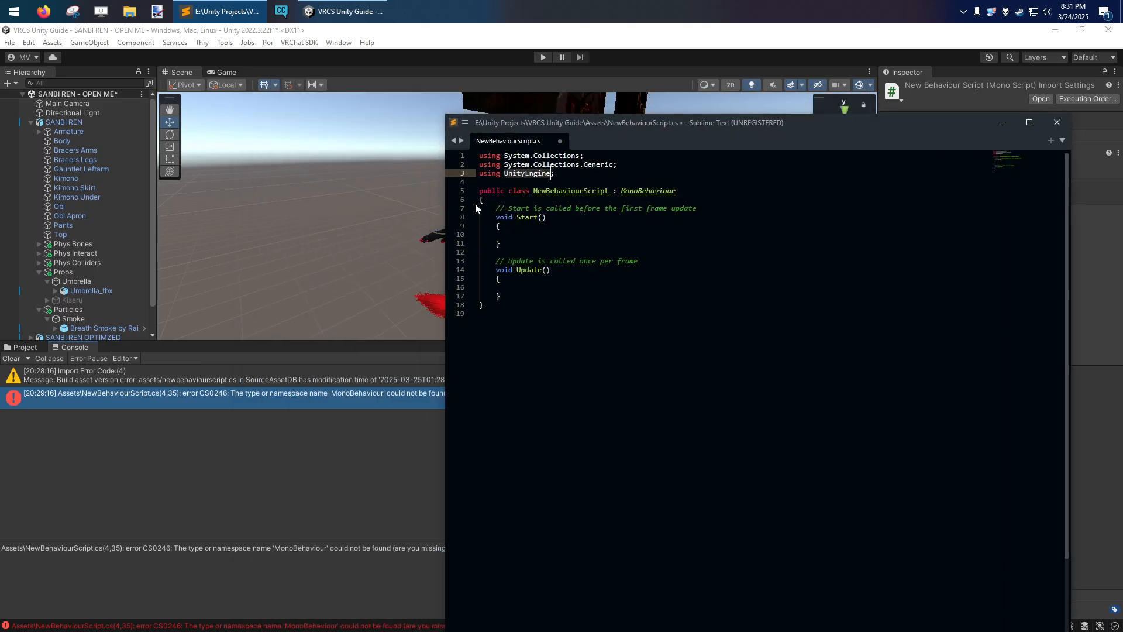
{"action": "double_click", "coordinate": [646, 192]}
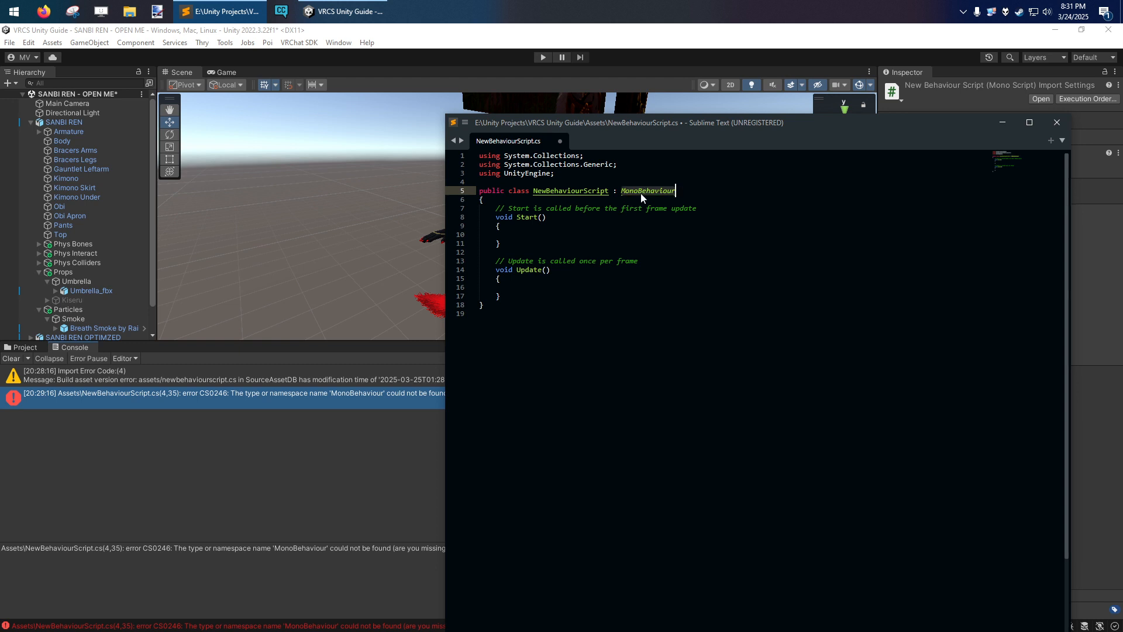
{"action": "double_click", "coordinate": [527, 174]}
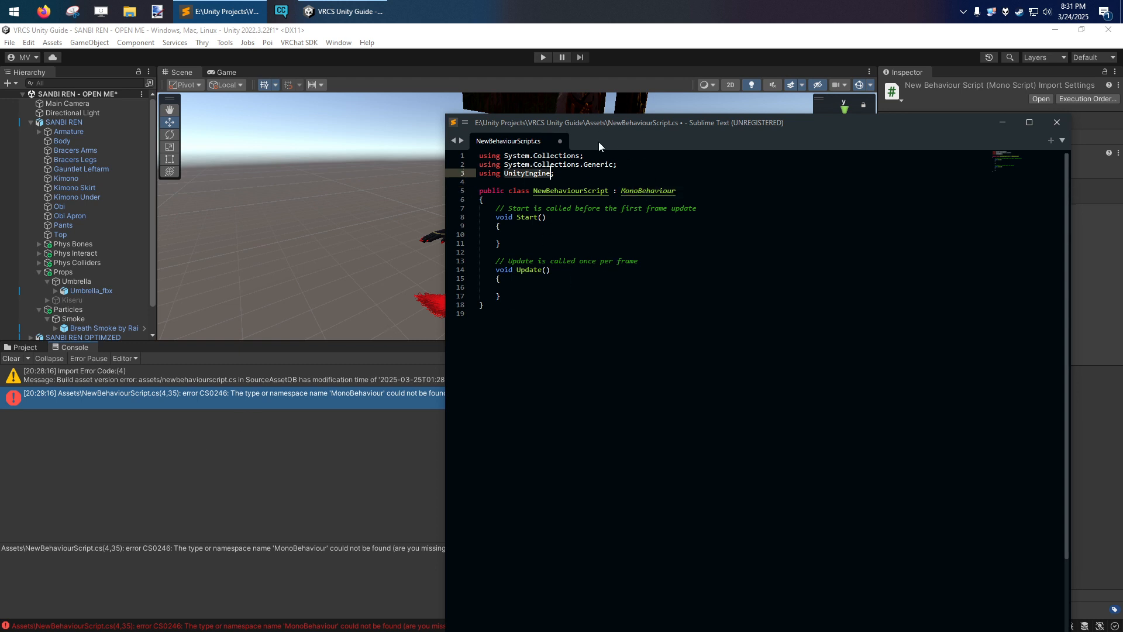
{"action": "left_click_drag", "start_coordinate": [598, 142], "coordinate": [833, 312]}
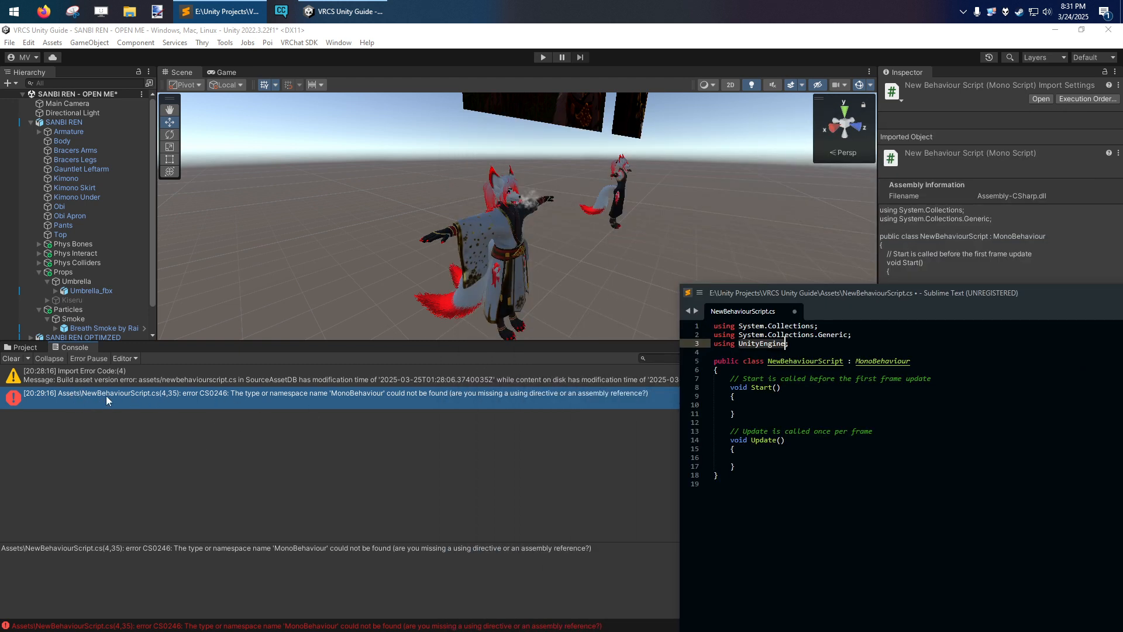
Step: Take the restored 'using UnityEngine;' line back out of the script and match the error's position (4,35) to line 4
{"action": "left_click", "coordinate": [108, 550]}
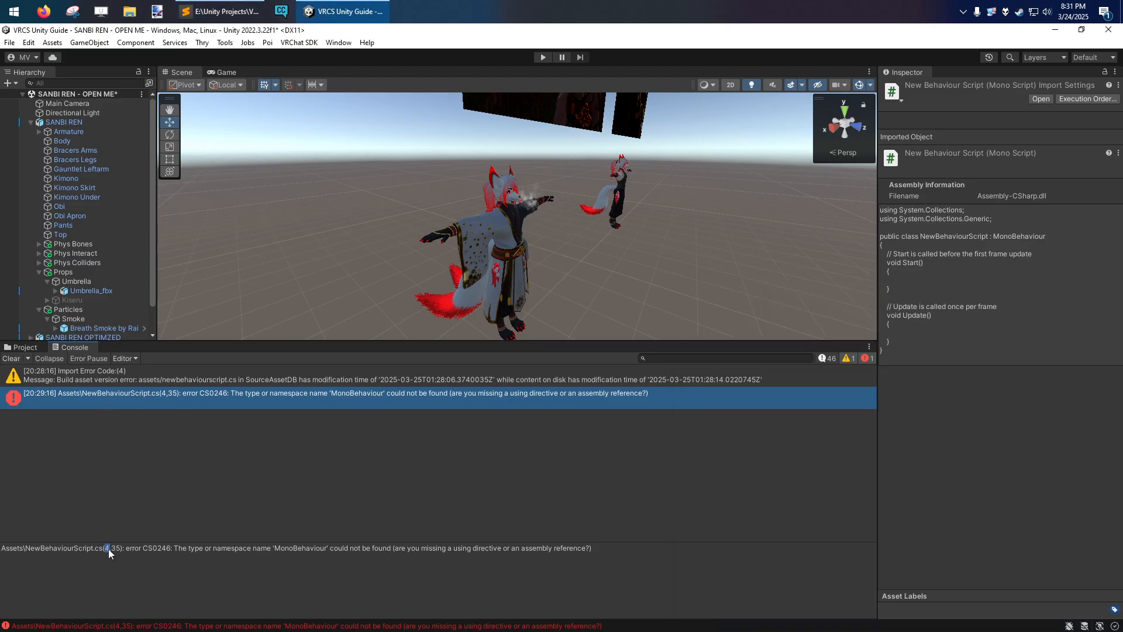
{"action": "left_click_drag", "start_coordinate": [115, 550], "coordinate": [122, 549]}
{"action": "left_click", "coordinate": [225, 12]}
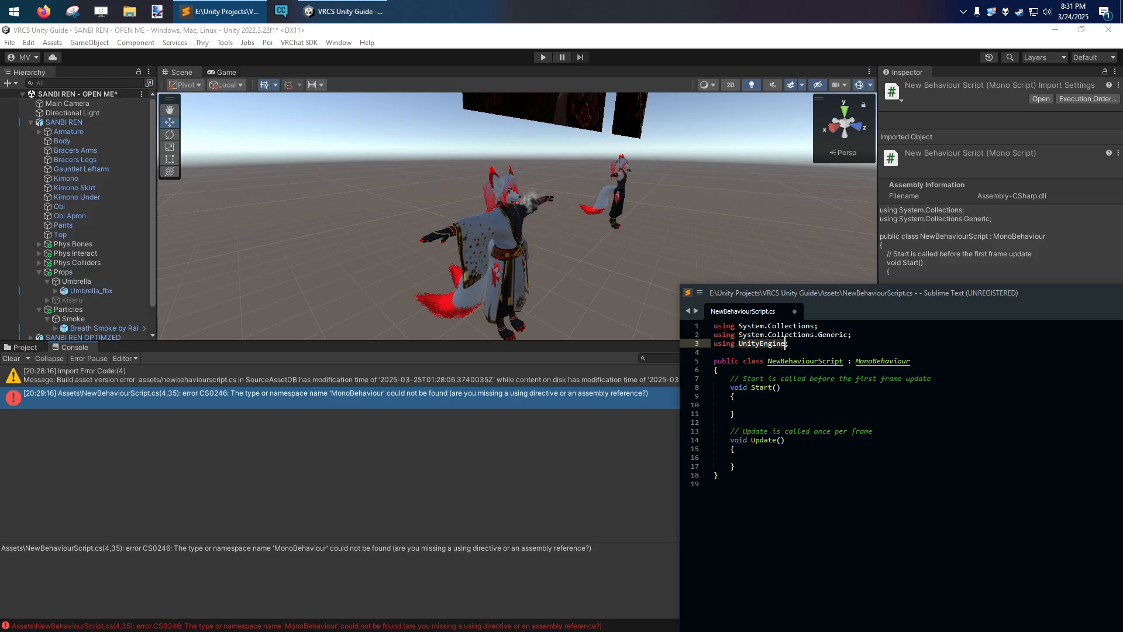
{"action": "key", "text": "ctrl+z"}
{"action": "left_click", "coordinate": [785, 352]}
{"action": "left_click", "coordinate": [711, 352]}
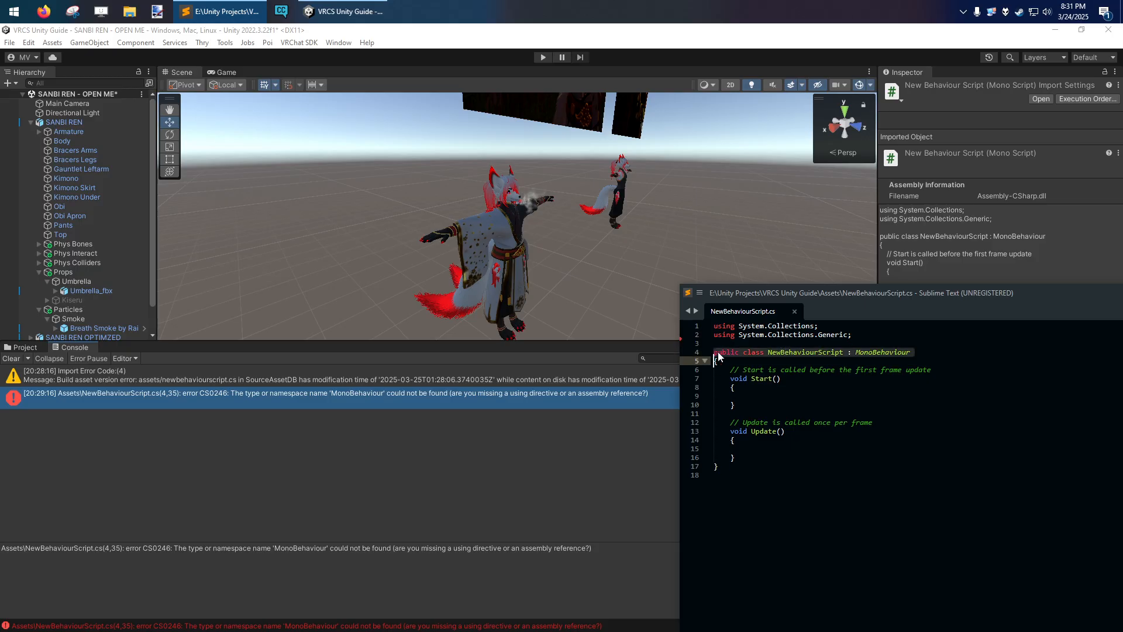
{"action": "left_click", "coordinate": [772, 353]}
{"action": "left_click_drag", "start_coordinate": [829, 317], "coordinate": [616, 172]}
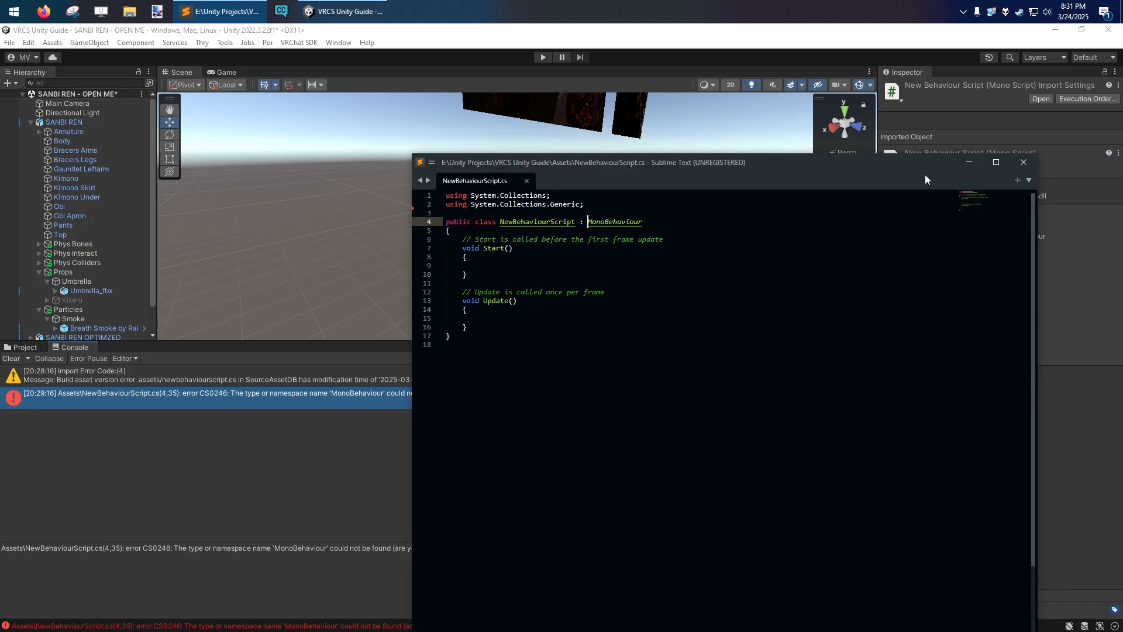
{"action": "left_click", "coordinate": [970, 161]}
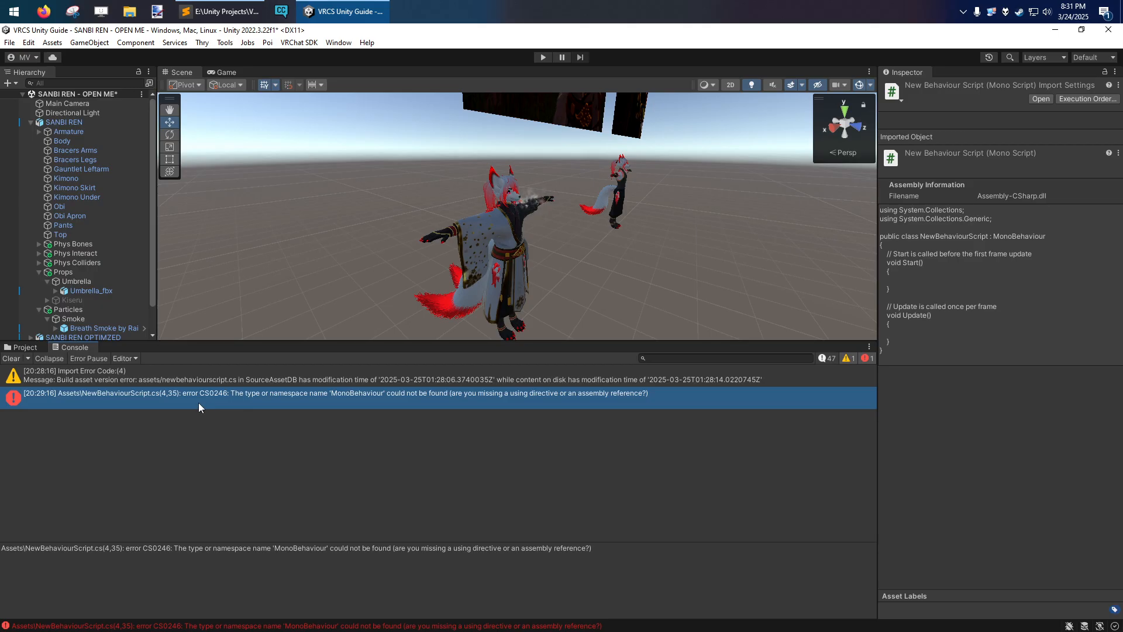
Step: Review the Console's warning and error entries again and recheck NewBehaviourScript.cs in Sublime Text before hiding it
{"action": "left_click", "coordinate": [219, 380]}
{"action": "left_click", "coordinate": [216, 393]}
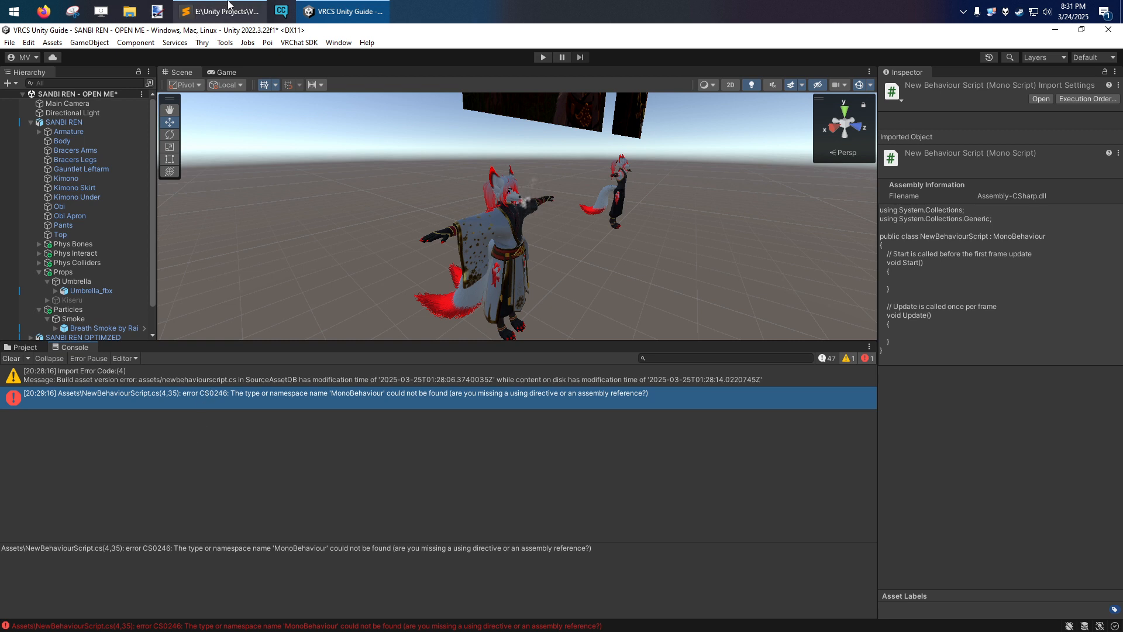
{"action": "mouse_move", "coordinate": [228, 6]}
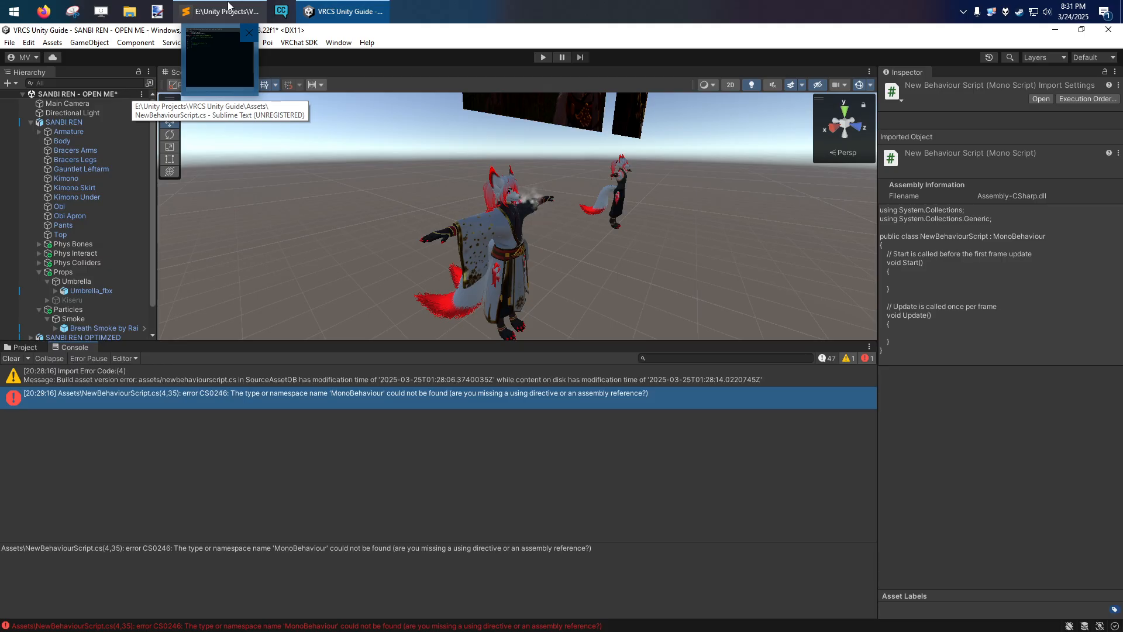
{"action": "left_click", "coordinate": [243, 9]}
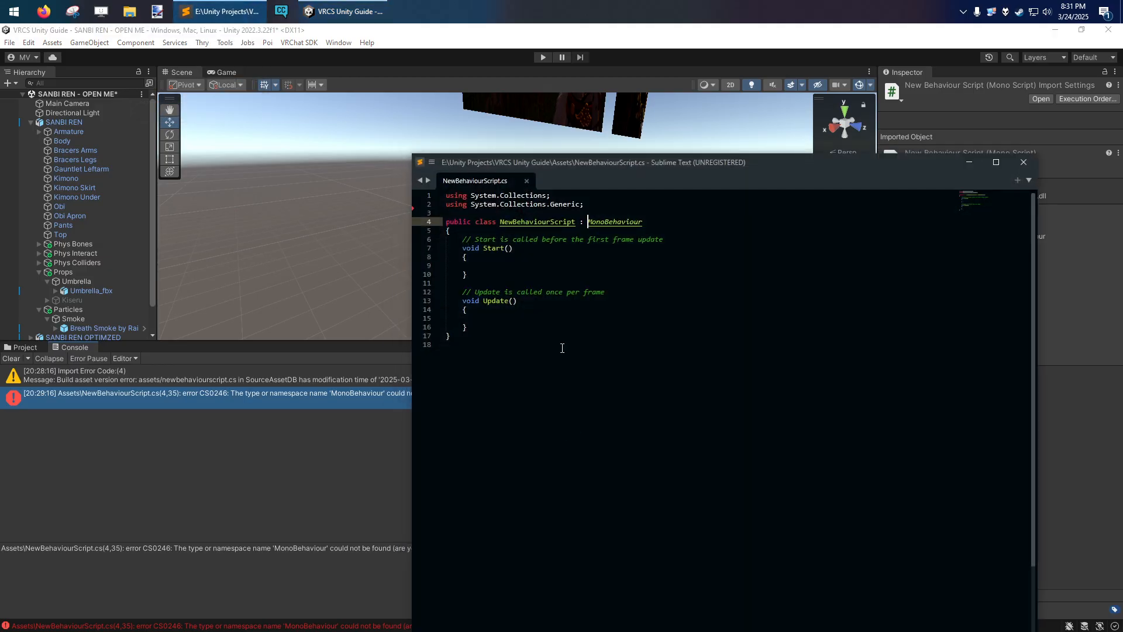
{"action": "left_click", "coordinate": [969, 162]}
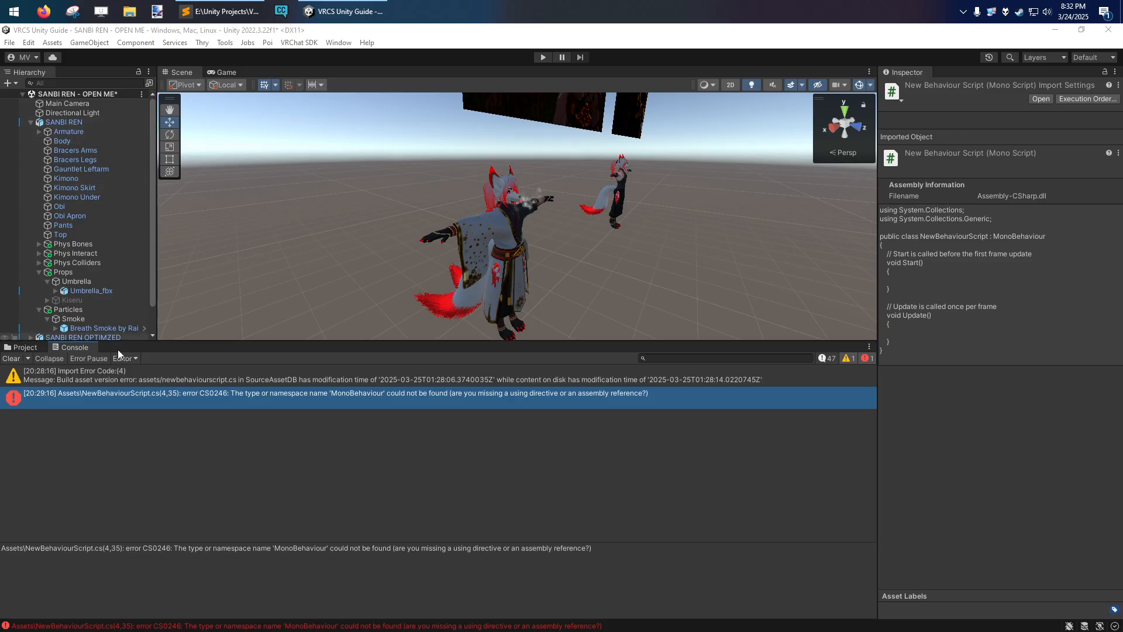
Step: Return to the project's assets and browse the _PoiyomiShaders and 01 - Sanbi Ren Opti folders
{"action": "left_click", "coordinate": [22, 347]}
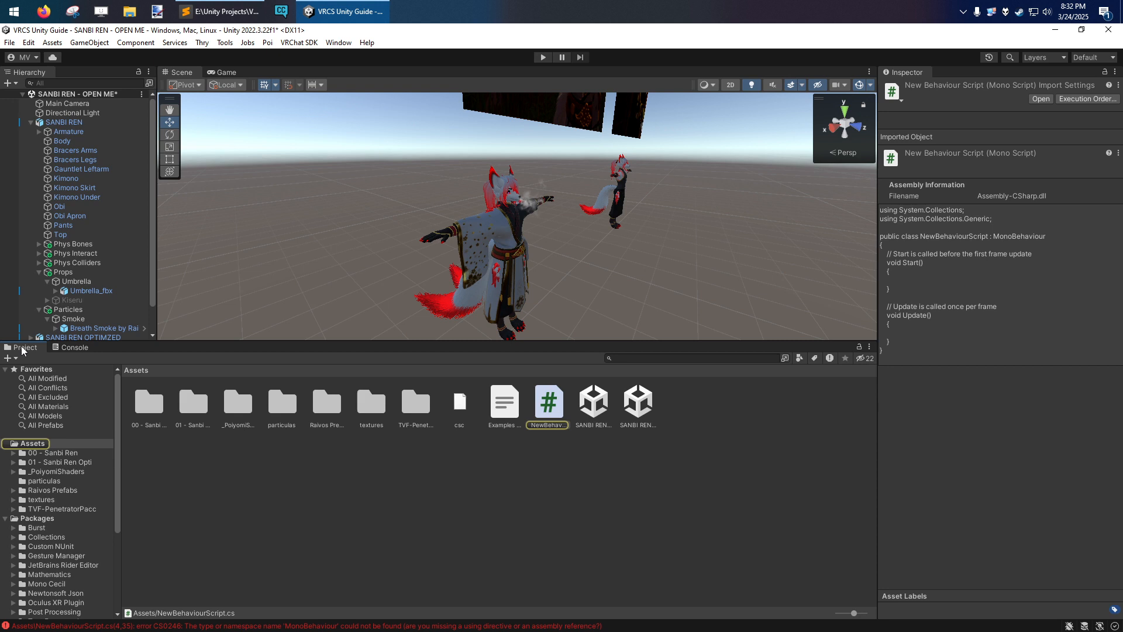
{"action": "left_click", "coordinate": [47, 471]}
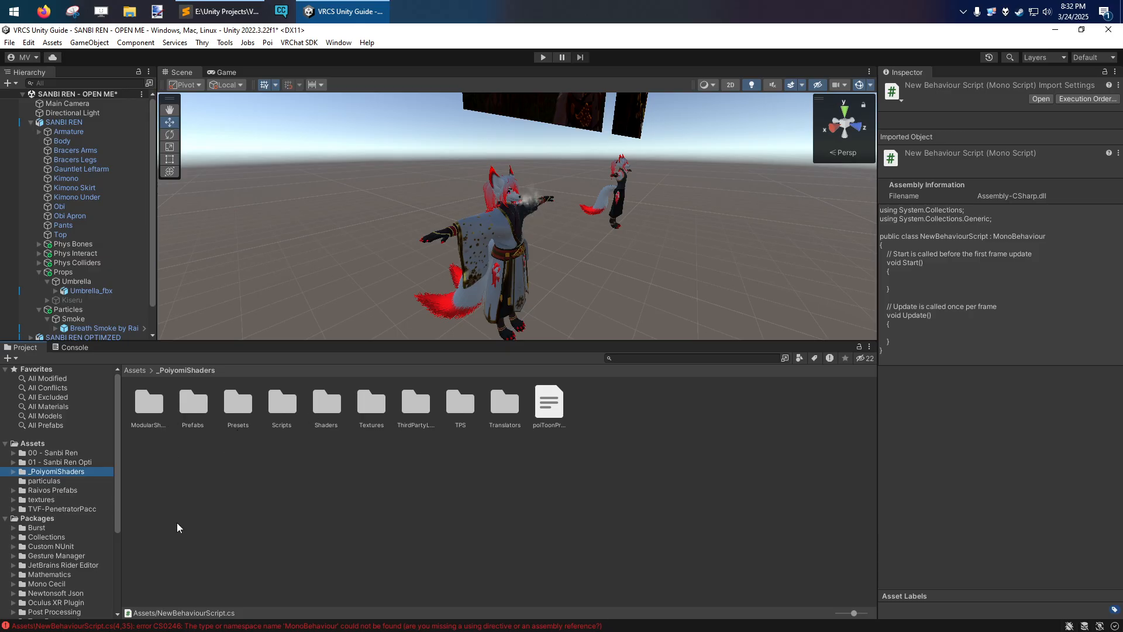
{"action": "left_click", "coordinate": [168, 484]}
{"action": "left_click", "coordinate": [83, 463]}
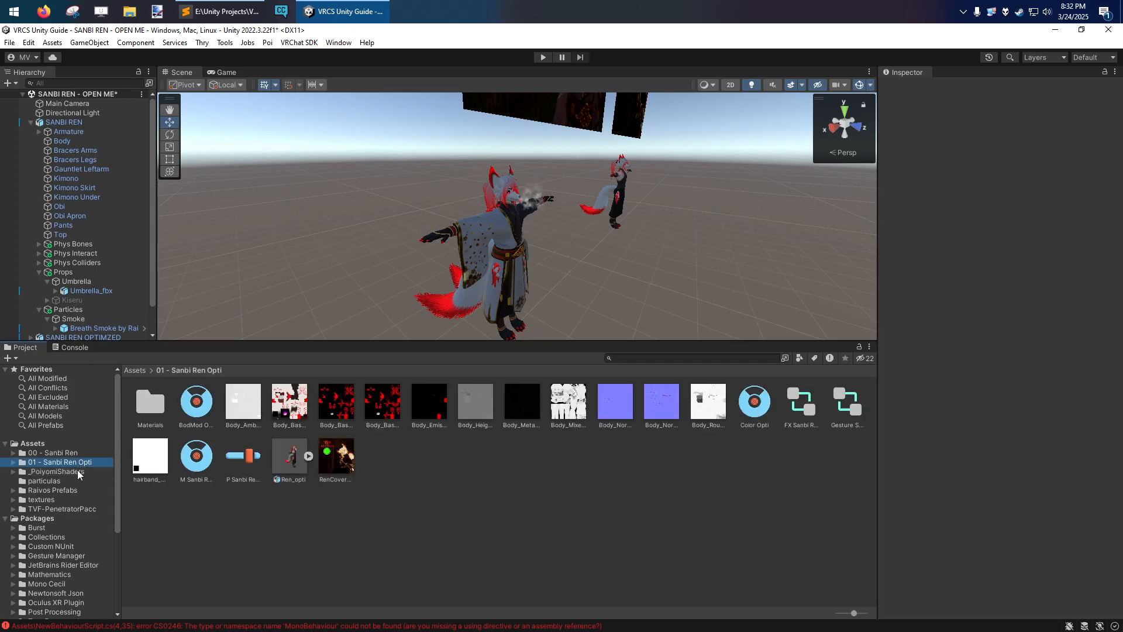
Step: Open the _PoiyomiShaders folder, glance at the Console, and adjust the lower panel's height to leave more room for the Scene view
{"action": "left_click", "coordinate": [78, 471]}
{"action": "left_click", "coordinate": [75, 348]}
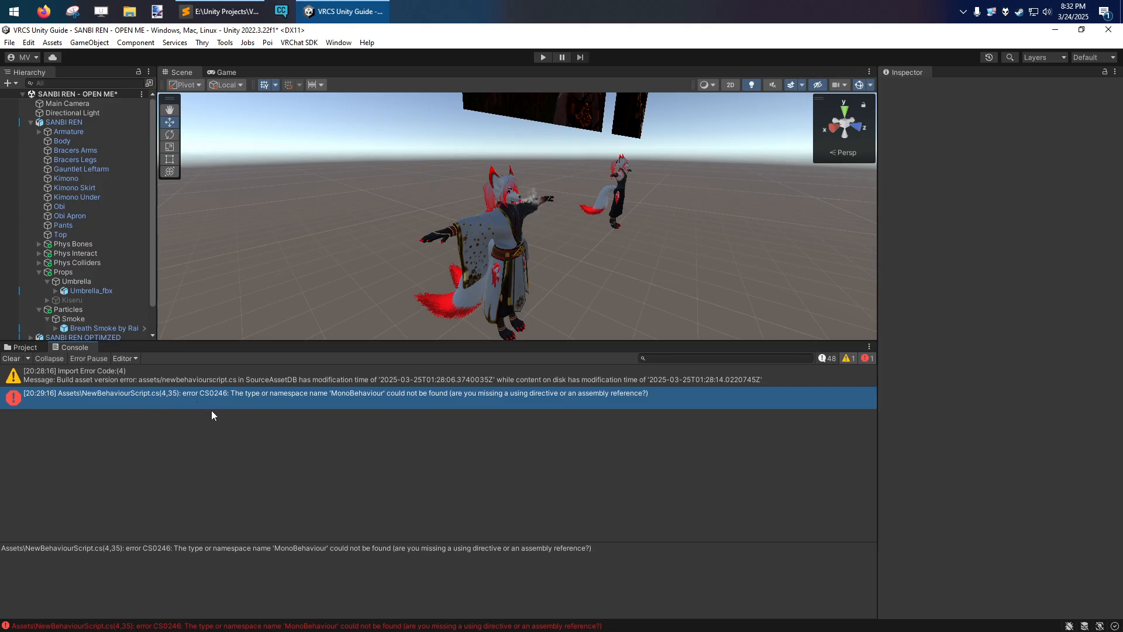
{"action": "left_click", "coordinate": [25, 347]}
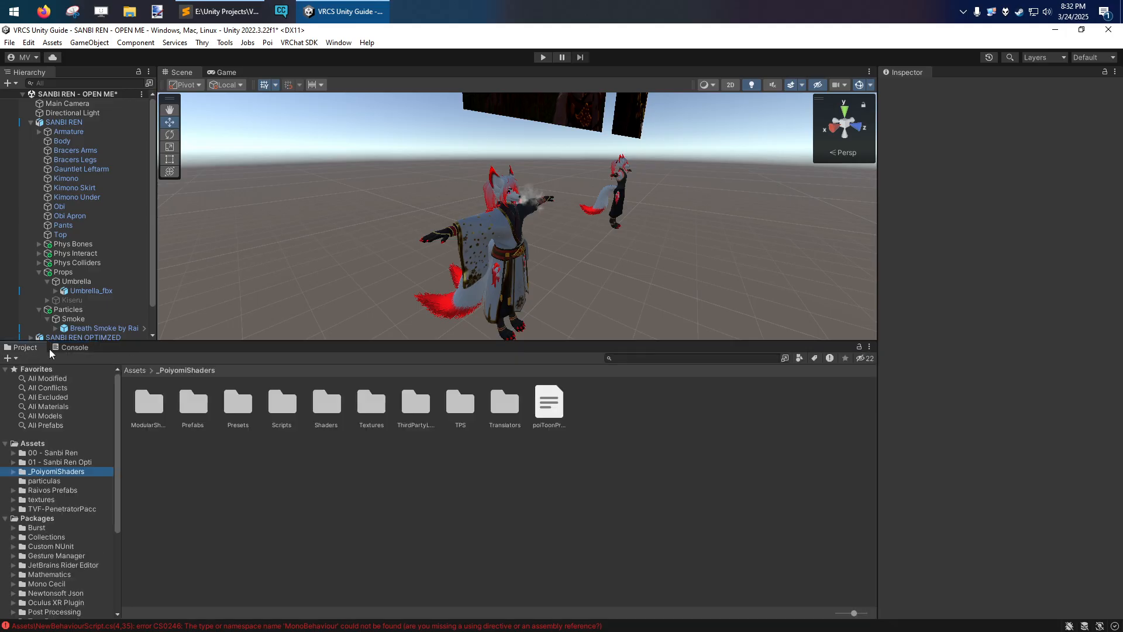
{"action": "left_click_drag", "start_coordinate": [119, 349], "coordinate": [119, 423]}
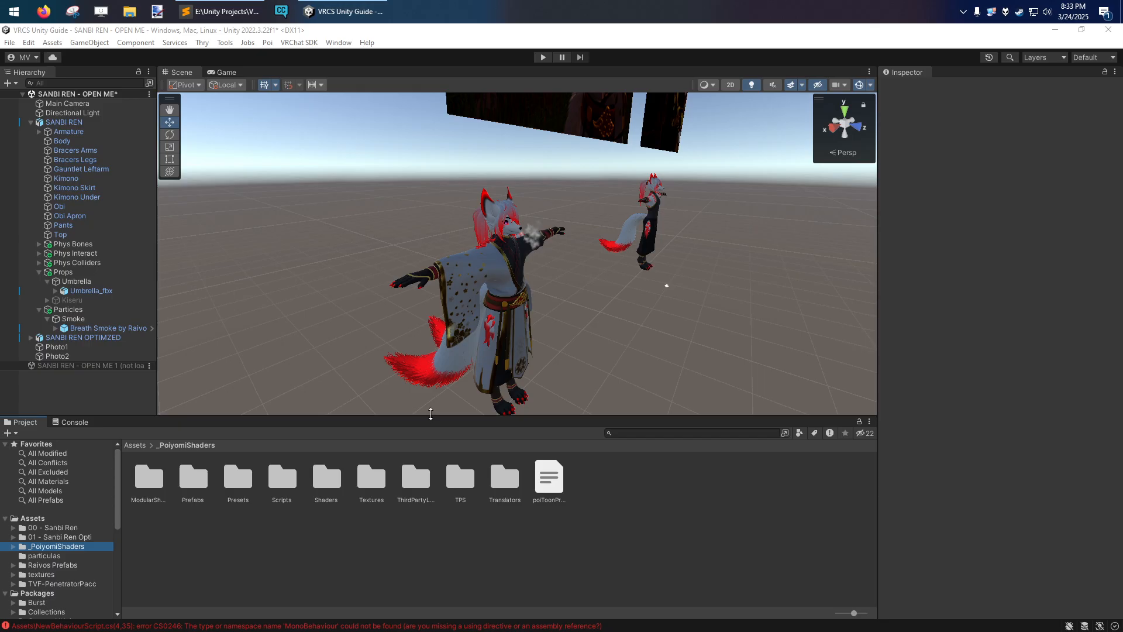
{"action": "left_click_drag", "start_coordinate": [431, 414], "coordinate": [431, 386]}
Step: Hide and reshow the error entries in the Console, clear its log, and select the remaining MonoBehaviour error
{"action": "left_click", "coordinate": [69, 395]}
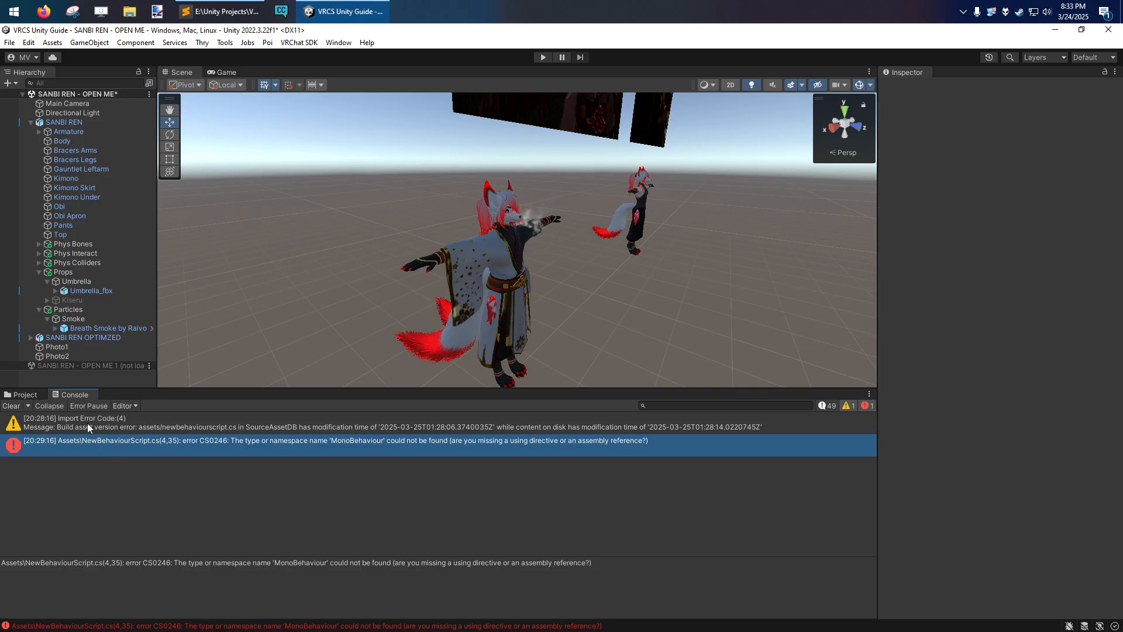
{"action": "left_click", "coordinate": [864, 408]}
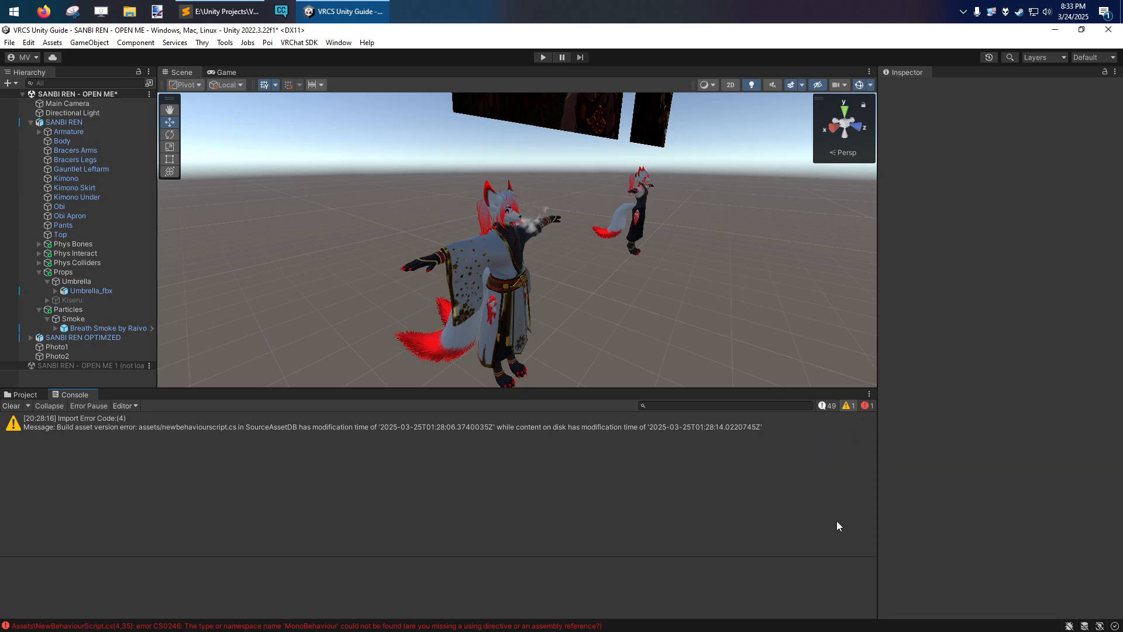
{"action": "left_click", "coordinate": [868, 409]}
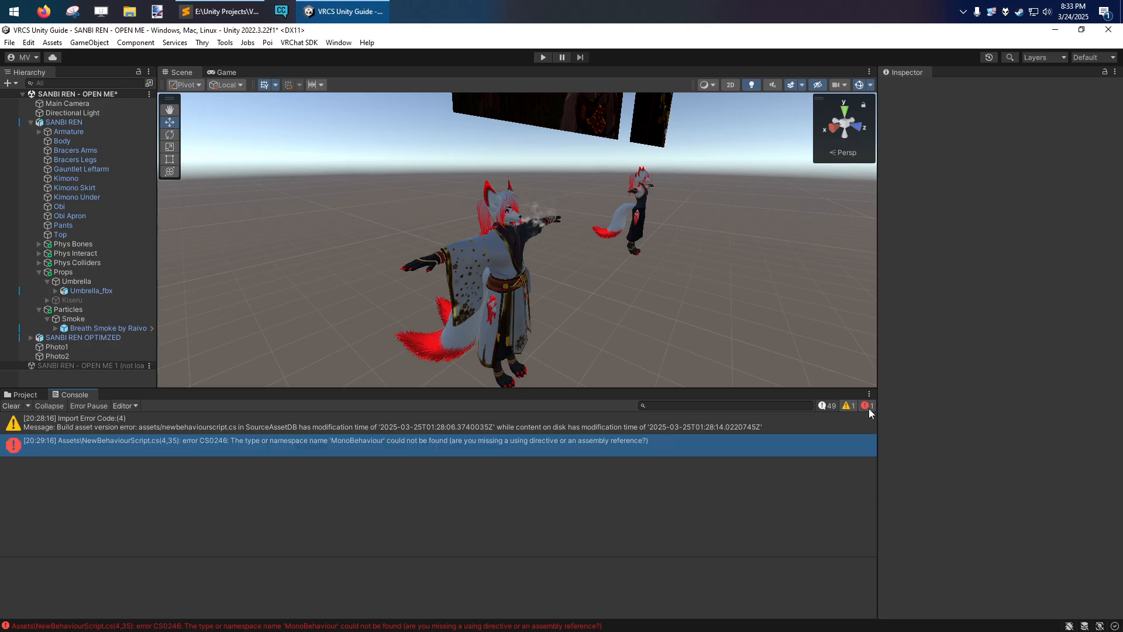
{"action": "left_click", "coordinate": [13, 406]}
{"action": "left_click", "coordinate": [99, 420]}
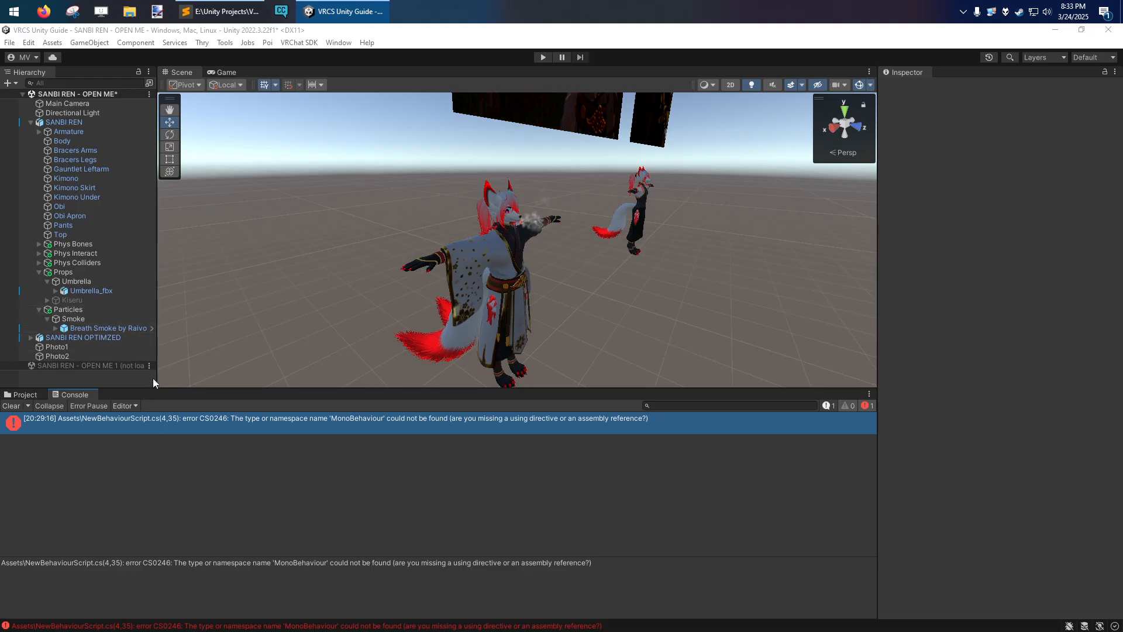
Step: Delete NewBehaviourScript.cs from the Assets folder and check the Console for the script error
{"action": "left_click_drag", "start_coordinate": [164, 388], "coordinate": [164, 382]}
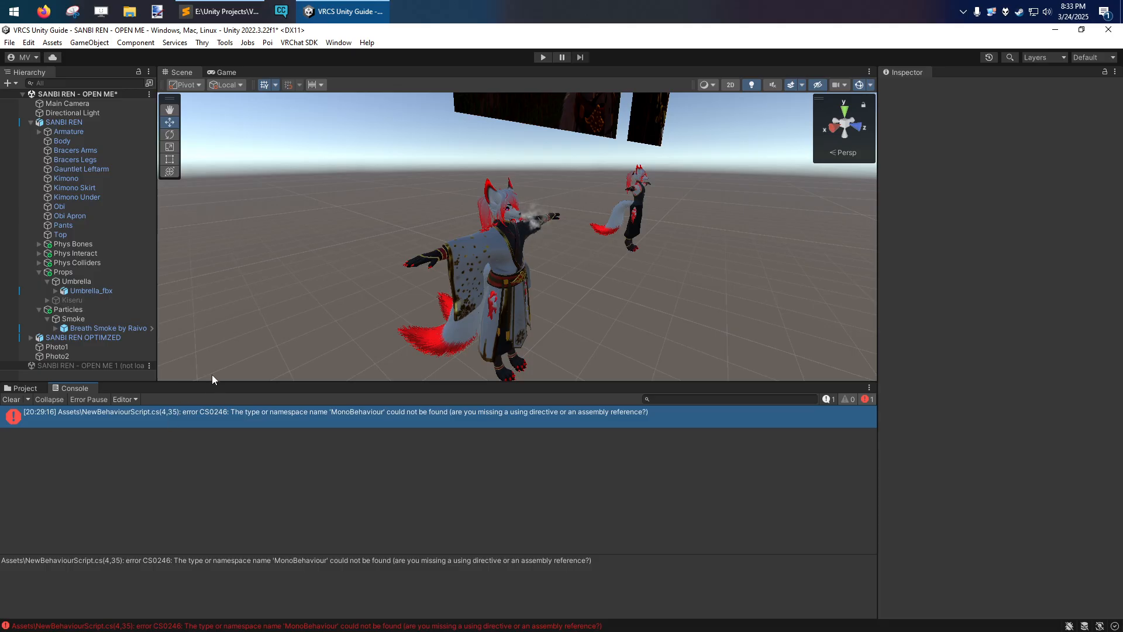
{"action": "left_click_drag", "start_coordinate": [212, 382], "coordinate": [212, 452]}
{"action": "right_click_drag", "start_coordinate": [264, 324], "coordinate": [326, 328]}
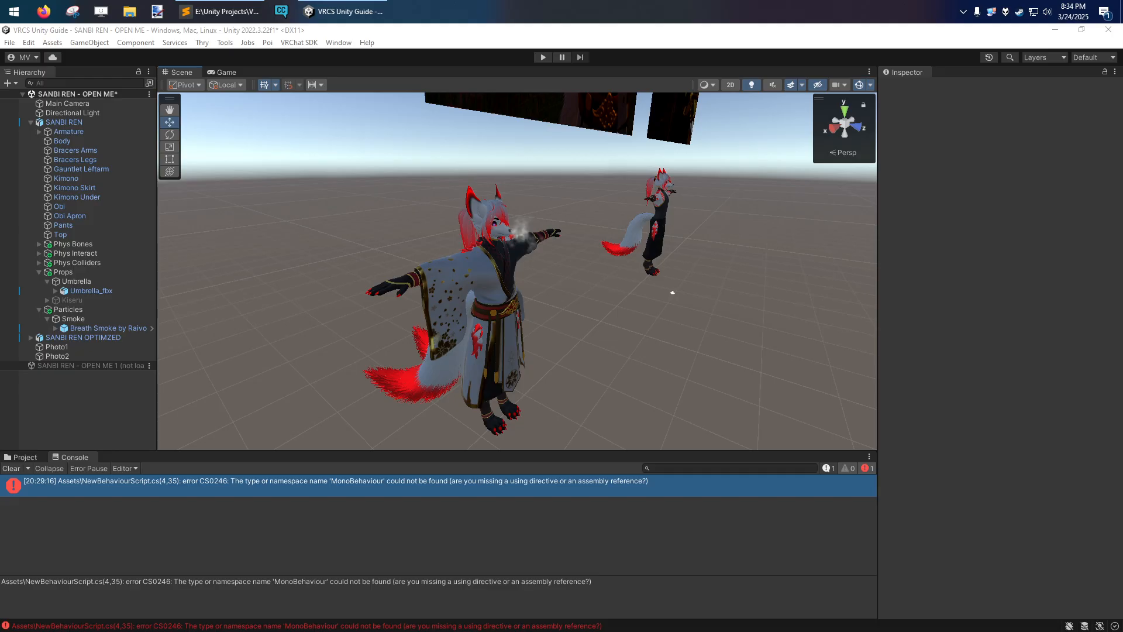
{"action": "left_click", "coordinate": [25, 456]}
{"action": "left_click", "coordinate": [549, 513]}
{"action": "key", "text": "Delete"}
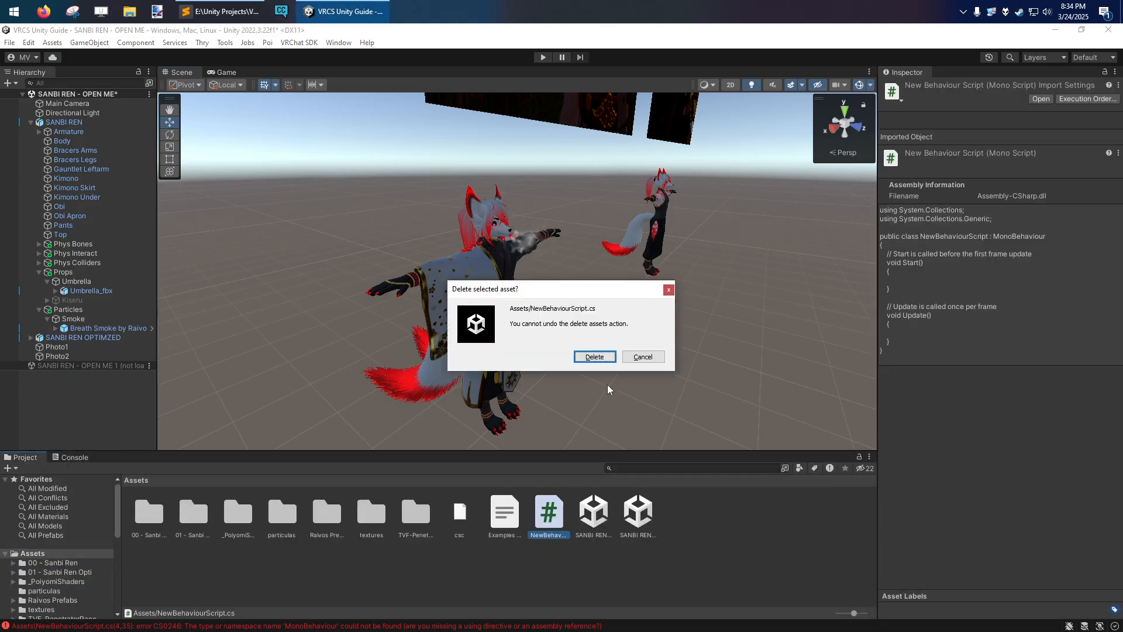
{"action": "left_click", "coordinate": [595, 356]}
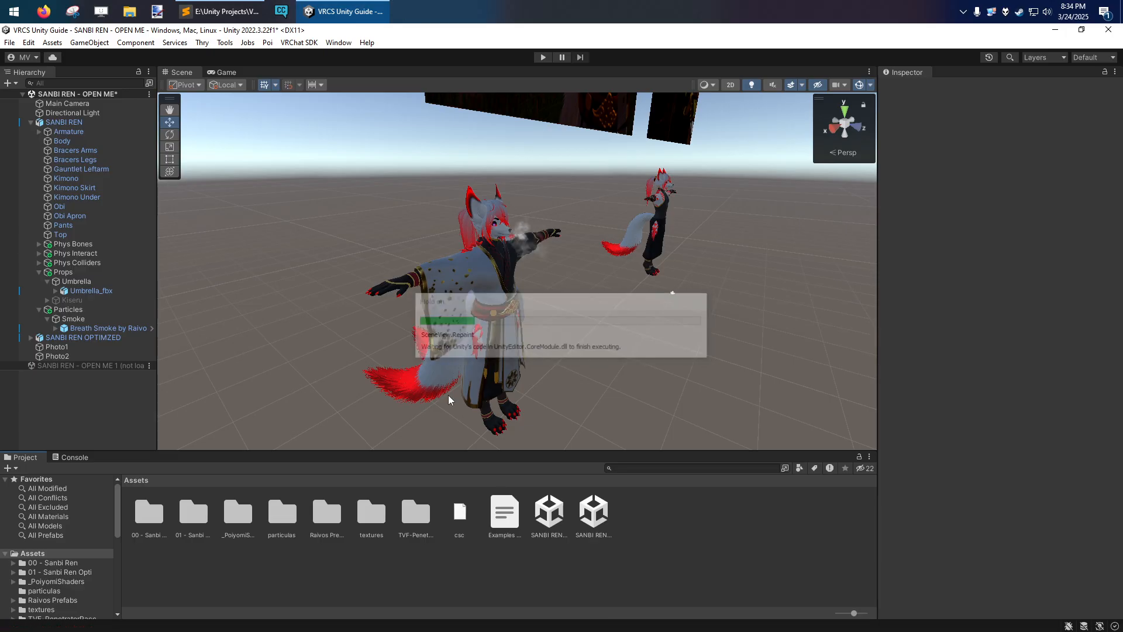
{"action": "left_click", "coordinate": [72, 458]}
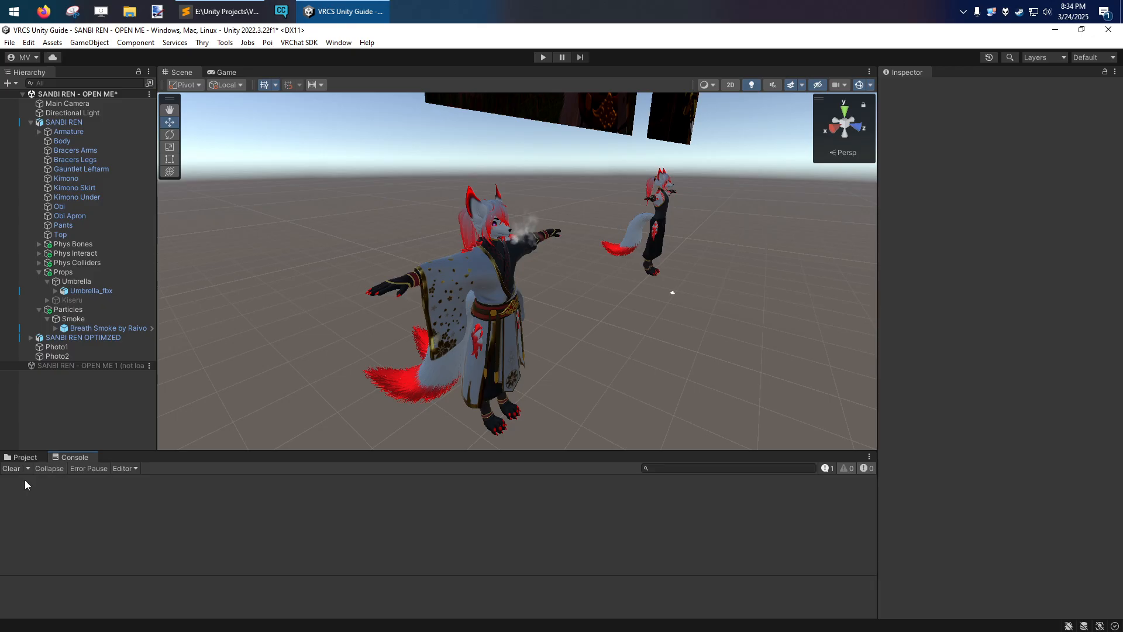
Step: Return to the Assets folder, reopen the Console, and readjust the height of the lower panel
{"action": "left_click", "coordinate": [22, 456]}
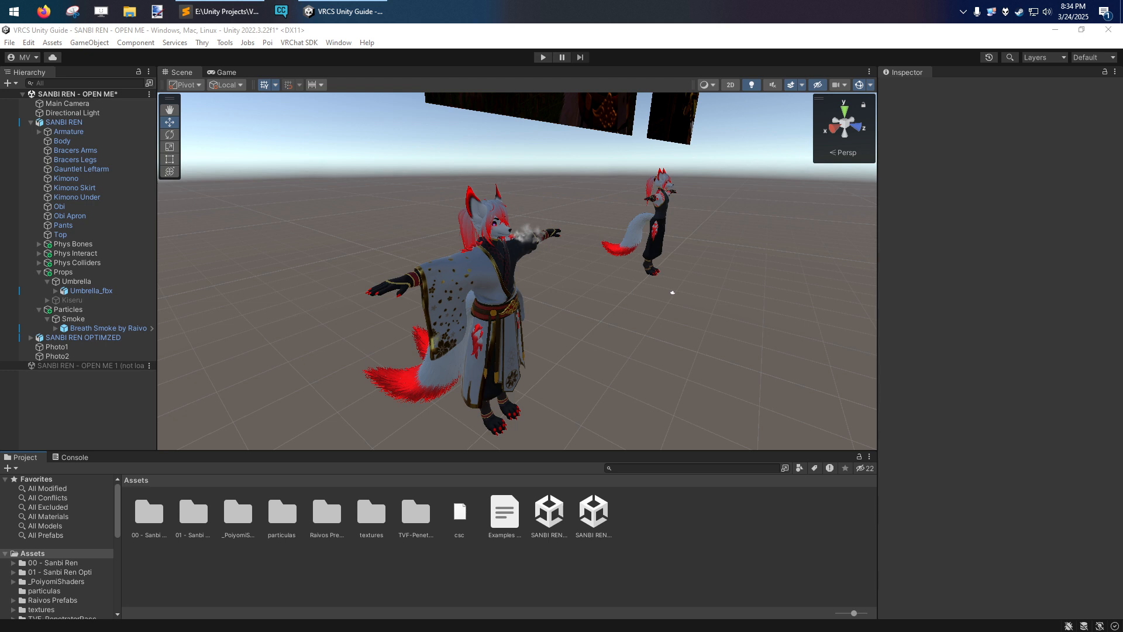
{"action": "left_click_drag", "start_coordinate": [266, 451], "coordinate": [119, 372]}
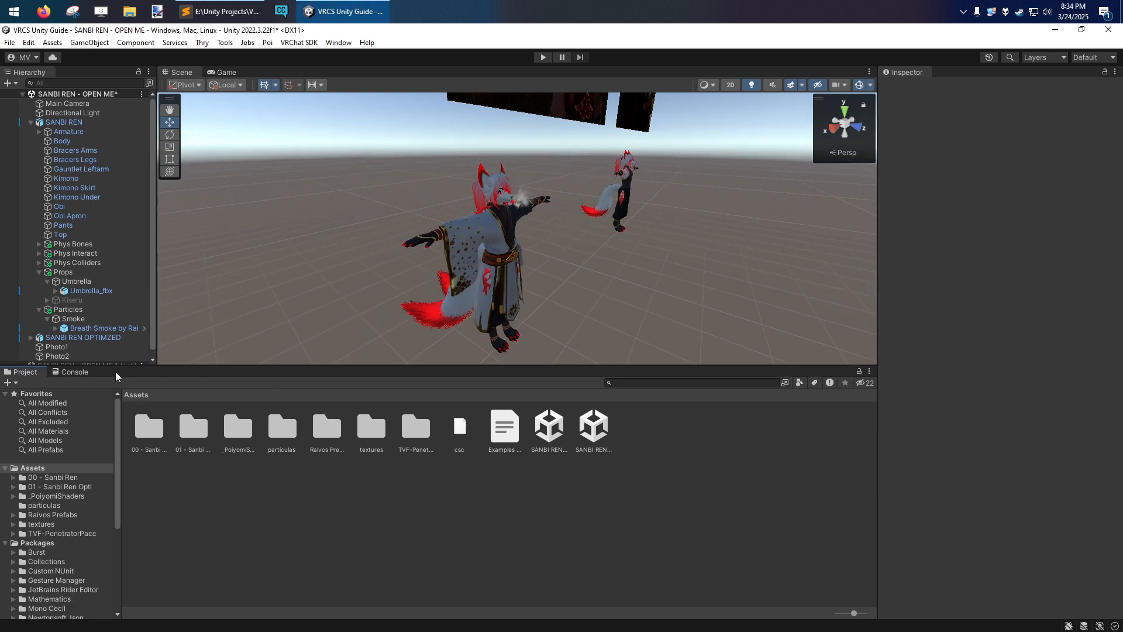
{"action": "left_click", "coordinate": [73, 372]}
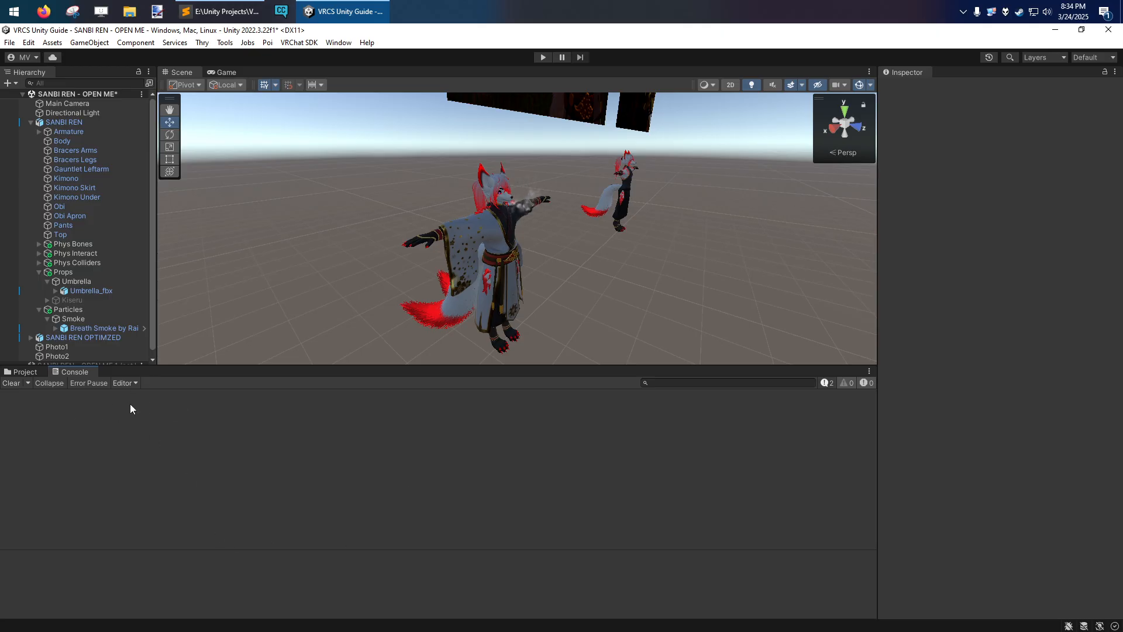
{"action": "left_click_drag", "start_coordinate": [133, 366], "coordinate": [132, 429]}
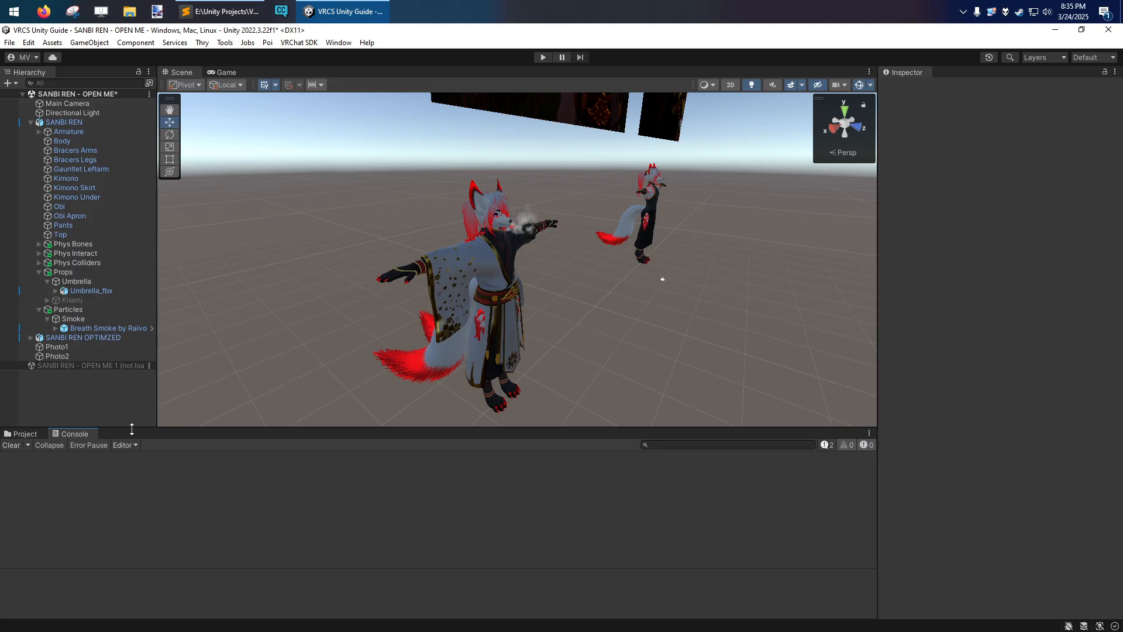
{"action": "left_click_drag", "start_coordinate": [129, 429], "coordinate": [132, 419]}
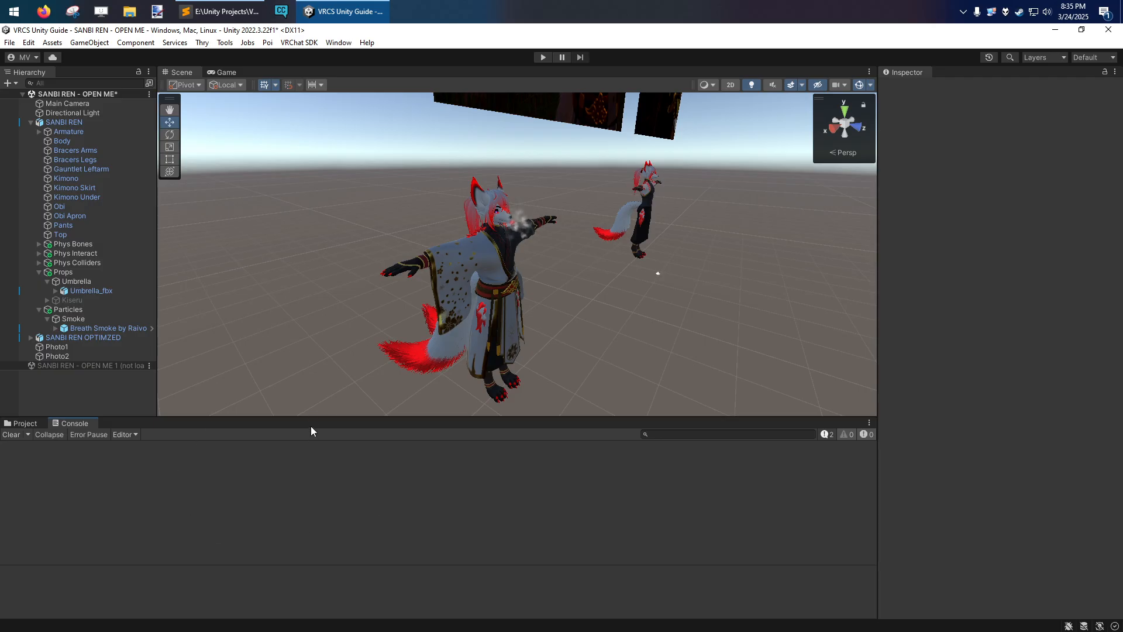
Step: Show the Console's info messages, clear them, and make the lower panel slightly shorter
{"action": "left_click", "coordinate": [826, 434]}
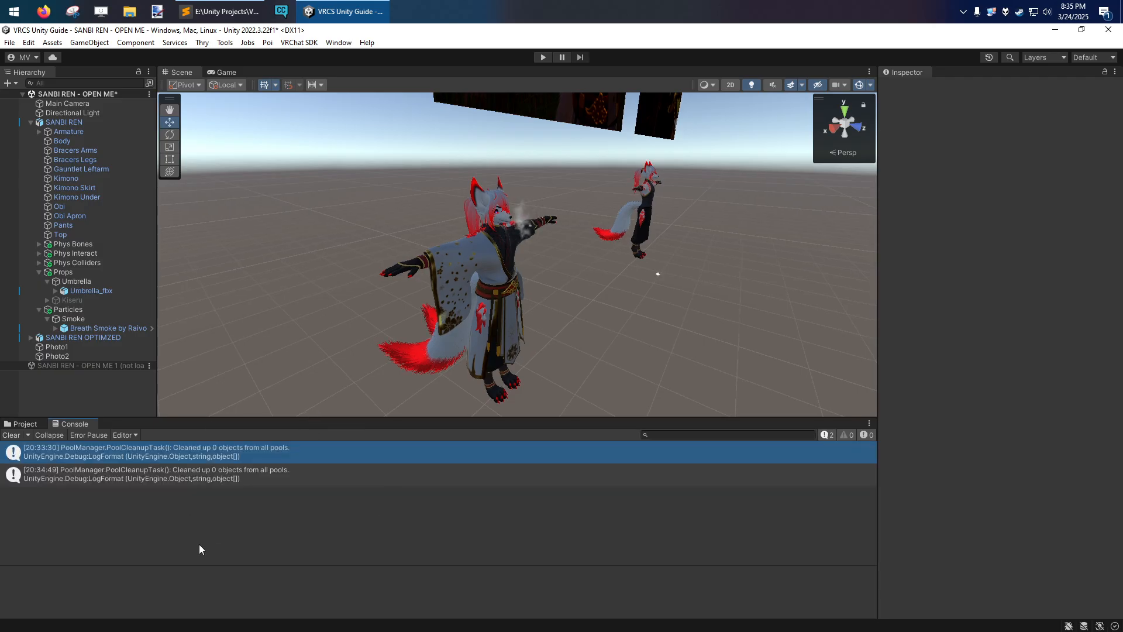
{"action": "left_click", "coordinate": [11, 436]}
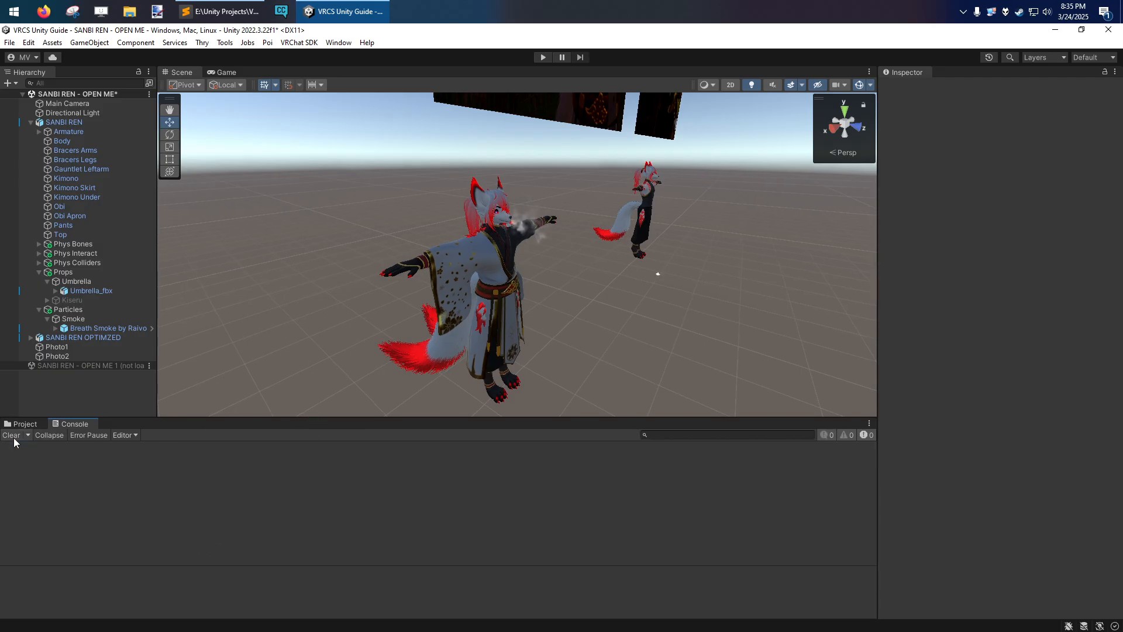
{"action": "left_click_drag", "start_coordinate": [187, 420], "coordinate": [187, 423]}
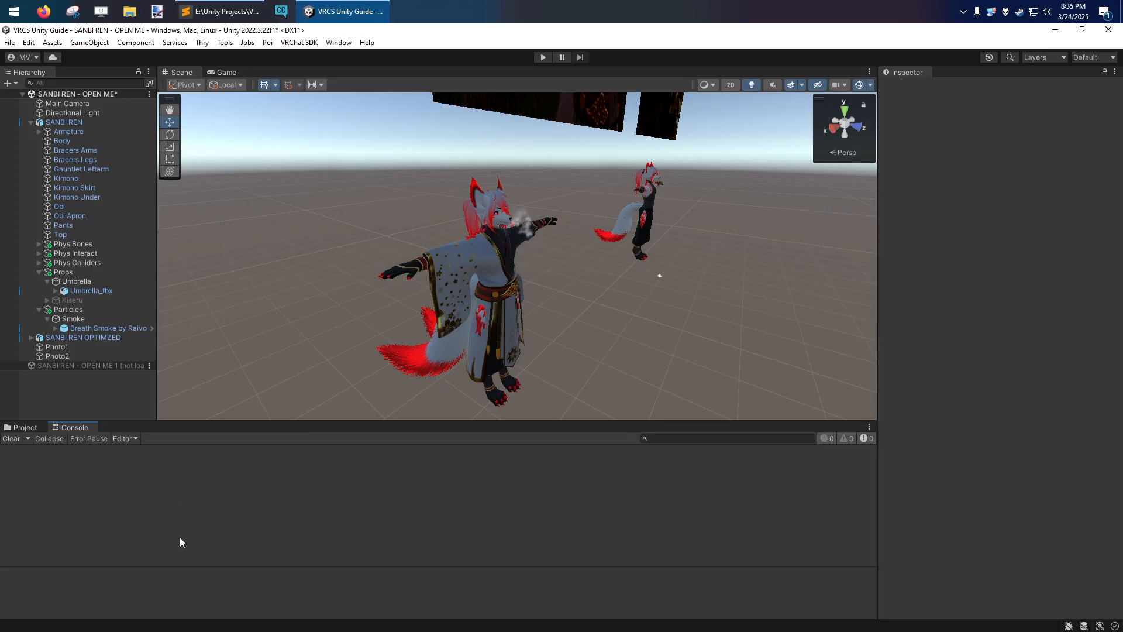
{"action": "left_click_drag", "start_coordinate": [199, 423], "coordinate": [201, 433]}
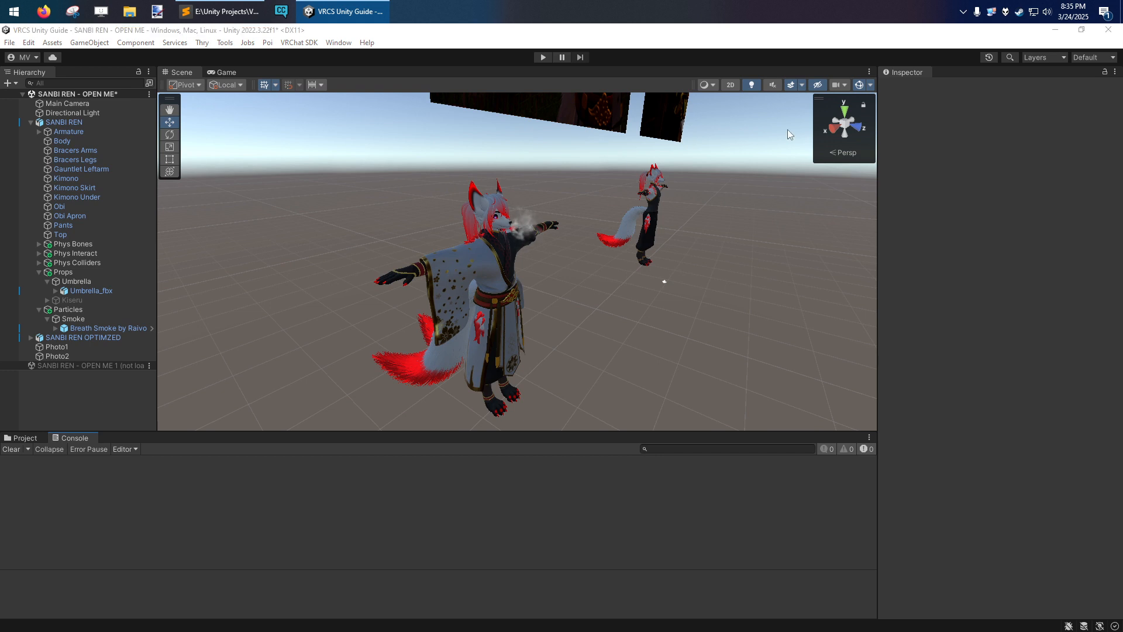
Step: Select the Kimono mesh under SANBI REN, widen the Inspector, and view the mesh closer in the Scene
{"action": "left_click", "coordinate": [72, 181]}
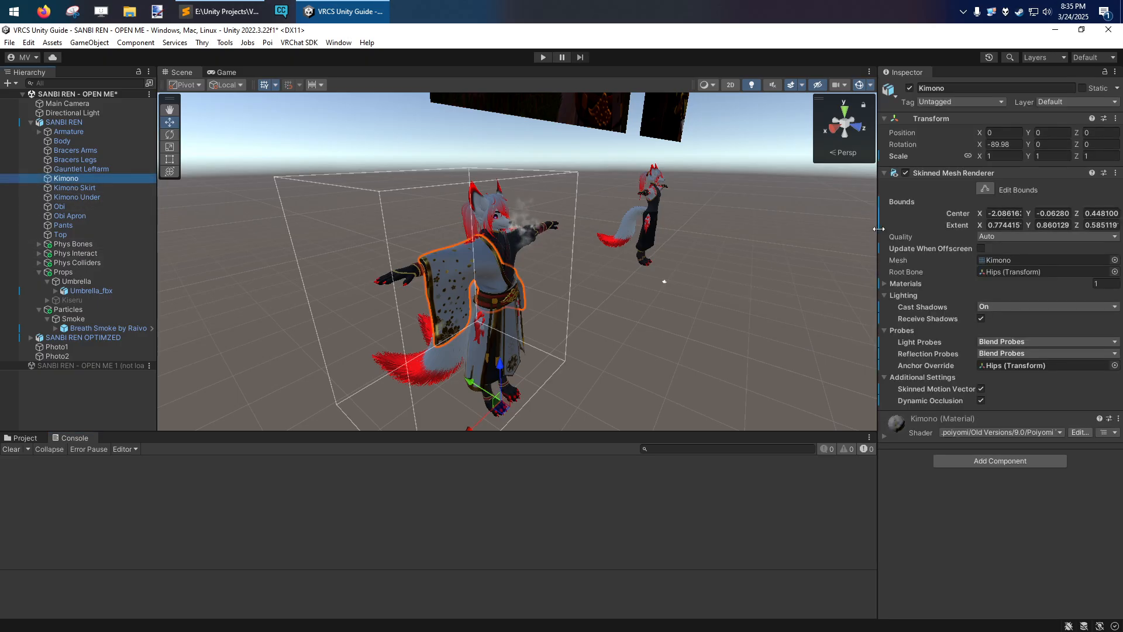
{"action": "left_click_drag", "start_coordinate": [872, 229], "coordinate": [779, 229]}
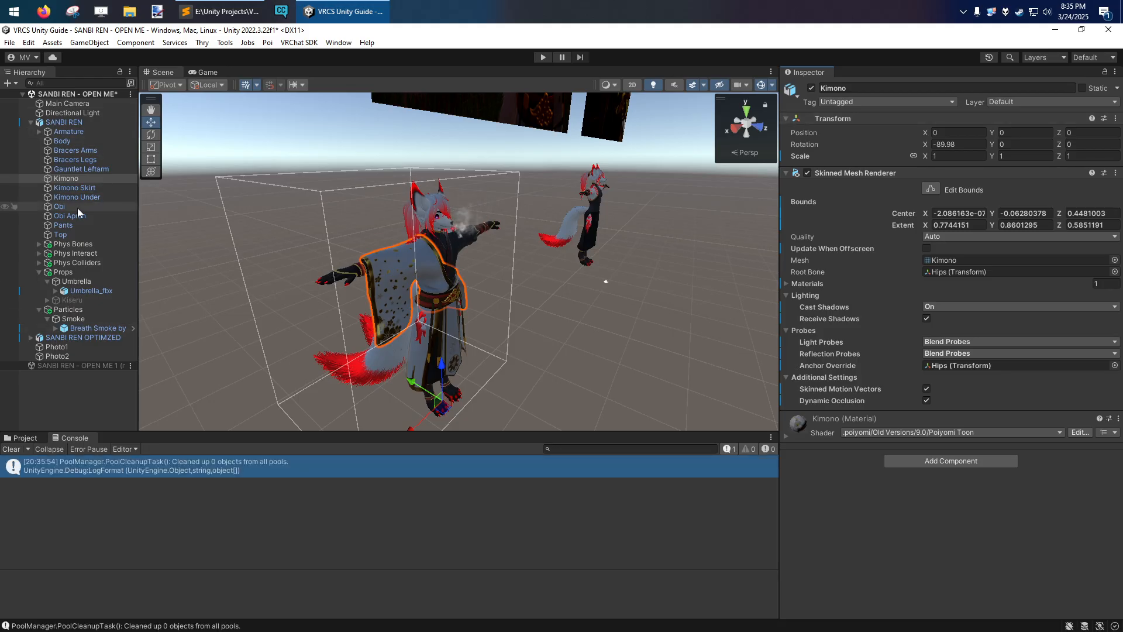
{"action": "left_click_drag", "start_coordinate": [453, 289], "coordinate": [407, 300], "text": "alt"}
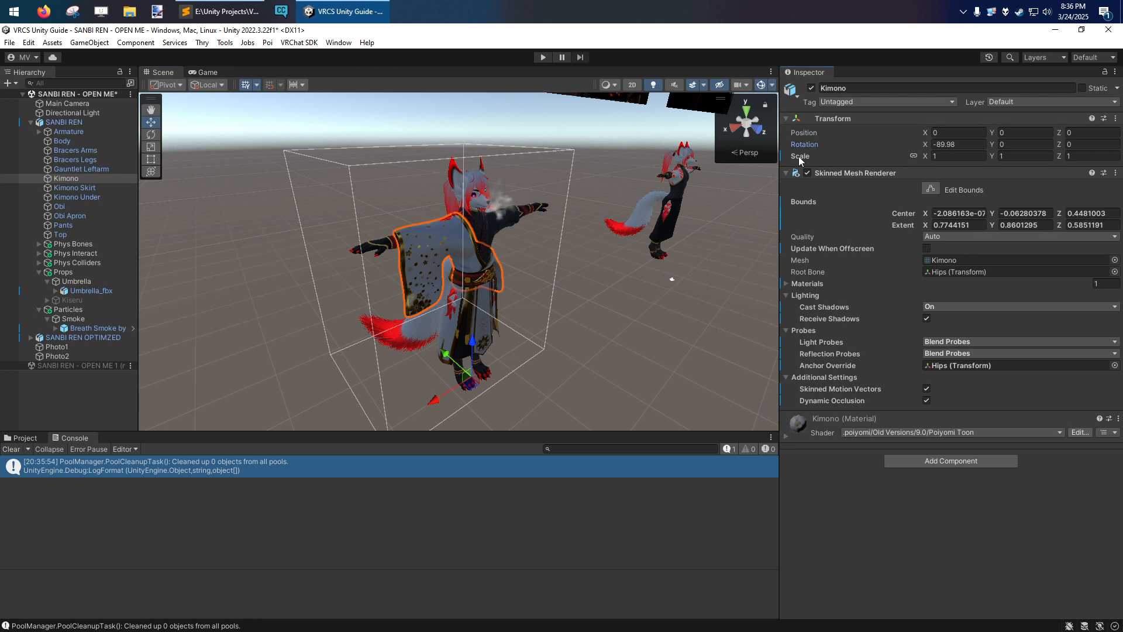
{"action": "right_click_drag", "start_coordinate": [613, 271], "coordinate": [580, 282]}
{"action": "key", "text": "d"}
{"action": "key", "text": "w"}
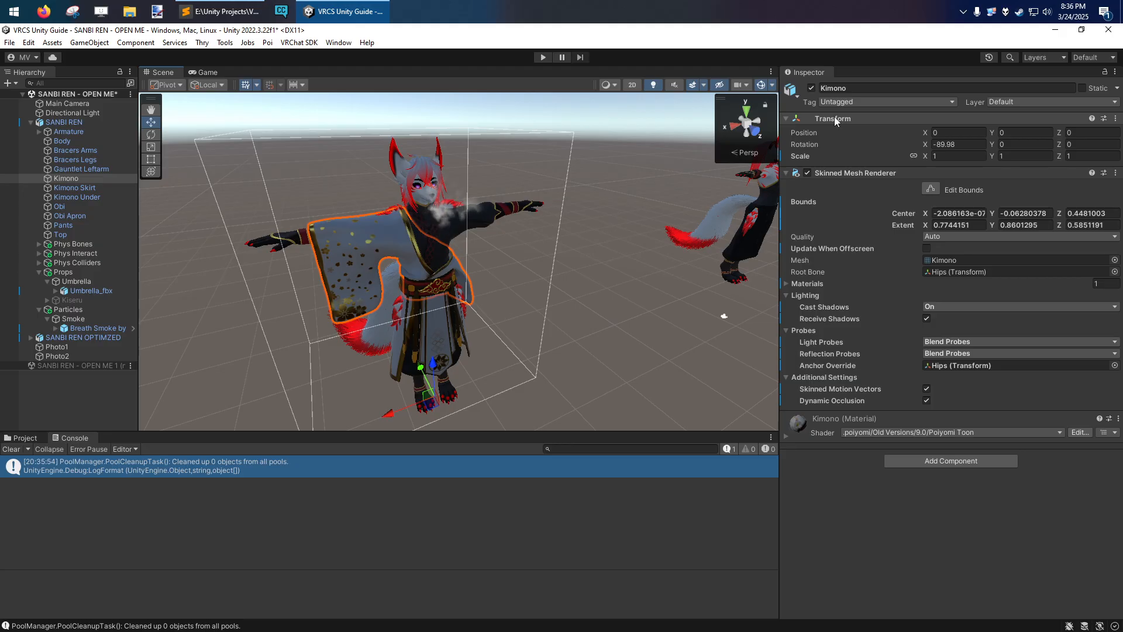
Step: Copy the Transform component of the Kimono object under SANBI REN
{"action": "left_click", "coordinate": [69, 122]}
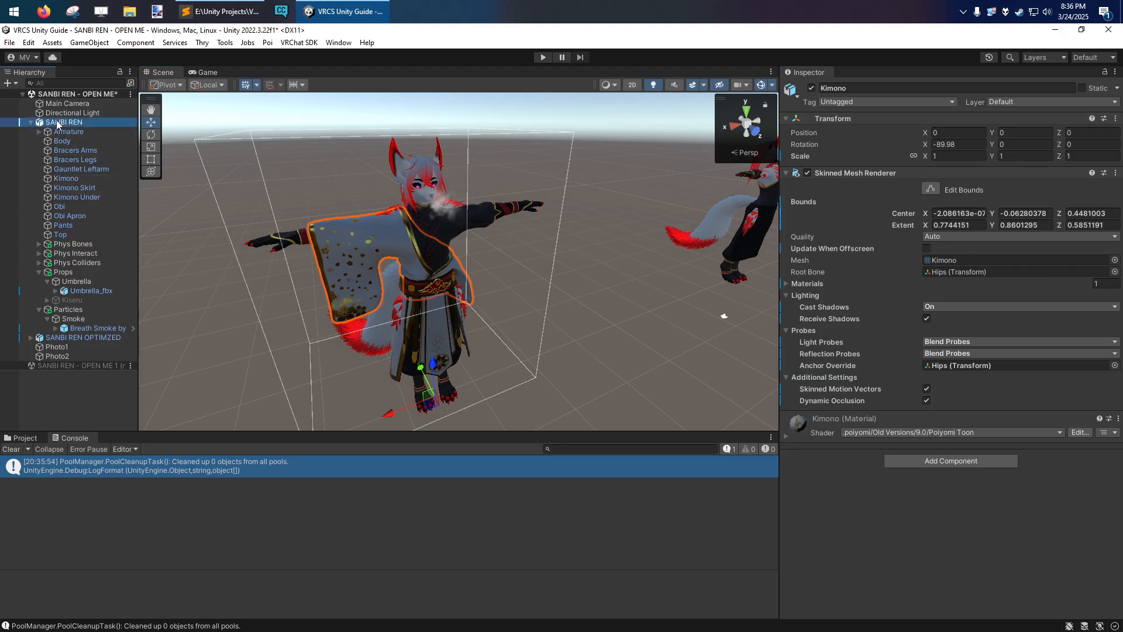
{"action": "left_click", "coordinate": [69, 177]}
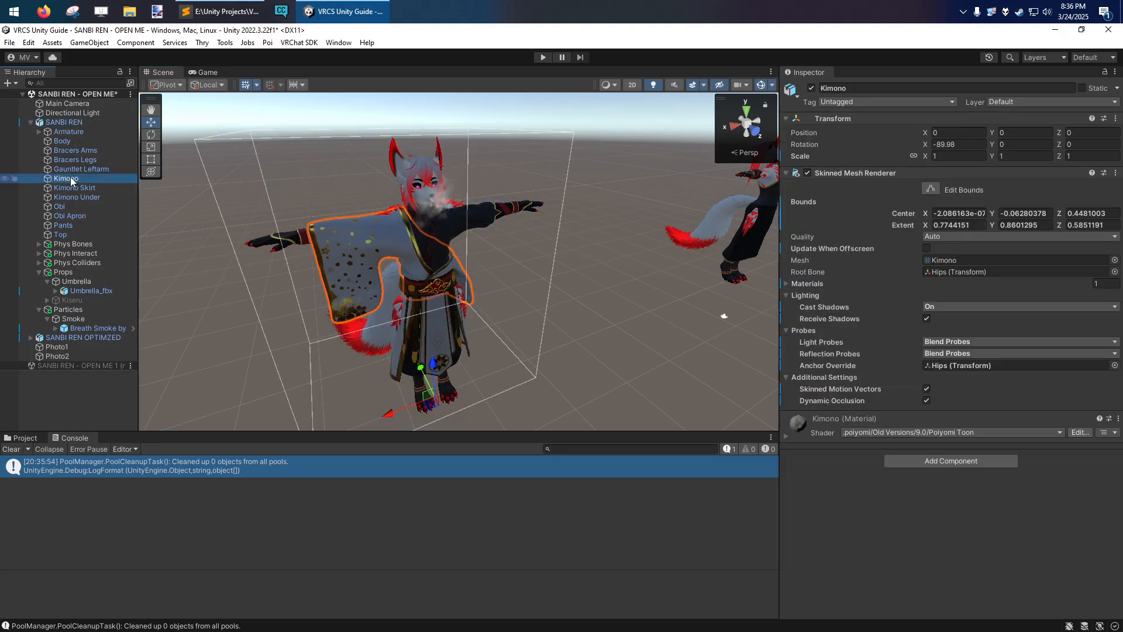
{"action": "right_click_drag", "start_coordinate": [471, 315], "coordinate": [517, 303]}
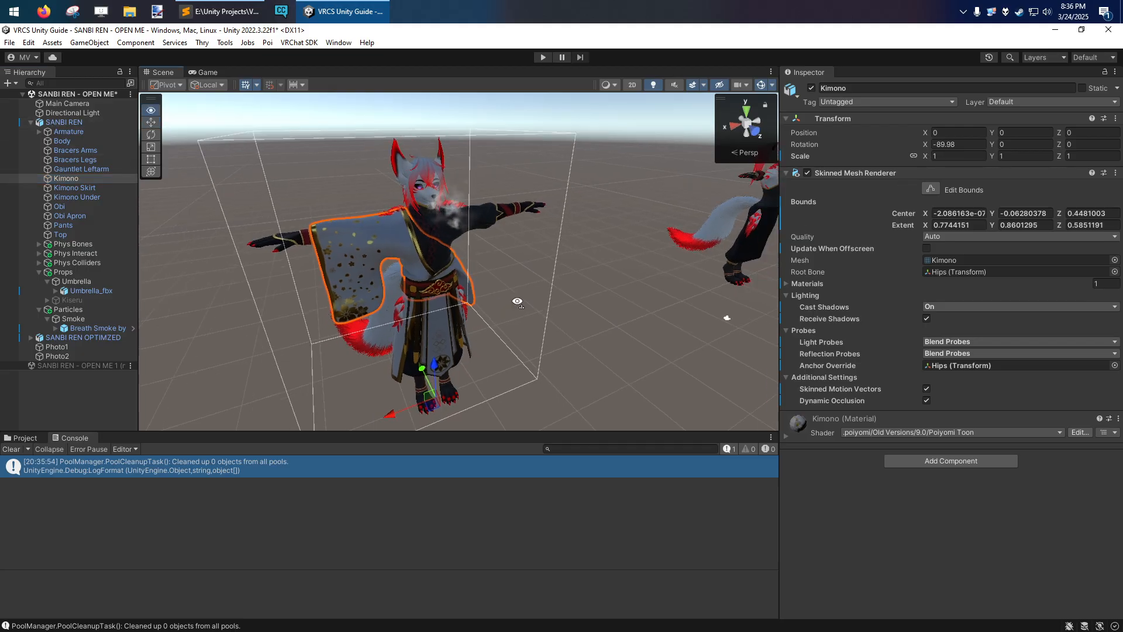
{"action": "right_click", "coordinate": [832, 119]}
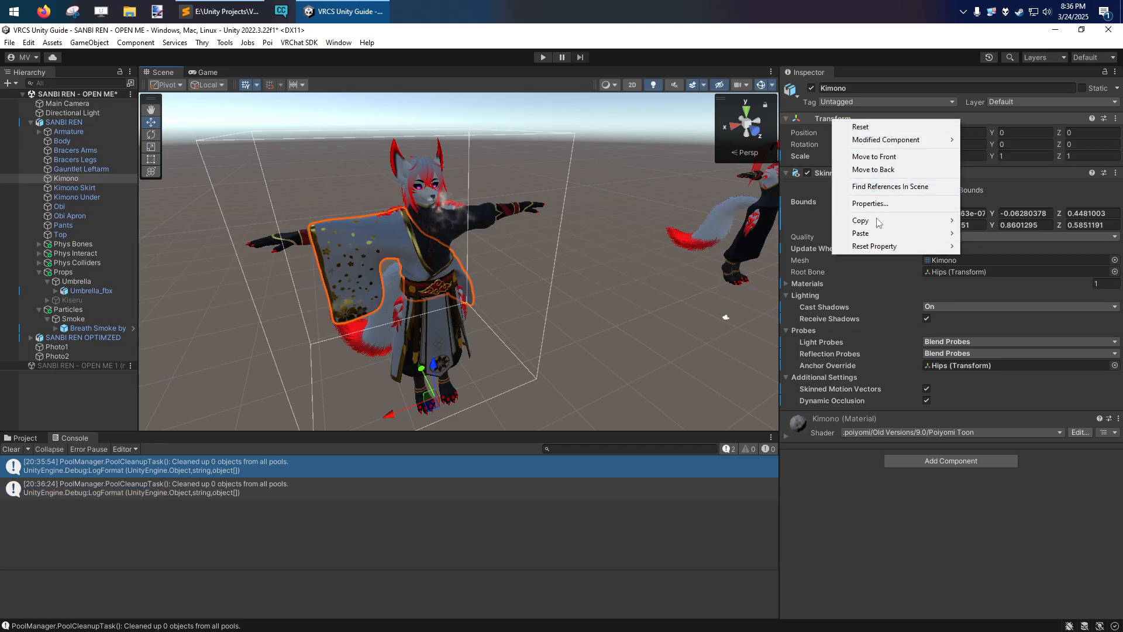
{"action": "mouse_move", "coordinate": [877, 222]}
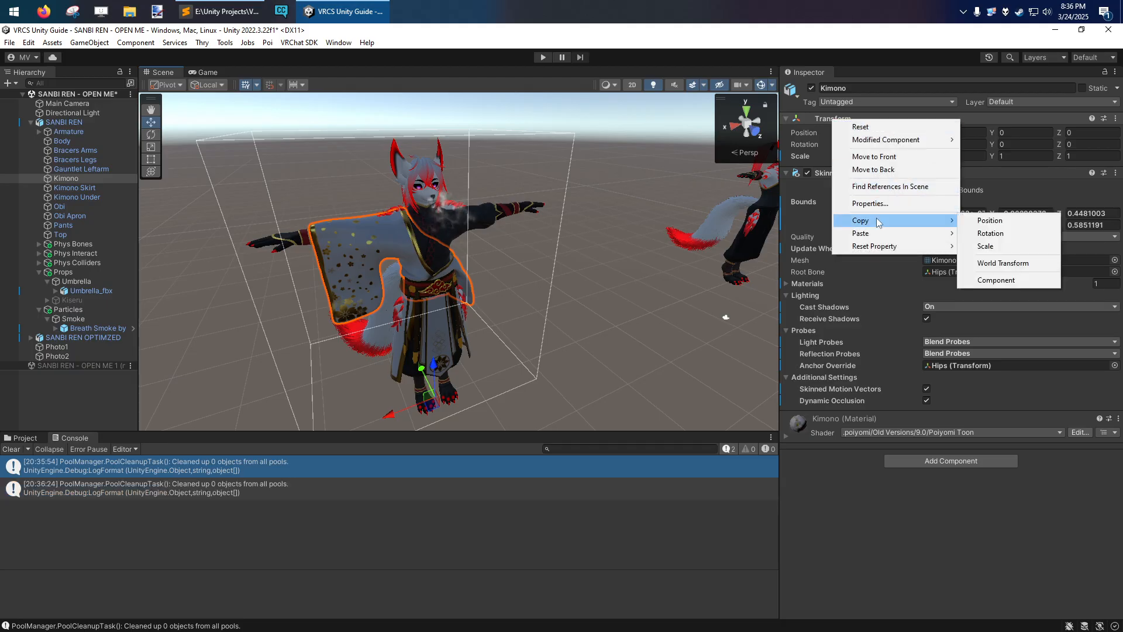
{"action": "left_click", "coordinate": [999, 283]}
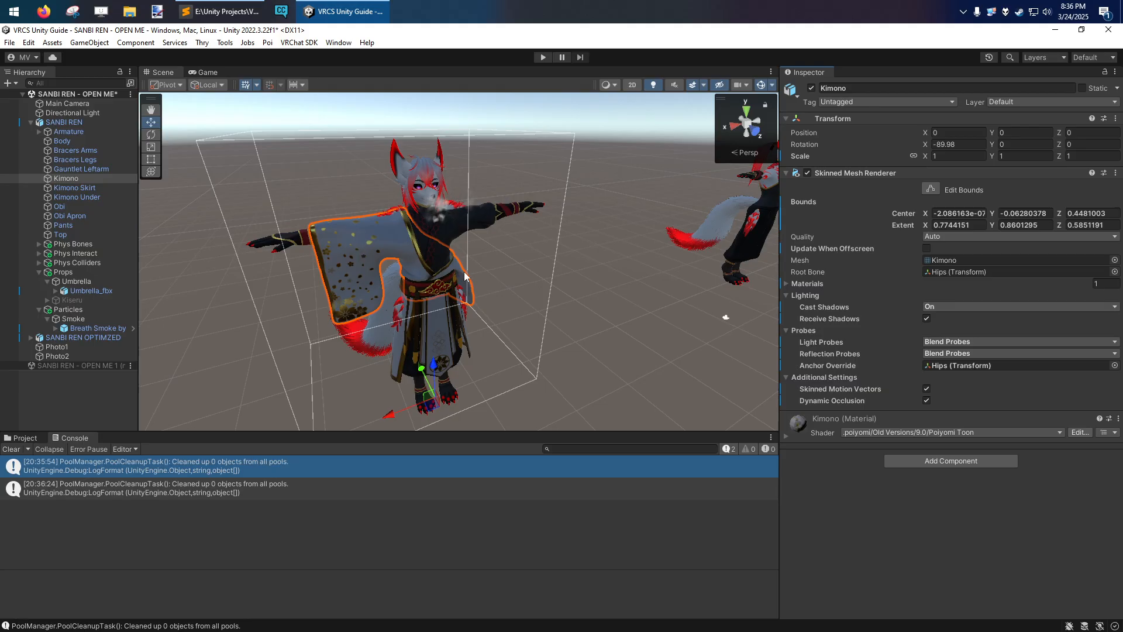
Step: Add a Box Collider component to the Kimono mesh
{"action": "right_click_drag", "start_coordinate": [465, 272], "coordinate": [444, 272]}
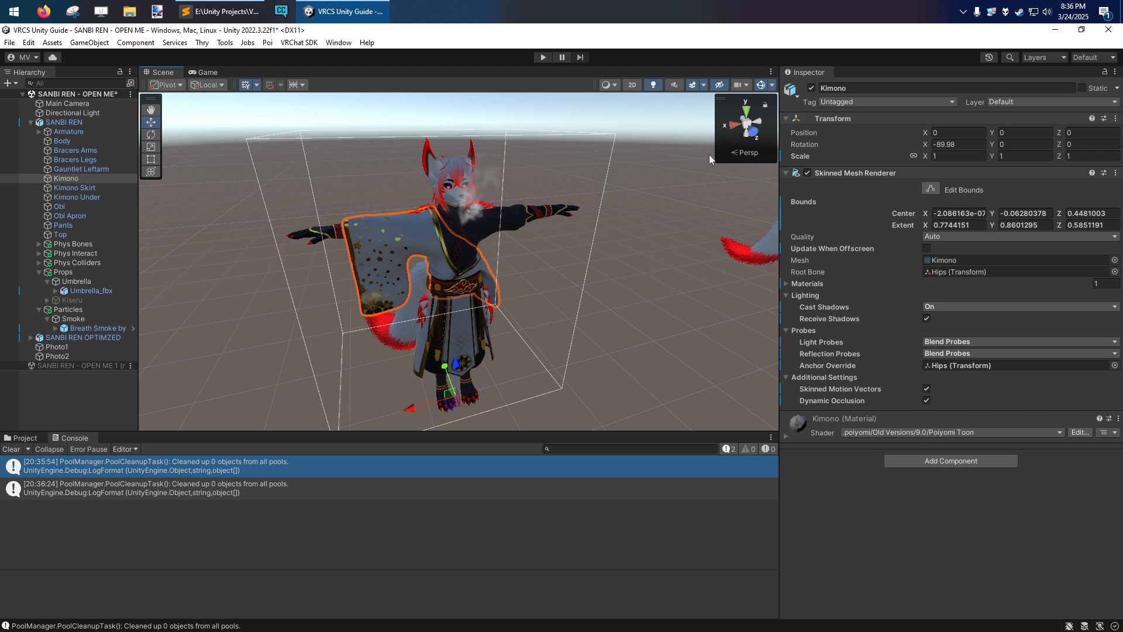
{"action": "right_click_drag", "start_coordinate": [529, 252], "coordinate": [536, 253]}
{"action": "scroll", "coordinate": [538, 253], "scroll_direction": "down", "scroll_amount": 2}
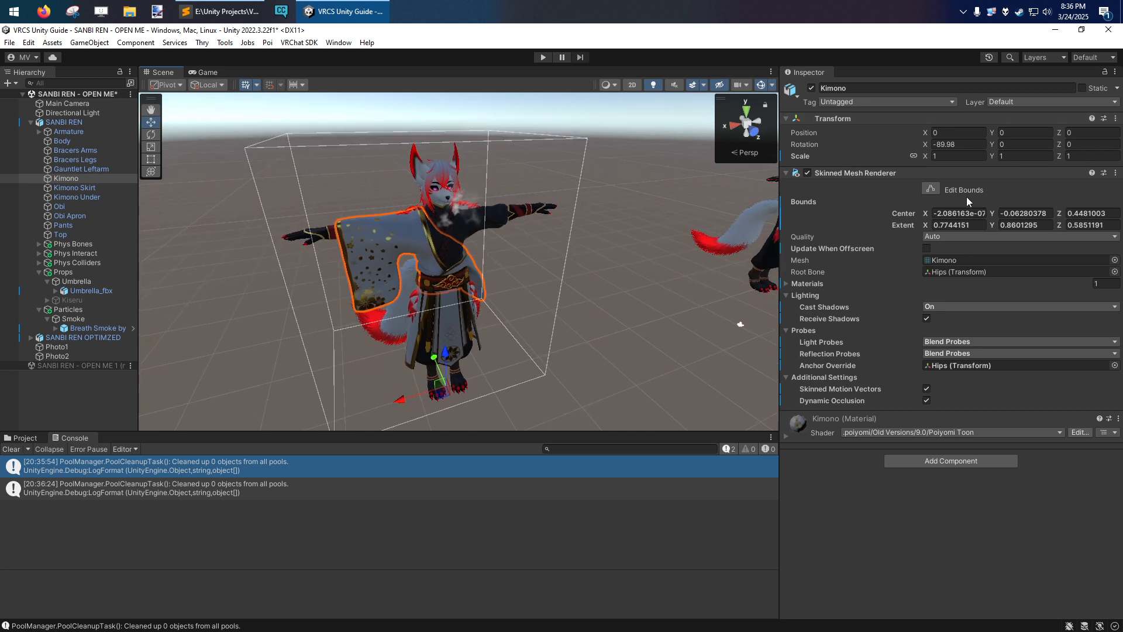
{"action": "left_click", "coordinate": [945, 463]}
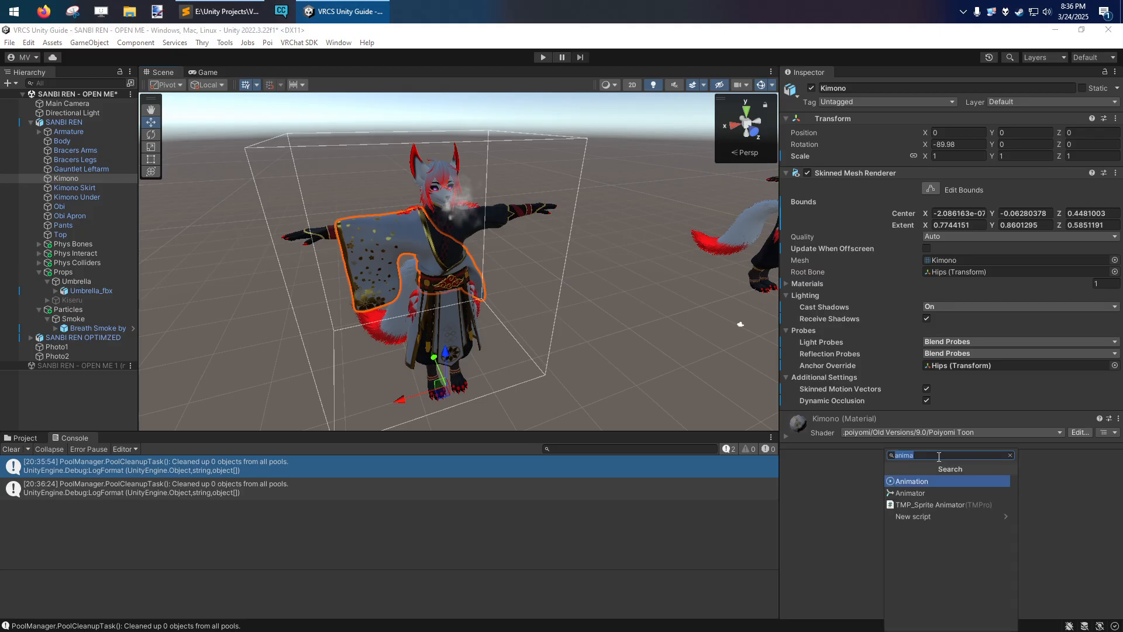
{"action": "type", "text": "coll"}
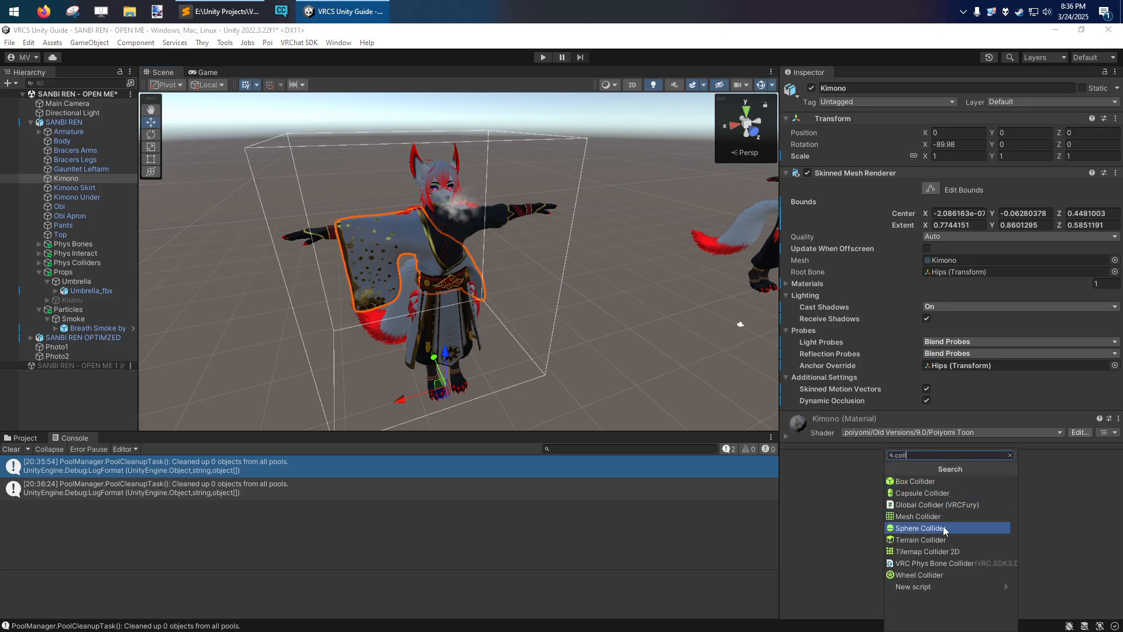
{"action": "left_click", "coordinate": [914, 482]}
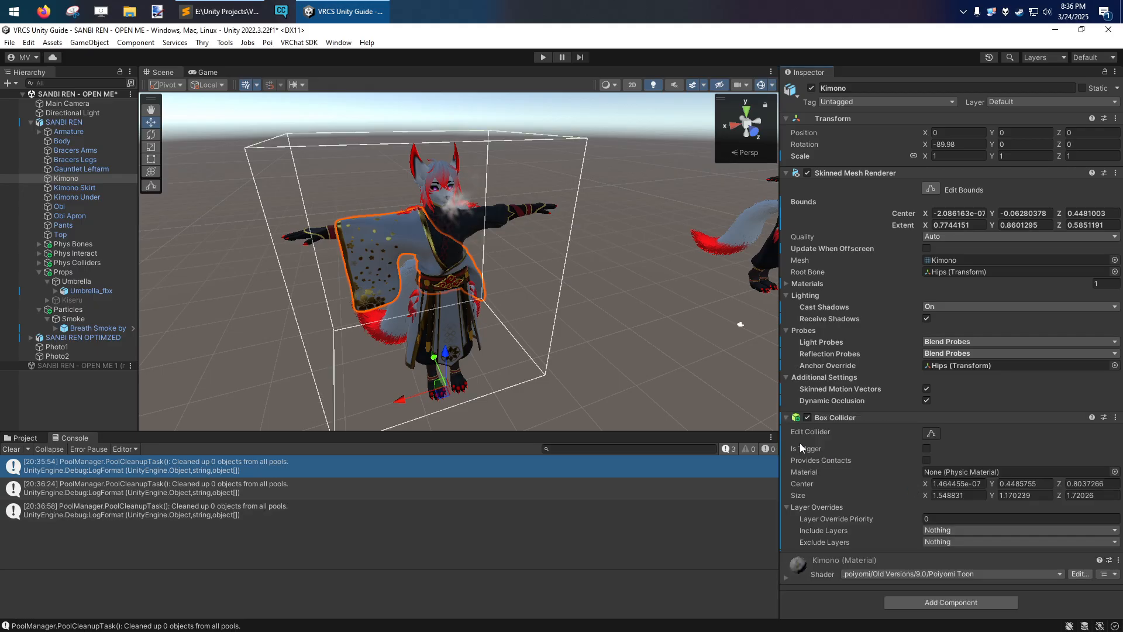
Step: View the Kimono's box collider from several angles, remove the component, and clear the selection
{"action": "right_click_drag", "start_coordinate": [526, 288], "coordinate": [500, 174]}
{"action": "key", "text": "a"}
{"action": "right_click_drag", "start_coordinate": [541, 262], "coordinate": [436, 284]}
{"action": "key", "text": "d"}
{"action": "left_click", "coordinate": [65, 178]}
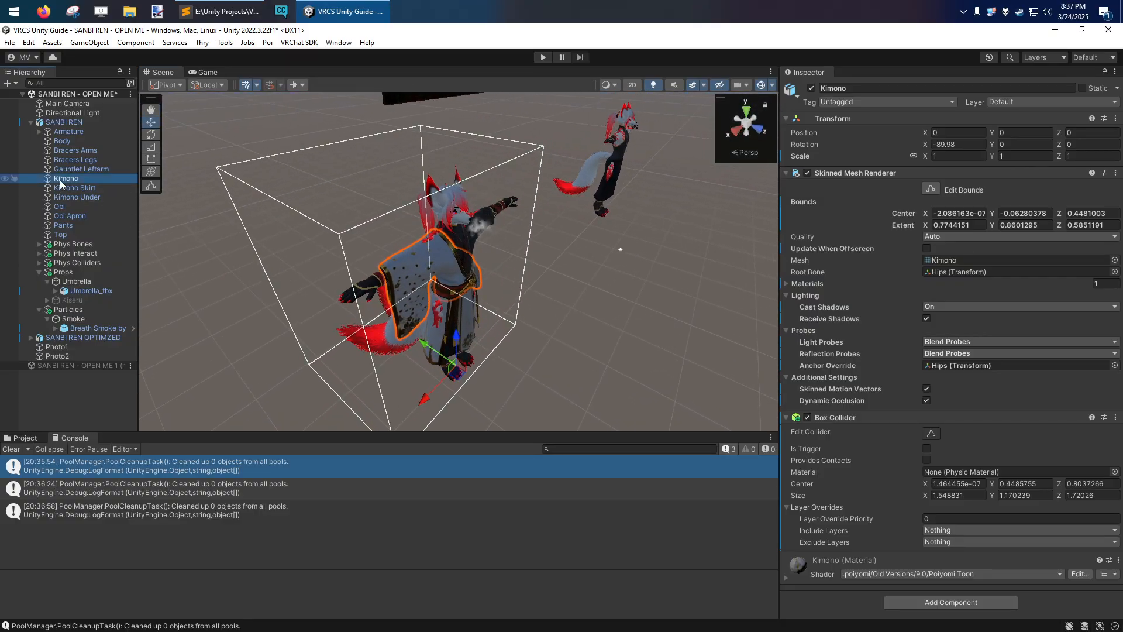
{"action": "right_click_drag", "start_coordinate": [363, 258], "coordinate": [497, 275]}
{"action": "right_click", "coordinate": [850, 419]}
{"action": "mouse_move", "coordinate": [895, 438]}
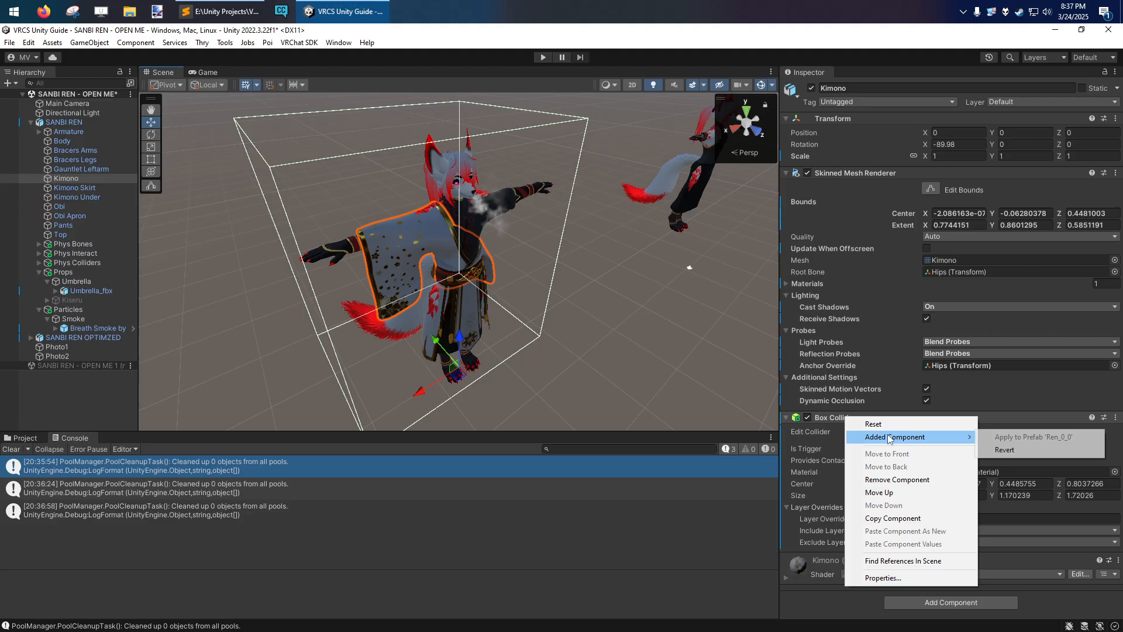
{"action": "left_click", "coordinate": [887, 480]}
{"action": "left_click", "coordinate": [584, 301]}
{"action": "right_click_drag", "start_coordinate": [584, 301], "coordinate": [553, 296]}
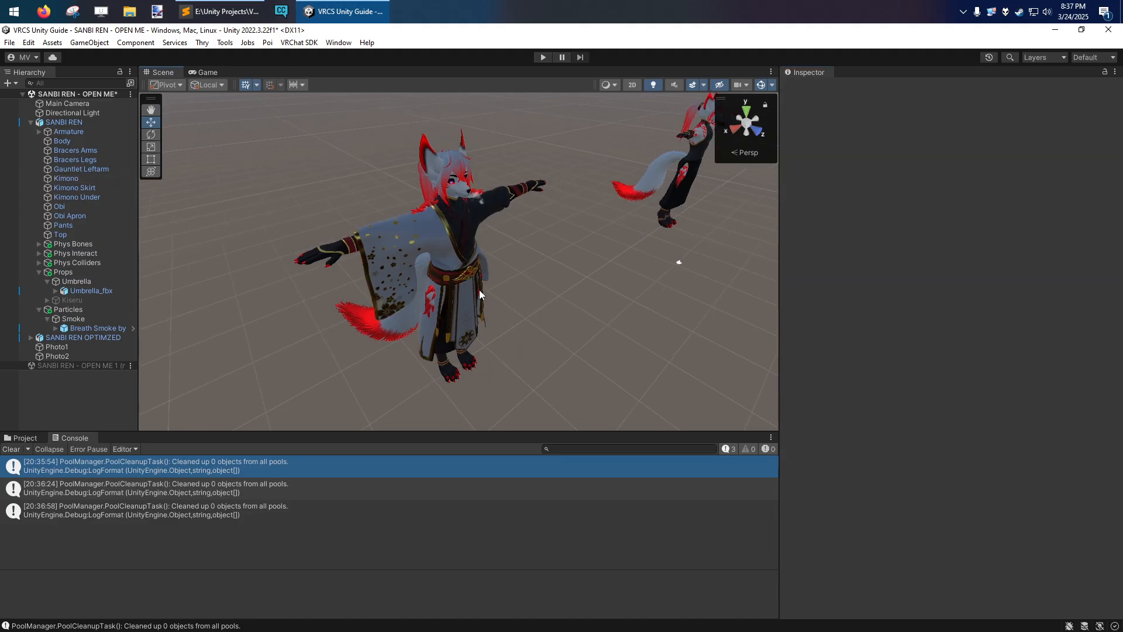
Step: Create an empty child object under SANBI REN and move it in front of the avatar, at about Y 1.296 and Z 0.841
{"action": "left_click", "coordinate": [63, 122]}
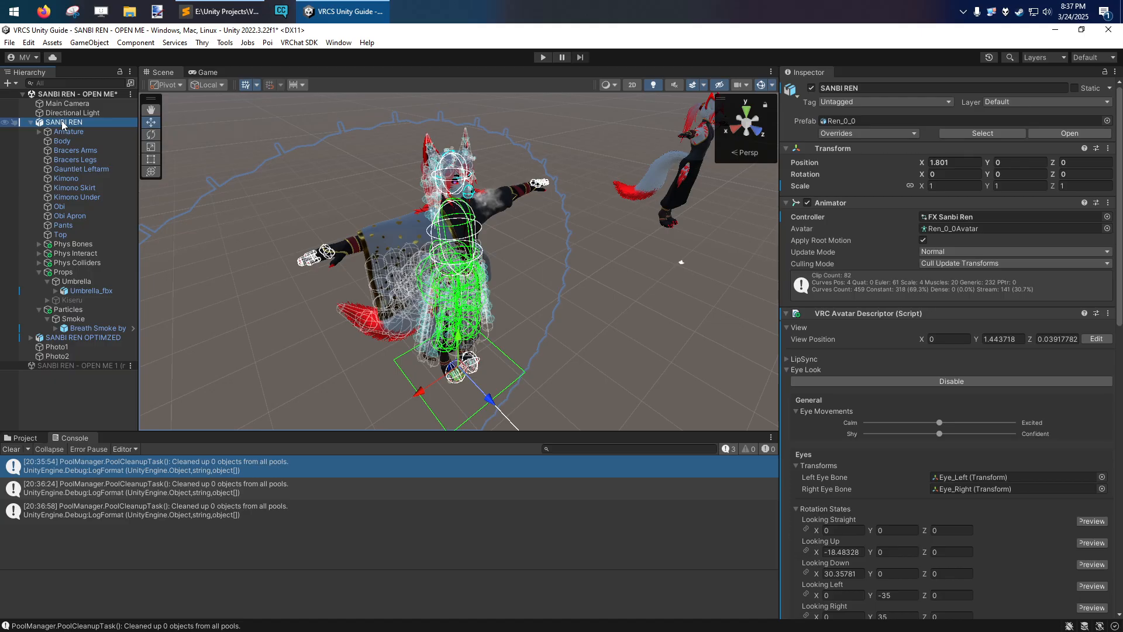
{"action": "right_click", "coordinate": [64, 122]}
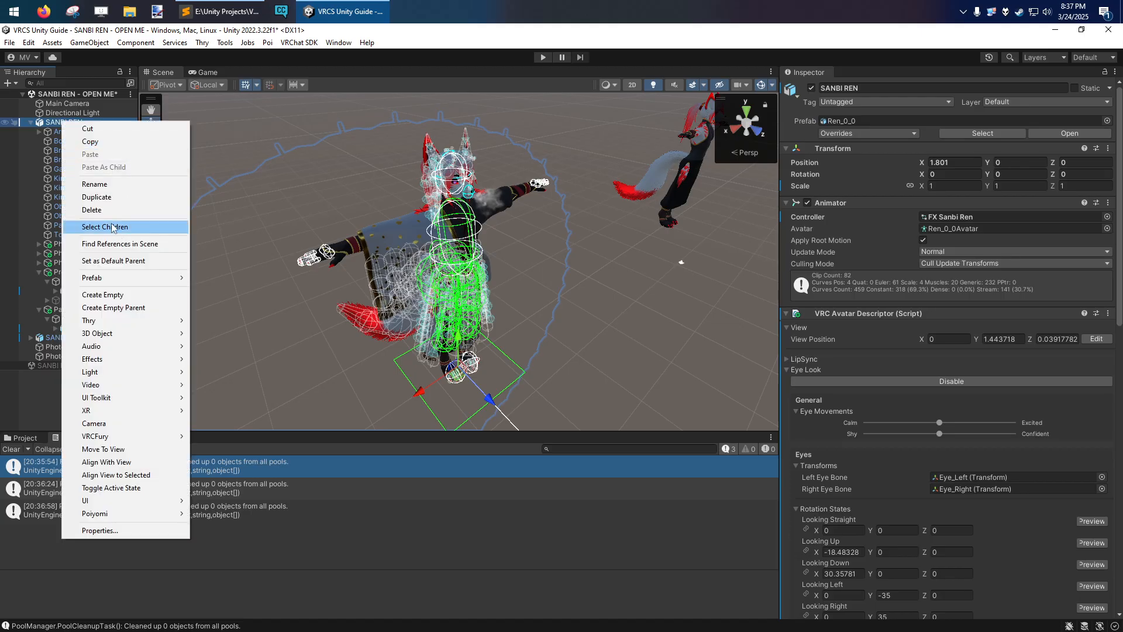
{"action": "left_click", "coordinate": [102, 294]}
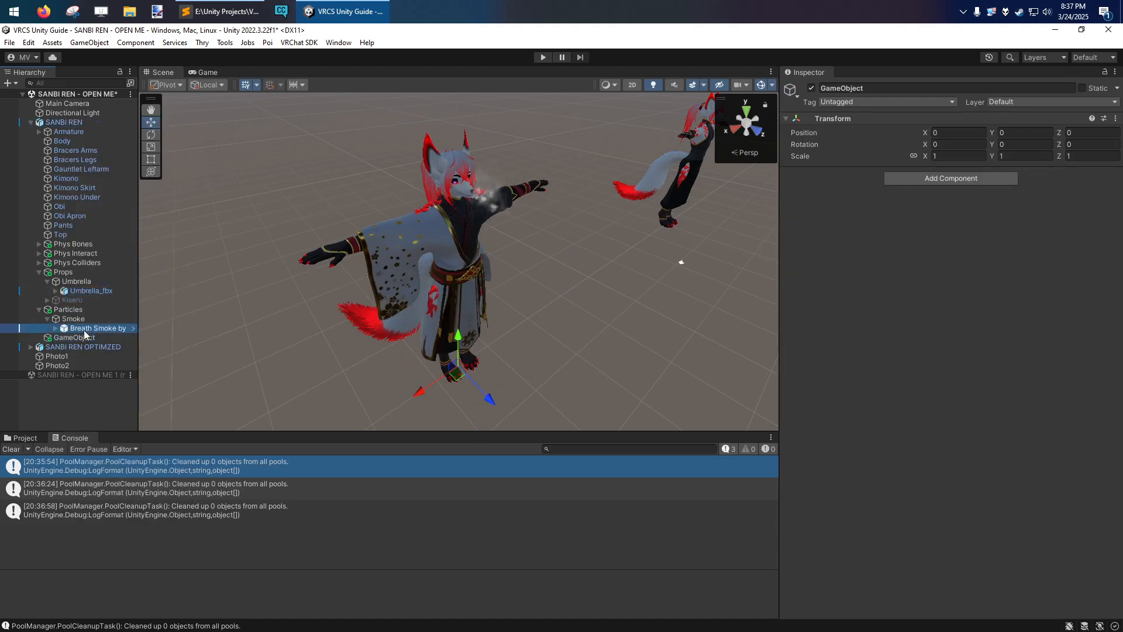
{"action": "right_click_drag", "start_coordinate": [407, 323], "coordinate": [418, 340]}
{"action": "left_click_drag", "start_coordinate": [450, 335], "coordinate": [624, 237]}
{"action": "key", "text": "w"}
{"action": "right_click_drag", "start_coordinate": [458, 299], "coordinate": [585, 263]}
Step: Add a Box Collider to the empty object under SANBI REN and view it beside the avatar
{"action": "left_click", "coordinate": [947, 177]}
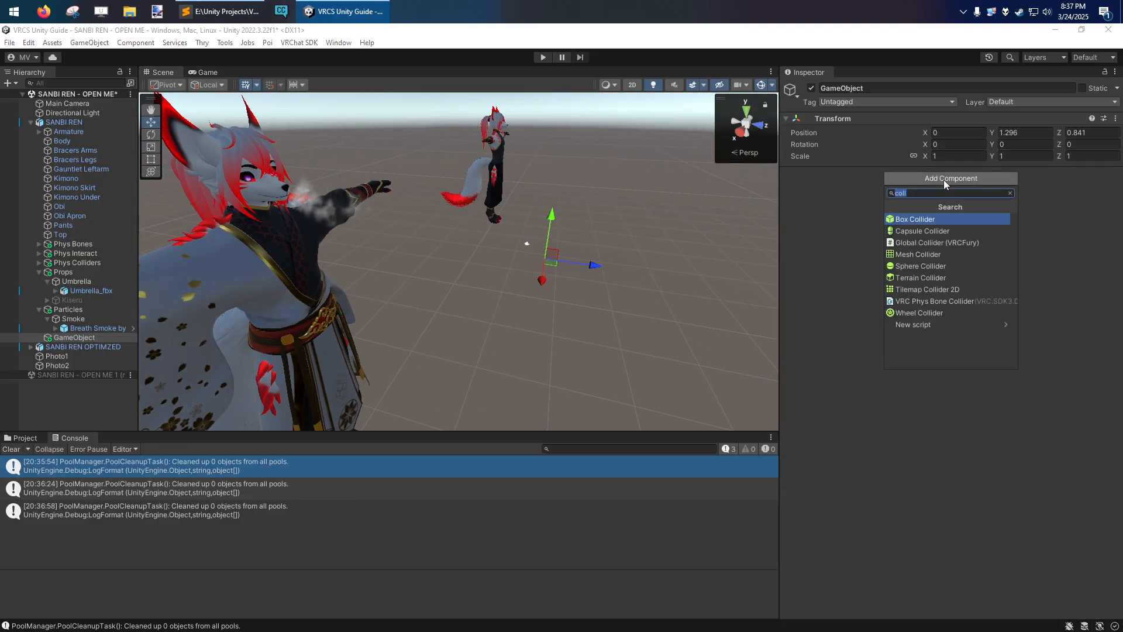
{"action": "left_click", "coordinate": [930, 218]}
{"action": "right_click_drag", "start_coordinate": [444, 304], "coordinate": [434, 310]}
{"action": "right_click_drag", "start_coordinate": [387, 188], "coordinate": [346, 252]}
{"action": "left_click_drag", "start_coordinate": [358, 265], "coordinate": [335, 190], "text": "alt"}
Step: Select the Obi and Obi Apron meshes in turn and view them in the Scene
{"action": "left_click", "coordinate": [59, 206]}
{"action": "left_click_drag", "start_coordinate": [467, 273], "coordinate": [441, 311], "text": "alt"}
{"action": "scroll", "coordinate": [441, 310], "scroll_direction": "down", "scroll_amount": 1}
{"action": "left_click", "coordinate": [74, 219]}
{"action": "left_click_drag", "start_coordinate": [409, 261], "coordinate": [383, 246], "text": "alt"}
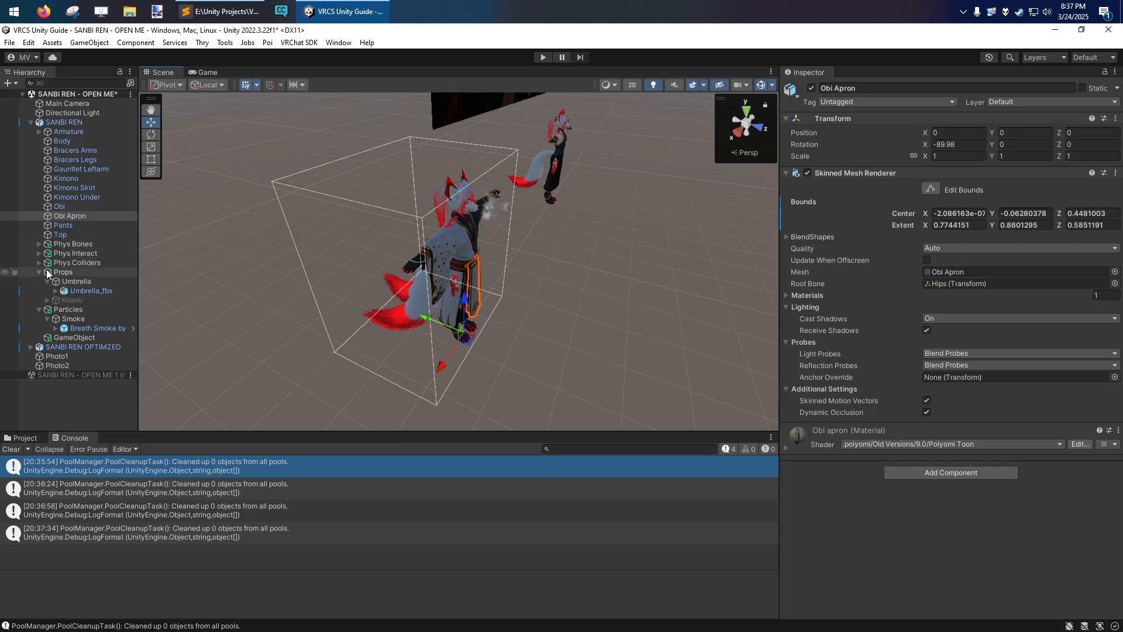
Step: Search the components that can be added to Obi Apron for "vrc" and browse the list without adding any
{"action": "left_click", "coordinate": [948, 473]}
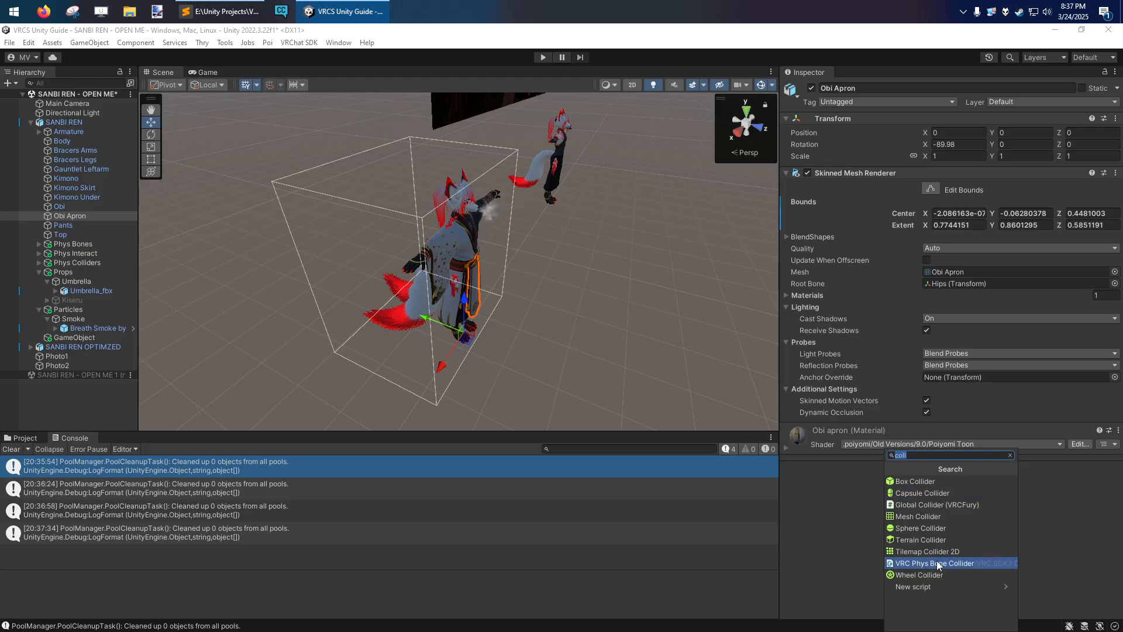
{"action": "type", "text": "vrc"}
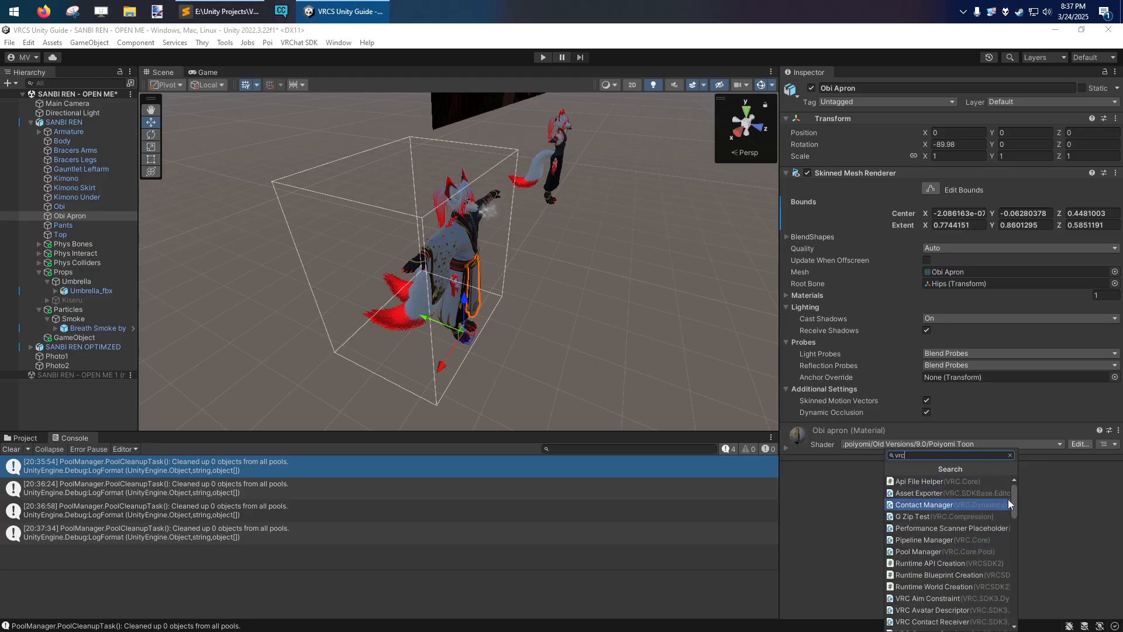
{"action": "left_click_drag", "start_coordinate": [1016, 498], "coordinate": [1015, 511]}
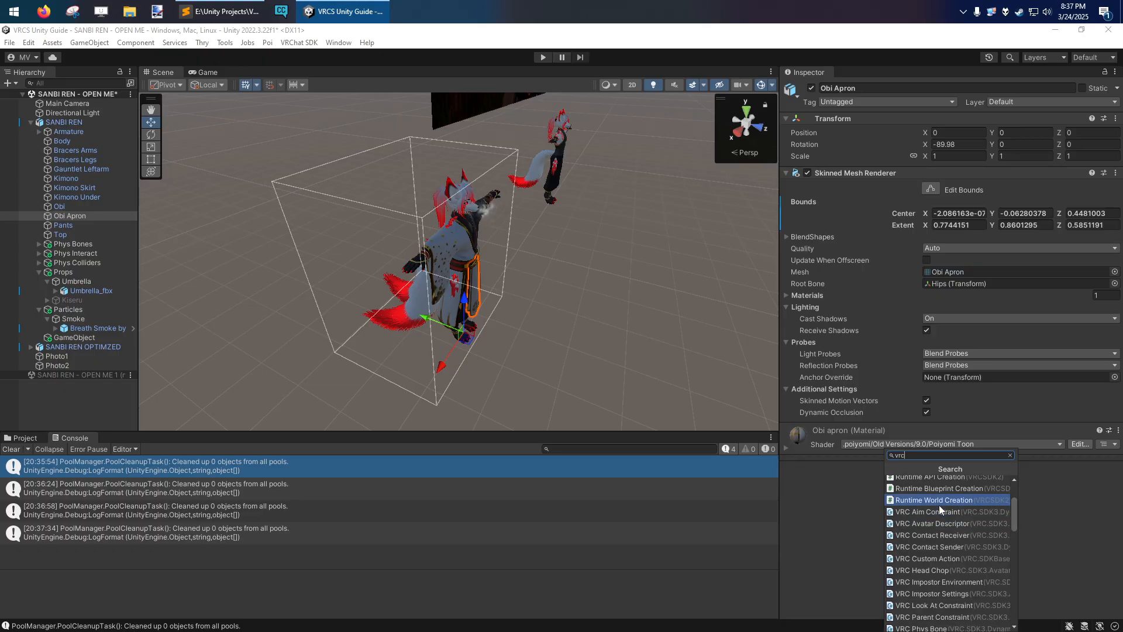
{"action": "scroll", "coordinate": [939, 541], "scroll_direction": "down", "scroll_amount": 4}
{"action": "scroll", "coordinate": [966, 563], "scroll_direction": "up", "scroll_amount": 1}
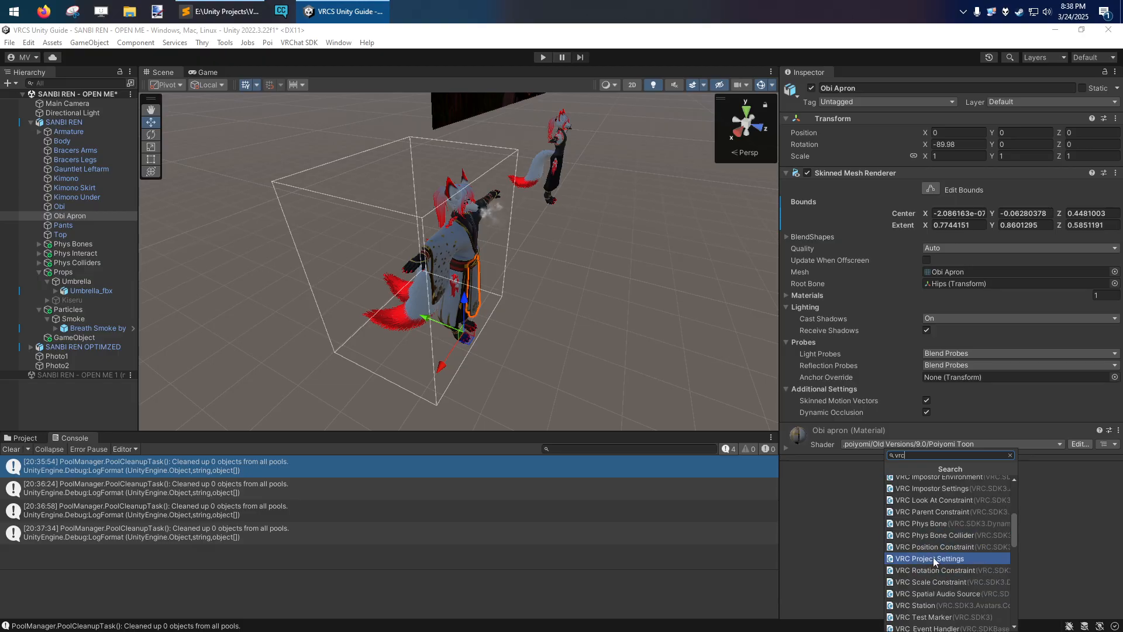
{"action": "left_click", "coordinate": [839, 545]}
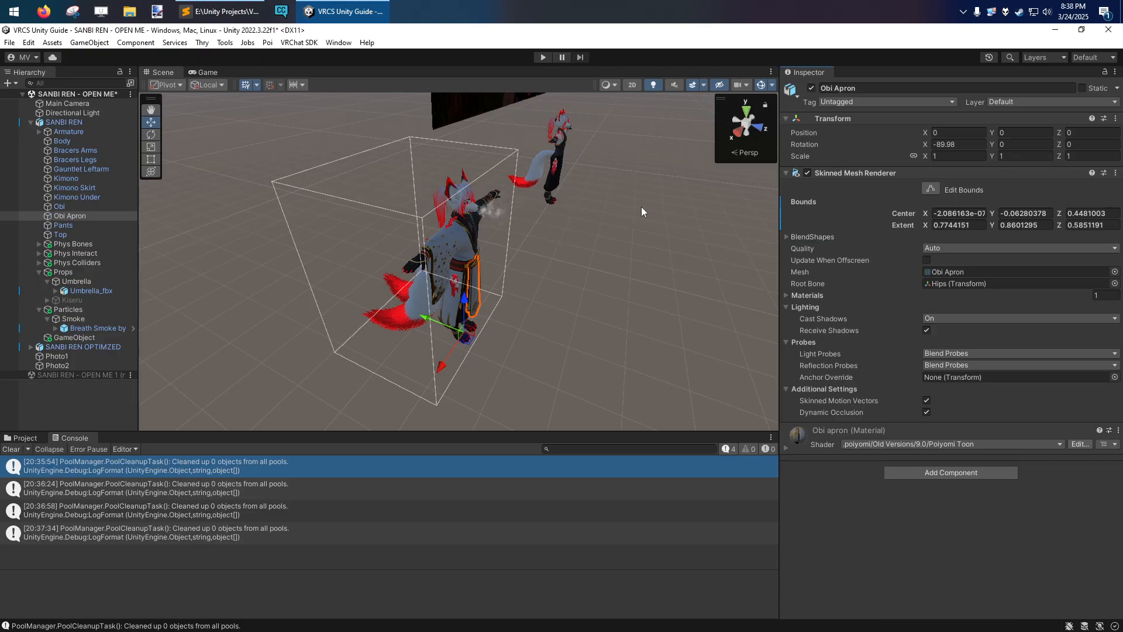
Step: Select SANBI REN and examine its VRC Avatar Descriptor component and the collider box in the Scene
{"action": "left_click", "coordinate": [52, 122]}
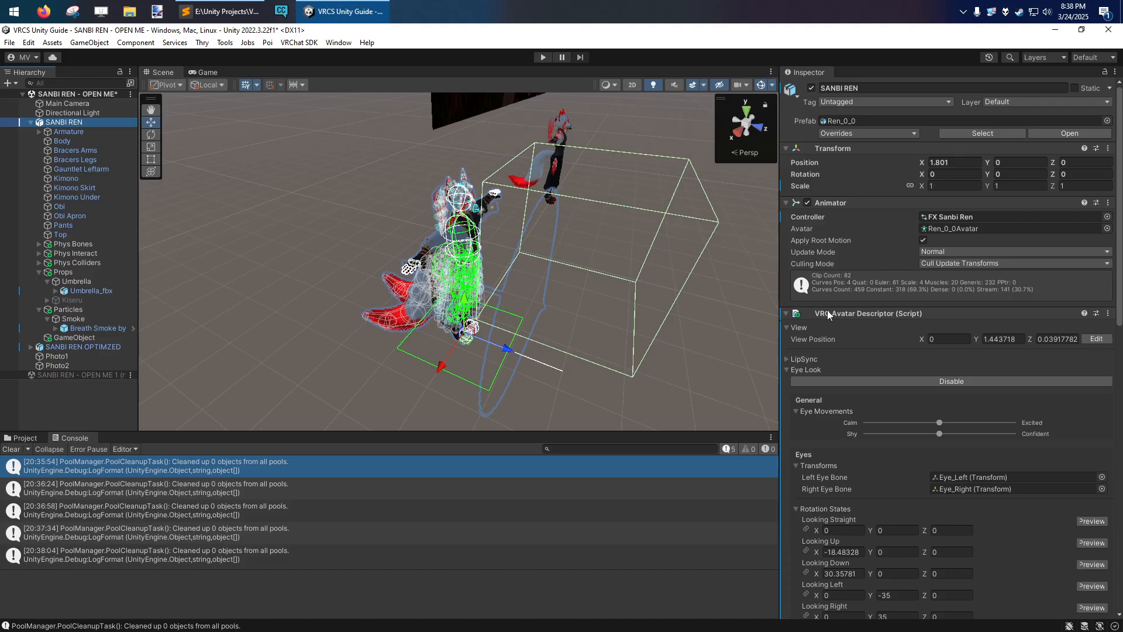
{"action": "scroll", "coordinate": [841, 226], "scroll_direction": "down", "scroll_amount": 1}
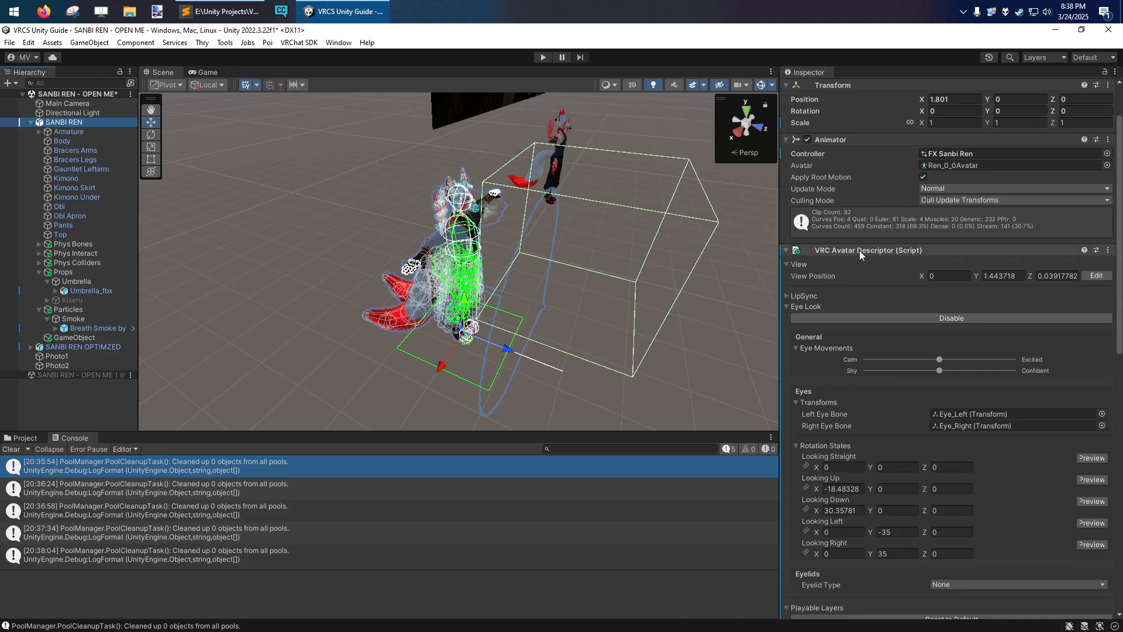
{"action": "right_click_drag", "start_coordinate": [488, 353], "coordinate": [496, 328]}
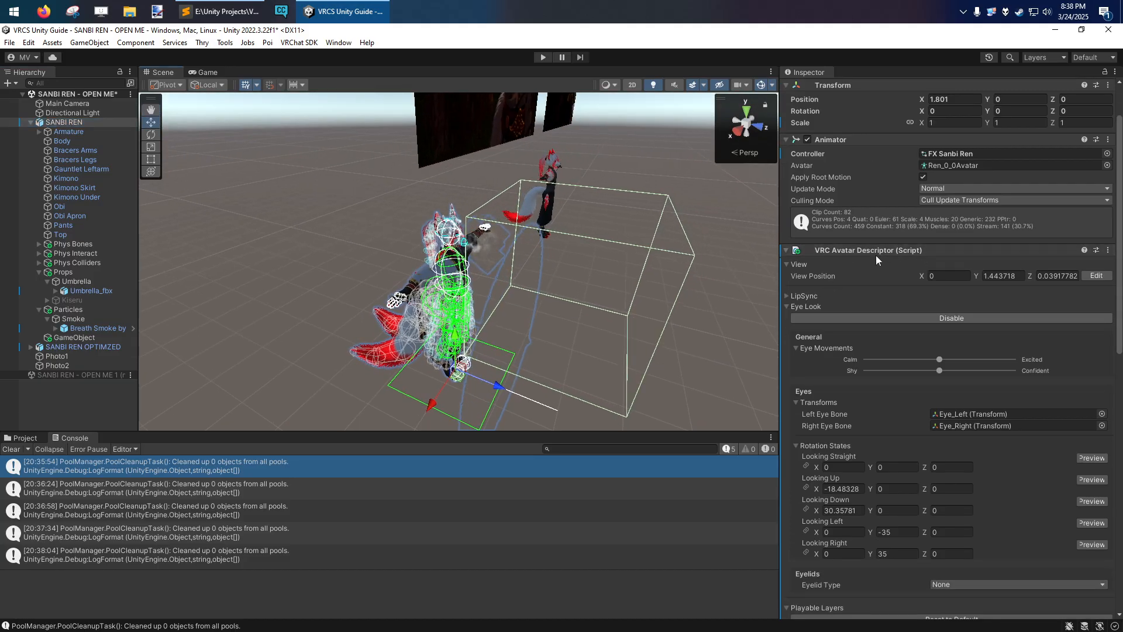
{"action": "left_click_drag", "start_coordinate": [487, 377], "coordinate": [175, 328], "text": "alt"}
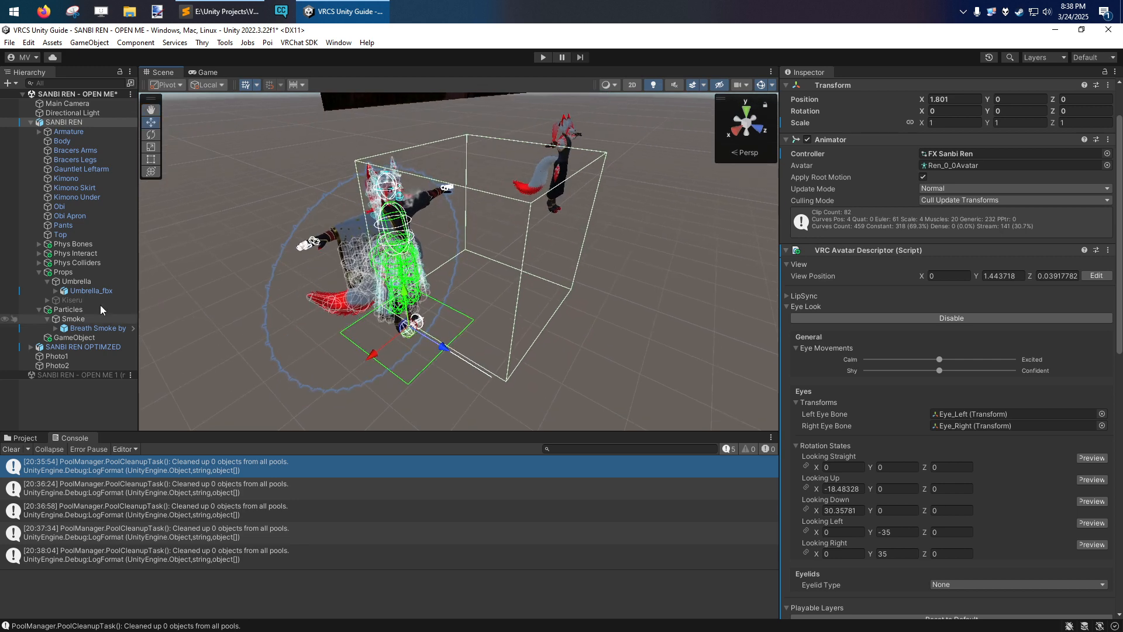
{"action": "left_click_drag", "start_coordinate": [412, 336], "coordinate": [211, 351], "text": "alt"}
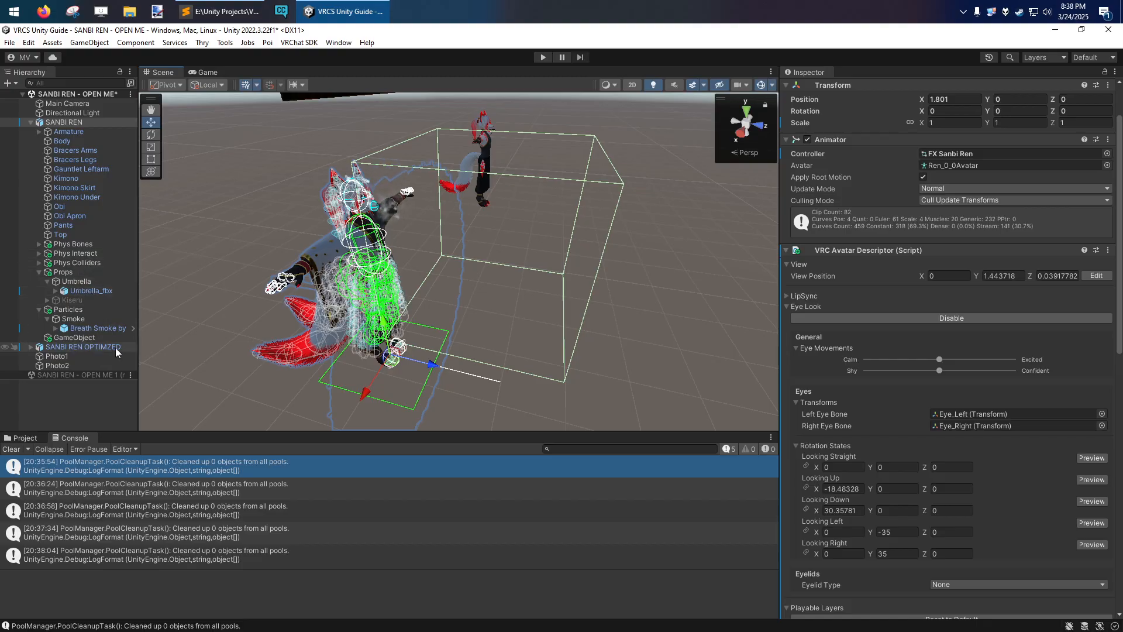
Step: Delete the empty object with the box collider from SANBI REN and clear the selection
{"action": "left_click", "coordinate": [79, 336]}
{"action": "key", "text": "Delete"}
{"action": "left_click_drag", "start_coordinate": [480, 245], "coordinate": [431, 273], "text": "alt"}
{"action": "left_click", "coordinate": [443, 283]}
Step: Select the SANBI REN avatar root again and view its gizmos from another angle
{"action": "left_click", "coordinate": [52, 123]}
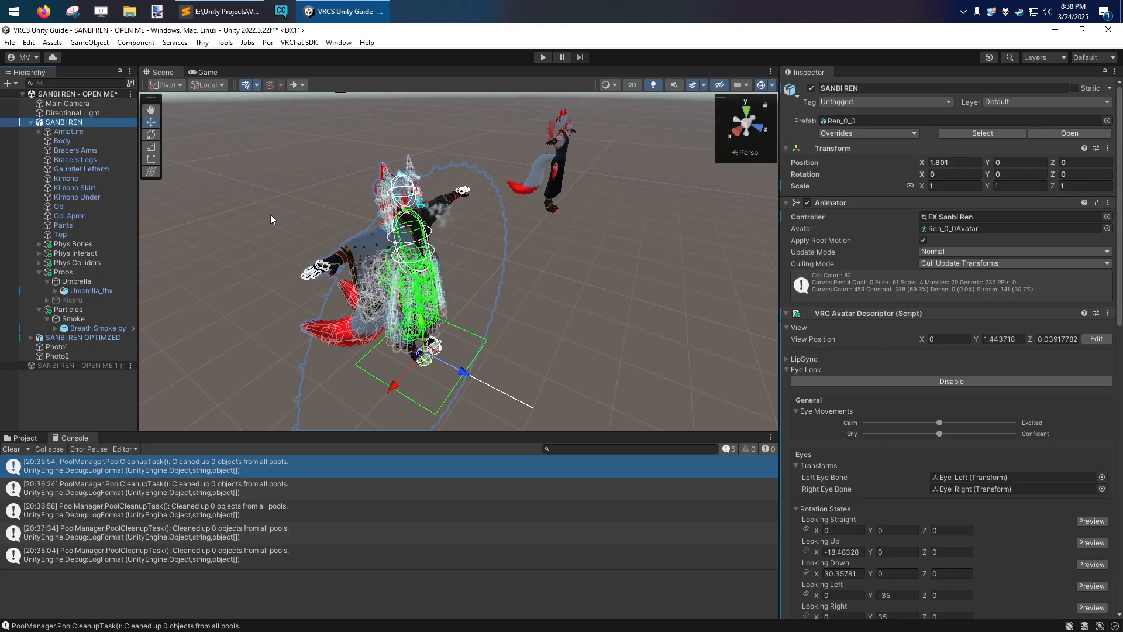
{"action": "left_click_drag", "start_coordinate": [142, 167], "coordinate": [541, 306], "text": "alt"}
{"action": "right_click_drag", "start_coordinate": [541, 305], "coordinate": [525, 322]}
{"action": "left_click", "coordinate": [532, 318]}
{"action": "left_click", "coordinate": [64, 121]}
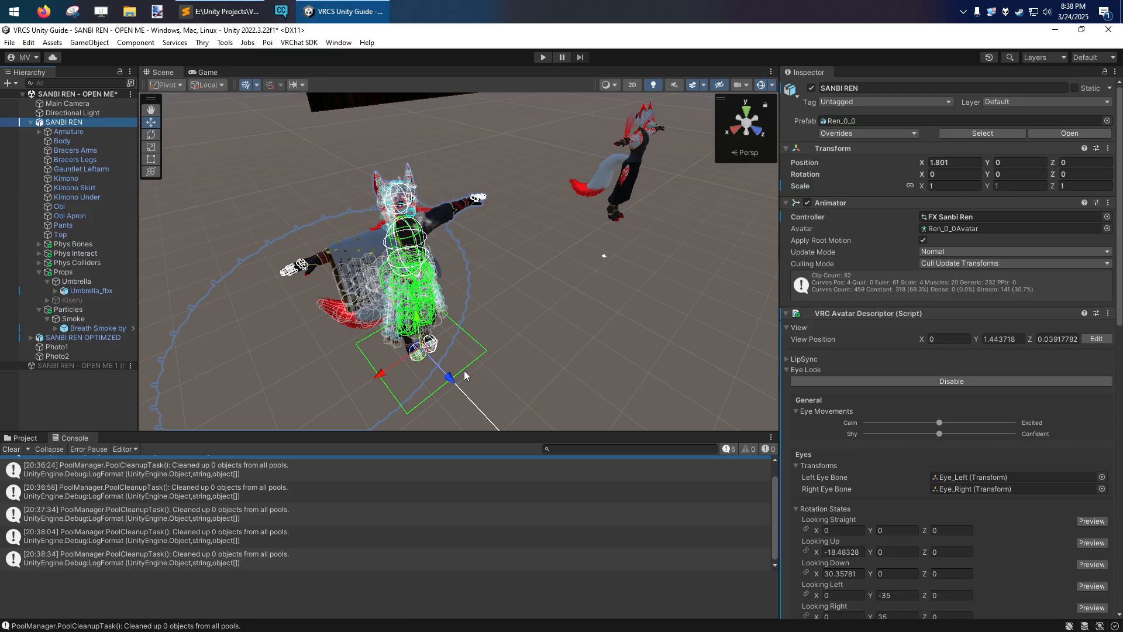
Step: Examine the Position values in SANBI REN's Transform and compare them with the avatar's placement in the Scene
{"action": "left_click", "coordinate": [885, 164]}
{"action": "right_click_drag", "start_coordinate": [518, 261], "coordinate": [511, 267]}
{"action": "scroll", "coordinate": [430, 281], "scroll_direction": "down", "scroll_amount": 3}
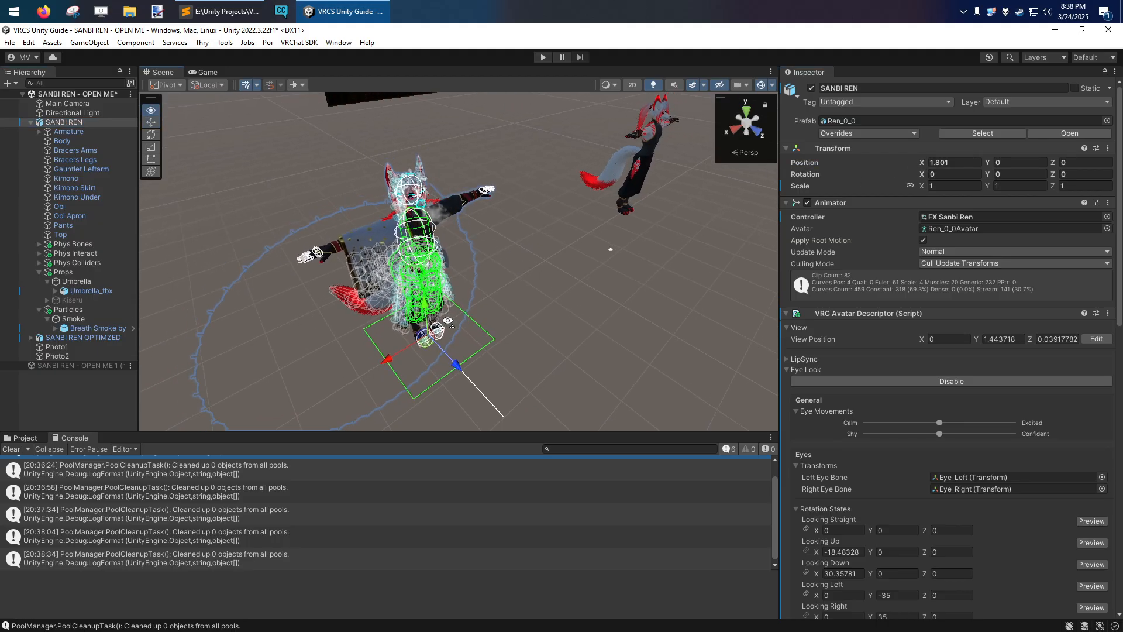
{"action": "right_click_drag", "start_coordinate": [485, 268], "coordinate": [478, 282]}
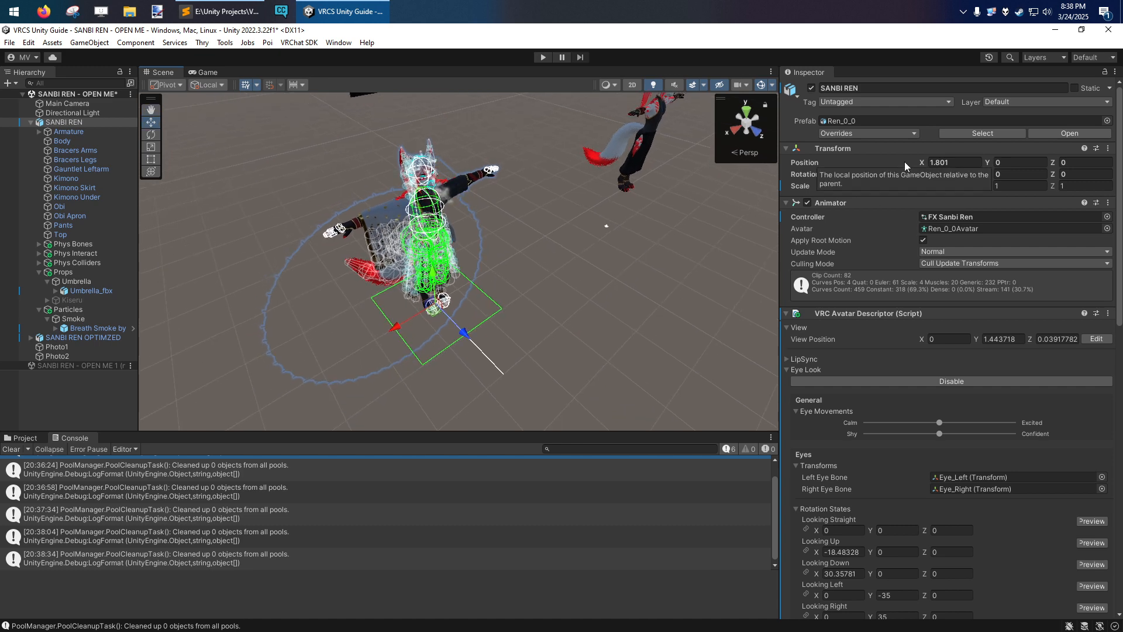
{"action": "left_click", "coordinate": [936, 163]}
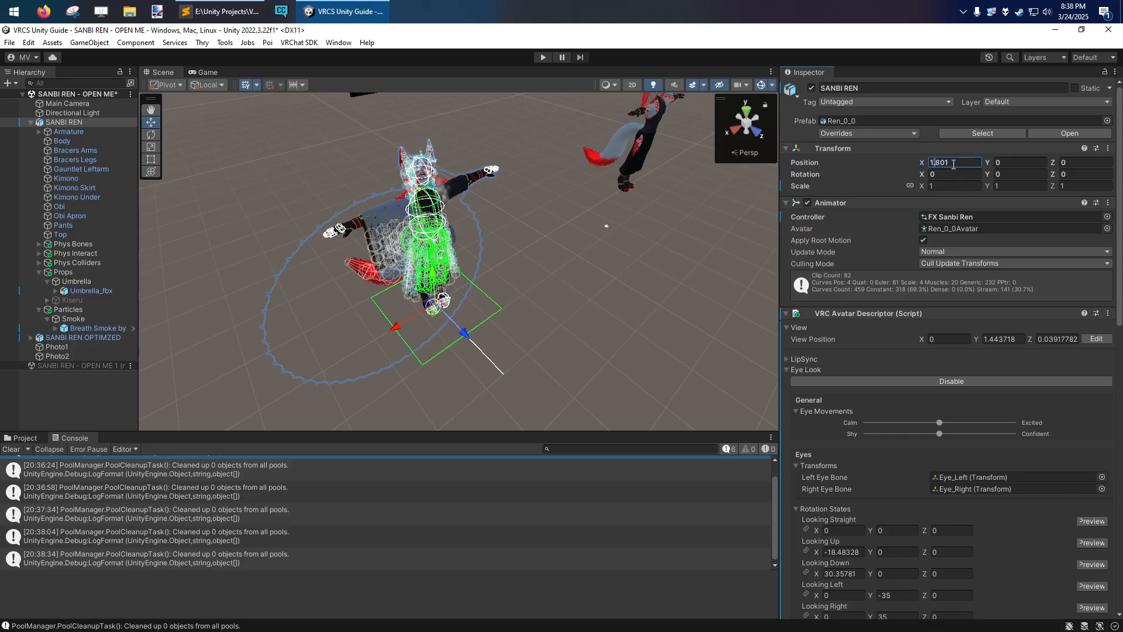
{"action": "left_click", "coordinate": [867, 160]}
{"action": "right_click_drag", "start_coordinate": [556, 262], "coordinate": [508, 213]}
{"action": "key", "text": "w"}
{"action": "key", "text": "s"}
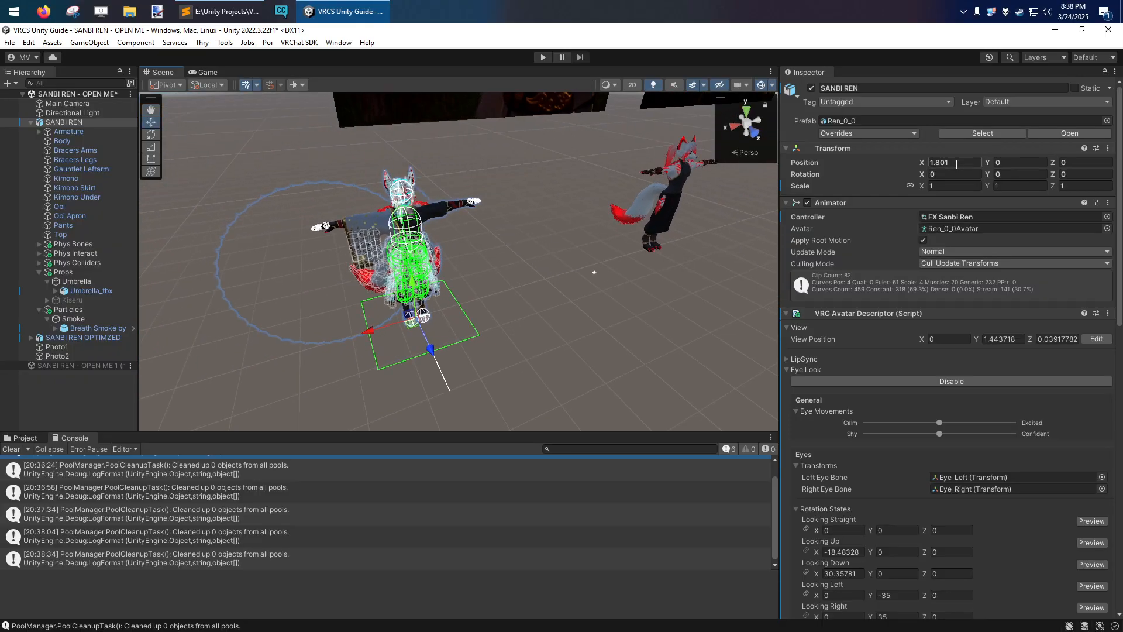
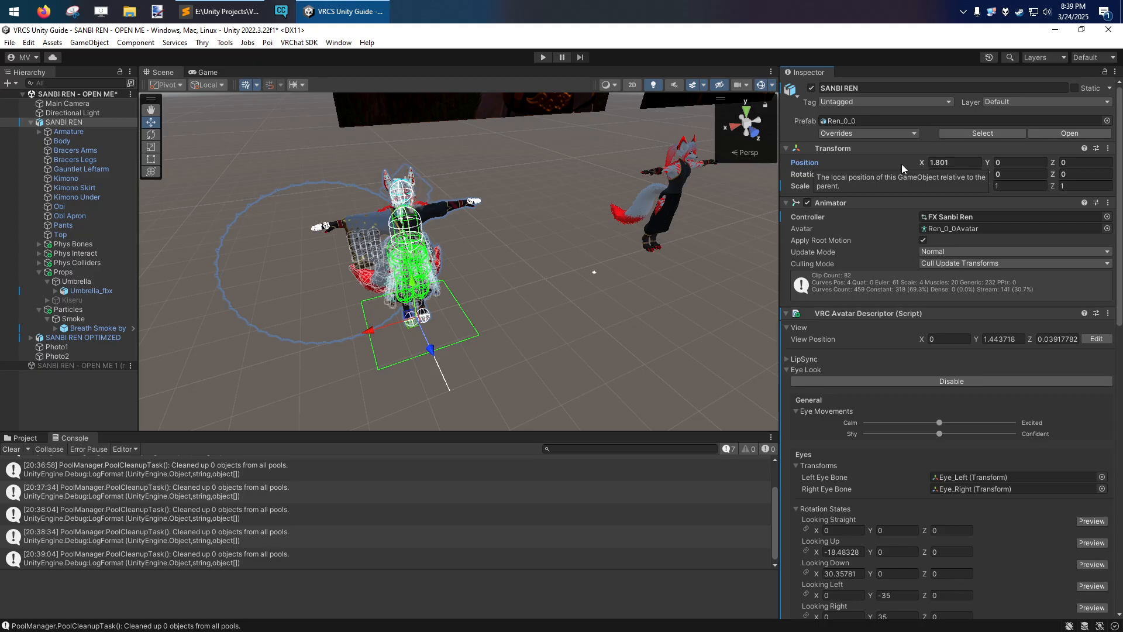
{"action": "right_click_drag", "start_coordinate": [503, 258], "coordinate": [505, 242]}
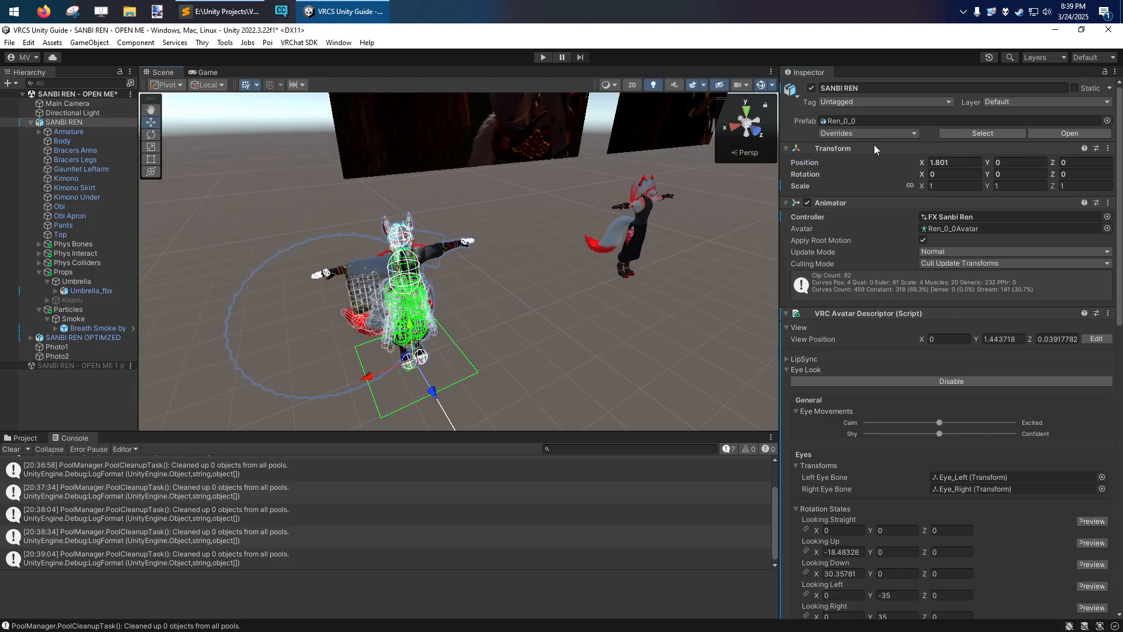
Step: Set SANBI REN's X position to 1, followed by 0.3
{"action": "left_click", "coordinate": [958, 164]}
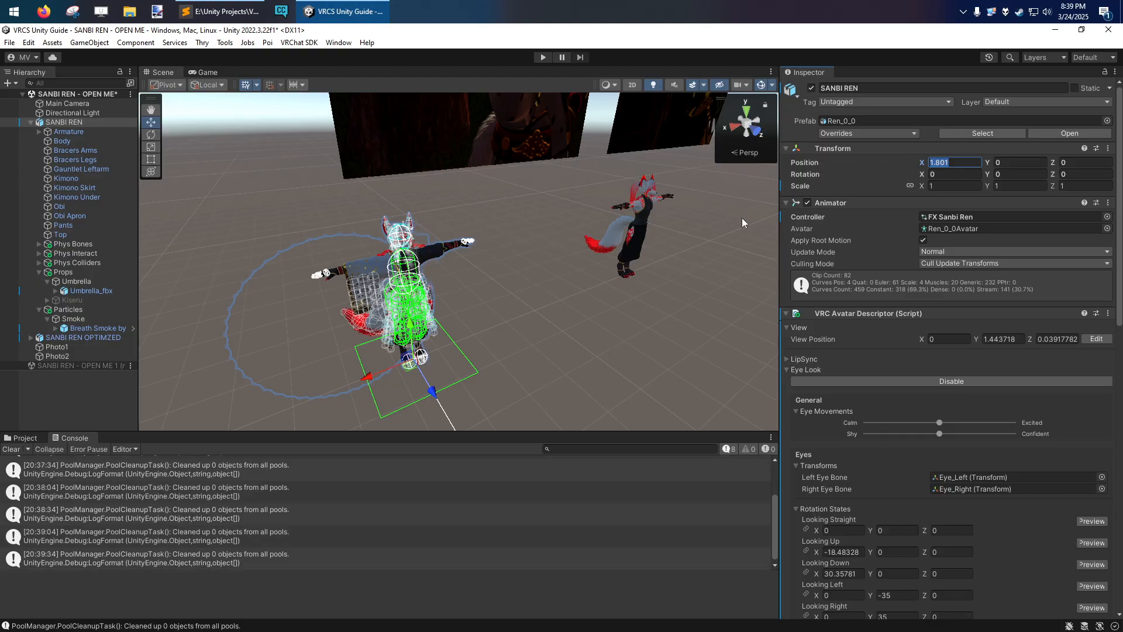
{"action": "type", "text": "1"}
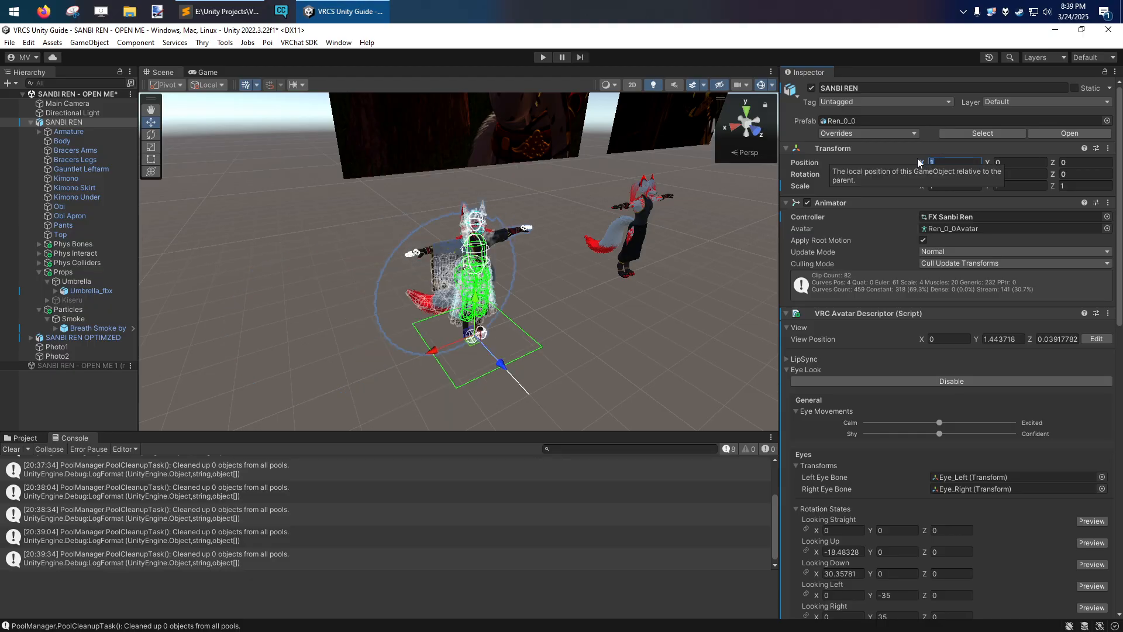
{"action": "type", "text": "0.3"}
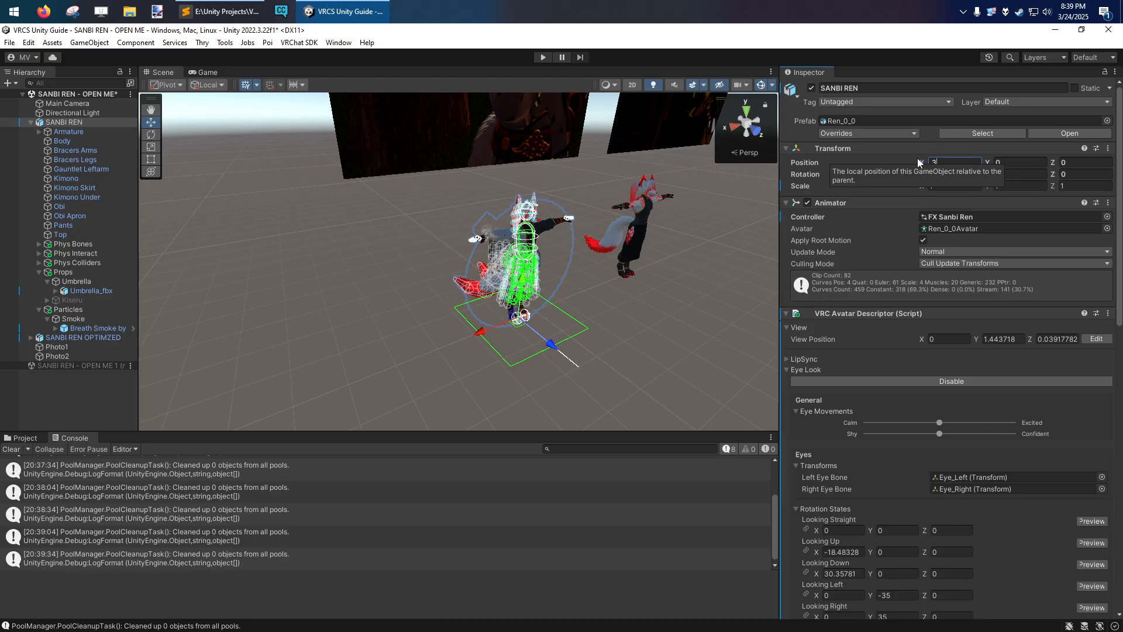
Step: Add 0.1 to SANBI REN's X position with a math expression
{"action": "right_click_drag", "start_coordinate": [627, 244], "coordinate": [676, 261]}
{"action": "key", "text": "w"}
{"action": "left_click", "coordinate": [952, 163]}
{"action": "left_click", "coordinate": [953, 163]}
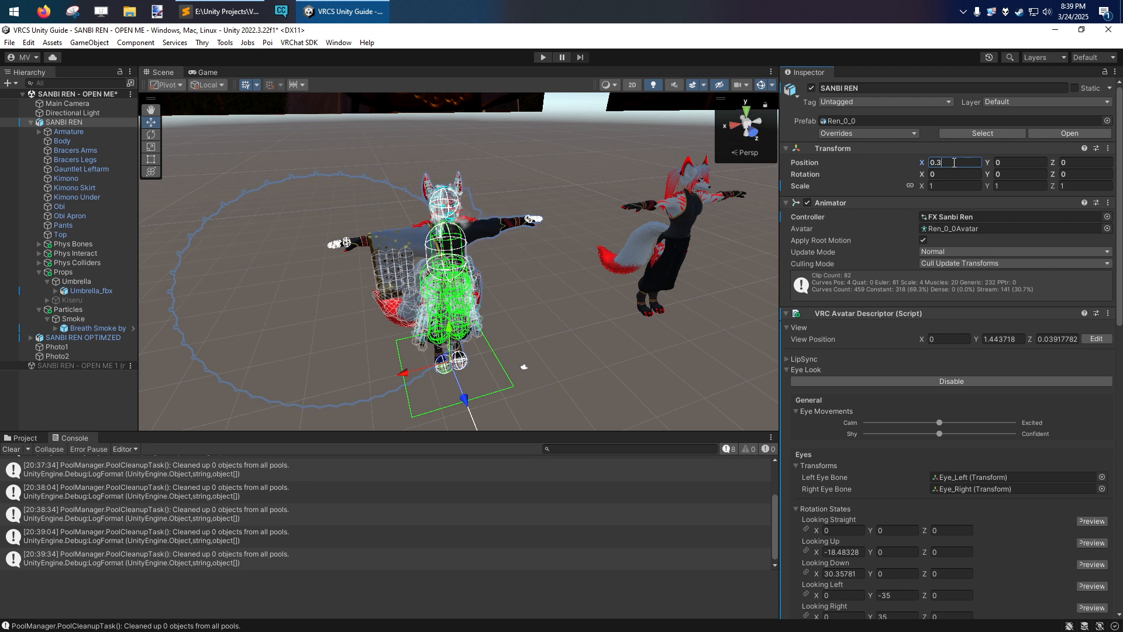
{"action": "type", "text": "+.1"}
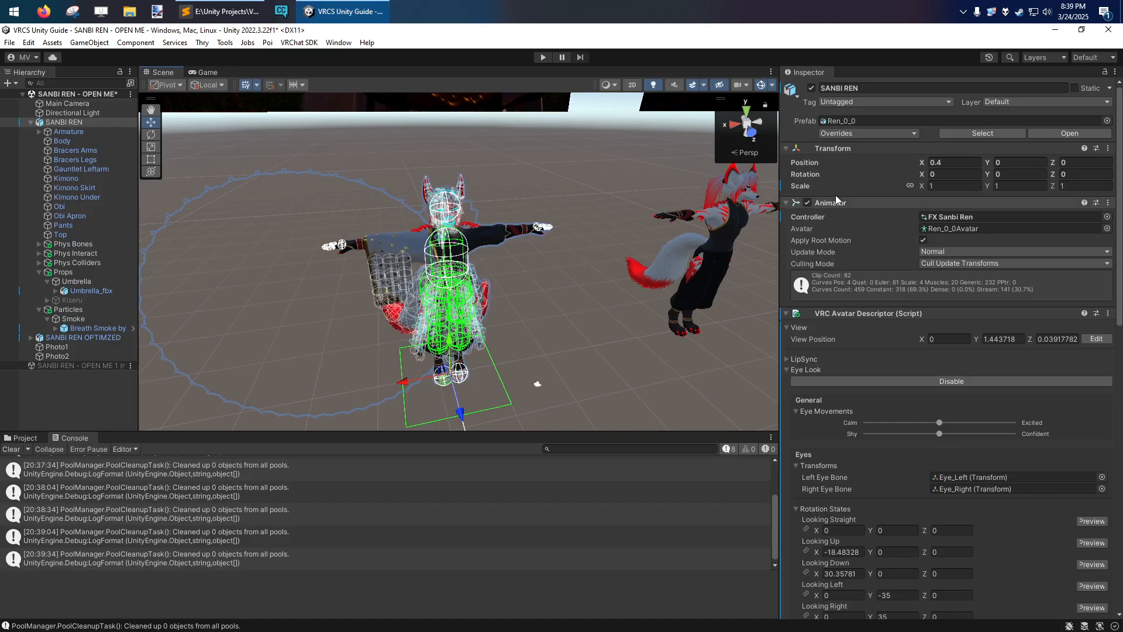
Step: Set SANBI REN's X position with the expression (0.4*4)+6
{"action": "left_click", "coordinate": [947, 161]}
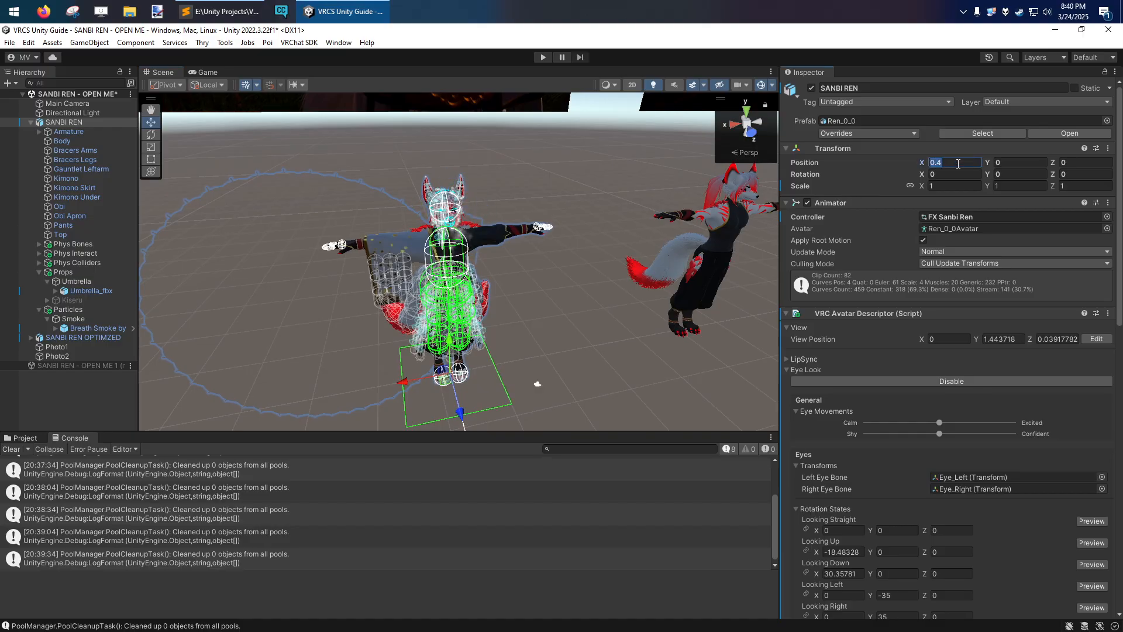
{"action": "left_click", "coordinate": [957, 163]}
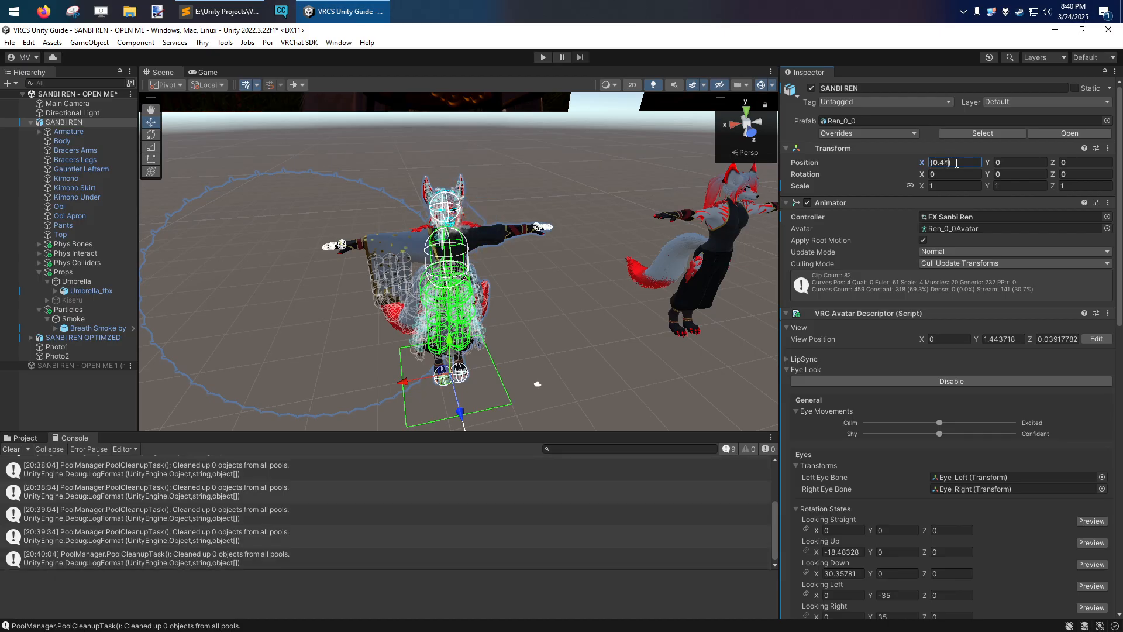
{"action": "type", "text": "4"}
{"action": "key", "text": "End"}
{"action": "type", "text": "+6"}
{"action": "key", "text": "Return"}
Step: Set SANBI REN's X position to 0 and bring both avatars back into view
{"action": "right_click_drag", "start_coordinate": [564, 220], "coordinate": [369, 173]}
{"action": "left_click", "coordinate": [946, 163]}
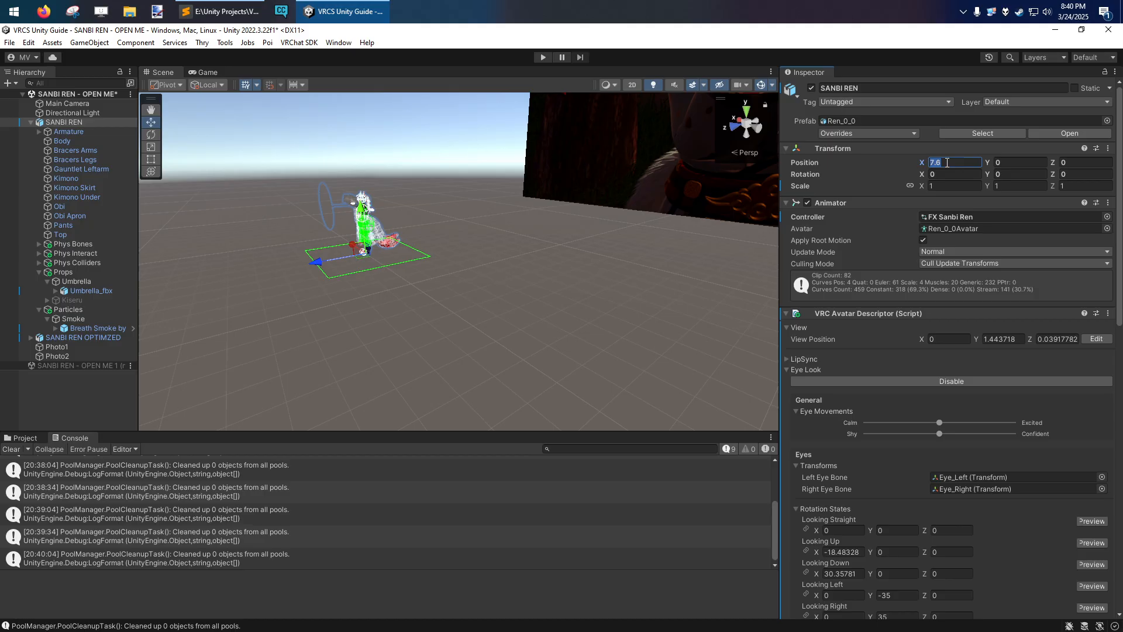
{"action": "type", "text": "0"}
{"action": "right_click_drag", "start_coordinate": [655, 158], "coordinate": [958, 163]}
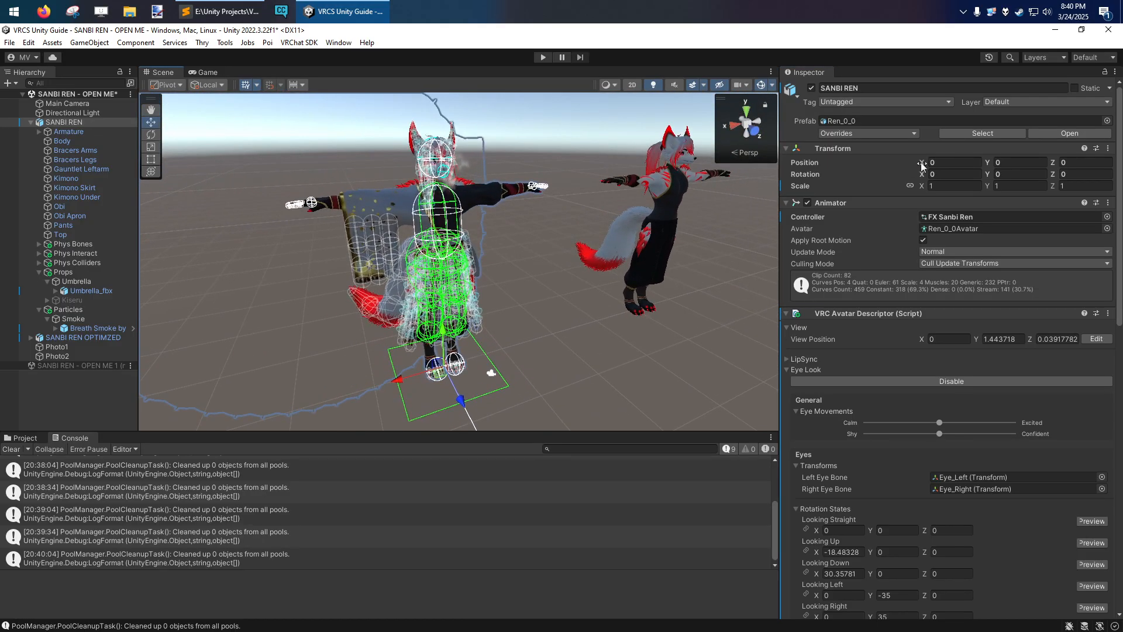
Step: Scrub SANBI REN's X position to 0.06, and return it to 0
{"action": "left_click_drag", "start_coordinate": [923, 163], "coordinate": [924, 163]}
{"action": "right_click_drag", "start_coordinate": [498, 264], "coordinate": [465, 338]}
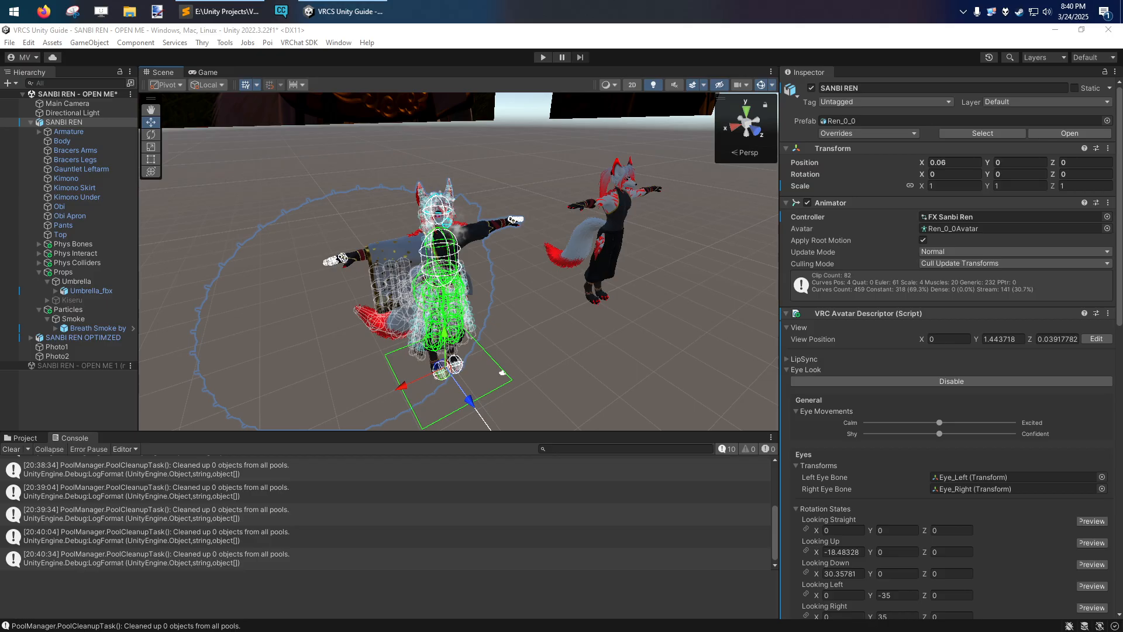
{"action": "right_click_drag", "start_coordinate": [429, 354], "coordinate": [413, 347]}
{"action": "left_click", "coordinate": [957, 166]}
{"action": "type", "text": "0"}
{"action": "middle_click_drag", "start_coordinate": [579, 296], "coordinate": [548, 297]}
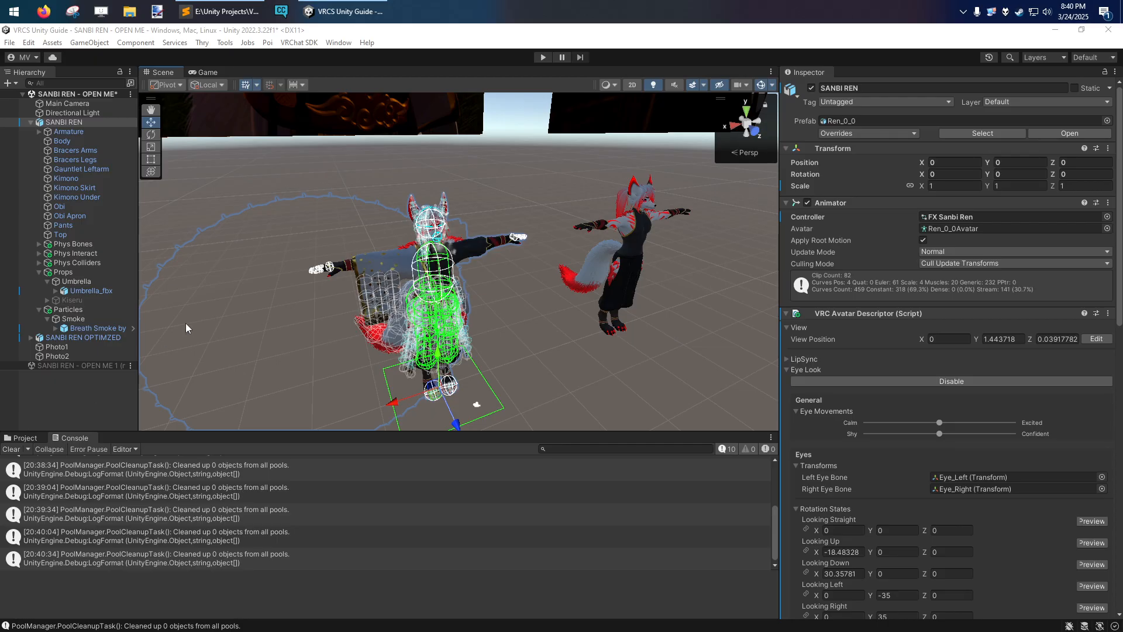
Step: Clear the avatar selection and select the Kimono object under SANBI REN
{"action": "right_click_drag", "start_coordinate": [529, 314], "coordinate": [529, 300]}
{"action": "left_click", "coordinate": [535, 303]}
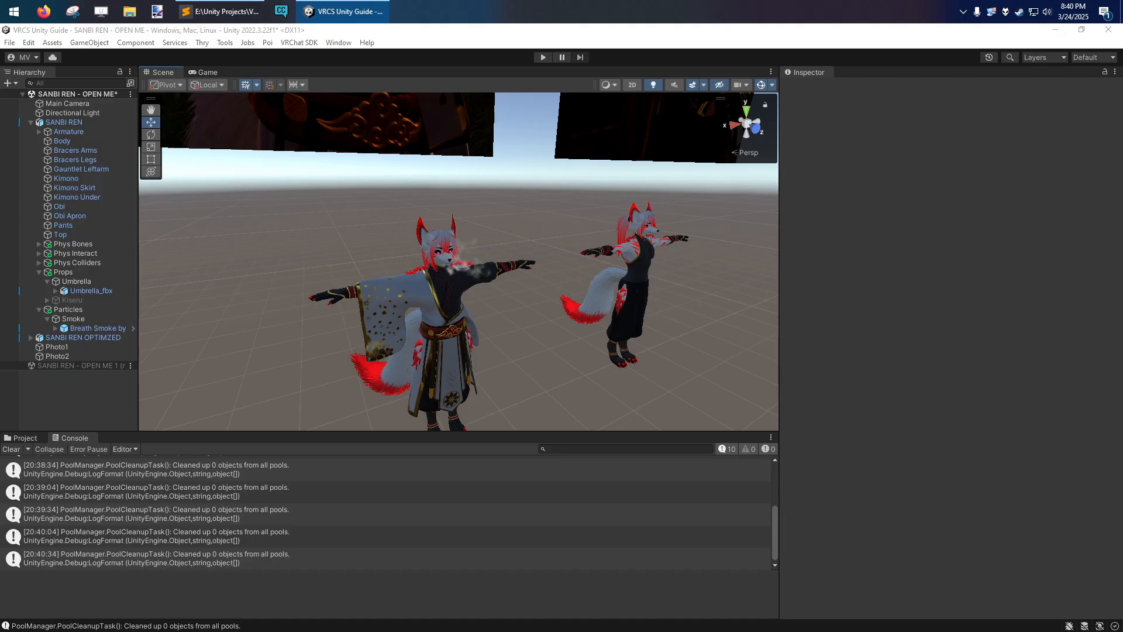
{"action": "left_click", "coordinate": [66, 179]}
{"action": "left_click_drag", "start_coordinate": [497, 296], "coordinate": [529, 300], "text": "alt"}
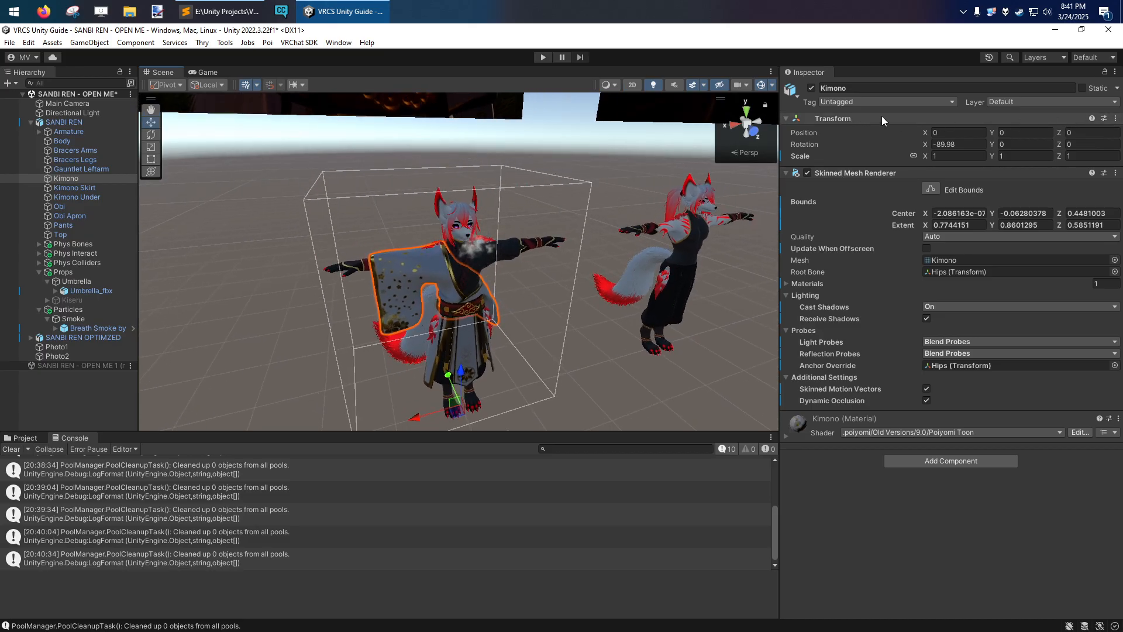
Step: Disable and re-enable the Kimono's Skinned Mesh Renderer twice
{"action": "left_click", "coordinate": [808, 172]}
{"action": "left_click", "coordinate": [807, 173]}
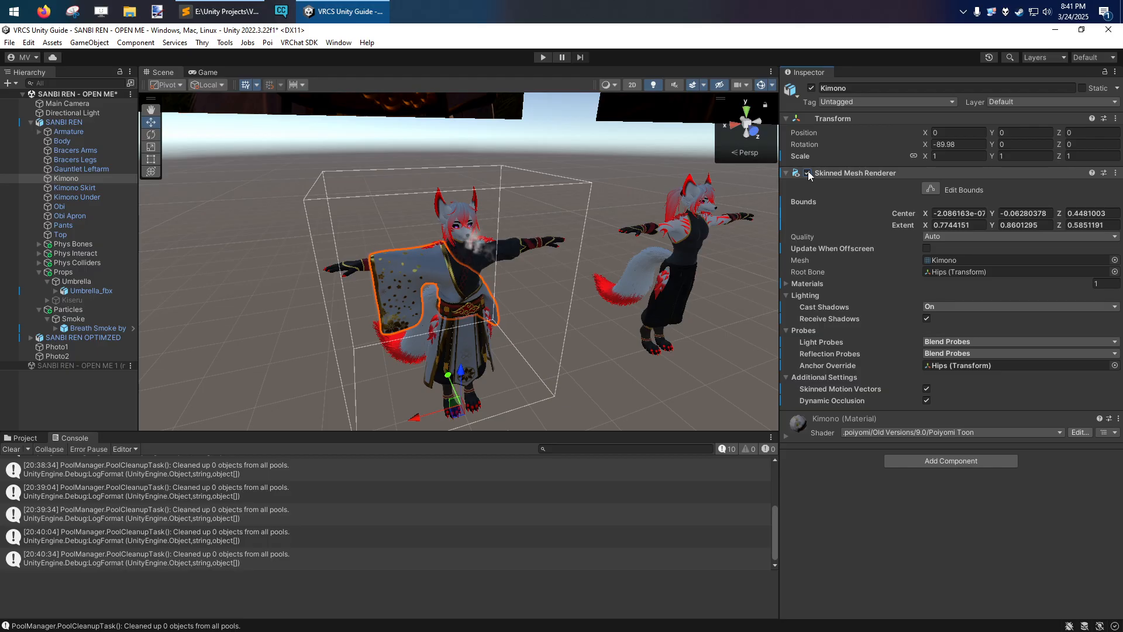
{"action": "left_click", "coordinate": [808, 173]}
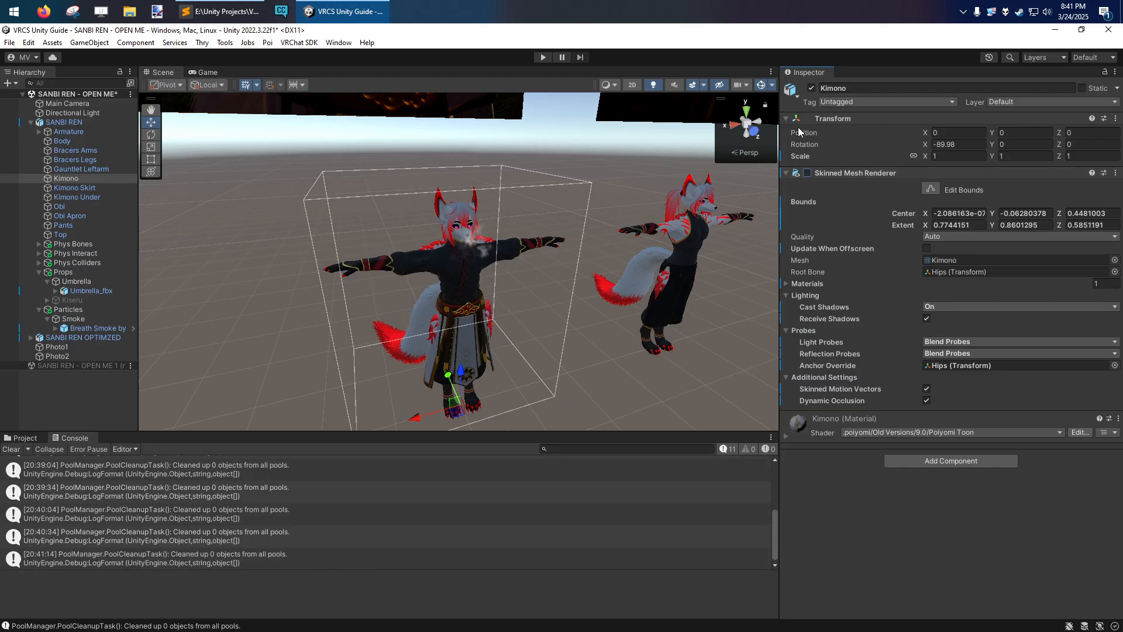
{"action": "left_click", "coordinate": [808, 172]}
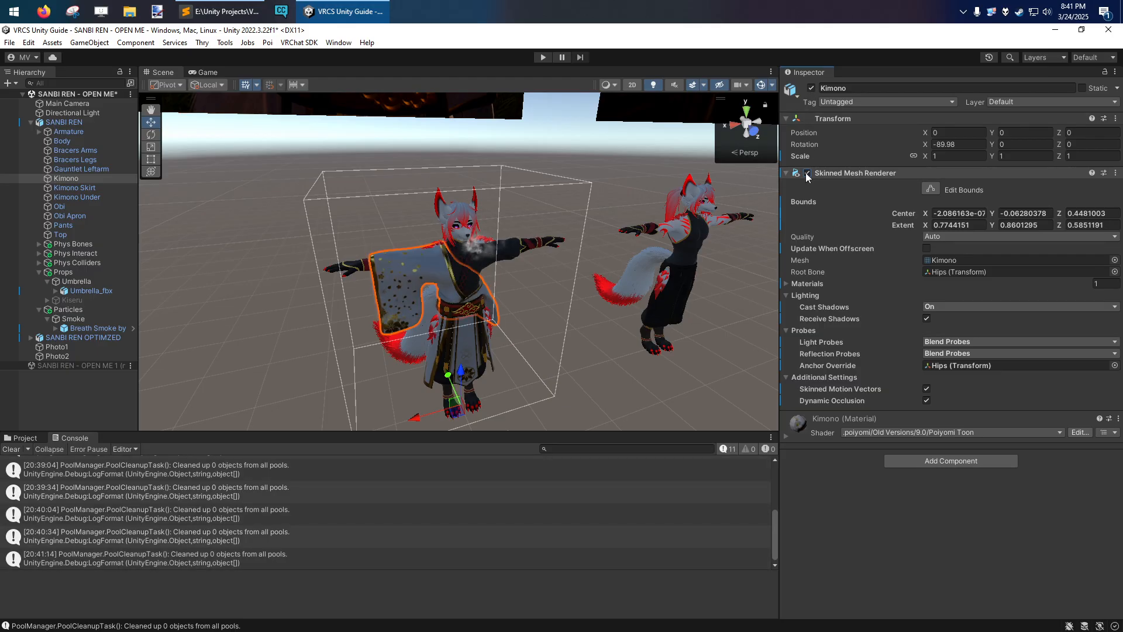
Step: Collapse and re-expand the Kimono's Skinned Mesh Renderer, viewing SANBI REN's components in between
{"action": "left_click", "coordinate": [1117, 174]}
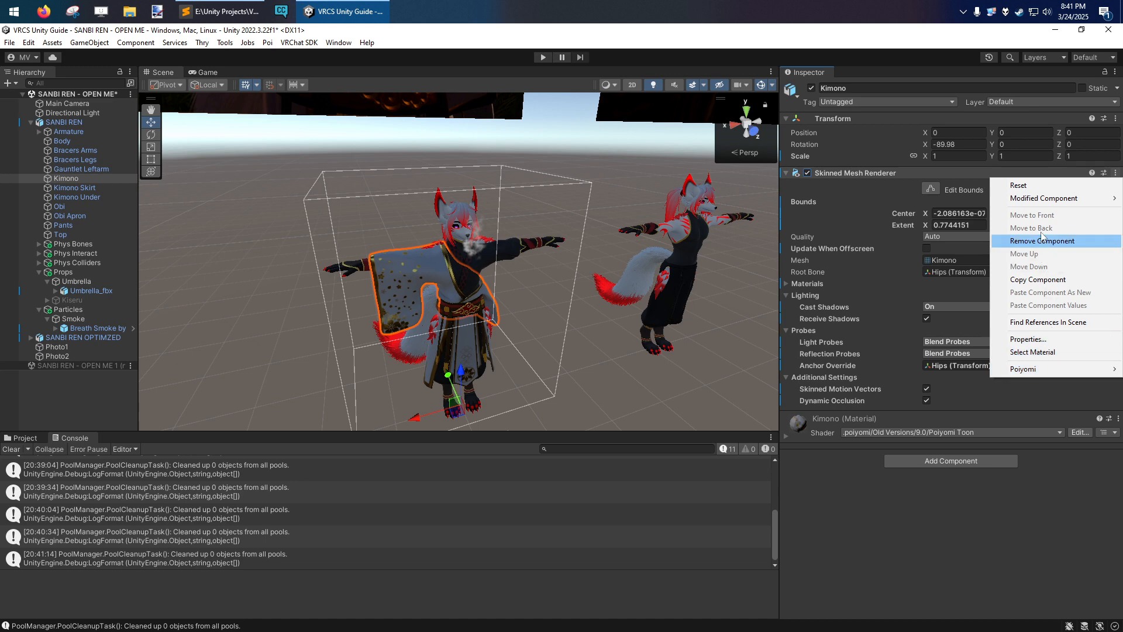
{"action": "left_click", "coordinate": [890, 174]}
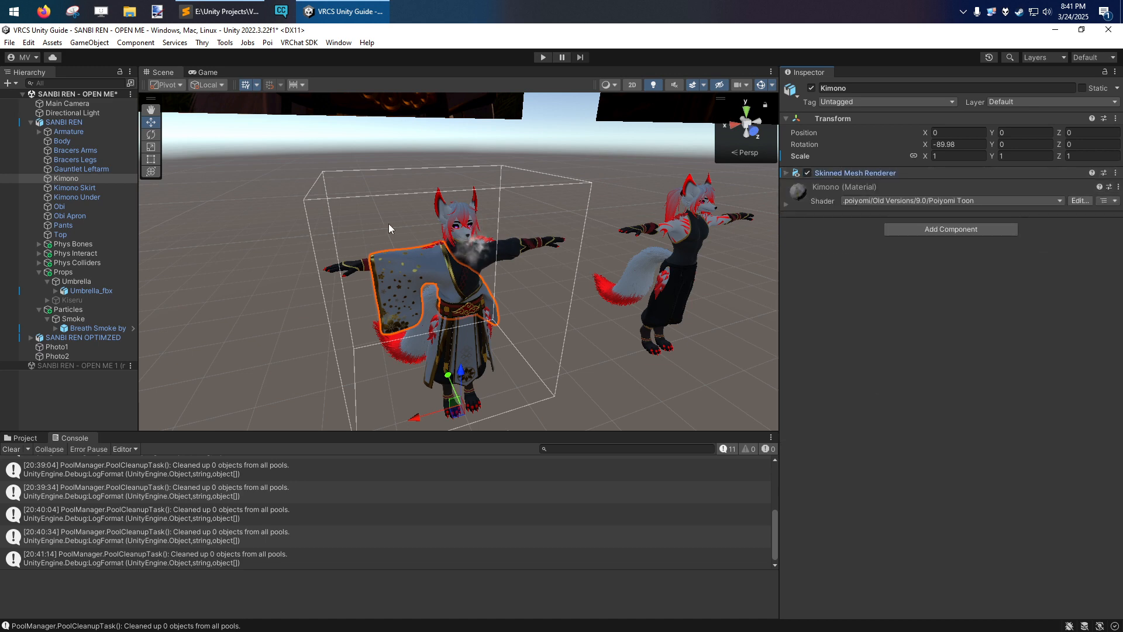
{"action": "left_click", "coordinate": [59, 122]}
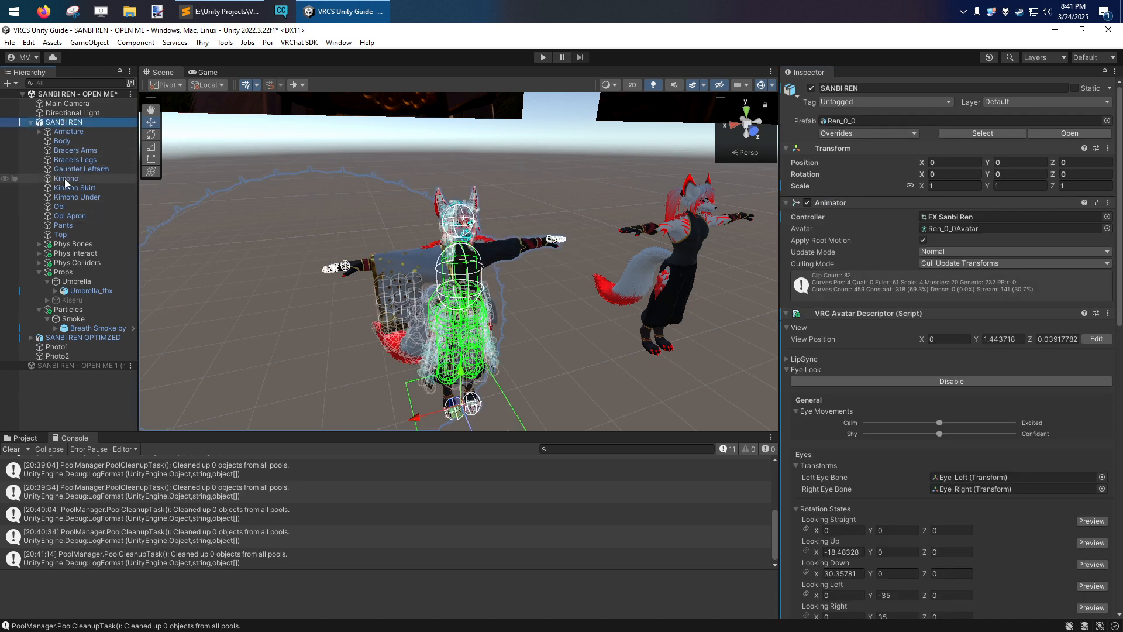
{"action": "left_click", "coordinate": [66, 179]}
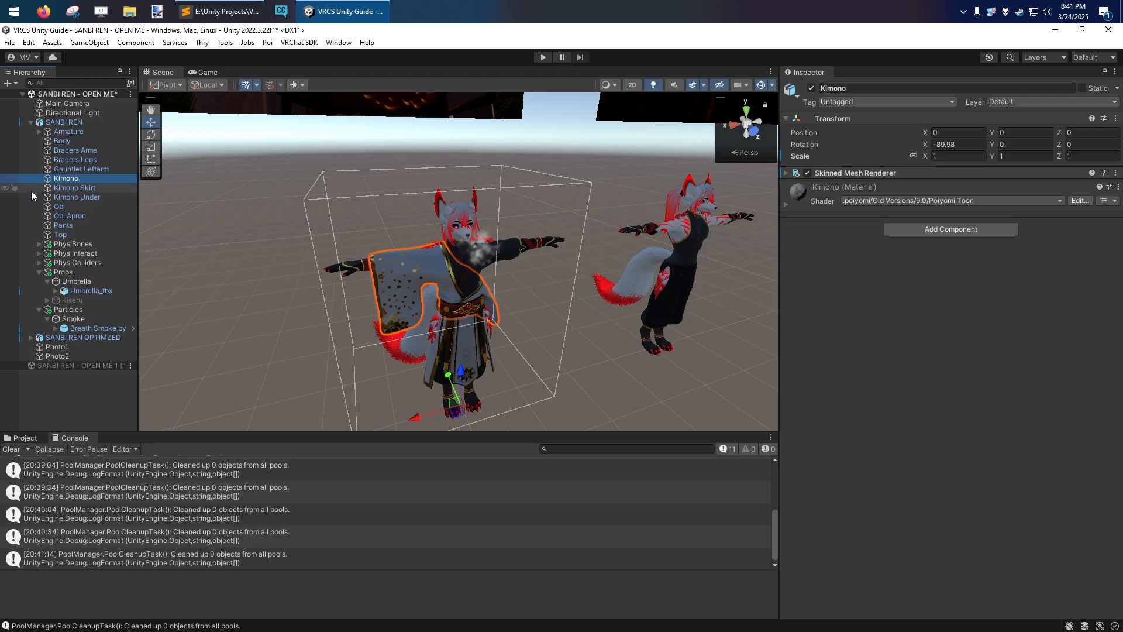
{"action": "left_click", "coordinate": [830, 174]}
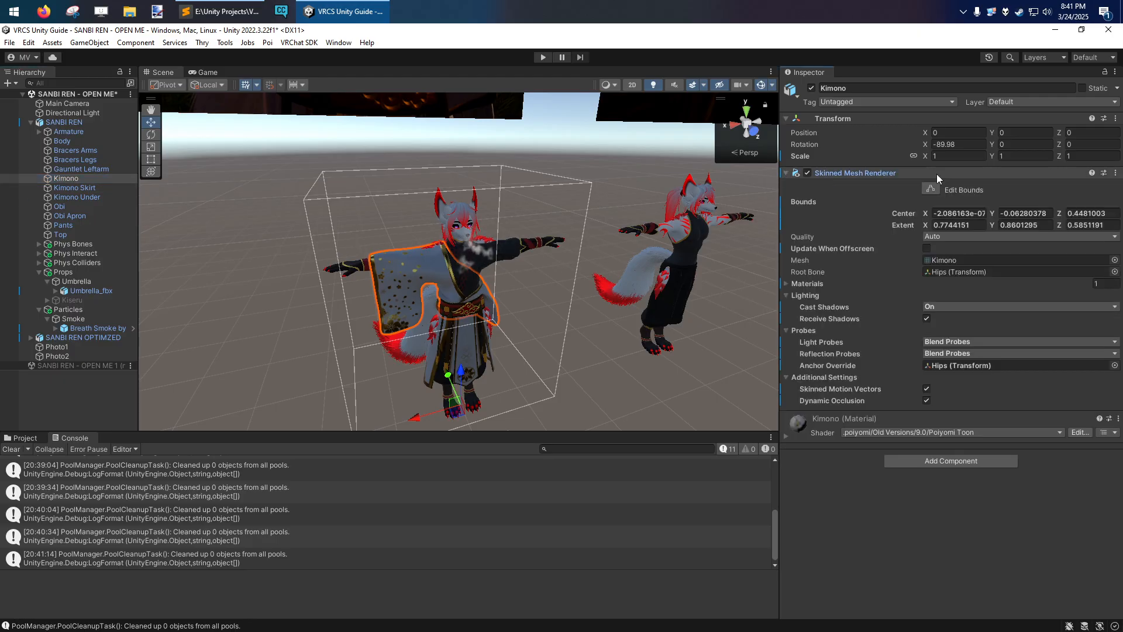
Step: Copy the Kimono's Skinned Mesh Renderer component
{"action": "left_click", "coordinate": [1115, 172]}
{"action": "mouse_move", "coordinate": [1007, 205]}
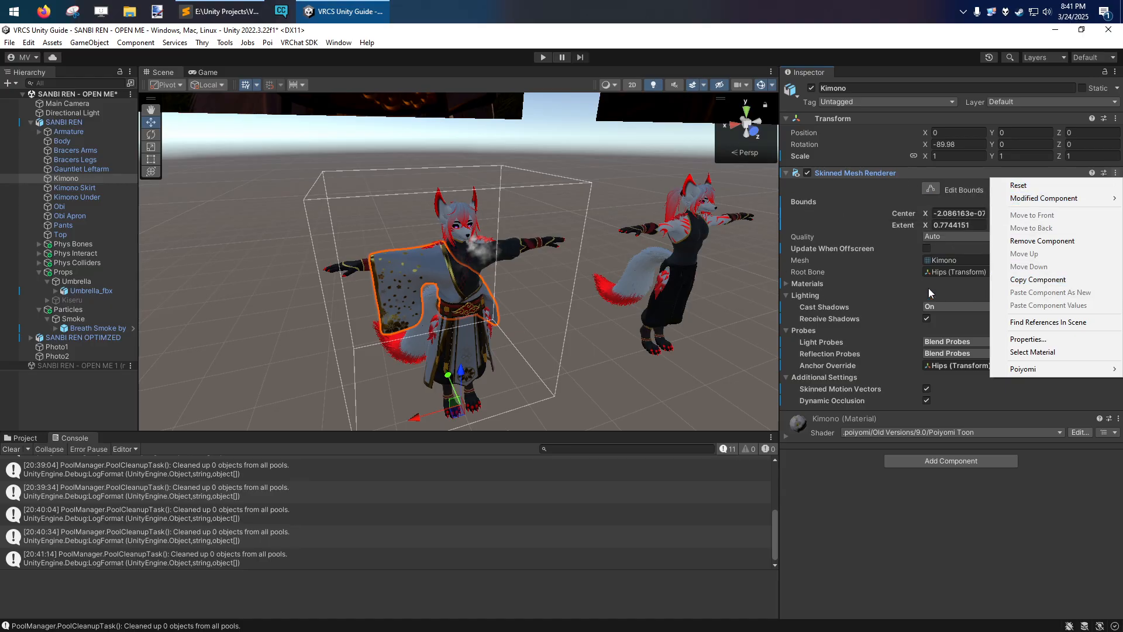
{"action": "left_click", "coordinate": [1031, 280]}
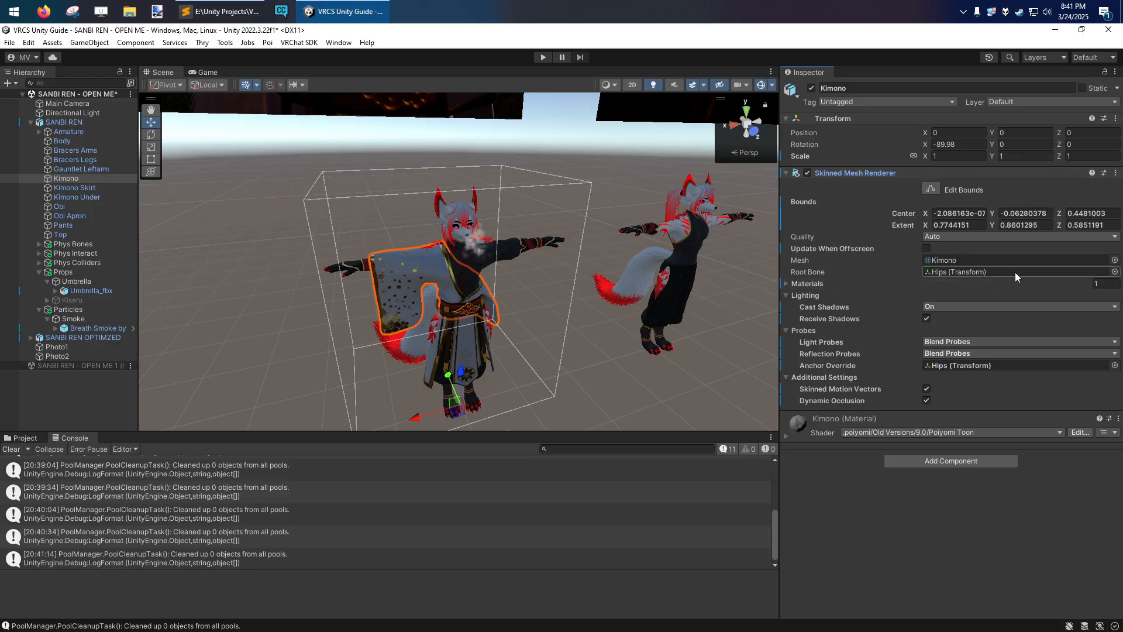
{"action": "left_click", "coordinate": [936, 461]}
{"action": "left_click", "coordinate": [882, 467]}
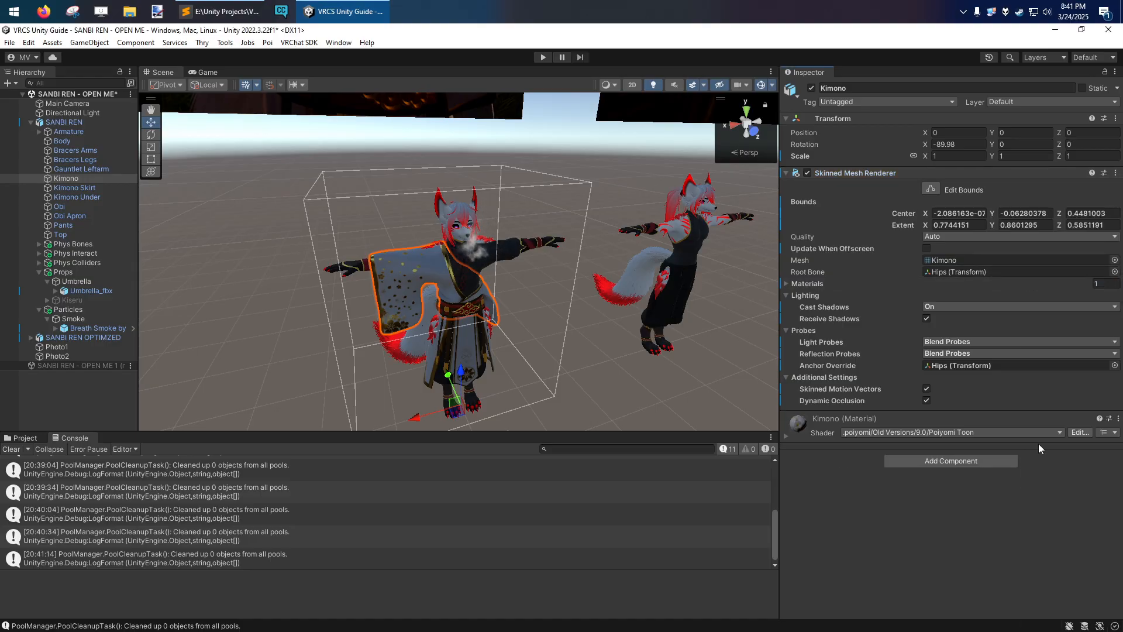
Step: Examine the options offered for the Kimono material and its Skinned Mesh Renderer, including pasting component values
{"action": "left_click", "coordinate": [1118, 418]}
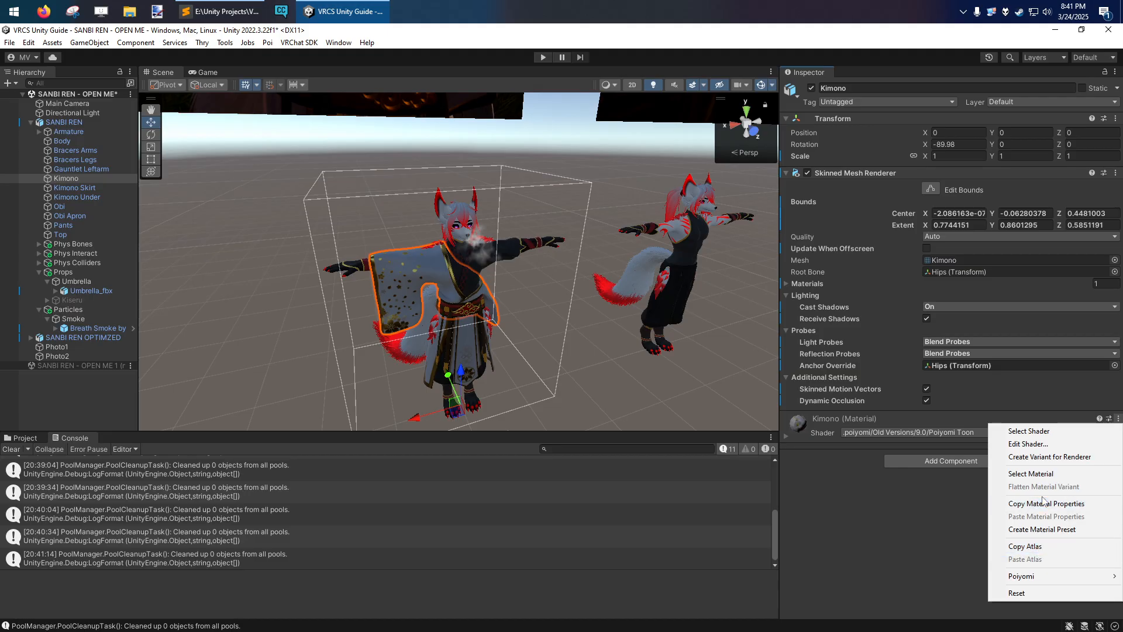
{"action": "key", "text": "Escape"}
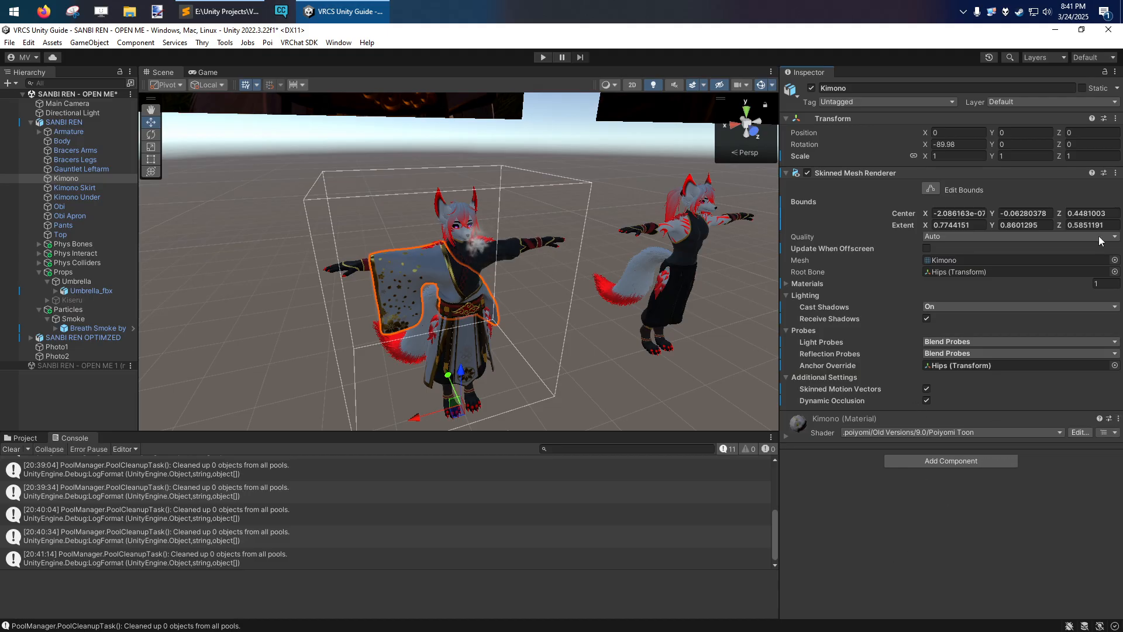
{"action": "left_click", "coordinate": [1115, 173]}
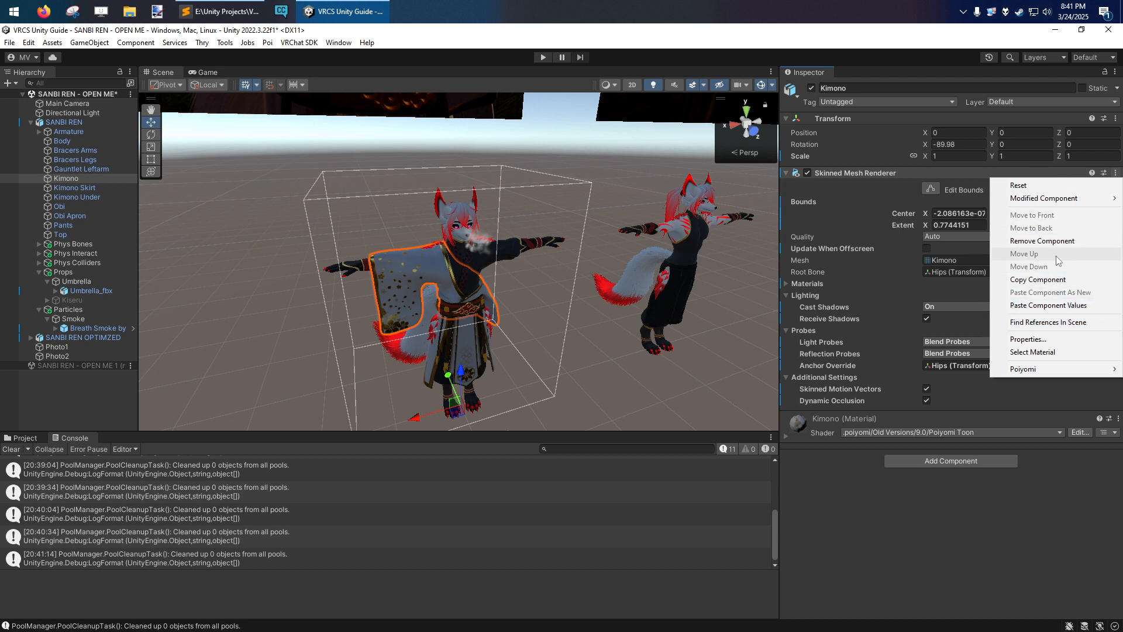
{"action": "left_click", "coordinate": [889, 511]}
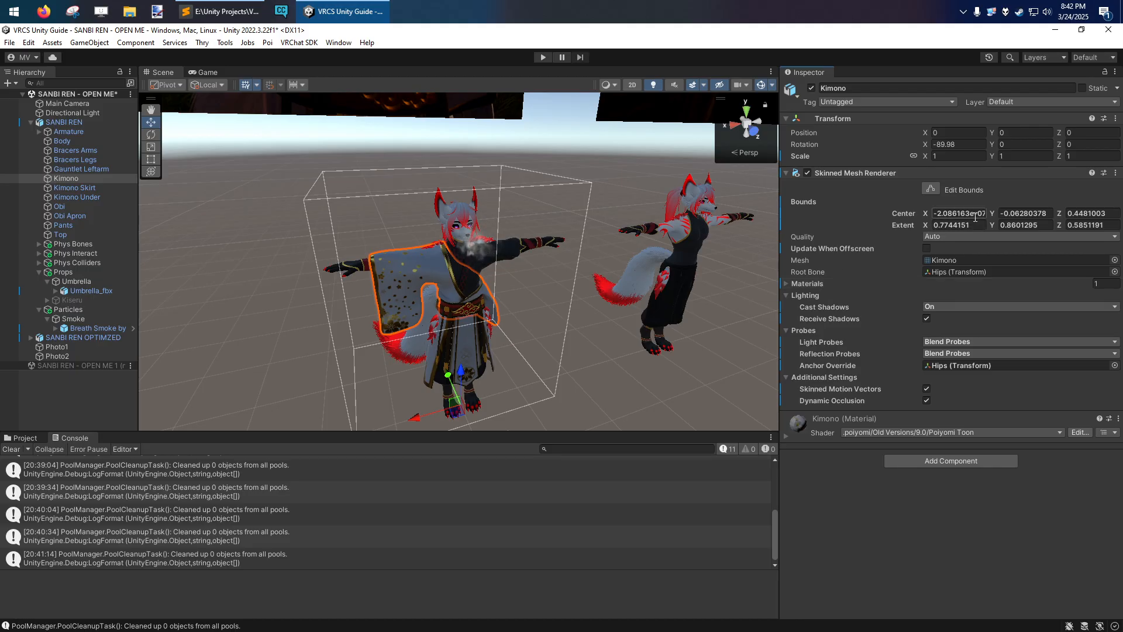
{"action": "left_click", "coordinate": [1116, 173]}
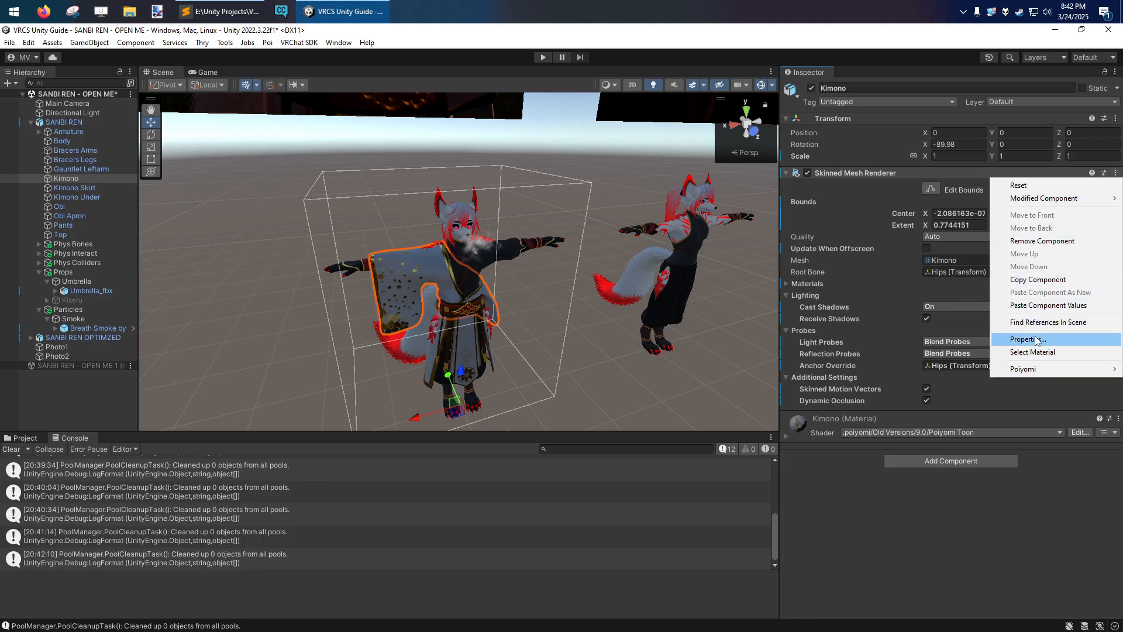
{"action": "left_click", "coordinate": [855, 188]}
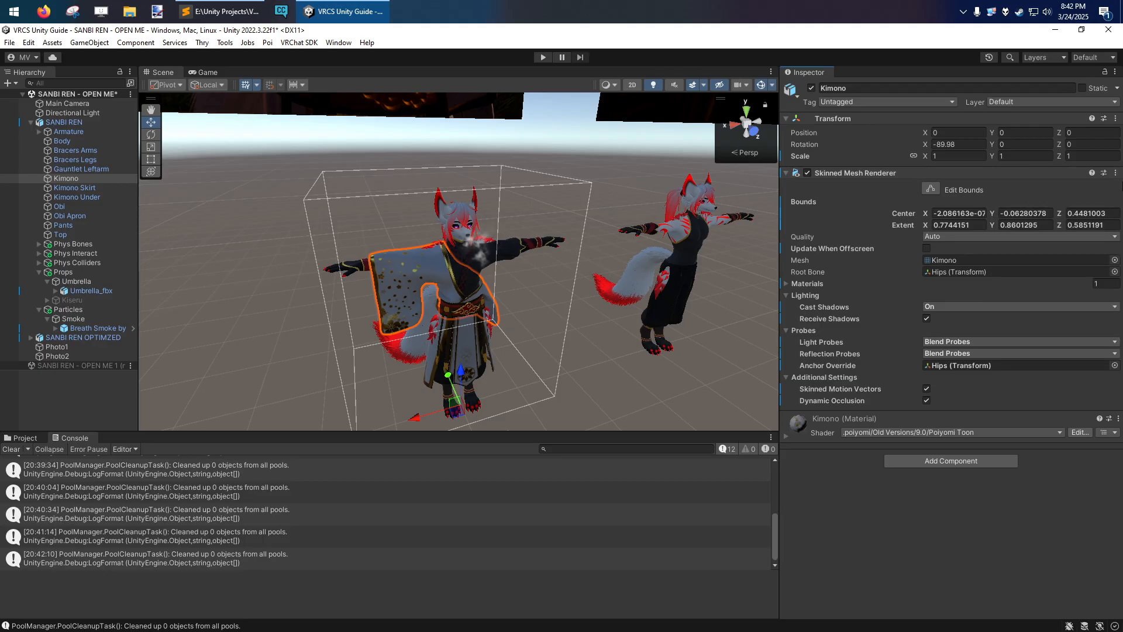
Step: Show the project's assets and view the presets available for the Kimono's Skinned Mesh Renderer
{"action": "left_click", "coordinate": [1105, 174]}
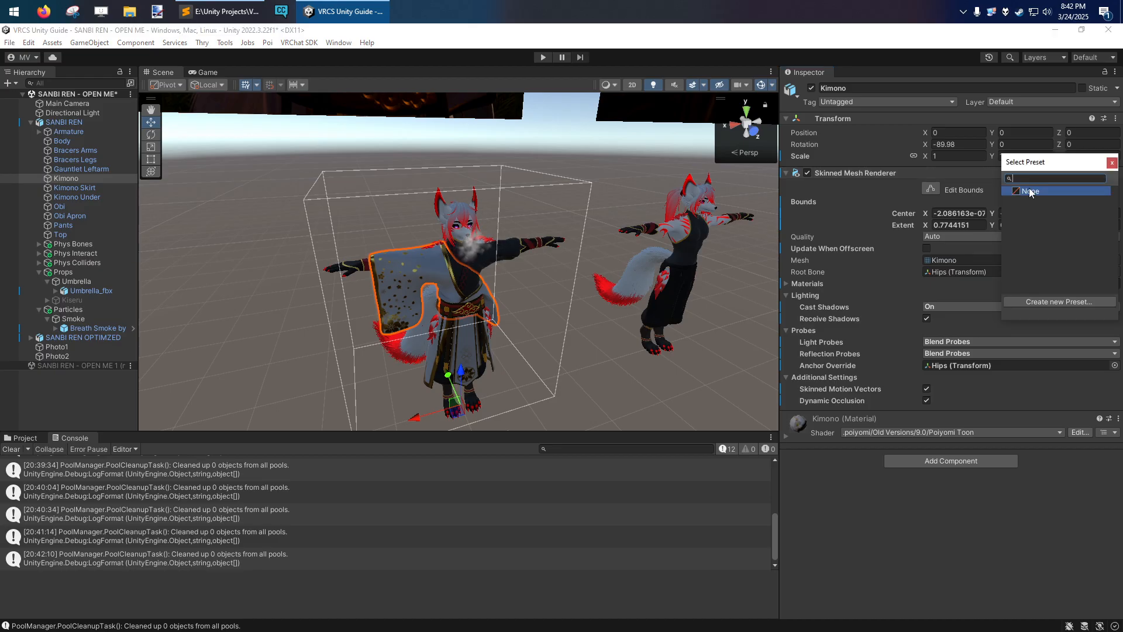
{"action": "left_click", "coordinate": [1112, 162]}
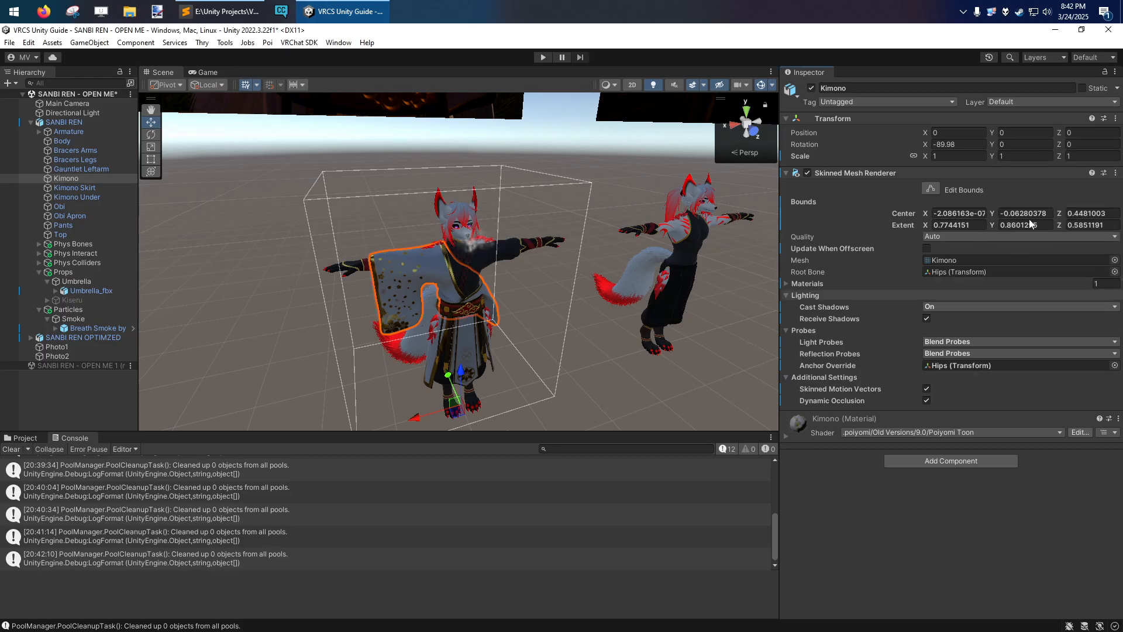
{"action": "right_click_drag", "start_coordinate": [475, 291], "coordinate": [491, 304]}
{"action": "left_click", "coordinate": [19, 439]}
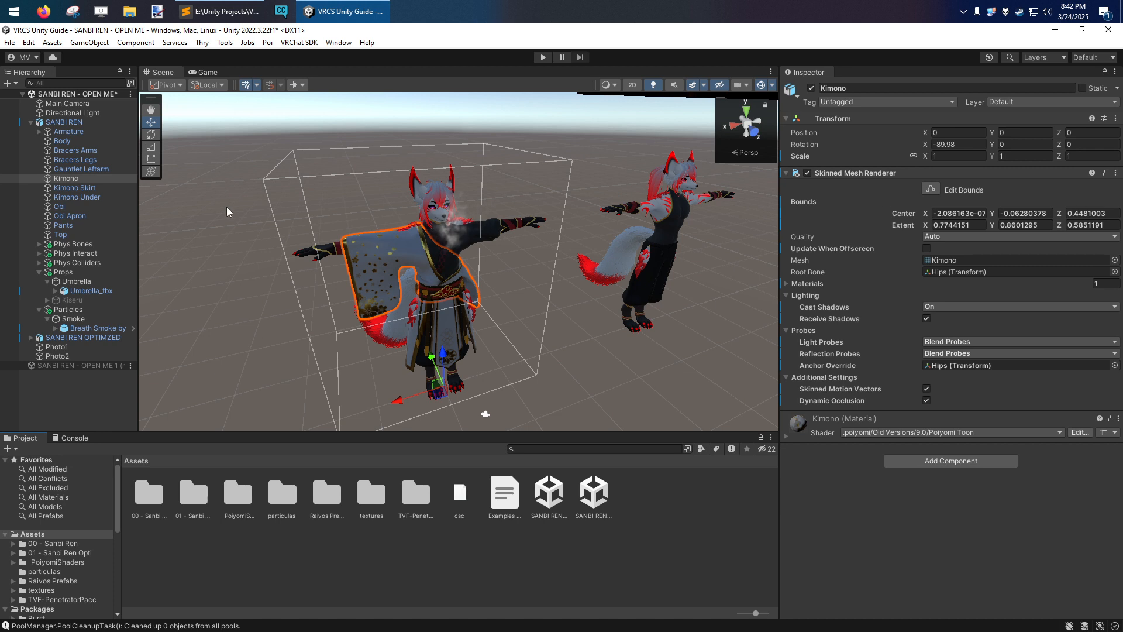
{"action": "left_click", "coordinate": [1103, 173]}
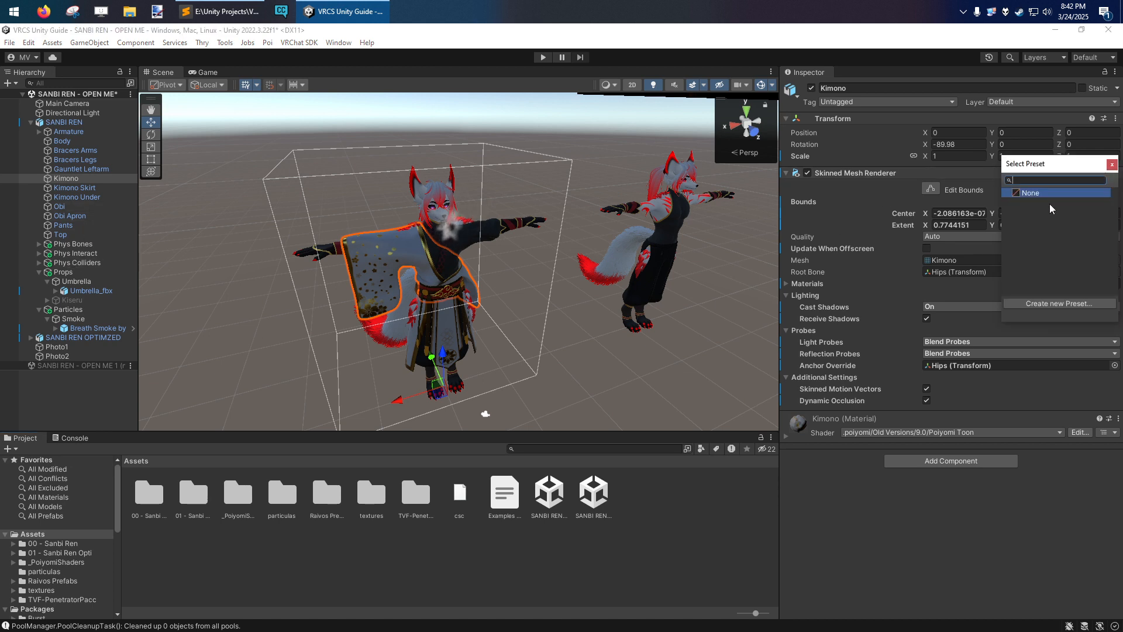
{"action": "left_click", "coordinate": [1112, 165]}
Step: Expand Phys Bones under SANBI REN, select Tails, and view the tails in the Scene
{"action": "left_click", "coordinate": [71, 243]}
{"action": "left_click", "coordinate": [39, 244]}
{"action": "left_click", "coordinate": [68, 256]}
{"action": "right_click_drag", "start_coordinate": [280, 287], "coordinate": [672, 280]}
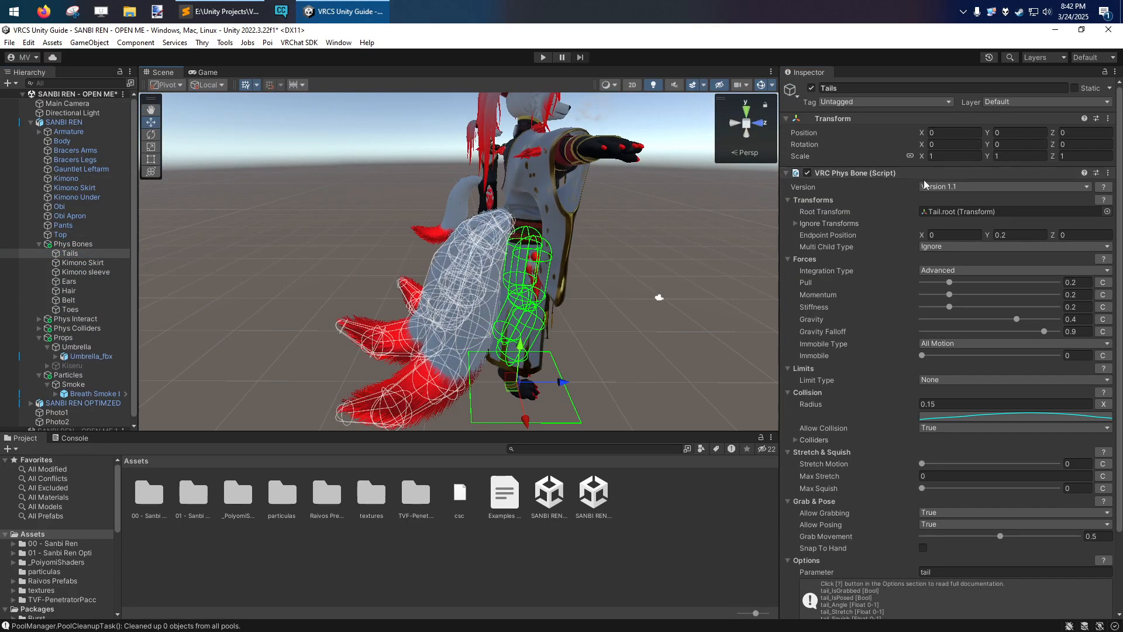
Step: Save the Tails object's VRC Phys Bone settings as a preset named Tails Physbone in Assets, and inspect the saved preset
{"action": "scroll", "coordinate": [987, 380], "scroll_direction": "down", "scroll_amount": 2}
{"action": "scroll", "coordinate": [899, 374], "scroll_direction": "up", "scroll_amount": 2}
{"action": "right_click_drag", "start_coordinate": [474, 325], "coordinate": [453, 312]}
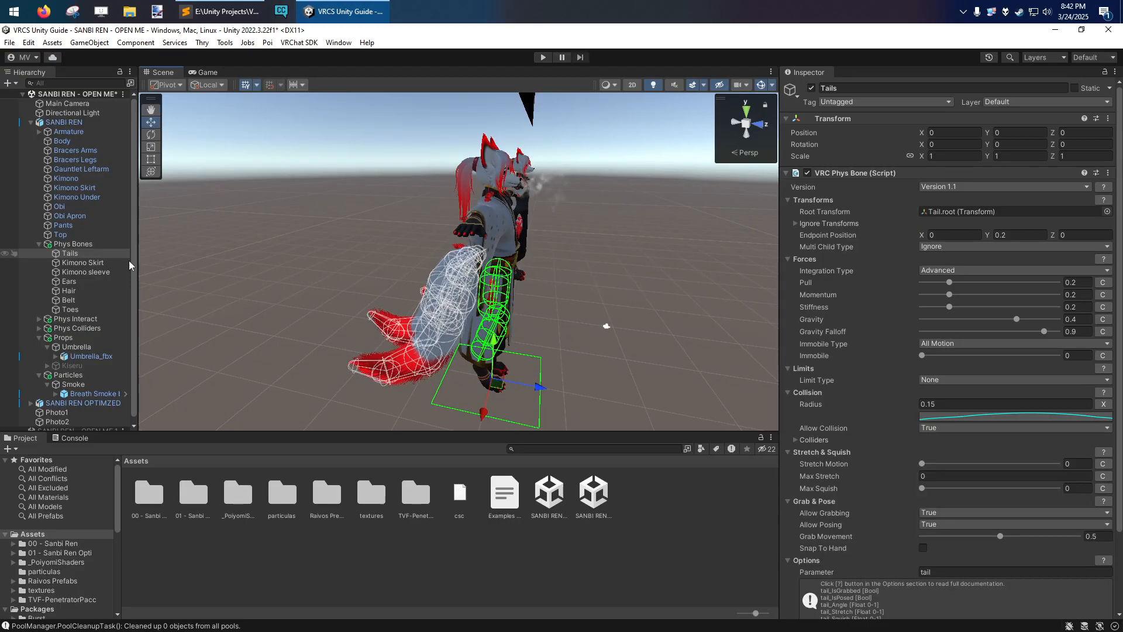
{"action": "right_click_drag", "start_coordinate": [506, 288], "coordinate": [483, 294]}
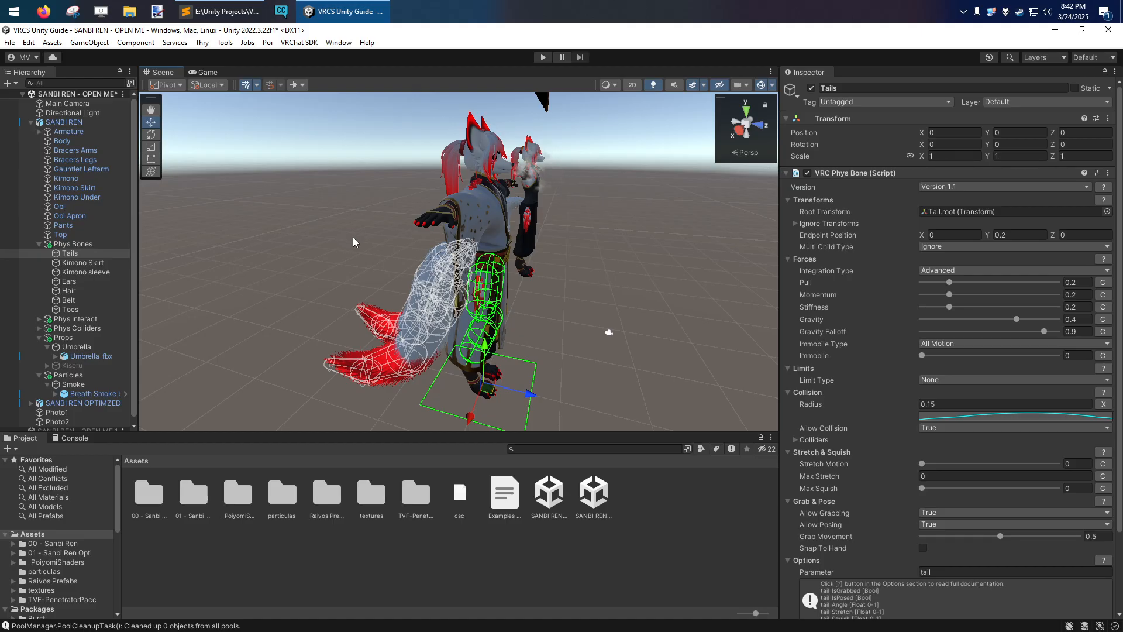
{"action": "left_click", "coordinate": [1096, 173]}
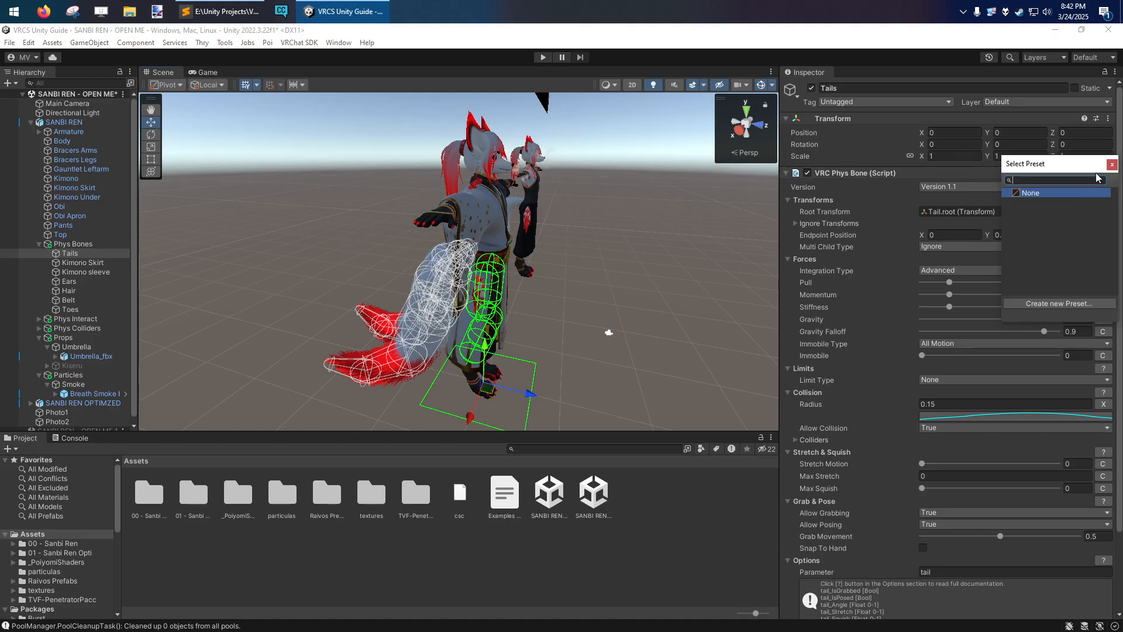
{"action": "left_click", "coordinate": [1045, 303]}
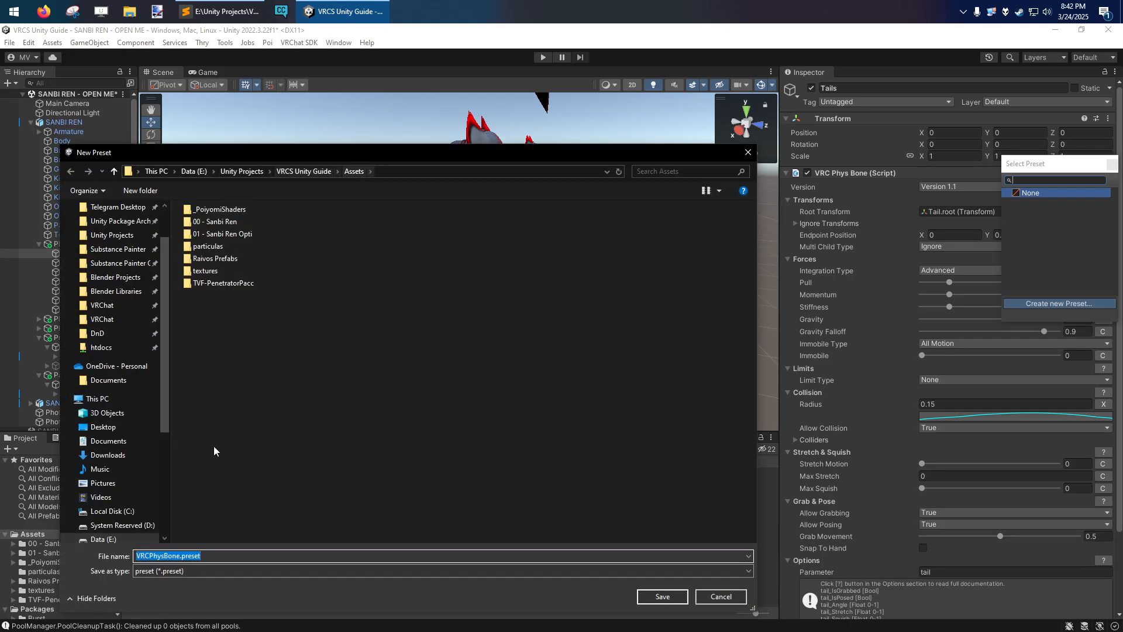
{"action": "left_click", "coordinate": [156, 556]}
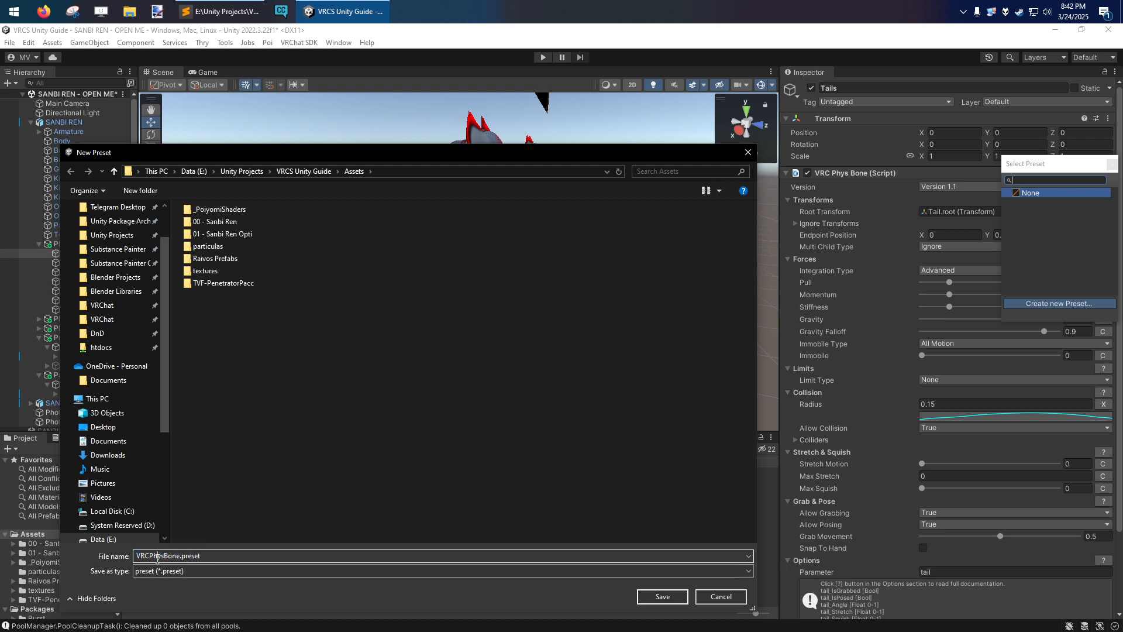
{"action": "double_click", "coordinate": [179, 556]}
{"action": "type", "text": "Tails"}
{"action": "left_click", "coordinate": [674, 598]}
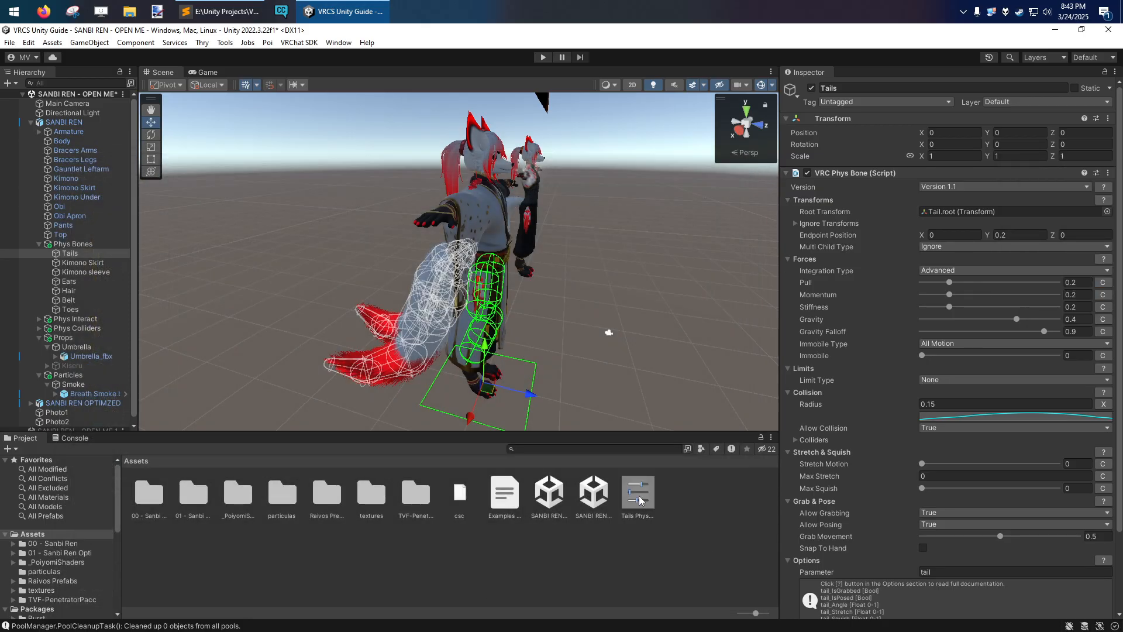
{"action": "left_click", "coordinate": [639, 500]}
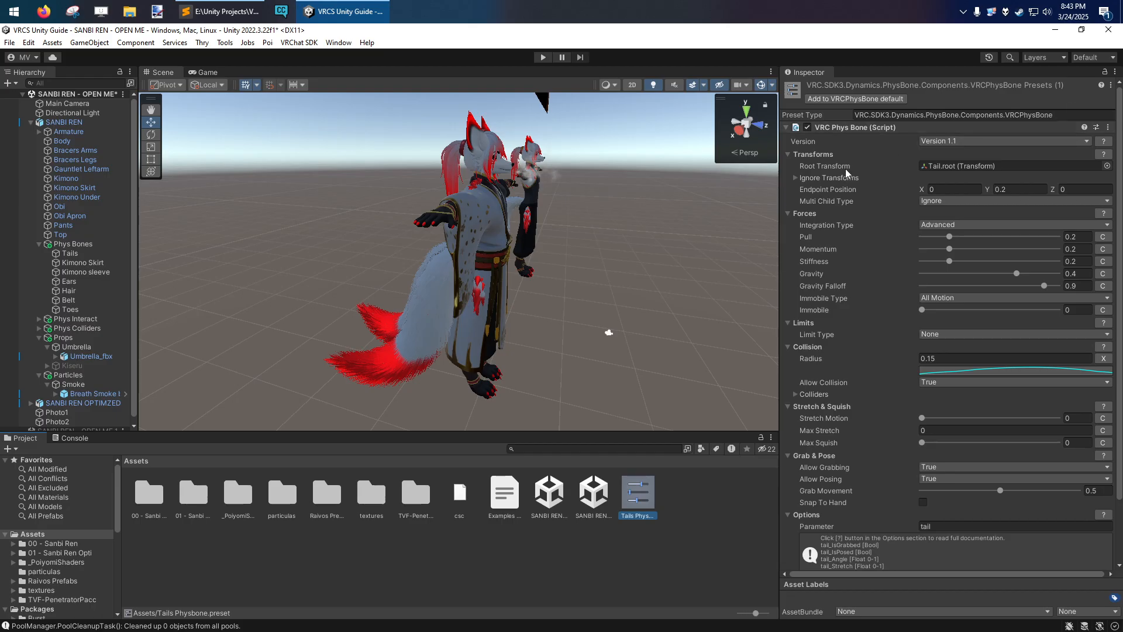
Step: On the Tails Phys Bone, set Pull to 0.616, Momentum to 0.081, Gravity to 0.767 and Stiffness to 0.24
{"action": "left_click", "coordinate": [69, 252]}
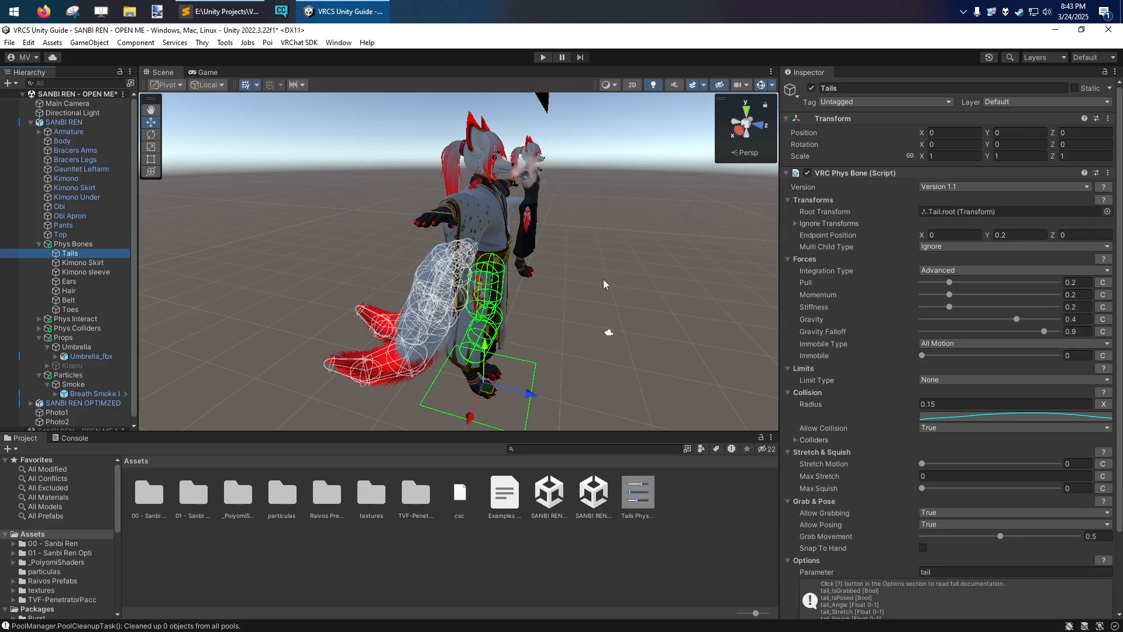
{"action": "left_click_drag", "start_coordinate": [949, 282], "coordinate": [1006, 282]}
{"action": "left_click_drag", "start_coordinate": [950, 294], "coordinate": [933, 295]}
{"action": "left_click_drag", "start_coordinate": [1017, 319], "coordinate": [1041, 319]}
{"action": "left_click_drag", "start_coordinate": [950, 306], "coordinate": [954, 307]}
Step: Set Immobile Type to World (Experimental), Immobile to 0.793, Limit Type to Hinge, Roll to 2.85, Stretch Motion to 0.637 and Max Squish to 0.573
{"action": "left_click", "coordinate": [999, 344]}
{"action": "left_click", "coordinate": [960, 370]}
{"action": "left_click_drag", "start_coordinate": [980, 356], "coordinate": [1029, 355]}
{"action": "left_click", "coordinate": [1016, 380]}
{"action": "left_click", "coordinate": [966, 419]}
{"action": "left_click_drag", "start_coordinate": [987, 404], "coordinate": [1041, 407]}
{"action": "left_click_drag", "start_coordinate": [974, 488], "coordinate": [1000, 512]}
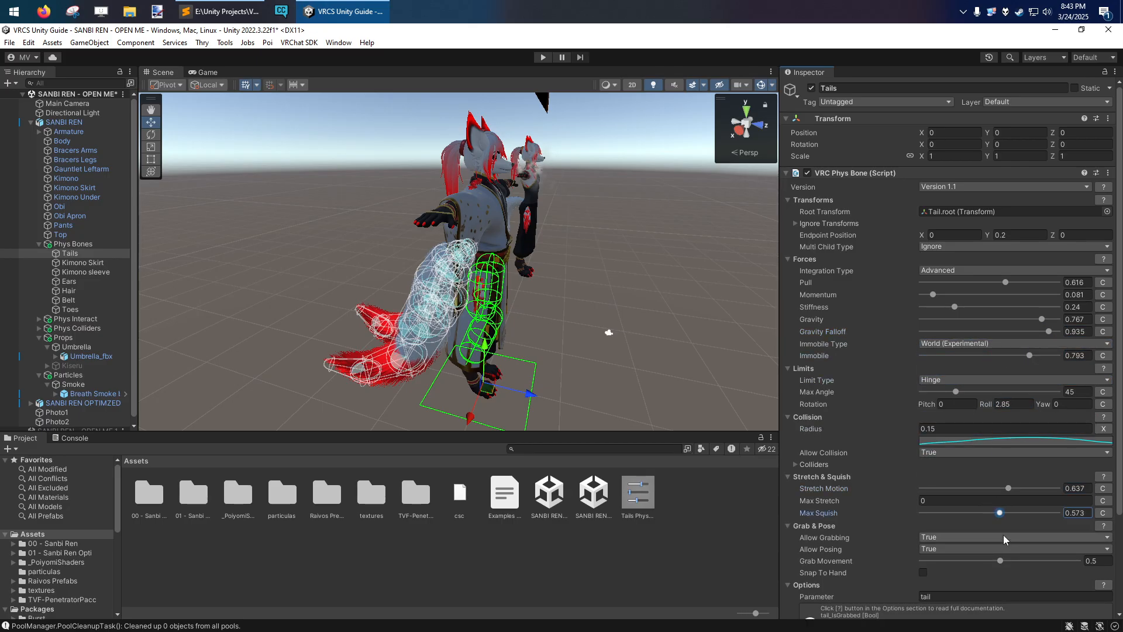
Step: Apply the Tails Physbone preset to the VRC Phys Bone component and look over its settings
{"action": "left_click", "coordinate": [1096, 173]}
{"action": "left_click", "coordinate": [1061, 203]}
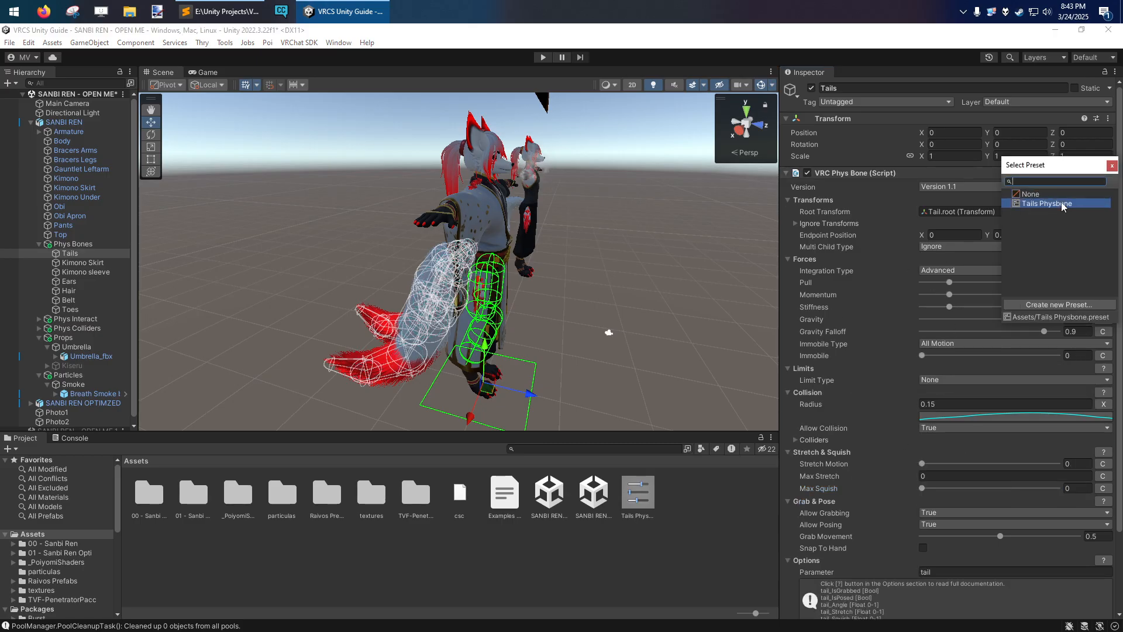
{"action": "left_click", "coordinate": [1112, 166]}
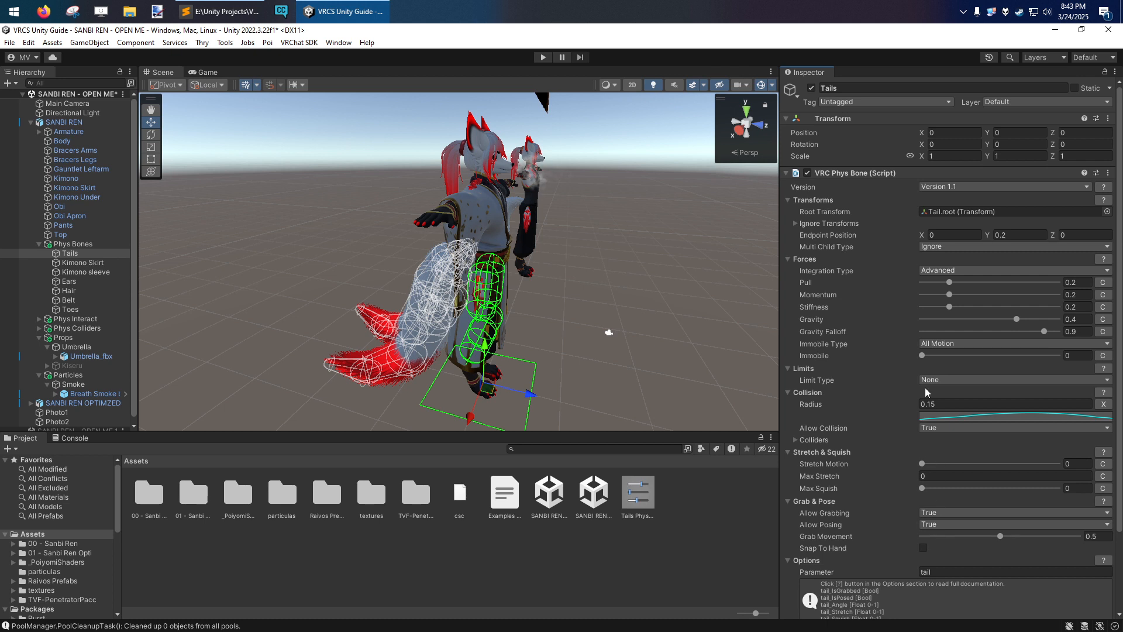
{"action": "scroll", "coordinate": [926, 392], "scroll_direction": "down", "scroll_amount": 2}
{"action": "scroll", "coordinate": [883, 334], "scroll_direction": "up", "scroll_amount": 2}
Step: View the settings stored in the Tails Physbone preset asset
{"action": "left_click", "coordinate": [635, 496]}
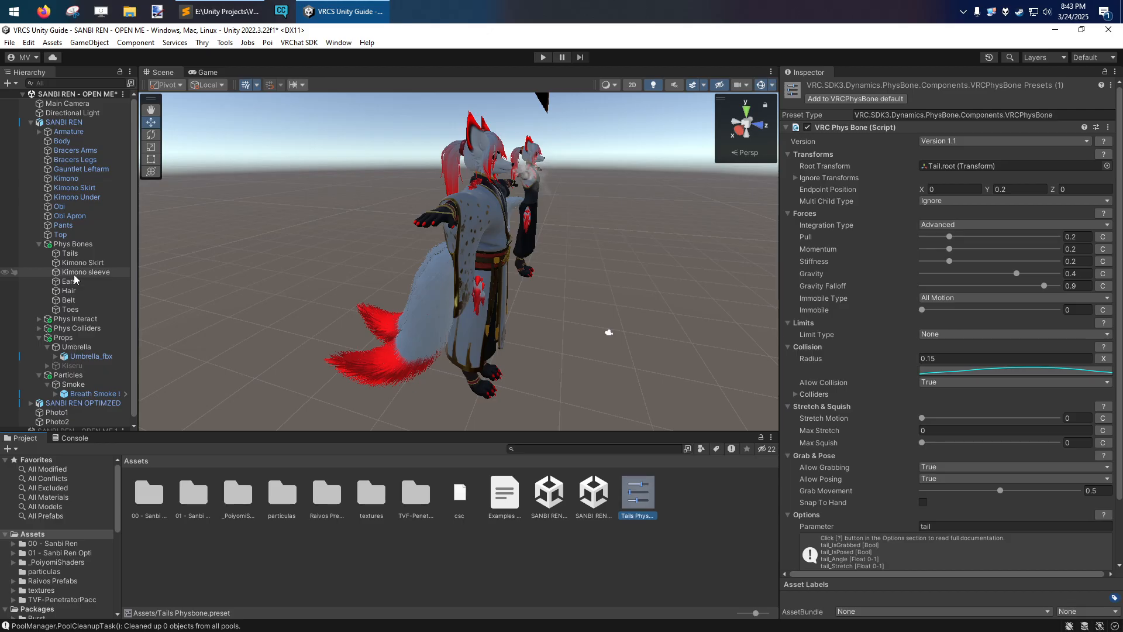
{"action": "left_click", "coordinate": [75, 291]}
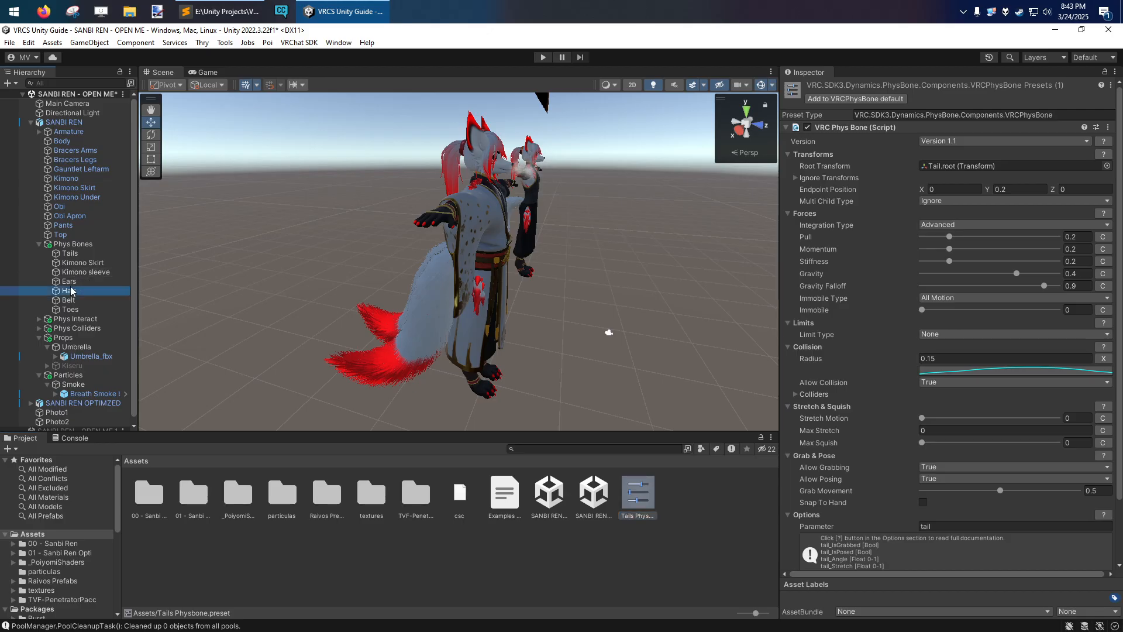
{"action": "left_click", "coordinate": [645, 501]}
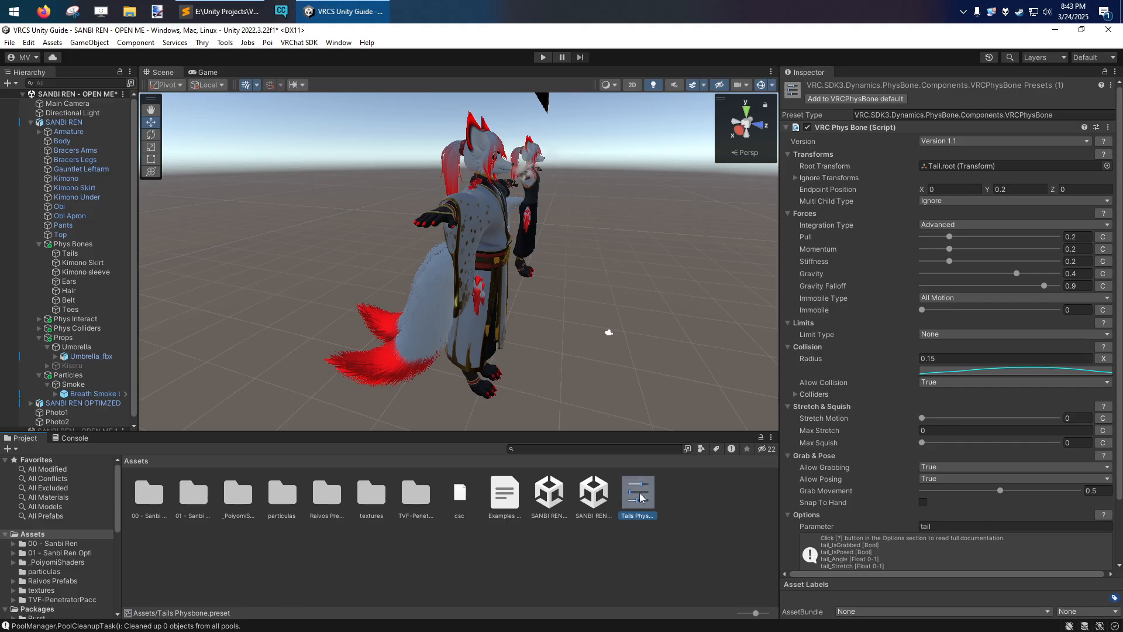
Step: Select Tails and apply the Tails Physbone preset to its VRC Phys Bone again
{"action": "left_click", "coordinate": [71, 253]}
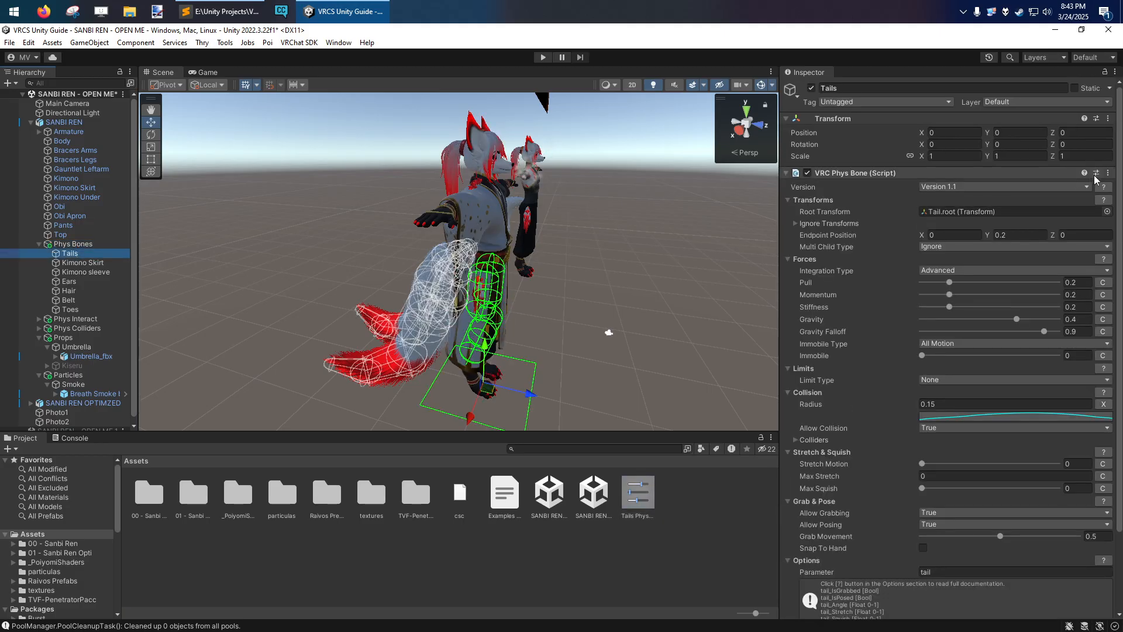
{"action": "left_click", "coordinate": [1096, 173]}
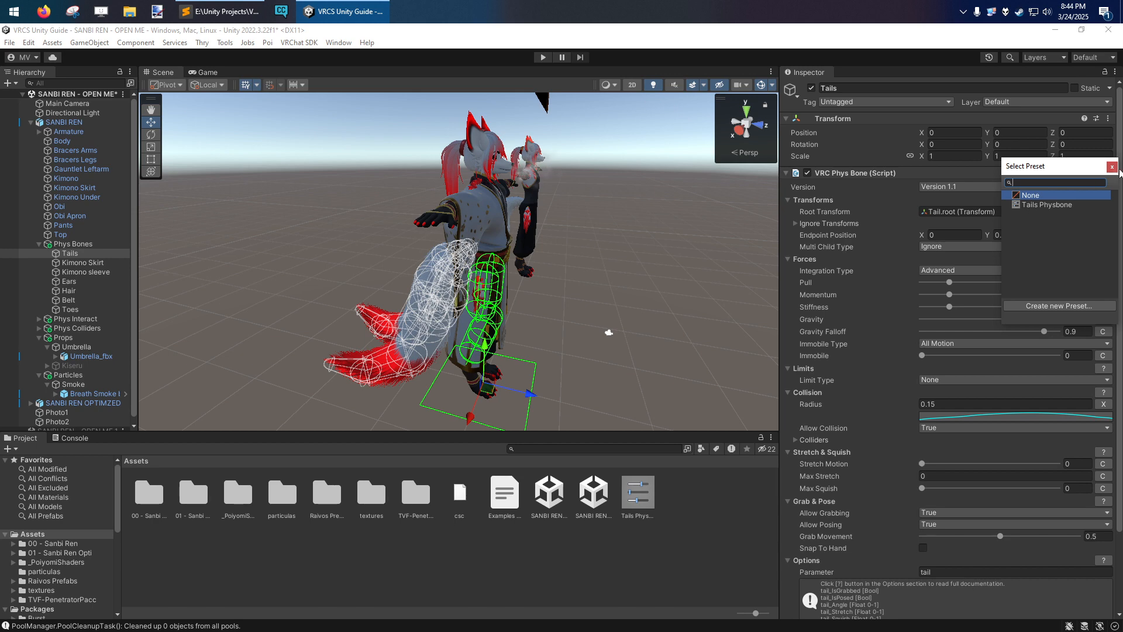
{"action": "double_click", "coordinate": [1031, 204]}
Step: Expand SANBI REN's Armature and Hips, and select the Belt.root bone
{"action": "mouse_move", "coordinate": [332, 270]}
{"action": "left_mouse_down", "text": "alt"}
{"action": "mouse_move", "coordinate": [304, 271]}
{"action": "mouse_move", "coordinate": [315, 271]}
{"action": "left_mouse_up", "text": "alt"}
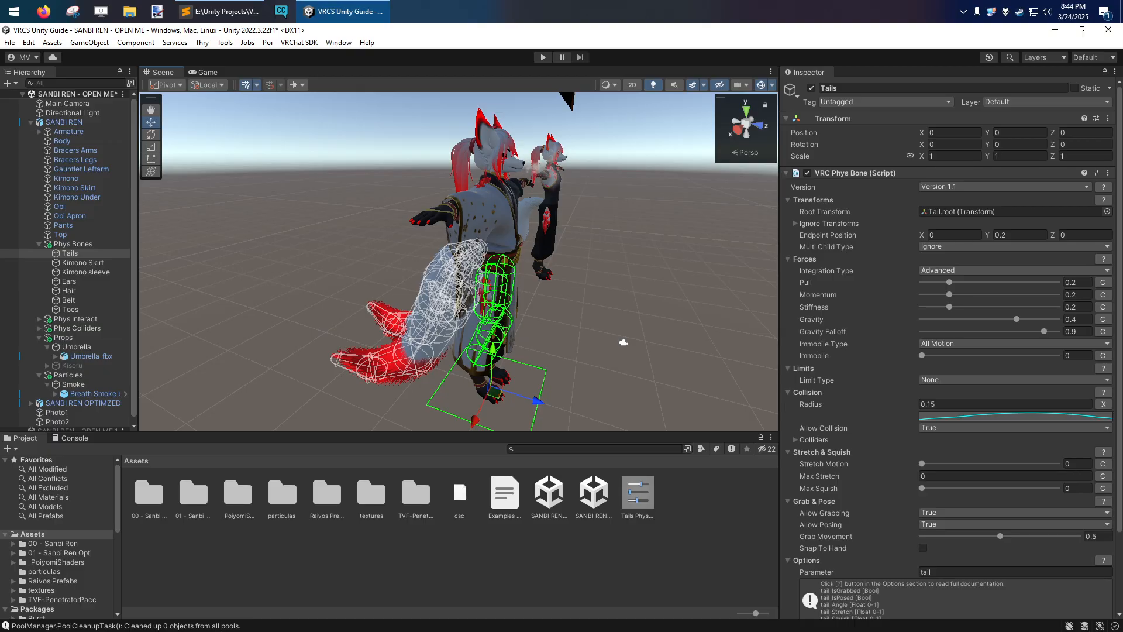
{"action": "right_click_drag", "start_coordinate": [369, 305], "coordinate": [369, 225]}
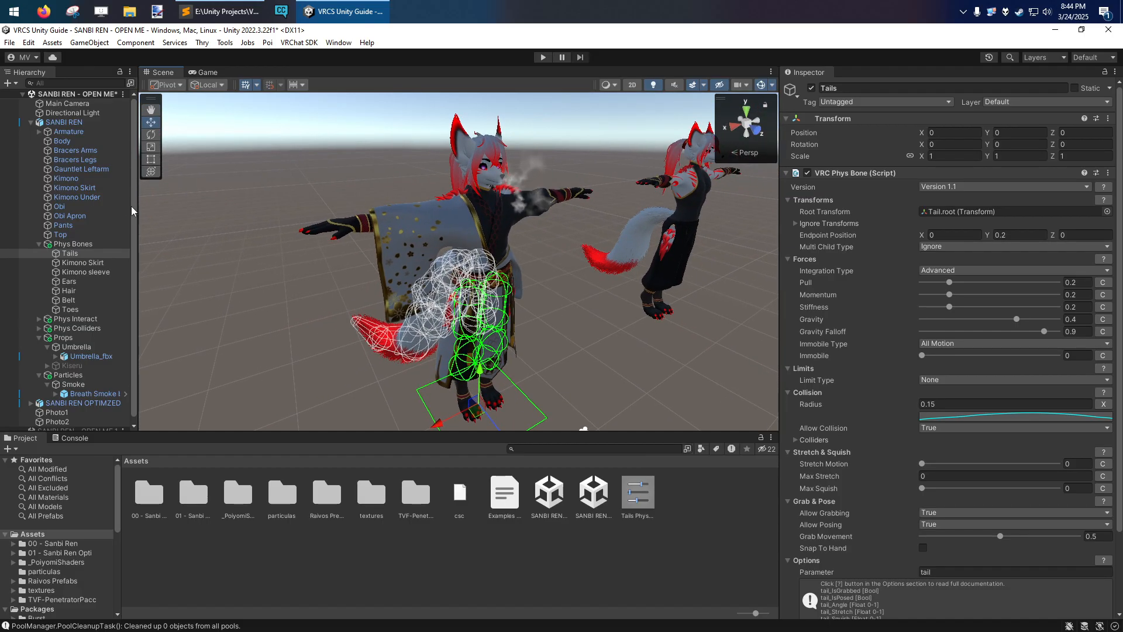
{"action": "left_click", "coordinate": [45, 141]}
{"action": "left_click", "coordinate": [40, 132]}
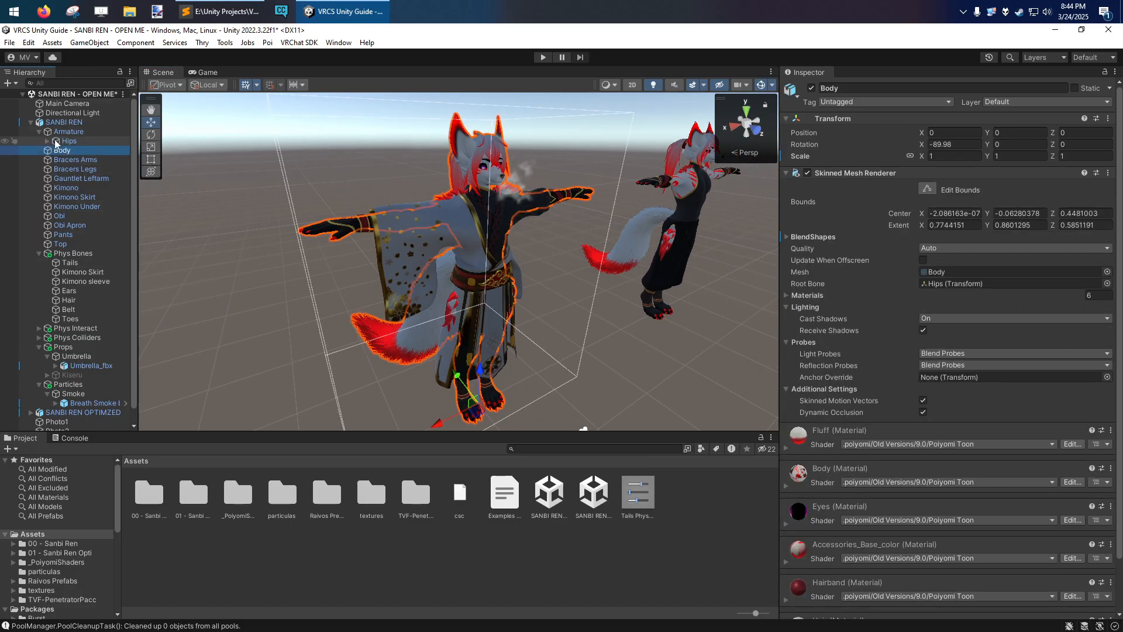
{"action": "left_click", "coordinate": [47, 140]}
{"action": "left_click", "coordinate": [76, 150]}
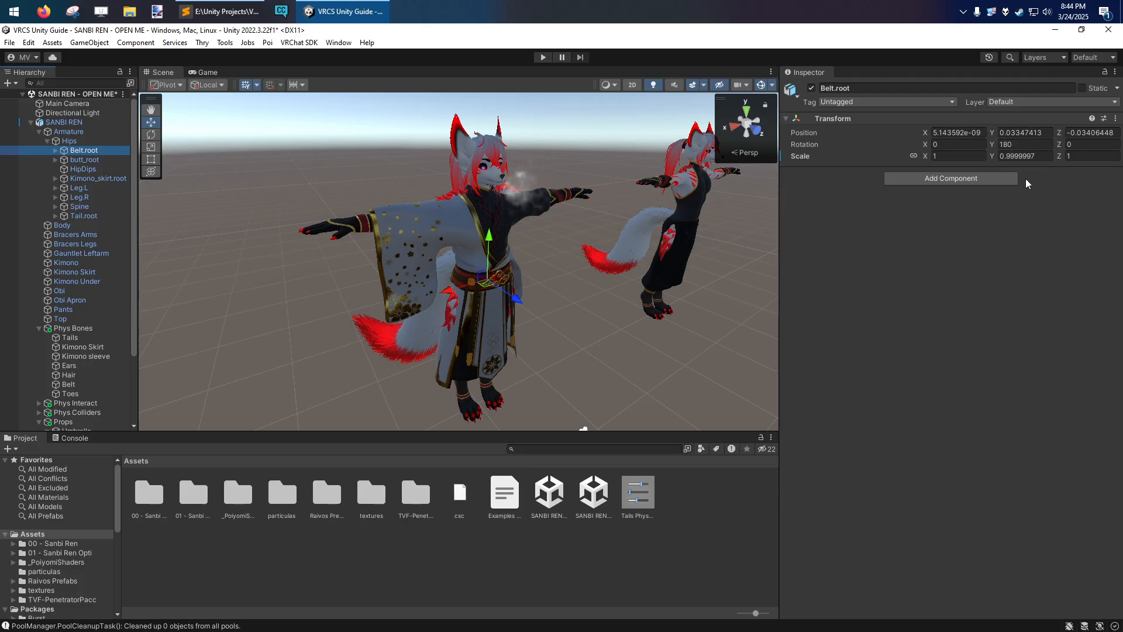
Step: Examine the Scale values of Belt.root and the Transform of HipDips
{"action": "left_click", "coordinate": [940, 156]}
{"action": "left_click", "coordinate": [1035, 157]}
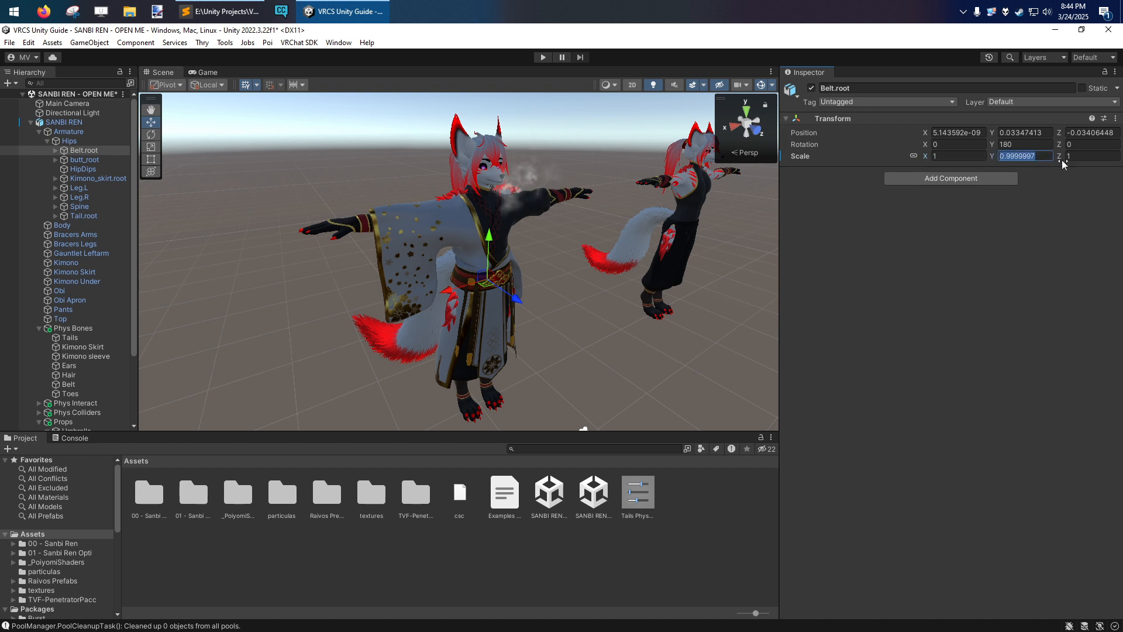
{"action": "left_click", "coordinate": [977, 255]}
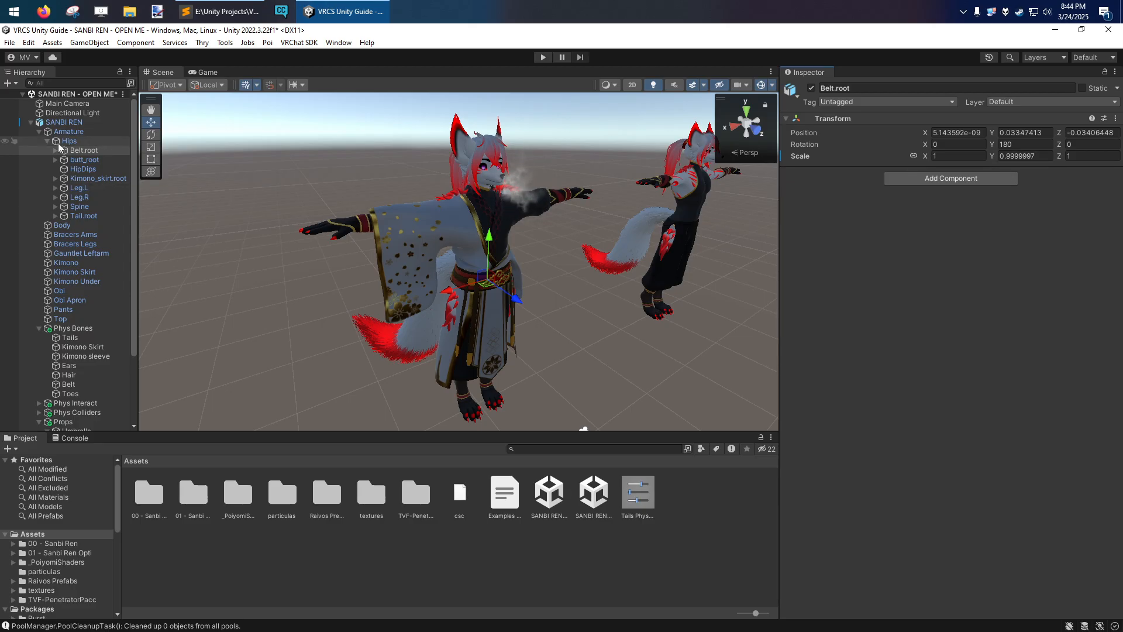
{"action": "left_click", "coordinate": [83, 169]}
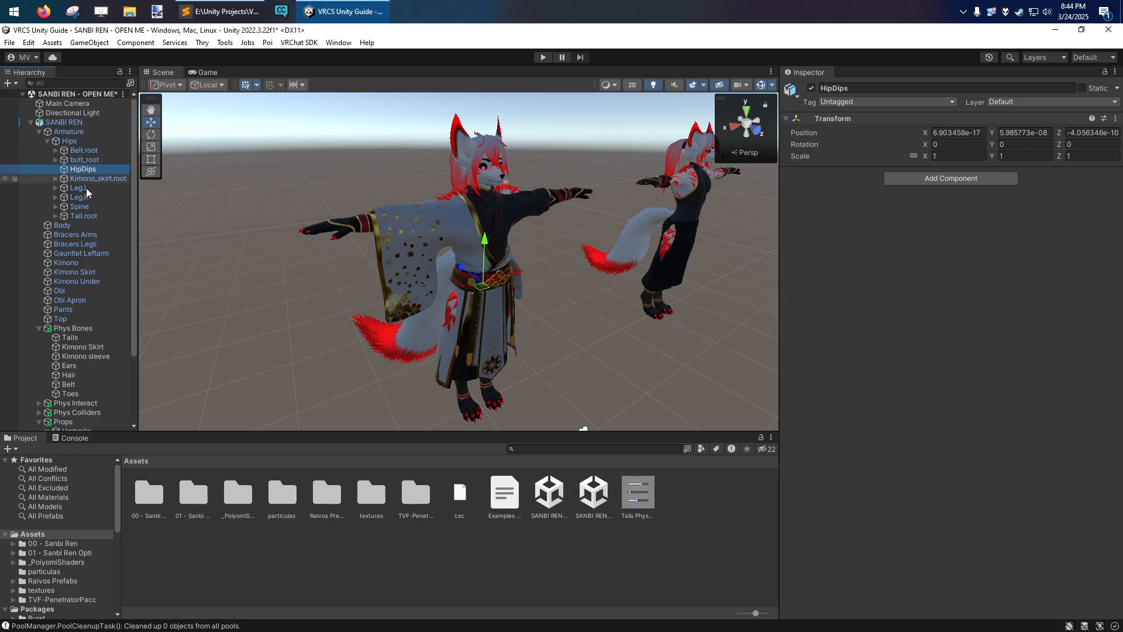
Step: Collapse SANBI REN's object tree and clear the selection in the Scene
{"action": "left_click", "coordinate": [63, 122]}
{"action": "left_click", "coordinate": [31, 123]}
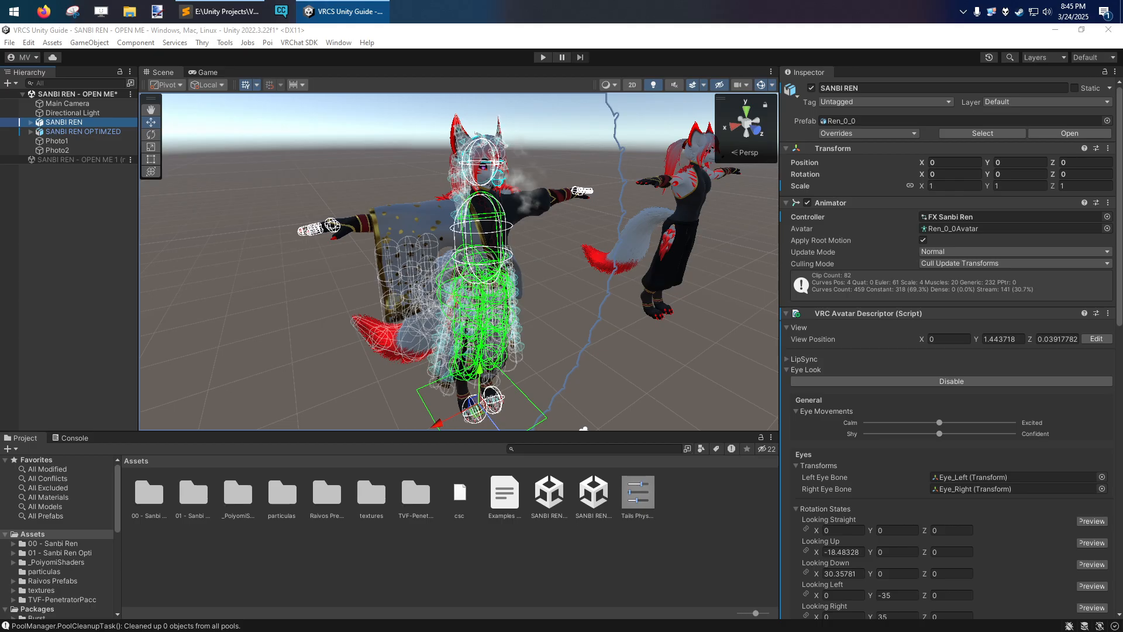
{"action": "scroll", "coordinate": [311, 248], "scroll_direction": "up", "scroll_amount": 1}
{"action": "scroll", "coordinate": [311, 247], "scroll_direction": "down", "scroll_amount": 3}
{"action": "right_click_drag", "start_coordinate": [311, 248], "coordinate": [334, 231]}
{"action": "left_click", "coordinate": [566, 319]}
{"action": "right_click_drag", "start_coordinate": [560, 324], "coordinate": [556, 317]}
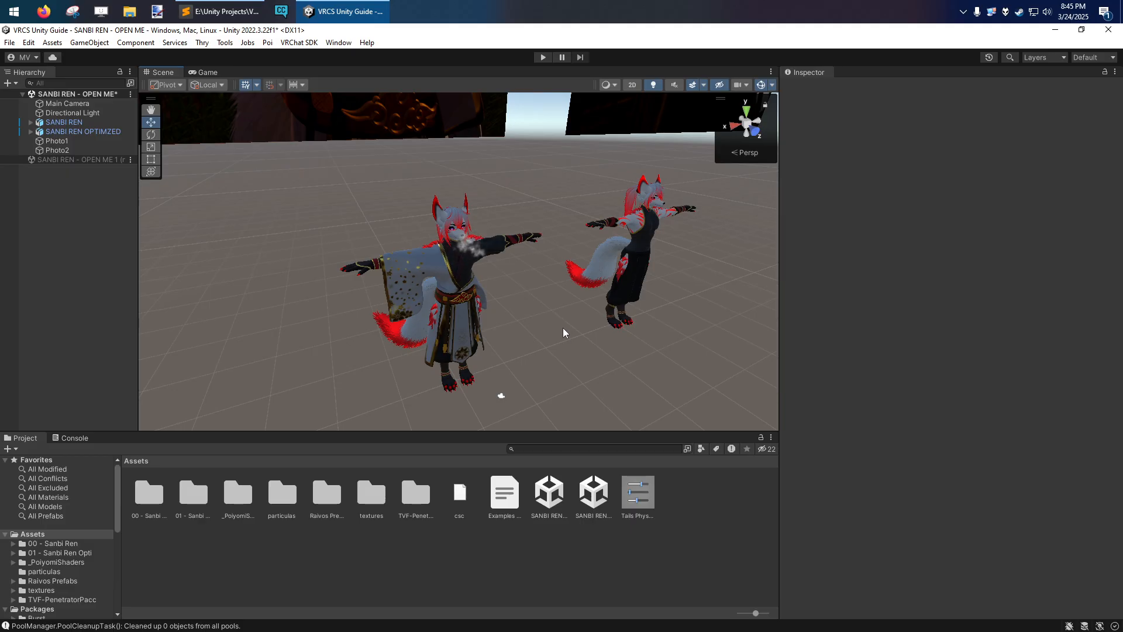
{"action": "middle_click_drag", "start_coordinate": [558, 327], "coordinate": [557, 335]}
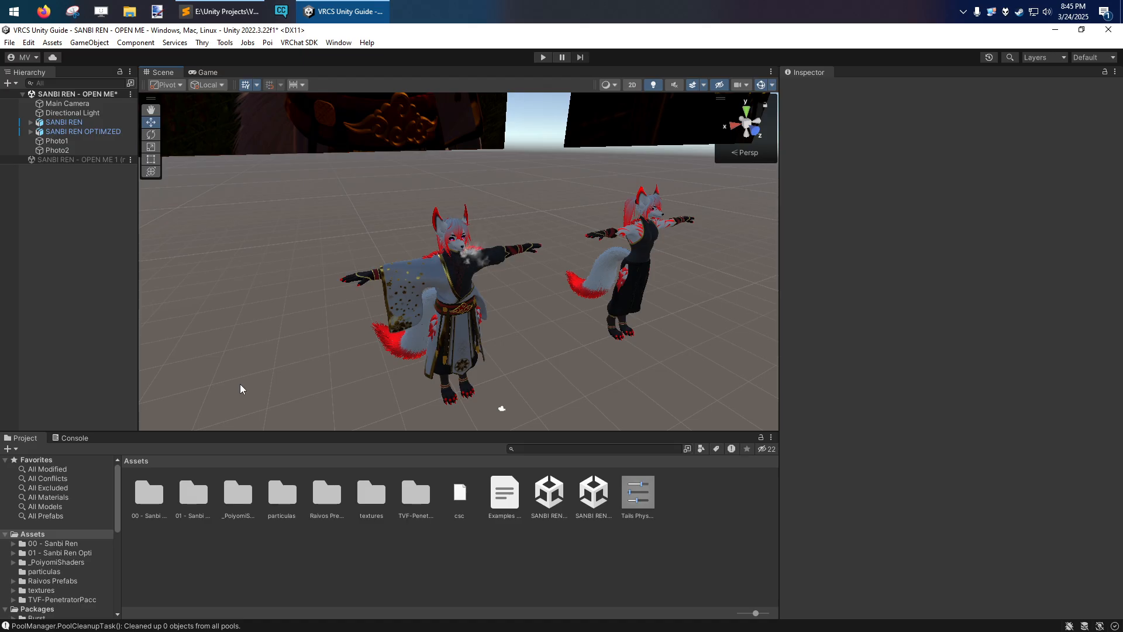
Step: Open the Animator and Animation windows, and dock Animation beside Project and Console
{"action": "left_click", "coordinate": [338, 43]}
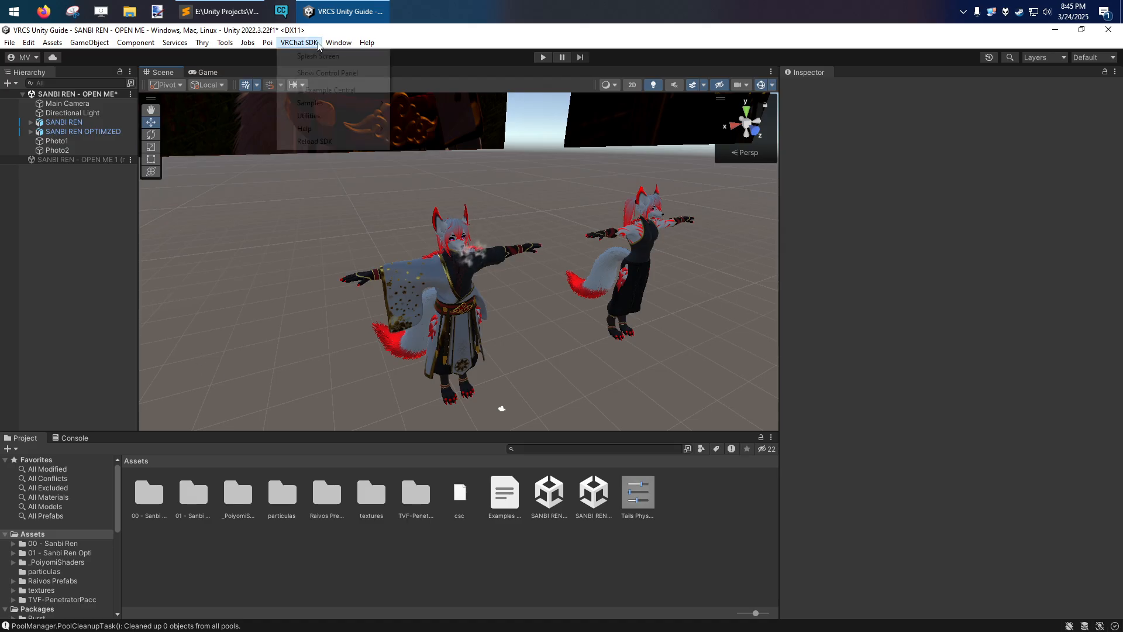
{"action": "mouse_move", "coordinate": [384, 80]}
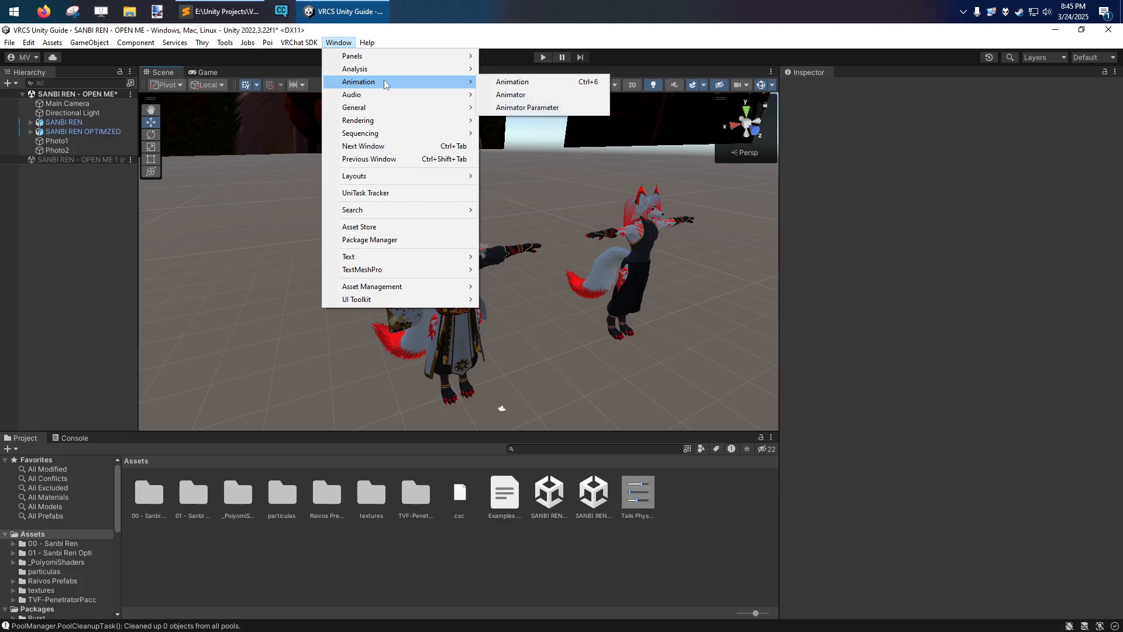
{"action": "left_click", "coordinate": [523, 96]}
{"action": "left_click", "coordinate": [339, 42]}
{"action": "mouse_move", "coordinate": [378, 82]}
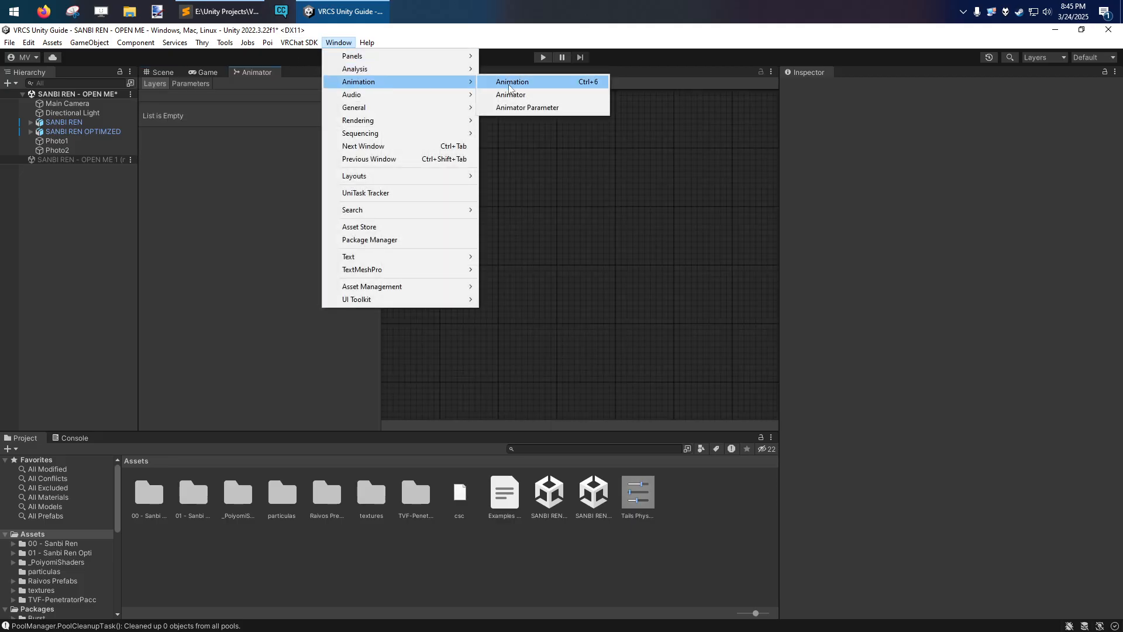
{"action": "left_click", "coordinate": [512, 82]}
{"action": "left_click_drag", "start_coordinate": [142, 345], "coordinate": [109, 440]}
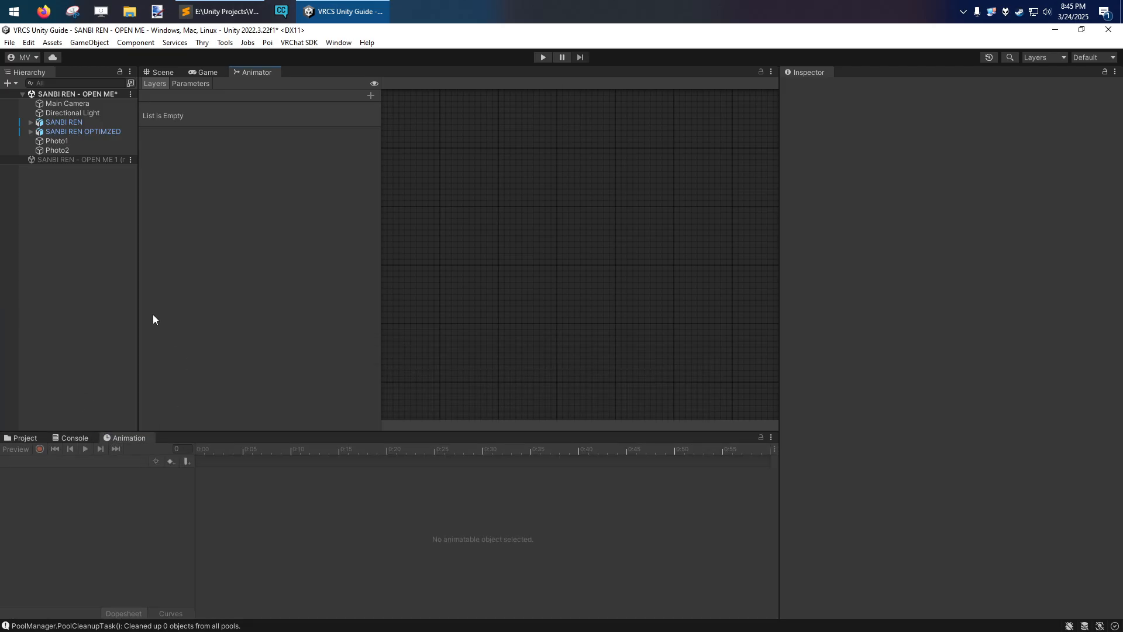
Step: Return to the Scene view and select the SANBI REN avatar by its outstretched right hand
{"action": "left_click", "coordinate": [162, 72]}
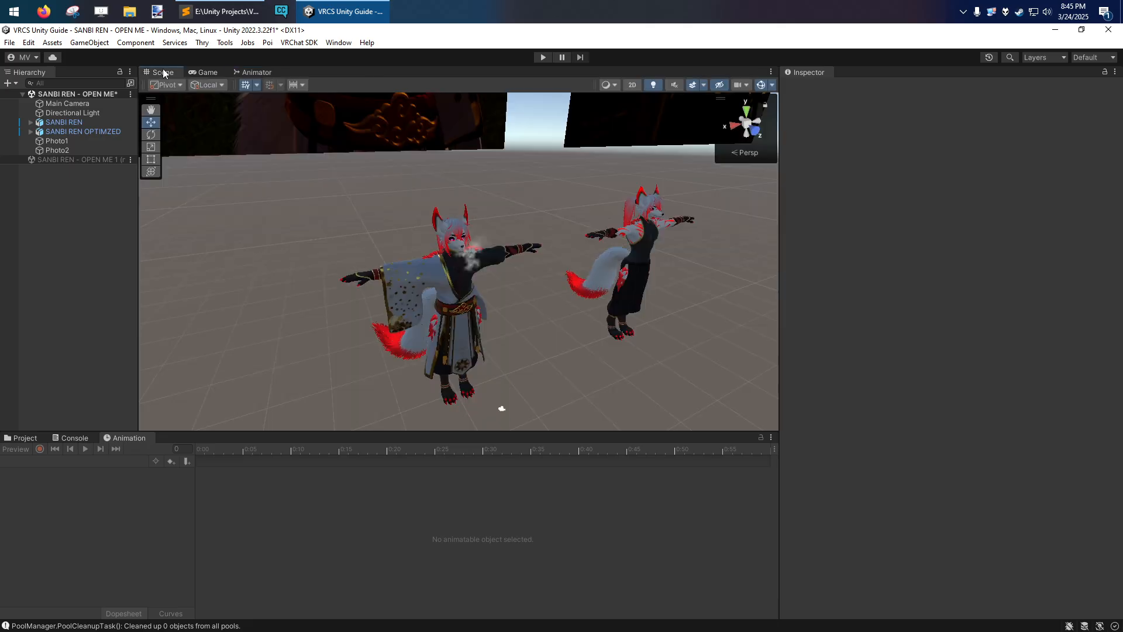
{"action": "key", "text": "s"}
{"action": "right_click_drag", "start_coordinate": [354, 323], "coordinate": [357, 323]}
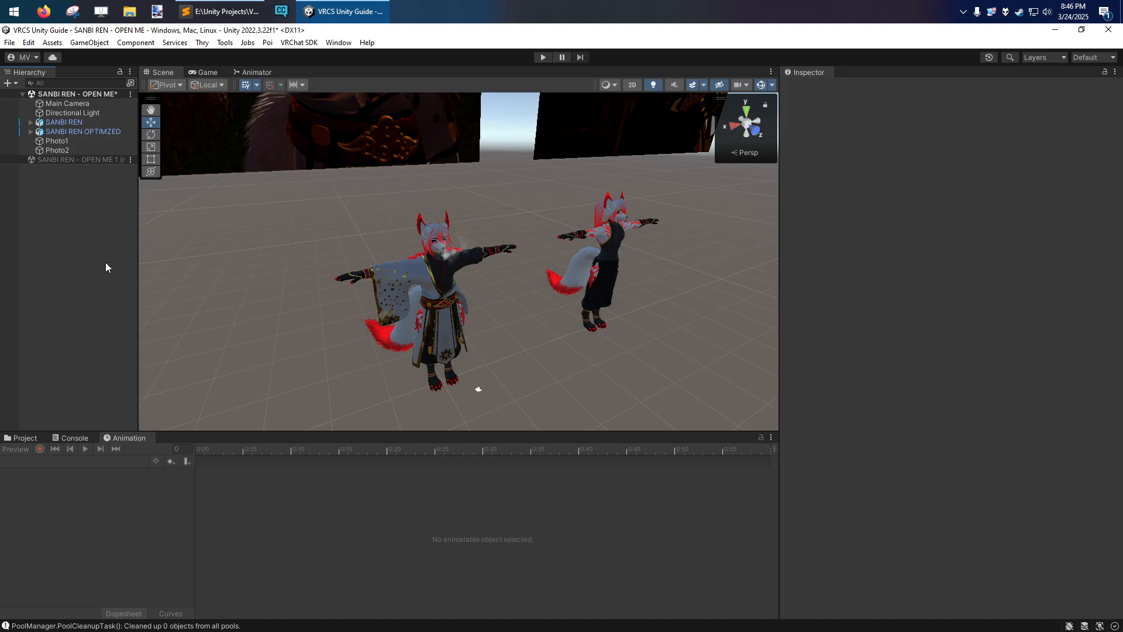
{"action": "key", "text": "w"}
{"action": "right_click_drag", "start_coordinate": [414, 241], "coordinate": [390, 294]}
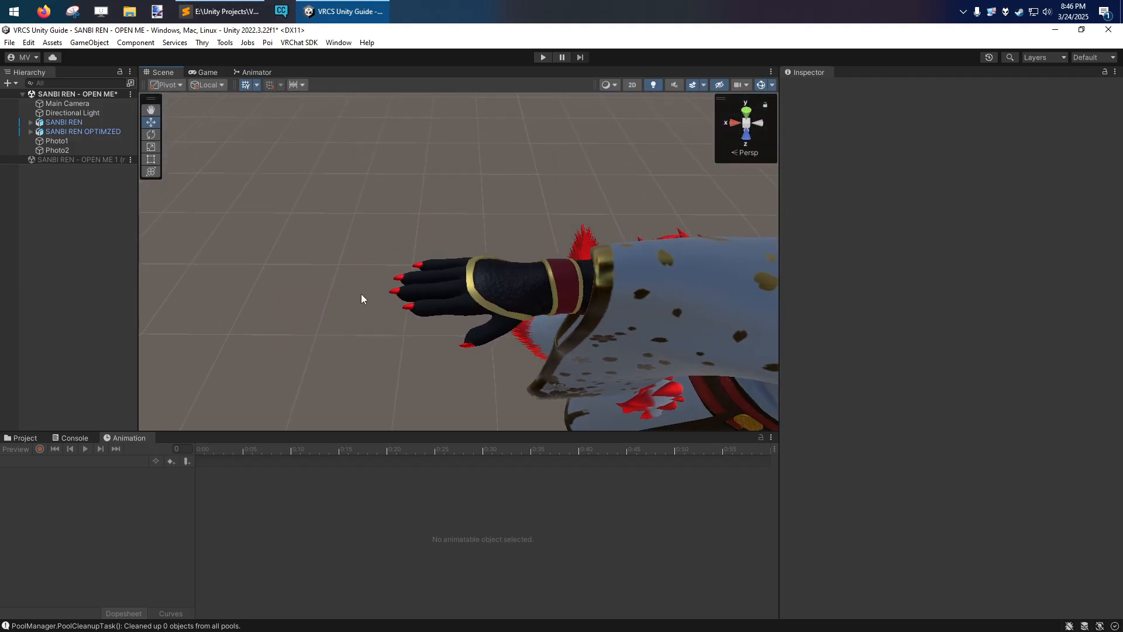
{"action": "left_click", "coordinate": [423, 285]}
Step: Examine the colliders around SANBI REN's right hand and fingers from different angles
{"action": "key", "text": "w"}
{"action": "right_click_drag", "start_coordinate": [386, 294], "coordinate": [434, 271]}
{"action": "key", "text": "w"}
{"action": "key", "text": "a"}
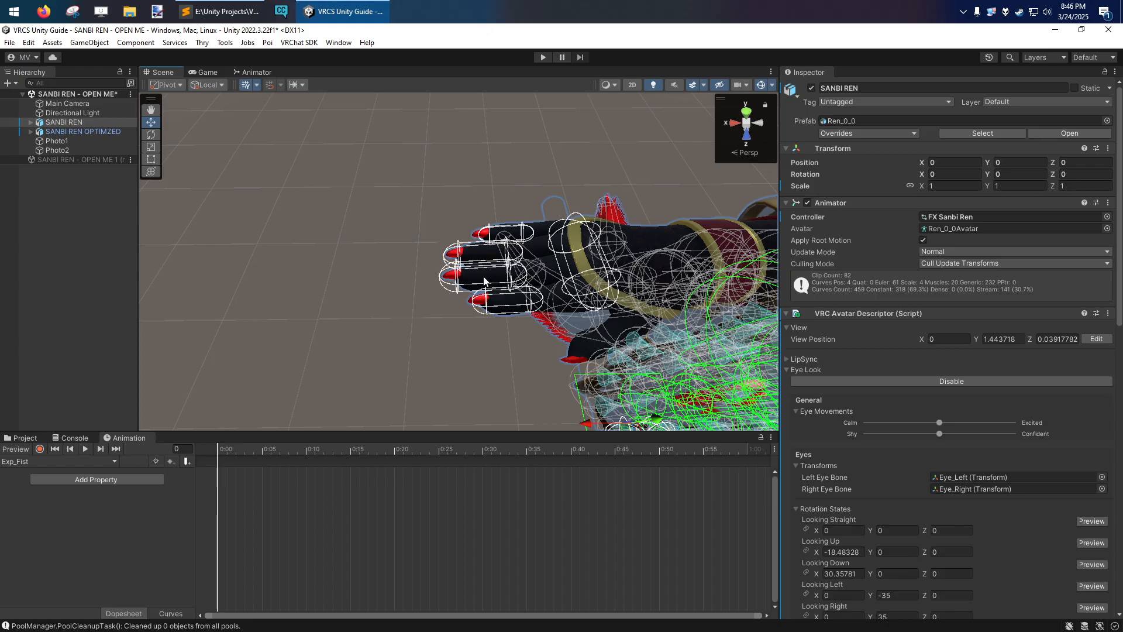
{"action": "left_click_drag", "start_coordinate": [436, 301], "coordinate": [539, 159], "text": "alt"}
{"action": "right_click_drag", "start_coordinate": [540, 159], "coordinate": [446, 317]}
{"action": "left_click", "coordinate": [458, 192]}
{"action": "left_click", "coordinate": [366, 278]}
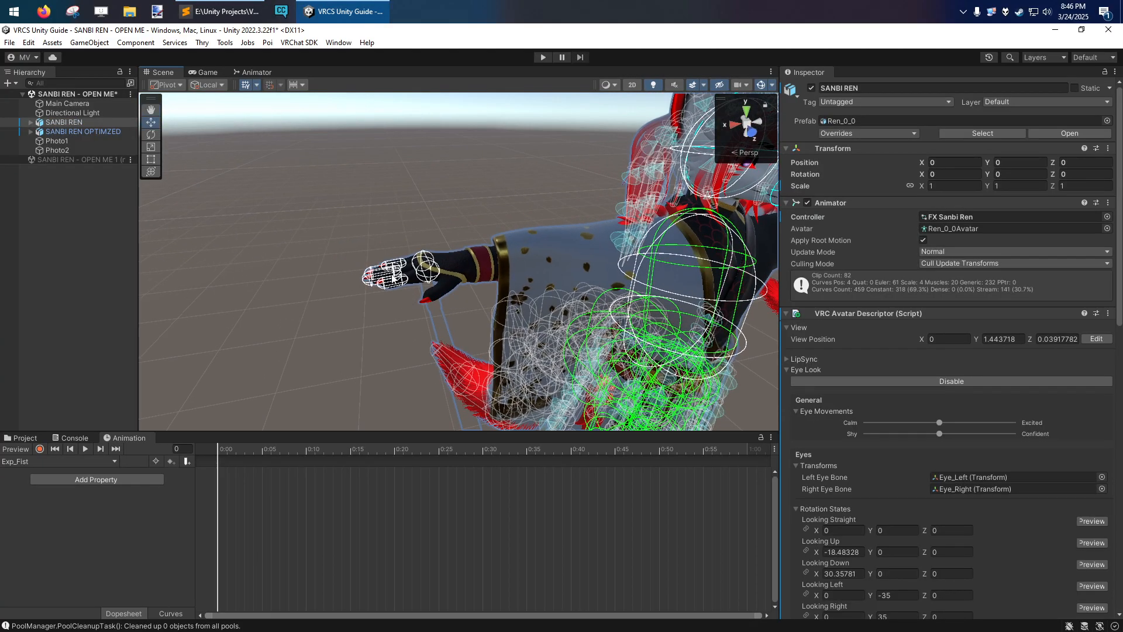
Step: Clear the SANBI REN selection and bring both avatars into view in the Scene
{"action": "mouse_move", "coordinate": [499, 315]}
{"action": "right_mouse_down"}
{"action": "mouse_move", "coordinate": [471, 321]}
{"action": "mouse_move", "coordinate": [491, 331]}
{"action": "right_mouse_up"}
{"action": "right_click_drag", "start_coordinate": [386, 346], "coordinate": [459, 308]}
{"action": "left_click", "coordinate": [384, 214]}
{"action": "right_click_drag", "start_coordinate": [456, 239], "coordinate": [409, 226]}
{"action": "key", "text": "w"}
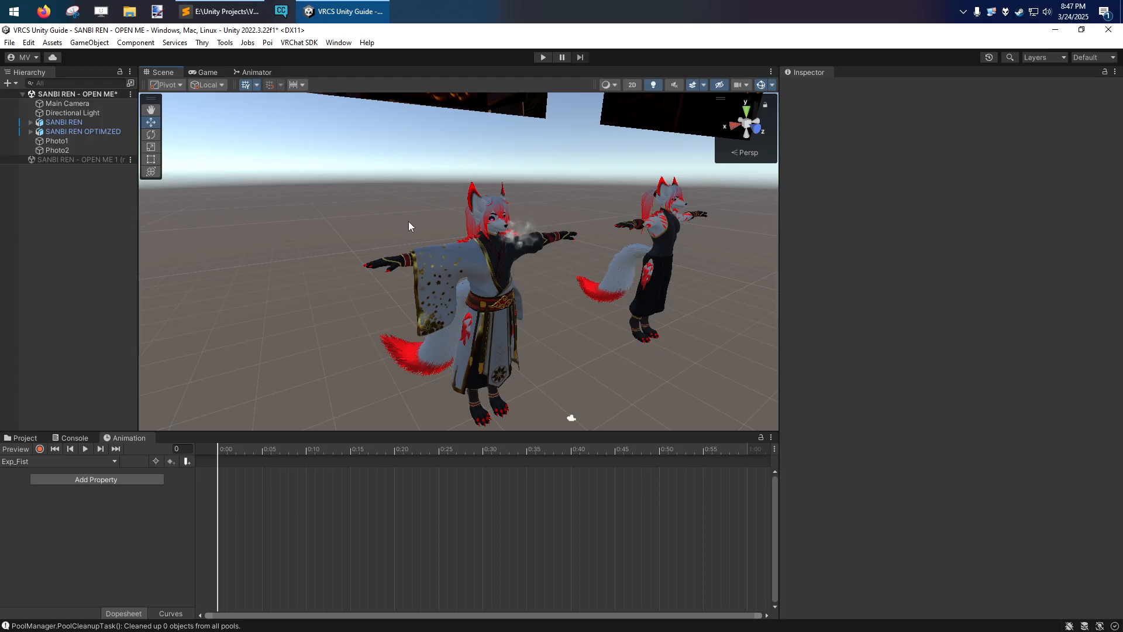
{"action": "right_click_drag", "start_coordinate": [409, 221], "coordinate": [374, 224]}
{"action": "key", "text": "w"}
{"action": "key", "text": "s"}
{"action": "left_click", "coordinate": [369, 222]}
{"action": "left_click", "coordinate": [587, 183]}
{"action": "right_click_drag", "start_coordinate": [587, 185], "coordinate": [585, 188]}
{"action": "key", "text": "e"}
{"action": "key", "text": "s"}
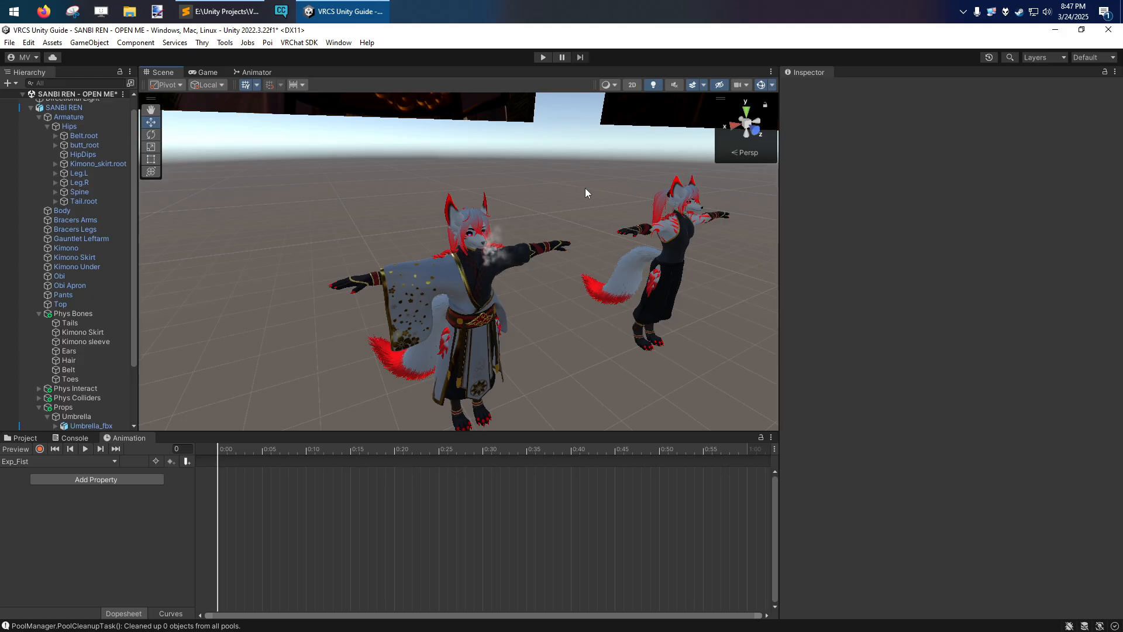
{"action": "left_click_drag", "start_coordinate": [564, 202], "coordinate": [611, 310], "text": "alt"}
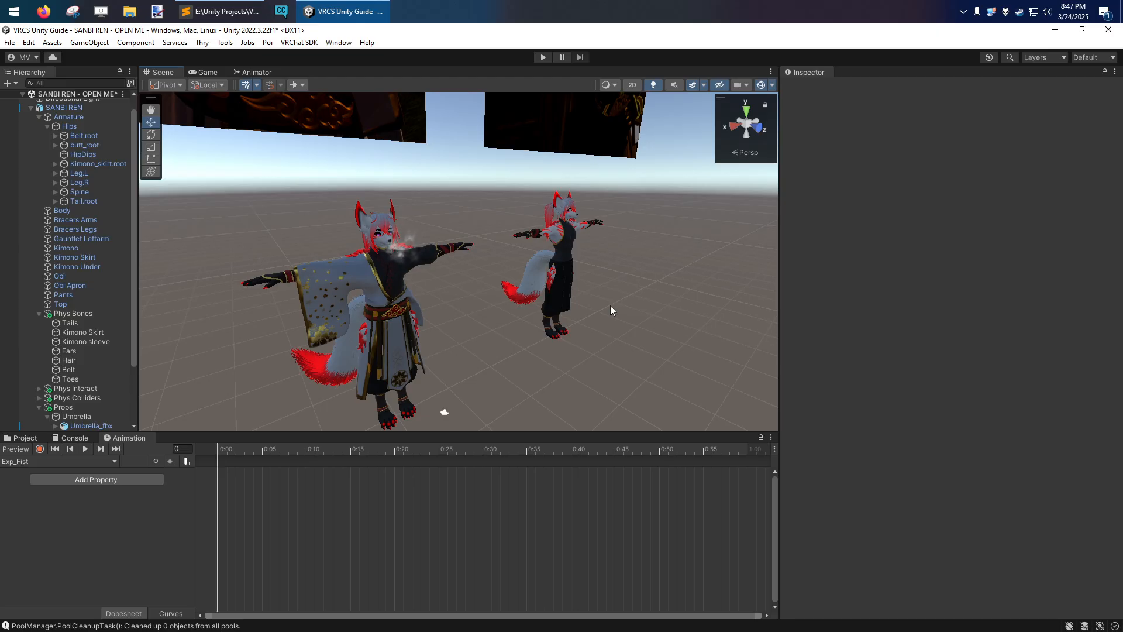
{"action": "right_click_drag", "start_coordinate": [611, 310], "coordinate": [514, 316]}
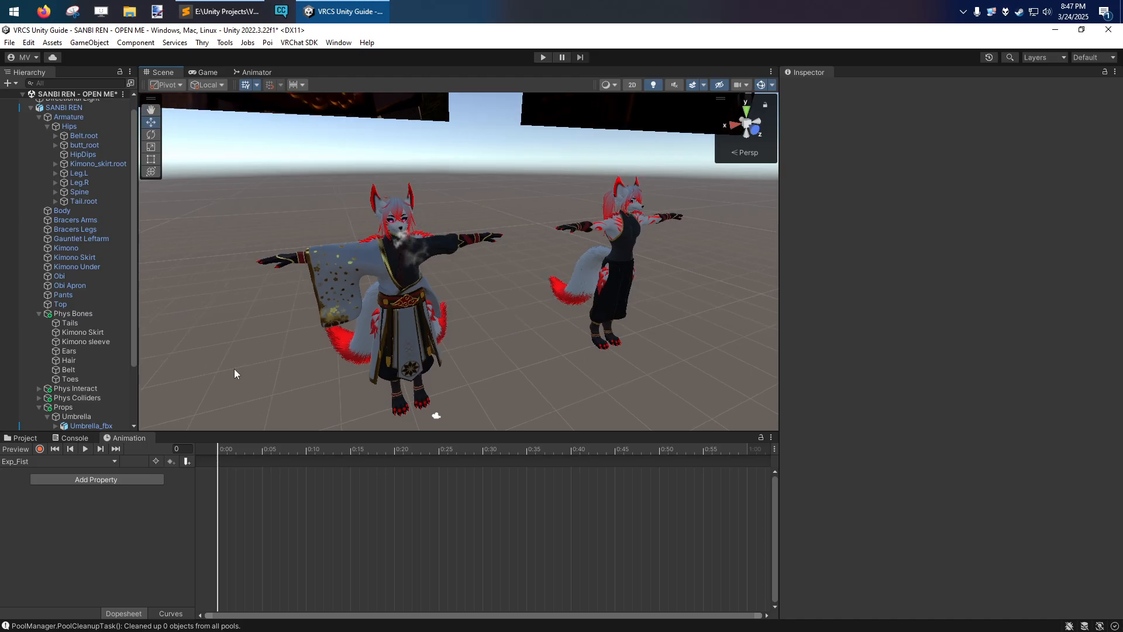
Step: Show the project's Assets in place of the Animation window and make the lower panel slightly taller
{"action": "left_click", "coordinate": [29, 440]}
{"action": "left_click_drag", "start_coordinate": [330, 430], "coordinate": [329, 420]}
{"action": "right_click_drag", "start_coordinate": [493, 318], "coordinate": [483, 297]}
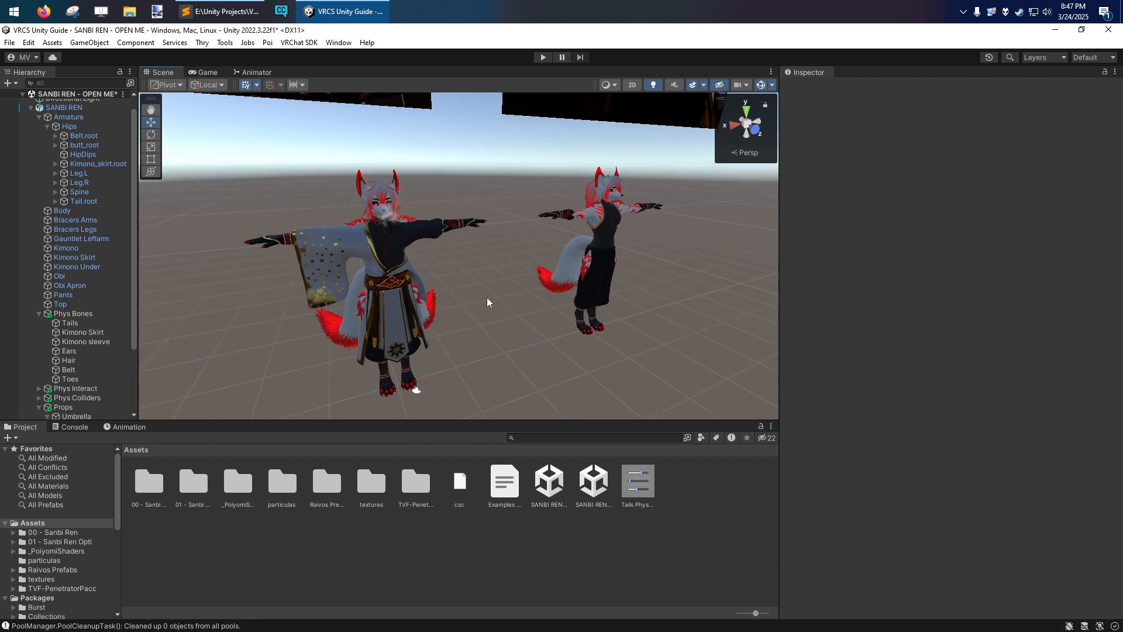
{"action": "left_click_drag", "start_coordinate": [473, 421], "coordinate": [472, 408]}
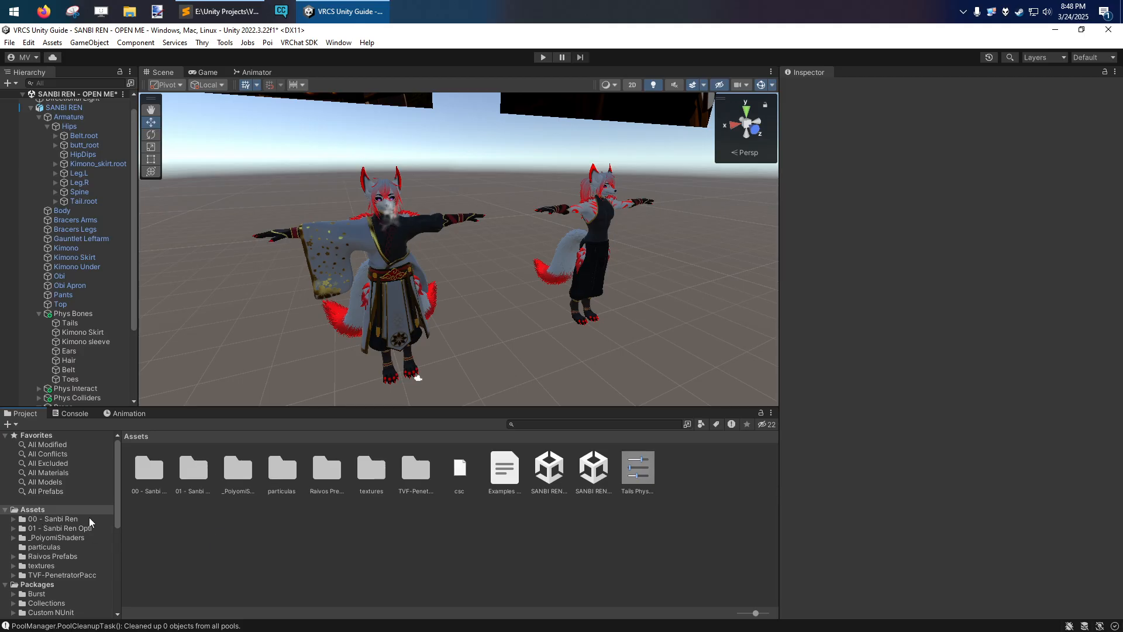
Step: Reveal the project's Assets folder in File Explorer and open it
{"action": "right_click", "coordinate": [157, 515]}
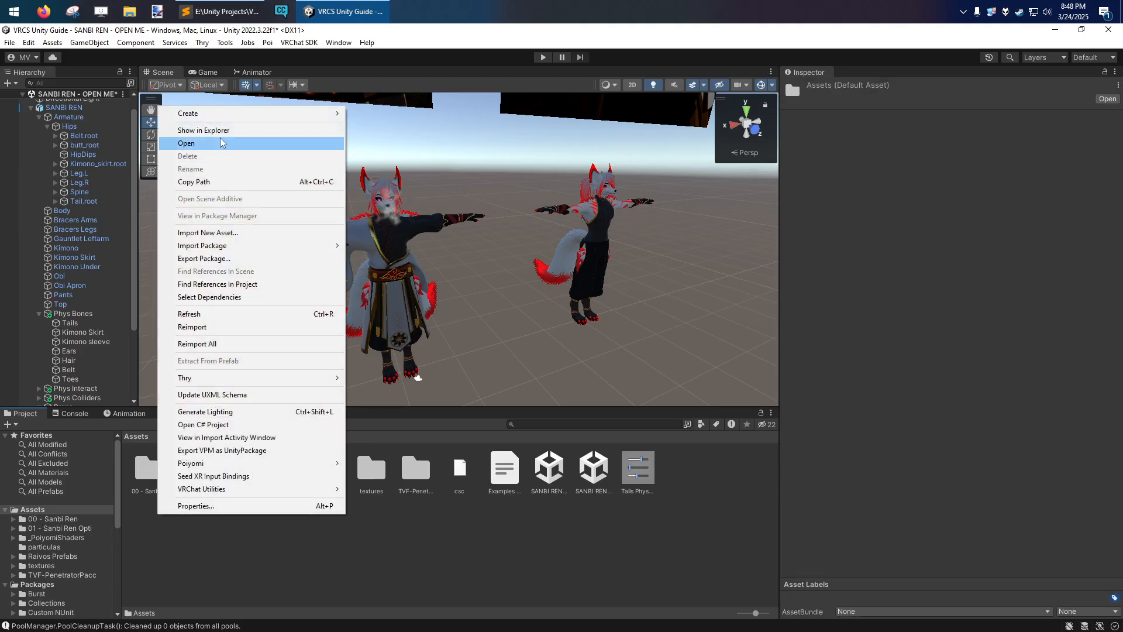
{"action": "left_click", "coordinate": [218, 132]}
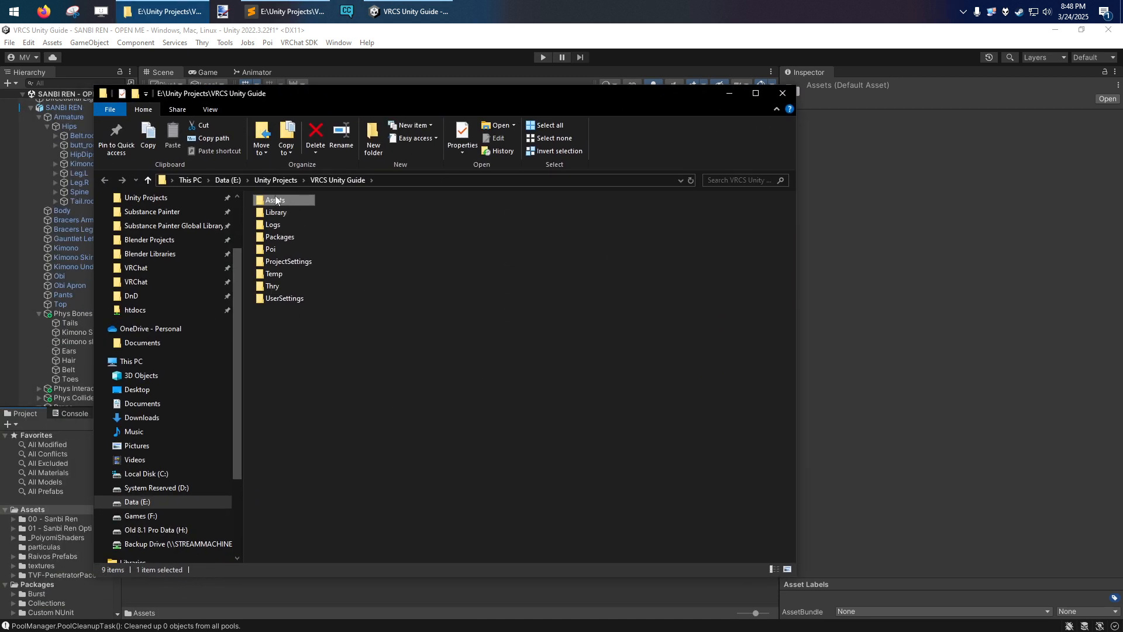
{"action": "double_click", "coordinate": [276, 201]}
Step: Create a new folder named Hidden~ inside the Assets folder
{"action": "right_click", "coordinate": [300, 528]}
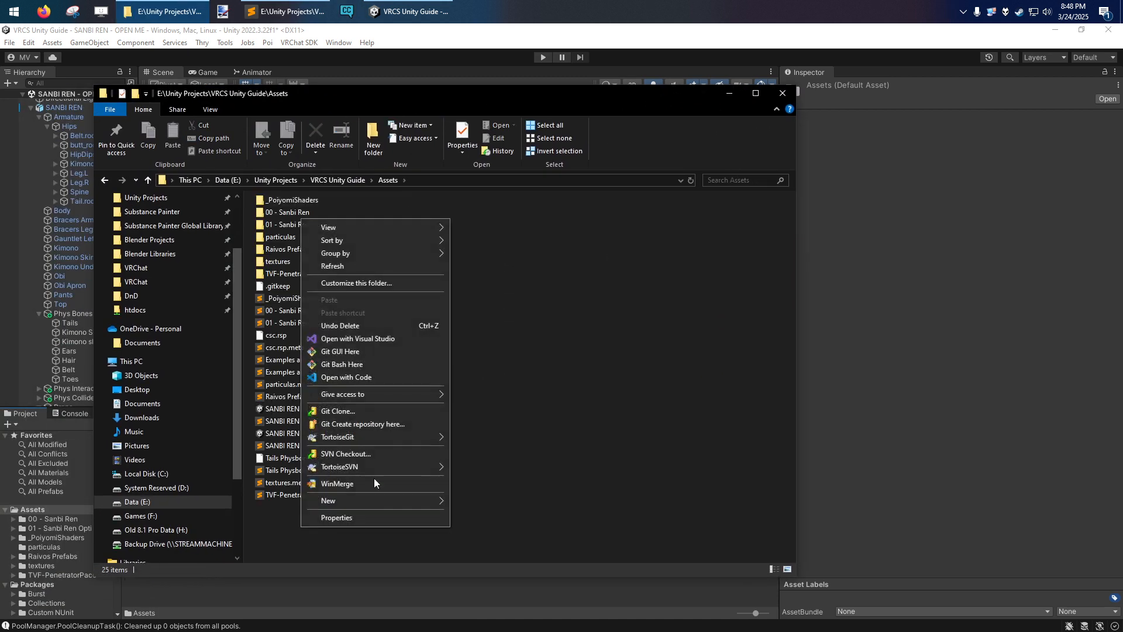
{"action": "mouse_move", "coordinate": [364, 500]}
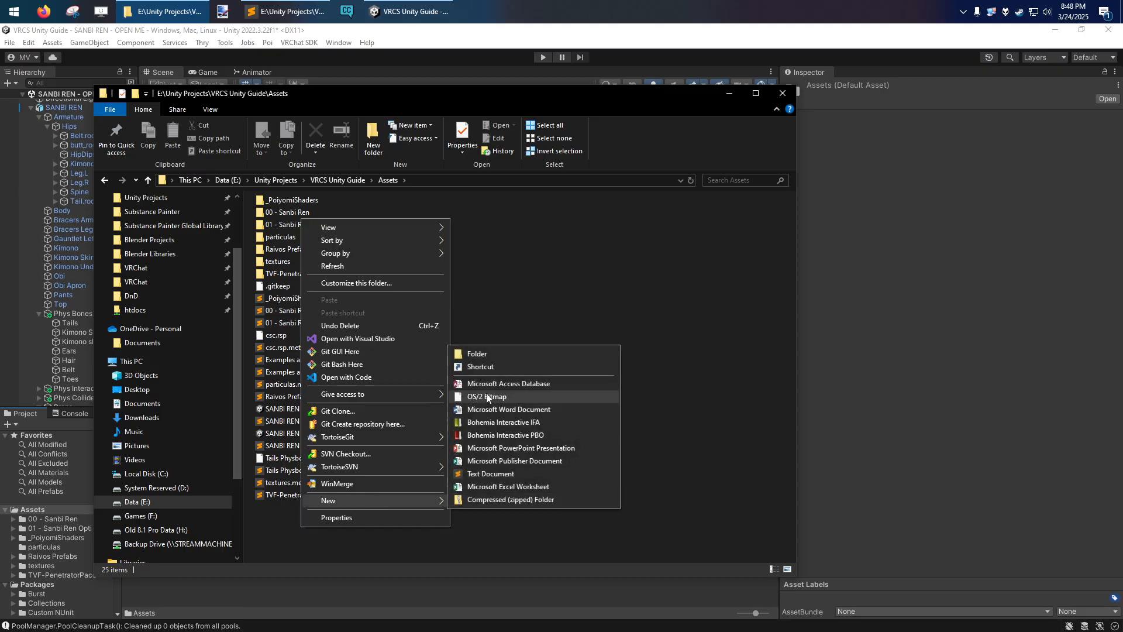
{"action": "left_click", "coordinate": [482, 354]}
{"action": "type", "text": "Hidden"}
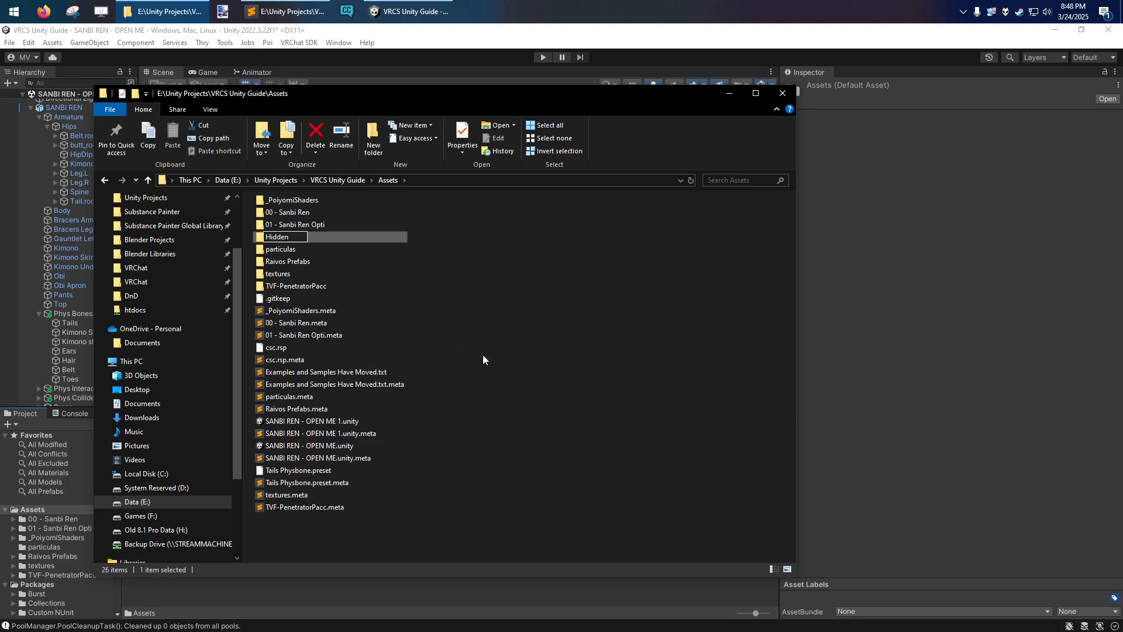
{"action": "type", "text": "~"}
{"action": "key", "text": "Return"}
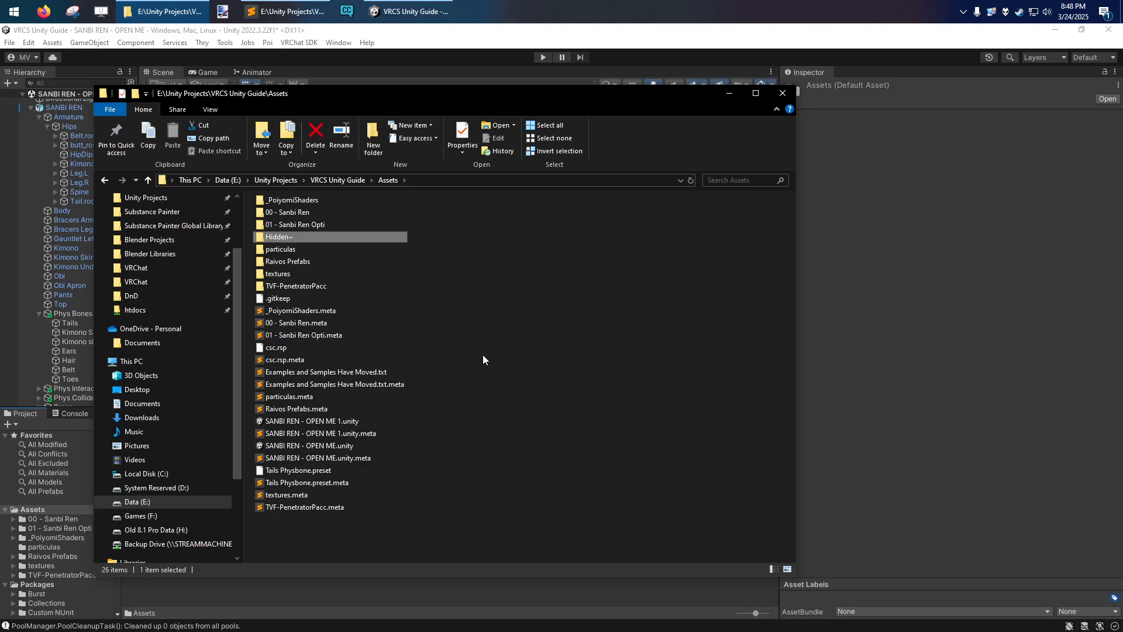
Step: Compare Unity's Assets listing with the File Explorer contents to check whether the Hidden~ folder is listed
{"action": "left_click", "coordinate": [389, 51]}
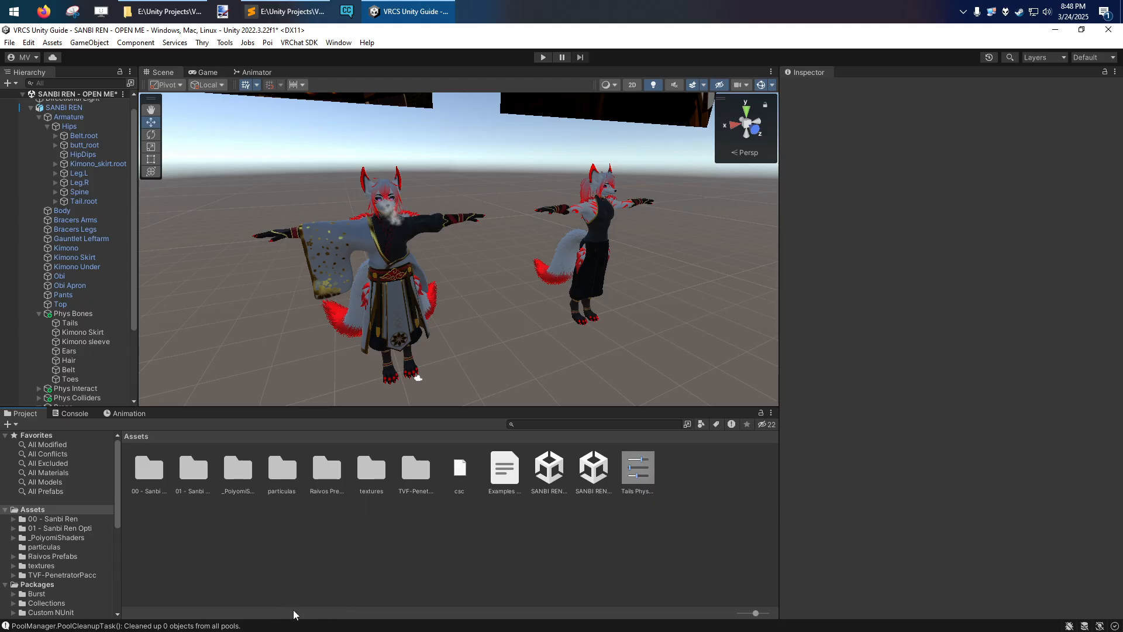
{"action": "left_click", "coordinate": [164, 11]}
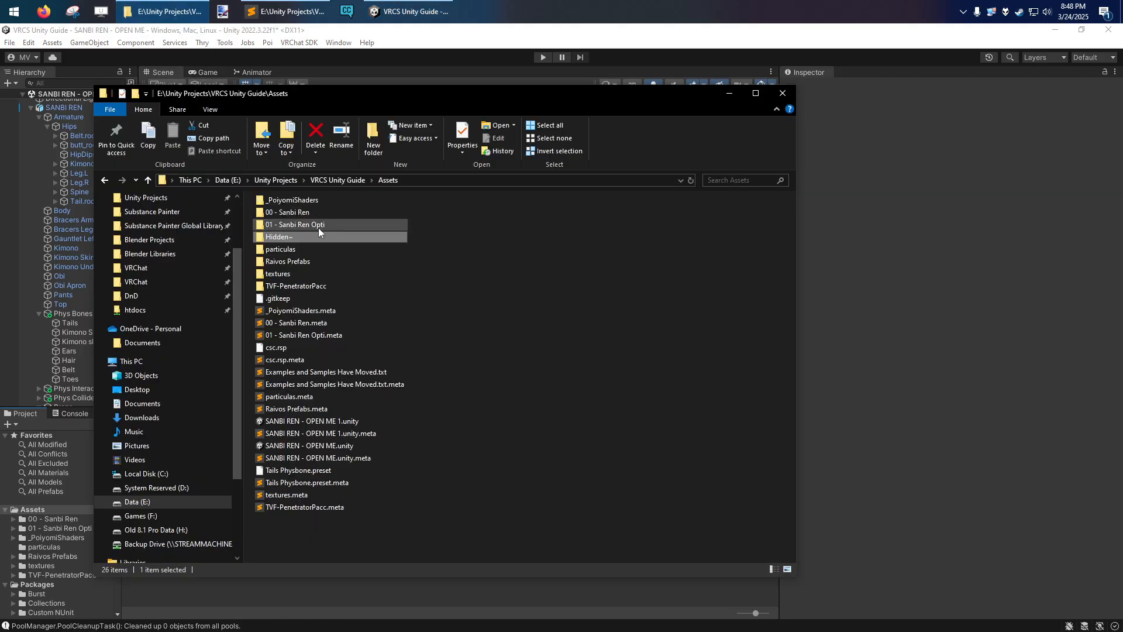
{"action": "left_click", "coordinate": [393, 51]}
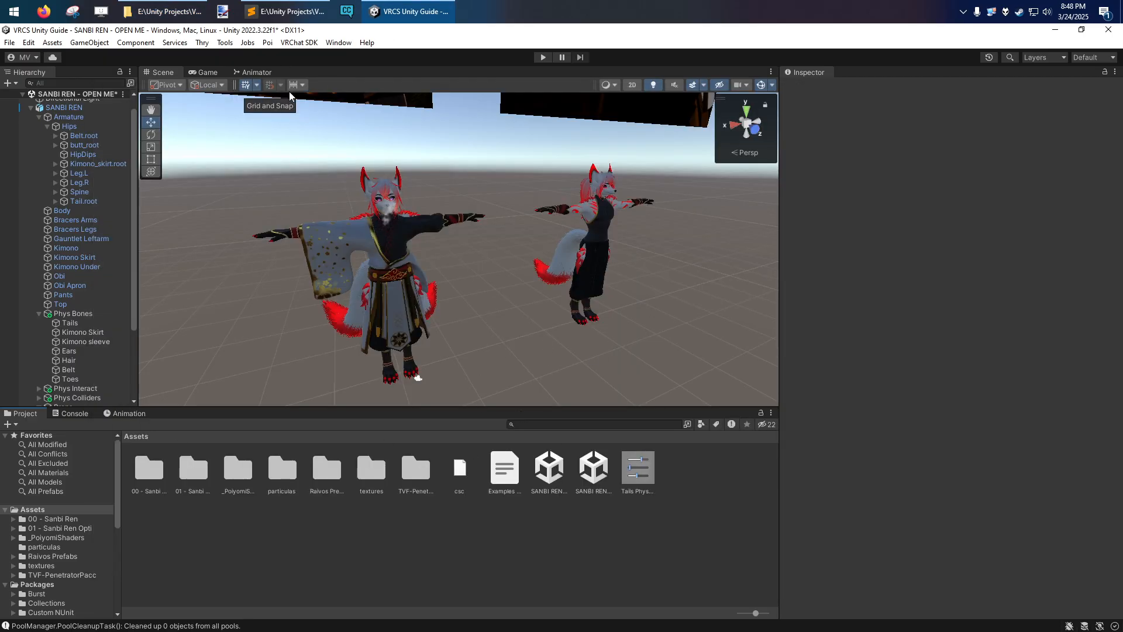
{"action": "left_click", "coordinate": [416, 468]}
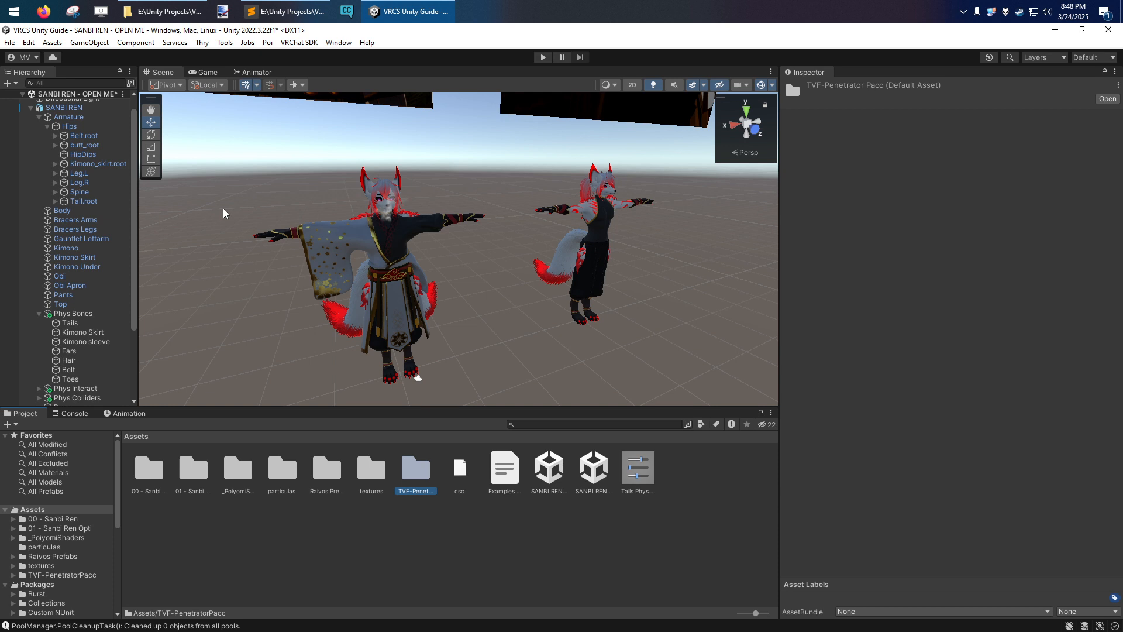
Step: Switch back to File Explorer, delete the Hidden~ folder and minimize the window
{"action": "key", "text": "alt+Tab"}
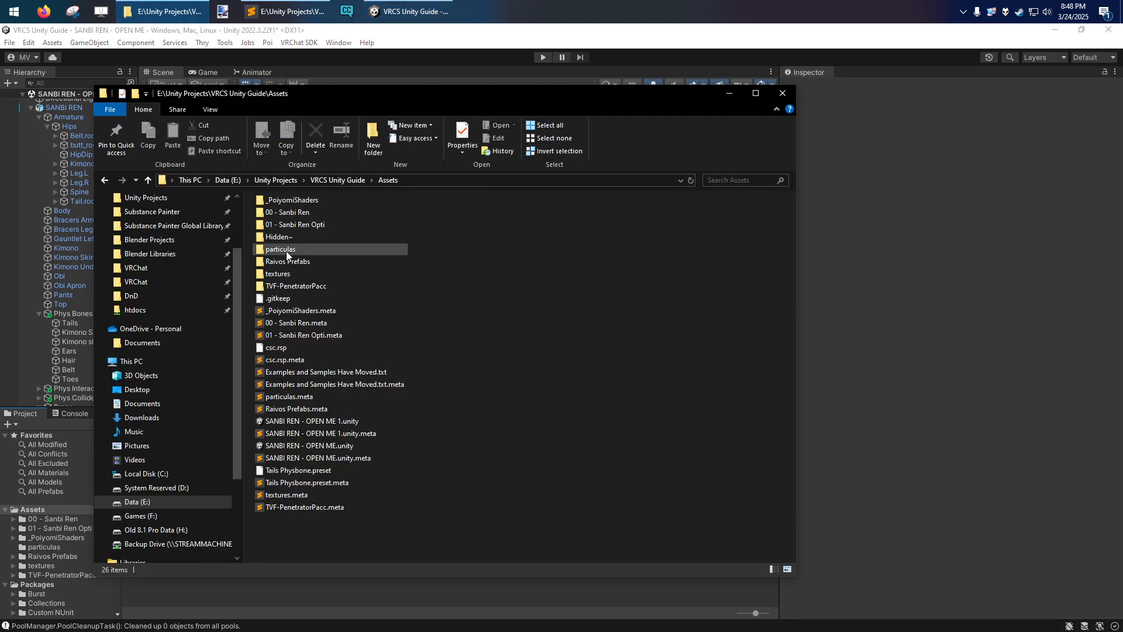
{"action": "mouse_move", "coordinate": [312, 271]}
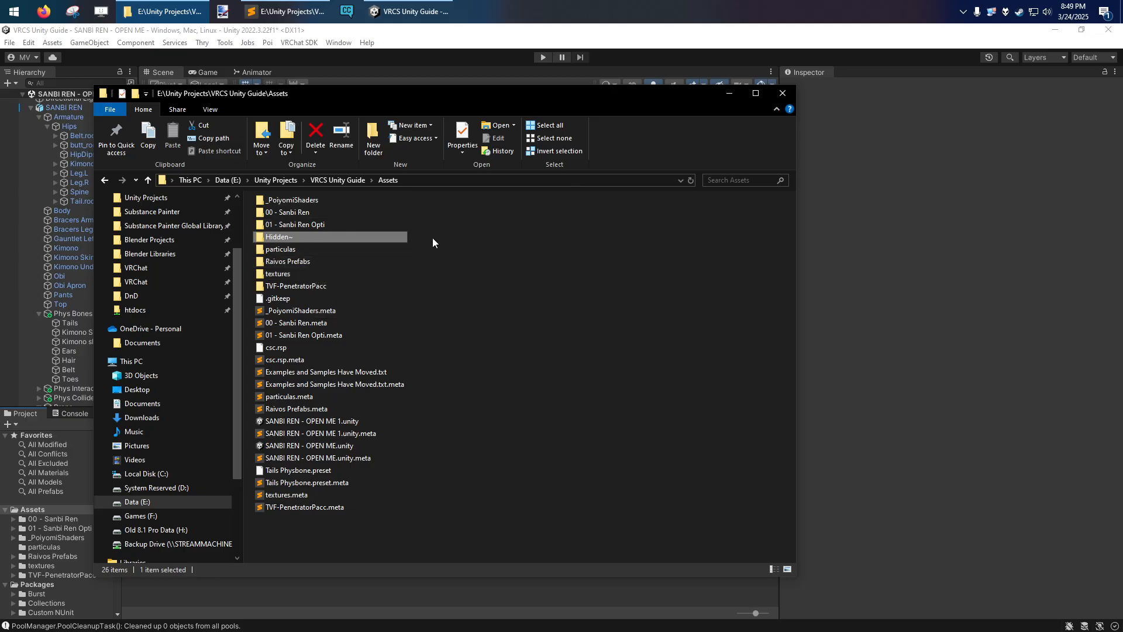
{"action": "key", "text": "Delete"}
{"action": "left_click", "coordinate": [729, 93]}
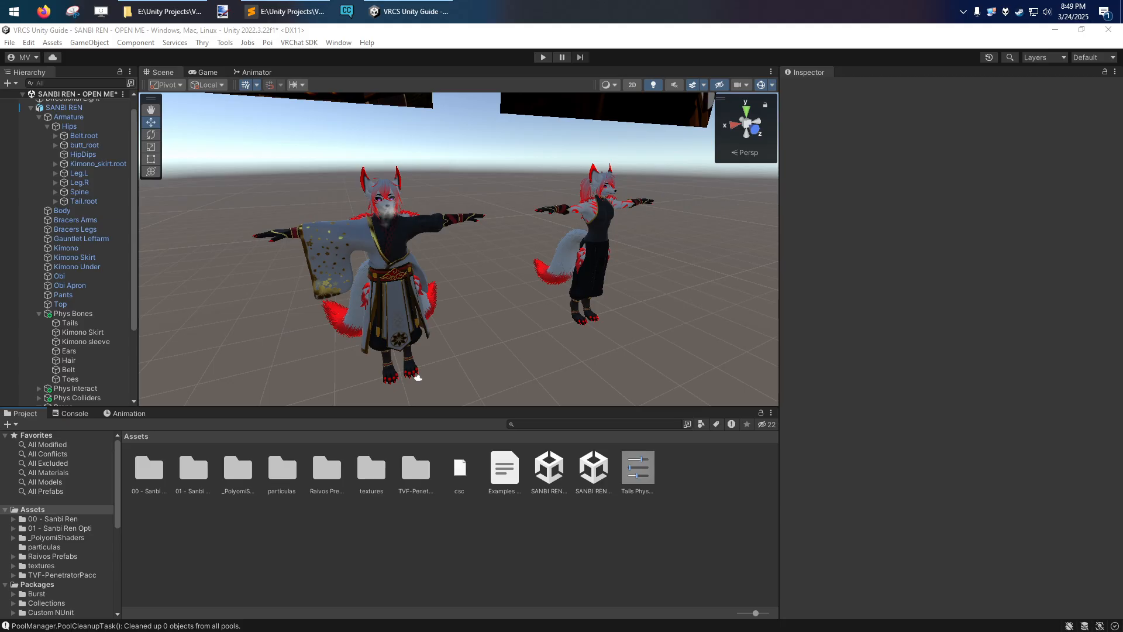
Step: Collapse SANBI REN's object tree and shrink the Project panel to give the Scene view more height
{"action": "scroll", "coordinate": [87, 281], "scroll_direction": "up", "scroll_amount": 1}
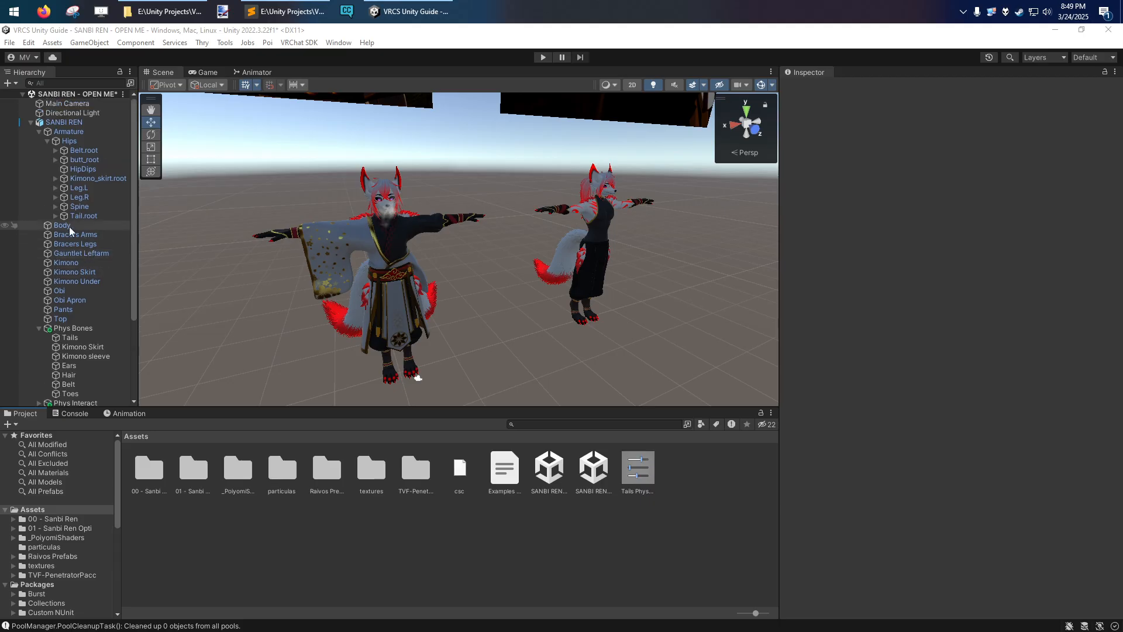
{"action": "left_click", "coordinate": [32, 121]}
{"action": "mouse_move", "coordinate": [318, 294]}
{"action": "right_mouse_down"}
{"action": "mouse_move", "coordinate": [309, 292]}
{"action": "mouse_move", "coordinate": [318, 293]}
{"action": "right_mouse_up"}
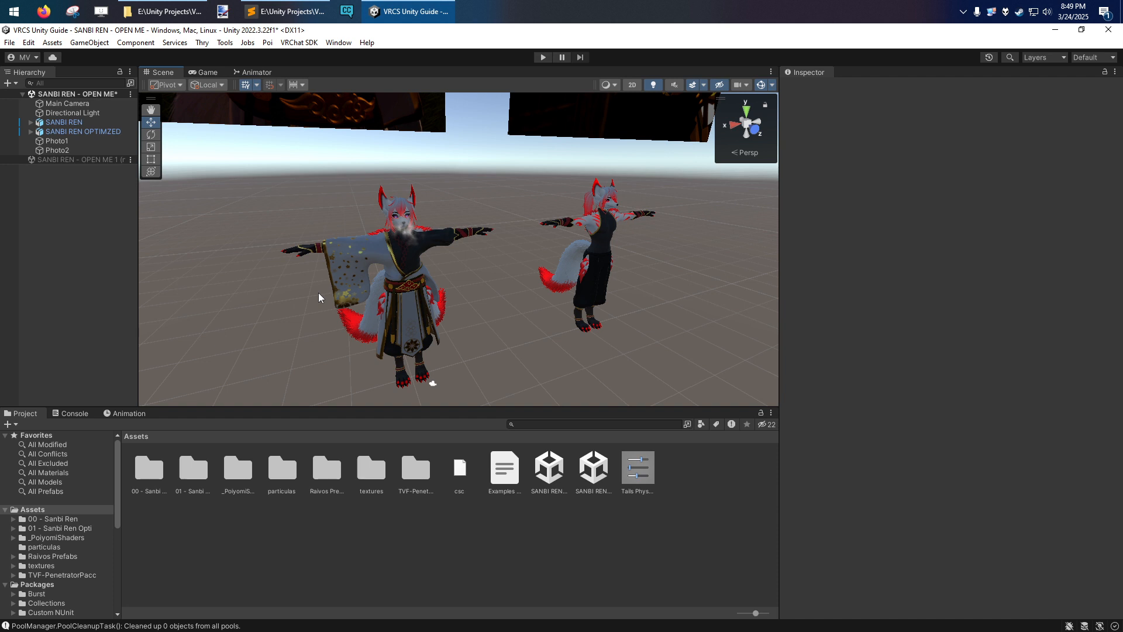
{"action": "right_click_drag", "start_coordinate": [480, 318], "coordinate": [477, 323]}
{"action": "left_click_drag", "start_coordinate": [487, 406], "coordinate": [488, 446]}
{"action": "mouse_move", "coordinate": [490, 387]}
{"action": "right_mouse_down"}
{"action": "mouse_move", "coordinate": [494, 354]}
{"action": "mouse_move", "coordinate": [505, 373]}
{"action": "right_mouse_up"}
{"action": "key", "text": "w"}
{"action": "key", "text": "s"}
{"action": "key", "text": "s"}
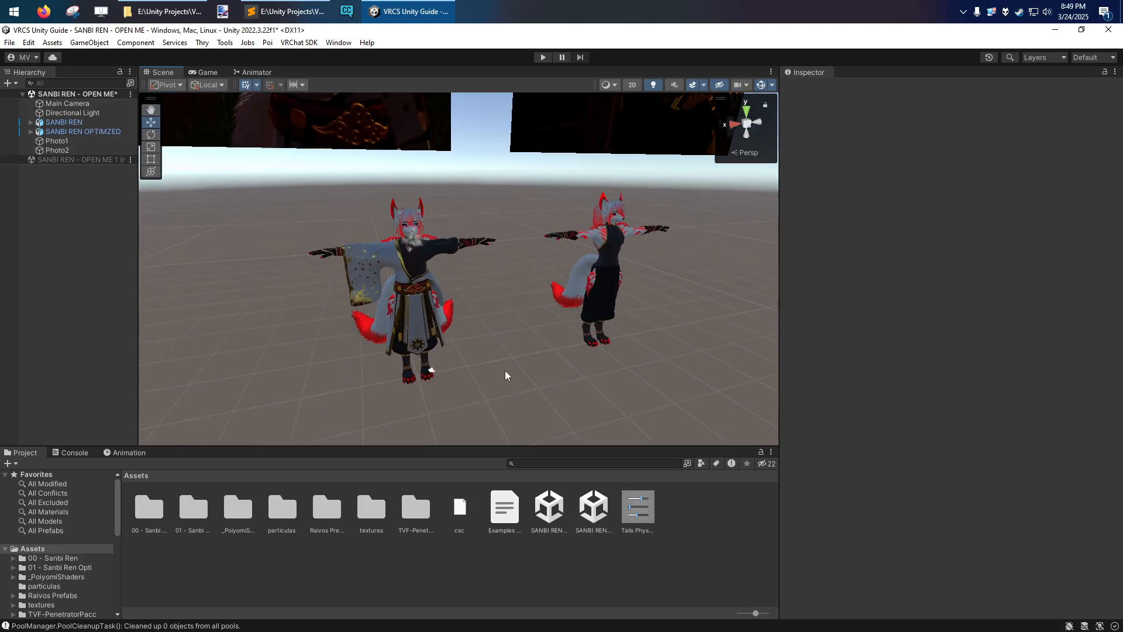
Step: Select SANBI REN OPTIMZED to highlight it in the Scene and clear the selection
{"action": "left_click", "coordinate": [57, 134]}
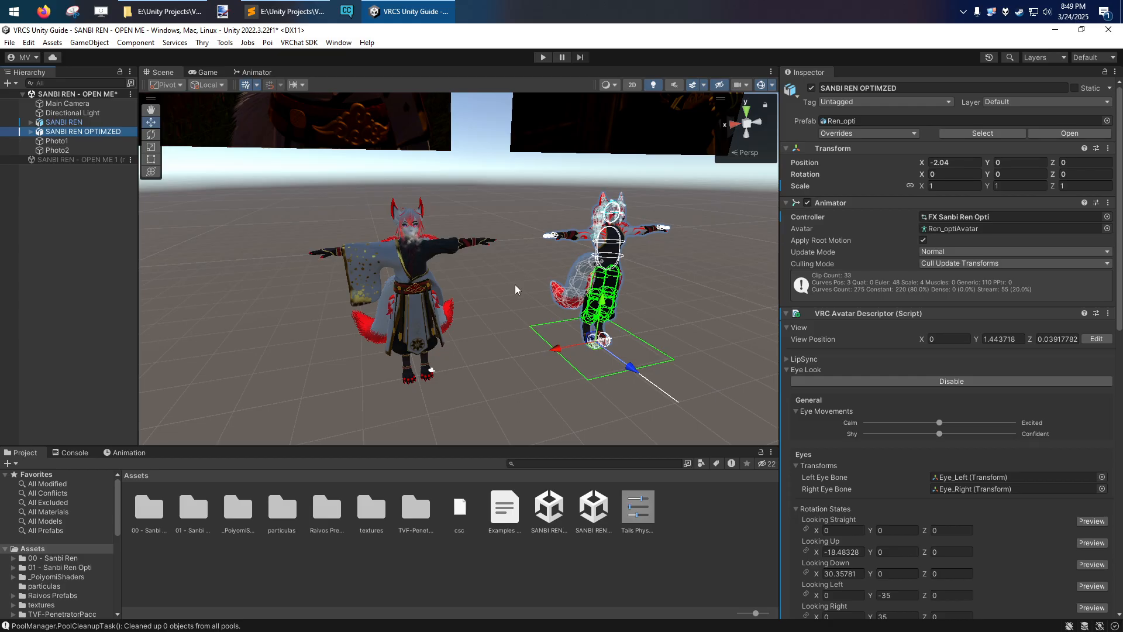
{"action": "left_click", "coordinate": [509, 339]}
{"action": "right_click_drag", "start_coordinate": [499, 348], "coordinate": [511, 356]}
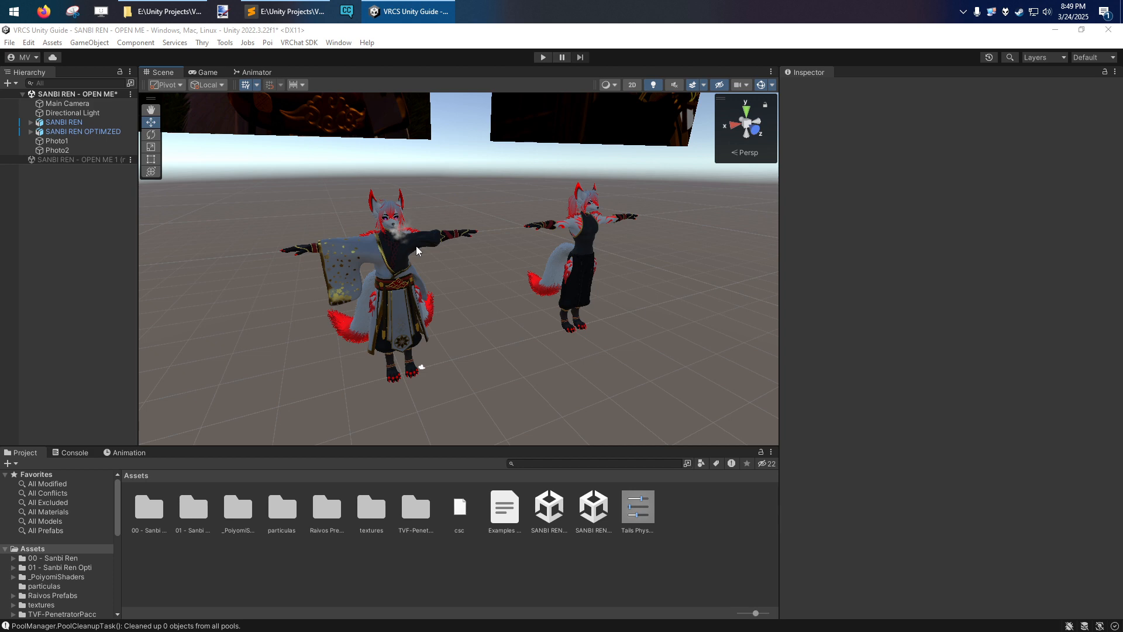
Step: Move closer to the kimono-wearing avatar in the Scene and select SANBI REN
{"action": "right_click_drag", "start_coordinate": [508, 296], "coordinate": [498, 325]}
{"action": "key", "text": "w"}
{"action": "key", "text": "a"}
{"action": "left_click", "coordinate": [451, 258]}
{"action": "key", "text": "w"}
{"action": "right_click_drag", "start_coordinate": [450, 259], "coordinate": [518, 230]}
{"action": "key", "text": "d"}
{"action": "left_click", "coordinate": [506, 204]}
{"action": "key", "text": "a"}
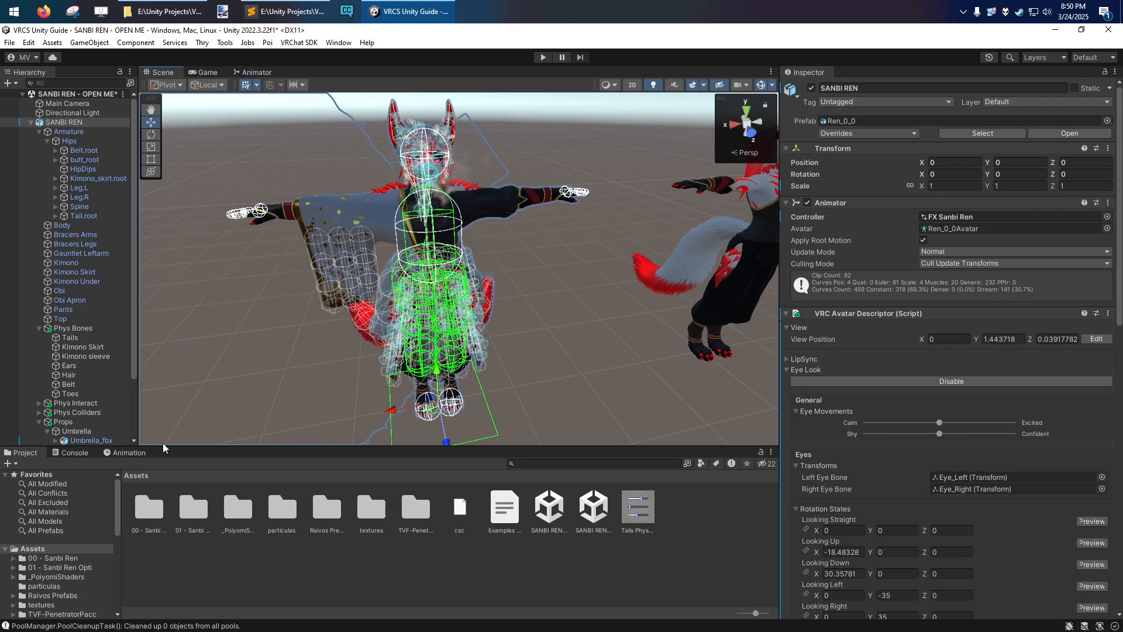
Step: Show the Animation window and enlarge its panel below the Scene view
{"action": "left_click", "coordinate": [132, 452]}
{"action": "left_click_drag", "start_coordinate": [180, 446], "coordinate": [180, 400]}
{"action": "left_click", "coordinate": [255, 315]}
{"action": "key", "text": "a"}
{"action": "right_click_drag", "start_coordinate": [255, 320], "coordinate": [287, 304]}
{"action": "scroll", "coordinate": [100, 266], "scroll_direction": "up", "scroll_amount": 2}
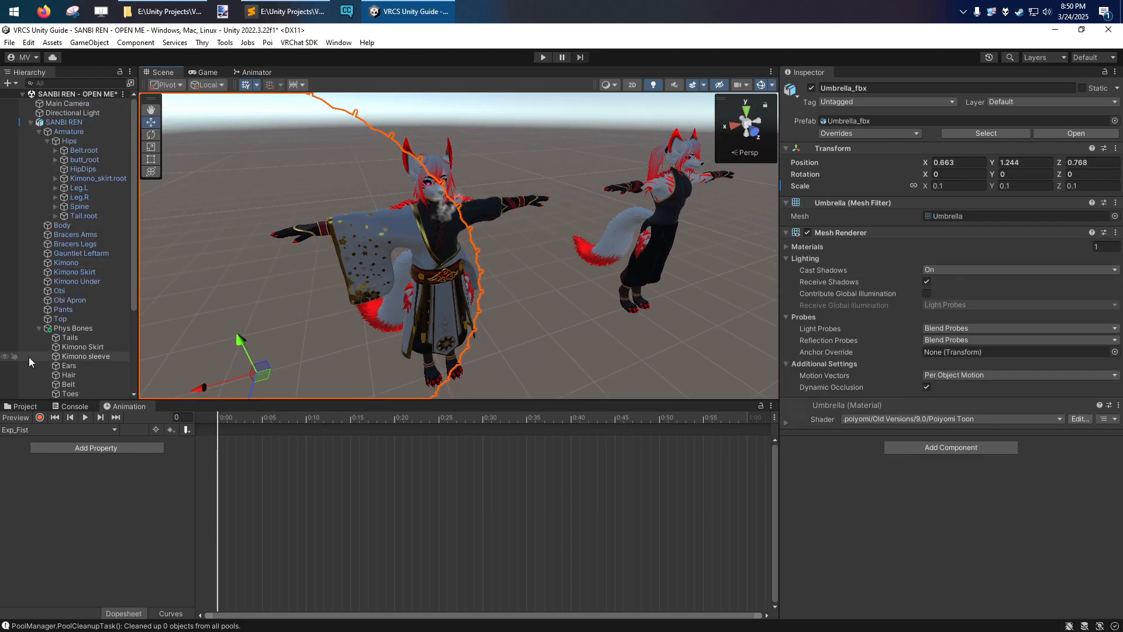
Step: Collapse the Phys Bones, Armature and Props branches under SANBI REN
{"action": "left_click", "coordinate": [39, 329]}
{"action": "left_click", "coordinate": [56, 123]}
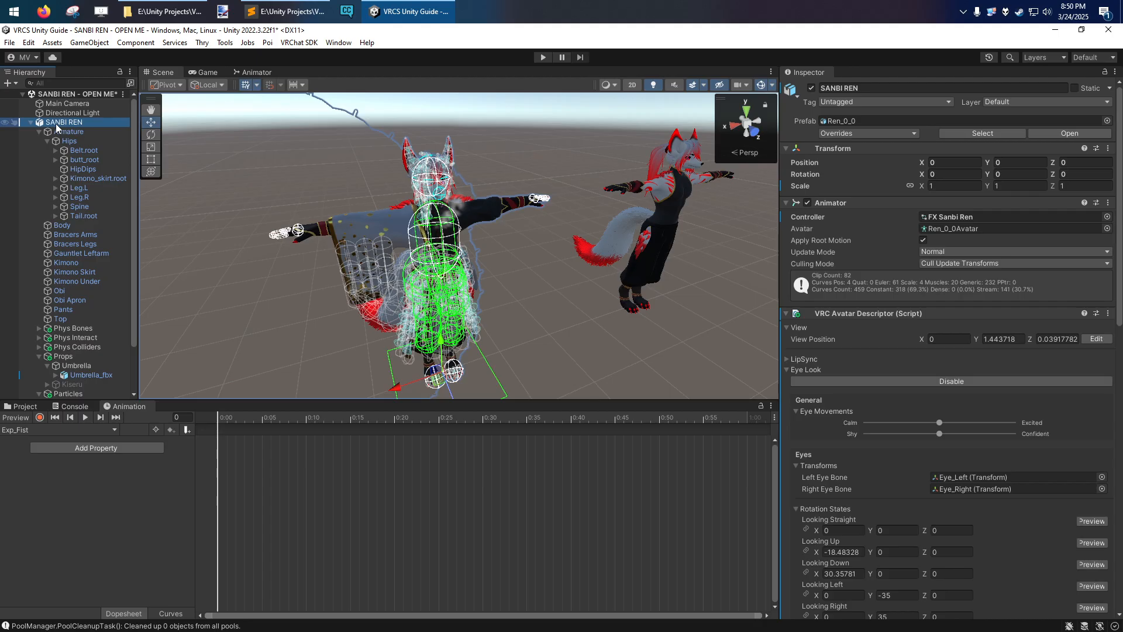
{"action": "left_click", "coordinate": [38, 132]}
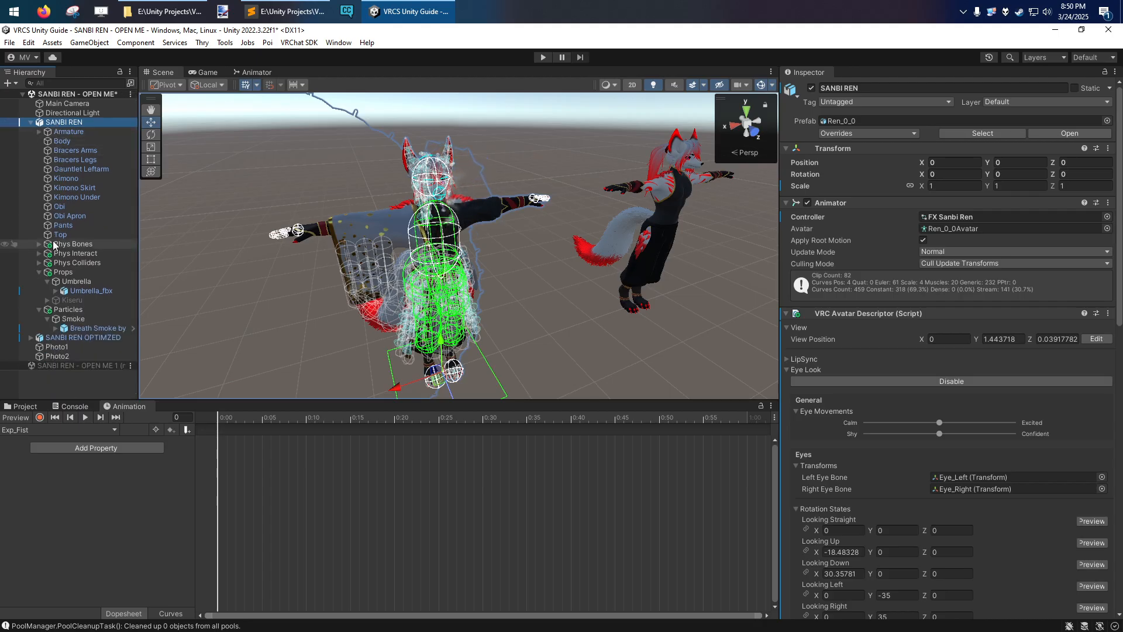
{"action": "left_click", "coordinate": [39, 272]}
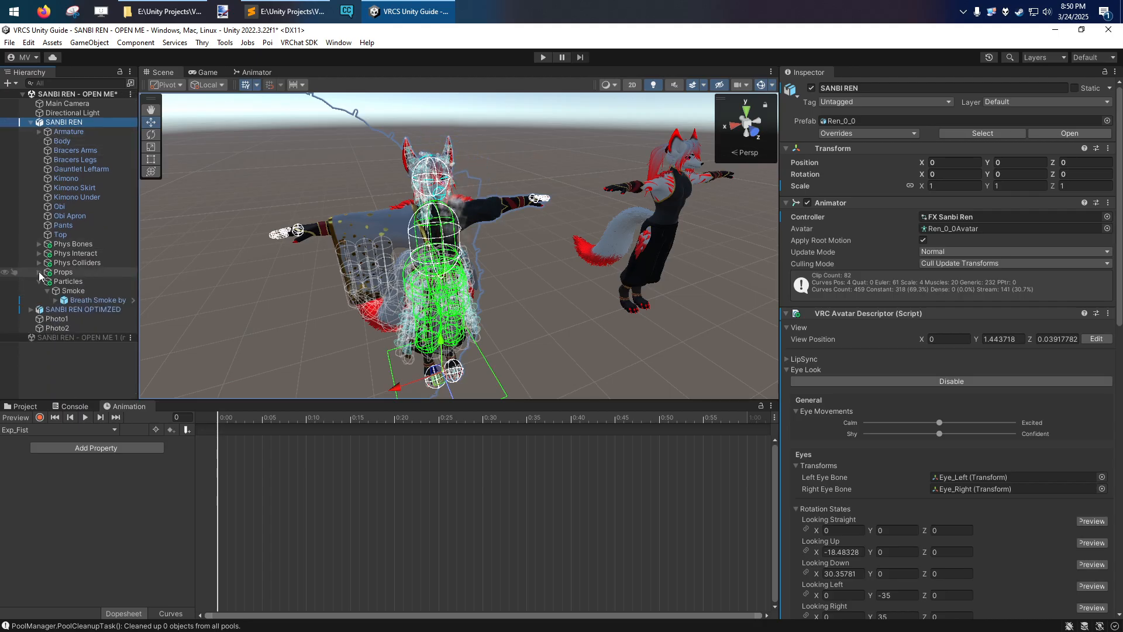
Step: Select the SANBI REN avatar and remove the FX Sanbi Ren controller from its Animator component
{"action": "left_click", "coordinate": [64, 113]}
{"action": "left_click", "coordinate": [65, 124]}
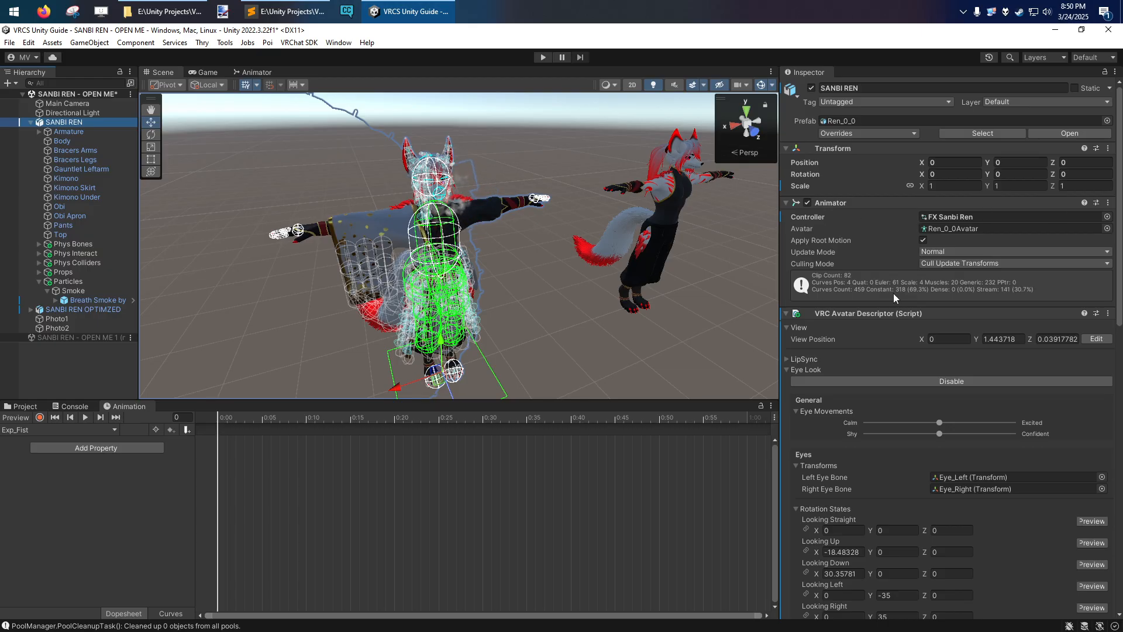
{"action": "left_click", "coordinate": [945, 217]}
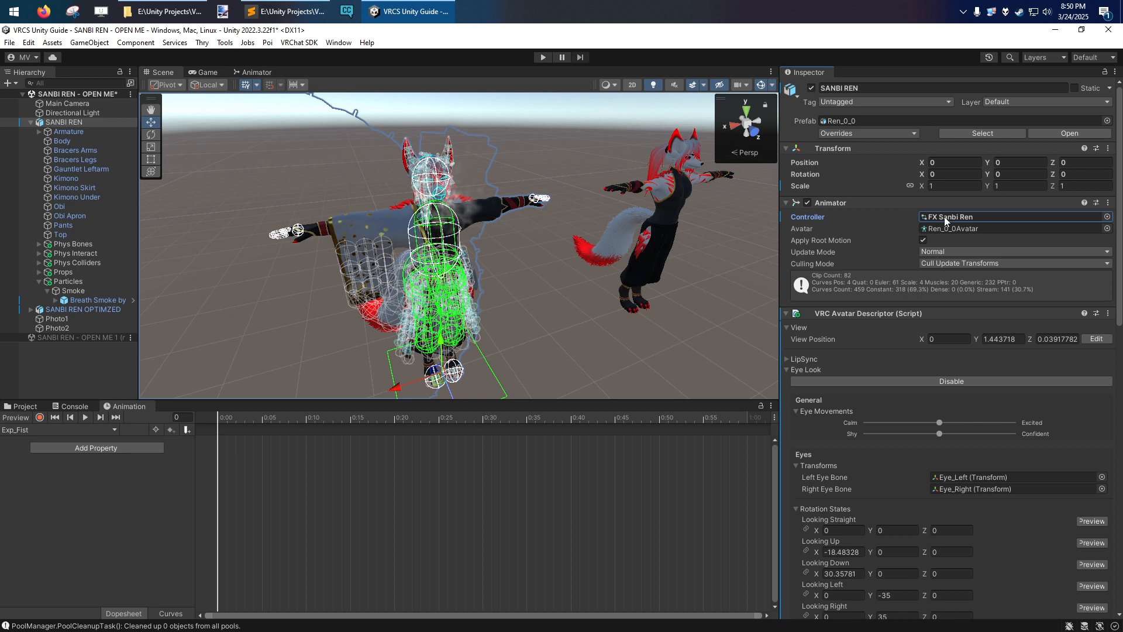
{"action": "key", "text": "Delete"}
Step: Locate the avatar descriptor's FX playable layer controller in the project's 02 - animations folder
{"action": "scroll", "coordinate": [812, 227], "scroll_direction": "down", "scroll_amount": 10}
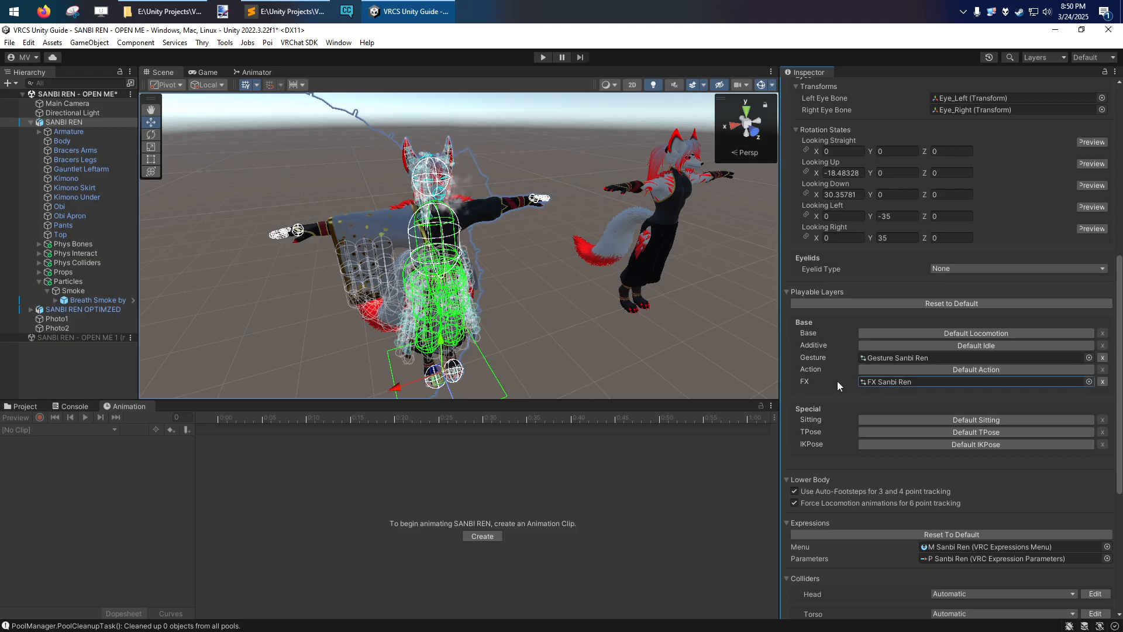
{"action": "scroll", "coordinate": [896, 380], "scroll_direction": "up", "scroll_amount": 12}
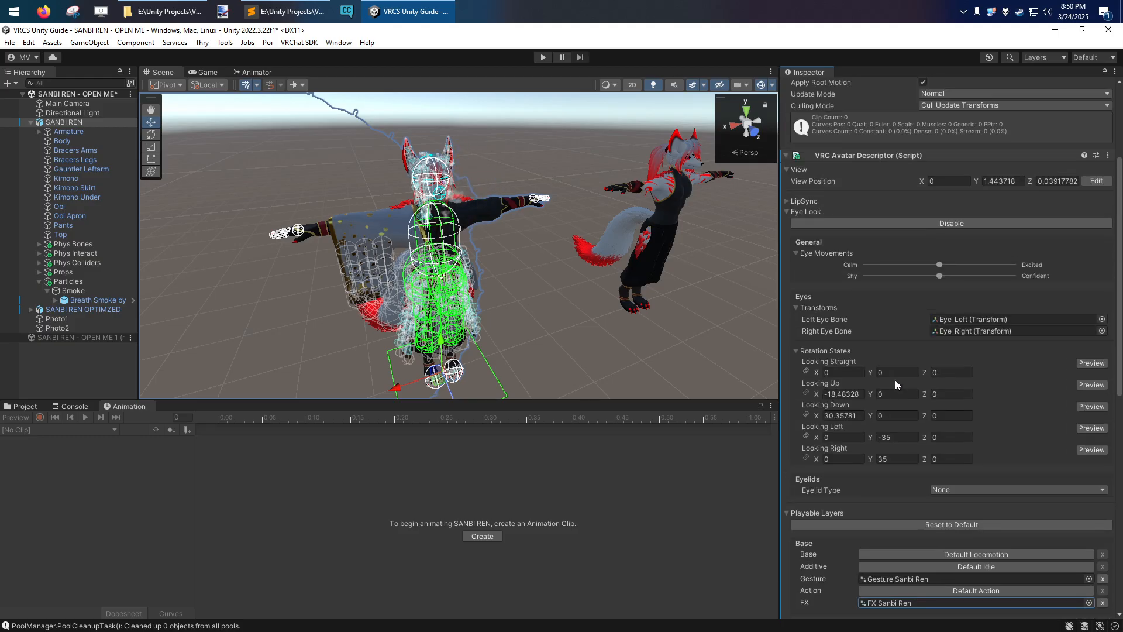
{"action": "left_click", "coordinate": [33, 406]}
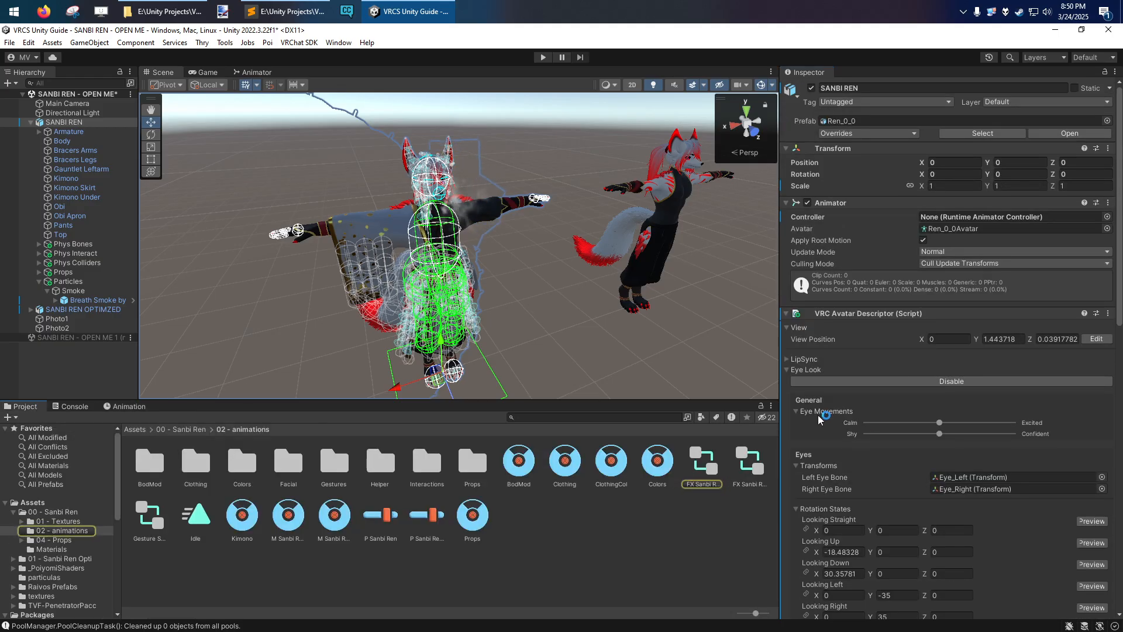
{"action": "scroll", "coordinate": [902, 361], "scroll_direction": "down", "scroll_amount": 15}
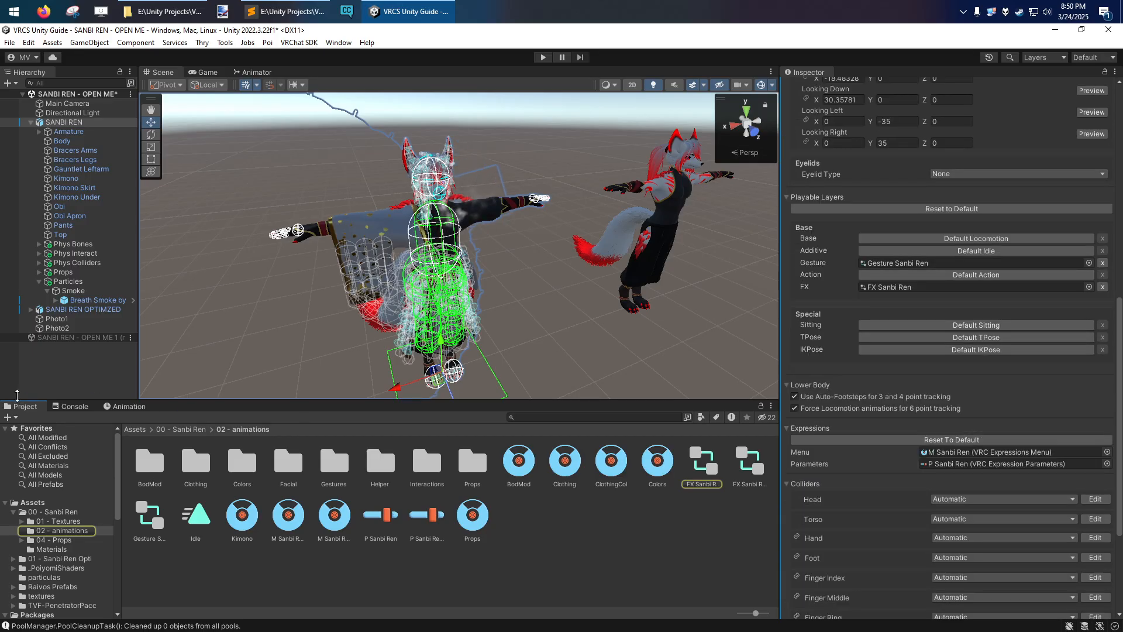
Step: Highlight the avatar descriptor's FX controller asset and assign FX Sanbi Ren as the SANBI REN Animator component's controller
{"action": "scroll", "coordinate": [866, 277], "scroll_direction": "down", "scroll_amount": 1}
{"action": "left_click", "coordinate": [871, 255]}
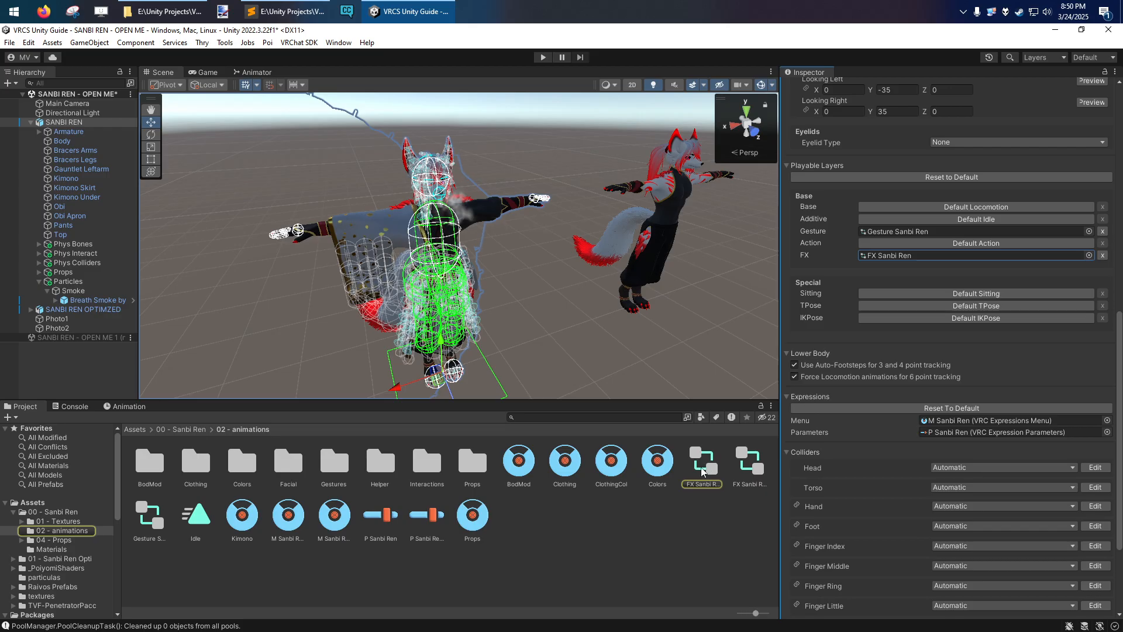
{"action": "scroll", "coordinate": [964, 286], "scroll_direction": "up", "scroll_amount": 16}
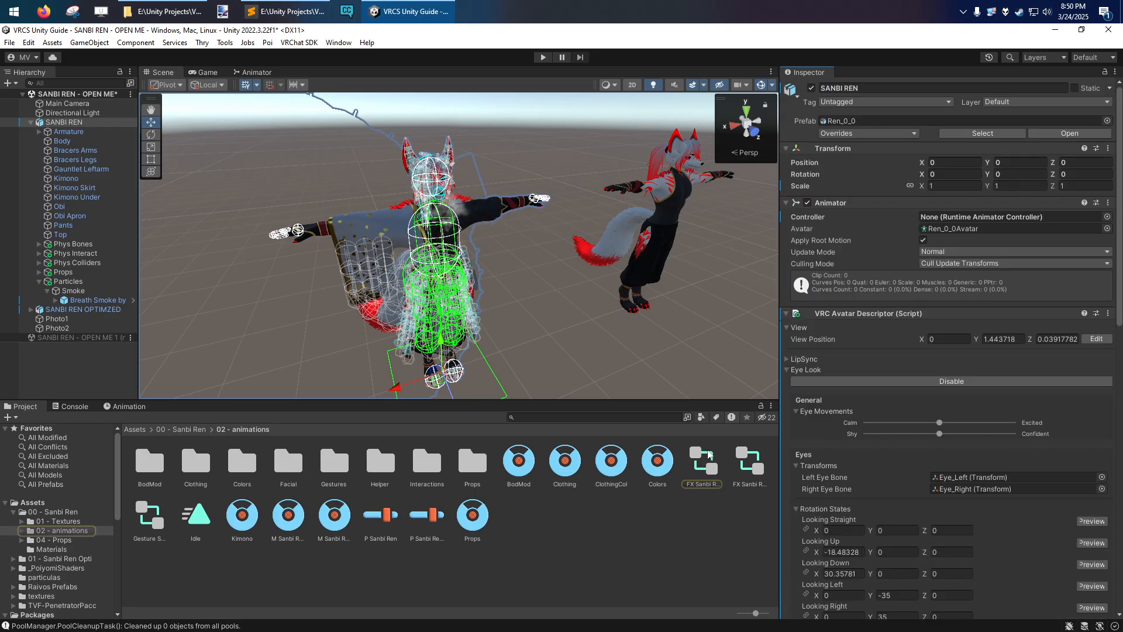
{"action": "left_click_drag", "start_coordinate": [697, 464], "coordinate": [941, 221]}
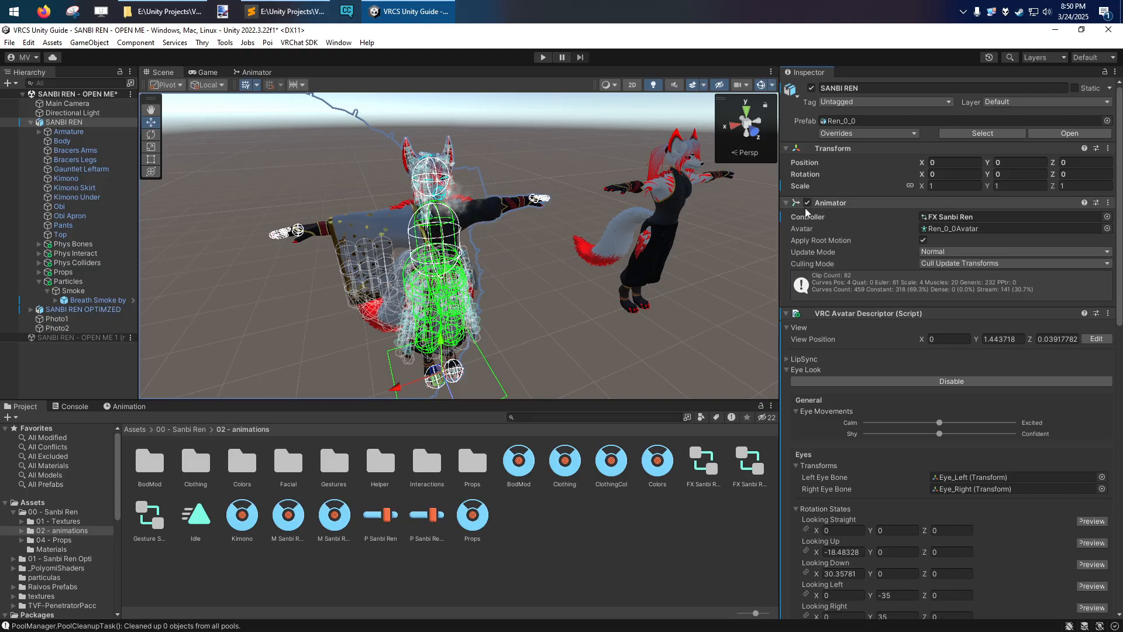
Step: Show the Animation and Animator windows with SANBI REN selected and view the avatar's list of animation clips
{"action": "left_click", "coordinate": [117, 407]}
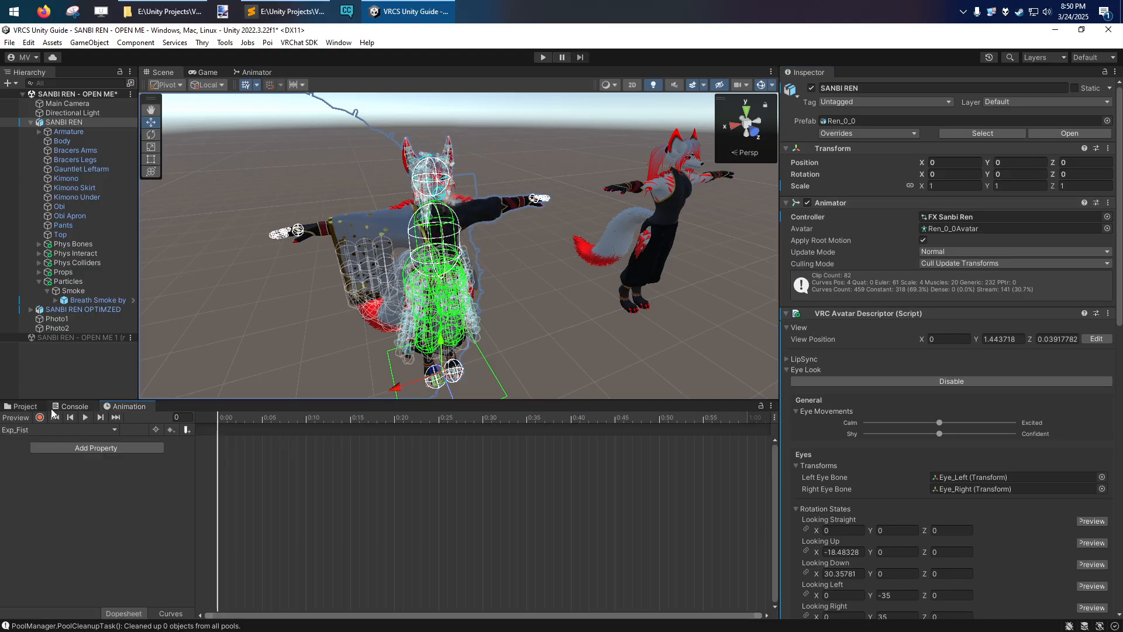
{"action": "left_click", "coordinate": [254, 72]}
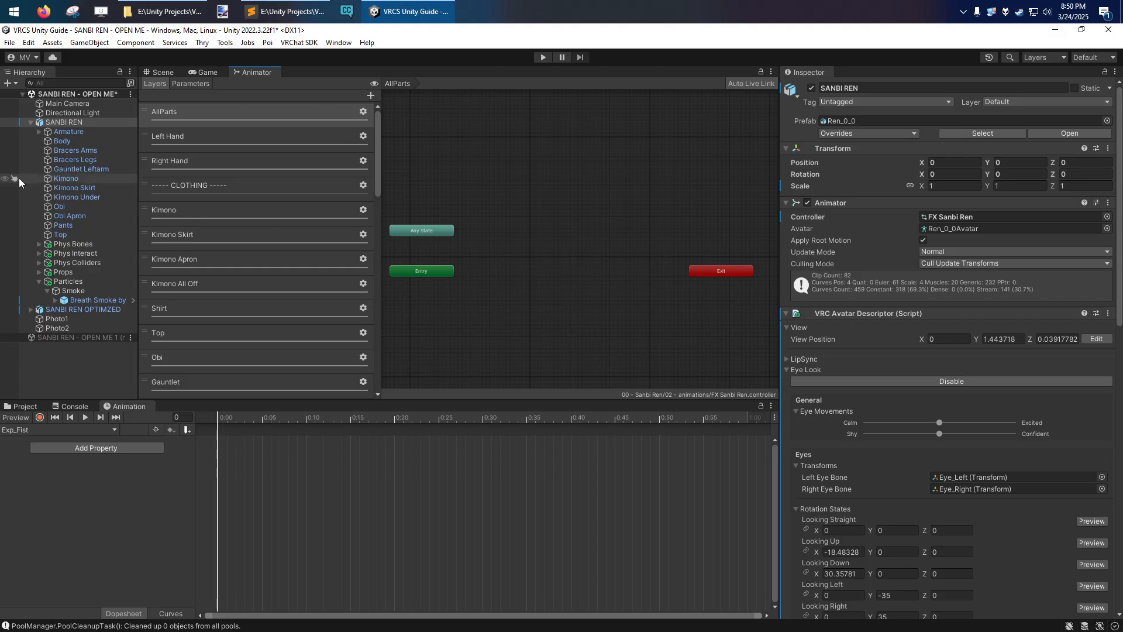
{"action": "left_click", "coordinate": [66, 131]}
{"action": "left_click", "coordinate": [65, 123]}
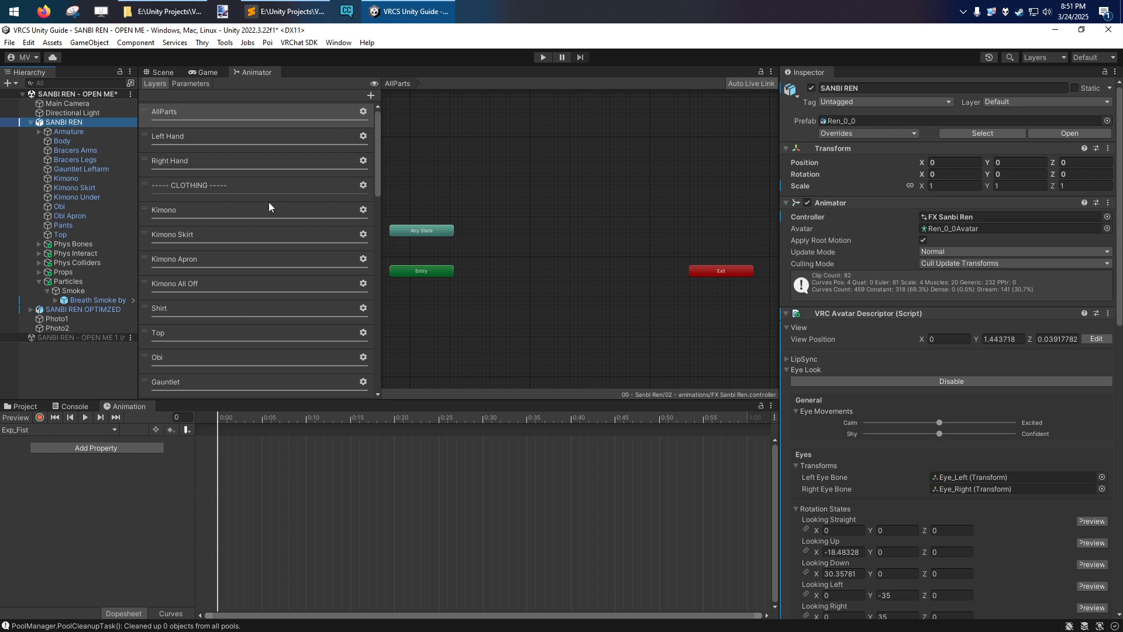
{"action": "left_click", "coordinate": [24, 429]}
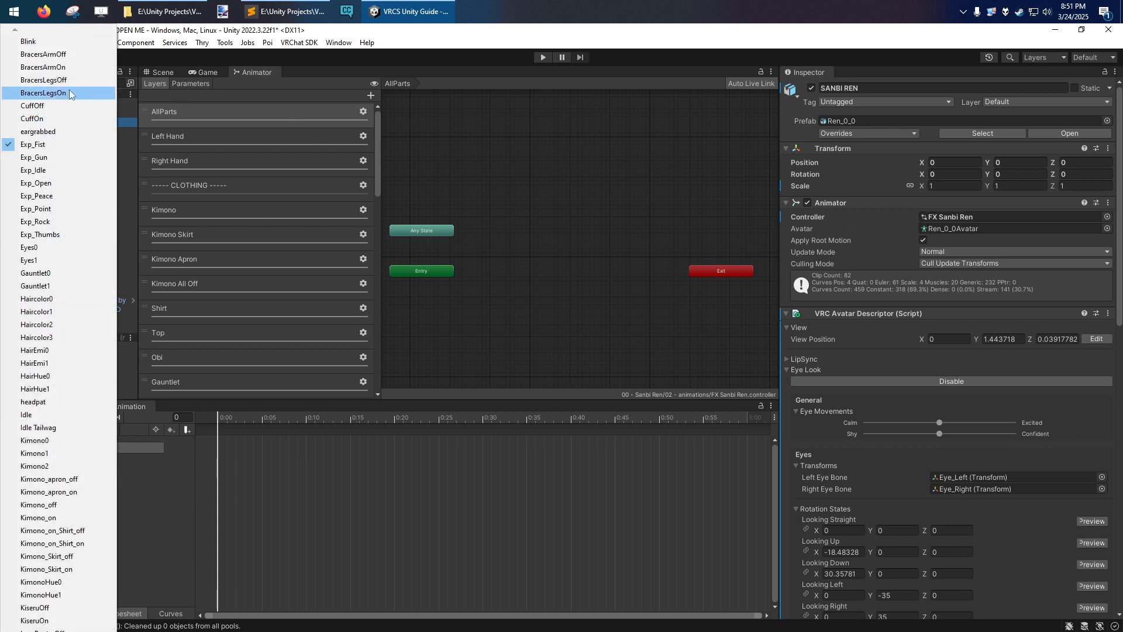
{"action": "left_click", "coordinate": [139, 432]}
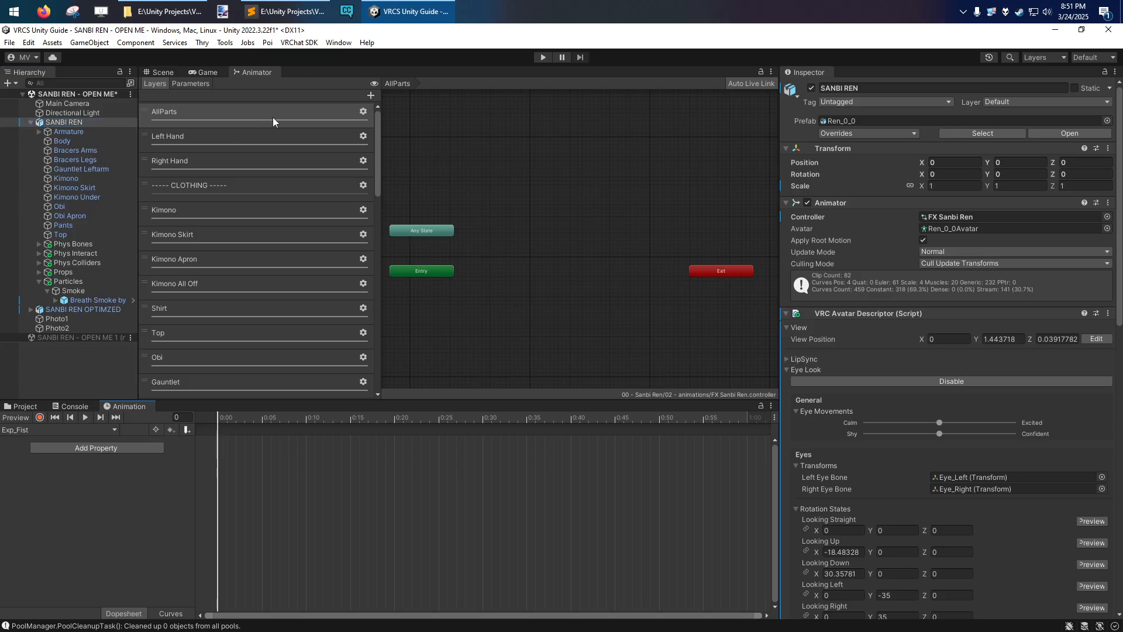
Step: View the Left Hand, Right Hand, Kimono and Kimono Skirt layers of the FX controller in the Animator
{"action": "left_click", "coordinate": [248, 138]}
{"action": "left_click", "coordinate": [241, 163]}
{"action": "left_click", "coordinate": [236, 209]}
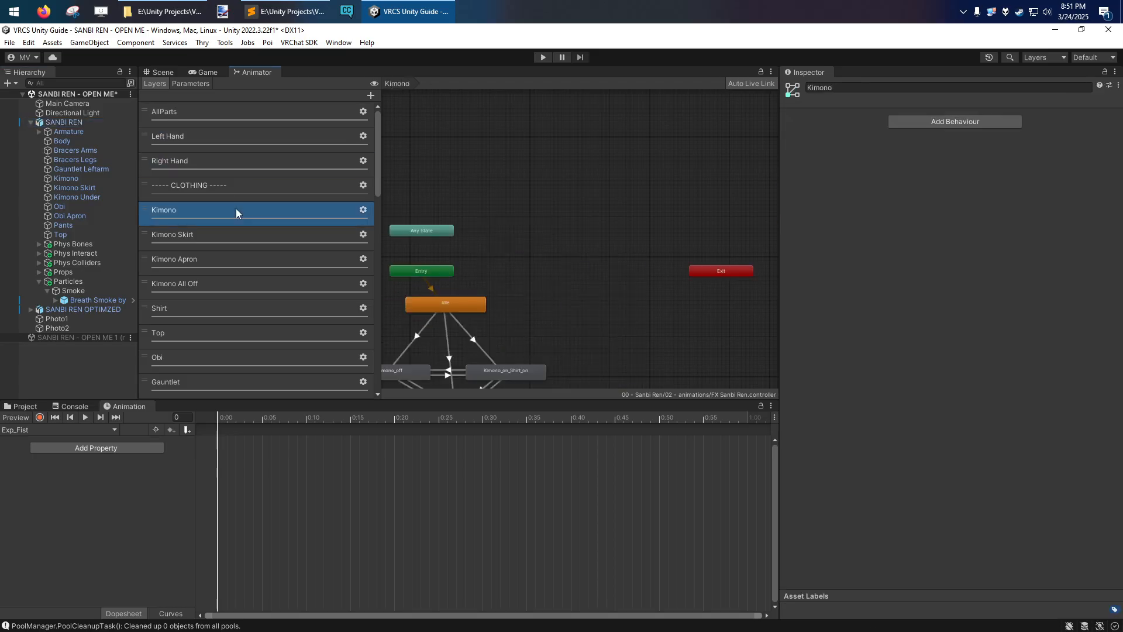
{"action": "left_click", "coordinate": [228, 238]}
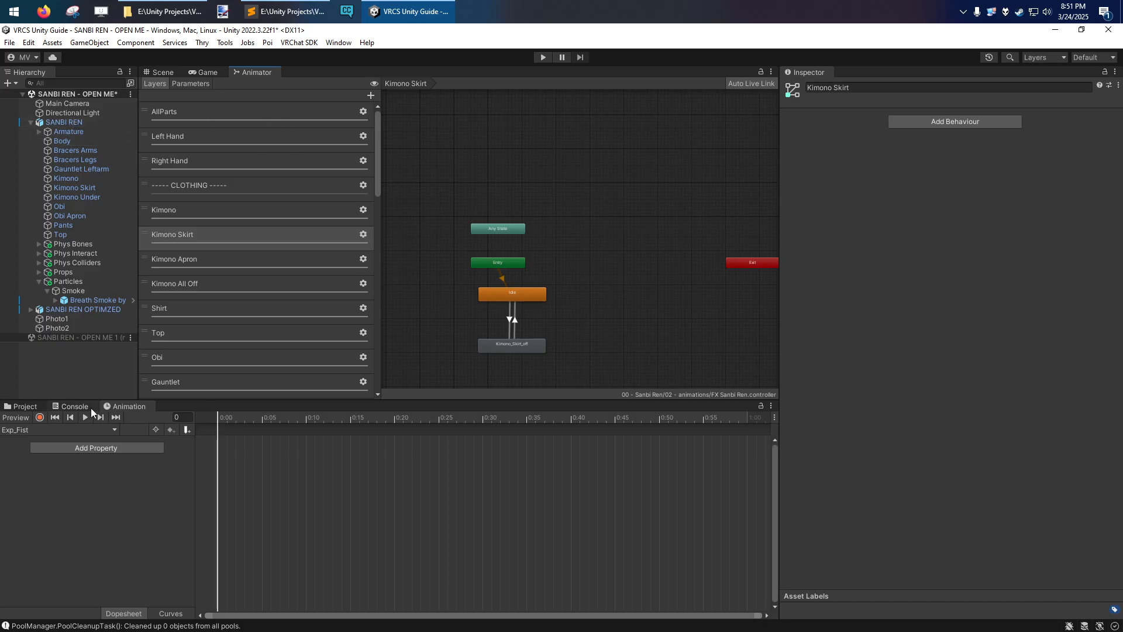
Step: Compare the FX Sanbi Ren and FX Sanbi Ren NSFW controllers from the 02 - animations folder, ending on FX Sanbi Ren
{"action": "left_click", "coordinate": [22, 407]}
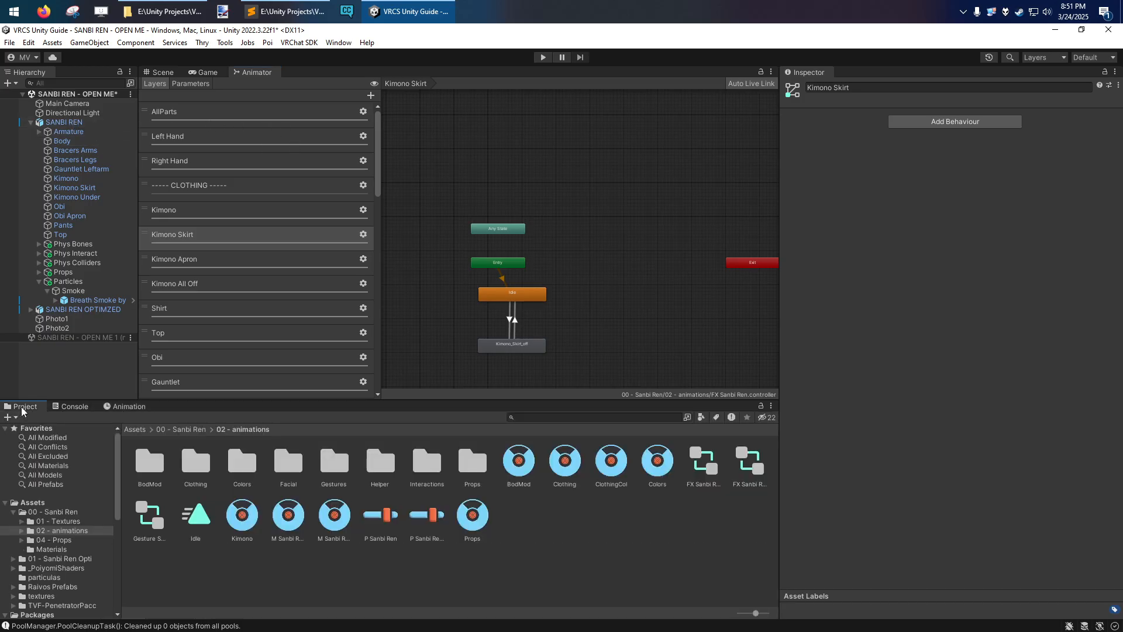
{"action": "left_click", "coordinate": [746, 466]}
{"action": "left_click", "coordinate": [701, 460]}
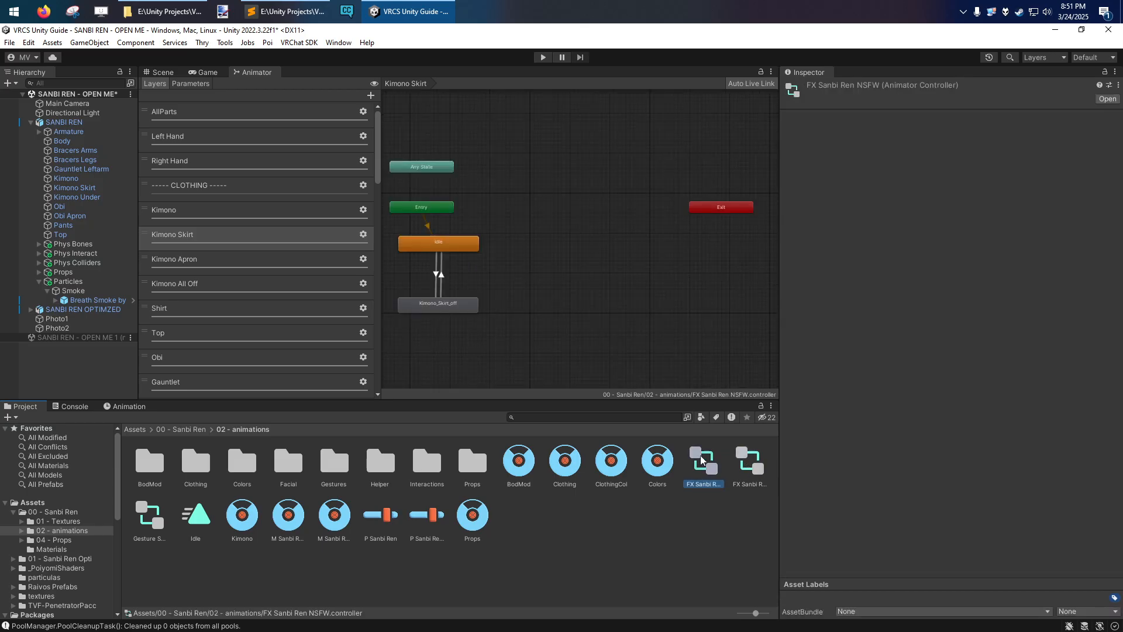
{"action": "left_click", "coordinate": [746, 465]}
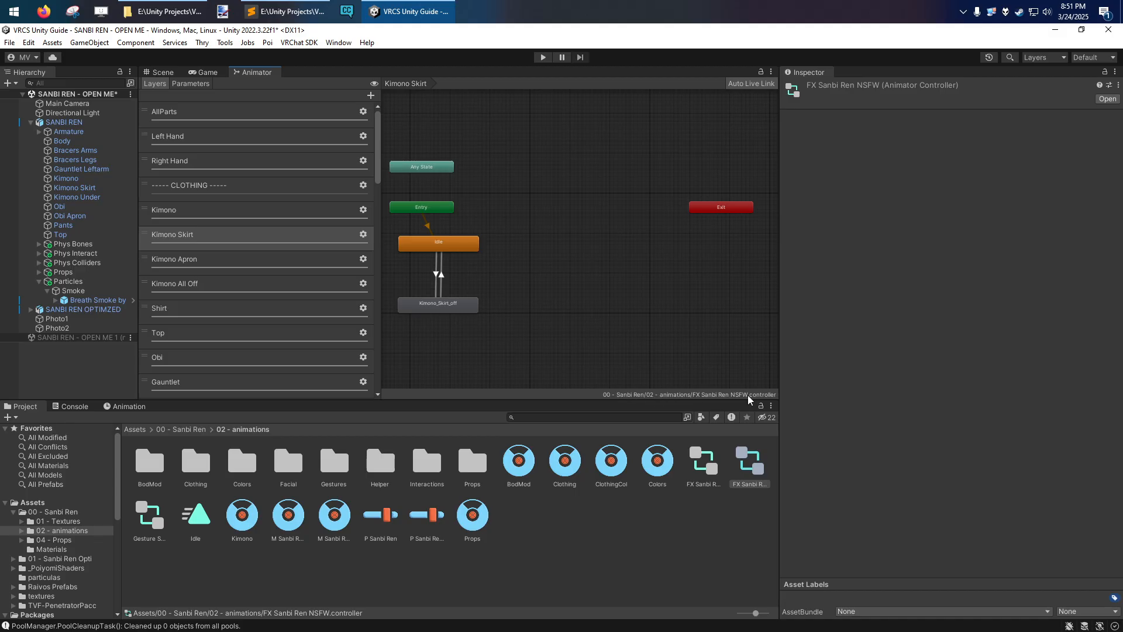
{"action": "left_click", "coordinate": [712, 464]}
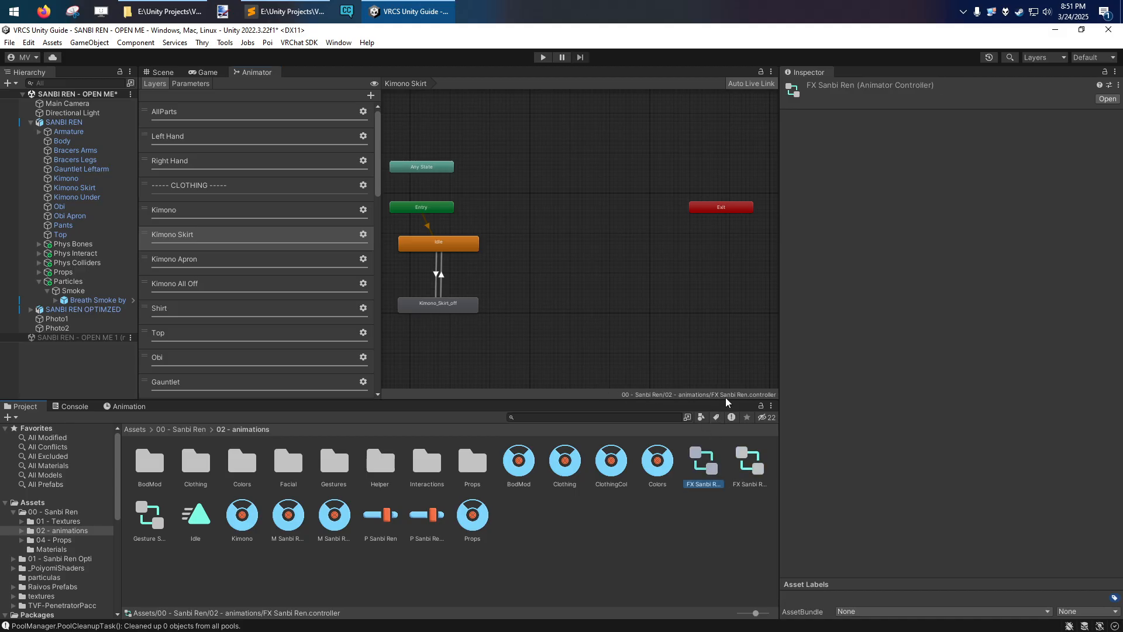
{"action": "left_click", "coordinate": [746, 460]}
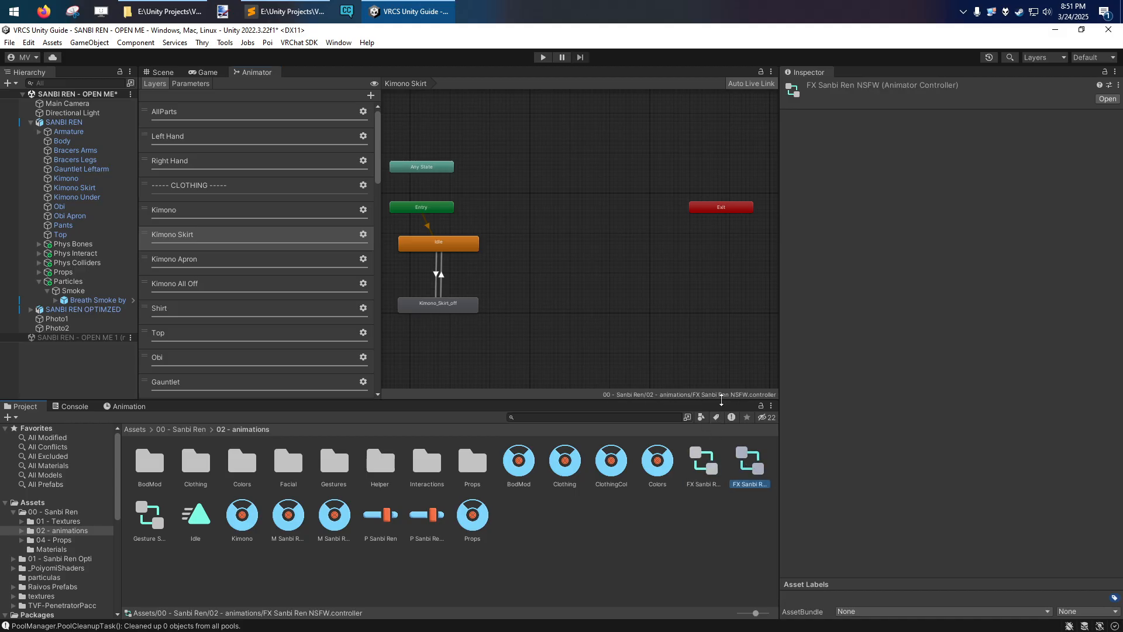
{"action": "left_click", "coordinate": [701, 466]}
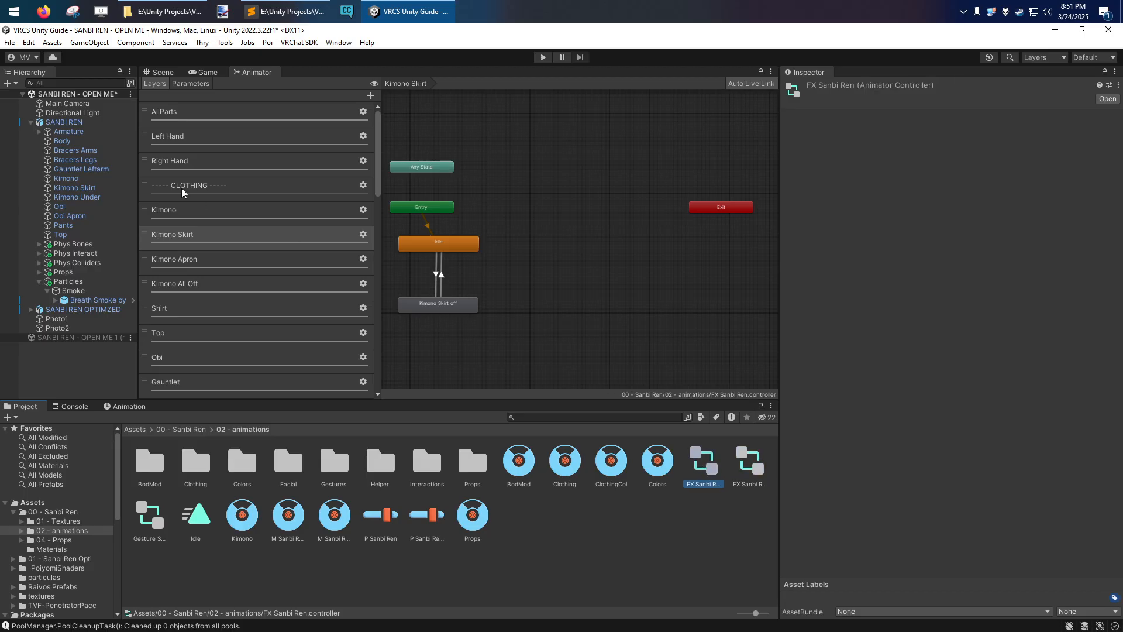
Step: Select the SANBI REN avatar and show the Animation window together with the Scene view
{"action": "left_click", "coordinate": [64, 122]}
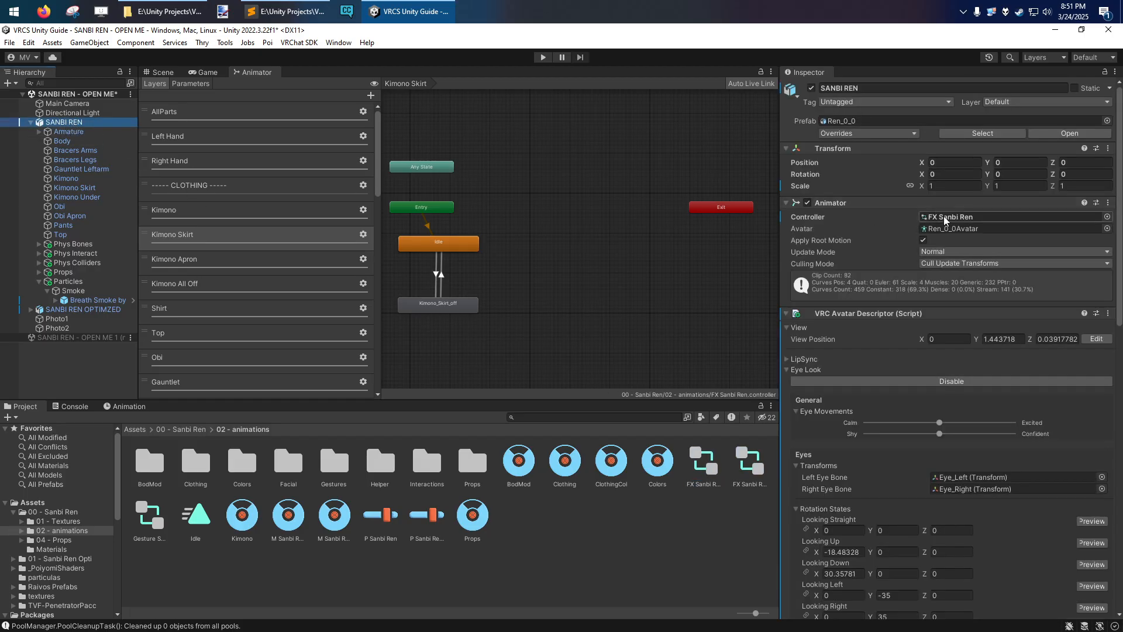
{"action": "left_click", "coordinate": [126, 406]}
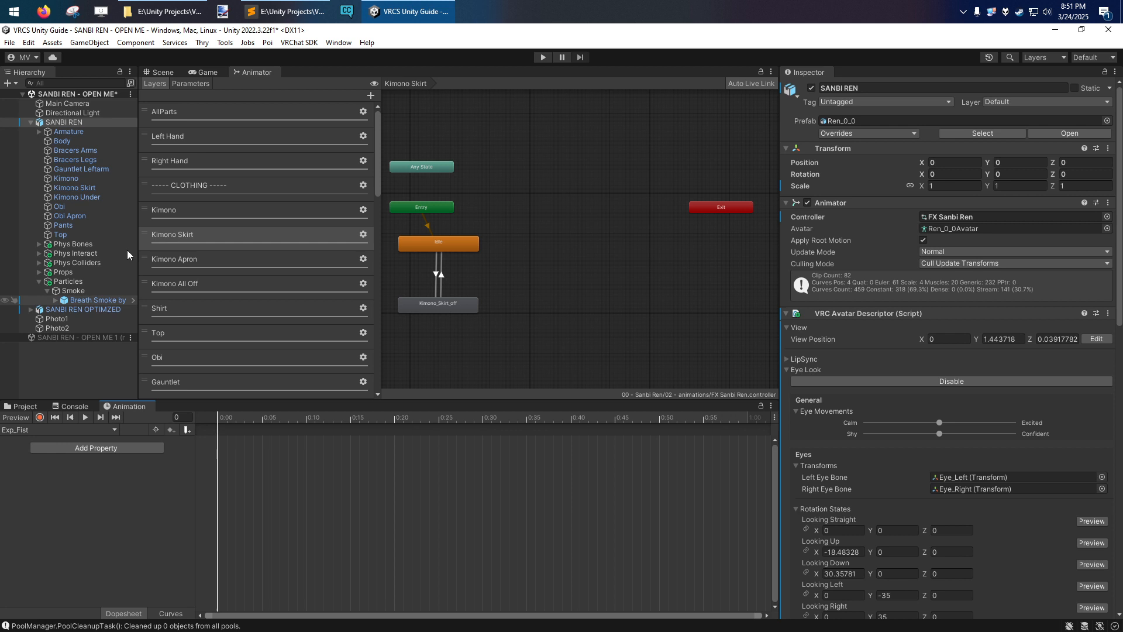
{"action": "left_click", "coordinate": [163, 72]}
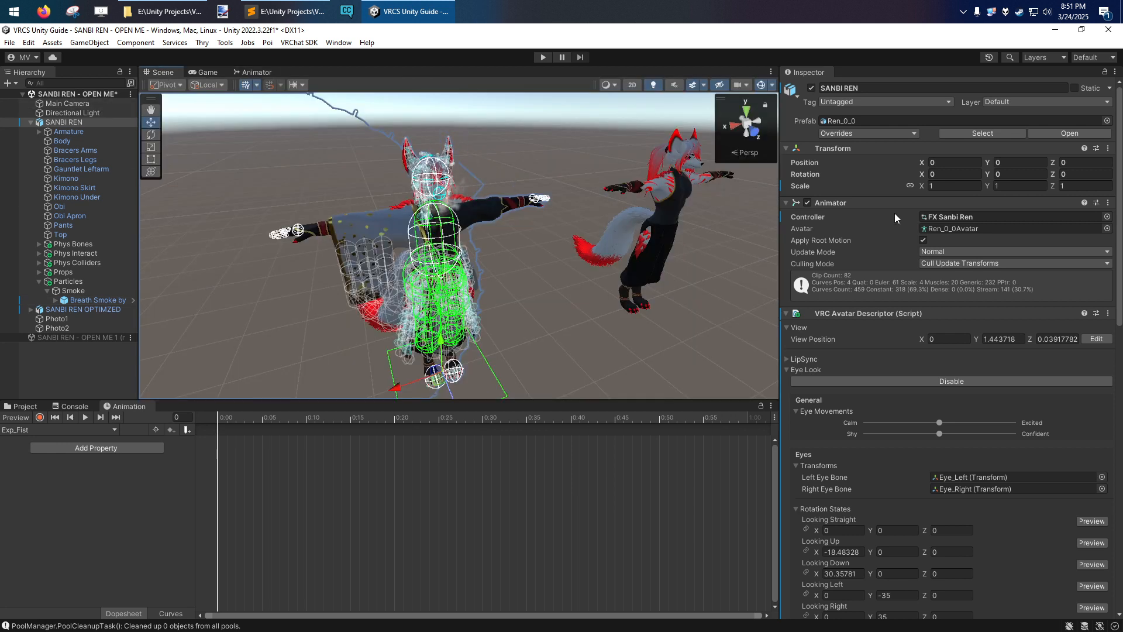
Step: Select the Obi, Obi Apron, Gauntlet Leftarm and Body meshes in turn, and open the animation clip list with Body selected
{"action": "left_click", "coordinate": [57, 208]}
{"action": "left_click", "coordinate": [62, 216]}
{"action": "left_click", "coordinate": [75, 170]}
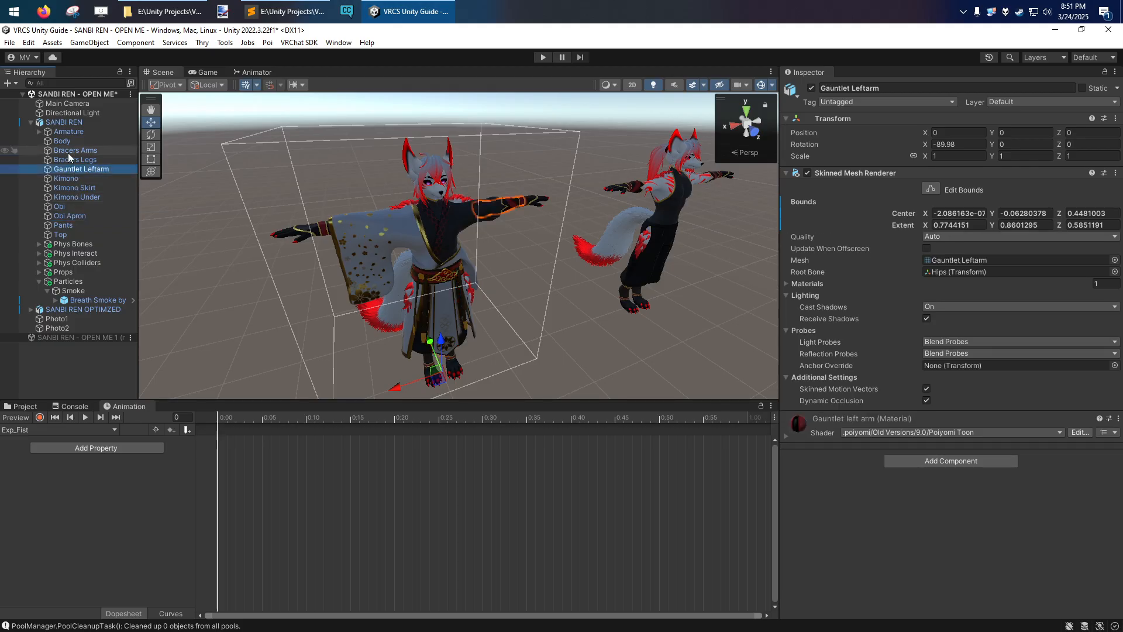
{"action": "left_click", "coordinate": [65, 142]}
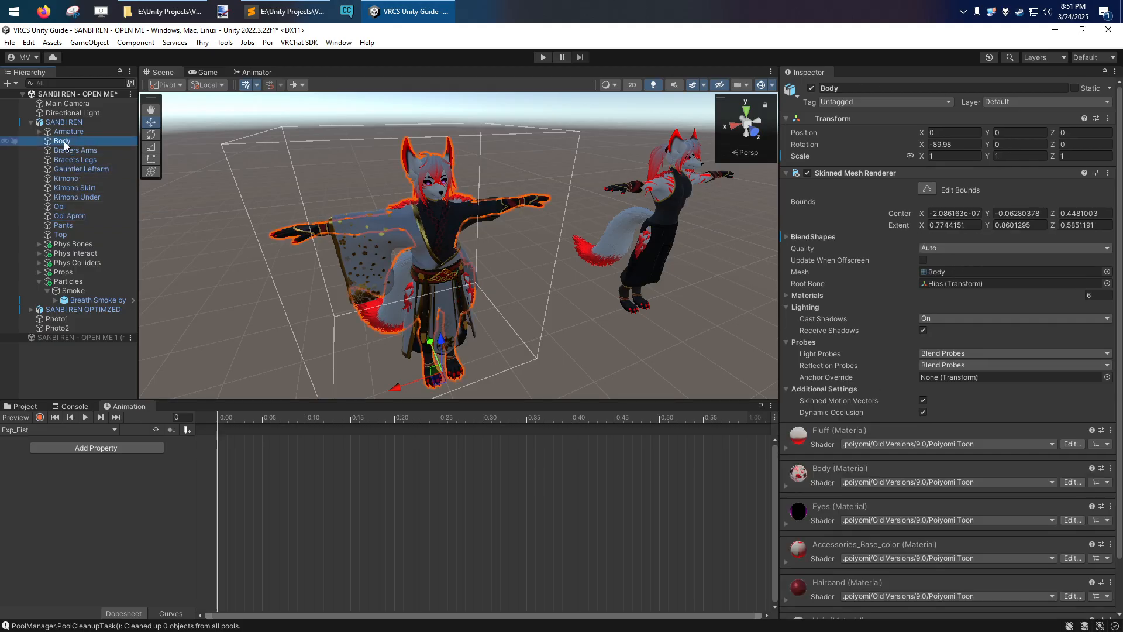
{"action": "left_click", "coordinate": [111, 430]}
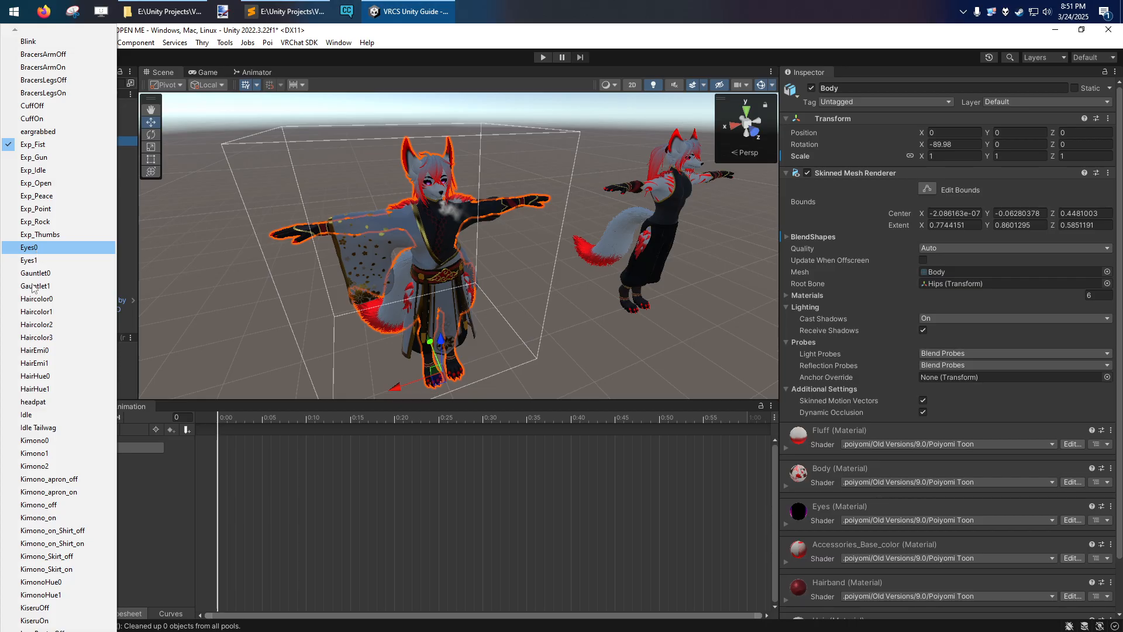
Step: Switch the animation clip to Idle and start recording keyframes, framing the whole avatar
{"action": "left_click", "coordinate": [29, 414]}
{"action": "left_click_drag", "start_coordinate": [389, 307], "coordinate": [329, 313], "text": "alt"}
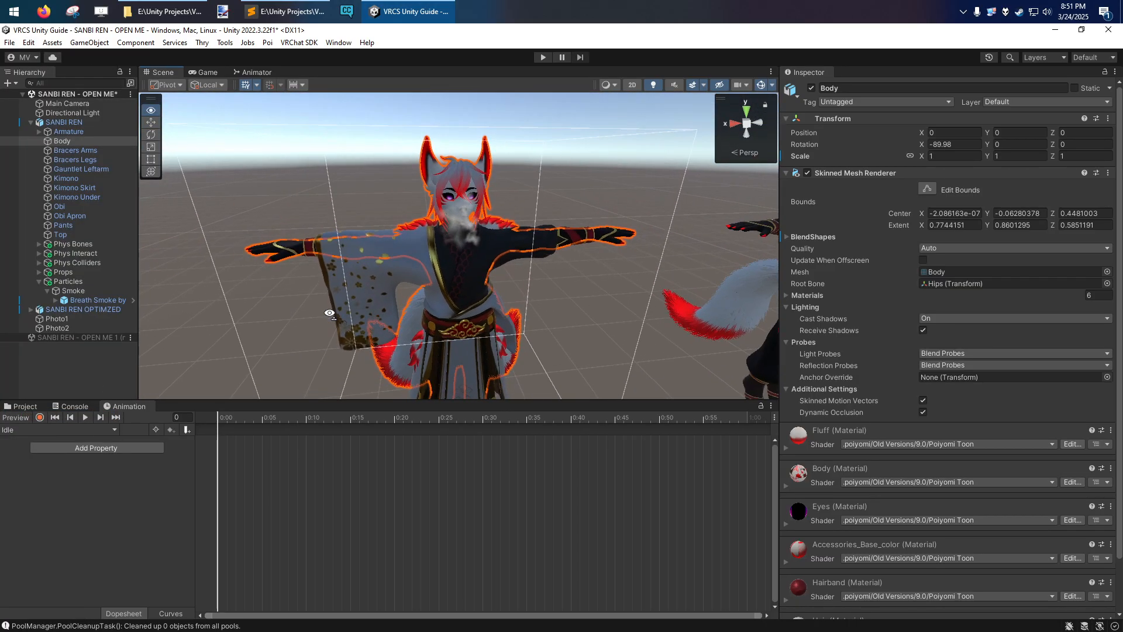
{"action": "left_click", "coordinate": [40, 417]}
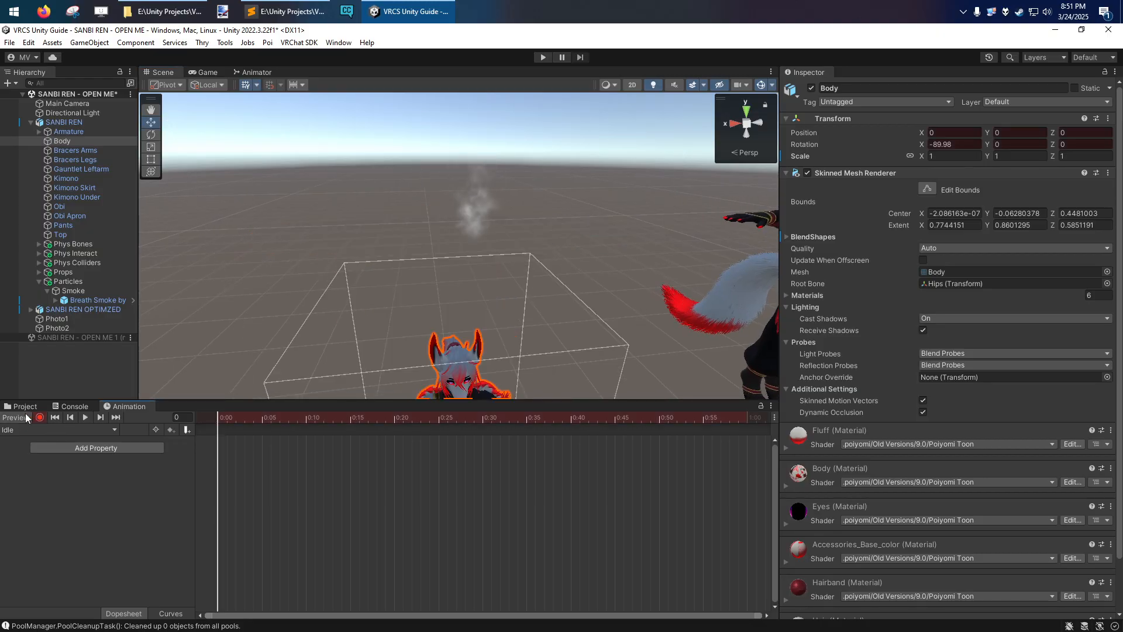
{"action": "left_click_drag", "start_coordinate": [469, 251], "coordinate": [556, 266], "text": "alt"}
{"action": "right_click_drag", "start_coordinate": [557, 266], "coordinate": [533, 262]}
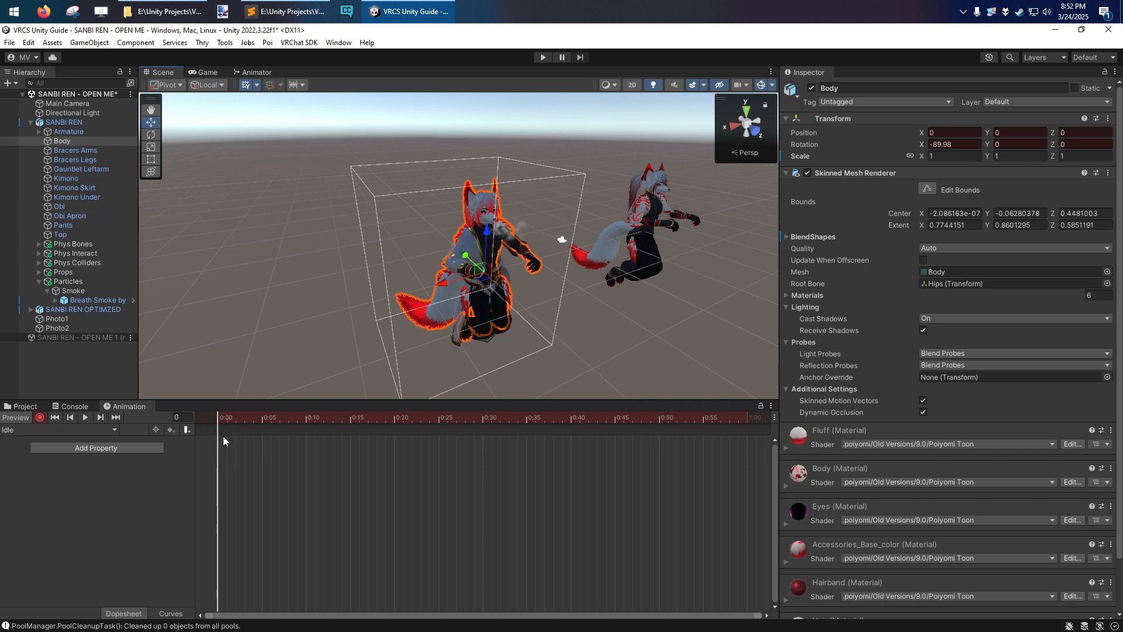
Step: Record a Position X of 1.74 for the Body mesh in the Idle clip and expand the keyed position property
{"action": "left_click", "coordinate": [923, 133]}
{"action": "left_click_drag", "start_coordinate": [923, 133], "coordinate": [974, 120]}
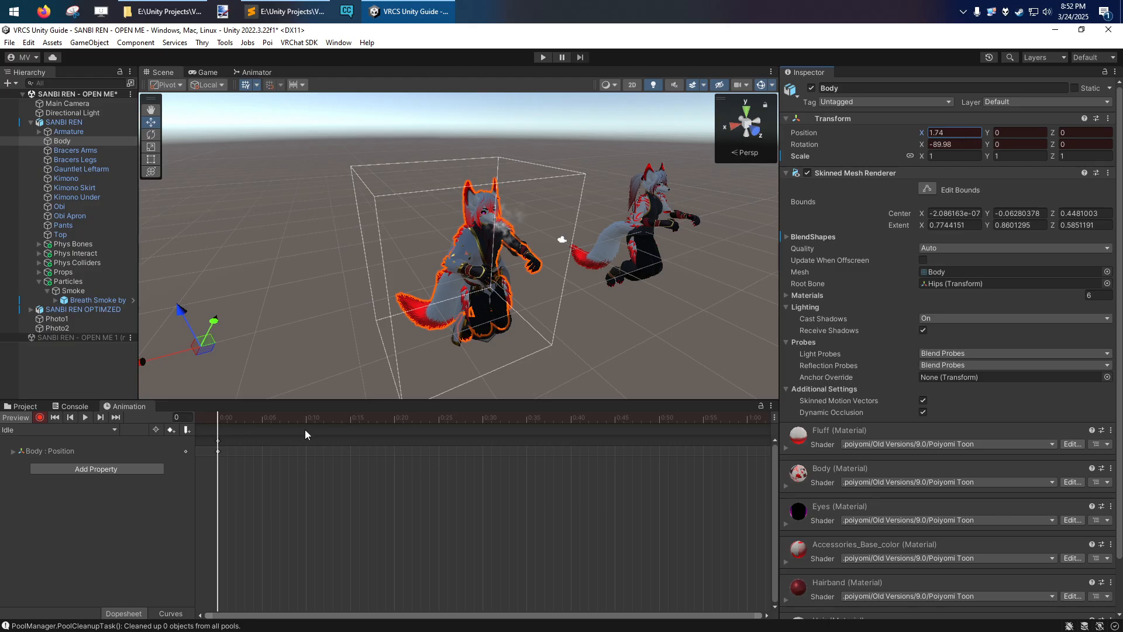
{"action": "left_click", "coordinate": [29, 451]}
{"action": "left_click", "coordinate": [13, 451]}
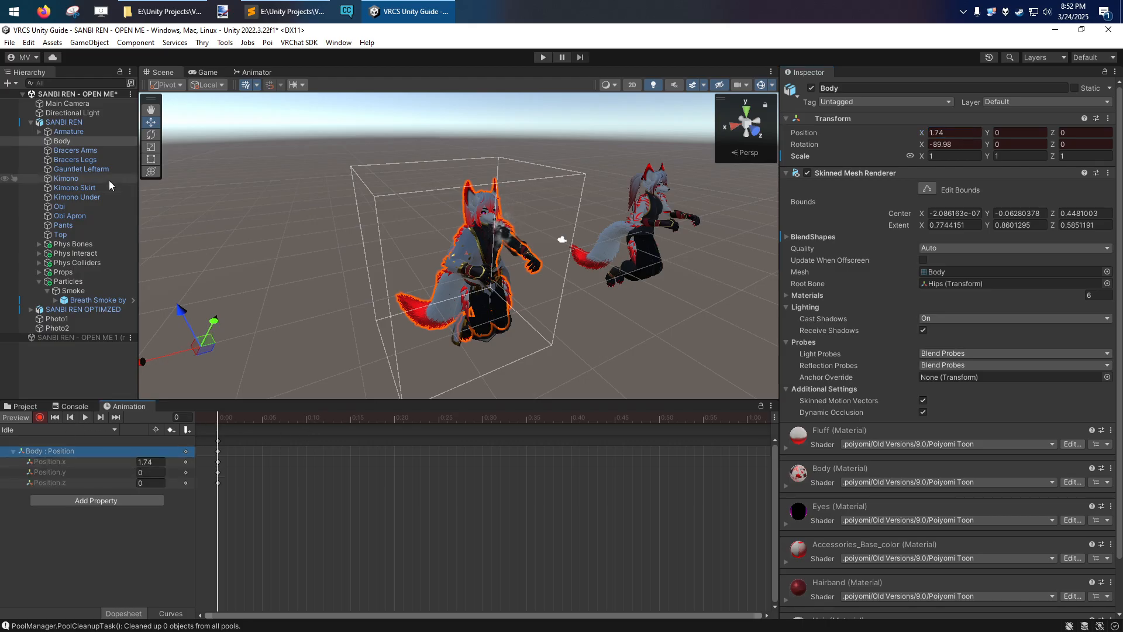
Step: Record the Body's vrc.v_ih blend shape at 100 in the Idle clip, and collapse the blend shape list
{"action": "scroll", "coordinate": [867, 241], "scroll_direction": "down", "scroll_amount": 1}
{"action": "left_click", "coordinate": [803, 206]}
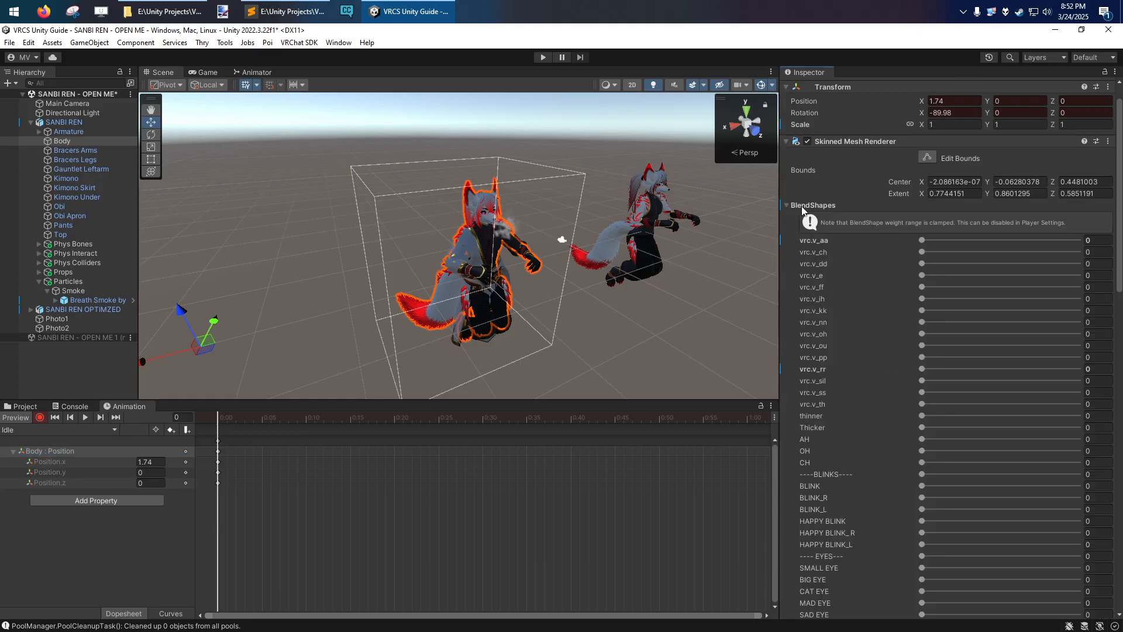
{"action": "left_click", "coordinate": [922, 299]}
{"action": "left_click_drag", "start_coordinate": [980, 300], "coordinate": [1085, 300]}
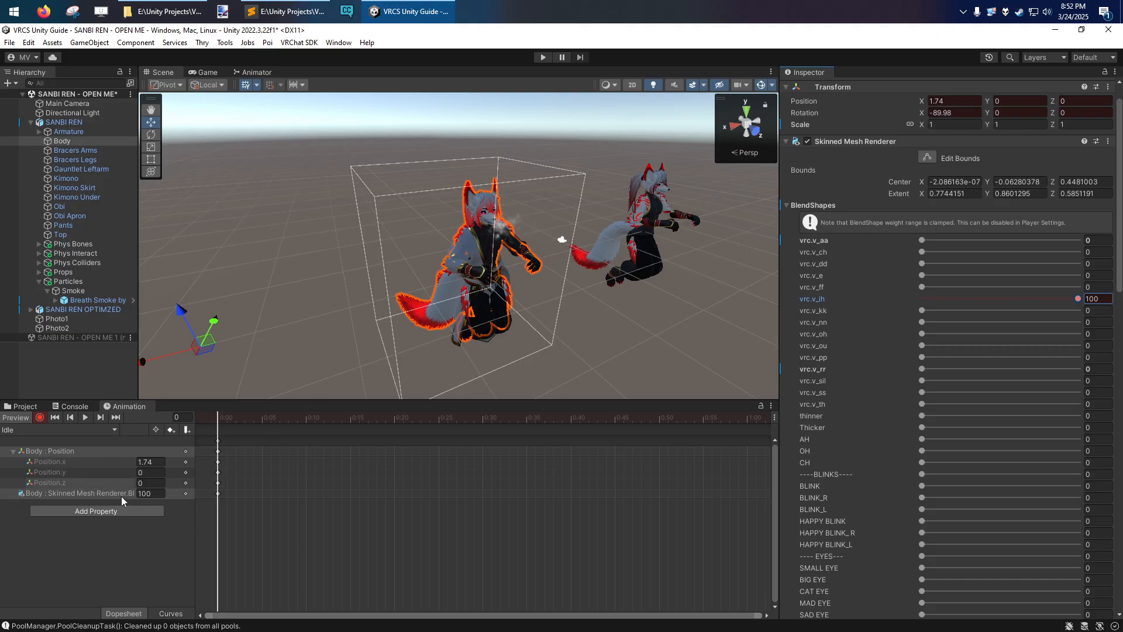
{"action": "left_click", "coordinate": [787, 205]}
Step: Expand the Body material on the mesh and examine its Color & Normals settings, including Color Adjust
{"action": "scroll", "coordinate": [811, 341], "scroll_direction": "down", "scroll_amount": 2}
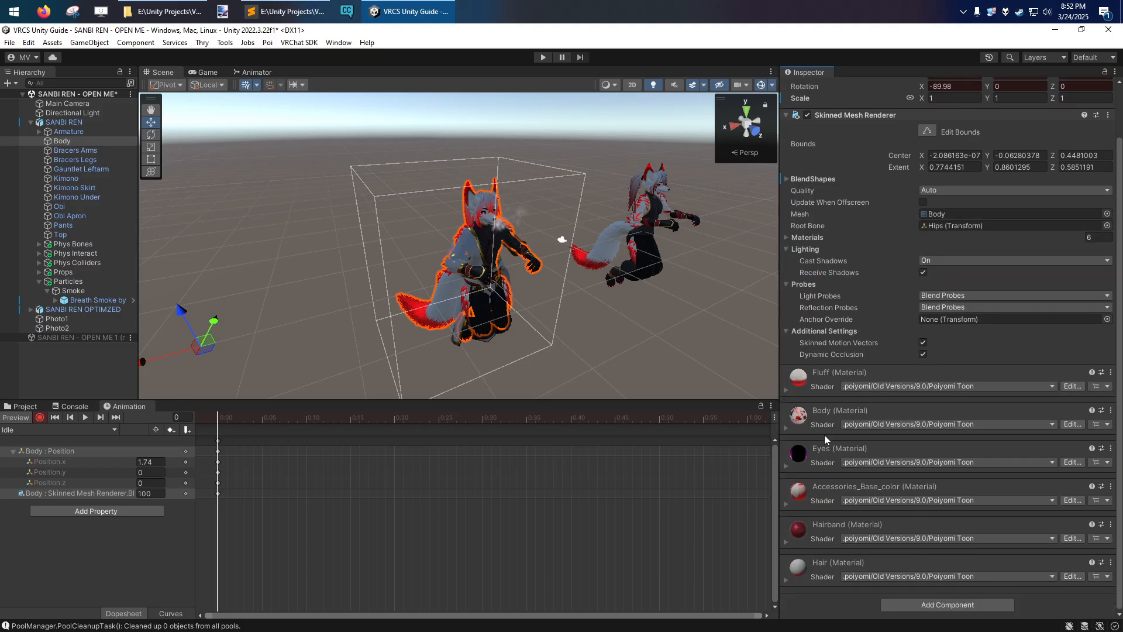
{"action": "left_click", "coordinate": [785, 426]}
{"action": "scroll", "coordinate": [806, 376], "scroll_direction": "down", "scroll_amount": 5}
{"action": "scroll", "coordinate": [824, 417], "scroll_direction": "down", "scroll_amount": 2}
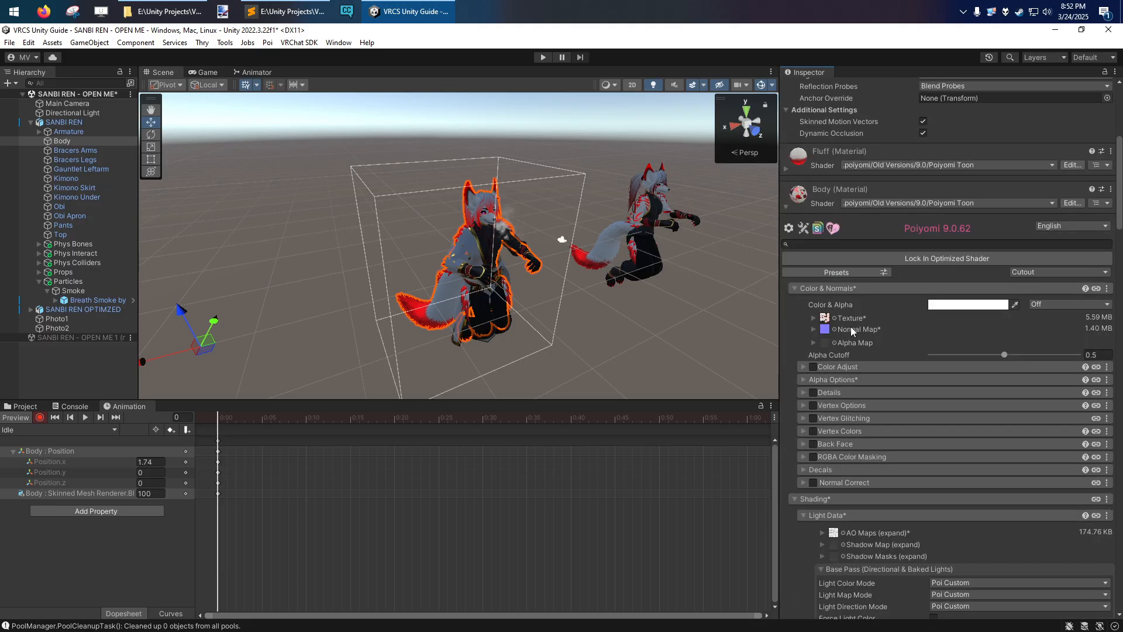
{"action": "scroll", "coordinate": [854, 354], "scroll_direction": "down", "scroll_amount": 4}
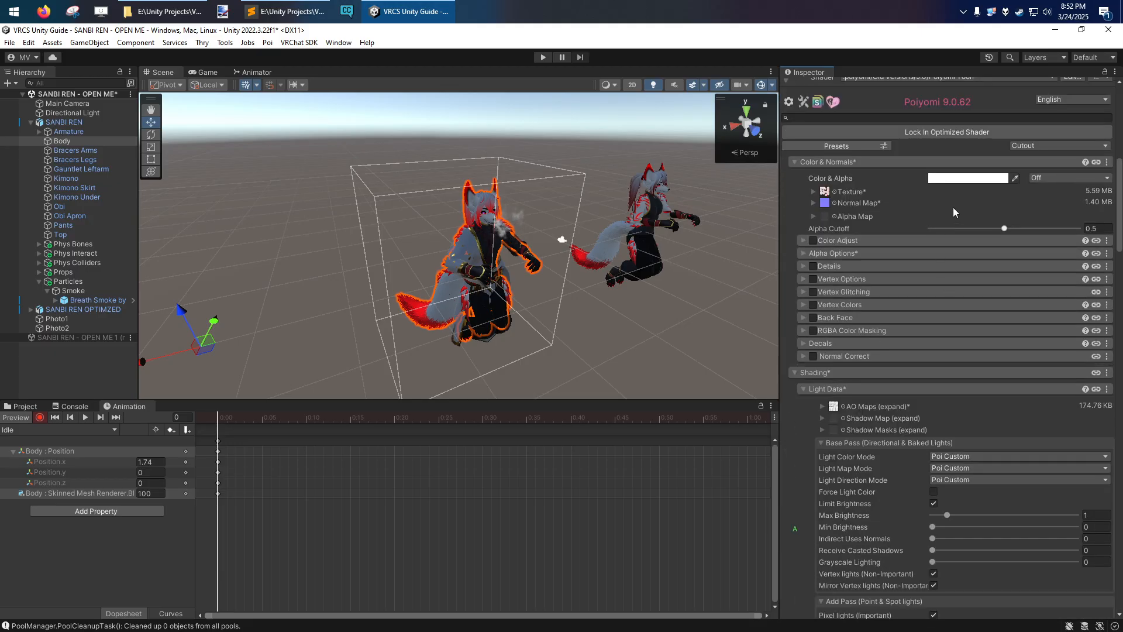
{"action": "left_click", "coordinate": [856, 241]}
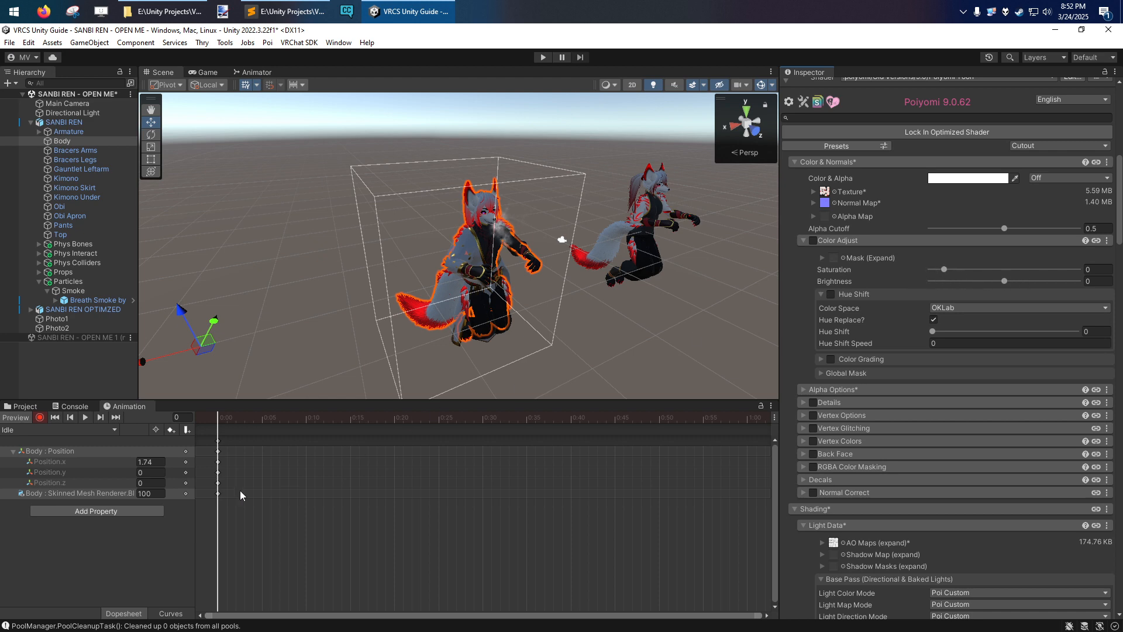
{"action": "scroll", "coordinate": [884, 231], "scroll_direction": "up", "scroll_amount": 5}
{"action": "scroll", "coordinate": [883, 234], "scroll_direction": "up", "scroll_amount": 8}
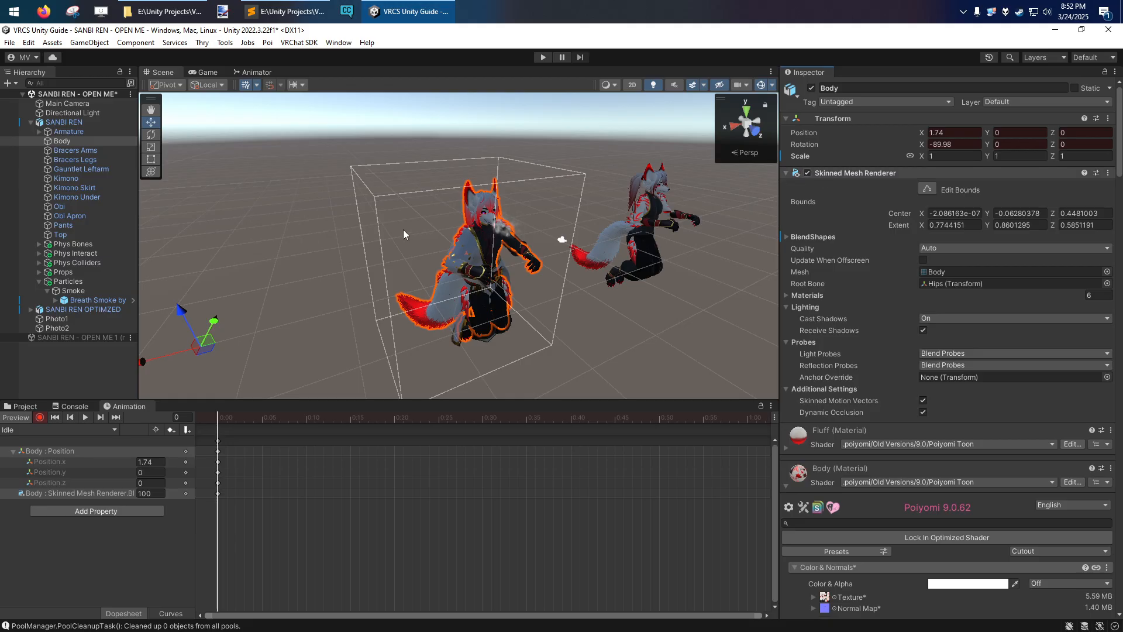
Step: Reselect the Body mesh and review the Poiyomi settings of its Body material
{"action": "left_click", "coordinate": [66, 150]}
{"action": "left_click", "coordinate": [61, 142]}
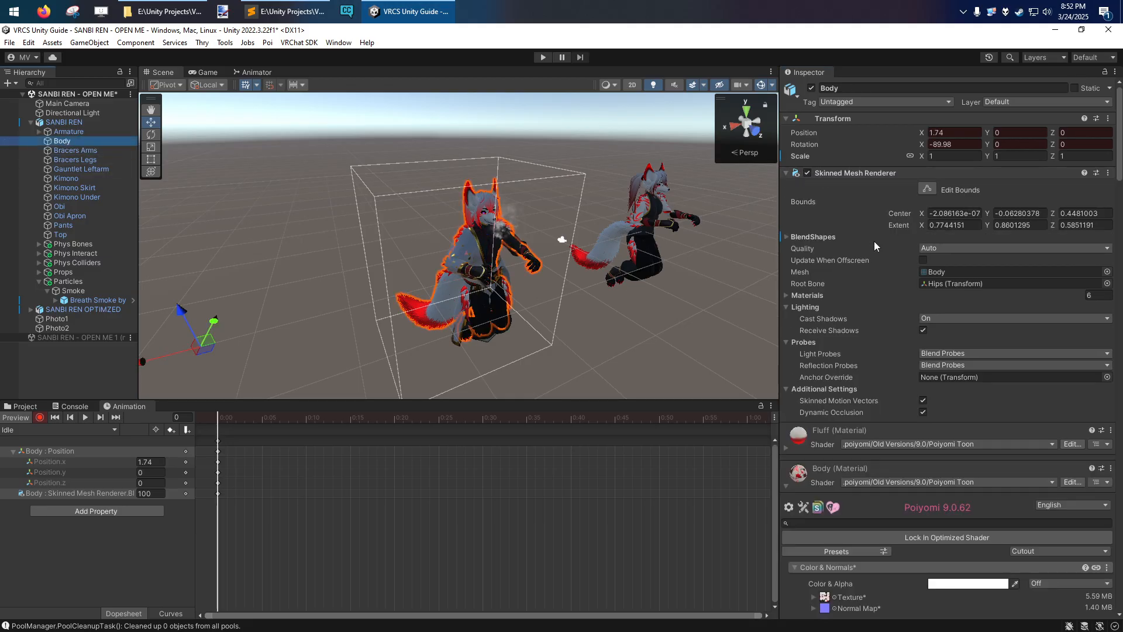
{"action": "scroll", "coordinate": [871, 249], "scroll_direction": "down", "scroll_amount": 7}
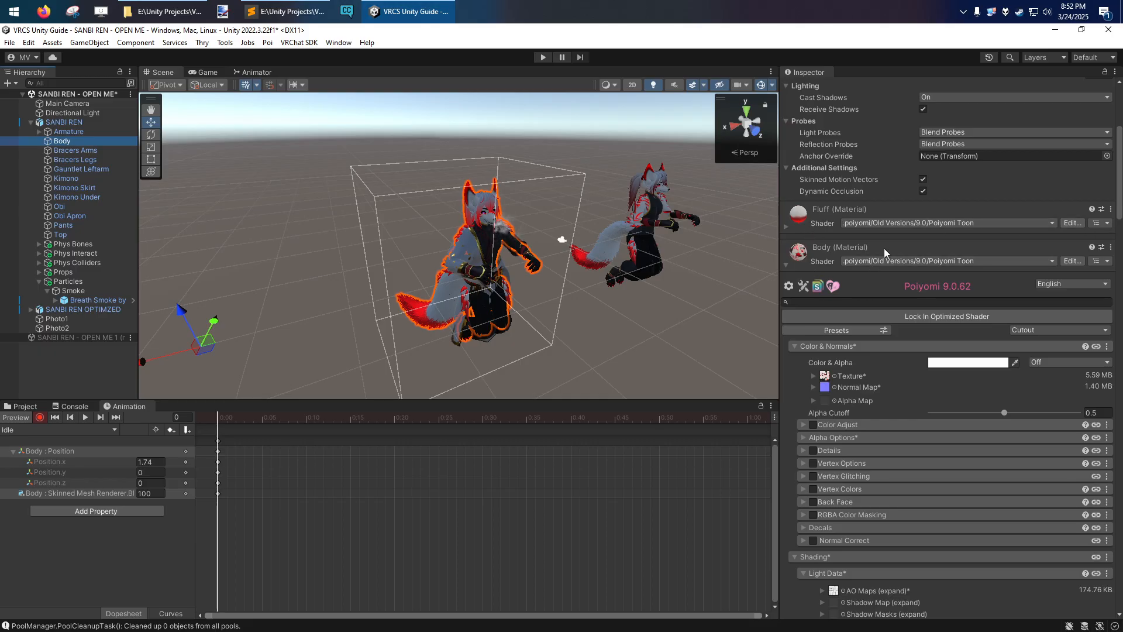
{"action": "scroll", "coordinate": [830, 437], "scroll_direction": "down", "scroll_amount": 6}
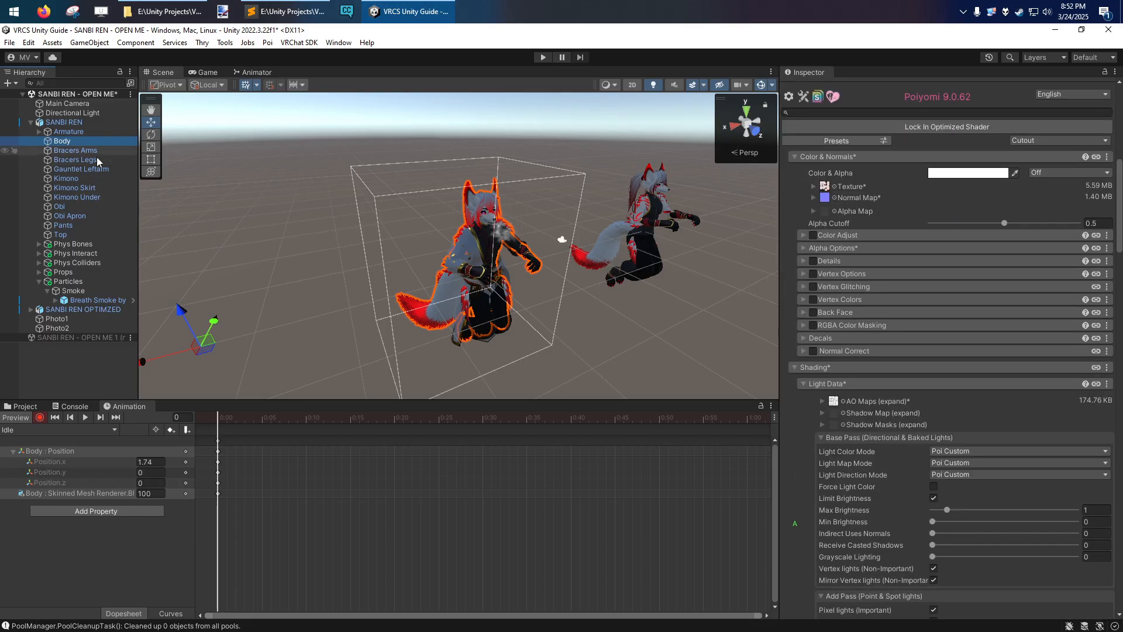
Step: Stop recording and open the Body material asset from Element 0 of the Body mesh's materials
{"action": "left_click", "coordinate": [38, 420]}
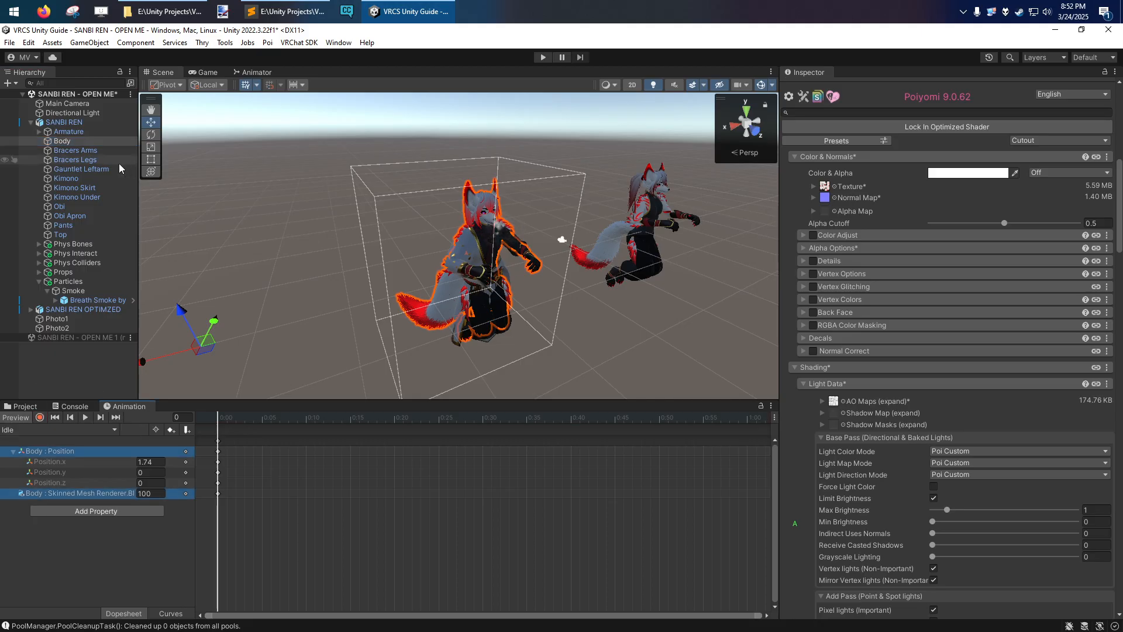
{"action": "left_click", "coordinate": [29, 408]}
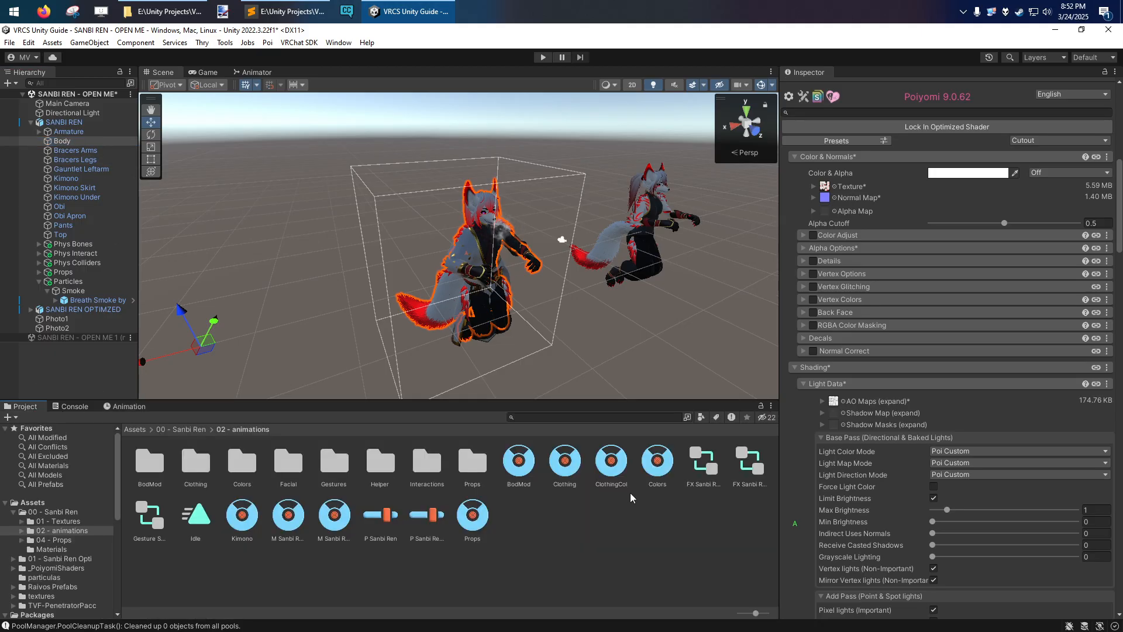
{"action": "scroll", "coordinate": [891, 329], "scroll_direction": "up", "scroll_amount": 10}
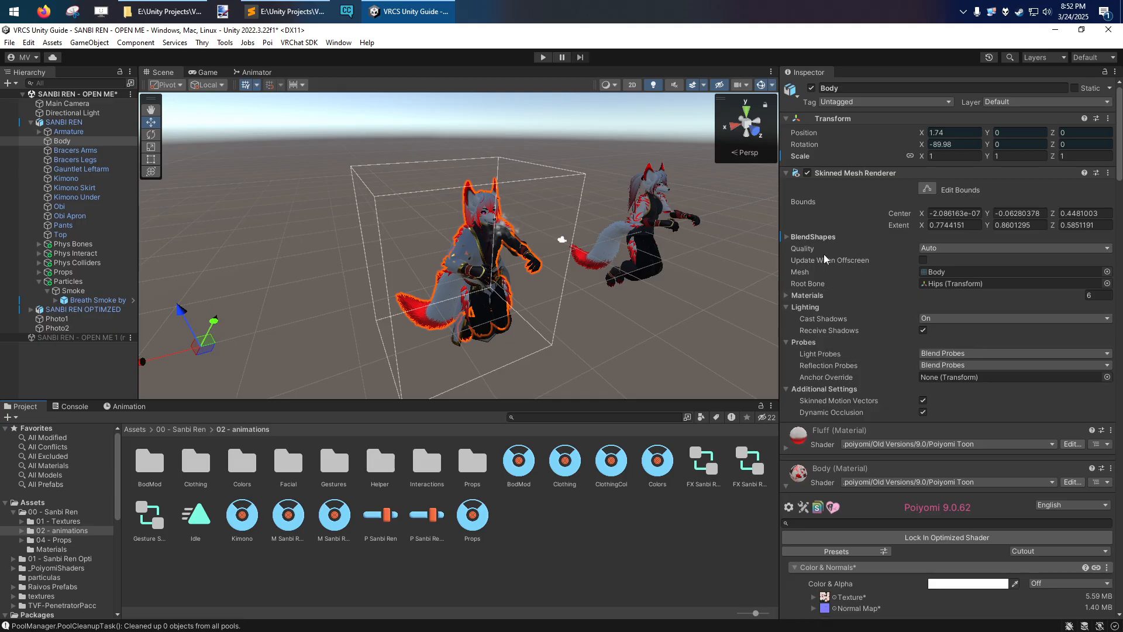
{"action": "left_click", "coordinate": [800, 297]}
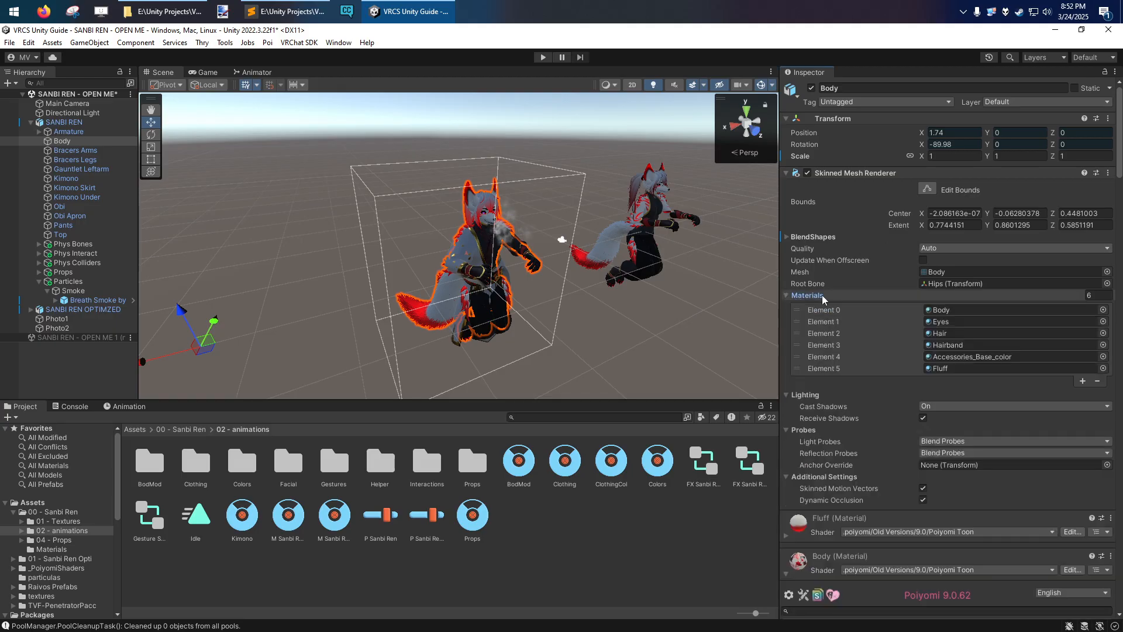
{"action": "left_click", "coordinate": [942, 311]}
{"action": "left_click", "coordinate": [942, 311]}
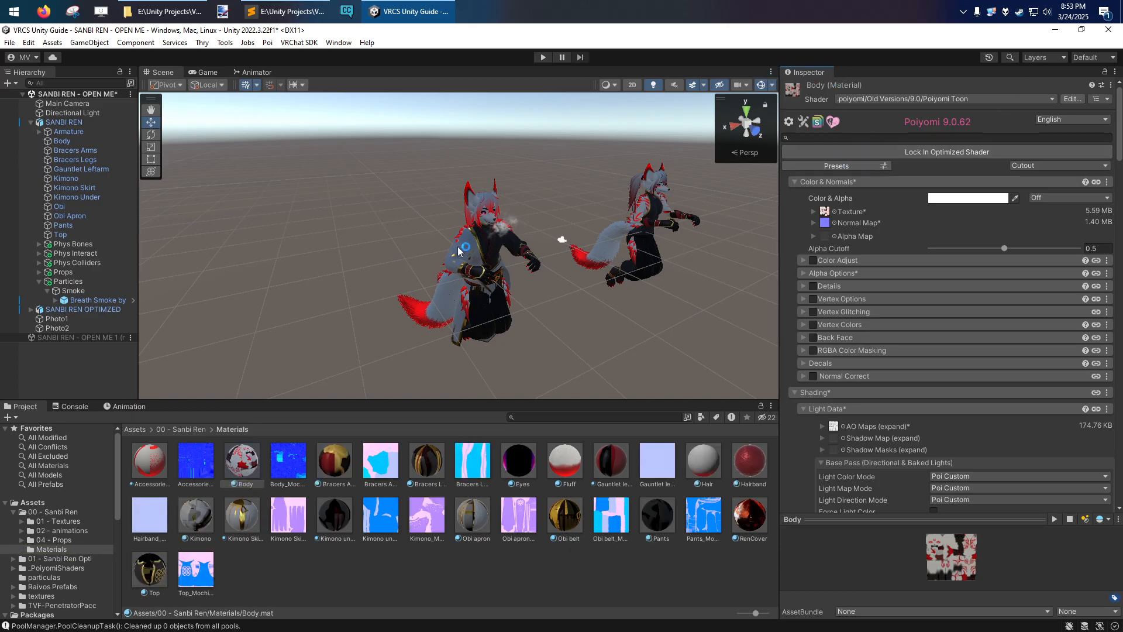
Step: Resume recording and set Alpha Mod to 0.197 directly on the Body material asset
{"action": "left_click", "coordinate": [100, 407]}
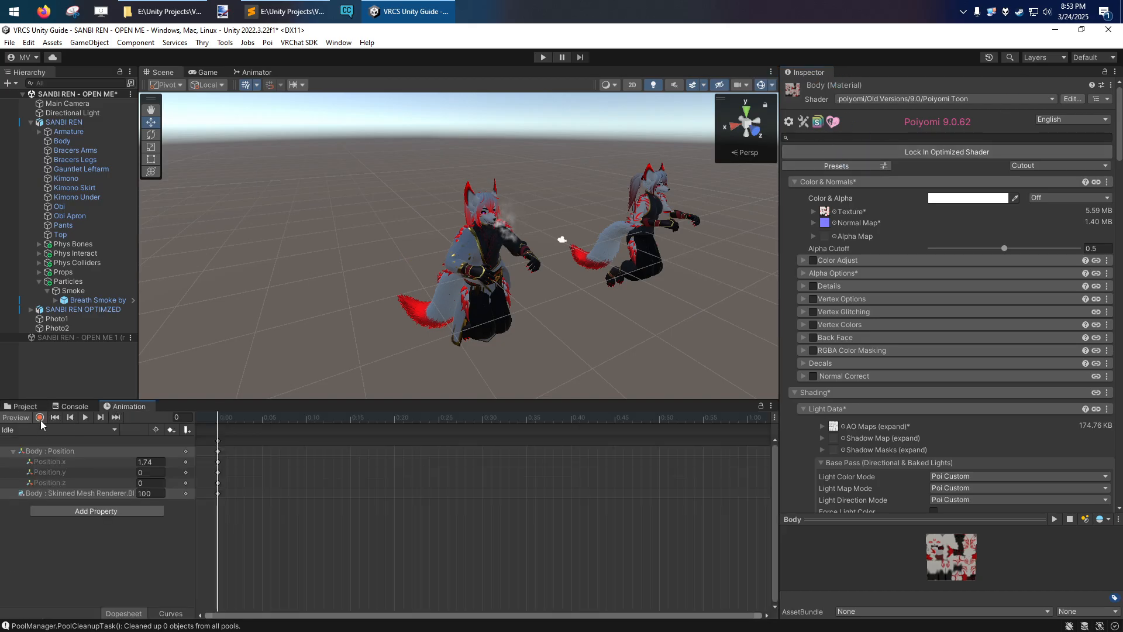
{"action": "left_click", "coordinate": [835, 273]}
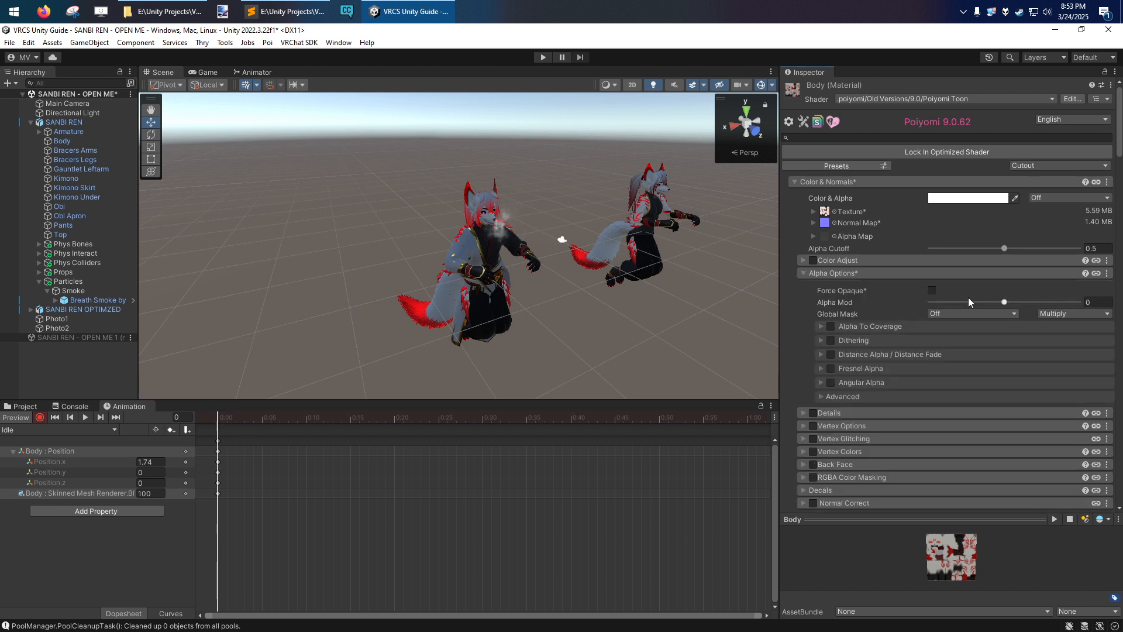
{"action": "left_click_drag", "start_coordinate": [962, 302], "coordinate": [1022, 301]}
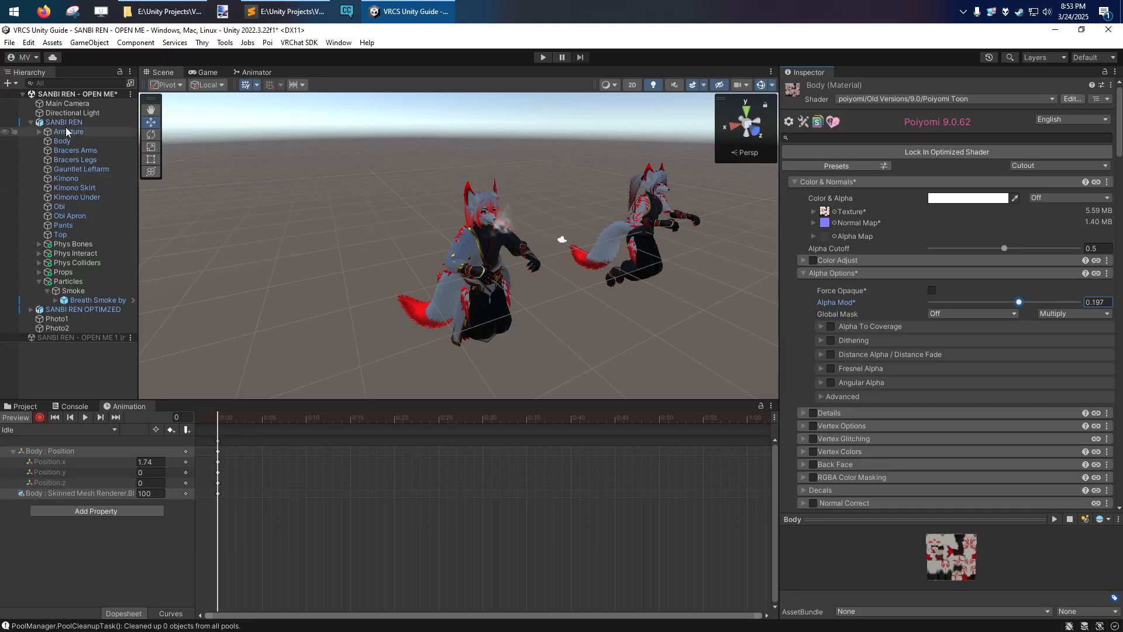
Step: Select the Body mesh and record its Body material's Alpha Mod at 0.316 in the Idle clip
{"action": "left_click", "coordinate": [65, 142]}
{"action": "scroll", "coordinate": [873, 299], "scroll_direction": "down", "scroll_amount": 15}
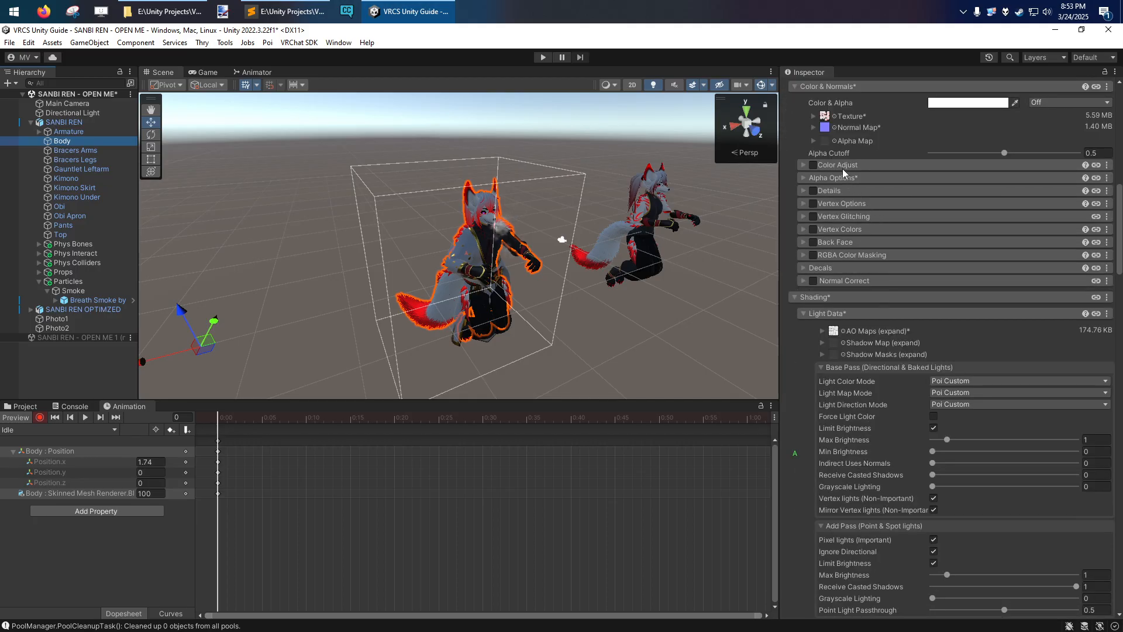
{"action": "left_click", "coordinate": [840, 178]}
{"action": "left_click_drag", "start_coordinate": [1019, 208], "coordinate": [956, 207]}
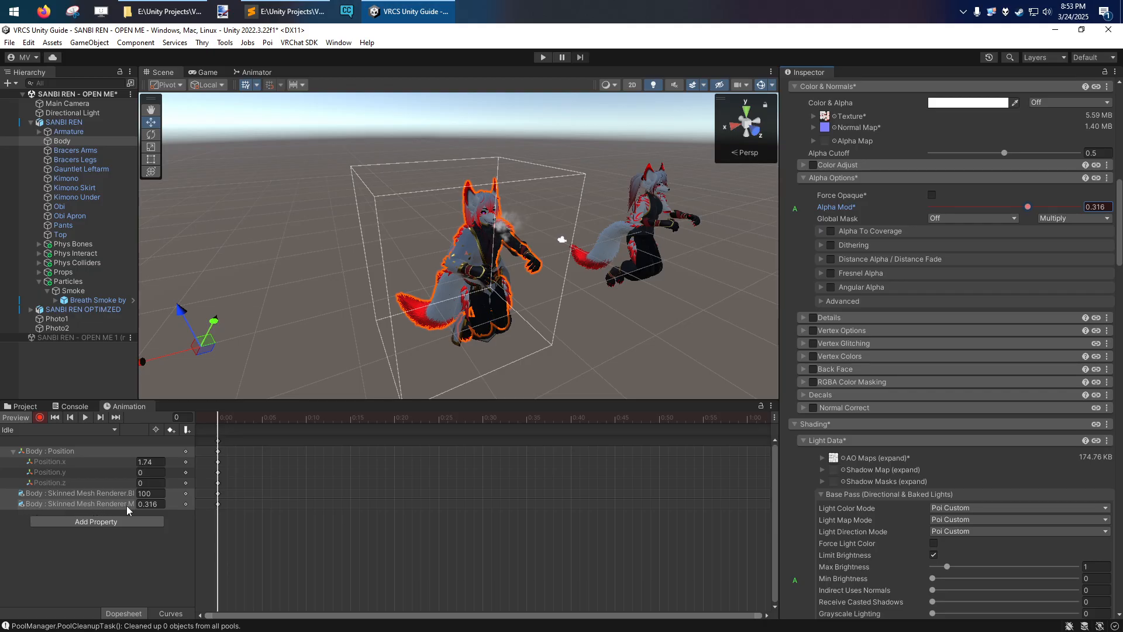
Step: Widen the animated property list to show full names, set the recorded Alpha Mod to -0.184, and stop recording
{"action": "left_click_drag", "start_coordinate": [194, 513], "coordinate": [299, 514]}
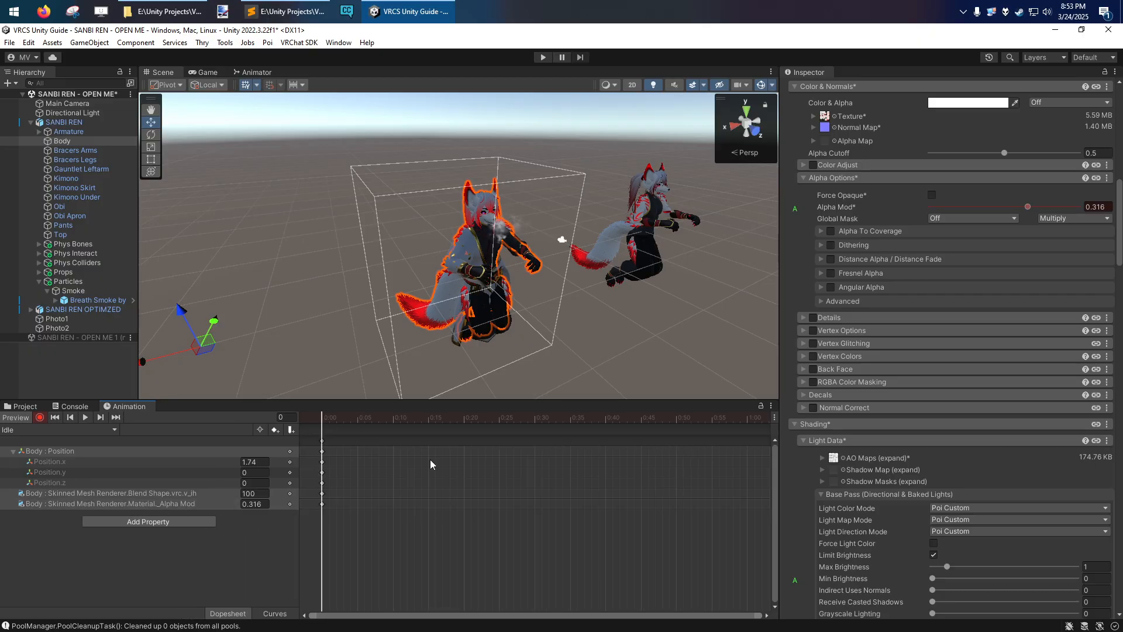
{"action": "left_click", "coordinate": [1001, 206]}
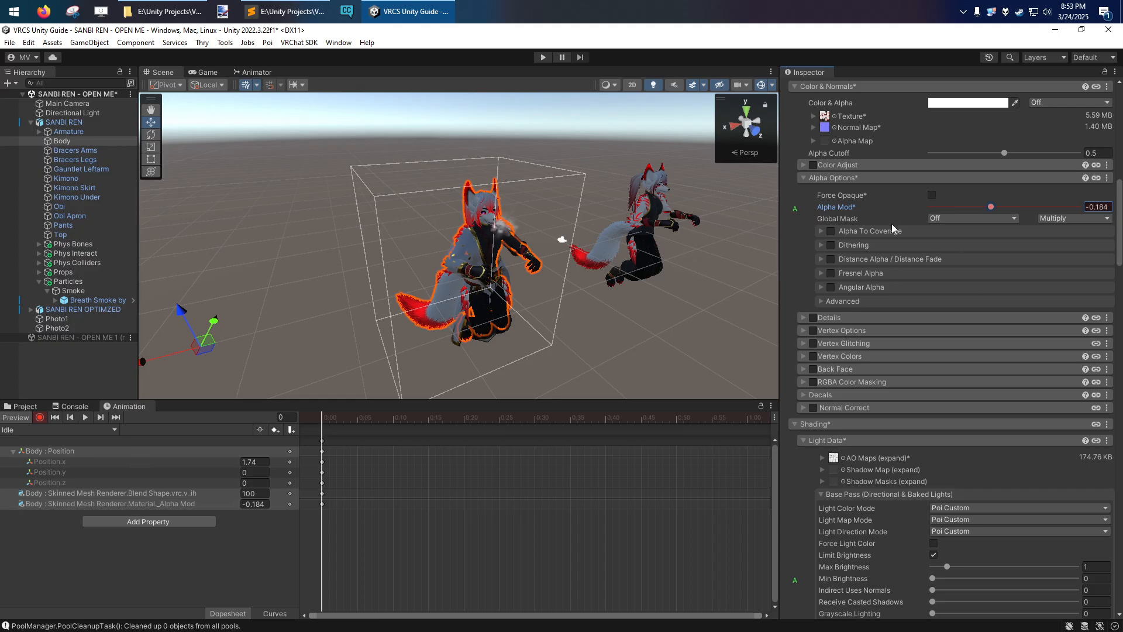
{"action": "scroll", "coordinate": [1024, 343], "scroll_direction": "up", "scroll_amount": 20}
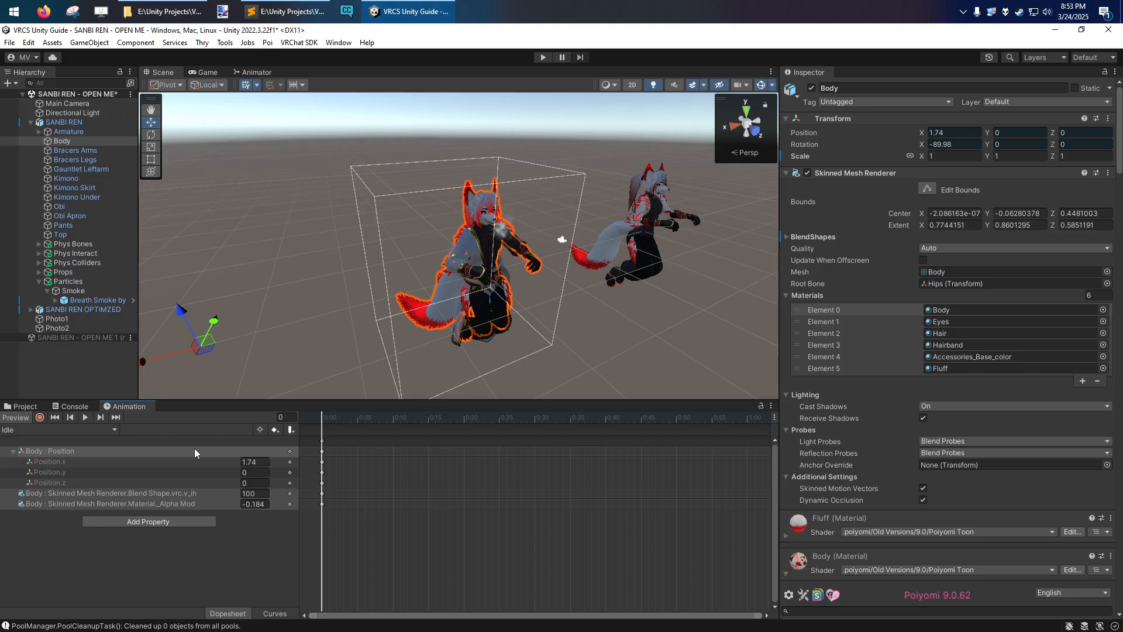
Step: Delete the Body position, vrc.v_ih blend shape and Alpha Mod properties from the Idle clip
{"action": "left_click", "coordinate": [53, 454]}
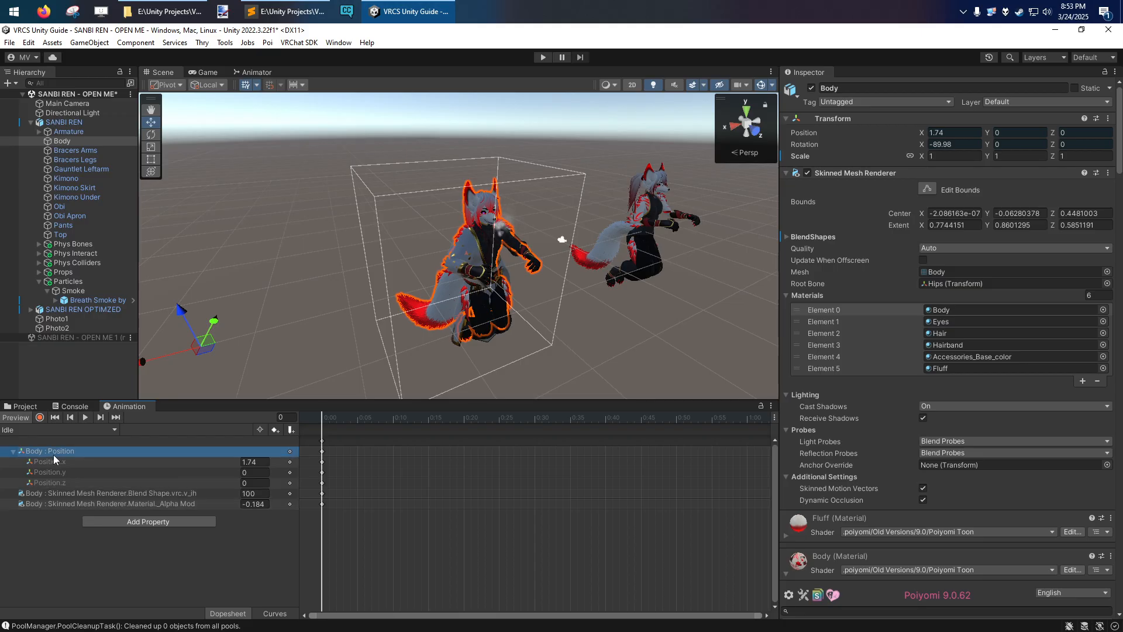
{"action": "key", "text": "Delete"}
{"action": "key", "text": "Delete"}
{"action": "left_click", "coordinate": [55, 451]}
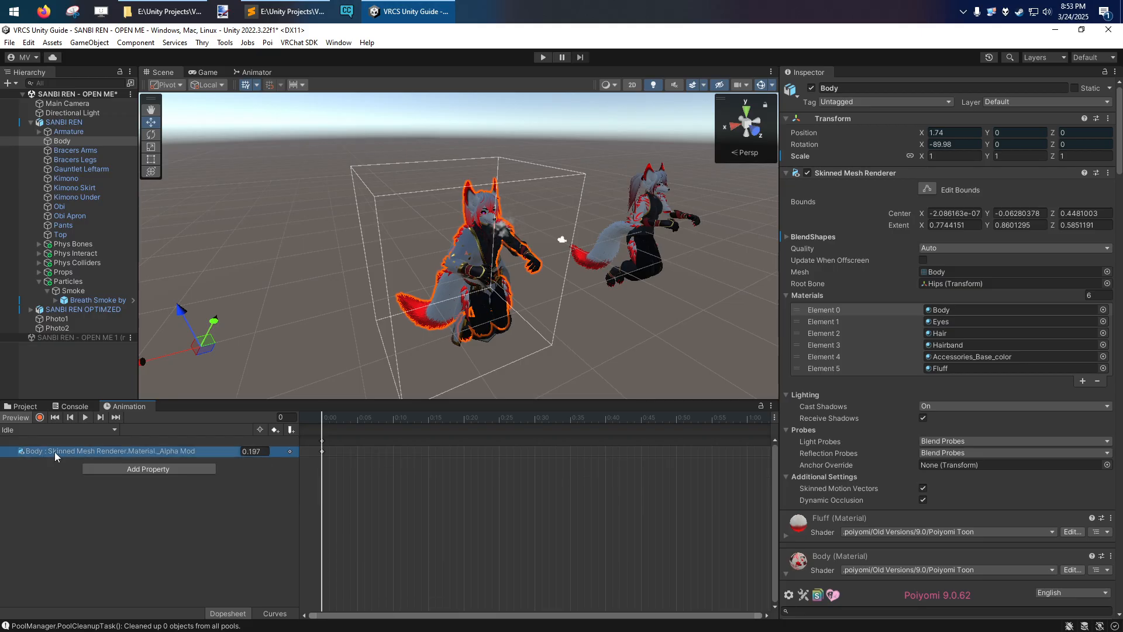
{"action": "key", "text": "Delete"}
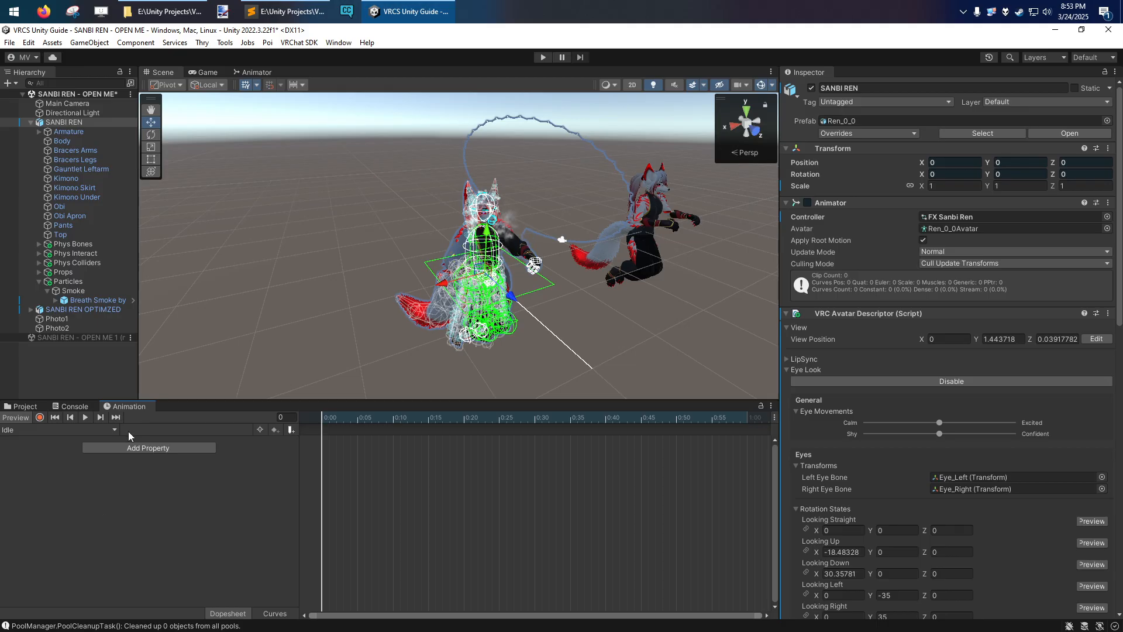
Step: Turn off the animation preview for SANBI REN and deselect it, bringing both avatars into view
{"action": "left_click", "coordinate": [16, 419]}
{"action": "left_click", "coordinate": [301, 311]}
{"action": "right_click_drag", "start_coordinate": [300, 312], "coordinate": [274, 286]}
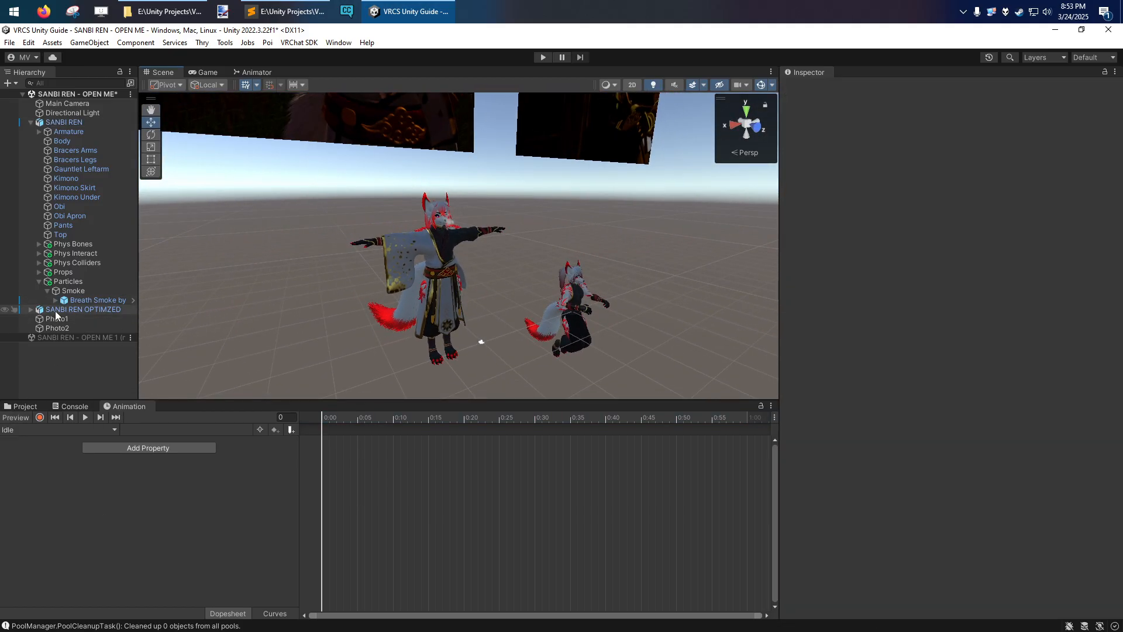
Step: Select SANBI REN OPTIMZED, collapse the SANBI REN hierarchy, and enable the animation preview for the optimized avatar
{"action": "left_click", "coordinate": [59, 310]}
{"action": "left_click", "coordinate": [31, 122]}
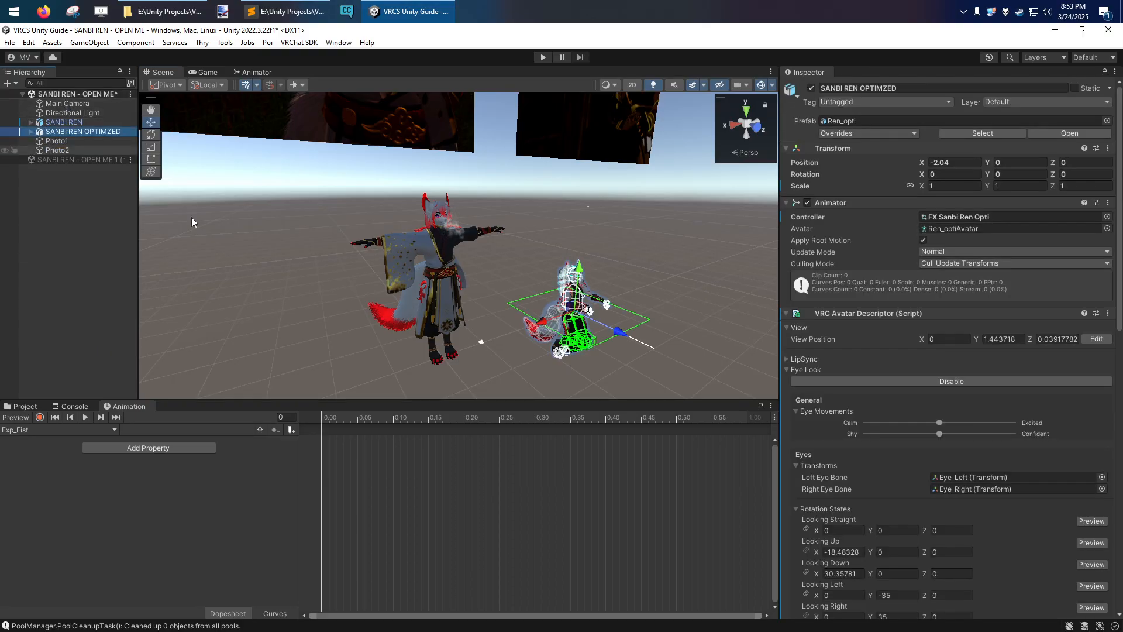
{"action": "left_click", "coordinate": [16, 417]}
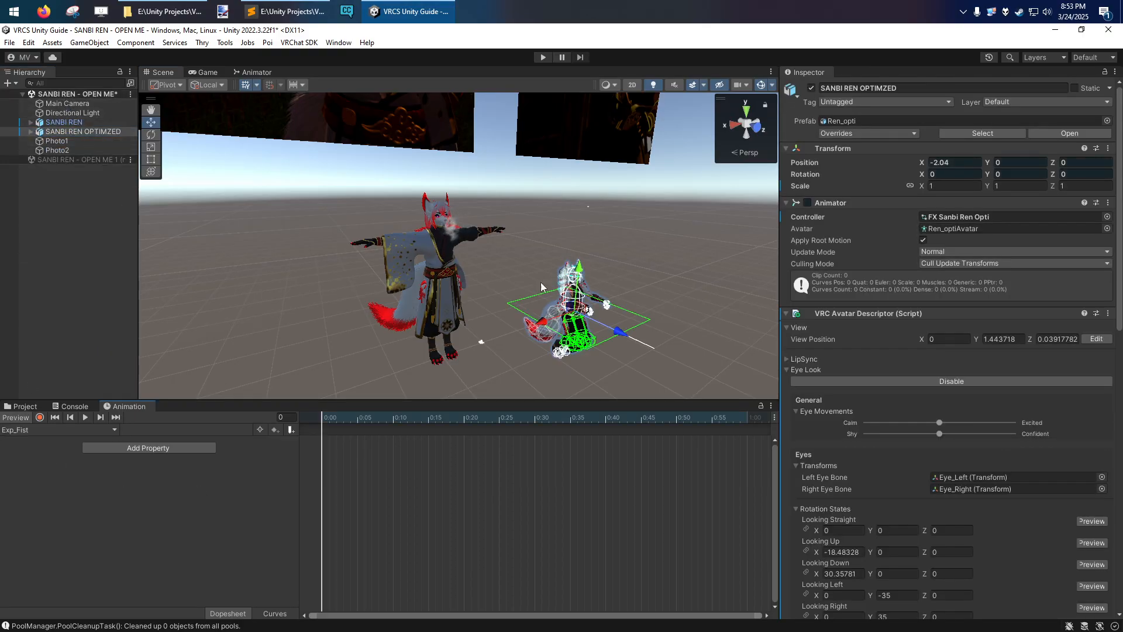
{"action": "left_click", "coordinate": [552, 222]}
{"action": "right_click_drag", "start_coordinate": [552, 222], "coordinate": [500, 329]}
{"action": "left_click", "coordinate": [510, 267]}
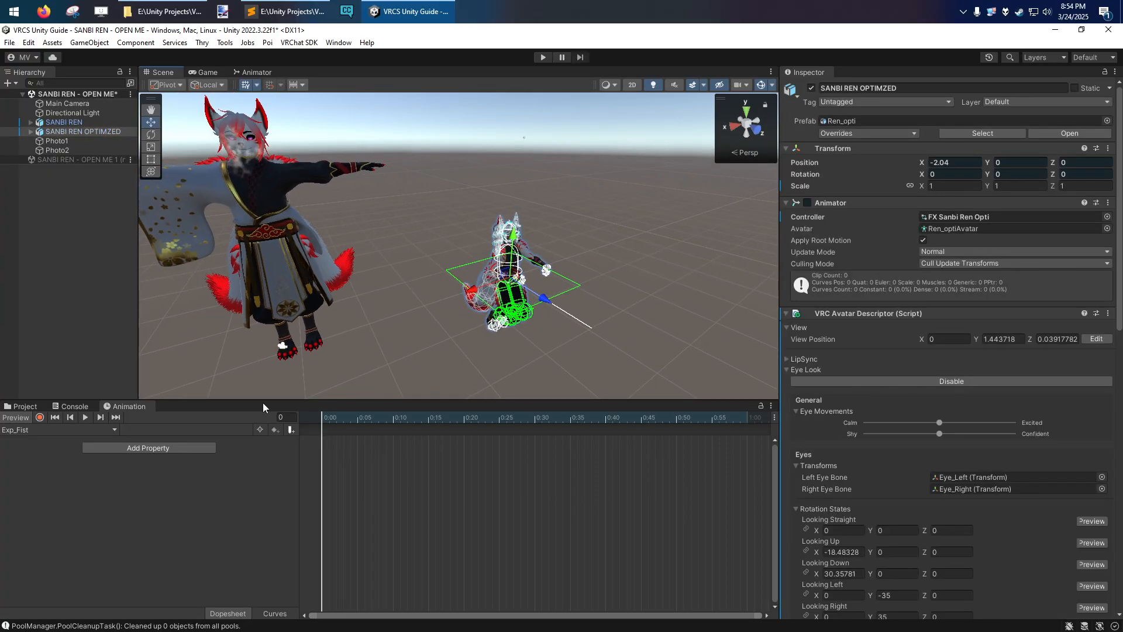
Step: Expand SANBI REN in the hierarchy and inspect its Body mesh's renderer and material settings
{"action": "right_click_drag", "start_coordinate": [392, 297], "coordinate": [372, 297]}
{"action": "left_click", "coordinate": [48, 123]}
{"action": "left_click", "coordinate": [29, 123]}
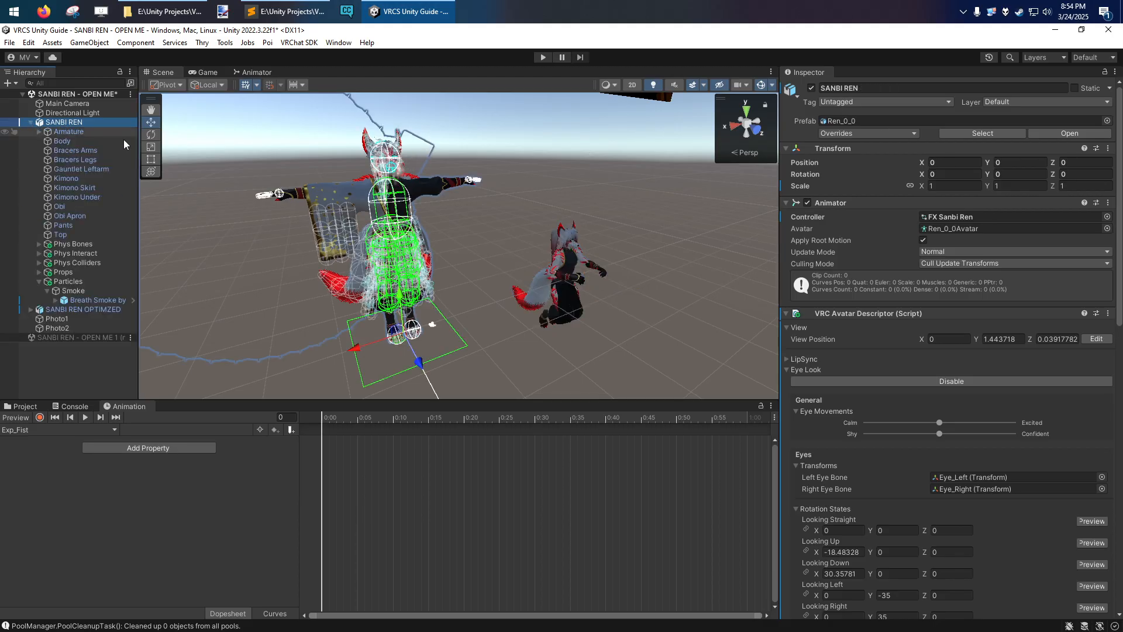
{"action": "left_click", "coordinate": [66, 141]}
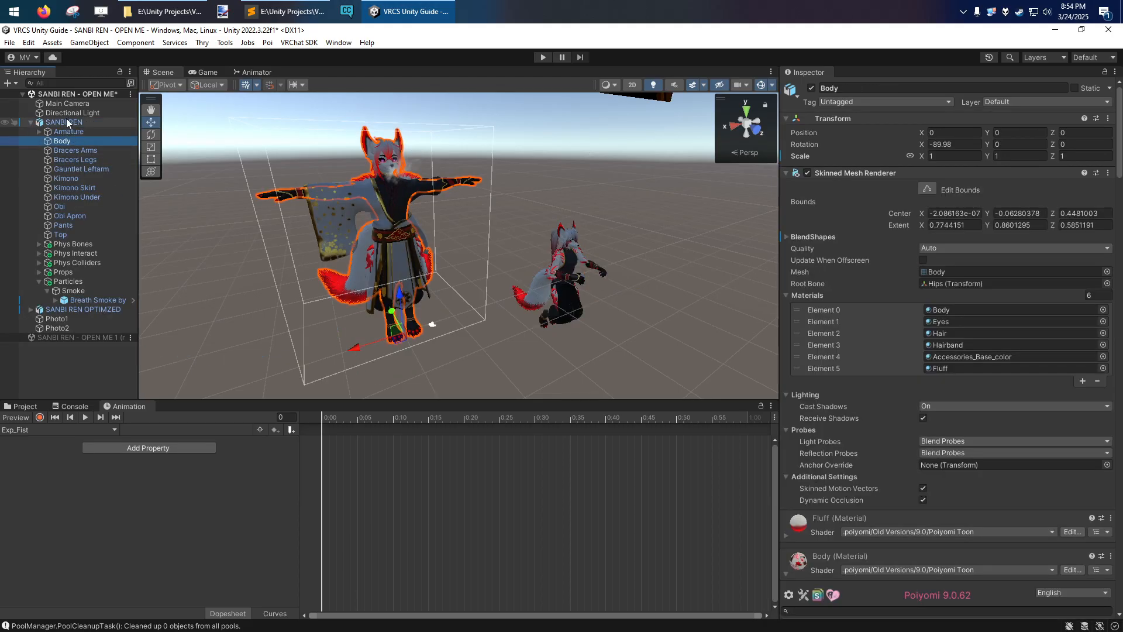
{"action": "scroll", "coordinate": [910, 275], "scroll_direction": "down", "scroll_amount": 3}
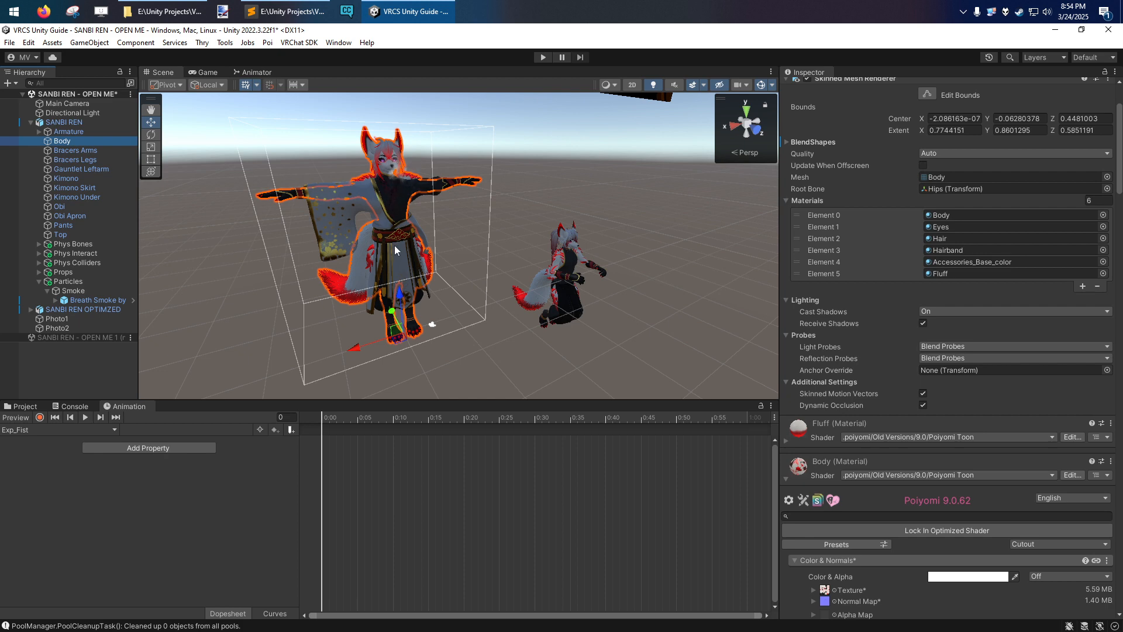
Step: Select SANBI REN OPTIMZED, expand its armature down to the bones under Hips, and widen the hierarchy
{"action": "right_click_drag", "start_coordinate": [395, 245], "coordinate": [526, 316]}
{"action": "left_click", "coordinate": [29, 310]}
{"action": "left_click", "coordinate": [57, 310]}
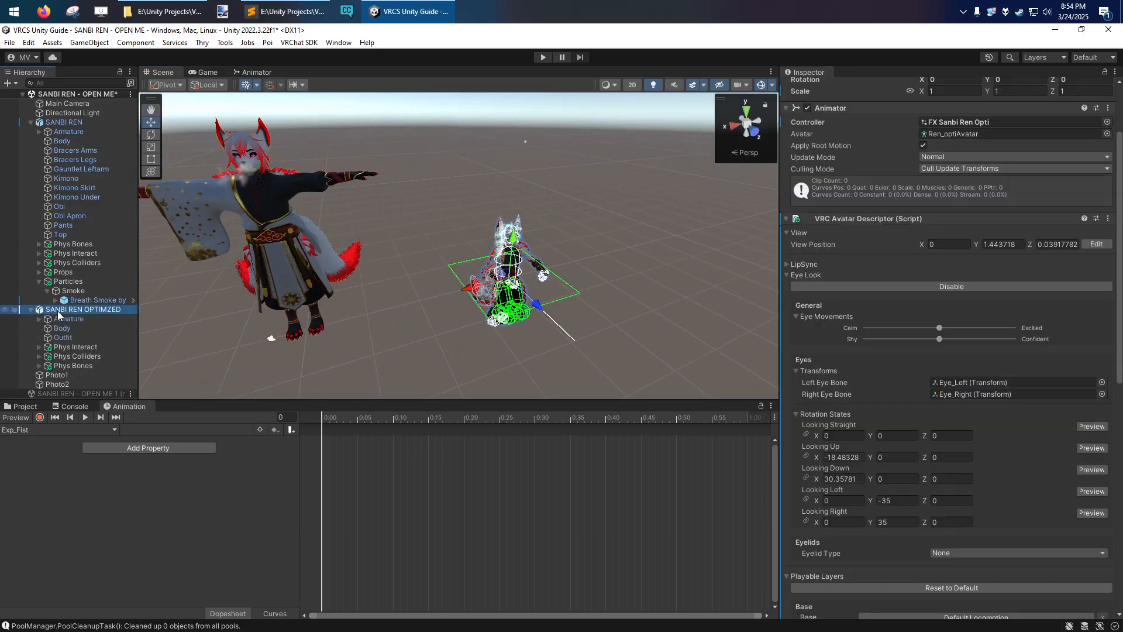
{"action": "right_click_drag", "start_coordinate": [469, 317], "coordinate": [543, 307]}
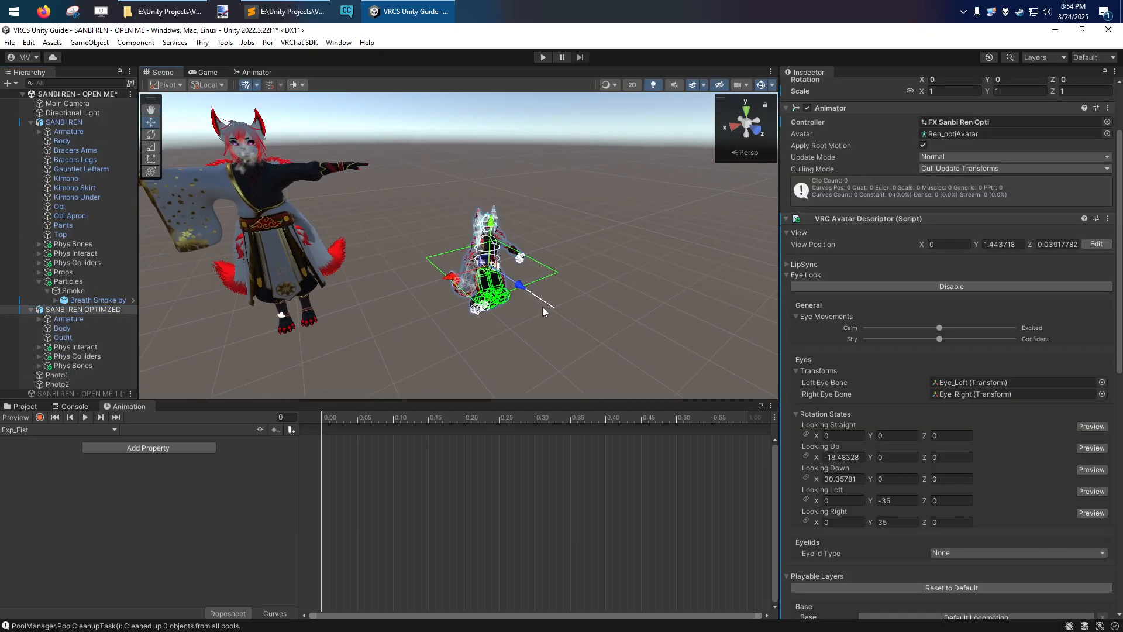
{"action": "left_click", "coordinate": [39, 318]}
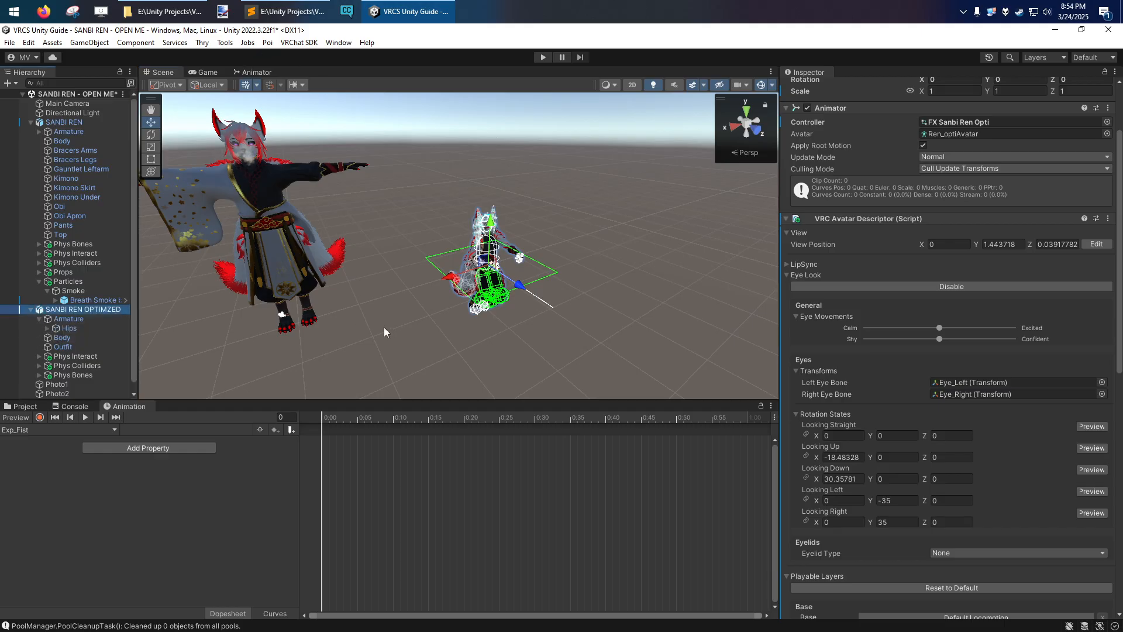
{"action": "left_click", "coordinate": [226, 43]}
{"action": "left_click", "coordinate": [240, 105]}
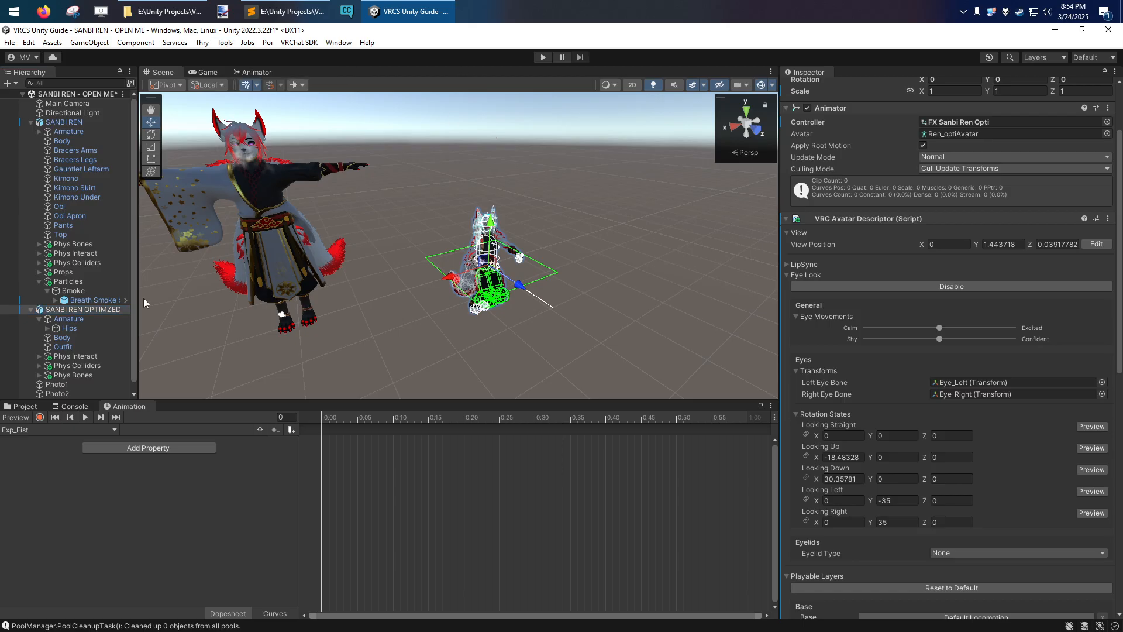
{"action": "left_click_drag", "start_coordinate": [137, 298], "coordinate": [263, 299]}
{"action": "left_click", "coordinate": [47, 328]}
{"action": "scroll", "coordinate": [65, 316], "scroll_direction": "down", "scroll_amount": 3}
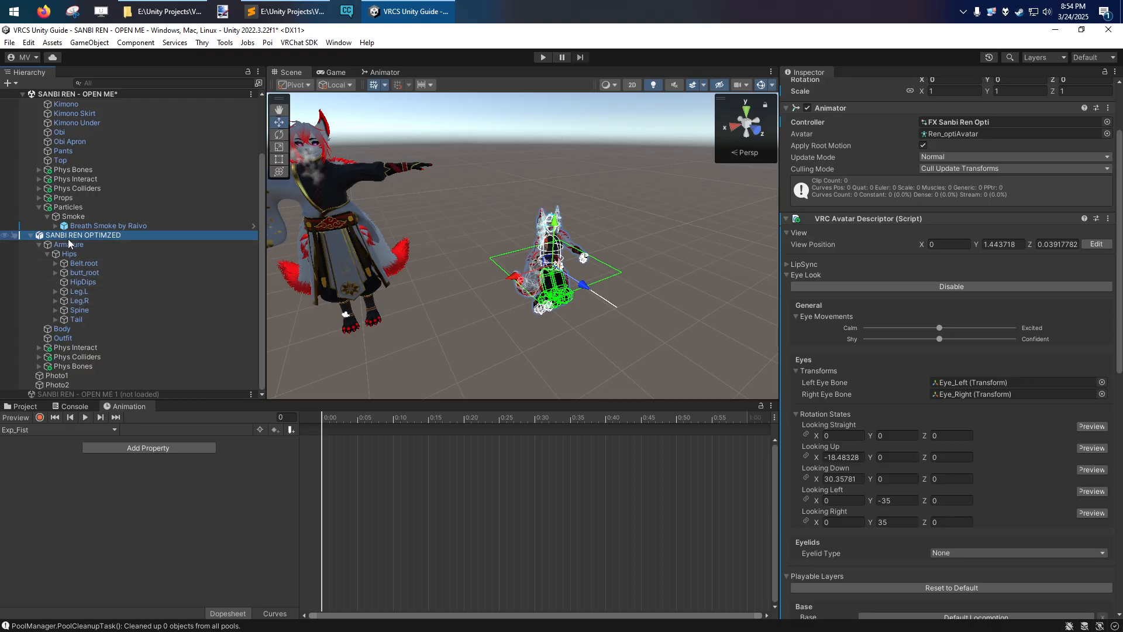
Step: Open the prefab overrides of SANBI REN OPTIMZED and compare the Hips transform override with its prefab source
{"action": "scroll", "coordinate": [820, 141], "scroll_direction": "up", "scroll_amount": 3}
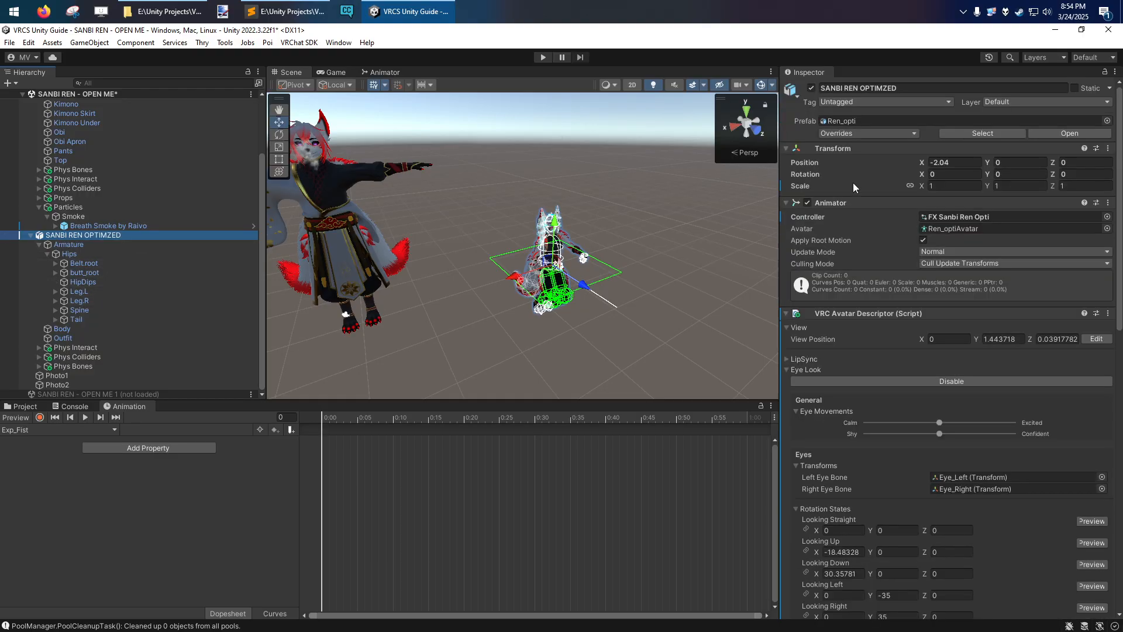
{"action": "left_click", "coordinate": [844, 134]}
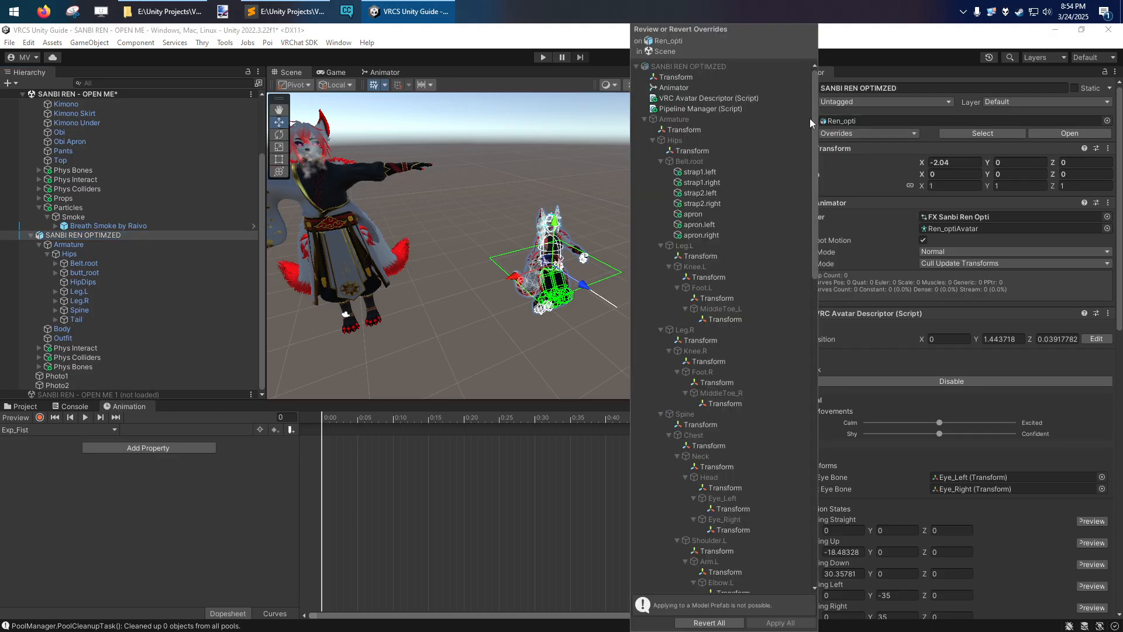
{"action": "mouse_move", "coordinate": [814, 113]}
{"action": "left_mouse_down"}
{"action": "mouse_move", "coordinate": [829, 433]}
{"action": "mouse_move", "coordinate": [805, 98]}
{"action": "left_mouse_up"}
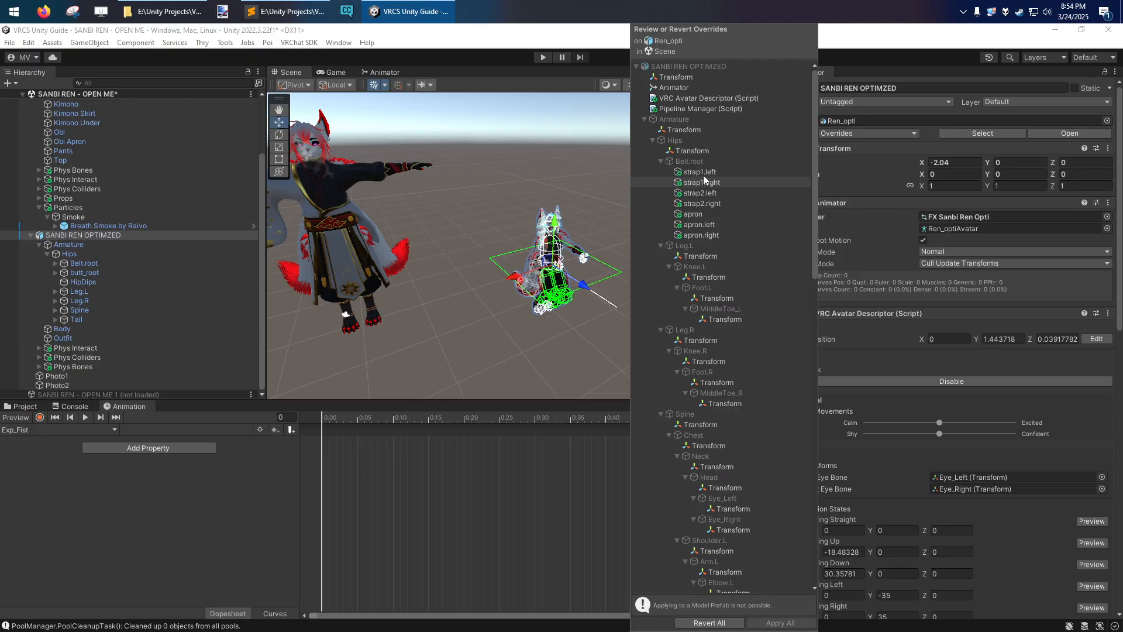
{"action": "left_click", "coordinate": [684, 129]}
{"action": "left_click", "coordinate": [692, 151]}
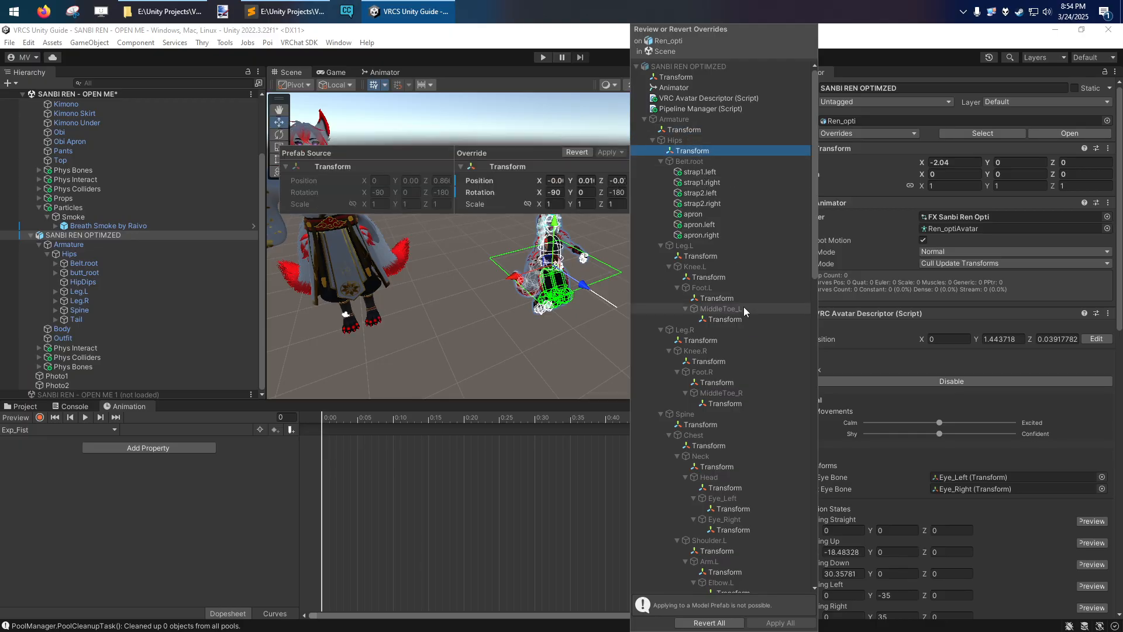
Step: Revert the transform overrides on Armature, Hips and every bone from Leg.L through Thumb 03.R, leaving the Belt.root overrides out
{"action": "left_click", "coordinate": [701, 256]}
{"action": "left_click", "coordinate": [718, 319], "text": "shift"}
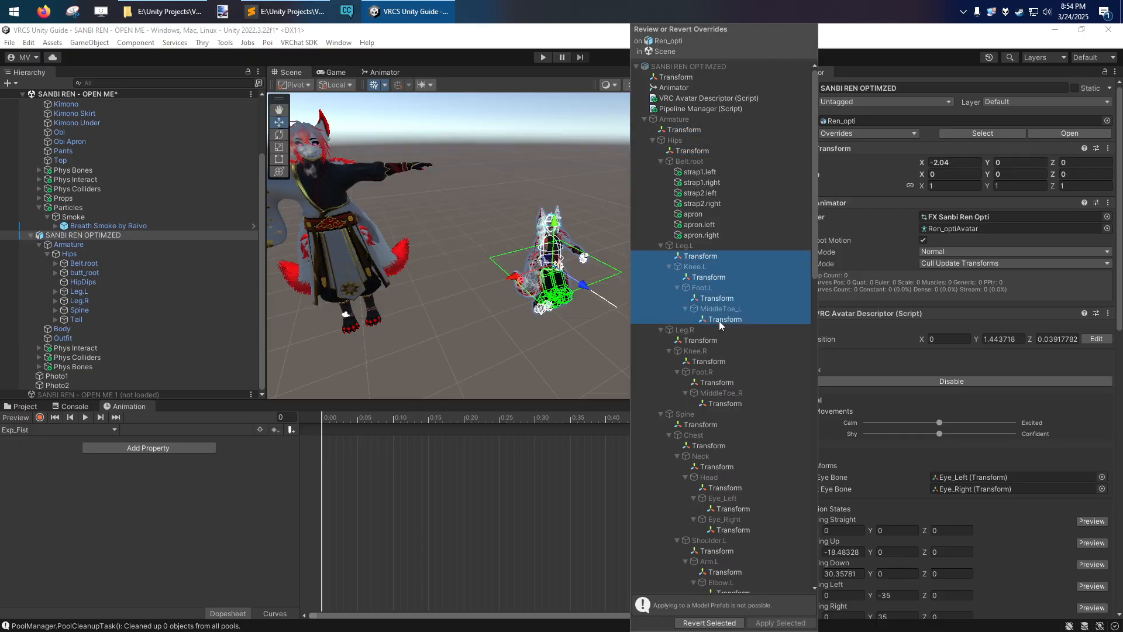
{"action": "left_click", "coordinate": [726, 403], "text": "shift"}
{"action": "scroll", "coordinate": [728, 363], "scroll_direction": "down", "scroll_amount": 5}
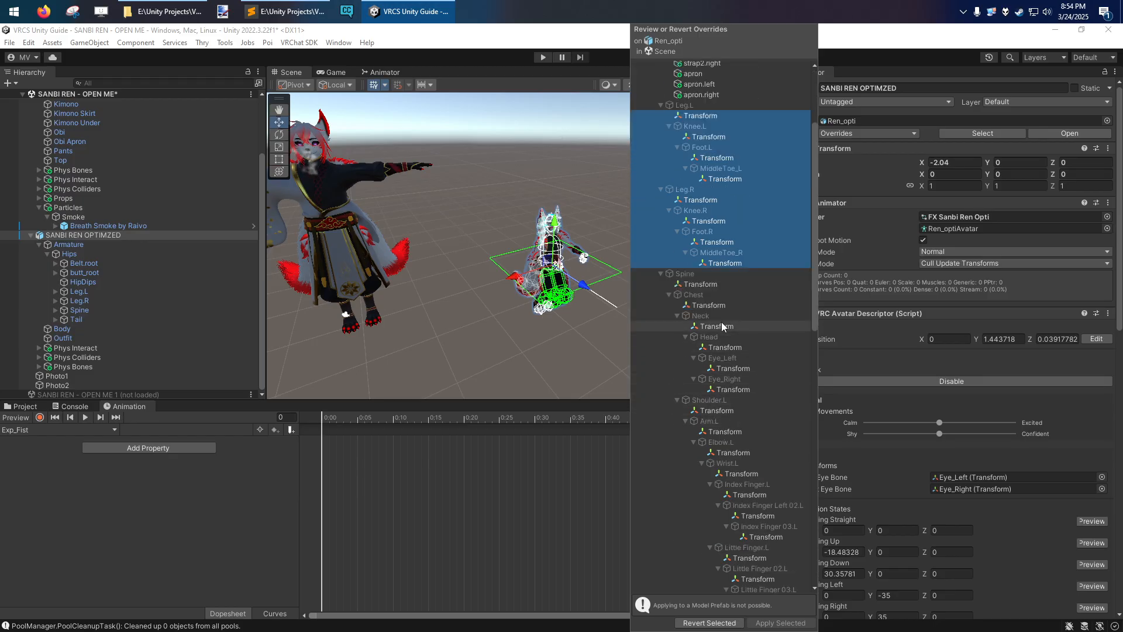
{"action": "left_click", "coordinate": [730, 389], "text": "shift"}
{"action": "scroll", "coordinate": [743, 377], "scroll_direction": "down", "scroll_amount": 7}
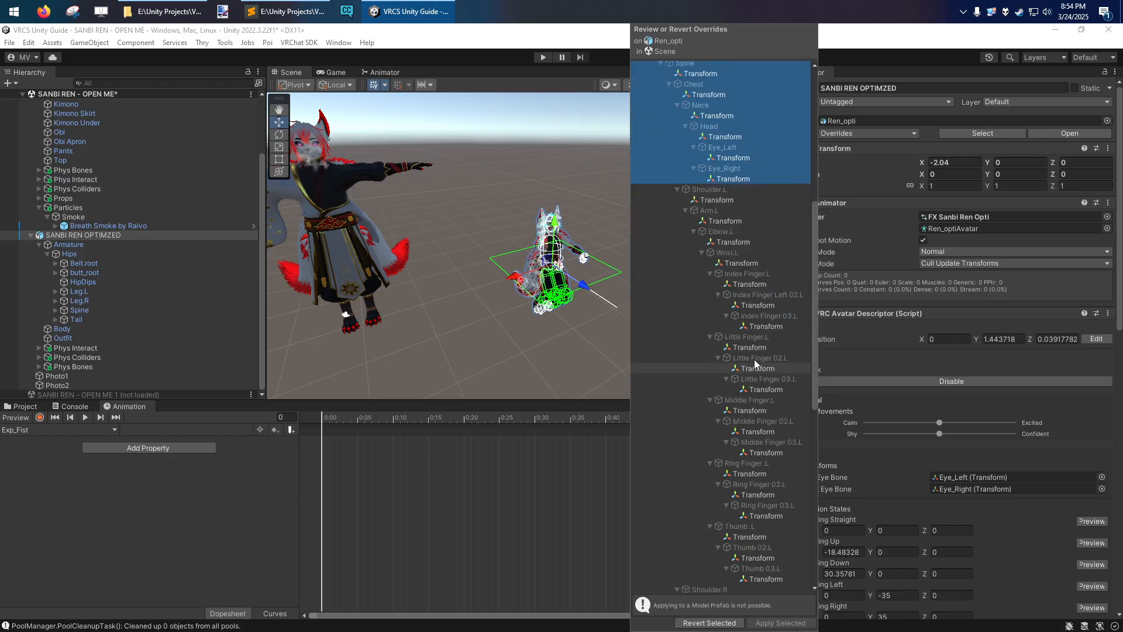
{"action": "left_click", "coordinate": [749, 347], "text": "shift"}
{"action": "scroll", "coordinate": [755, 355], "scroll_direction": "down", "scroll_amount": 7}
{"action": "left_click", "coordinate": [756, 368], "text": "shift"}
{"action": "scroll", "coordinate": [756, 370], "scroll_direction": "down", "scroll_amount": 8}
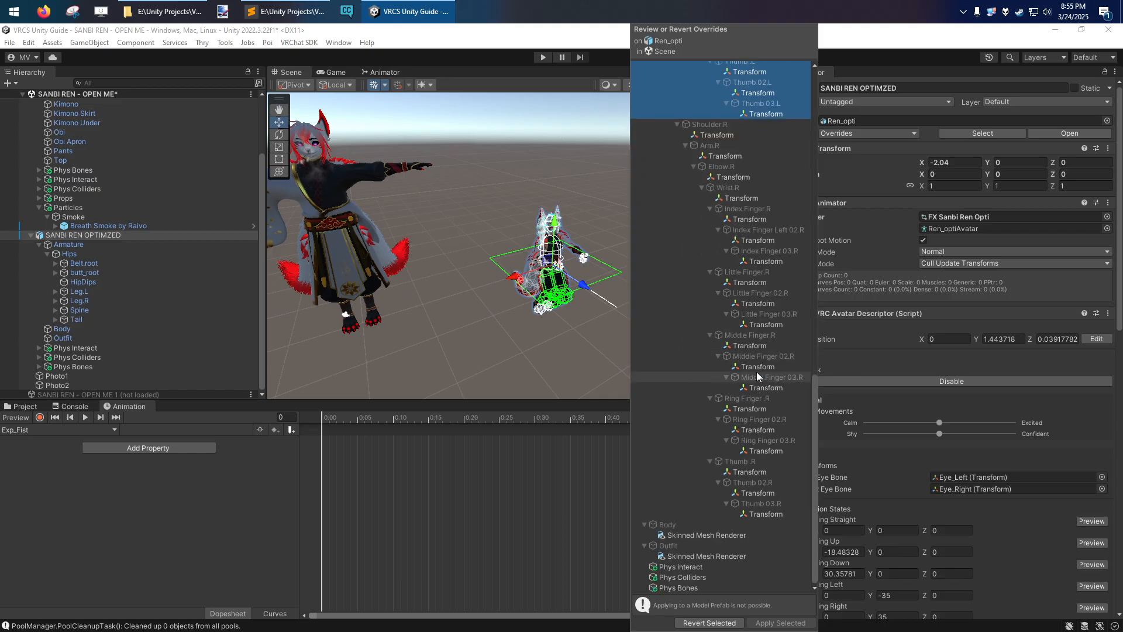
{"action": "left_click", "coordinate": [765, 514], "text": "shift"}
{"action": "scroll", "coordinate": [731, 410], "scroll_direction": "up", "scroll_amount": 20}
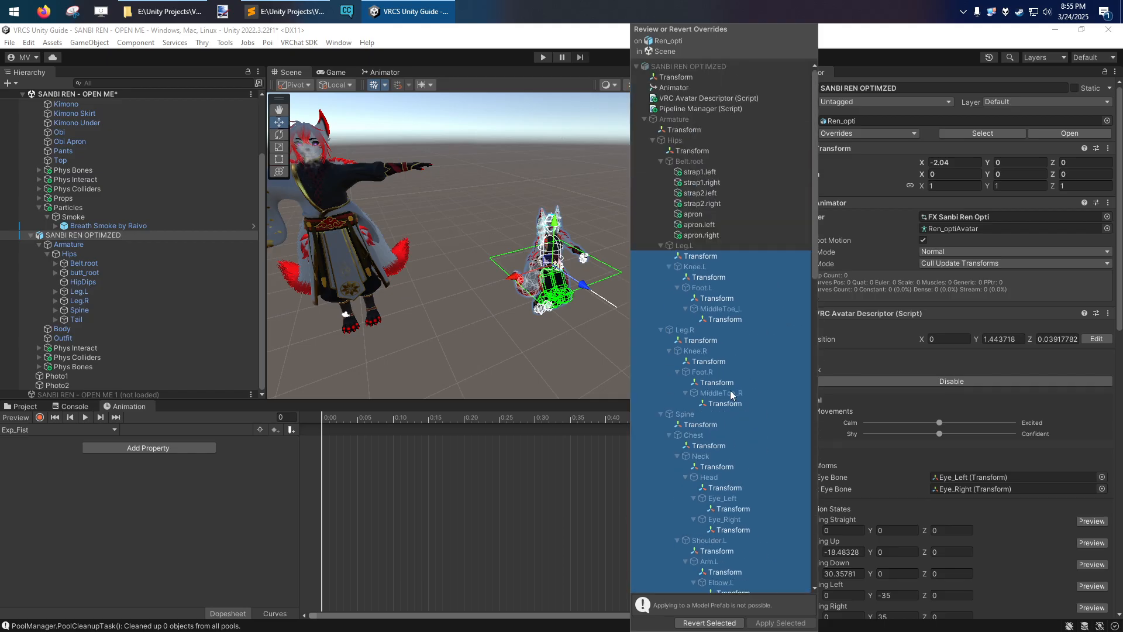
{"action": "left_click", "coordinate": [688, 150], "text": "ctrl"}
{"action": "left_click", "coordinate": [680, 130], "text": "ctrl"}
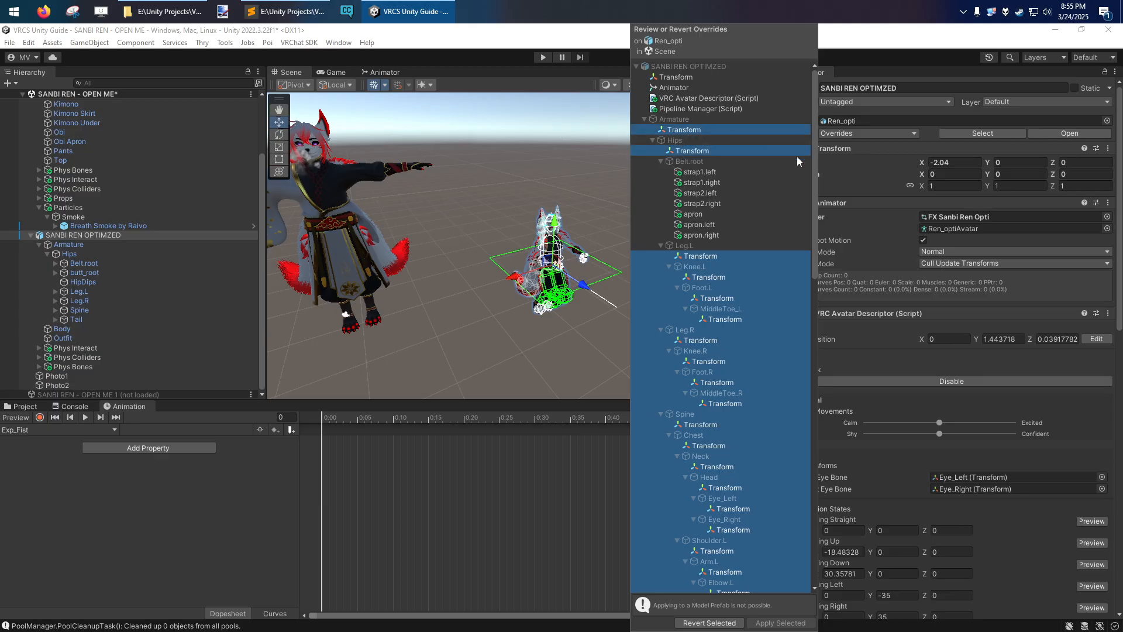
{"action": "scroll", "coordinate": [761, 409], "scroll_direction": "down", "scroll_amount": 3}
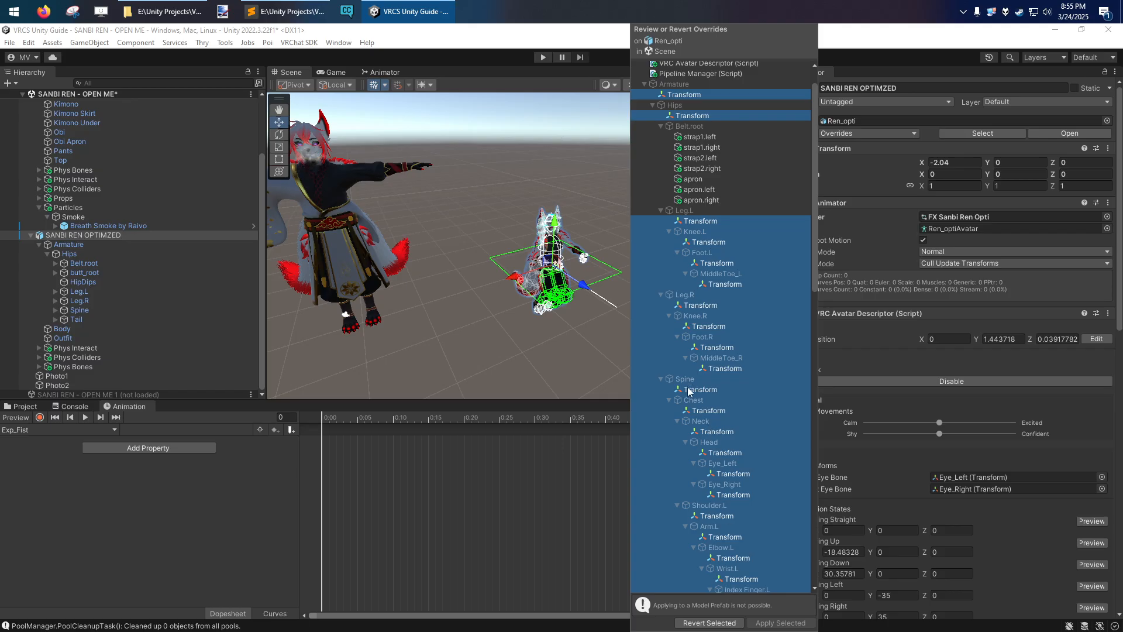
{"action": "left_click", "coordinate": [713, 624]}
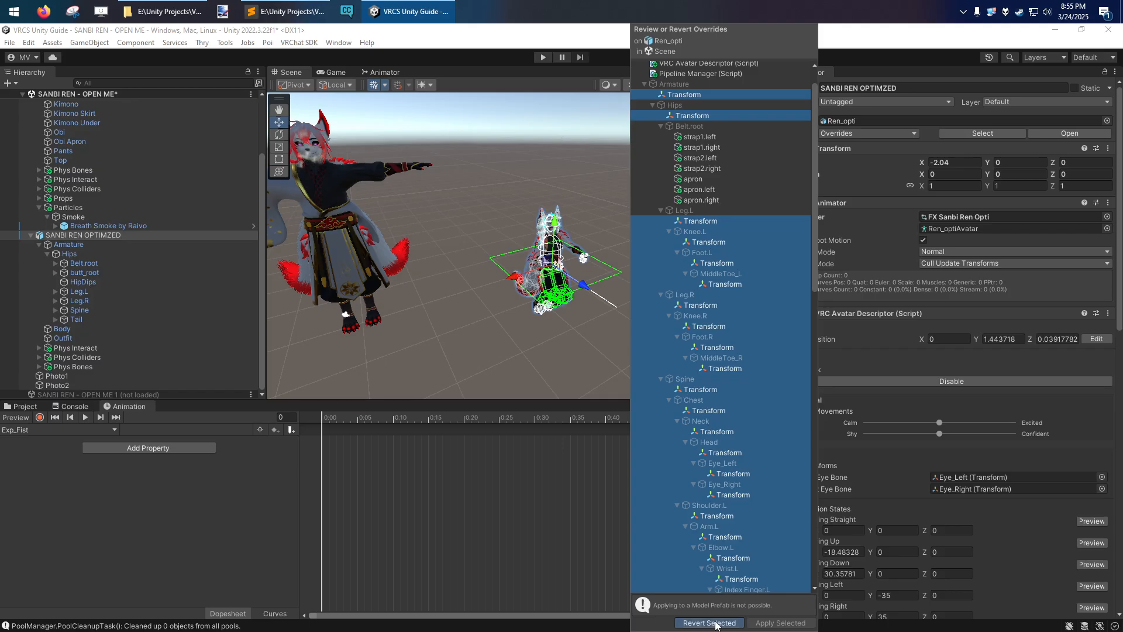
Step: Clear the selection and examine the poses of both avatars side by side in the scene
{"action": "left_click_drag", "start_coordinate": [648, 271], "coordinate": [655, 257], "text": "alt"}
{"action": "key", "text": "d"}
{"action": "right_click_drag", "start_coordinate": [655, 257], "coordinate": [555, 235]}
{"action": "key", "text": "w"}
{"action": "left_click", "coordinate": [434, 182]}
{"action": "right_click_drag", "start_coordinate": [434, 182], "coordinate": [486, 221]}
{"action": "key", "text": "a"}
{"action": "key", "text": "s"}
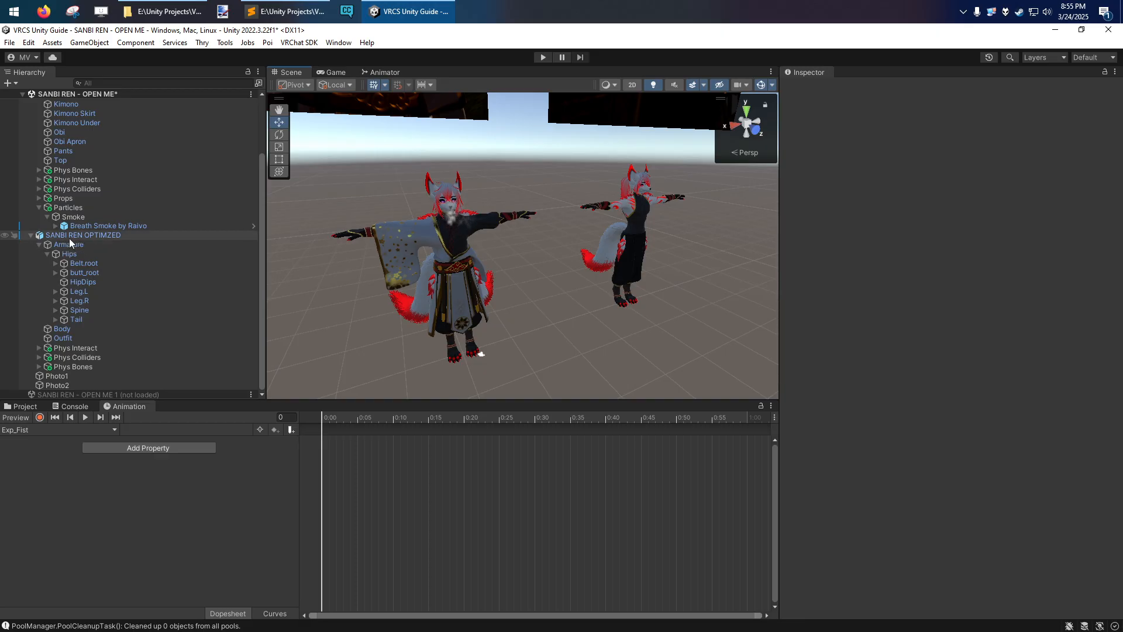
Step: Inspect the Belt.root and butt_root bones of SANBI REN OPTIMZED, viewing the avatar up close
{"action": "left_click", "coordinate": [80, 264]}
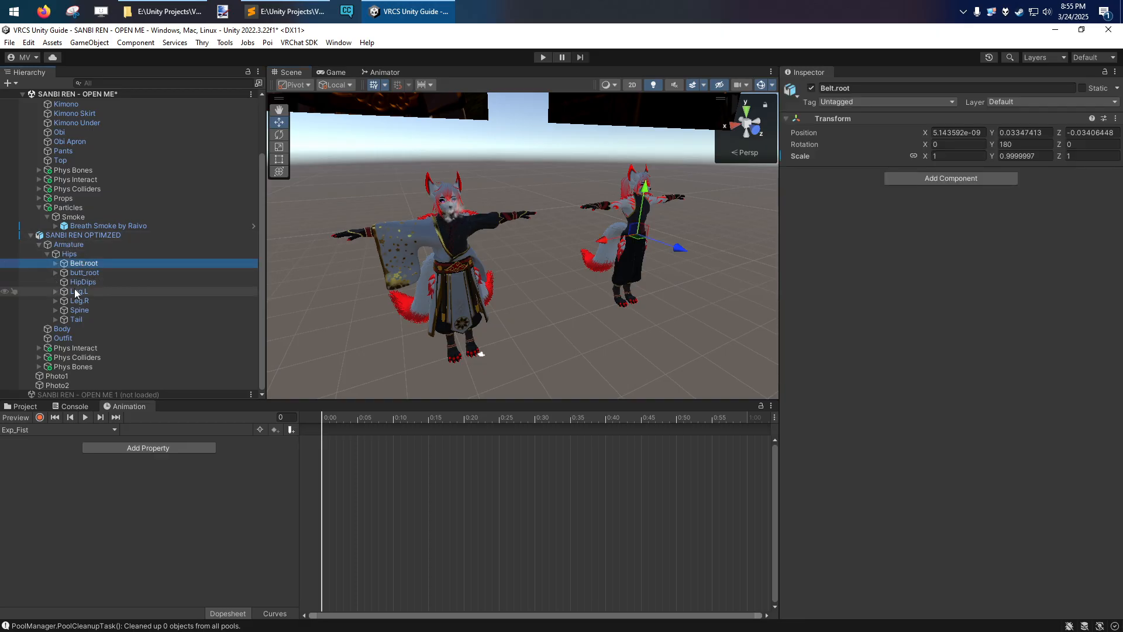
{"action": "left_click", "coordinate": [78, 273]}
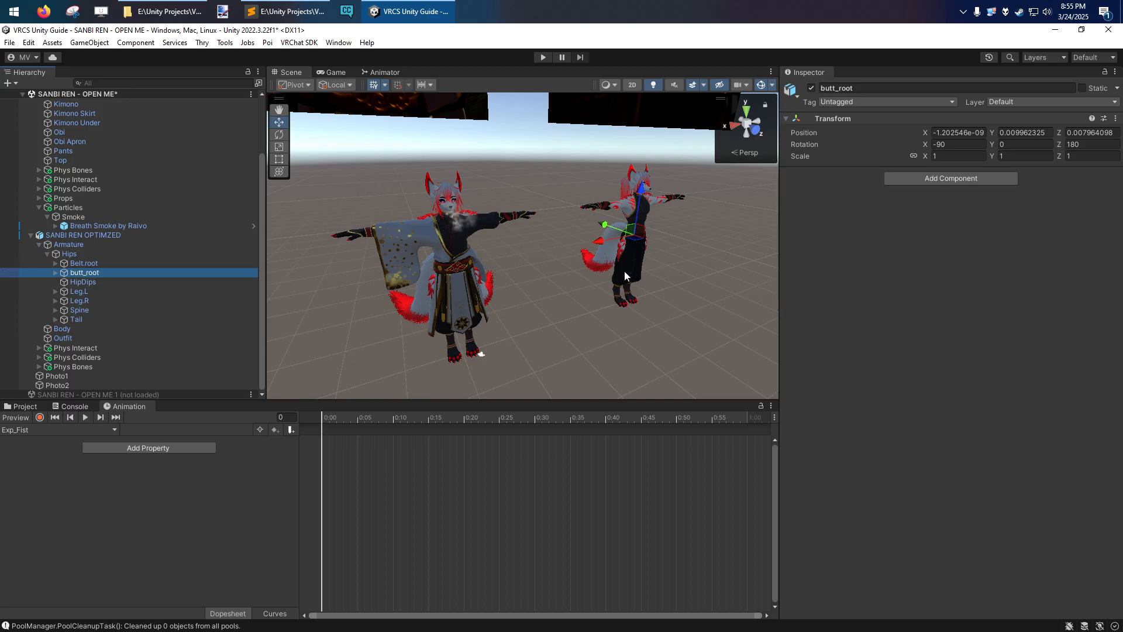
{"action": "right_click_drag", "start_coordinate": [597, 272], "coordinate": [576, 282]}
{"action": "key", "text": "w"}
{"action": "key", "text": "s"}
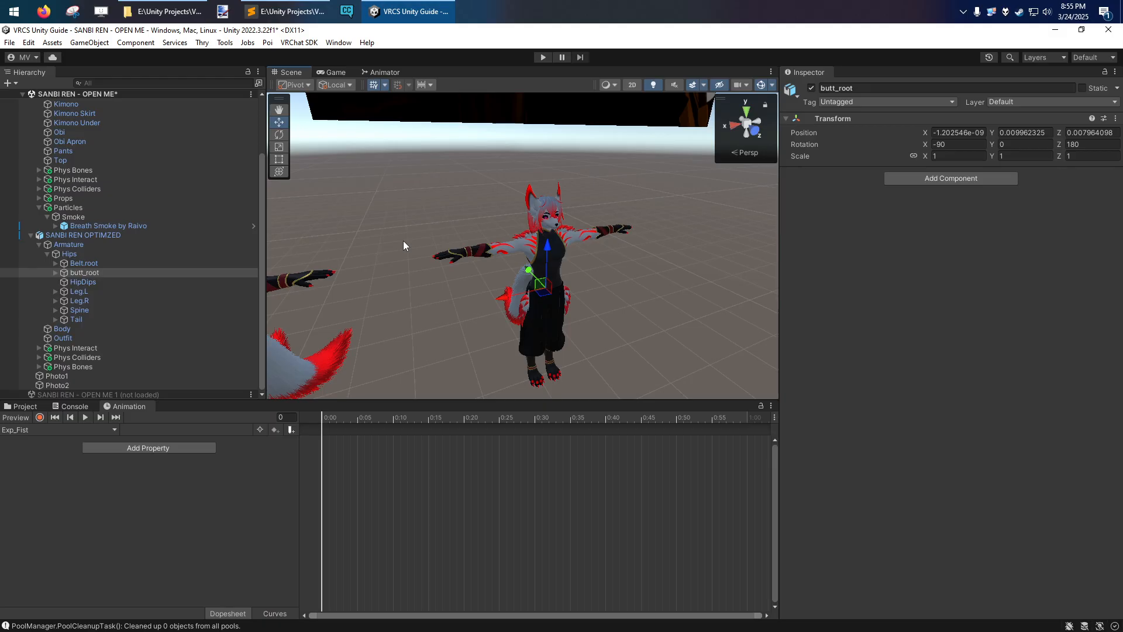
Step: Deselect the bone, bring both avatars into view, and collapse the SANBI REN OPTIMZED hierarchy
{"action": "right_click_drag", "start_coordinate": [419, 248], "coordinate": [430, 215]}
{"action": "left_click", "coordinate": [428, 216]}
{"action": "key", "text": "s"}
{"action": "key", "text": "a"}
{"action": "left_click", "coordinate": [31, 234]}
Step: Examine SANBI REN's Armature, Obi Apron and Top objects along with the avatar's root components
{"action": "left_click", "coordinate": [55, 132]}
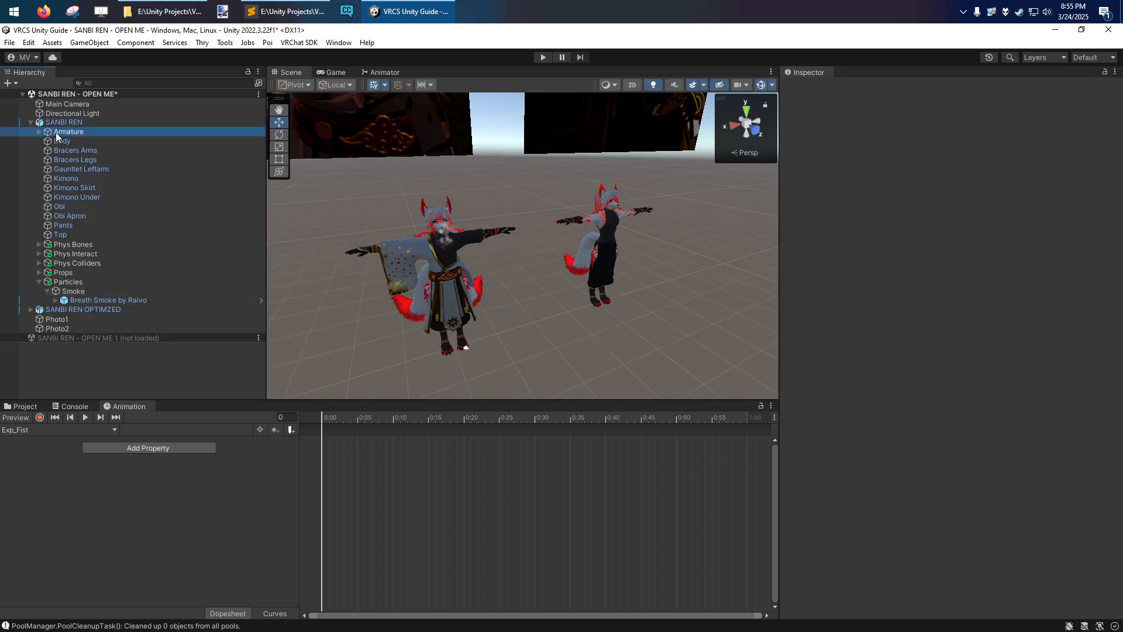
{"action": "left_click", "coordinate": [80, 216]}
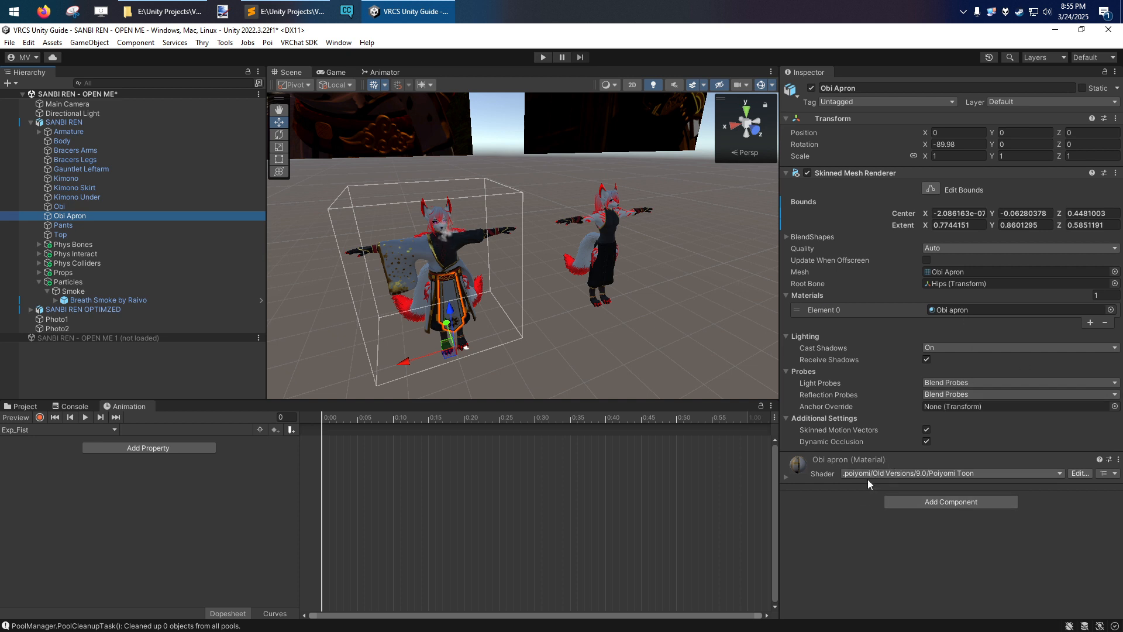
{"action": "left_click_drag", "start_coordinate": [514, 319], "coordinate": [521, 315], "text": "alt"}
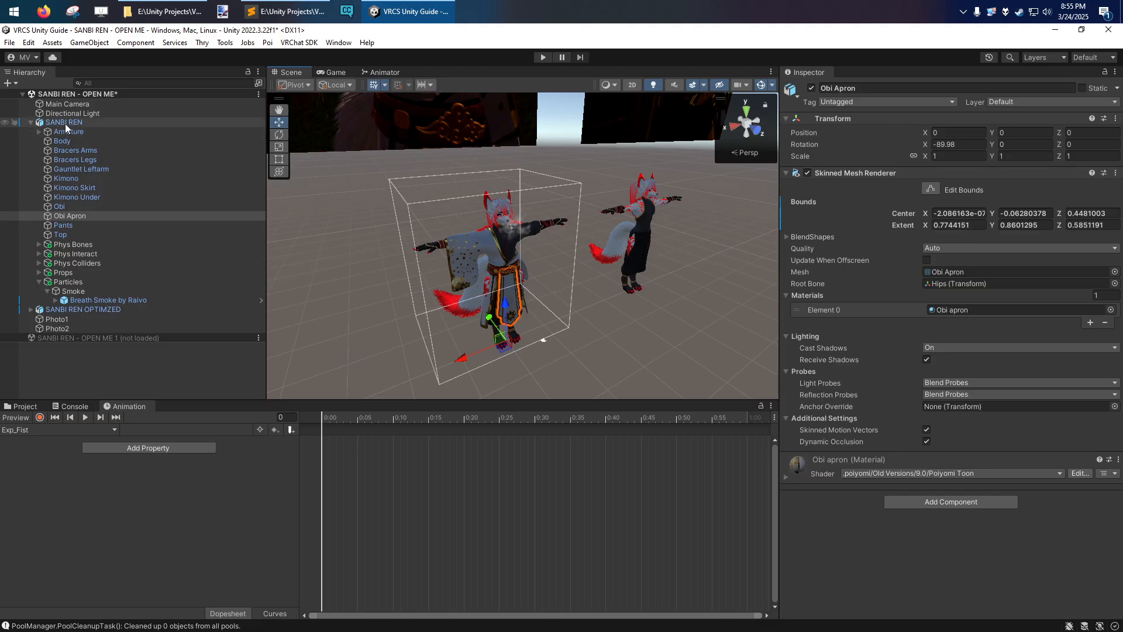
{"action": "left_click", "coordinate": [64, 121]}
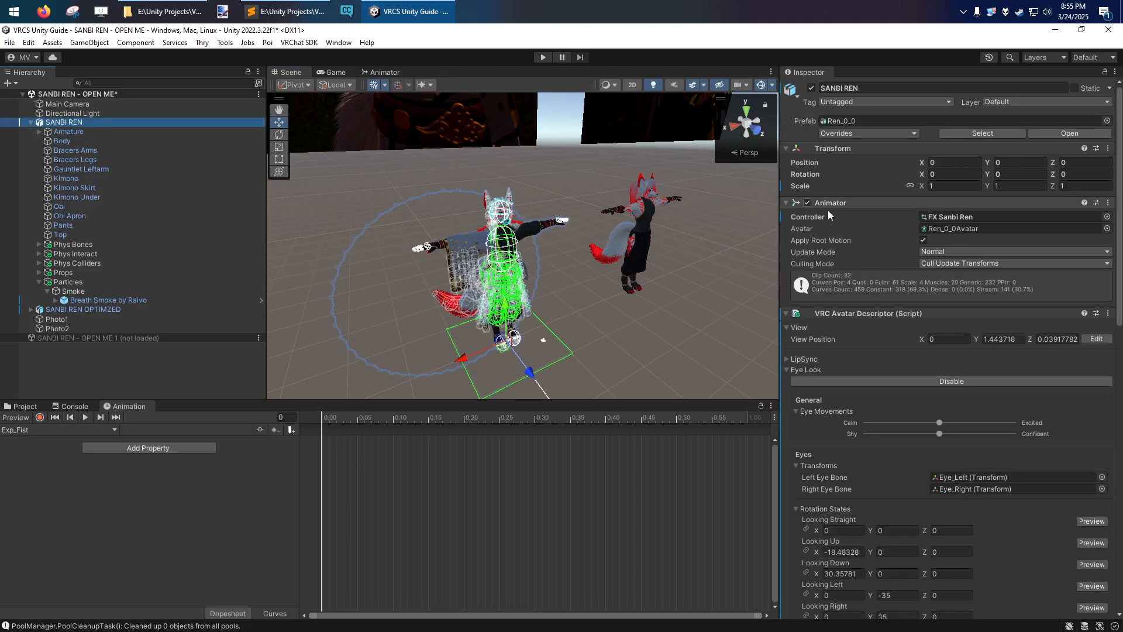
{"action": "left_click", "coordinate": [60, 234]}
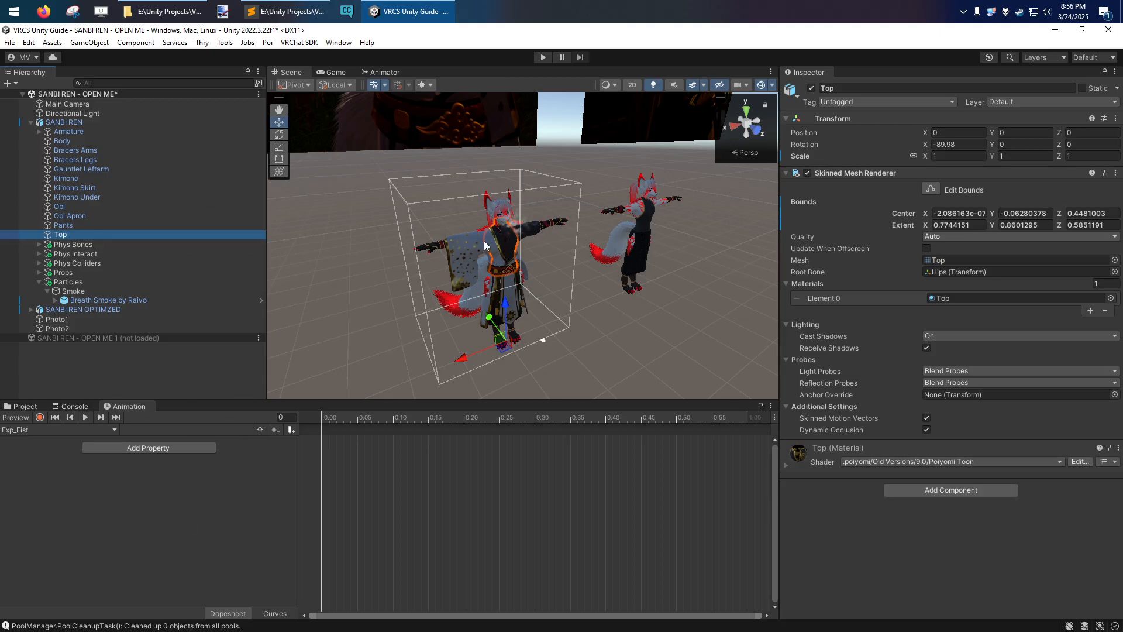
{"action": "right_click_drag", "start_coordinate": [485, 241], "coordinate": [488, 251]}
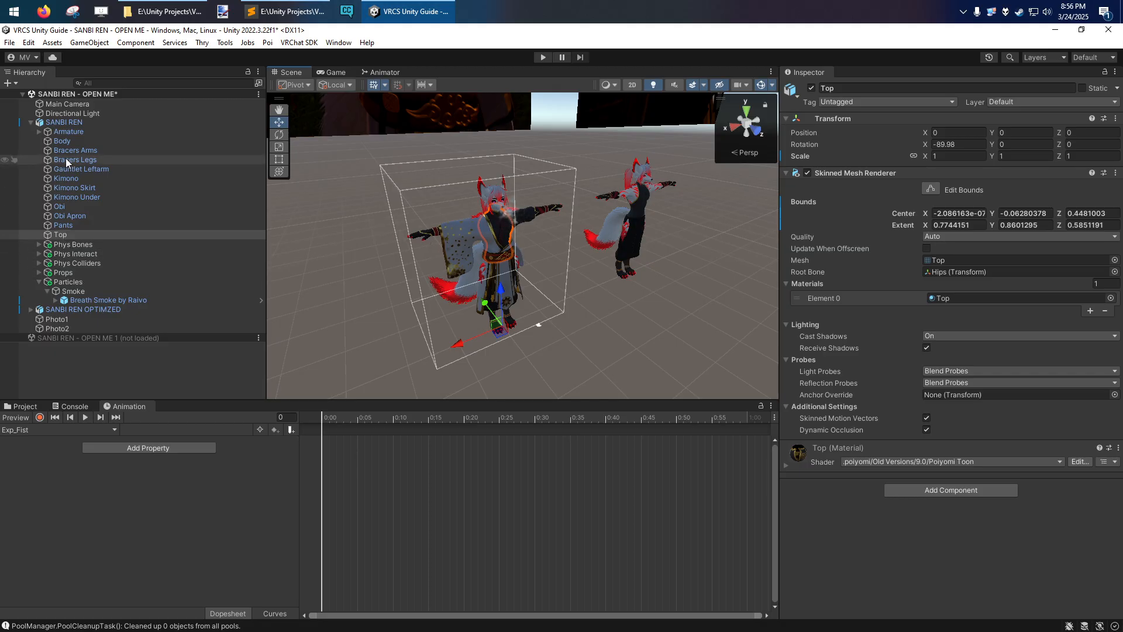
Step: Locate the FX Sanbi Ren controller assigned to SANBI REN's Animator and collapse the avatar's Particles group
{"action": "left_click", "coordinate": [63, 123]}
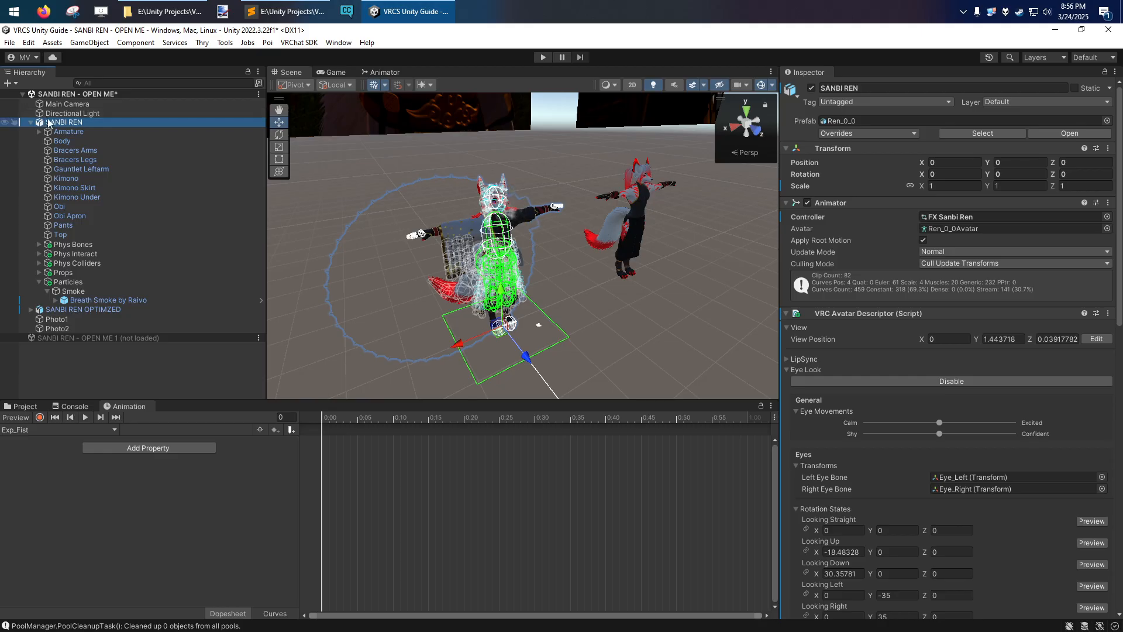
{"action": "left_click", "coordinate": [935, 220]}
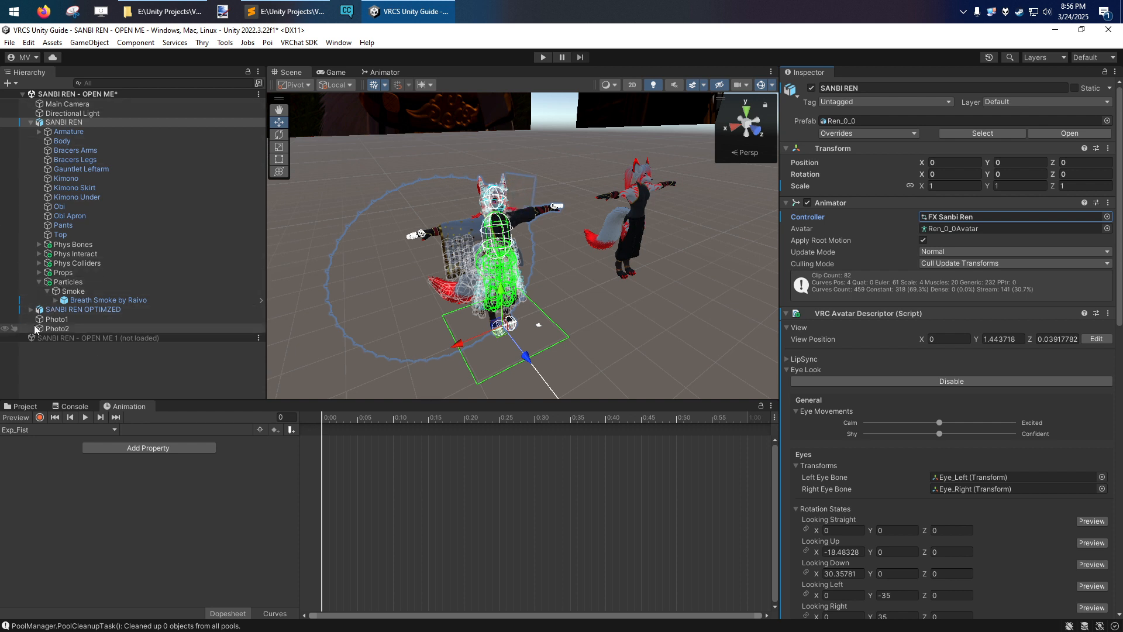
{"action": "left_click", "coordinate": [40, 282]}
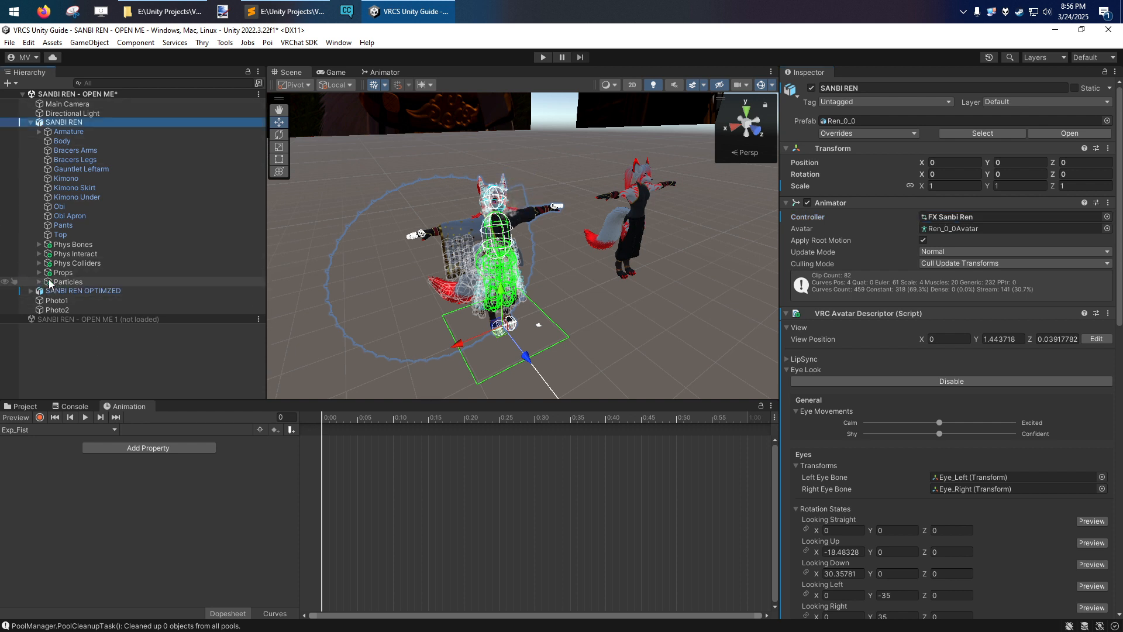
Step: Deselect and reselect SANBI REN to review its Animator component, keeping both avatars in view
{"action": "left_click", "coordinate": [556, 315]}
{"action": "left_click_drag", "start_coordinate": [557, 314], "coordinate": [569, 301], "text": "alt"}
{"action": "right_click_drag", "start_coordinate": [569, 301], "coordinate": [546, 278]}
{"action": "key", "text": "w"}
{"action": "left_click", "coordinate": [45, 123]}
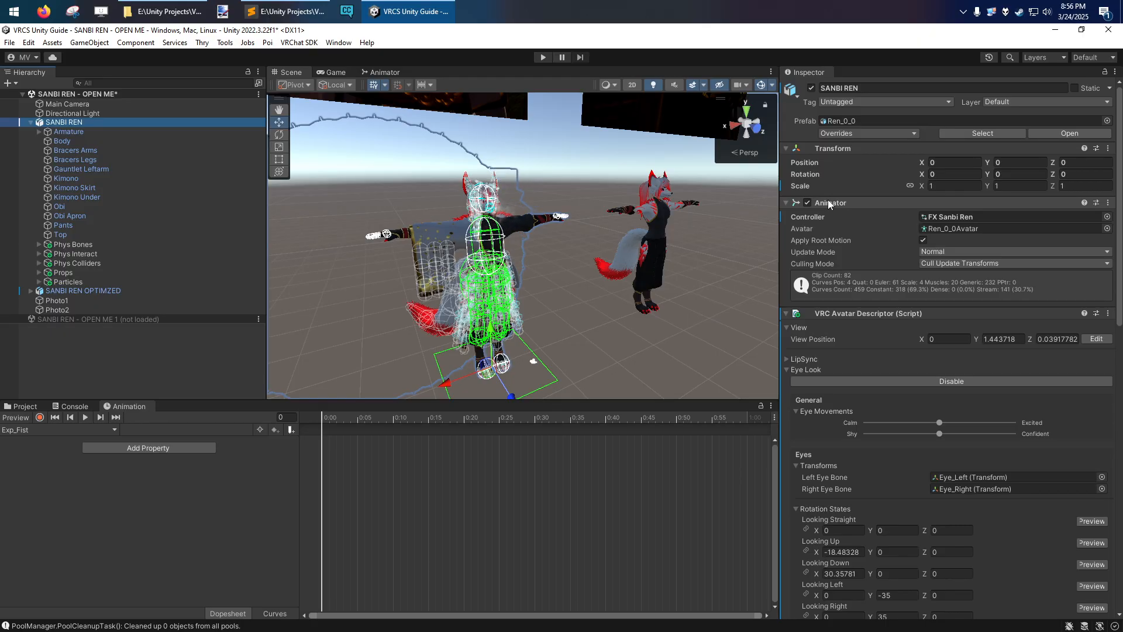
{"action": "right_click_drag", "start_coordinate": [602, 300], "coordinate": [559, 313]}
{"action": "key", "text": "s"}
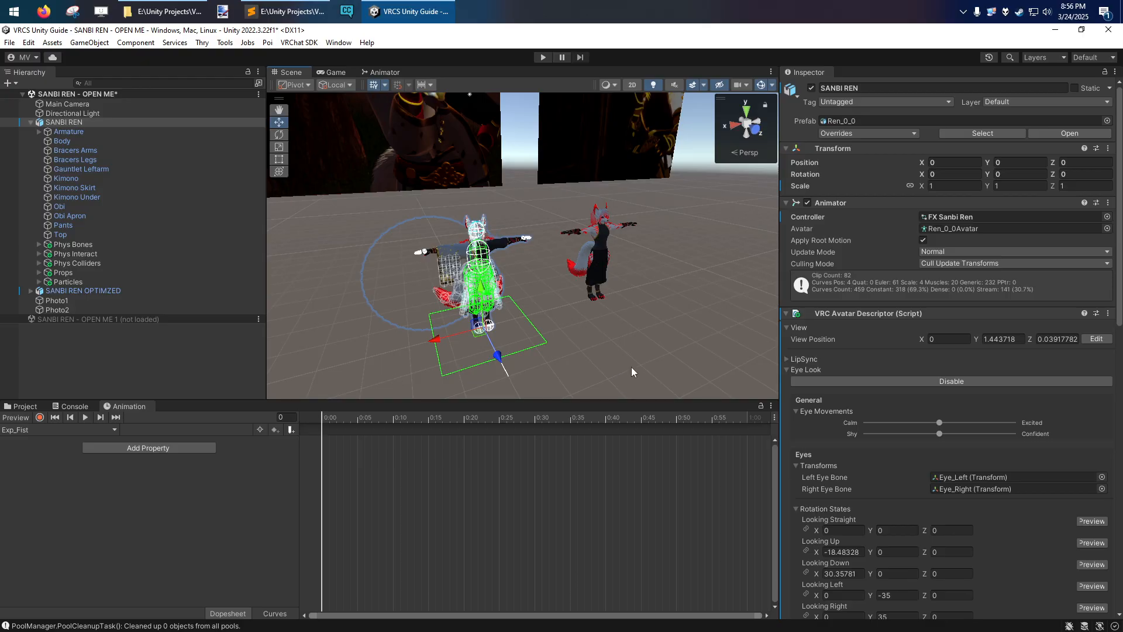
Step: Deselect SANBI REN, keep both avatars in view, and bring up the project file browser with more height
{"action": "right_click_drag", "start_coordinate": [654, 341], "coordinate": [658, 346]}
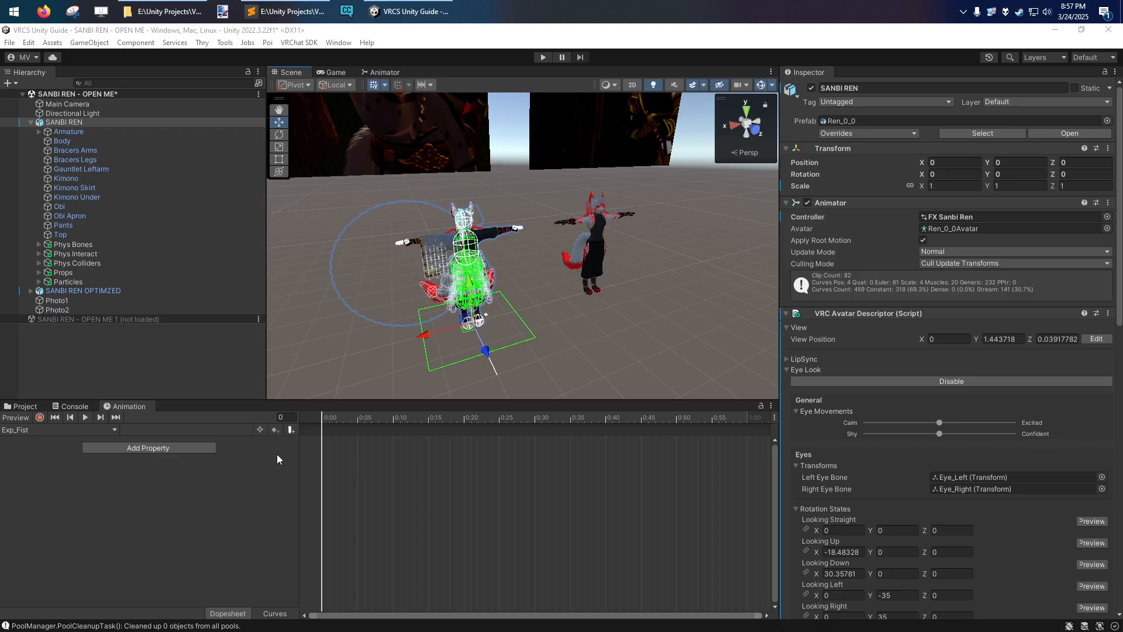
{"action": "left_click", "coordinate": [672, 338]}
{"action": "left_click_drag", "start_coordinate": [672, 338], "coordinate": [602, 339], "text": "alt"}
{"action": "right_click_drag", "start_coordinate": [603, 339], "coordinate": [603, 339]}
{"action": "key", "text": "w"}
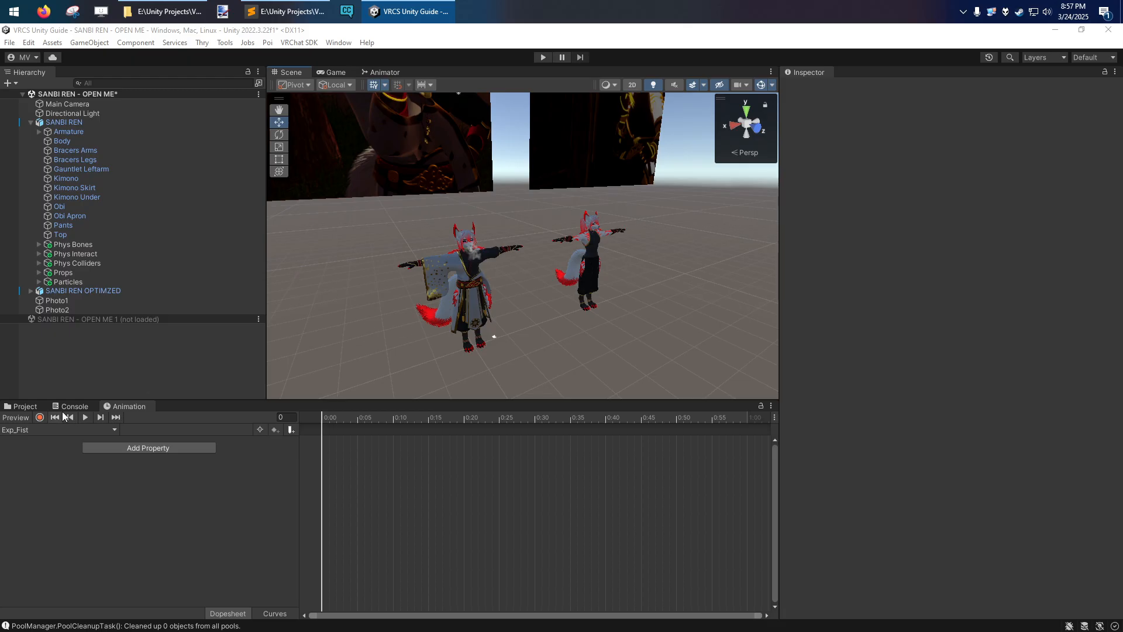
{"action": "left_click", "coordinate": [19, 408]}
{"action": "left_click_drag", "start_coordinate": [342, 400], "coordinate": [344, 338]}
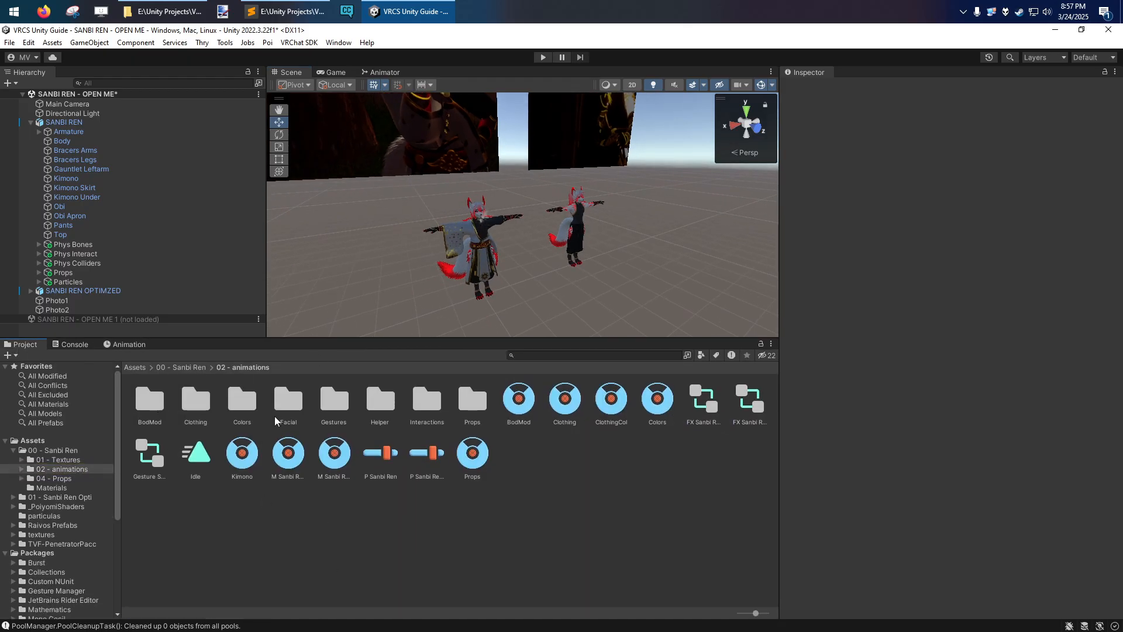
Step: Collapse the 00 - Sanbi Ren folder, then view the contents of the project's Assets and Packages folders
{"action": "left_click", "coordinate": [13, 450]}
{"action": "scroll", "coordinate": [53, 462], "scroll_direction": "down", "scroll_amount": 3}
{"action": "scroll", "coordinate": [119, 427], "scroll_direction": "up", "scroll_amount": 2}
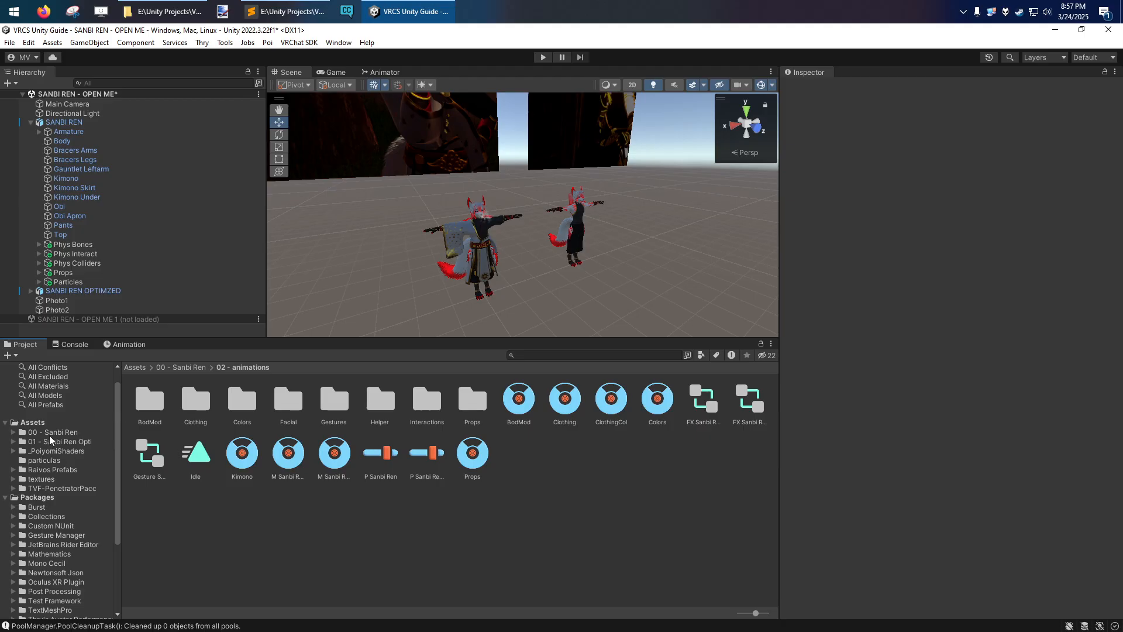
{"action": "left_click", "coordinate": [41, 422]}
{"action": "left_click", "coordinate": [39, 498]}
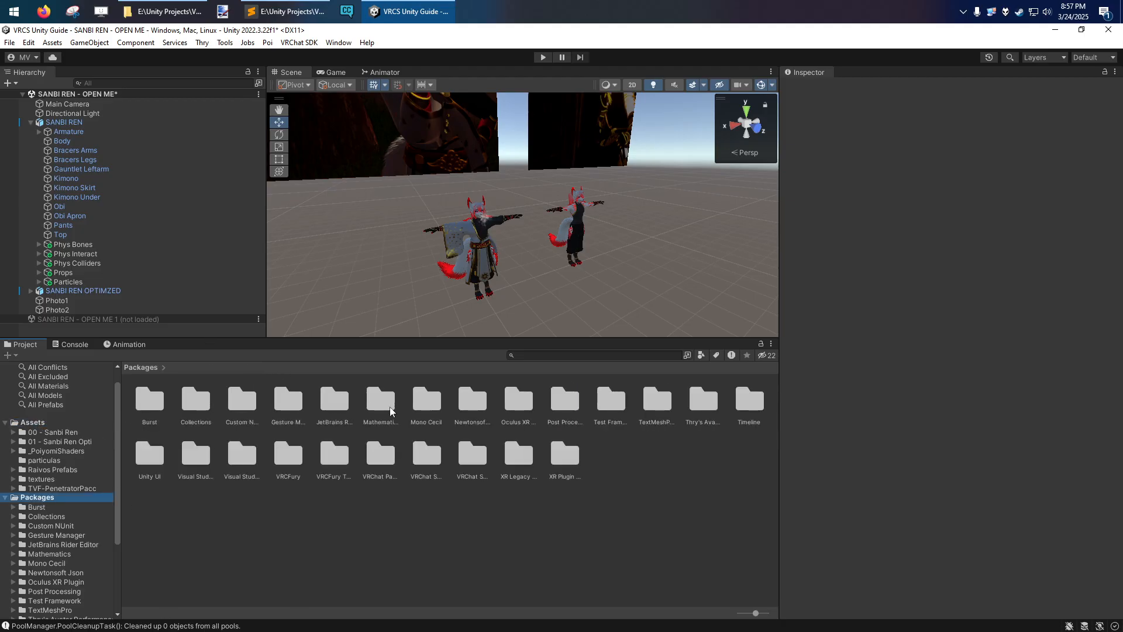
{"action": "scroll", "coordinate": [51, 511], "scroll_direction": "down", "scroll_amount": 3}
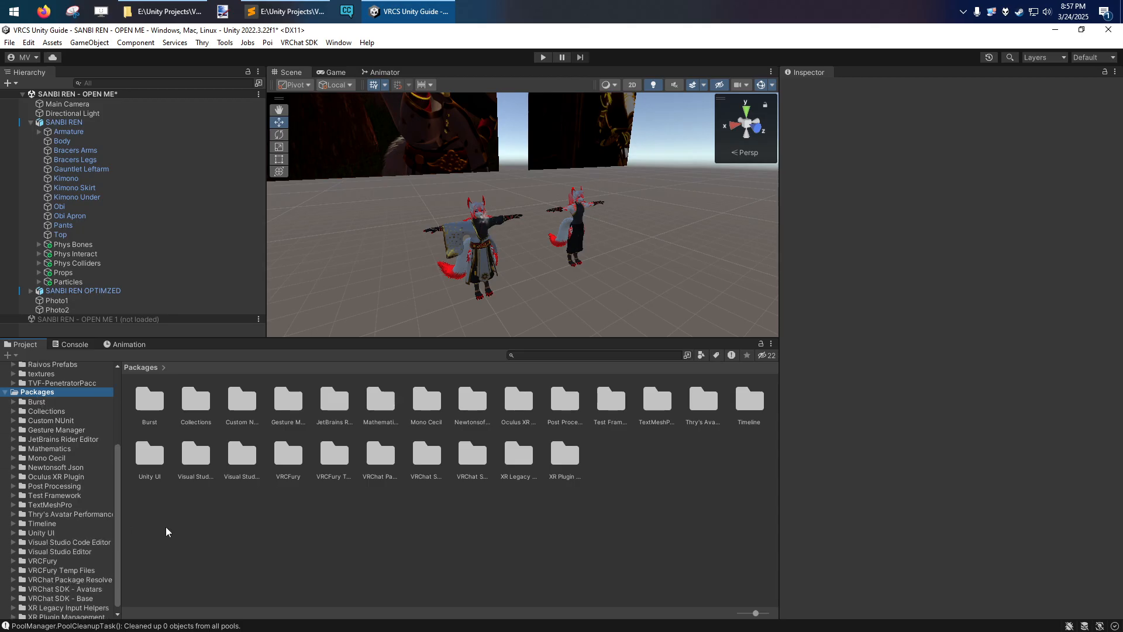
Step: Inspect the sps_bake file in the VRCFury package's SPS folder, then collapse the VRCFury folder
{"action": "left_click", "coordinate": [44, 561]}
{"action": "double_click", "coordinate": [286, 401]}
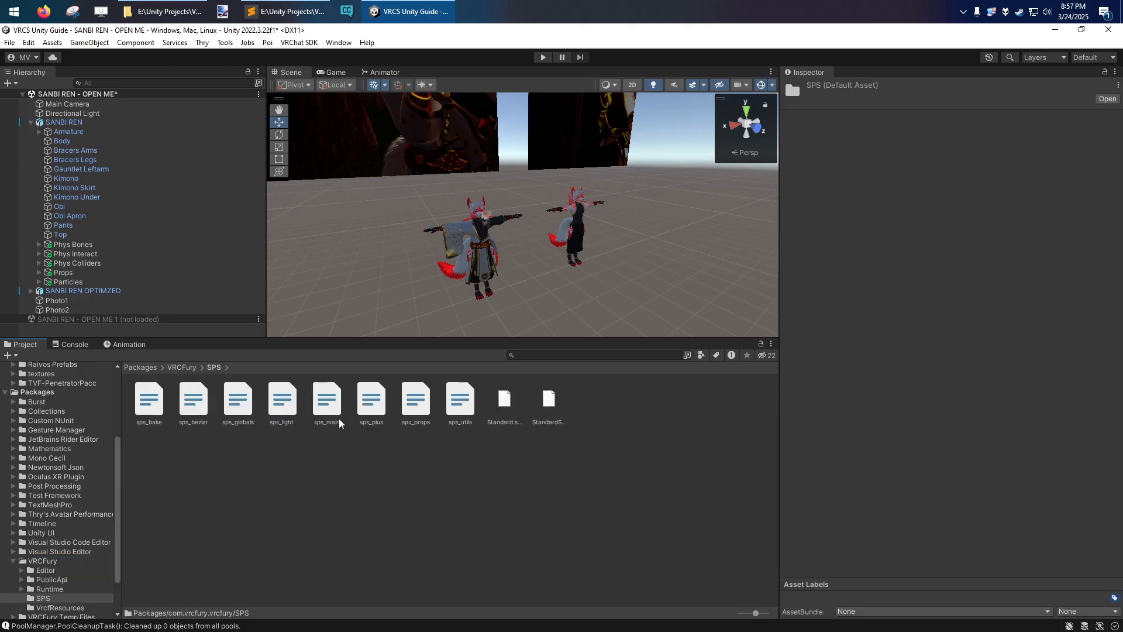
{"action": "left_click", "coordinate": [149, 400]}
{"action": "scroll", "coordinate": [72, 577], "scroll_direction": "down", "scroll_amount": 3}
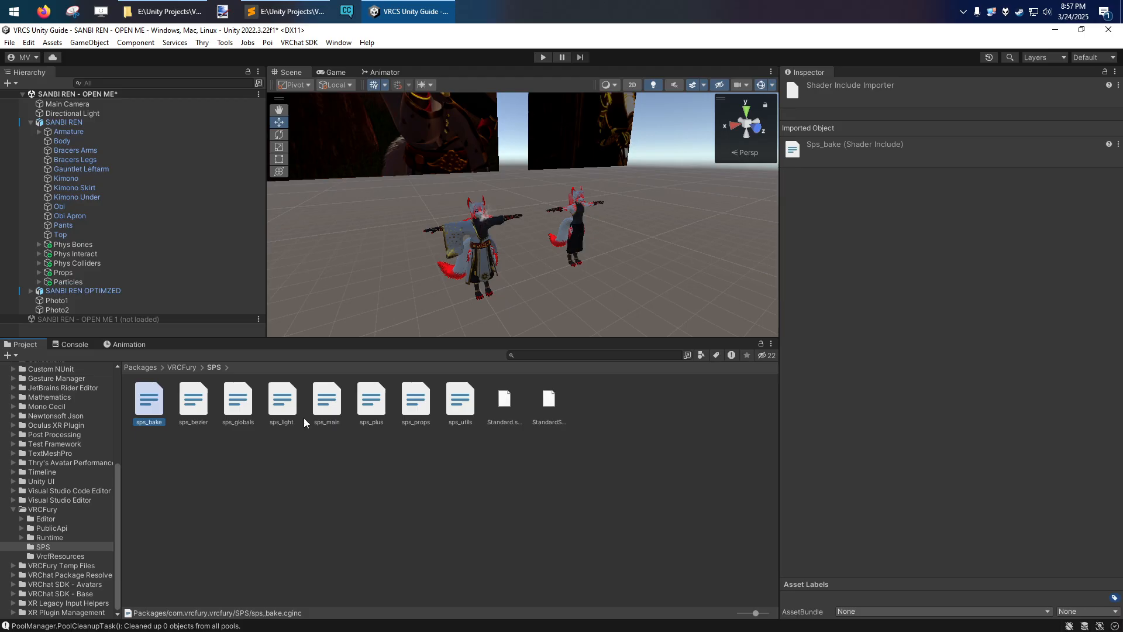
{"action": "left_click", "coordinate": [16, 509]}
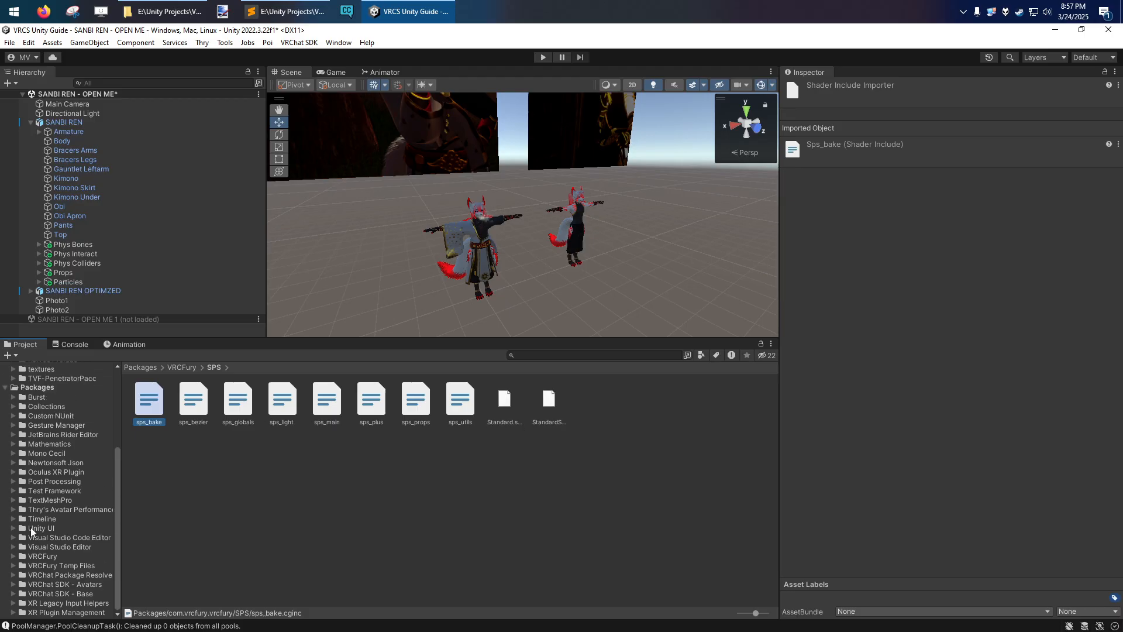
{"action": "scroll", "coordinate": [61, 472], "scroll_direction": "up", "scroll_amount": 2}
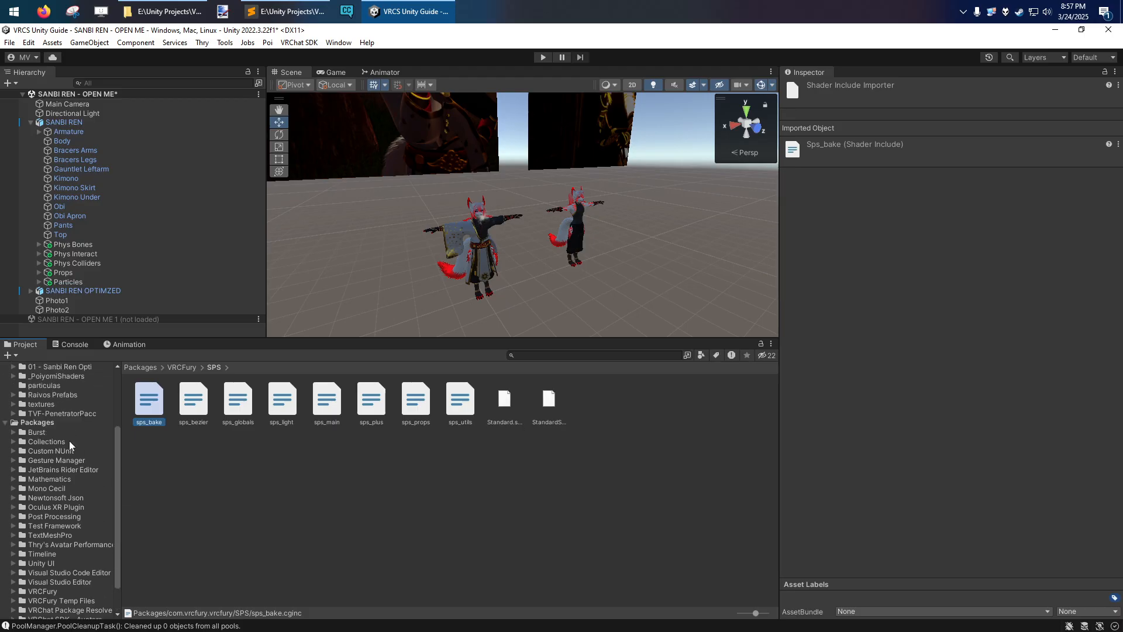
Step: Browse the Packages folder's VRCFury, VRChat SDK - Base, VRChat Package Resolver and VRChat SDK - Avatars subfolders
{"action": "left_click", "coordinate": [43, 424]}
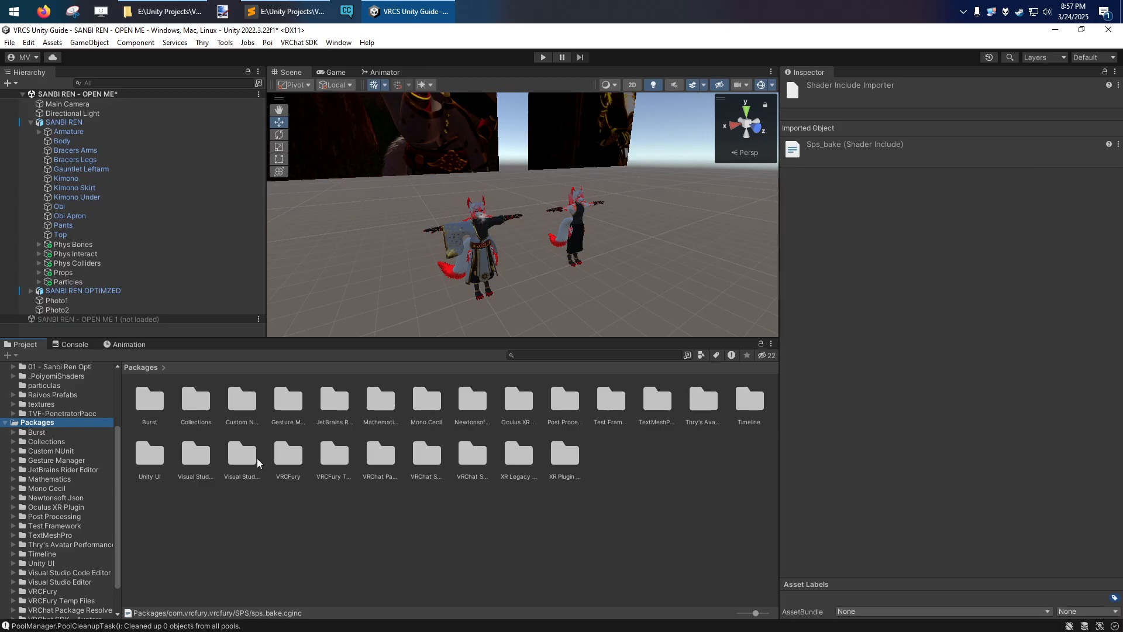
{"action": "scroll", "coordinate": [51, 525], "scroll_direction": "down", "scroll_amount": 2}
{"action": "left_click", "coordinate": [52, 557]}
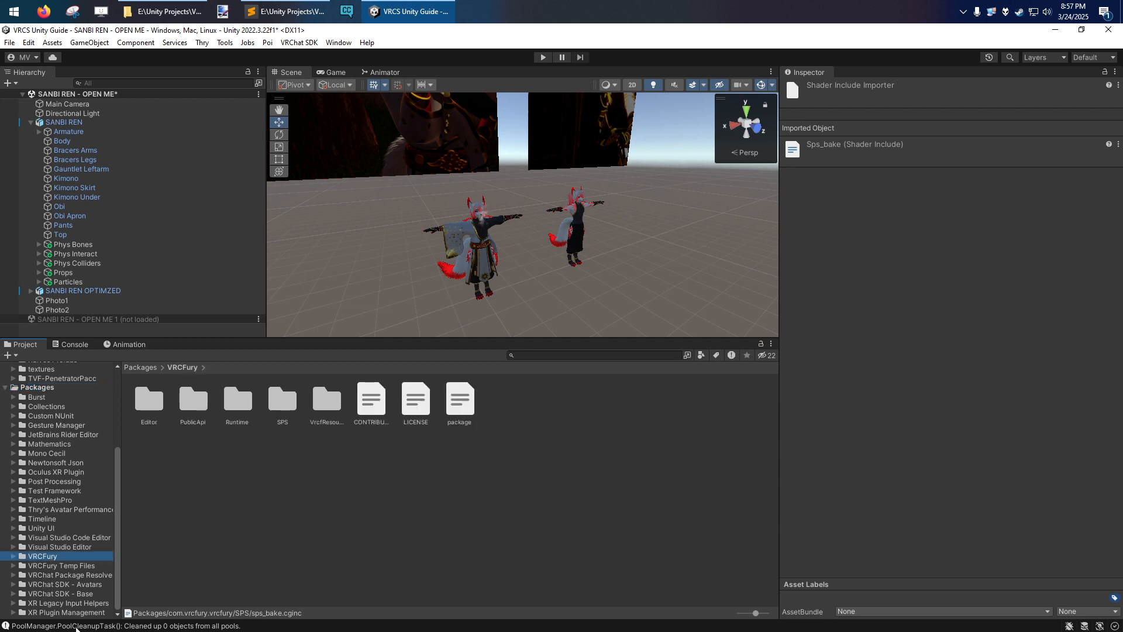
{"action": "left_click", "coordinate": [52, 593]}
{"action": "left_click", "coordinate": [61, 585]}
{"action": "left_click", "coordinate": [64, 575]}
{"action": "left_click", "coordinate": [63, 583]}
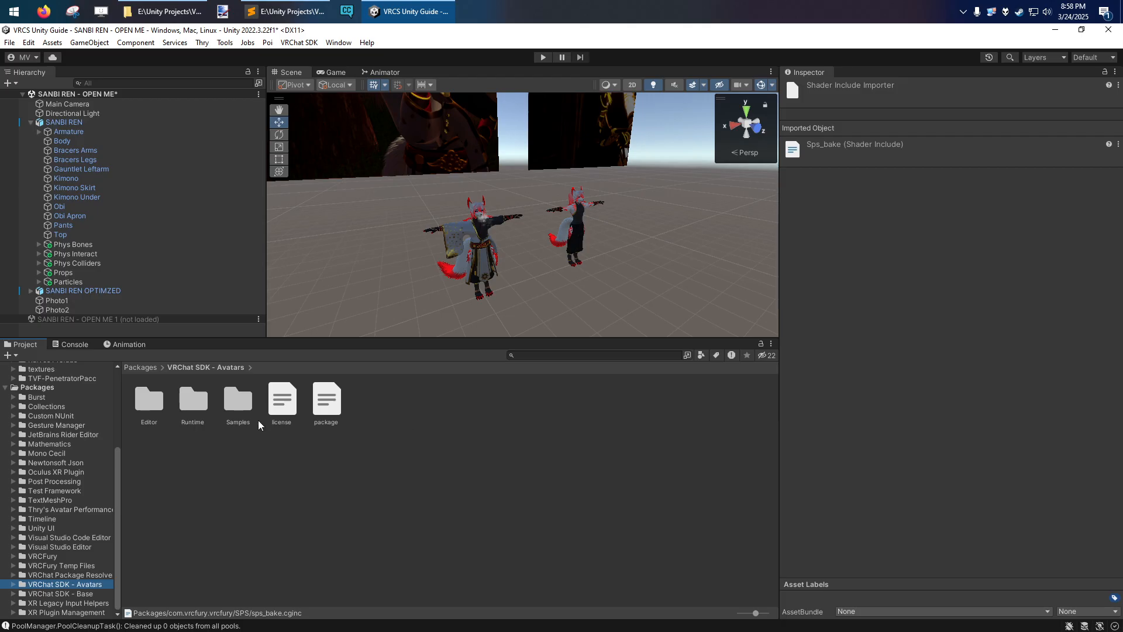
Step: Return from Packages to the Assets root and open its particulas folder
{"action": "scroll", "coordinate": [59, 448], "scroll_direction": "up", "scroll_amount": 3}
{"action": "left_click", "coordinate": [39, 493]}
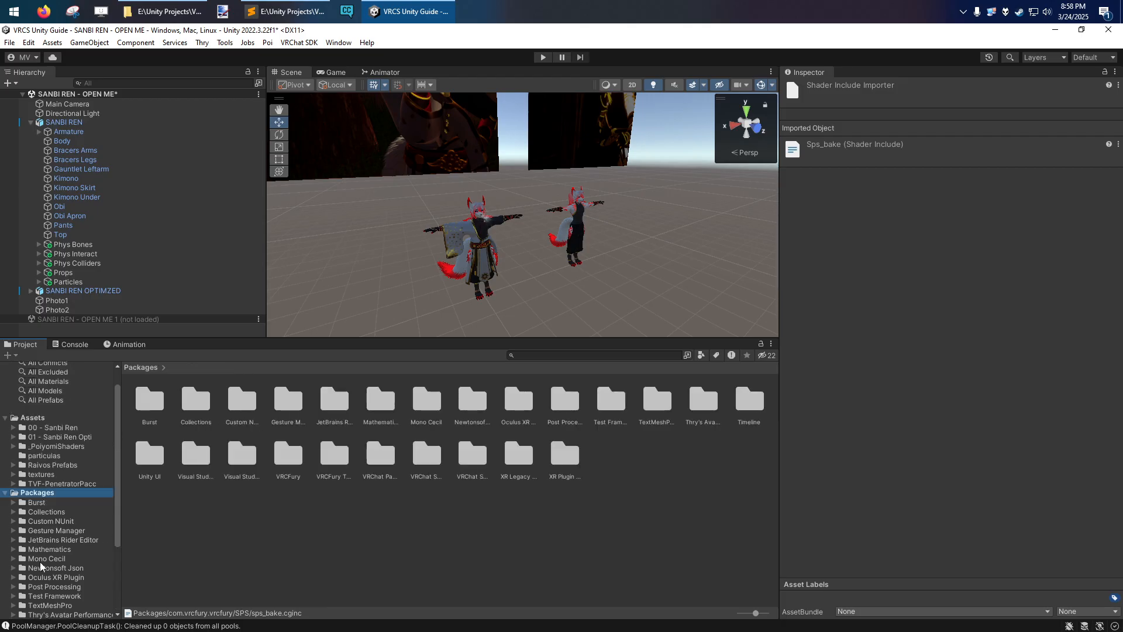
{"action": "left_click", "coordinate": [34, 418]}
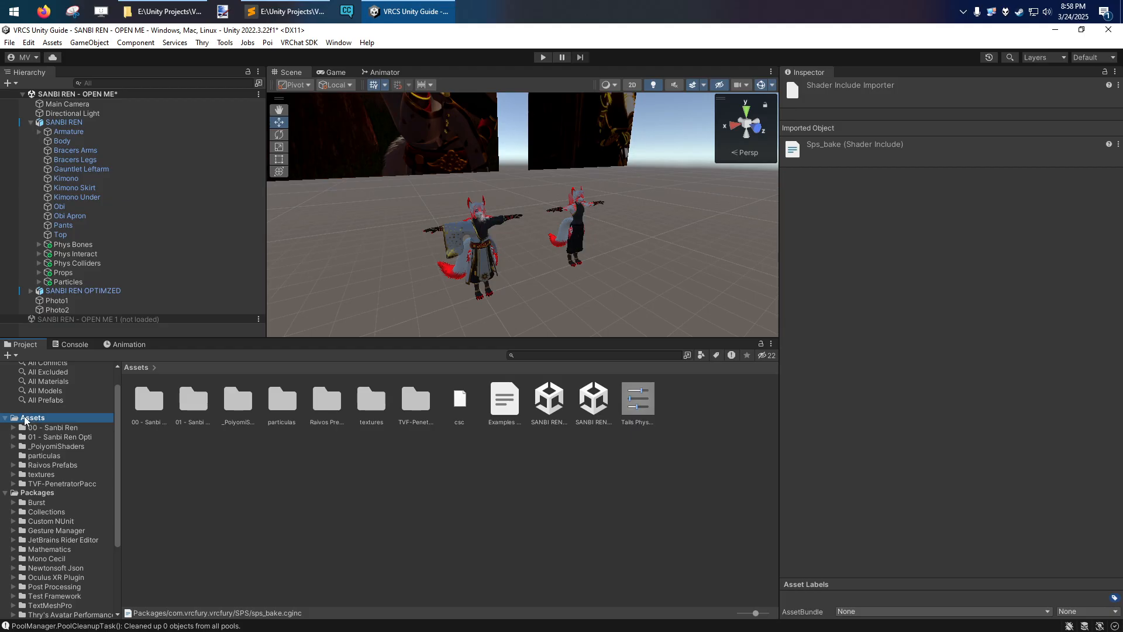
{"action": "left_click", "coordinate": [45, 455]}
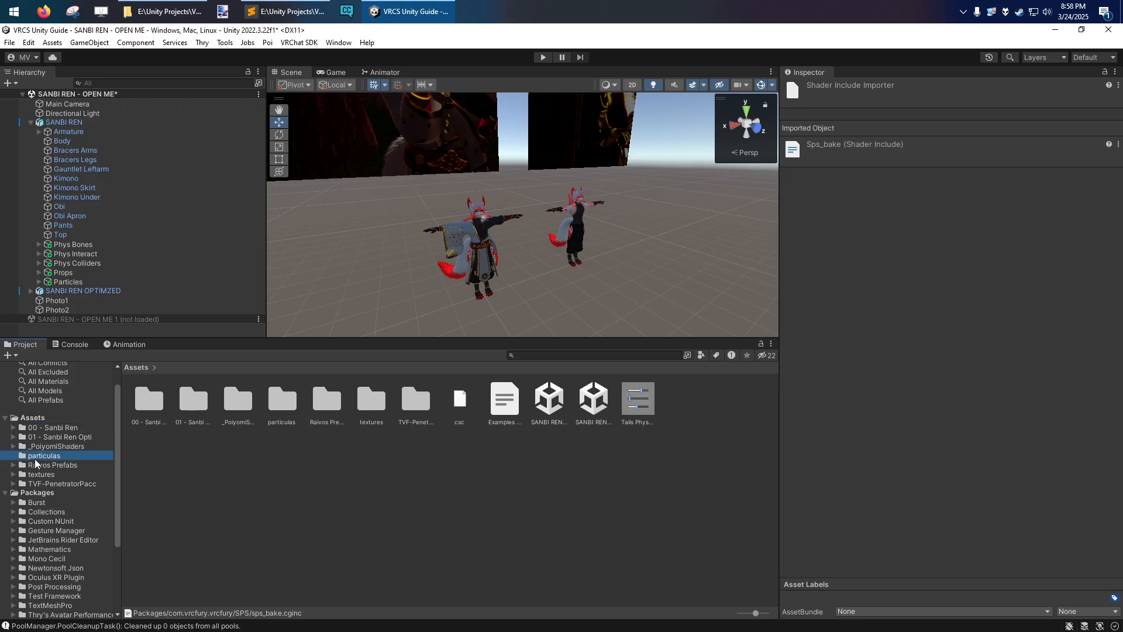
Step: Compare the settings of the sakura texture and the sakura material in the particulas folder
{"action": "left_click", "coordinate": [186, 401]}
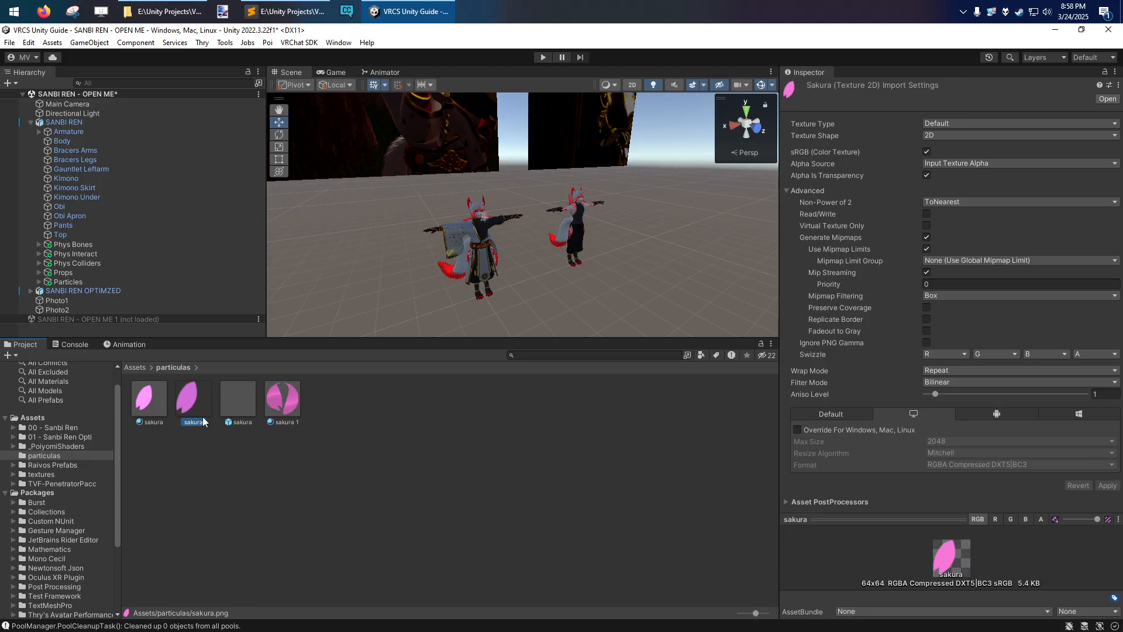
{"action": "left_click", "coordinate": [153, 398]}
{"action": "left_click", "coordinate": [191, 399]}
{"action": "left_click", "coordinate": [146, 401]}
{"action": "left_click", "coordinate": [188, 395]}
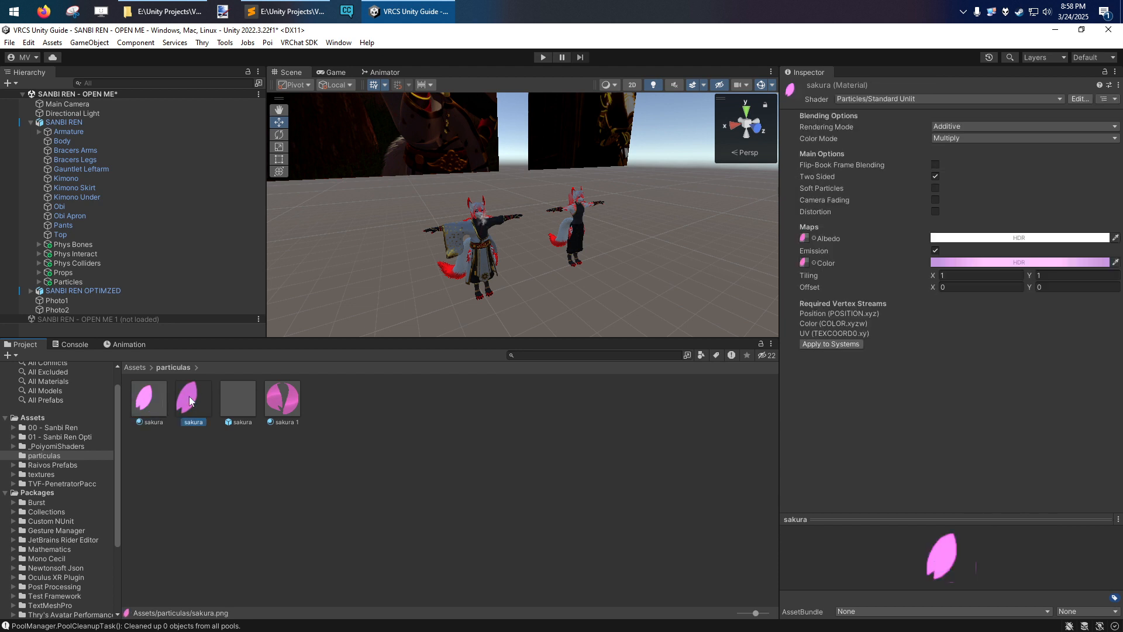
{"action": "left_click", "coordinate": [147, 402]}
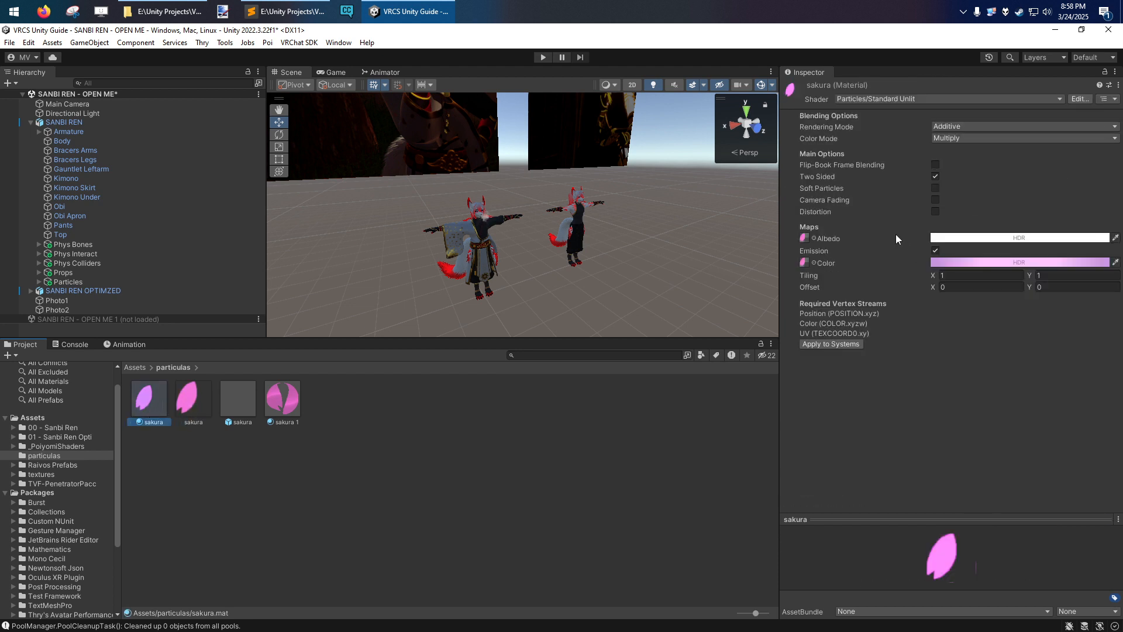
Step: Locate the sakura material's Albedo texture and move that texture from particulas to the Assets root
{"action": "left_click", "coordinate": [804, 238]}
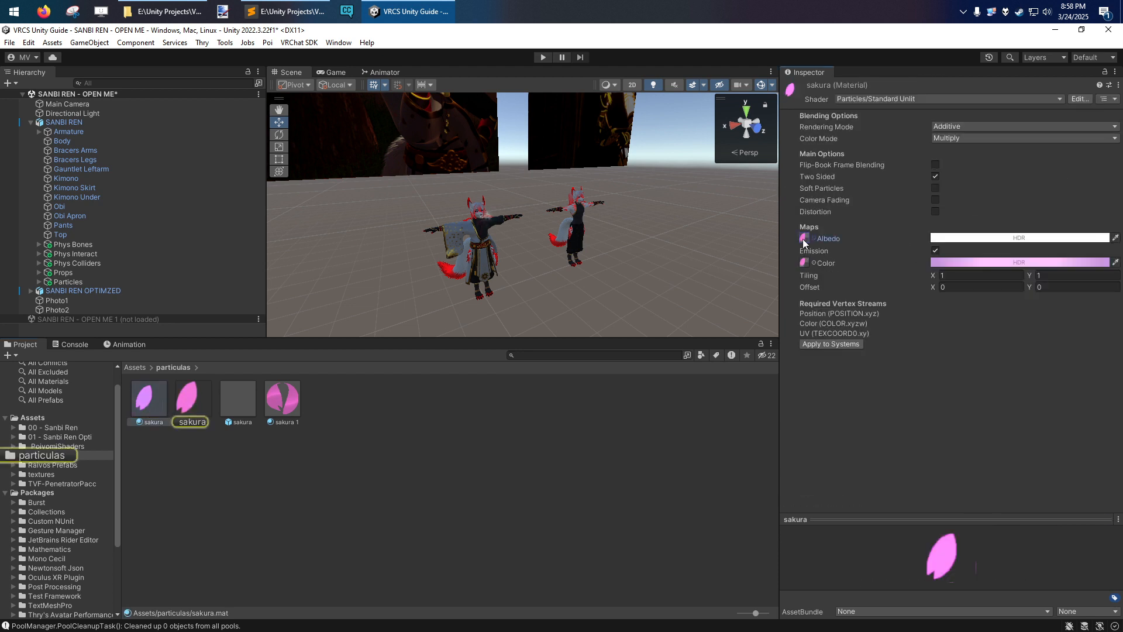
{"action": "left_click", "coordinate": [193, 400]}
{"action": "left_click_drag", "start_coordinate": [195, 407], "coordinate": [35, 422]}
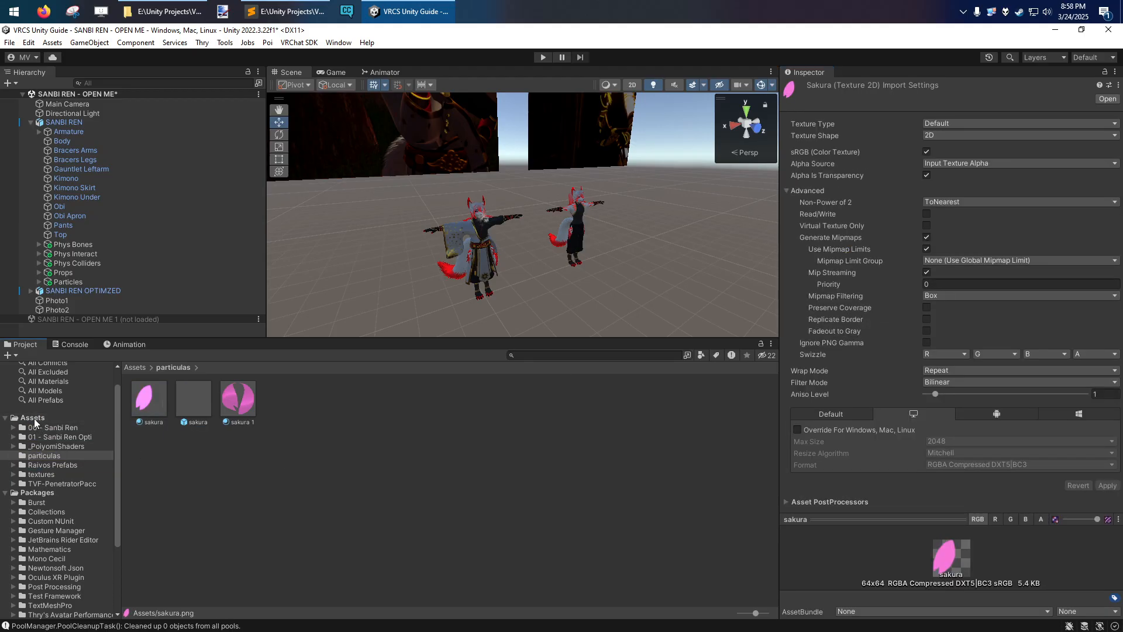
Step: Trace the sakura material's Albedo map to the relocated texture, inspect that texture, and repeat the trace from particulas
{"action": "left_click", "coordinate": [146, 400]}
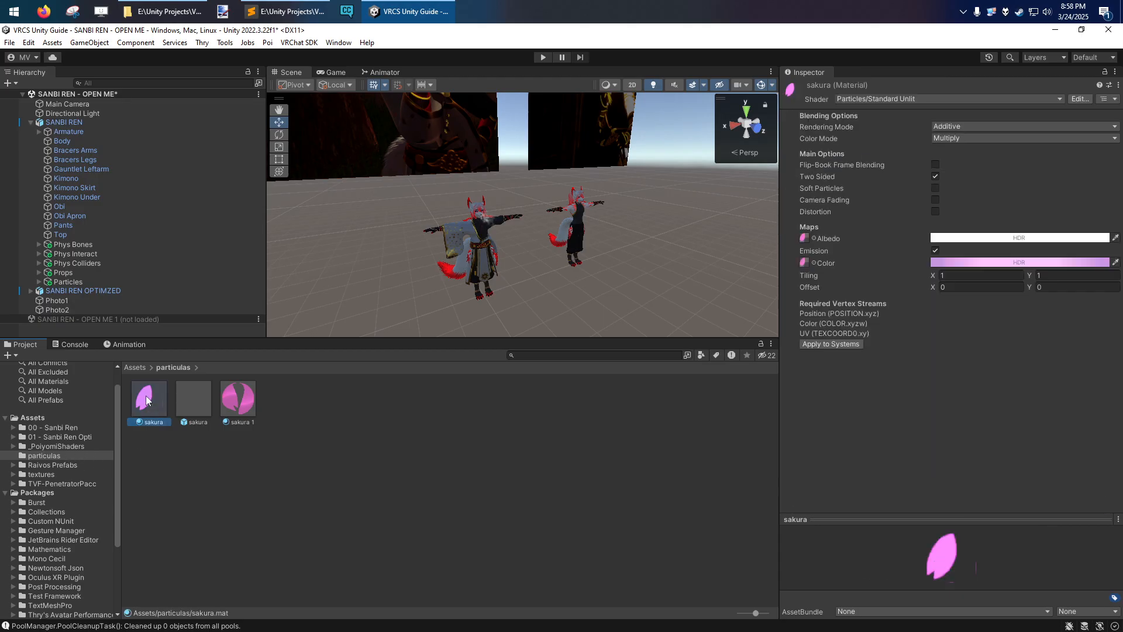
{"action": "left_click", "coordinate": [805, 239]}
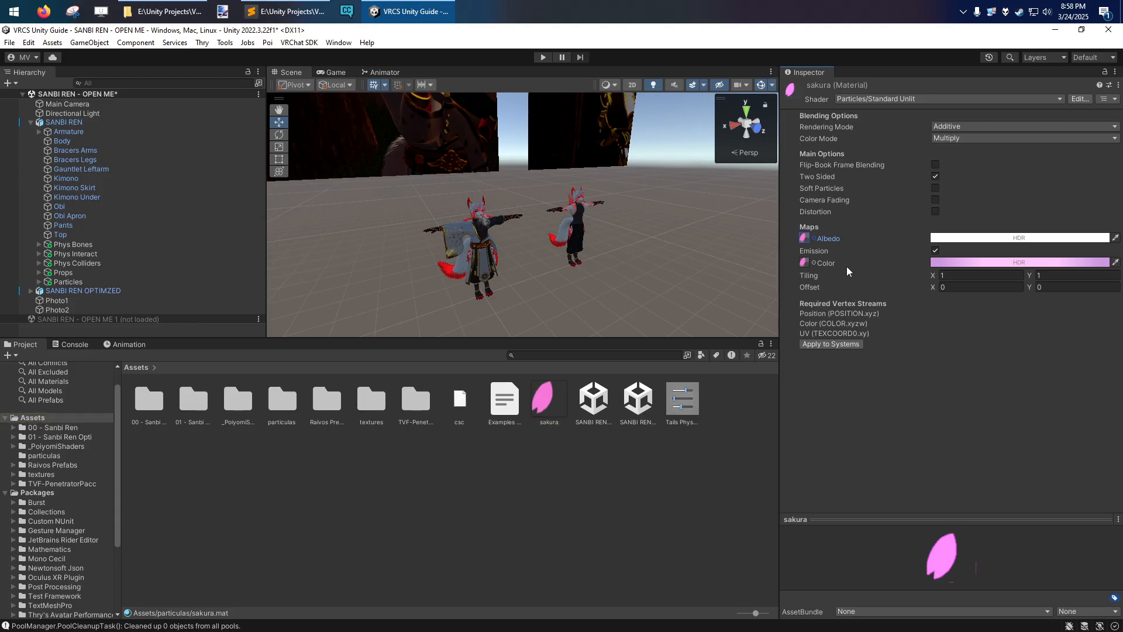
{"action": "left_click", "coordinate": [543, 399]}
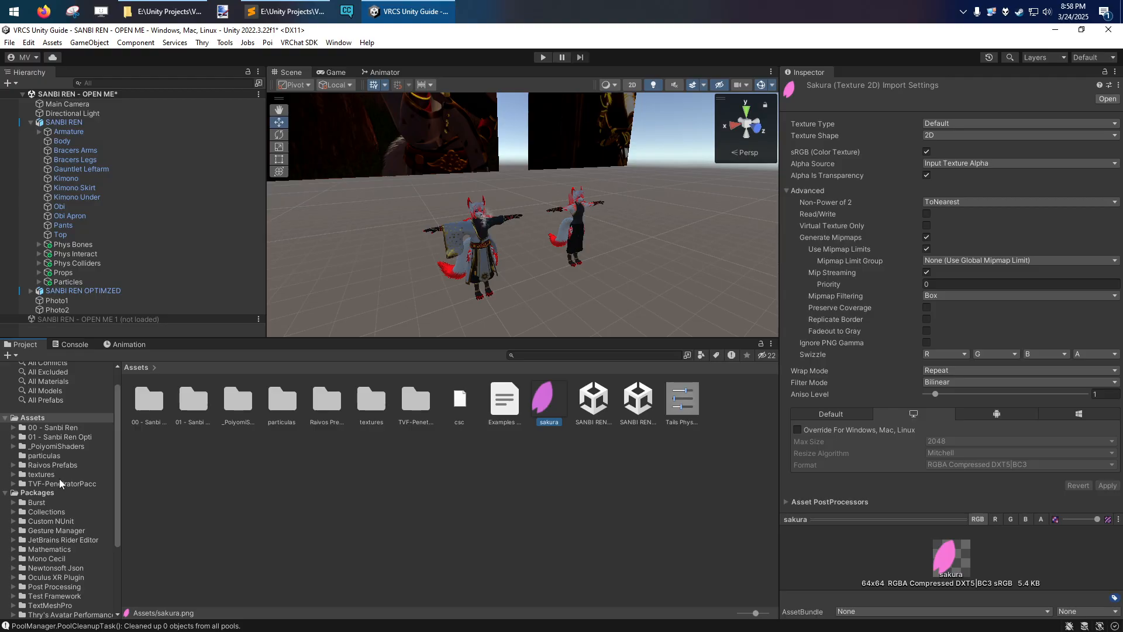
{"action": "left_click", "coordinate": [39, 456]}
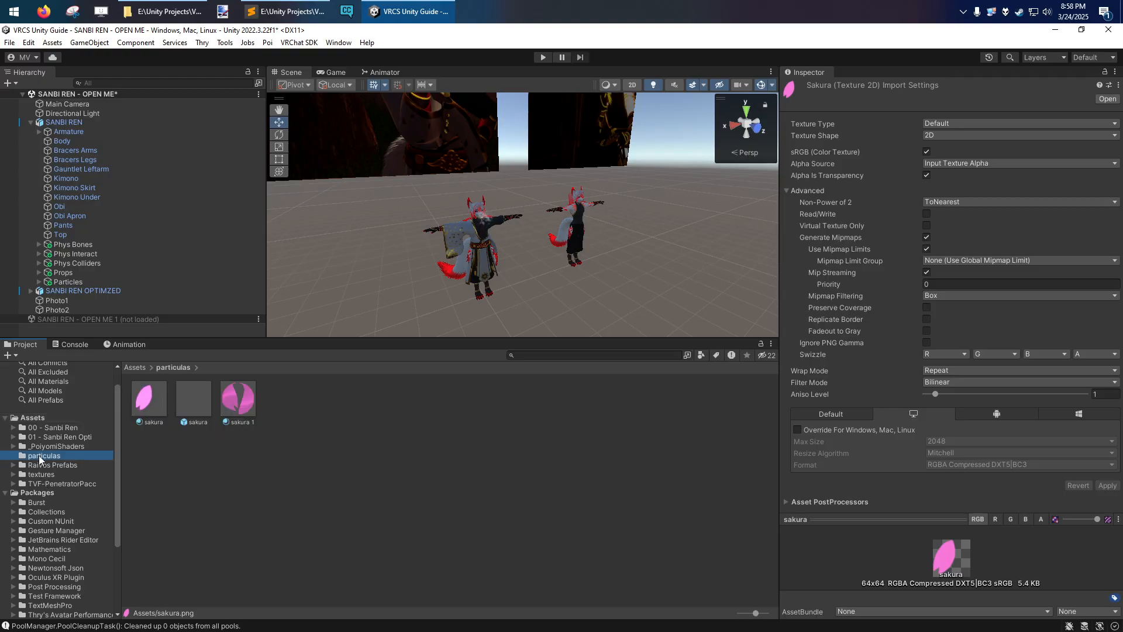
{"action": "left_click", "coordinate": [147, 399]}
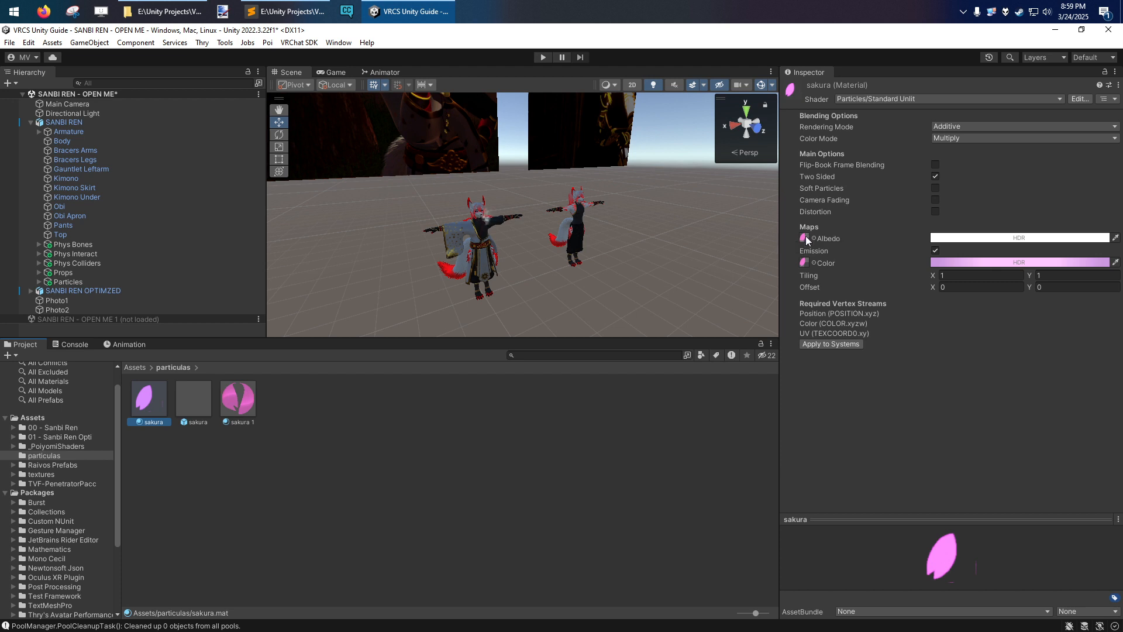
{"action": "left_click", "coordinate": [806, 236]}
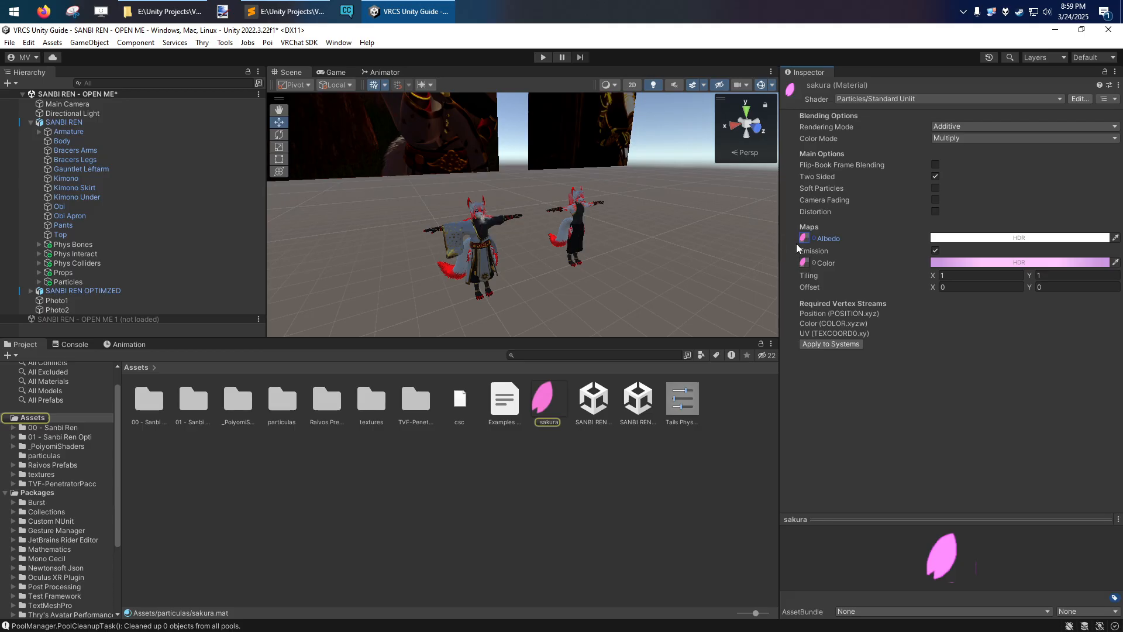
Step: Move the sakura texture back into particulas, locate it through the sakura material's Albedo map, and clear the selection
{"action": "left_click", "coordinate": [42, 457]}
{"action": "left_click", "coordinate": [185, 399]}
{"action": "left_click", "coordinate": [150, 401]}
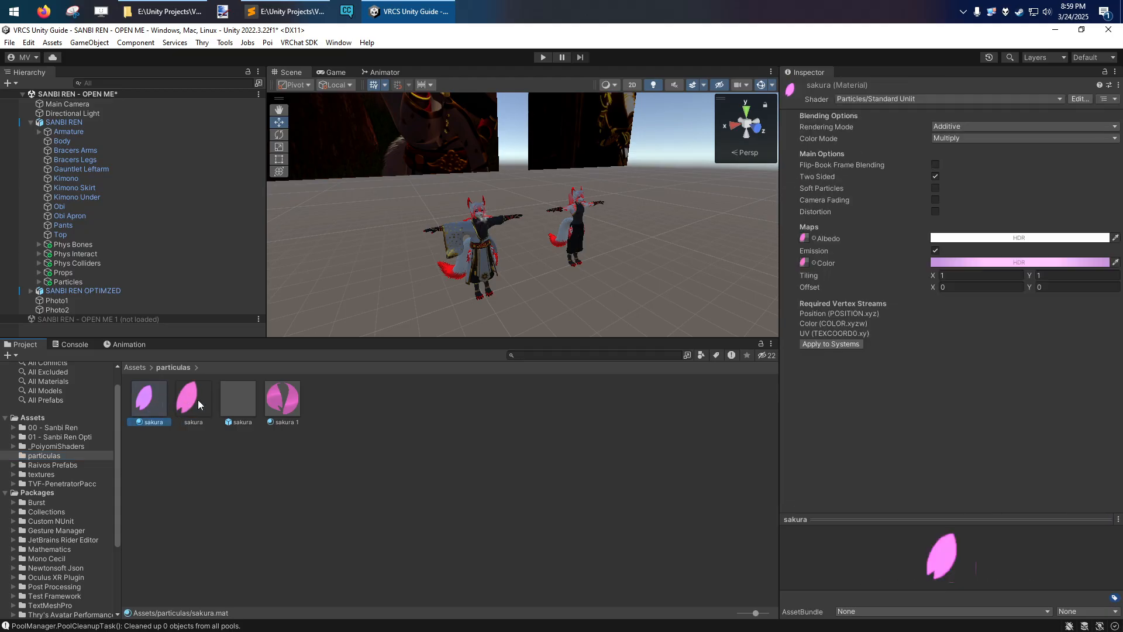
{"action": "left_click", "coordinate": [804, 239]}
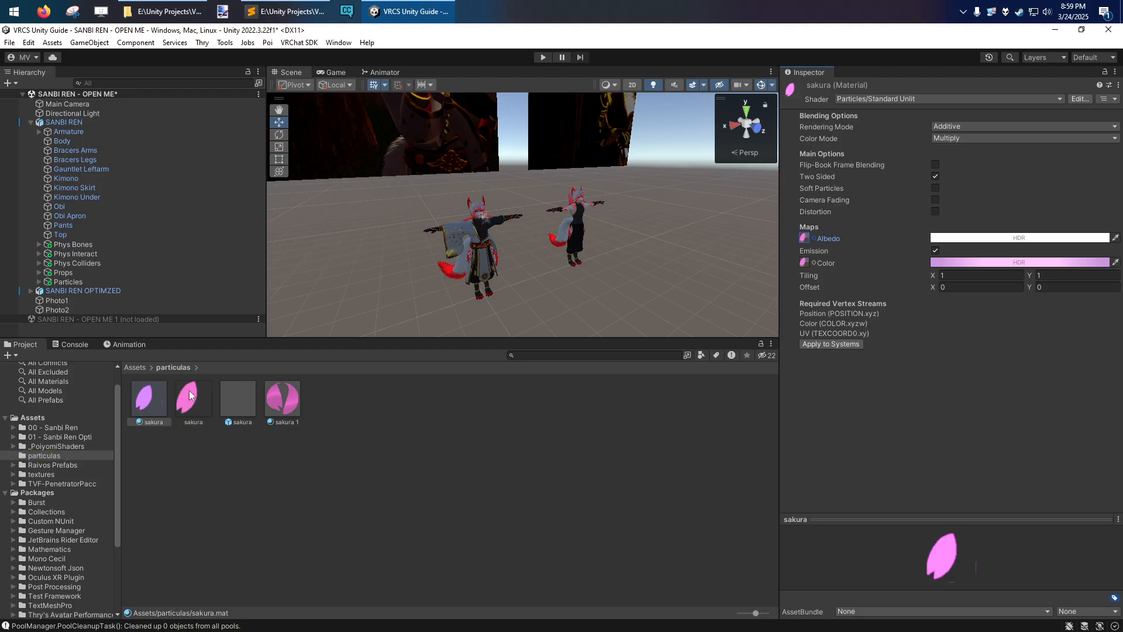
{"action": "left_click", "coordinate": [219, 468]}
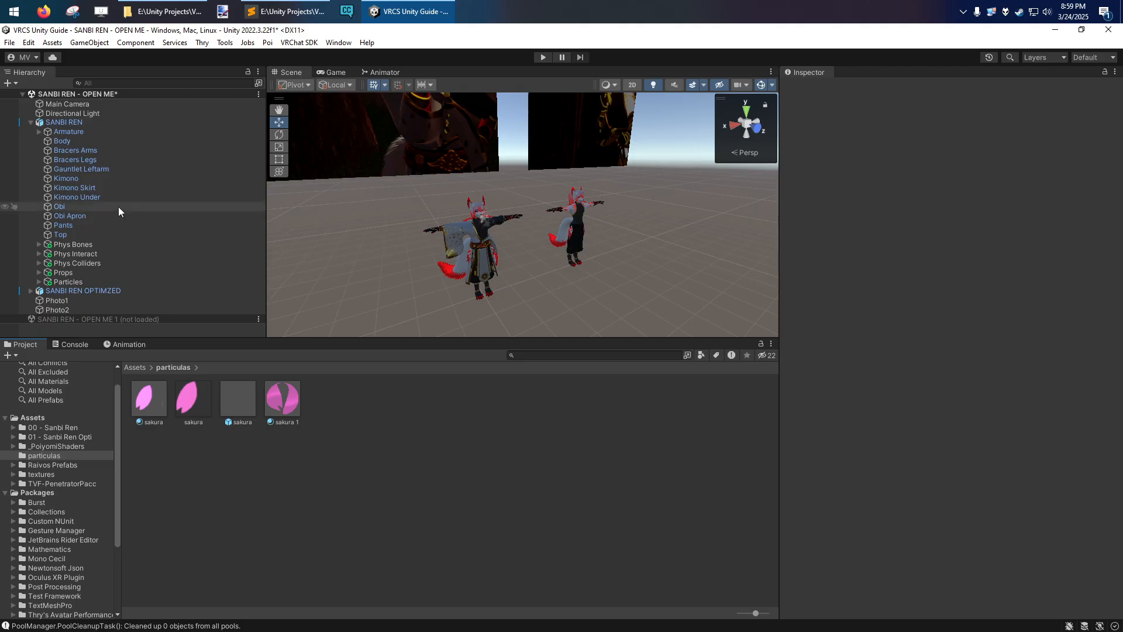
Step: Select SANBI REN's Body mesh and locate its Hips root bone and its Element 0 Body material
{"action": "left_click", "coordinate": [72, 134]}
{"action": "left_click", "coordinate": [71, 143]}
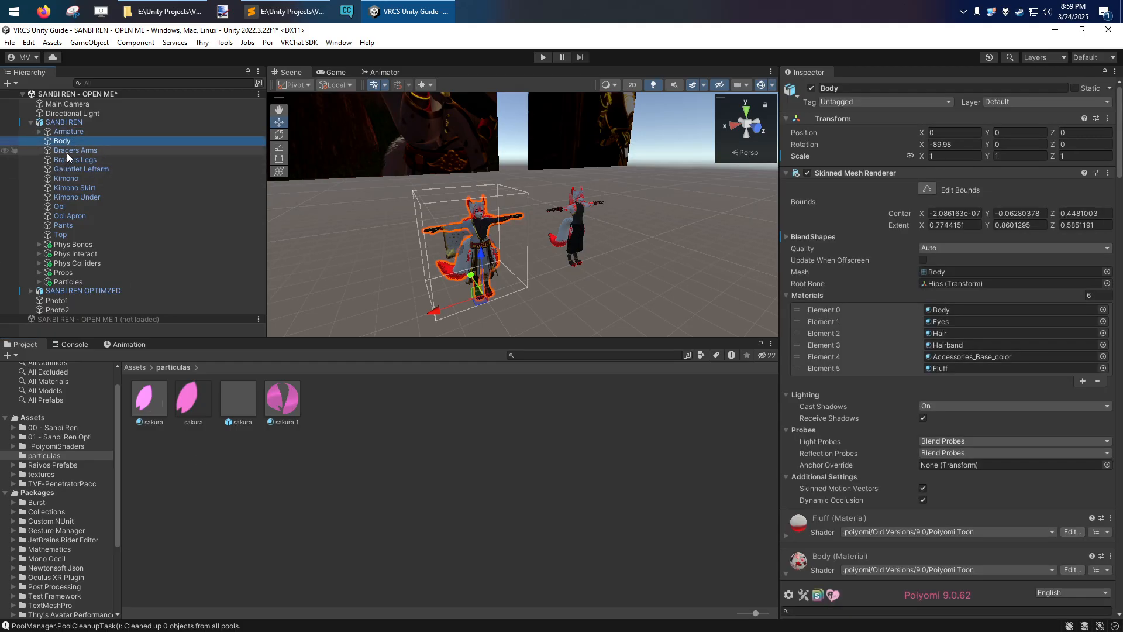
{"action": "left_click", "coordinate": [67, 150]}
{"action": "left_click", "coordinate": [65, 142]}
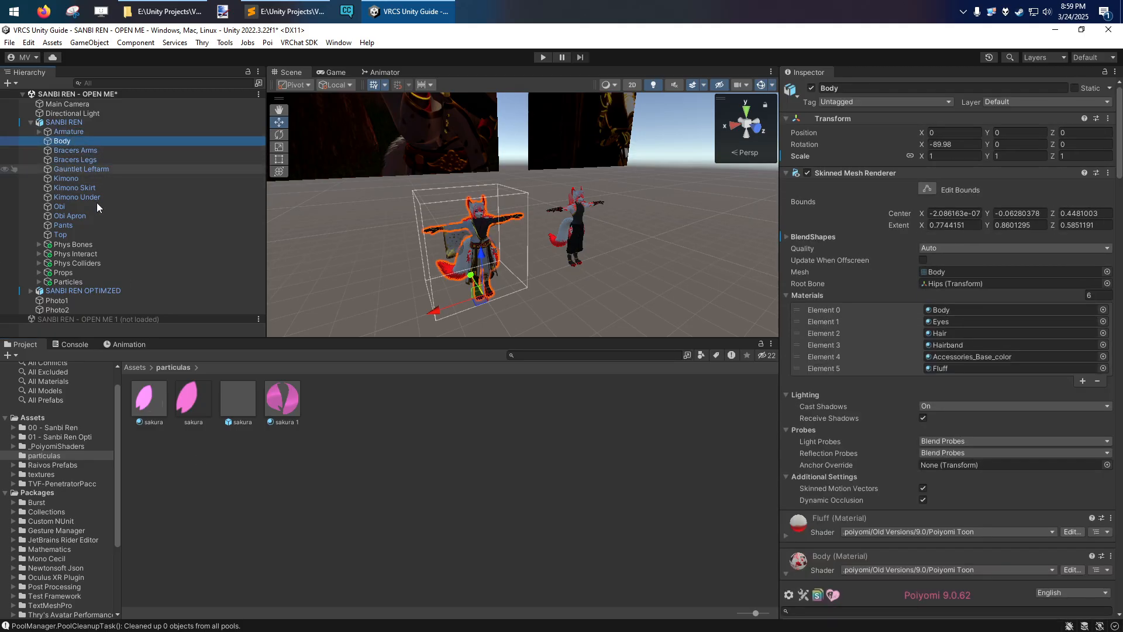
{"action": "left_click", "coordinate": [941, 284]}
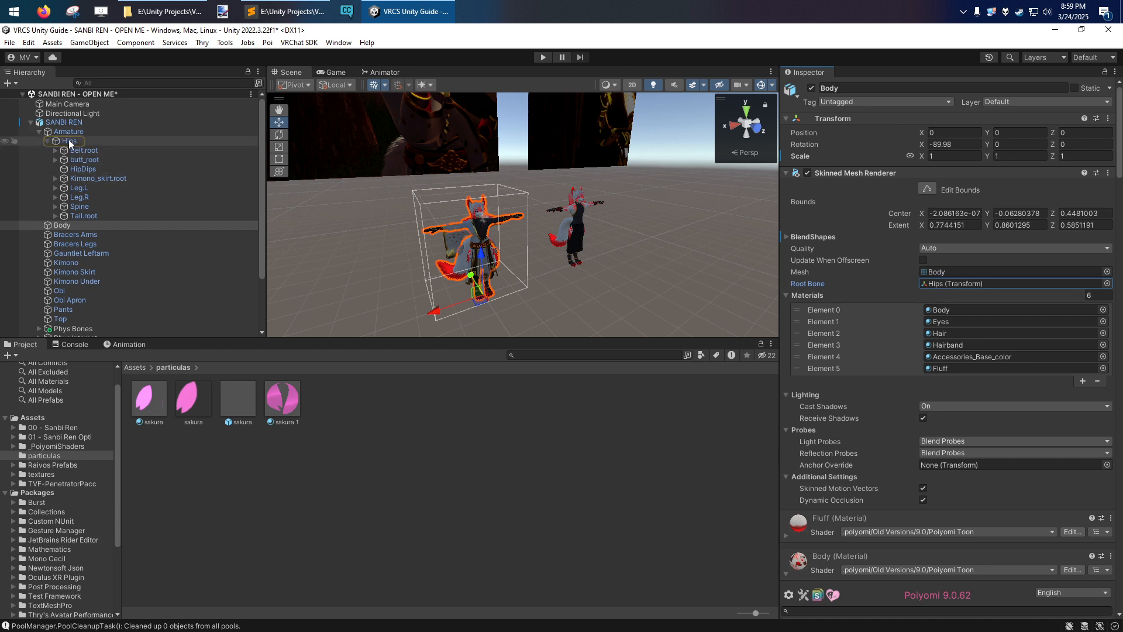
{"action": "left_click", "coordinate": [940, 312]}
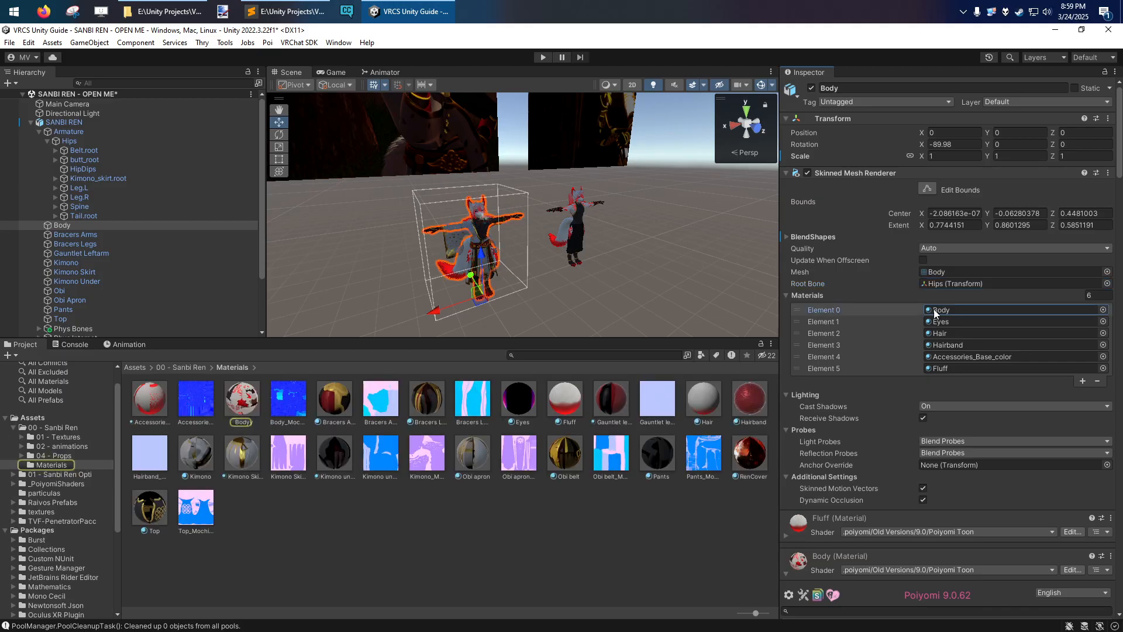
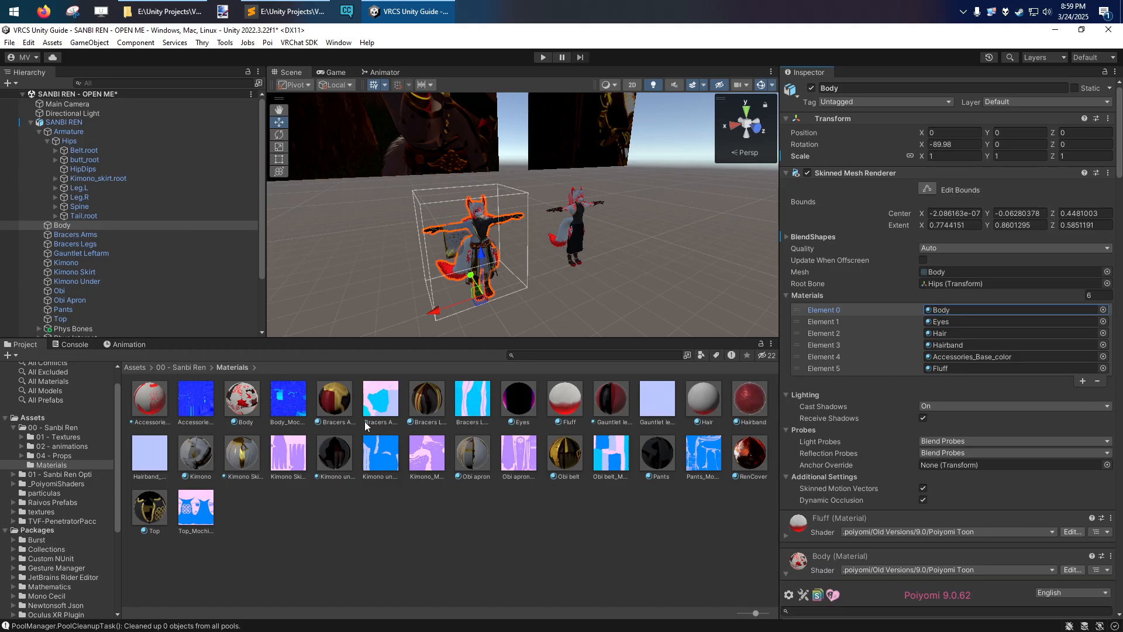
Step: Examine the shader settings of the Body material on SANBI REN's Body mesh and view both avatars in the scene
{"action": "scroll", "coordinate": [918, 440], "scroll_direction": "down", "scroll_amount": 7}
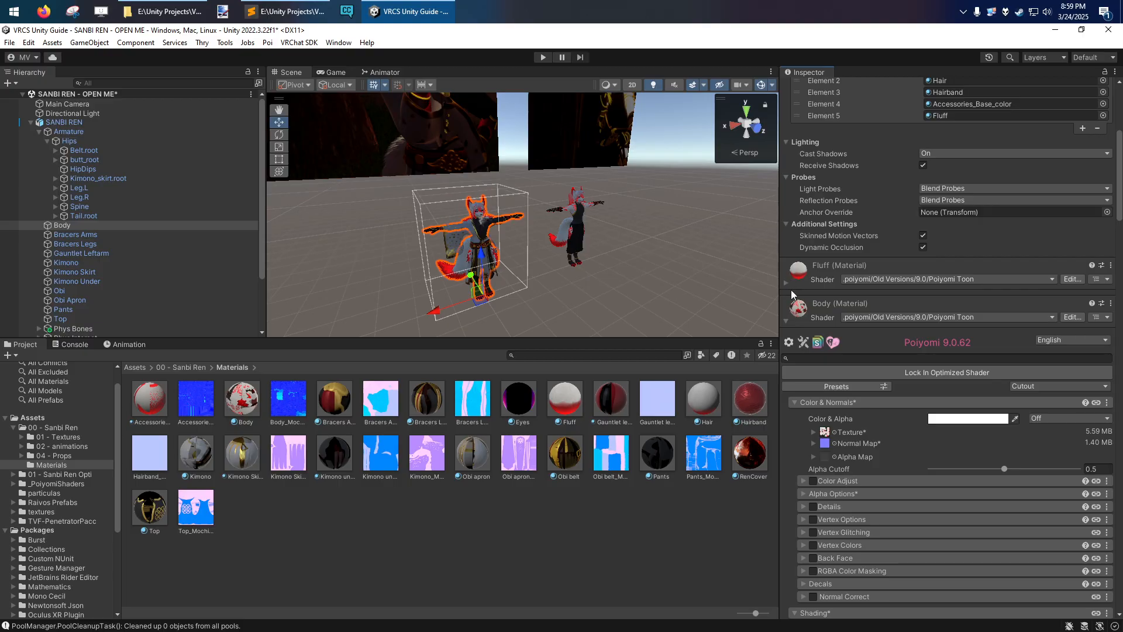
{"action": "scroll", "coordinate": [824, 331], "scroll_direction": "down", "scroll_amount": 4}
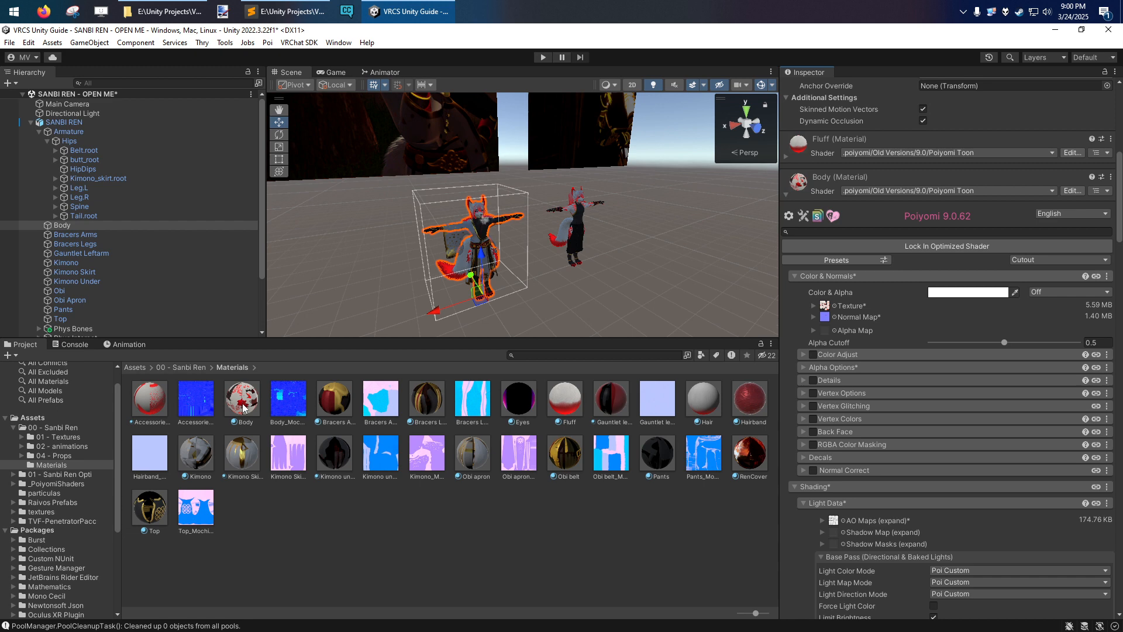
{"action": "right_click_drag", "start_coordinate": [606, 188], "coordinate": [431, 173]}
{"action": "key", "text": "w"}
{"action": "key", "text": "d"}
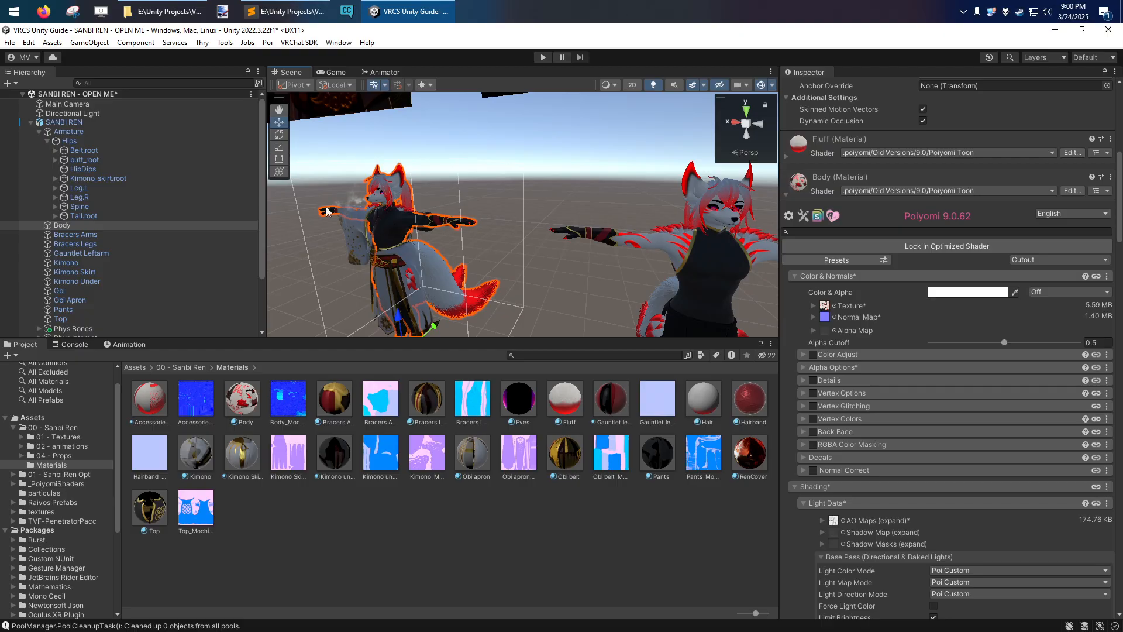
Step: Select the Body mesh of SANBI REN OPTIMZED and locate its Element 0 Body material in the project
{"action": "left_click", "coordinate": [40, 132]}
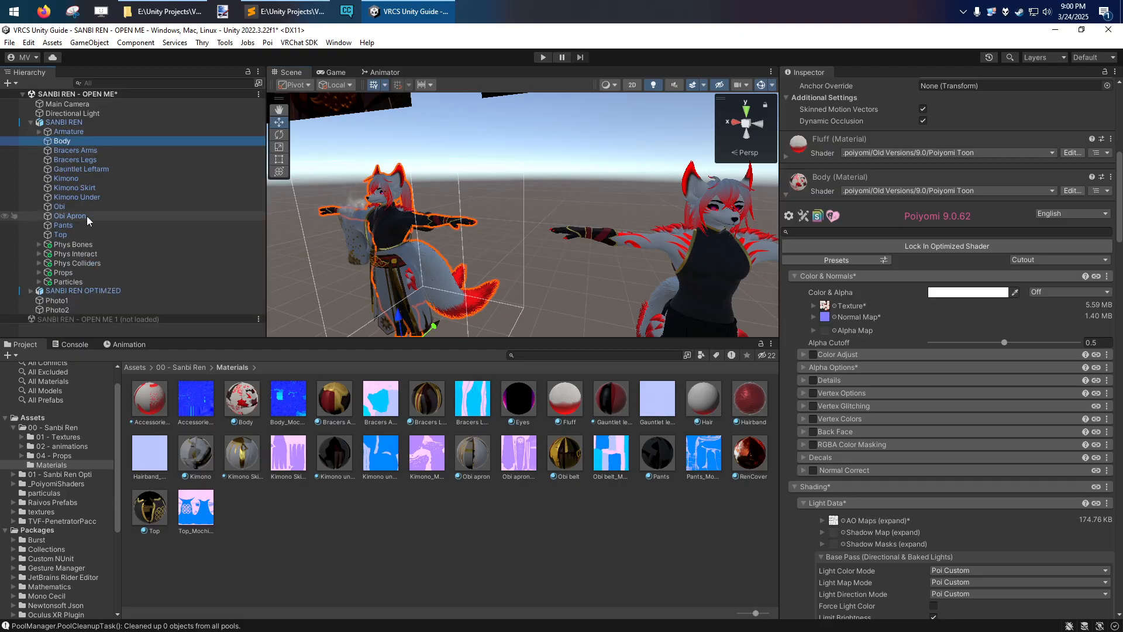
{"action": "left_click", "coordinate": [30, 291]}
{"action": "scroll", "coordinate": [74, 222], "scroll_direction": "down", "scroll_amount": 5}
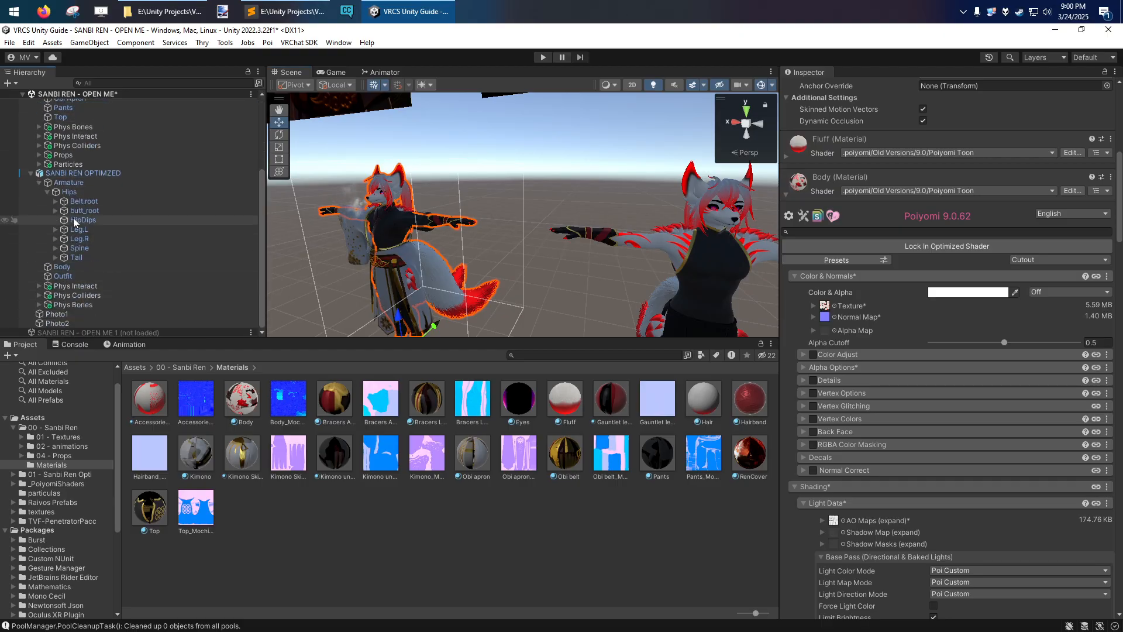
{"action": "left_click", "coordinate": [39, 182]}
{"action": "left_click", "coordinate": [61, 267]}
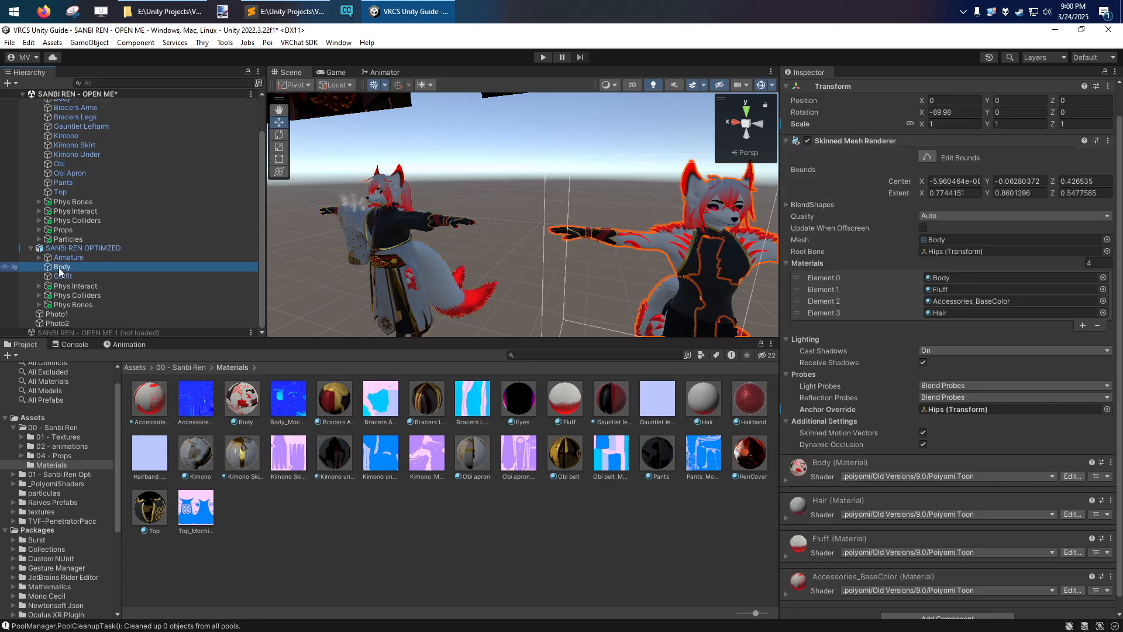
{"action": "left_click", "coordinate": [939, 279]}
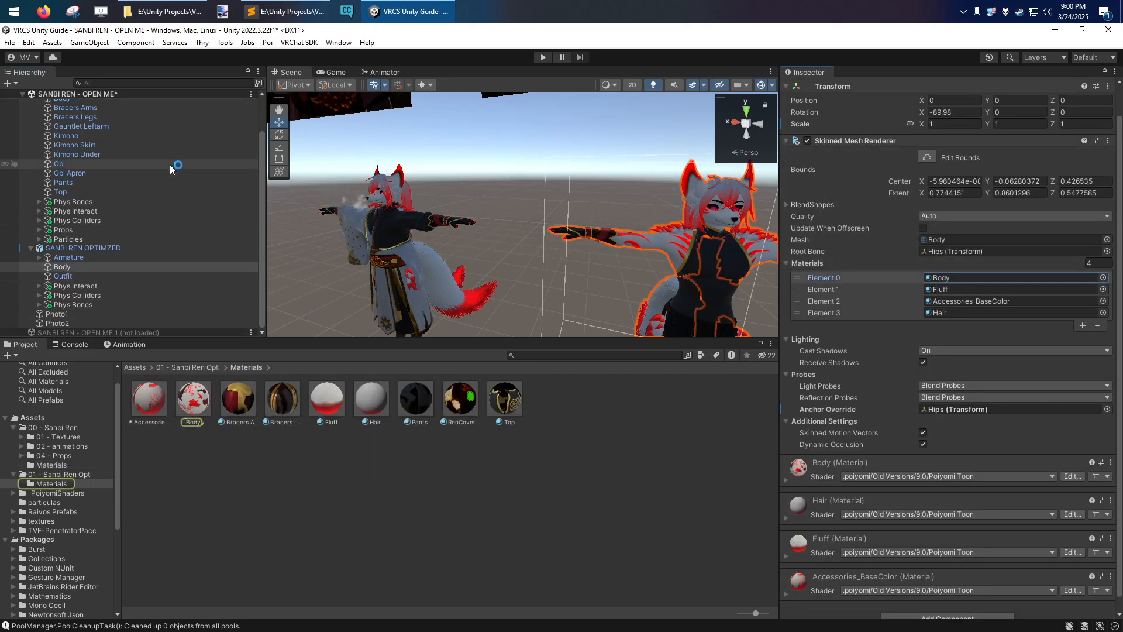
Step: Return to SANBI REN's Body mesh and locate its Element 0 Body material in the project for comparison
{"action": "scroll", "coordinate": [80, 127], "scroll_direction": "up", "scroll_amount": 3}
{"action": "left_click", "coordinate": [58, 141]}
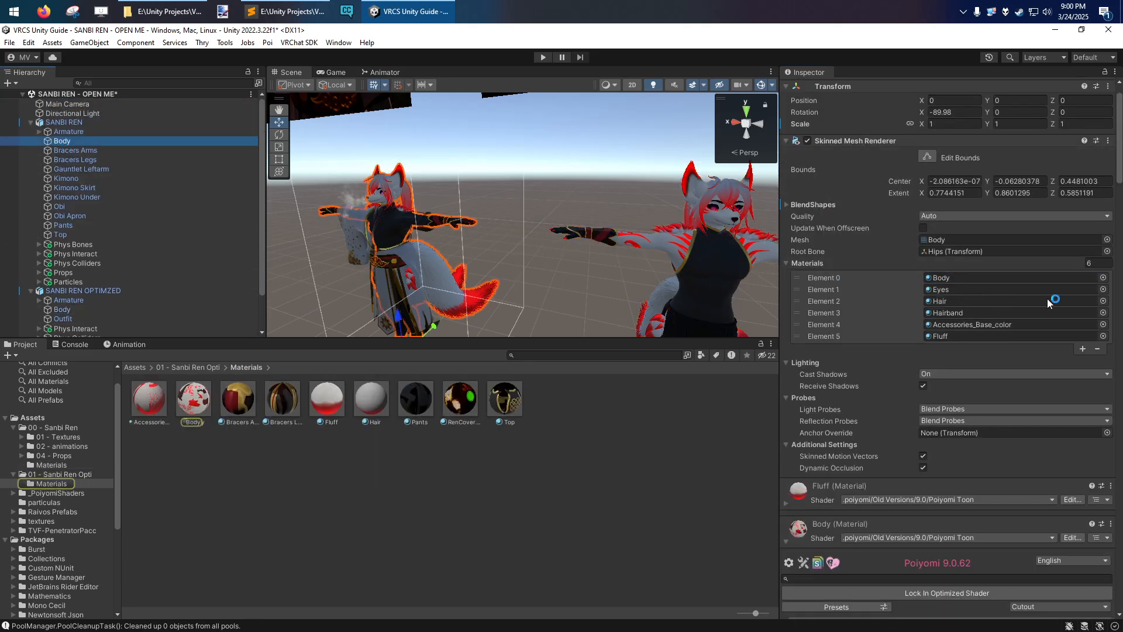
{"action": "left_click", "coordinate": [1029, 278]}
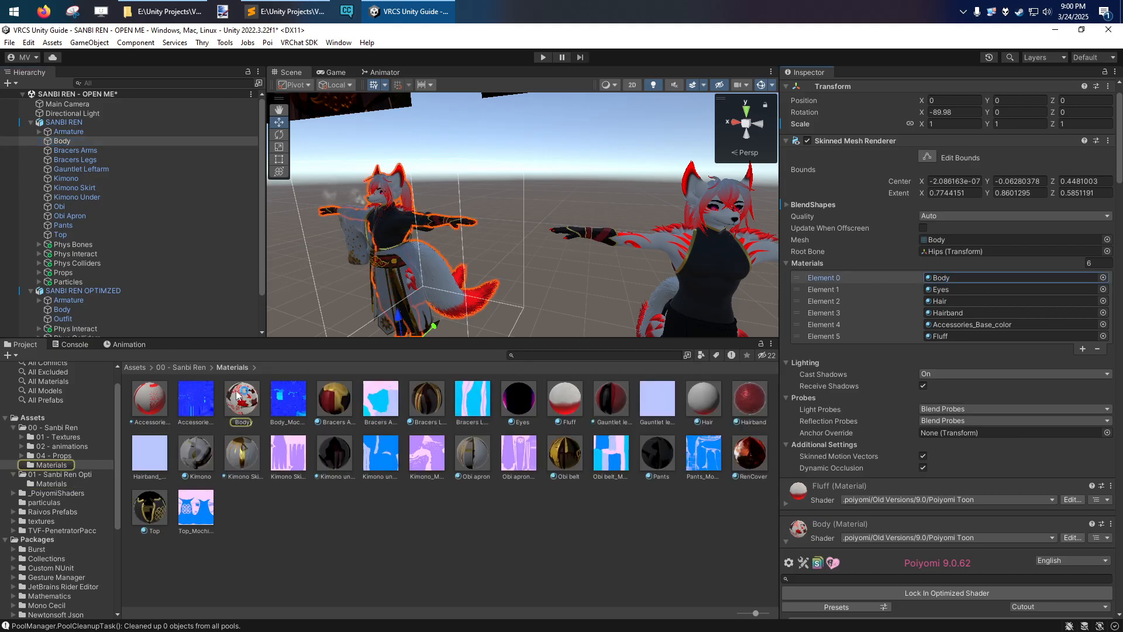
Step: Assign the Body material from 00 - Sanbi Ren to Element 0 of SANBI REN OPTIMZED's Body mesh and locate it
{"action": "left_click", "coordinate": [63, 310]}
{"action": "left_click_drag", "start_coordinate": [816, 344], "coordinate": [943, 279]}
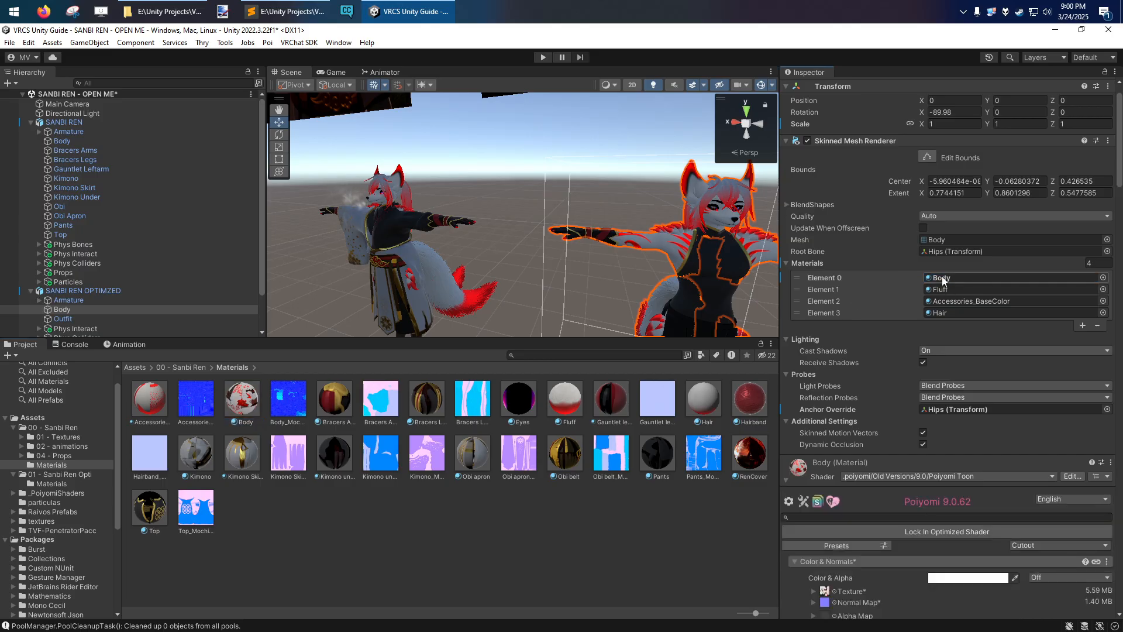
{"action": "left_click", "coordinate": [941, 278]}
Step: Set the Color & Alpha of the Body material on SANBI REN's Body mesh to red and view both avatars
{"action": "left_click", "coordinate": [72, 142]}
{"action": "right_click_drag", "start_coordinate": [458, 251], "coordinate": [463, 251]}
{"action": "left_click", "coordinate": [948, 277]}
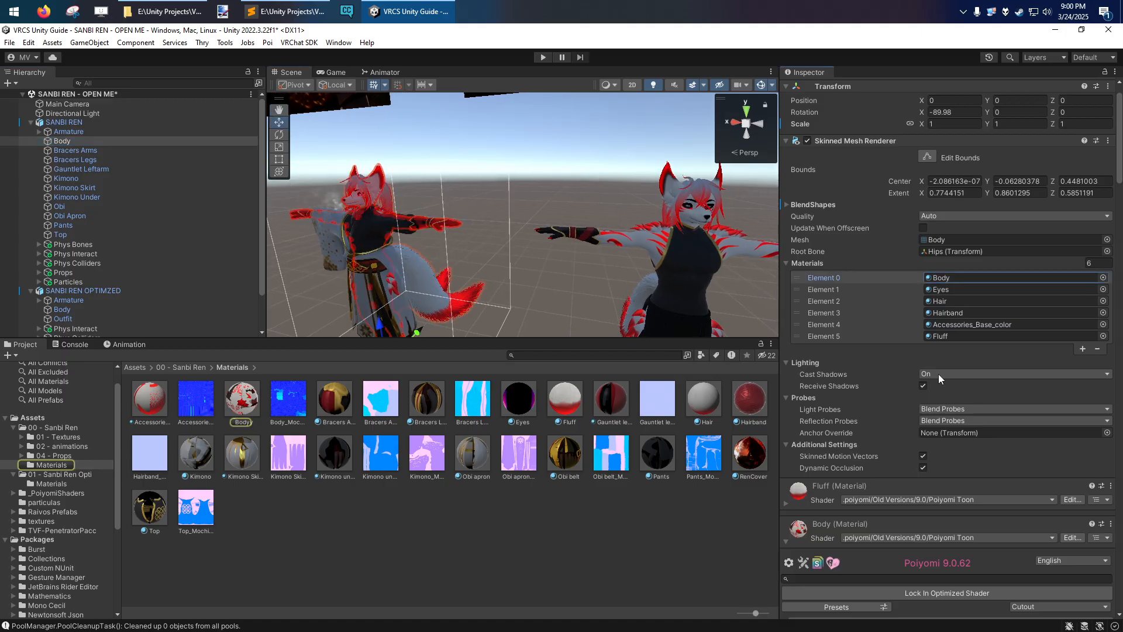
{"action": "scroll", "coordinate": [945, 338], "scroll_direction": "down", "scroll_amount": 5}
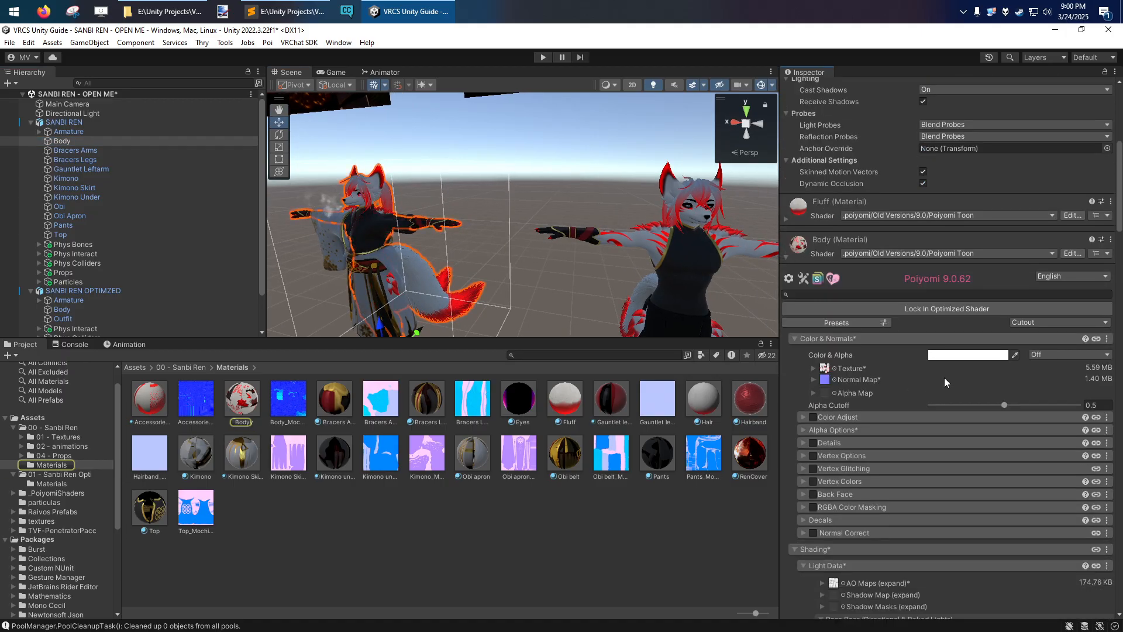
{"action": "left_click", "coordinate": [959, 354]}
{"action": "left_click_drag", "start_coordinate": [1006, 416], "coordinate": [1090, 367]}
{"action": "mouse_move", "coordinate": [413, 276]}
{"action": "right_mouse_down"}
{"action": "mouse_move", "coordinate": [519, 265]}
{"action": "mouse_move", "coordinate": [432, 267]}
{"action": "right_mouse_up"}
{"action": "key", "text": "w"}
{"action": "key", "text": "a"}
{"action": "key", "text": "s"}
{"action": "key", "text": "d"}
{"action": "key", "text": "s"}
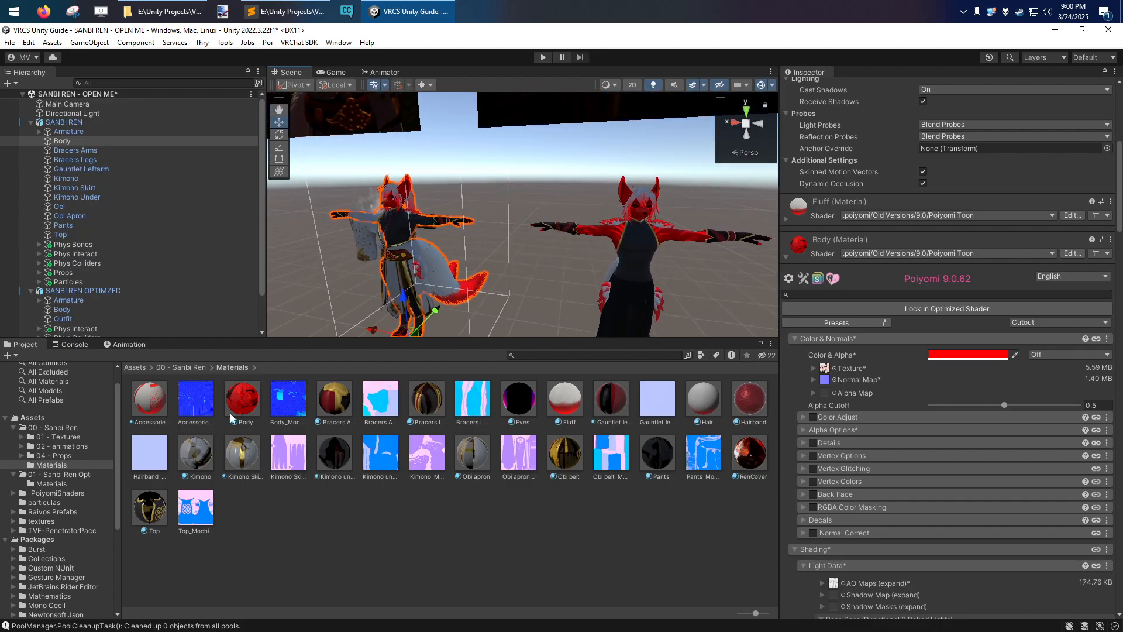
Step: Inspect the shared Body material asset, SANBI REN's Body mesh and the SANBI REN OPTIMZED avatar
{"action": "left_click", "coordinate": [248, 399]}
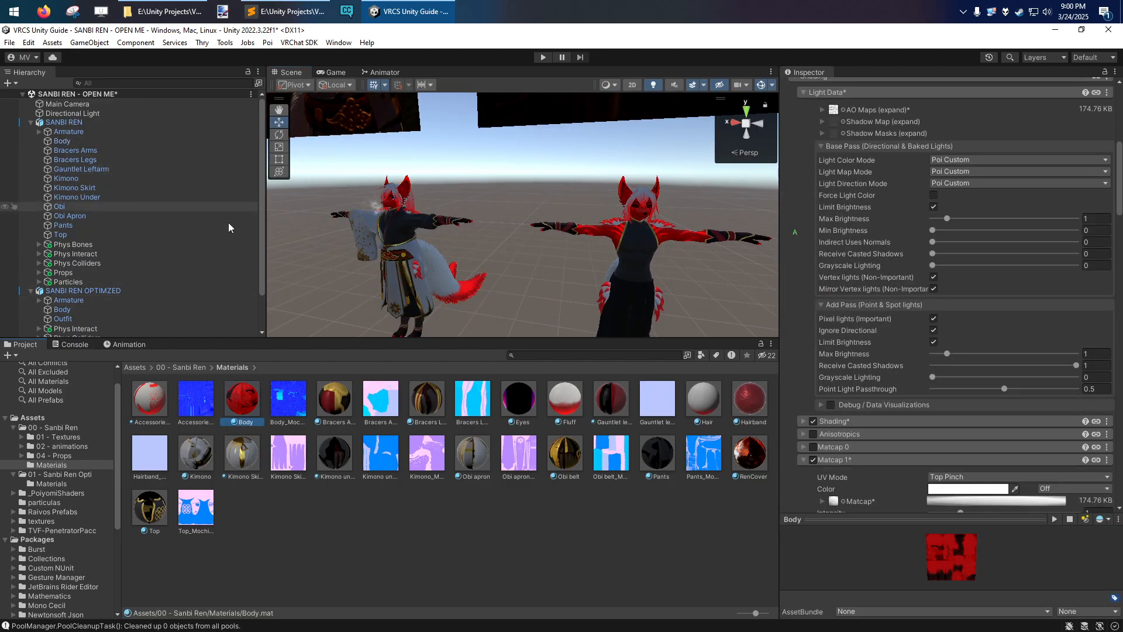
{"action": "left_click", "coordinate": [64, 140]}
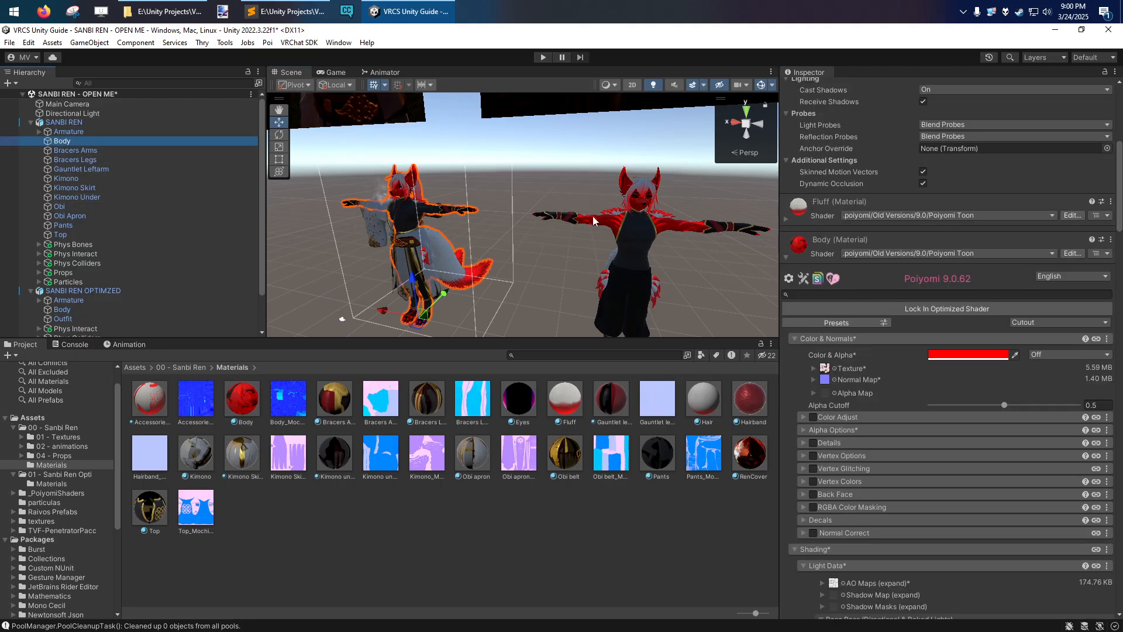
{"action": "middle_click_drag", "start_coordinate": [375, 222], "coordinate": [362, 220]}
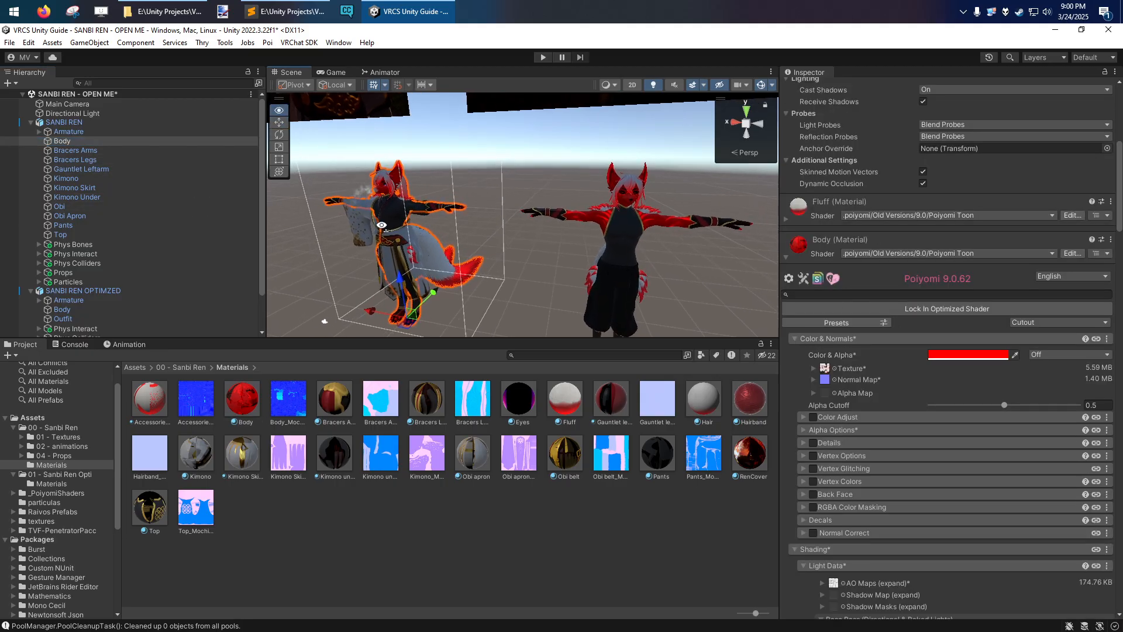
{"action": "scroll", "coordinate": [611, 218], "scroll_direction": "up", "scroll_amount": 1}
{"action": "left_click", "coordinate": [592, 227]}
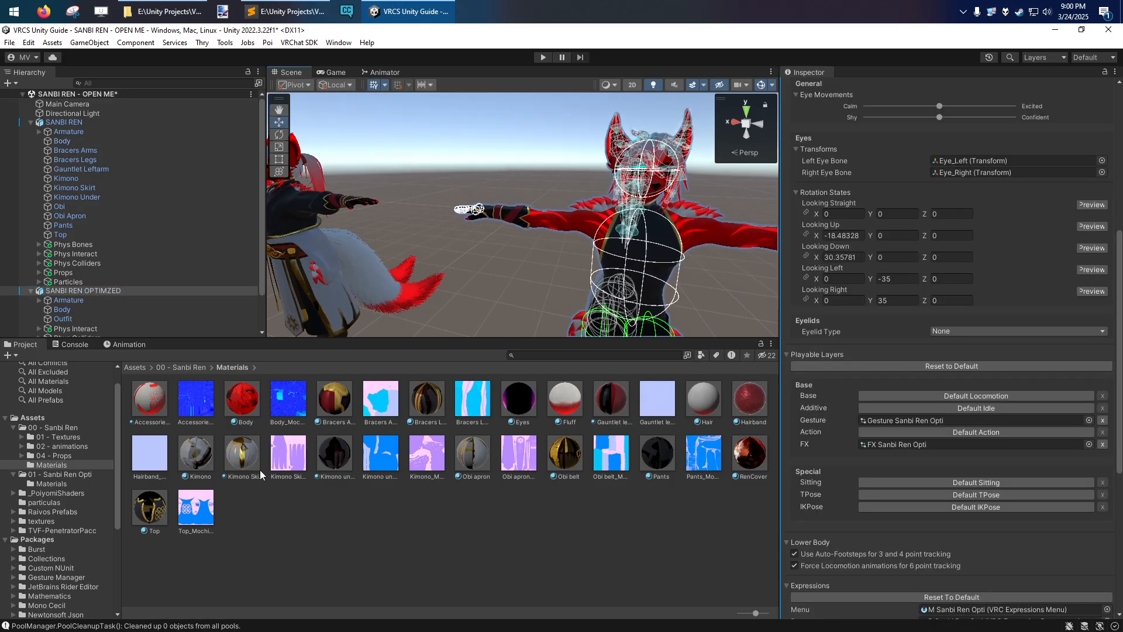
{"action": "left_click", "coordinate": [249, 405]}
Step: Undo the red tint on the Body material and the material swap on SANBI REN OPTIMZED's Body mesh
{"action": "left_click", "coordinate": [415, 276]}
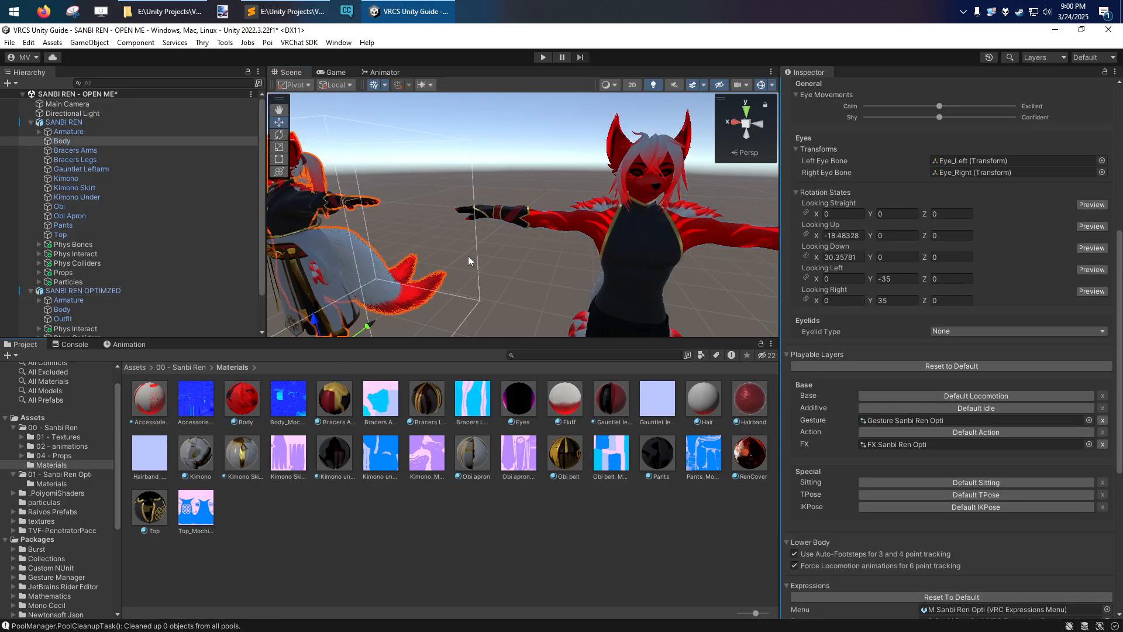
{"action": "left_click", "coordinate": [468, 255]}
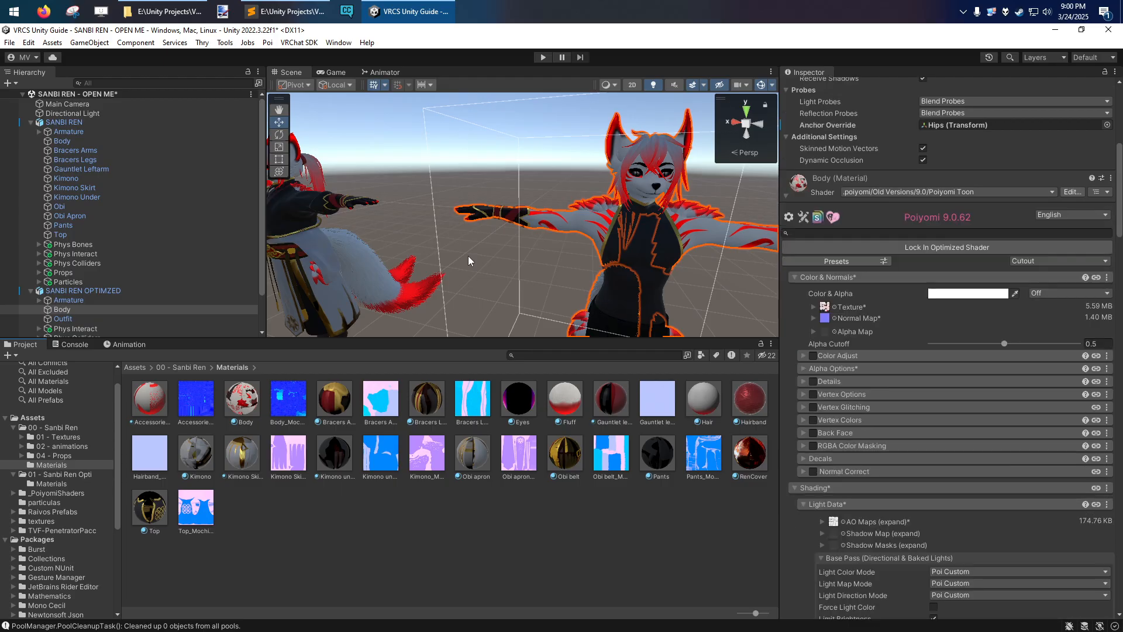
{"action": "scroll", "coordinate": [534, 216], "scroll_direction": "down", "scroll_amount": 5}
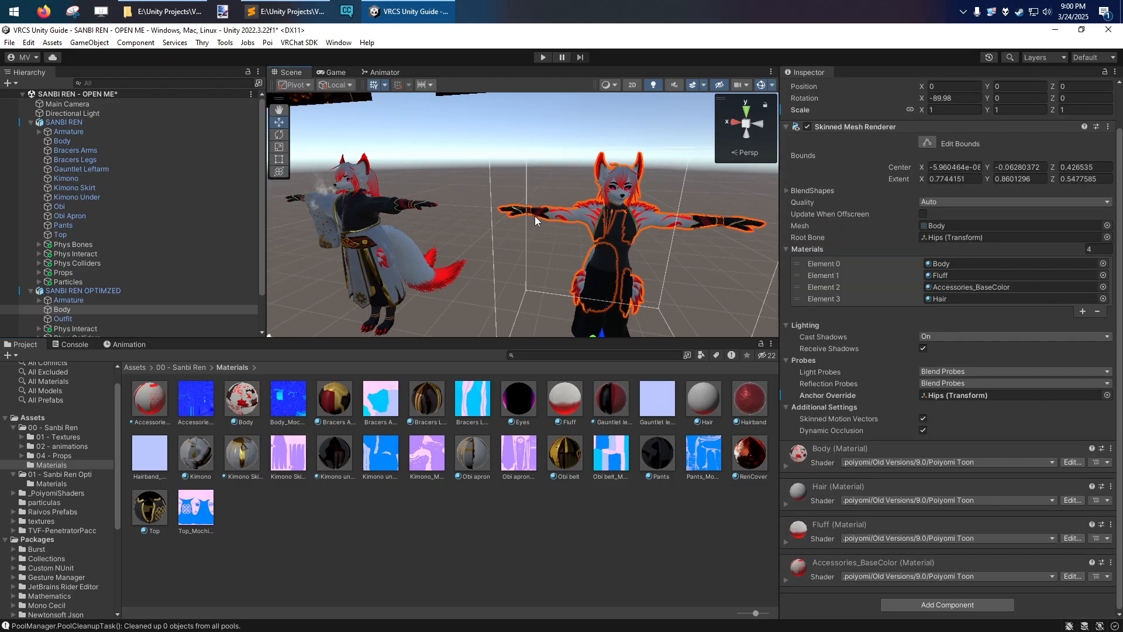
{"action": "key", "text": "ctrl+z"}
Step: Locate the Element 0 Body material of SANBI REN's Body mesh and that of SANBI REN OPTIMZED's Body mesh
{"action": "left_click", "coordinate": [941, 264]}
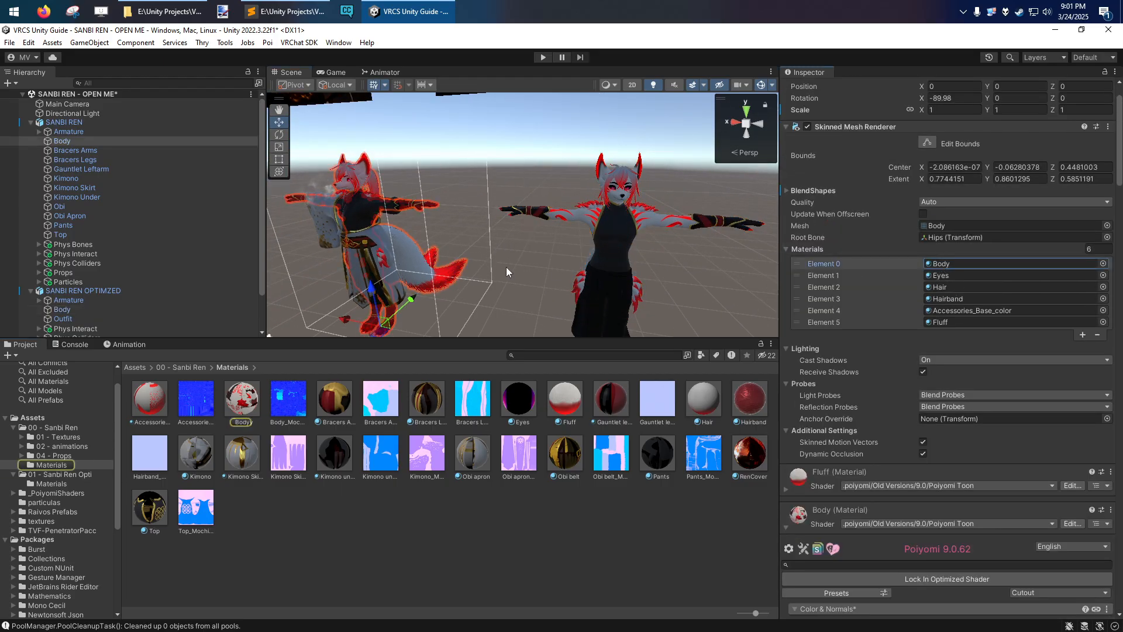
{"action": "middle_click_drag", "start_coordinate": [492, 264], "coordinate": [502, 265]}
{"action": "scroll", "coordinate": [501, 264], "scroll_direction": "down", "scroll_amount": 1}
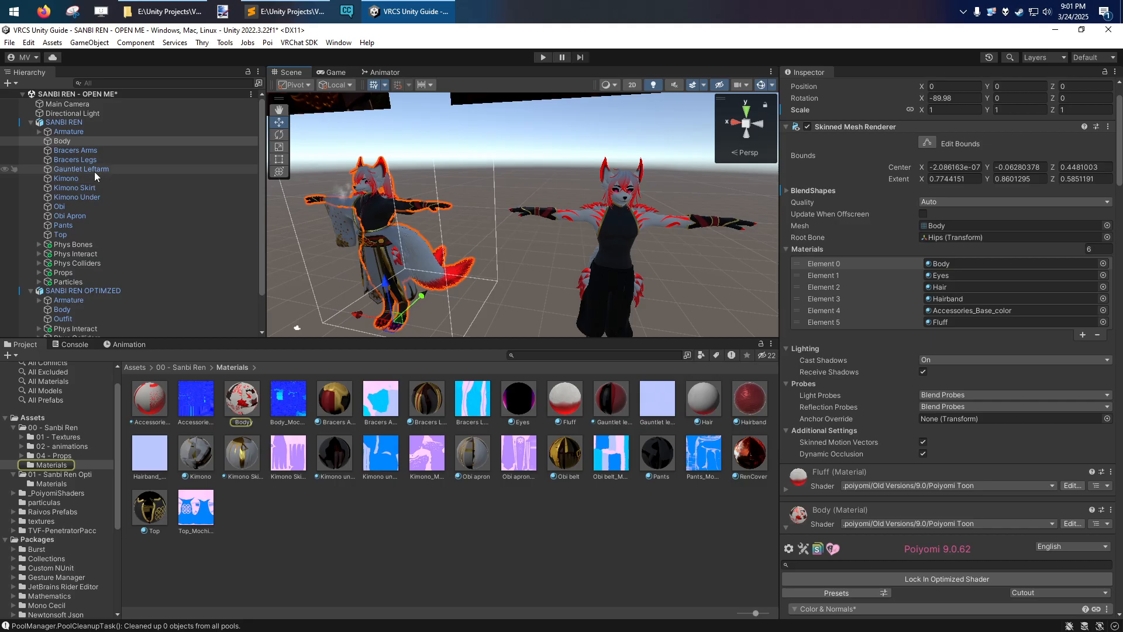
{"action": "left_click", "coordinate": [62, 309]}
{"action": "left_click", "coordinate": [949, 277]}
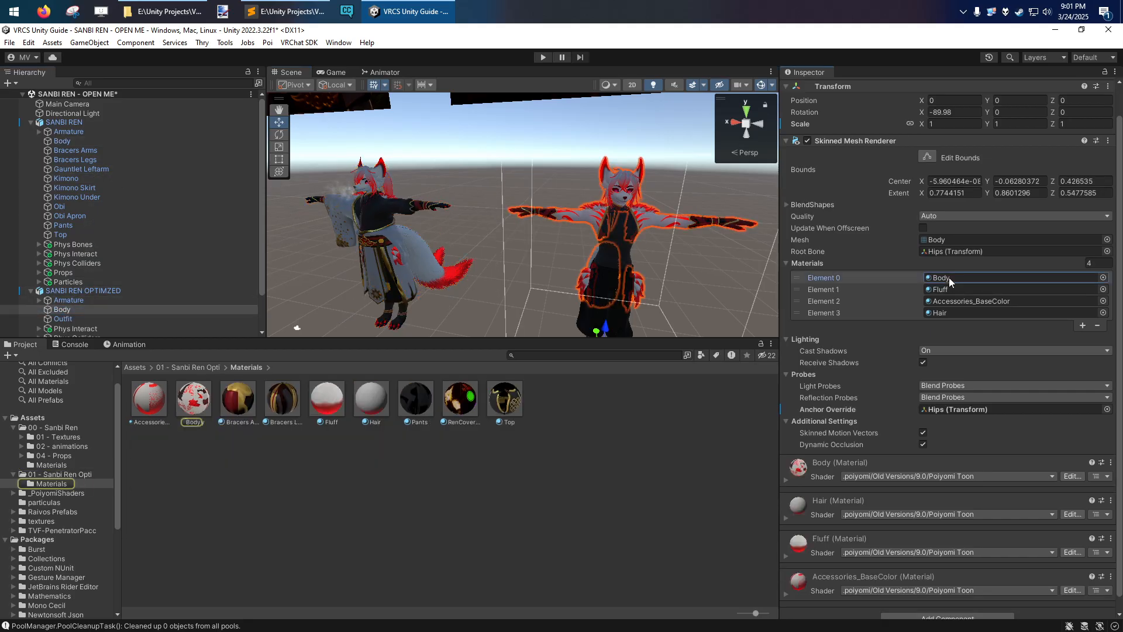
Step: Clear the selection, reveal the 01 - Sanbi Ren Opti Fluff material in File Explorer, and select its Fluff file
{"action": "left_click", "coordinate": [440, 166]}
{"action": "left_click_drag", "start_coordinate": [440, 167], "coordinate": [427, 158], "text": "alt"}
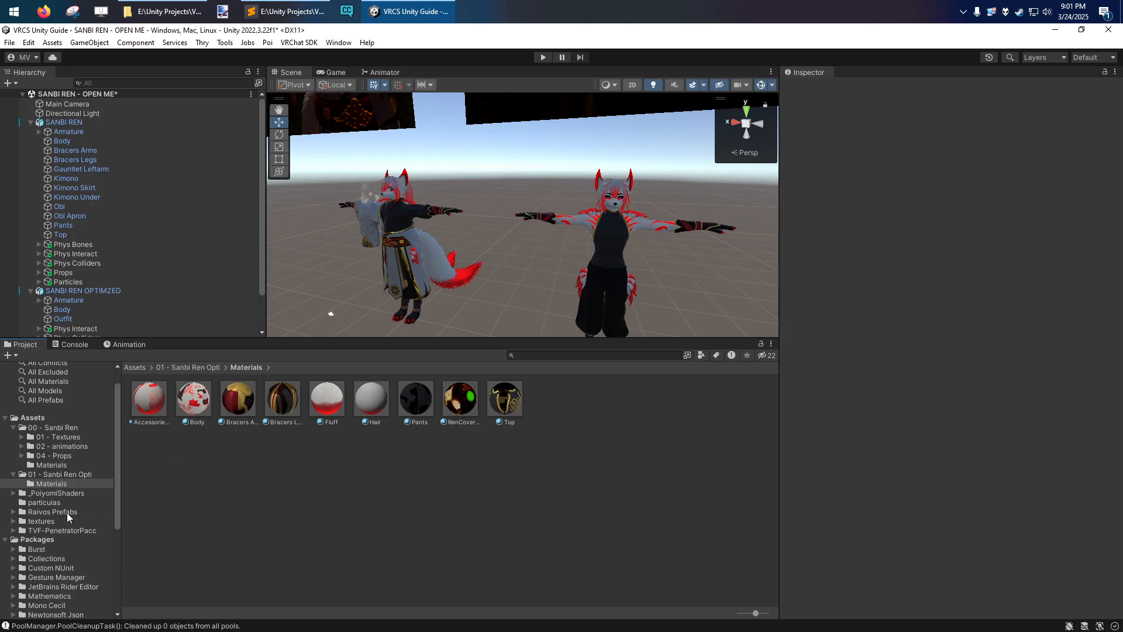
{"action": "right_click", "coordinate": [319, 394]}
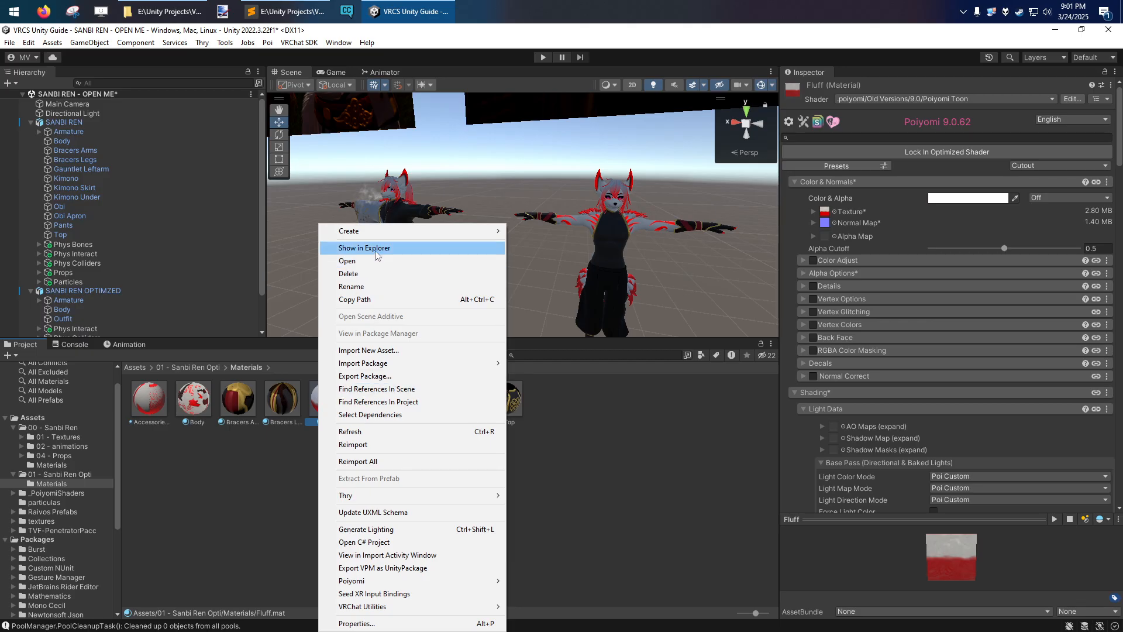
{"action": "left_click", "coordinate": [375, 247]}
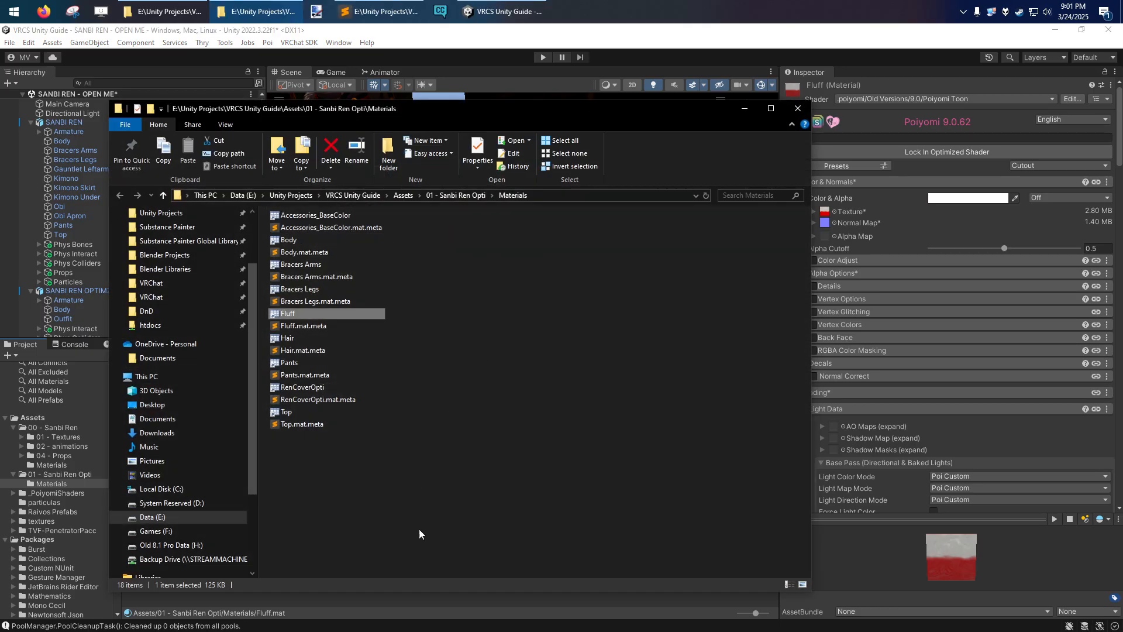
{"action": "left_click", "coordinate": [394, 489]}
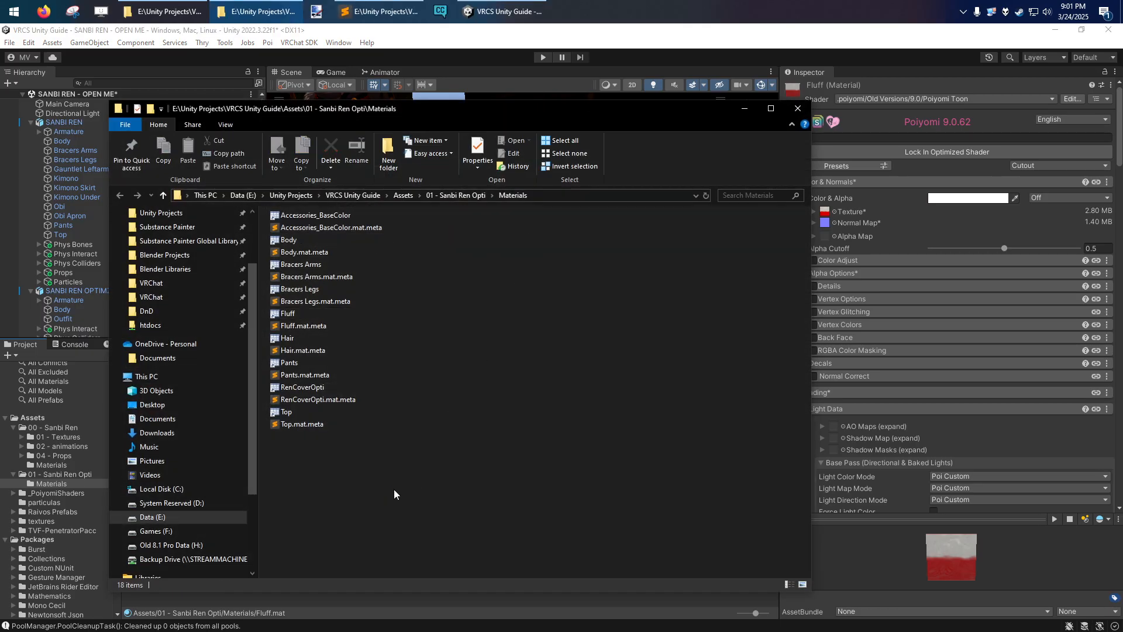
{"action": "left_click", "coordinate": [286, 314]}
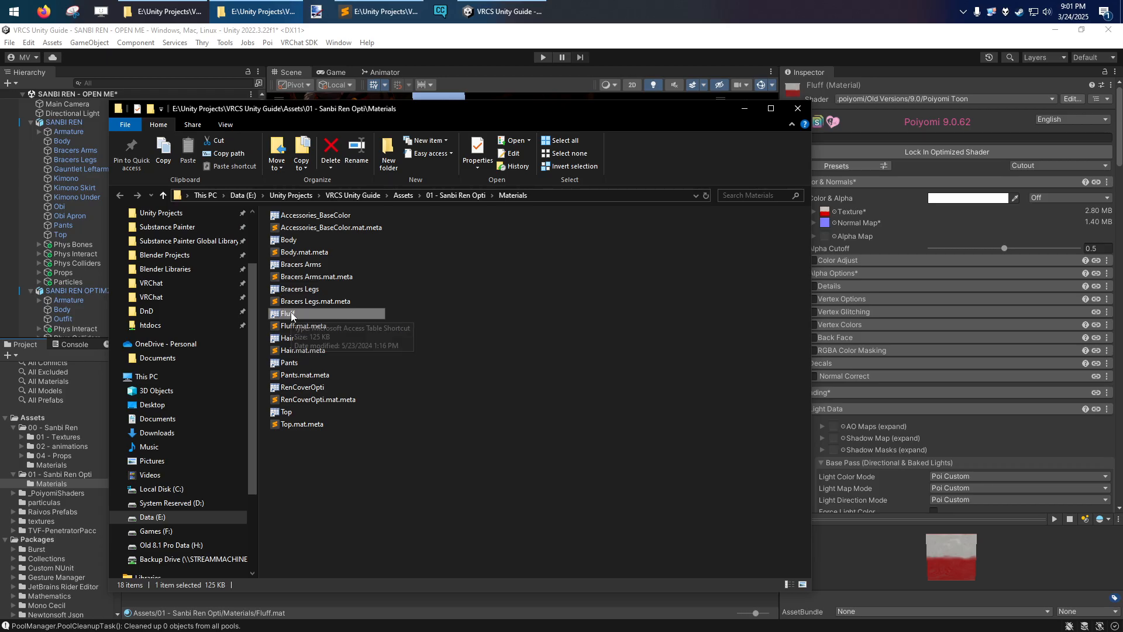
Step: Open Fluff.mat.meta in Sublime Text beside the folder listing and highlight its guid value
{"action": "left_click", "coordinate": [292, 326]}
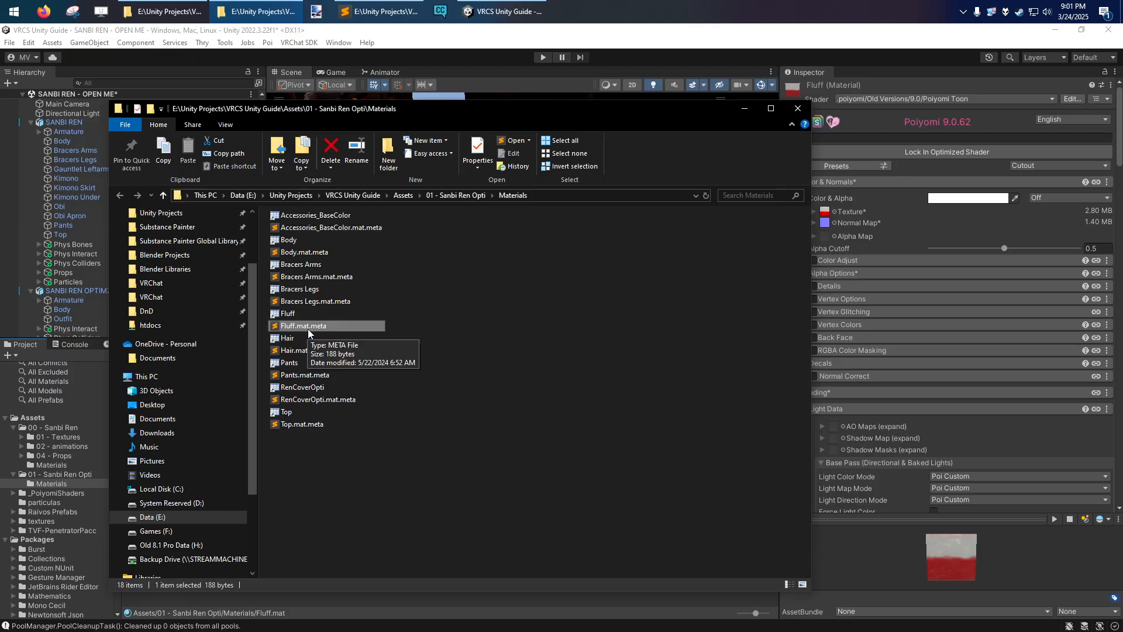
{"action": "right_click", "coordinate": [307, 329]}
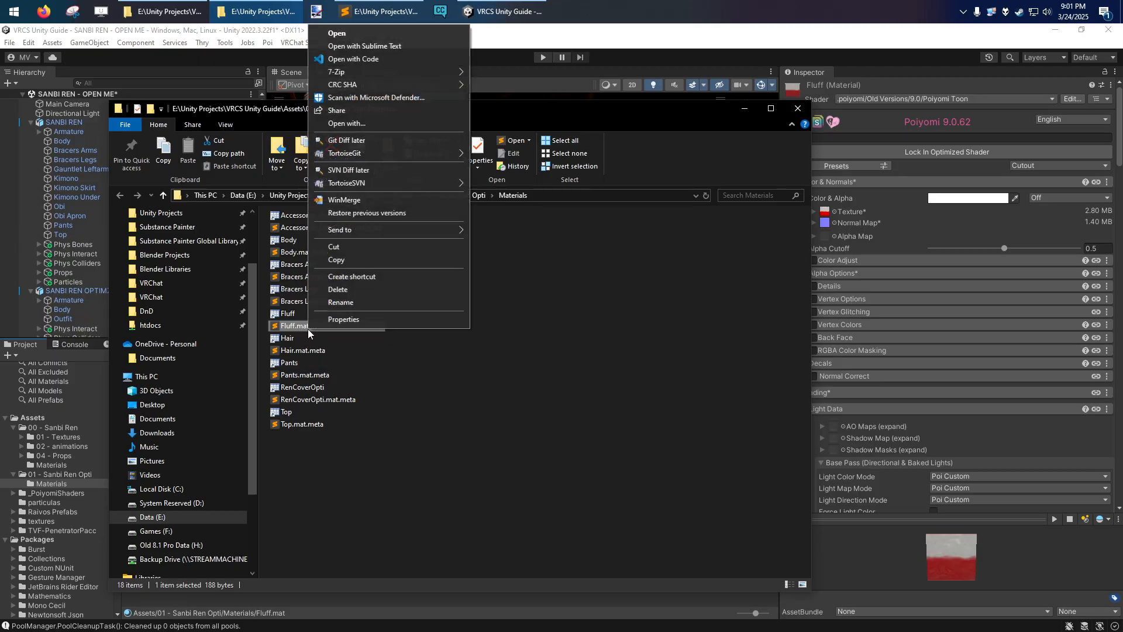
{"action": "left_click", "coordinate": [388, 45]}
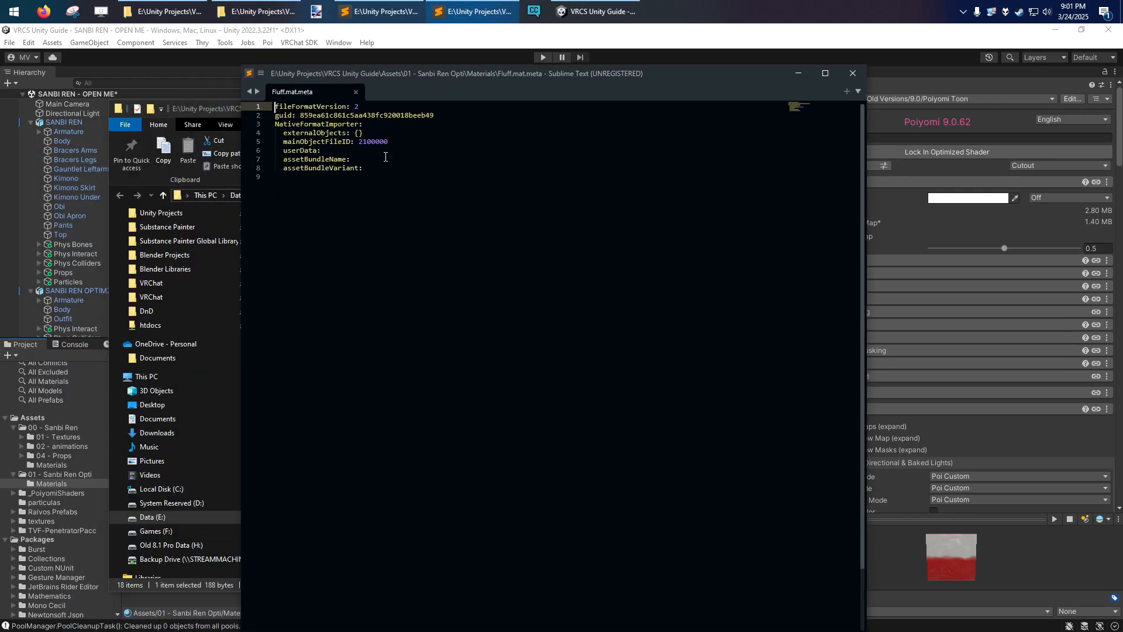
{"action": "left_click_drag", "start_coordinate": [421, 93], "coordinate": [646, 140]}
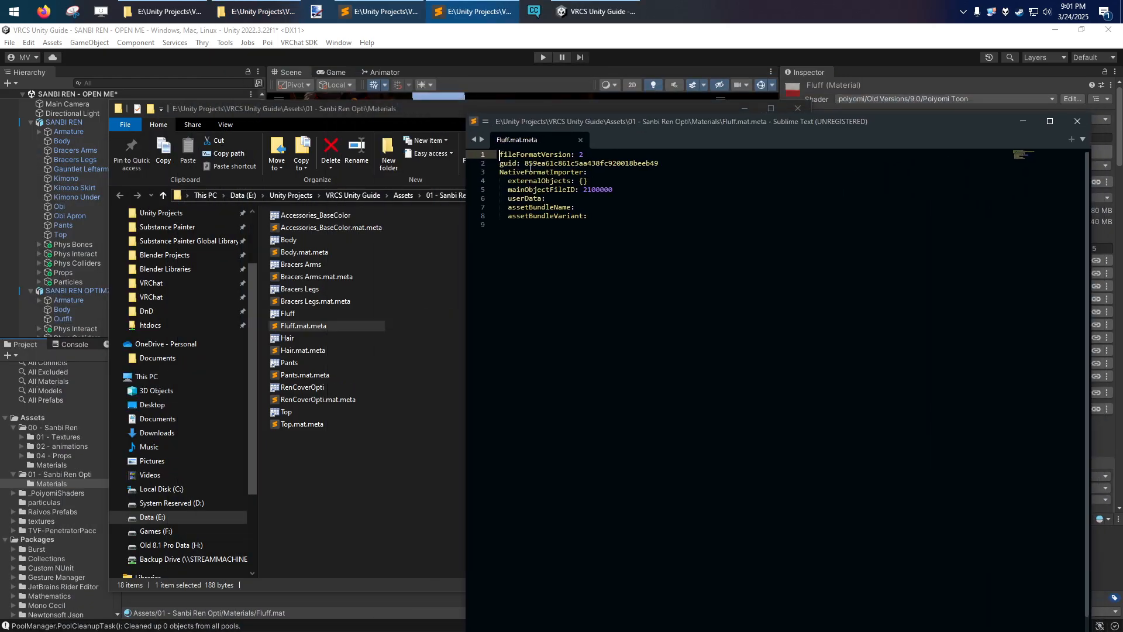
{"action": "double_click", "coordinate": [528, 154]}
{"action": "double_click", "coordinate": [556, 163]}
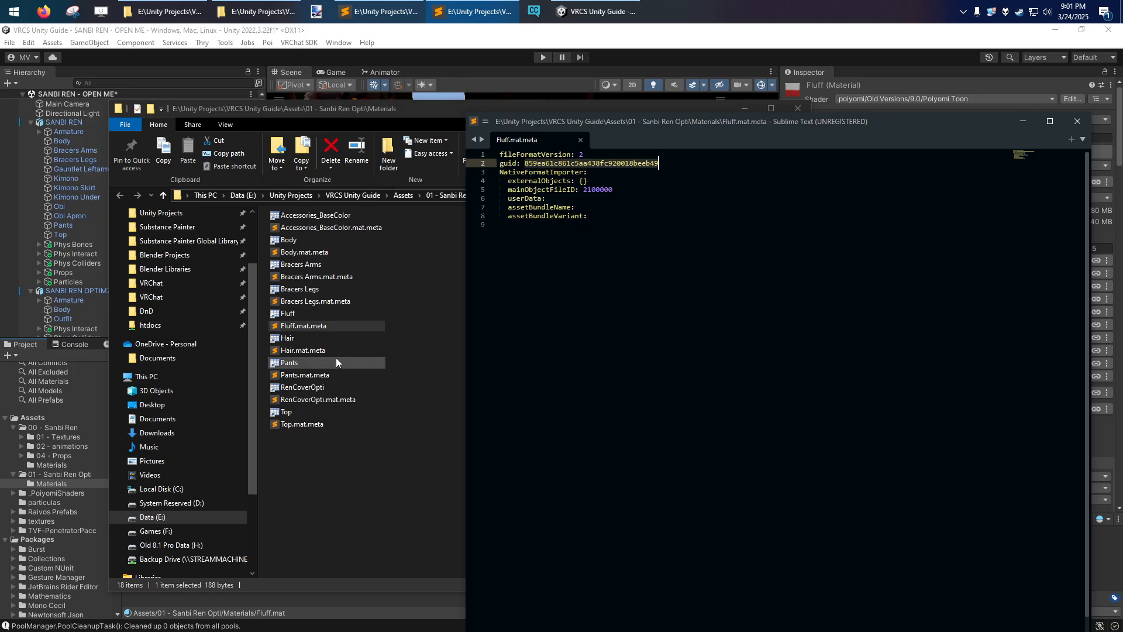
Step: Open the Fluff material file in Sublime Text, and return to Fluff.mat.meta with the window moved beside the folder listing
{"action": "right_click", "coordinate": [286, 317]}
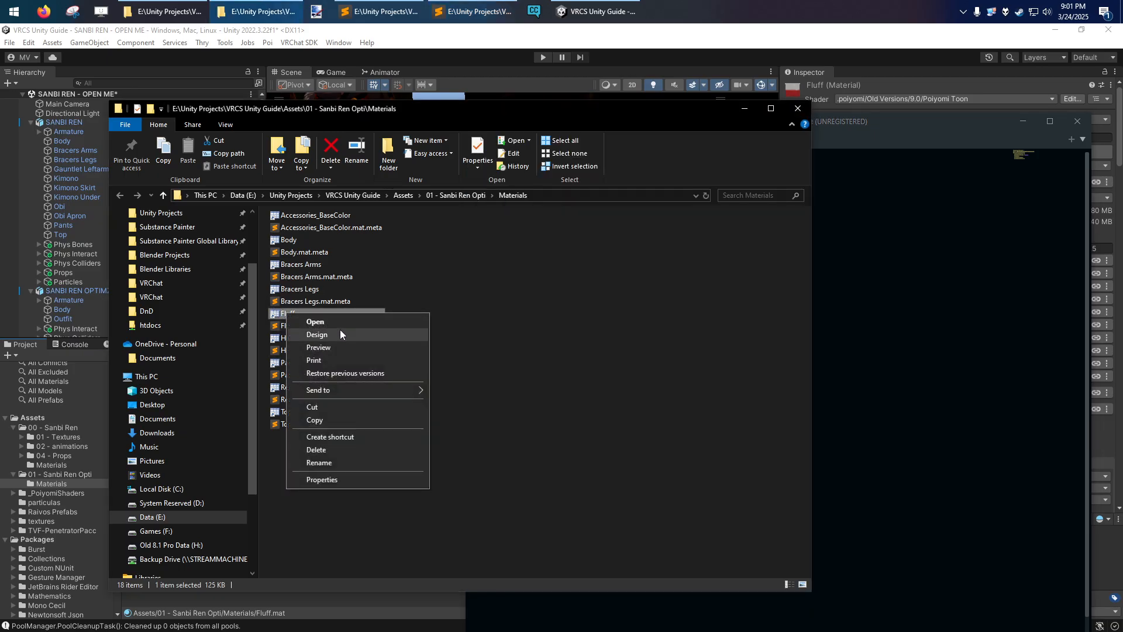
{"action": "left_click", "coordinate": [658, 363]}
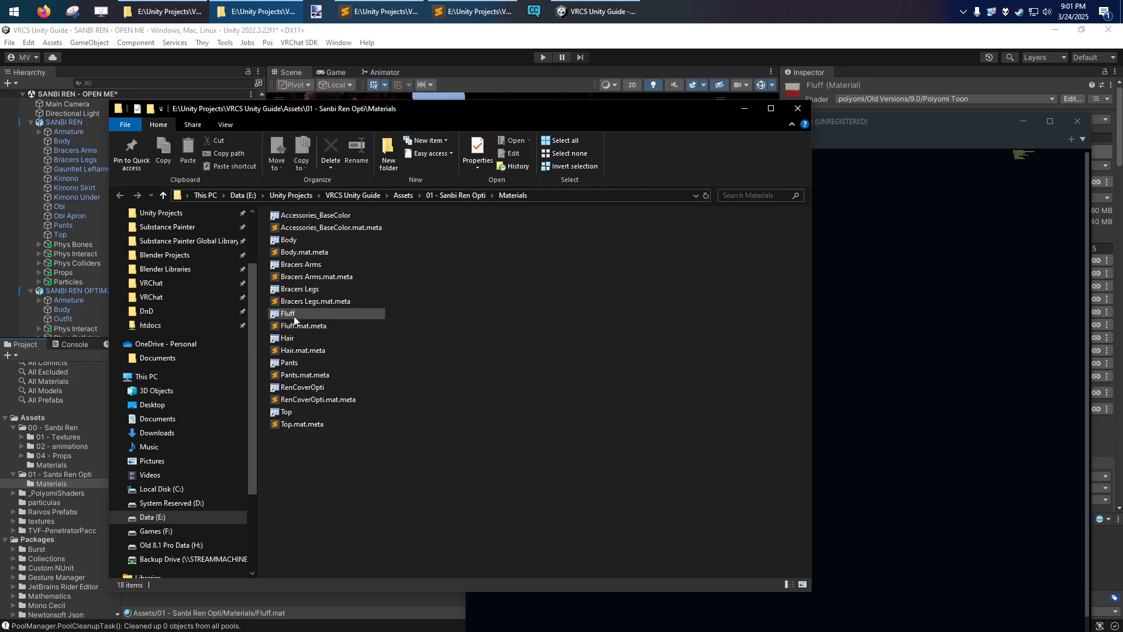
{"action": "left_click", "coordinate": [975, 315]}
{"action": "left_click_drag", "start_coordinate": [696, 117], "coordinate": [635, 56]}
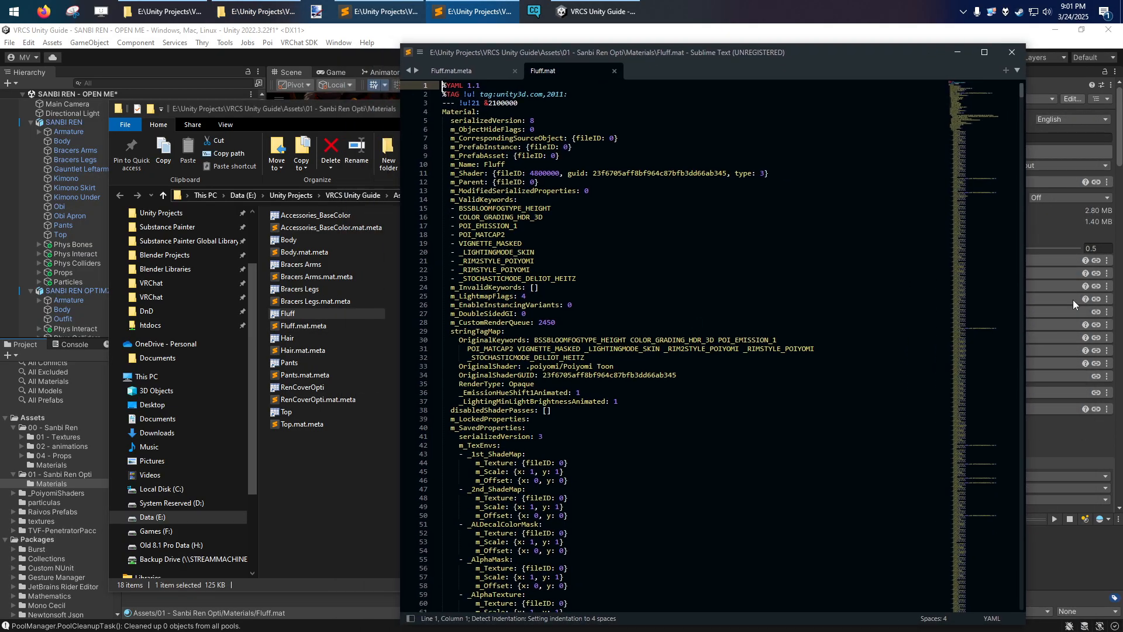
{"action": "left_click_drag", "start_coordinate": [977, 117], "coordinate": [978, 93]}
{"action": "left_click", "coordinate": [452, 71]}
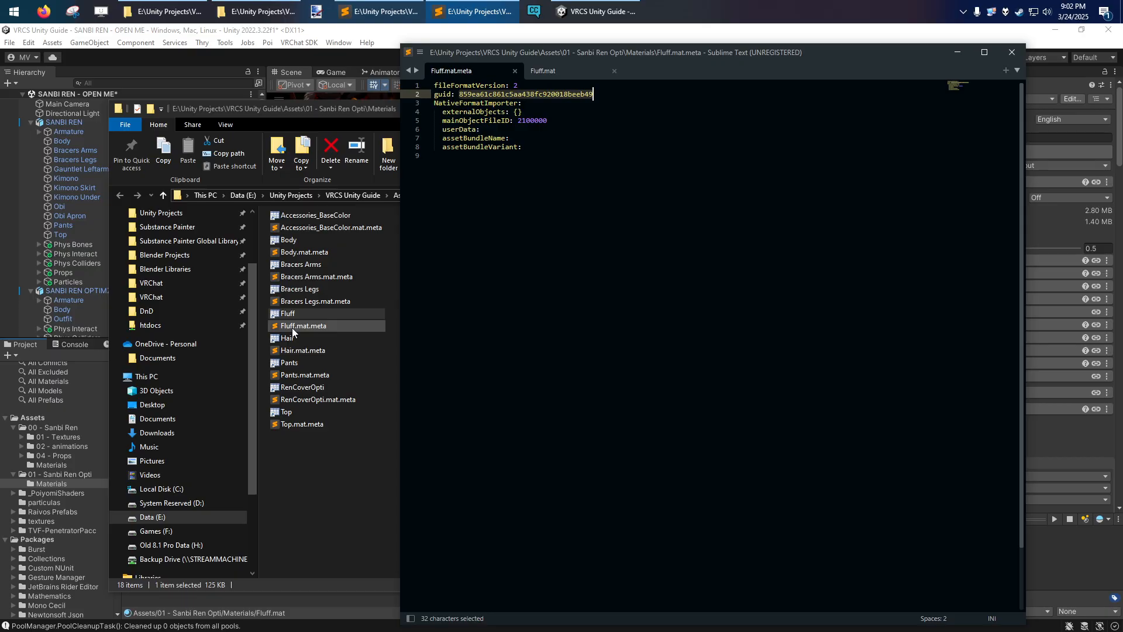
{"action": "left_click_drag", "start_coordinate": [503, 71], "coordinate": [578, 80]}
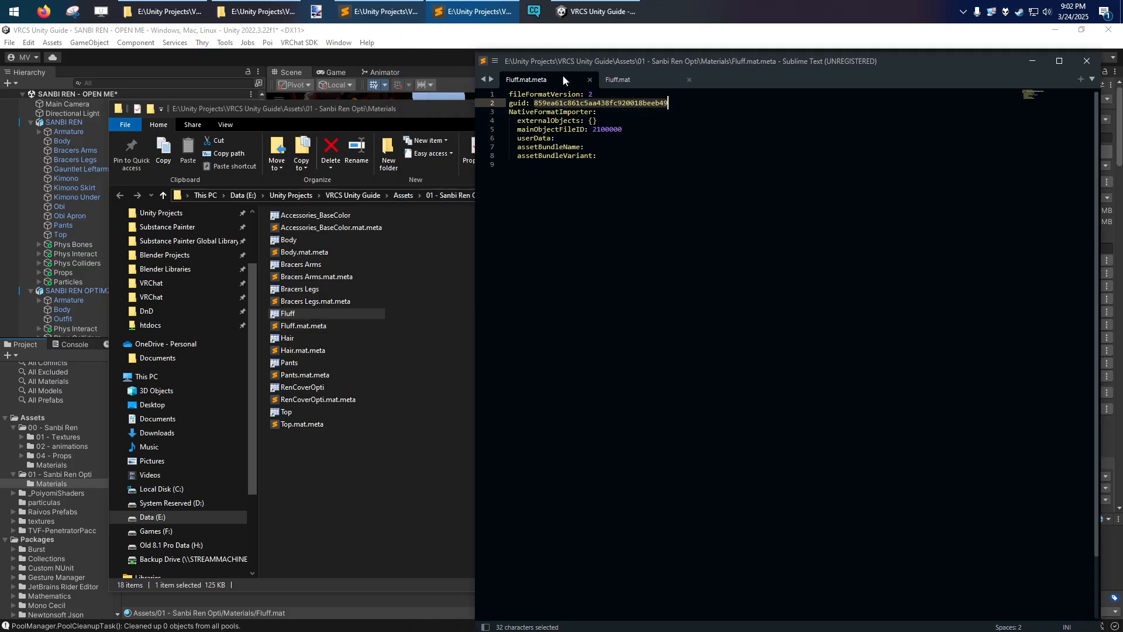
Step: Move the Materials folder window aside and close both Fluff files in Sublime Text
{"action": "left_click", "coordinate": [336, 121]}
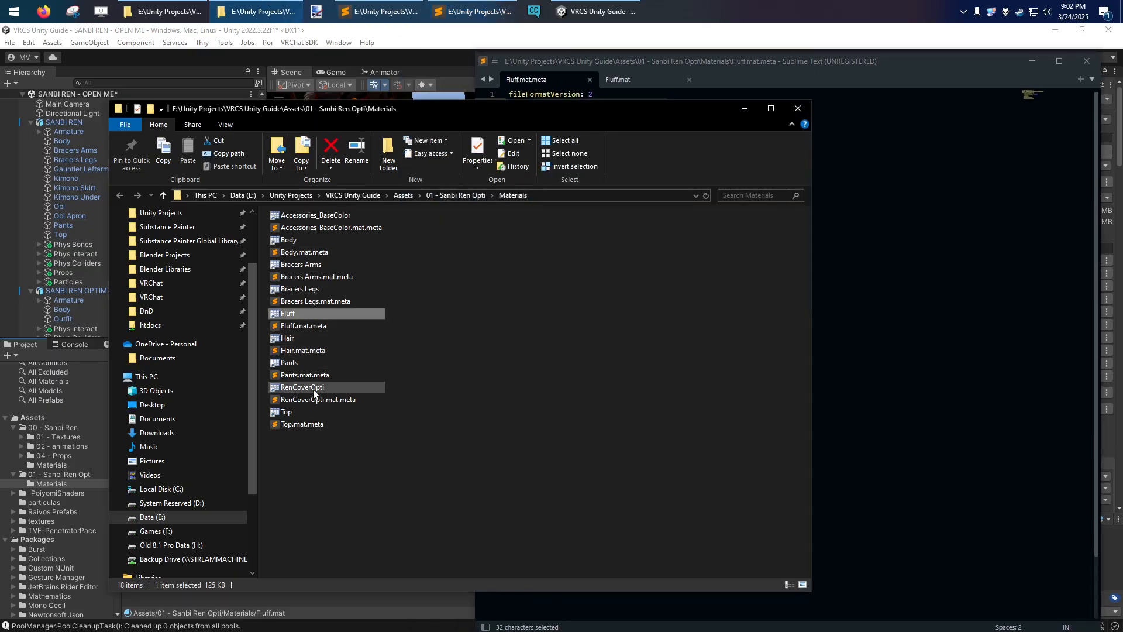
{"action": "left_click_drag", "start_coordinate": [440, 109], "coordinate": [405, 109]}
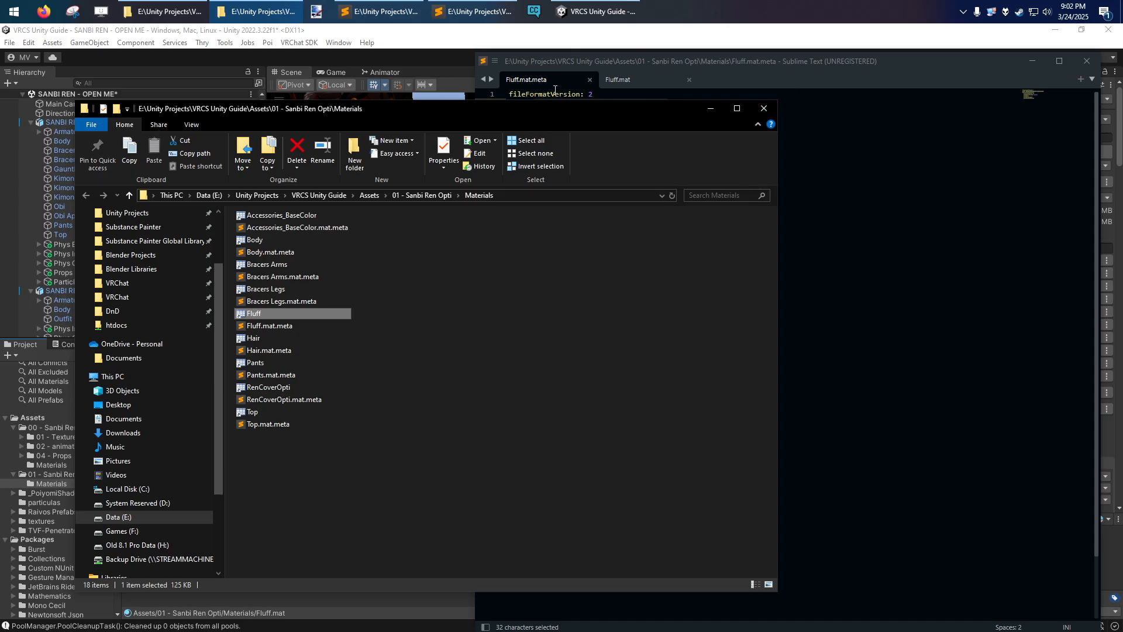
{"action": "middle_click", "coordinate": [547, 83]}
{"action": "middle_click", "coordinate": [545, 78]}
Step: In Unity, reveal the sakura texture from the particulas folder in File Explorer and reposition the folder window
{"action": "left_click", "coordinate": [324, 32]}
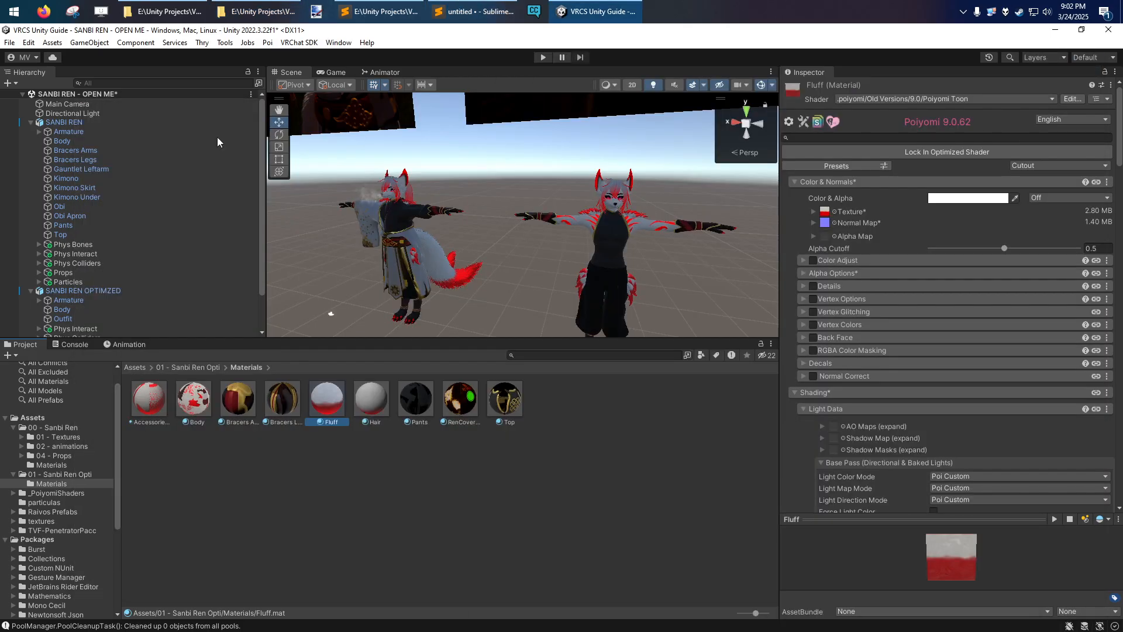
{"action": "left_click", "coordinate": [38, 505]}
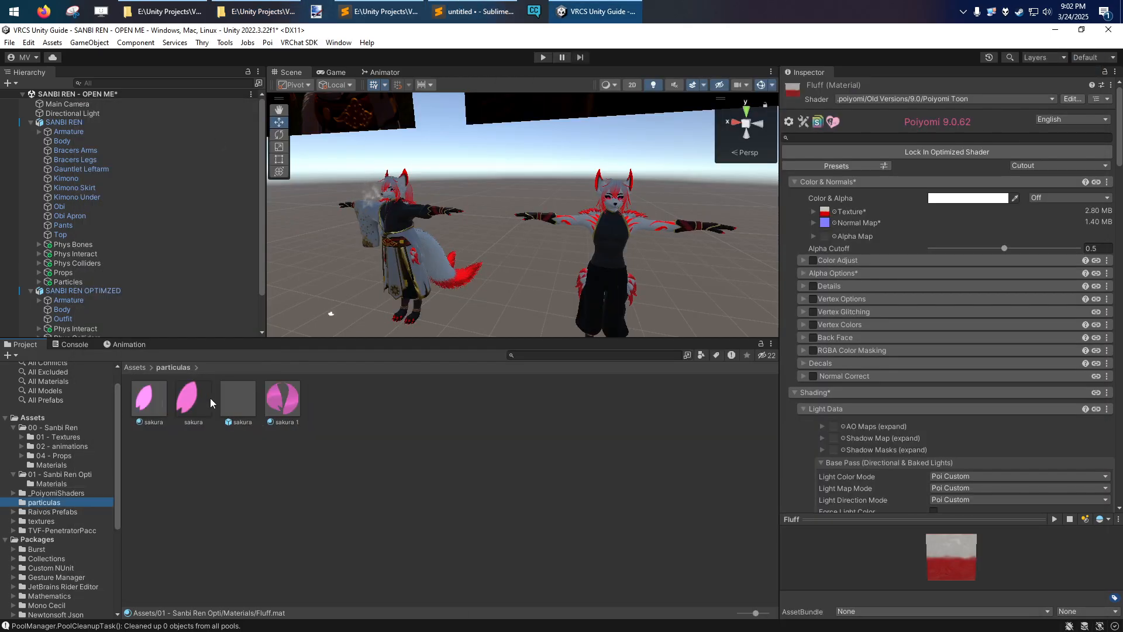
{"action": "left_click", "coordinate": [198, 398]}
{"action": "right_click", "coordinate": [198, 398]}
{"action": "left_click", "coordinate": [252, 248]}
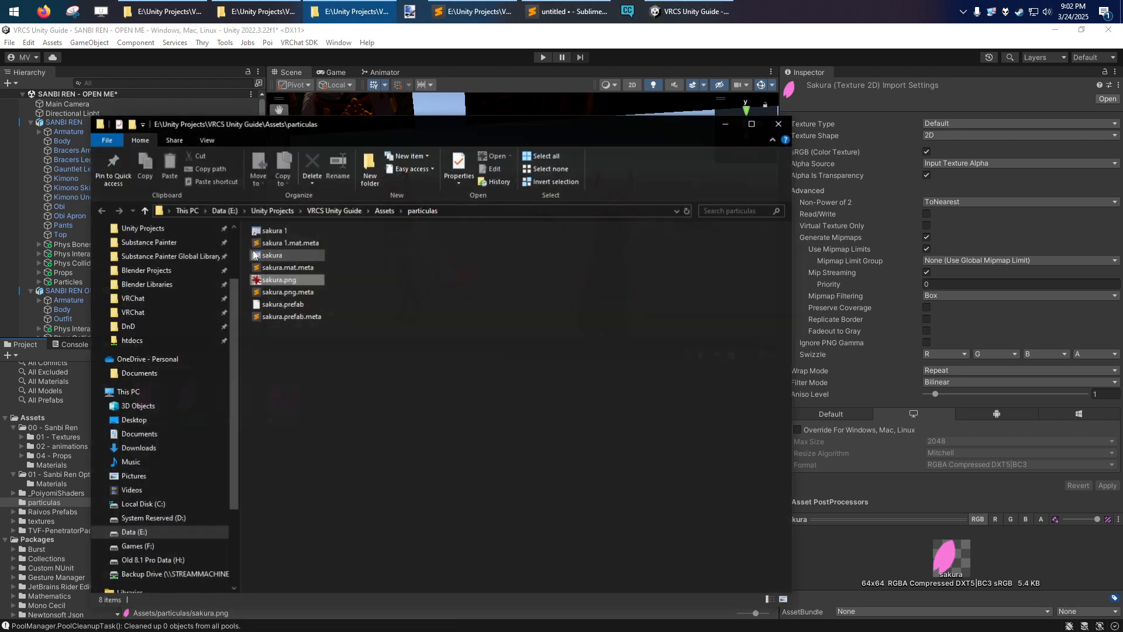
{"action": "left_click_drag", "start_coordinate": [350, 129], "coordinate": [471, 93]}
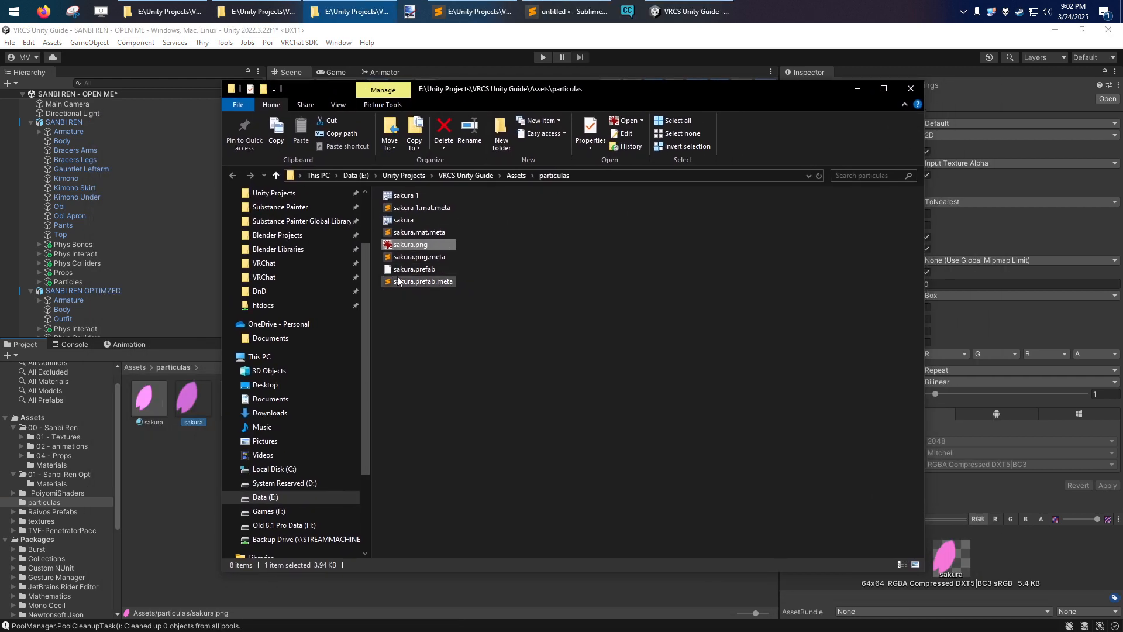
Step: Open the sakura material file and sakura.png.meta in Sublime Text beside the particulas folder listing
{"action": "left_click", "coordinate": [406, 257]}
{"action": "left_click", "coordinate": [404, 221]}
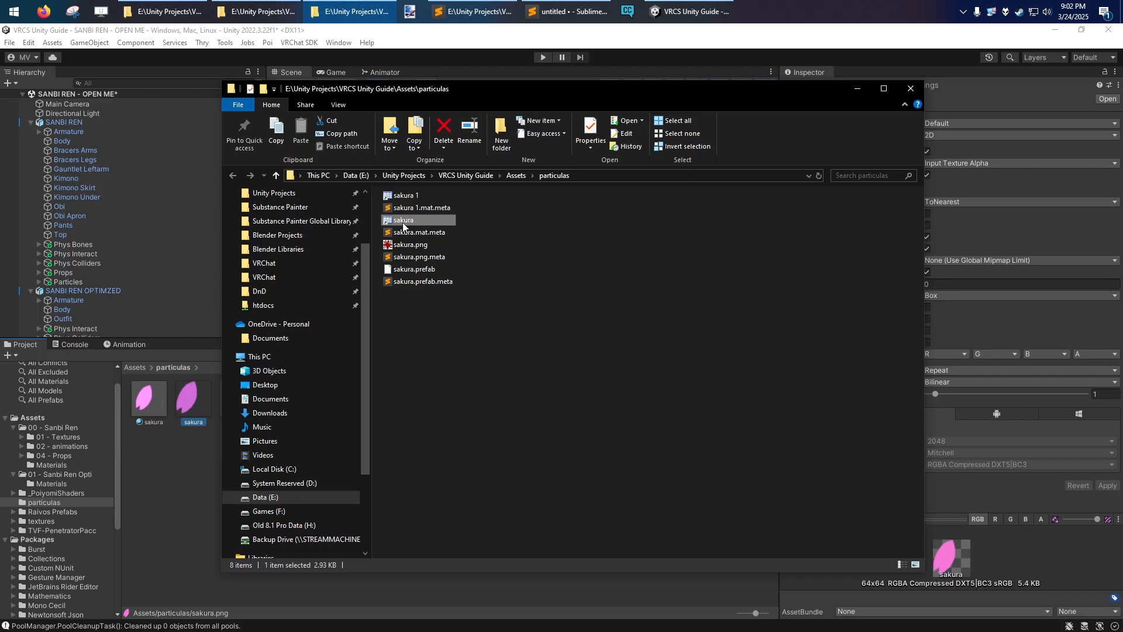
{"action": "left_click", "coordinate": [566, 12]}
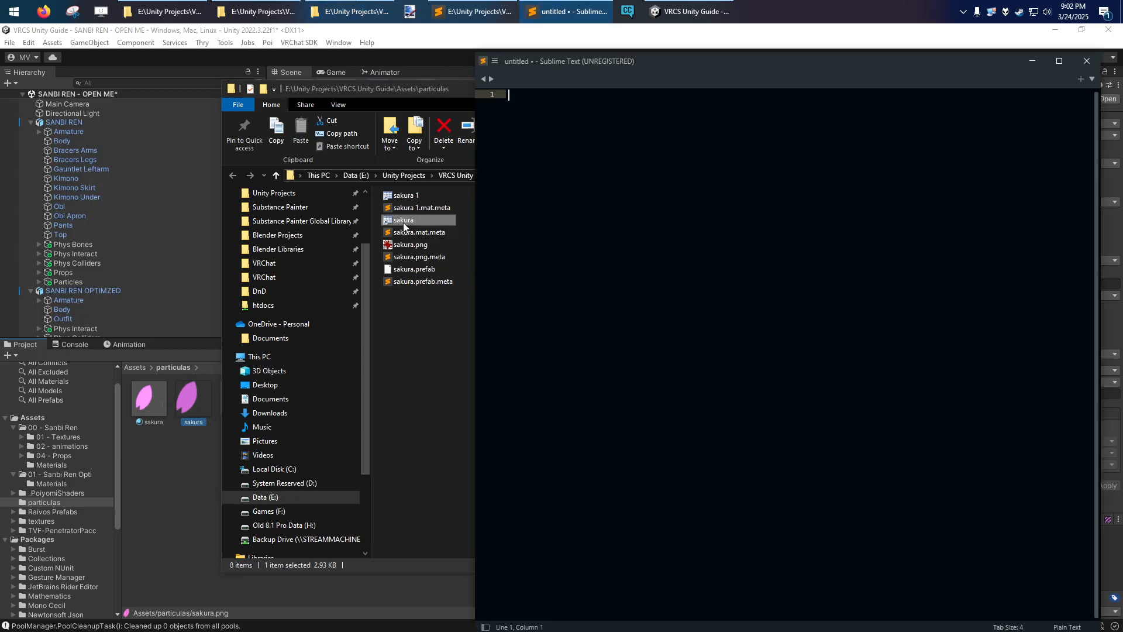
{"action": "left_click_drag", "start_coordinate": [404, 221], "coordinate": [479, 229]}
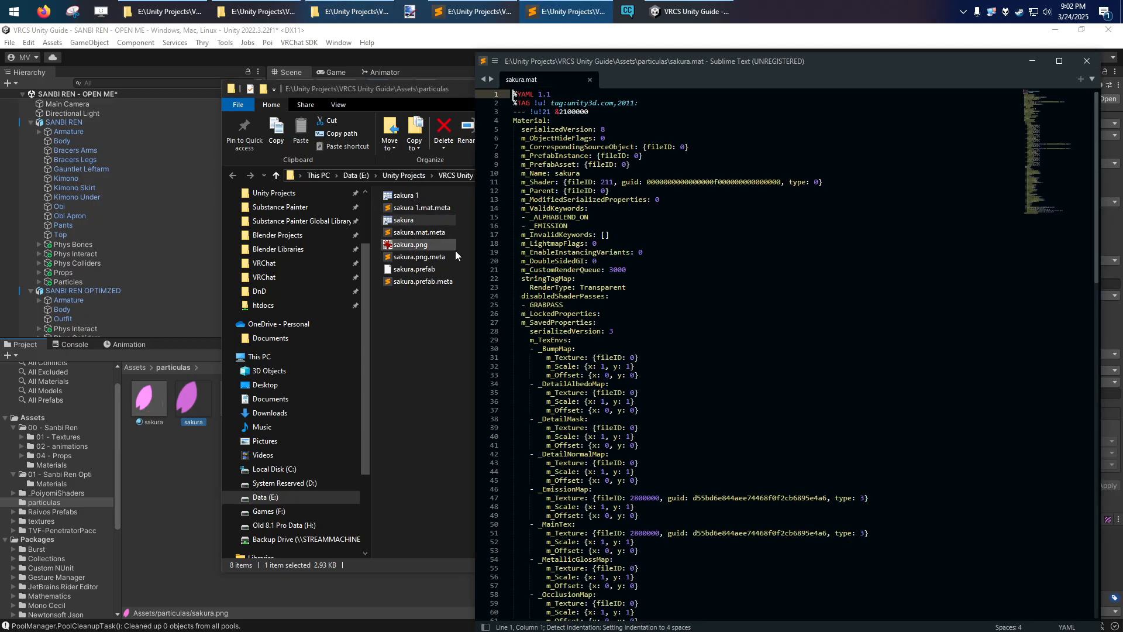
{"action": "left_click_drag", "start_coordinate": [404, 261], "coordinate": [654, 227]}
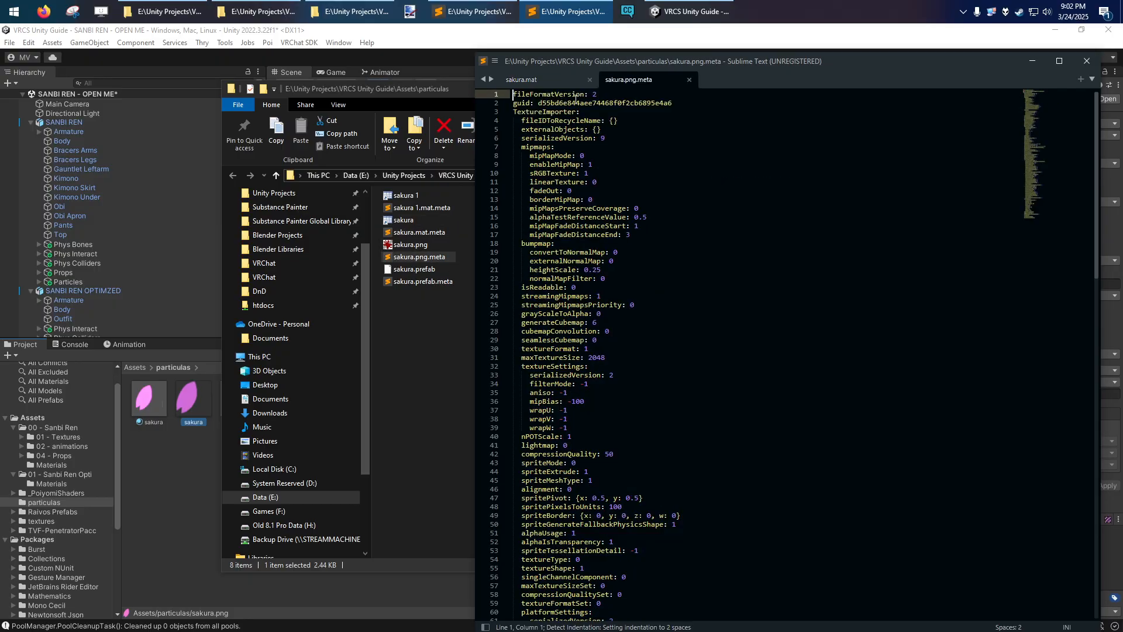
Step: Copy the guid value from sakura.png.meta and search for it in sakura.mat
{"action": "double_click", "coordinate": [593, 103]}
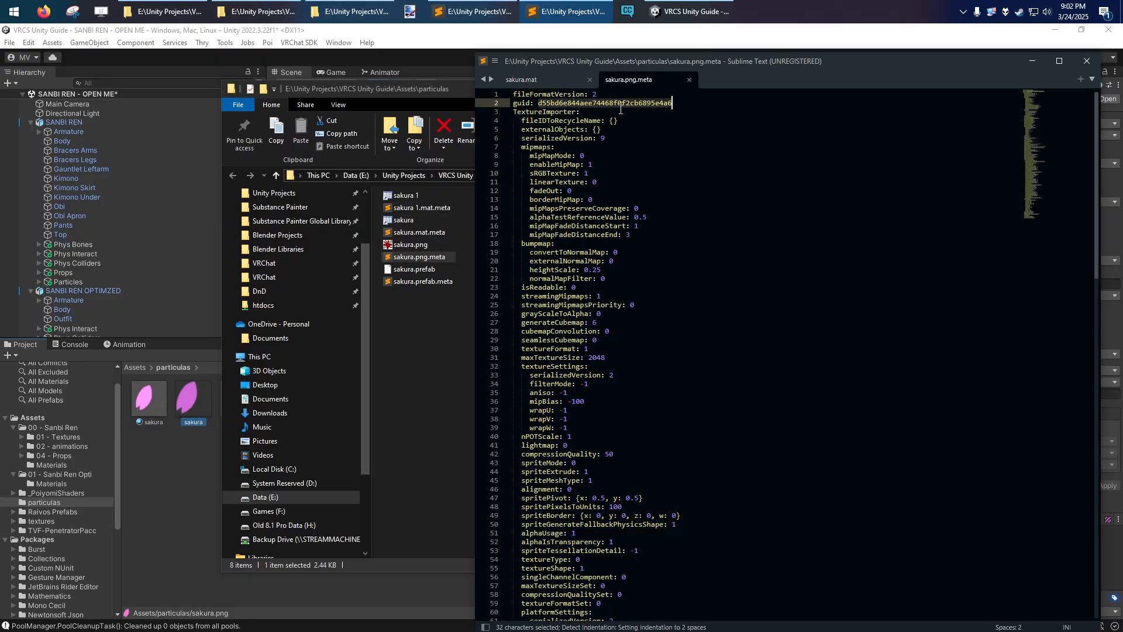
{"action": "key", "text": "ctrl+c"}
{"action": "left_click", "coordinate": [539, 83]}
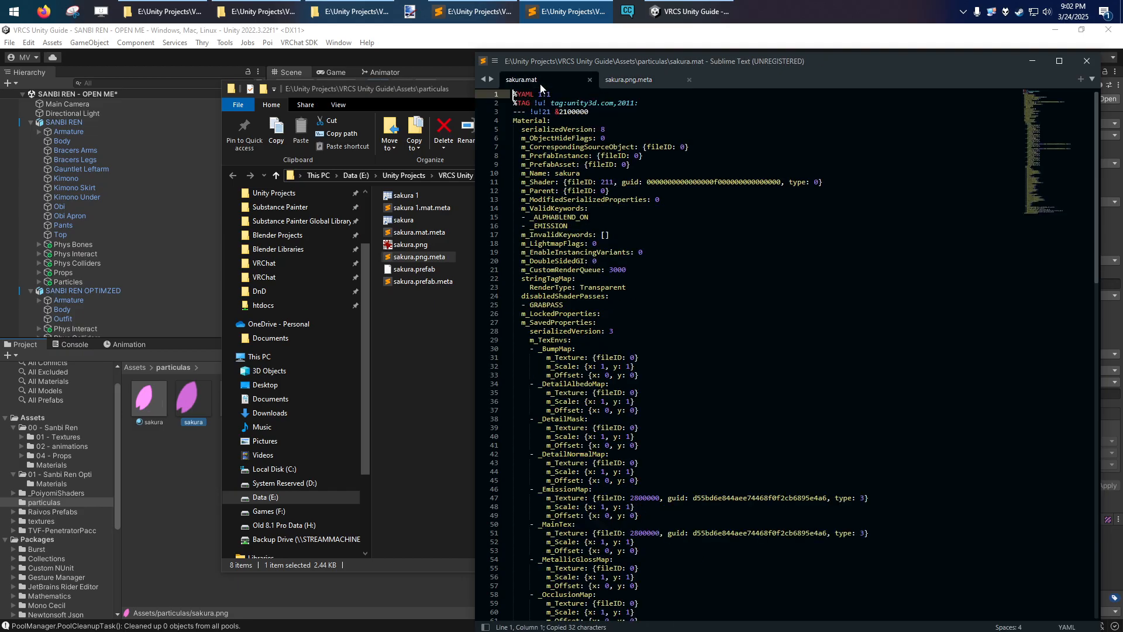
{"action": "key", "text": "ctrl+f"}
{"action": "type", "text": "Gold"}
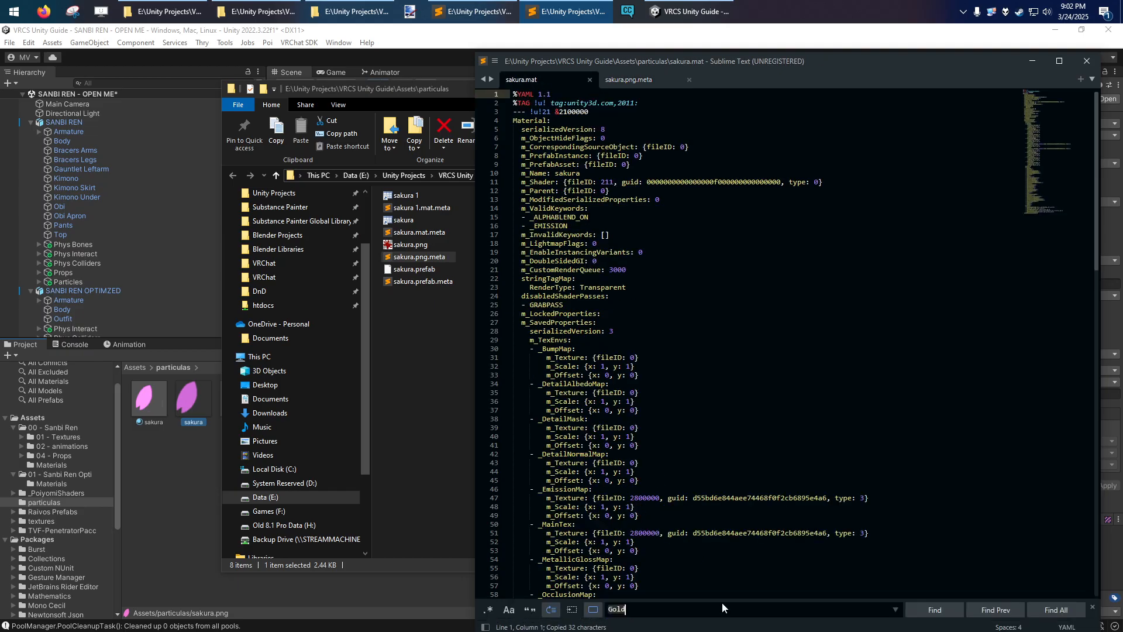
{"action": "key", "text": "ctrl+v"}
{"action": "scroll", "coordinate": [721, 356], "scroll_direction": "down", "scroll_amount": 5}
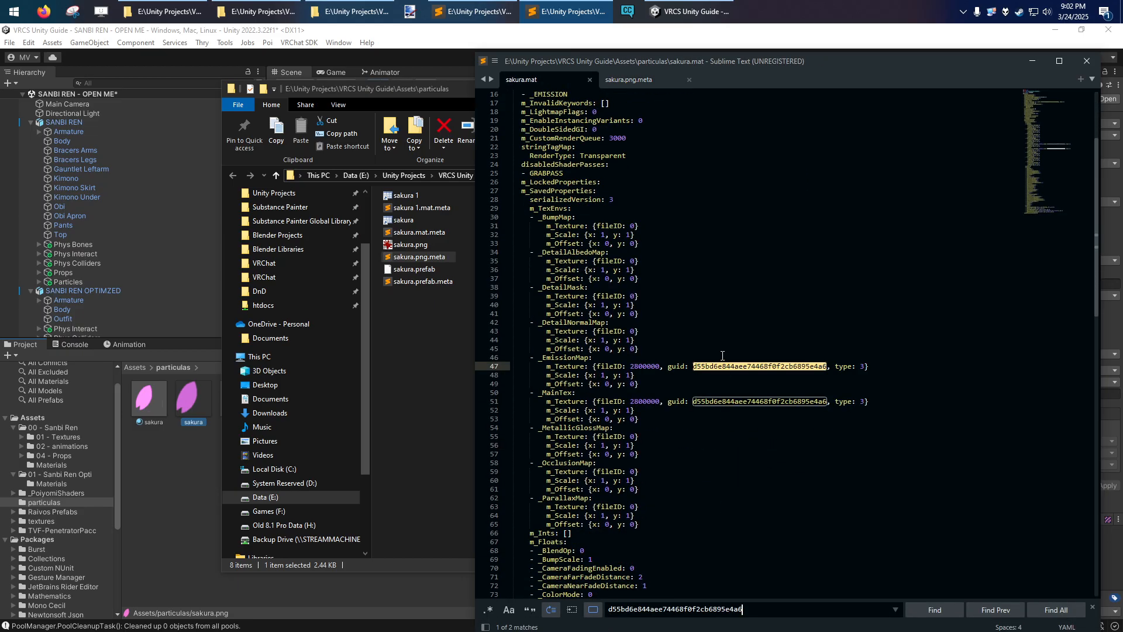
Step: Highlight the _EmissionMap entry and its texture guid in sakura.mat, and return to sakura.png.meta for comparison
{"action": "double_click", "coordinate": [552, 356]}
{"action": "double_click", "coordinate": [712, 367]}
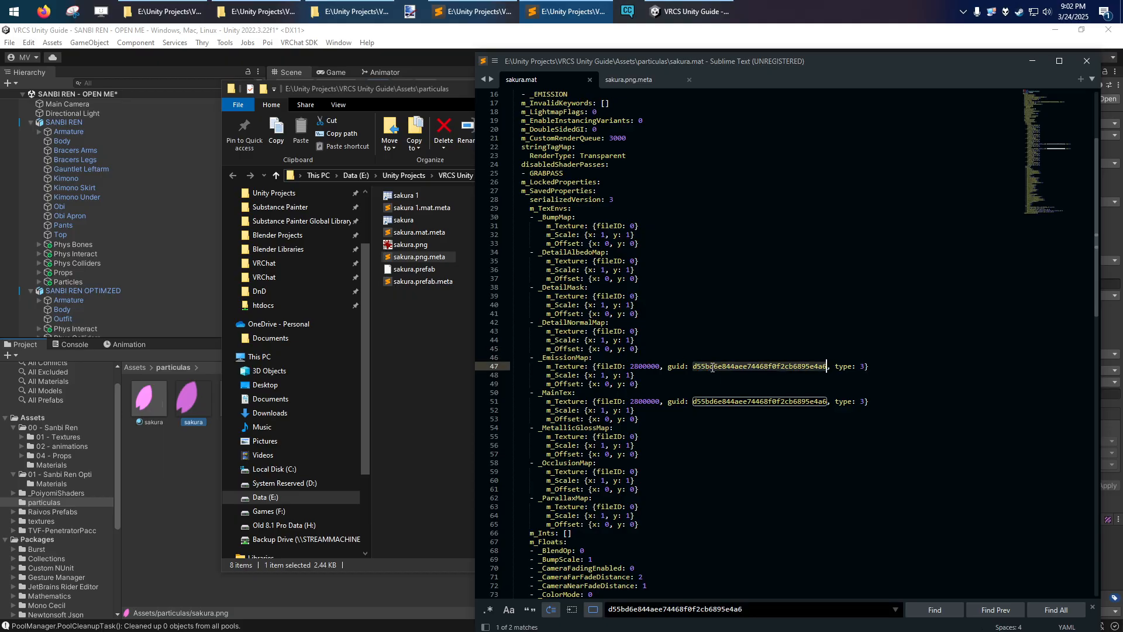
{"action": "double_click", "coordinate": [558, 357]}
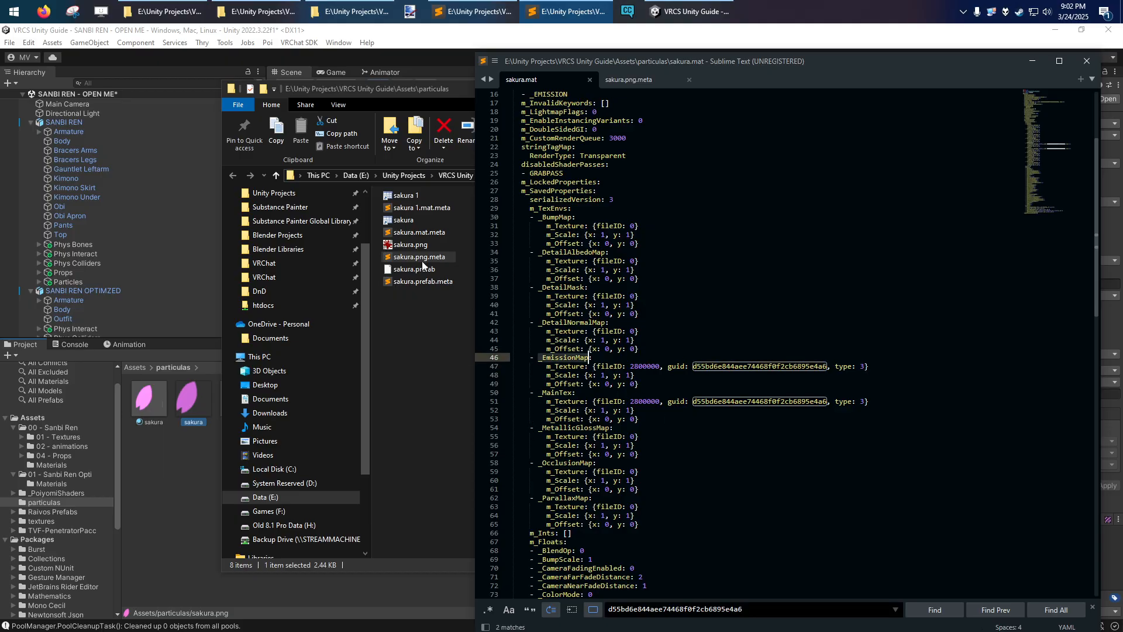
{"action": "double_click", "coordinate": [797, 365]}
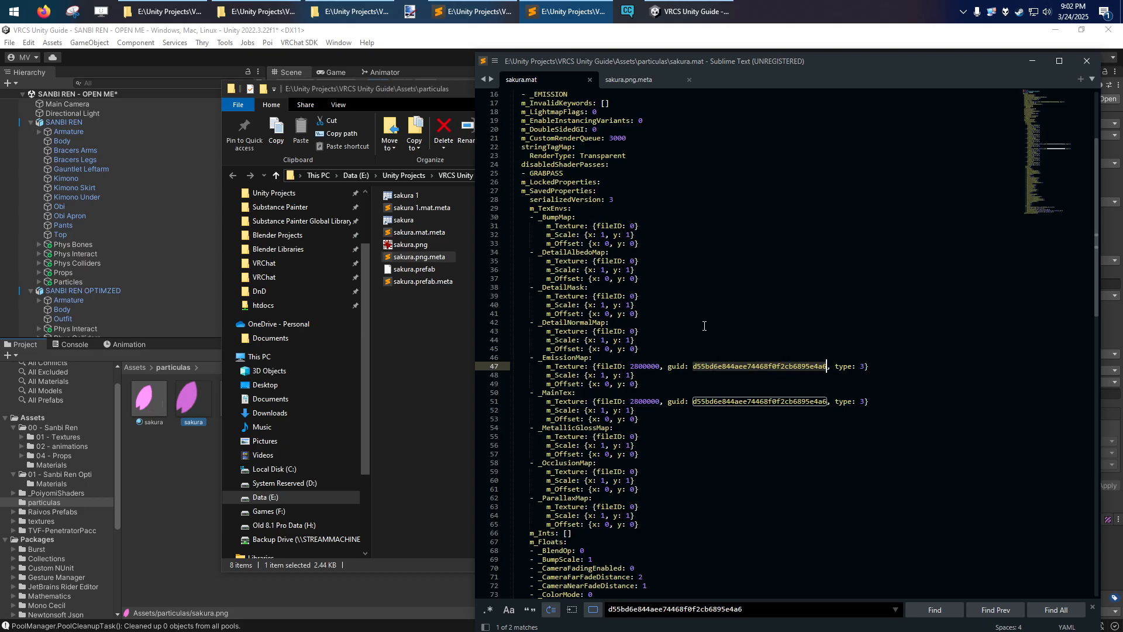
{"action": "left_click", "coordinate": [633, 82]}
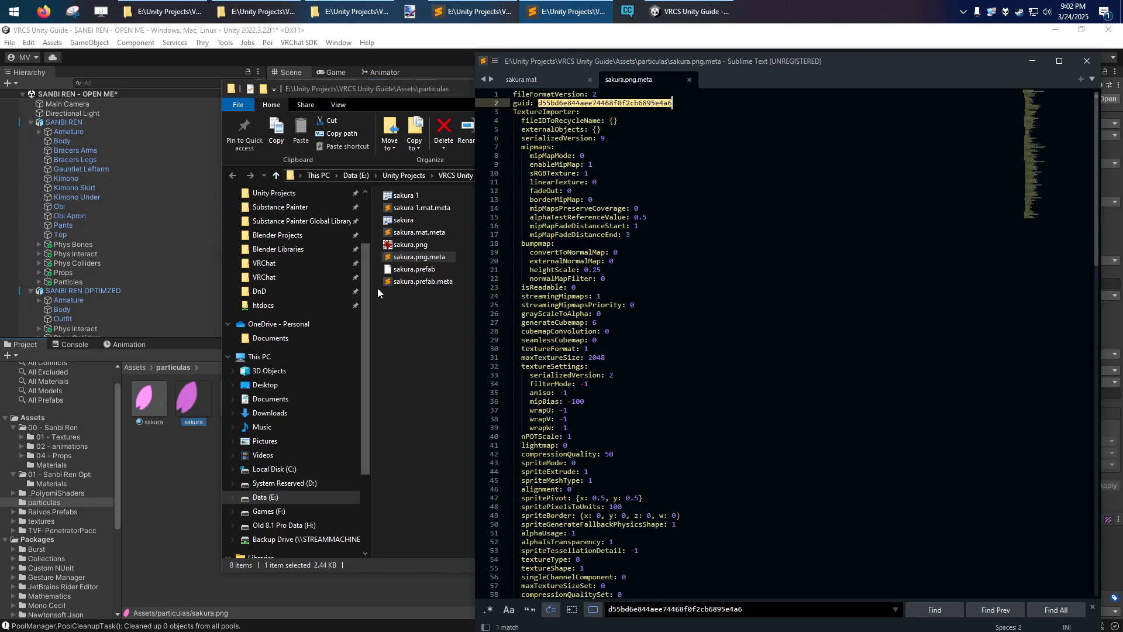
Step: Move sakura.png from the particulas folder into the Assets folder without its sakura.png.meta file
{"action": "left_click", "coordinate": [402, 247]}
{"action": "left_click", "coordinate": [409, 261]}
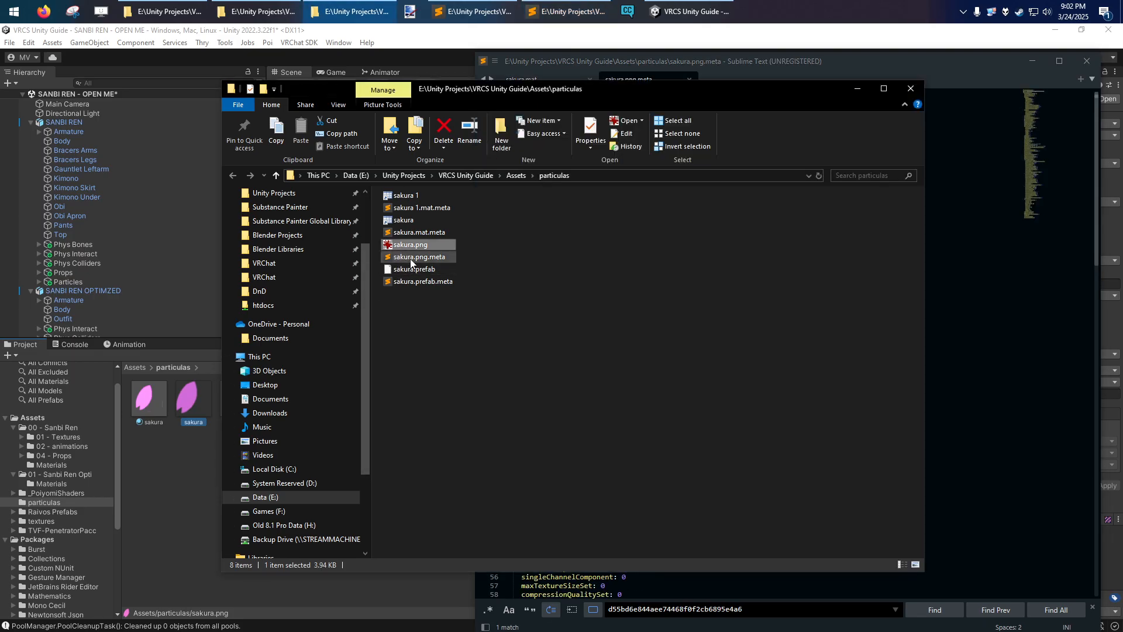
{"action": "left_click", "coordinate": [413, 259]}
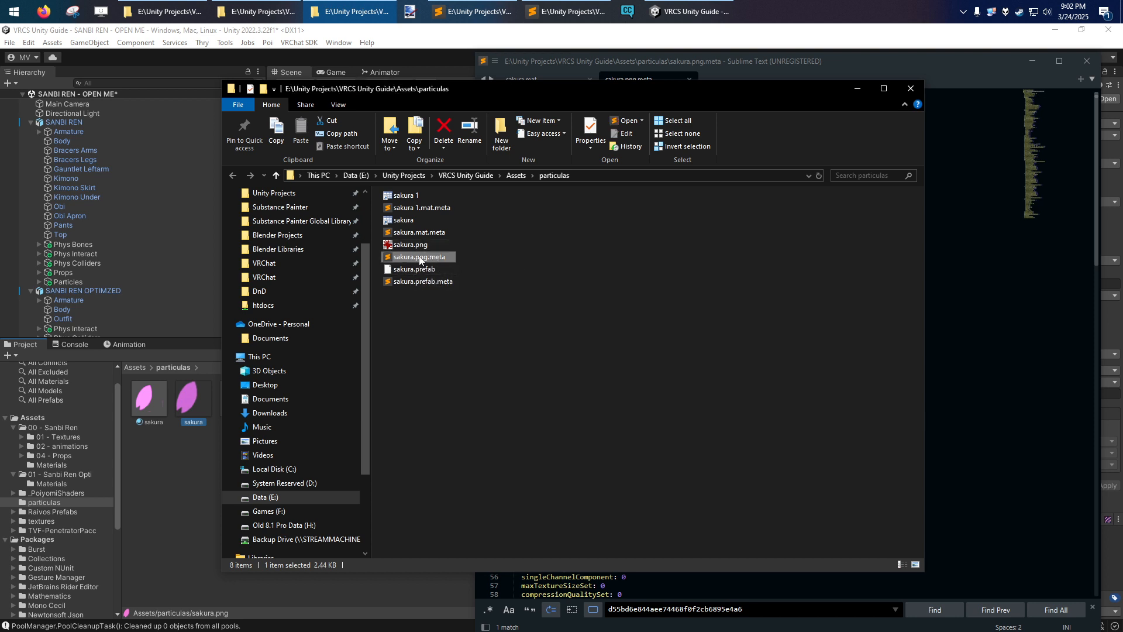
{"action": "left_click", "coordinate": [410, 249]}
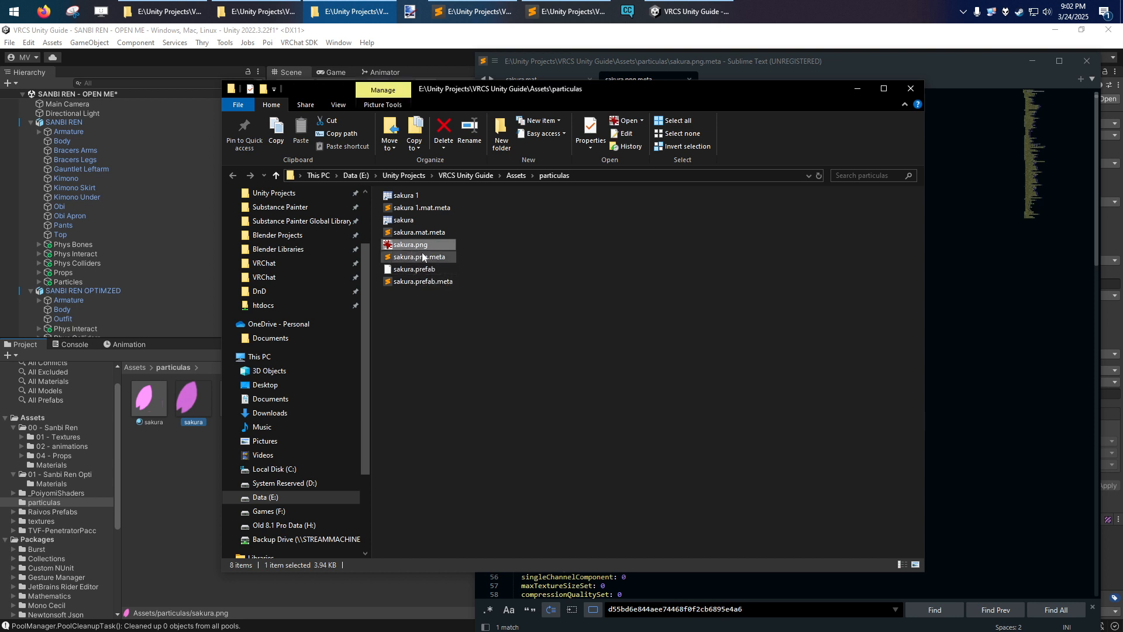
{"action": "left_click", "coordinate": [516, 175]}
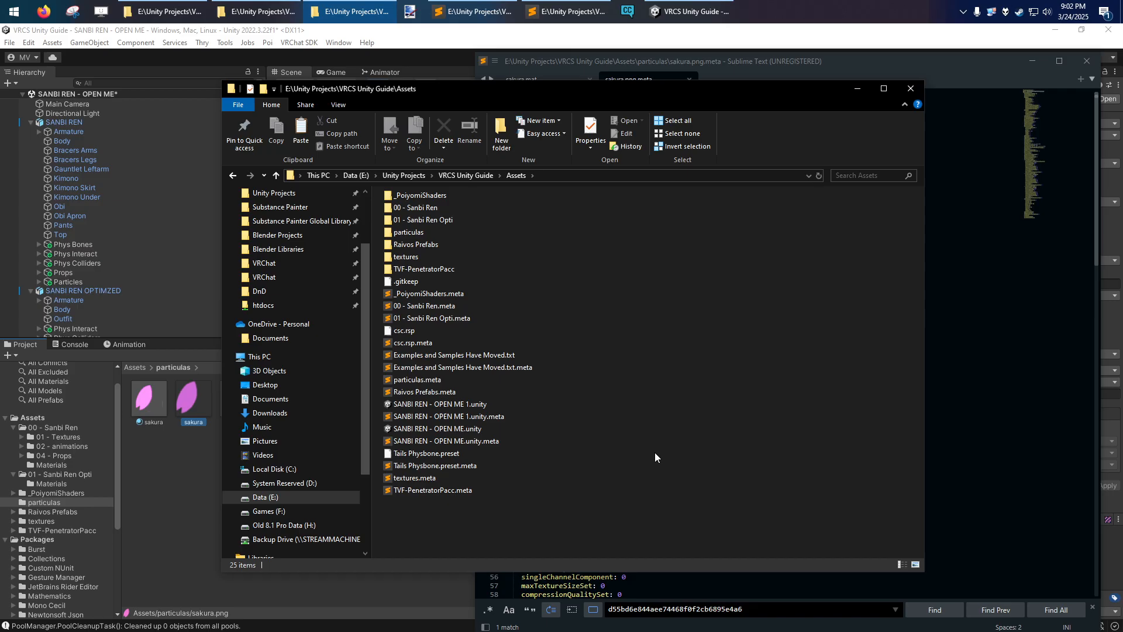
{"action": "key", "text": "ctrl+v"}
{"action": "left_click", "coordinate": [631, 491]}
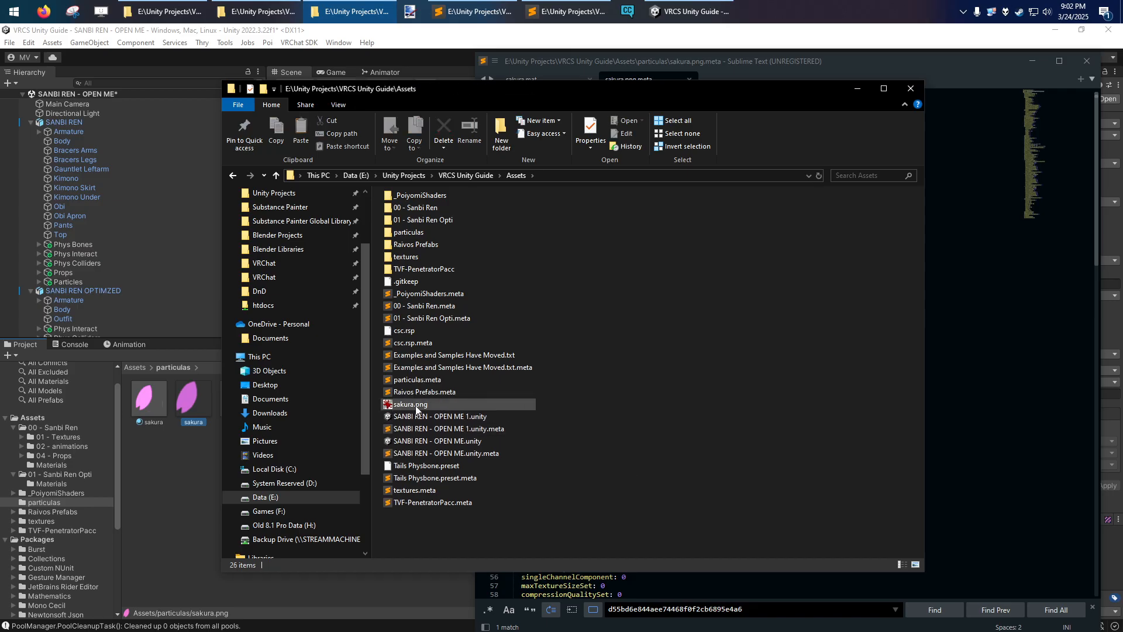
Step: Let Unity reimport the moved texture, and open sakura.png.meta from the Assets folder in Sublime Text
{"action": "left_click", "coordinate": [169, 476]}
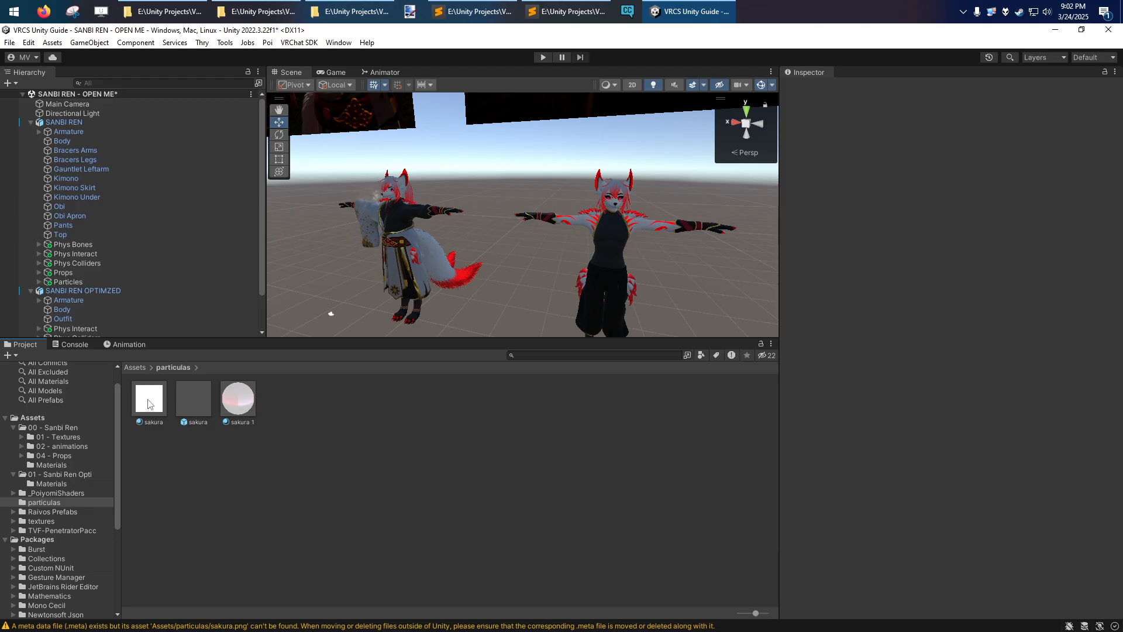
{"action": "left_click", "coordinate": [351, 7]}
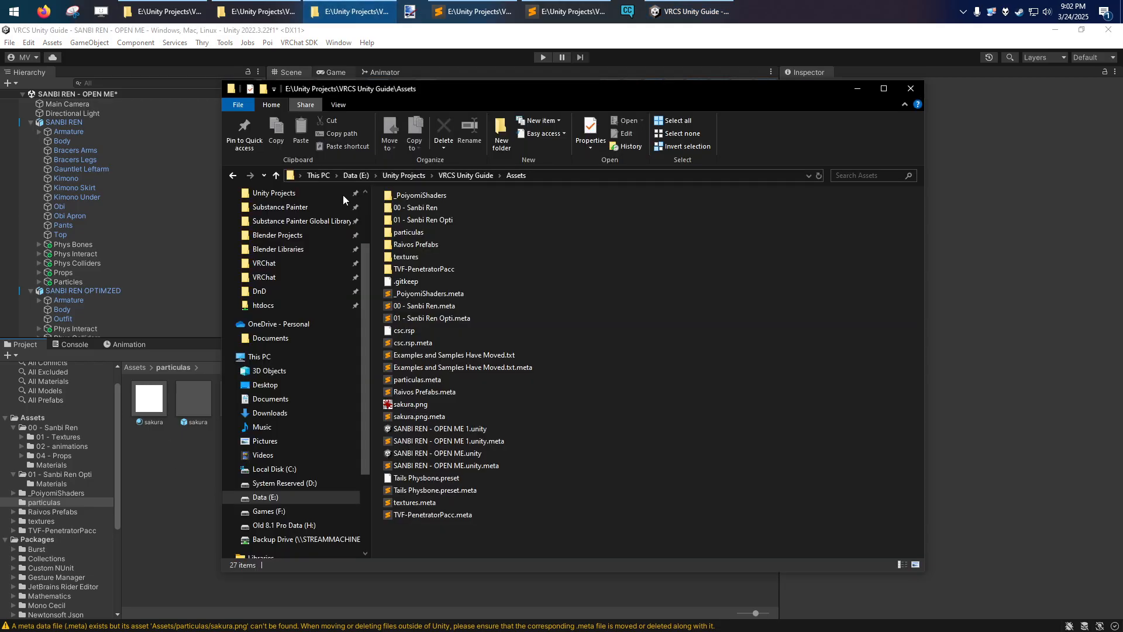
{"action": "left_click", "coordinate": [419, 417]}
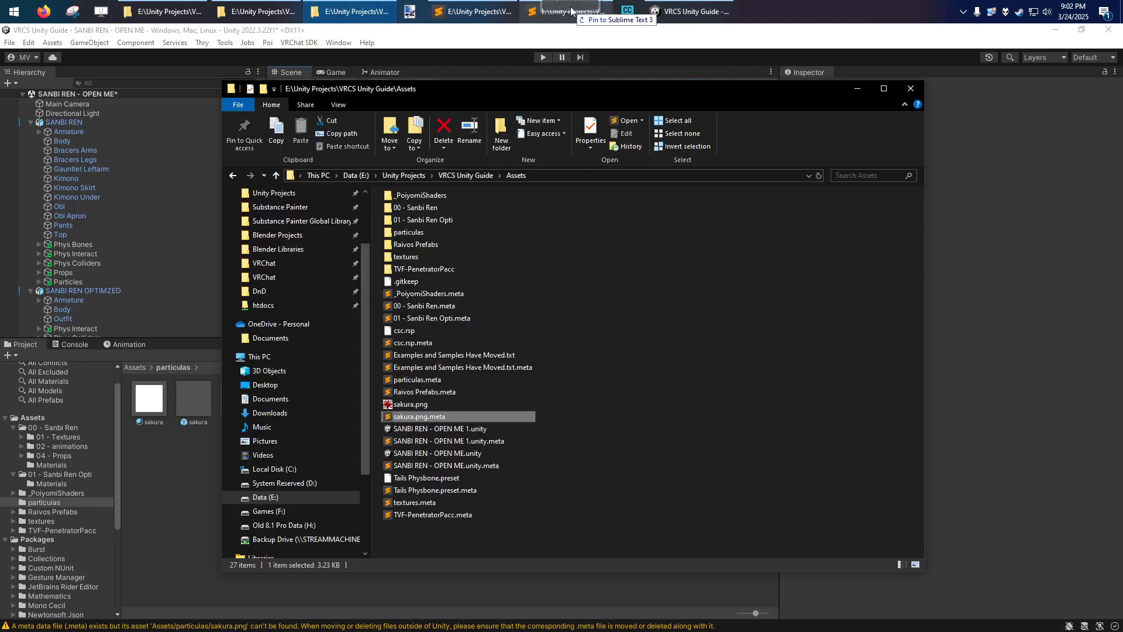
{"action": "left_click", "coordinate": [548, 5]}
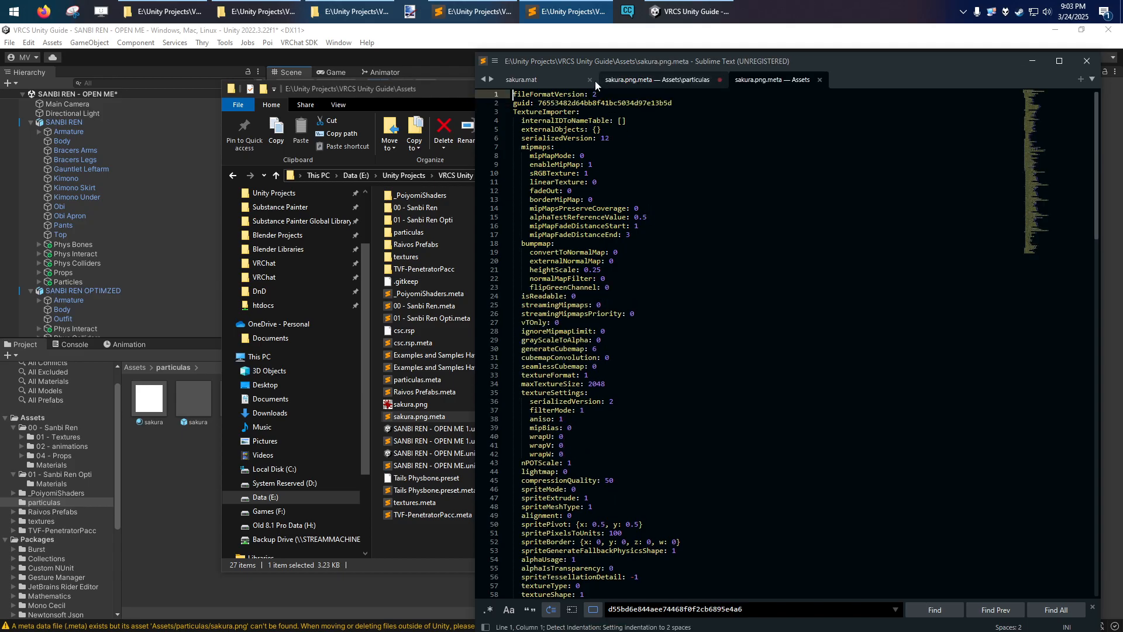
Step: Compare the guid values in the sakura.png.meta files from the particulas and Assets folders
{"action": "left_click_drag", "start_coordinate": [647, 76], "coordinate": [568, 83]}
{"action": "left_click", "coordinate": [654, 80]}
{"action": "scroll", "coordinate": [672, 115], "scroll_direction": "up", "scroll_amount": 5}
{"action": "left_click_drag", "start_coordinate": [502, 78], "coordinate": [649, 75]}
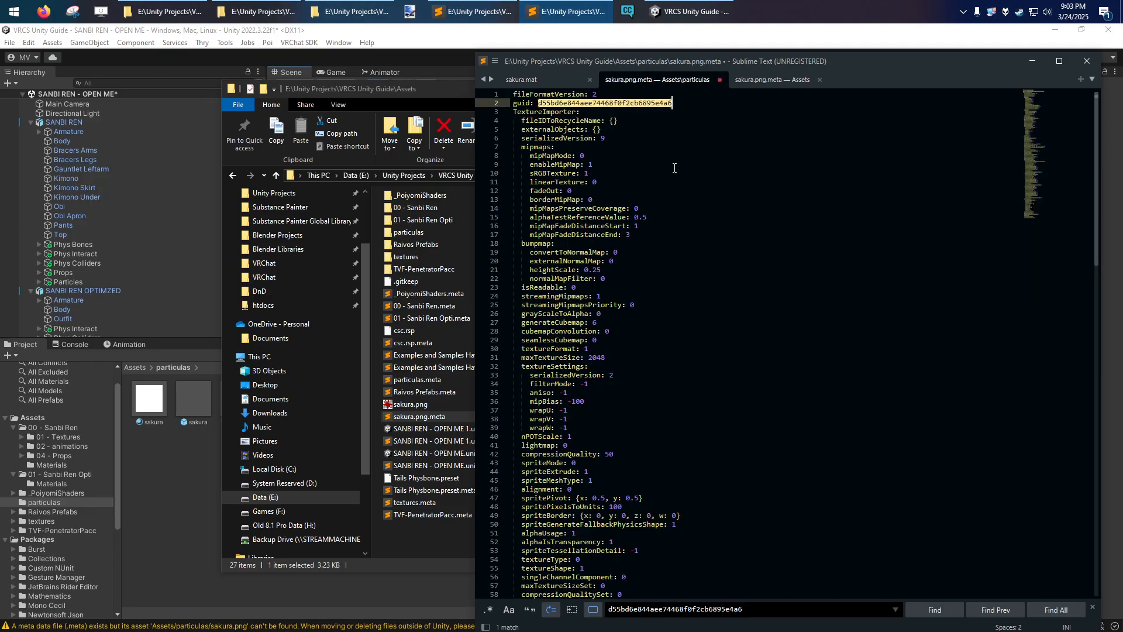
{"action": "left_click", "coordinate": [778, 81]}
{"action": "double_click", "coordinate": [593, 103]}
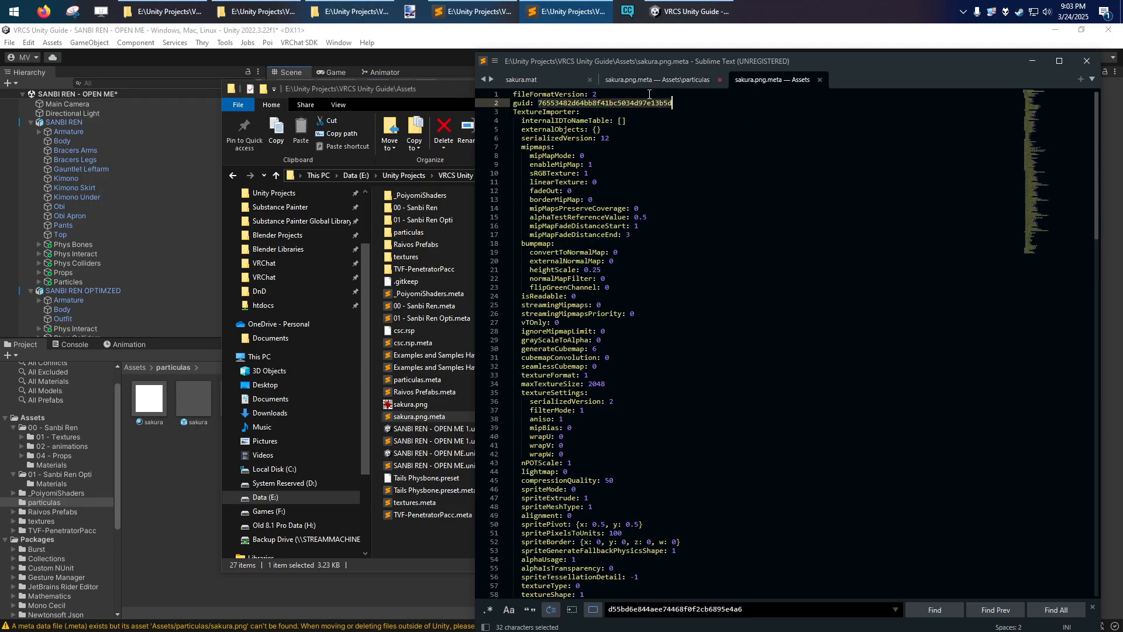
{"action": "left_click", "coordinate": [646, 81]}
{"action": "double_click", "coordinate": [604, 102]}
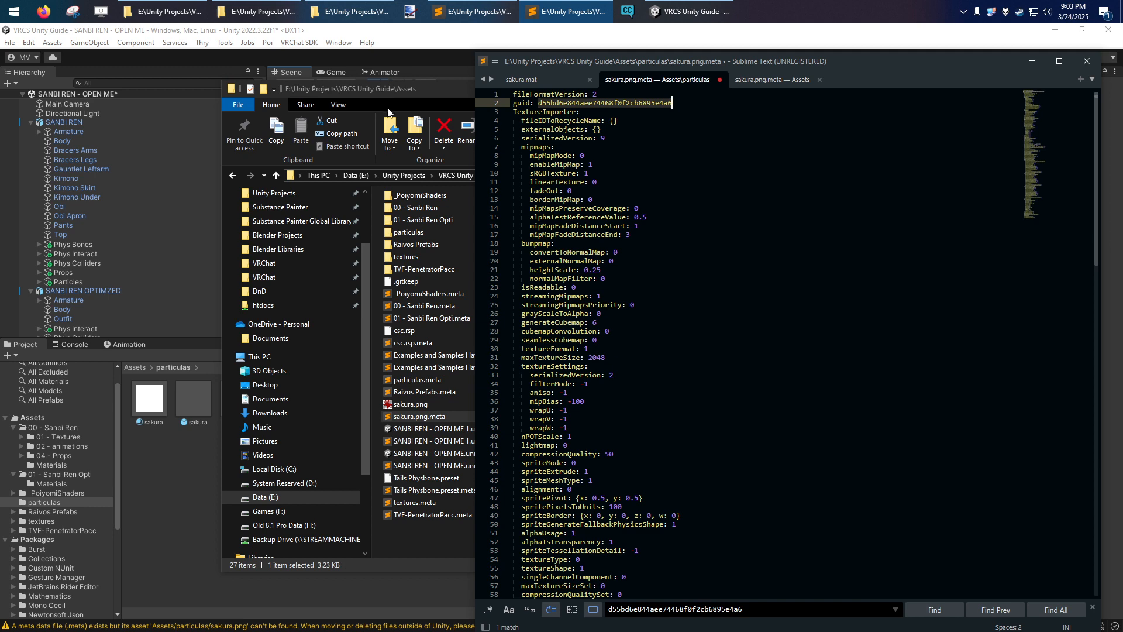
Step: Move sakura.png from the Assets folder back into the particulas folder in File Explorer
{"action": "left_click", "coordinate": [379, 90]}
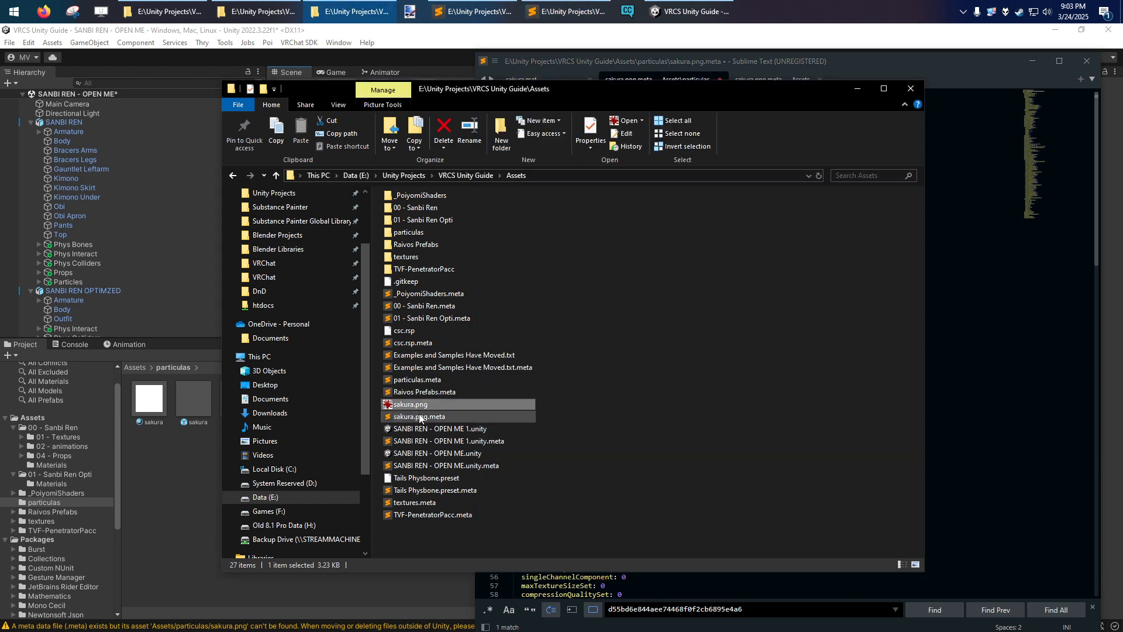
{"action": "left_click", "coordinate": [435, 394]}
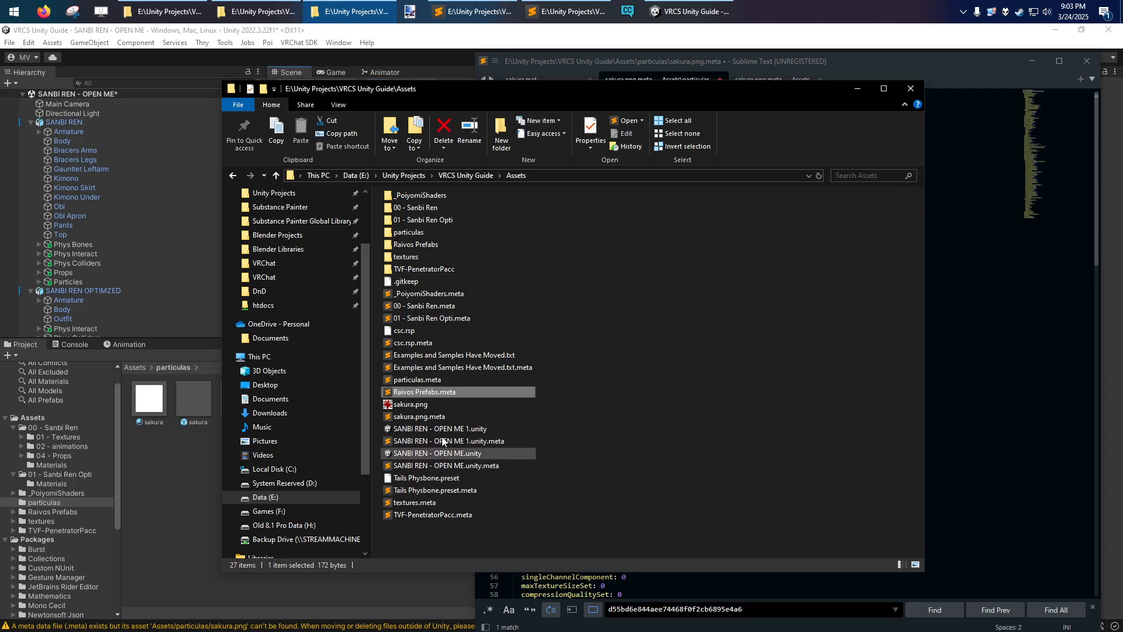
{"action": "left_click", "coordinate": [419, 417]}
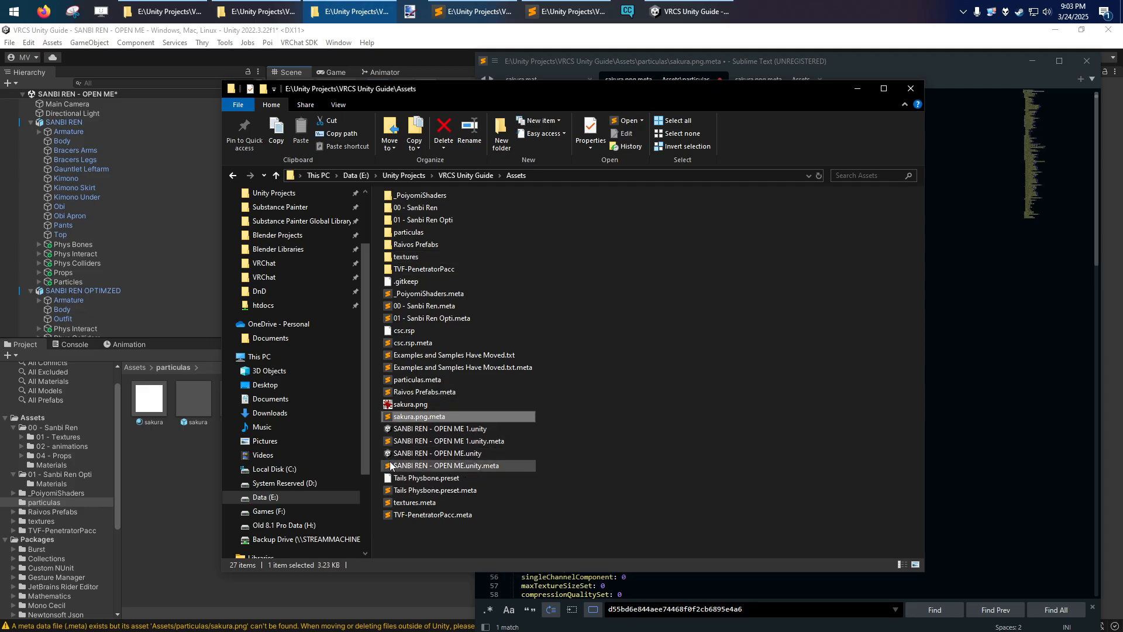
{"action": "left_click", "coordinate": [408, 405]}
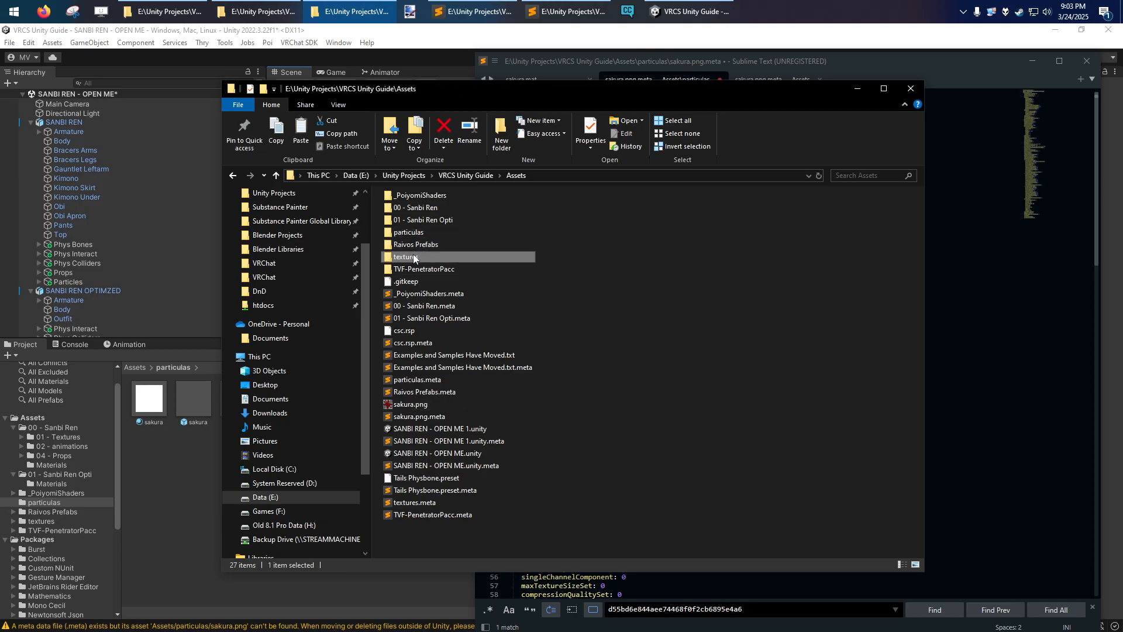
{"action": "double_click", "coordinate": [410, 232]}
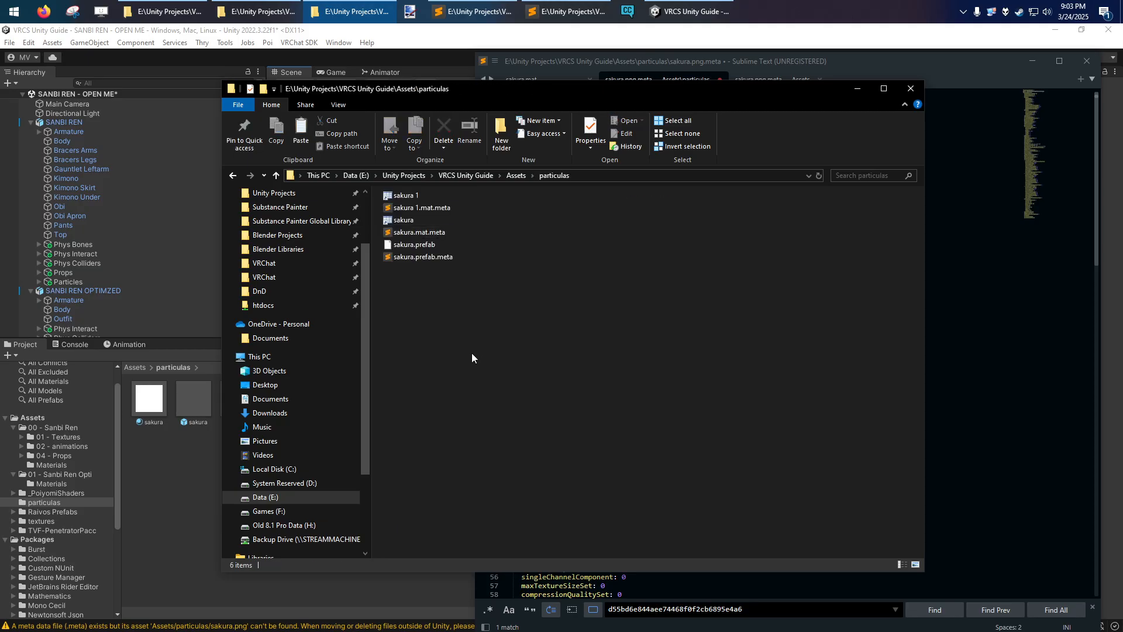
{"action": "key", "text": "ctrl+v"}
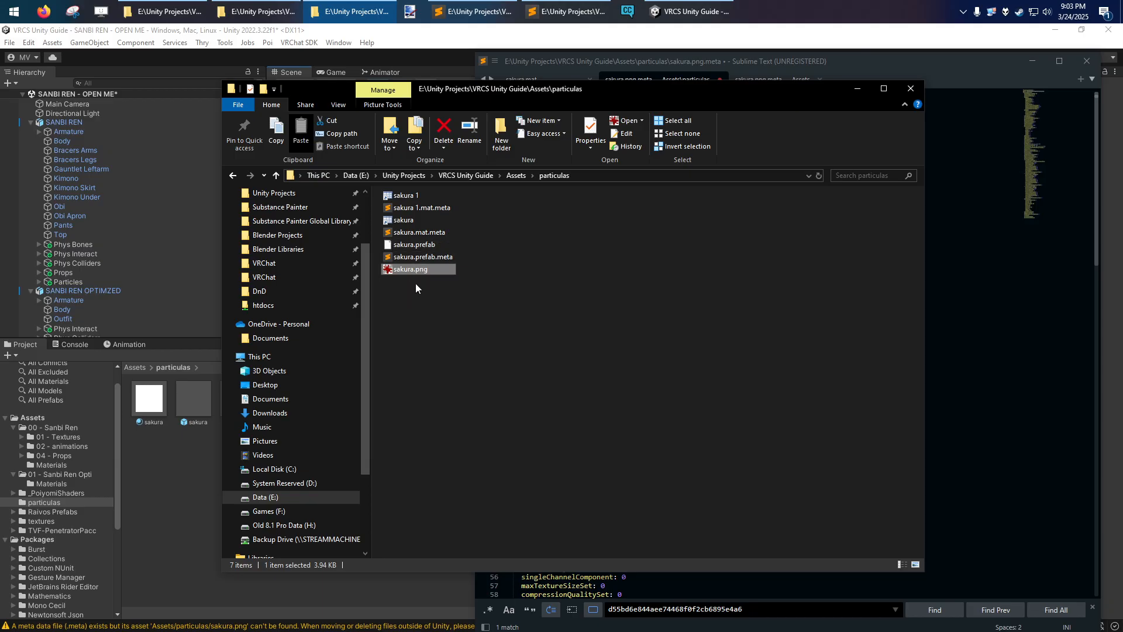
Step: Save the open sakura.png.meta from Sublime Text back into the particulas folder under the same name
{"action": "left_click", "coordinate": [674, 75]}
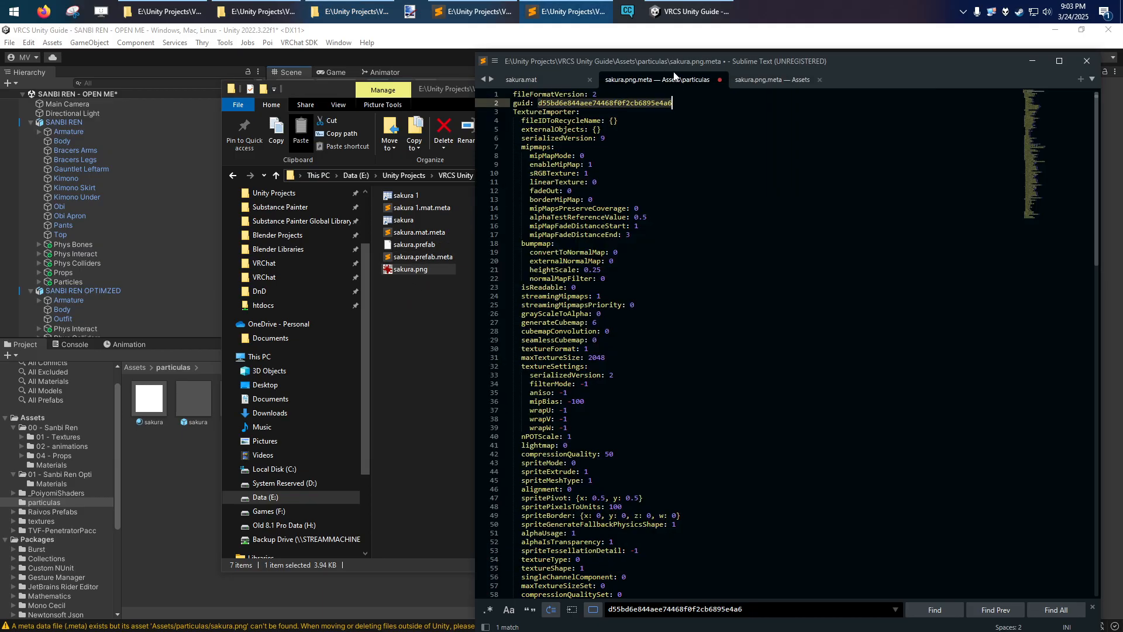
{"action": "left_click", "coordinate": [651, 126]}
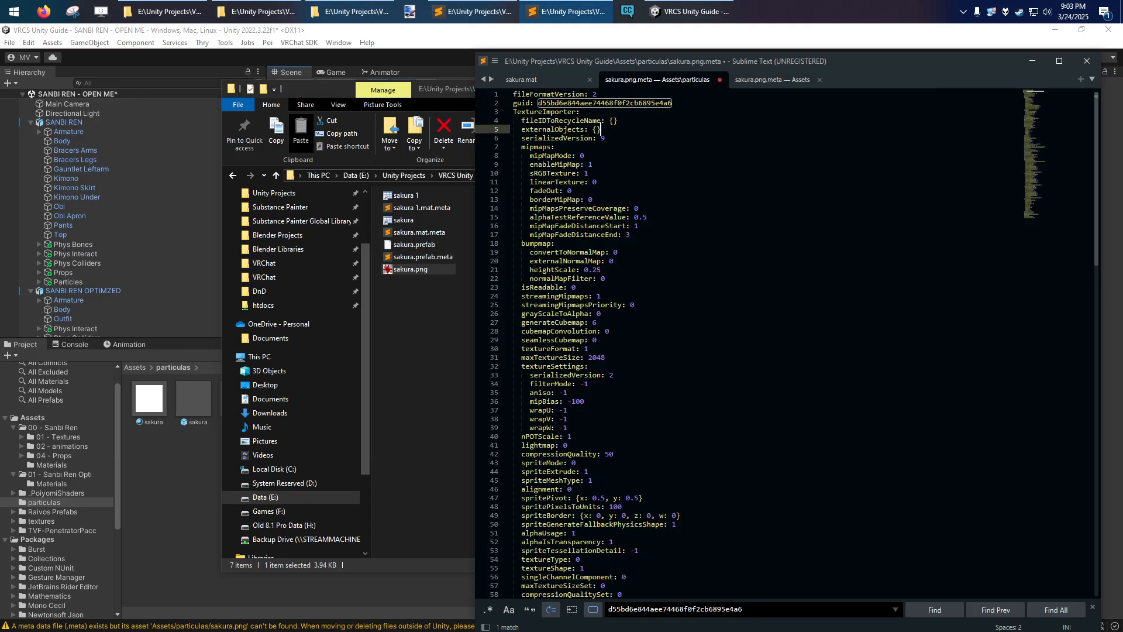
{"action": "key", "text": "ctrl+shift+s"}
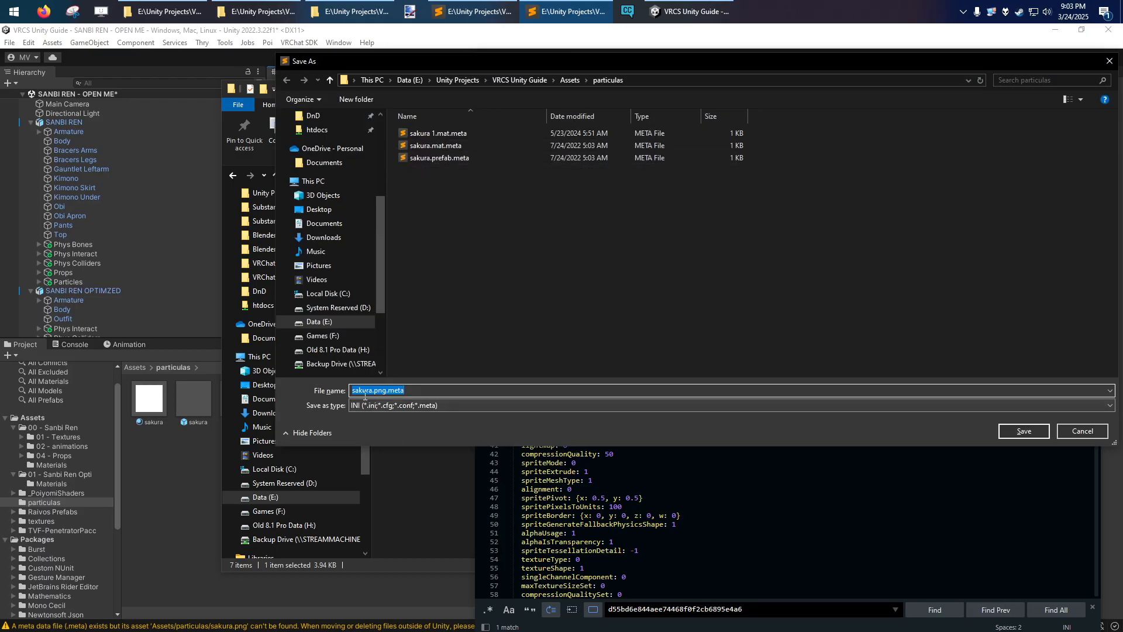
{"action": "left_click", "coordinate": [1018, 431]}
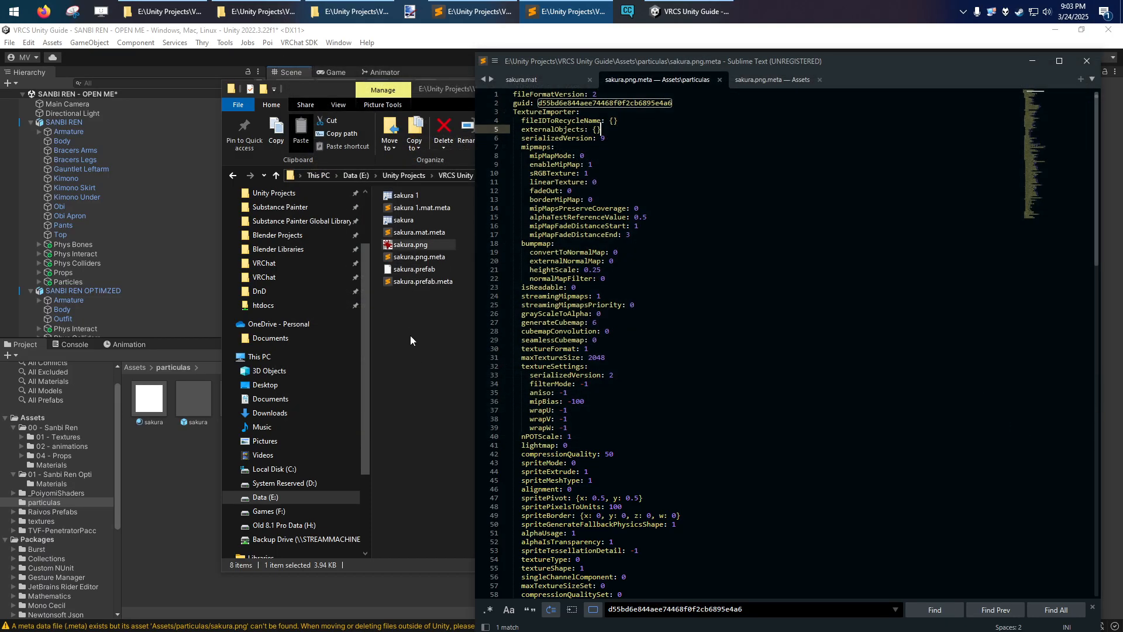
{"action": "left_click", "coordinate": [408, 316]}
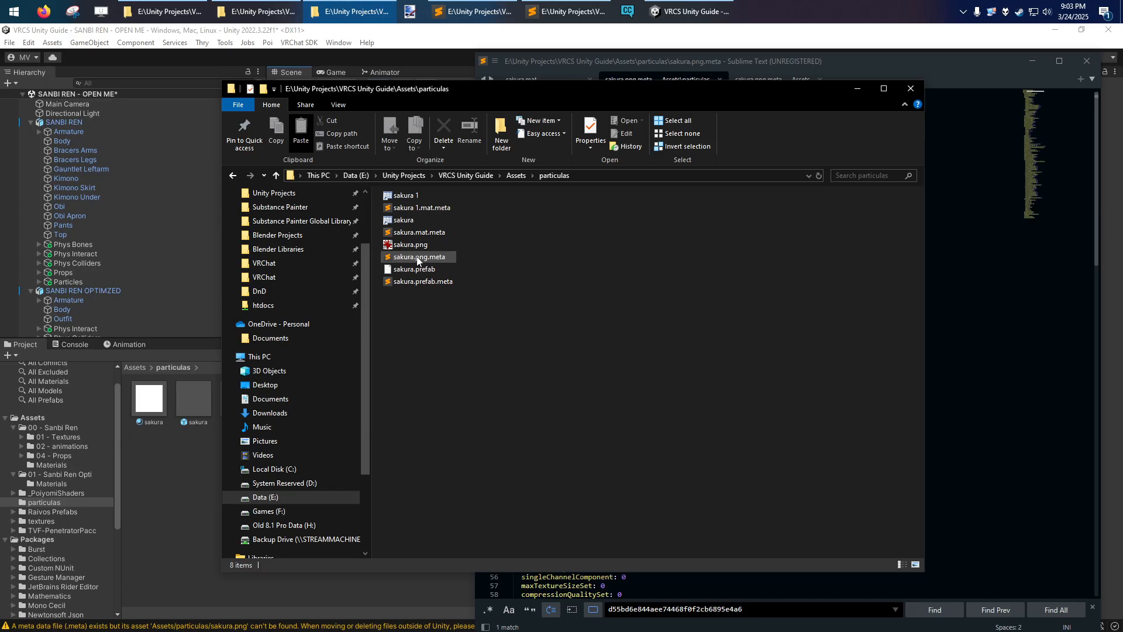
Step: In Unity, inspect the sakura material in particulas and trace its Albedo map to the texture asset
{"action": "left_click", "coordinate": [420, 41]}
{"action": "left_click", "coordinate": [187, 398]}
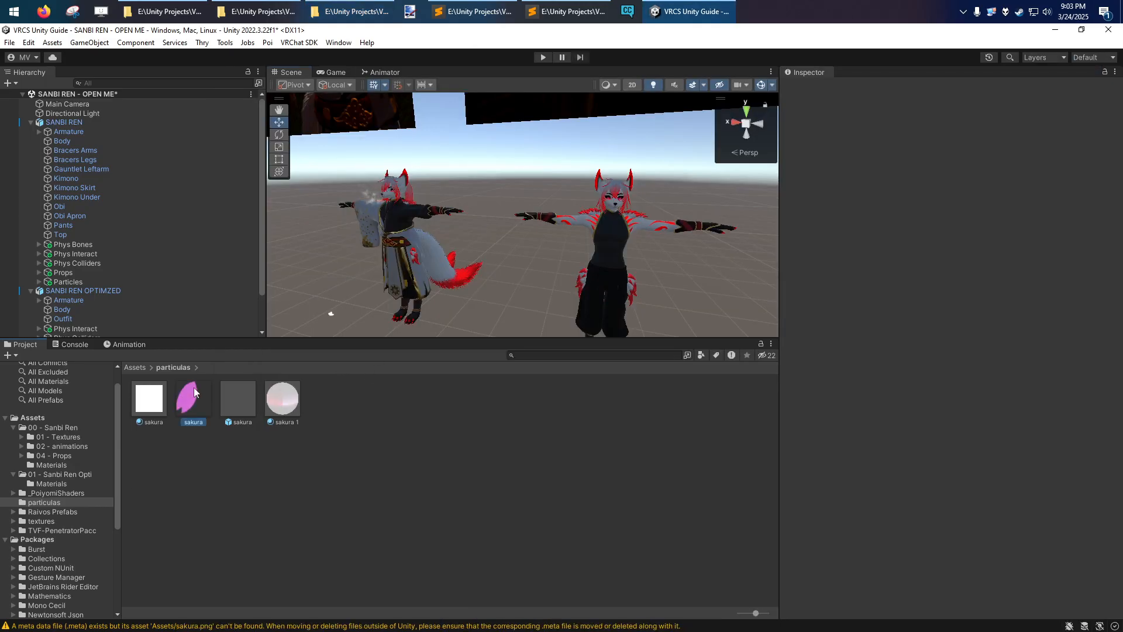
{"action": "left_click", "coordinate": [147, 400]}
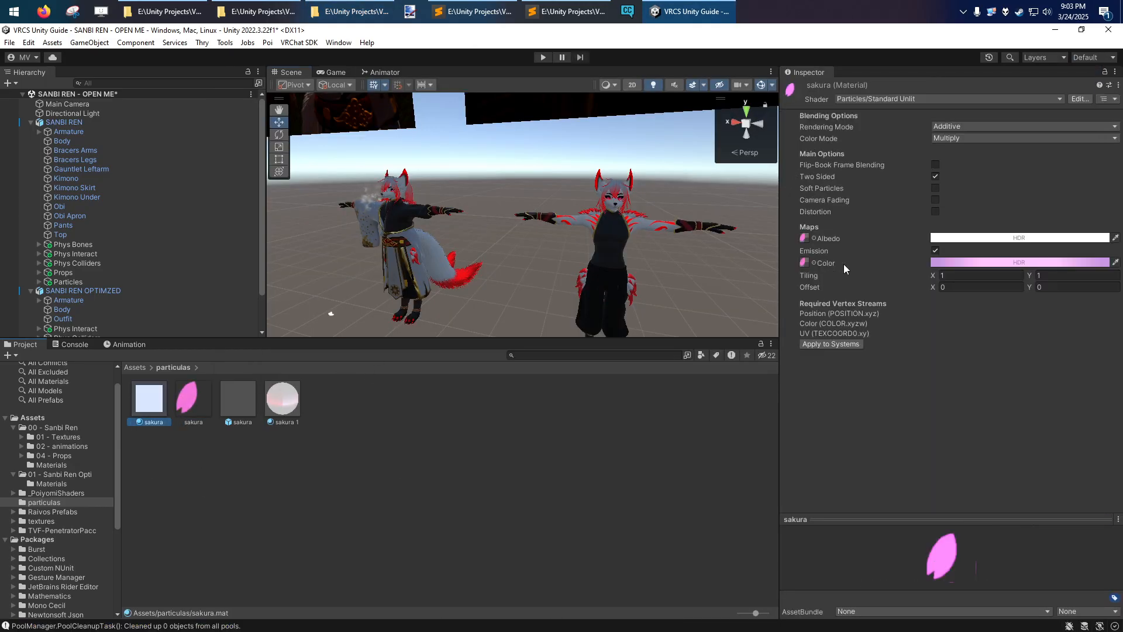
{"action": "left_click", "coordinate": [804, 238]}
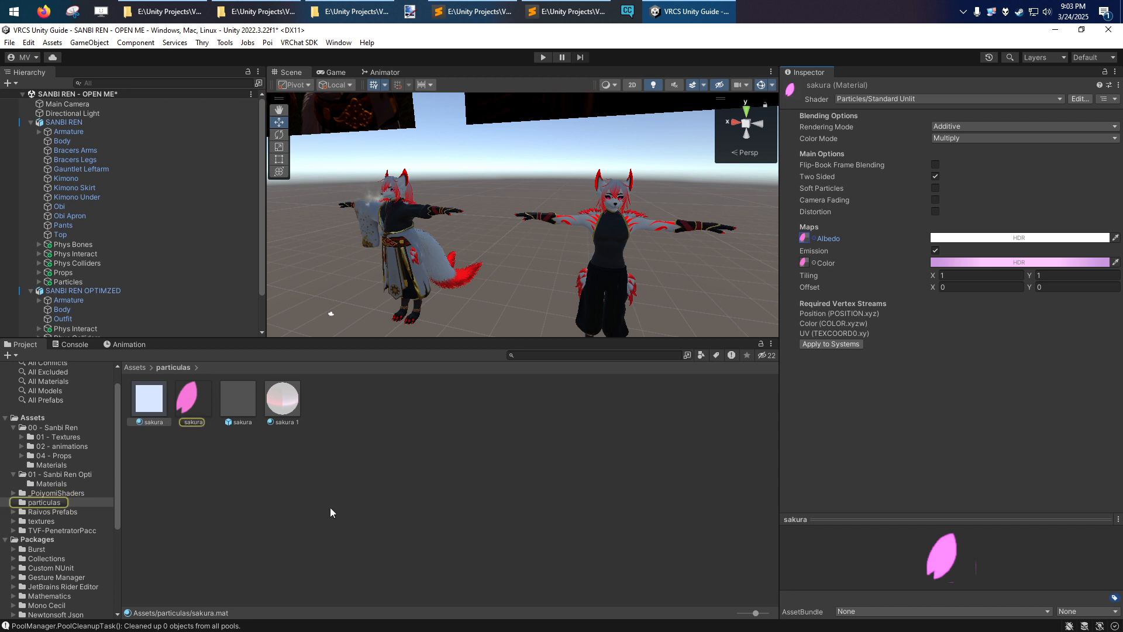
{"action": "left_click", "coordinate": [807, 238]}
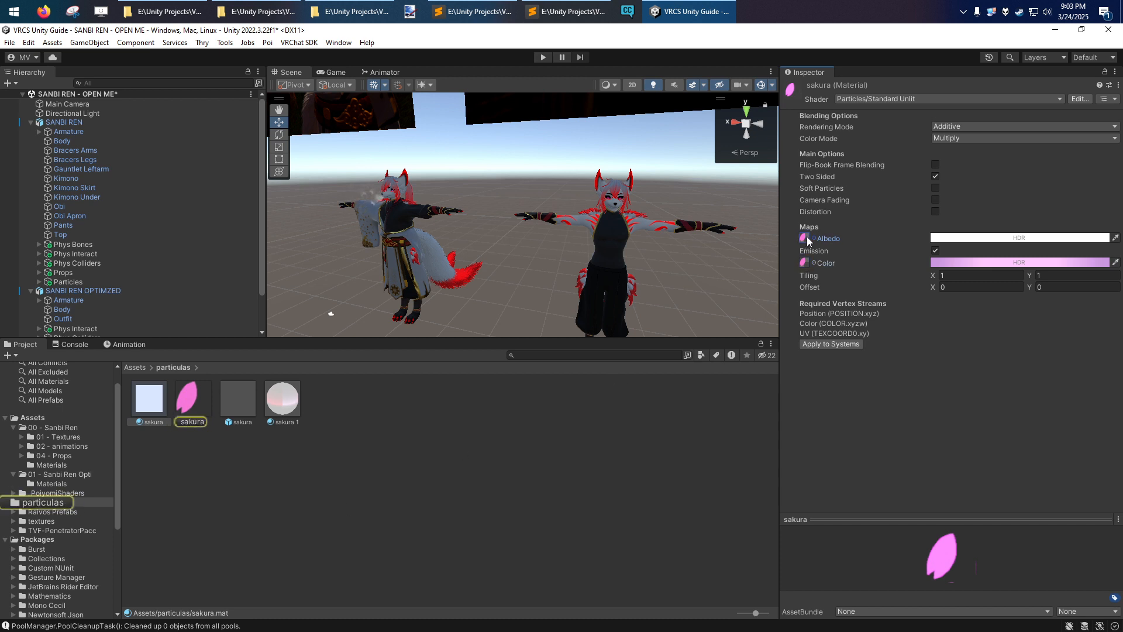
Step: Check the contents of the Assets, textures and Raivos Prefabs folders in the Unity project
{"action": "left_click", "coordinate": [35, 417]}
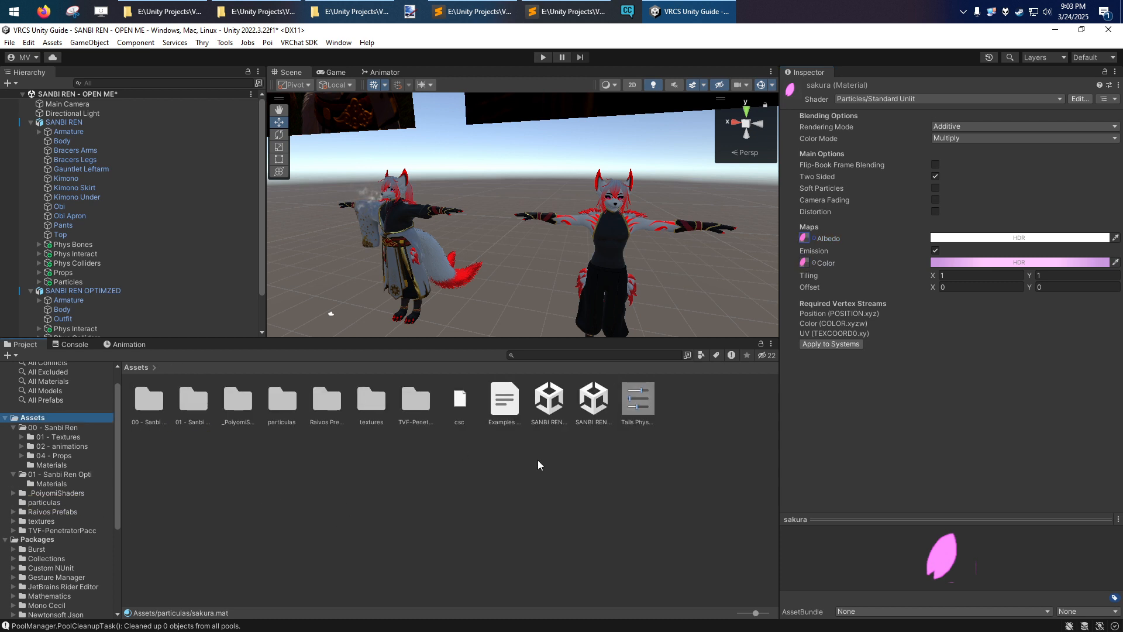
{"action": "left_click", "coordinate": [489, 481]}
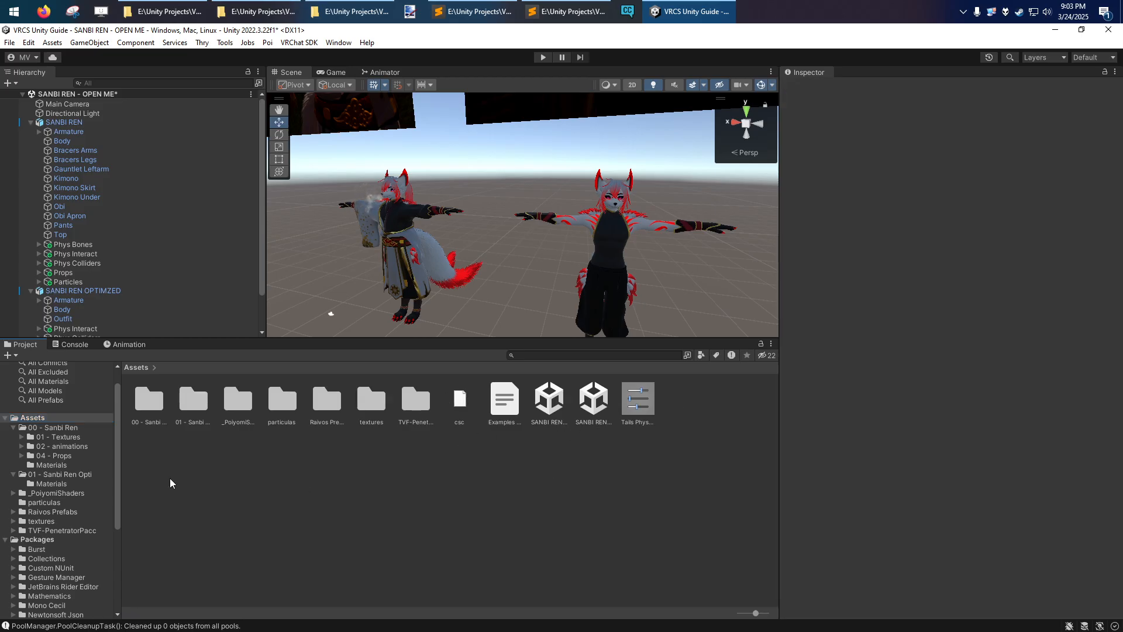
{"action": "left_click", "coordinate": [36, 521]}
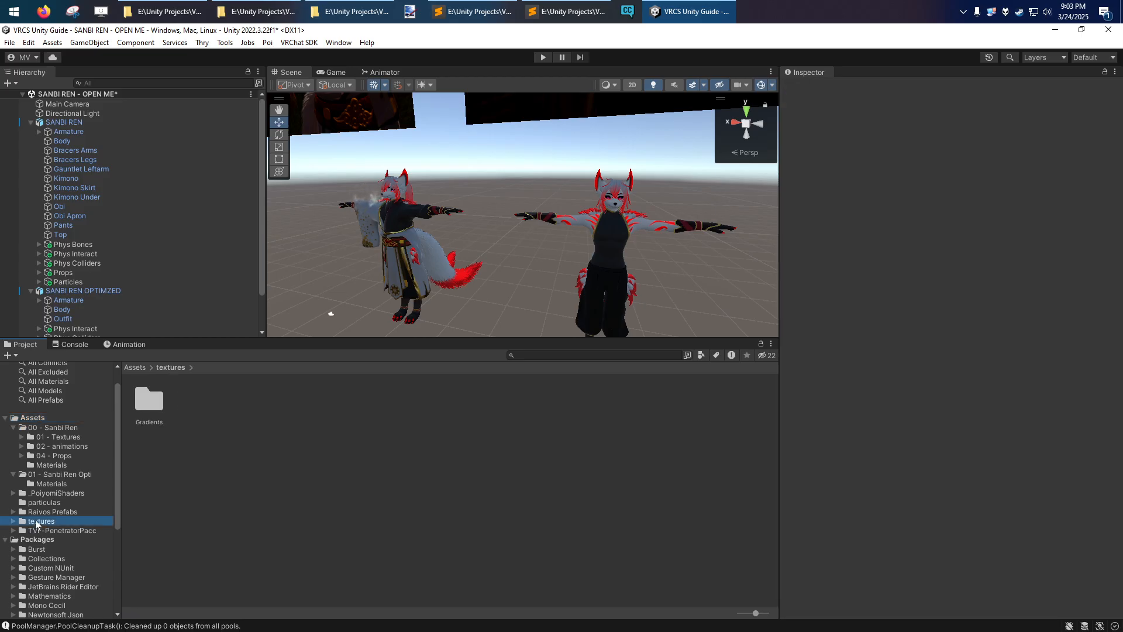
{"action": "left_click", "coordinate": [44, 512]}
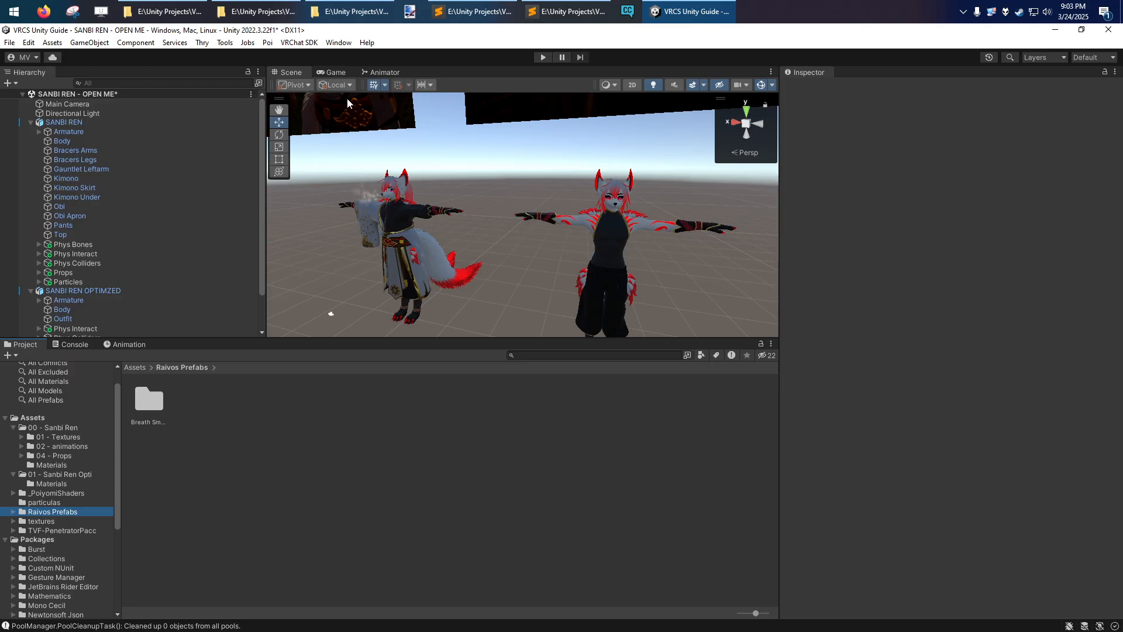
Step: Move sakura.png together with sakura.png.meta from the particulas folder into the Assets folder in File Explorer
{"action": "left_click", "coordinate": [566, 11]}
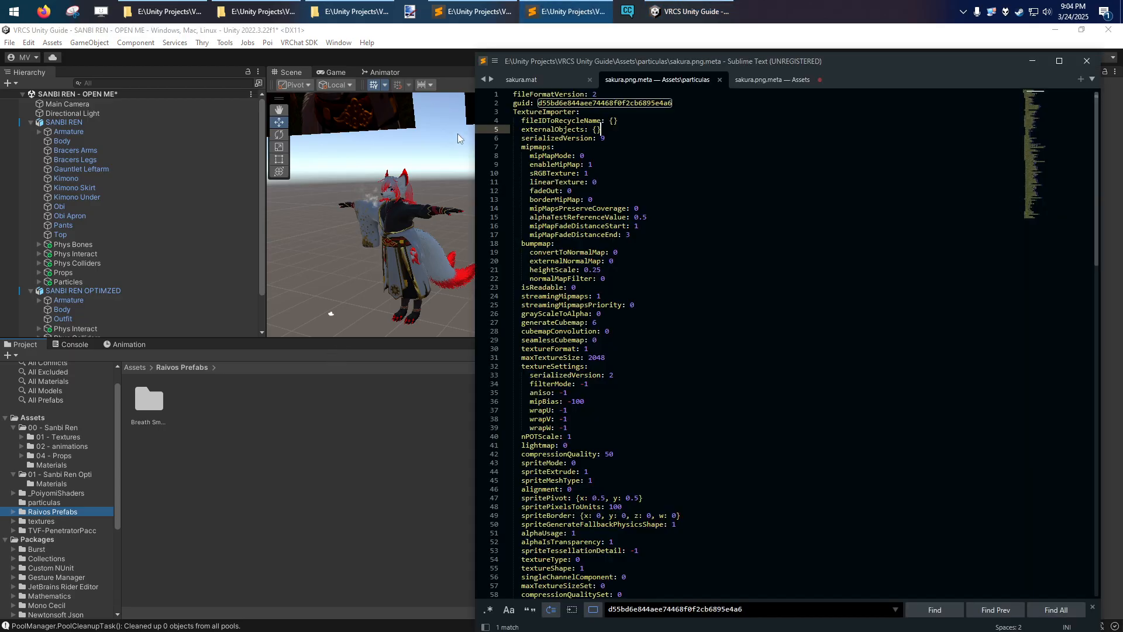
{"action": "left_click", "coordinate": [350, 12]}
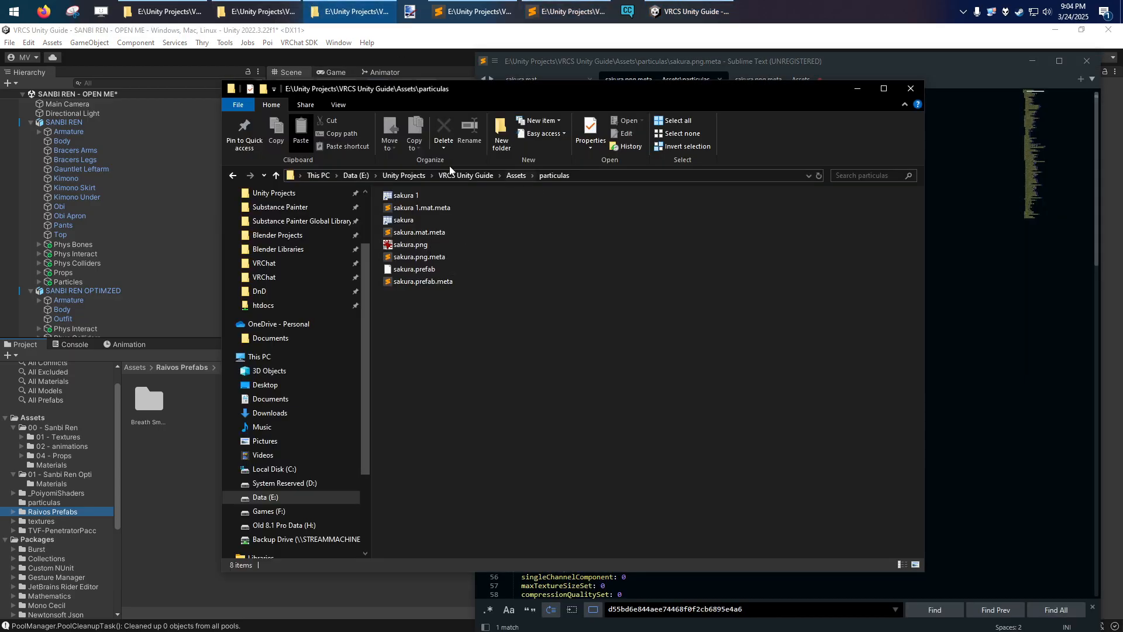
{"action": "left_click_drag", "start_coordinate": [458, 91], "coordinate": [434, 91]}
{"action": "left_click", "coordinate": [395, 257]}
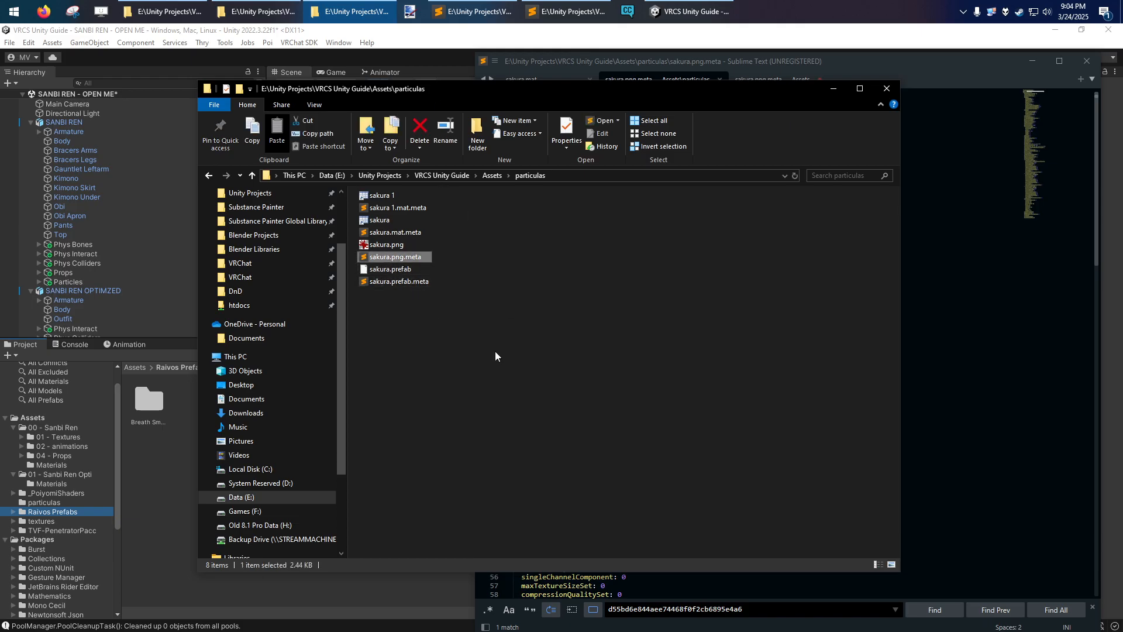
{"action": "left_click", "coordinate": [397, 244], "text": "ctrl"}
{"action": "key", "text": "ctrl+c"}
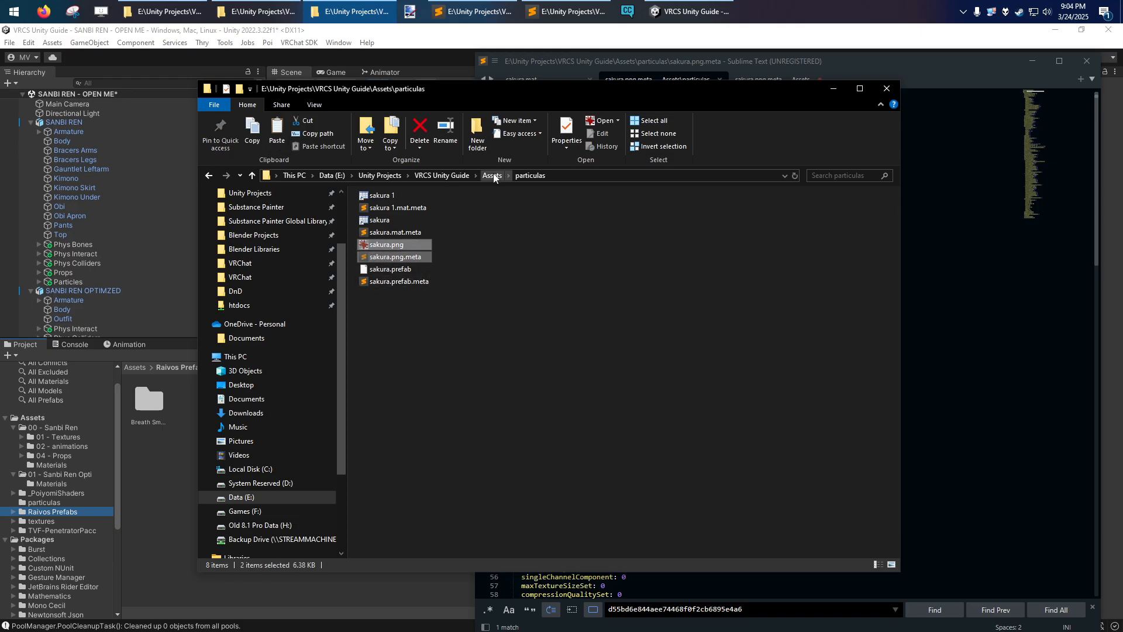
{"action": "left_click", "coordinate": [492, 175]}
{"action": "key", "text": "ctrl+v"}
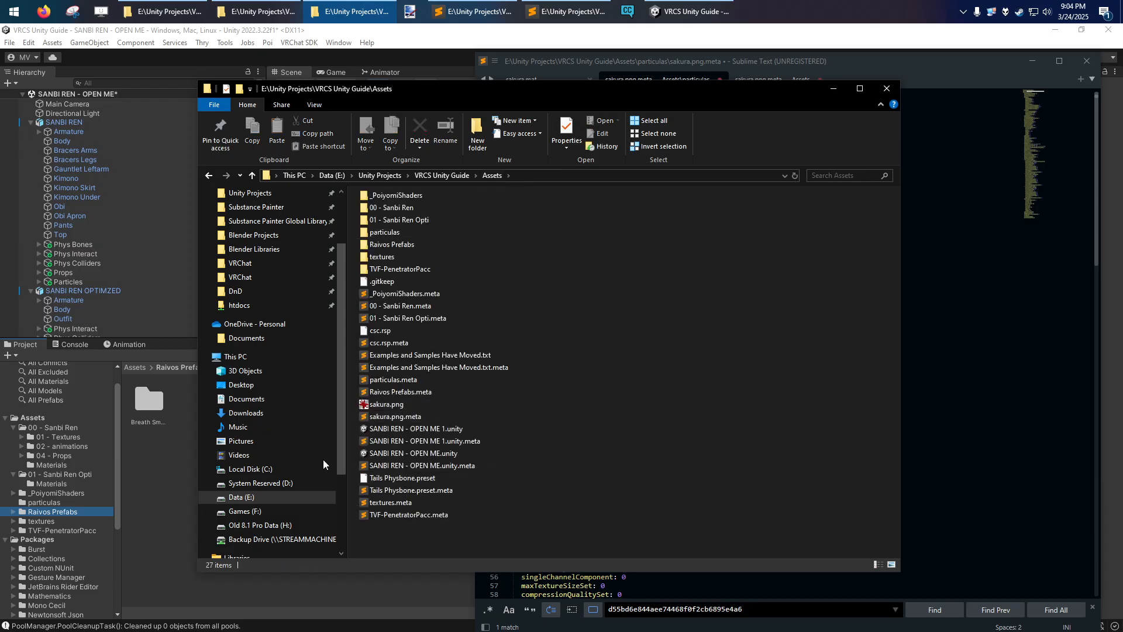
Step: Back in Unity, select the sakura material in particulas and locate its Albedo texture in the project
{"action": "left_click", "coordinate": [119, 461]}
{"action": "left_click", "coordinate": [47, 501]}
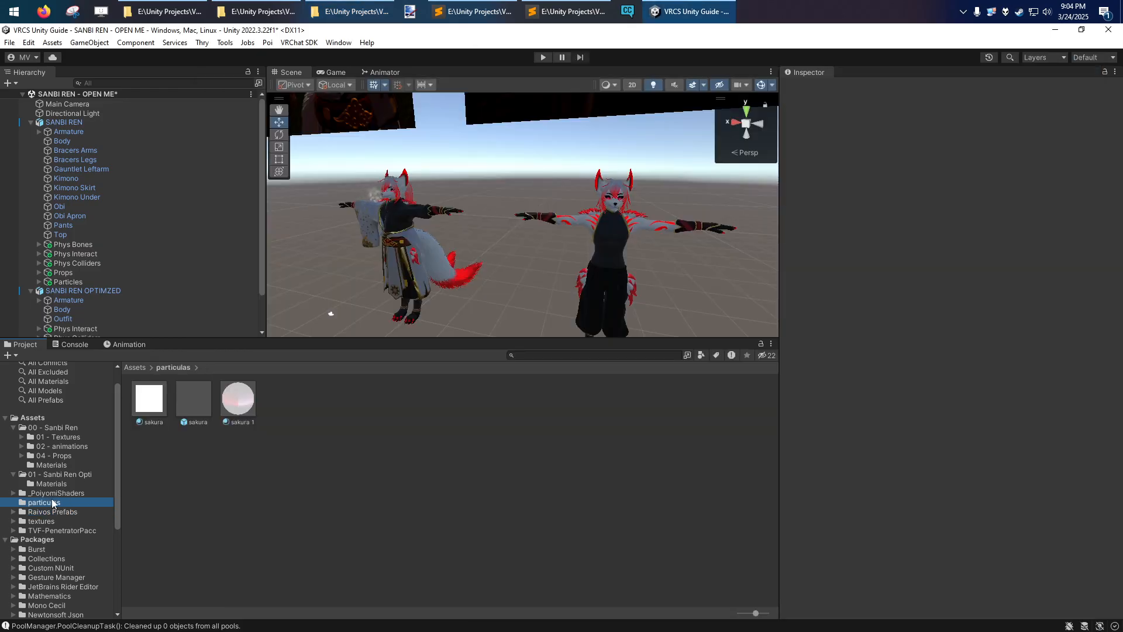
{"action": "left_click", "coordinate": [155, 403]}
{"action": "left_click_drag", "start_coordinate": [155, 403], "coordinate": [32, 417]}
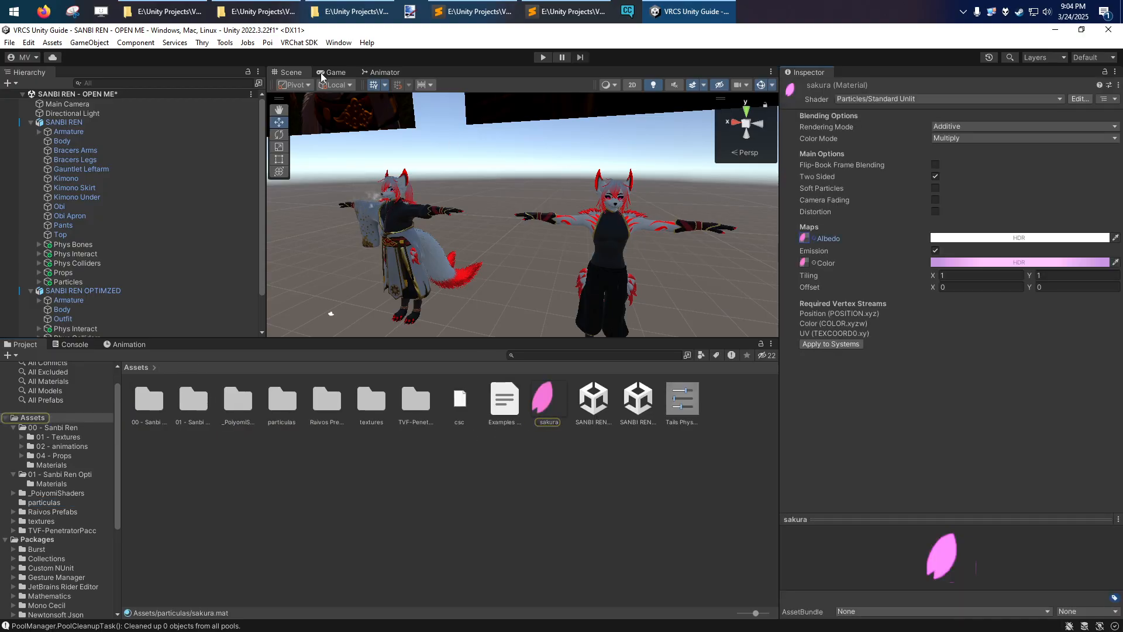
Step: Point out Fluff and its Fluff.mat.meta in the 01 - Sanbi Ren Opti Materials folder, and dismiss that File Explorer window
{"action": "left_click", "coordinate": [258, 11]}
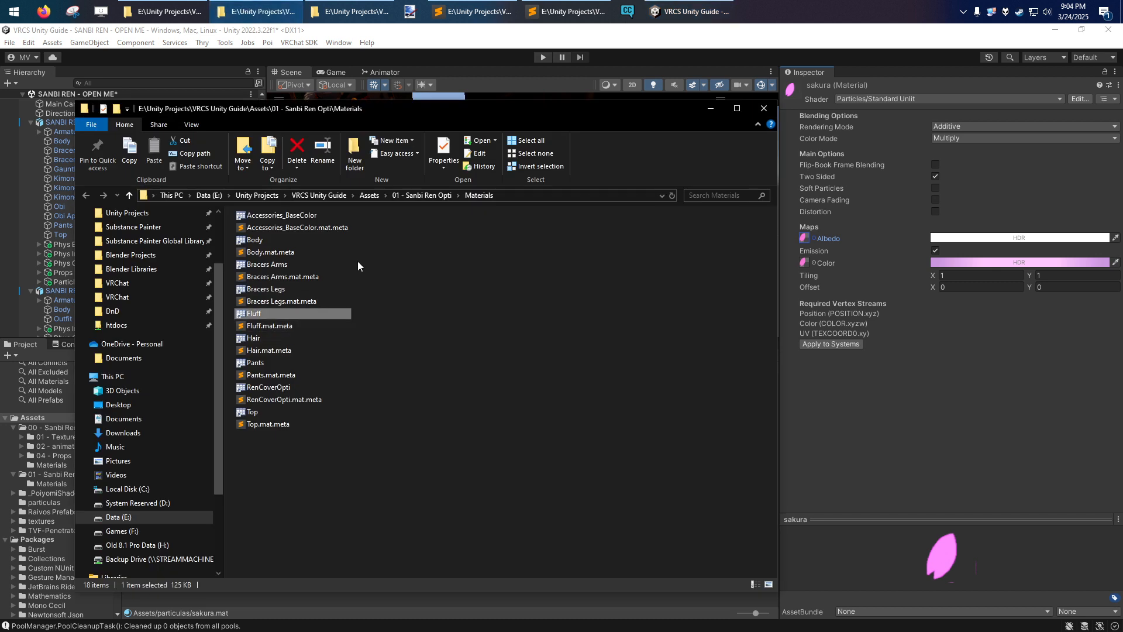
{"action": "left_click", "coordinate": [279, 326]}
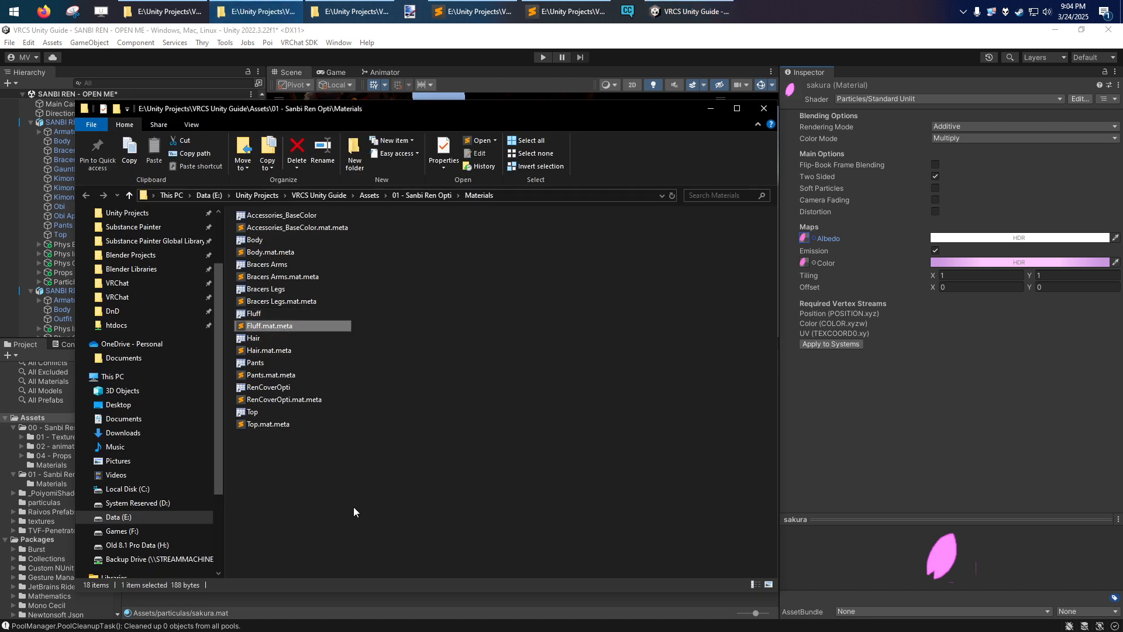
{"action": "left_click", "coordinate": [257, 313]}
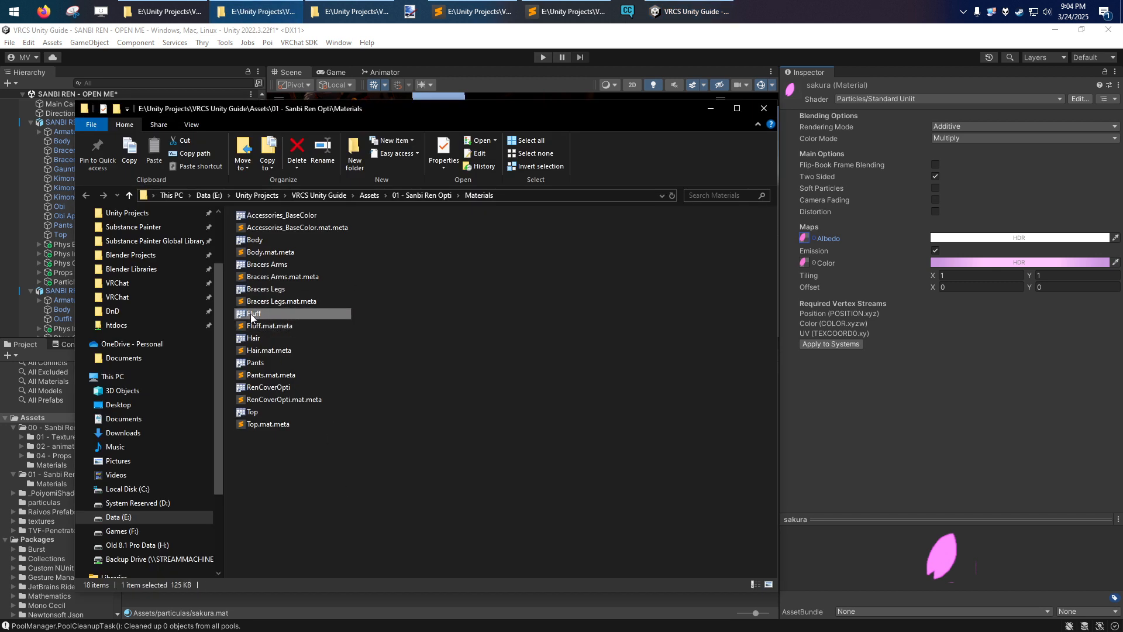
{"action": "left_click", "coordinate": [254, 332]}
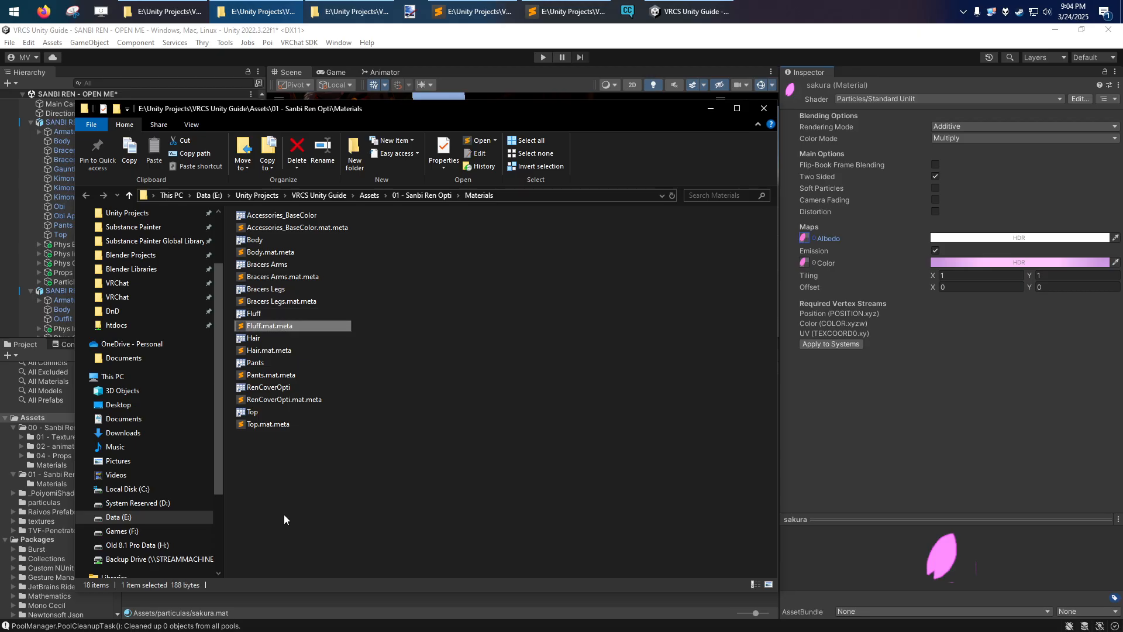
{"action": "left_click", "coordinate": [283, 514]}
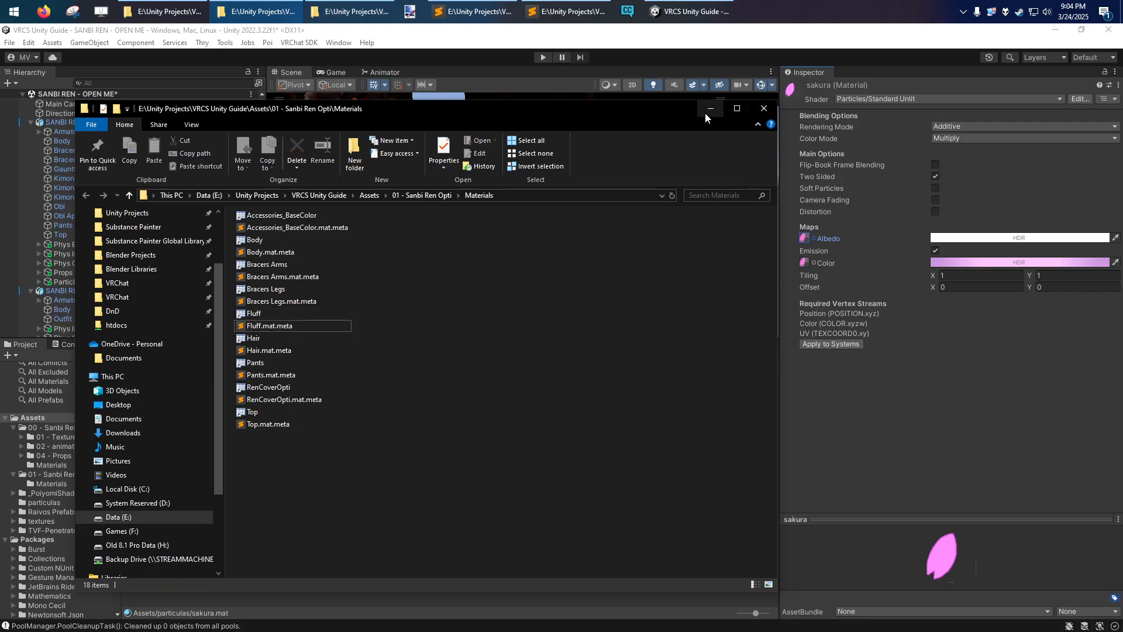
{"action": "left_click", "coordinate": [764, 108]}
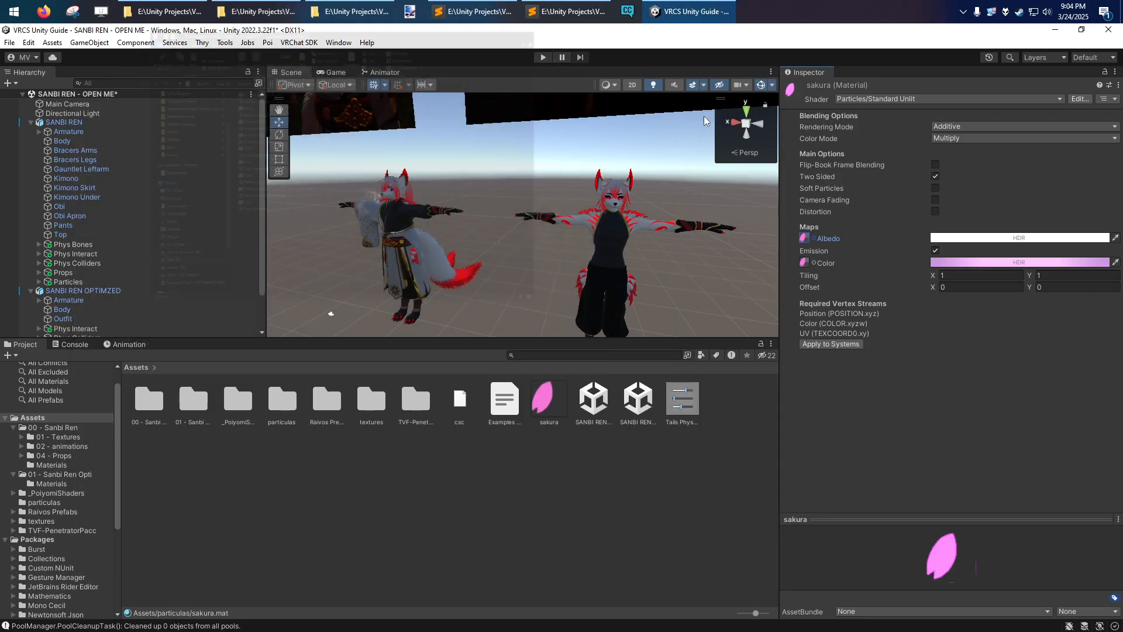
Step: Show sakura.png and its accompanying sakura.png.meta in the Assets folder in File Explorer
{"action": "left_click", "coordinate": [169, 15]}
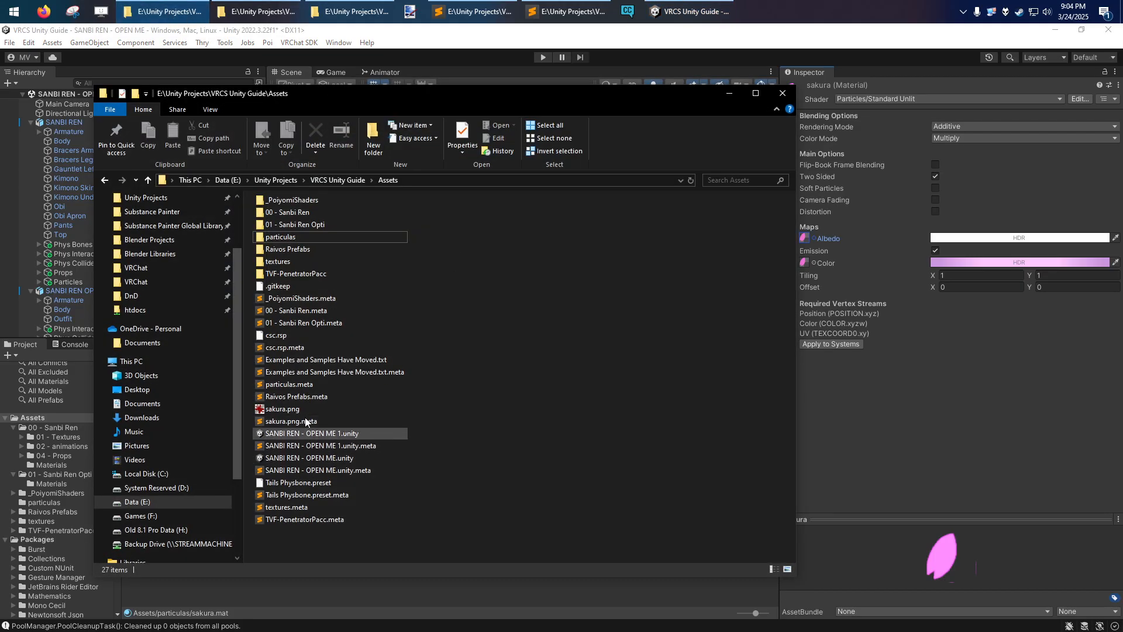
{"action": "left_click", "coordinate": [279, 412]}
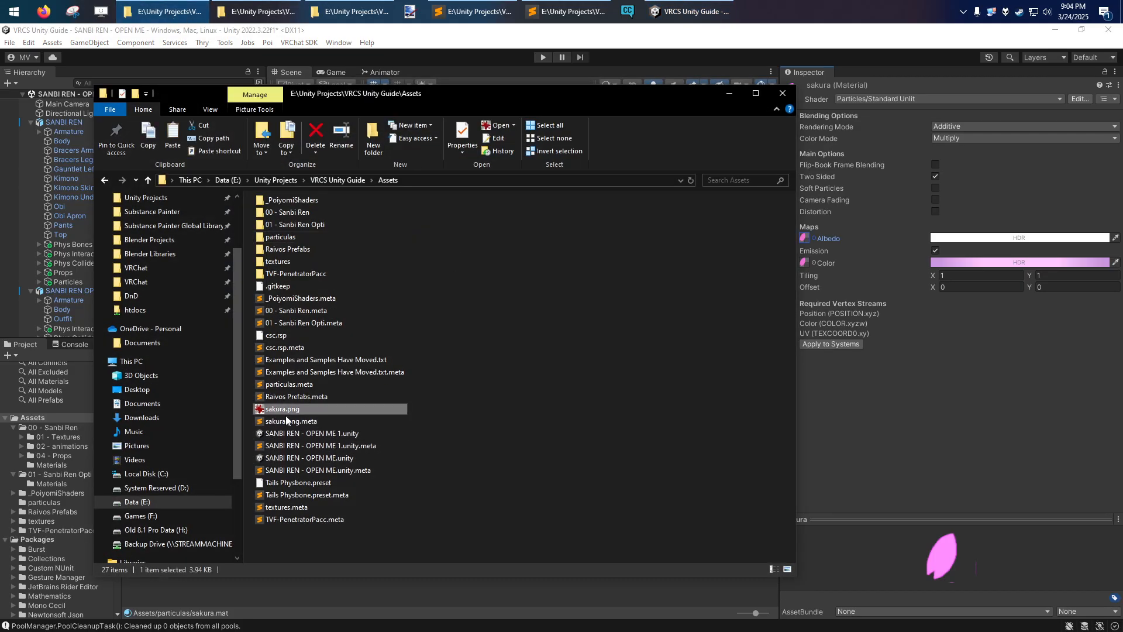
{"action": "left_click", "coordinate": [281, 423]}
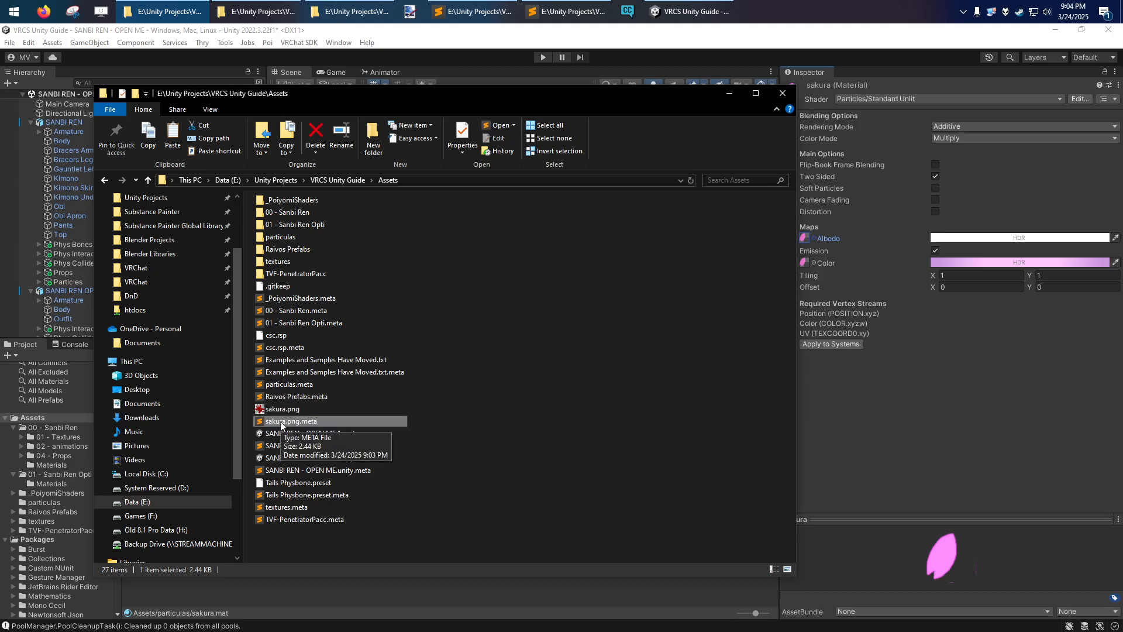
Step: In File Explorer, move sakura.png together with sakura.png.meta from Assets back into the particulas folder and open that folder
{"action": "left_click", "coordinate": [728, 97]}
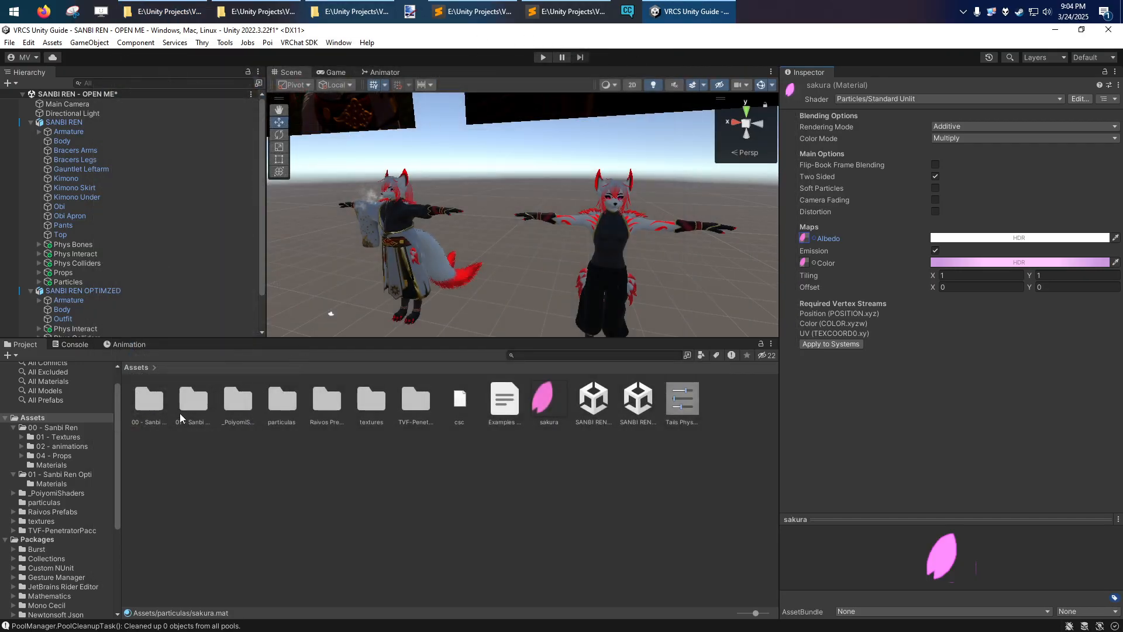
{"action": "left_click", "coordinate": [163, 11]}
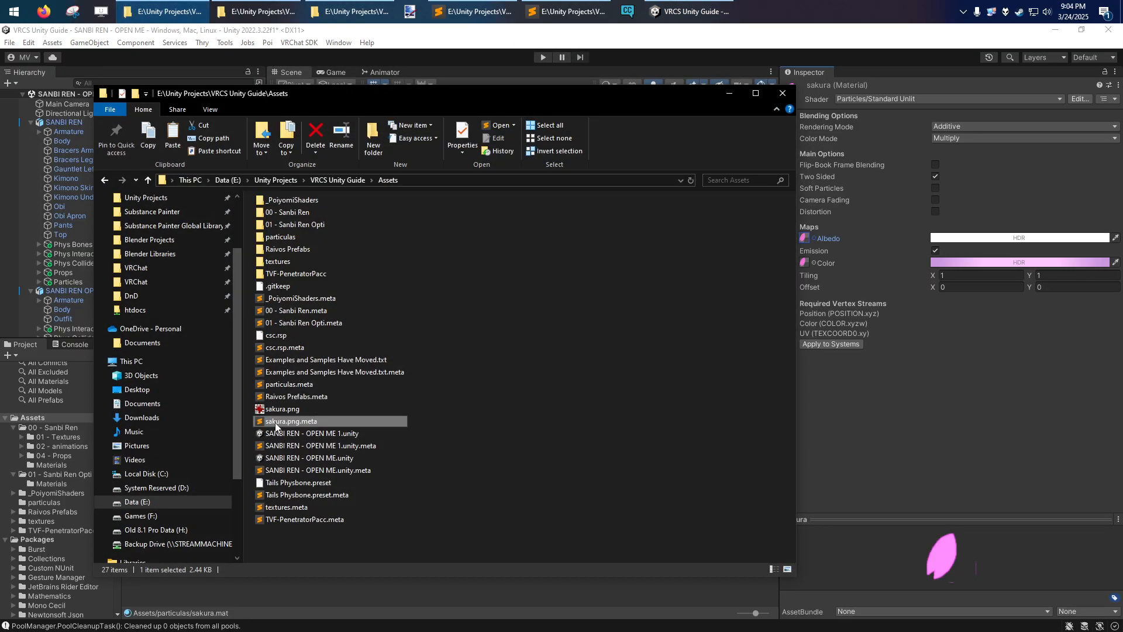
{"action": "left_click_drag", "start_coordinate": [279, 409], "coordinate": [287, 237]}
{"action": "double_click", "coordinate": [281, 236]}
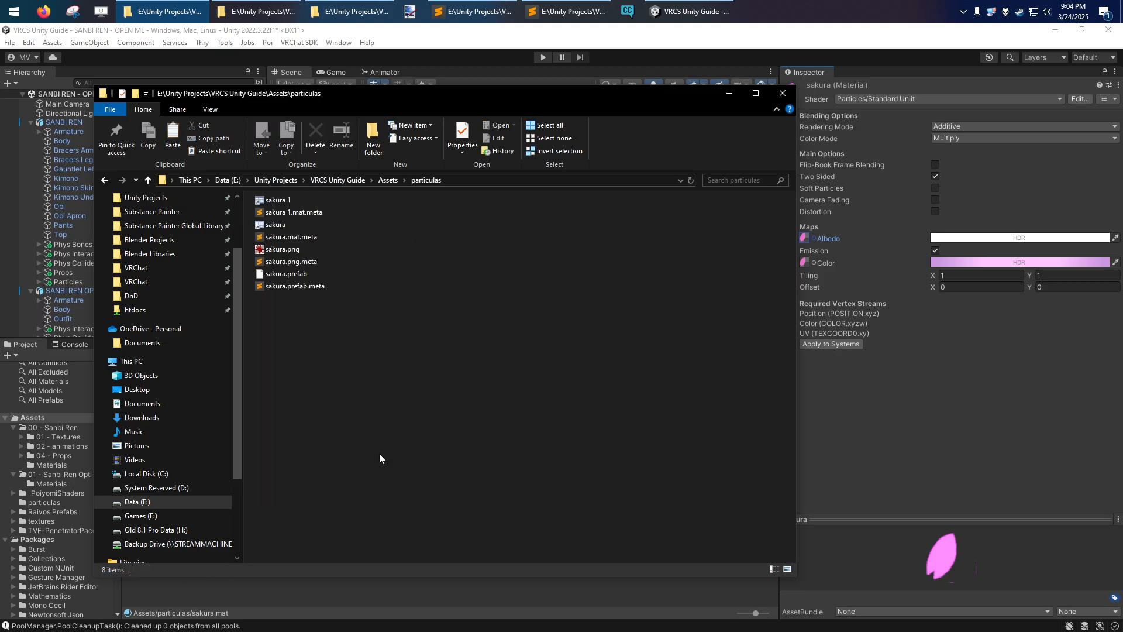
{"action": "left_click", "coordinate": [258, 578]}
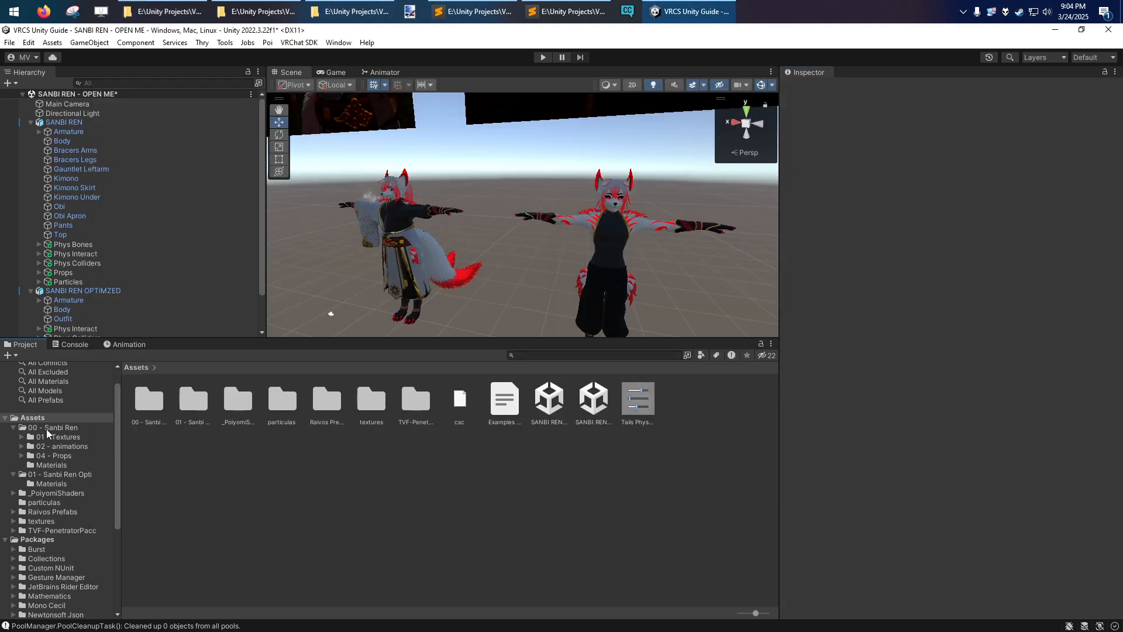
Step: Back in Unity, select the sakura material in the particulas folder and locate its Albedo texture in the project
{"action": "left_click", "coordinate": [48, 512]}
{"action": "left_click", "coordinate": [48, 503]}
{"action": "left_click", "coordinate": [199, 418]}
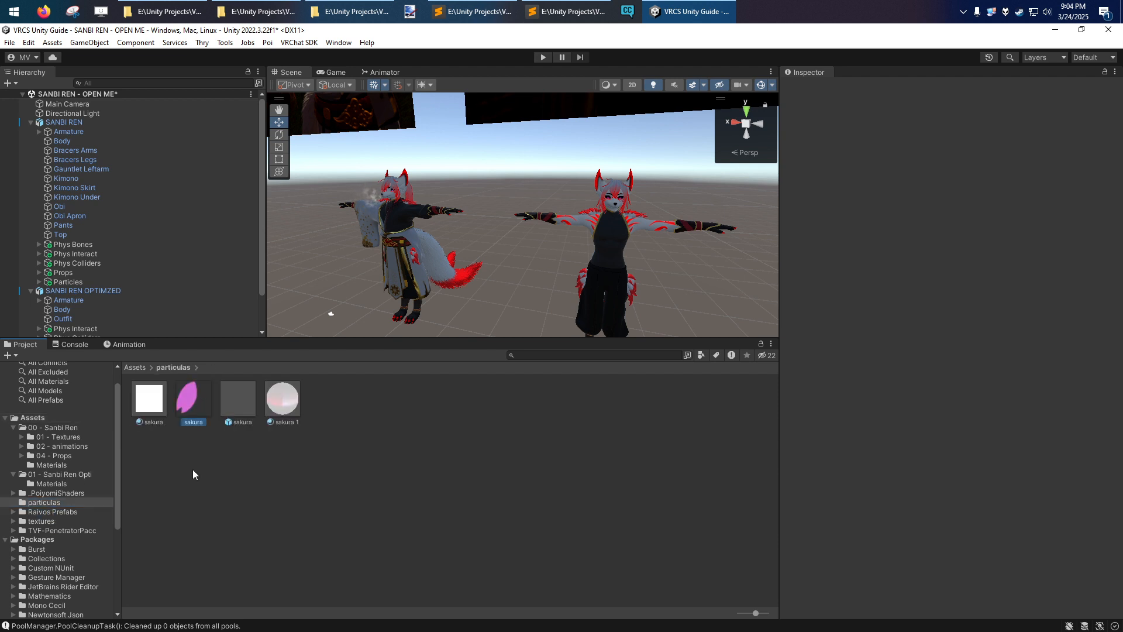
{"action": "left_click", "coordinate": [149, 403]}
{"action": "left_click", "coordinate": [806, 237]}
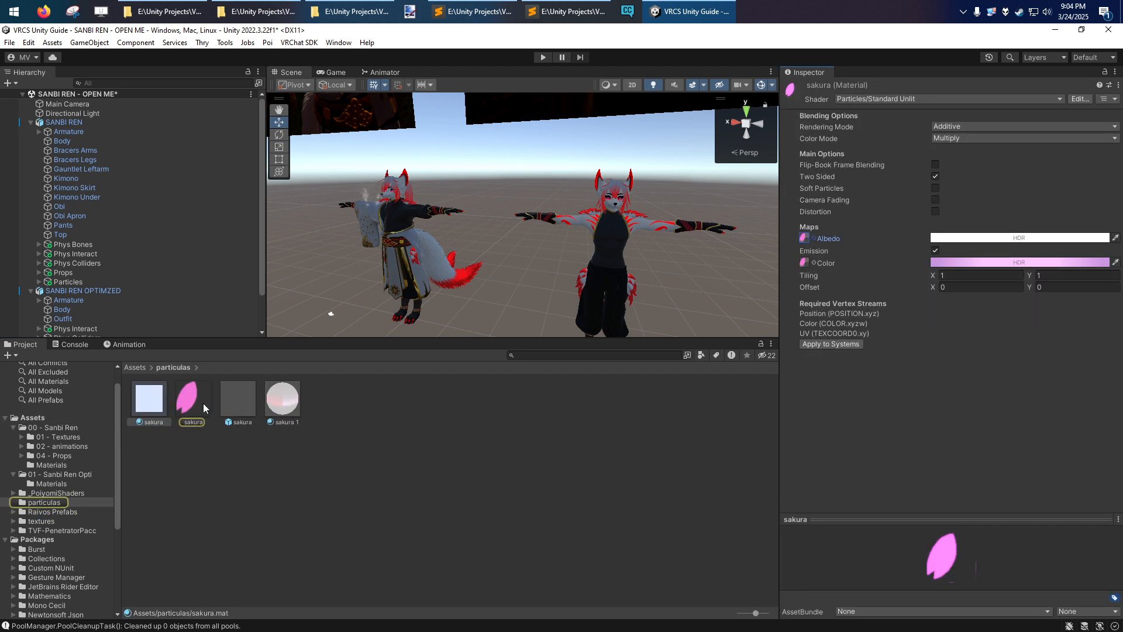
{"action": "left_click", "coordinate": [341, 504]}
Step: Reimport the sakura material in the particulas folder
{"action": "left_click", "coordinate": [142, 400]}
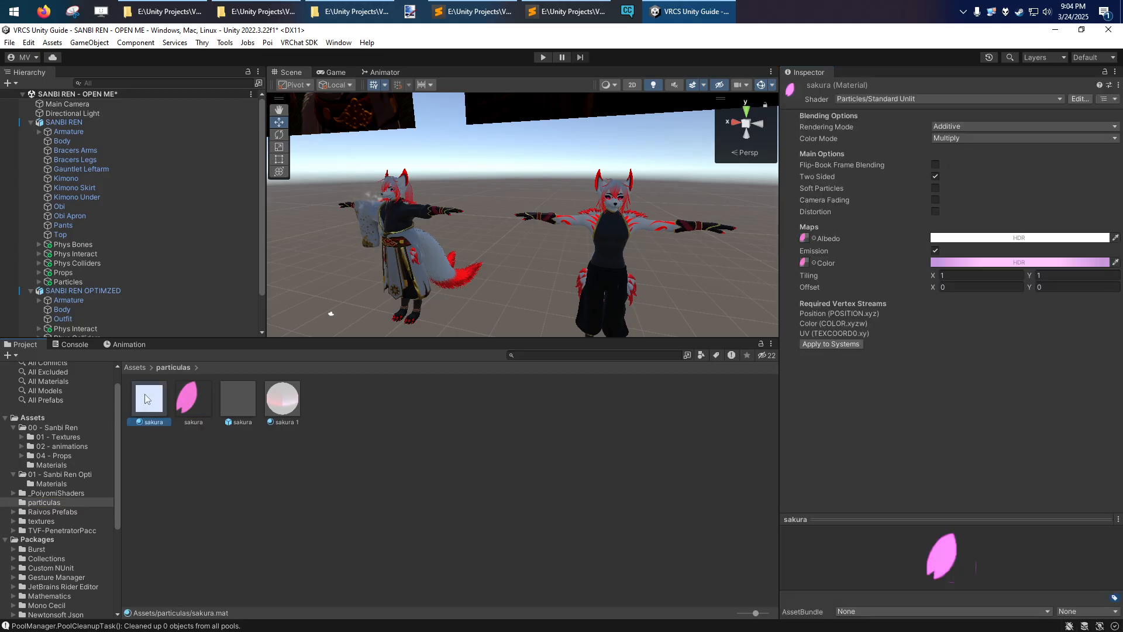
{"action": "right_click", "coordinate": [142, 400]}
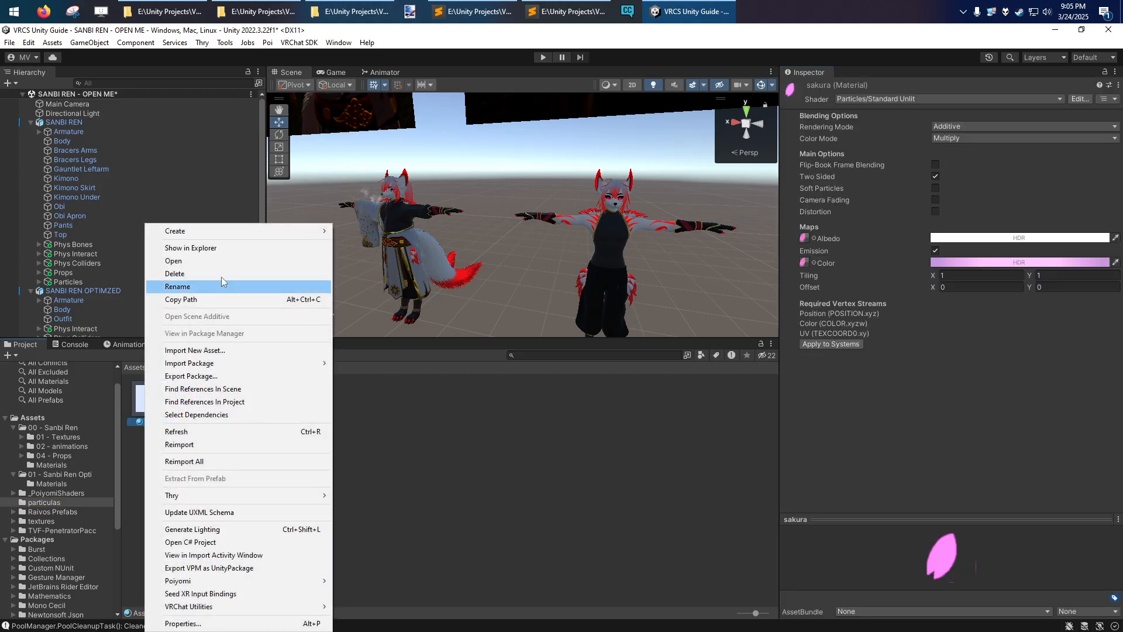
{"action": "left_click", "coordinate": [173, 444]}
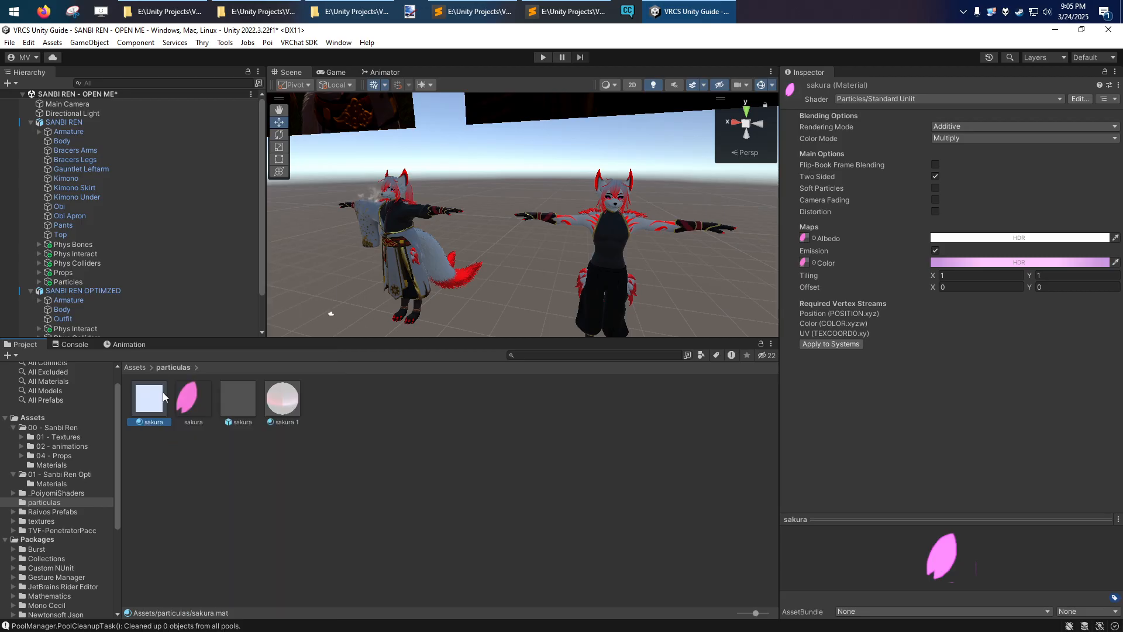
Step: Go through the other sakura assets in particulas and reimport the sakura 1 material
{"action": "left_click", "coordinate": [201, 422]}
{"action": "left_click", "coordinate": [282, 401]}
{"action": "left_click", "coordinate": [245, 401]}
{"action": "left_click", "coordinate": [279, 406]}
{"action": "right_click", "coordinate": [279, 405]}
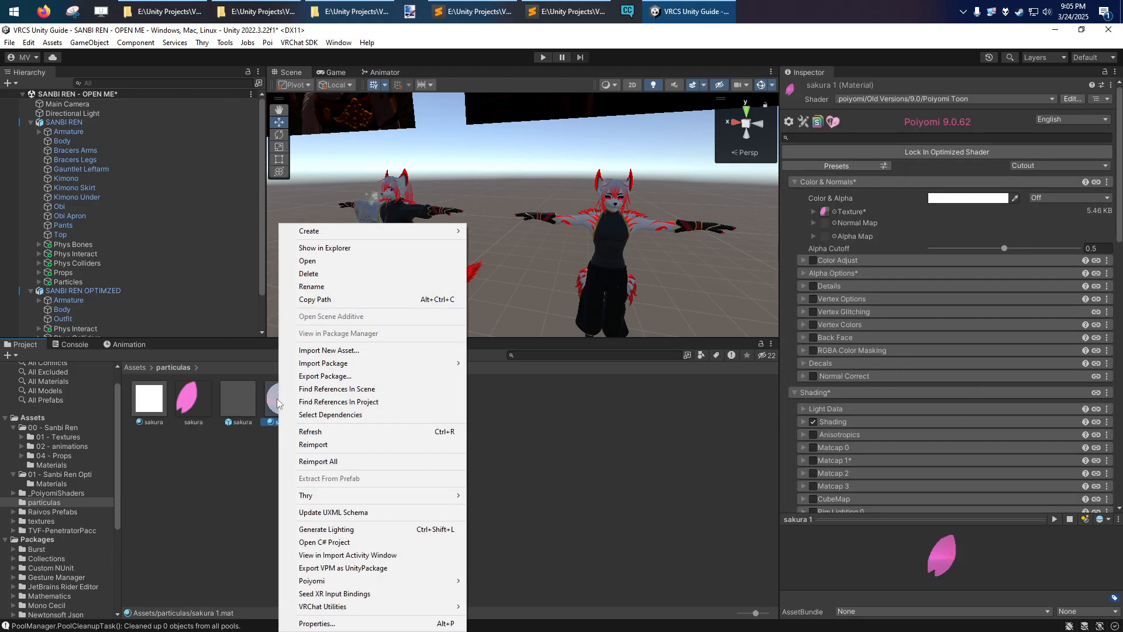
{"action": "left_click", "coordinate": [292, 444]}
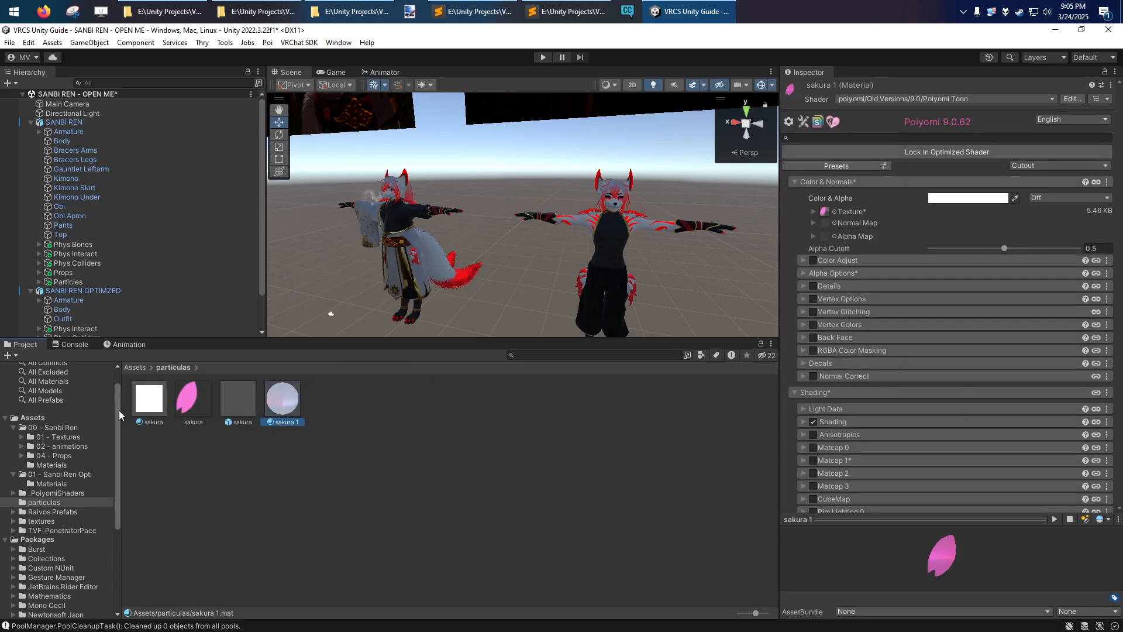
Step: Refresh the project assets from the sakura material, and locate the material's Albedo texture again
{"action": "left_click", "coordinate": [149, 401]}
{"action": "right_click", "coordinate": [150, 403]}
{"action": "left_click", "coordinate": [180, 433]}
{"action": "left_click", "coordinate": [186, 410]}
{"action": "left_click", "coordinate": [164, 412]}
{"action": "left_click", "coordinate": [803, 239]}
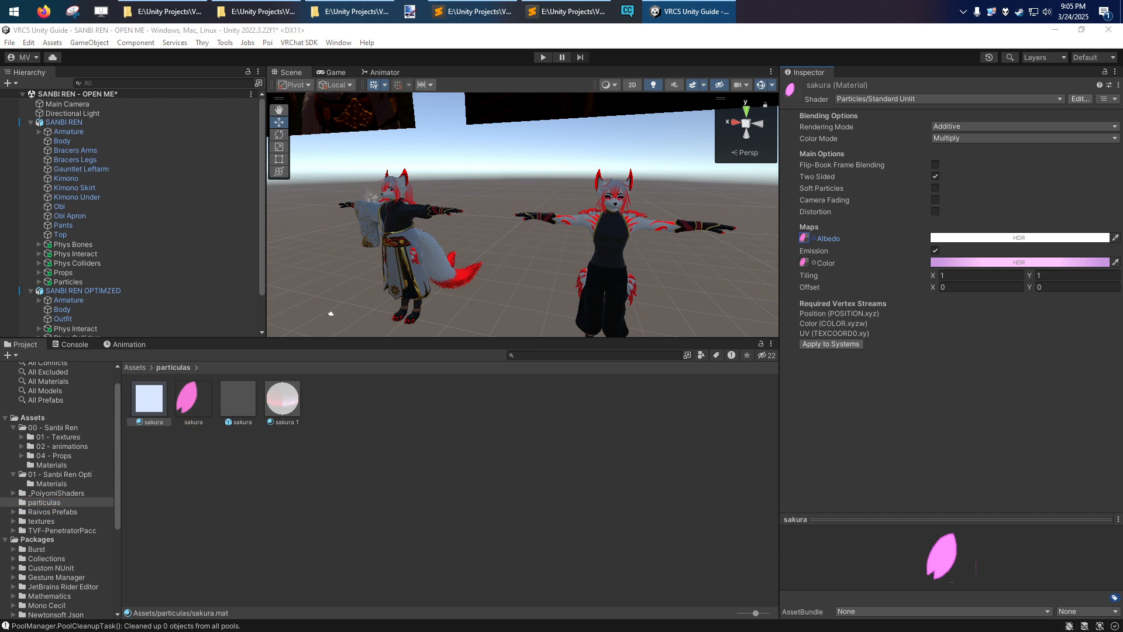
{"action": "left_click", "coordinate": [262, 502]}
Step: Collapse the 00 - Sanbi Ren, 01 - Sanbi Ren Opti and _PoiyomiShaders folders in the project tree and show the Assets root
{"action": "left_click", "coordinate": [14, 428]}
{"action": "left_click", "coordinate": [13, 437]}
{"action": "left_click", "coordinate": [14, 447]}
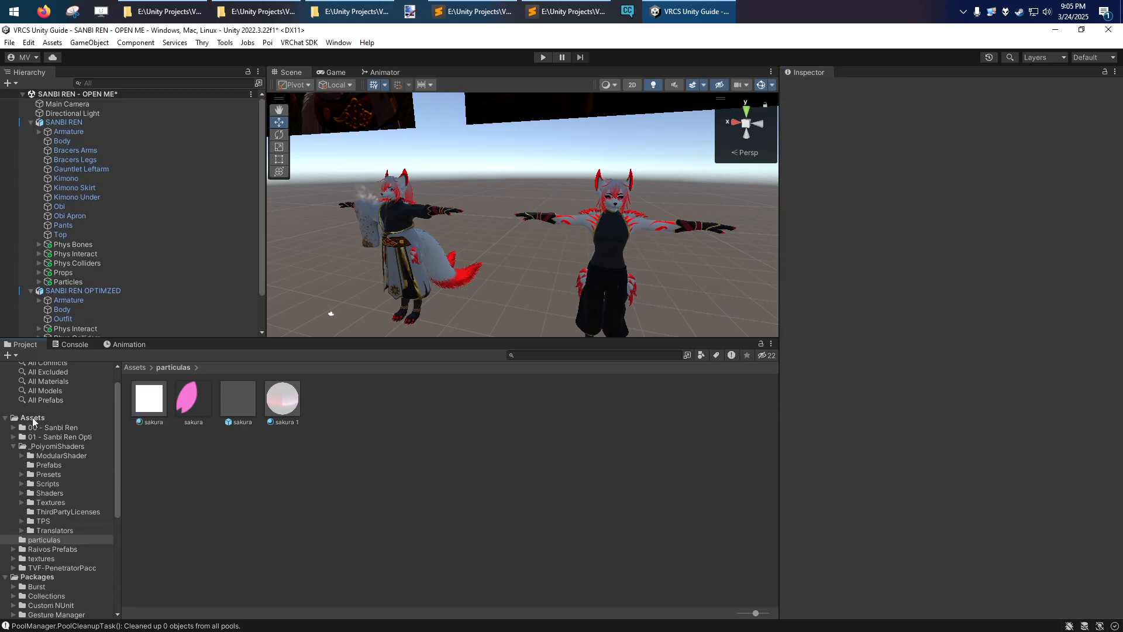
{"action": "left_click", "coordinate": [32, 418]}
{"action": "scroll", "coordinate": [37, 559], "scroll_direction": "down", "scroll_amount": 4}
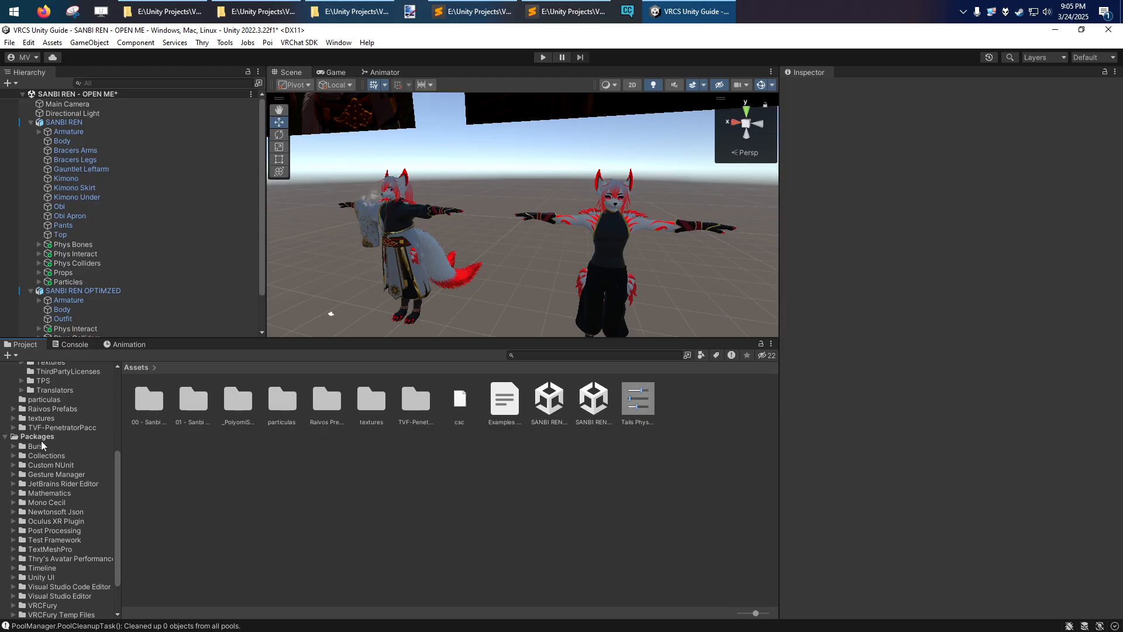
{"action": "scroll", "coordinate": [44, 448], "scroll_direction": "up", "scroll_amount": 4}
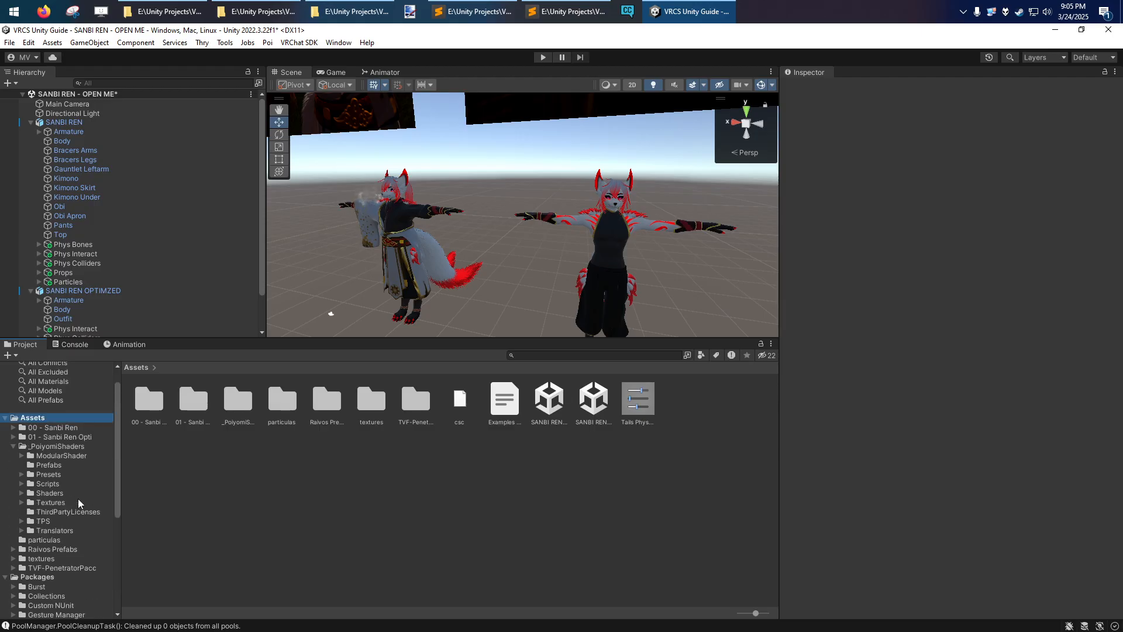
{"action": "left_click", "coordinate": [14, 446]}
{"action": "left_click", "coordinate": [199, 471]}
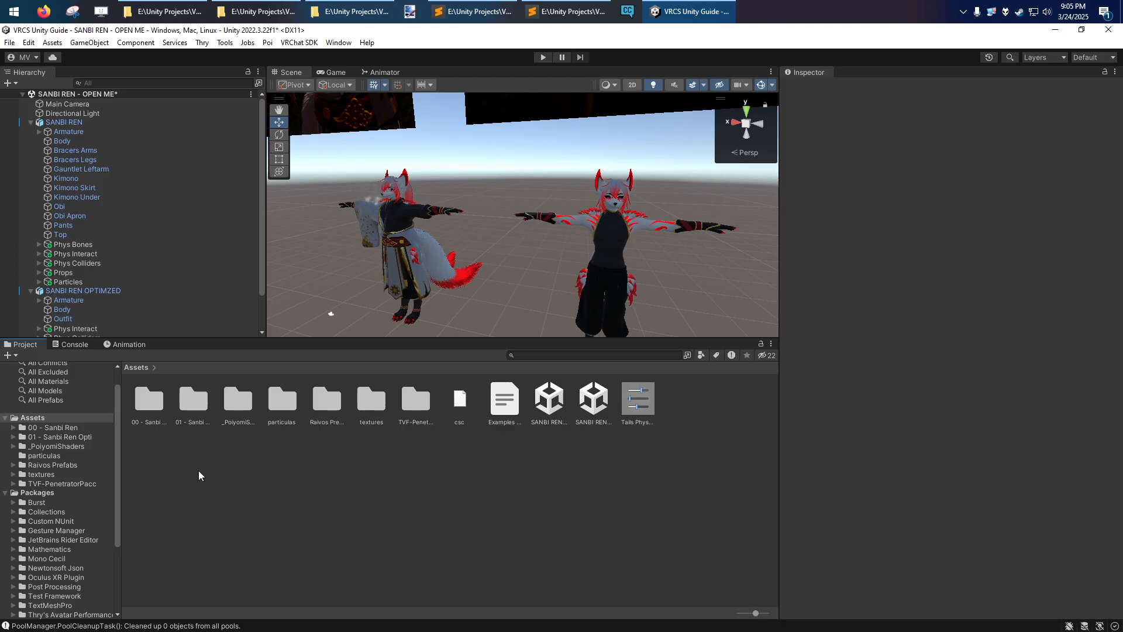
Step: Examine the contents of the _PoiyomiShaders folder, including its Prefabs, Presets and Textures subfolders
{"action": "left_click", "coordinate": [13, 446]}
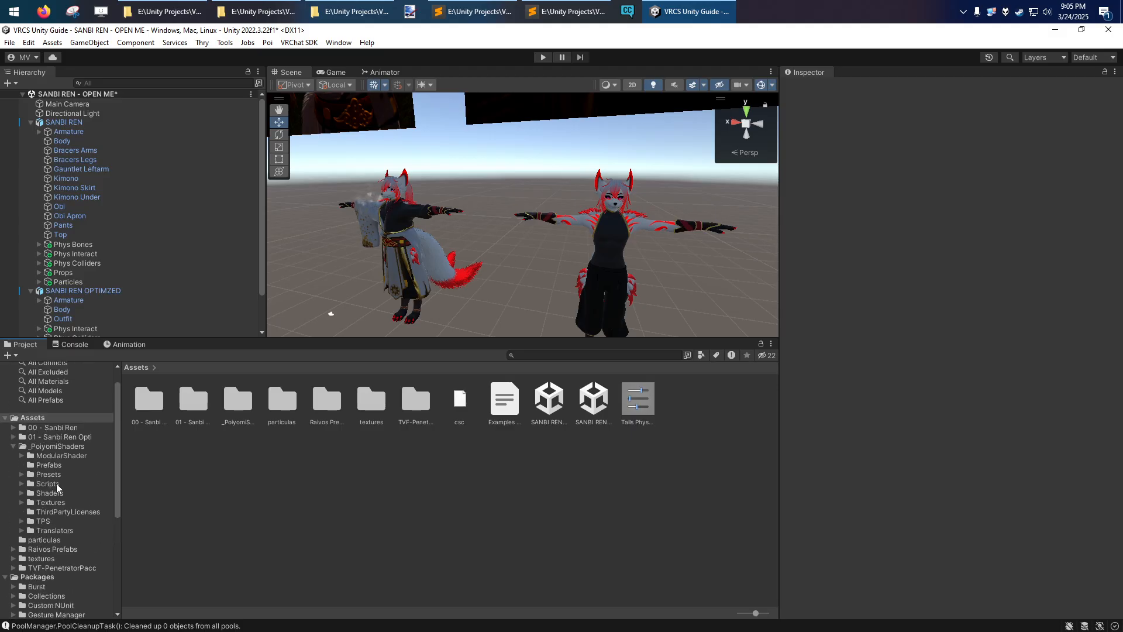
{"action": "left_click", "coordinate": [52, 447]}
{"action": "scroll", "coordinate": [77, 455], "scroll_direction": "down", "scroll_amount": 2}
{"action": "scroll", "coordinate": [96, 451], "scroll_direction": "up", "scroll_amount": 1}
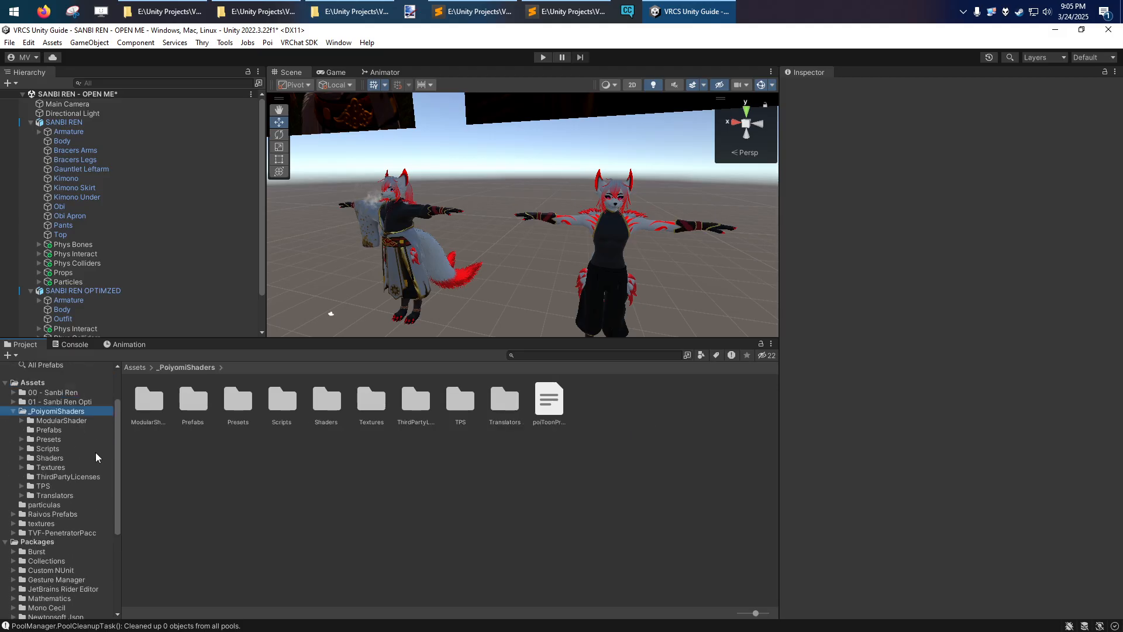
{"action": "left_click", "coordinate": [47, 431]}
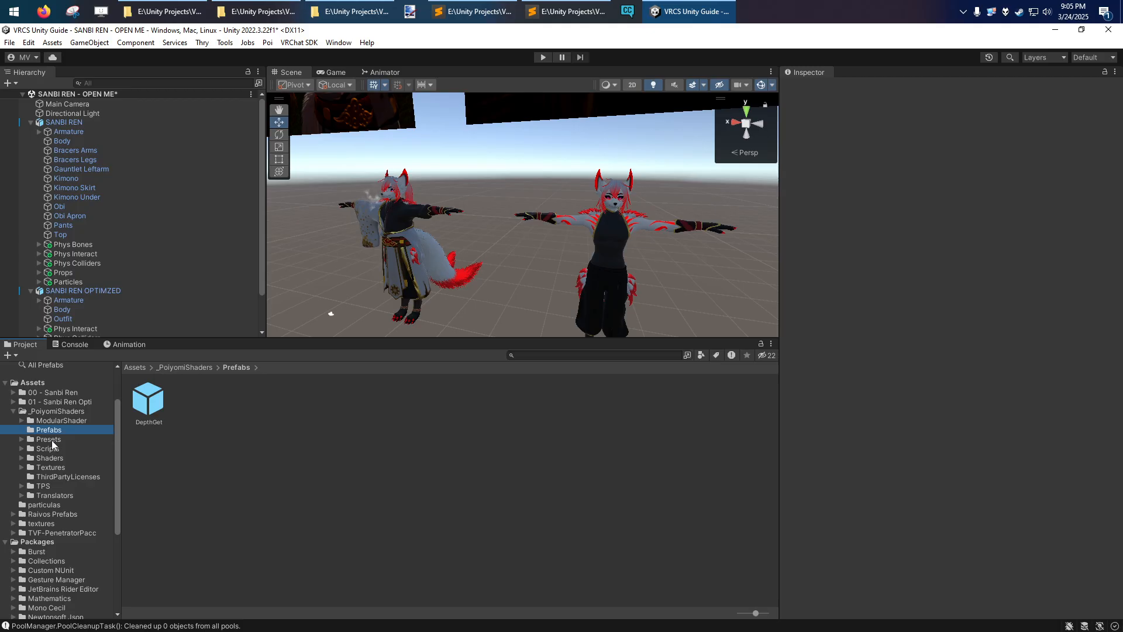
{"action": "left_click", "coordinate": [51, 440]}
{"action": "left_click", "coordinate": [21, 440]}
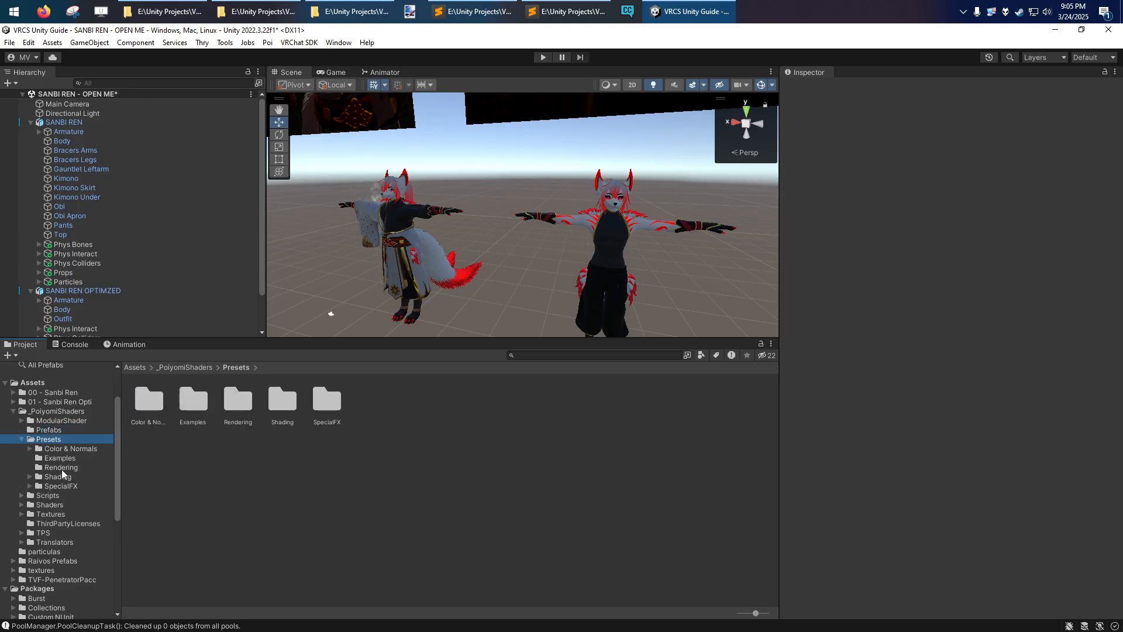
{"action": "scroll", "coordinate": [60, 462], "scroll_direction": "down", "scroll_amount": 2}
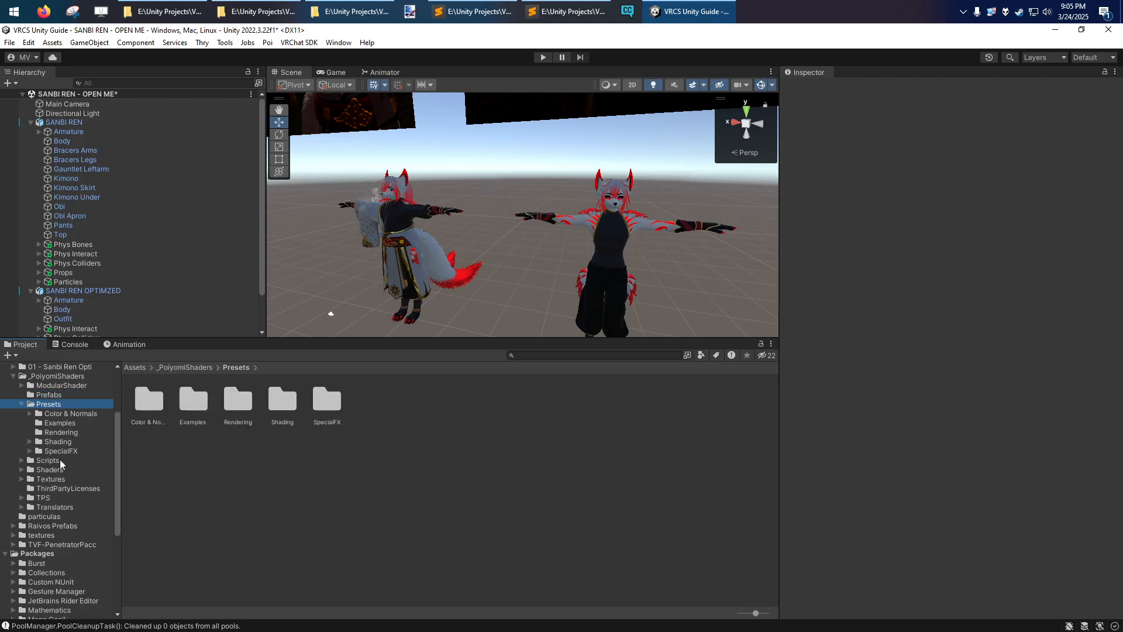
{"action": "scroll", "coordinate": [57, 449], "scroll_direction": "down", "scroll_amount": 2}
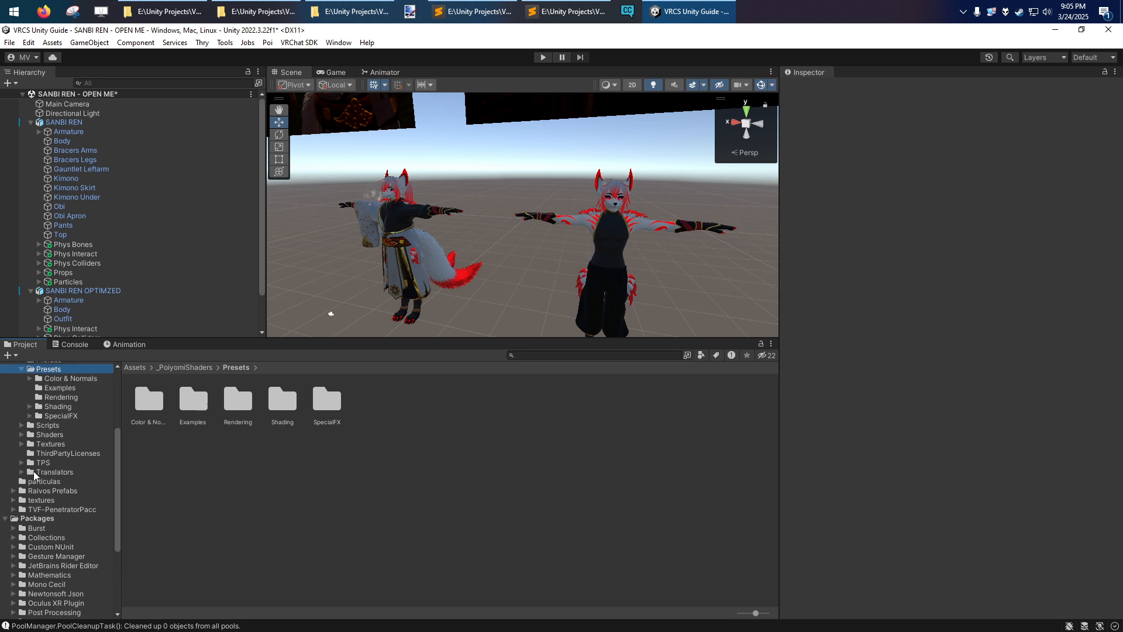
{"action": "left_click", "coordinate": [52, 445]}
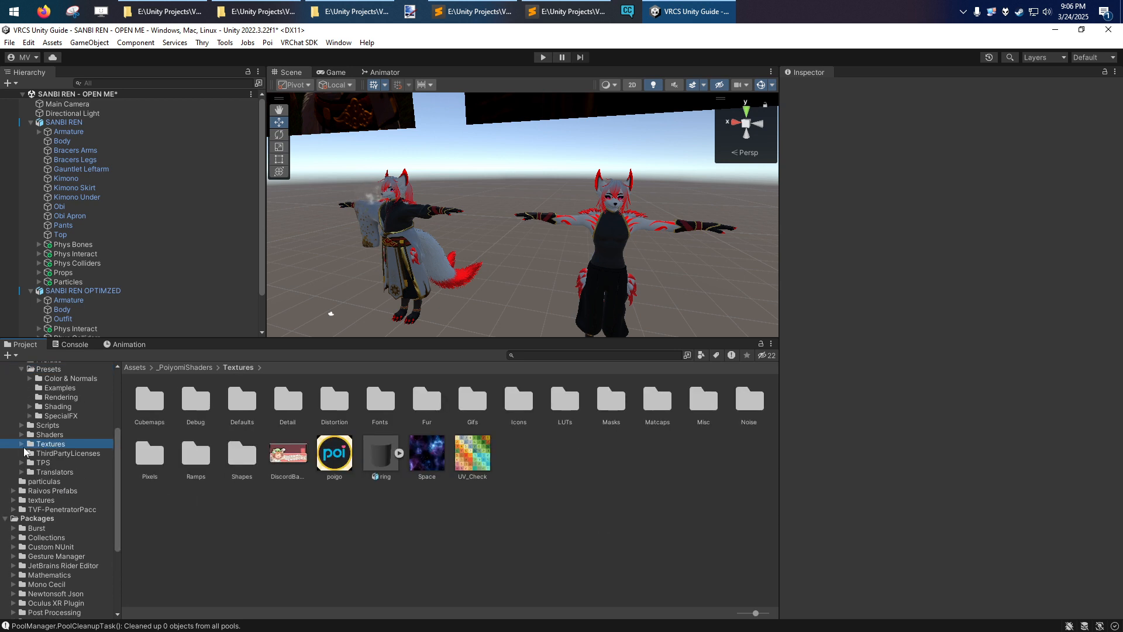
{"action": "scroll", "coordinate": [26, 451], "scroll_direction": "up", "scroll_amount": 6}
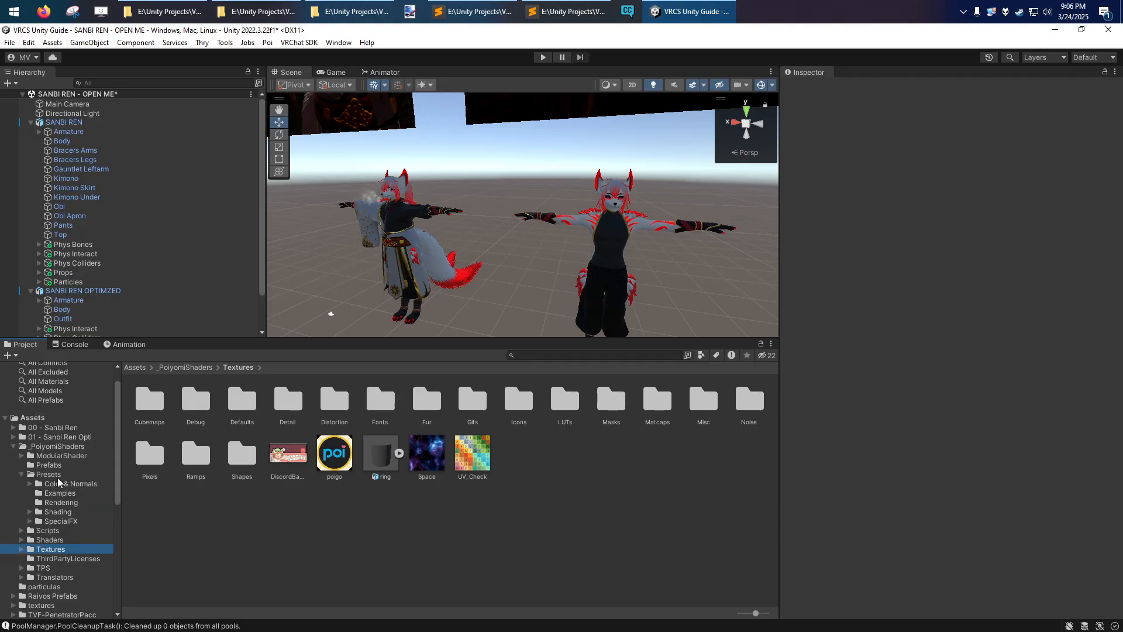
Step: Collapse the _PoiyomiShaders folder and return to the Assets root
{"action": "left_click", "coordinate": [13, 445]}
{"action": "left_click", "coordinate": [33, 418]}
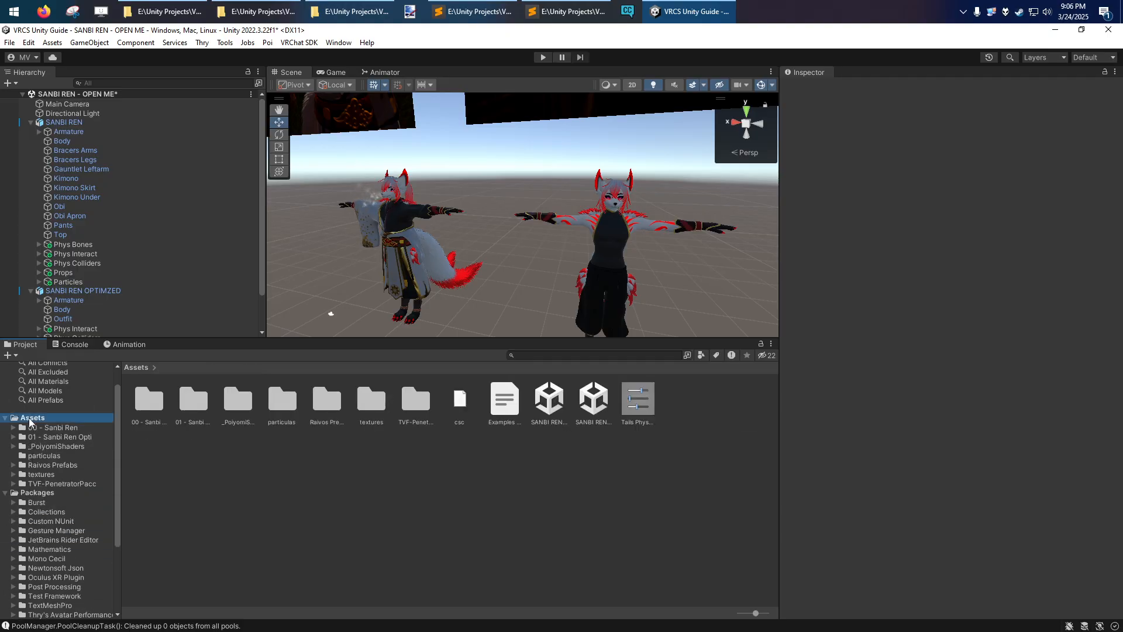
{"action": "right_click", "coordinate": [230, 469]}
{"action": "left_click", "coordinate": [177, 490]}
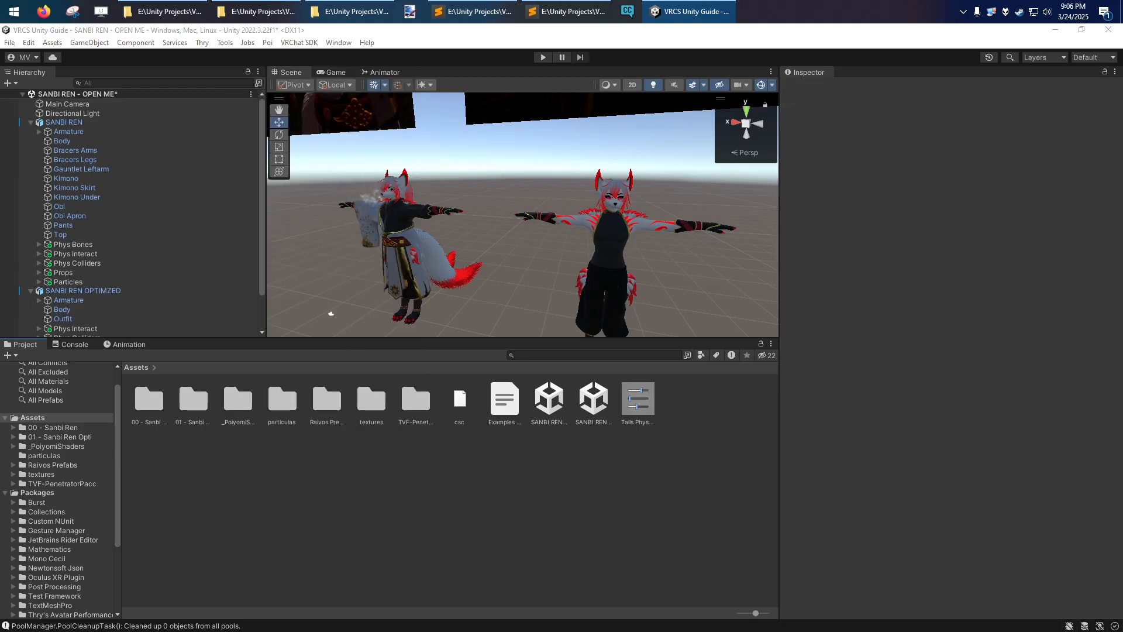
{"action": "left_click", "coordinate": [273, 503]}
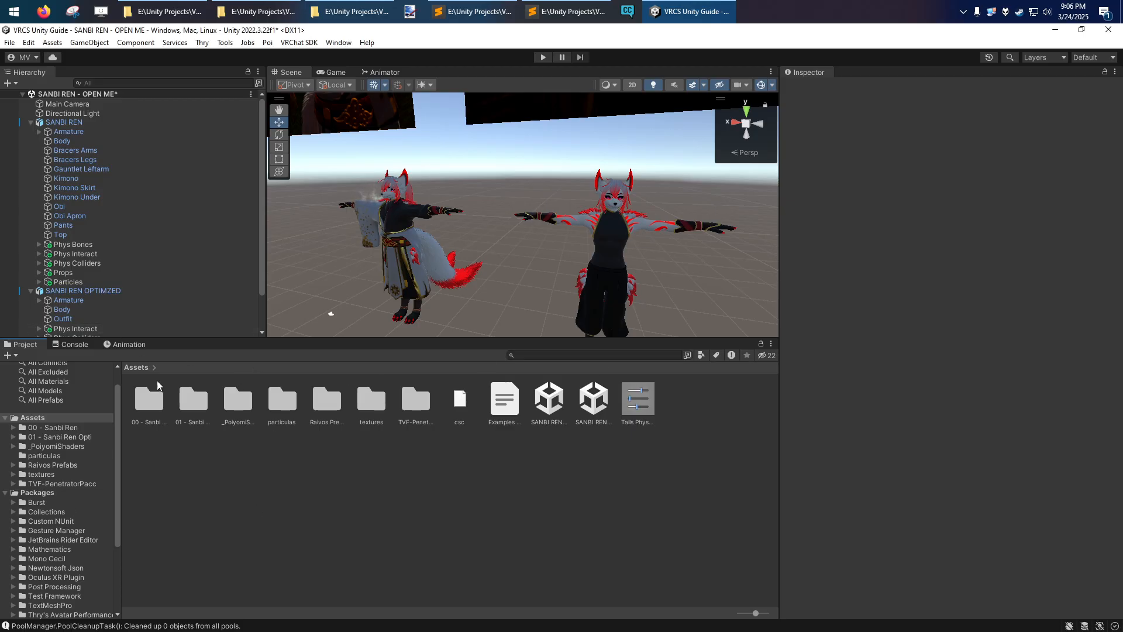
Step: Select the sakura material in particulas, view the available textures for its Albedo map, and dismiss the selection without changing it
{"action": "scroll", "coordinate": [40, 473], "scroll_direction": "up", "scroll_amount": 2}
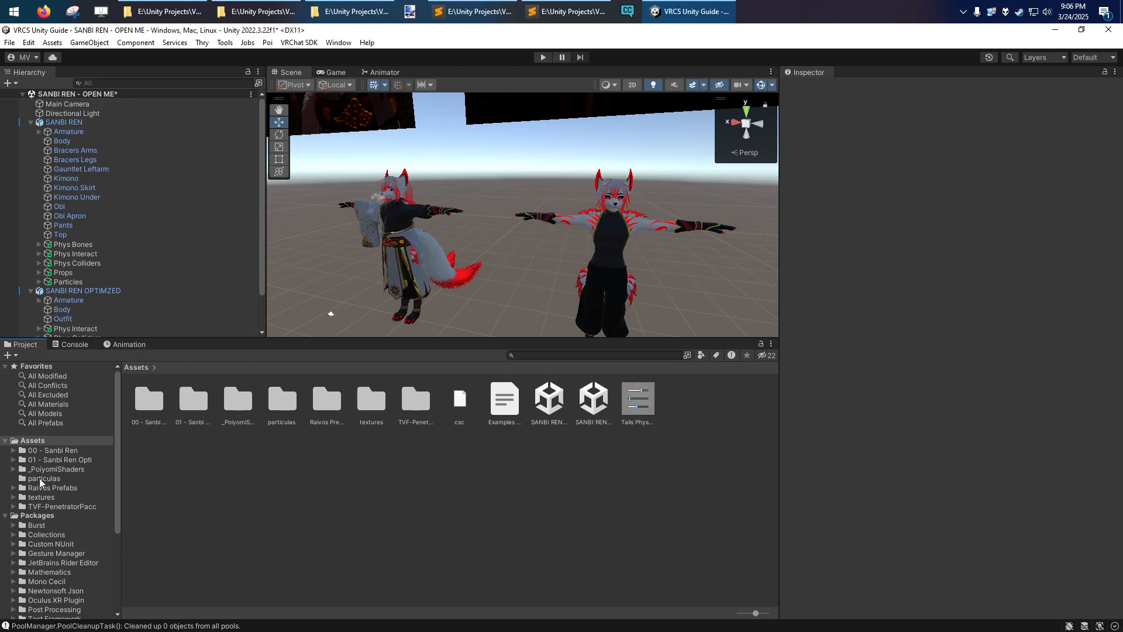
{"action": "left_click", "coordinate": [40, 479]}
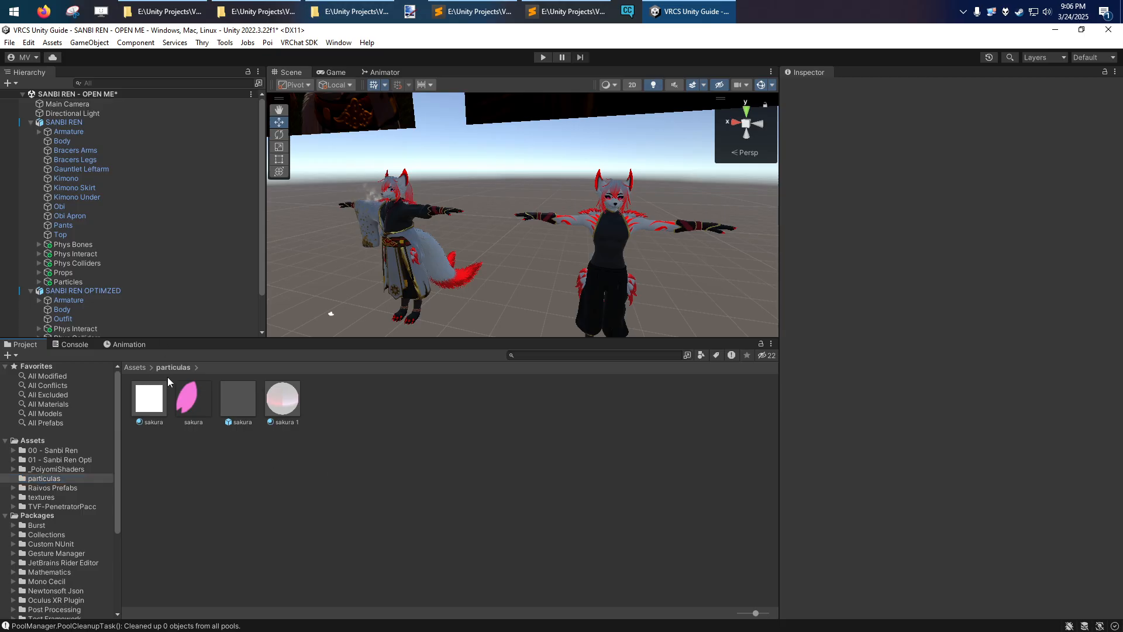
{"action": "left_click", "coordinate": [149, 398]}
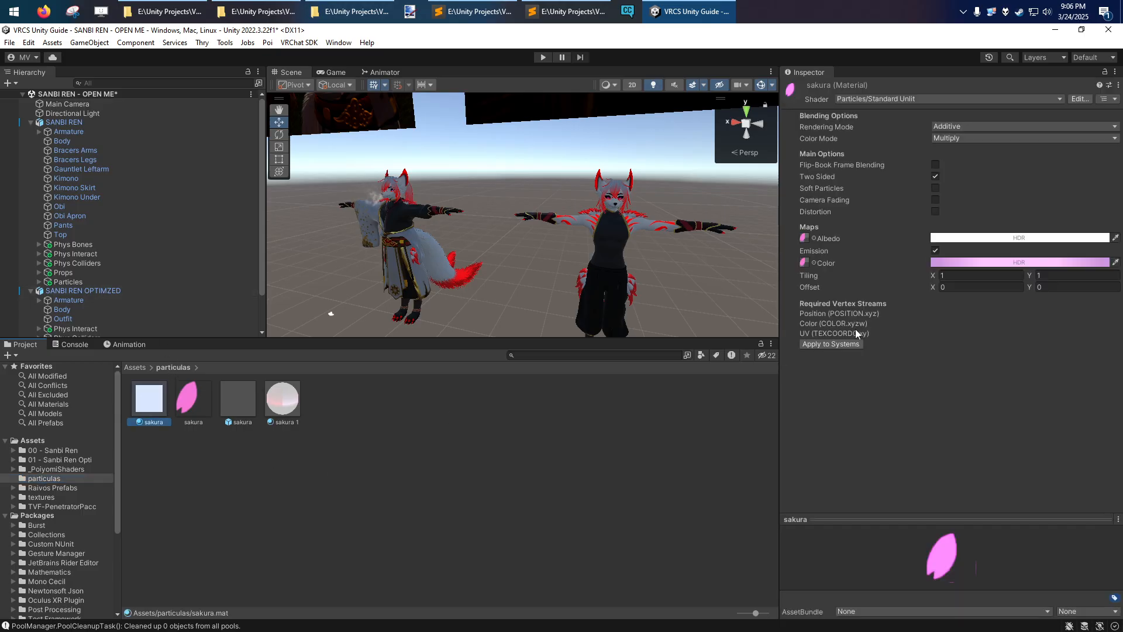
{"action": "left_click", "coordinate": [814, 238]}
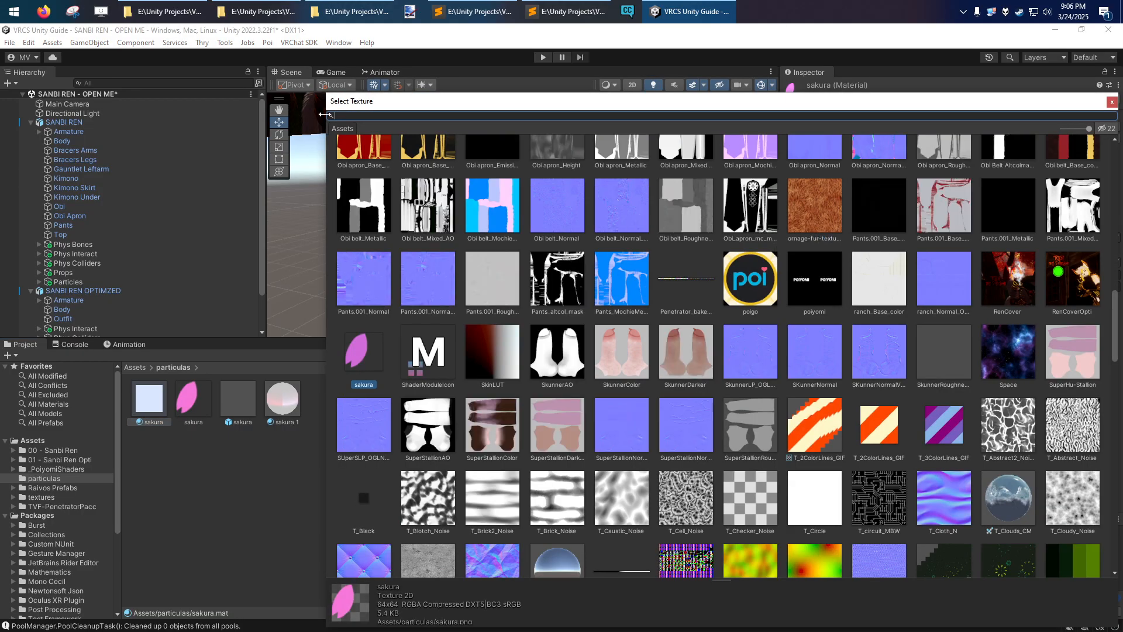
{"action": "left_click", "coordinate": [1111, 101]}
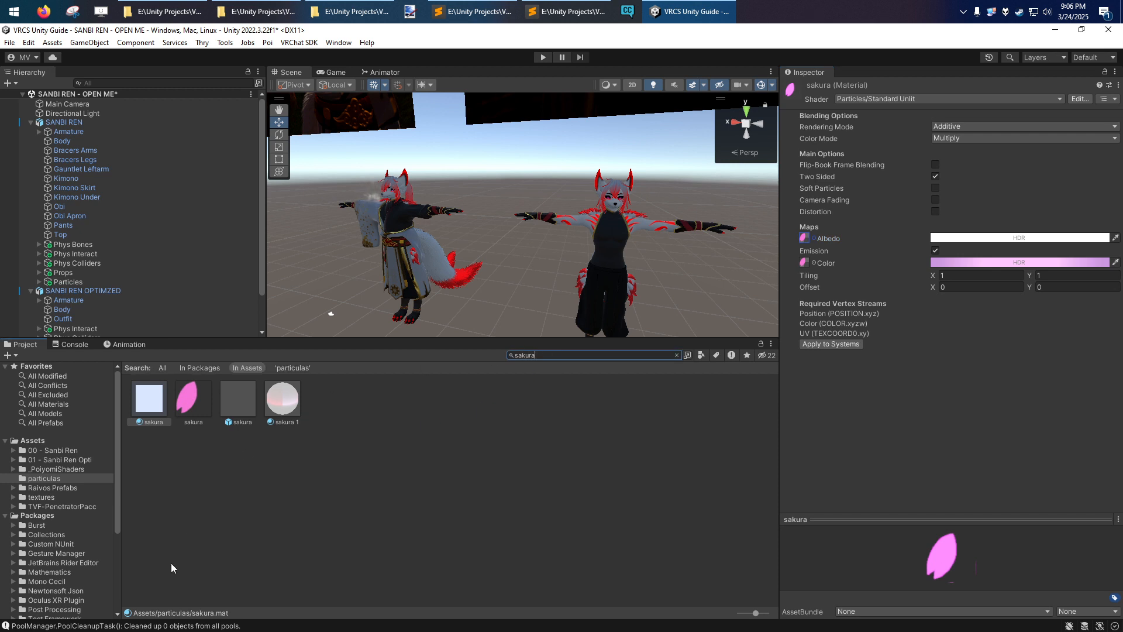
Step: Search the Assets folder for "sakura" and filter the results by the Texture type
{"action": "left_click", "coordinate": [21, 443]}
{"action": "left_click", "coordinate": [544, 354]}
{"action": "type", "text": "saku"}
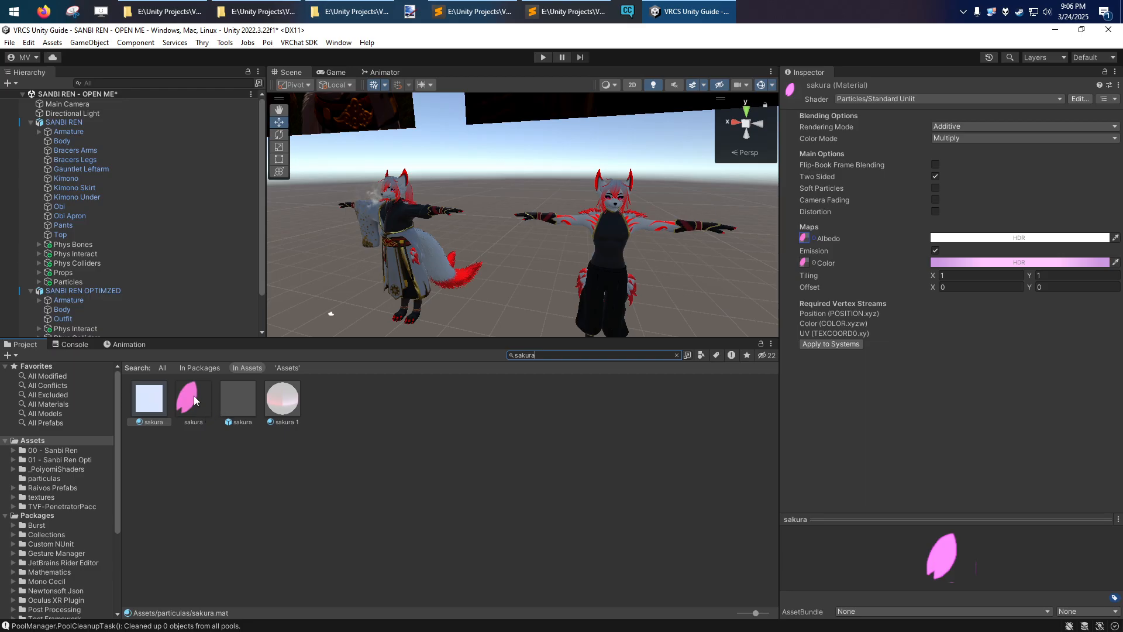
{"action": "left_click", "coordinate": [700, 355]}
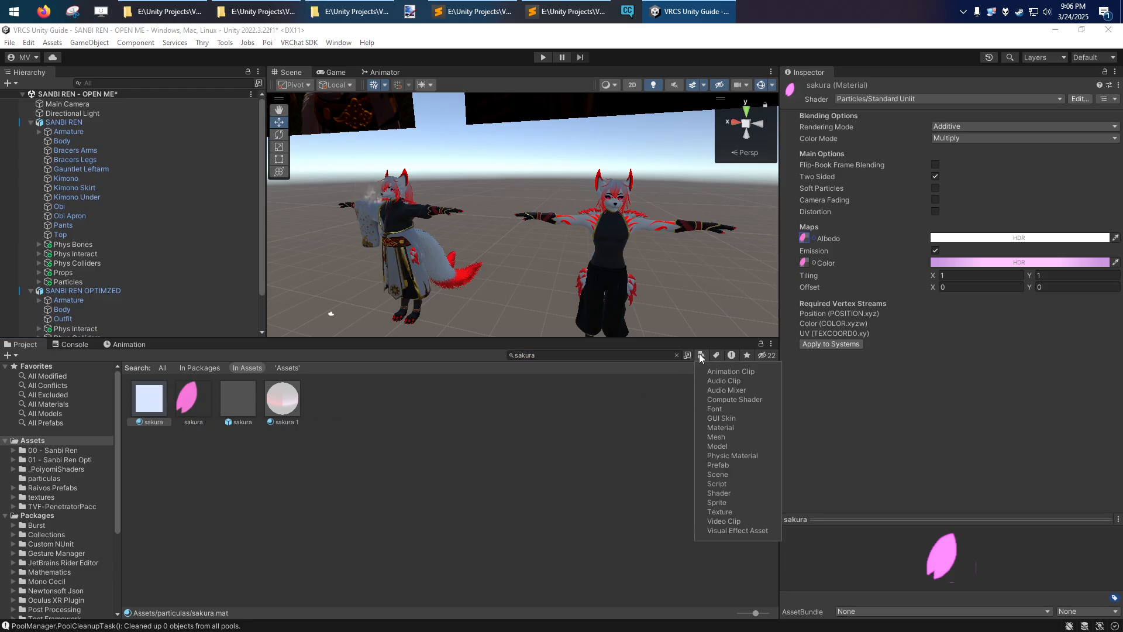
{"action": "left_click", "coordinate": [724, 511]}
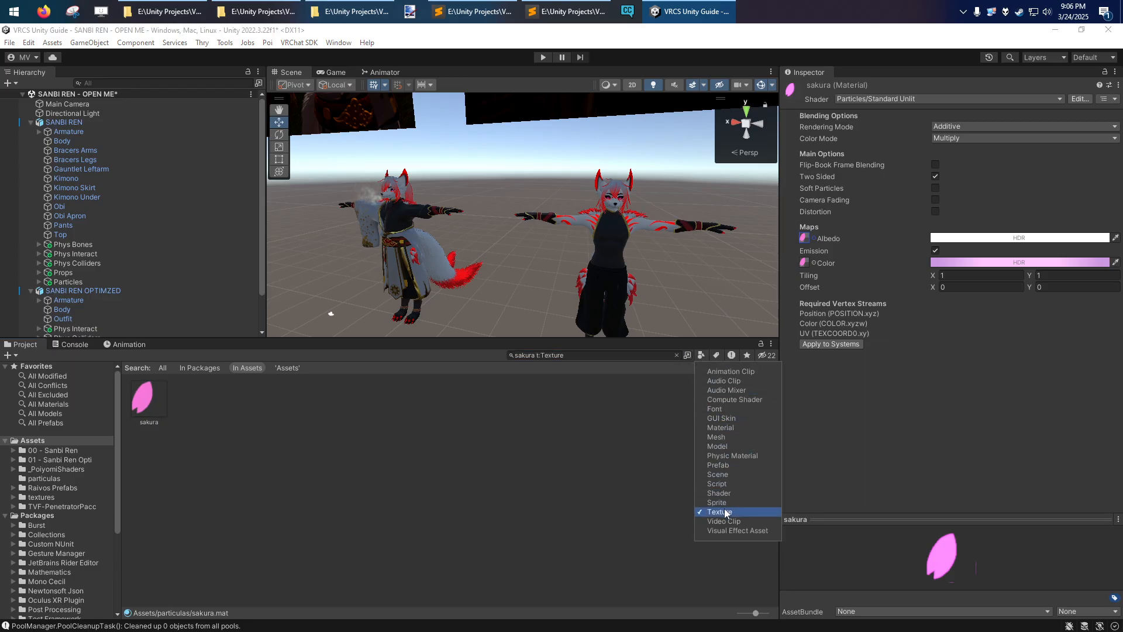
Step: Inspect the sakura texture's import settings, widen the search scope to packages and everything, and clear the search
{"action": "left_click_drag", "start_coordinate": [537, 355], "coordinate": [552, 354]}
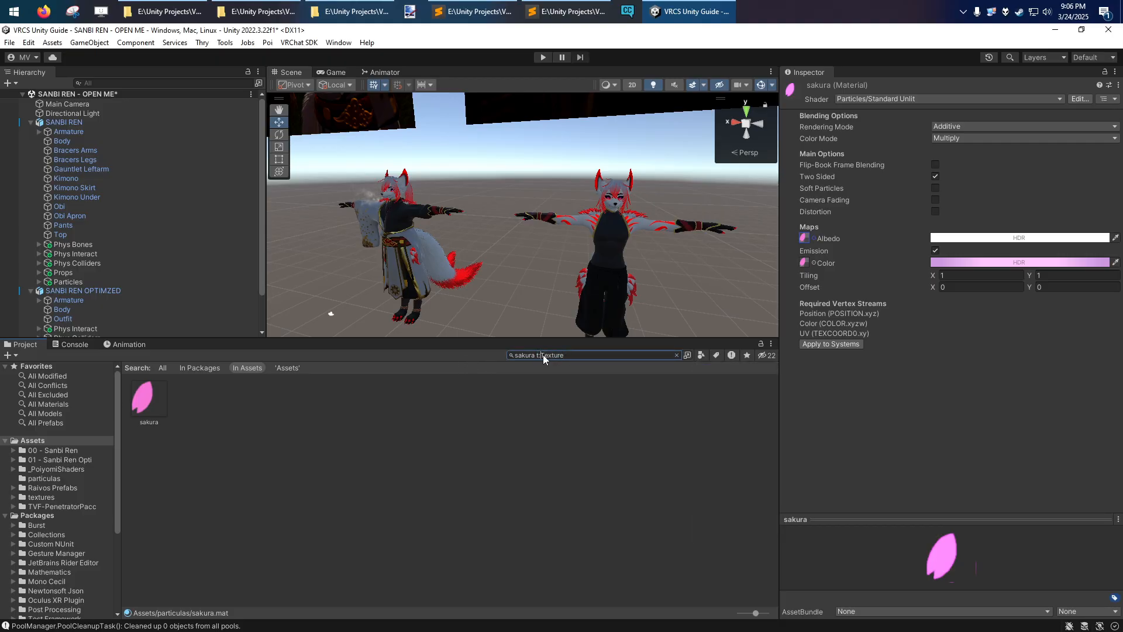
{"action": "left_click", "coordinate": [143, 401]}
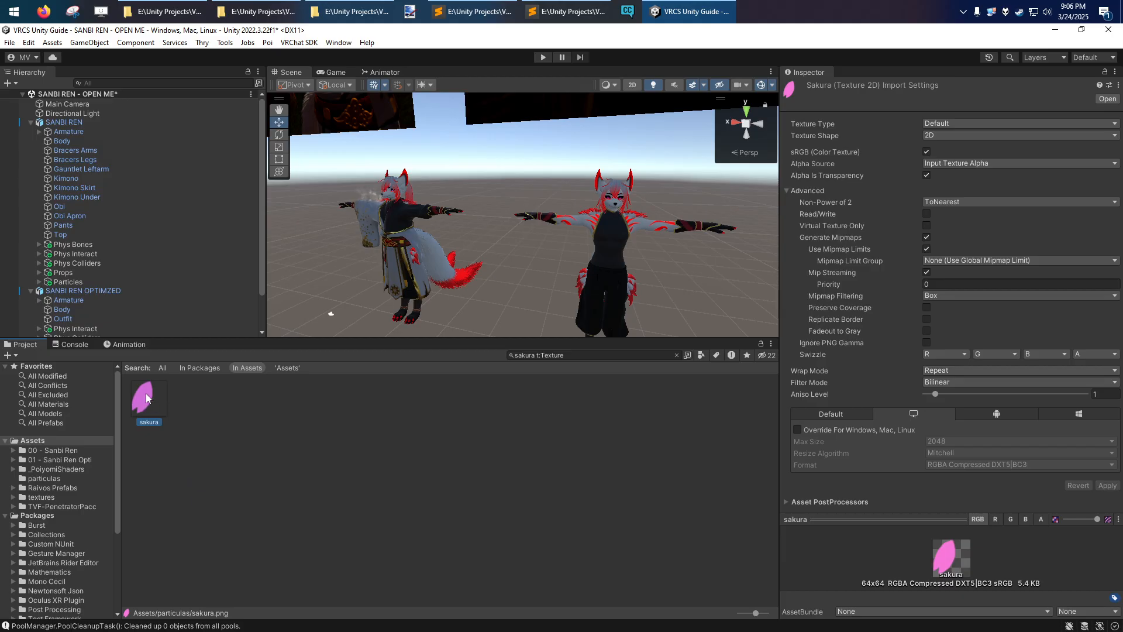
{"action": "left_click", "coordinate": [315, 472]}
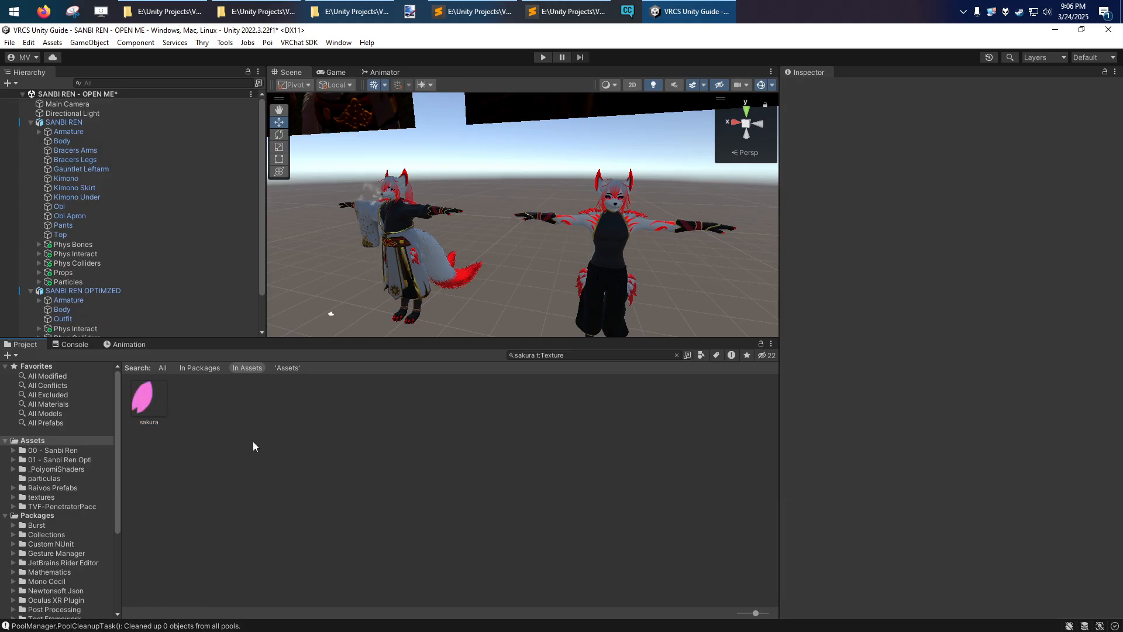
{"action": "left_click", "coordinate": [200, 368]}
{"action": "left_click", "coordinate": [162, 368]}
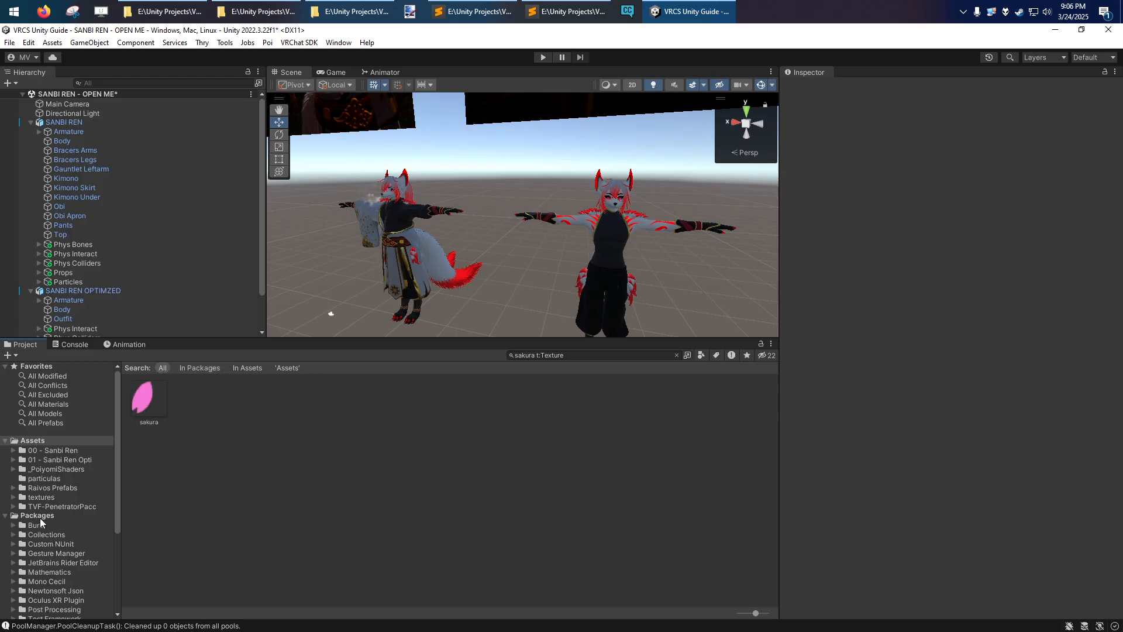
{"action": "left_click", "coordinate": [677, 355]}
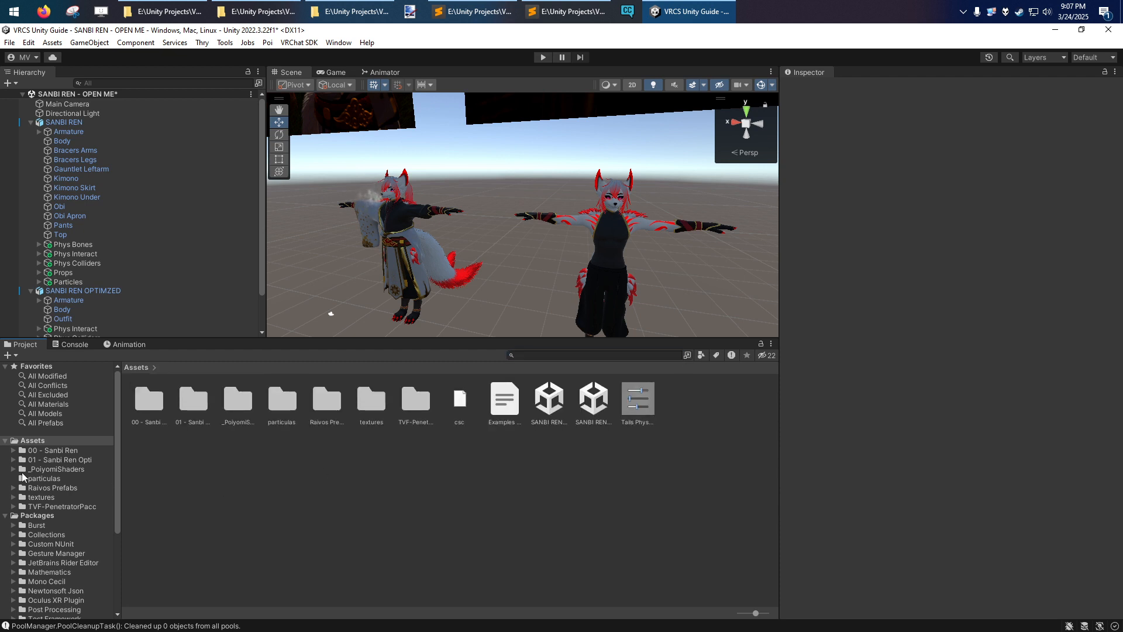
Step: Filter the project by Mesh, switch the filter to Material, and limit the search to Assets
{"action": "left_click", "coordinate": [703, 355]}
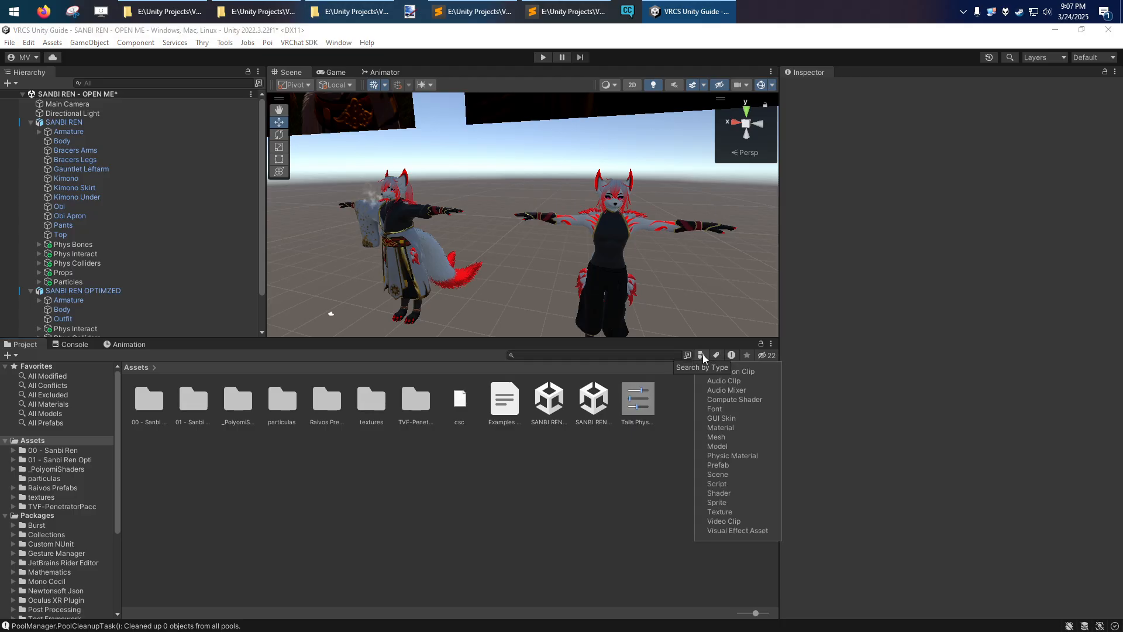
{"action": "left_click", "coordinate": [733, 438]}
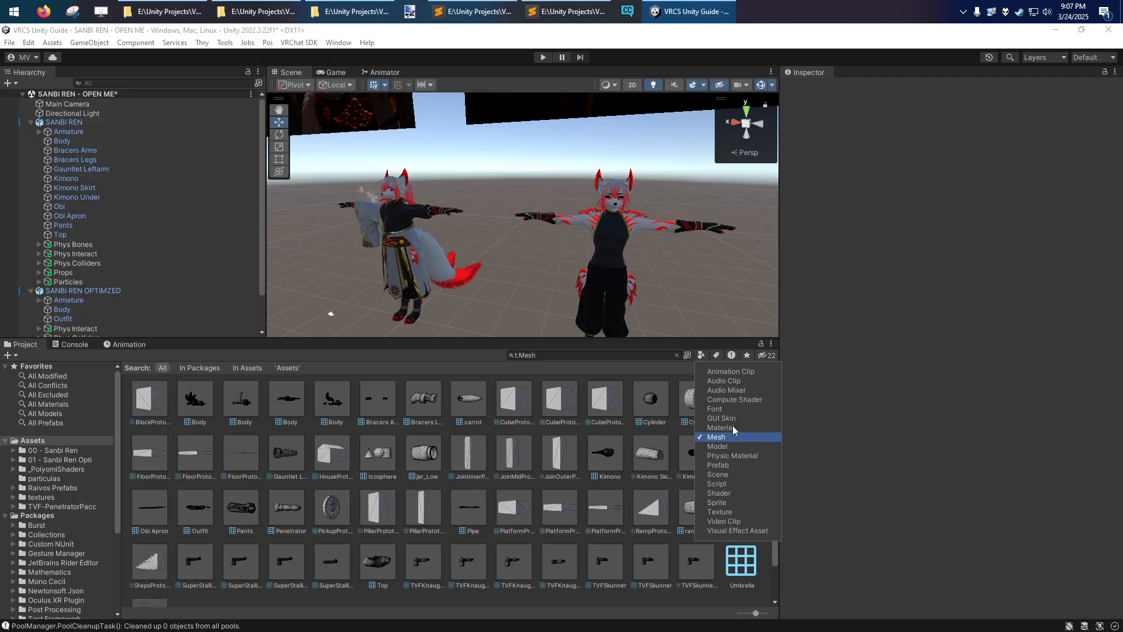
{"action": "left_click", "coordinate": [733, 427]}
{"action": "left_click", "coordinate": [458, 353]}
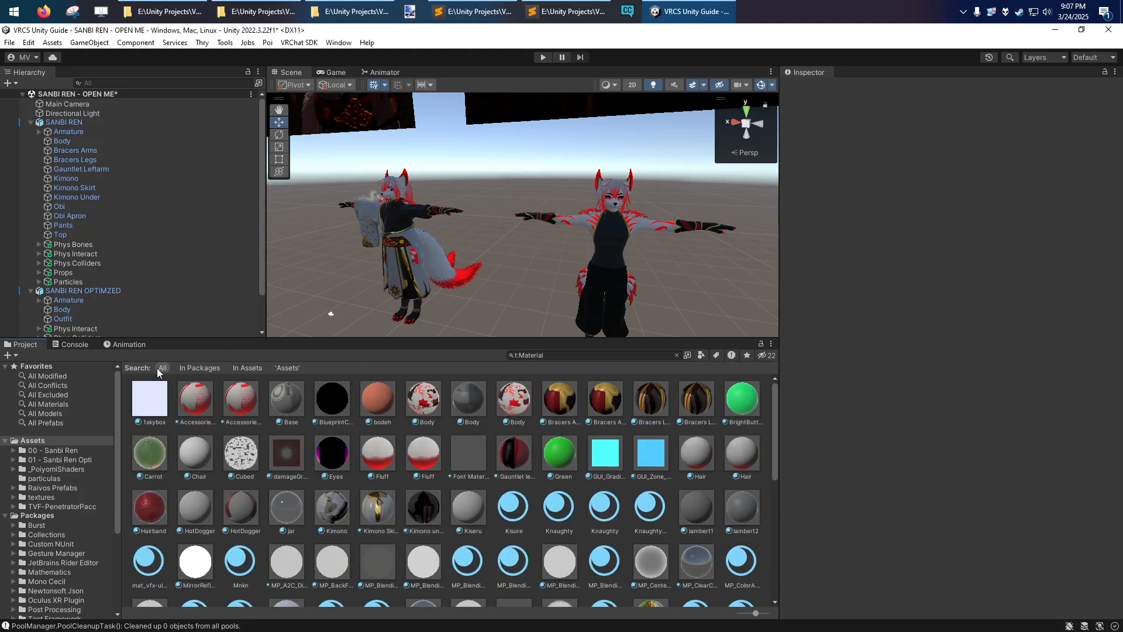
{"action": "left_click", "coordinate": [244, 367]}
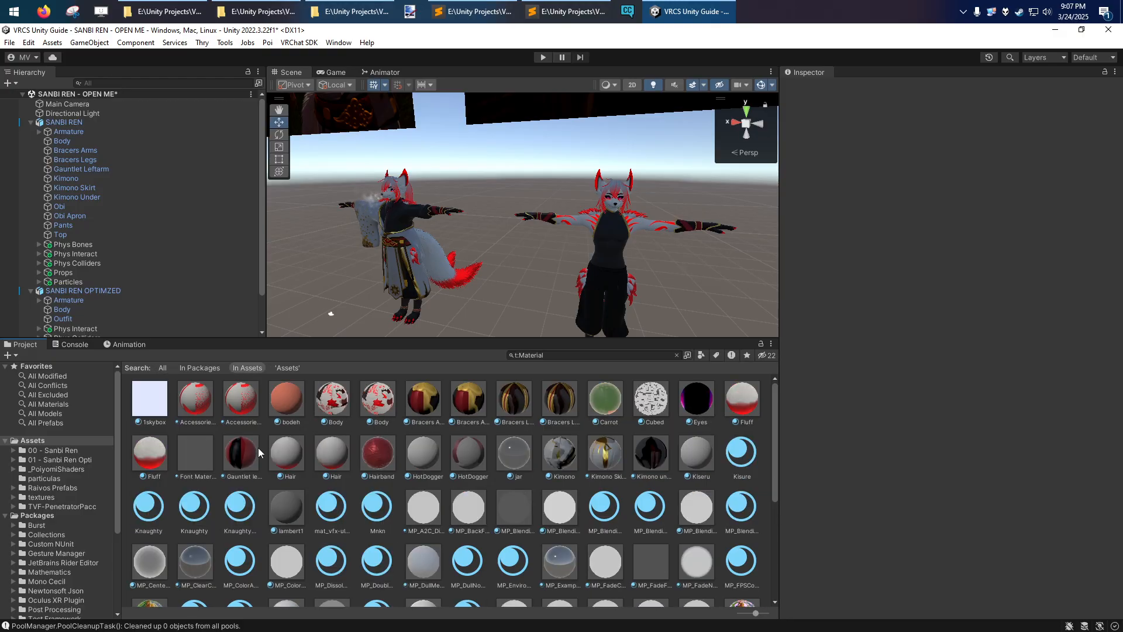
Step: Open the particulas folder and search for Material assets within that folder only
{"action": "left_click", "coordinate": [50, 479]}
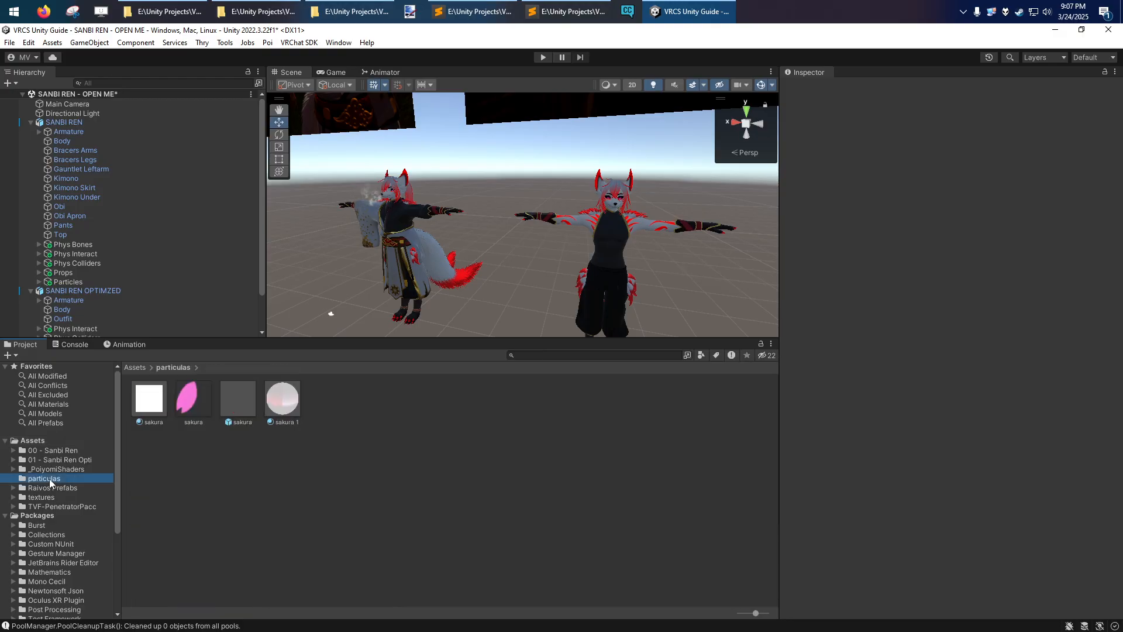
{"action": "left_click", "coordinate": [701, 355]}
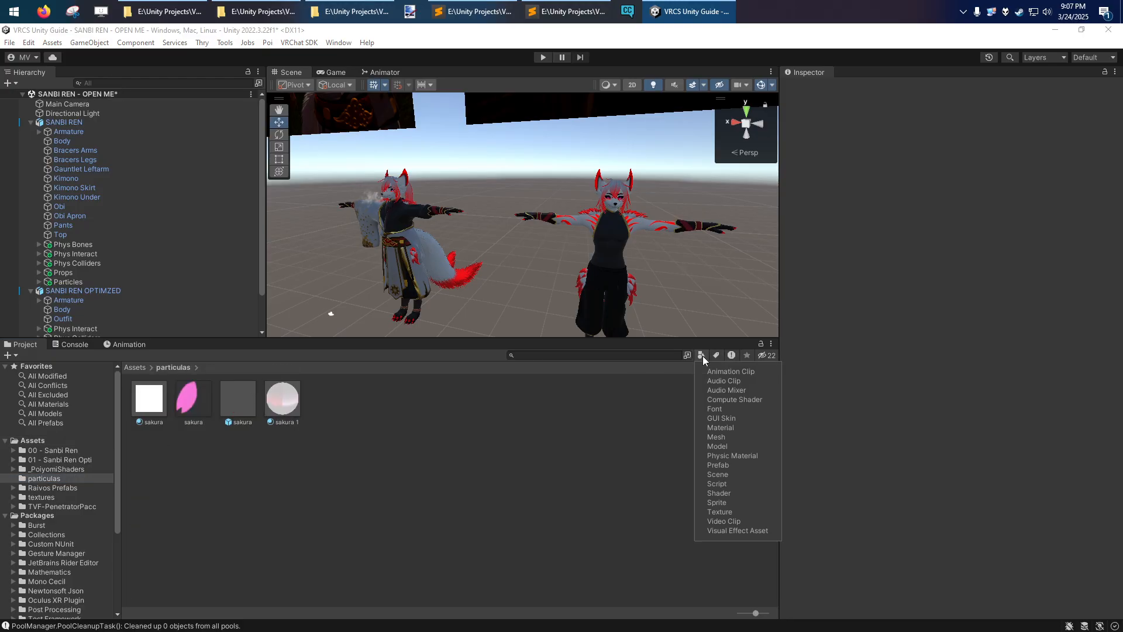
{"action": "left_click", "coordinate": [720, 427]}
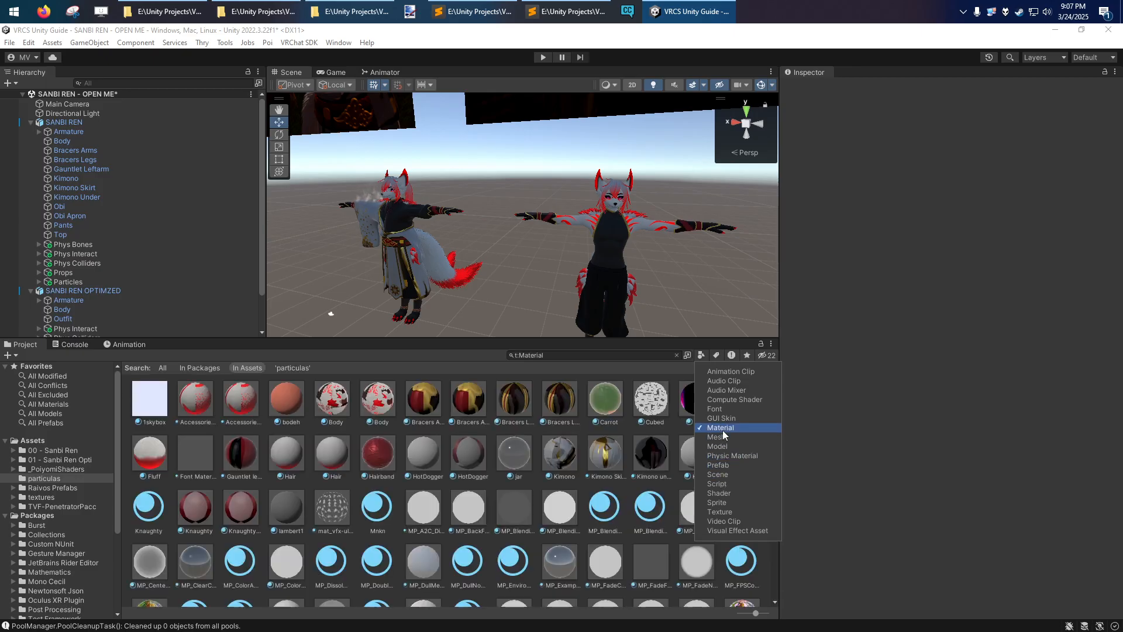
{"action": "left_click", "coordinate": [290, 367]}
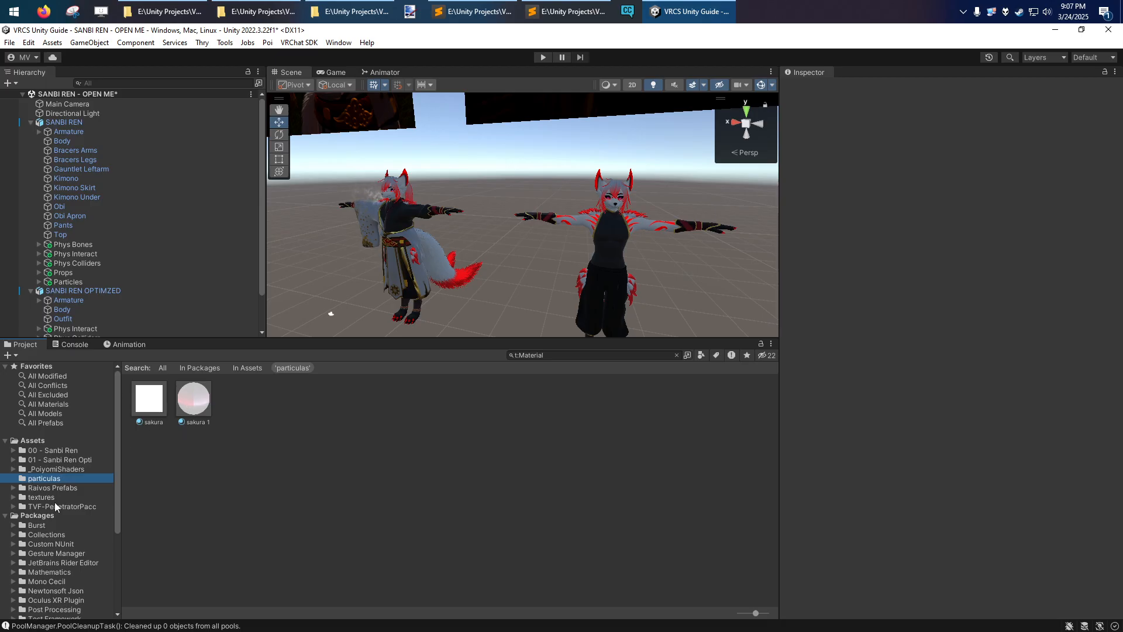
Step: Lock the Project window on the _PoiyomiShaders folder's materials and reorder it to sit after the Animation window
{"action": "left_click", "coordinate": [53, 469]}
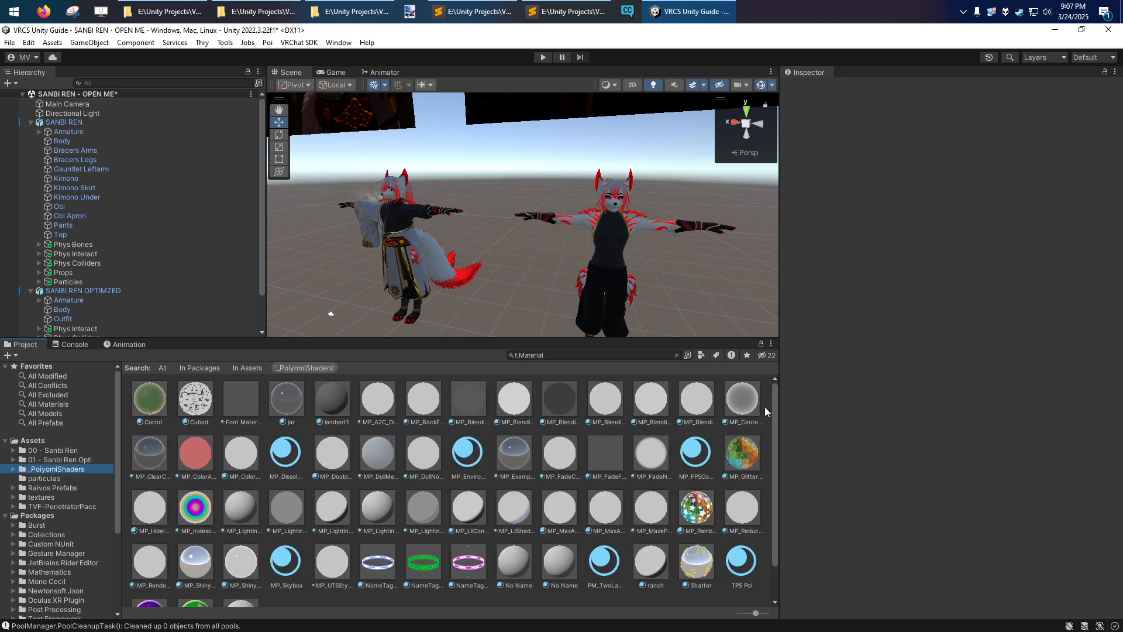
{"action": "mouse_move", "coordinate": [774, 407]}
{"action": "left_mouse_down"}
{"action": "mouse_move", "coordinate": [779, 492]}
{"action": "mouse_move", "coordinate": [781, 387]}
{"action": "left_mouse_up"}
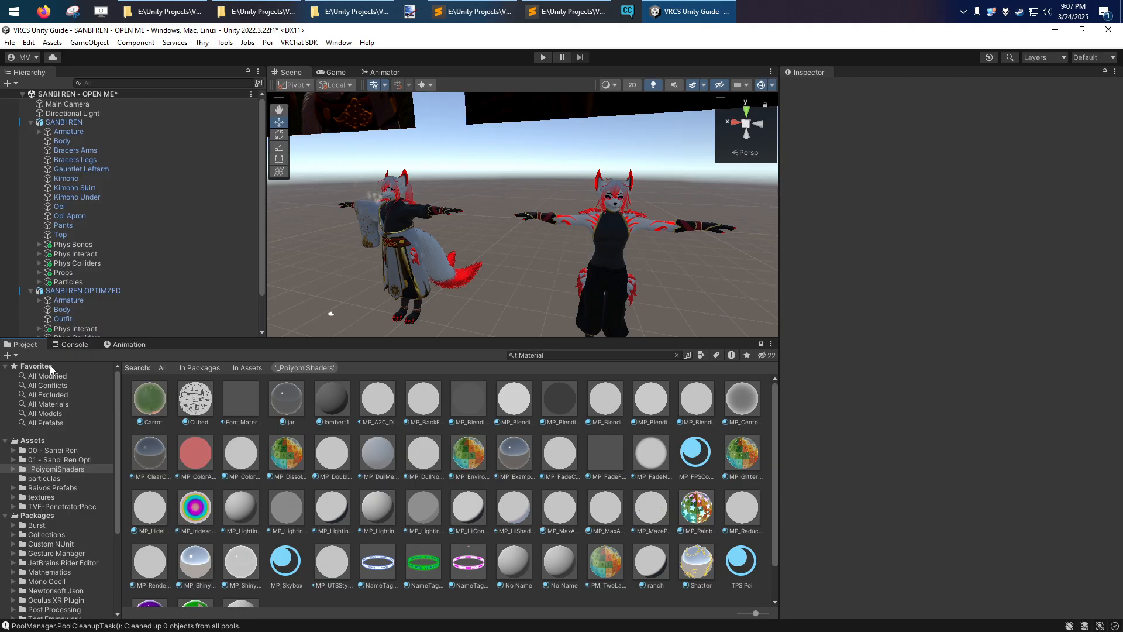
{"action": "left_click_drag", "start_coordinate": [24, 345], "coordinate": [201, 352]}
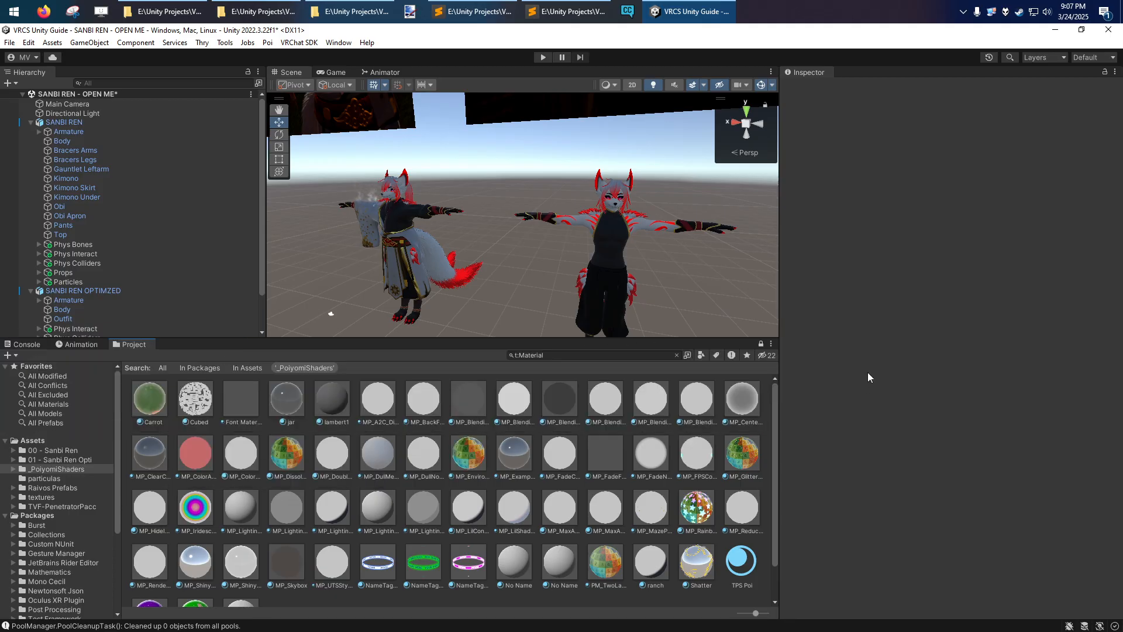
Step: Add a second Project window and dock it beside the Hierarchy
{"action": "left_click", "coordinate": [771, 343]}
{"action": "mouse_move", "coordinate": [815, 428]}
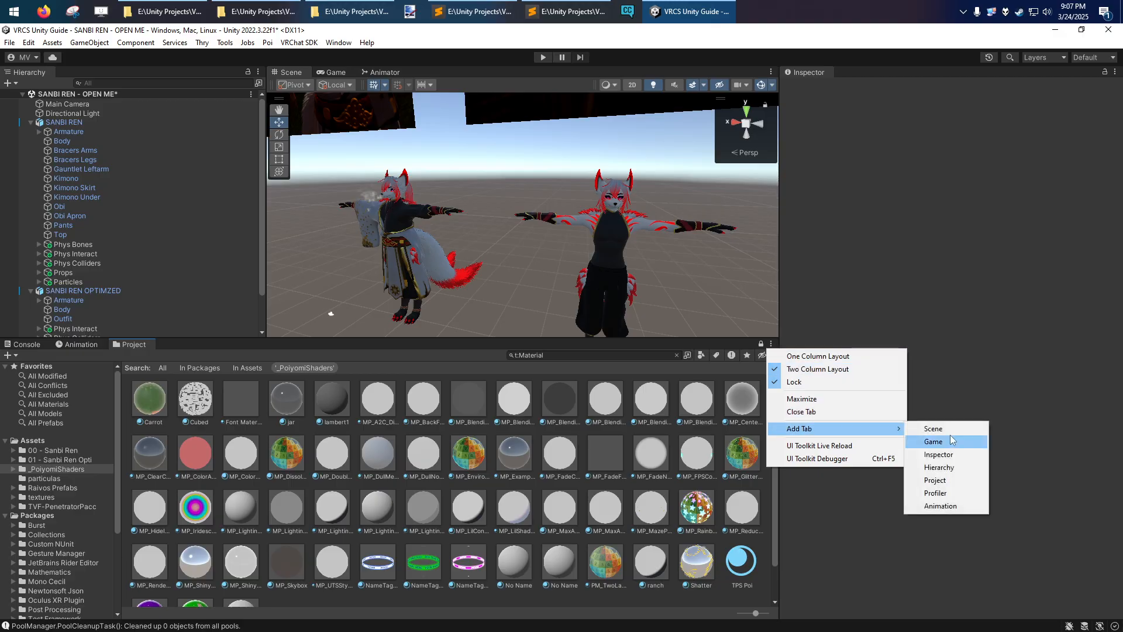
{"action": "left_click", "coordinate": [935, 481]}
{"action": "left_click_drag", "start_coordinate": [170, 346], "coordinate": [93, 72]}
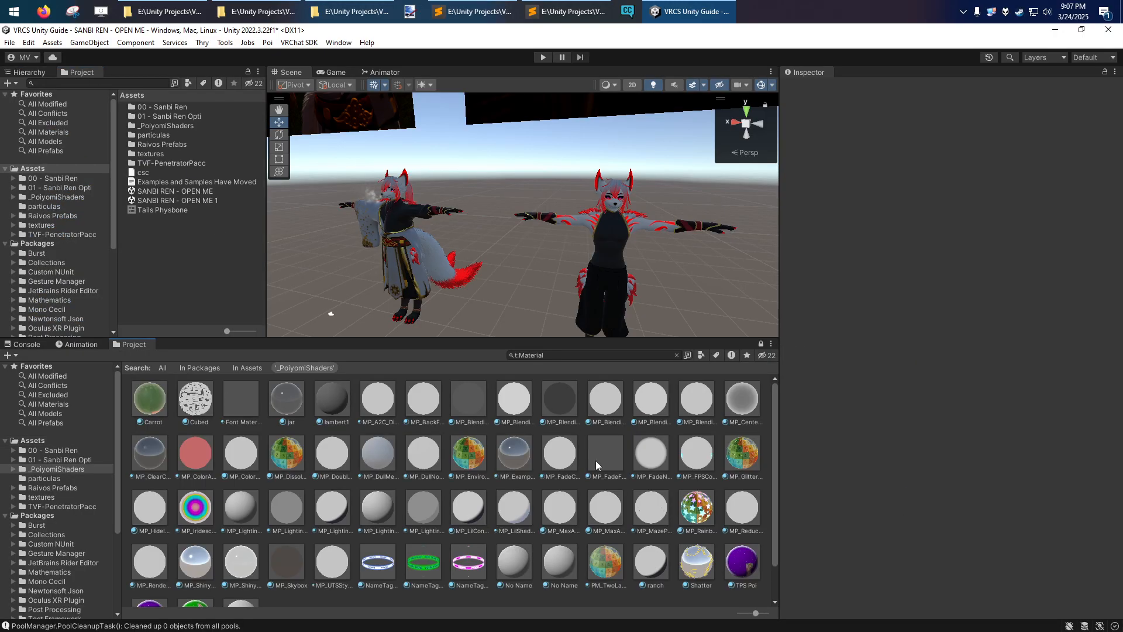
Step: Browse the second Project window, viewing the scene assets, particulas, 01 - Sanbi Ren Opti, Raivos Prefabs and the All Models favorite
{"action": "left_click", "coordinate": [156, 193]}
{"action": "left_click", "coordinate": [156, 201]}
{"action": "left_click", "coordinate": [155, 136]}
{"action": "left_click", "coordinate": [54, 189]}
{"action": "left_click", "coordinate": [51, 218]}
{"action": "left_click", "coordinate": [47, 141]}
Step: Inspect Bracers Arms and Bracers Legs under SANBI REN, locating the Bracers Arms material and checking the Console in between
{"action": "left_click", "coordinate": [29, 72]}
{"action": "left_click", "coordinate": [76, 150]}
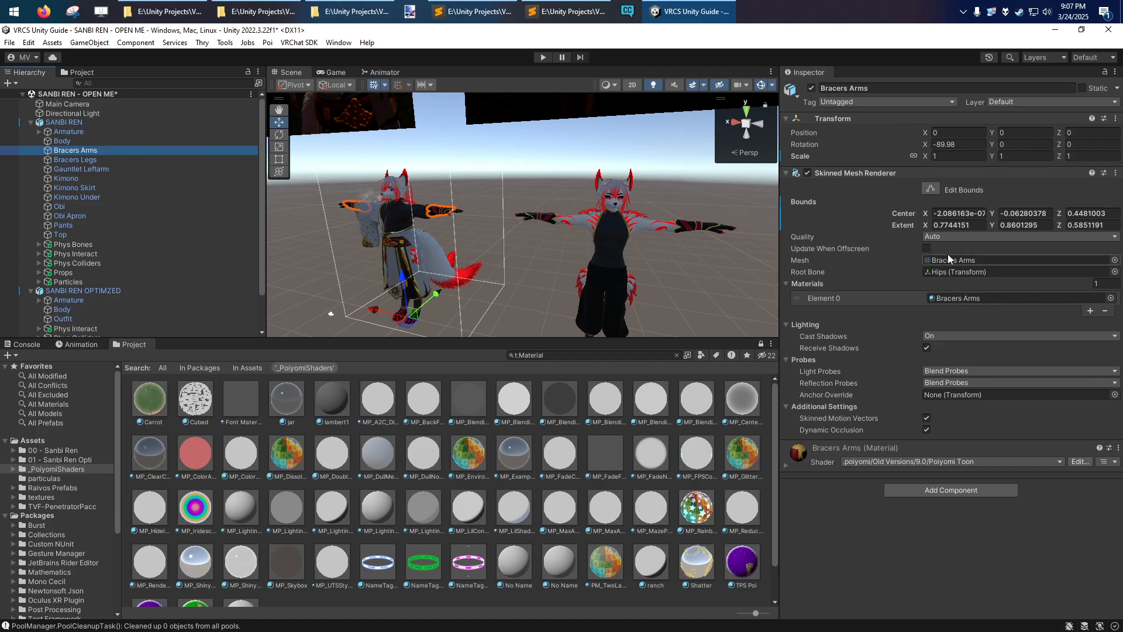
{"action": "left_click", "coordinate": [946, 301]}
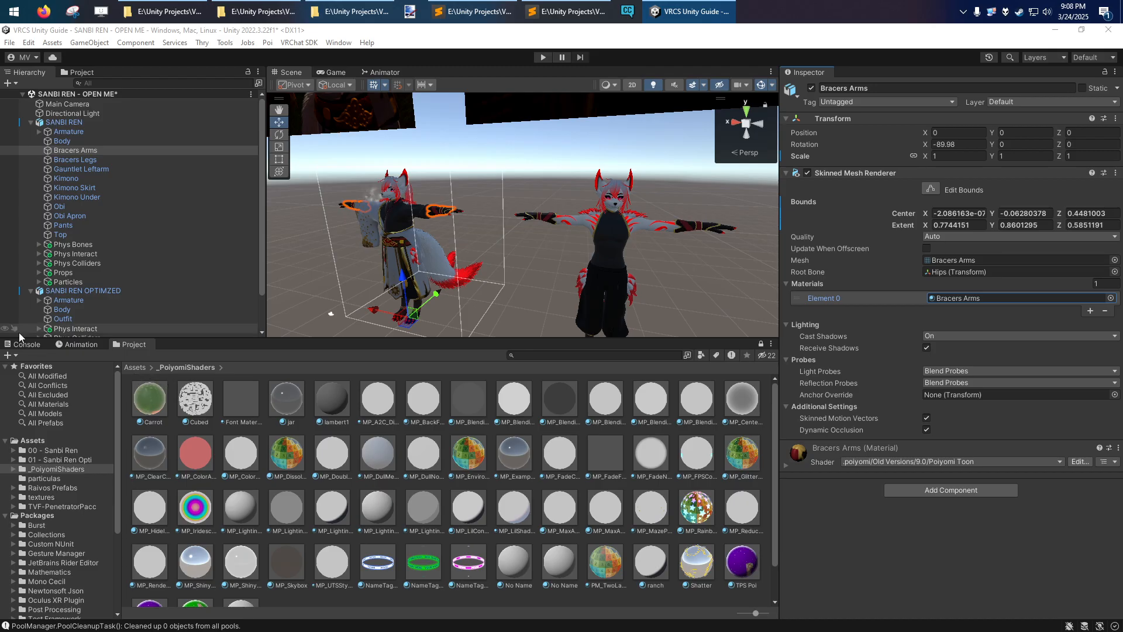
{"action": "left_click", "coordinate": [33, 347]}
{"action": "left_click", "coordinate": [128, 345]}
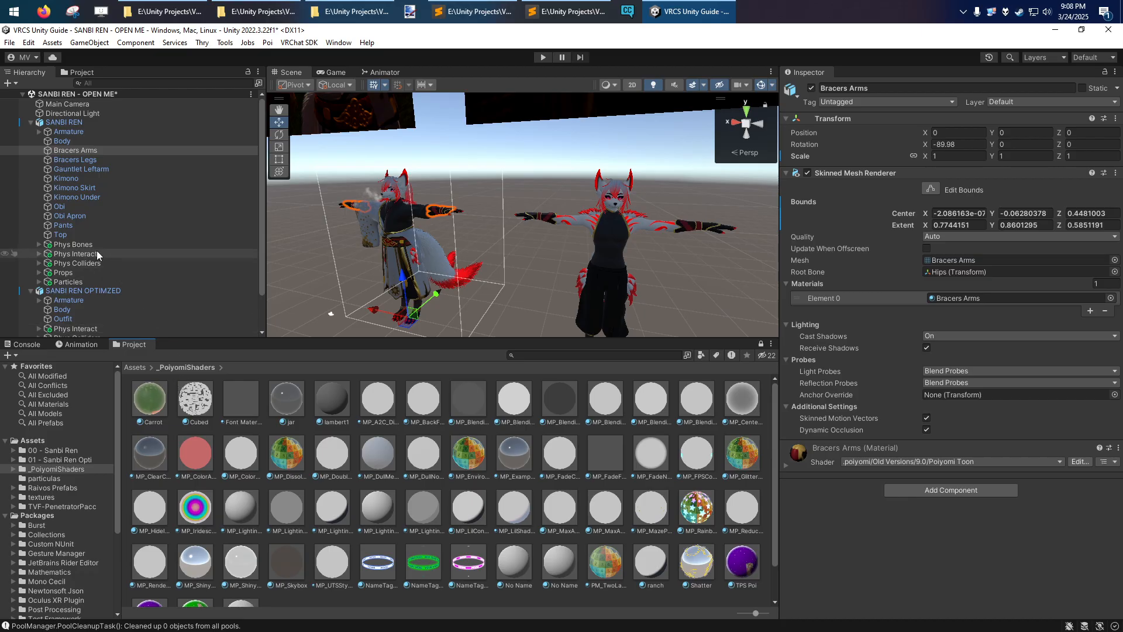
{"action": "left_click", "coordinate": [81, 159]}
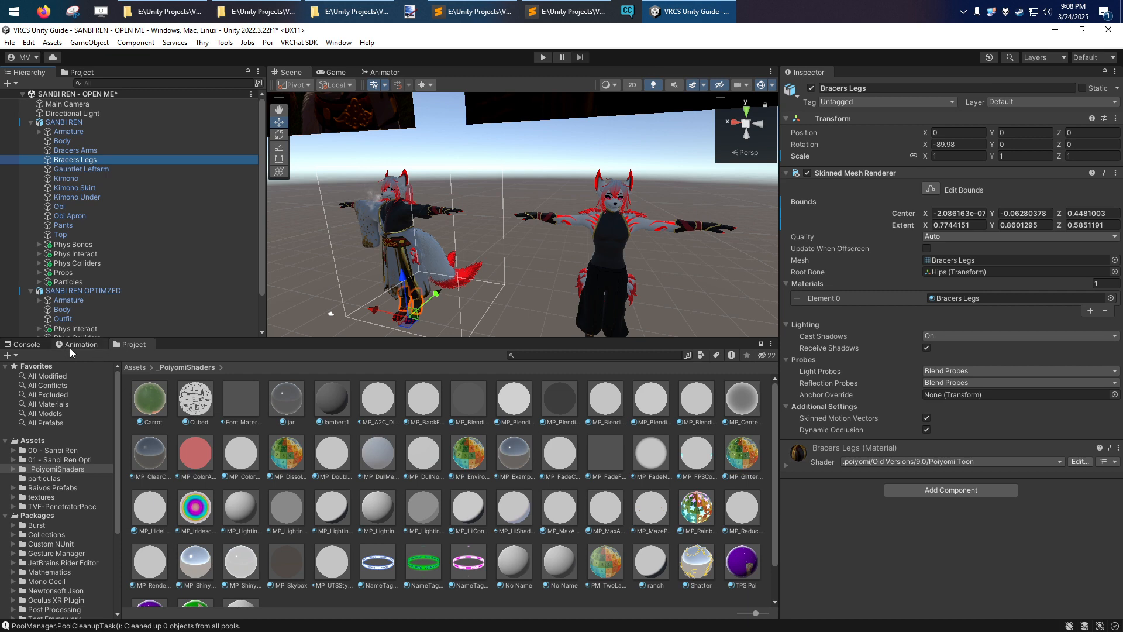
Step: Shrink the Project window's height to enlarge the Hierarchy and Scene views, and inspect the Kimono object and the Console
{"action": "left_click_drag", "start_coordinate": [187, 338], "coordinate": [186, 396]}
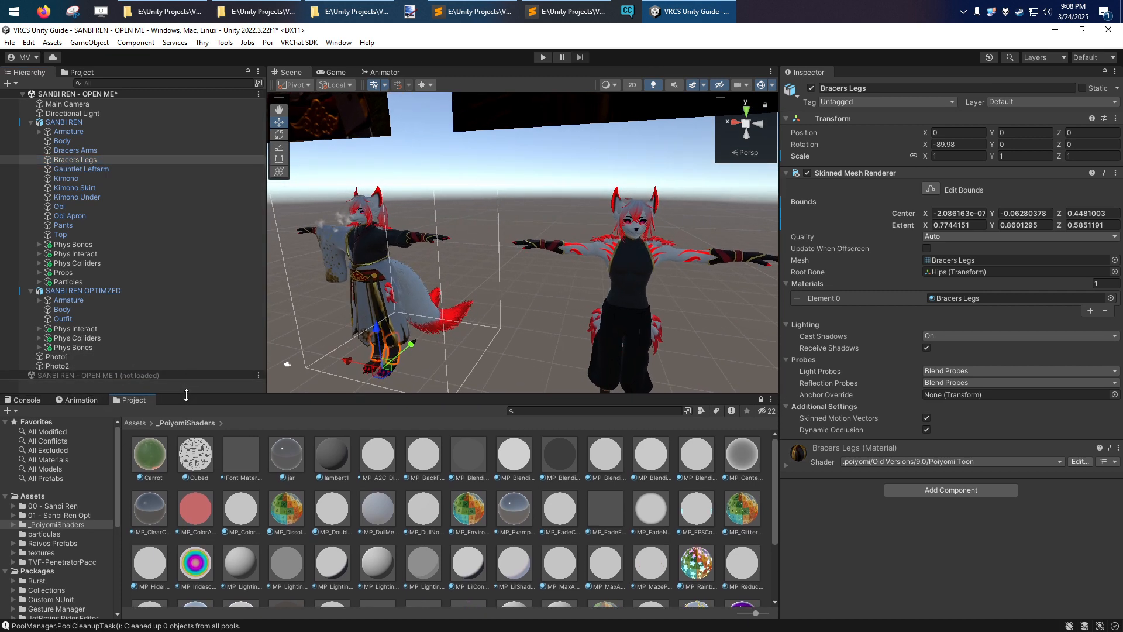
{"action": "left_click", "coordinate": [63, 179]}
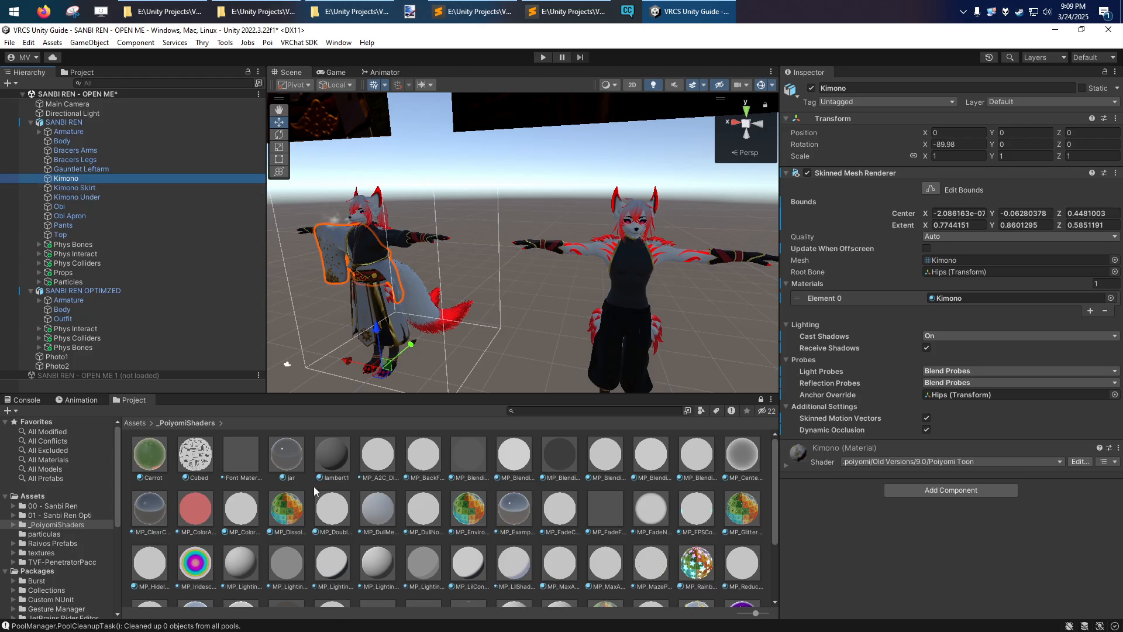
{"action": "left_click", "coordinate": [27, 400]}
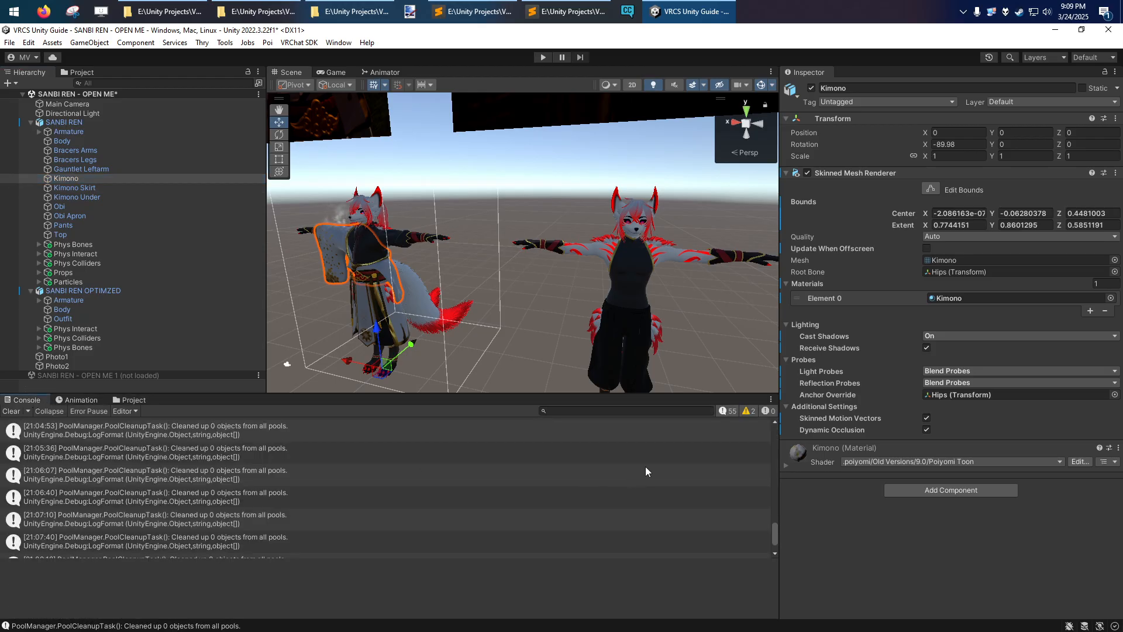
{"action": "left_click", "coordinate": [134, 400]}
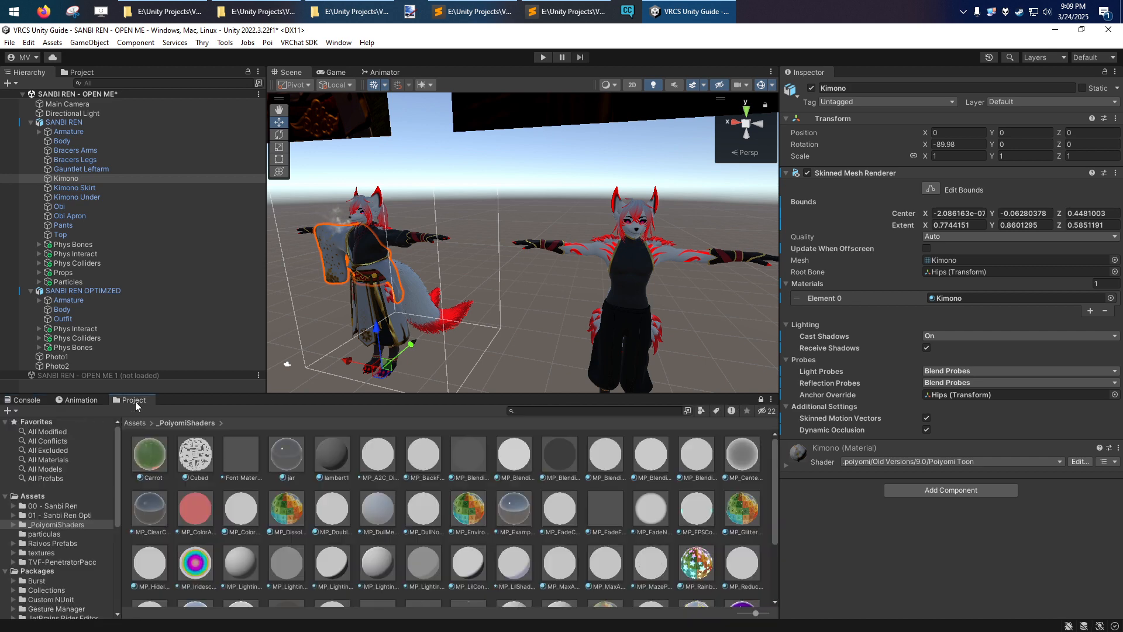
Step: Select the sakura material in the particulas folder and view its asset commands without applying any
{"action": "left_click", "coordinate": [73, 495]}
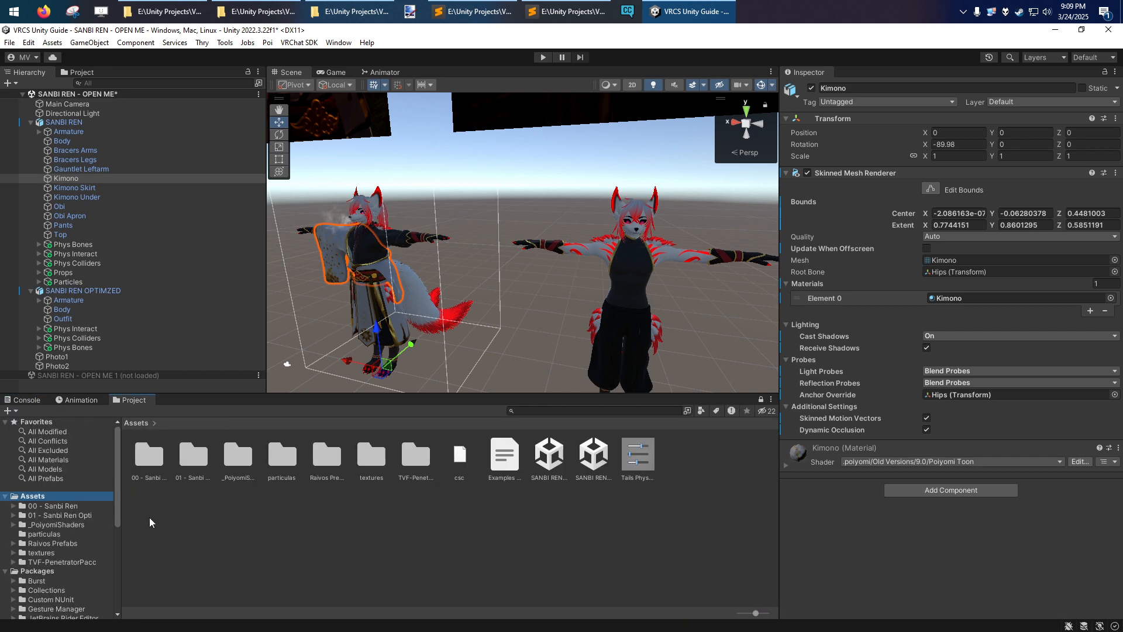
{"action": "left_click", "coordinate": [45, 533]}
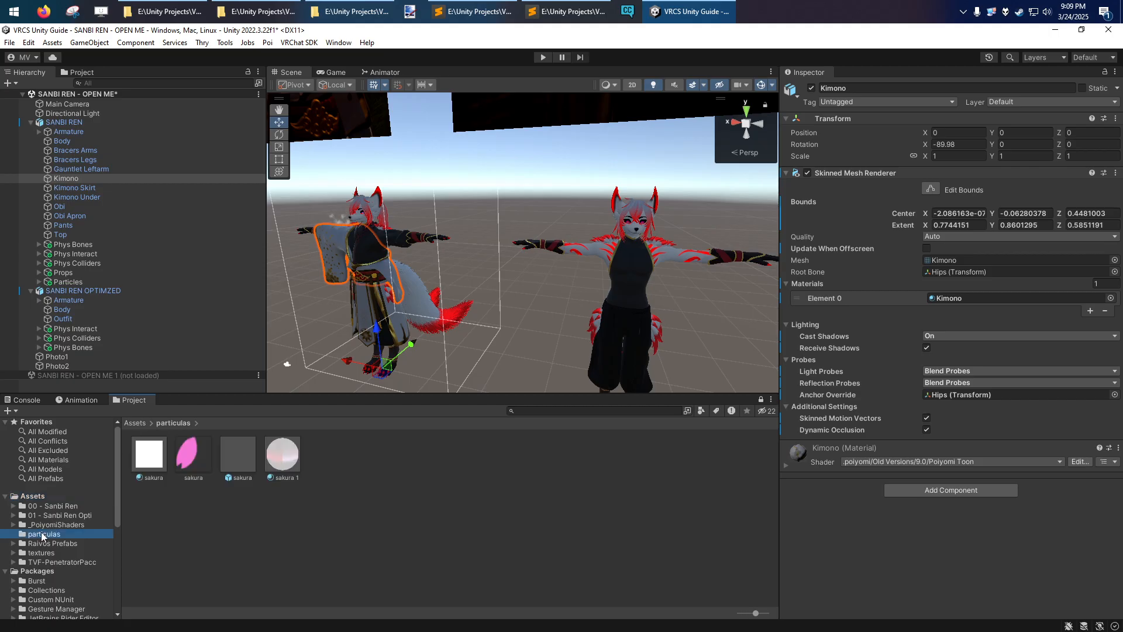
{"action": "left_click", "coordinate": [163, 453]}
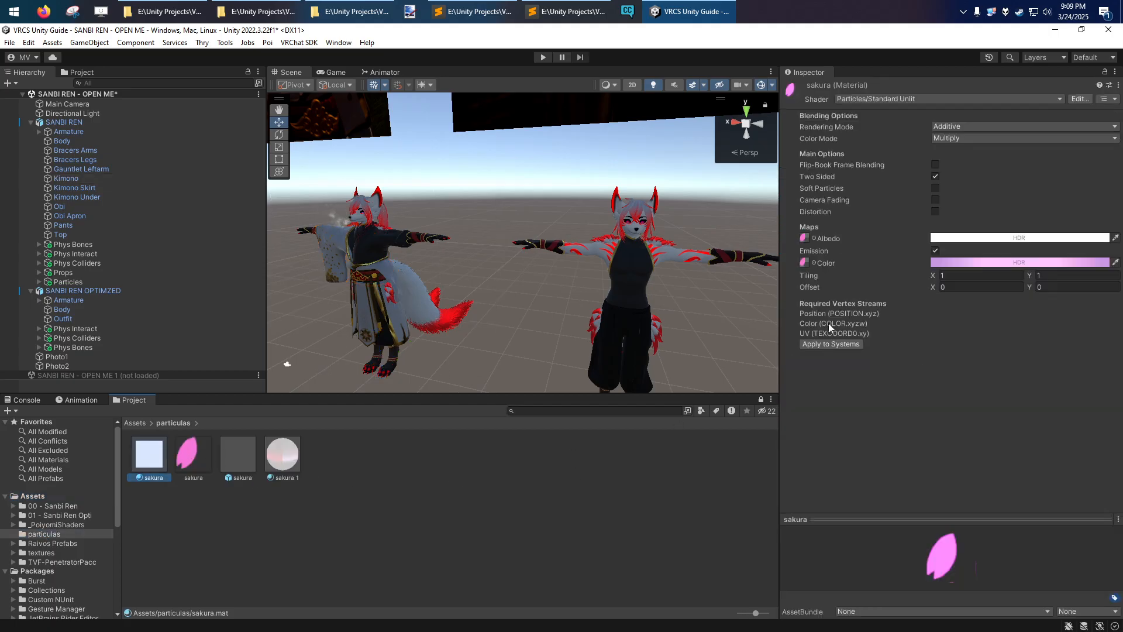
{"action": "right_click", "coordinate": [148, 460]}
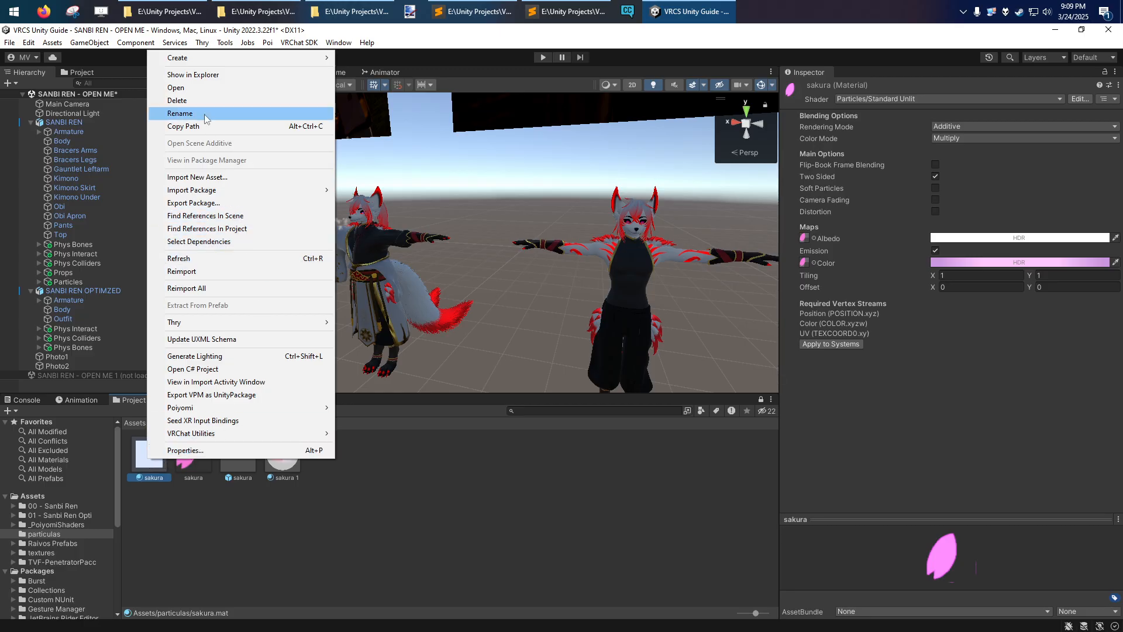
{"action": "left_click", "coordinate": [358, 552]}
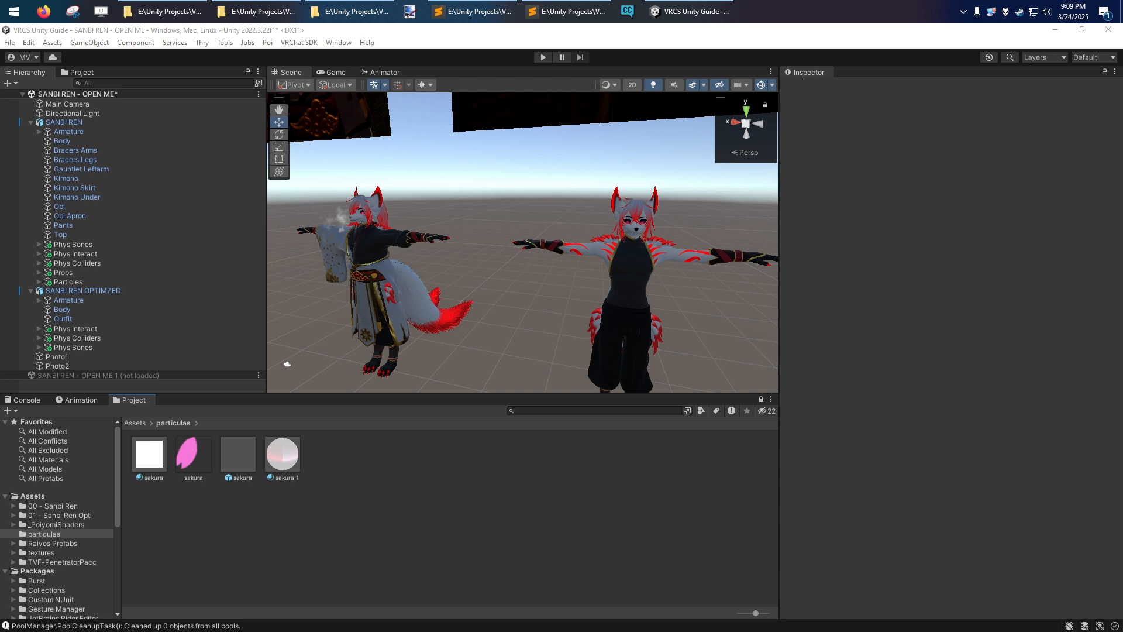
{"action": "left_click", "coordinate": [338, 553]}
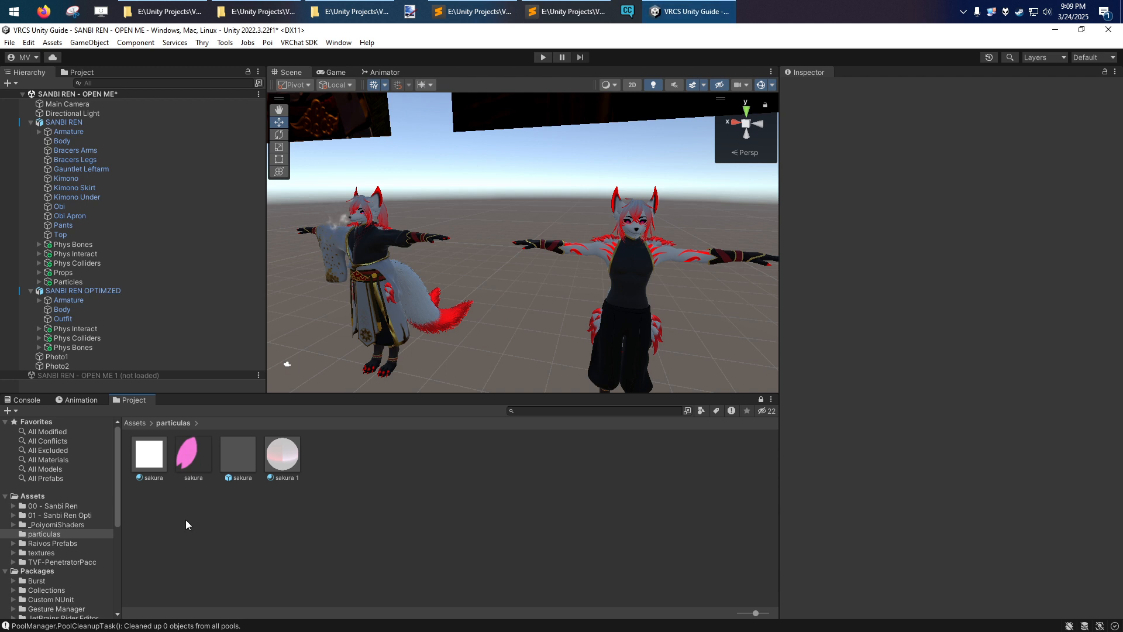
{"action": "left_click", "coordinate": [153, 460]}
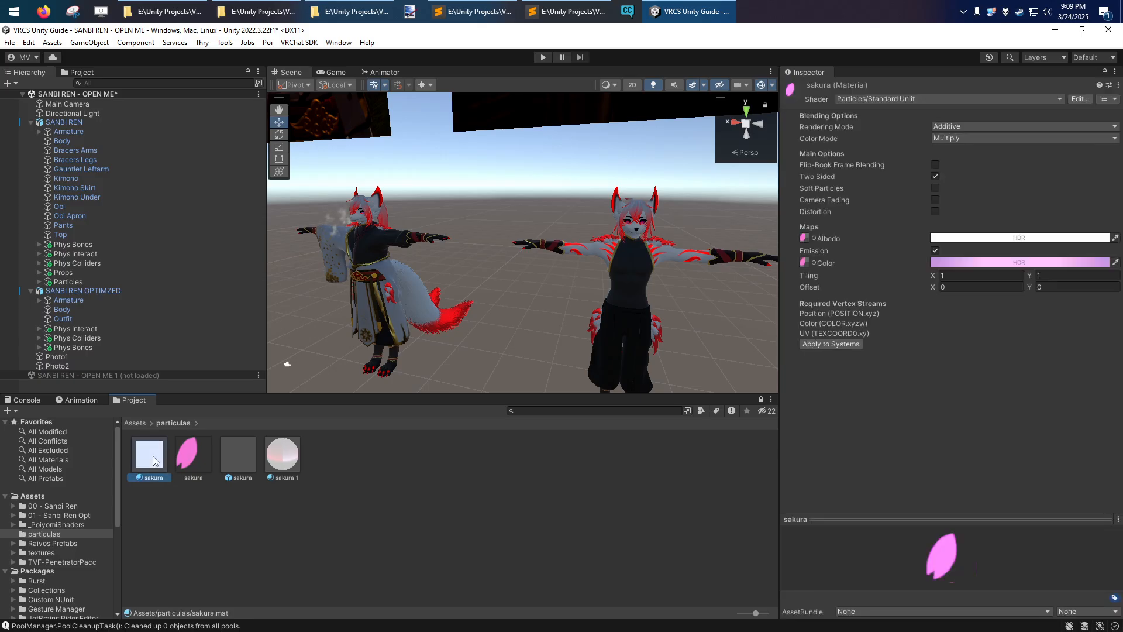
Step: Return to the Assets root and search it for "sakura"
{"action": "left_click", "coordinate": [34, 497]}
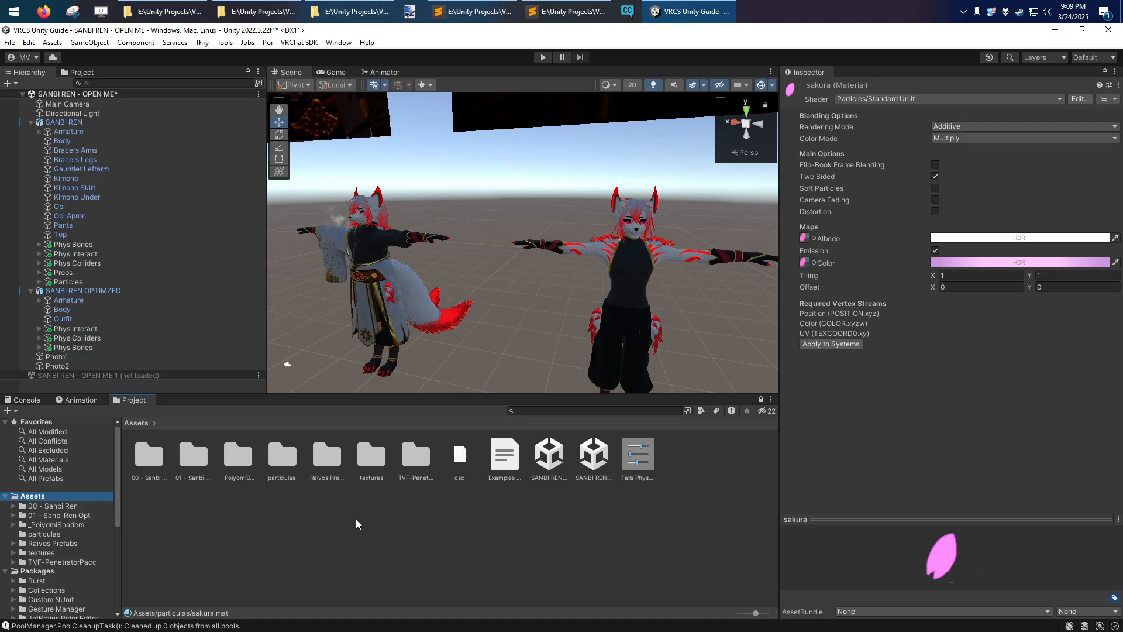
{"action": "left_click", "coordinate": [560, 411]}
{"action": "type", "text": "sakura"}
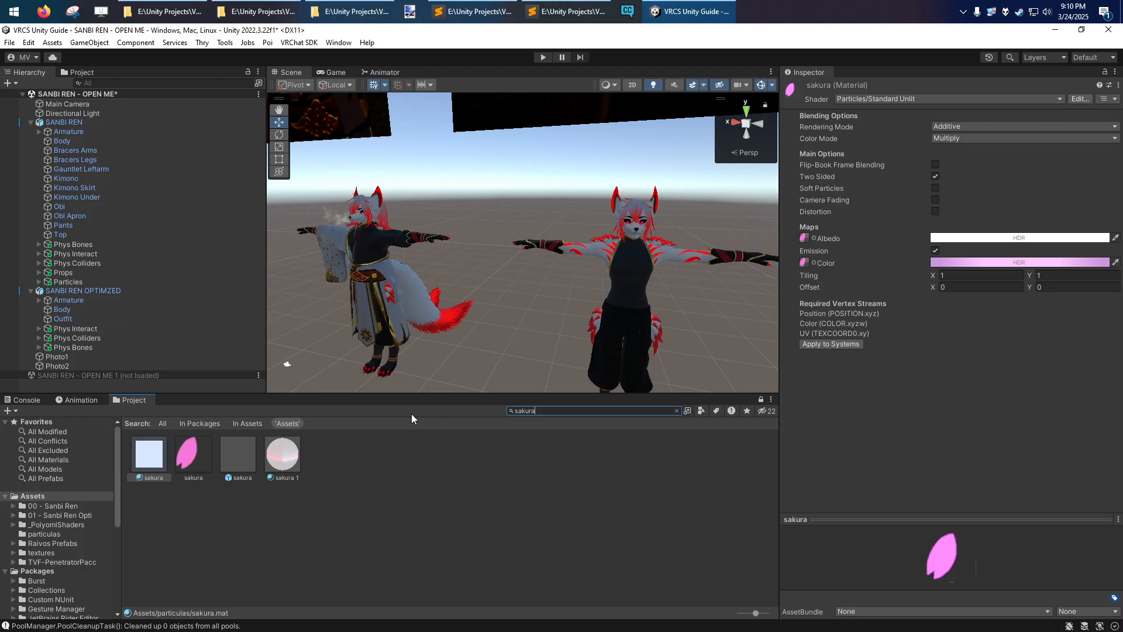
Step: Select the sakura texture in the search results and clear the search to reveal its containing folder
{"action": "left_click", "coordinate": [196, 461]}
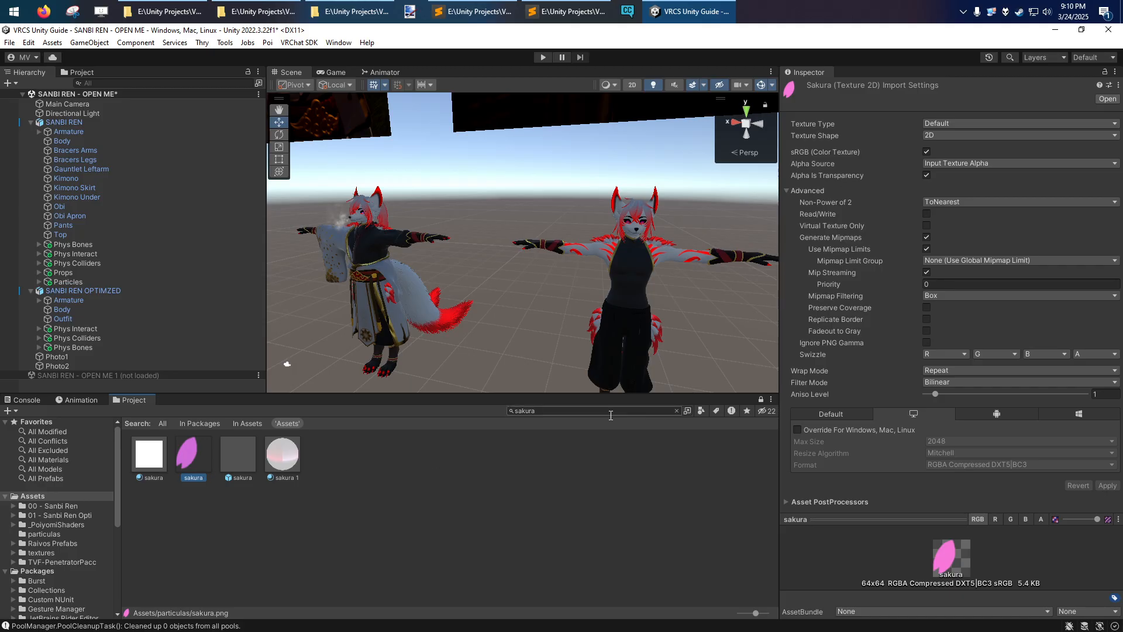
{"action": "left_click", "coordinate": [676, 411]}
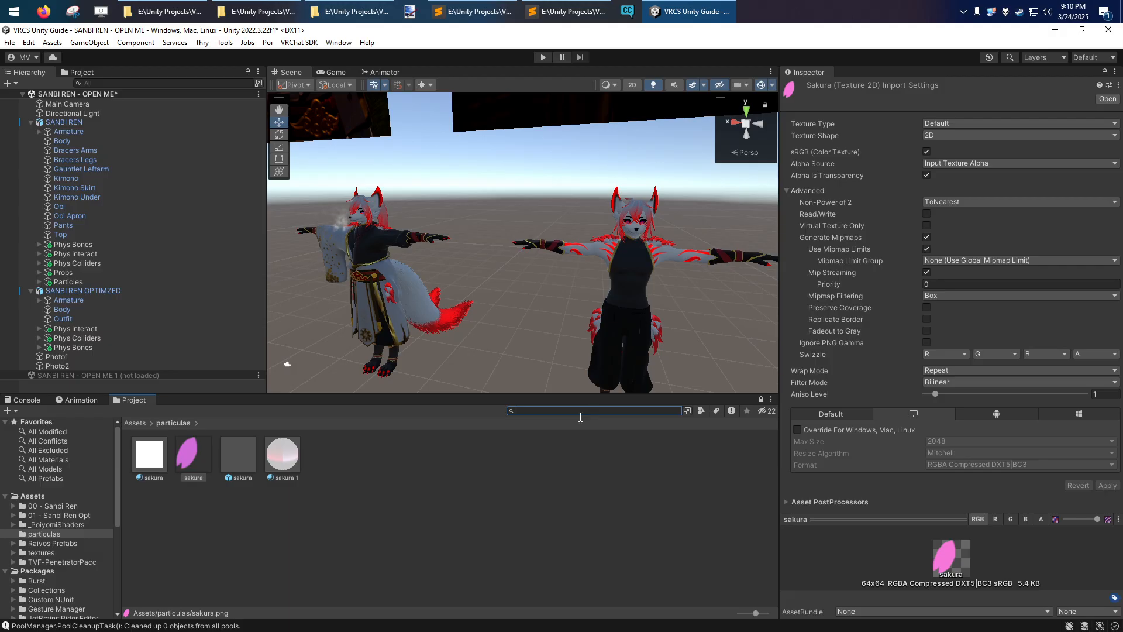
{"action": "left_click", "coordinate": [201, 448]}
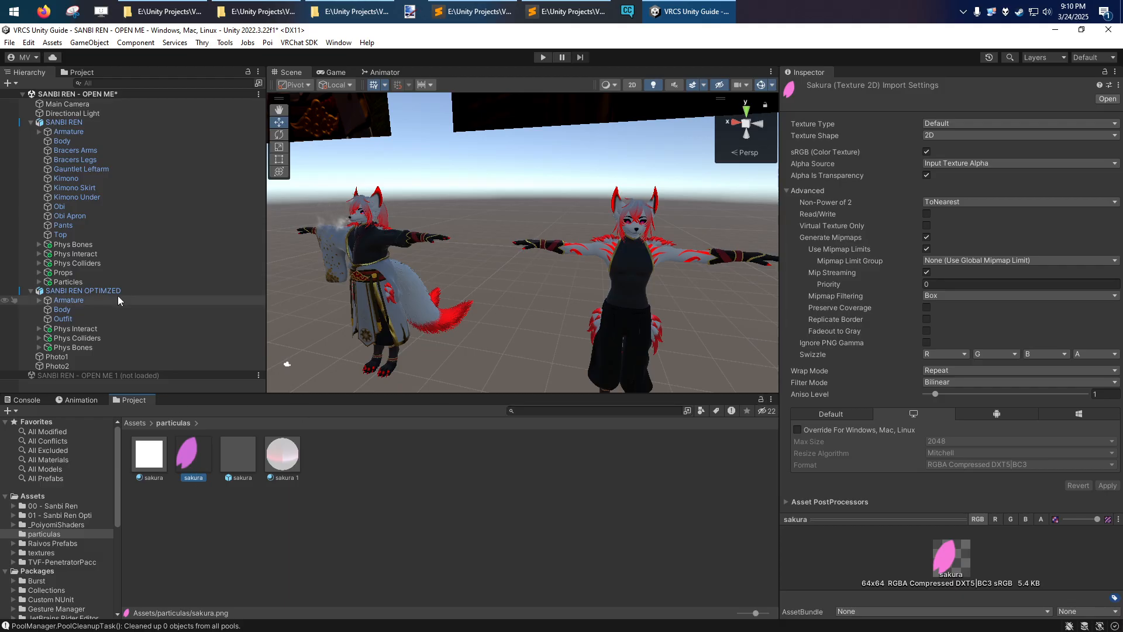
Step: Locate the Kimono material of SANBI REN and the Body material of SANBI REN OPTIMZED, viewing the latter in the second Project window
{"action": "left_click", "coordinate": [66, 178]}
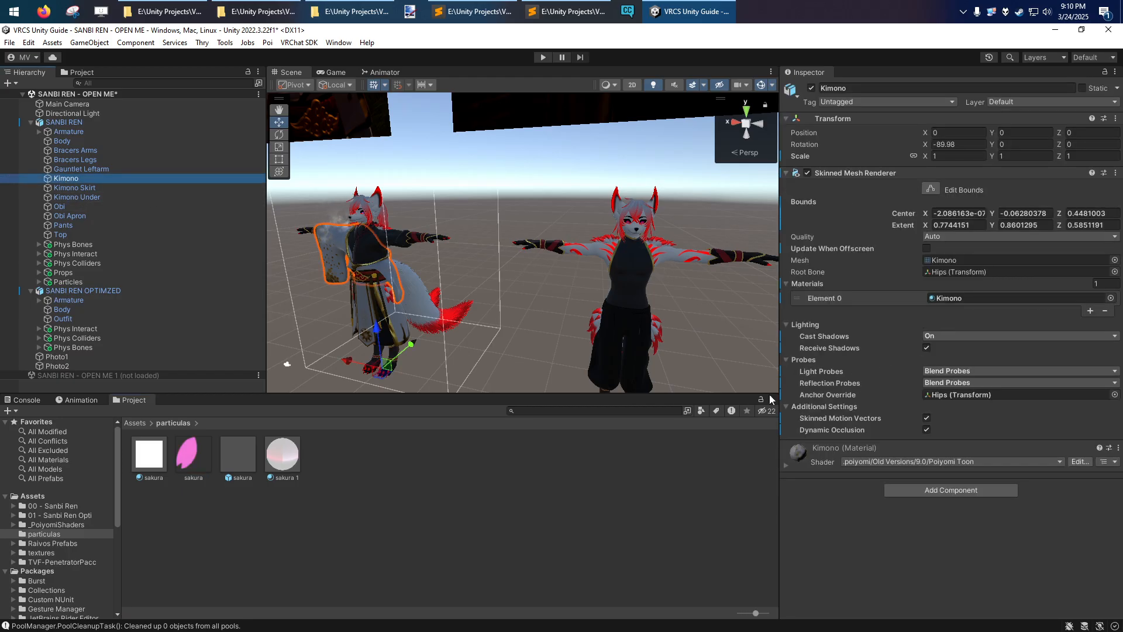
{"action": "left_click", "coordinate": [948, 298]}
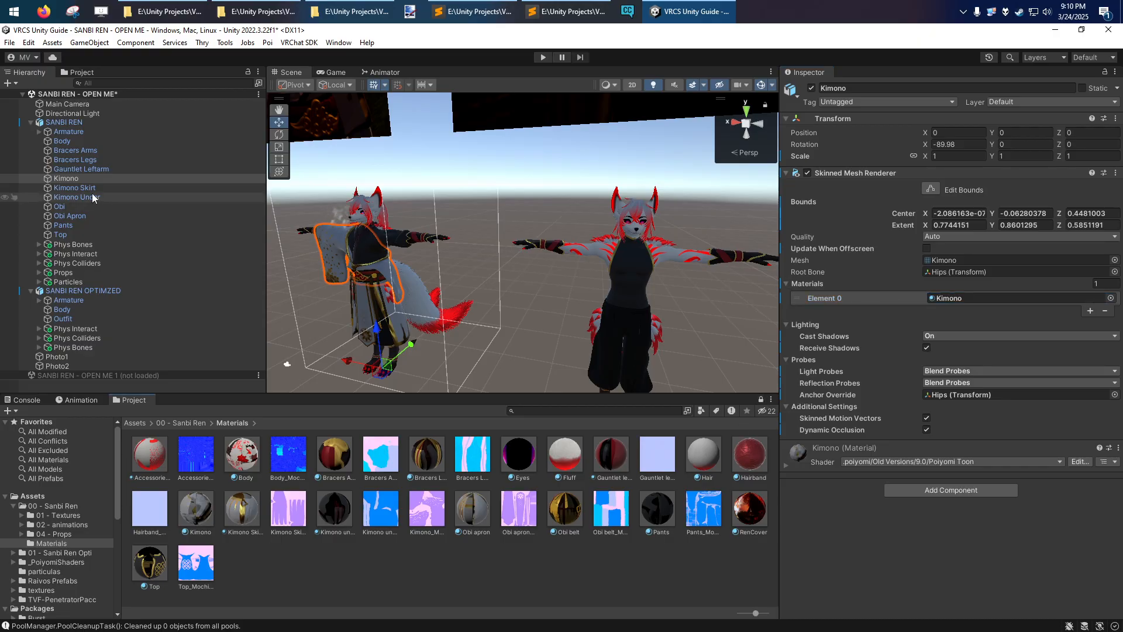
{"action": "left_click", "coordinate": [62, 309]}
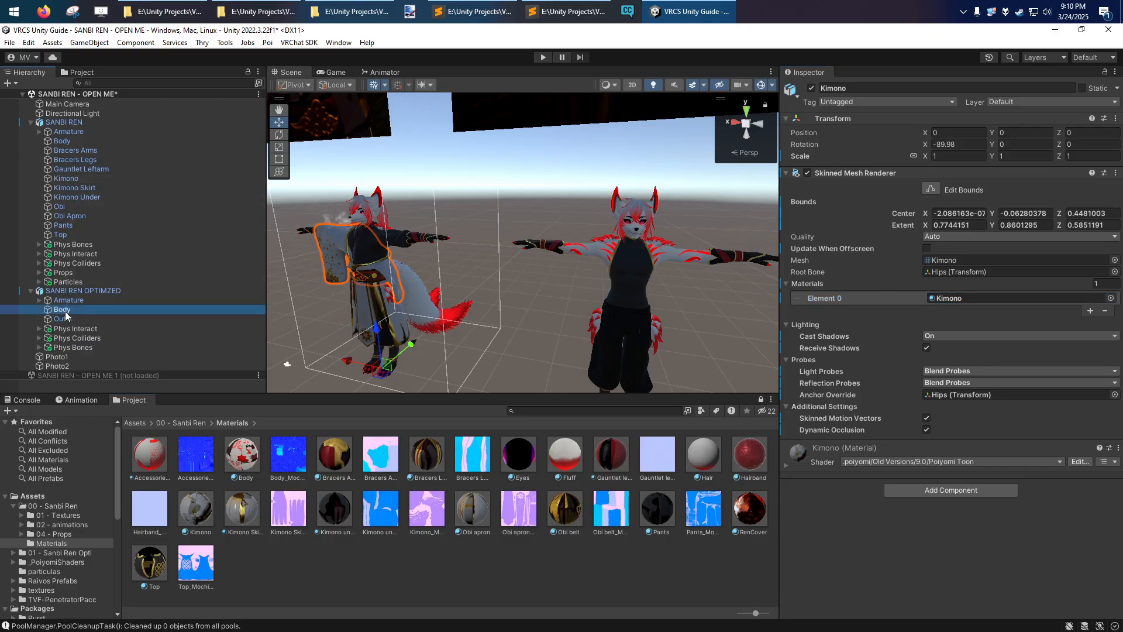
{"action": "left_click", "coordinate": [941, 316]}
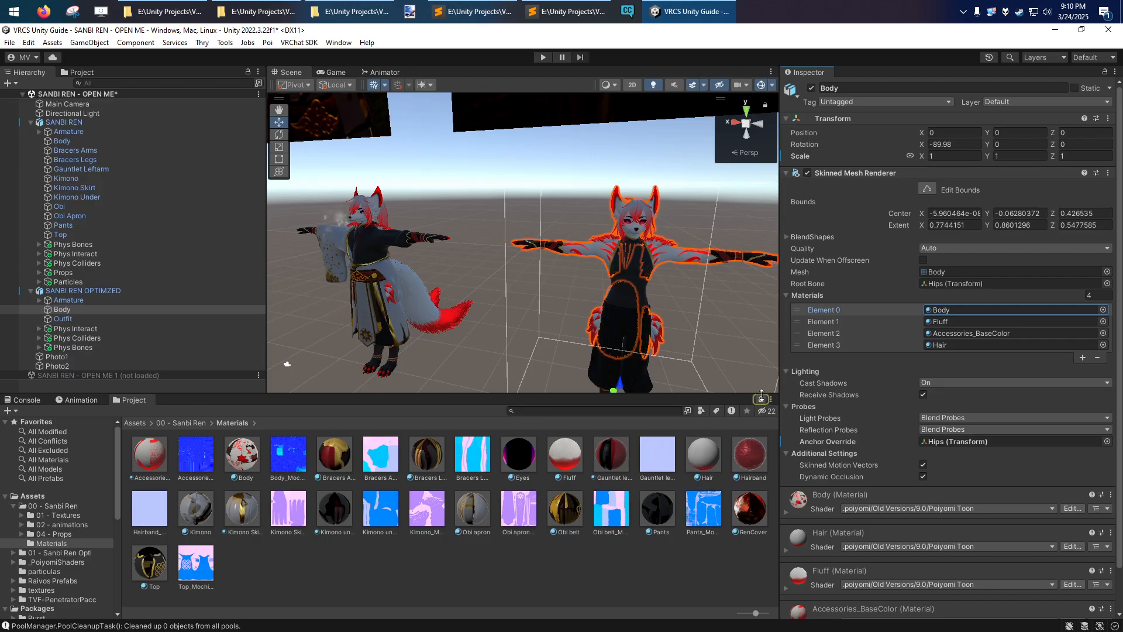
{"action": "left_click", "coordinate": [78, 72]}
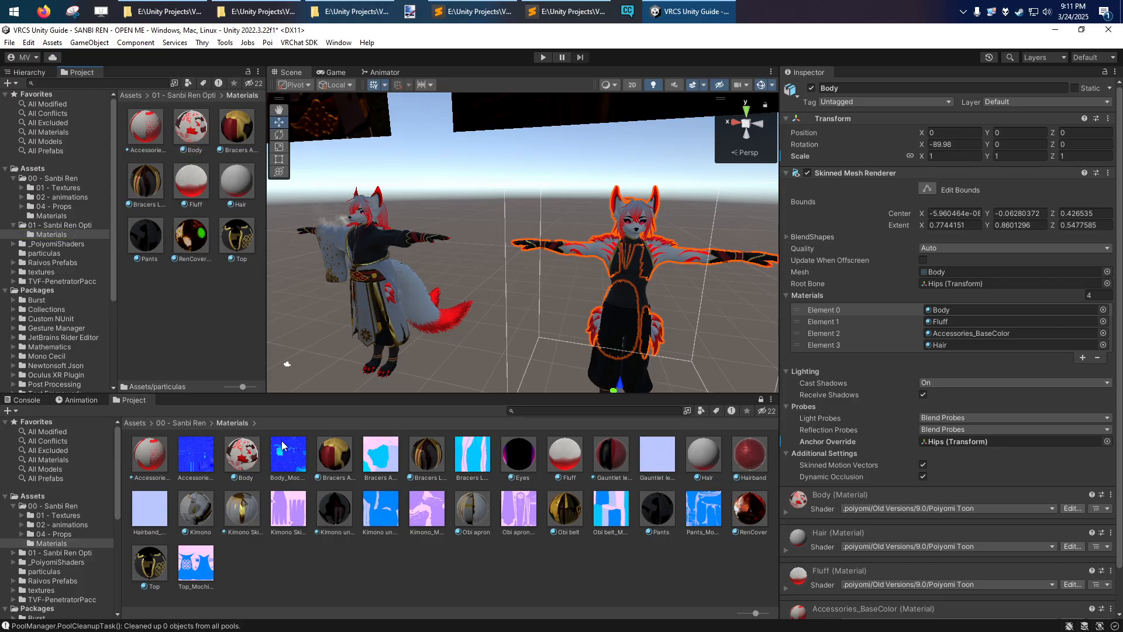
Step: Search for "sakura" across all of Assets, select the sakura texture, and clear the search to reveal its folder
{"action": "left_click", "coordinate": [549, 411]}
{"action": "type", "text": "sakura"}
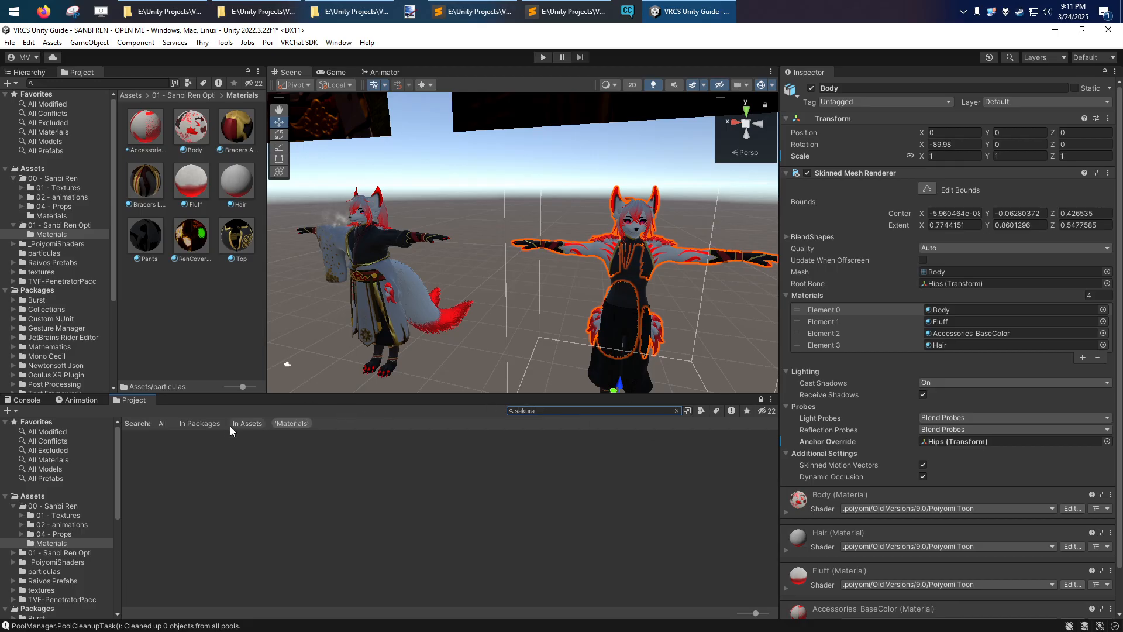
{"action": "left_click", "coordinate": [245, 424]}
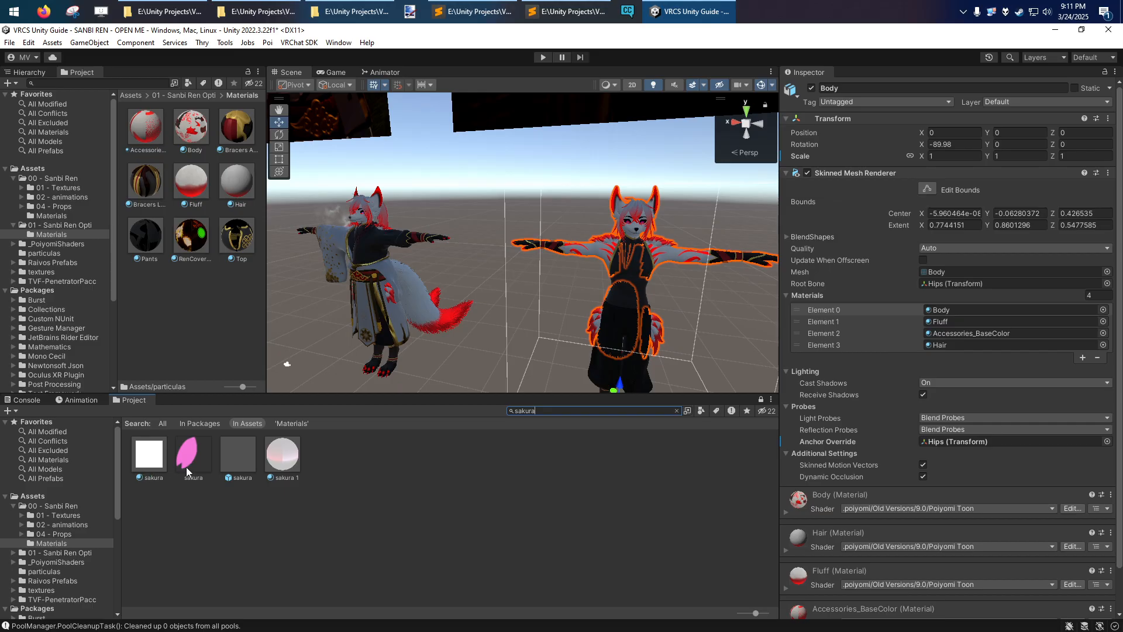
{"action": "left_click", "coordinate": [200, 451]}
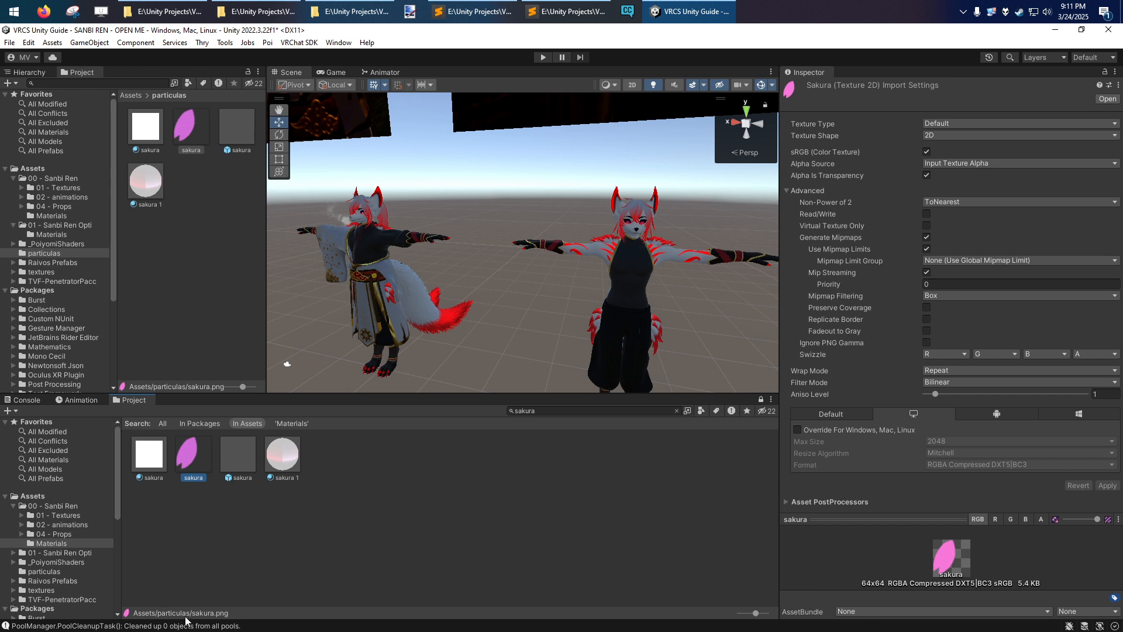
{"action": "left_click", "coordinate": [677, 411]}
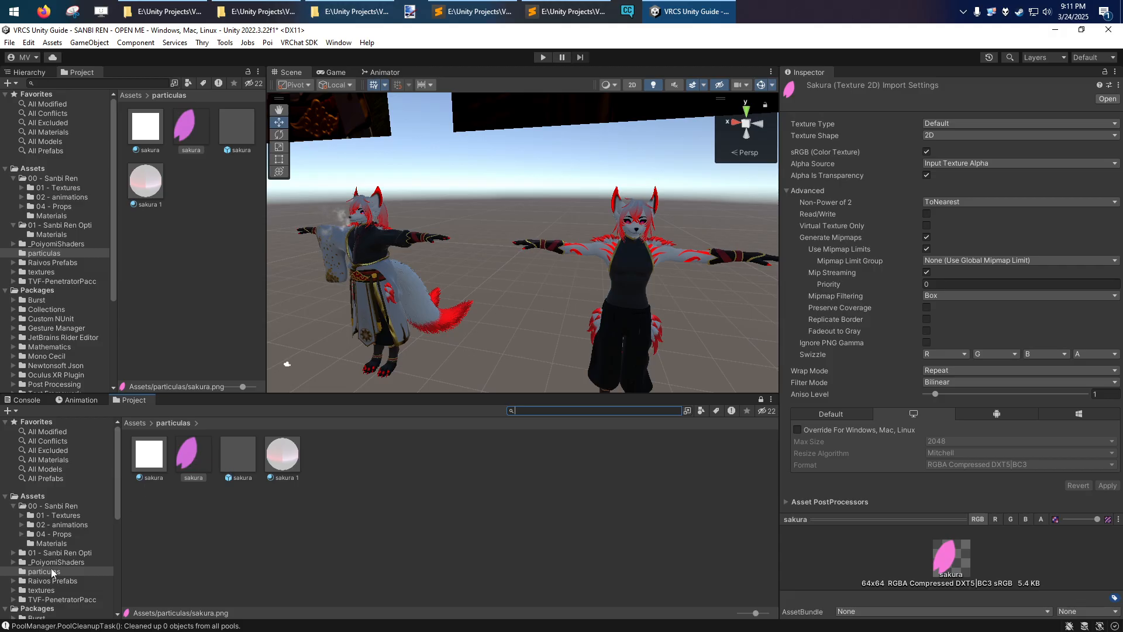
Step: Open the Fluff folder under 00 - Sanbi Ren's 01 - Textures and select the Fluff_Base_color 1 texture
{"action": "left_click", "coordinate": [22, 515]}
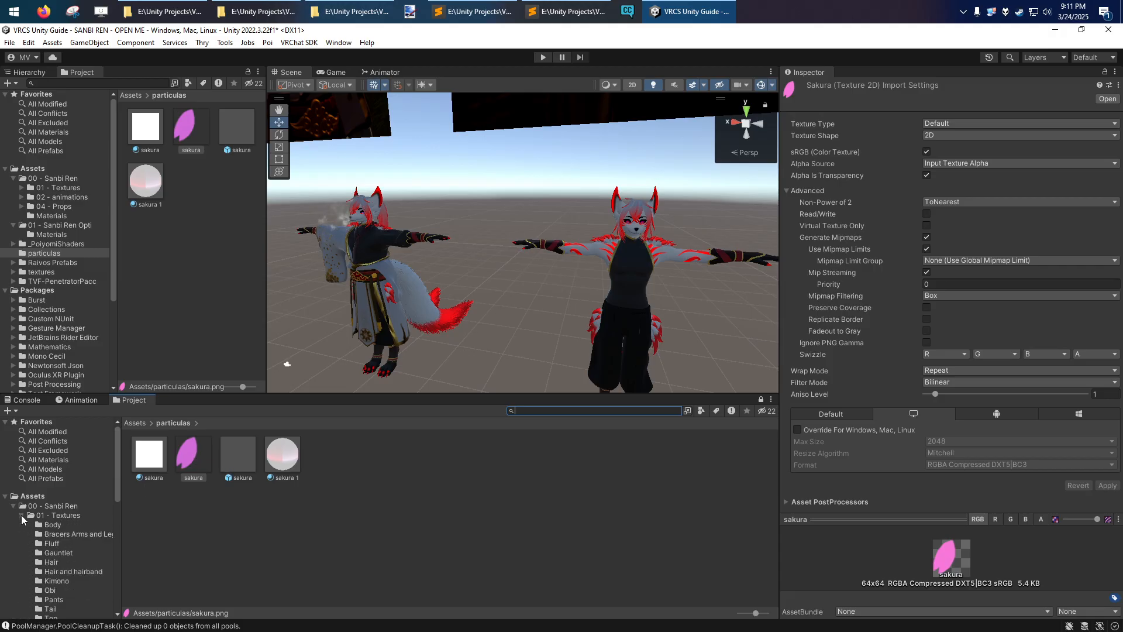
{"action": "left_click", "coordinate": [51, 473]}
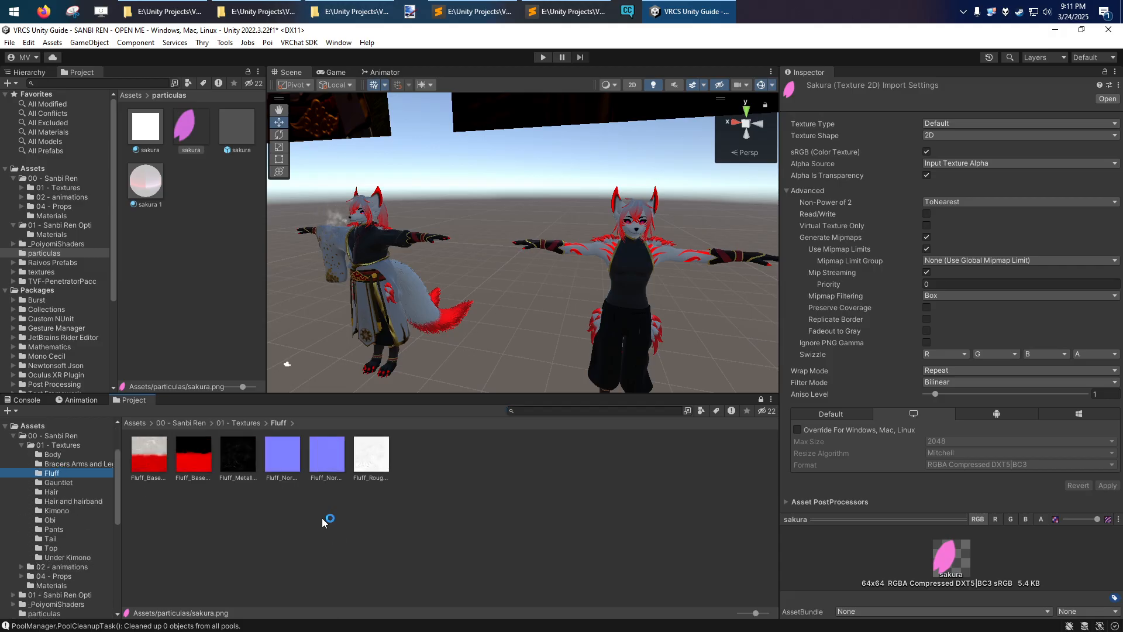
{"action": "left_click", "coordinate": [199, 456]}
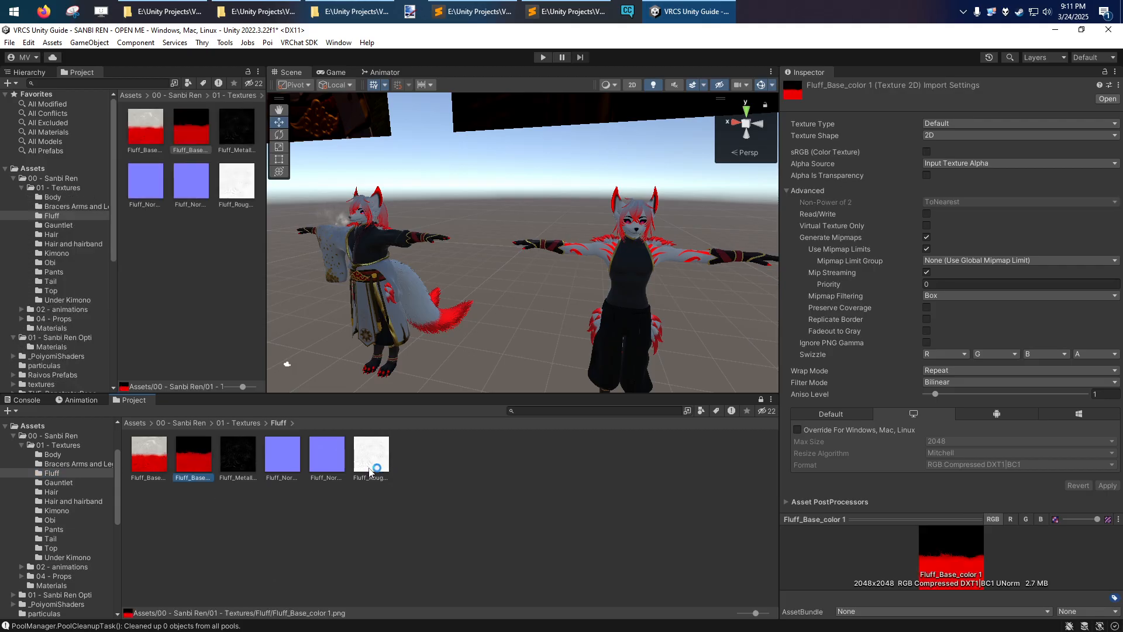
Step: Search the Assets root for "fluff", select the Fluff_Base_color 1 texture, and clear the search to reveal its folder
{"action": "left_click", "coordinate": [32, 426]}
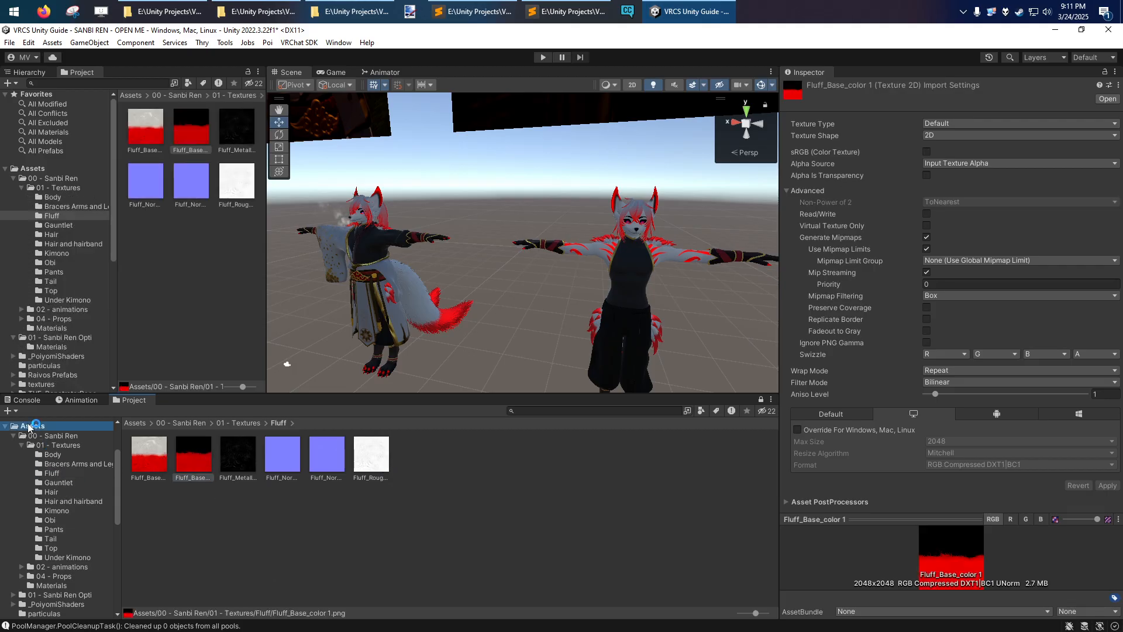
{"action": "left_click", "coordinate": [636, 409]}
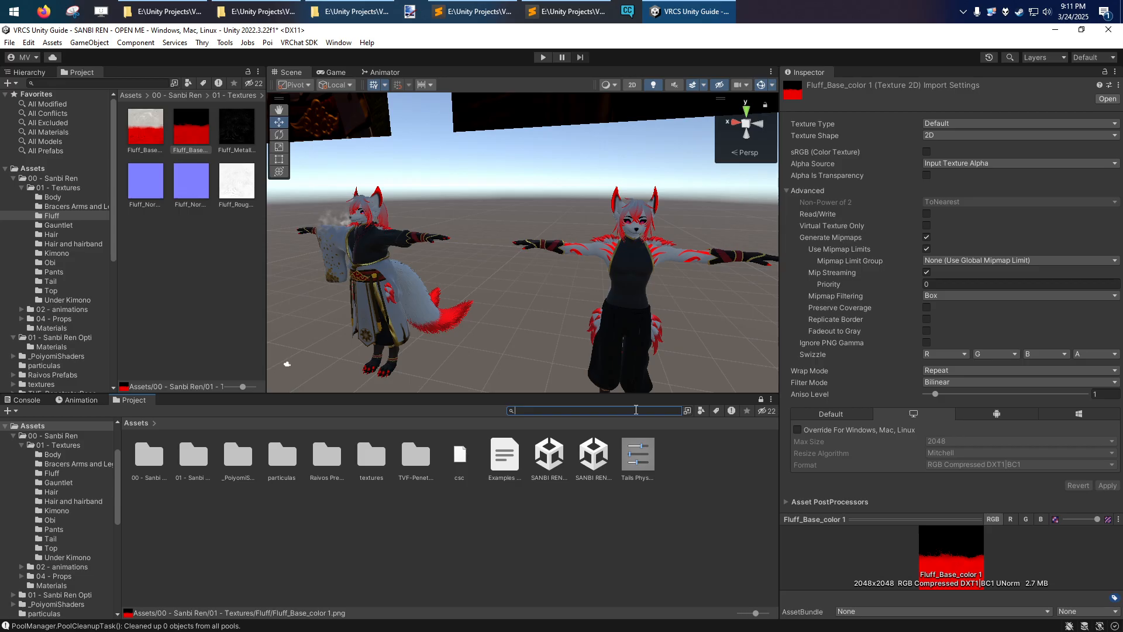
{"action": "type", "text": "fluff"}
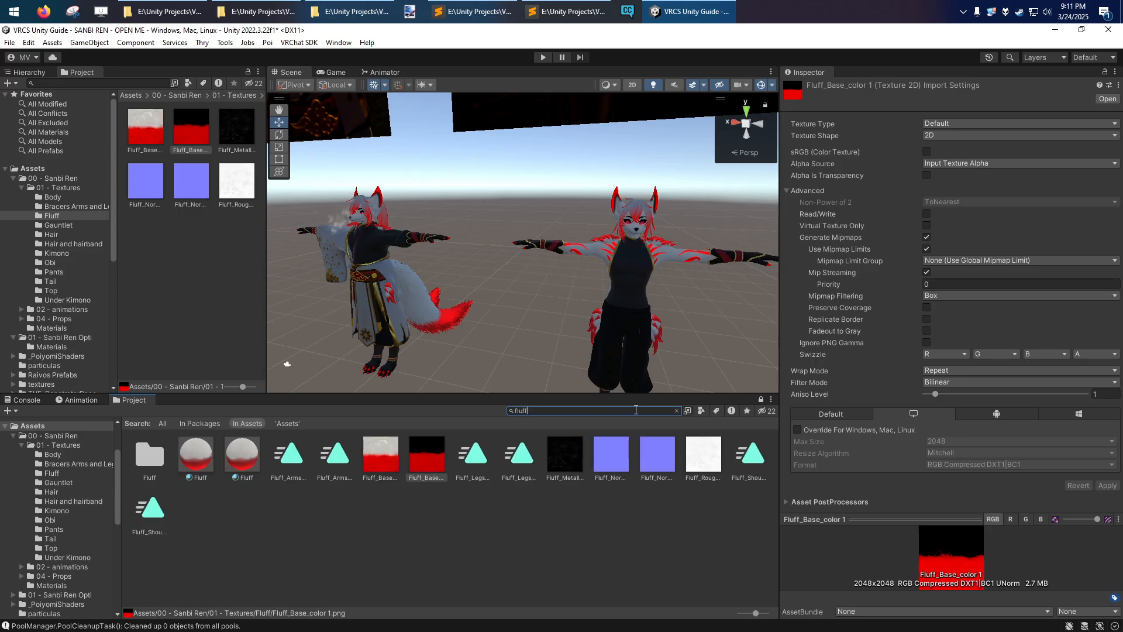
{"action": "left_click", "coordinate": [425, 450]}
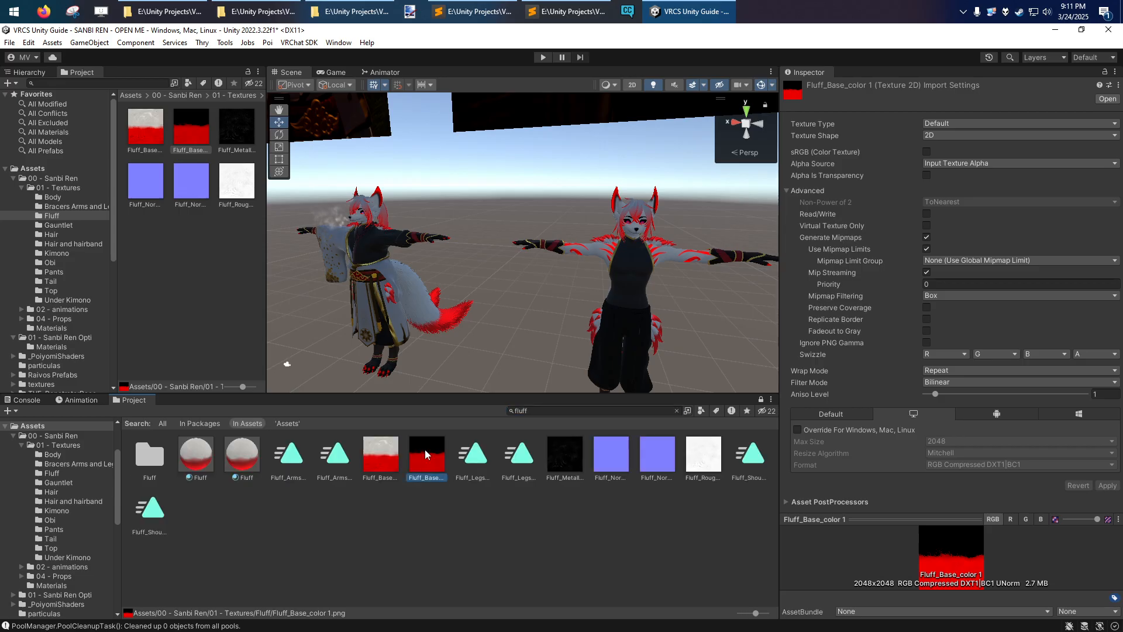
{"action": "left_click", "coordinate": [676, 410]}
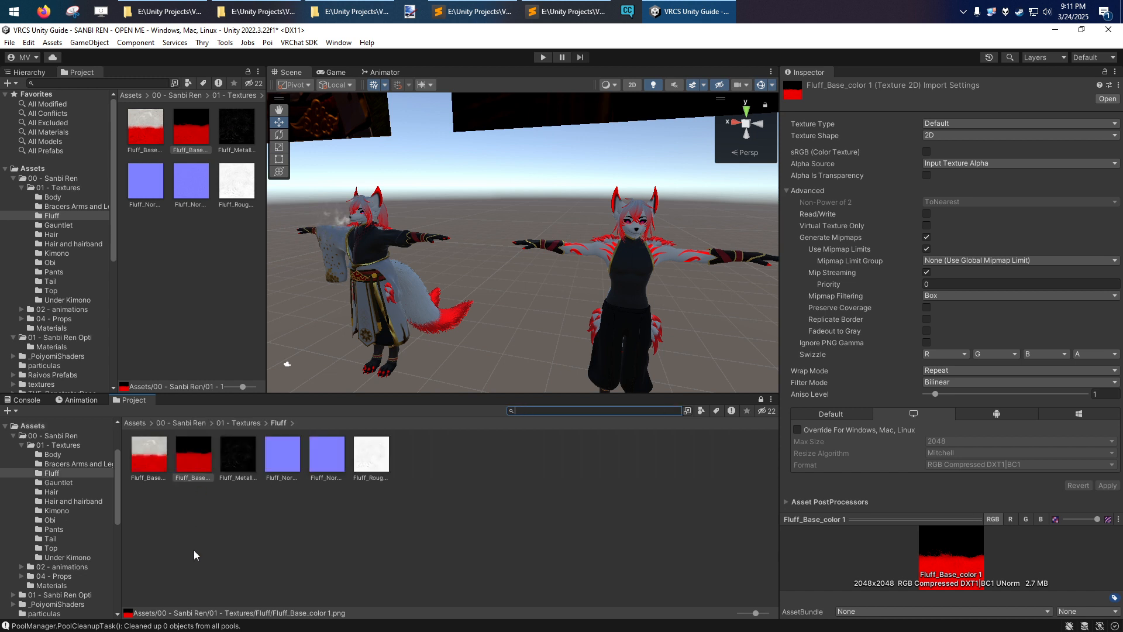
Step: Show the Fluff_Base_color 1 texture's file in File Explorer, and close that folder window
{"action": "right_click", "coordinate": [206, 456]}
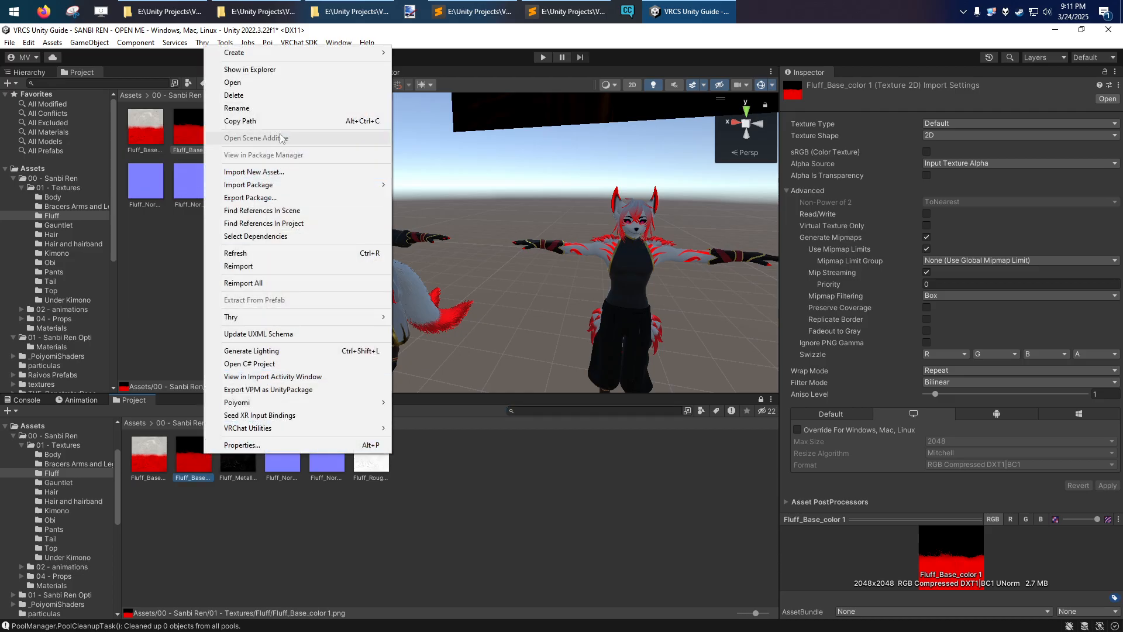
{"action": "left_click", "coordinate": [262, 70]}
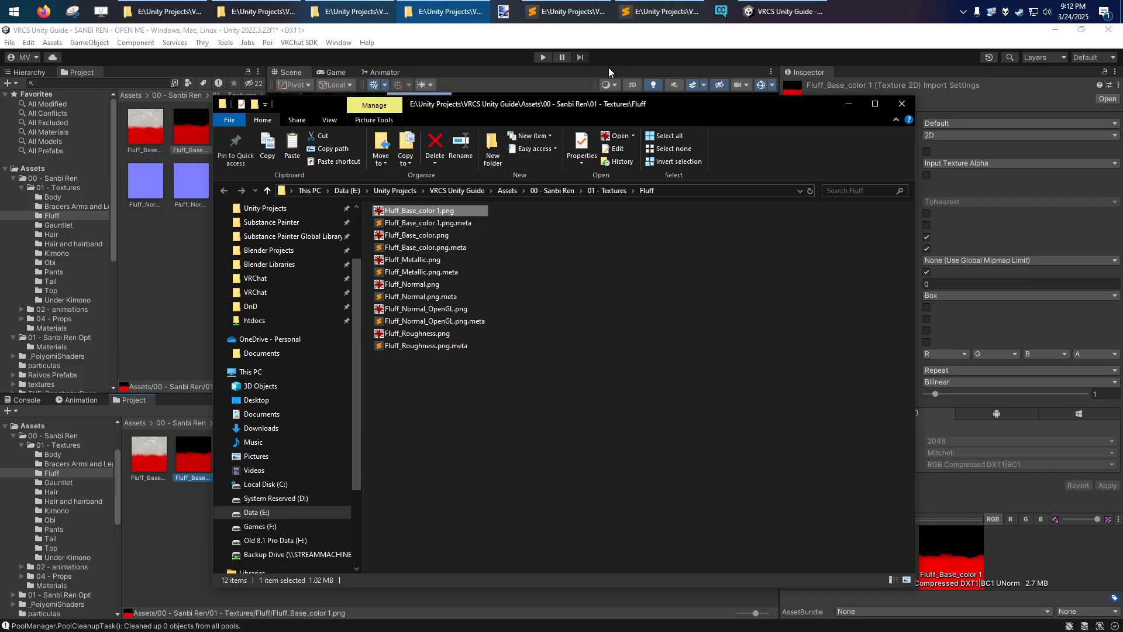
{"action": "left_click", "coordinate": [901, 103]}
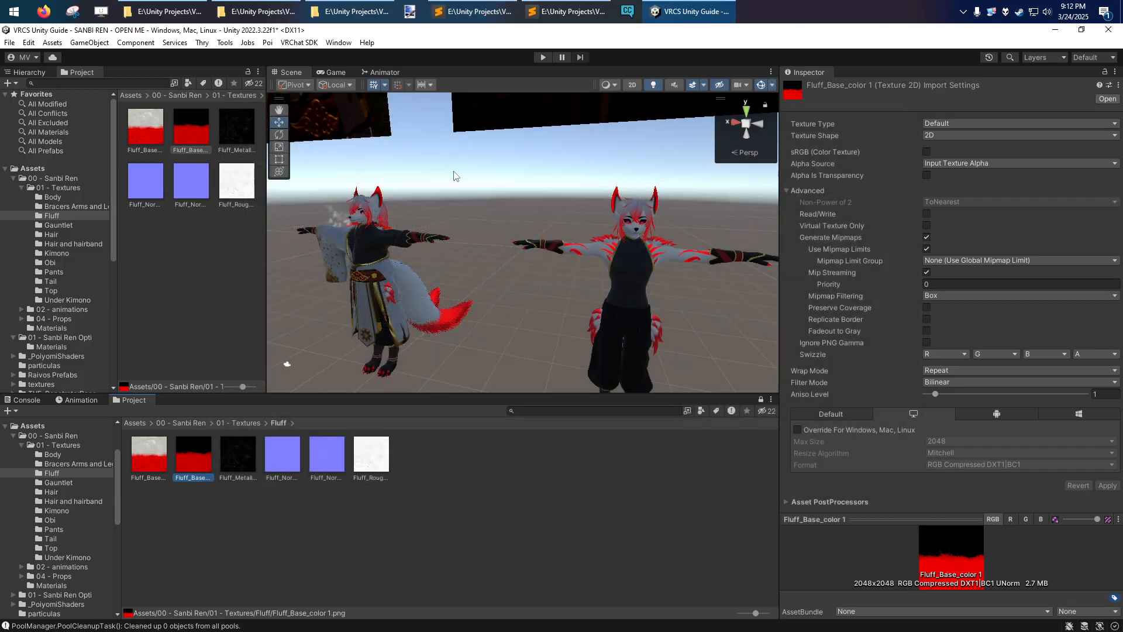
Step: Close the remaining File Explorer windows of the project, including Assets and 01 - Sanbi Ren Opti's Materials, and return to Unity
{"action": "left_click", "coordinate": [356, 12]}
{"action": "left_click", "coordinate": [185, 10]}
{"action": "left_click", "coordinate": [782, 93]}
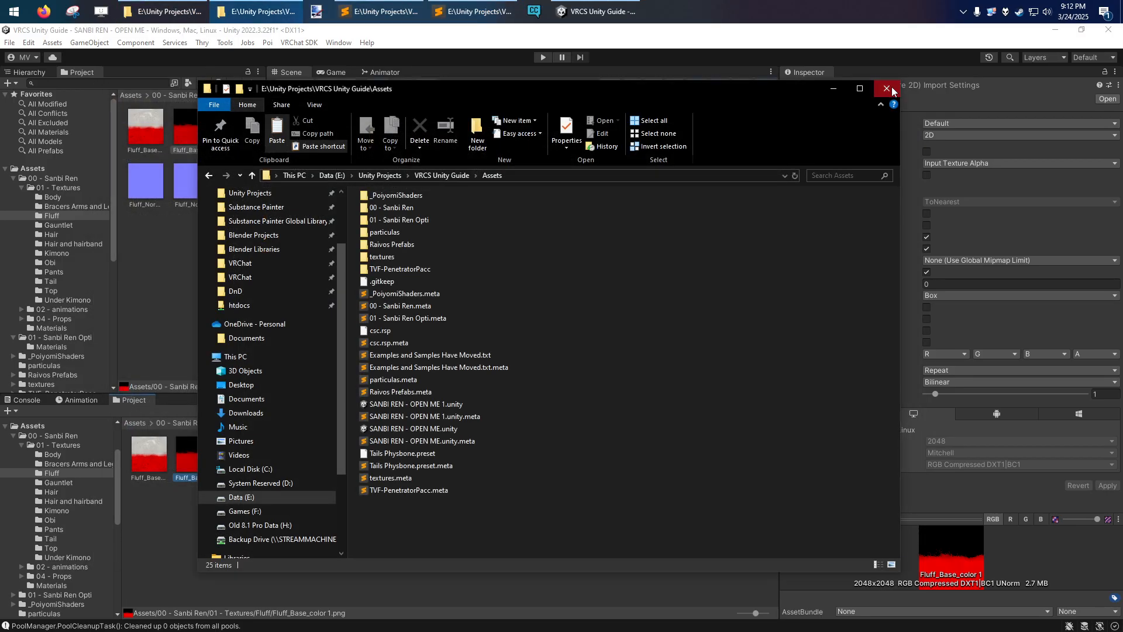
{"action": "left_click", "coordinate": [887, 88]}
{"action": "left_click", "coordinate": [177, 10]}
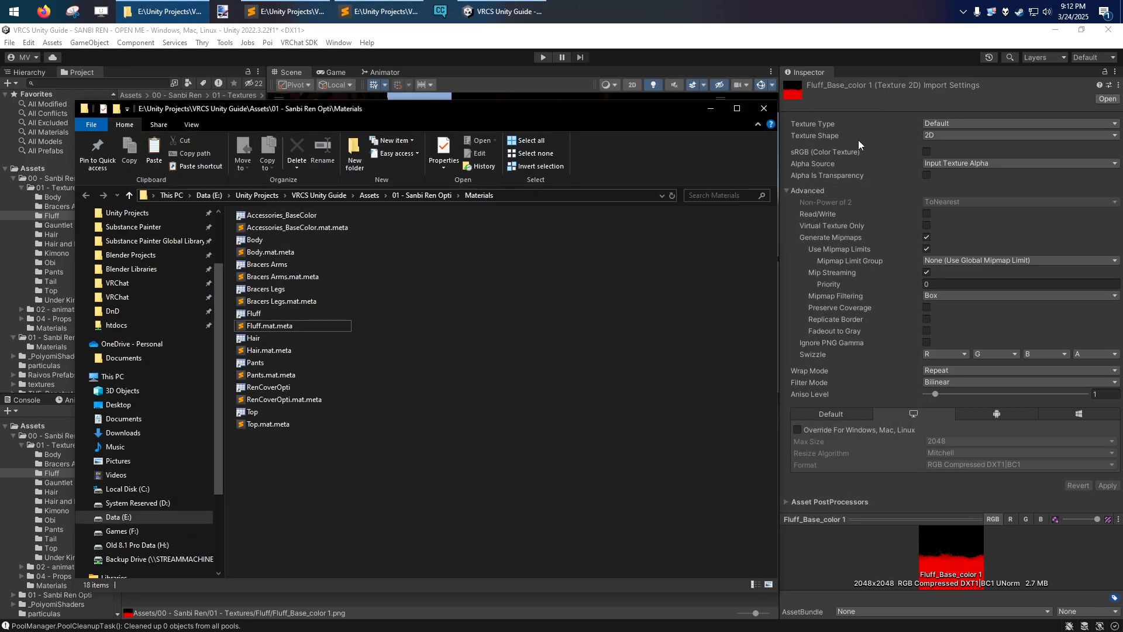
{"action": "left_click", "coordinate": [764, 110]}
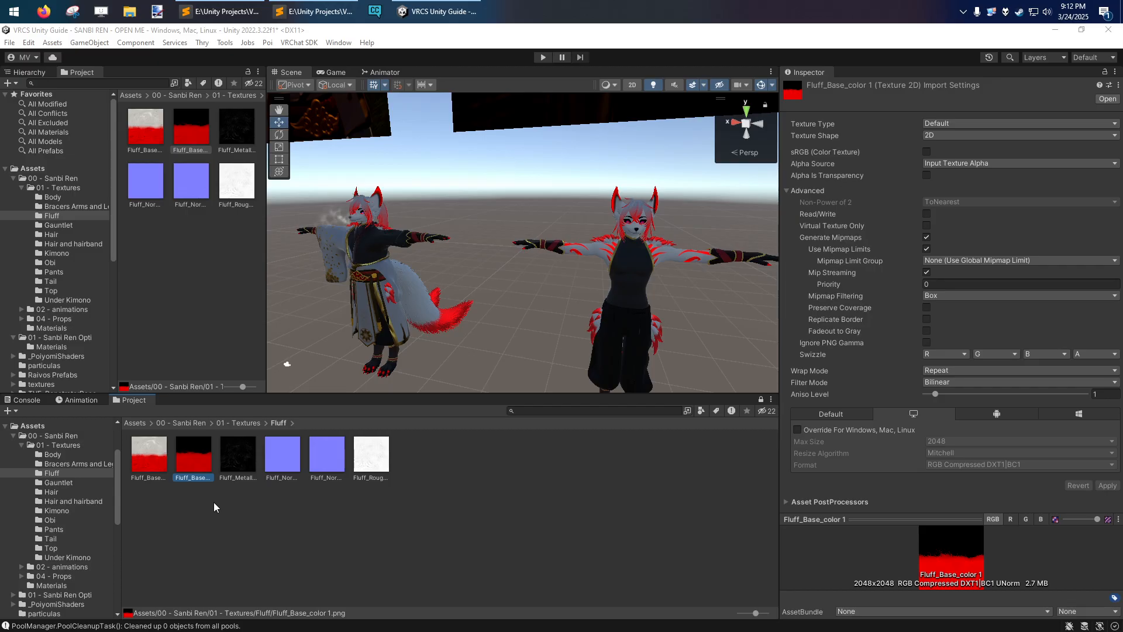
{"action": "left_click", "coordinate": [365, 29]}
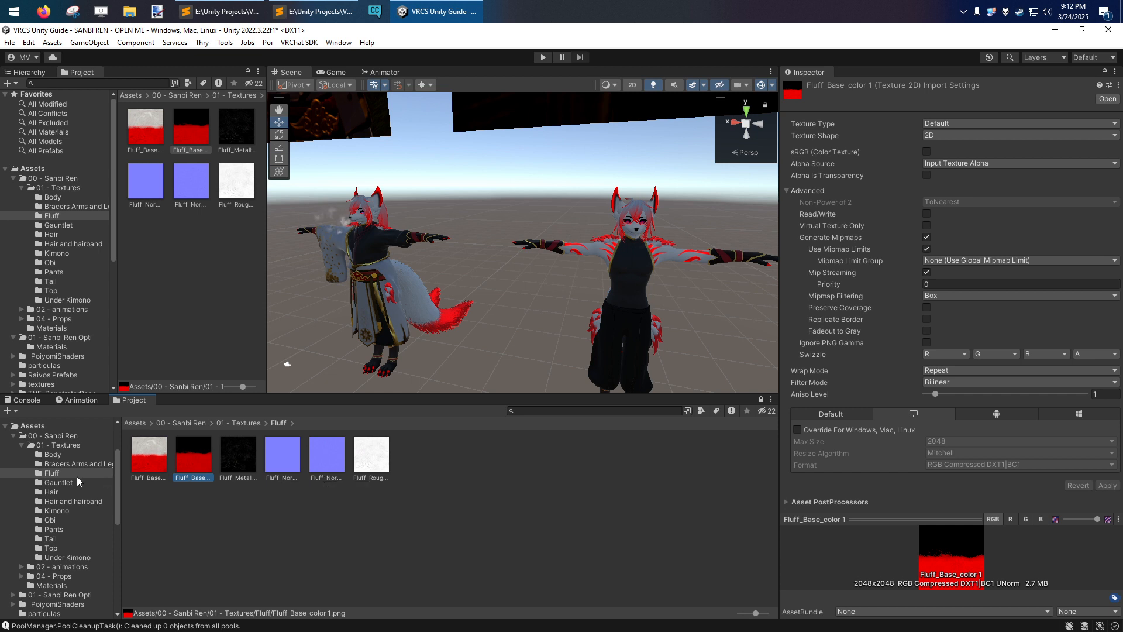
Step: Collapse the 01 - Textures folder in the main Project window and close the second Project window docked beside the Hierarchy
{"action": "left_click", "coordinate": [22, 445]}
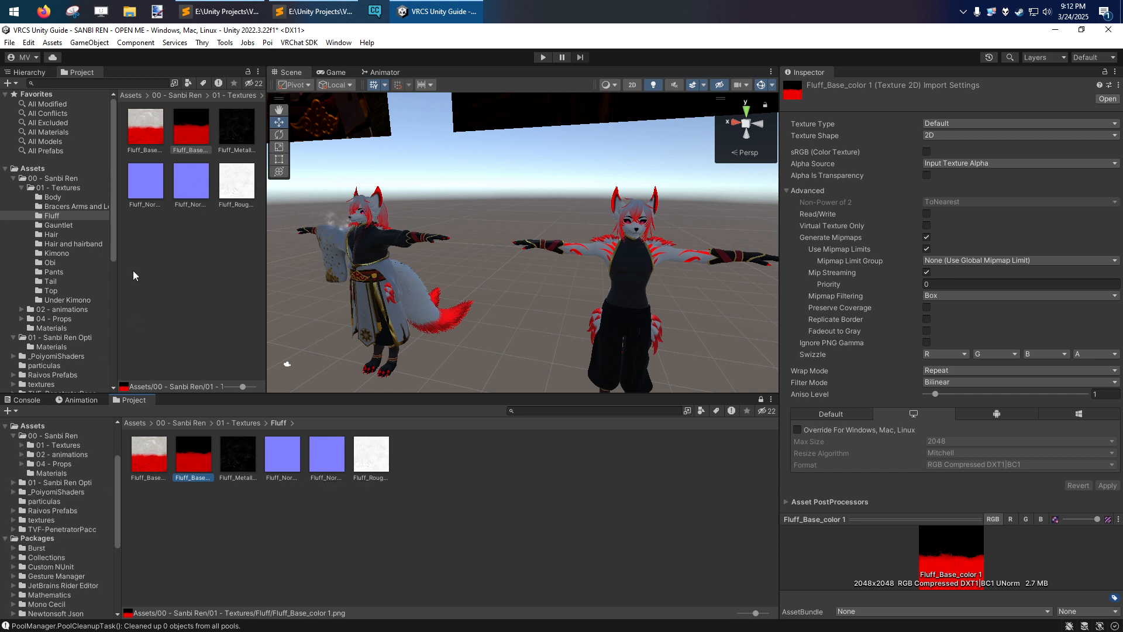
{"action": "left_click", "coordinate": [54, 178]}
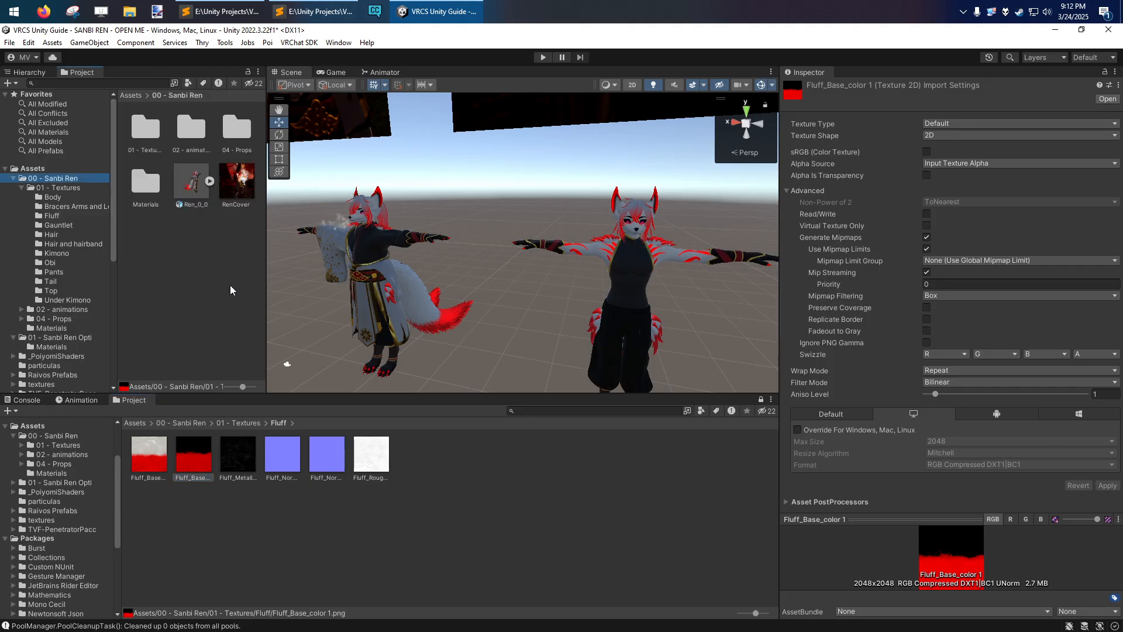
{"action": "middle_click", "coordinate": [85, 73]}
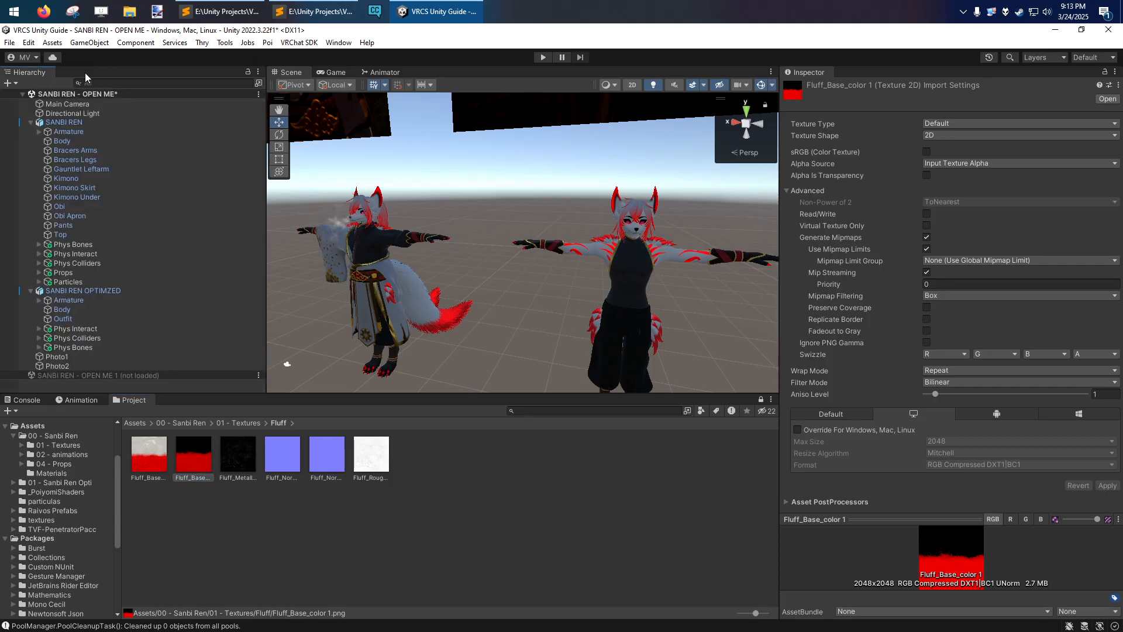
Step: Select the SANBI REN avatar and examine it in the Scene view from other angles
{"action": "left_click", "coordinate": [64, 123]}
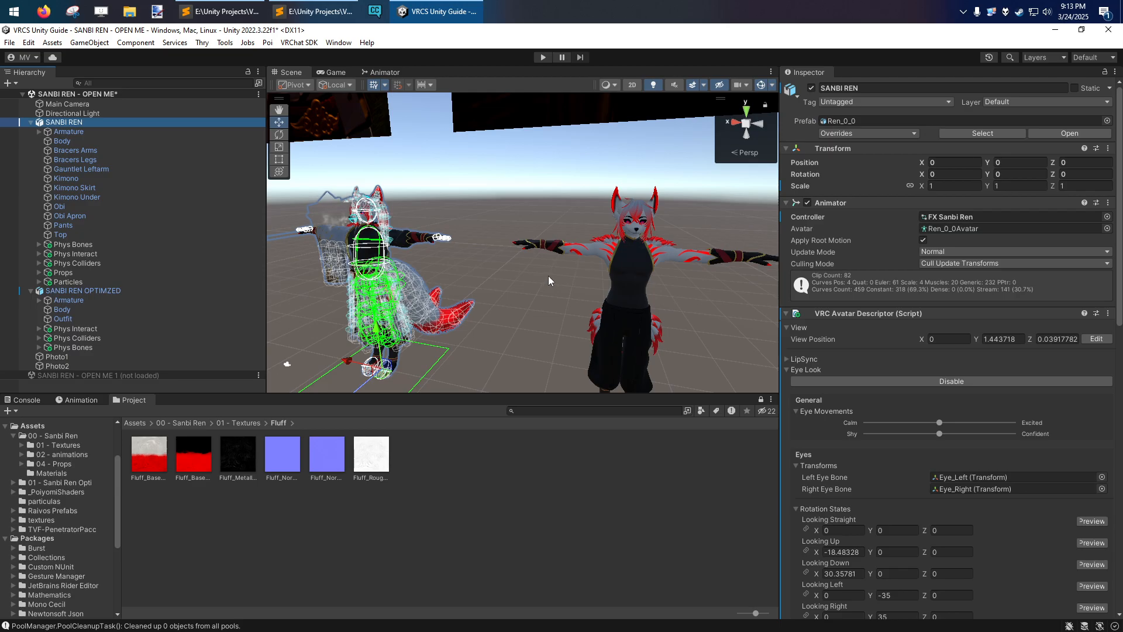
{"action": "right_click_drag", "start_coordinate": [545, 269], "coordinate": [585, 234]}
{"action": "left_click", "coordinate": [585, 234]}
{"action": "right_click_drag", "start_coordinate": [585, 233], "coordinate": [463, 257]}
{"action": "left_click", "coordinate": [459, 257]}
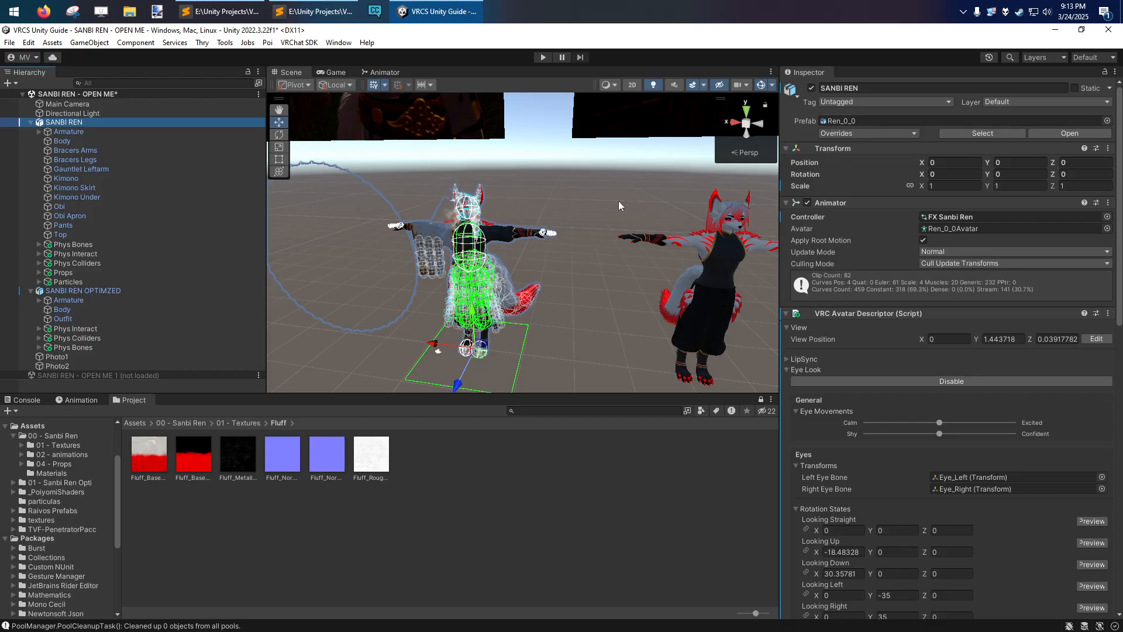
{"action": "left_click", "coordinate": [584, 201]}
{"action": "right_click_drag", "start_coordinate": [576, 212], "coordinate": [556, 204]}
Step: Unlock the Project window and locate the SANBI REN avatar's Ren_0_0 prefab source in it
{"action": "left_click", "coordinate": [65, 122]}
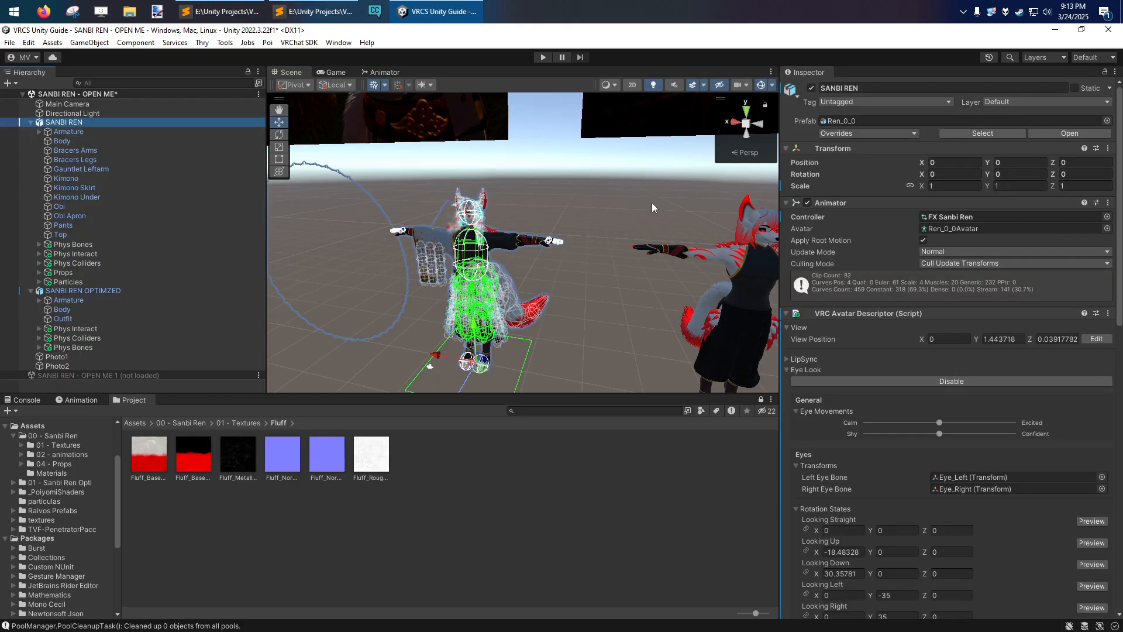
{"action": "left_click", "coordinate": [843, 121]}
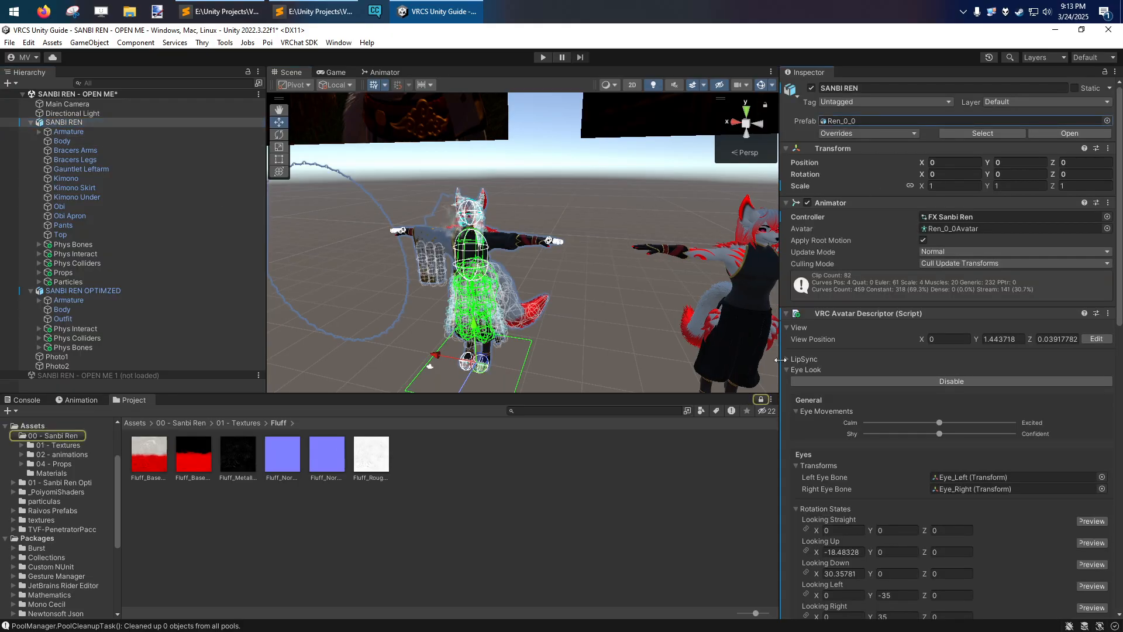
{"action": "left_click", "coordinate": [761, 400]}
{"action": "left_click", "coordinate": [844, 121]}
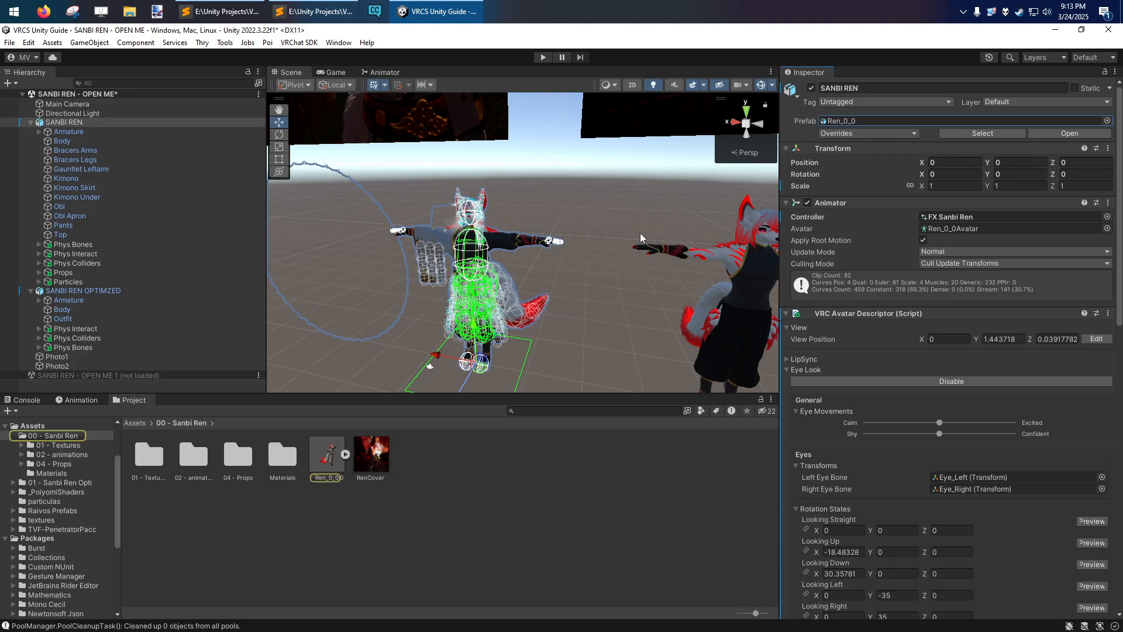
Step: Copy the project path of the Ren_0_0 asset and paste it into a new Sublime Text file
{"action": "left_click", "coordinate": [339, 463]}
{"action": "right_click", "coordinate": [327, 456]}
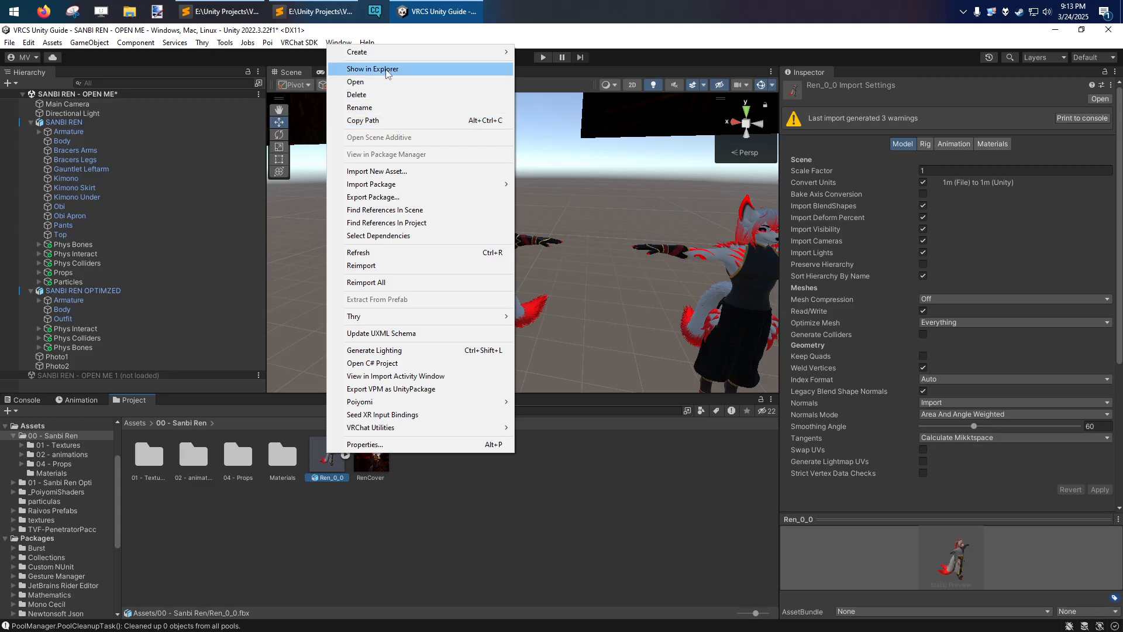
{"action": "left_click", "coordinate": [380, 120]}
{"action": "left_click", "coordinate": [314, 11]}
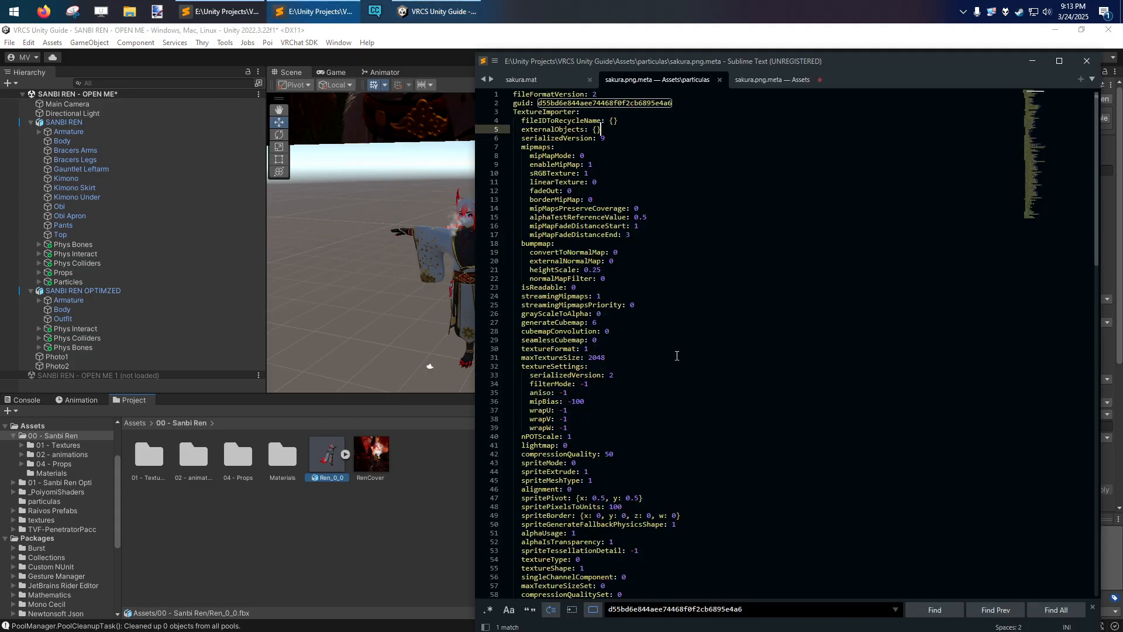
{"action": "key", "text": "ctrl+n"}
{"action": "type", "text": "Assets/00 - Sanbi Ren/Ren_0_0.fbx"}
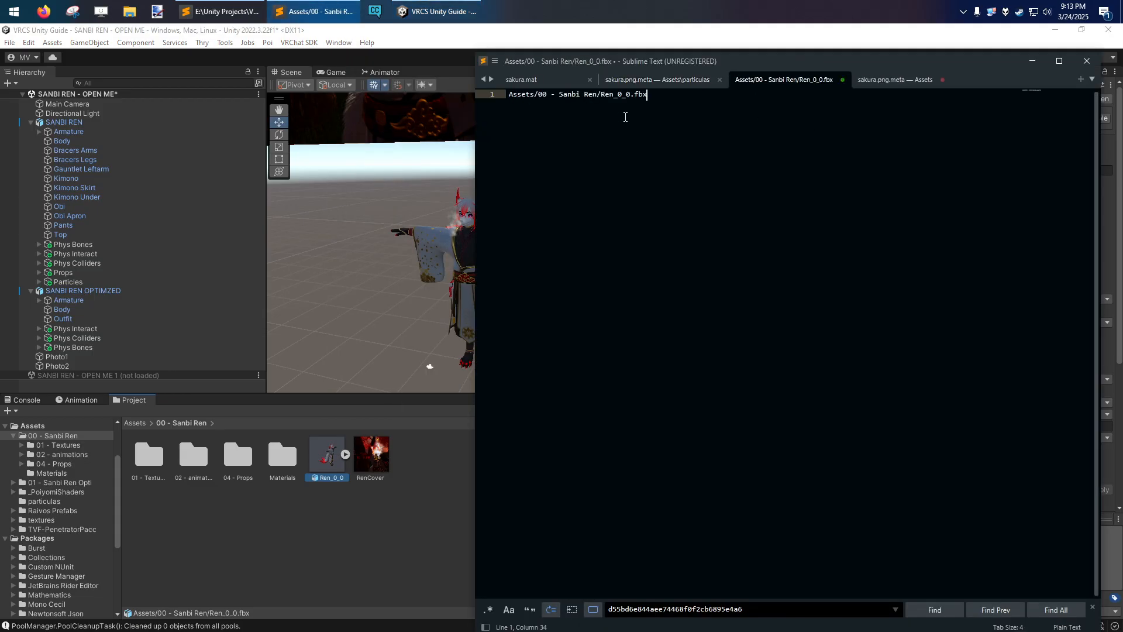
{"action": "left_click_drag", "start_coordinate": [662, 101], "coordinate": [507, 95]}
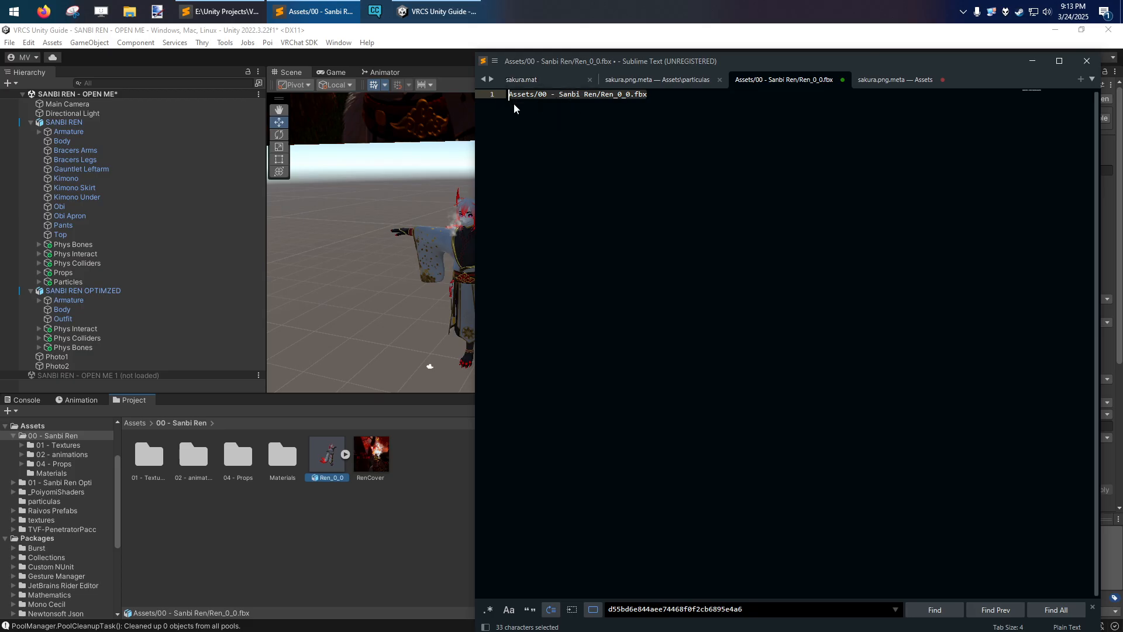
Step: Reveal the Ren_0_0 asset in File Explorer from Unity, examine its full folder path and close the Explorer window
{"action": "left_click", "coordinate": [355, 509]}
{"action": "right_click", "coordinate": [329, 459]}
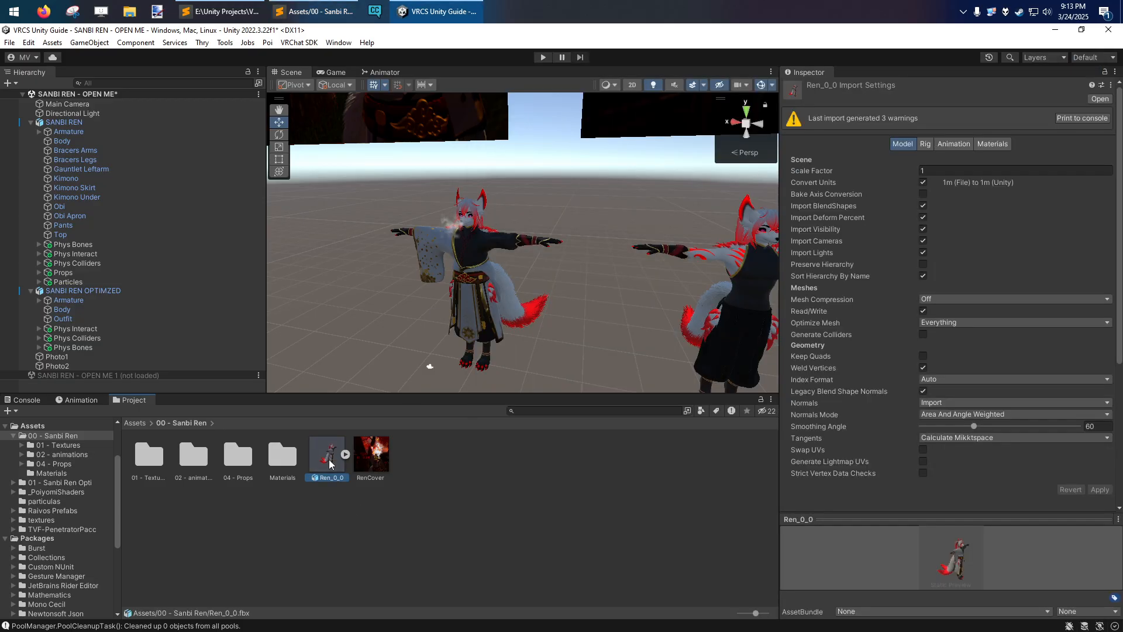
{"action": "left_click", "coordinate": [386, 75]}
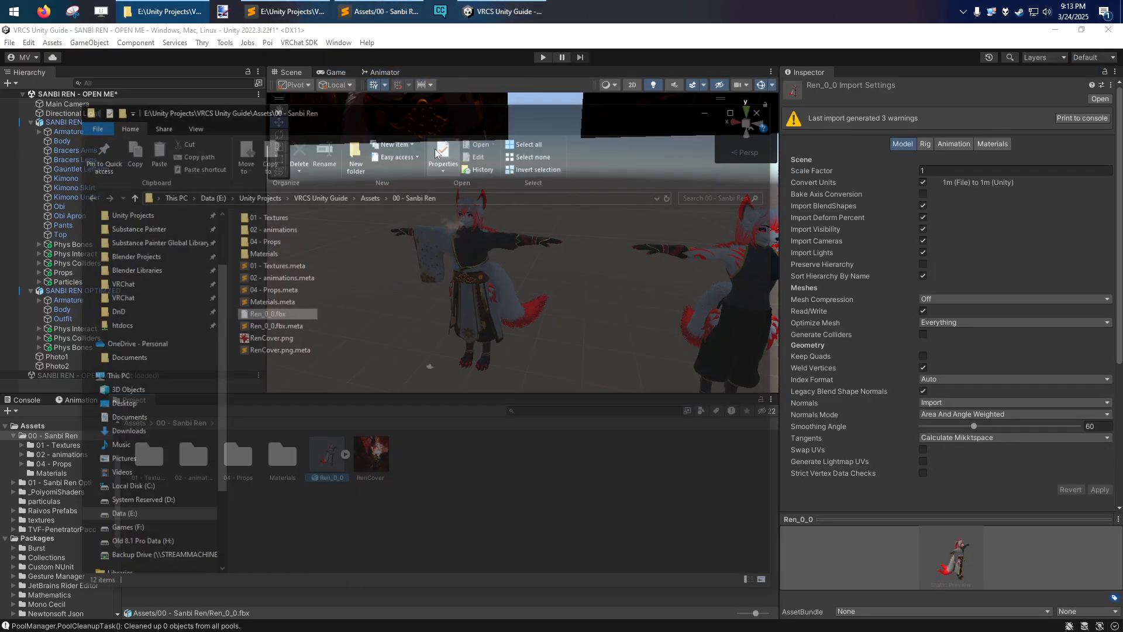
{"action": "left_click", "coordinate": [461, 196]}
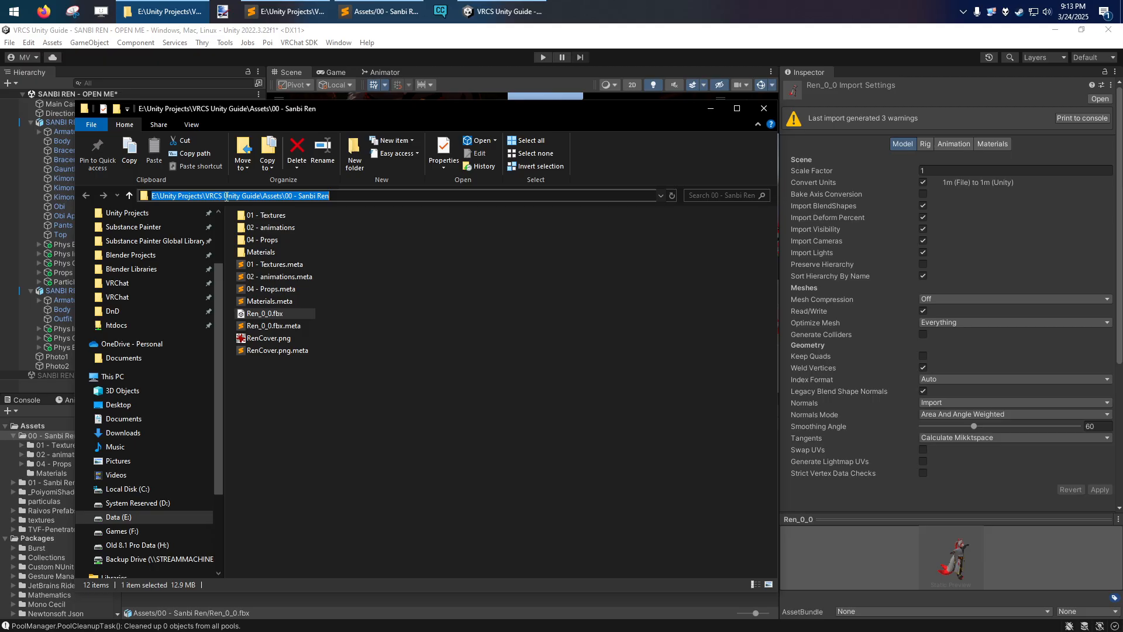
{"action": "left_click", "coordinate": [348, 444]}
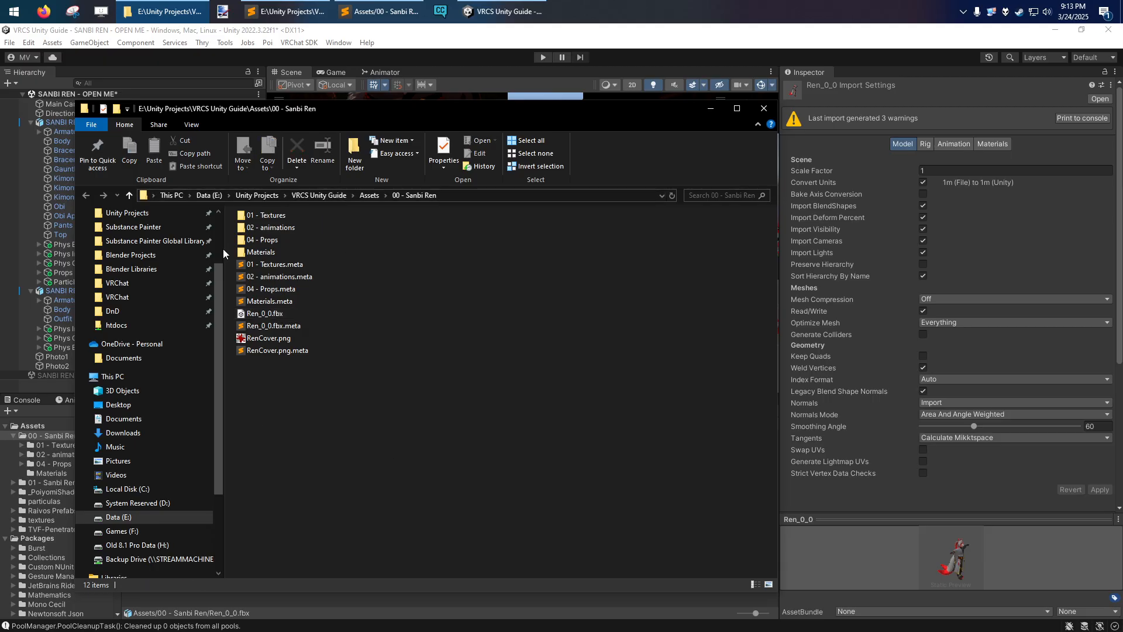
{"action": "left_click", "coordinate": [764, 108]}
Step: Close the pasted-path file and the Sublime Text window with sakura.png.meta without saving, and clear the asset selection in Unity
{"action": "left_click", "coordinate": [319, 11]}
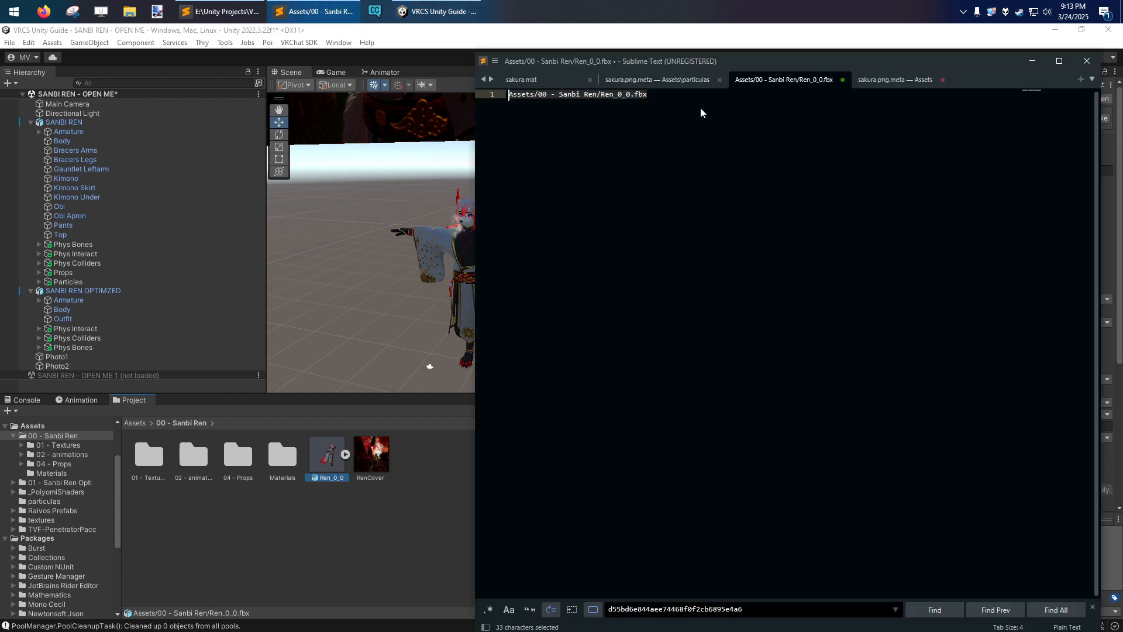
{"action": "middle_click", "coordinate": [768, 85]}
{"action": "left_click", "coordinate": [579, 375]}
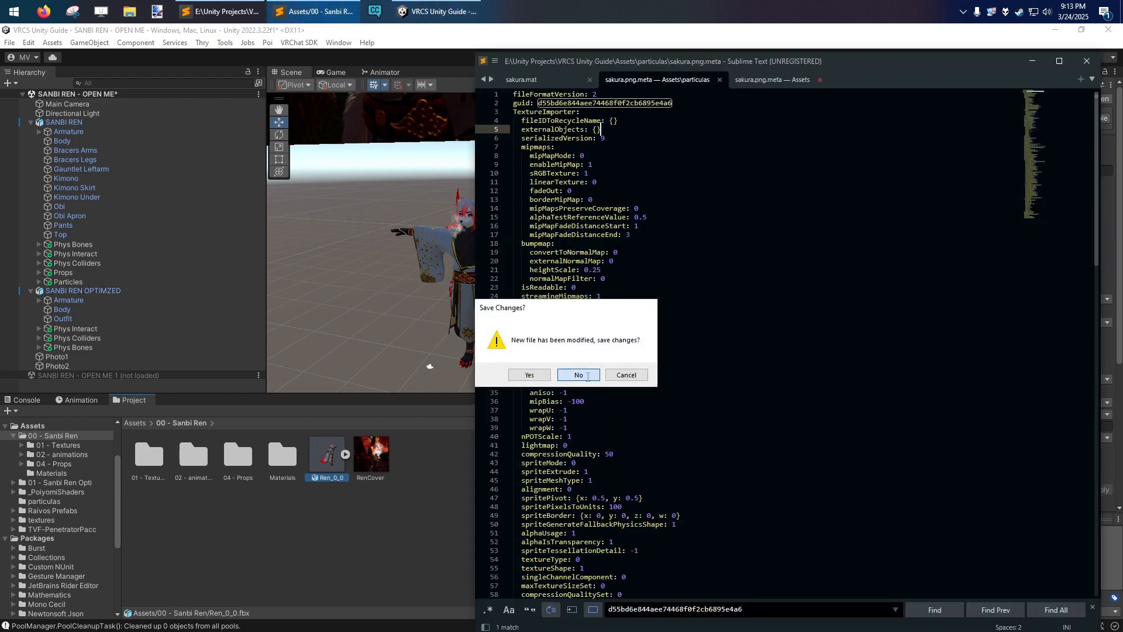
{"action": "left_click", "coordinate": [1087, 61]}
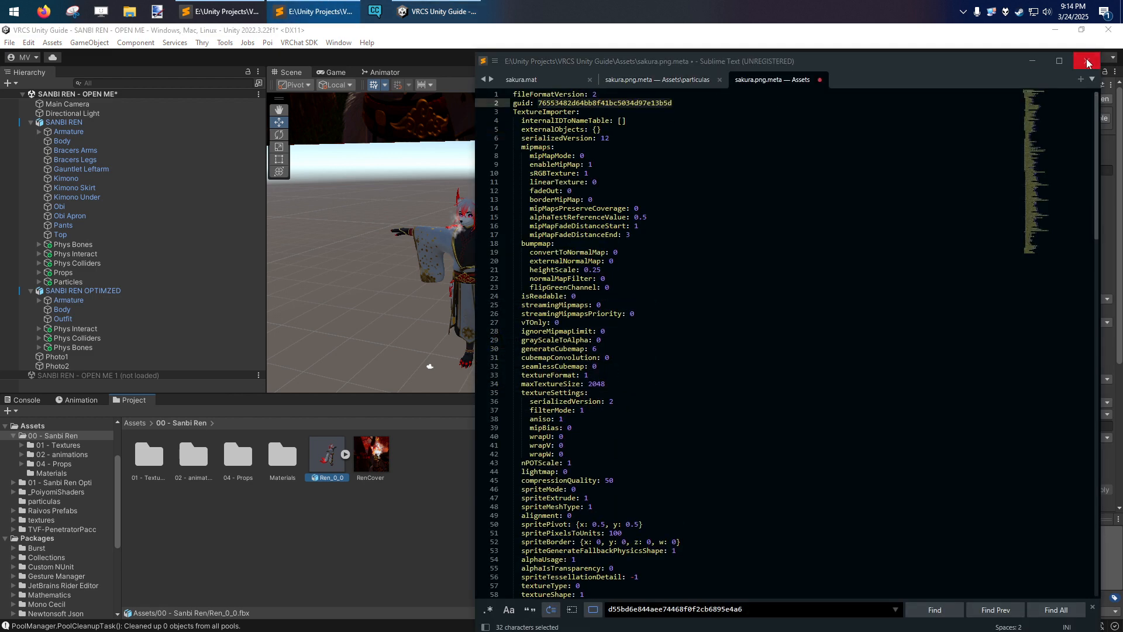
{"action": "left_click", "coordinate": [585, 377]}
{"action": "left_click", "coordinate": [260, 597]}
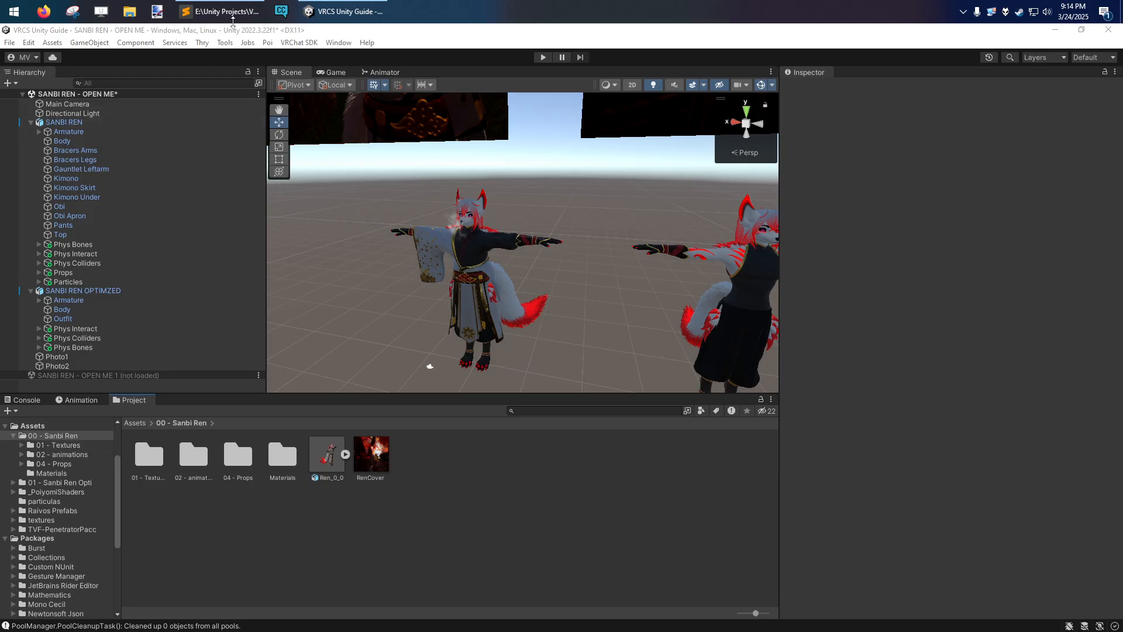
Step: Reframe the Scene view to examine both Sanbi Ren avatars side by side from farther back
{"action": "left_click", "coordinate": [234, 27]}
{"action": "right_click_drag", "start_coordinate": [489, 251], "coordinate": [527, 264]}
{"action": "key", "text": "s"}
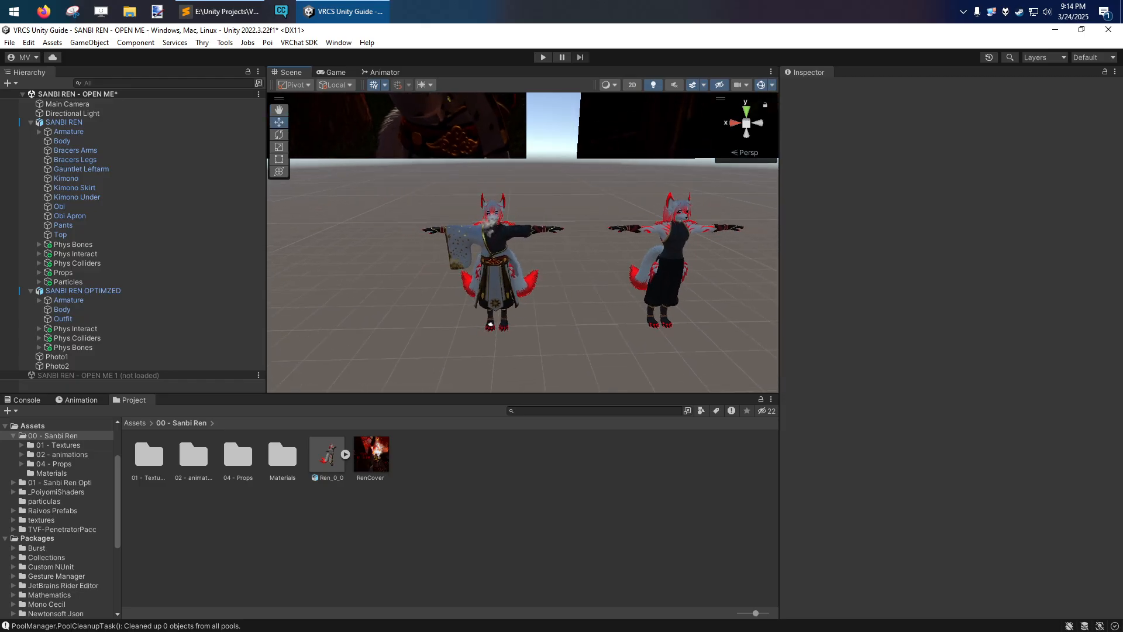